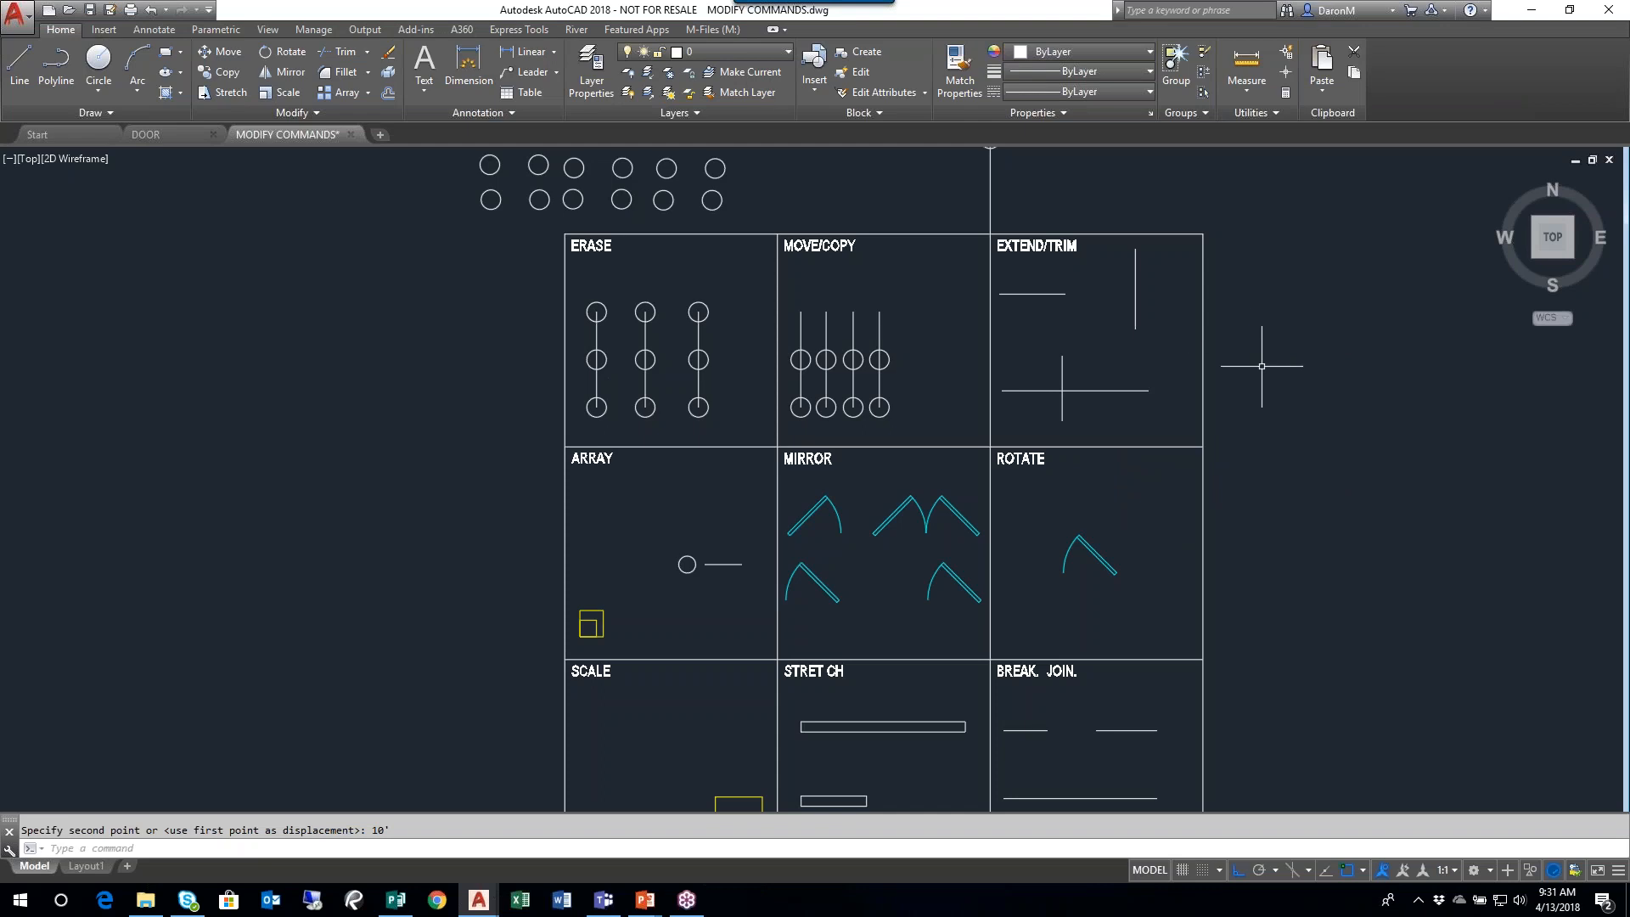
- Copy the row of four circles above the MOVE/COPY cell straight down by 5', based on the last circle
middle_drag(725, 301, 734, 389)
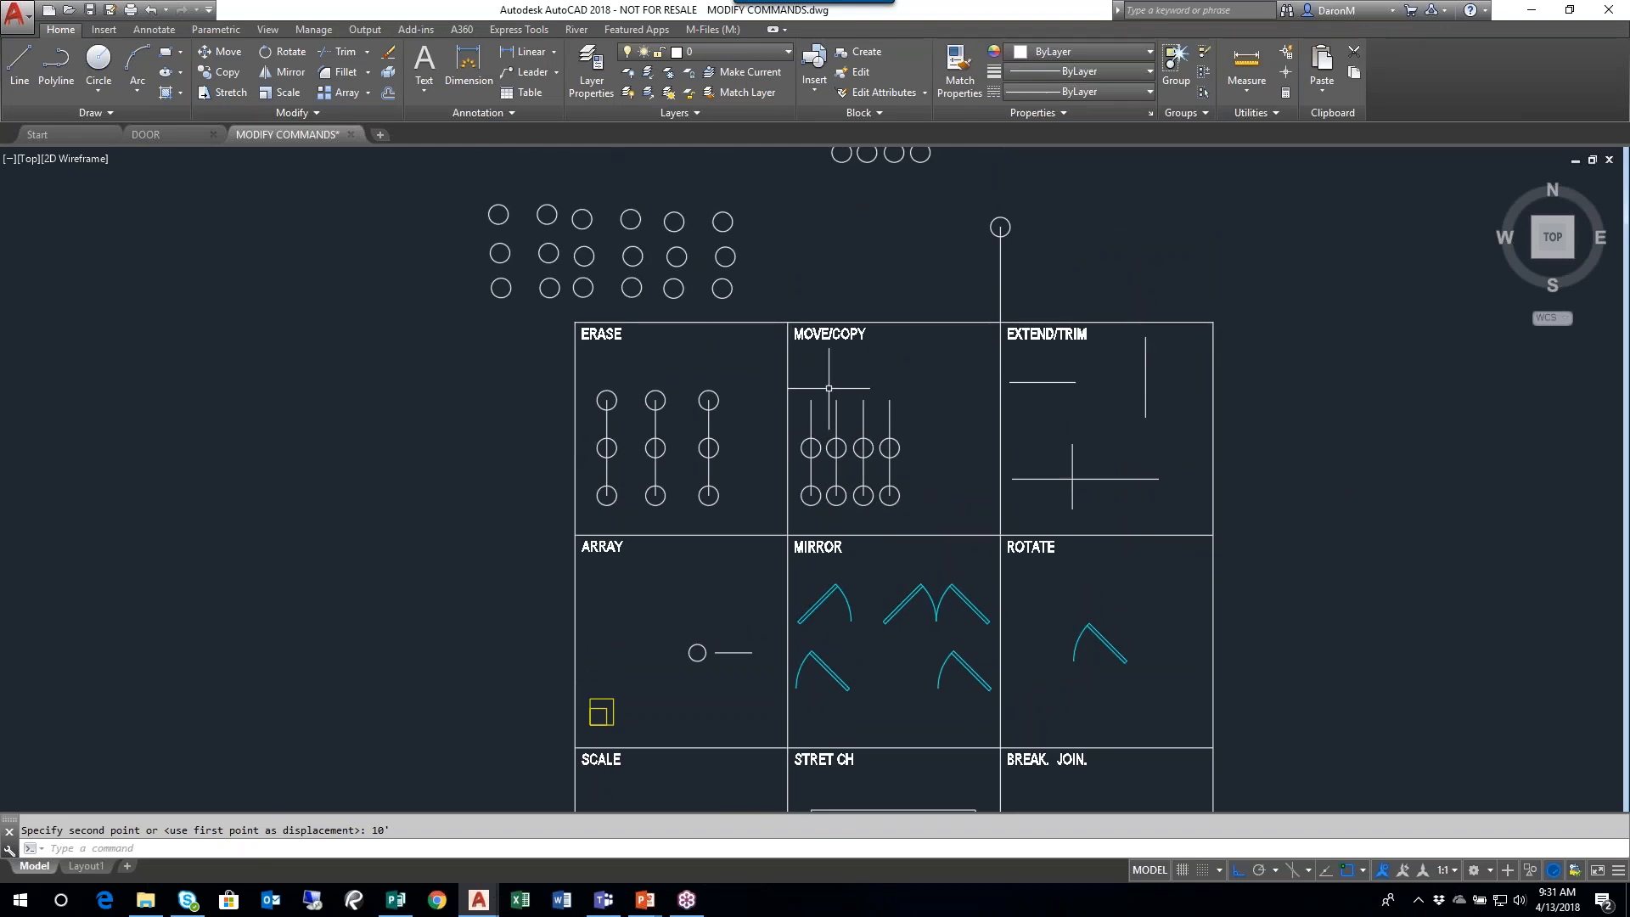
key(Return)
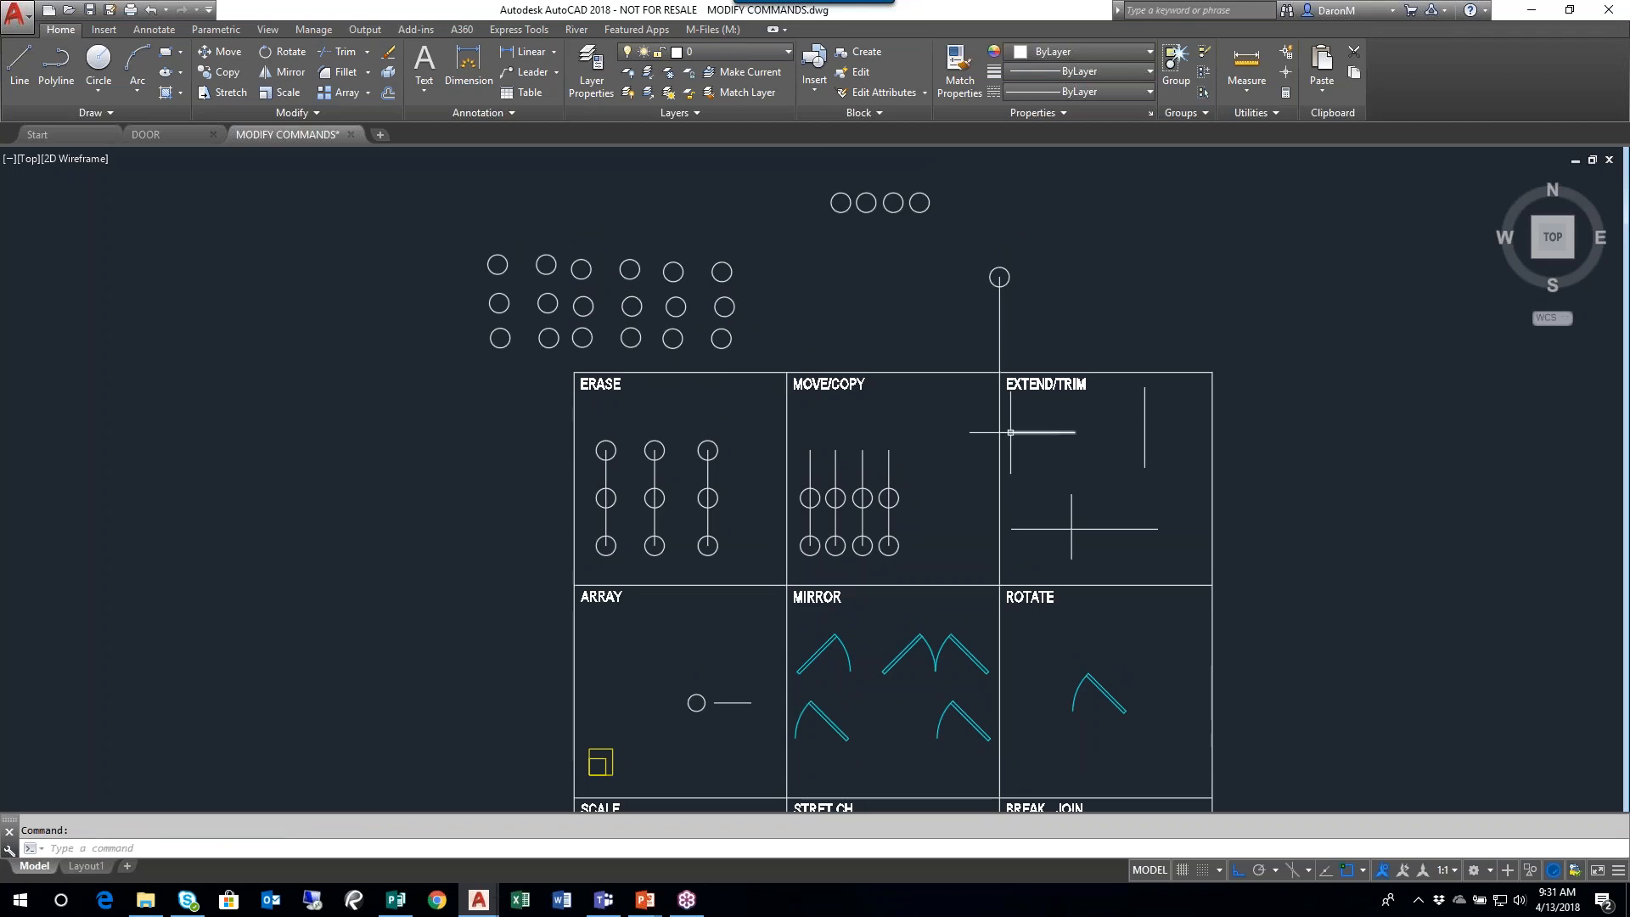
middle_drag(858, 241, 852, 276)
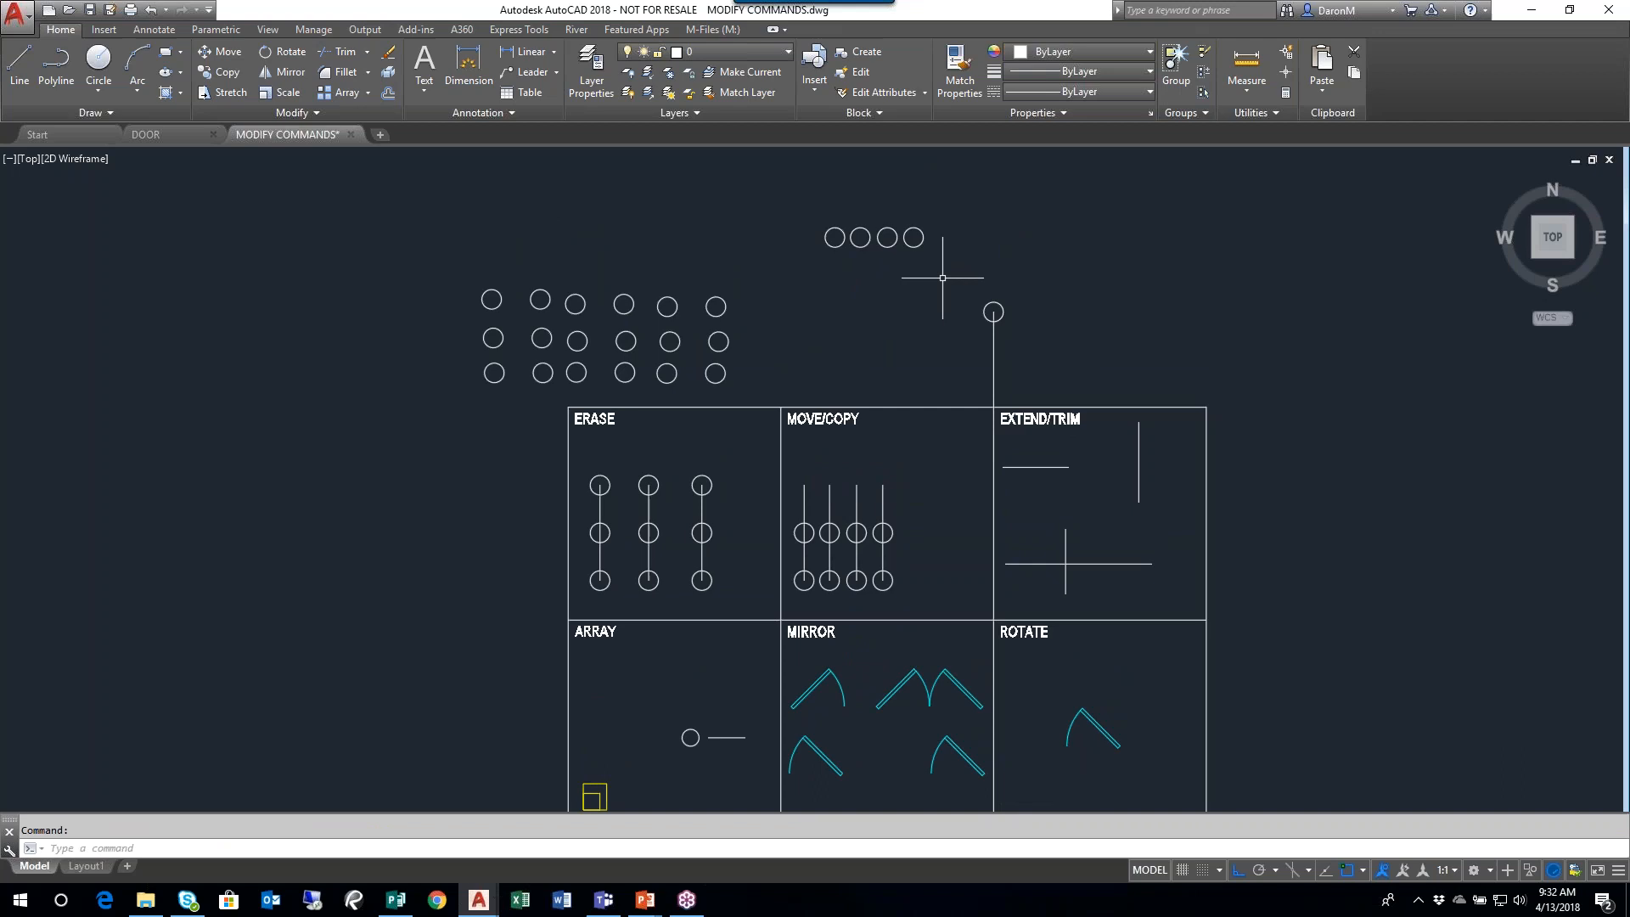
middle_drag(944, 279, 938, 339)
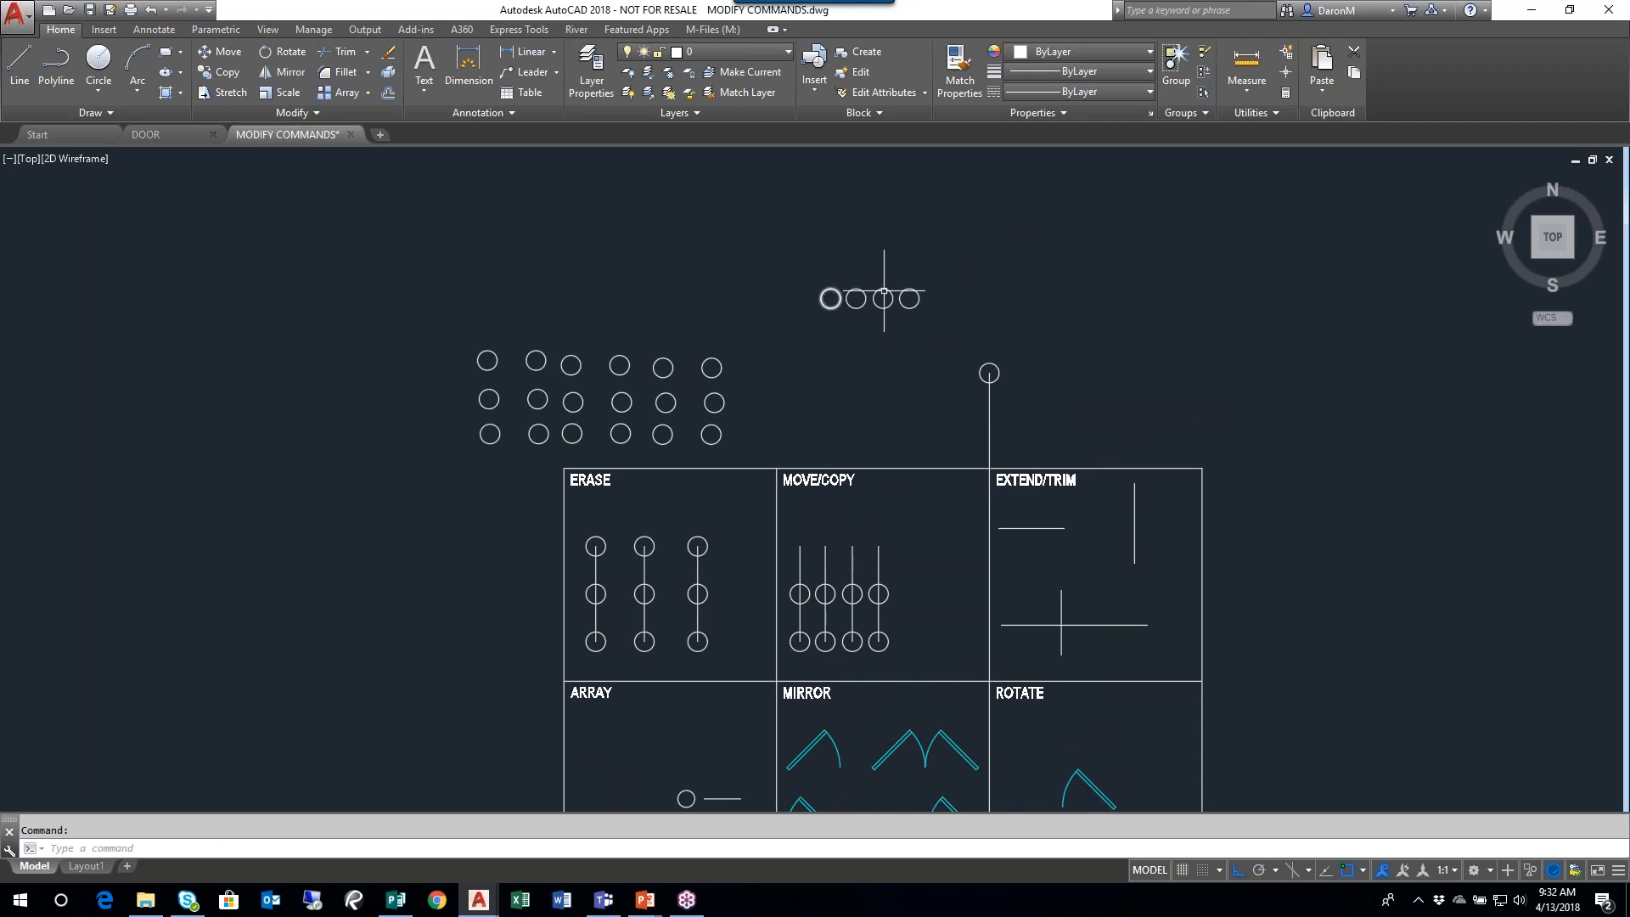
click(830, 289)
click(856, 289)
click(875, 288)
click(910, 294)
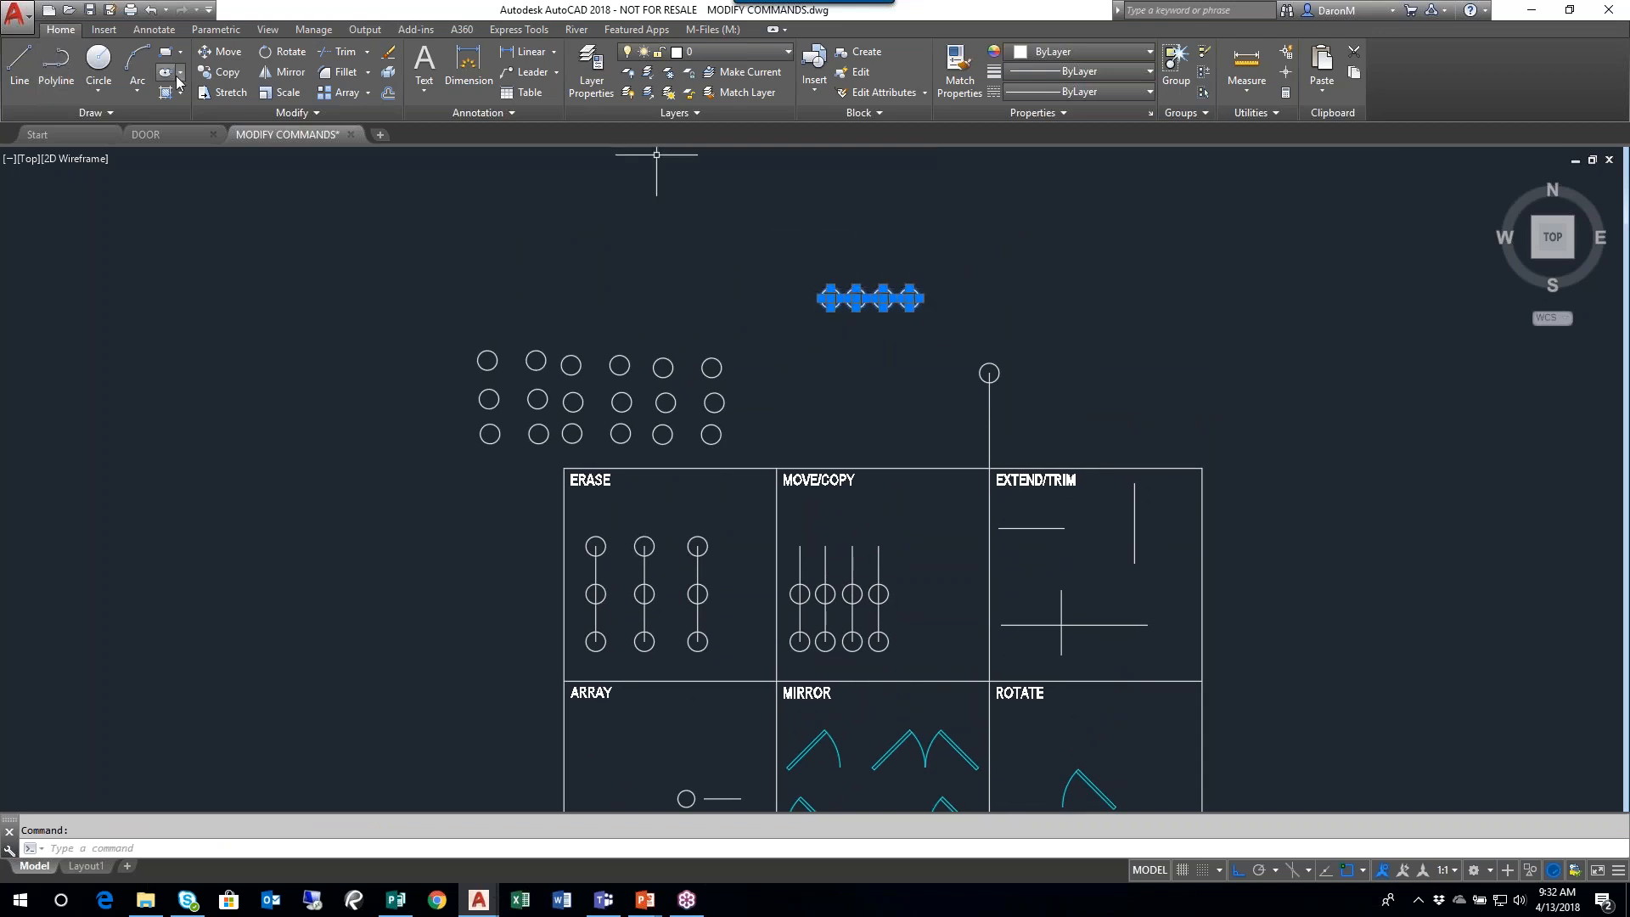
click(214, 77)
click(909, 299)
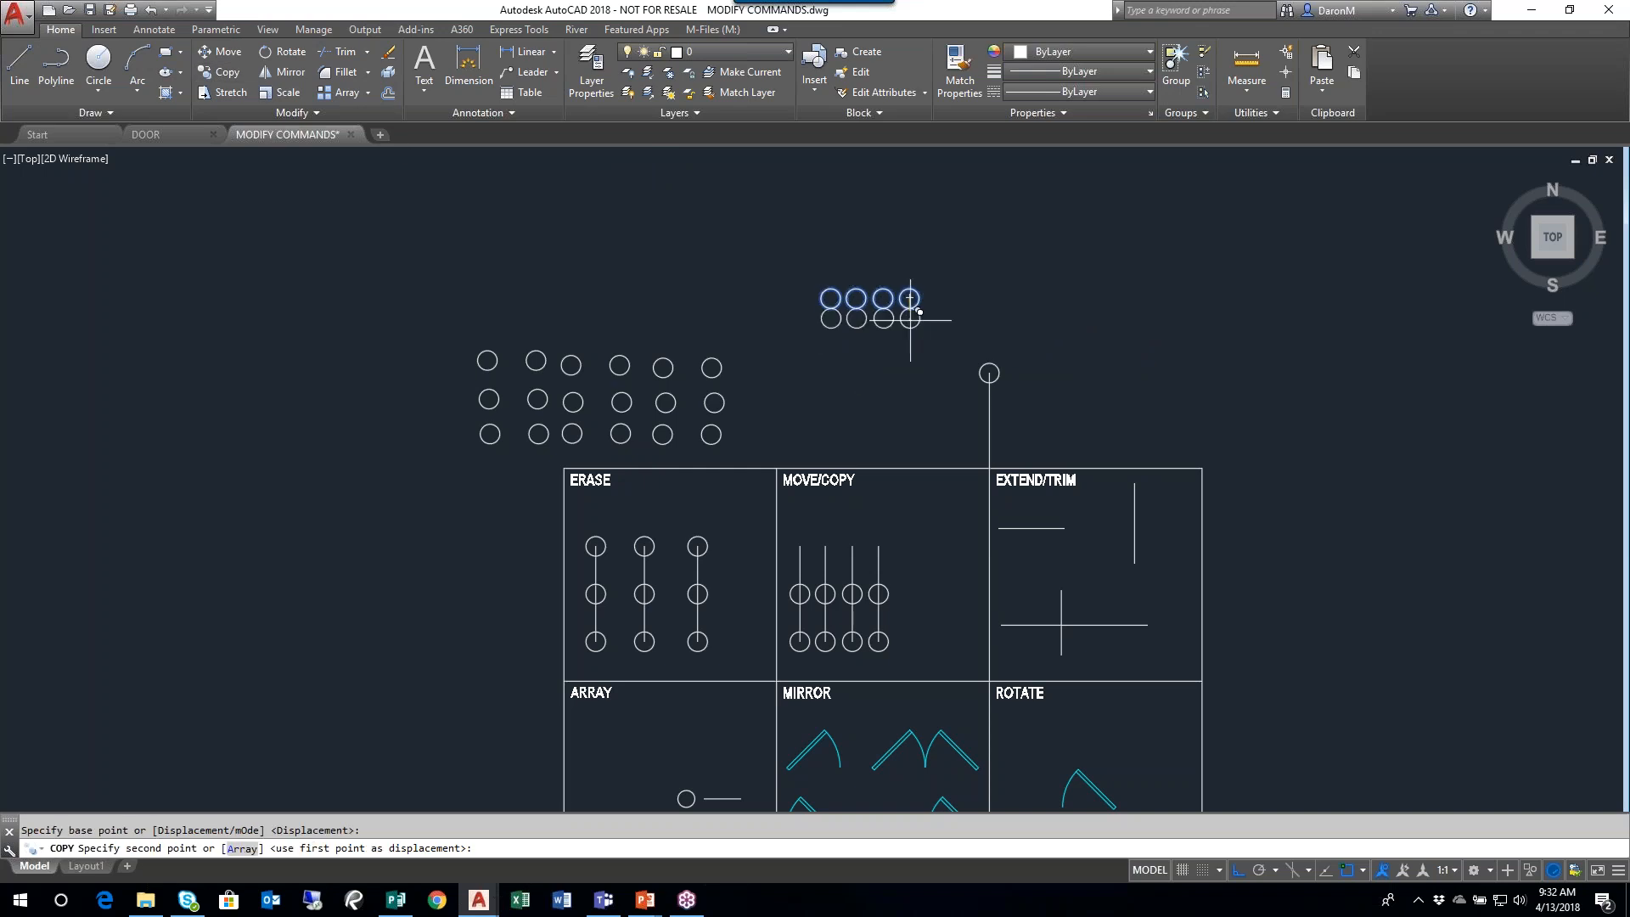
text(5')
key(Return)
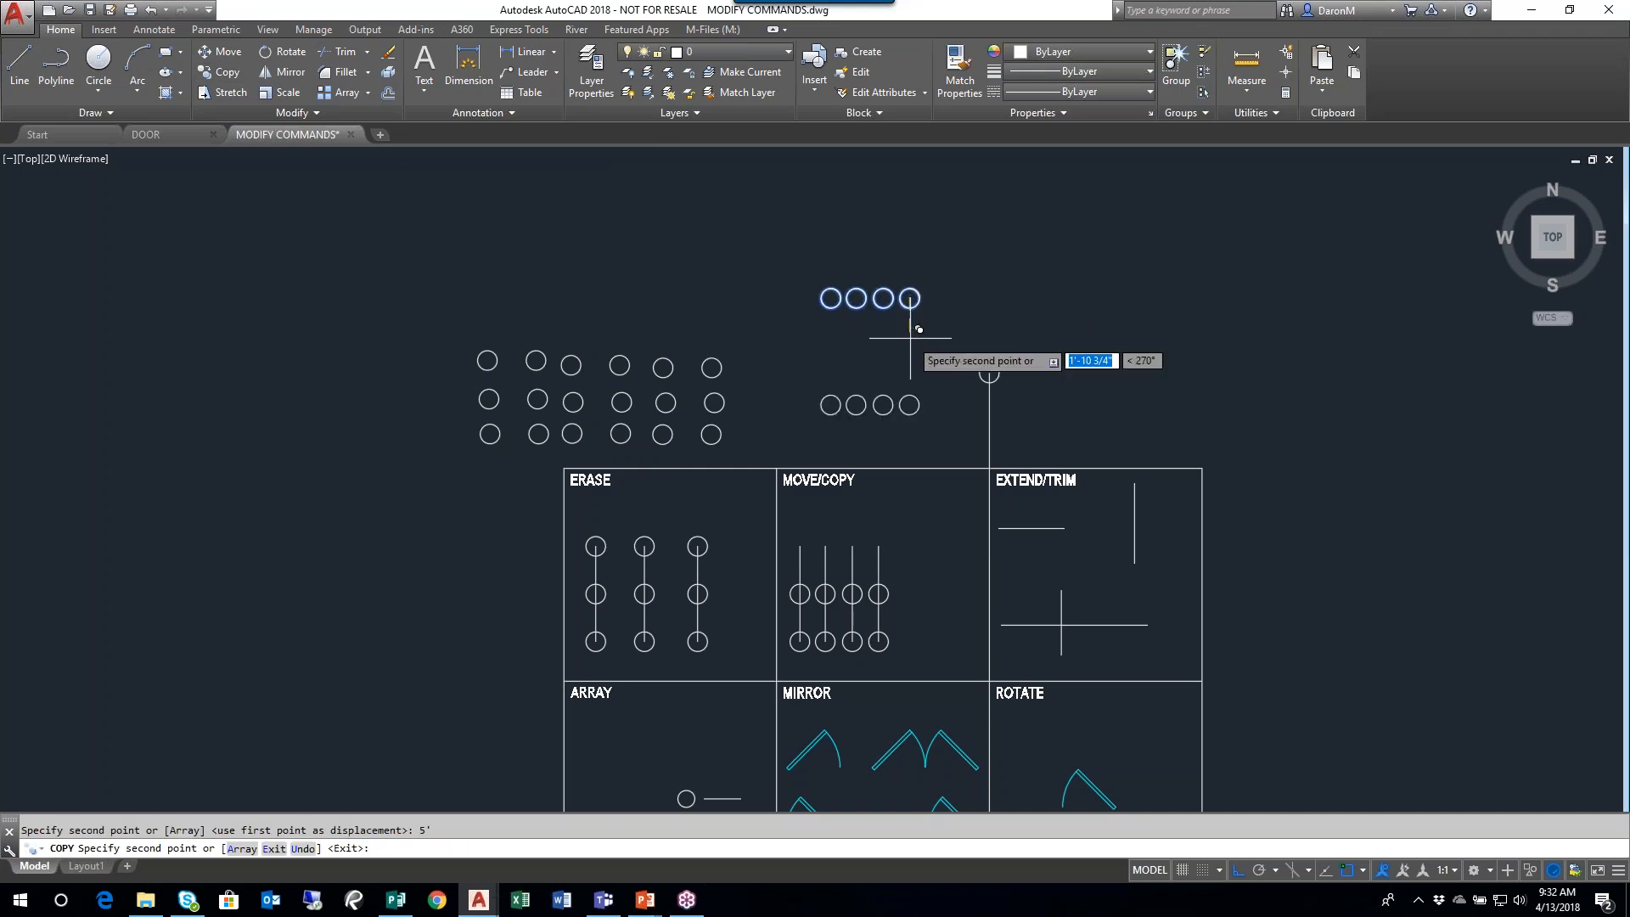
- Place two more copies of the circle row, 10' and 15' straight down, and end the Copy command
text(10')
key(Return)
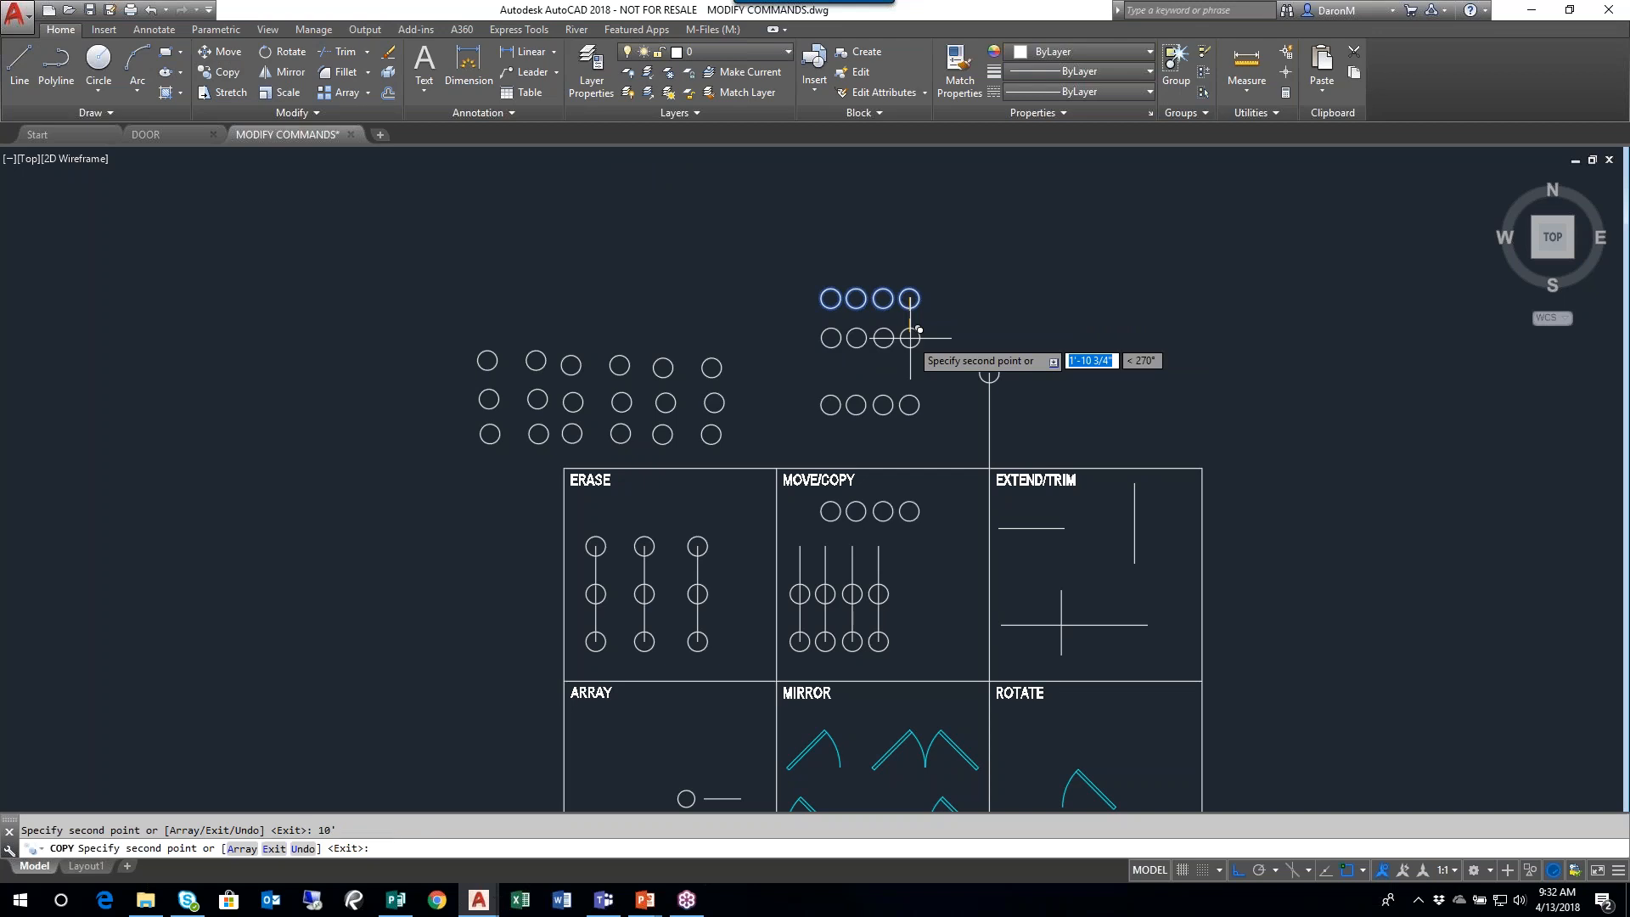
text(15')
key(Return)
key(Escape)
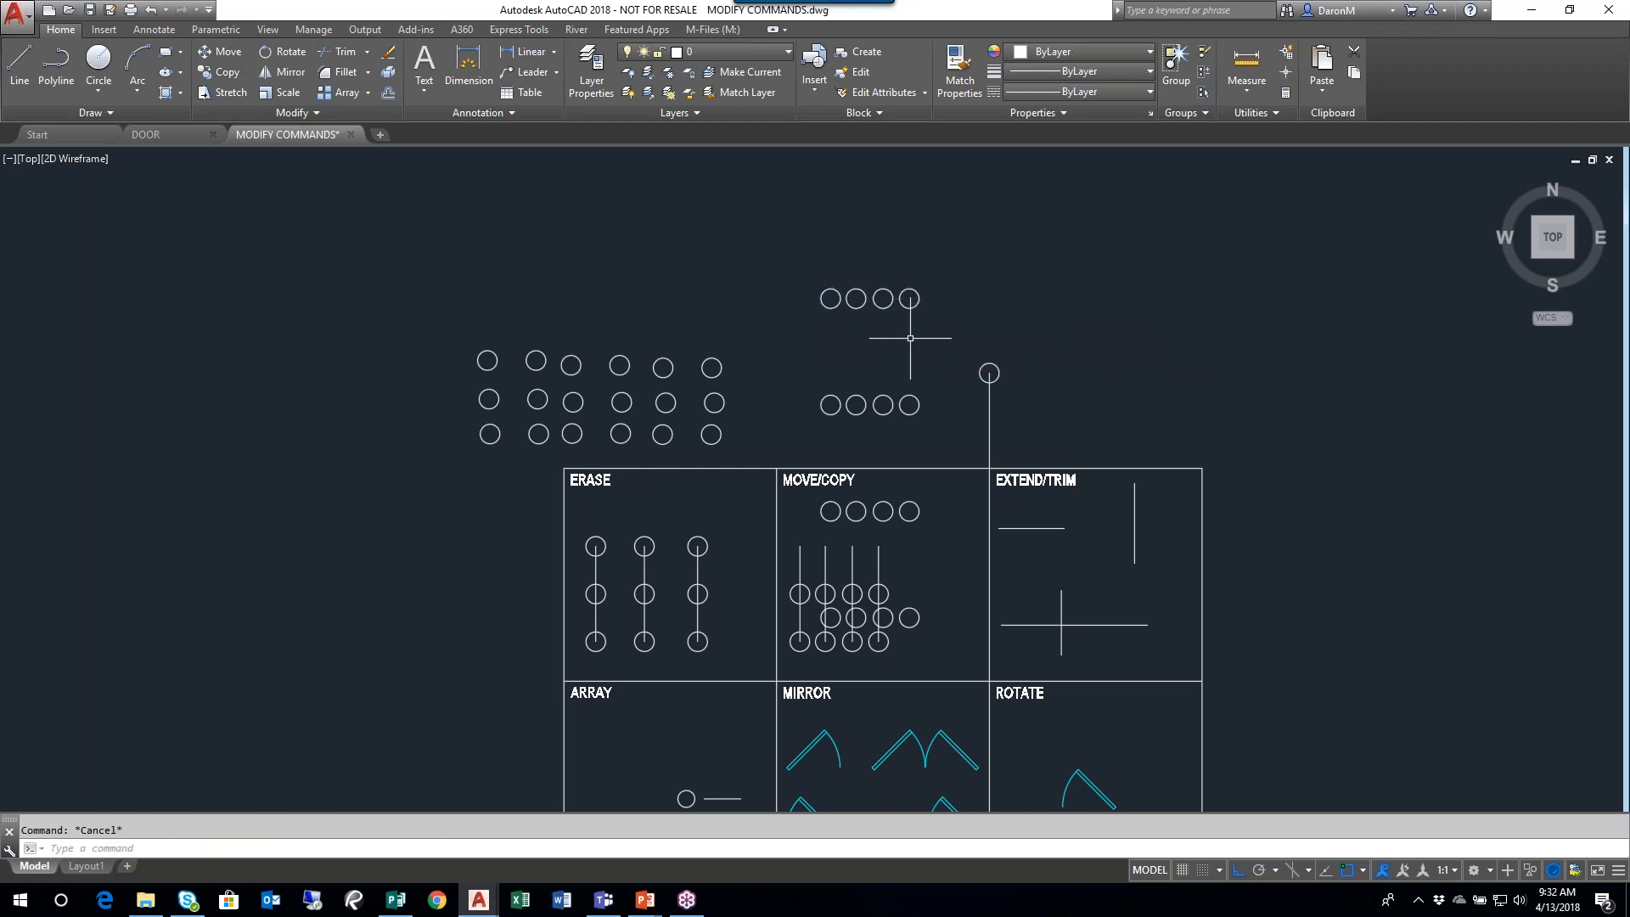
- Undo the three row copies, the earlier move of the four circles and the circle copying before it
middle_drag(870, 382, 886, 299)
mouse_move(911, 315)
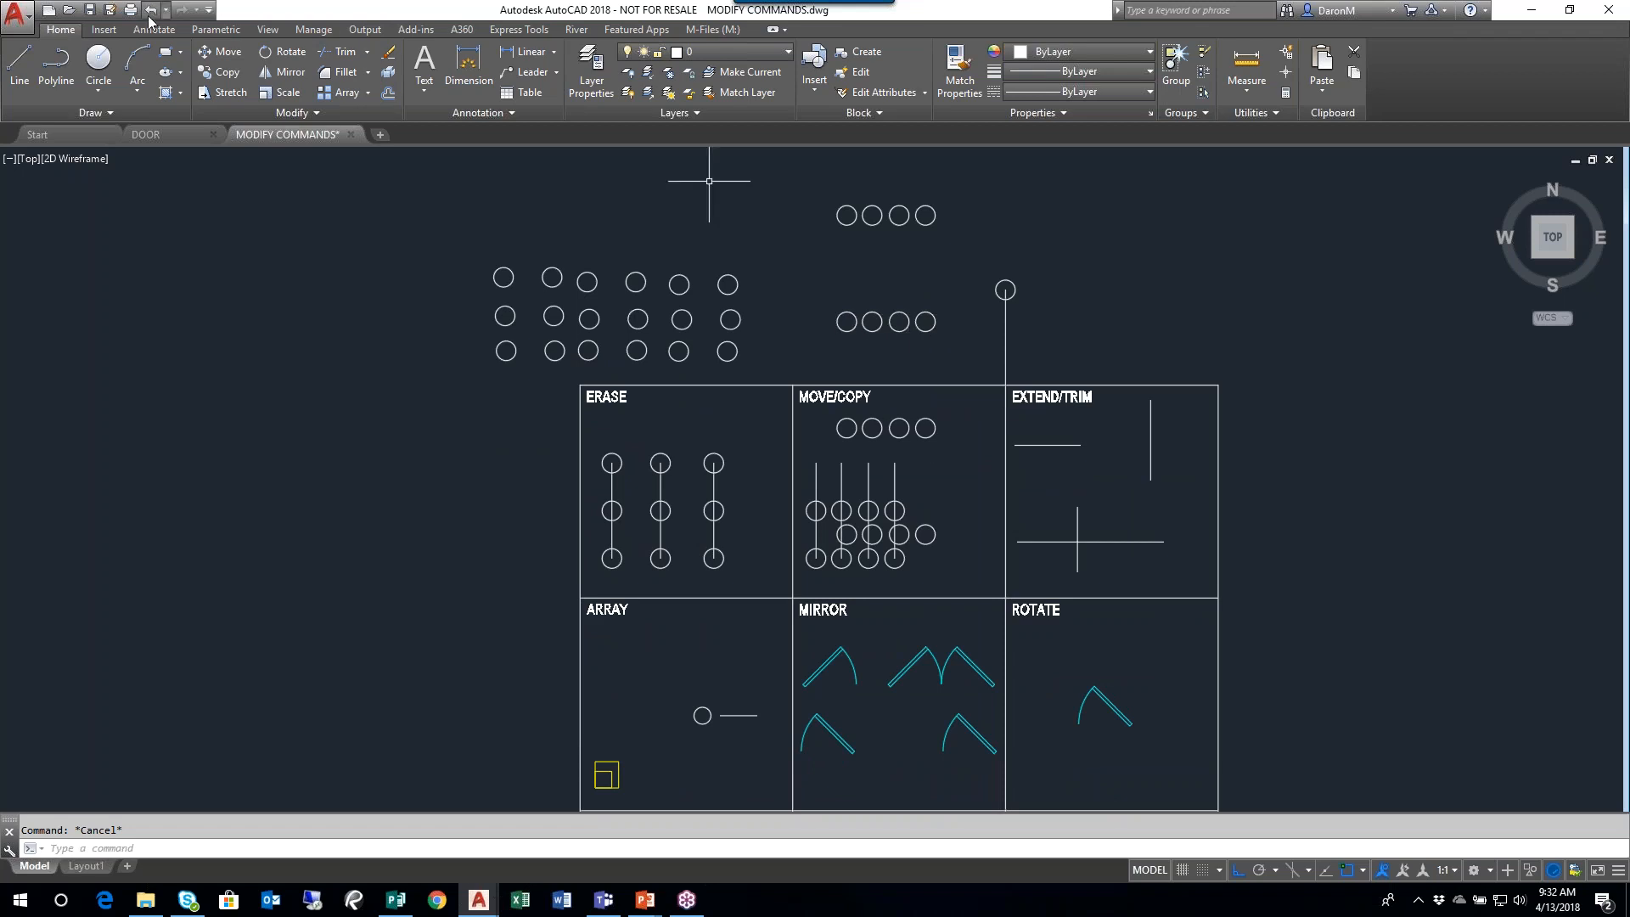
click(150, 15)
click(150, 16)
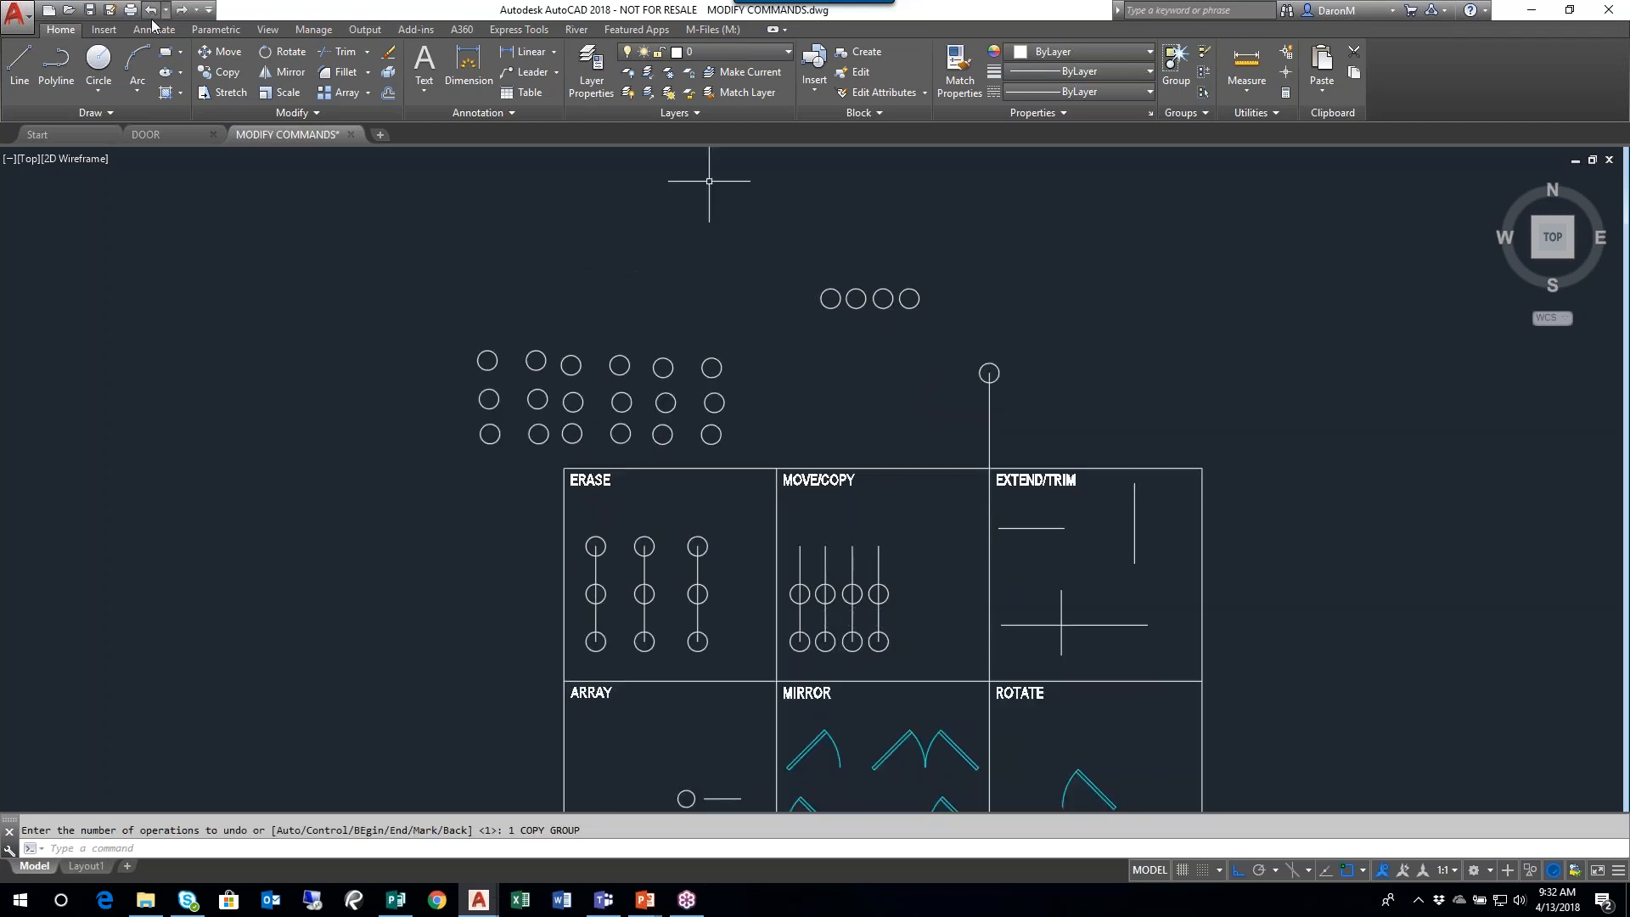
click(150, 12)
scroll(830, 346, down, 2)
middle_drag(830, 346, 875, 439)
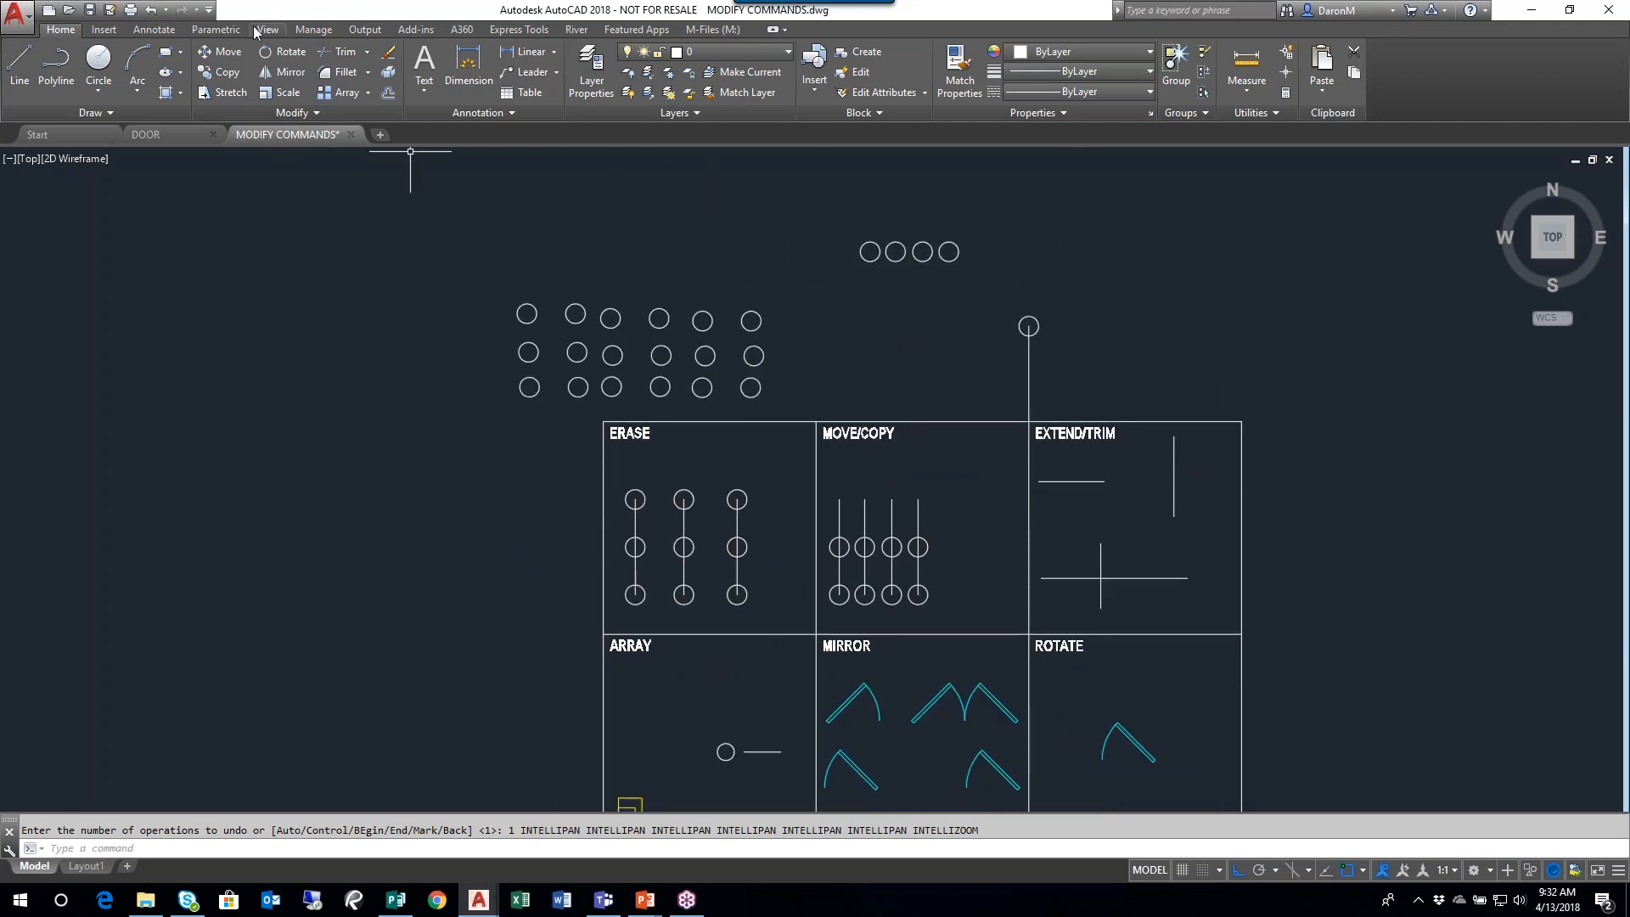
click(151, 12)
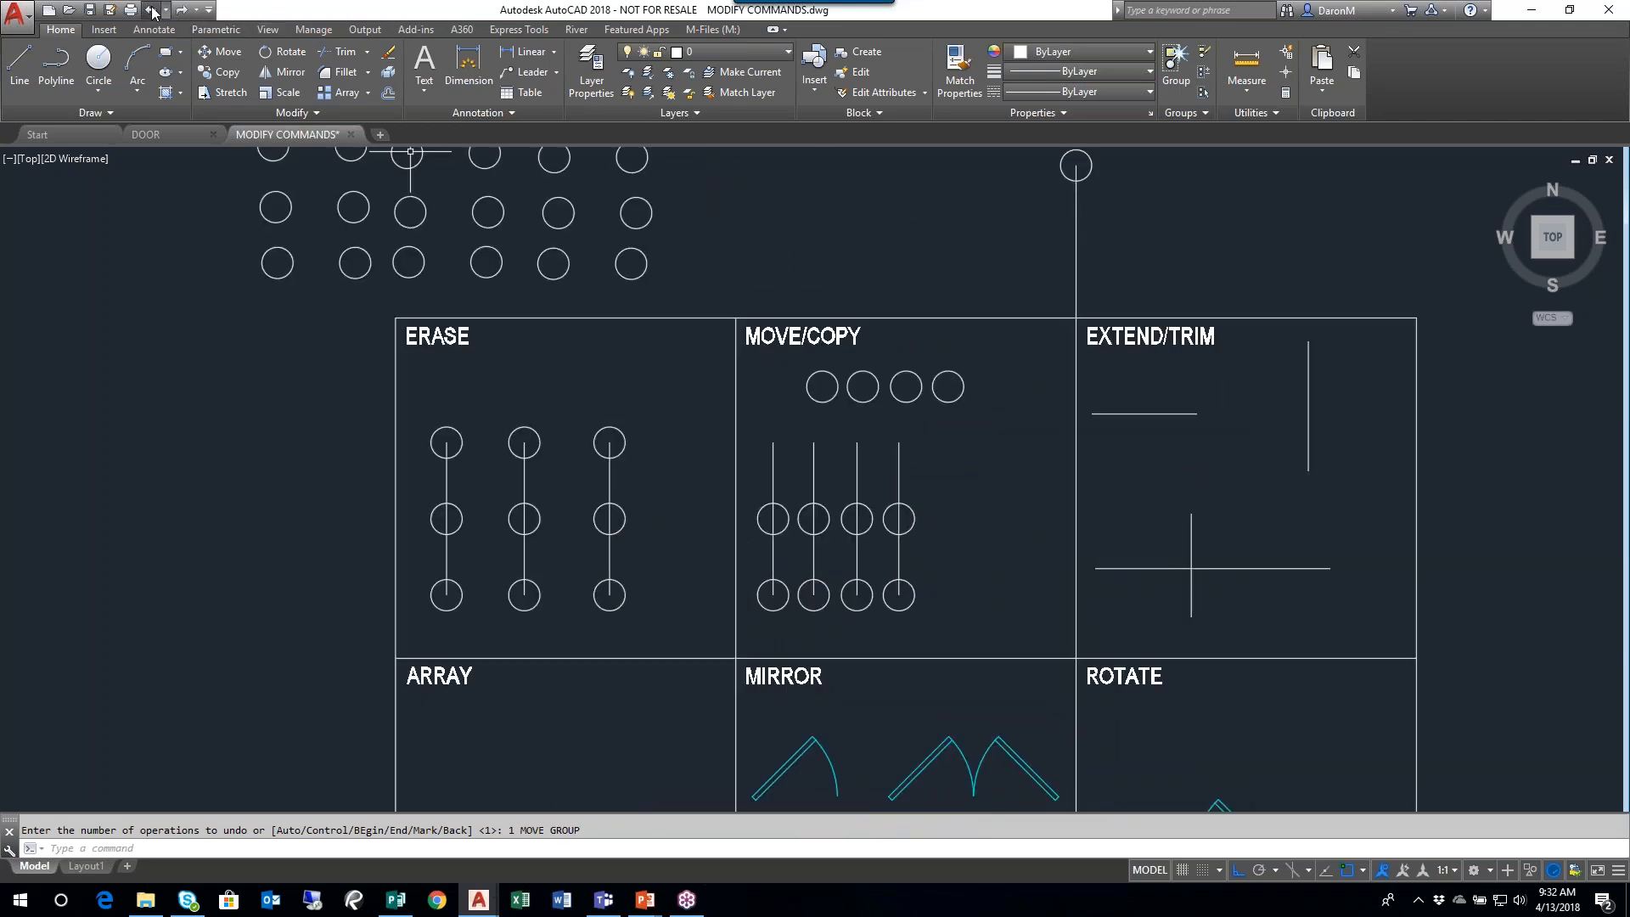
click(151, 12)
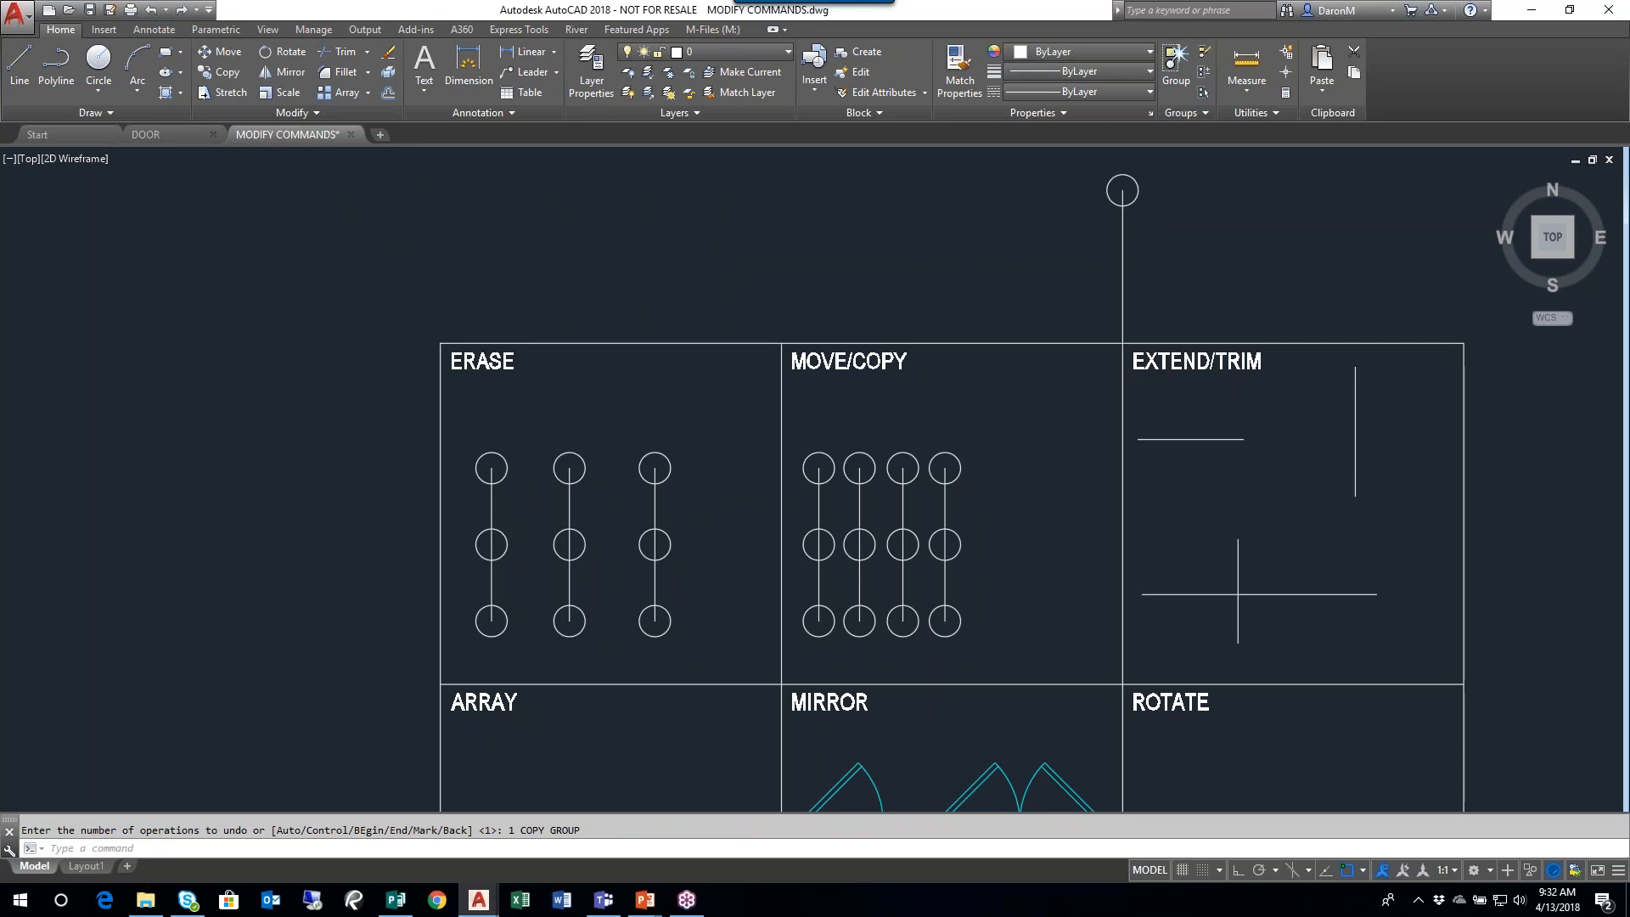
- Copy the bubble and its line from their lower endpoint to the three other vertical line ends along the grid's upper edge
scroll(1274, 294, down, 2)
middle_drag(1274, 294, 1007, 371)
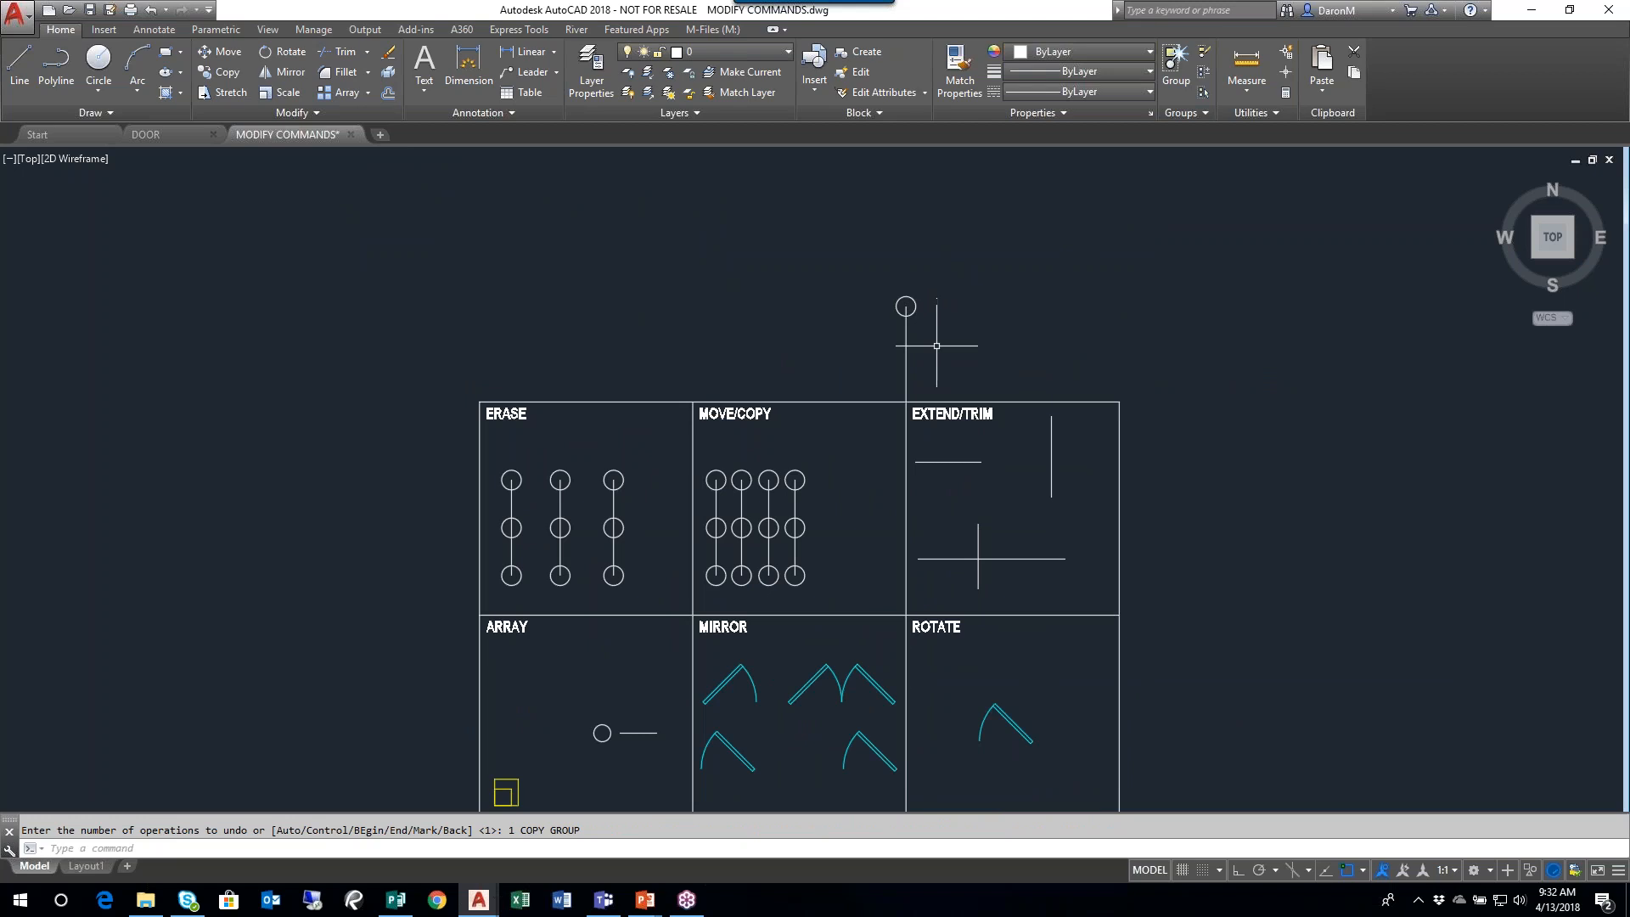
click(905, 306)
click(906, 335)
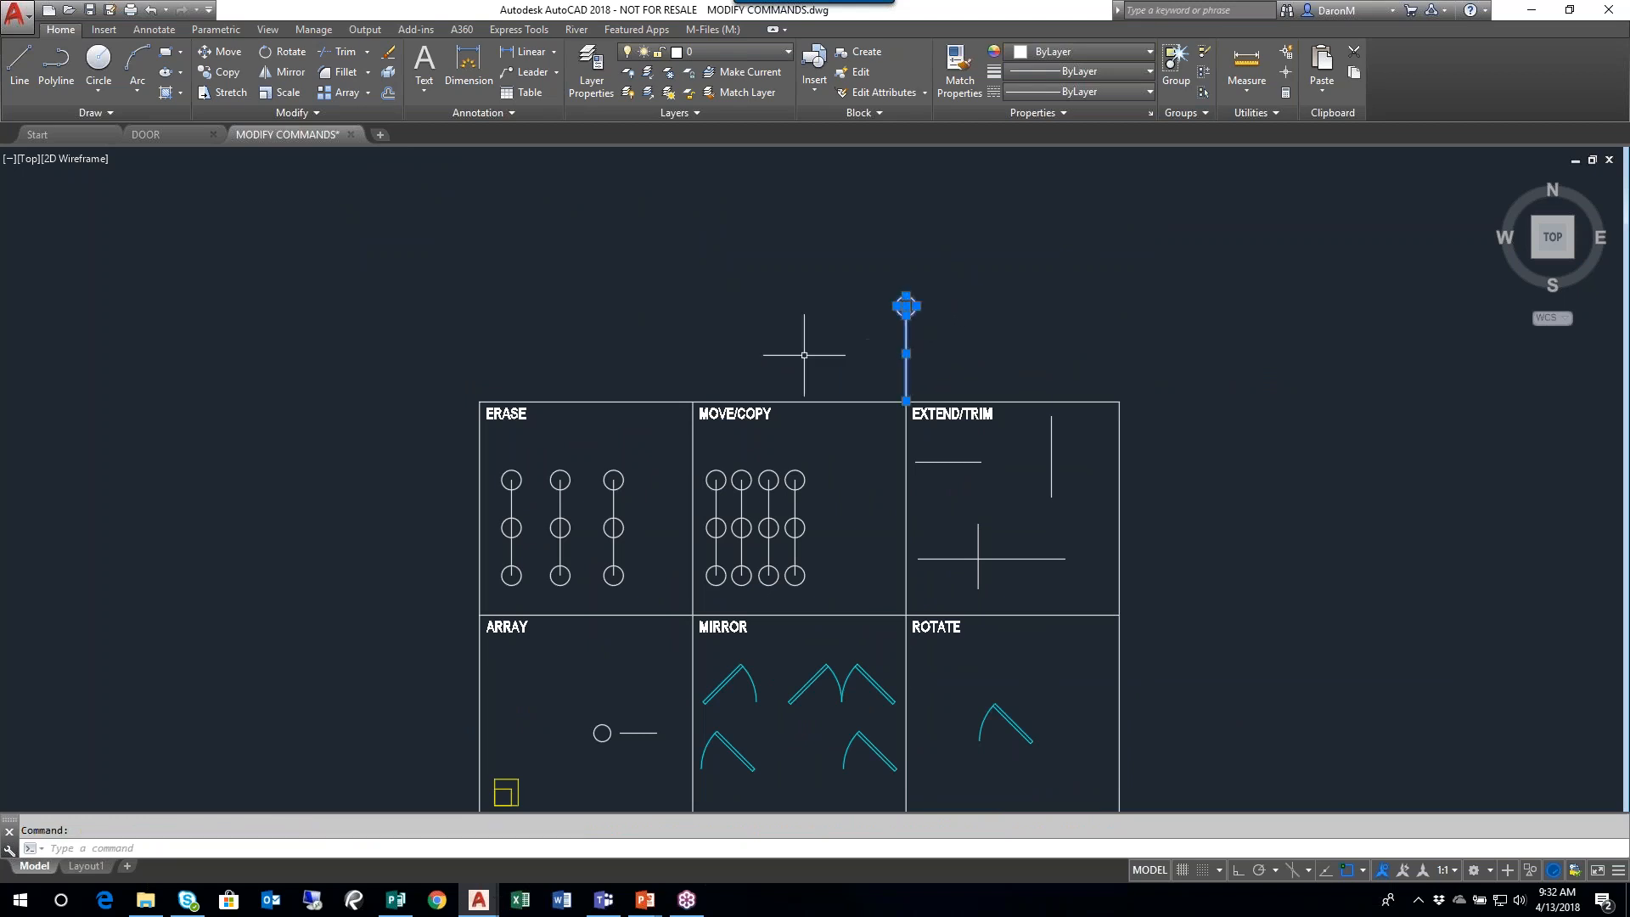
click(217, 74)
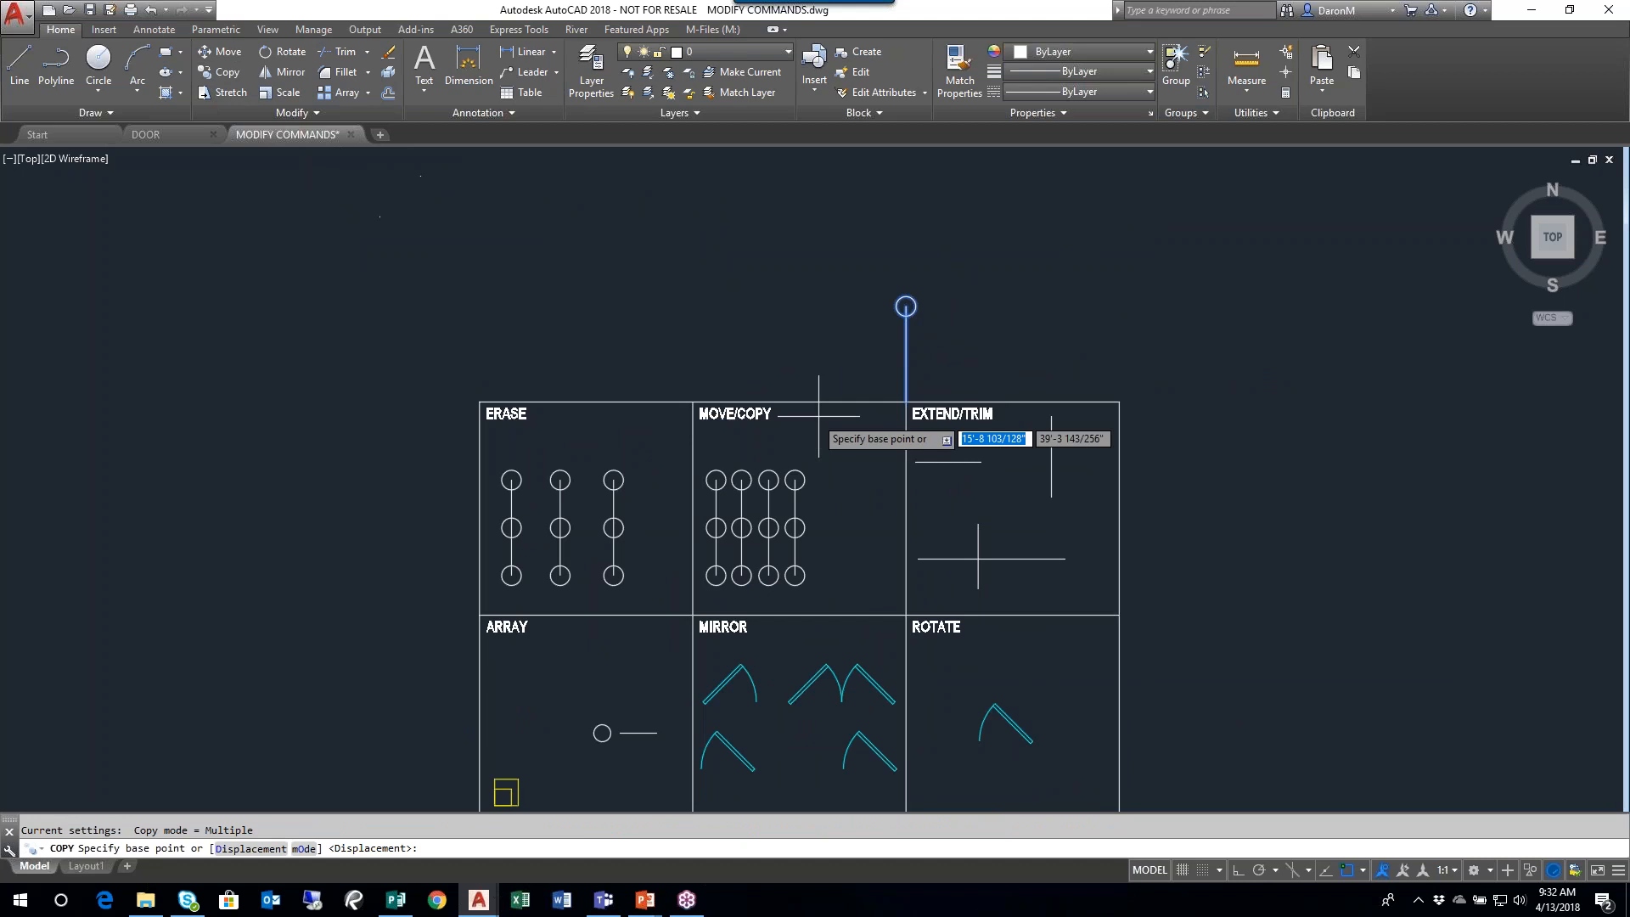
click(906, 401)
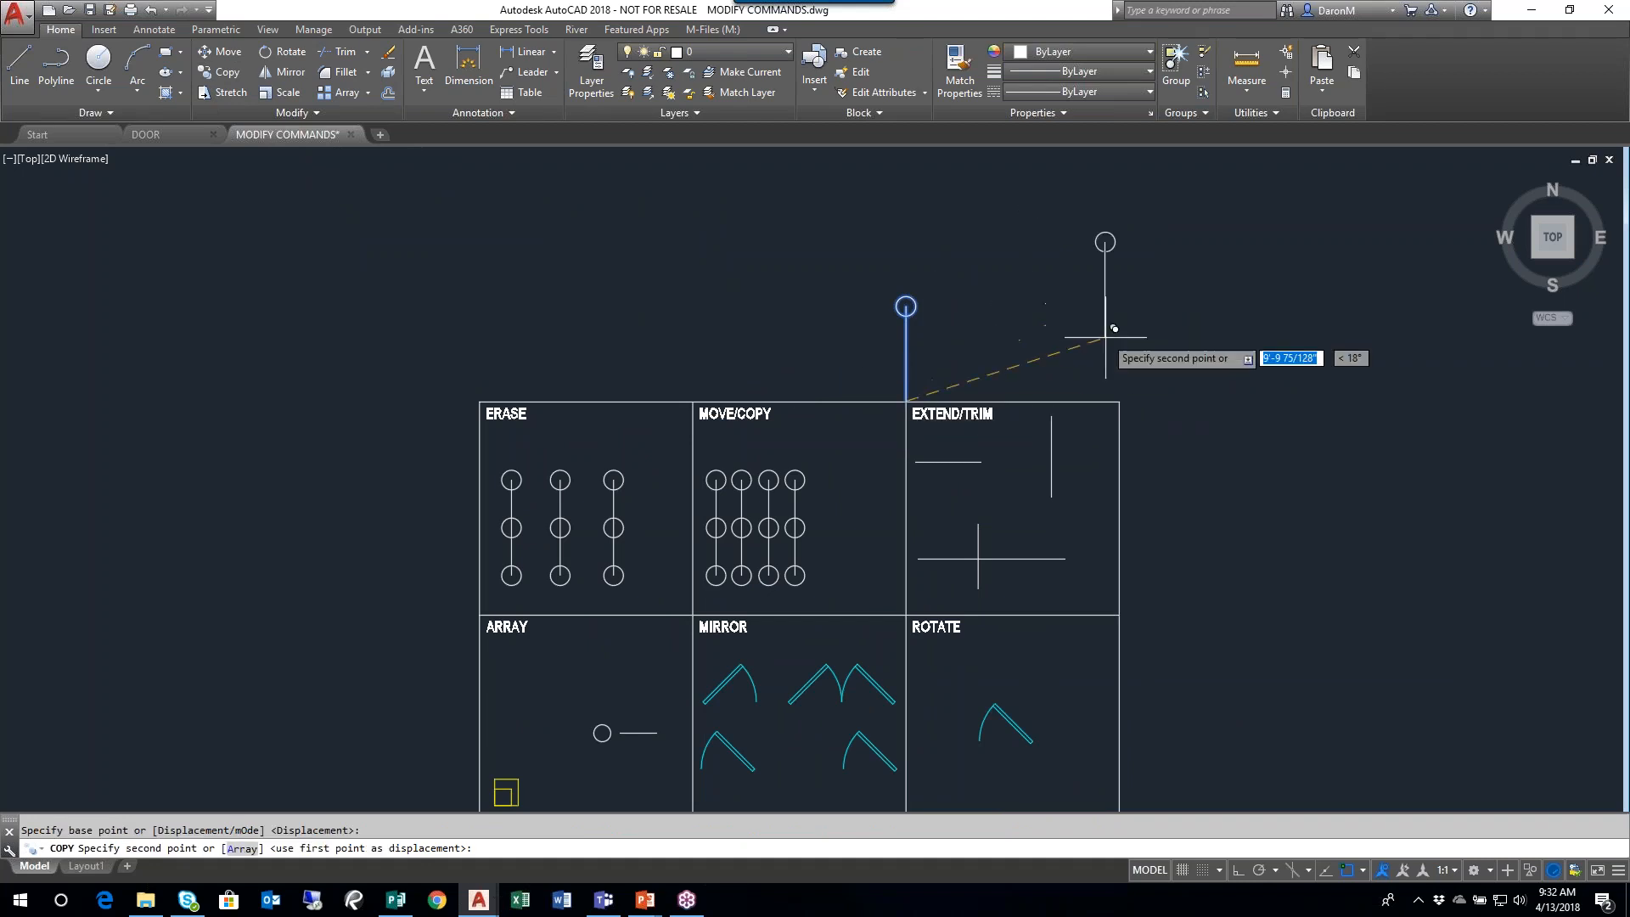
click(1120, 401)
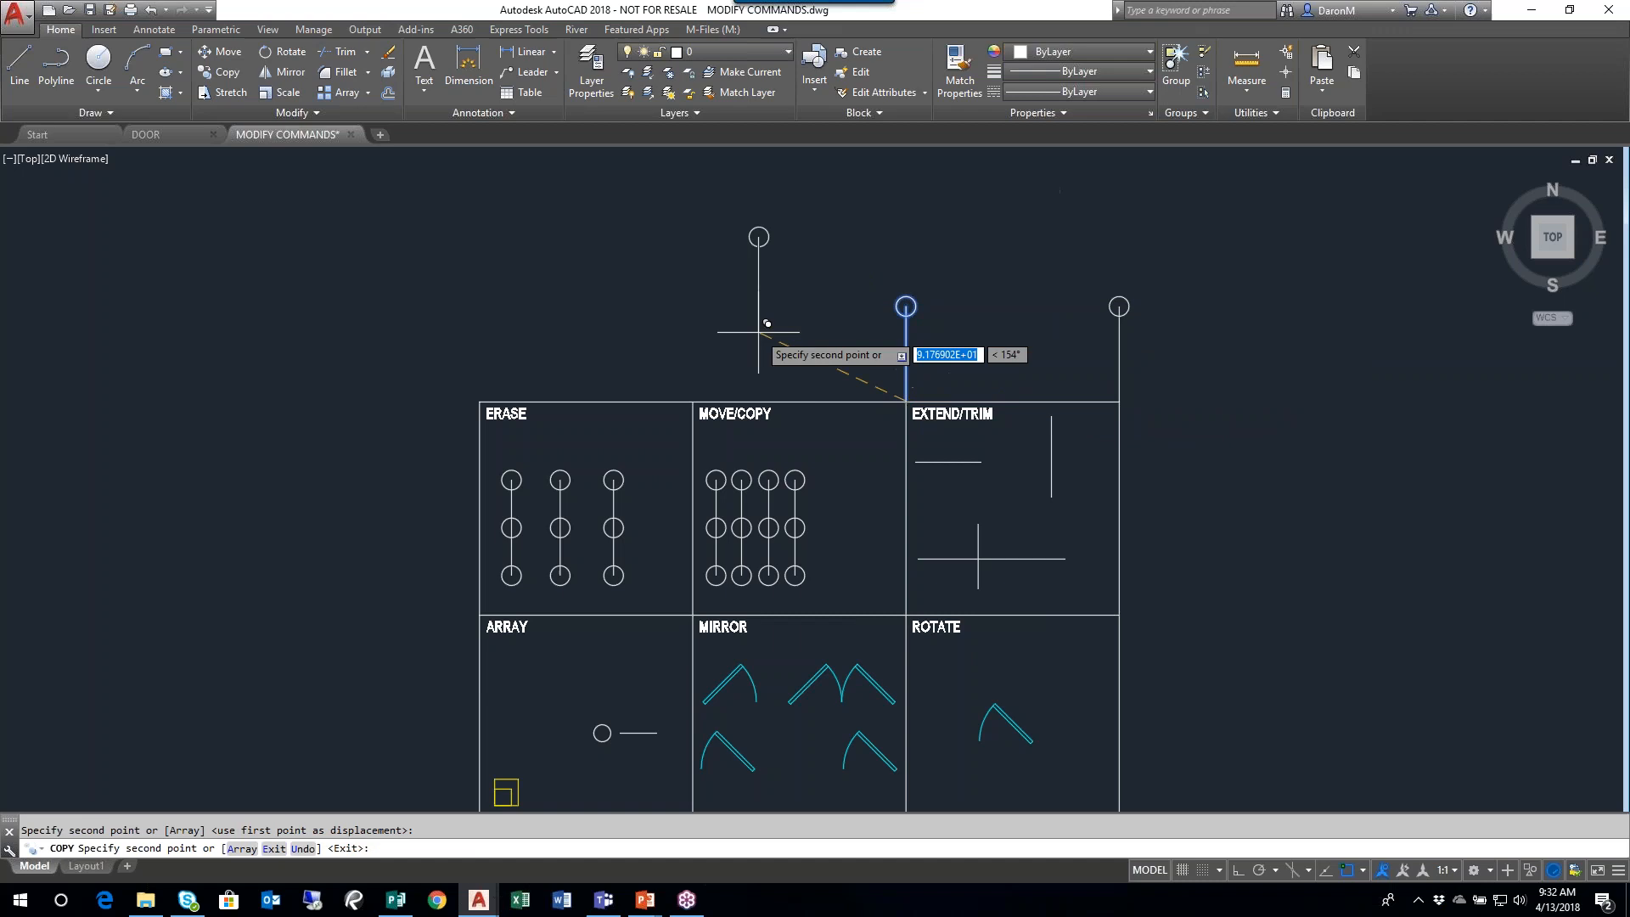
click(694, 399)
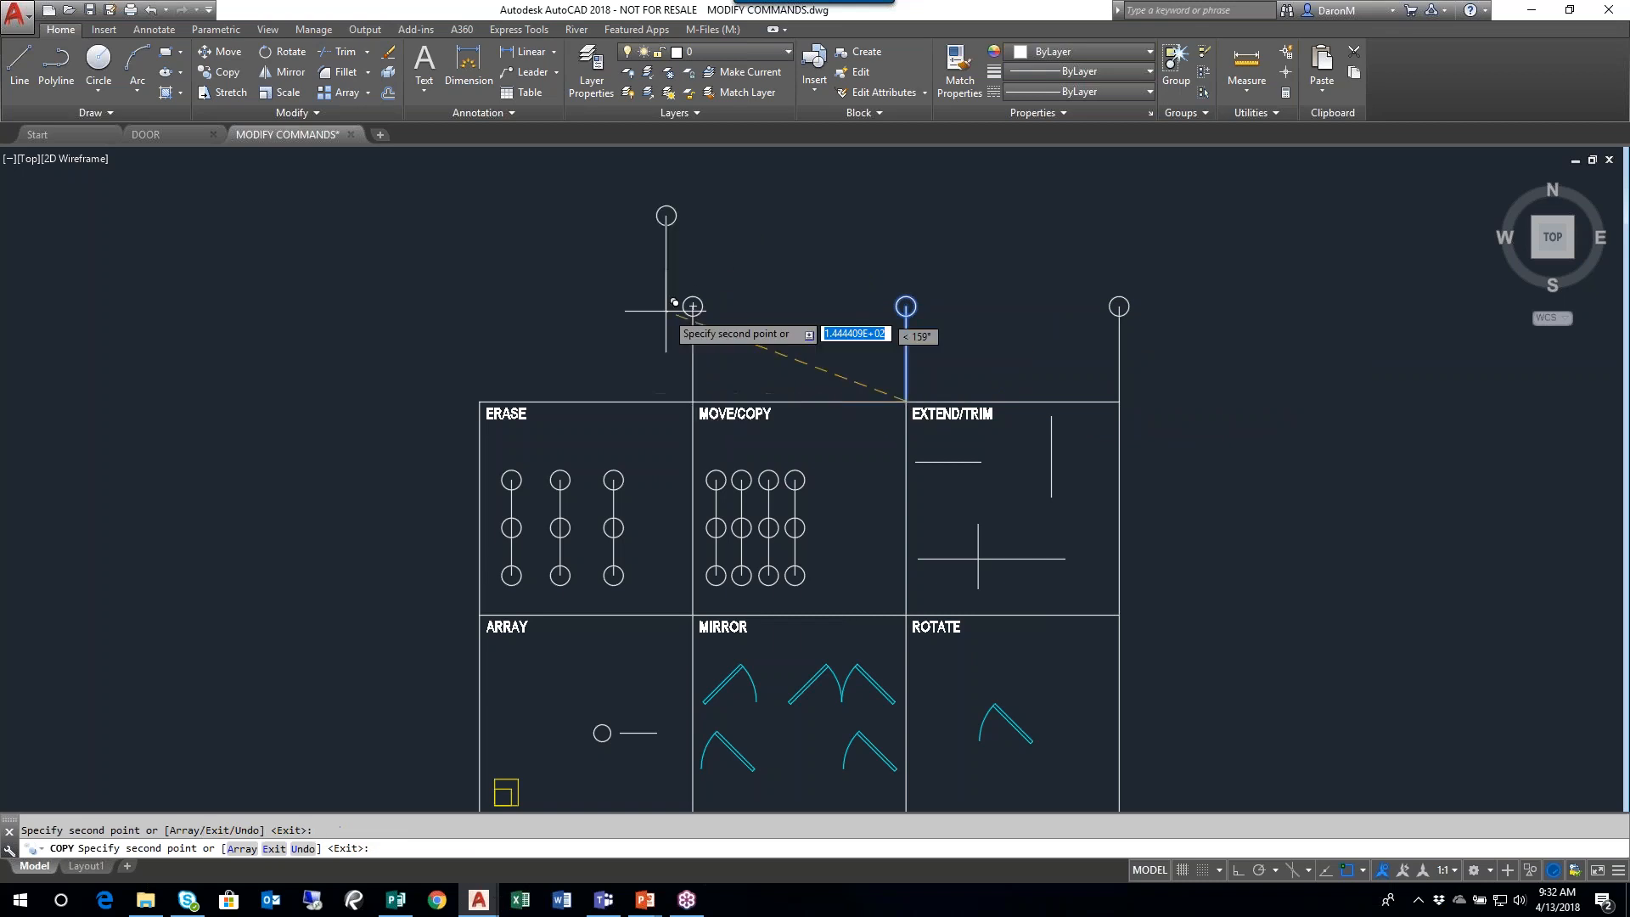
click(479, 402)
scroll(628, 365, down, 2)
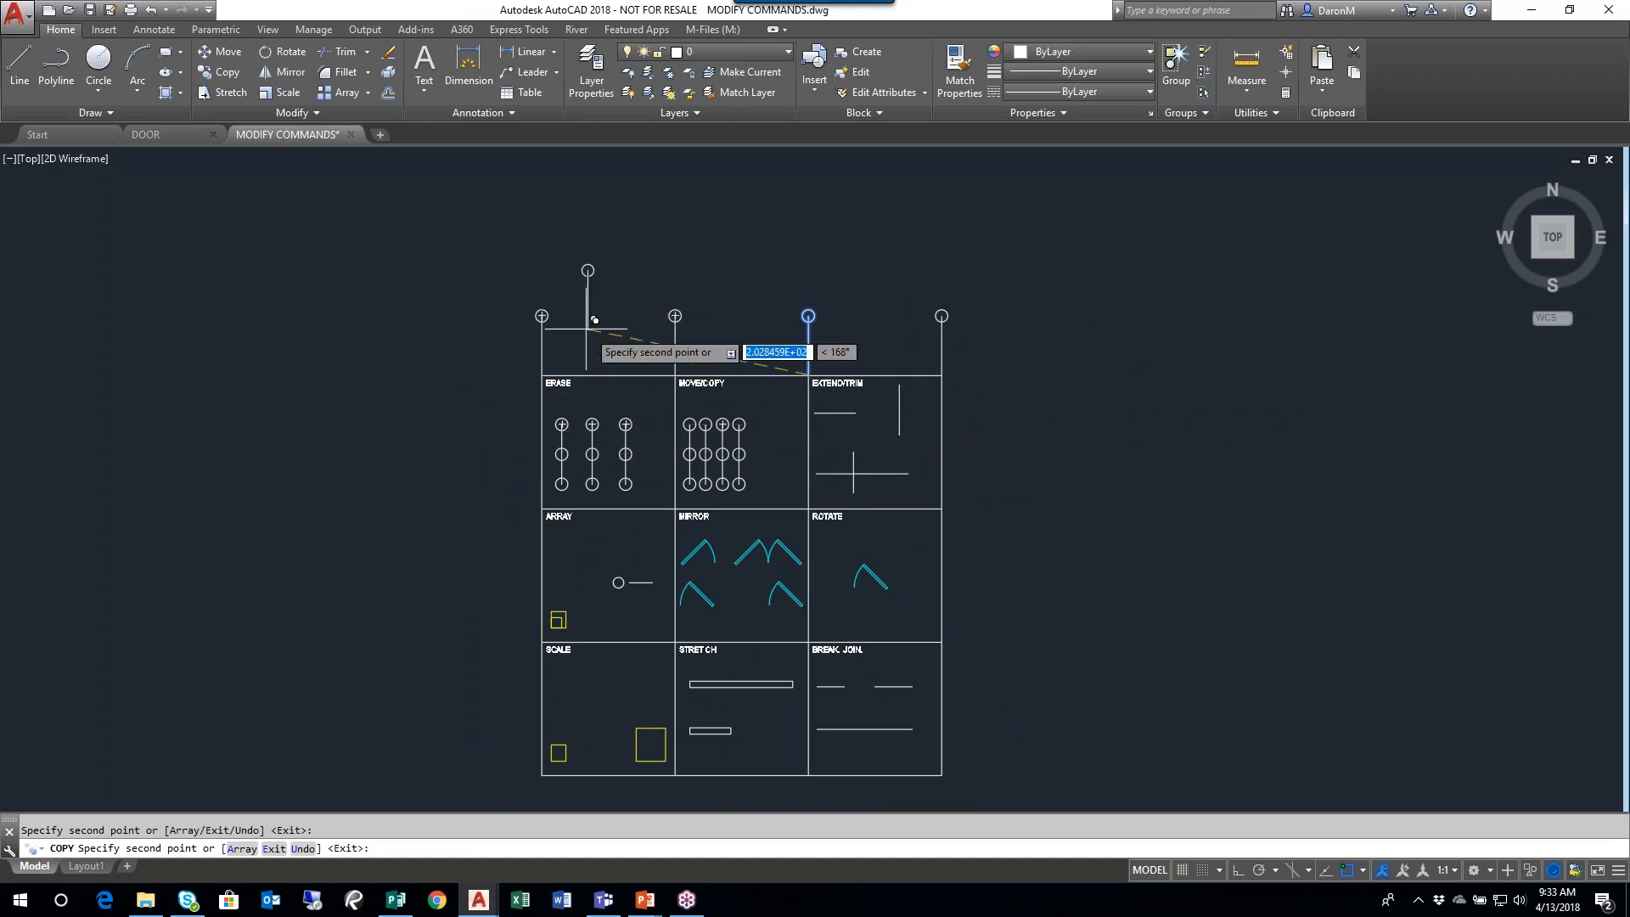
scroll(497, 289, up, 6)
scroll(1057, 298, down, 6)
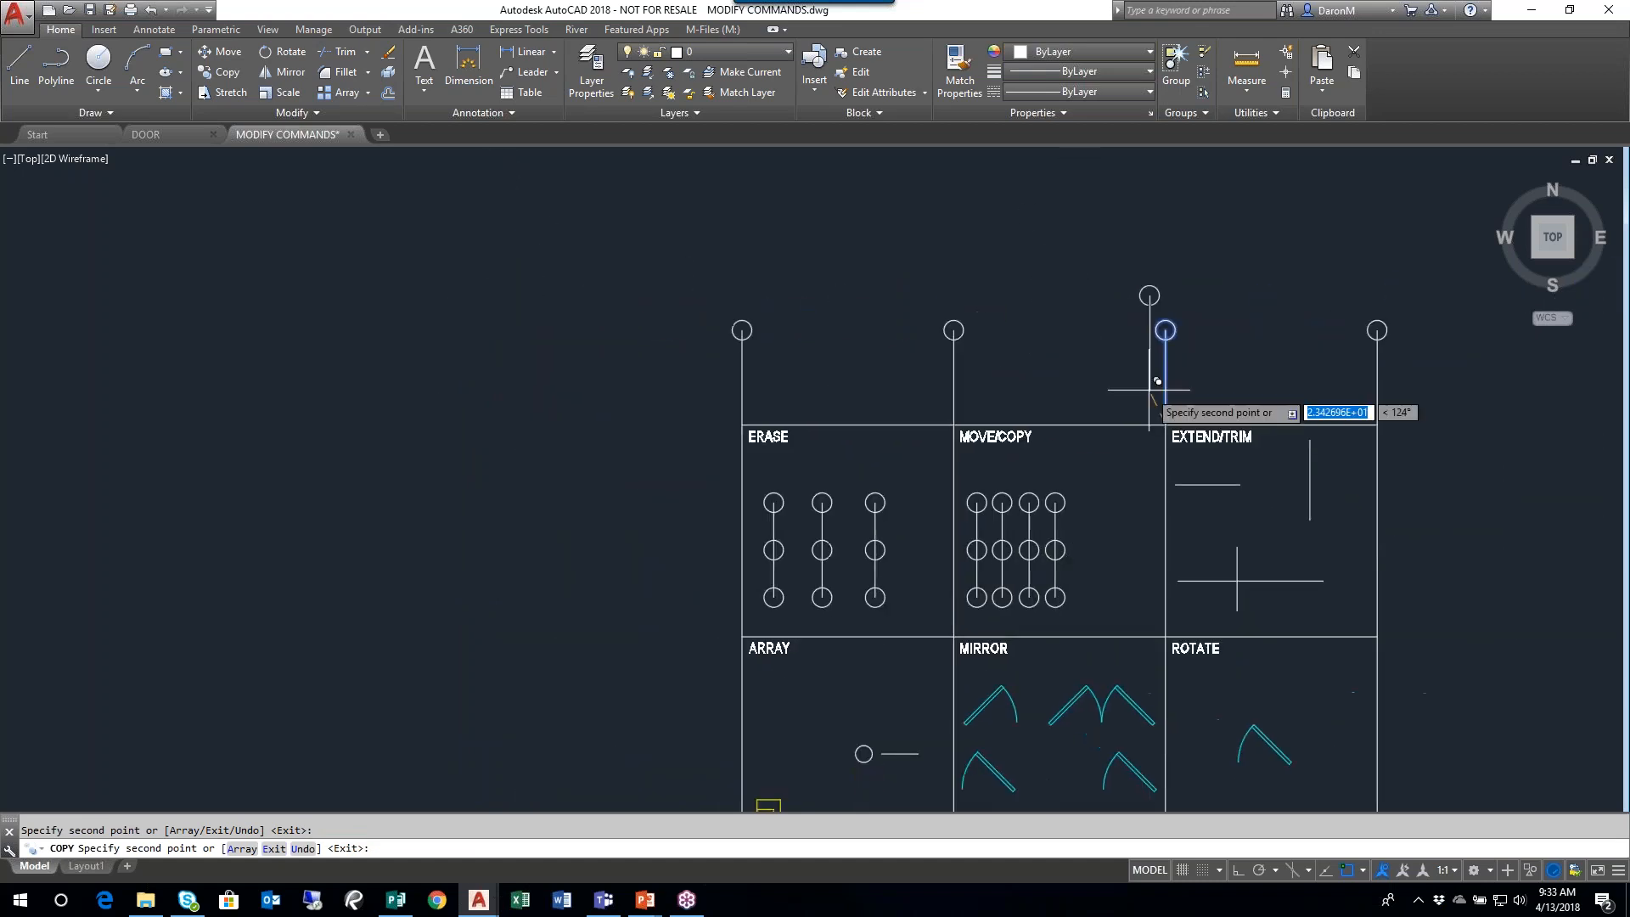
key(Escape)
middle_drag(990, 422, 792, 439)
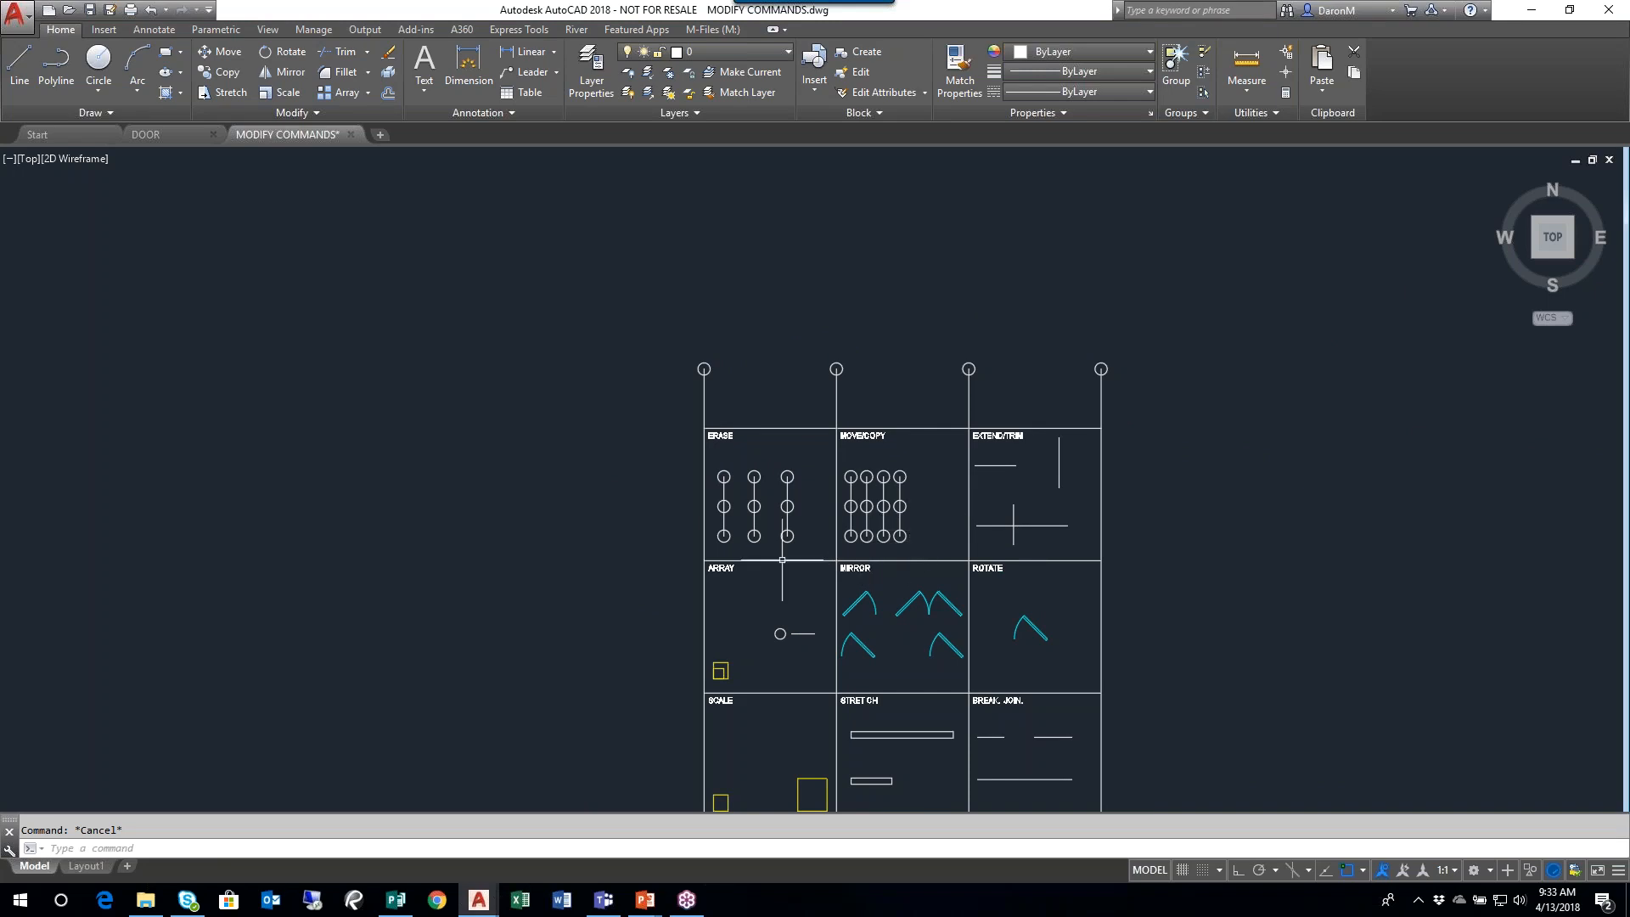
middle_drag(952, 568, 947, 526)
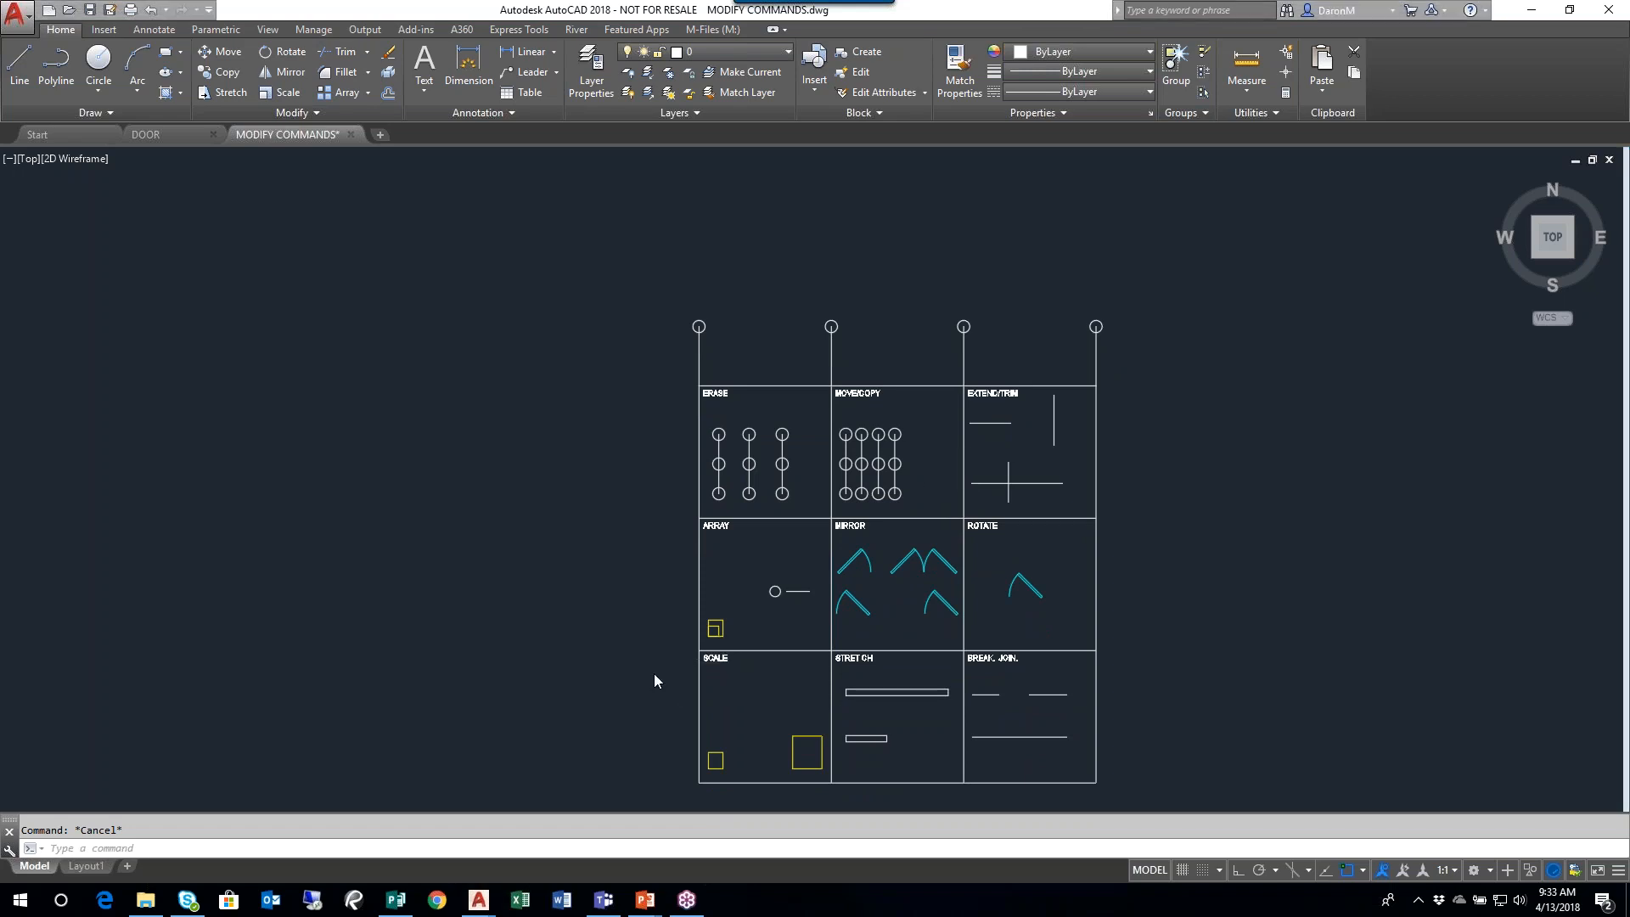
middle_drag(998, 462, 954, 405)
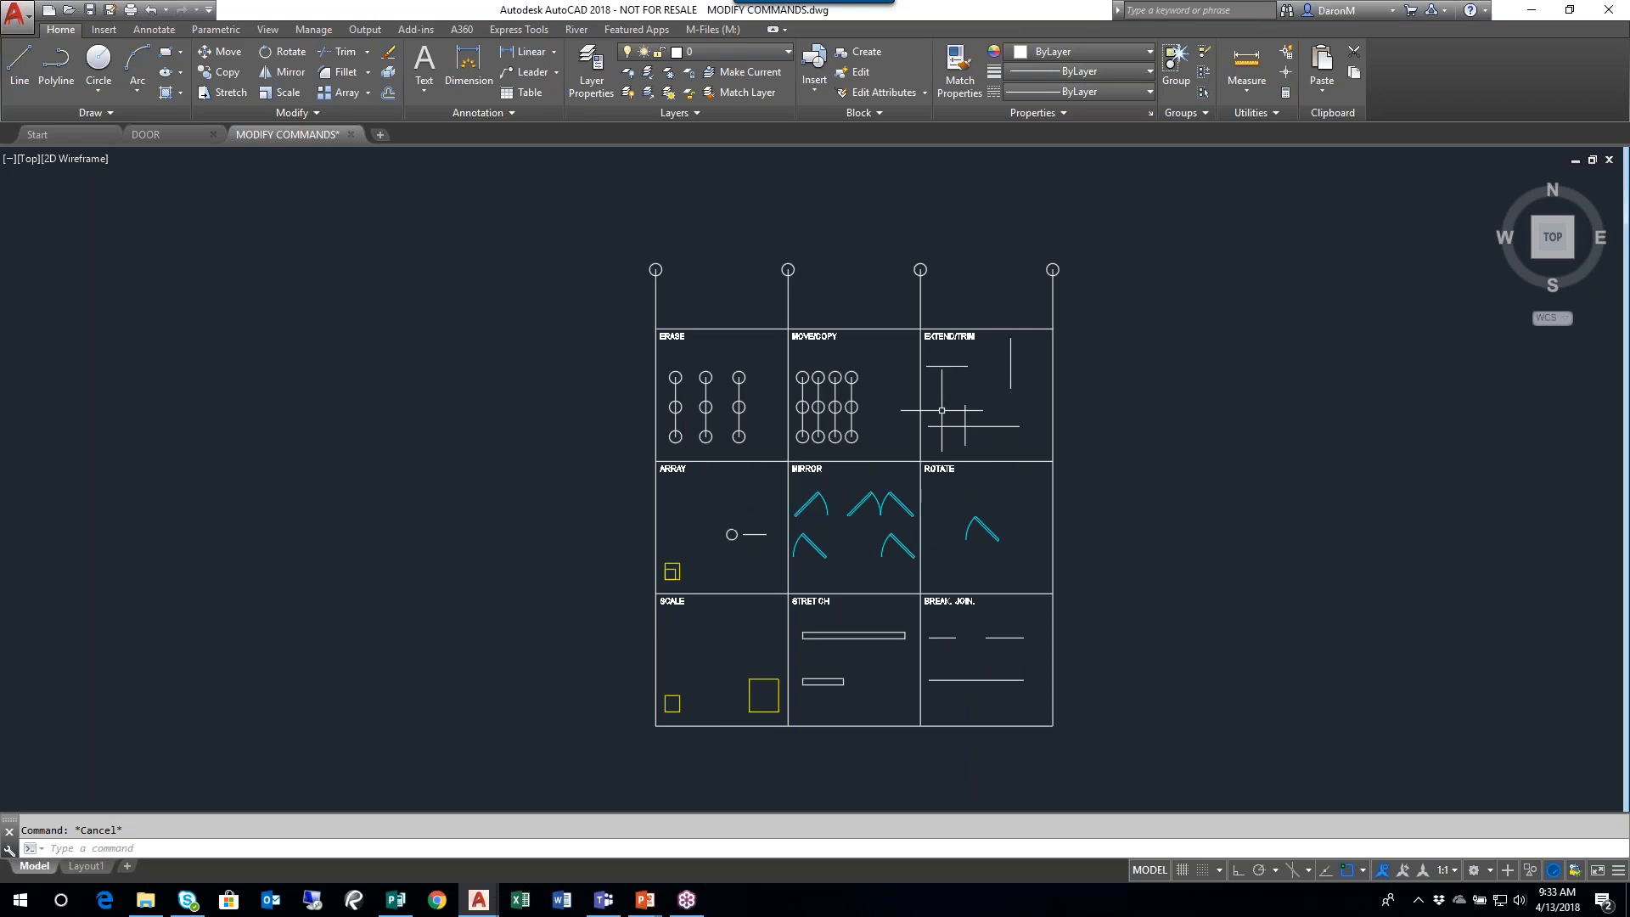
- Switch to the Publisher workbook to read the Trim and Extend command processes, and return to MODIFY COMMANDS.dwg in AutoCAD
click(395, 899)
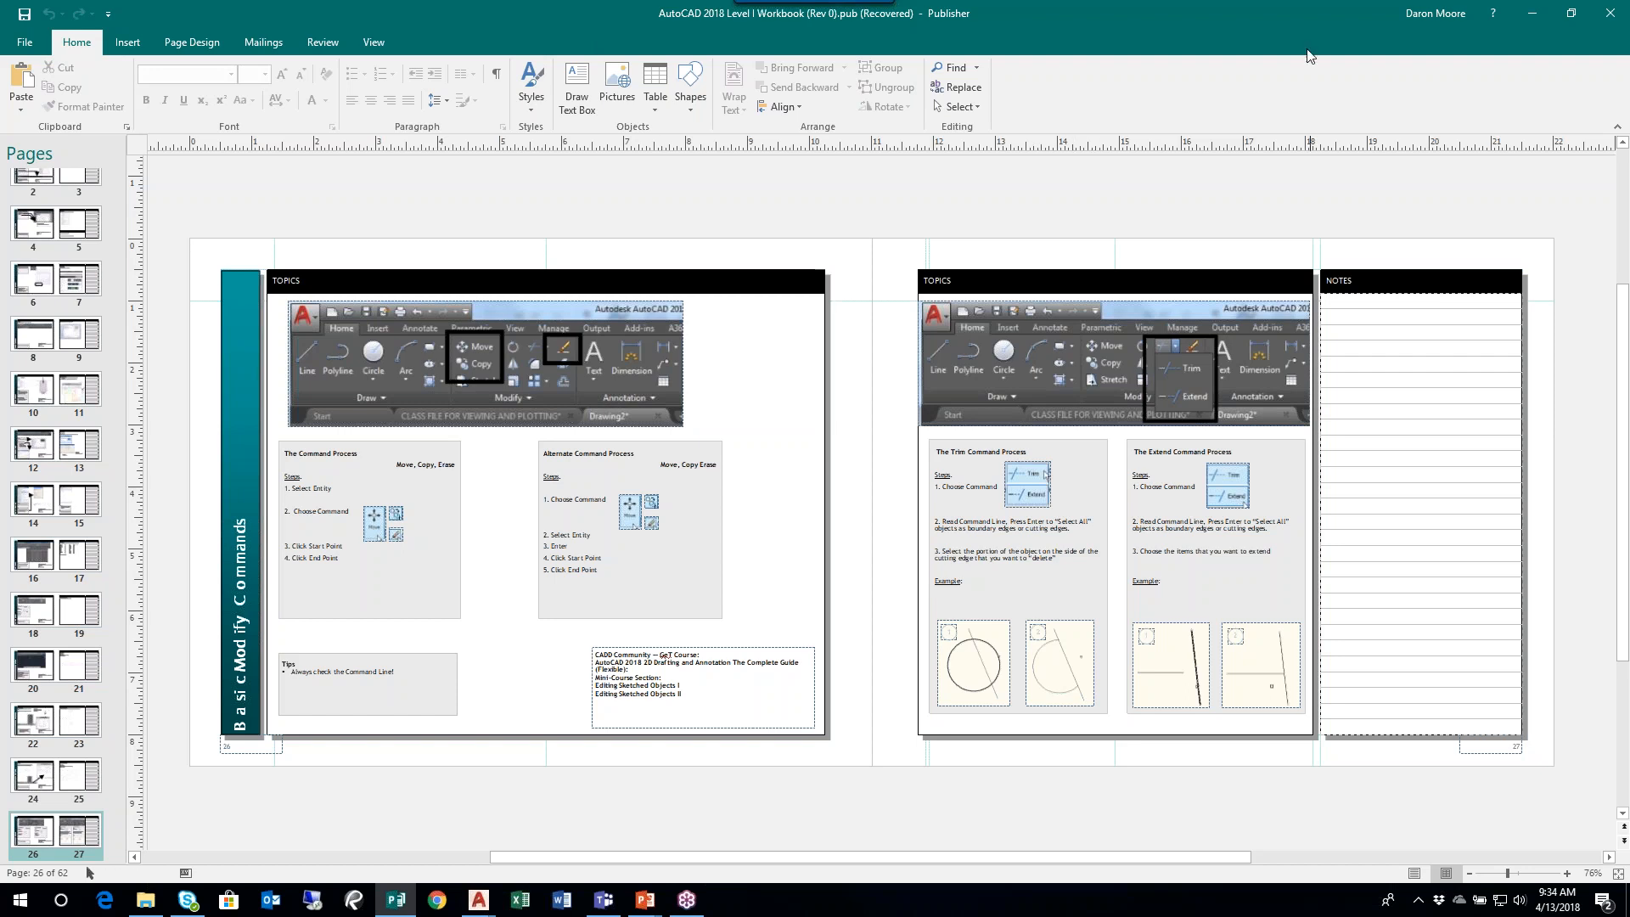
mouse_move(479, 905)
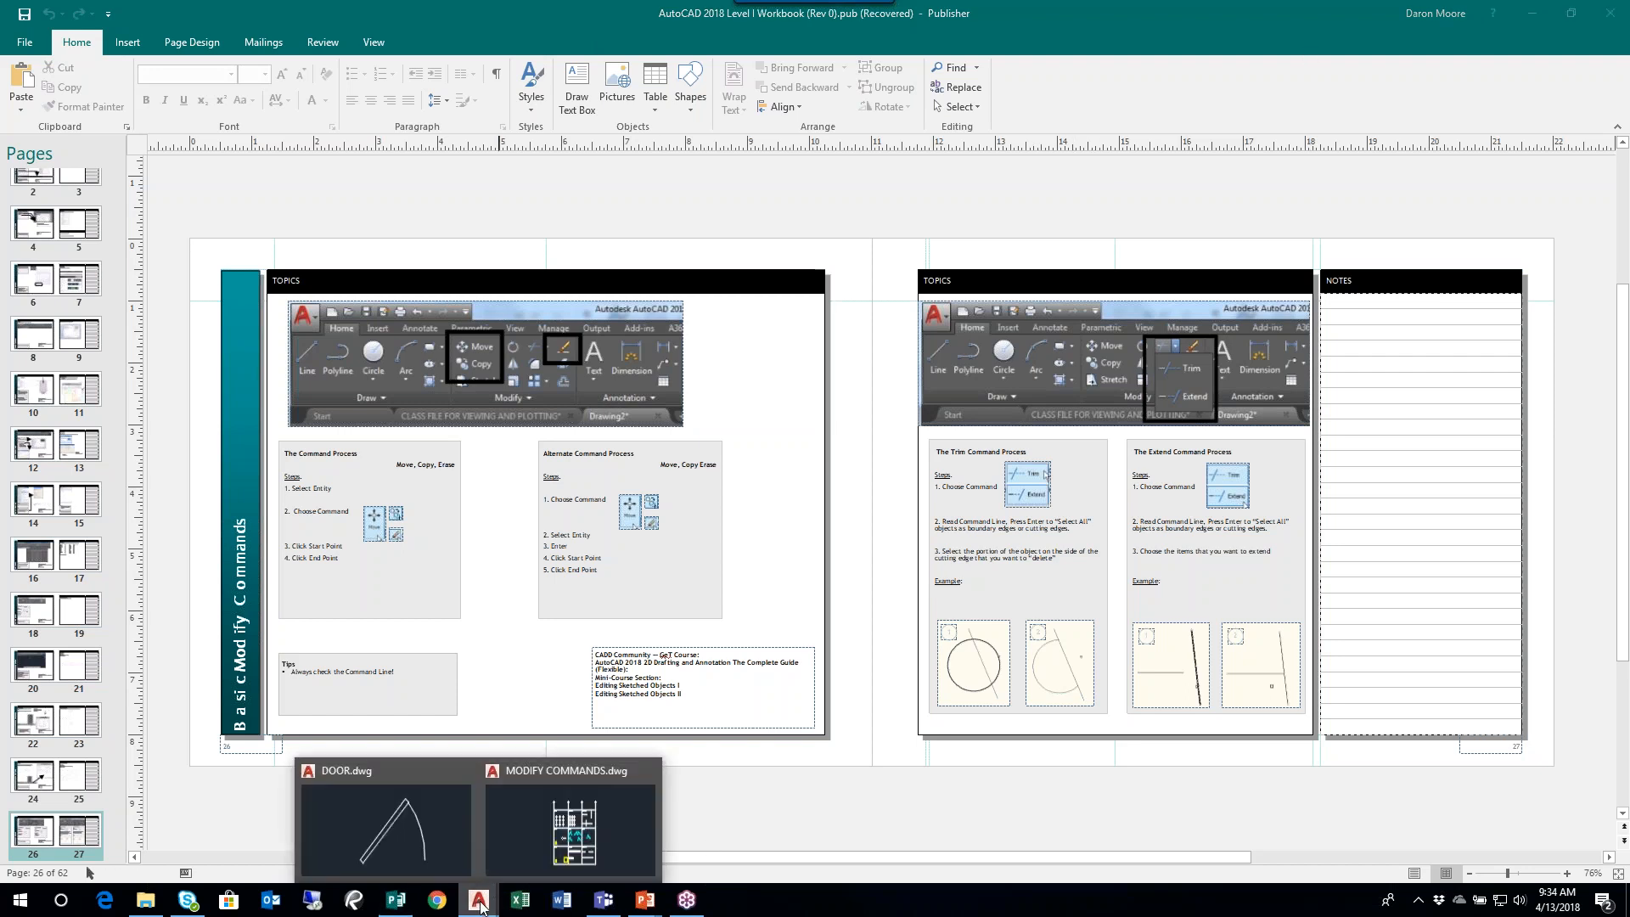
click(517, 858)
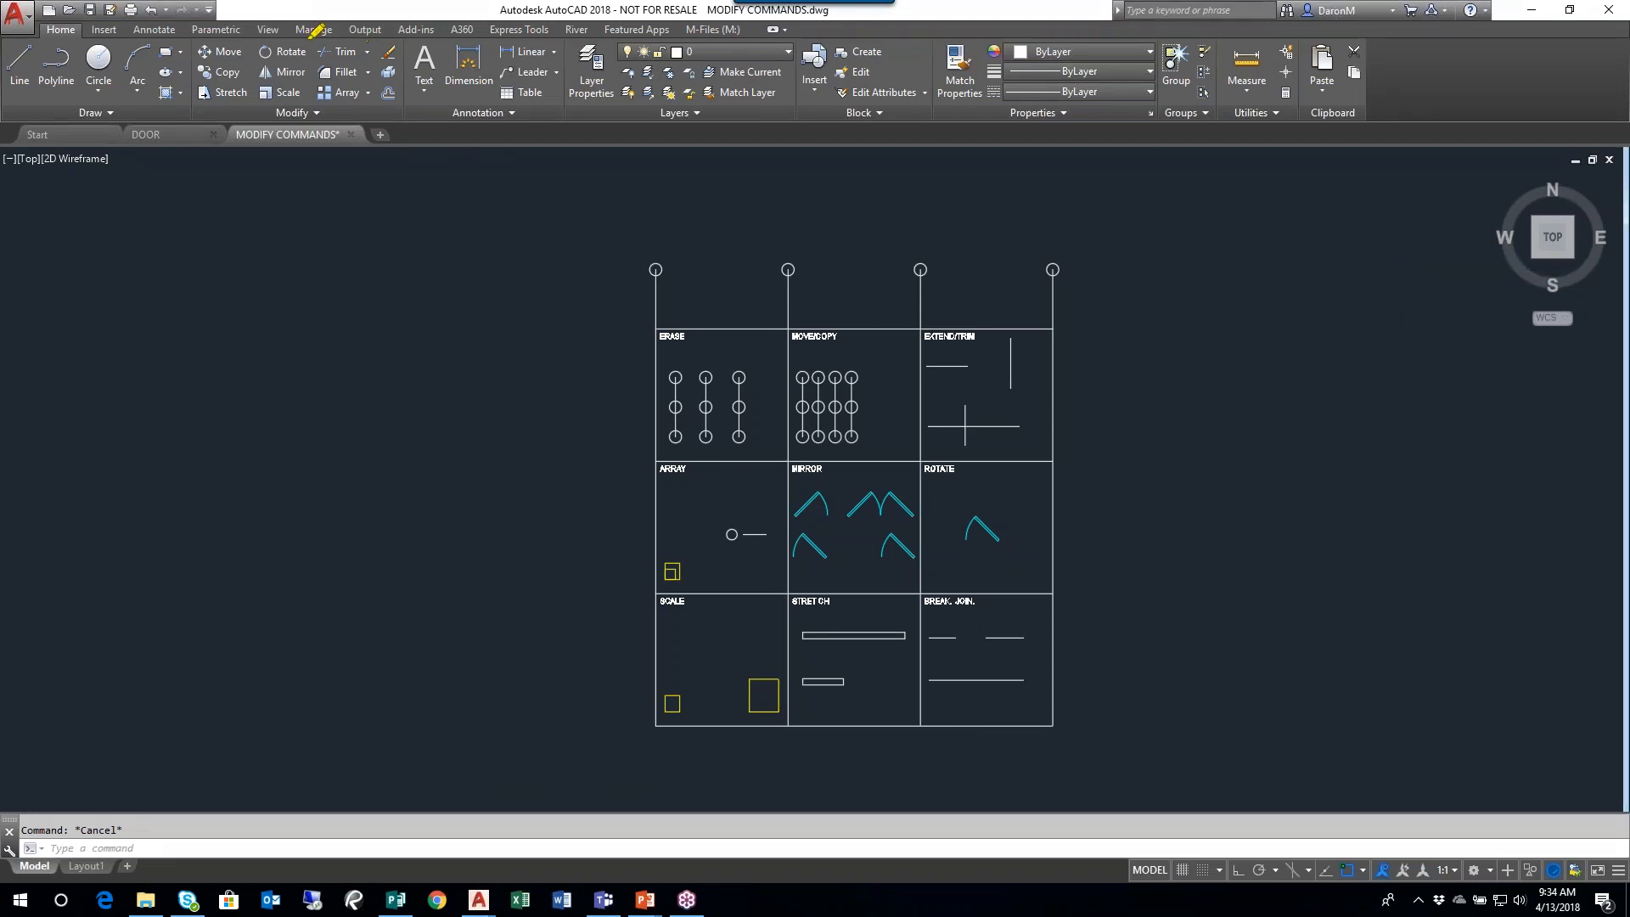
drag(253, 127, 312, 124)
mouse_move(315, 17)
mouse_down()
mouse_move(315, 59)
mouse_move(361, 64)
mouse_move(383, 37)
mouse_move(383, 12)
mouse_move(316, 13)
mouse_up()
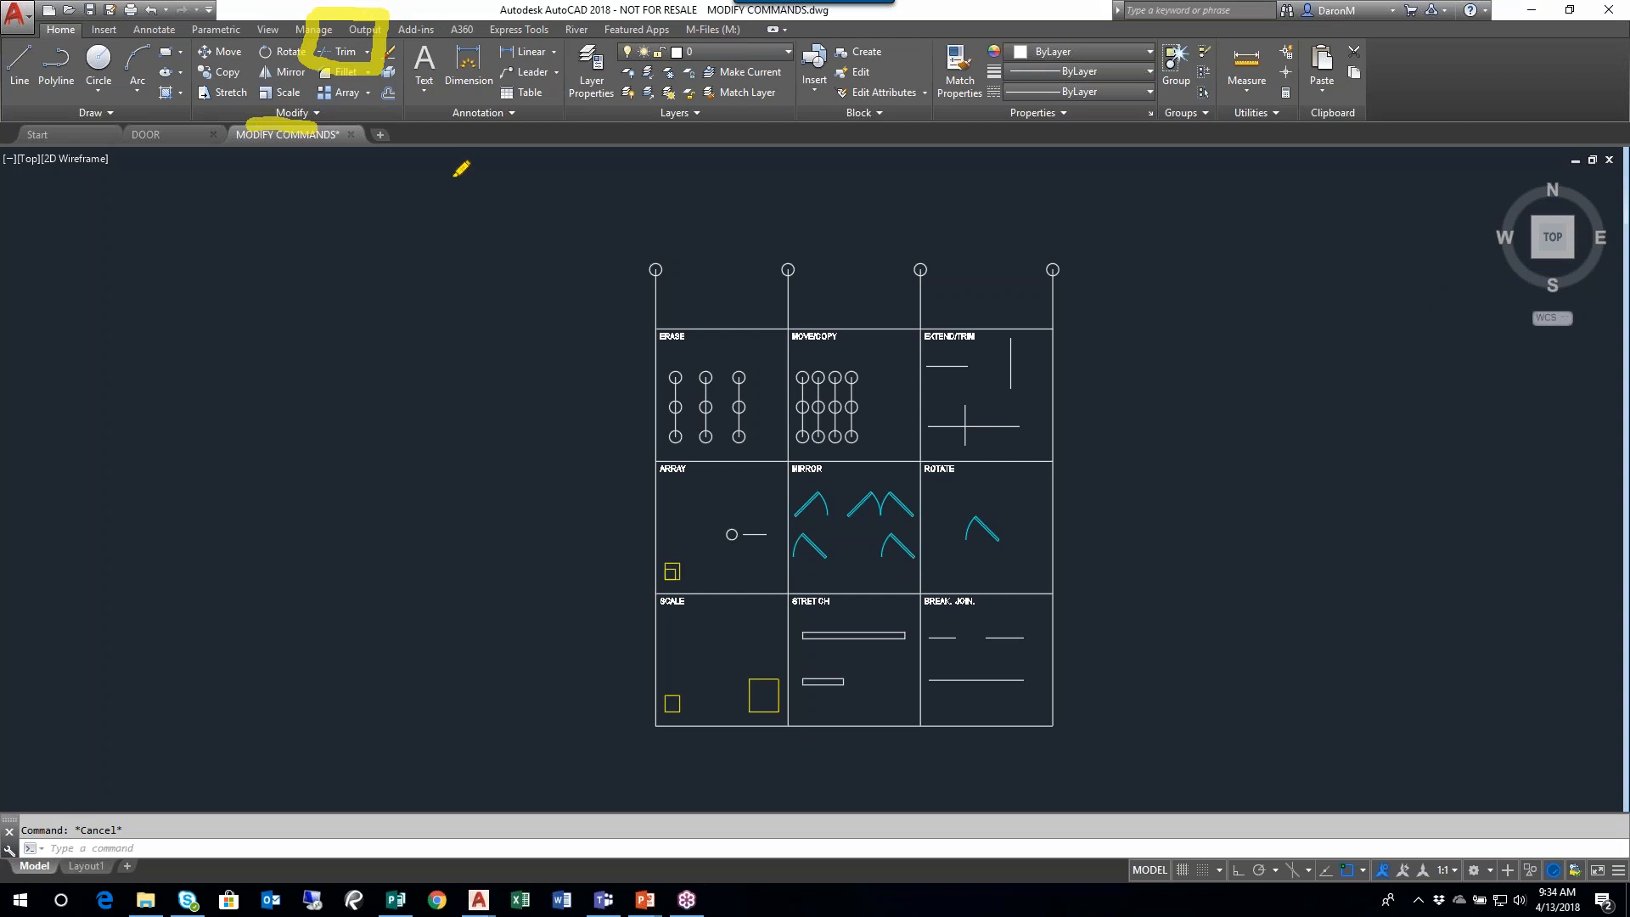
key(Escape)
- Extend the short upper horizontal line in the EXTEND/TRIM cell to the vertical line, with all objects as boundary edges
scroll(1003, 430, up, 4)
middle_drag(1000, 429, 996, 632)
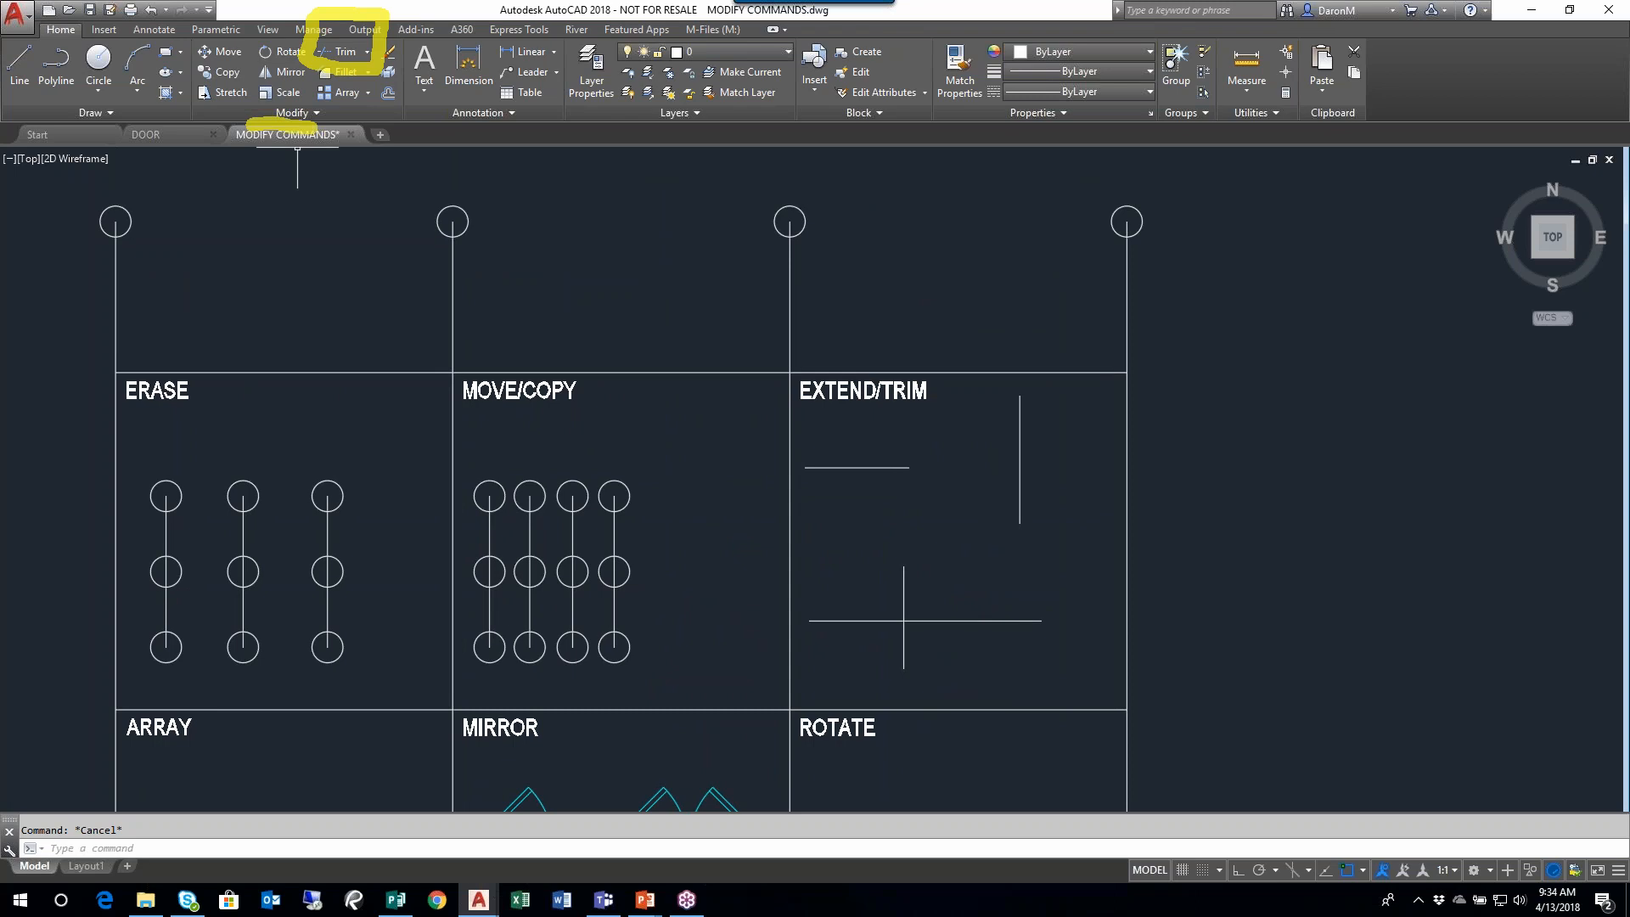
click(367, 57)
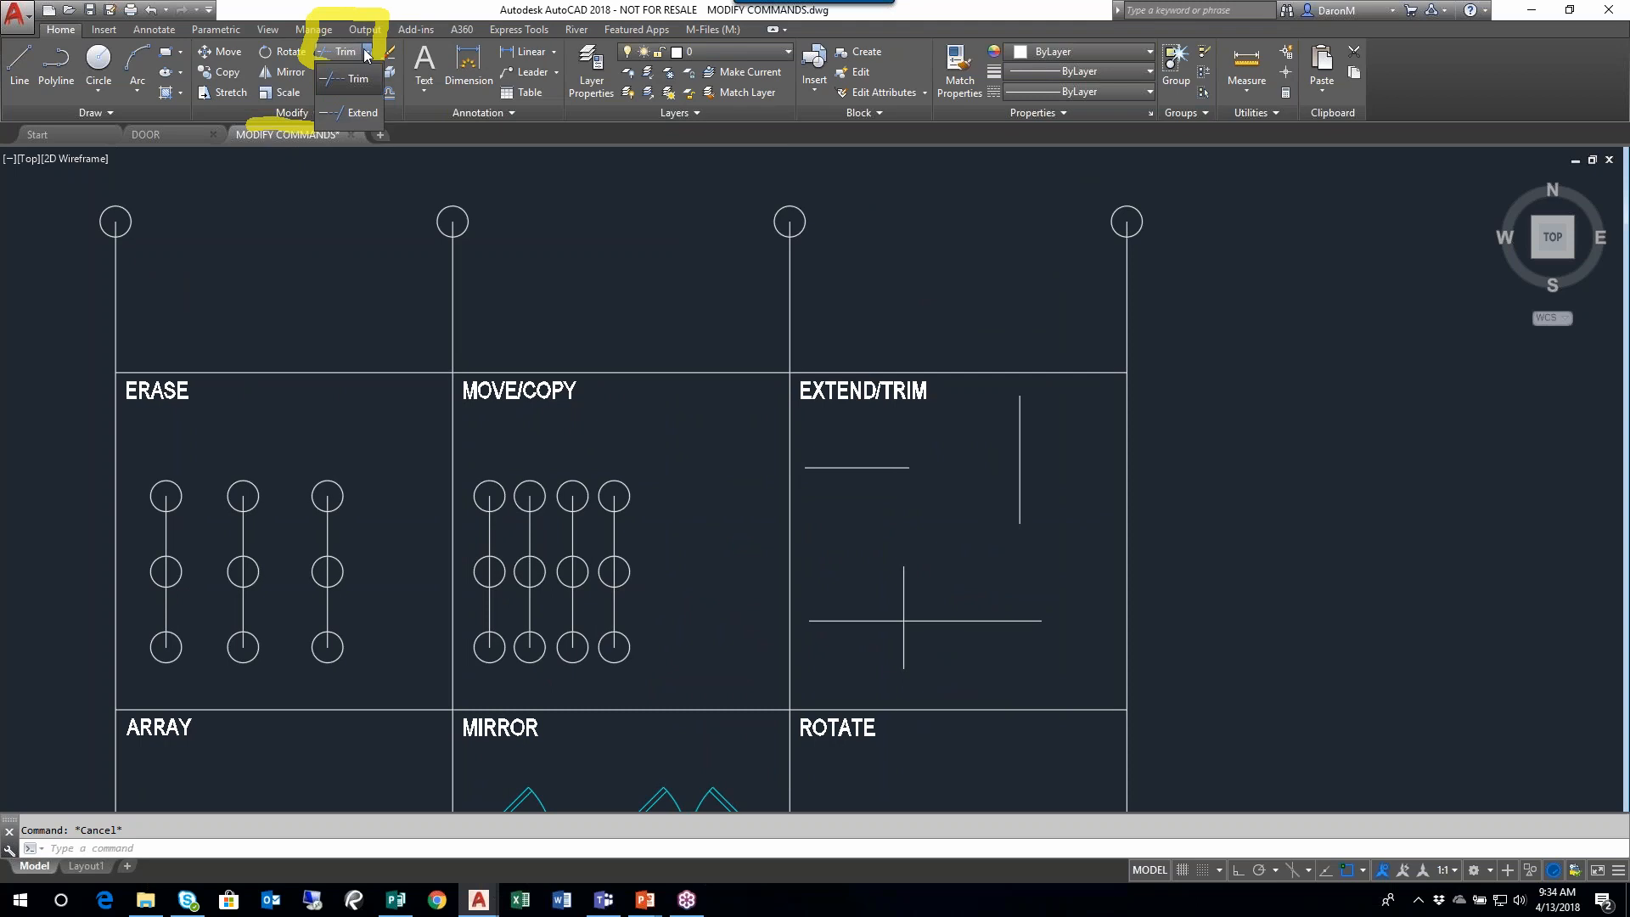
click(359, 115)
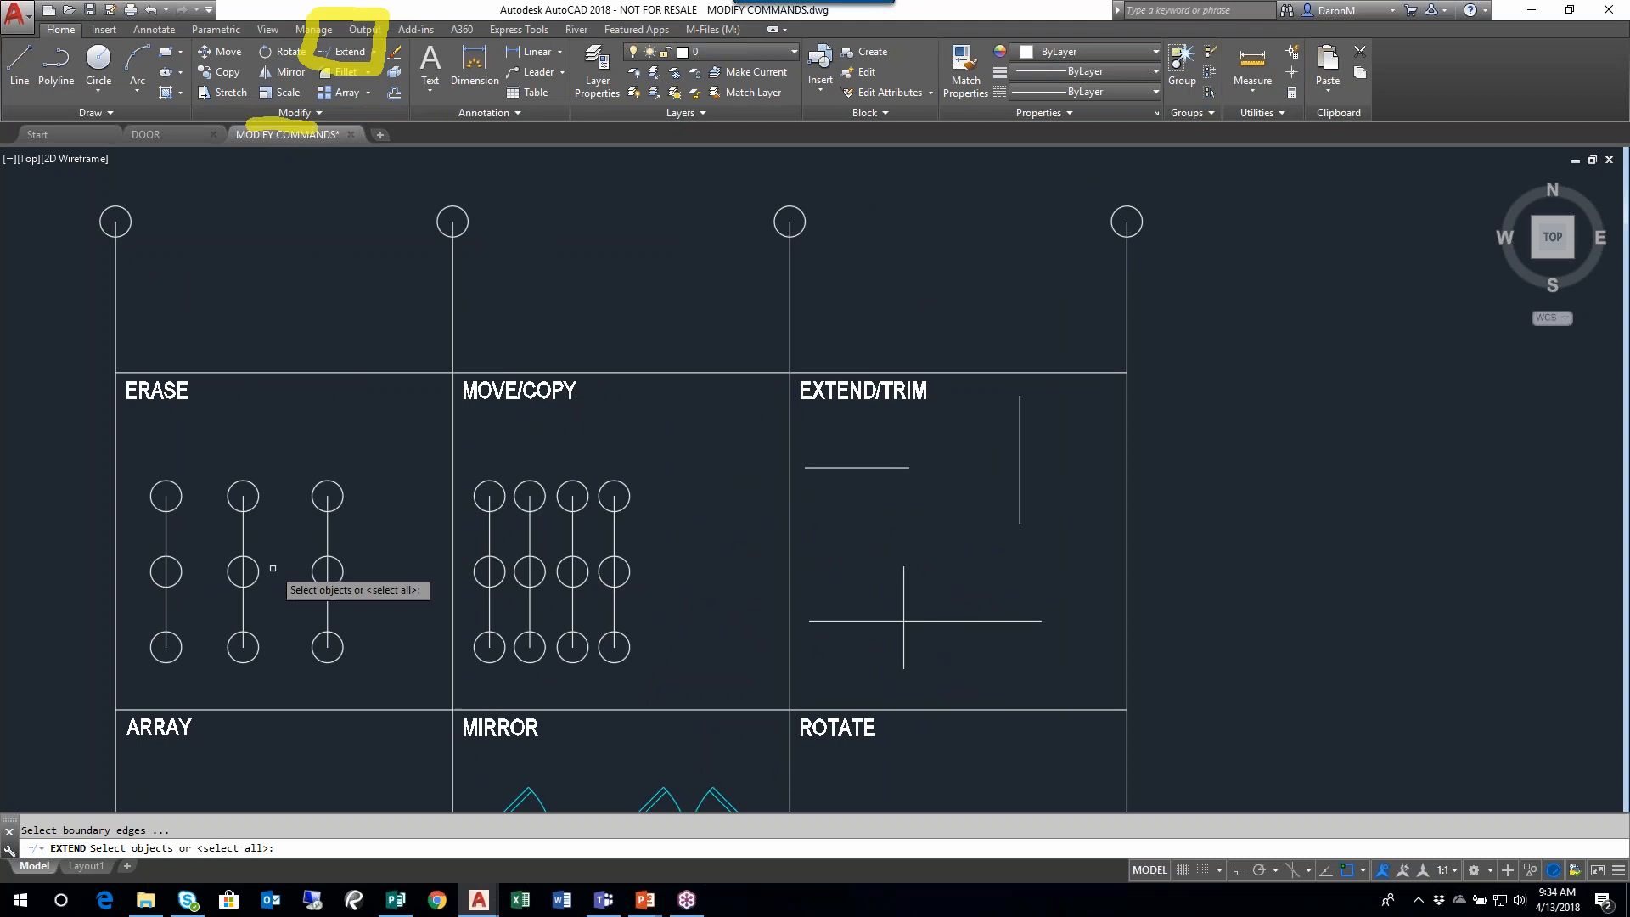
key(ctrl)
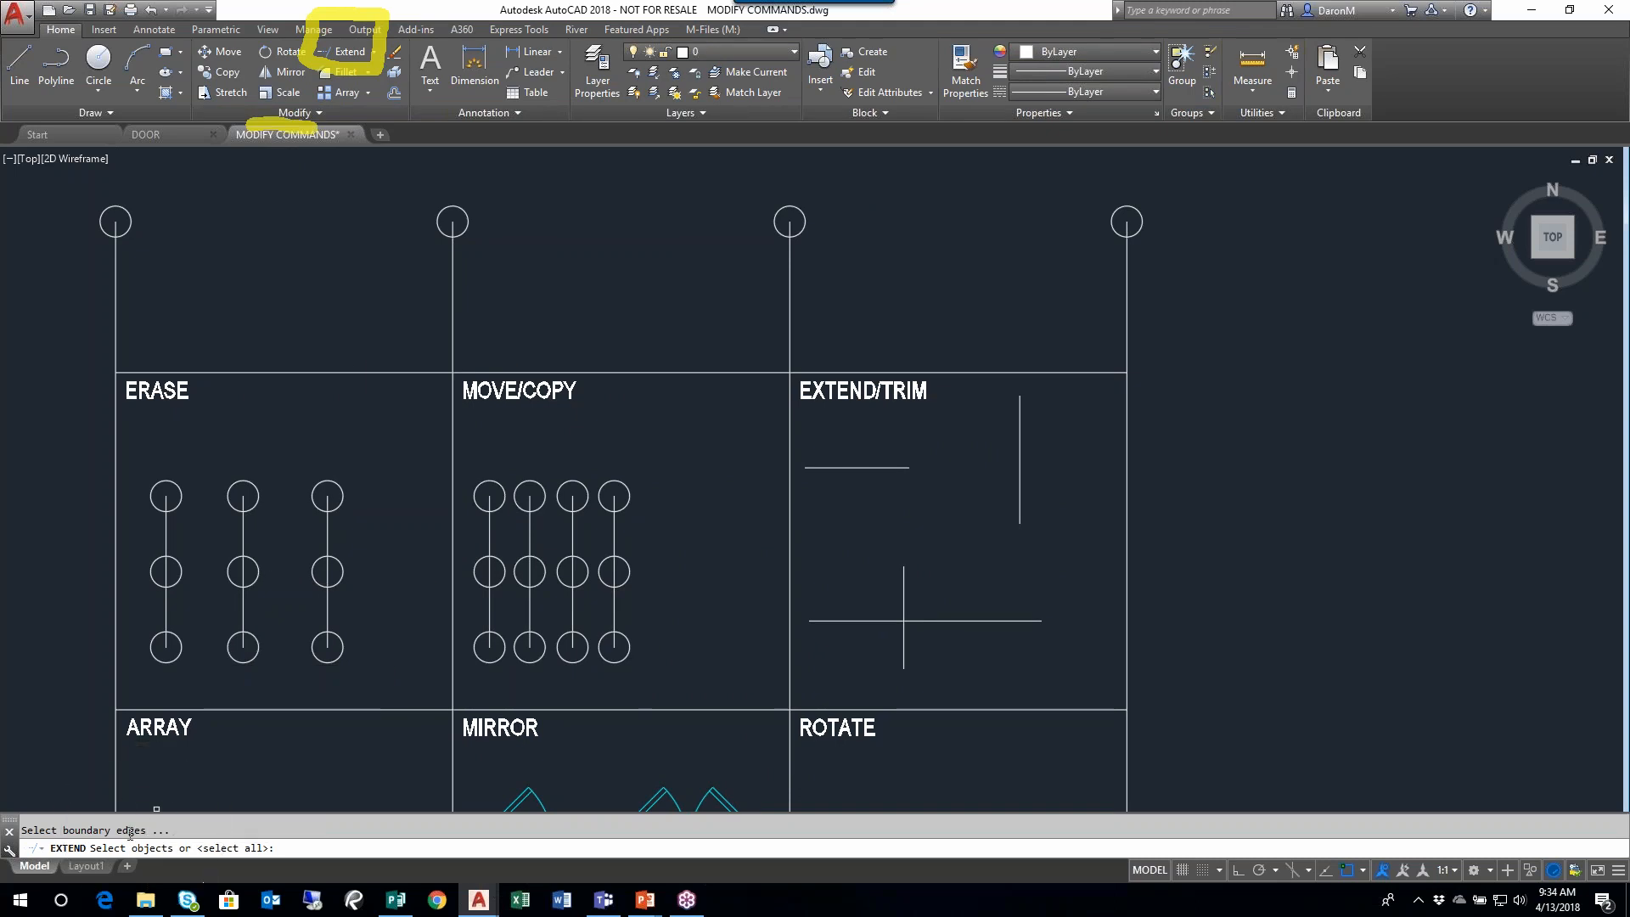
key(ctrl)
key(ctrl)
key(ctrl)
middle_drag(445, 687, 427, 592)
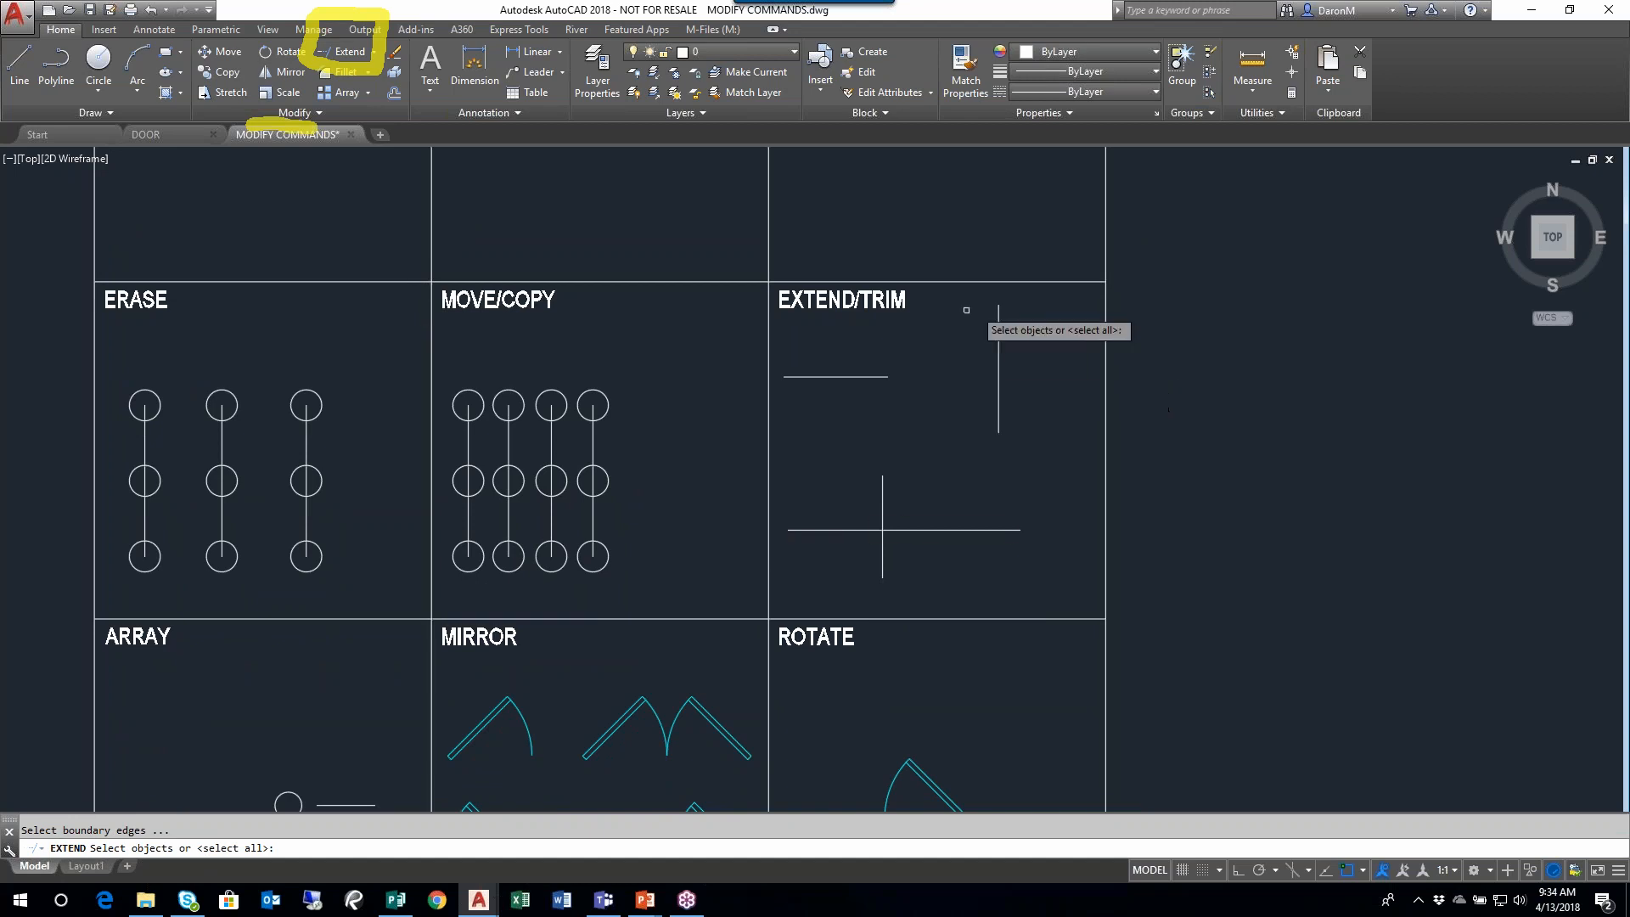
click(850, 375)
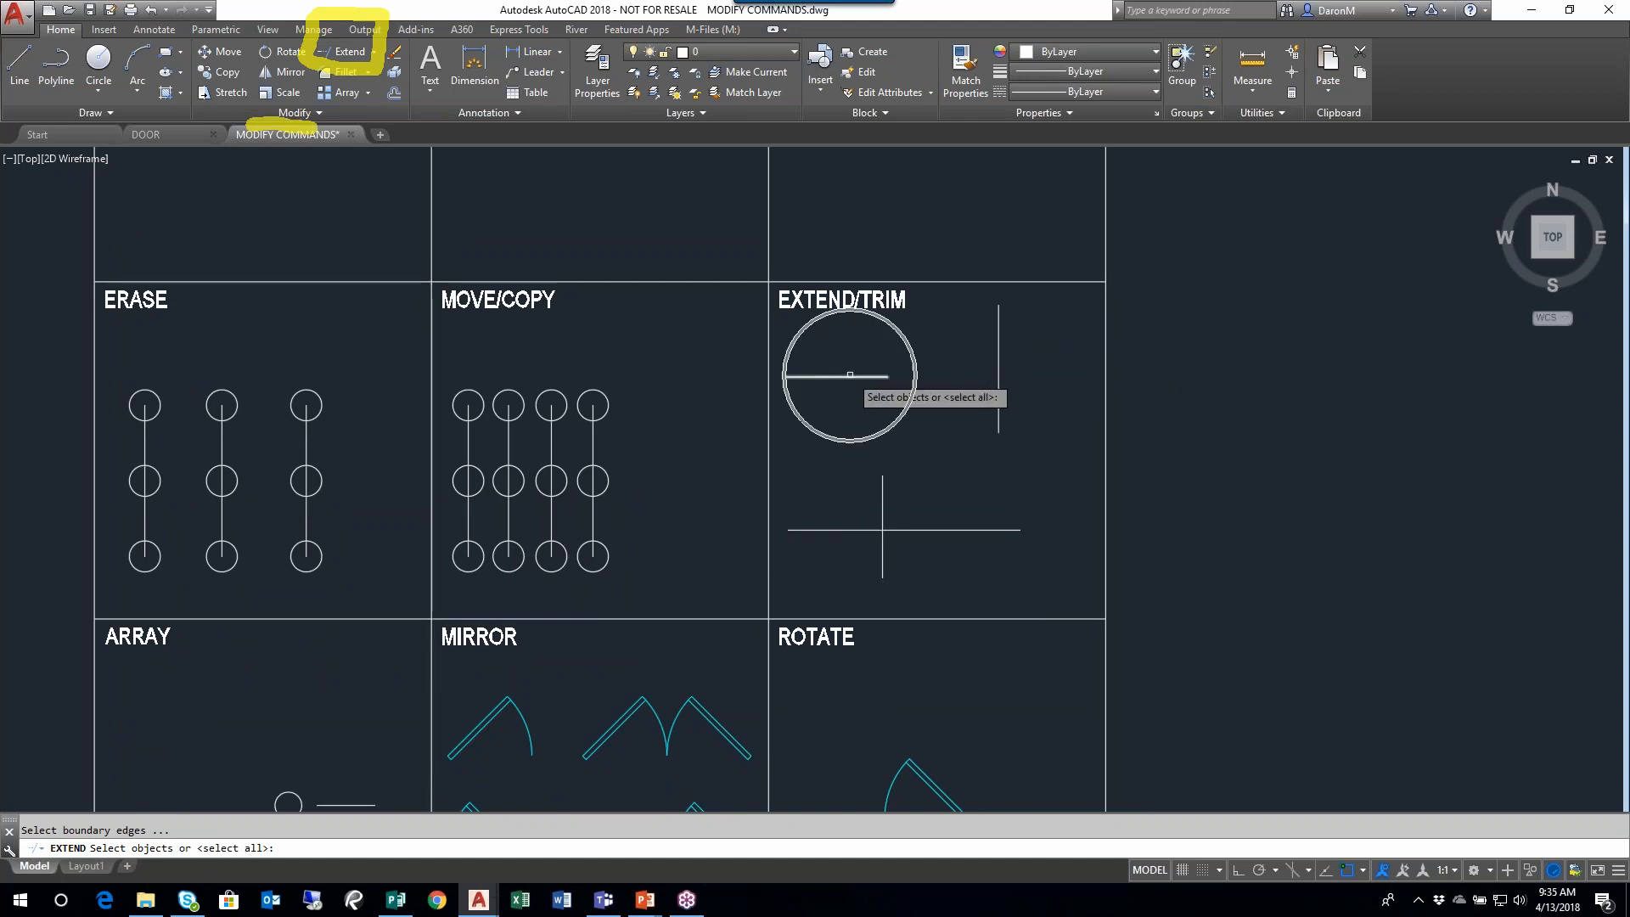
click(1000, 371)
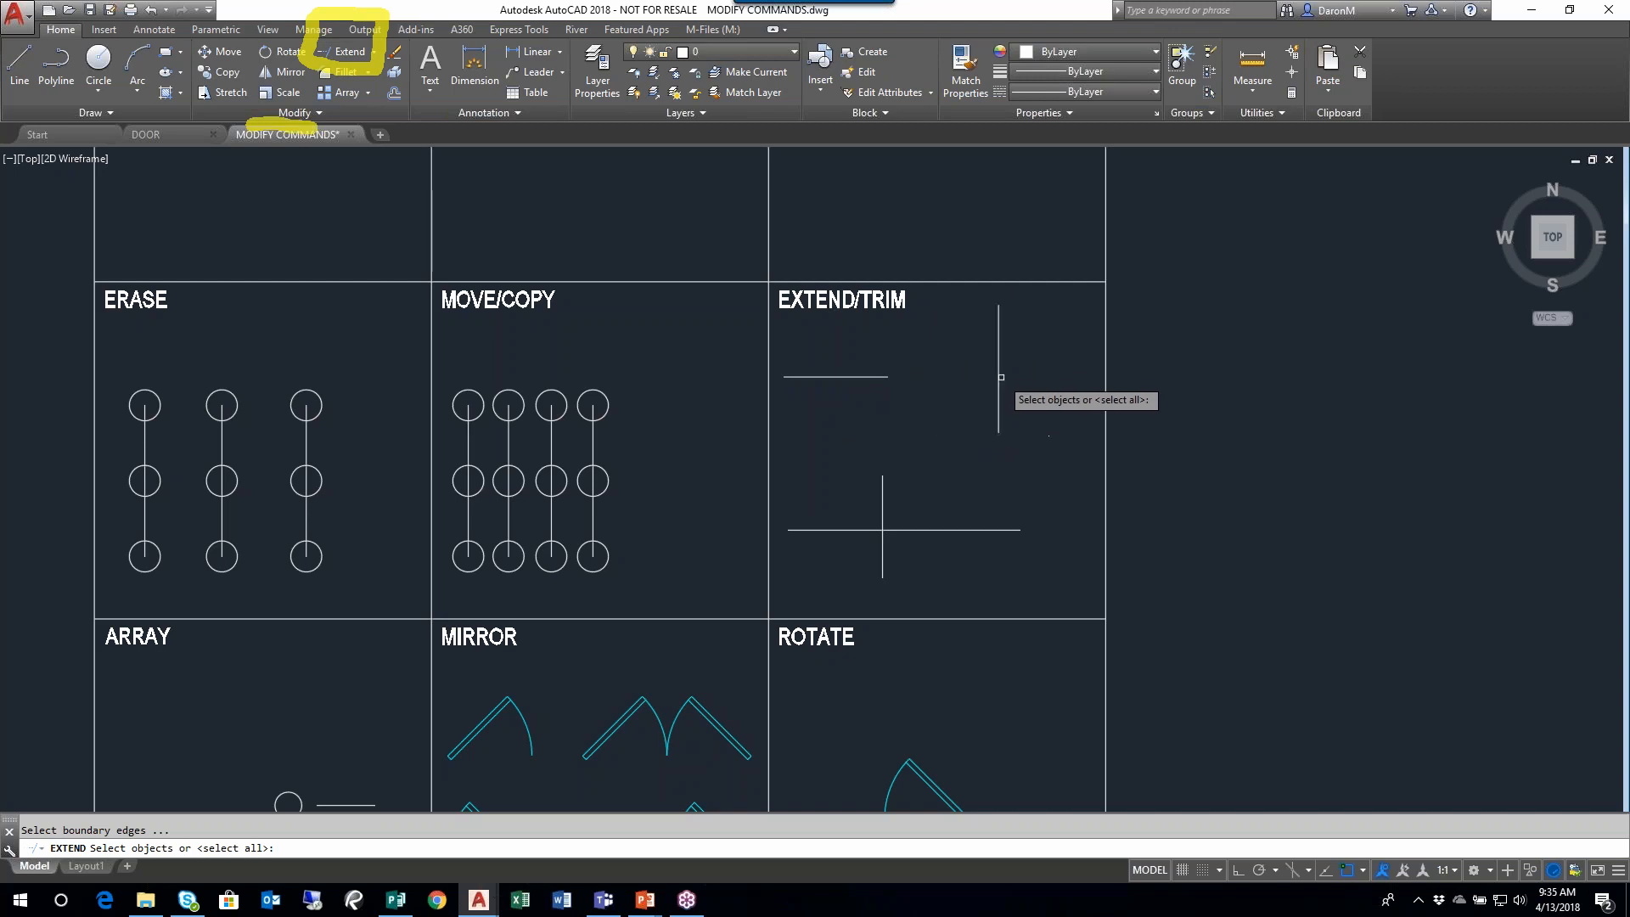
click(997, 366)
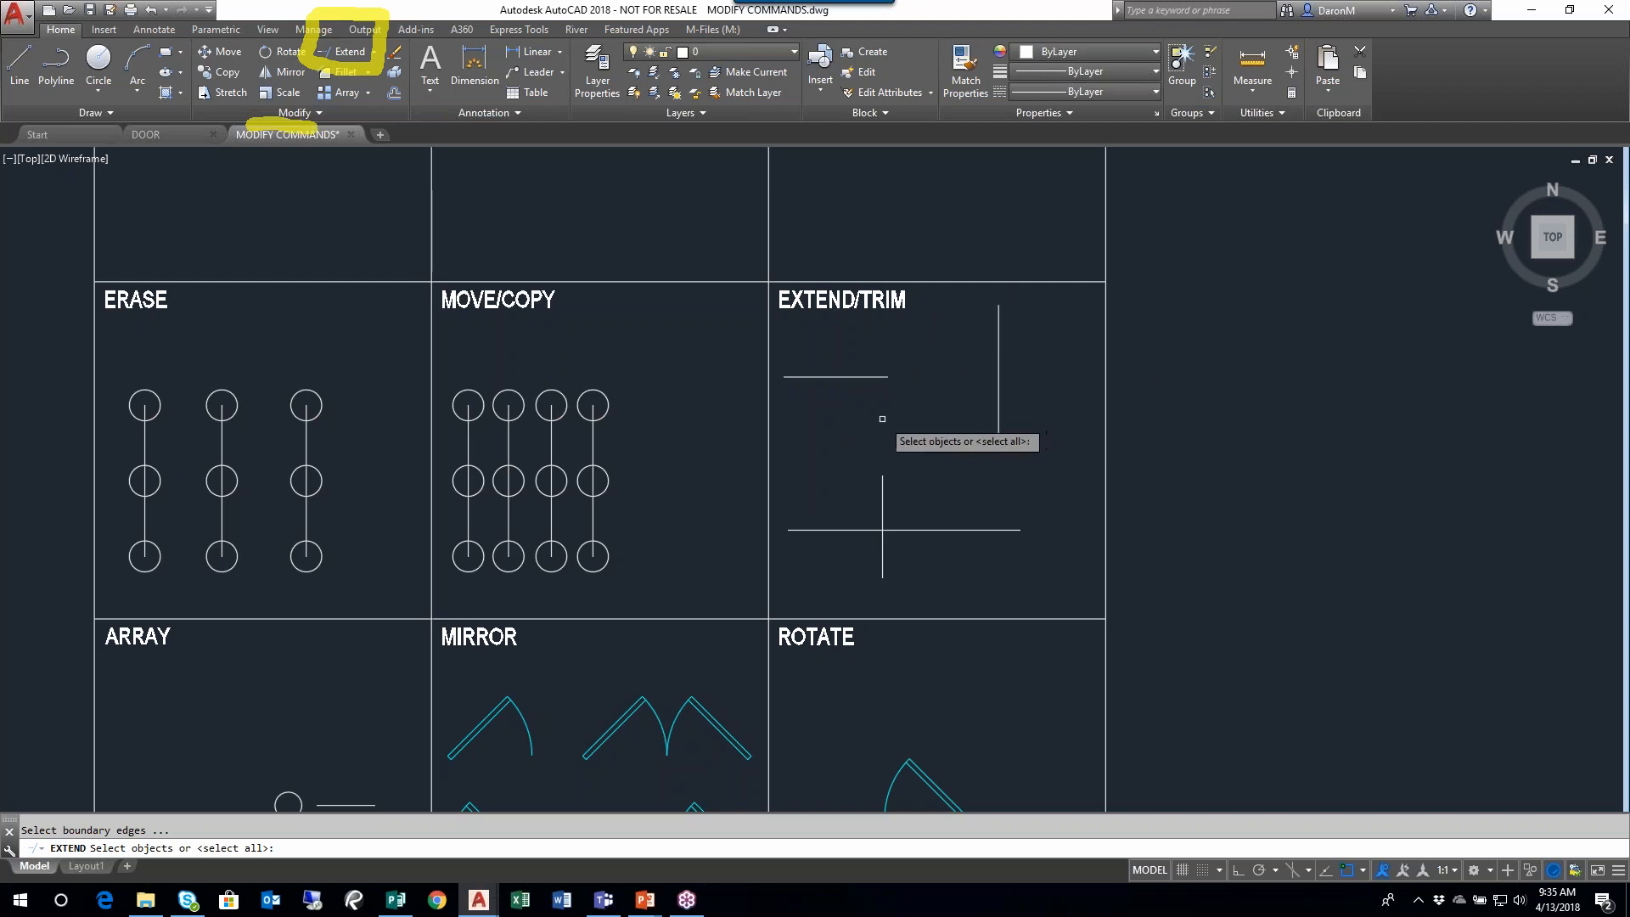
click(226, 847)
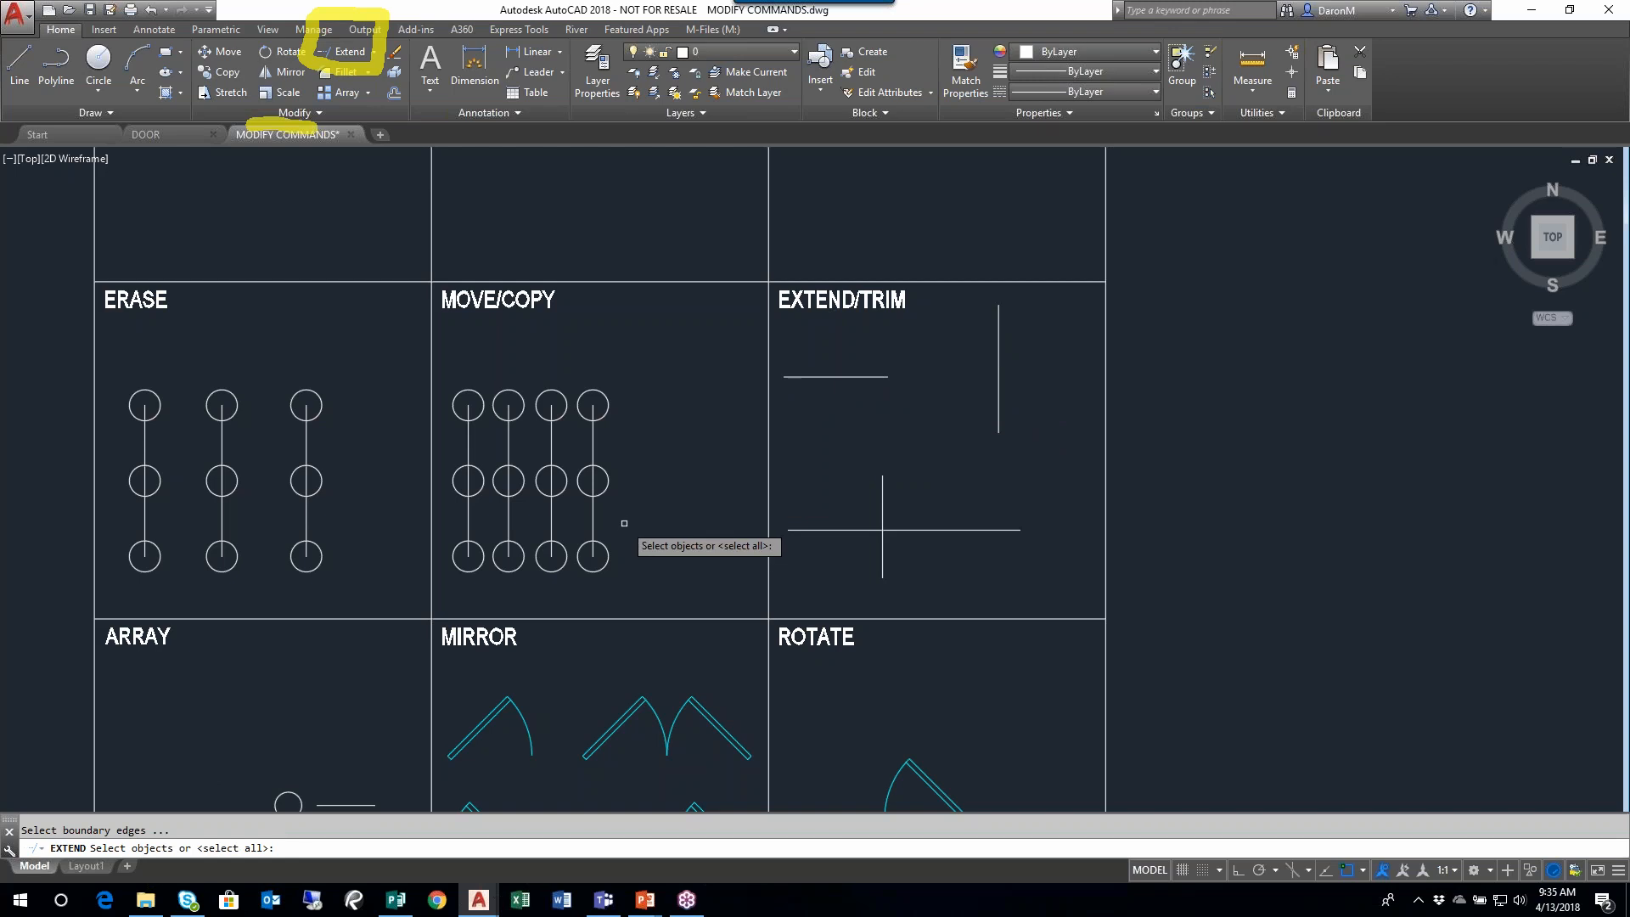
key(Return)
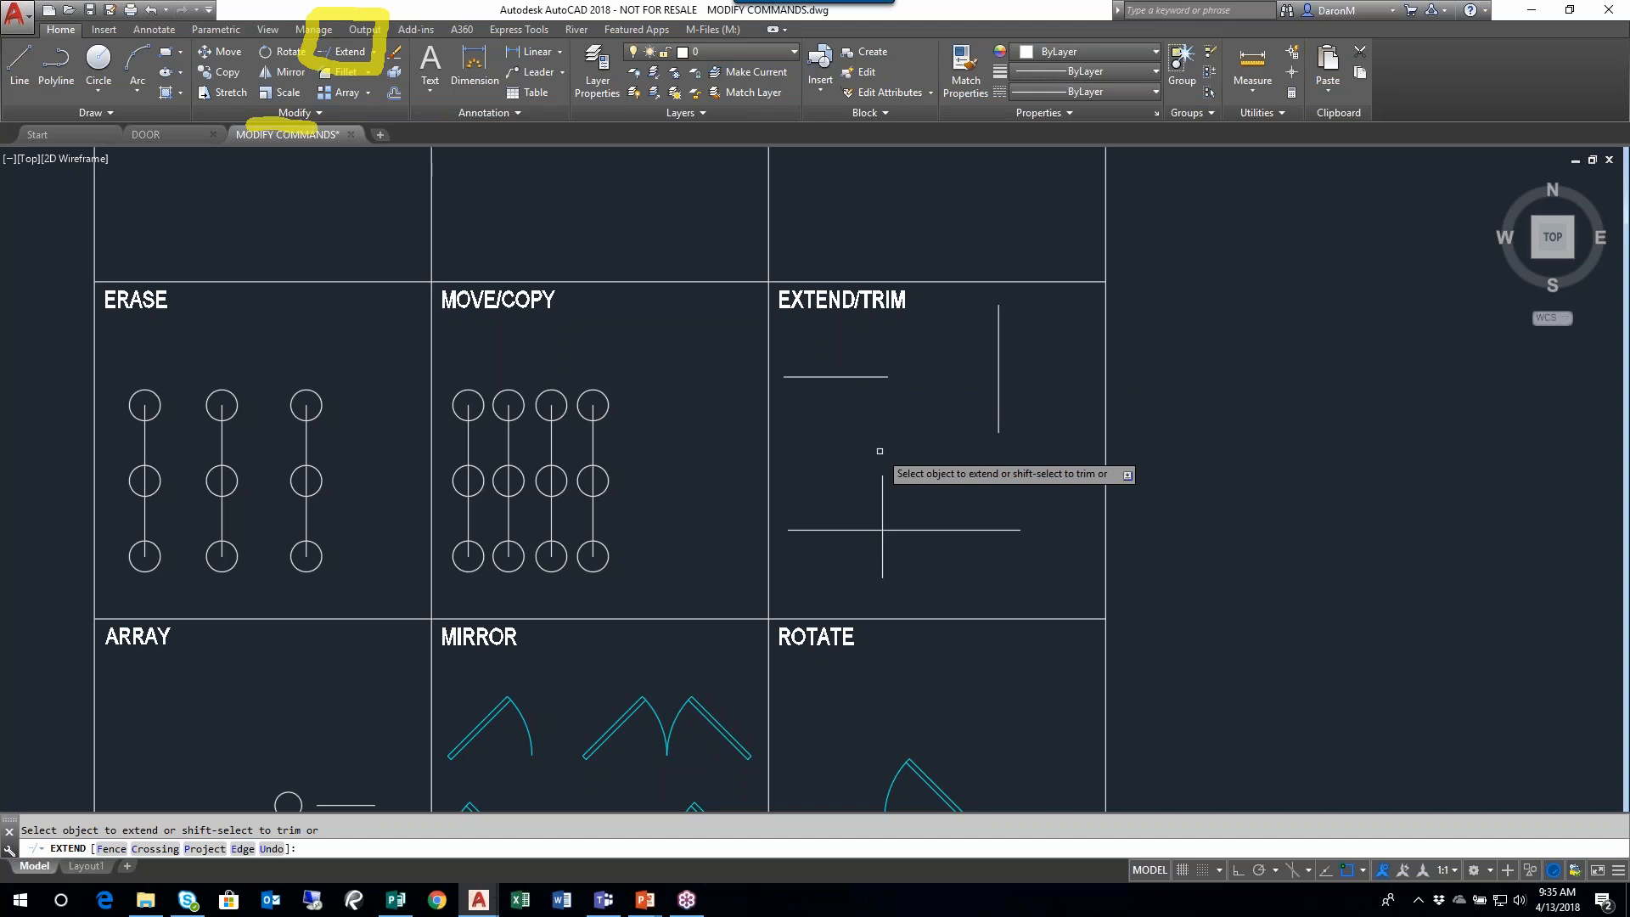
click(877, 374)
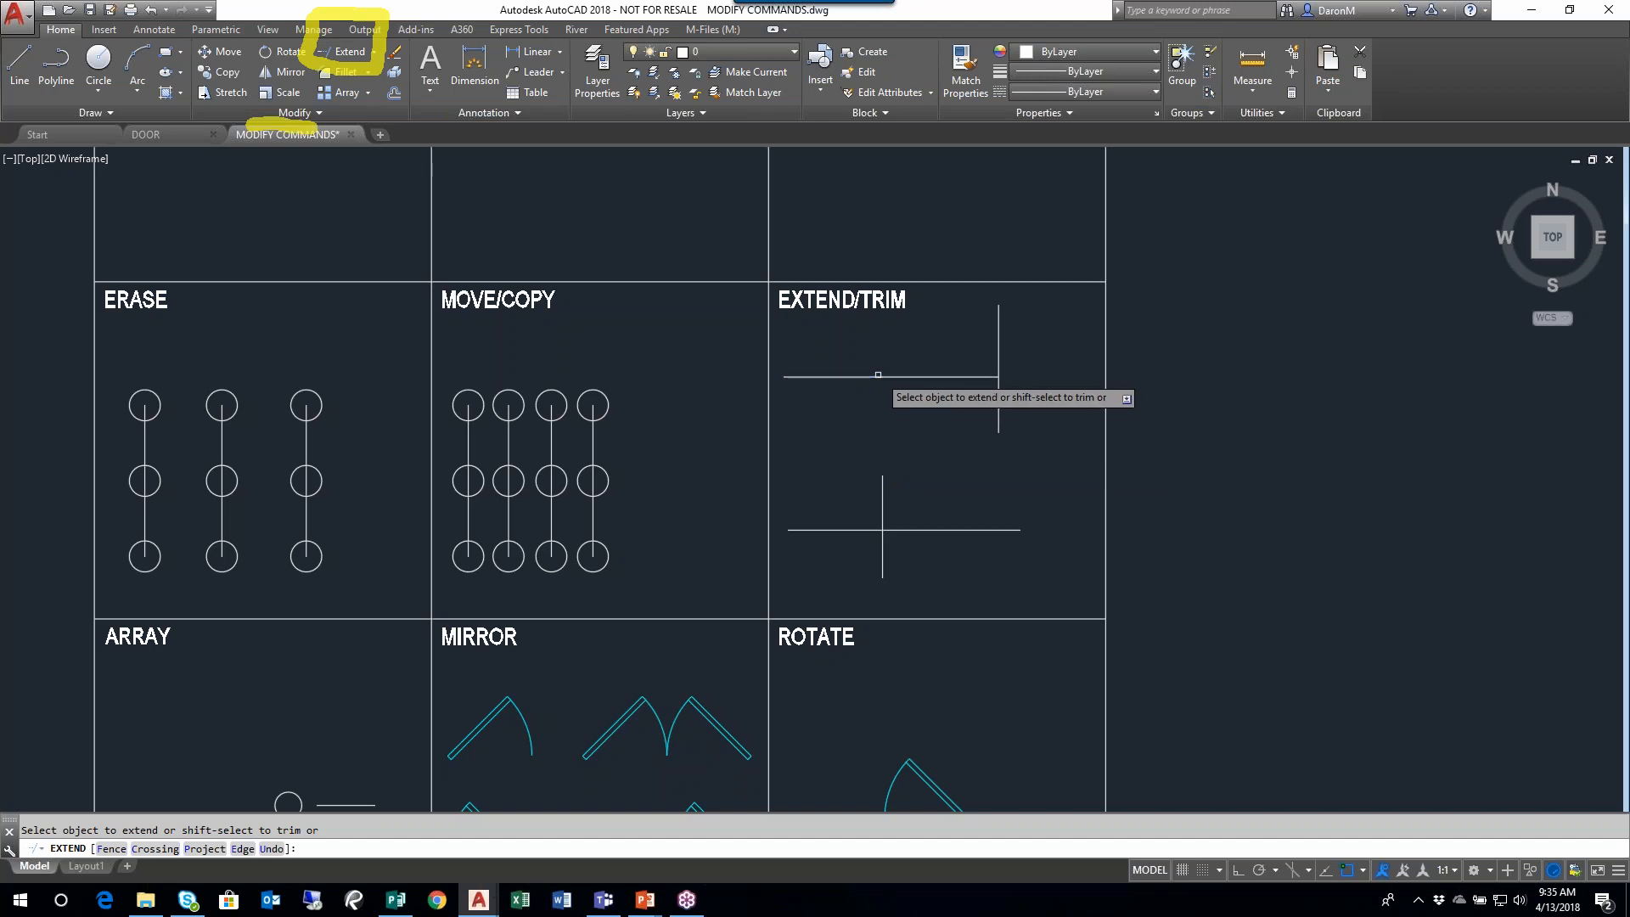
- Extend the right vertical line to the EXTEND/TRIM cell's upper and lower edges, and both horizontal lines to its right edge
click(1000, 327)
click(1003, 411)
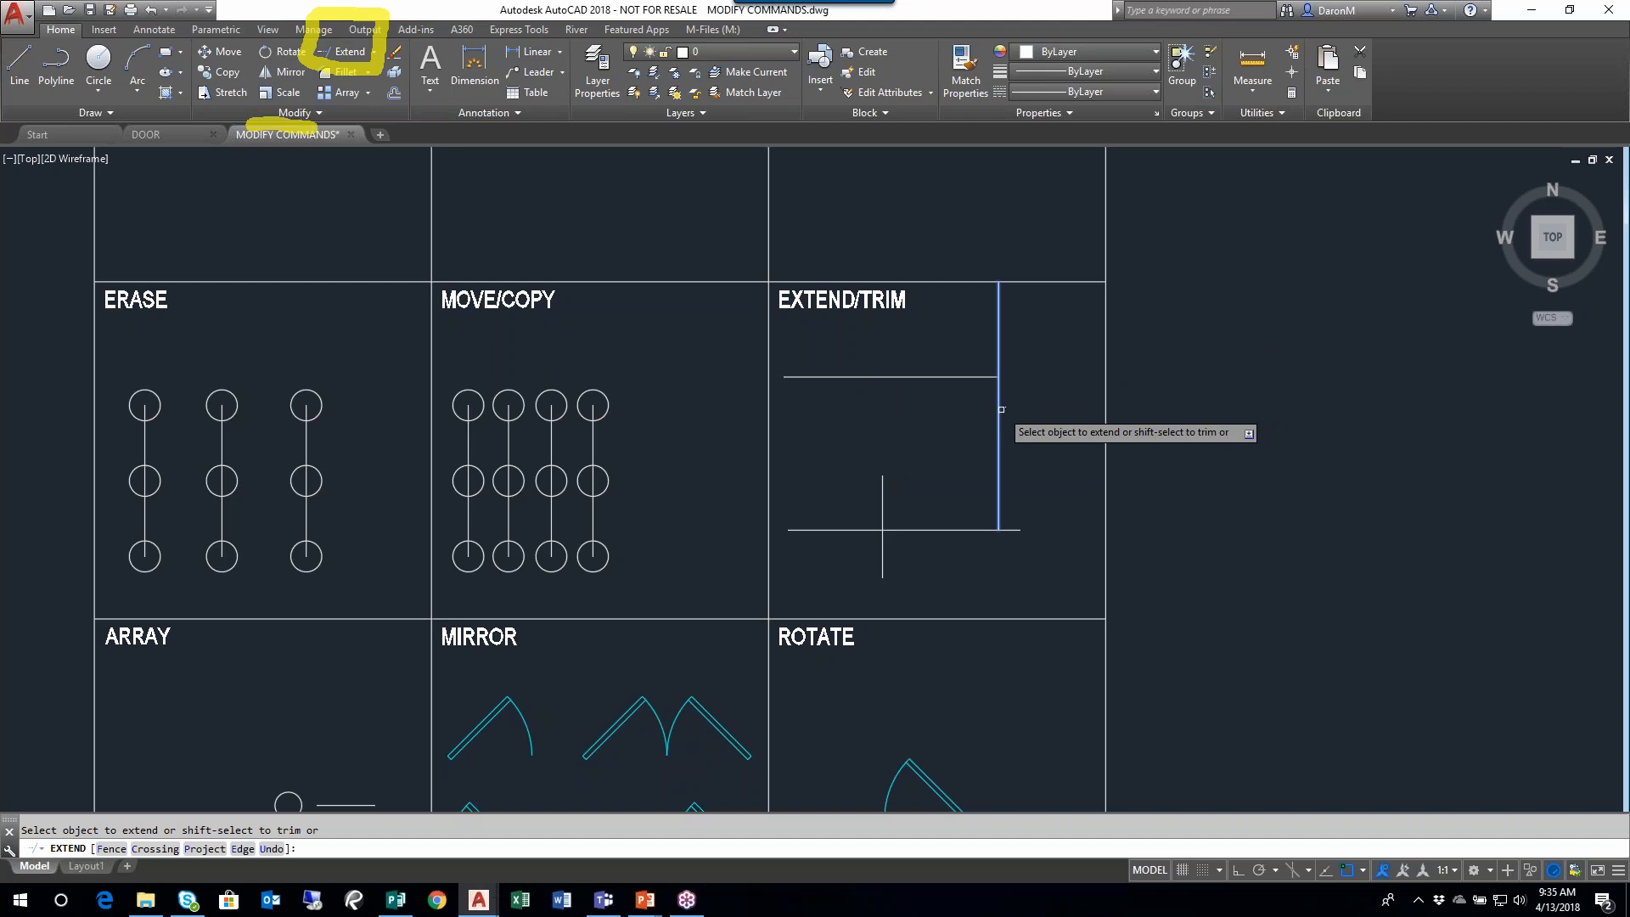
click(981, 532)
click(977, 375)
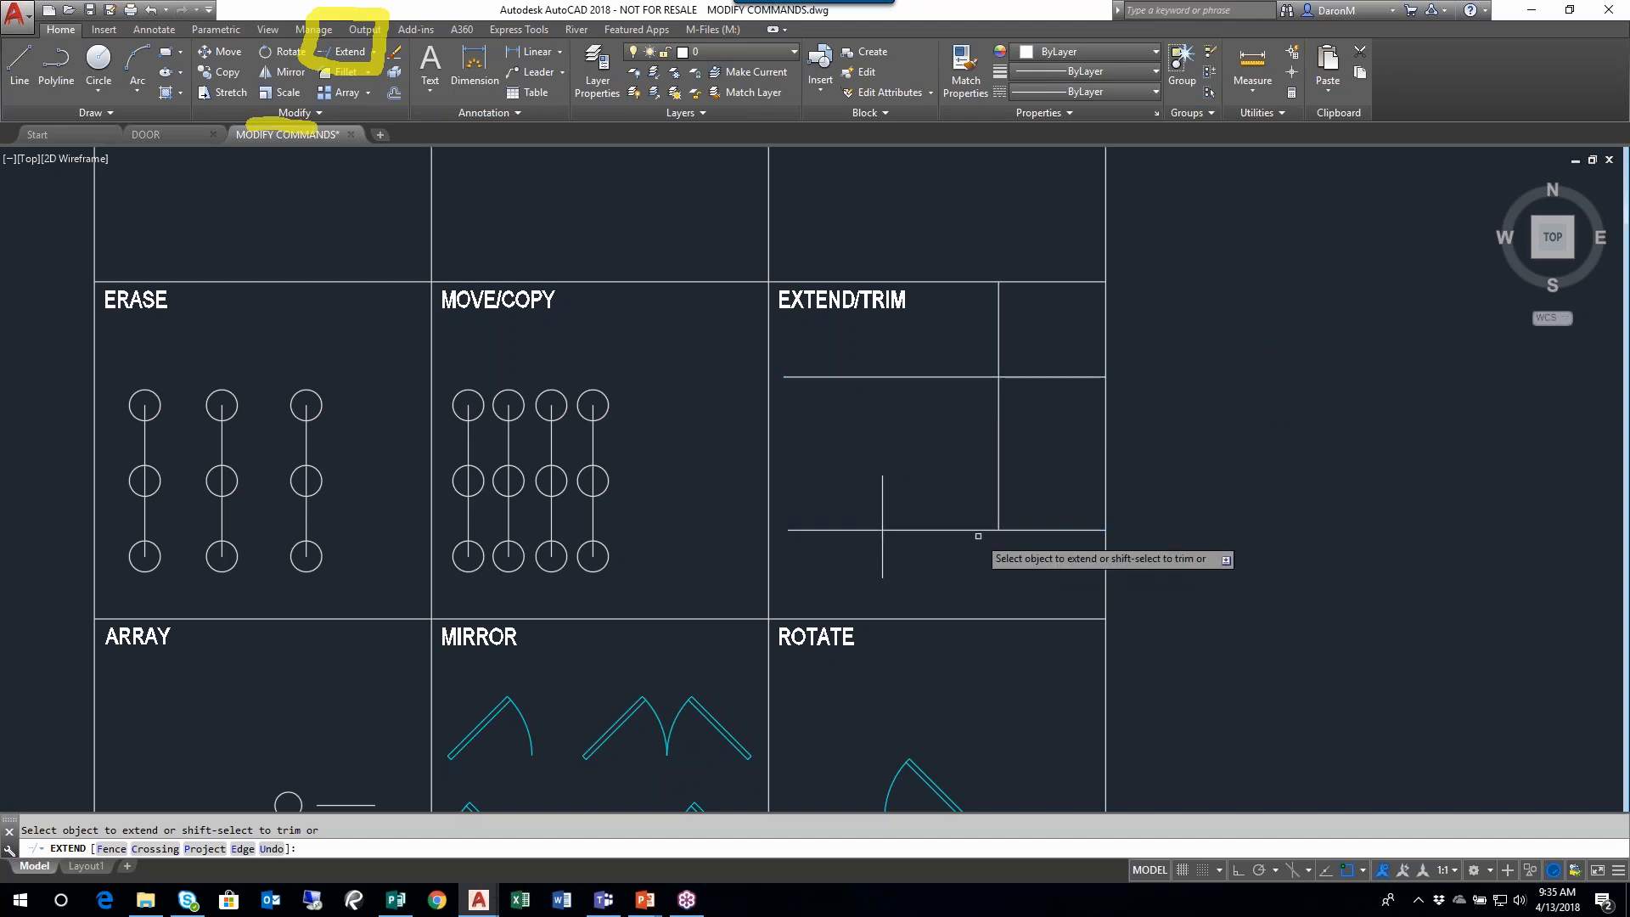
click(997, 516)
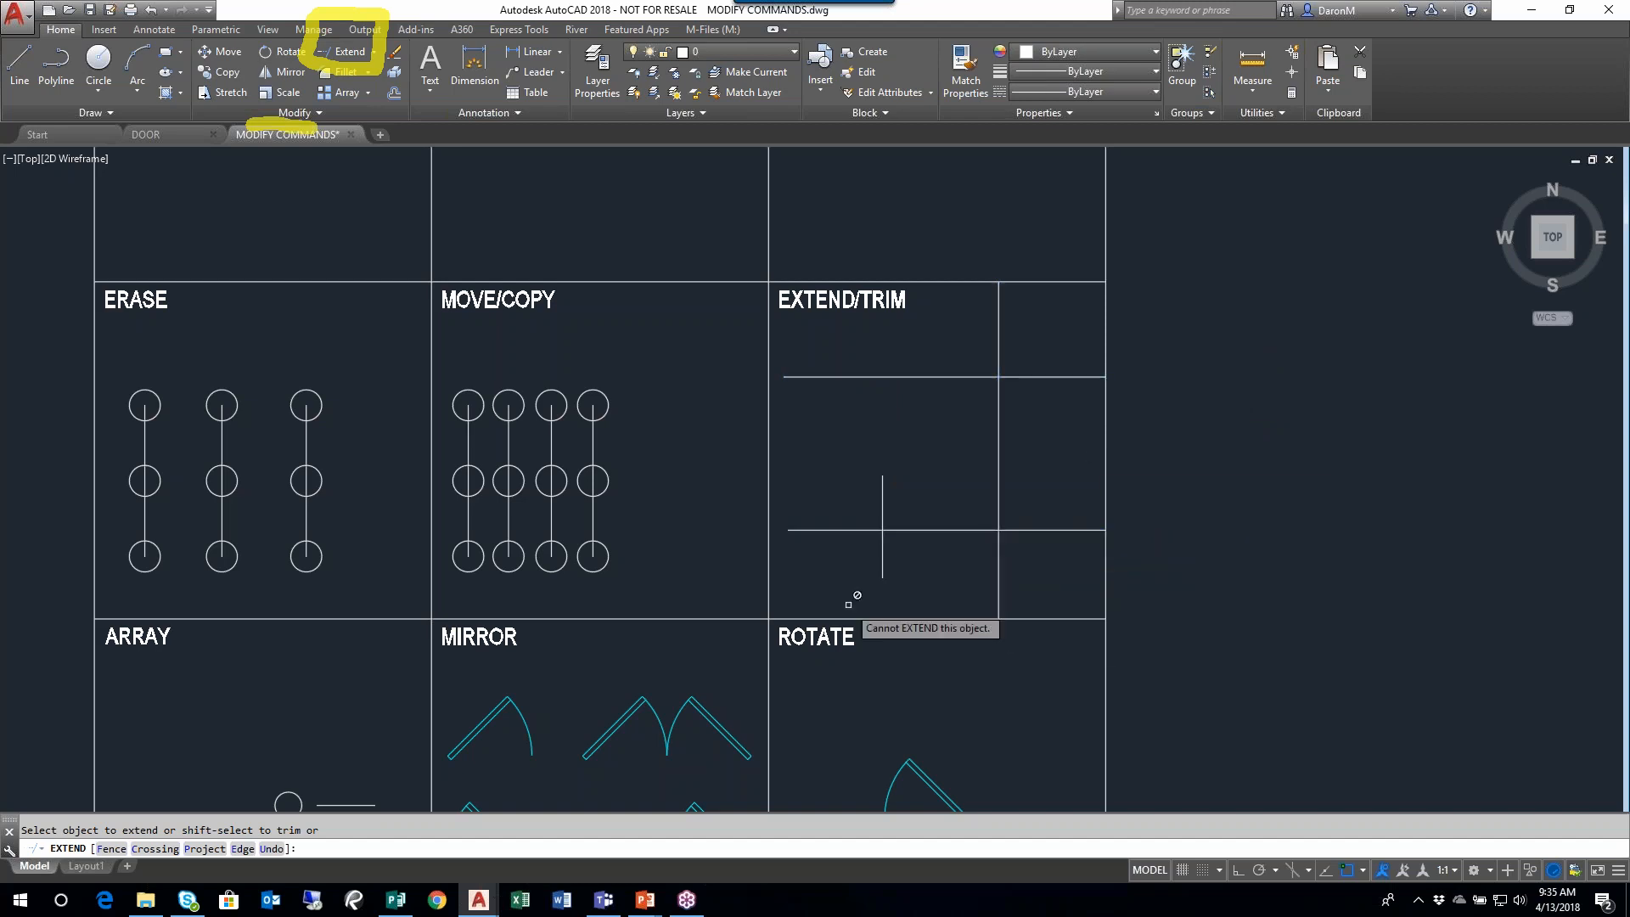
- Extend both horizontal lines to the EXTEND/TRIM cell's left edge, and the short lower vertical line to its upper and lower edges
click(883, 568)
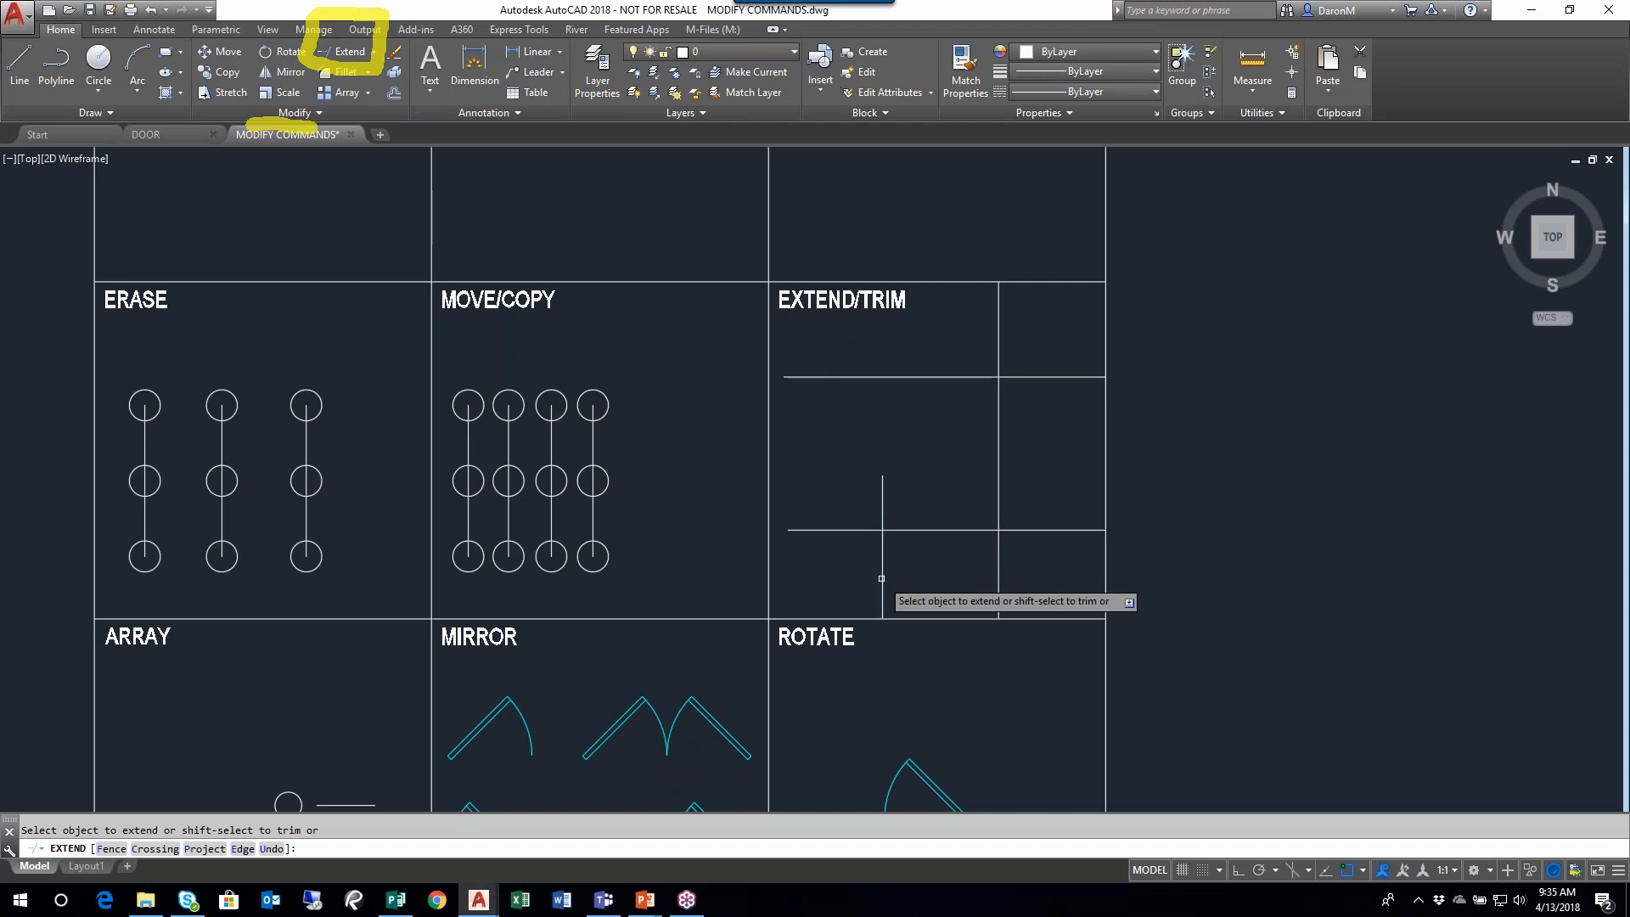
click(803, 530)
click(826, 377)
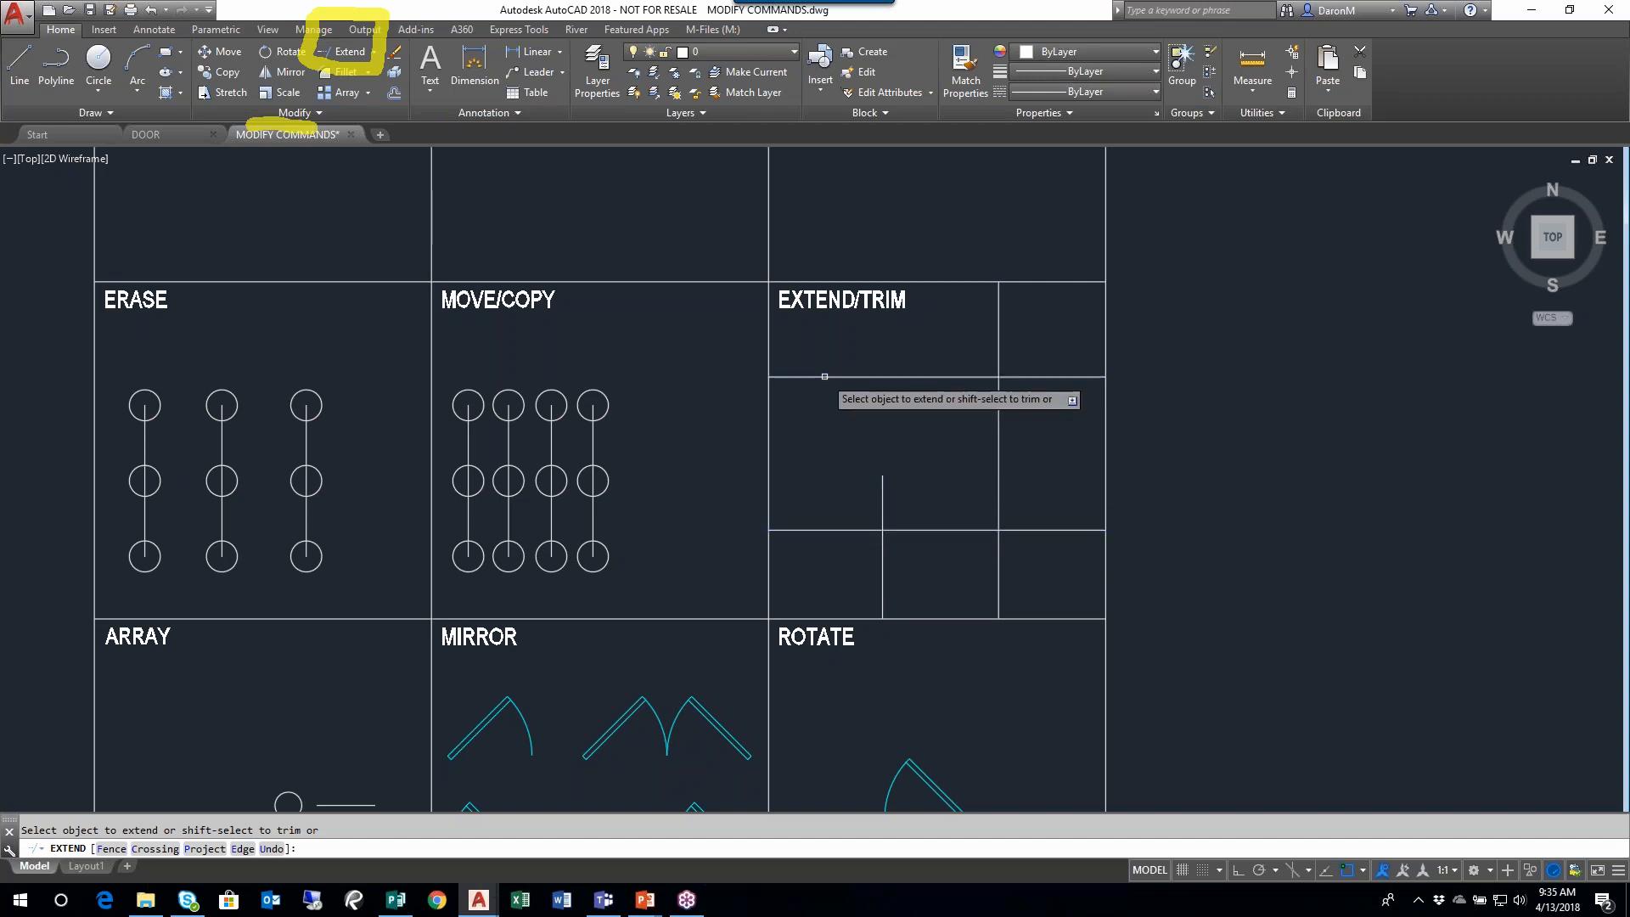
click(884, 365)
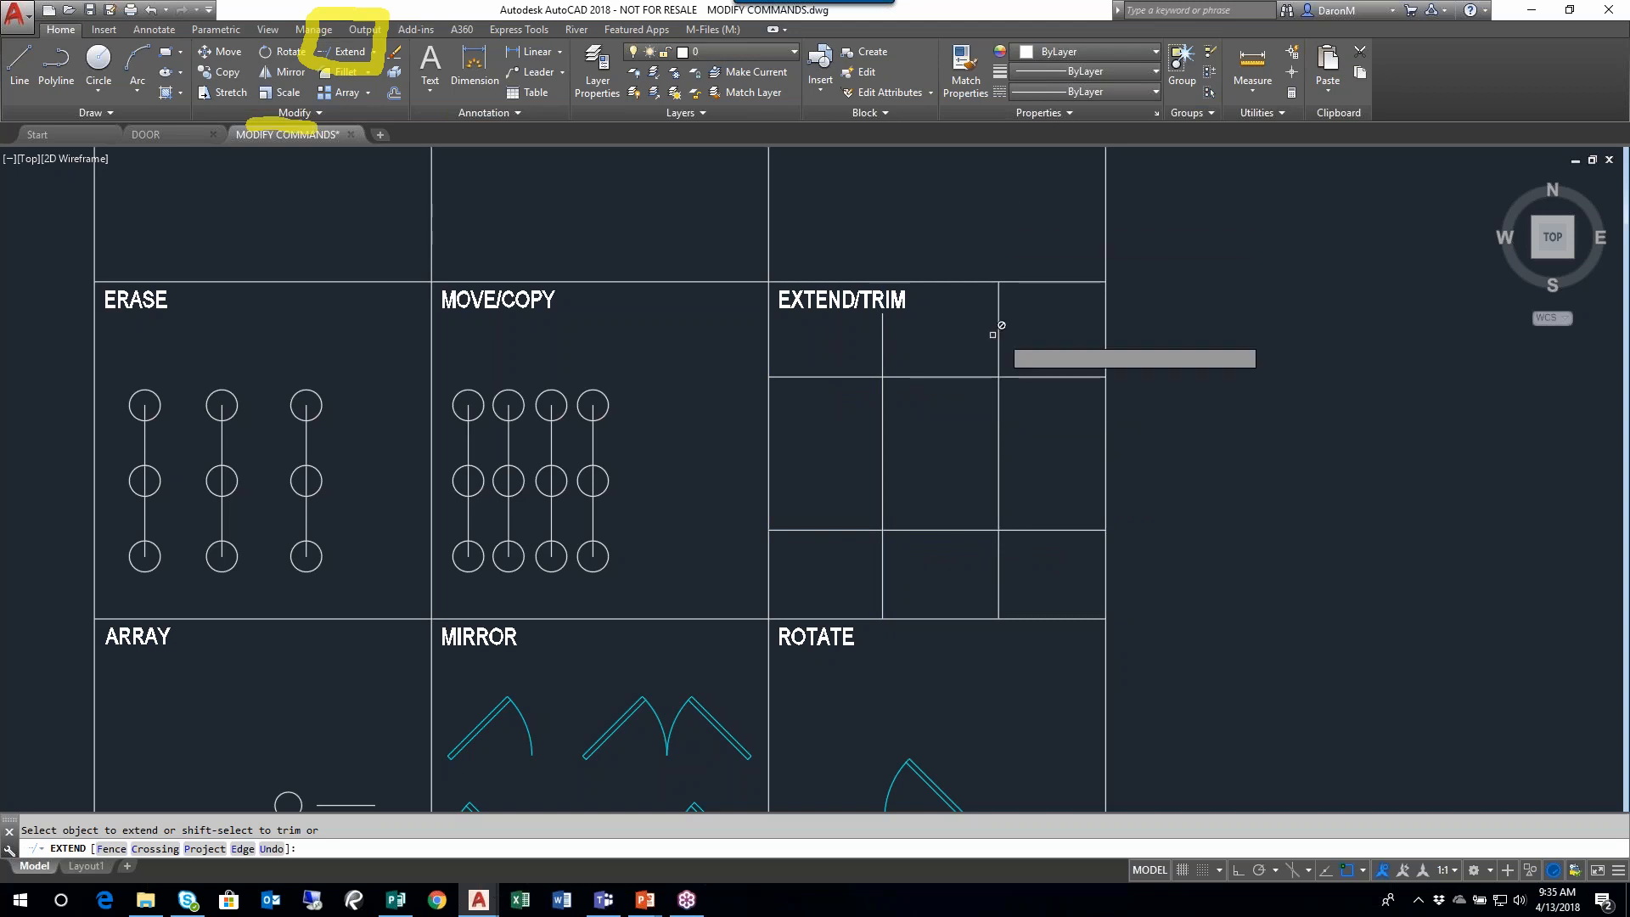
click(880, 326)
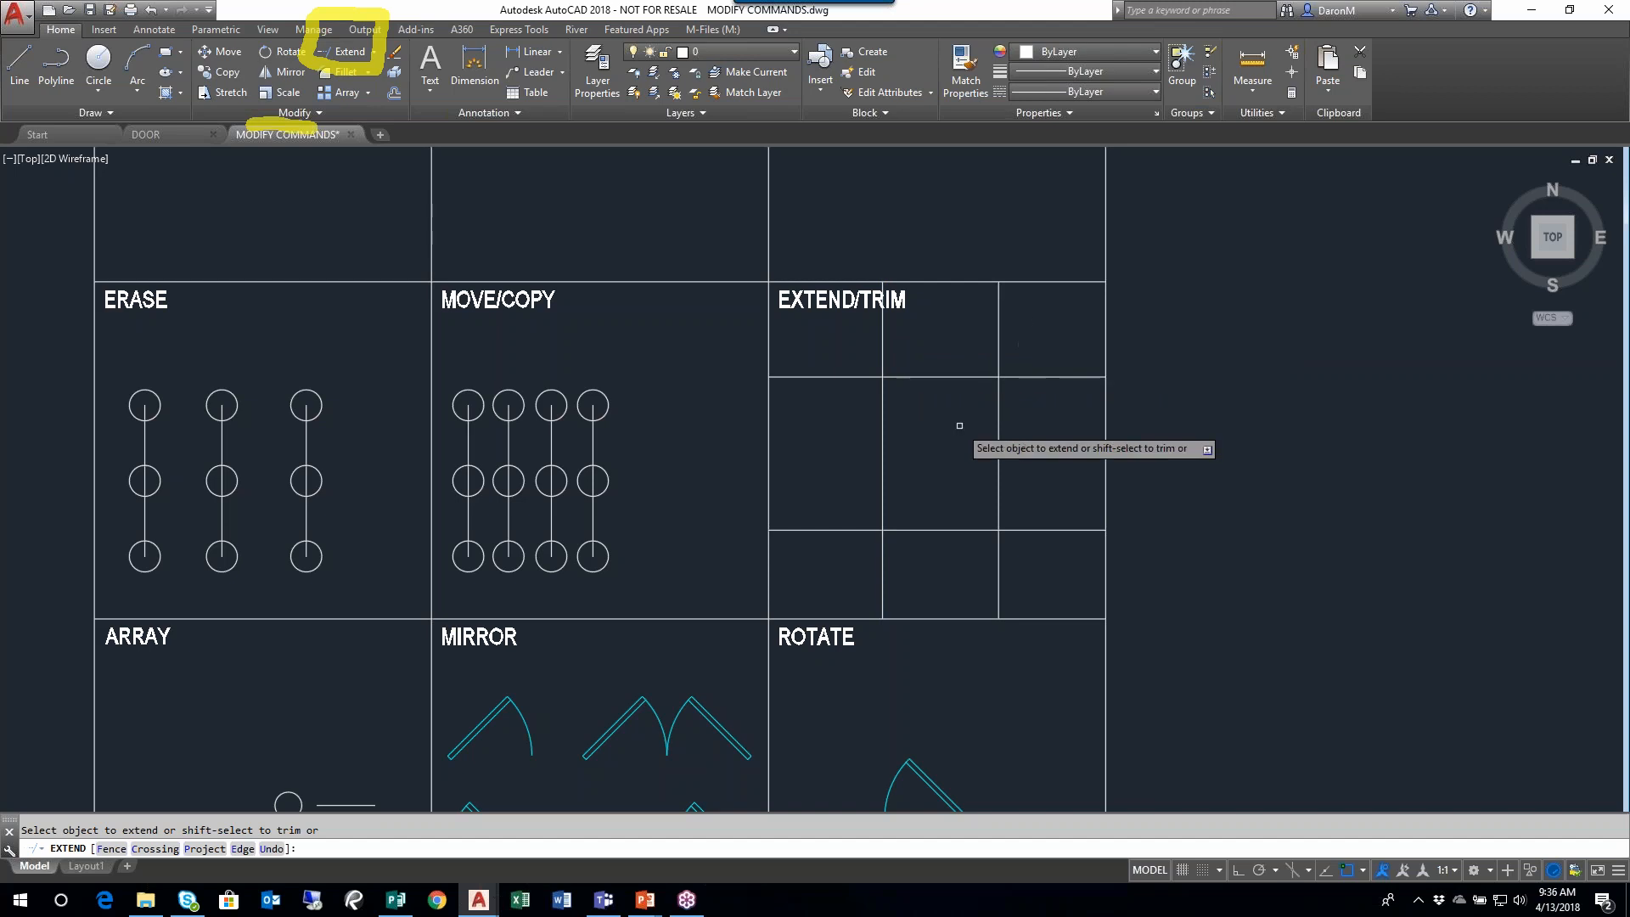
- Undo all the extensions, and re-extend the upper horizontal line to the cell's left edge and the vertical line, with all objects as boundaries
key(Escape)
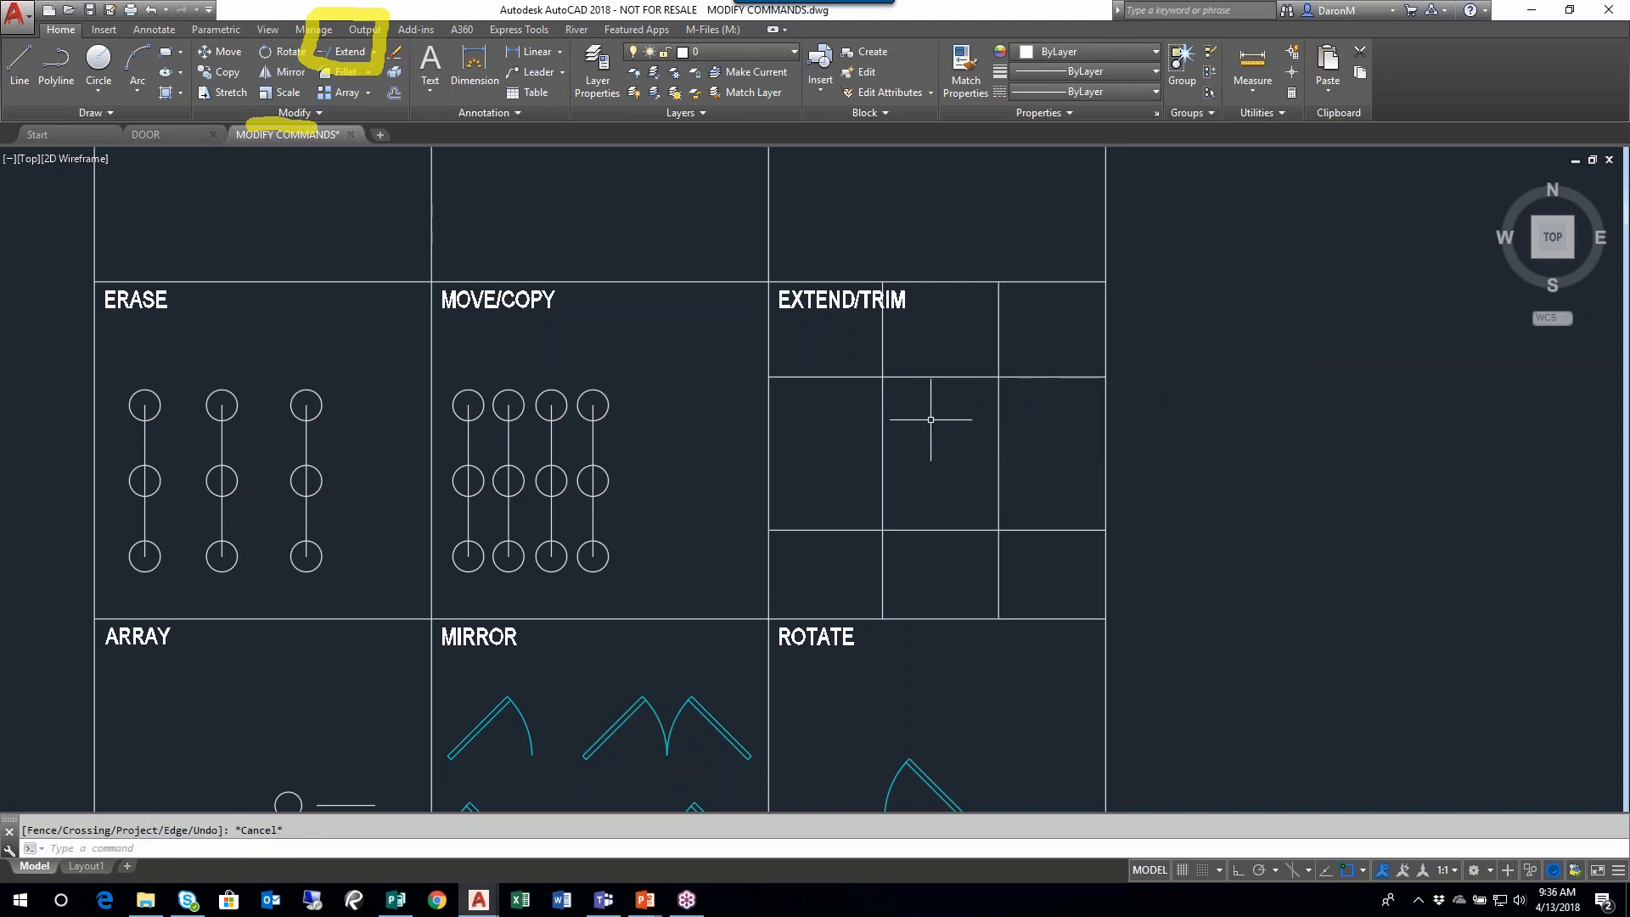
click(151, 12)
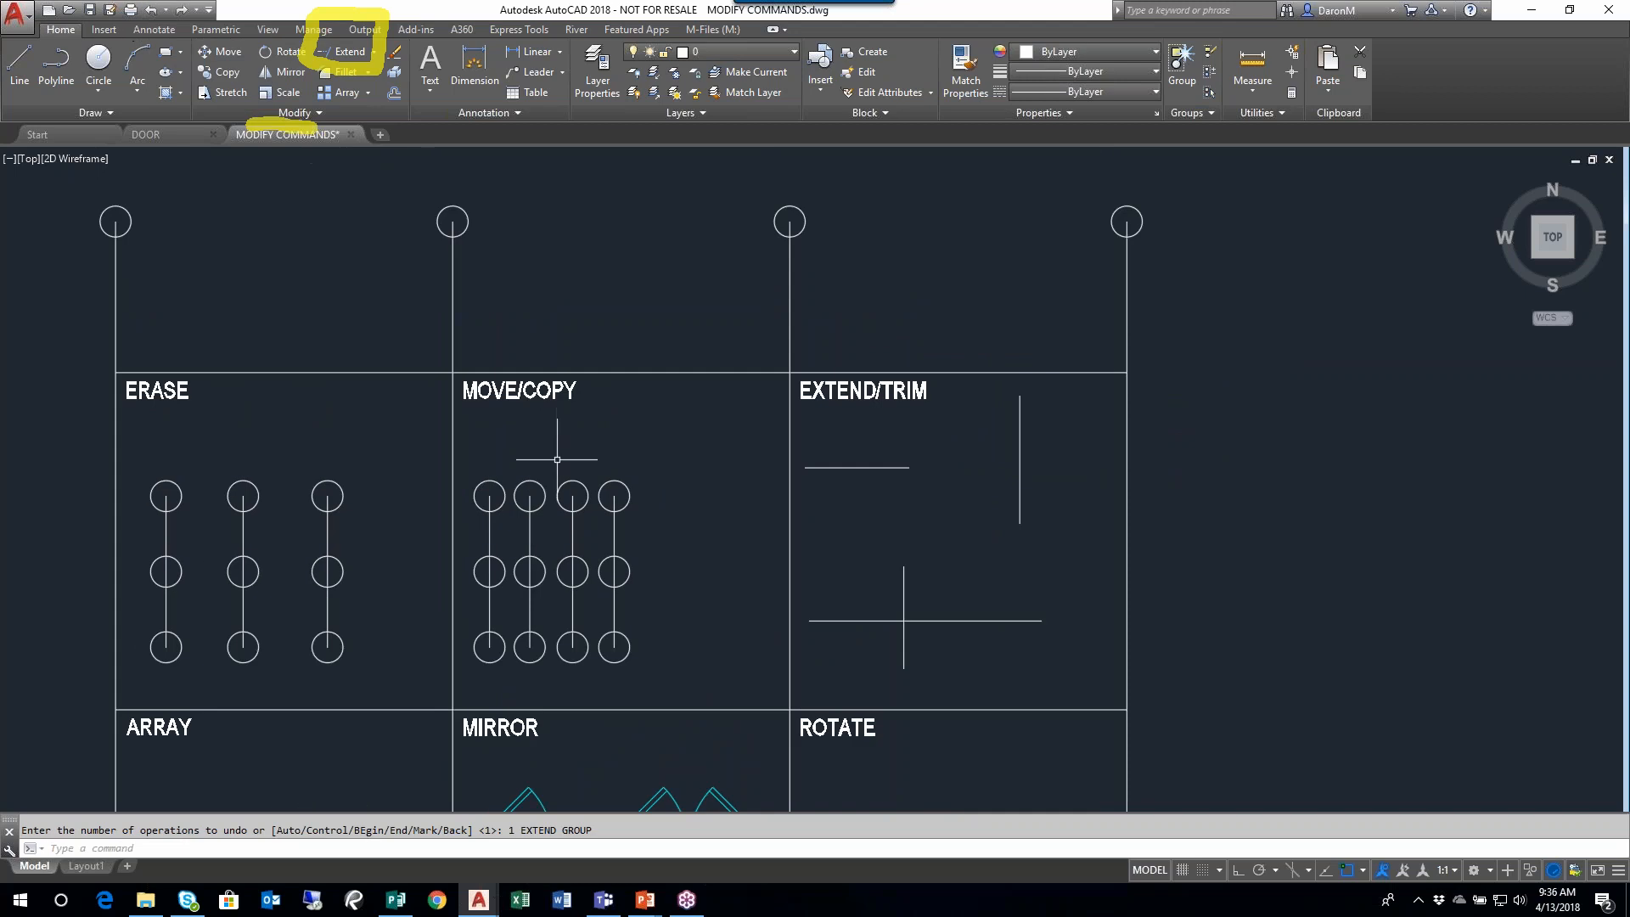
click(339, 53)
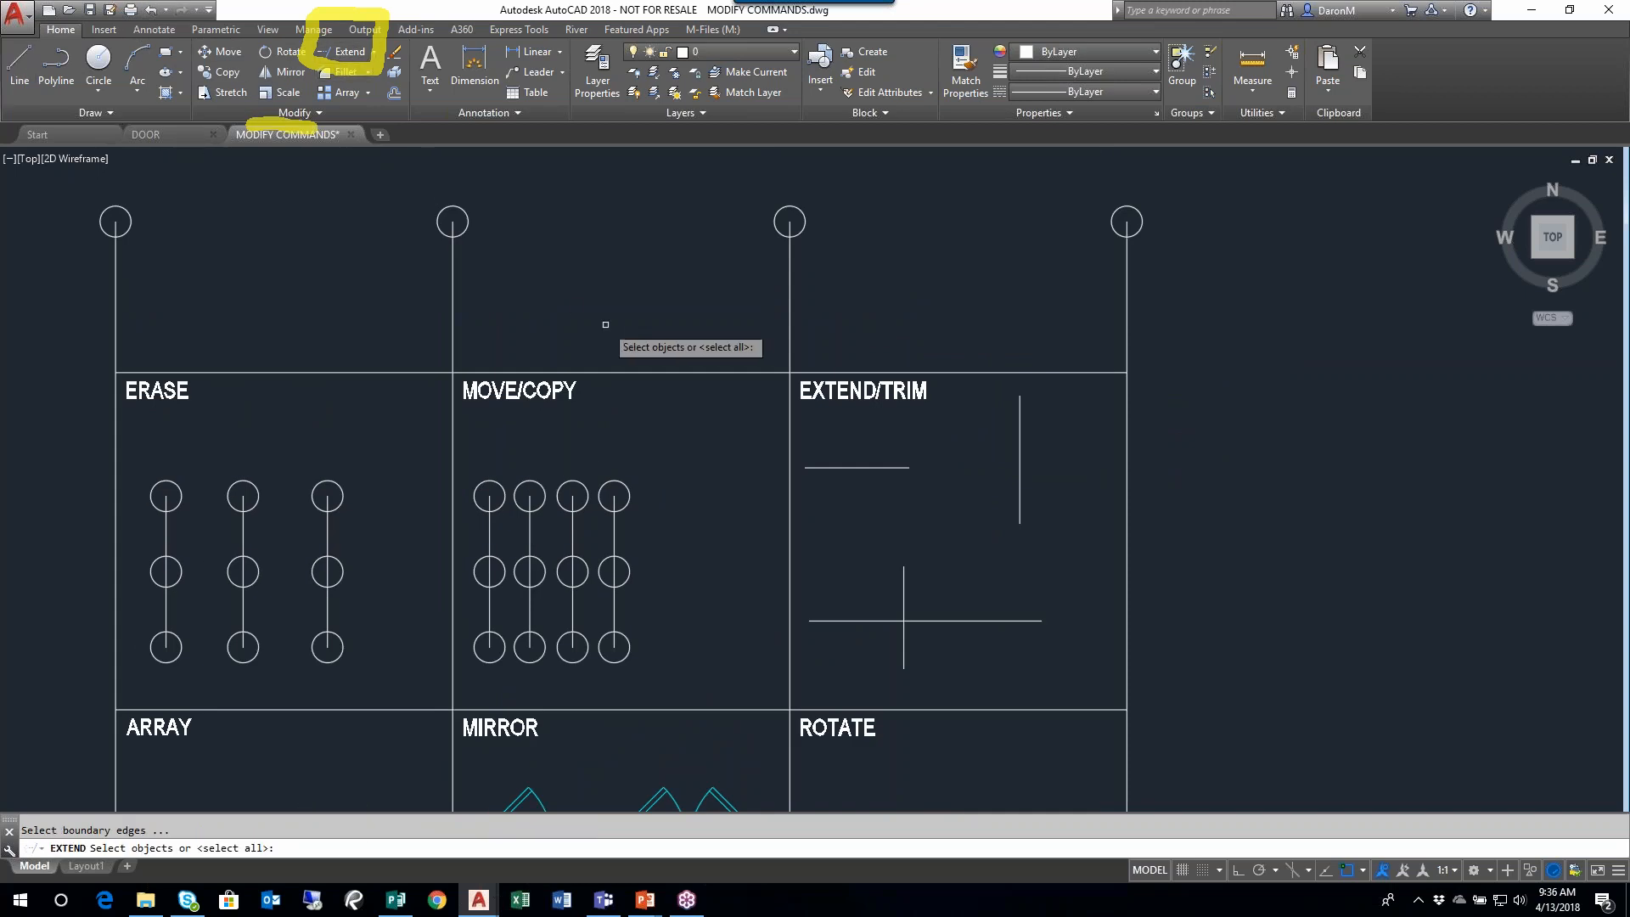
key(Return)
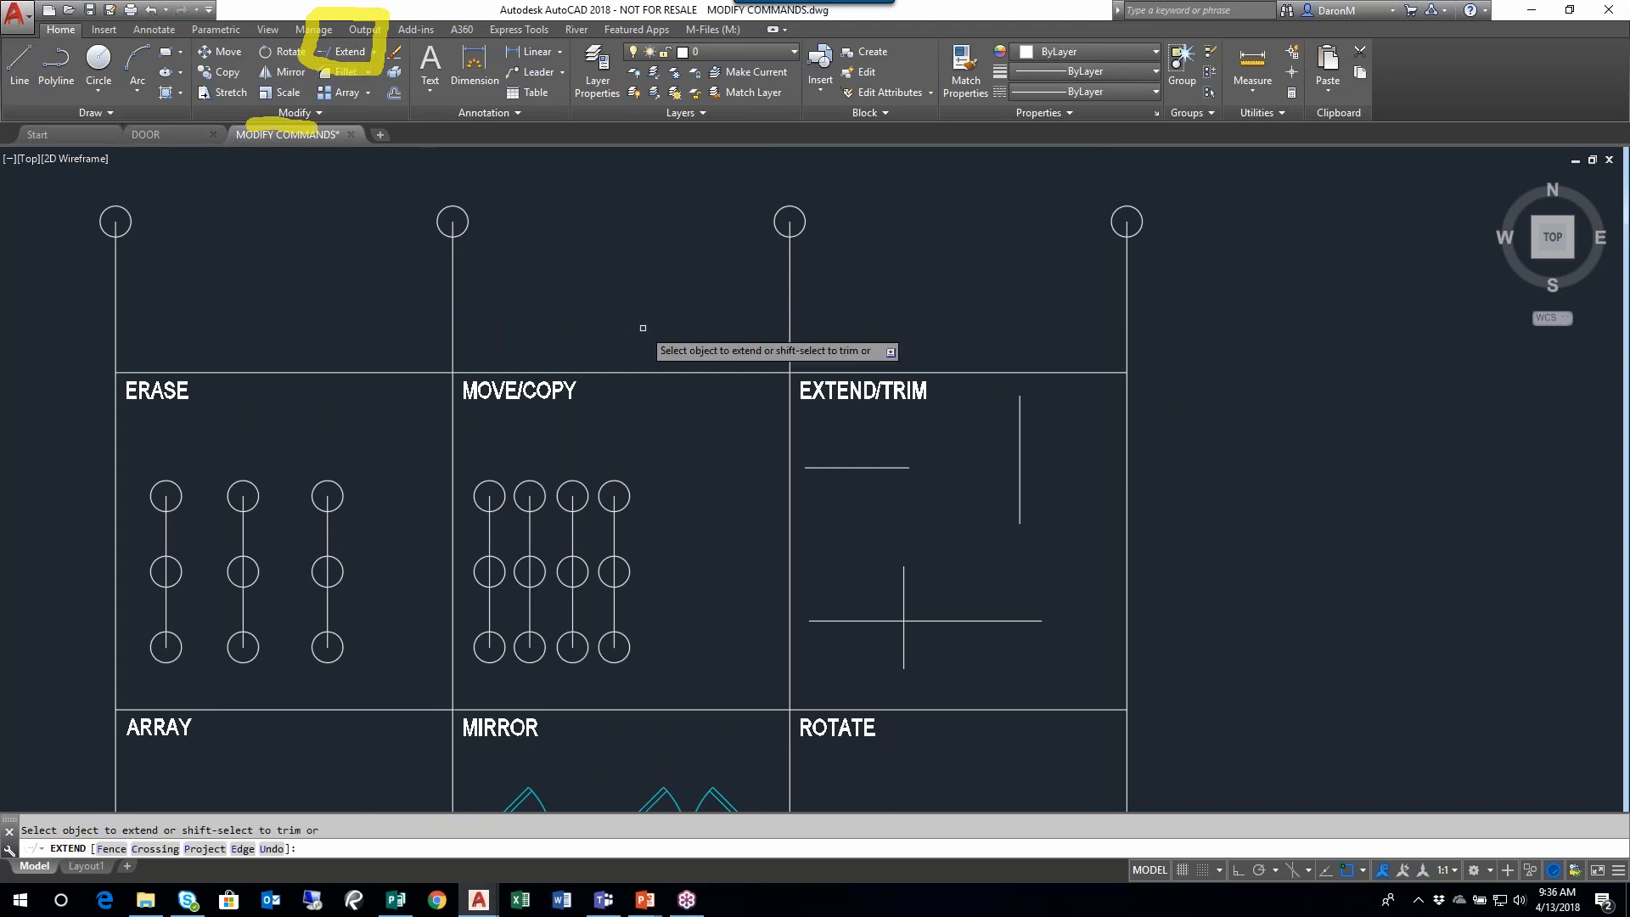
click(836, 469)
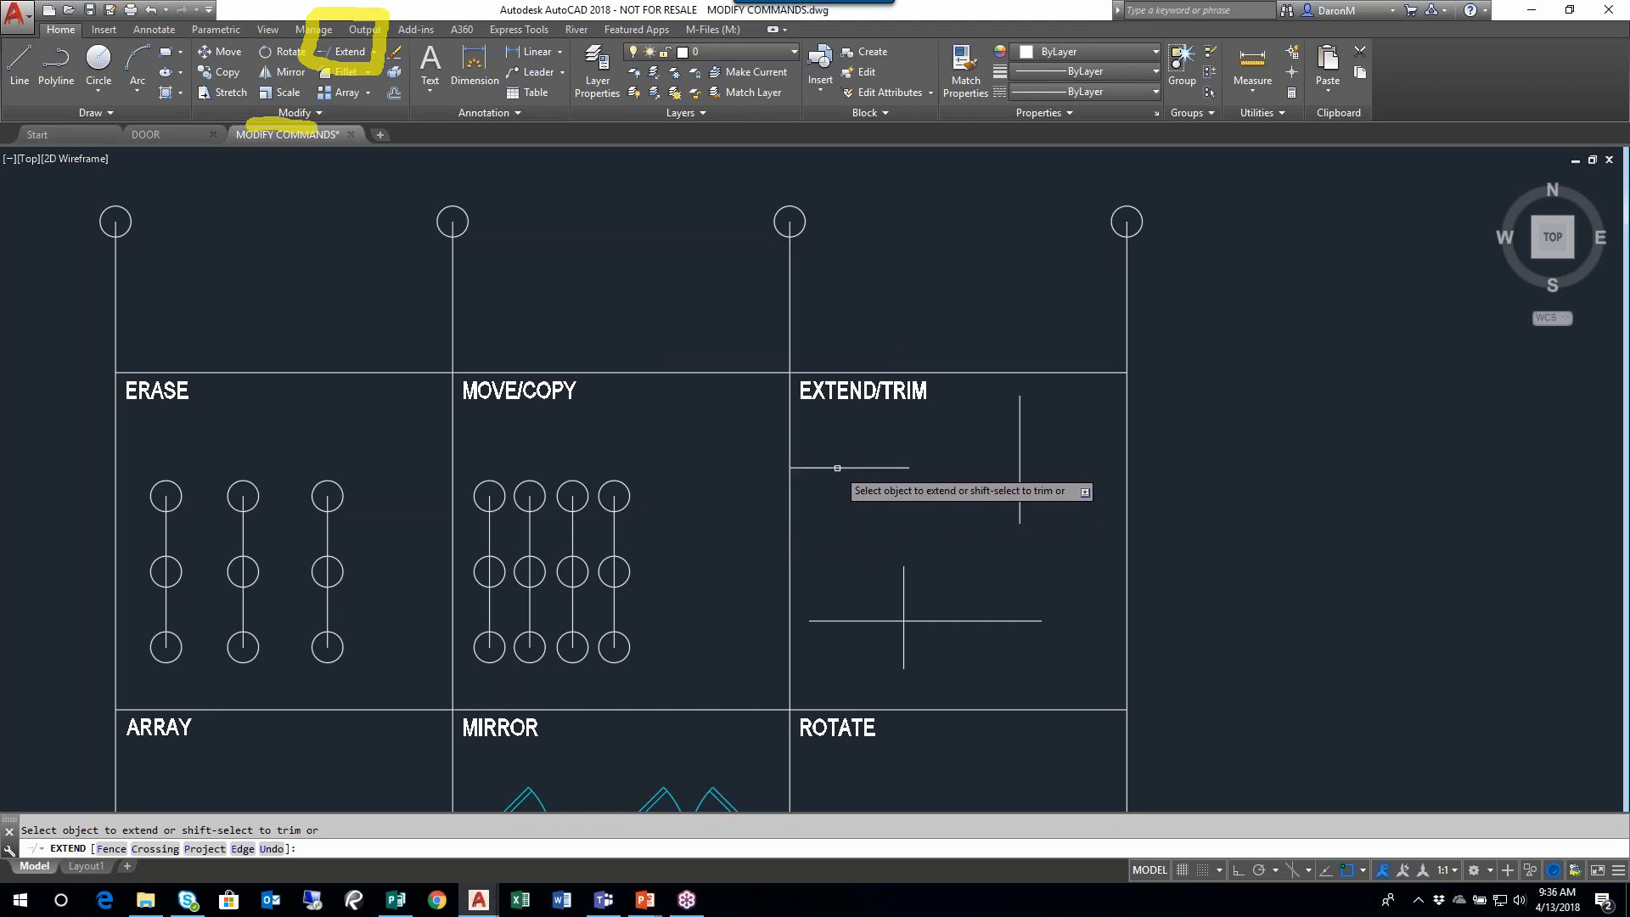
click(890, 470)
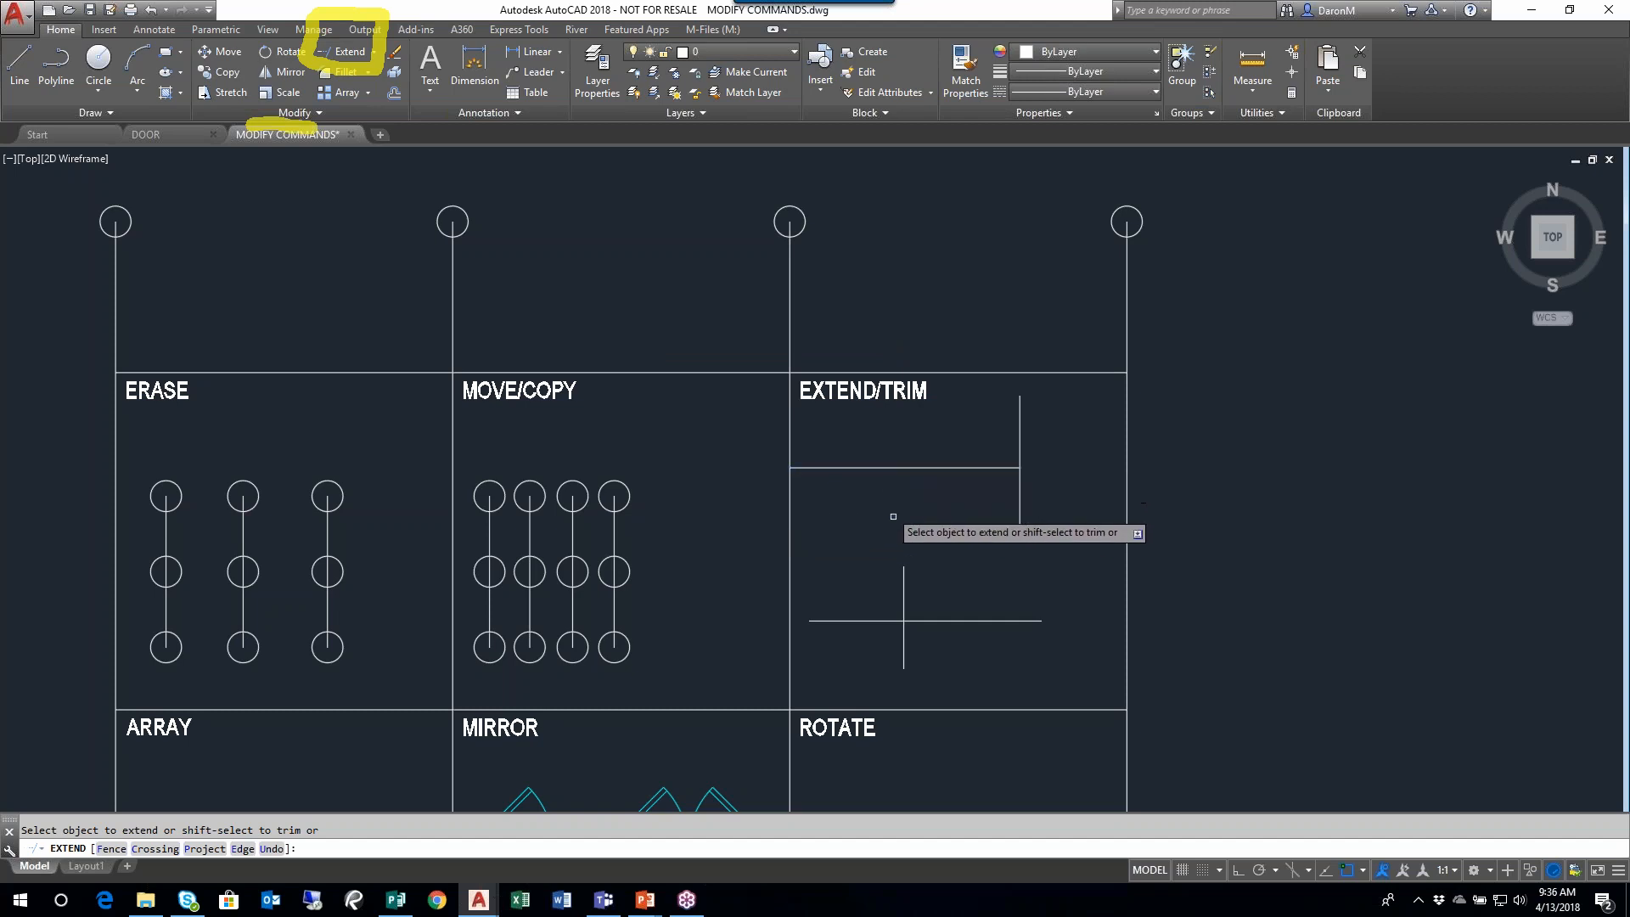
- Extend the right vertical line up to the cell edge and down to the lower horizontal line, and both horizontal lines to the right edge
click(1019, 419)
click(1028, 501)
middle_drag(1076, 577, 1089, 550)
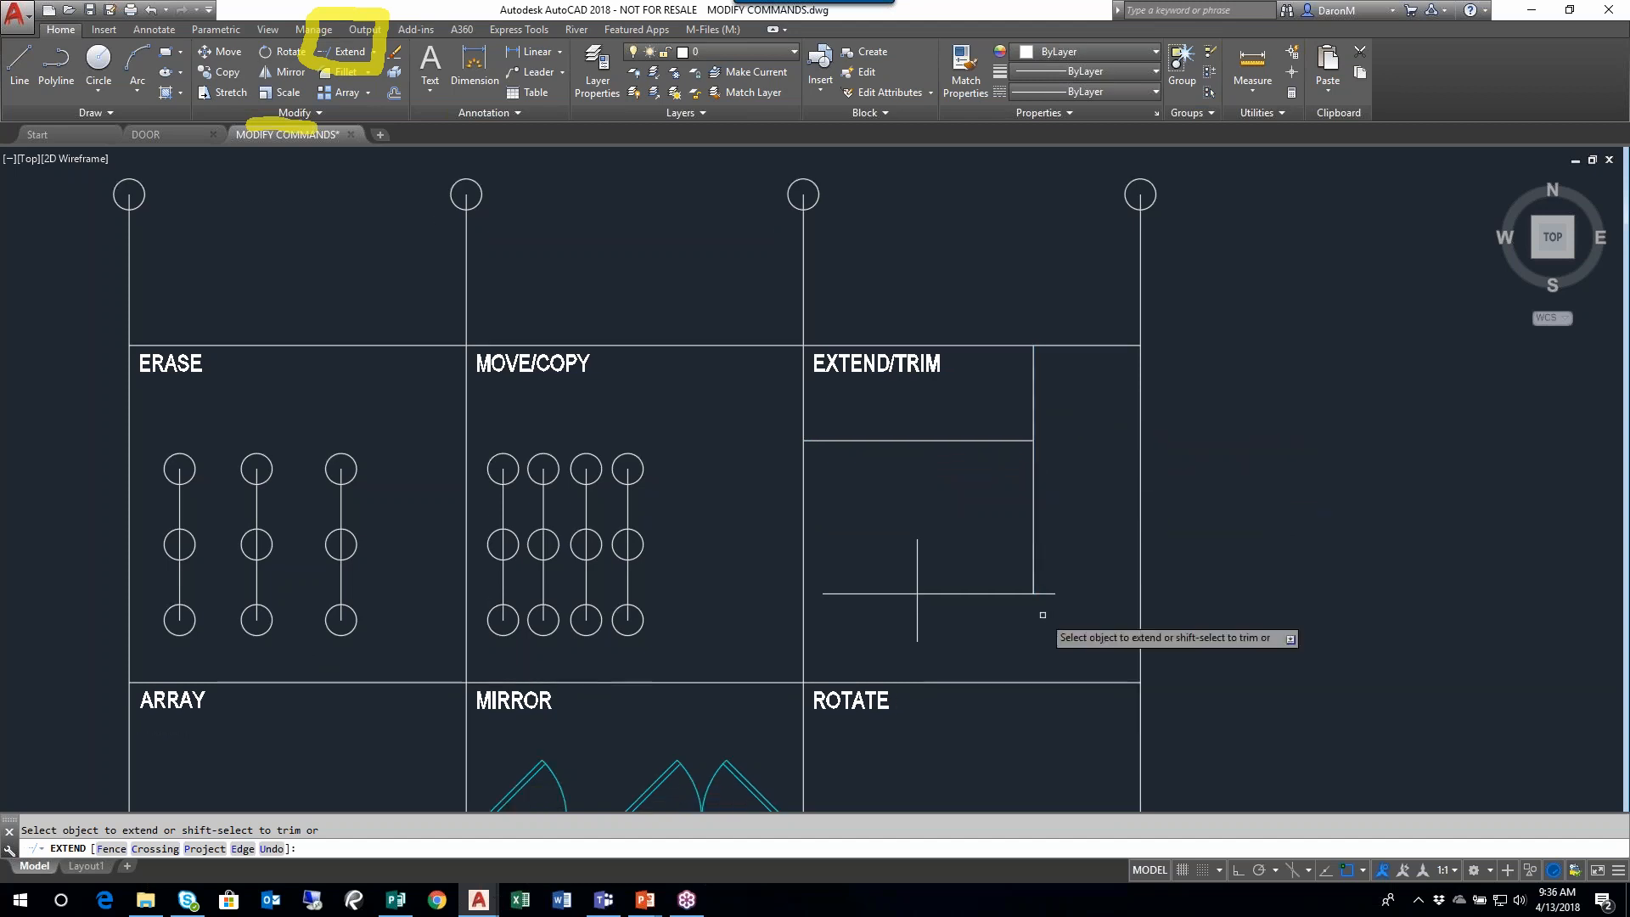
click(992, 440)
click(1002, 593)
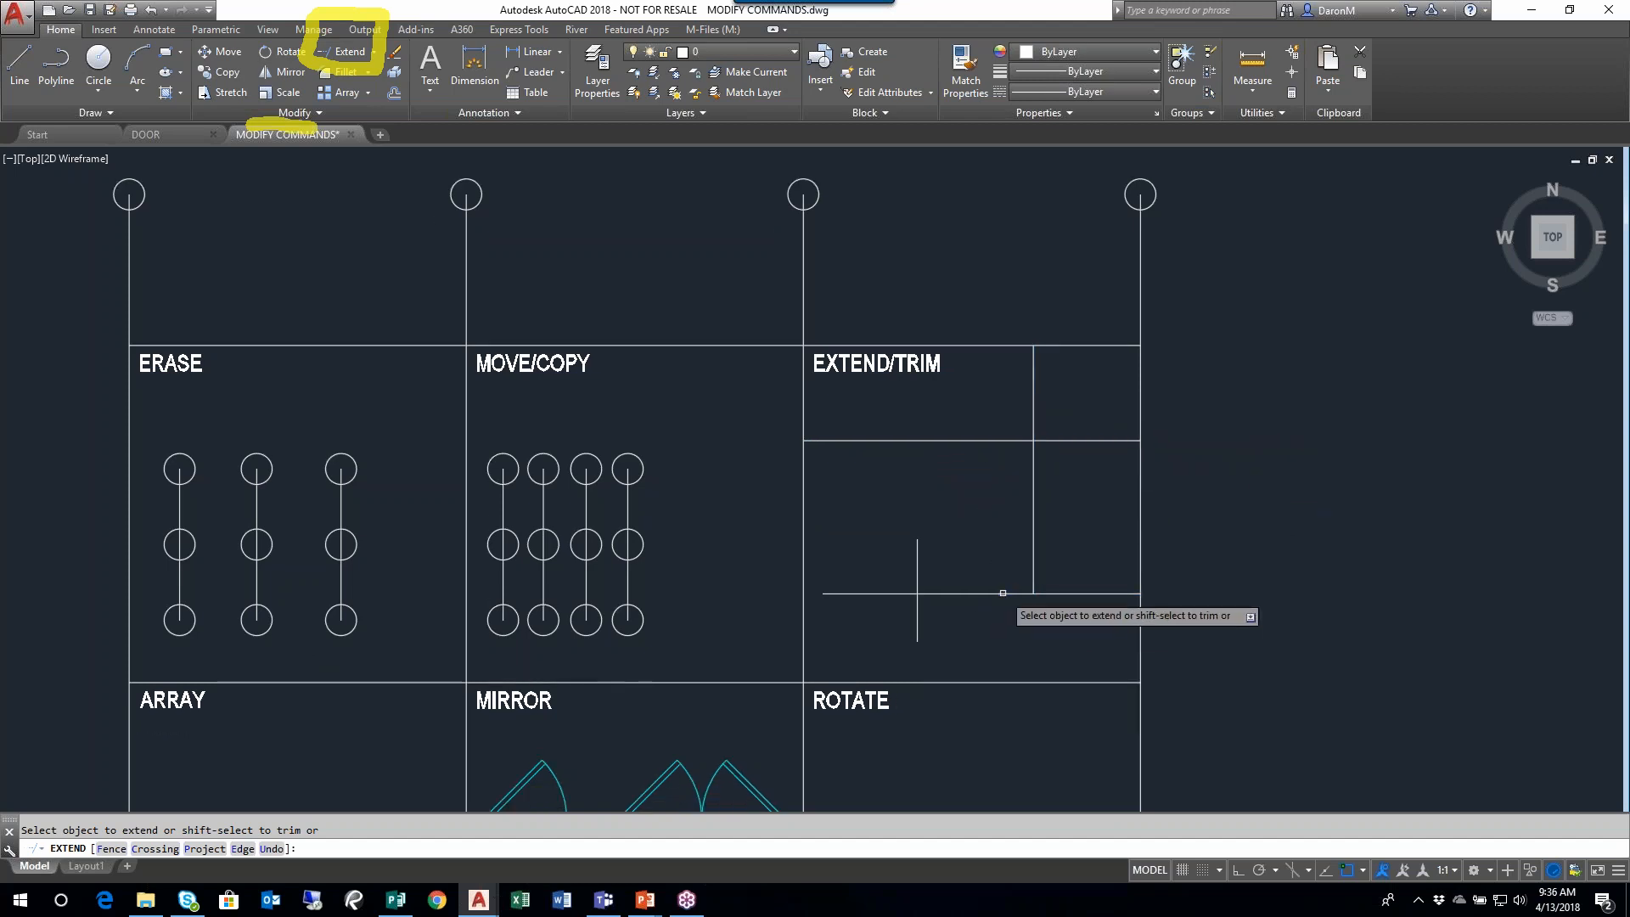
- Extend the lower horizontal line to the cell's left edge and both vertical lines to their remaining upper and lower edges, and end Extend
click(920, 547)
click(912, 638)
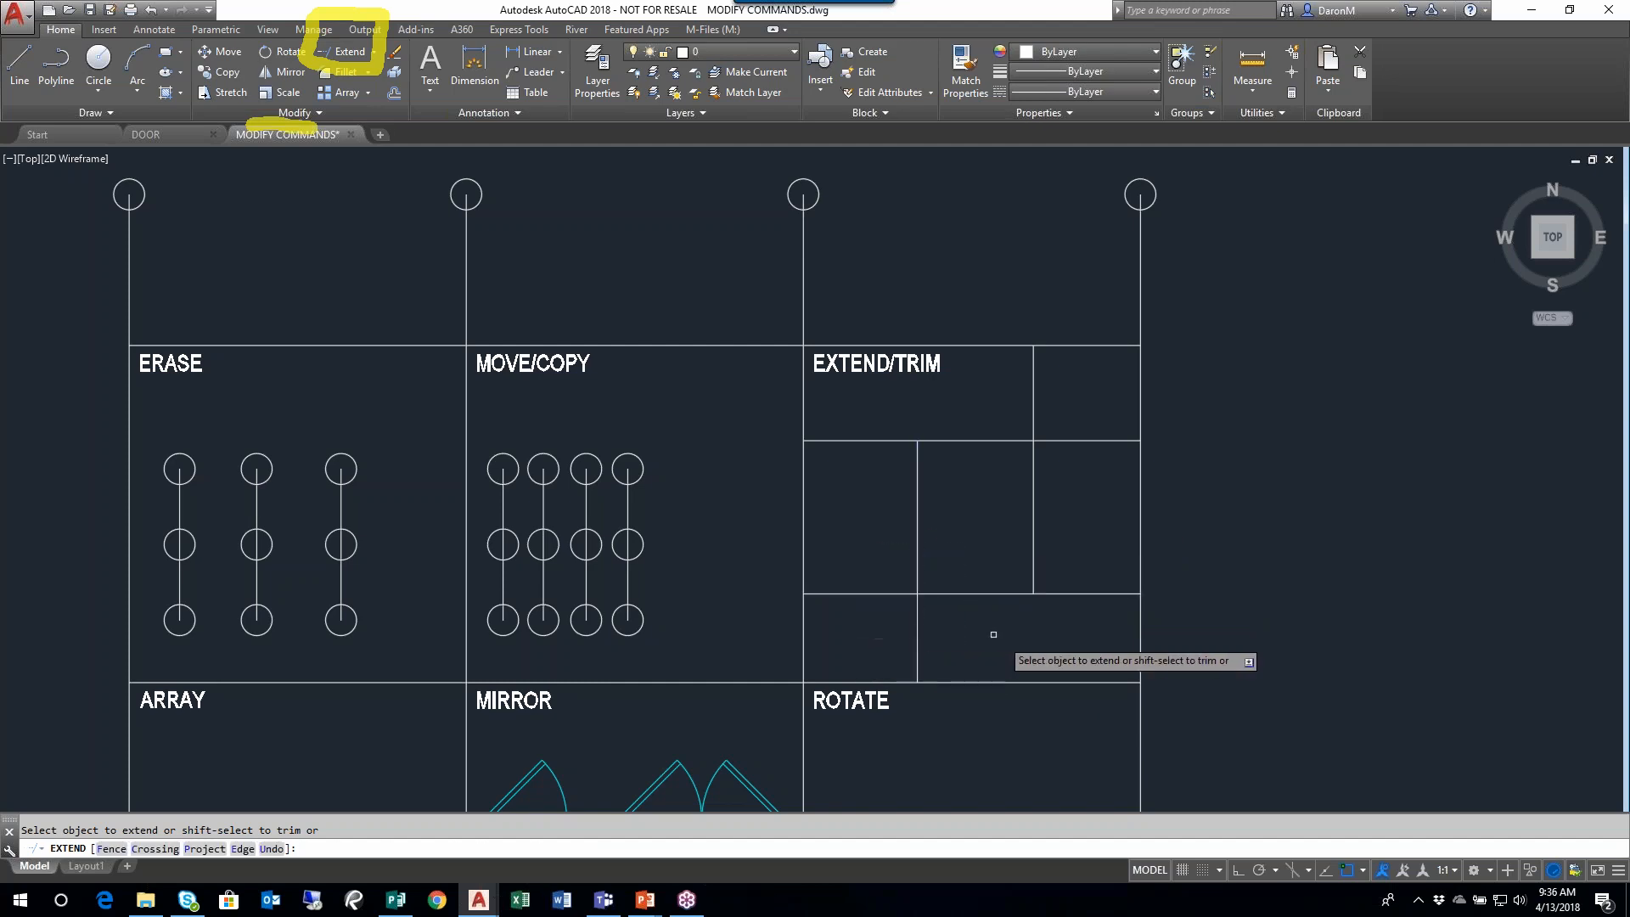
click(1033, 581)
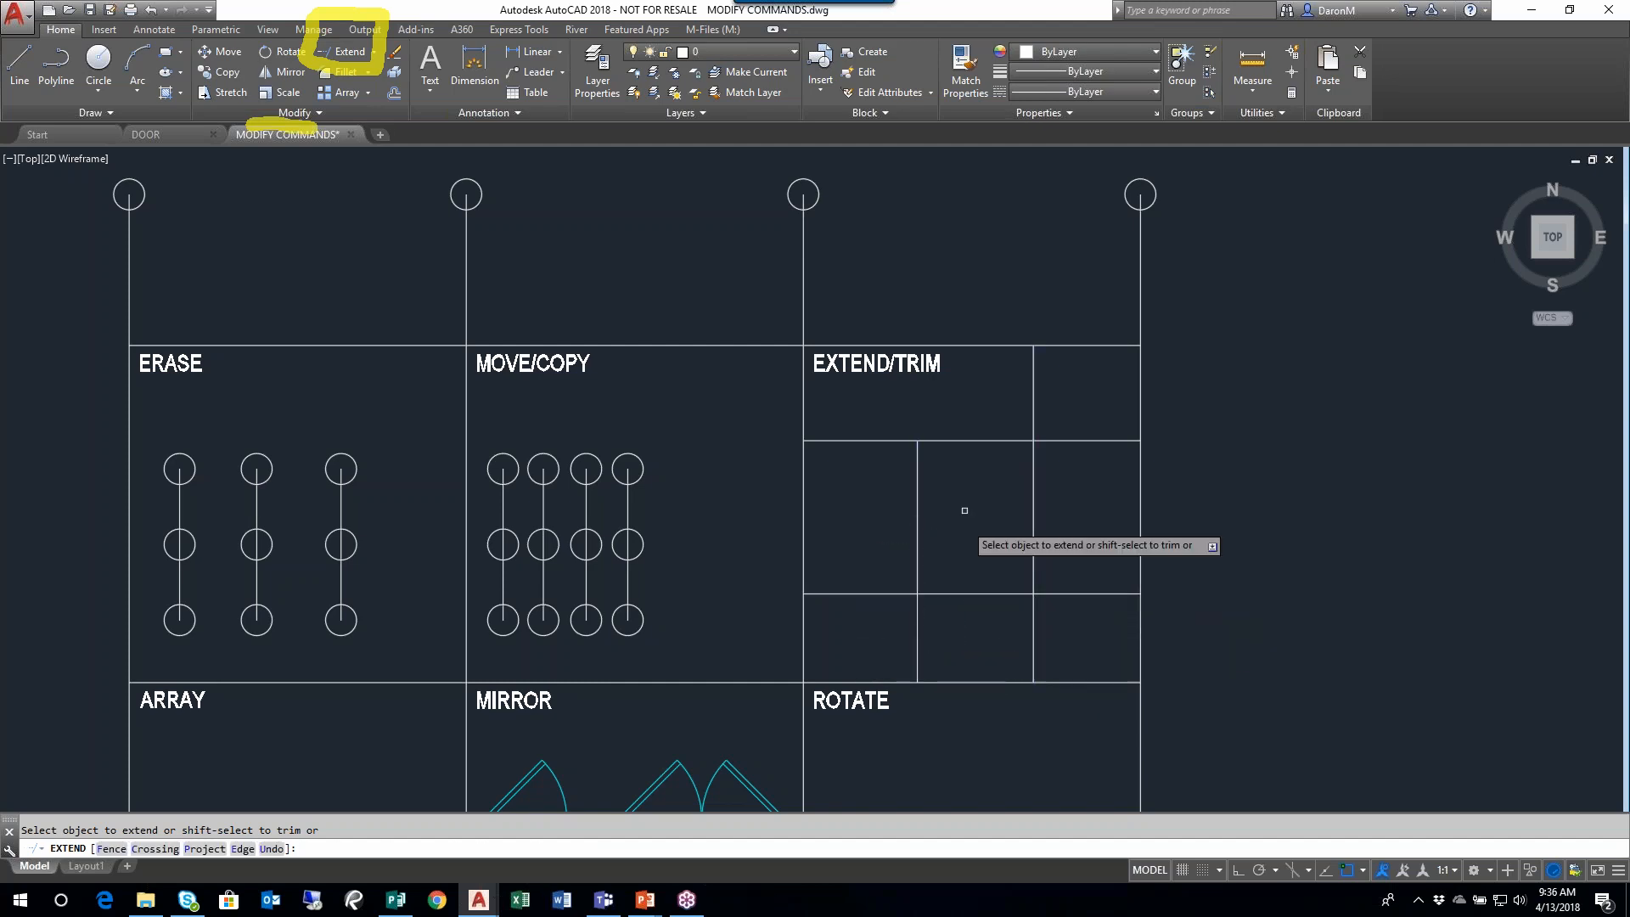
click(918, 391)
middle_drag(1036, 389, 1033, 349)
key(Escape)
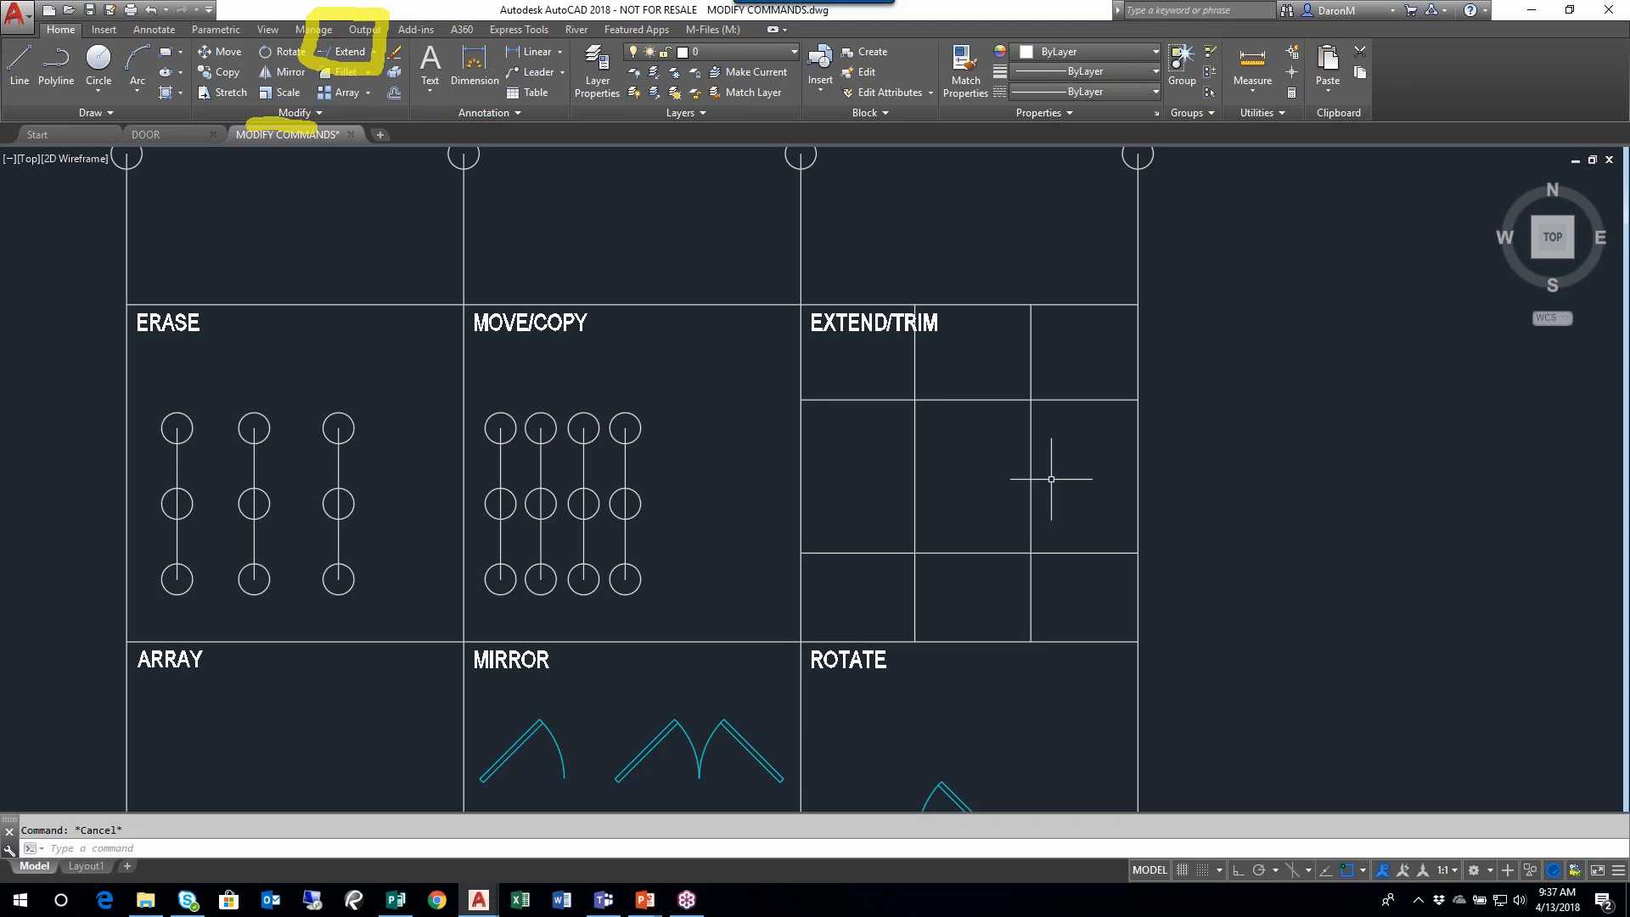
- Undo the second set of extensions in the EXTEND/TRIM cell
mouse_move(1073, 400)
middle_down()
mouse_move(1029, 368)
mouse_move(881, 329)
middle_up()
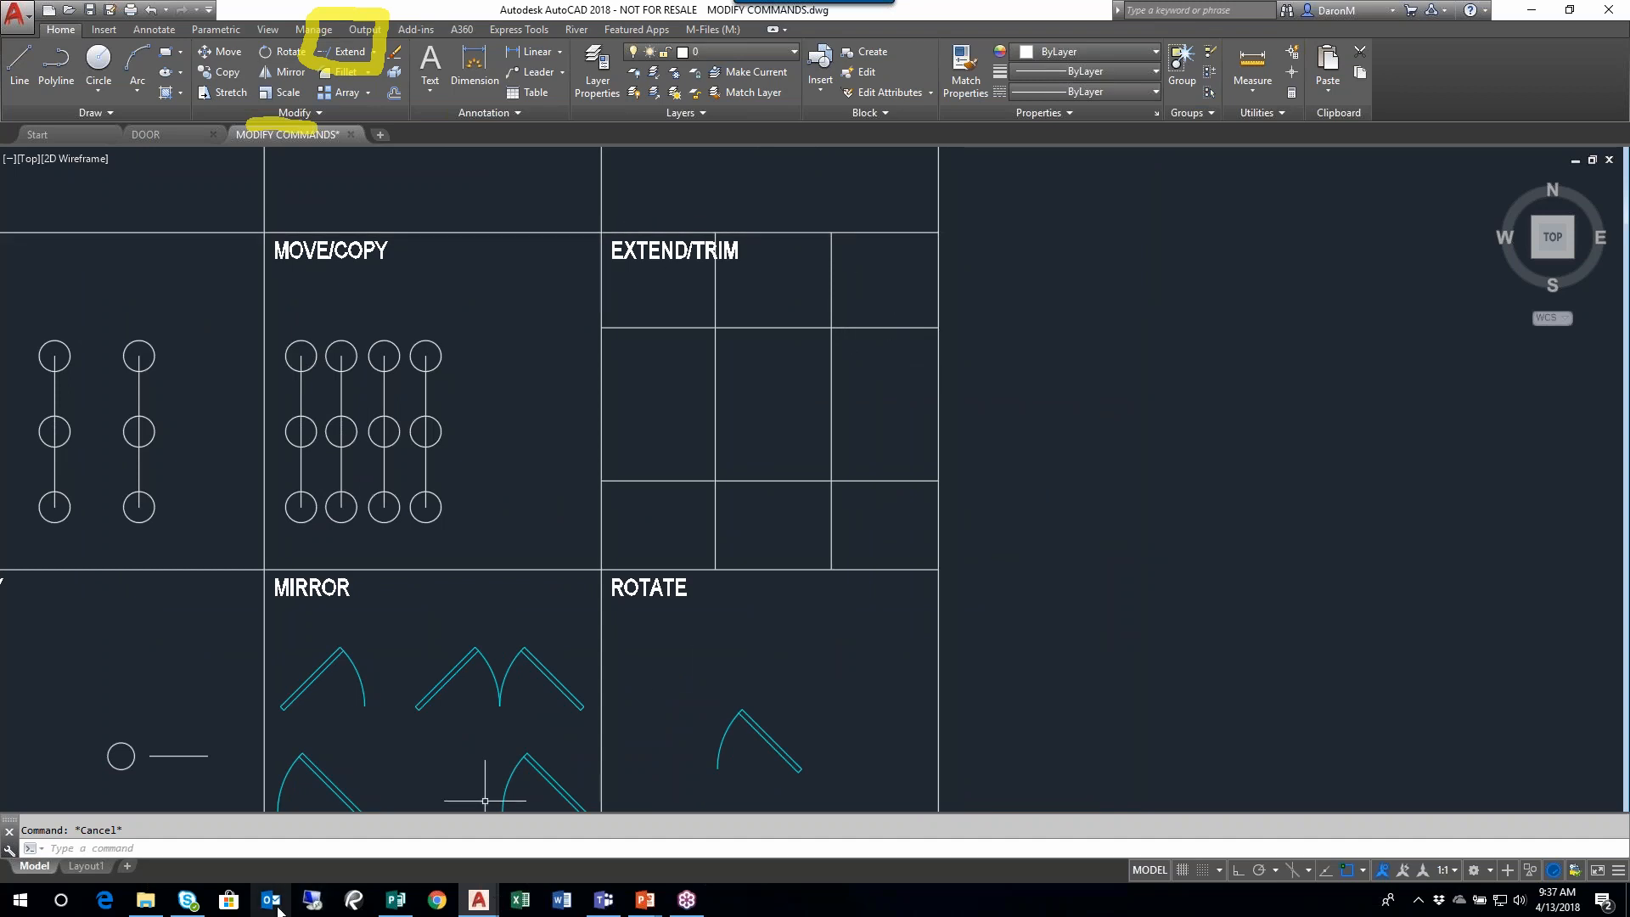
click(347, 53)
key(Escape)
key(Escape)
click(150, 10)
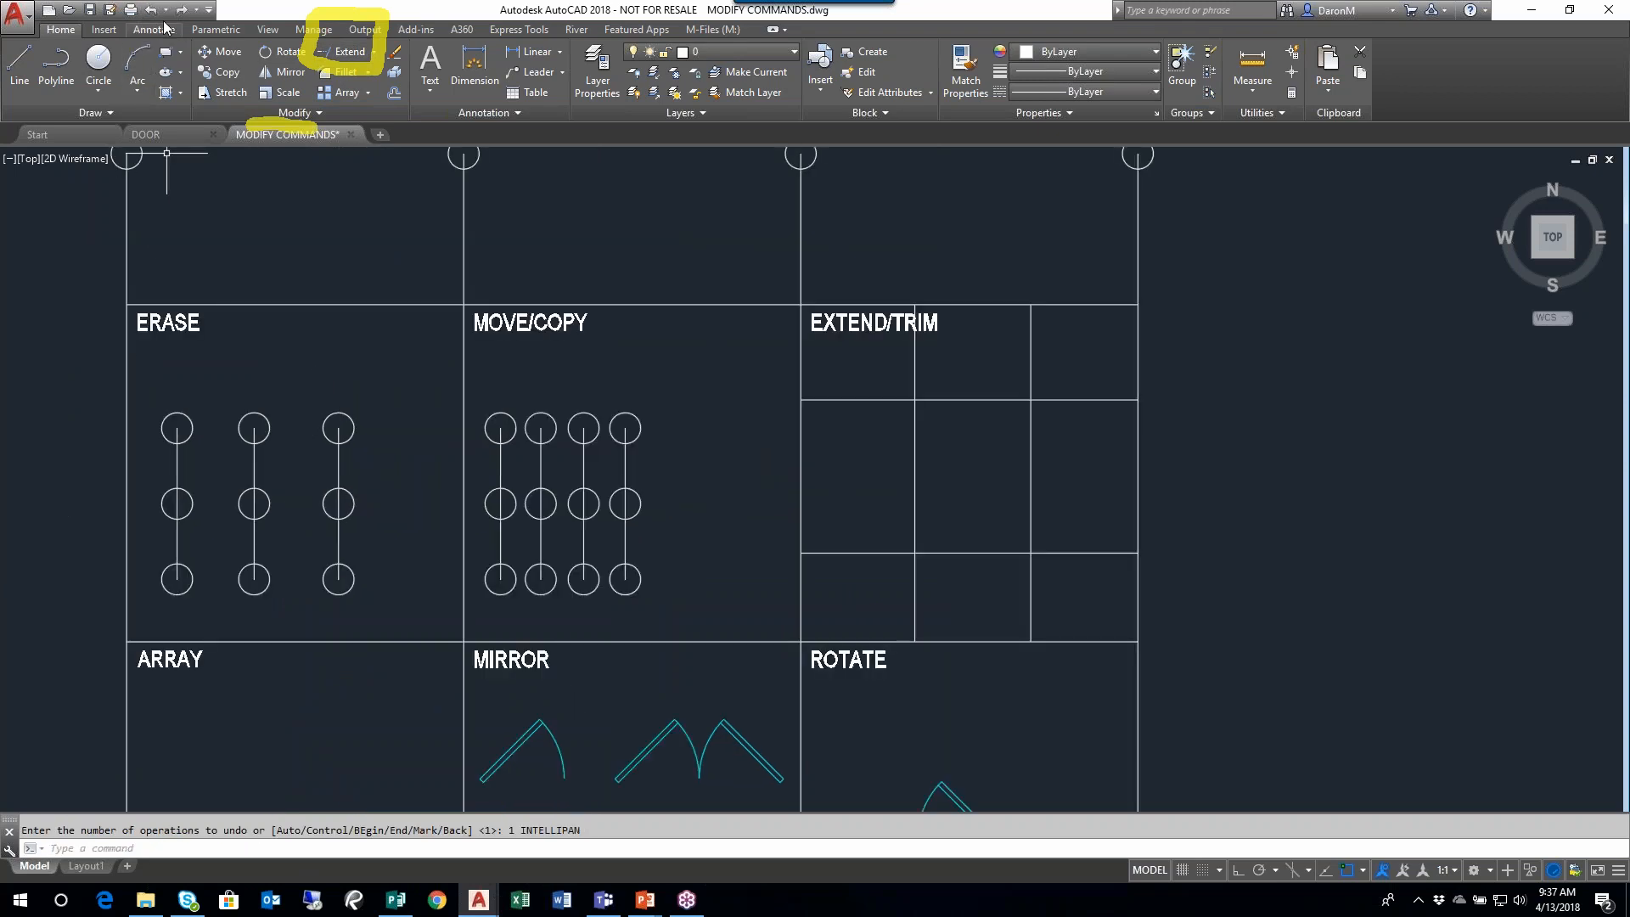
click(150, 10)
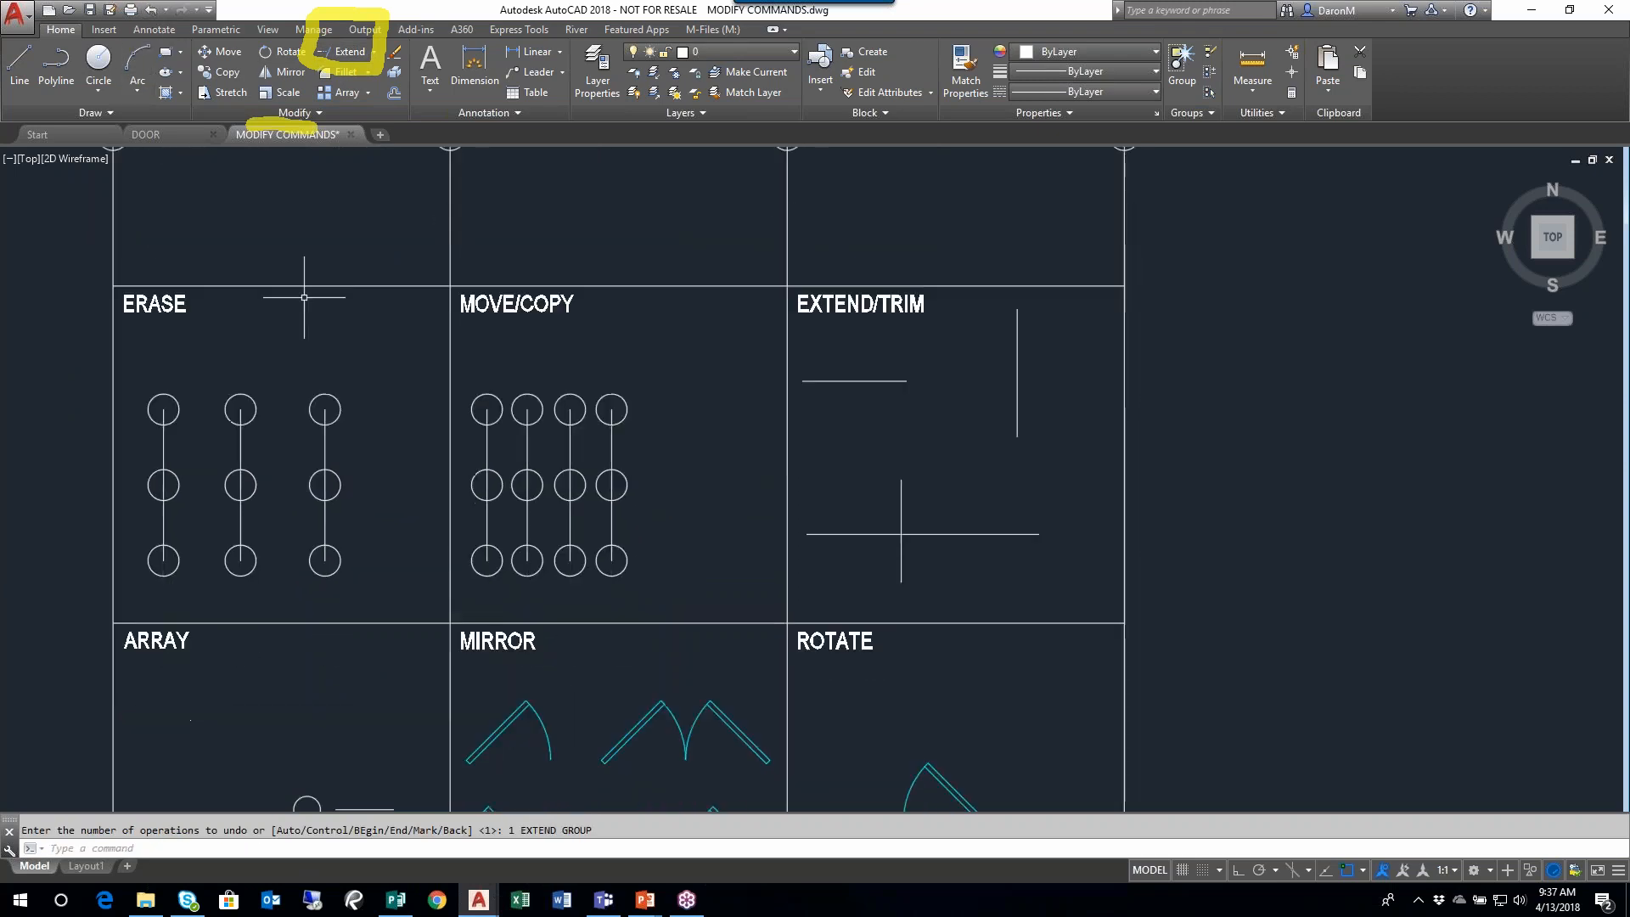
- Extend the upper horizontal line to the EXTEND/TRIM cell's left edge and to the vertical line, with all objects as boundary edges
click(339, 51)
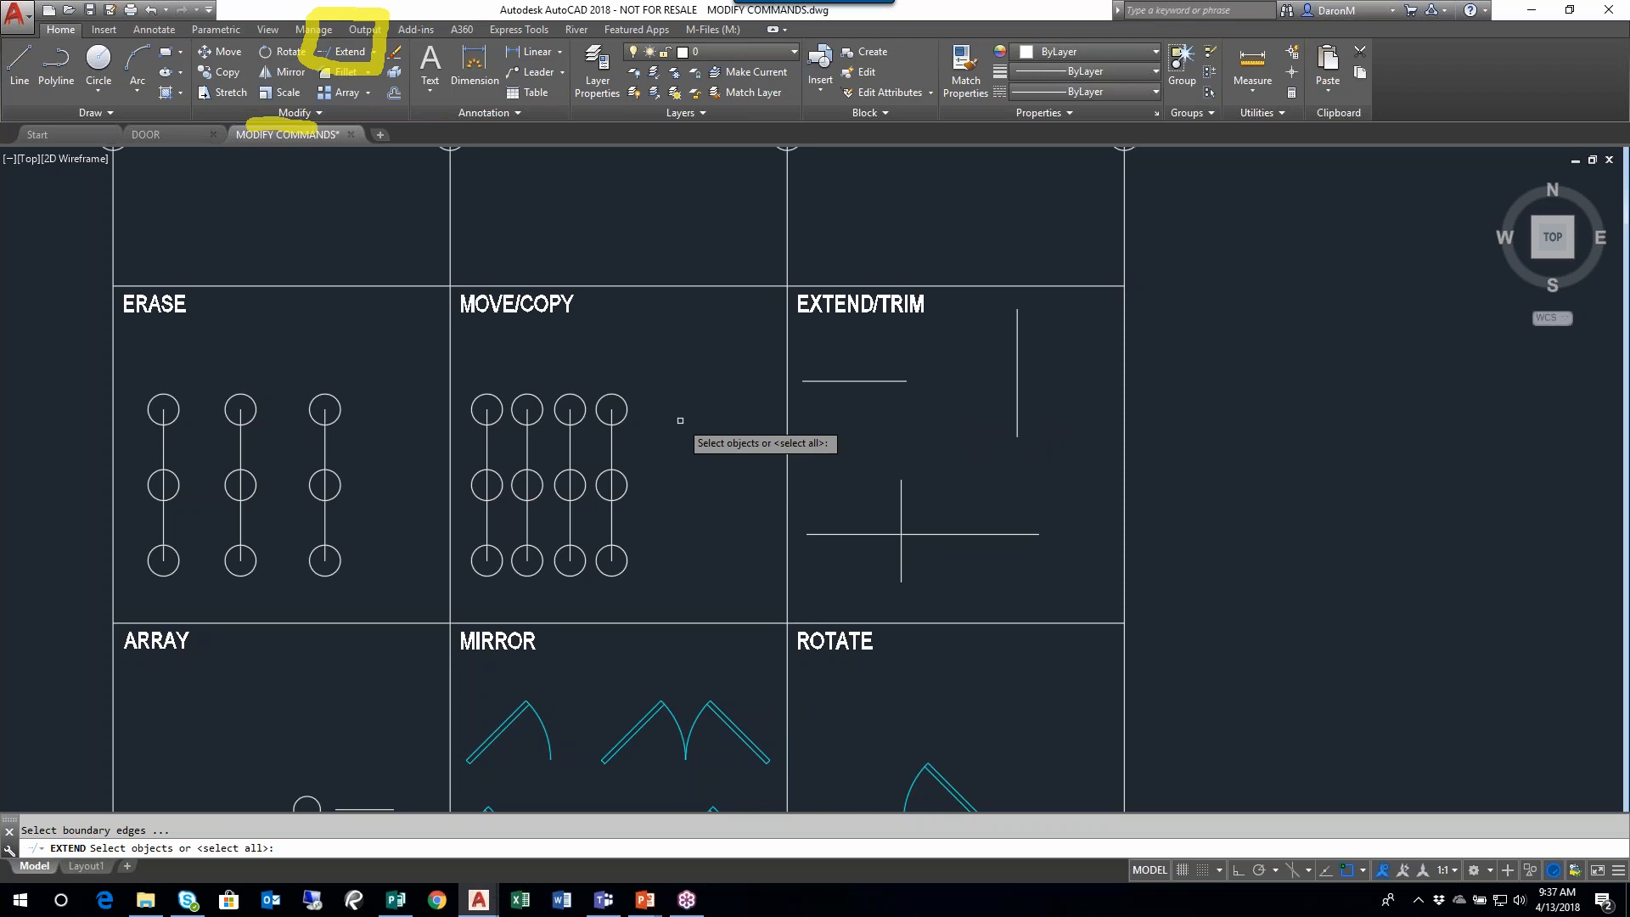
key(Return)
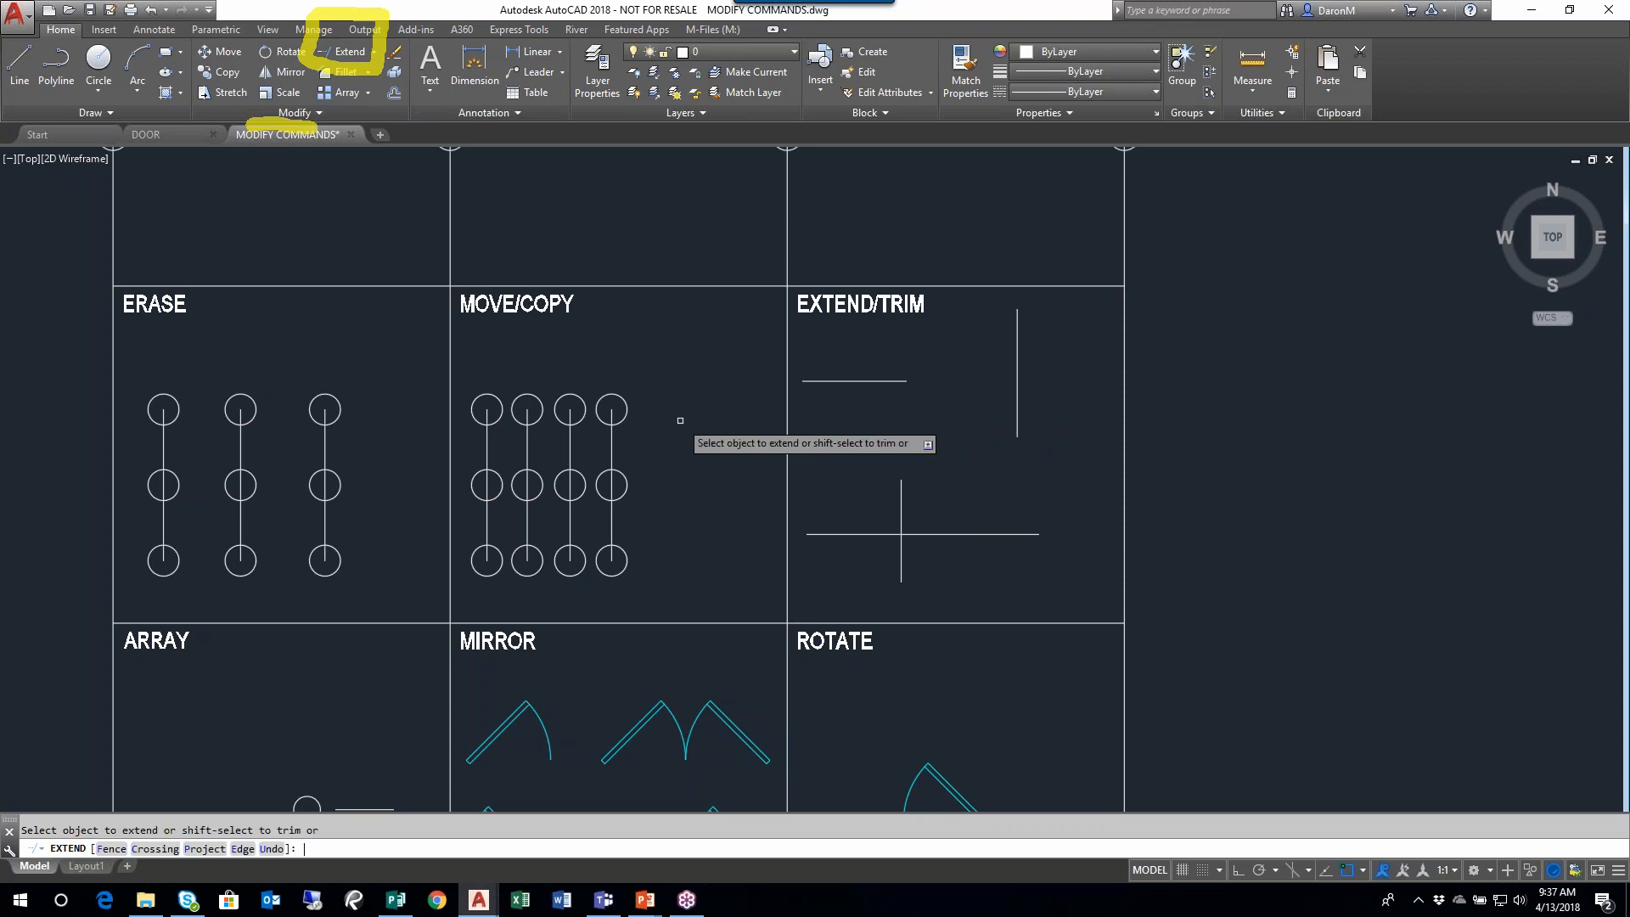
click(834, 382)
click(884, 383)
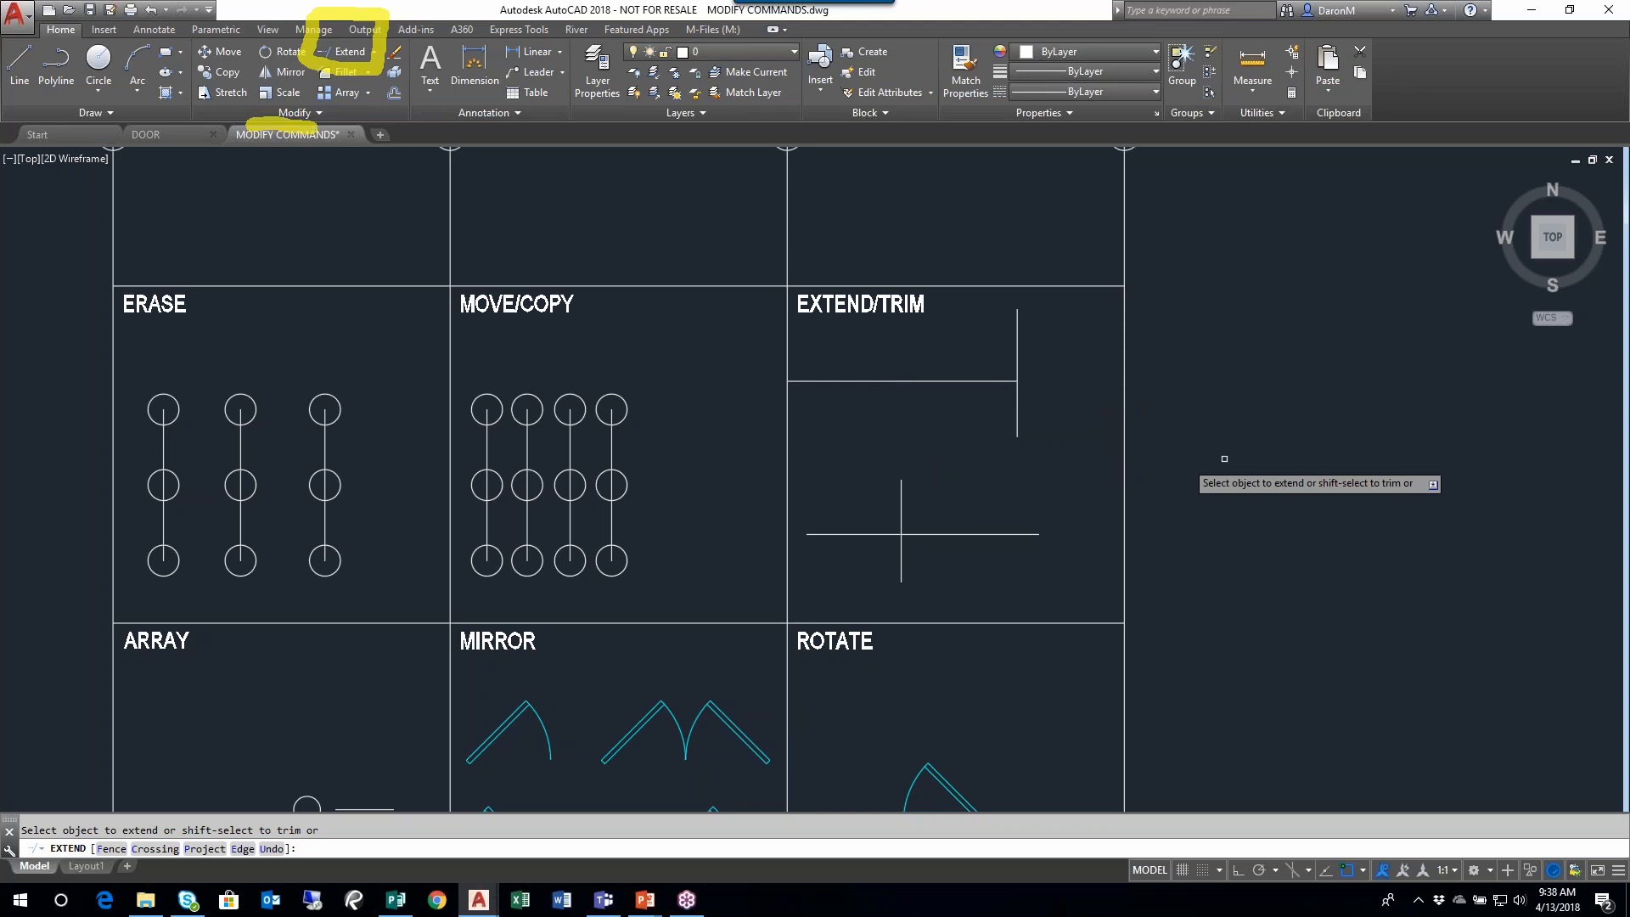
- Extend the right vertical line up to the cell edge and down to the lower horizontal line, and both horizontal lines to the right edge
click(1017, 330)
click(1016, 422)
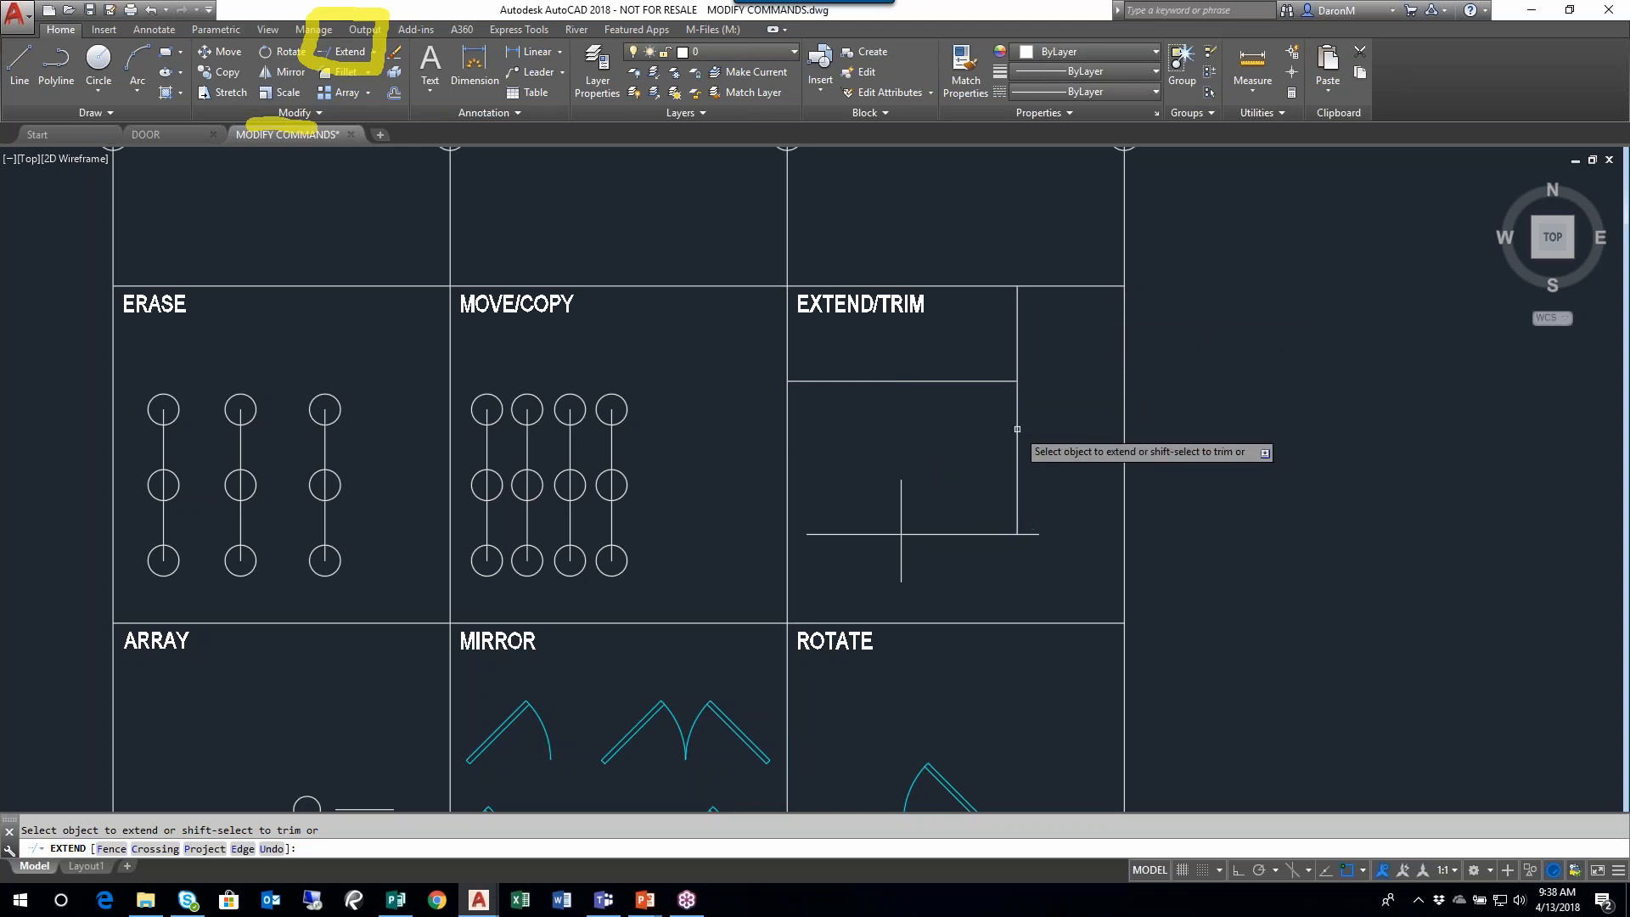
click(988, 532)
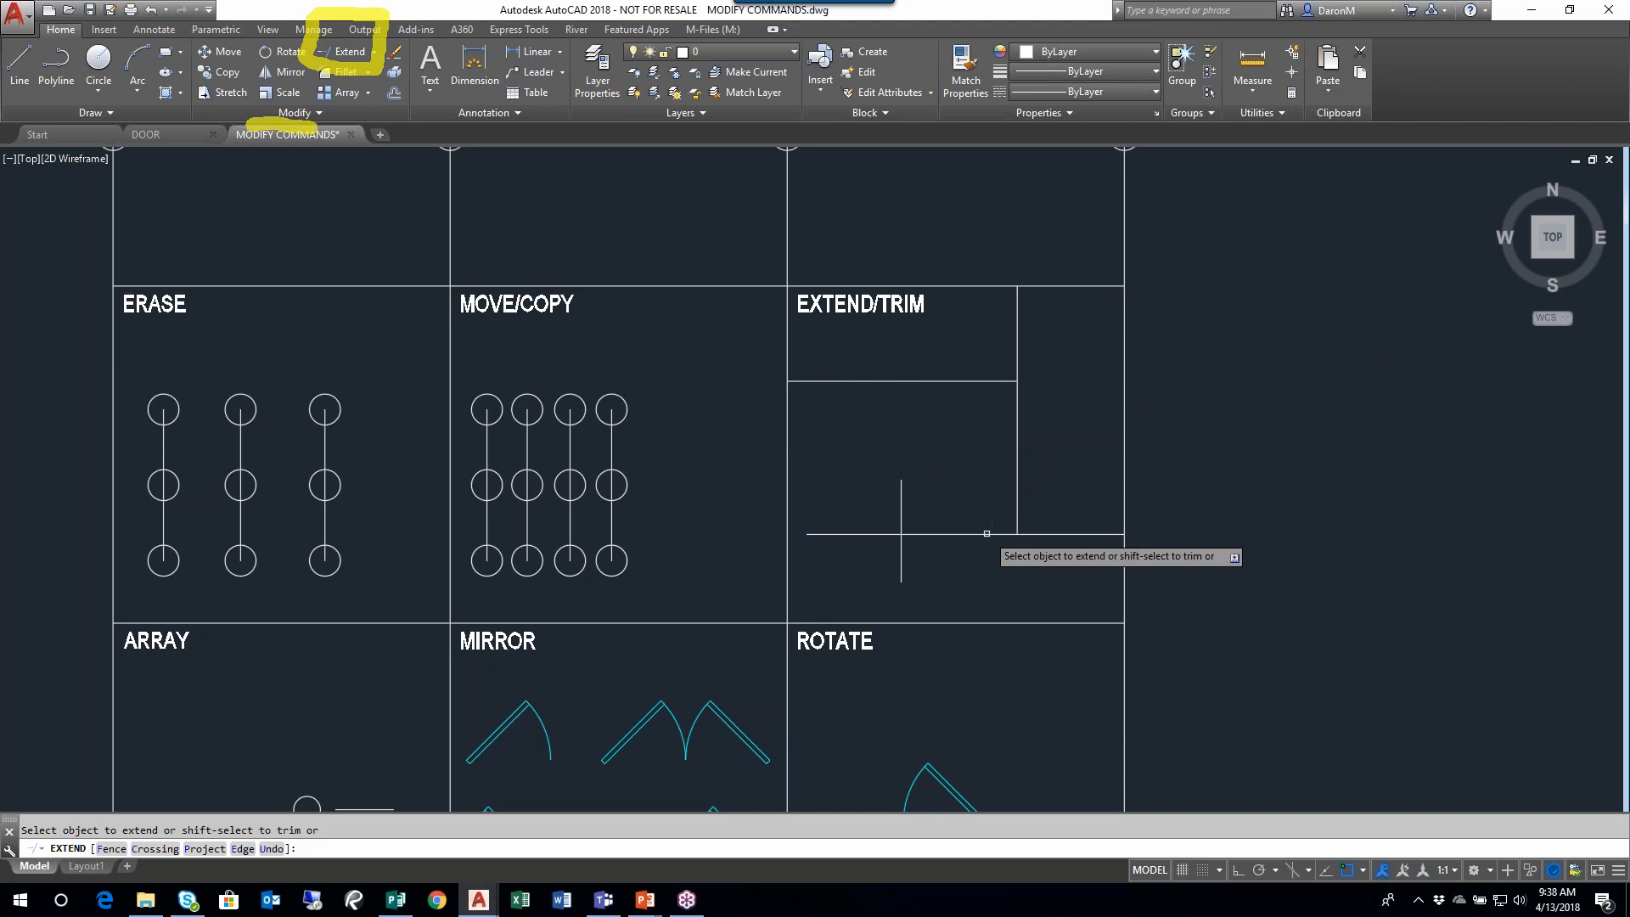
click(996, 381)
- Extend both vertical lines to their remaining upper and lower cell edges and the lower horizontal line to the left edge
click(901, 489)
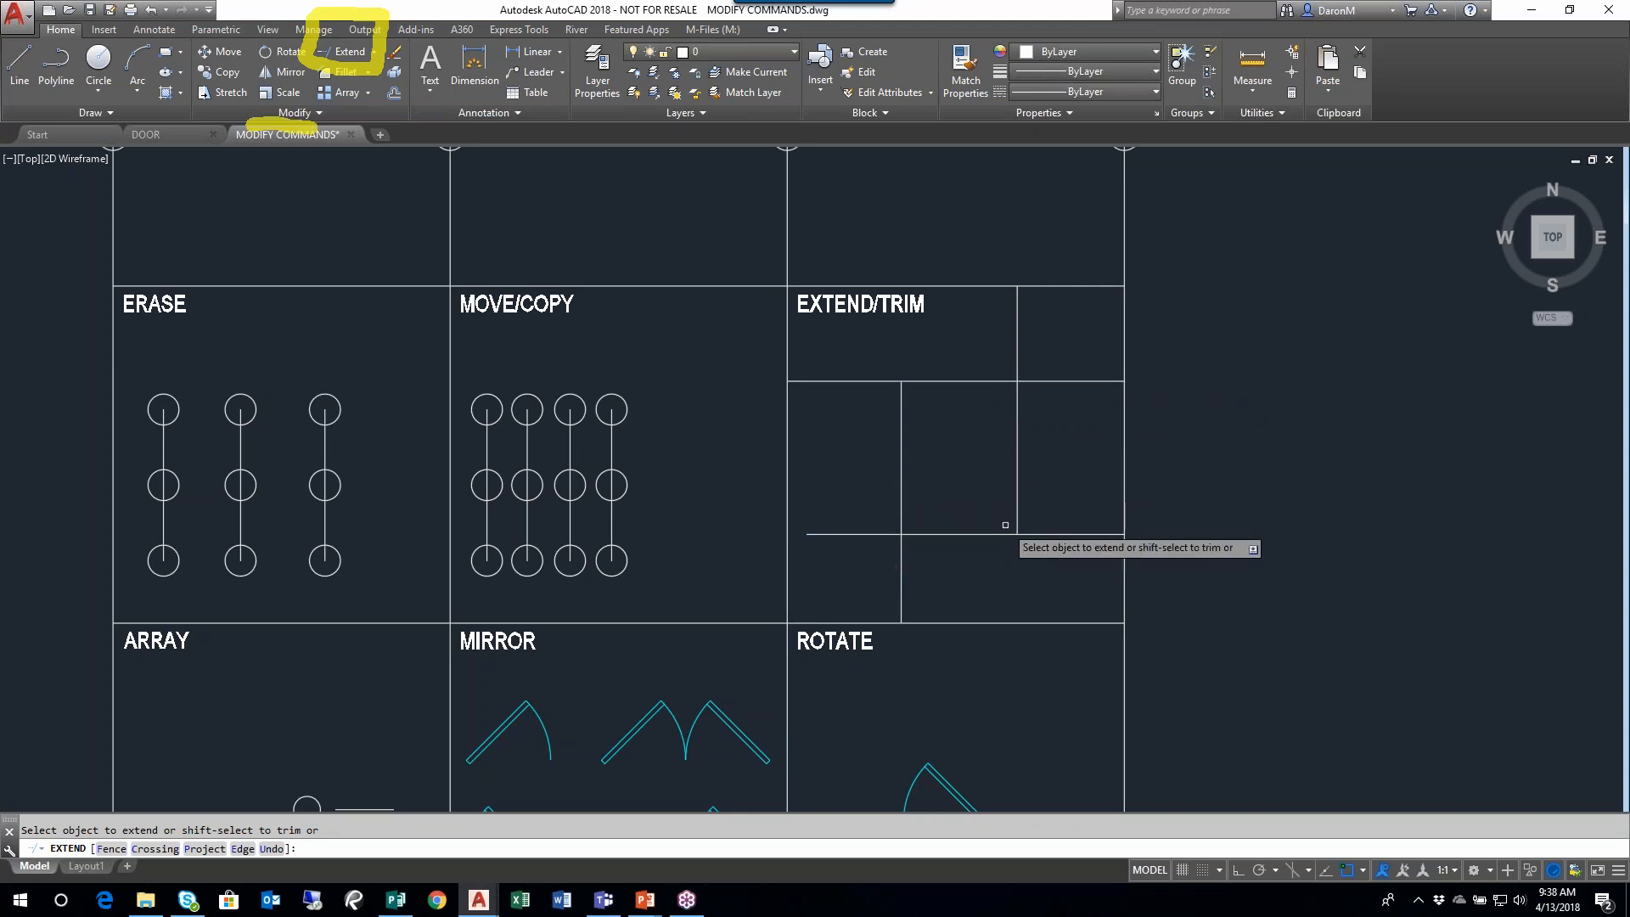
click(1016, 519)
click(811, 535)
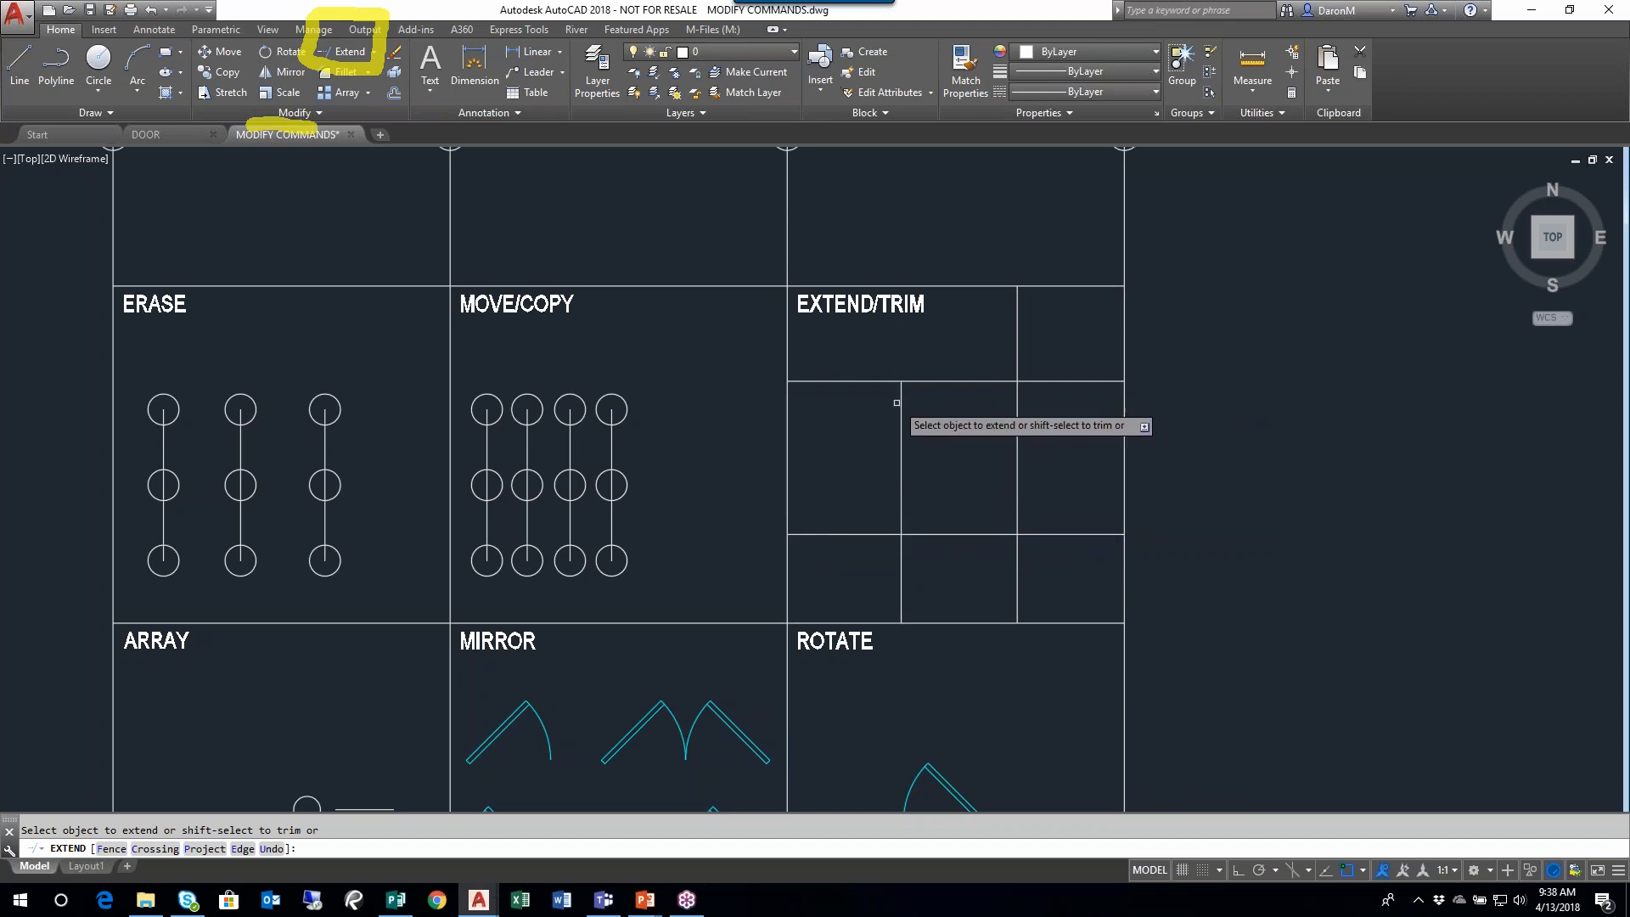
click(901, 367)
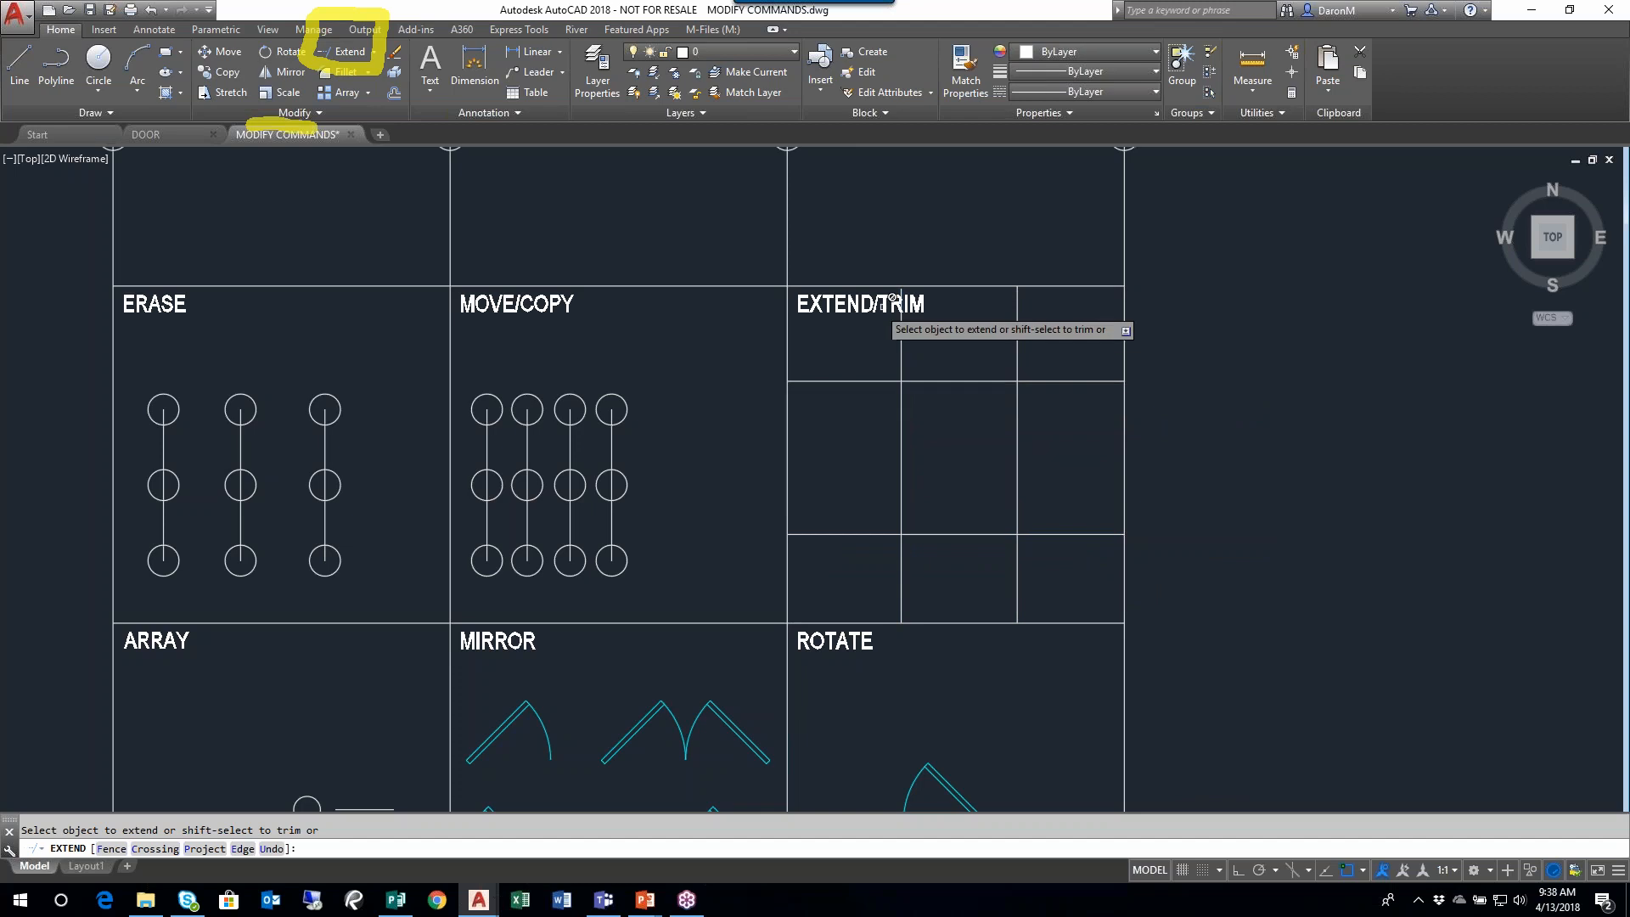
- Extend the vertical lines in the MOVE/COPY cell to the outer edges of their circles, and end Extend
click(611, 430)
click(612, 527)
click(570, 440)
click(569, 528)
click(527, 443)
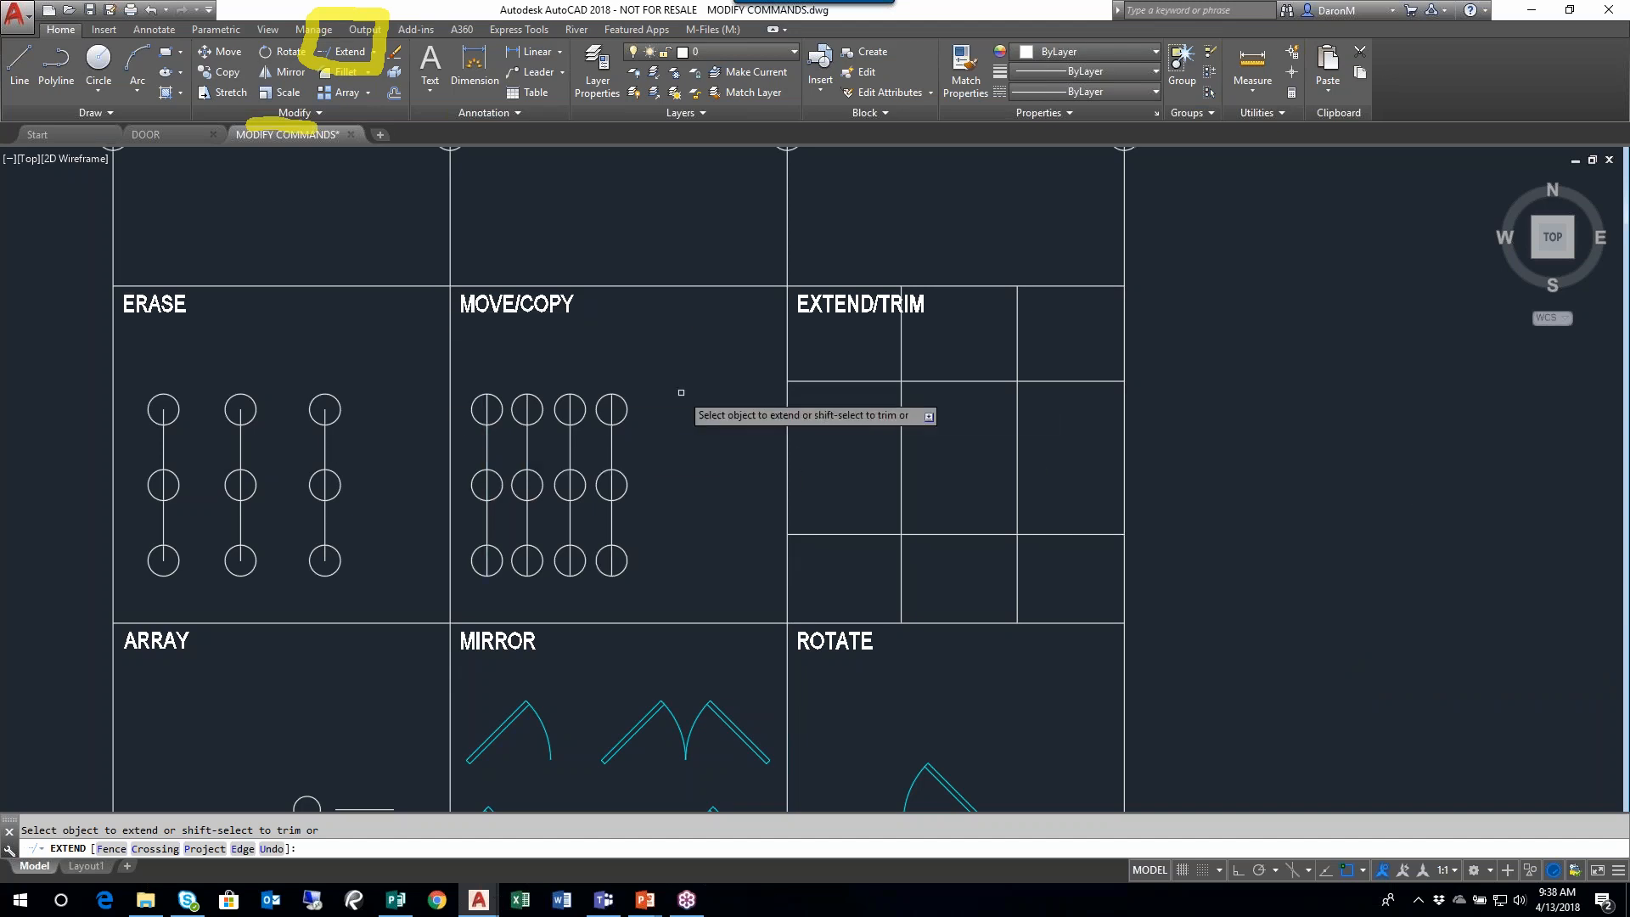
key(Escape)
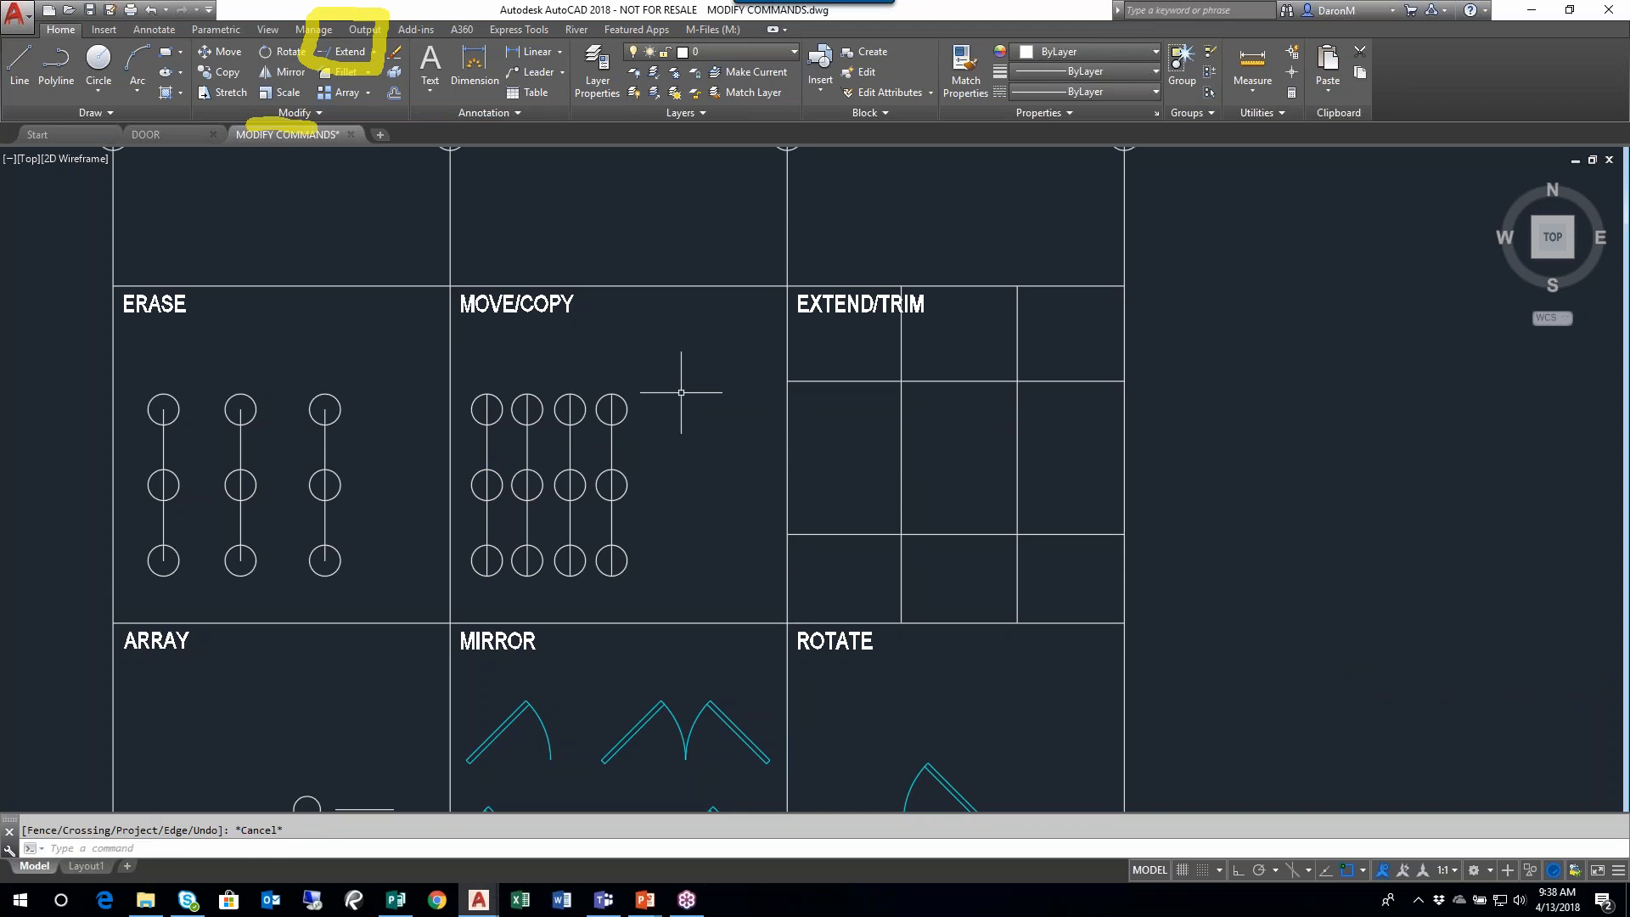
- Undo the whole last Extend operation in the EXTEND/TRIM and MOVE/COPY cells
middle_drag(811, 445, 665, 447)
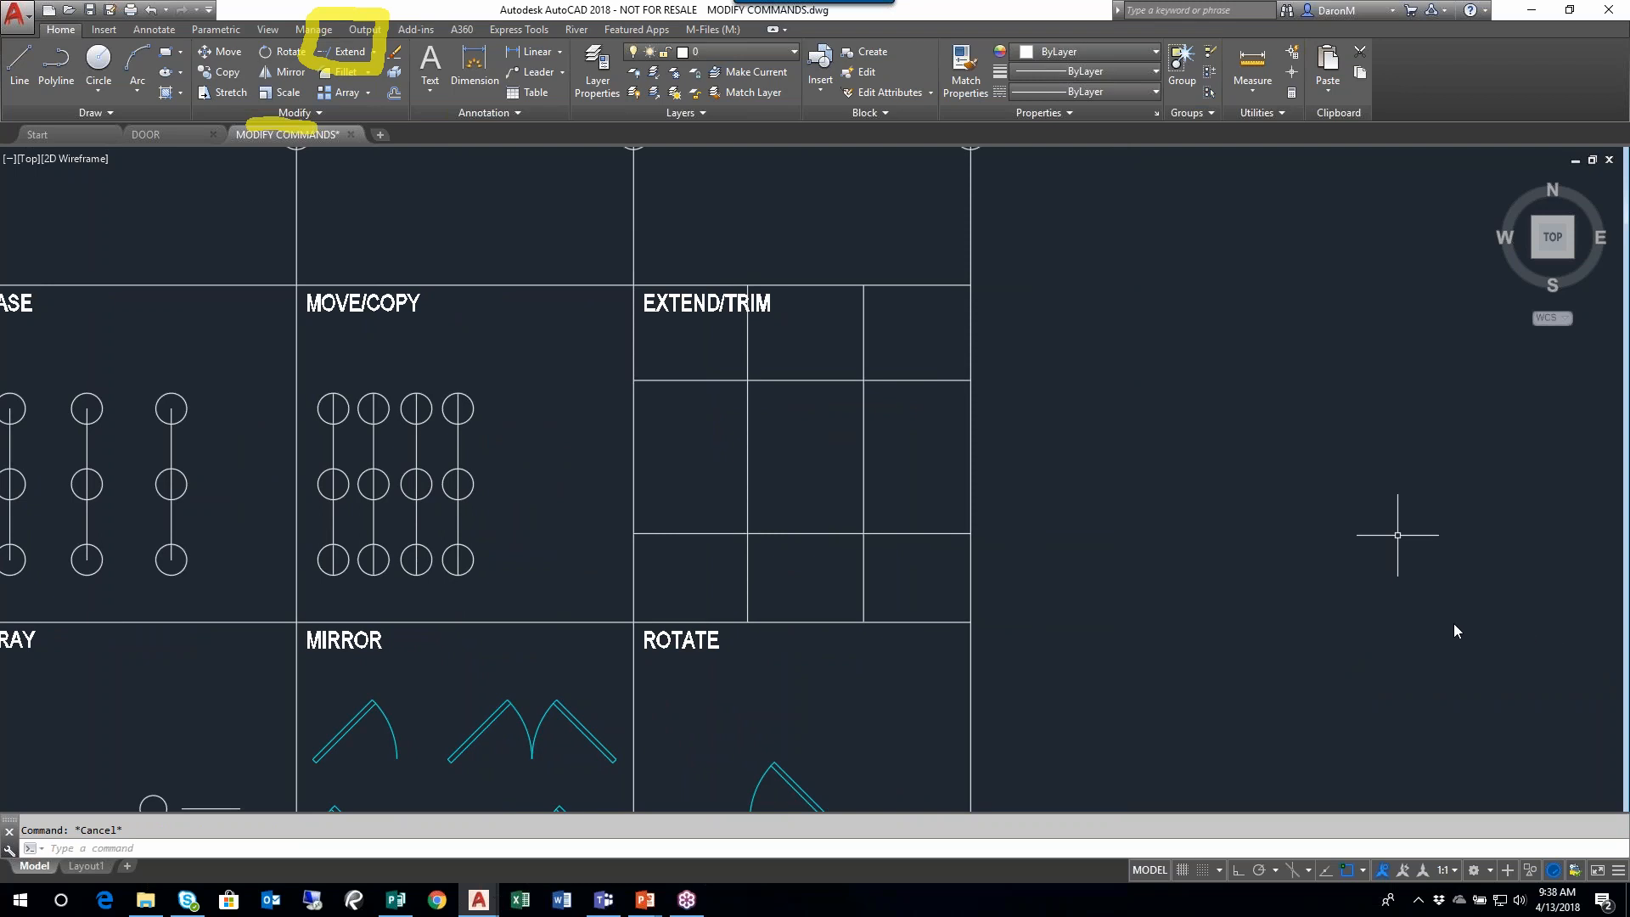
click(156, 11)
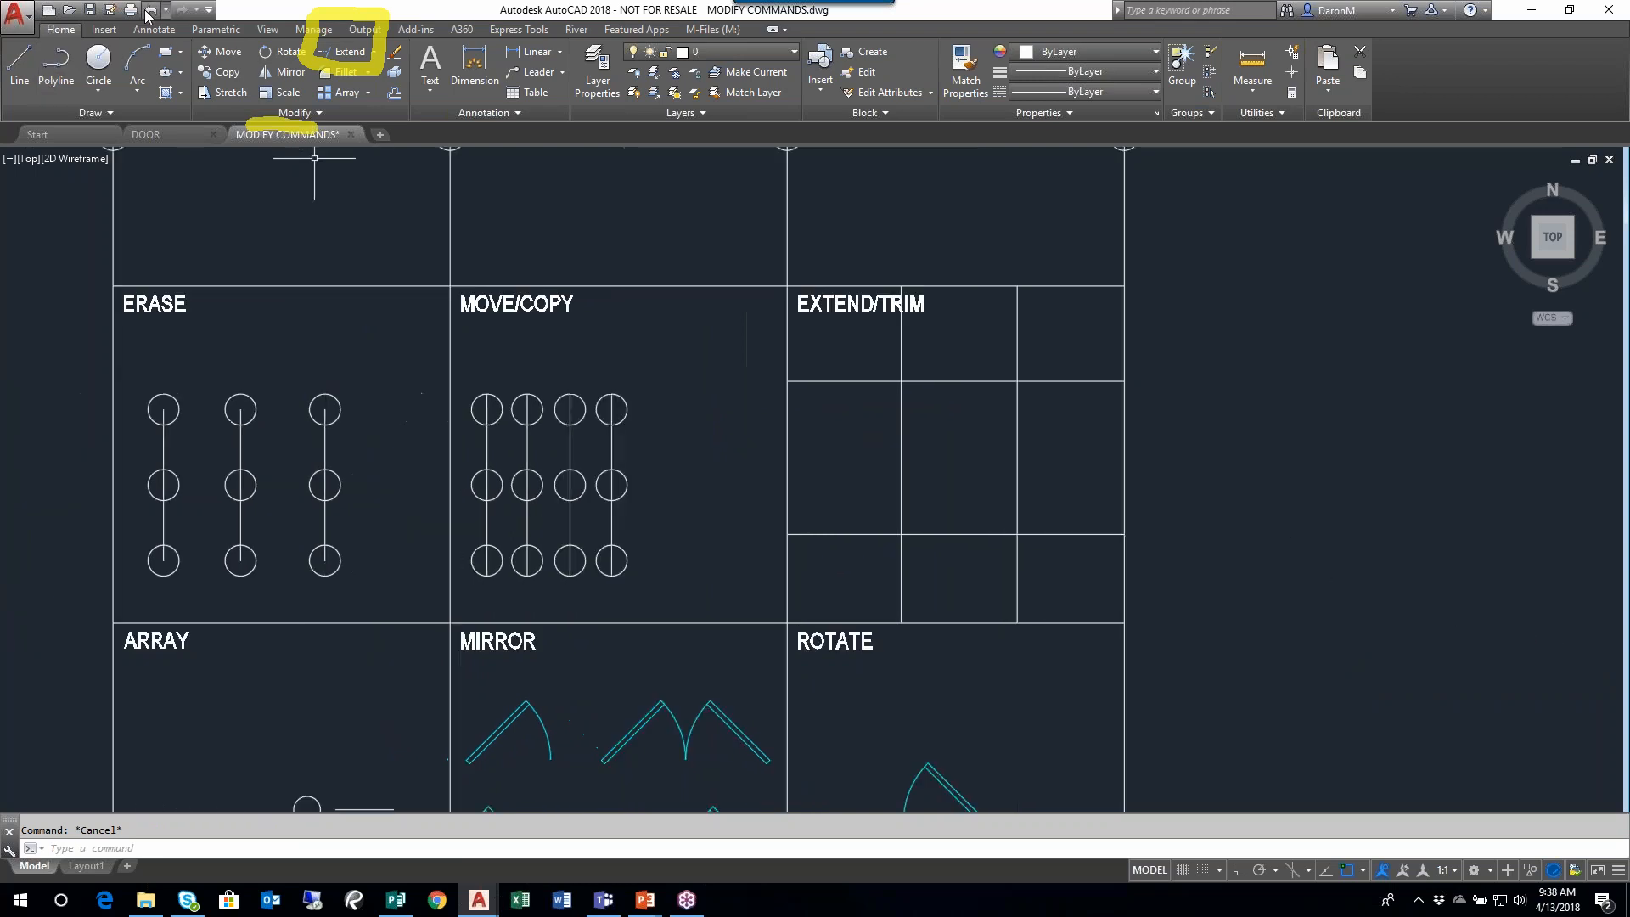
click(157, 11)
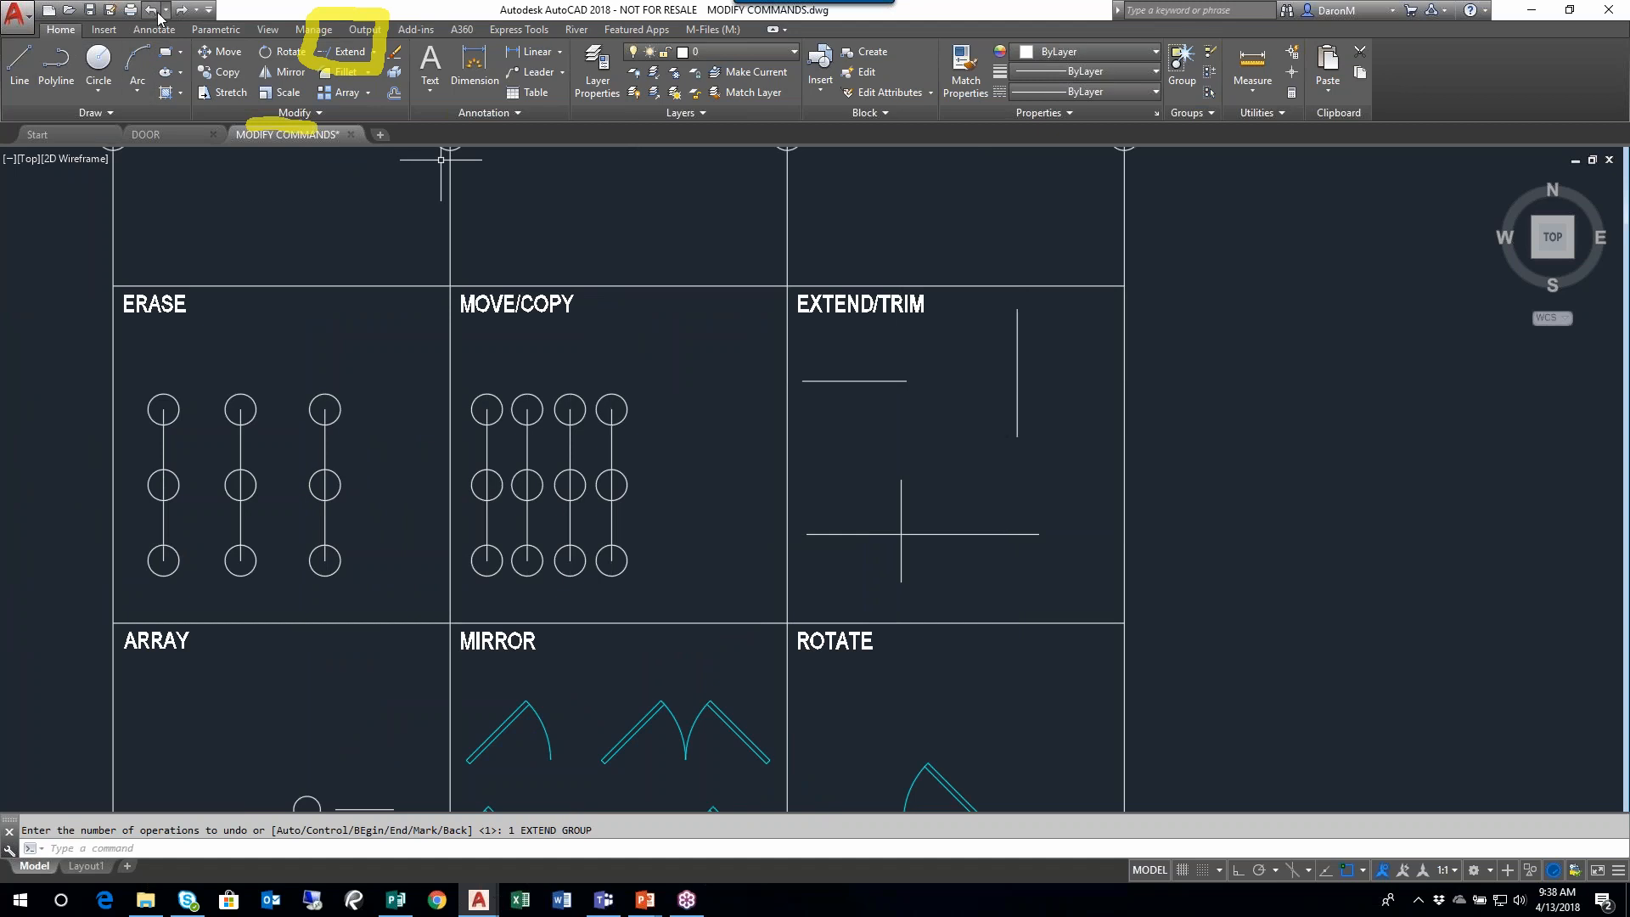
mouse_move(896, 518)
middle_down()
mouse_move(950, 531)
mouse_move(845, 533)
middle_up()
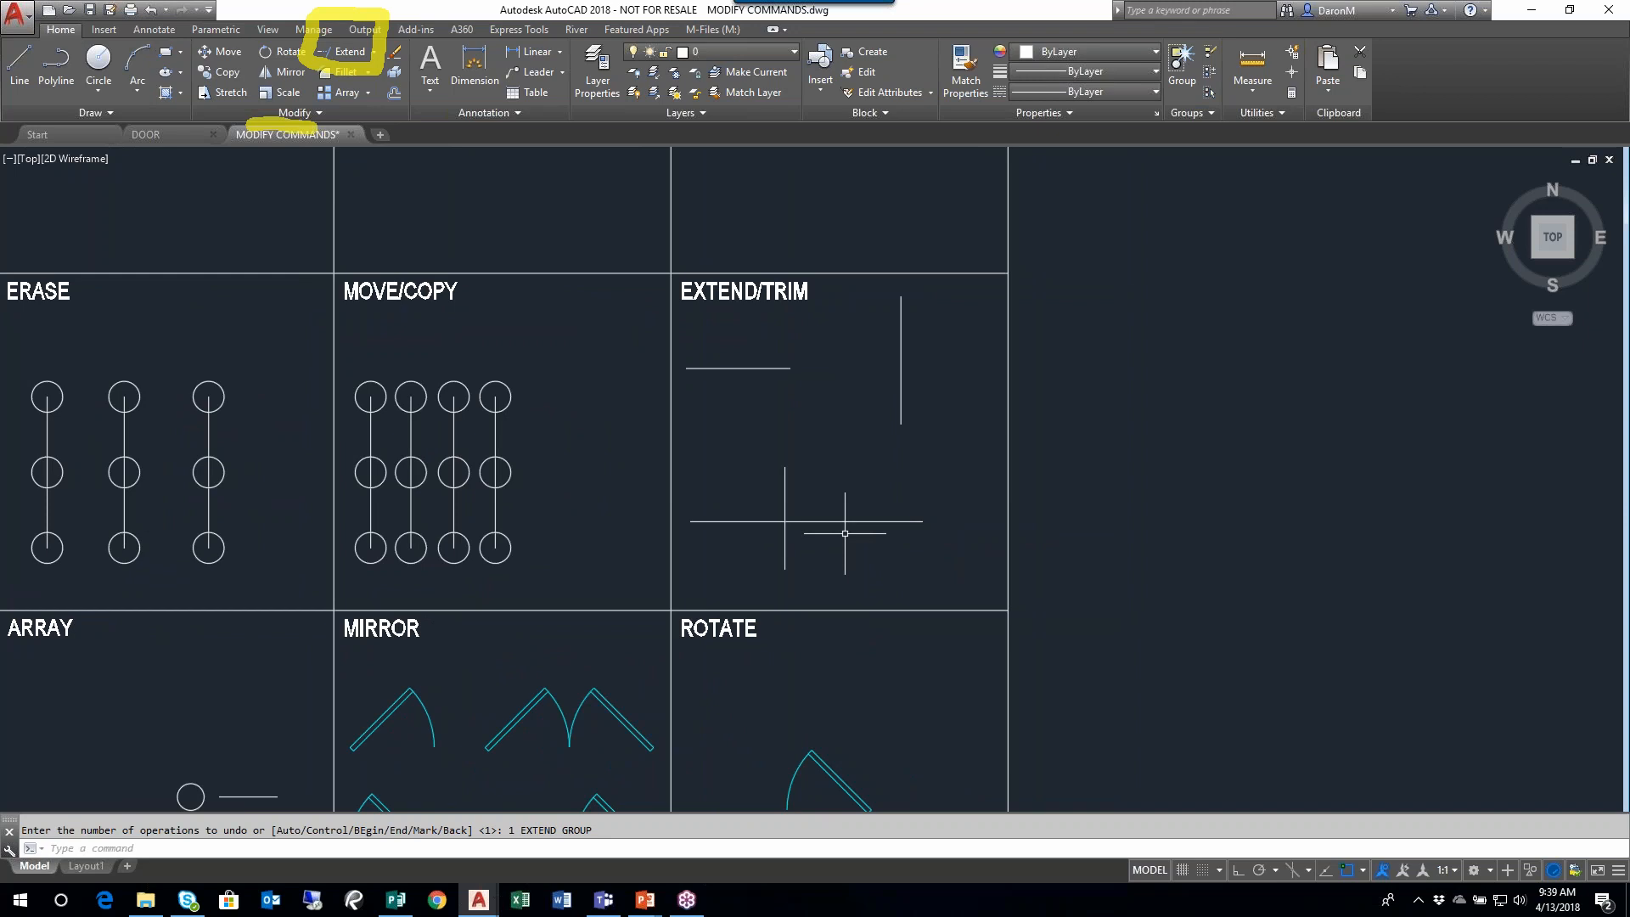
middle_drag(892, 411, 885, 421)
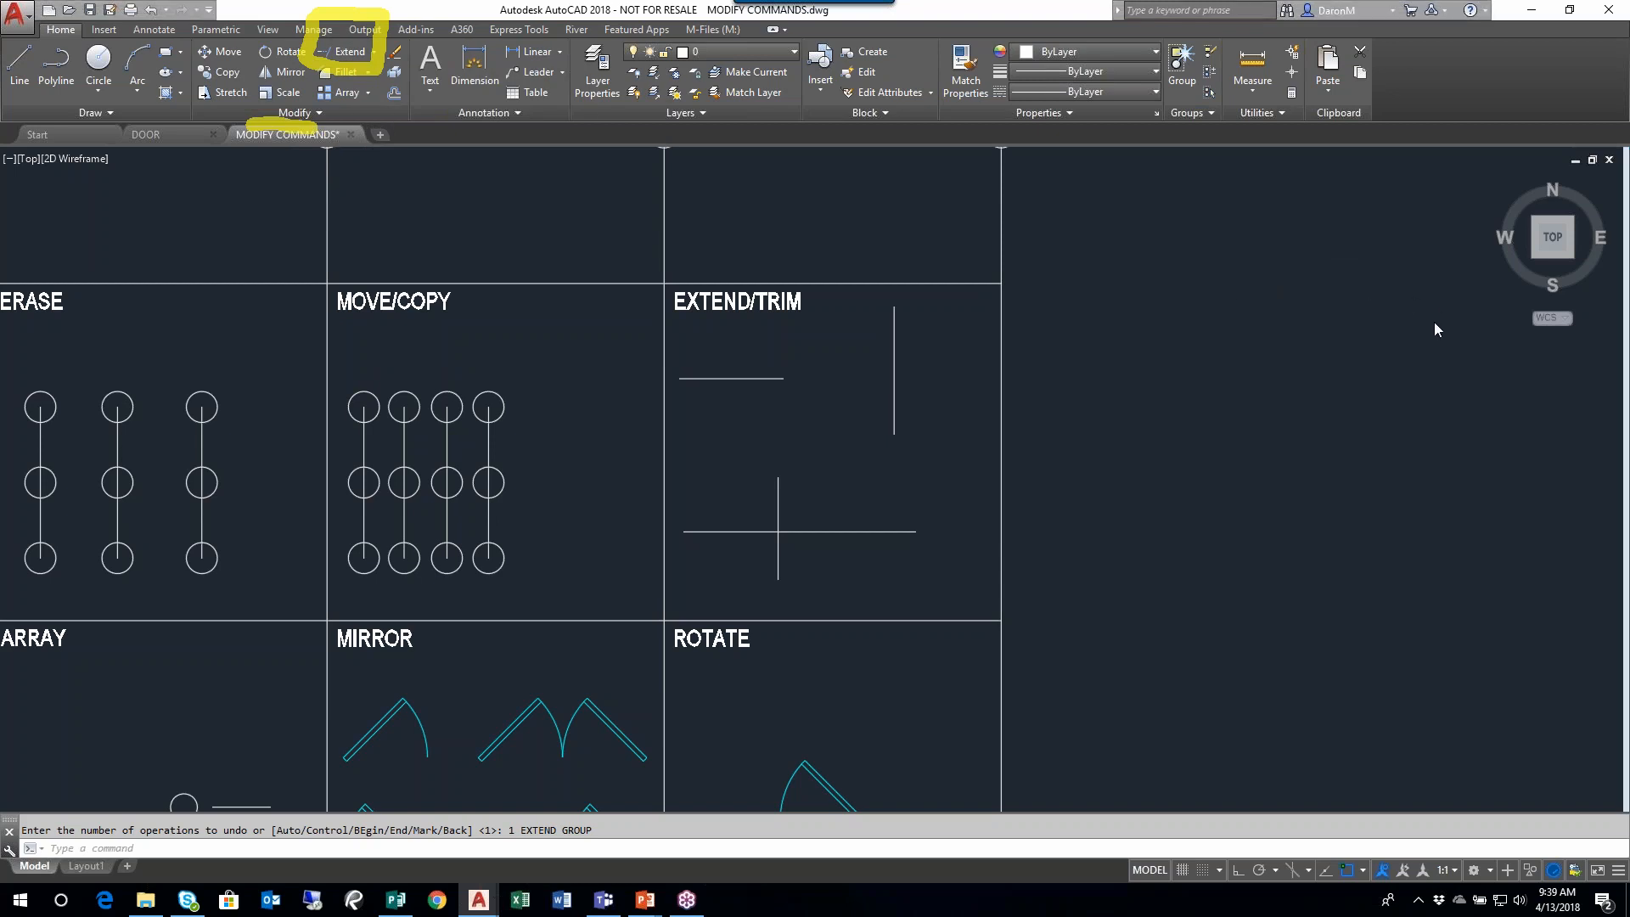
click(368, 54)
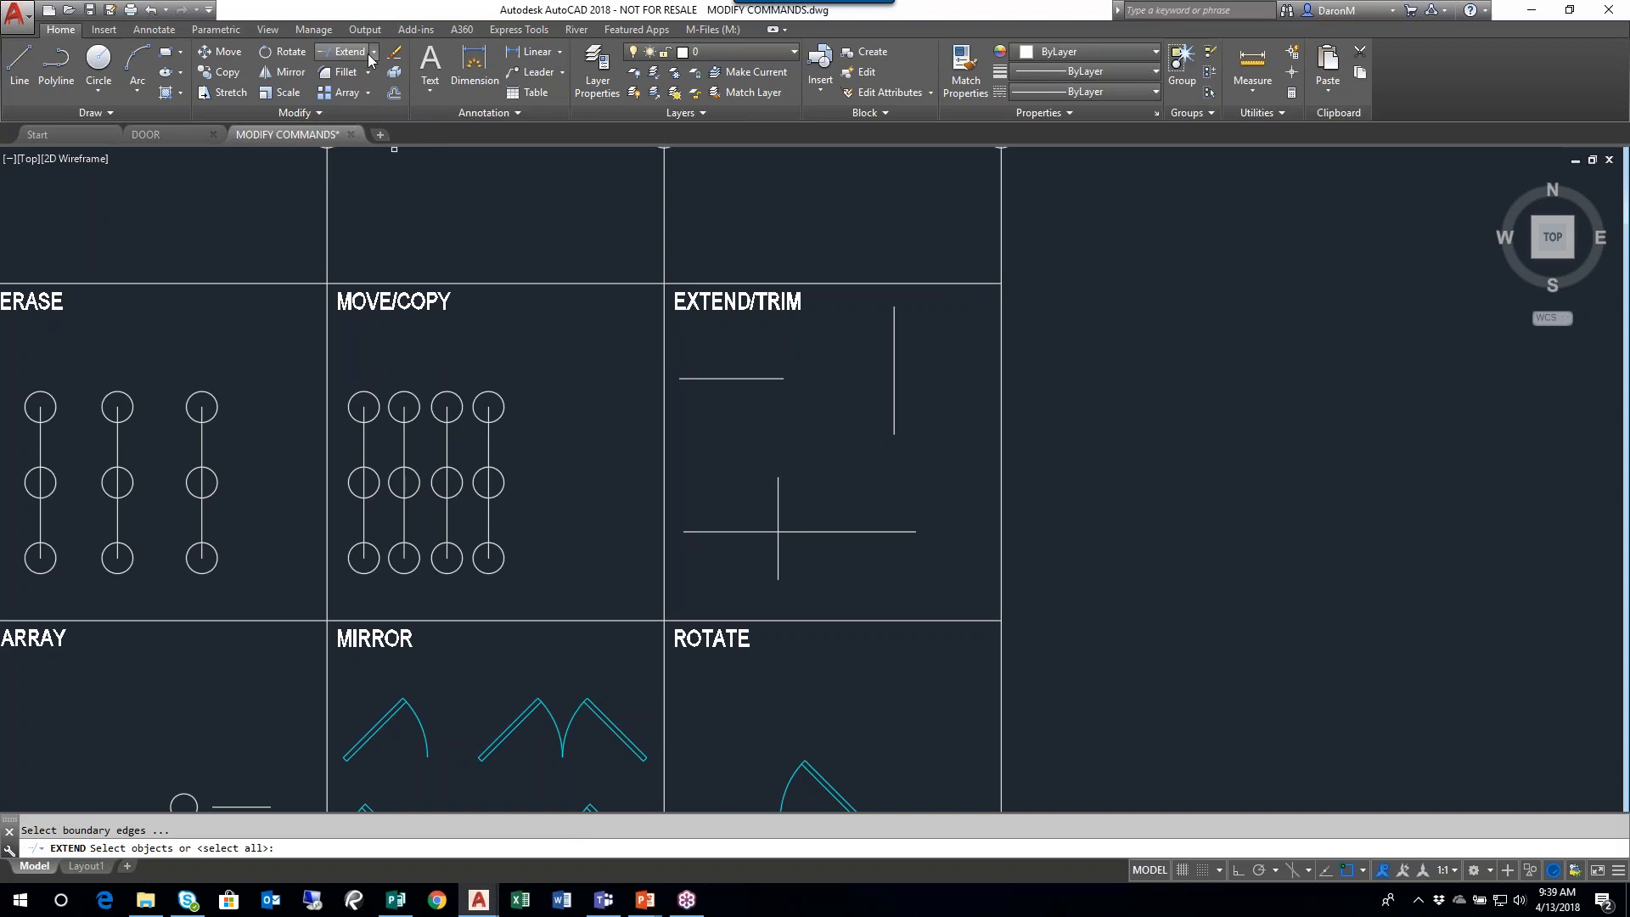
click(374, 54)
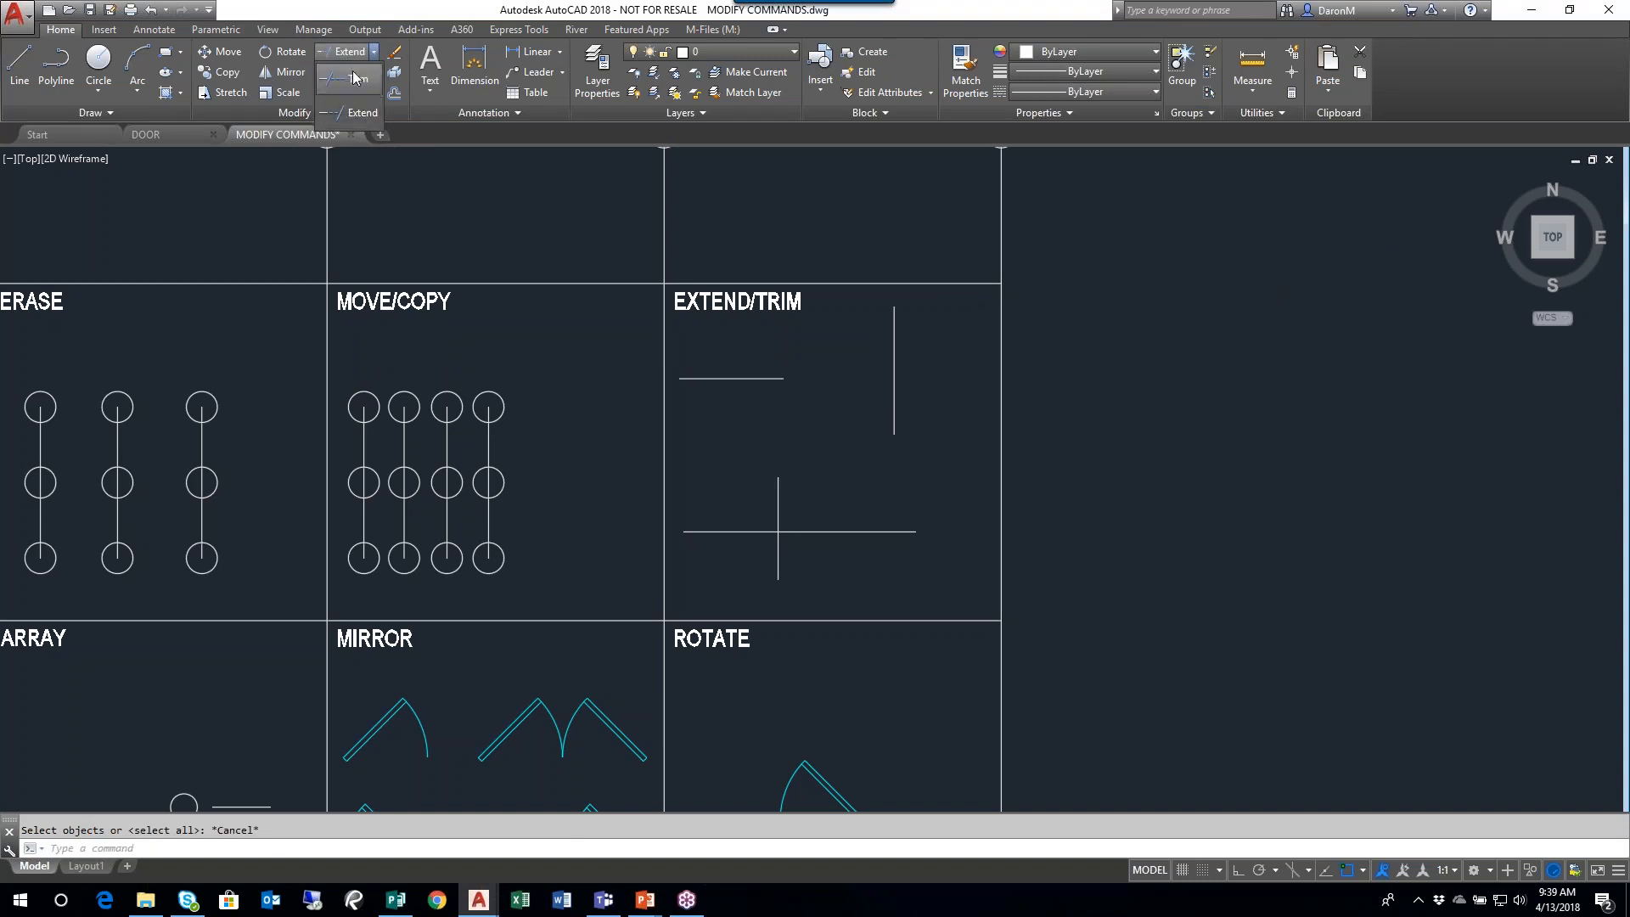
click(356, 76)
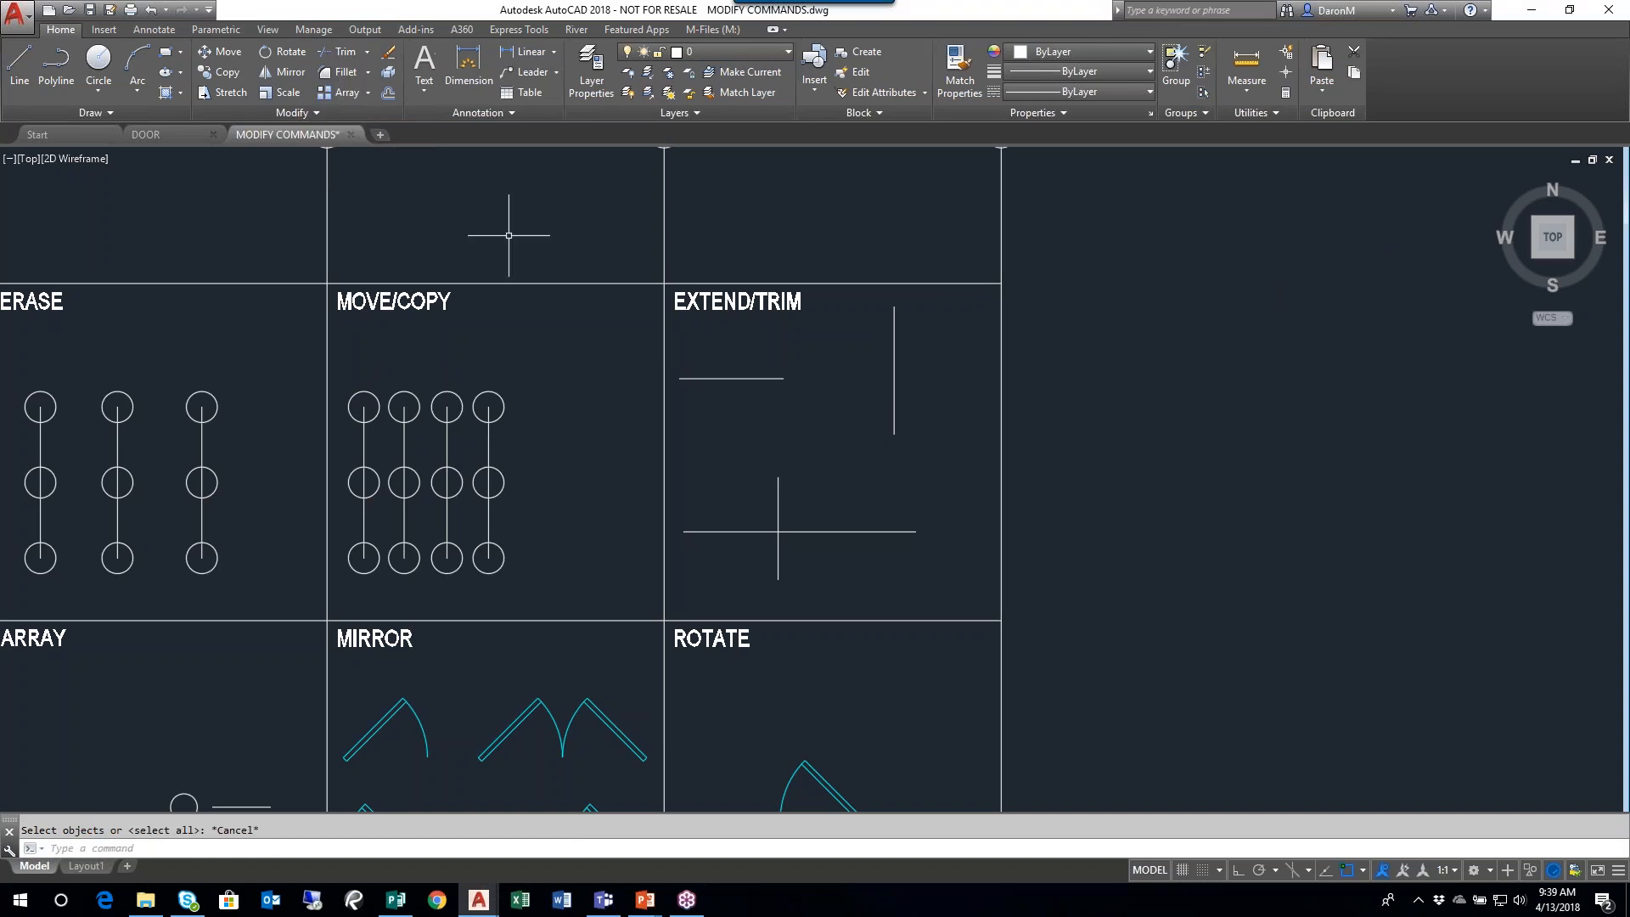
- With all objects as boundaries, extend the upper horizontal line to both cell edges, the right vertical to the top and lower horizontal, and that horizontal rightward
click(367, 53)
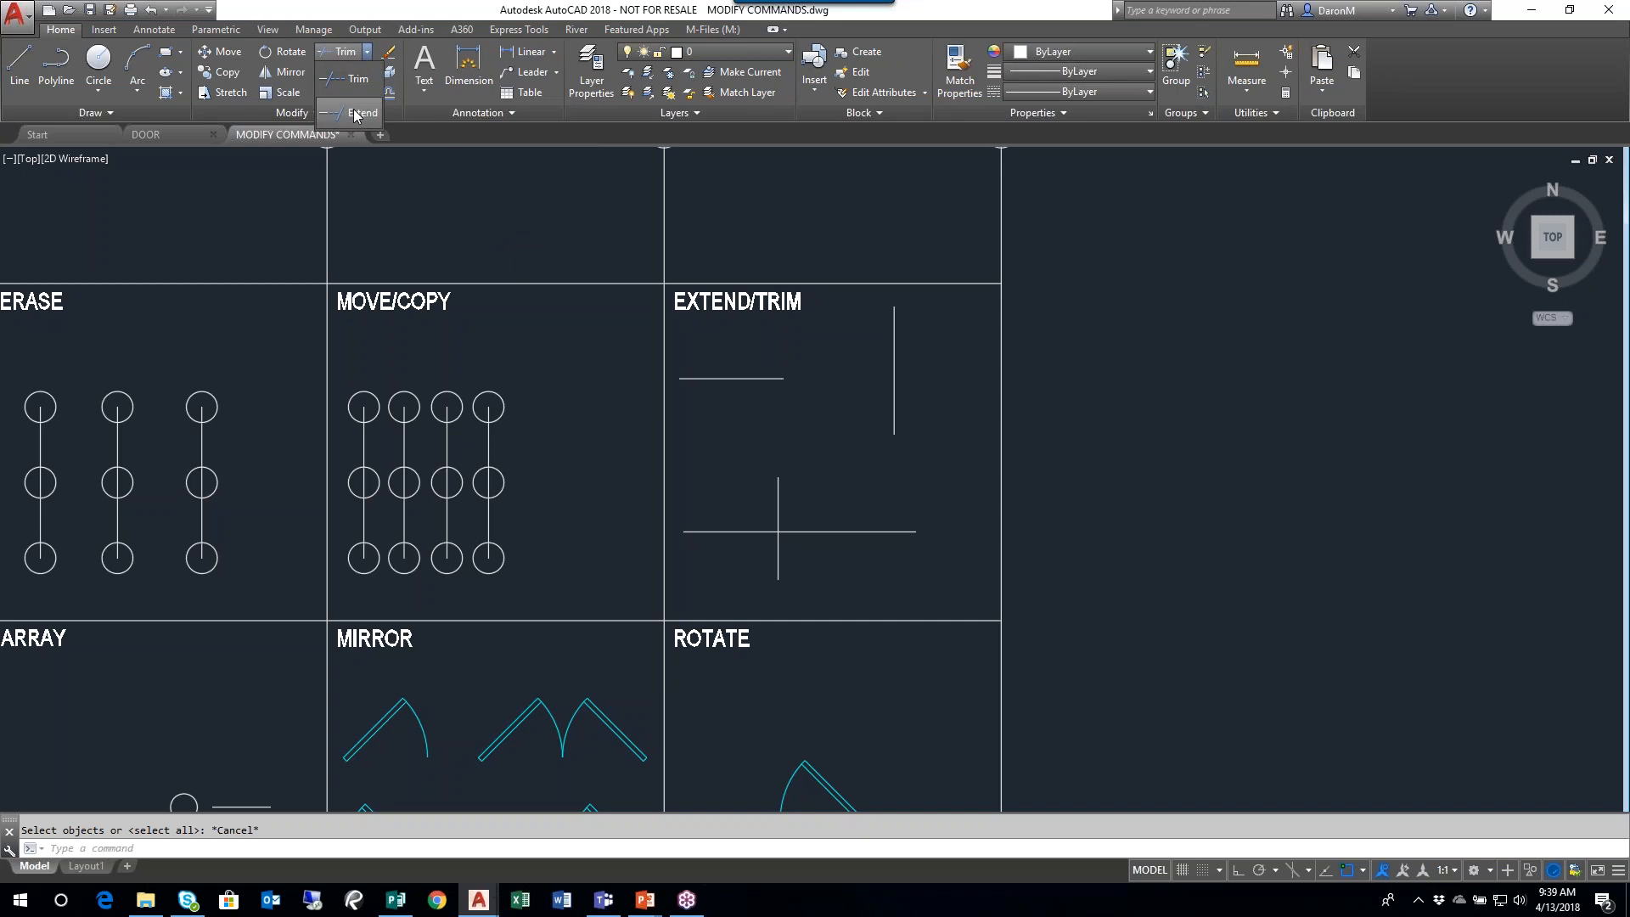
click(355, 113)
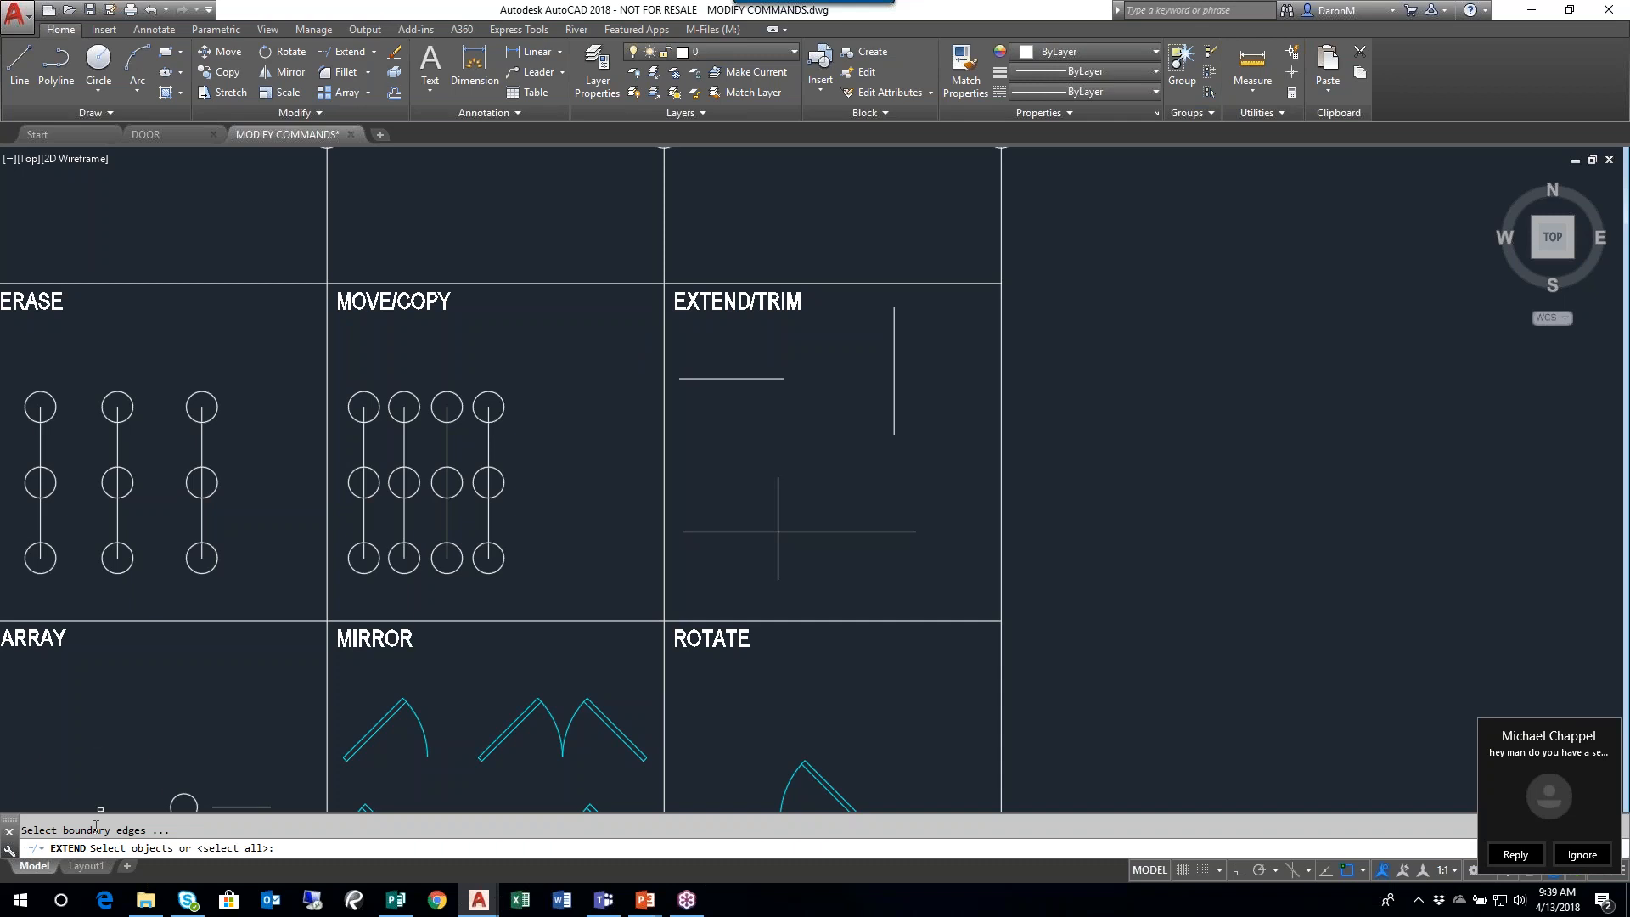
click(1581, 855)
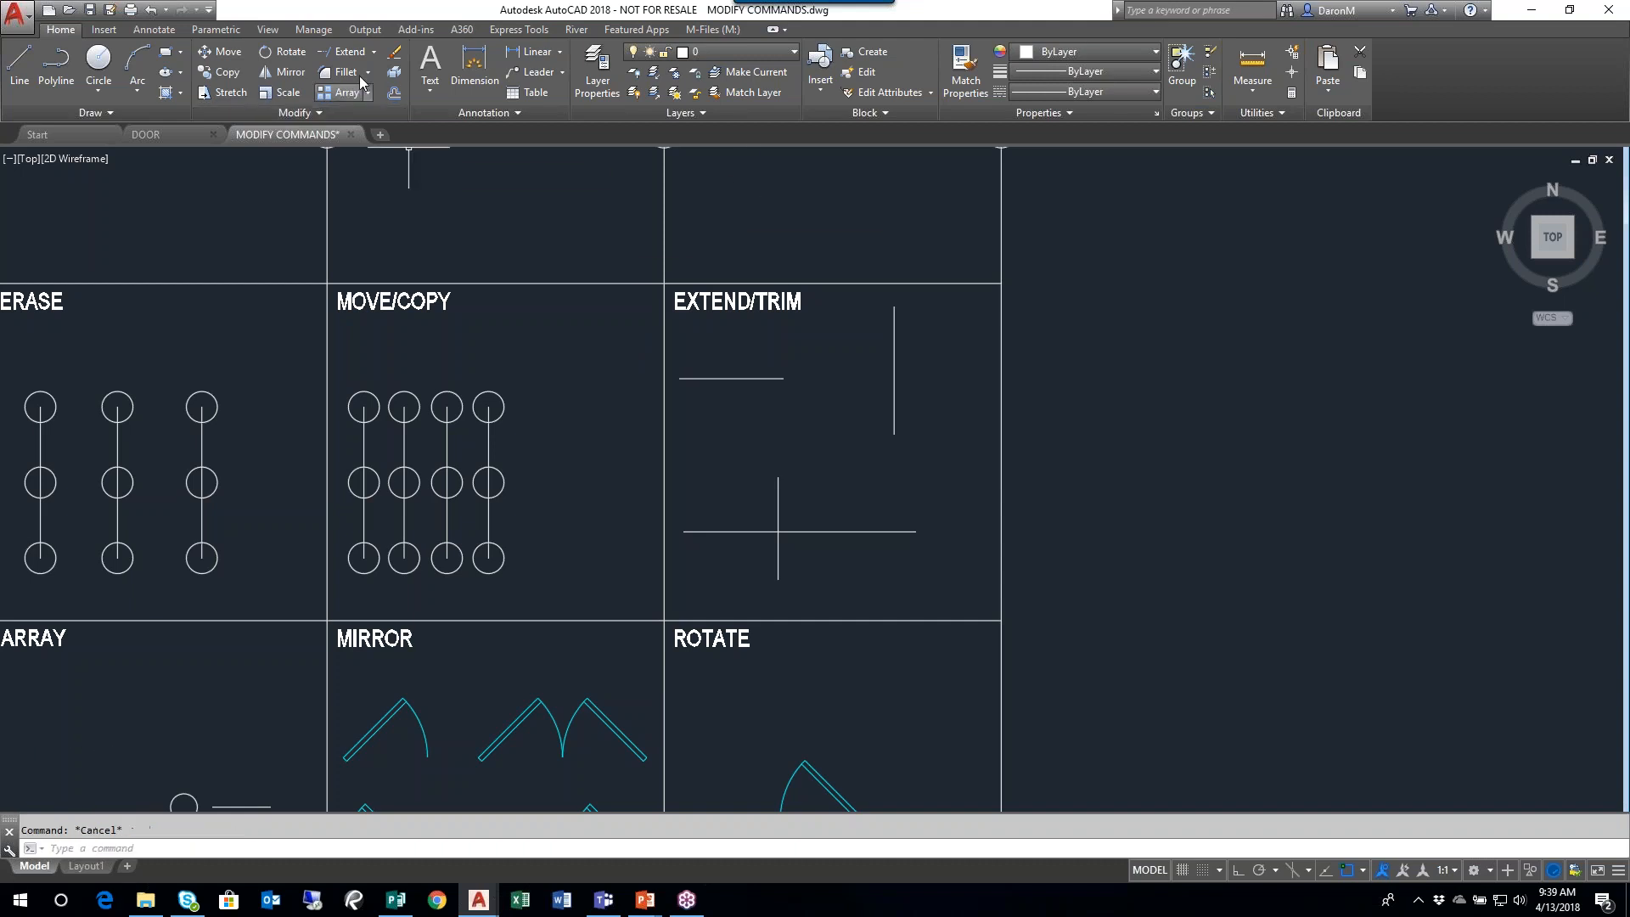
key(Return)
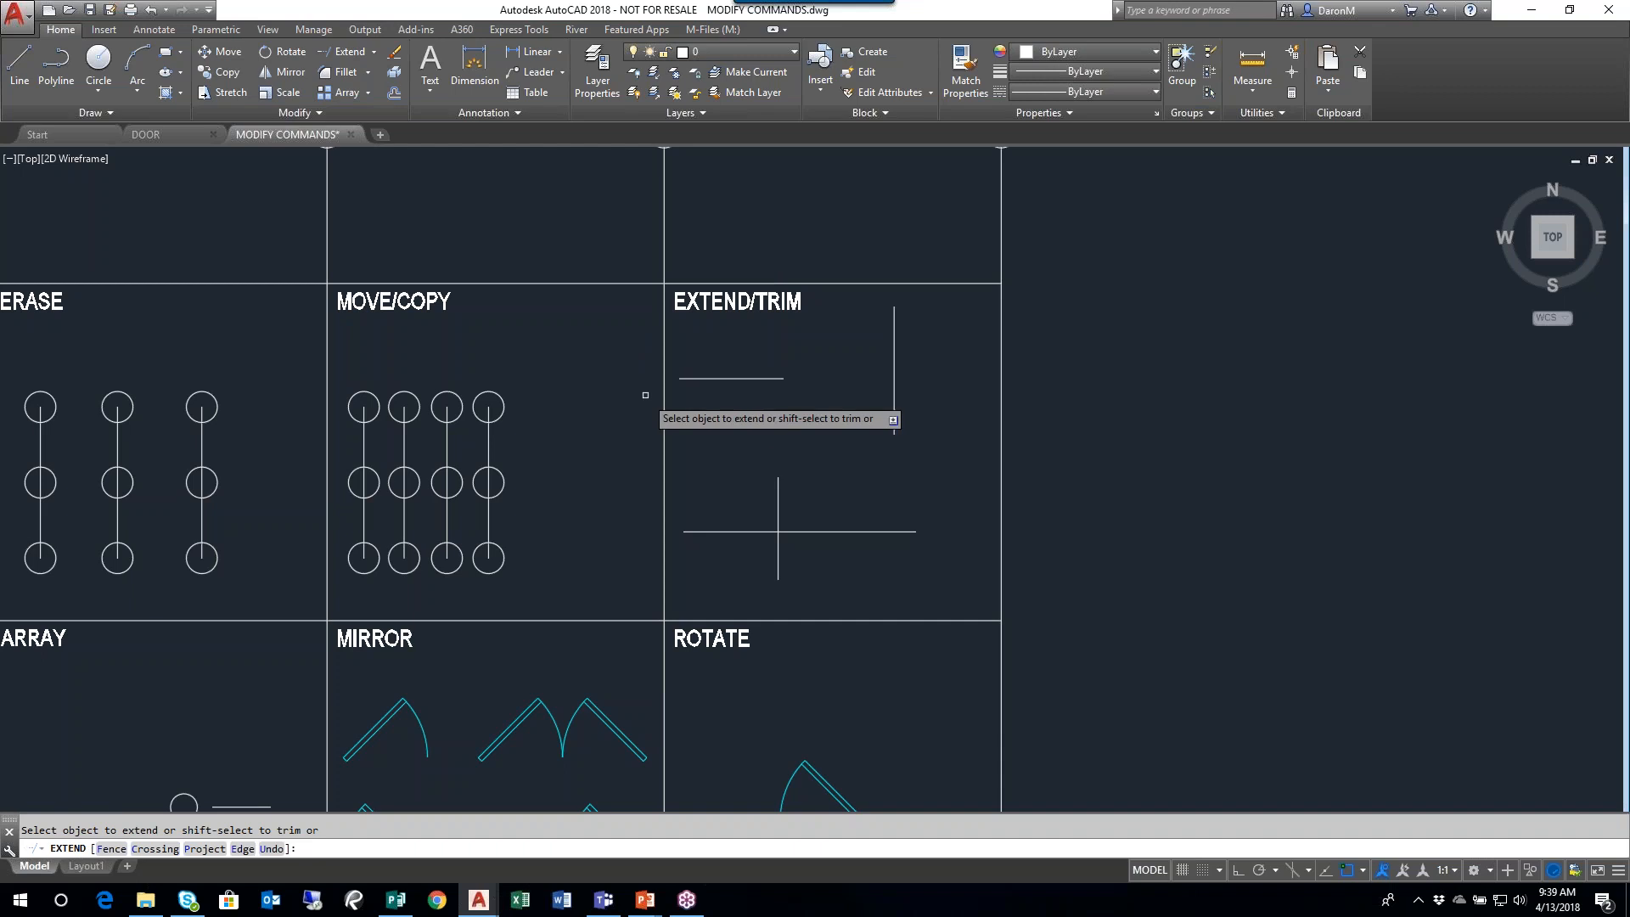
click(894, 326)
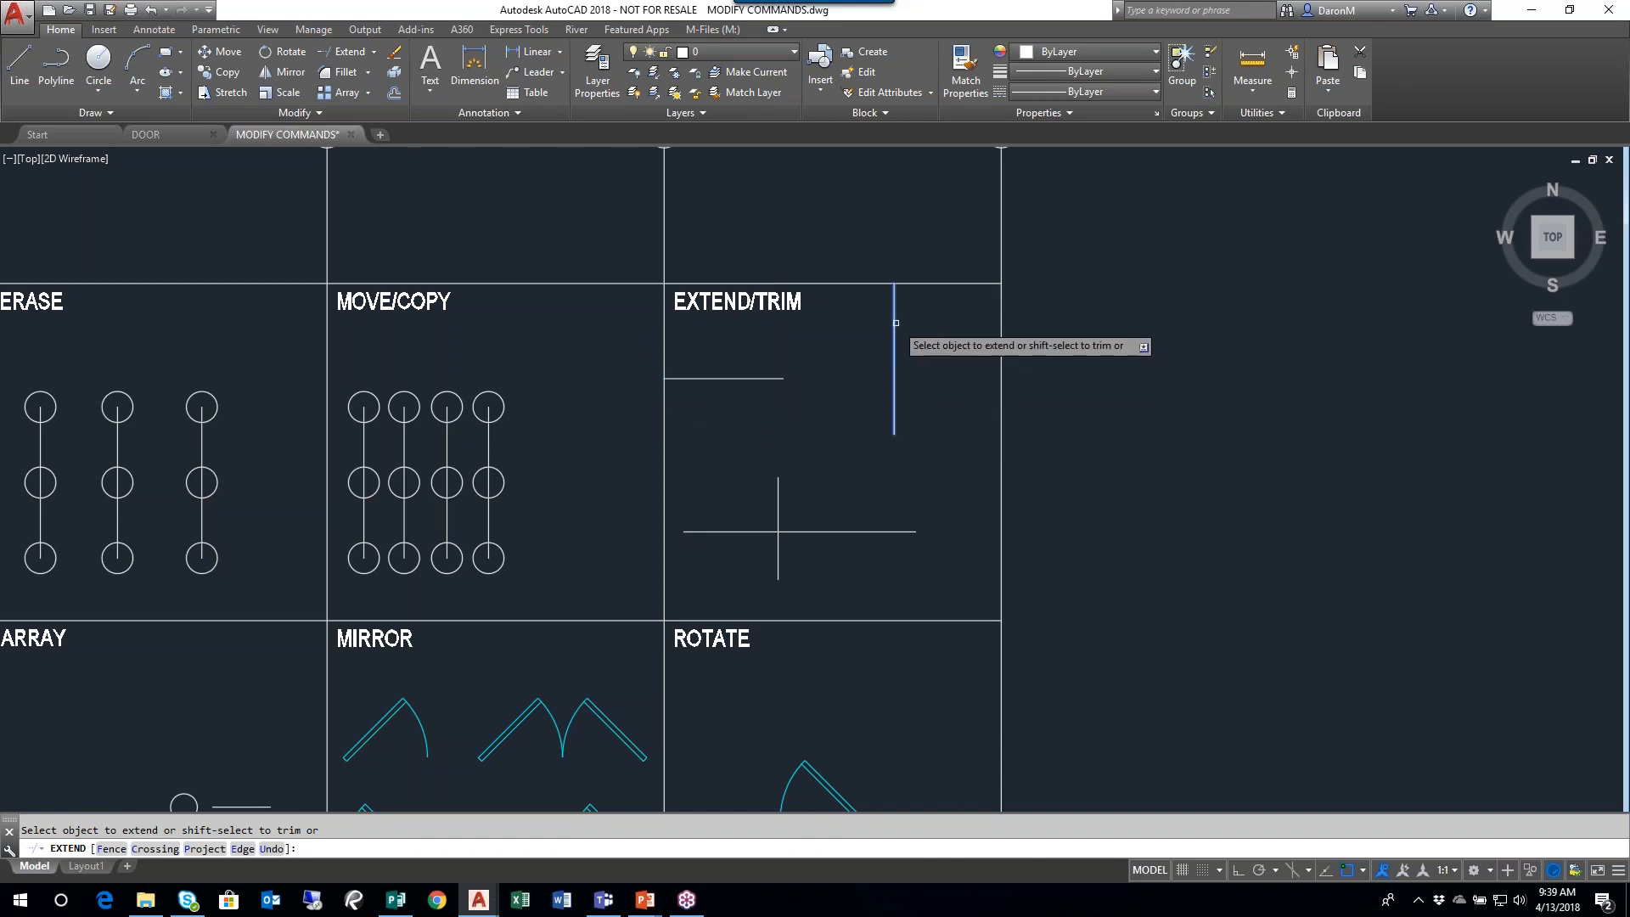
click(891, 428)
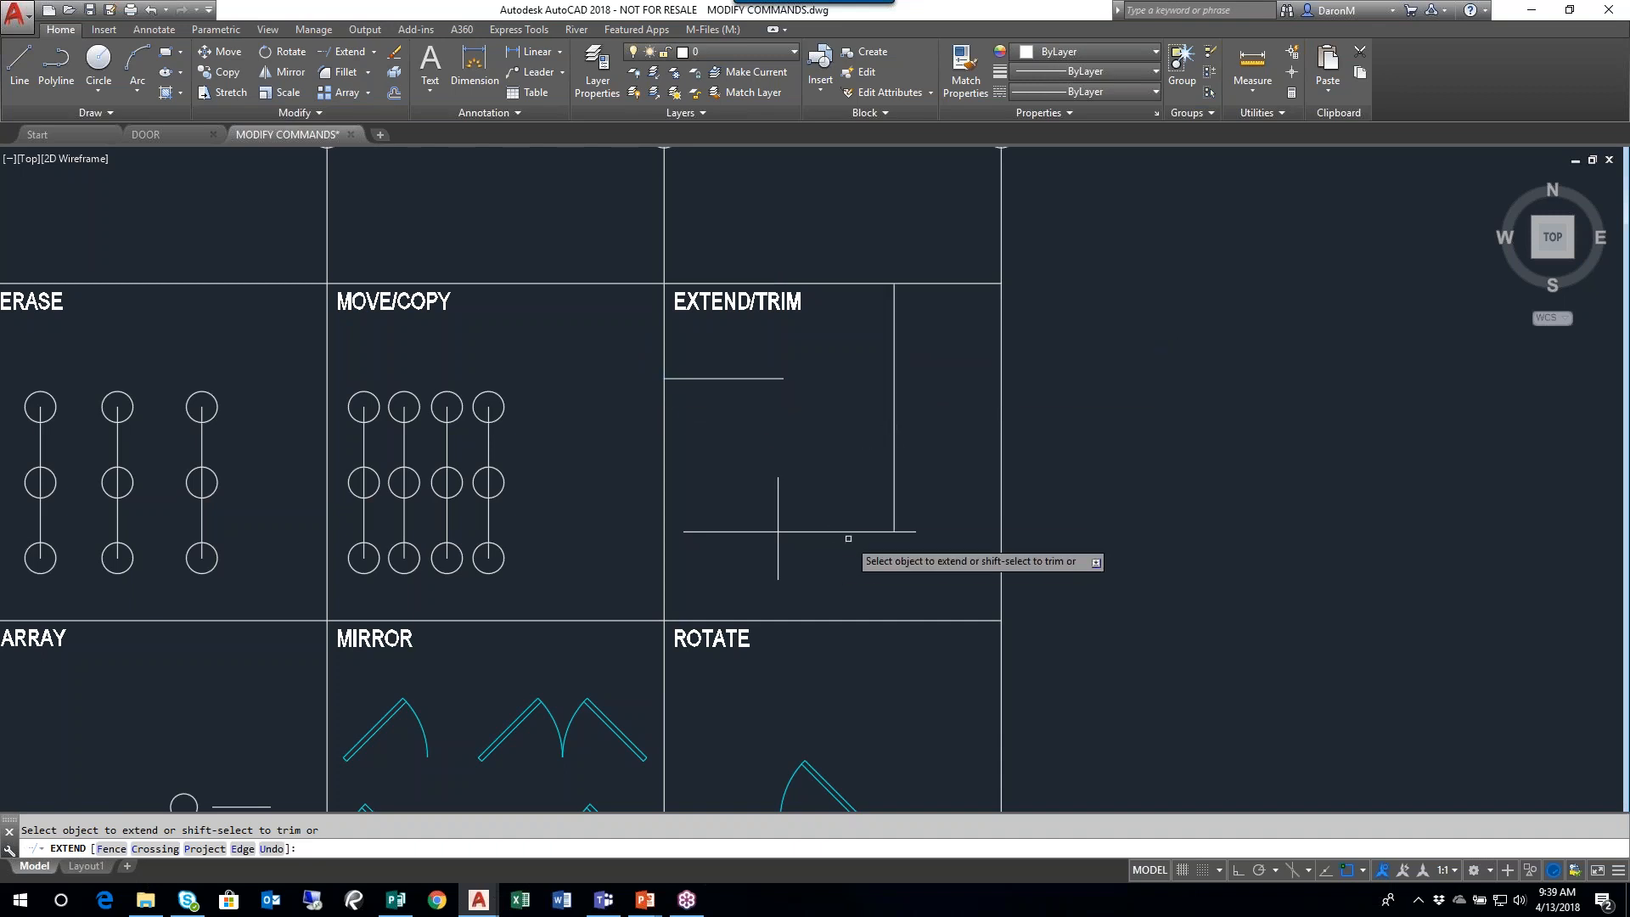
click(852, 533)
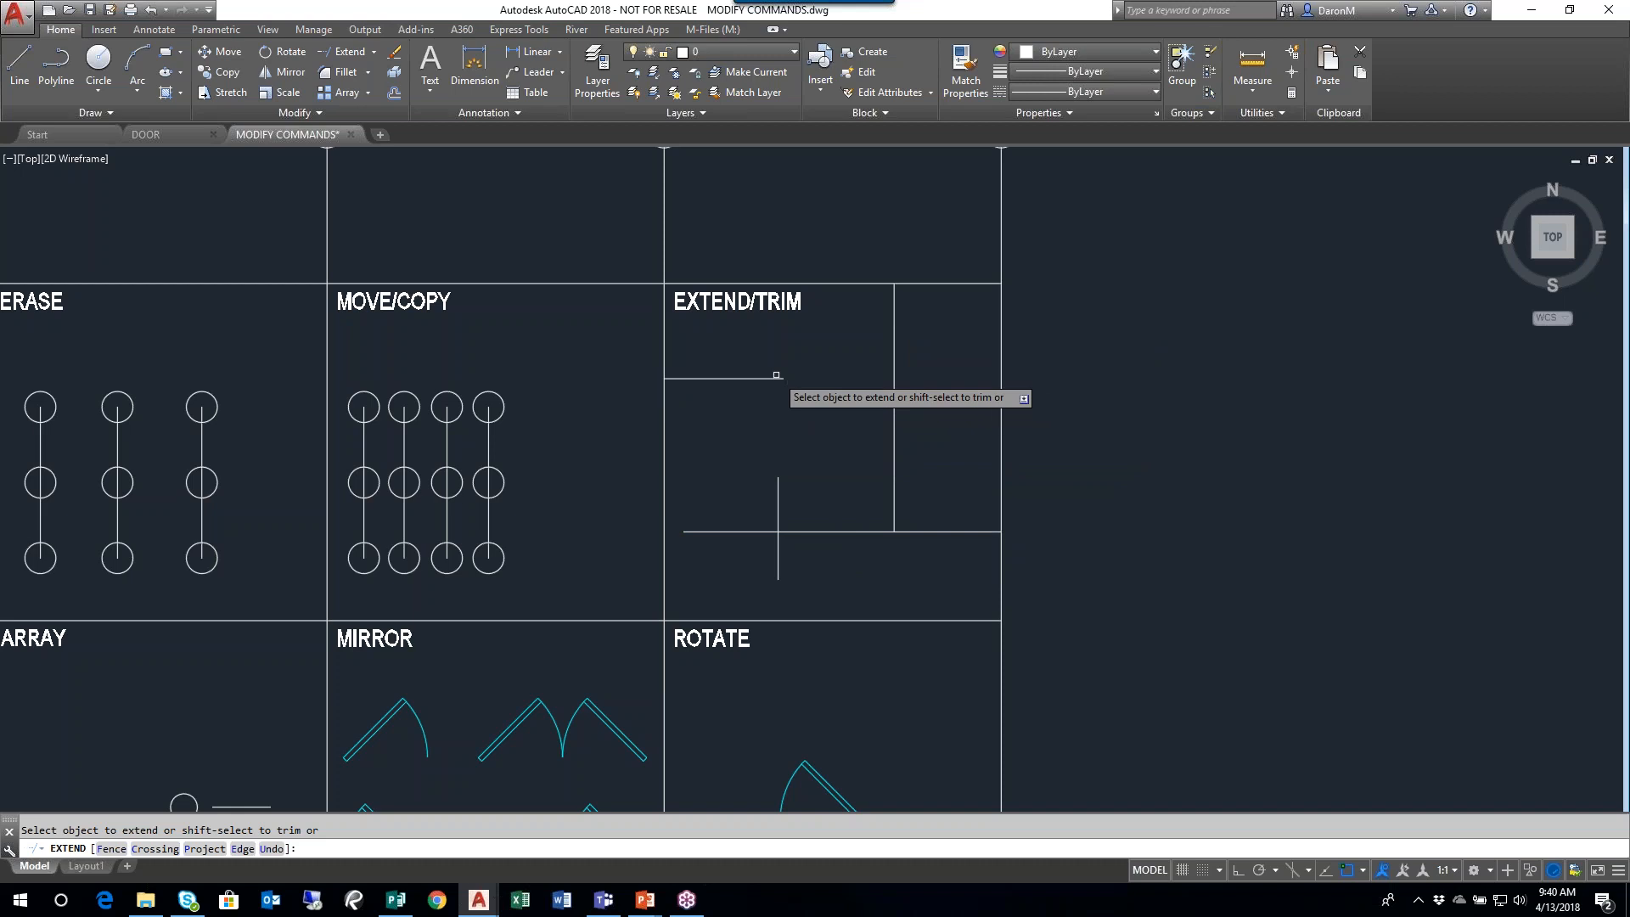
click(874, 377)
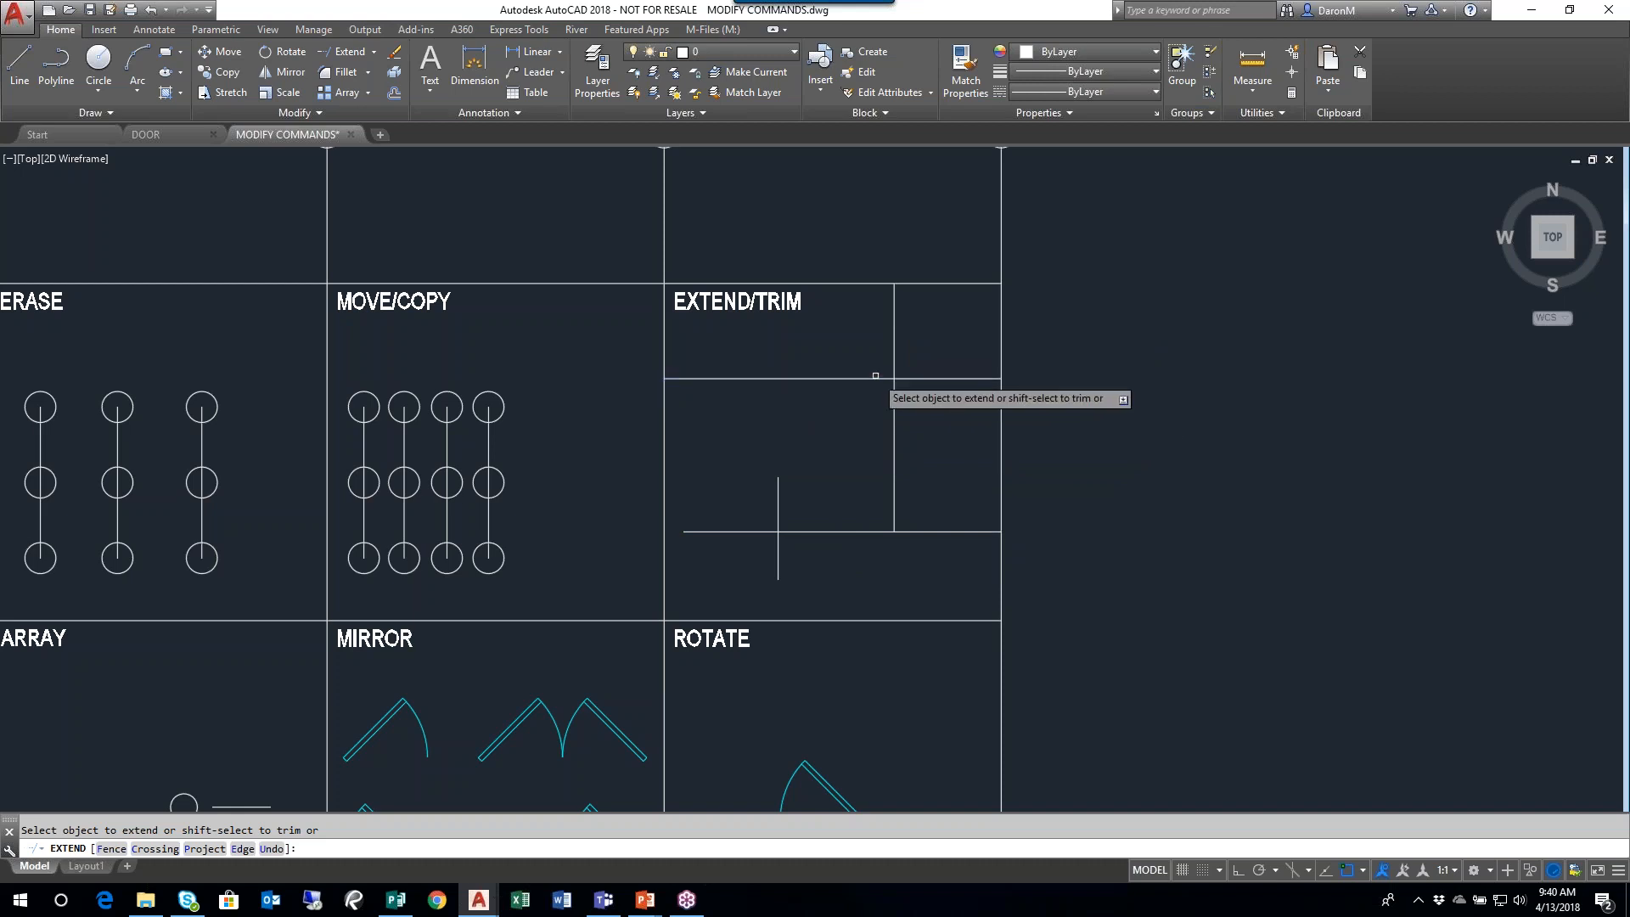
- Extend the left vertical line to the upper and lower edges, the lower horizontal line leftward and the right vertical line downward, and end Extend
click(778, 493)
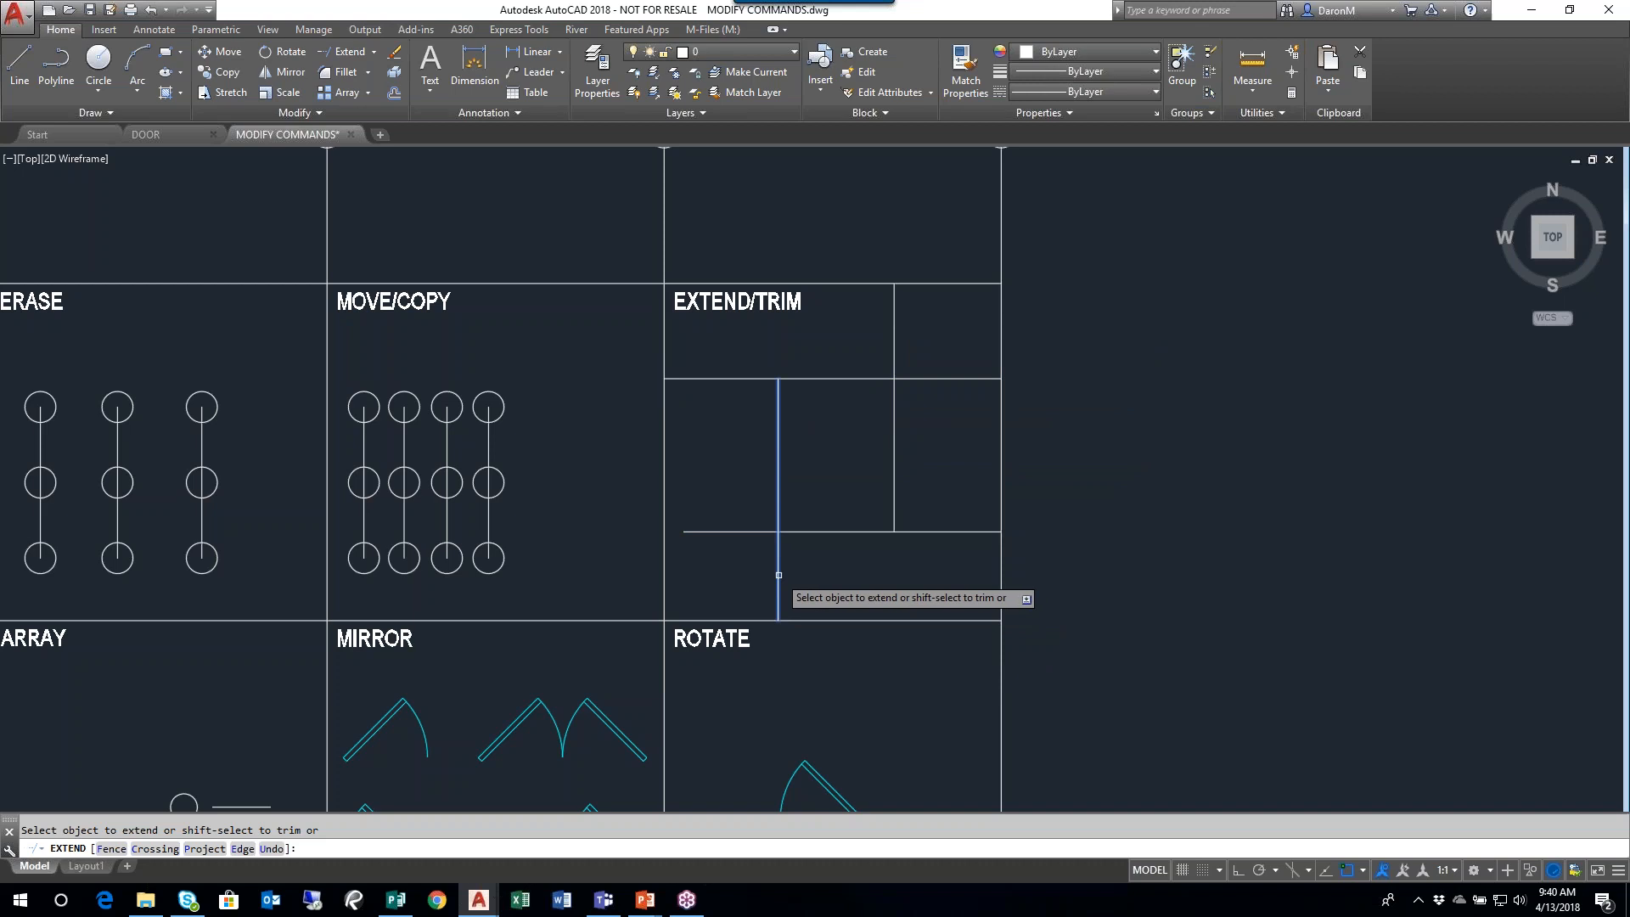
click(778, 599)
click(735, 531)
click(894, 507)
click(777, 399)
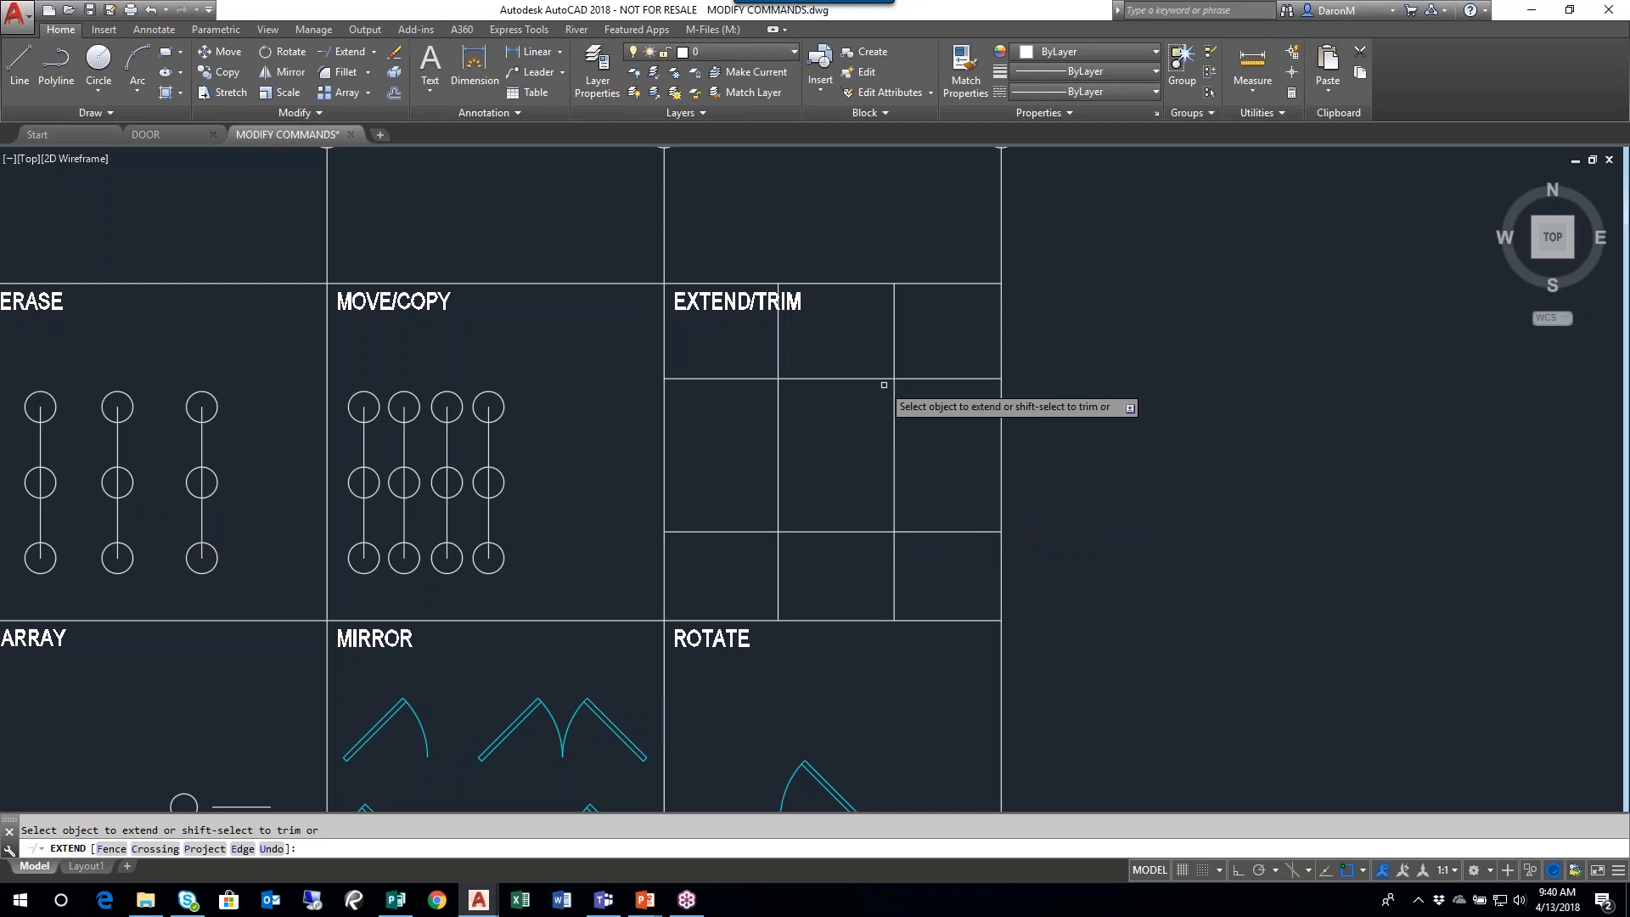
key(Escape)
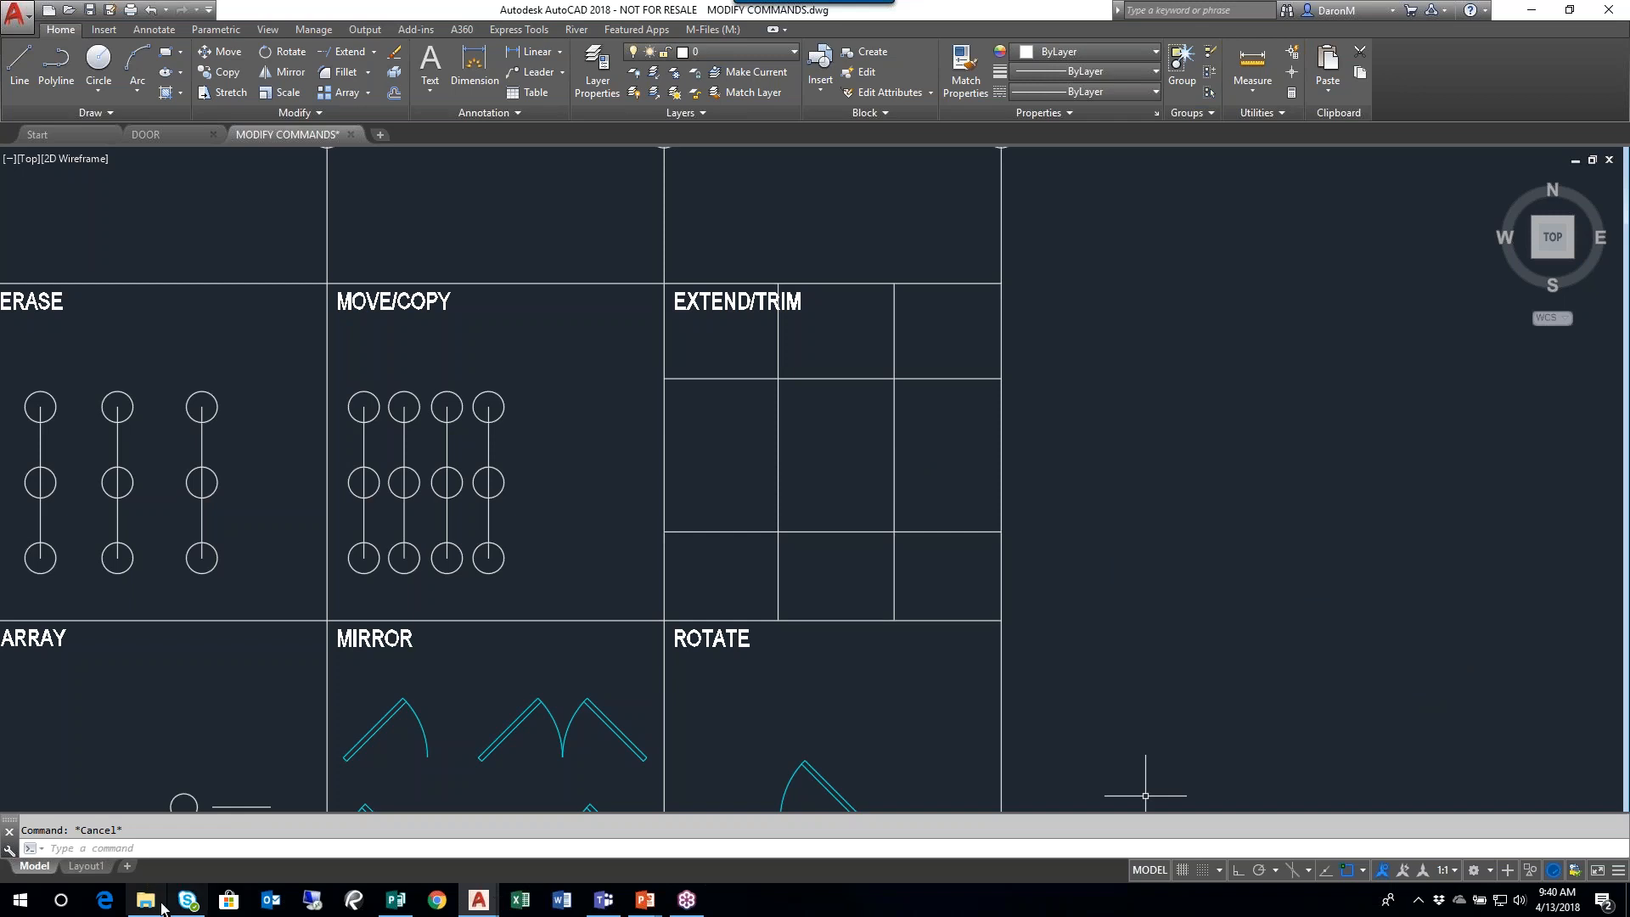
- Switch to Skype for Business, set the availability status to Do Not Disturb, and minimize its window
click(188, 901)
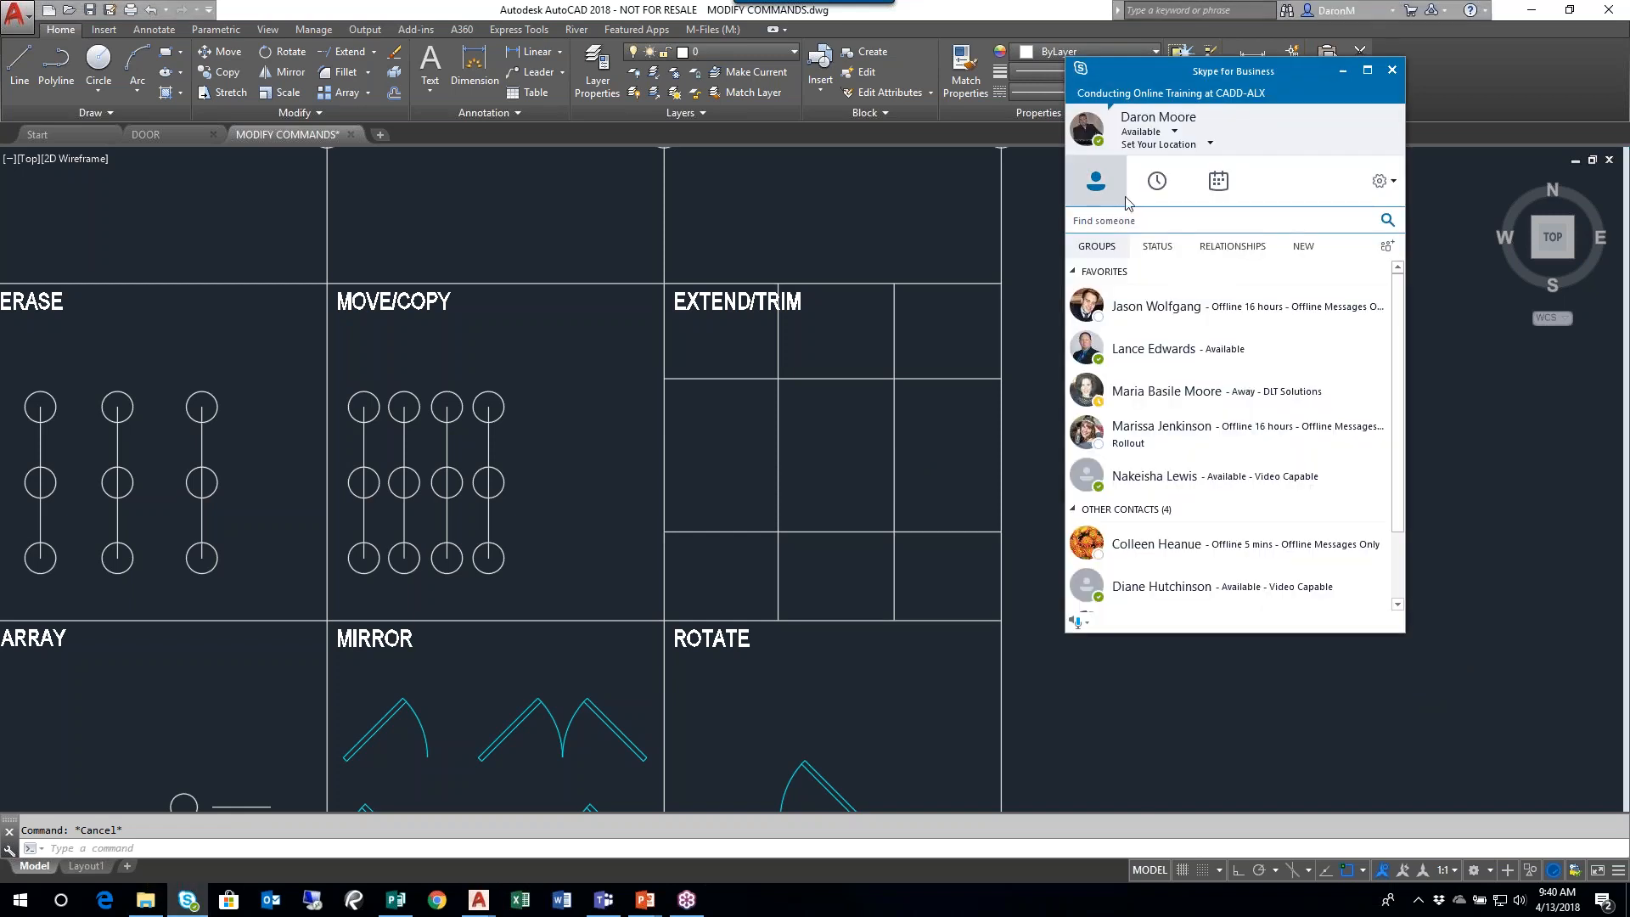
click(1175, 132)
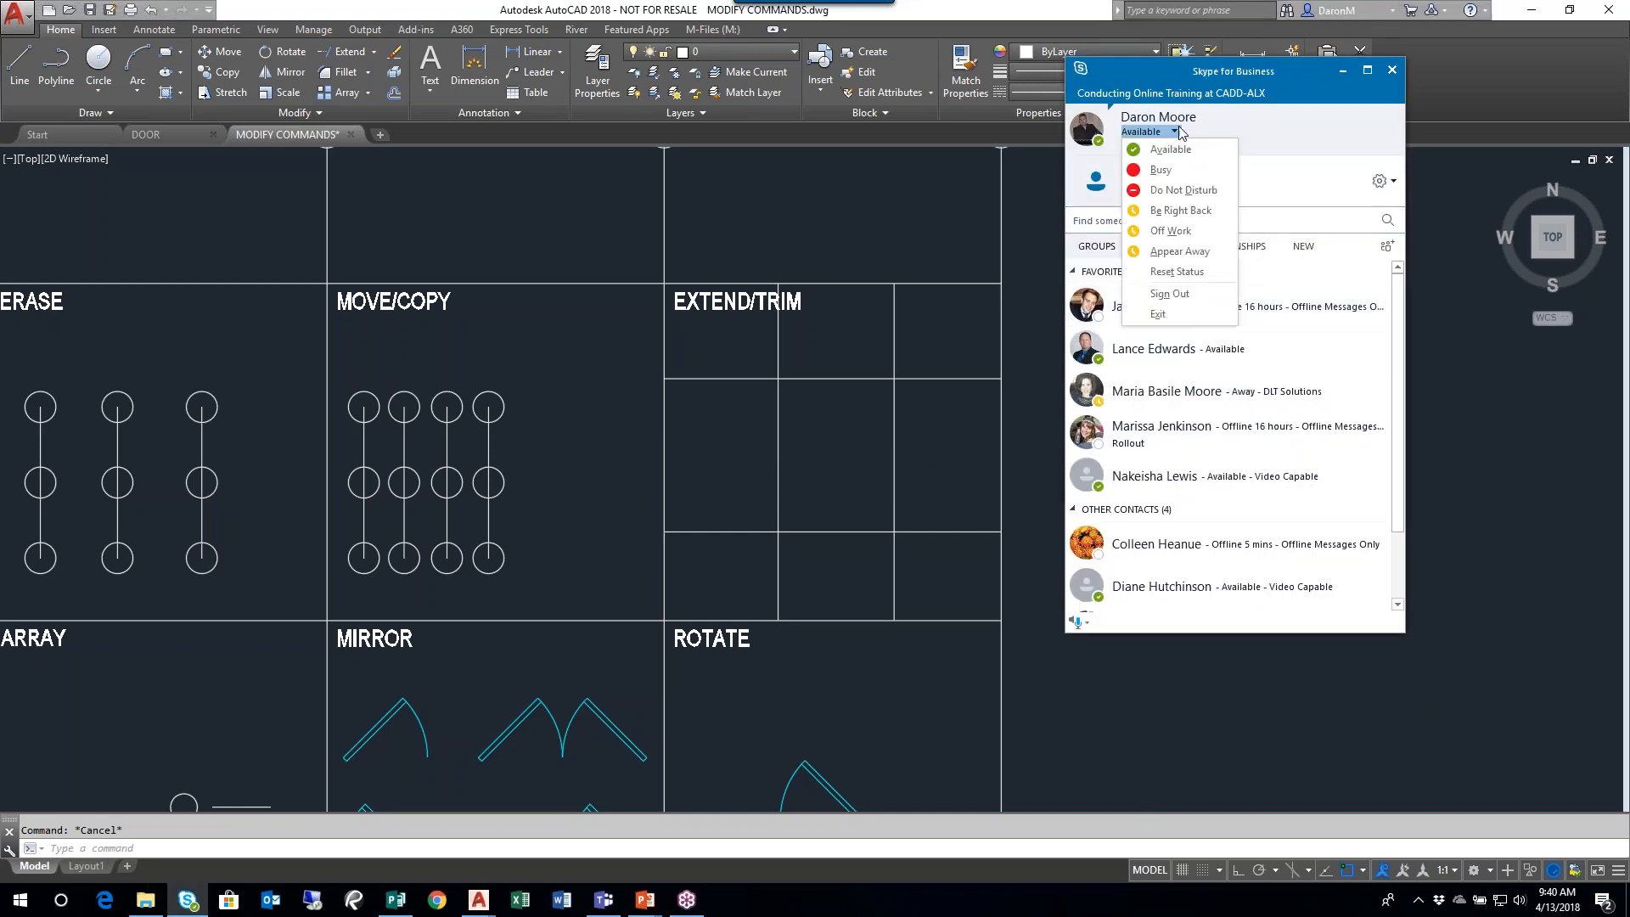
click(1180, 187)
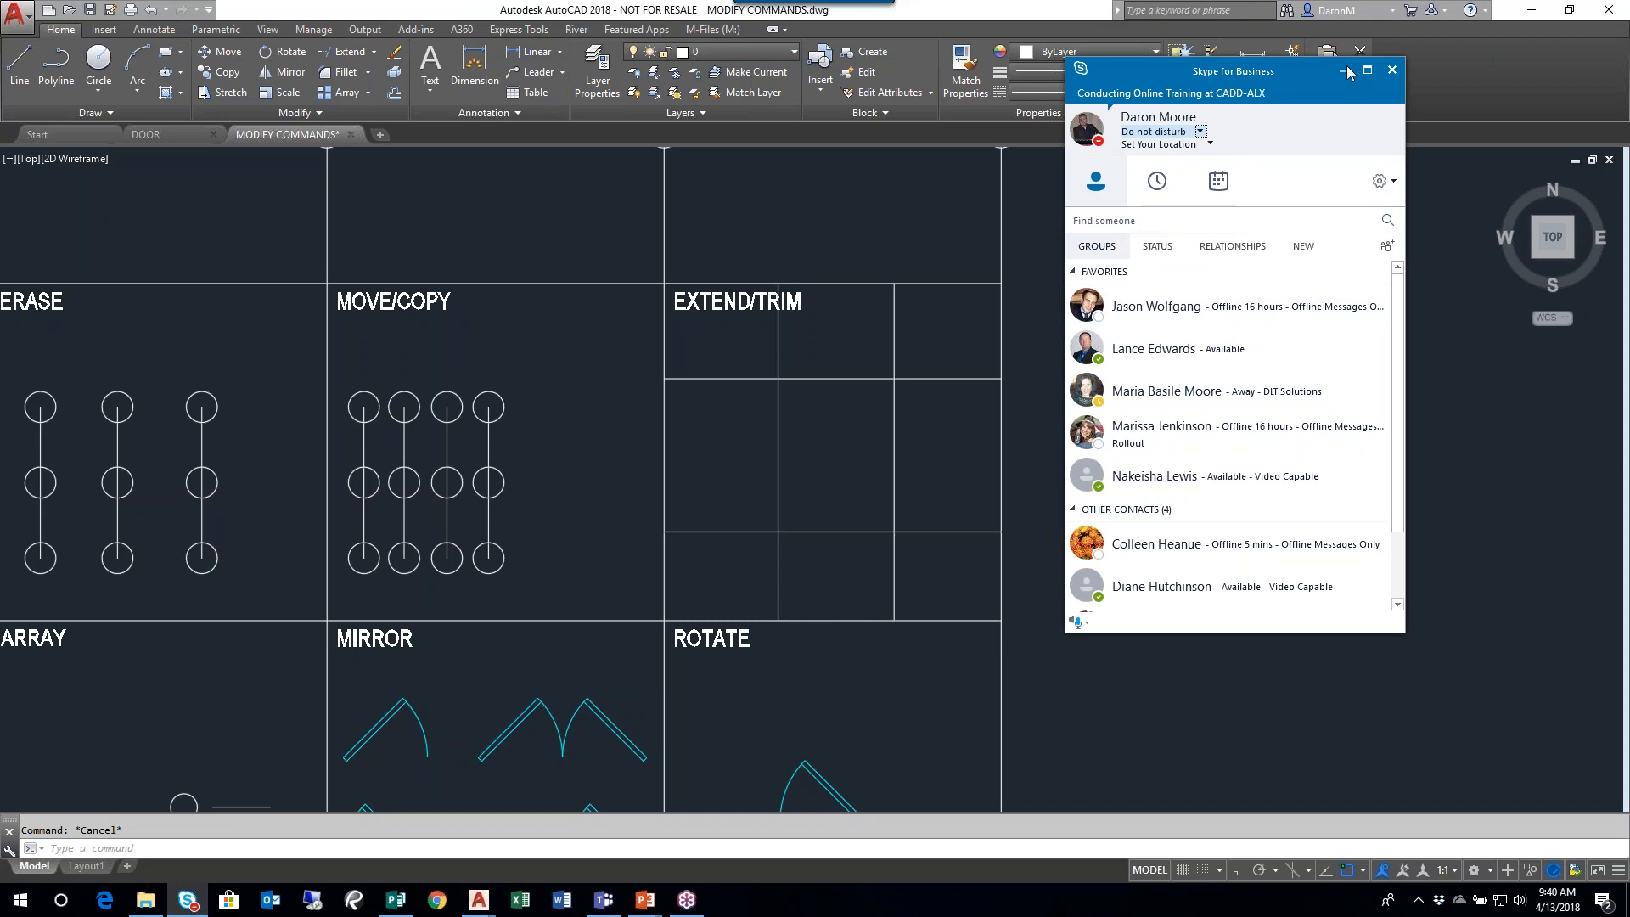
click(1343, 70)
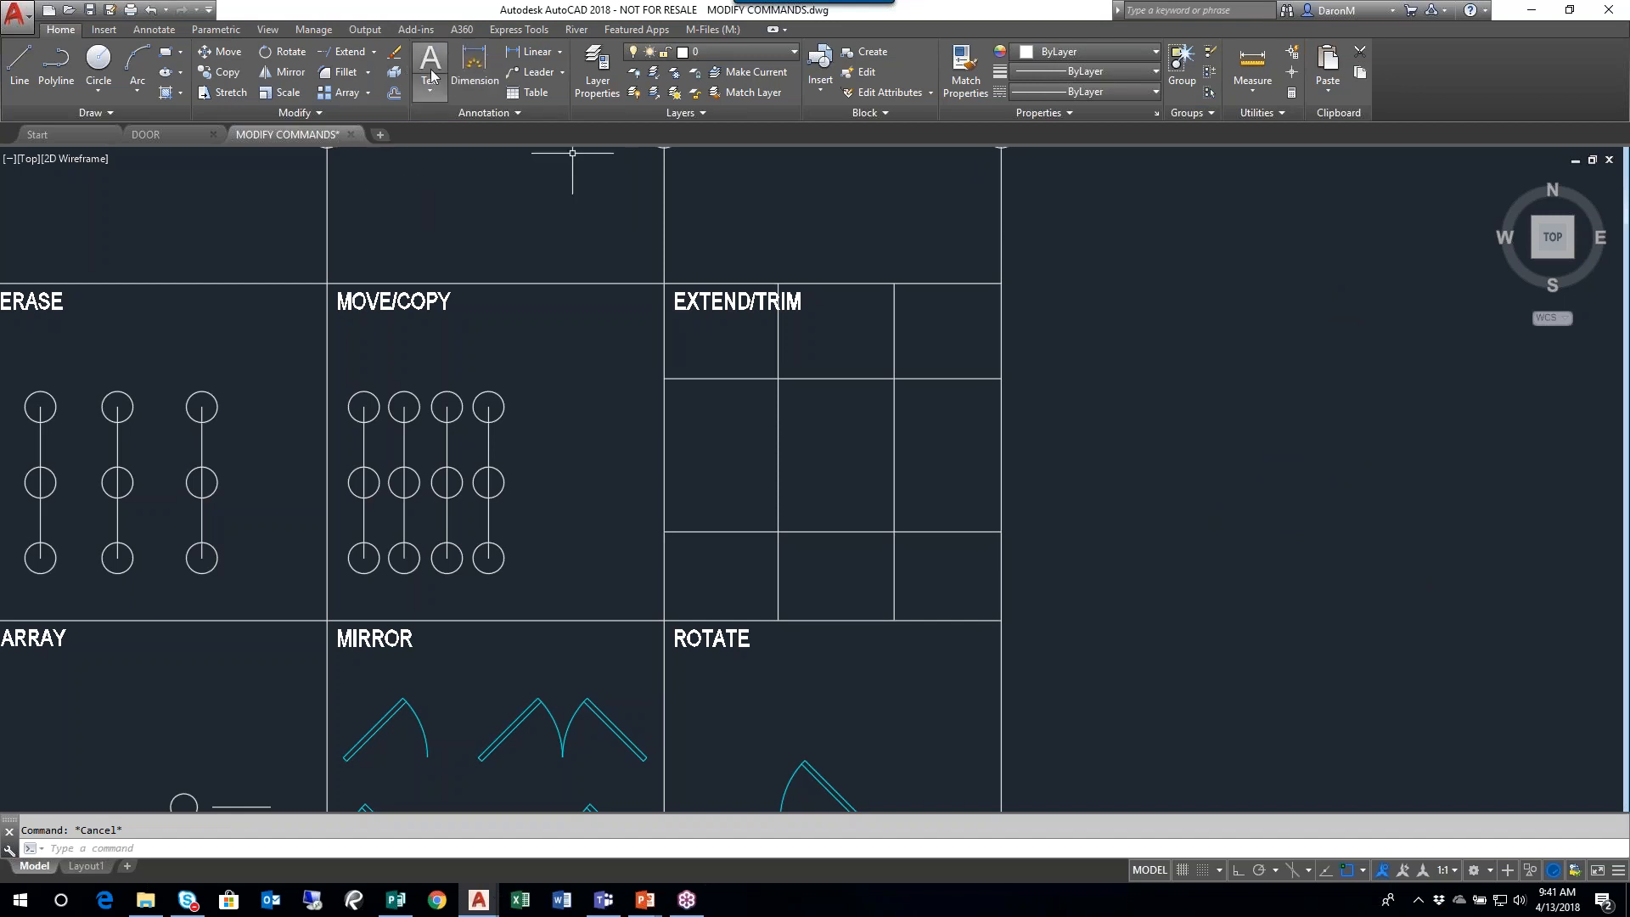
click(374, 57)
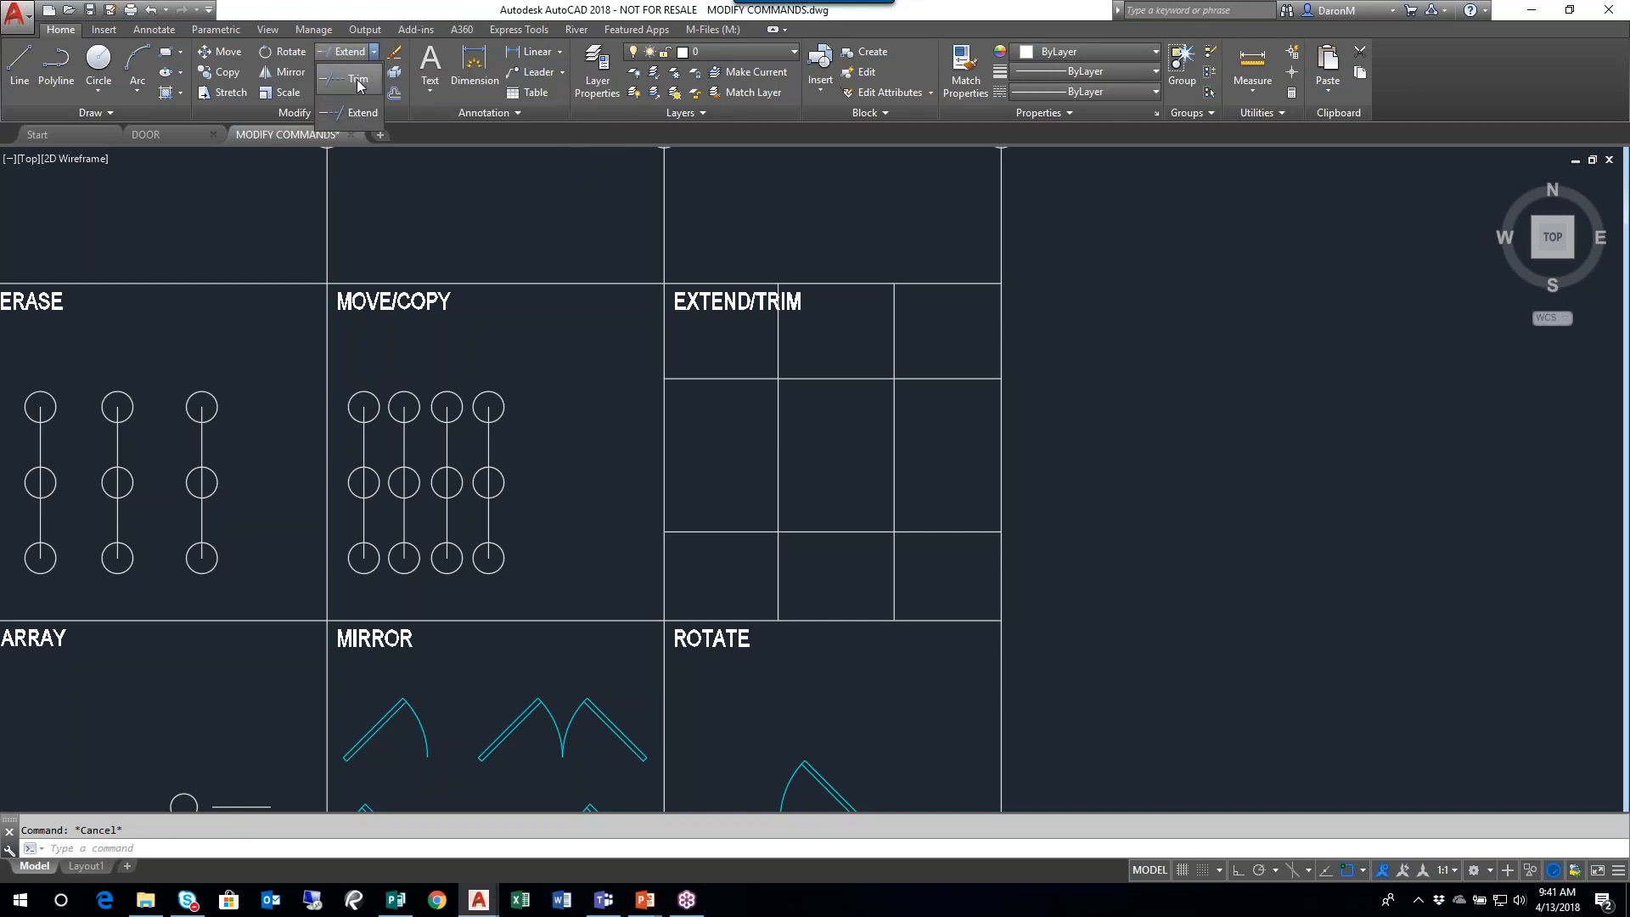
click(348, 78)
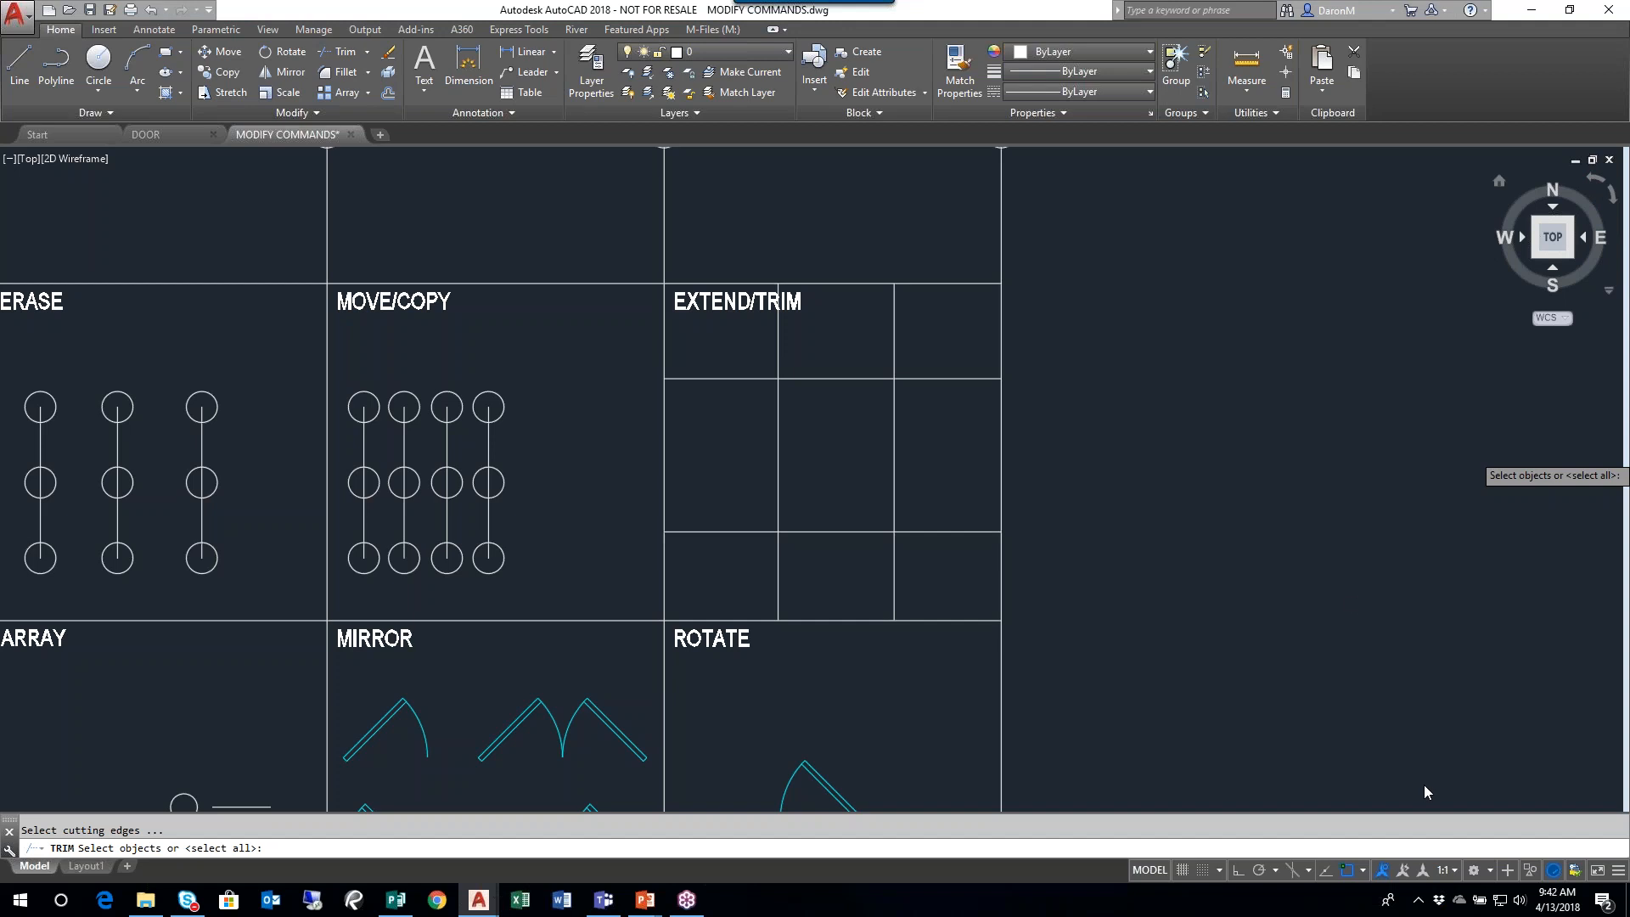
key(Escape)
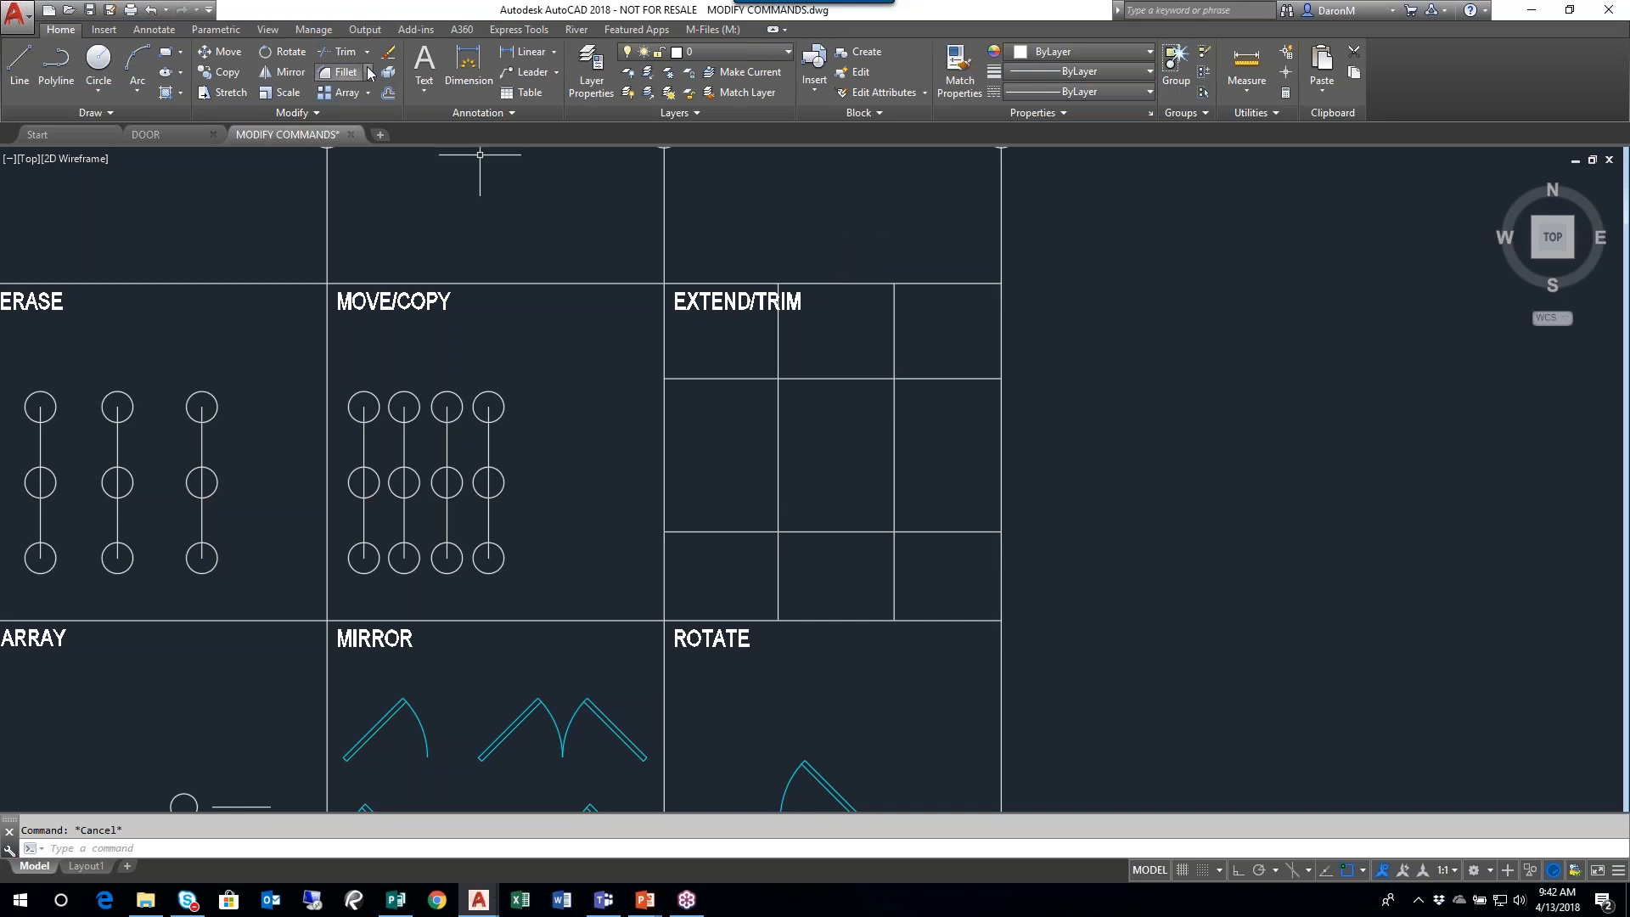
- With all objects as cutting edges, trim the EXTEND/TRIM cell's top edge and both inner horizontal lines between the two inner verticals
click(344, 52)
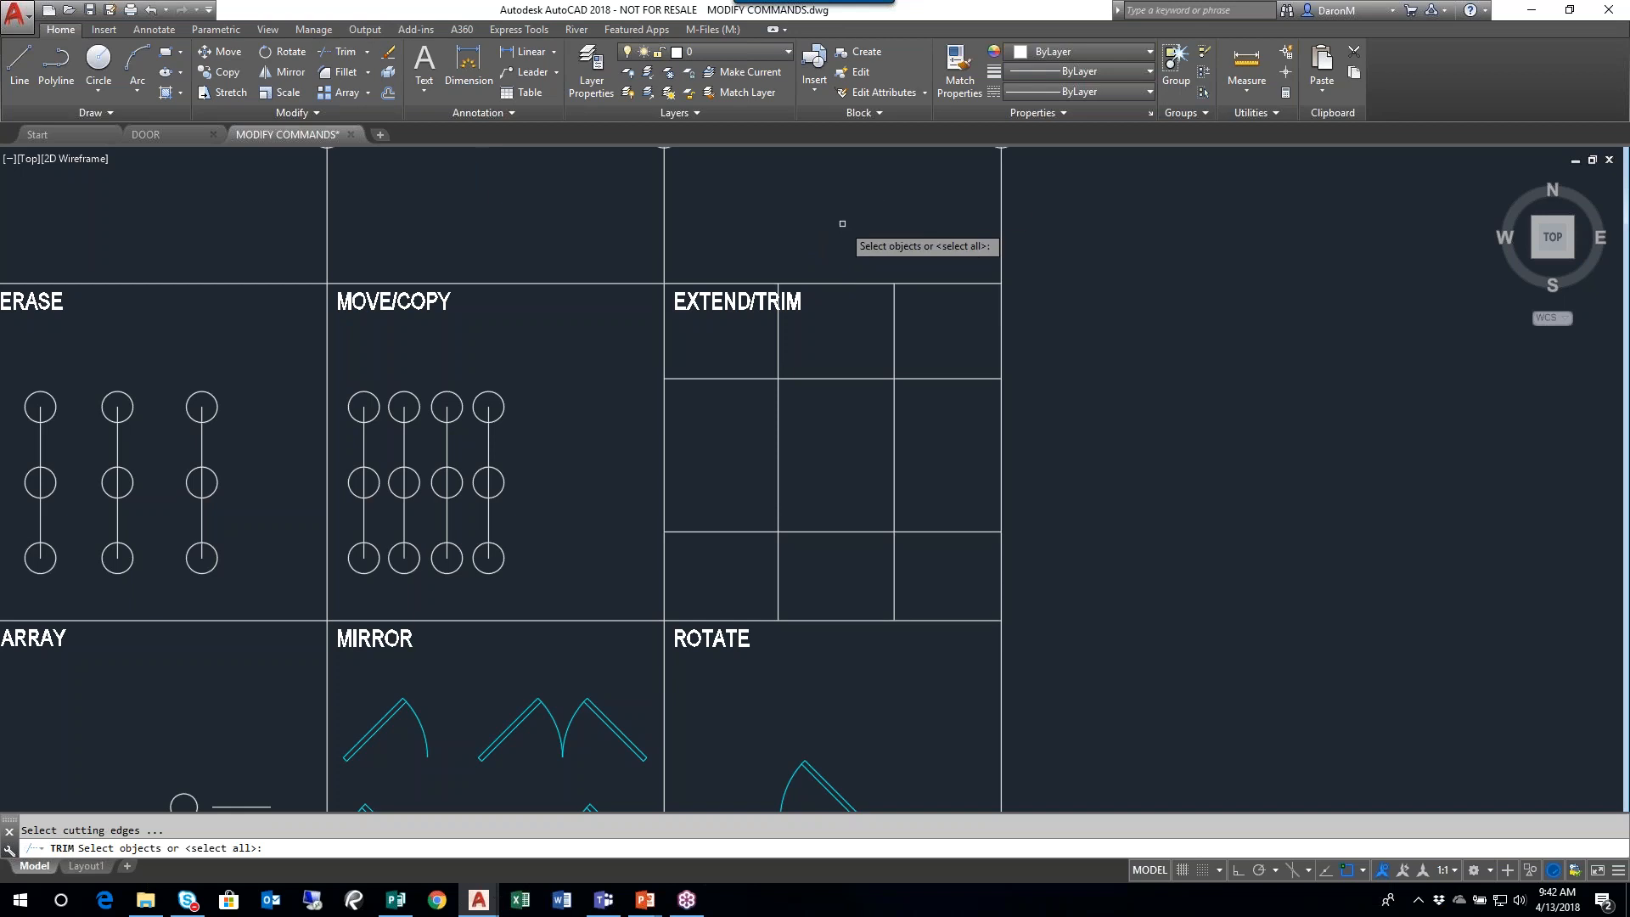
key(Return)
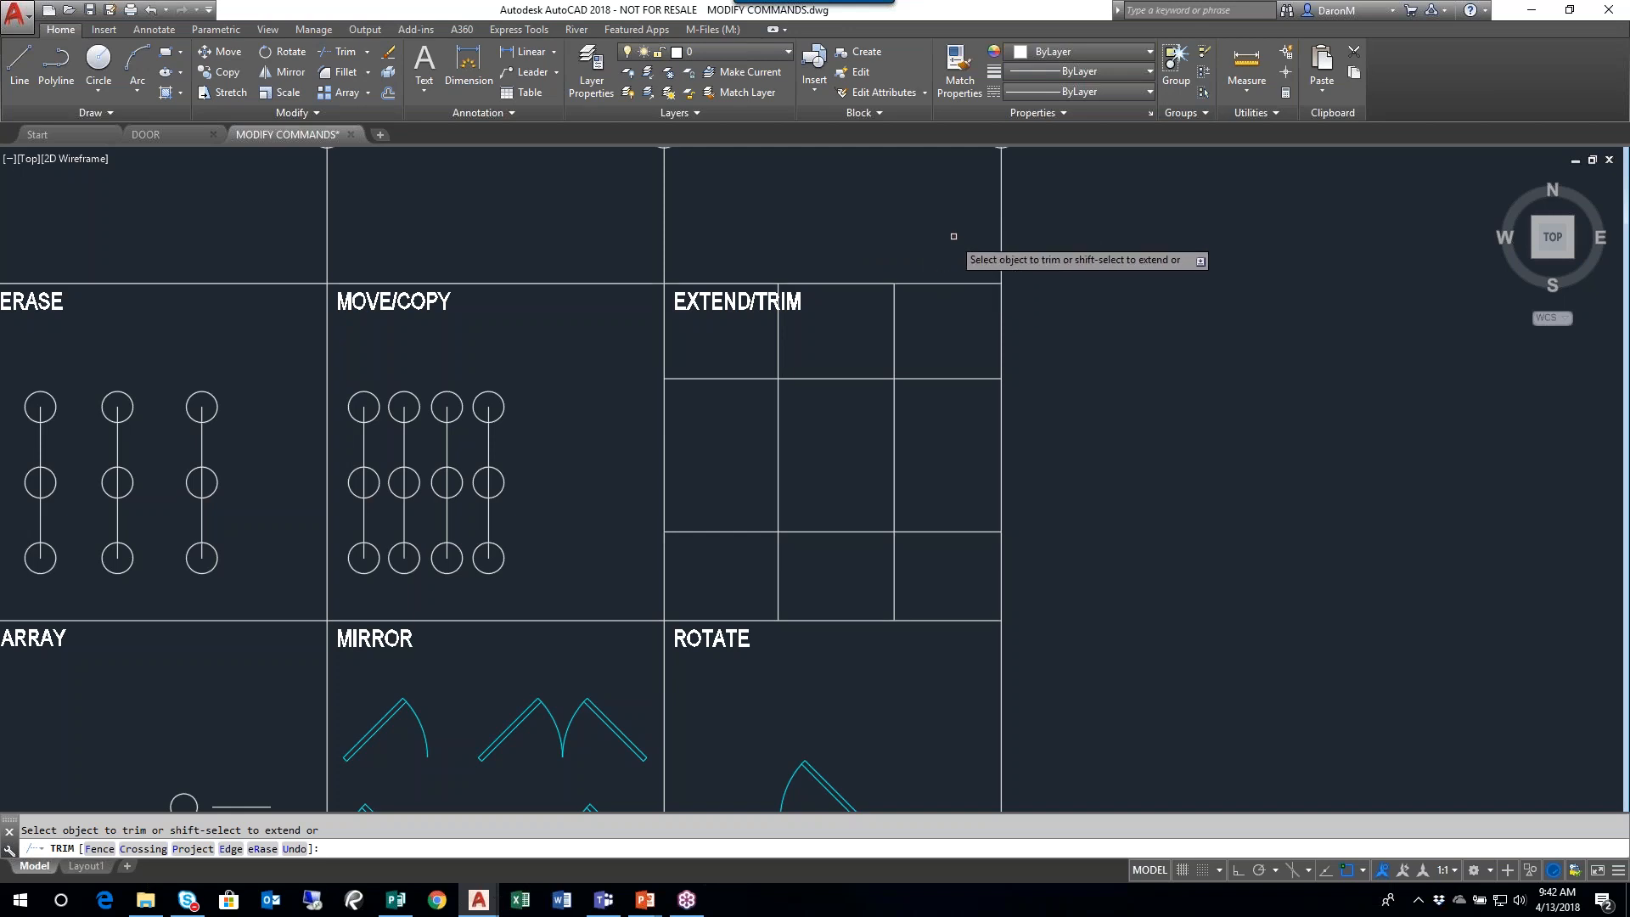
click(864, 281)
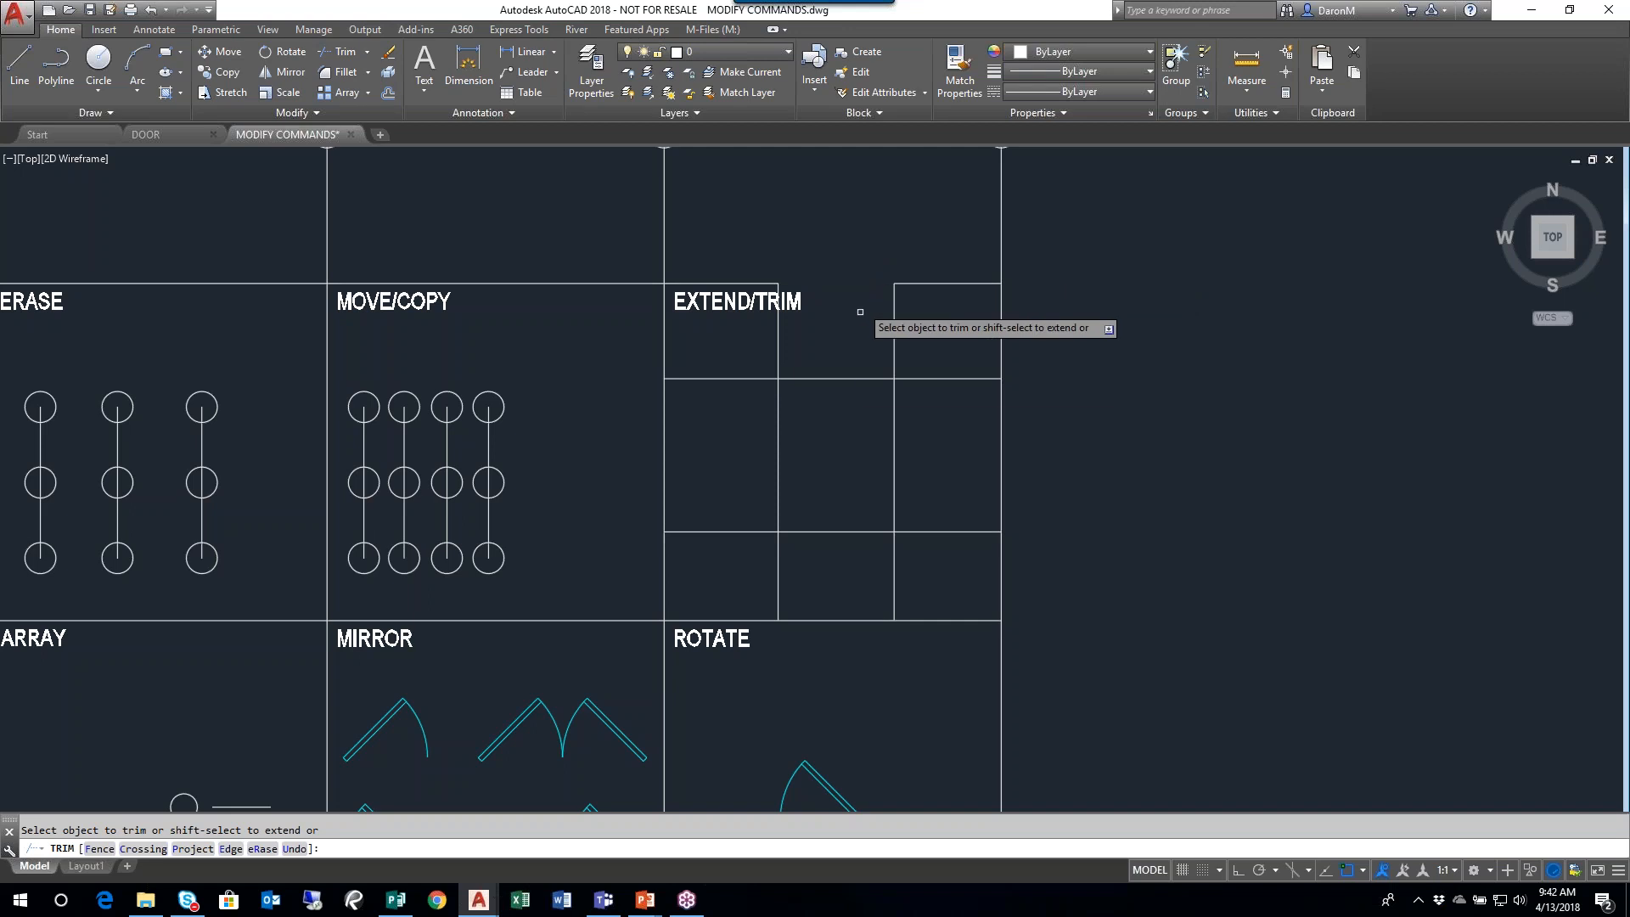
click(852, 379)
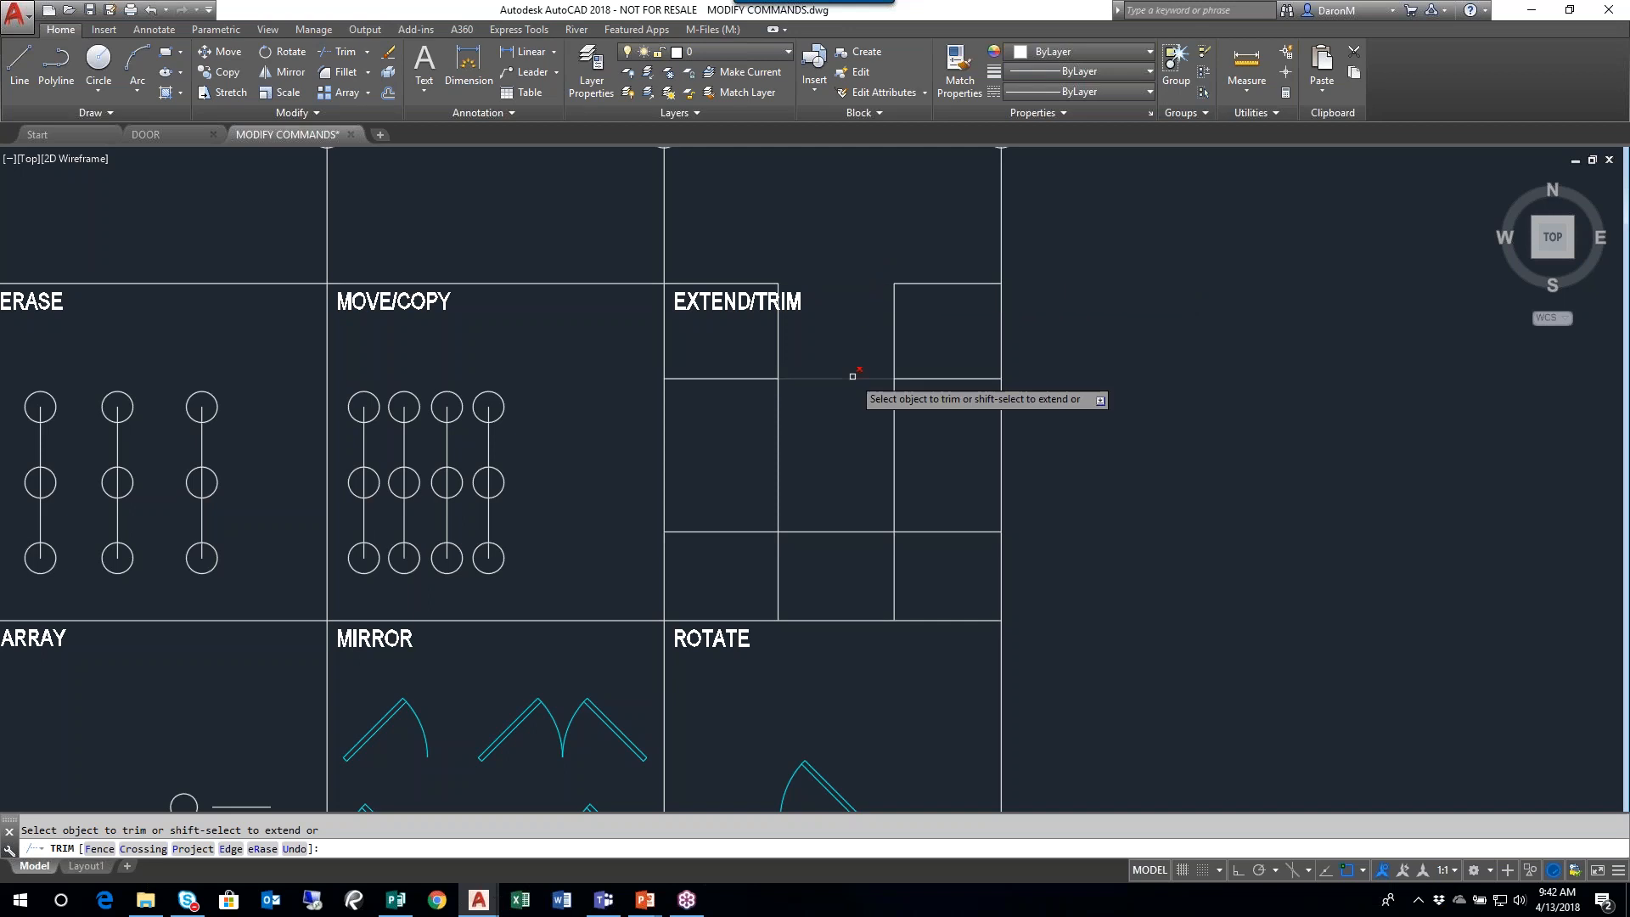
click(828, 532)
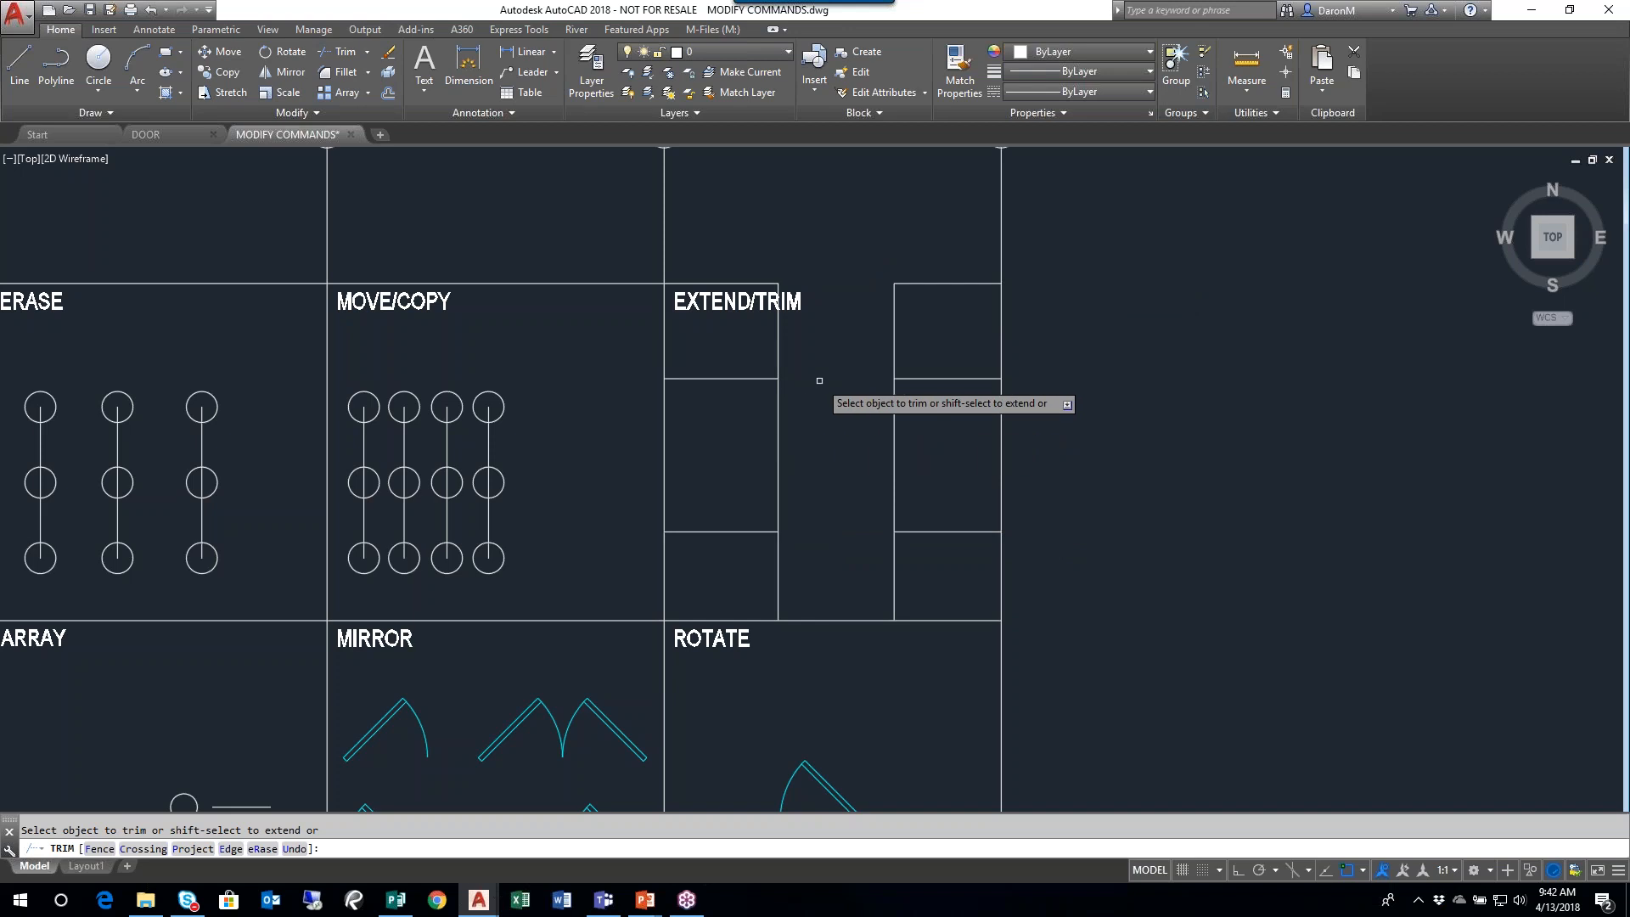
- Trim the middle segments of both inner vertical lines, end Trim, and undo the whole Trim operation
click(779, 436)
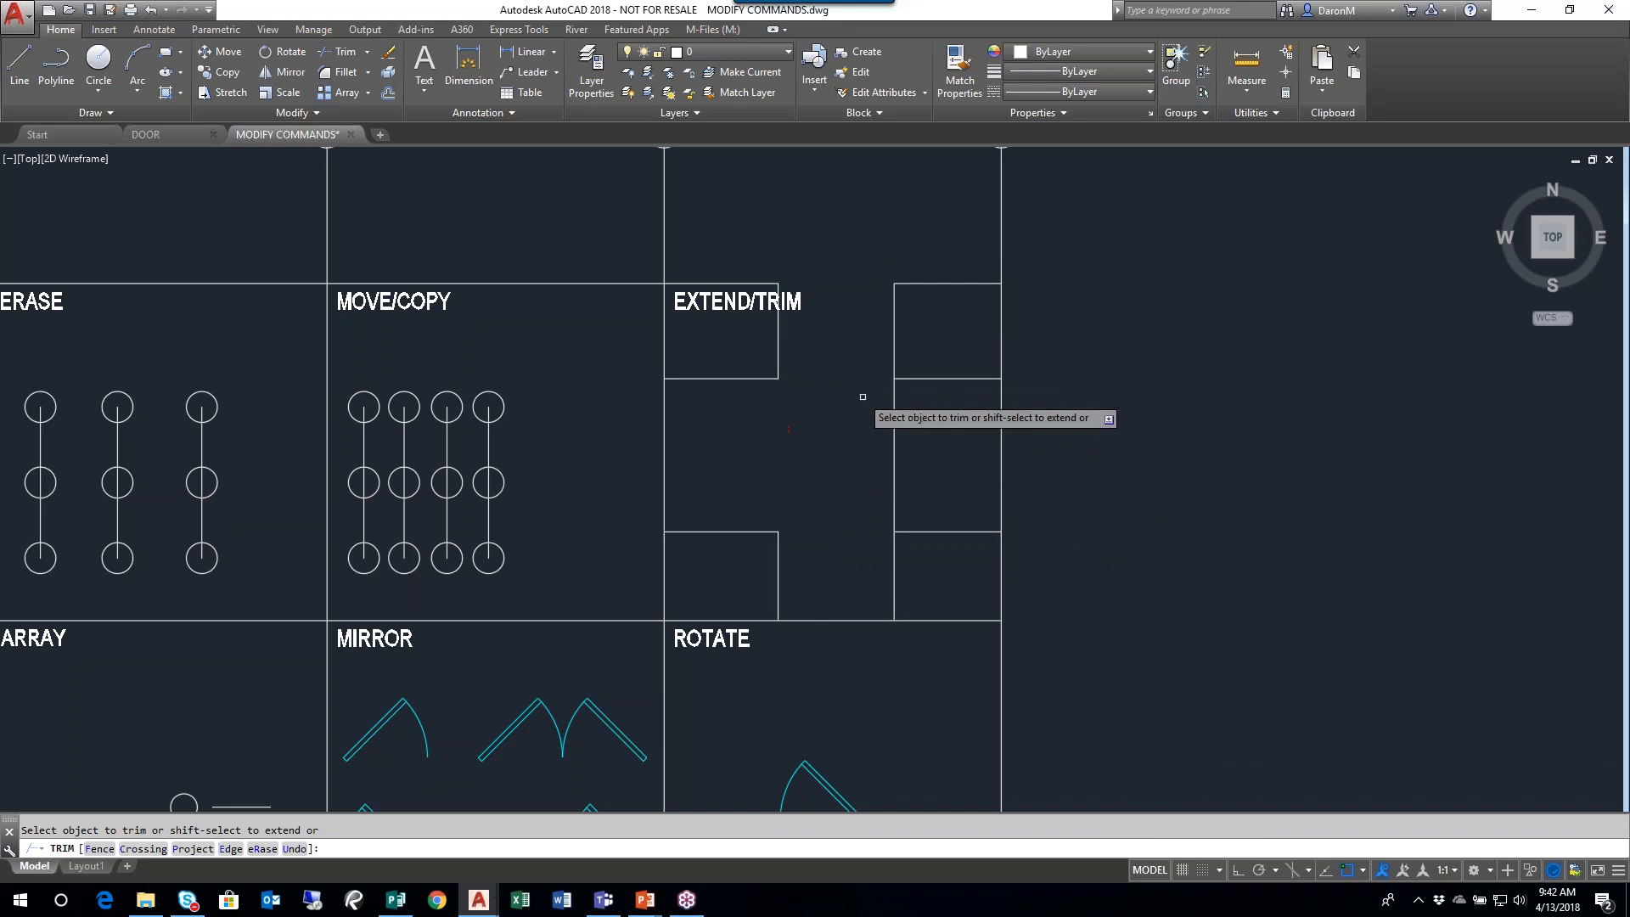
click(895, 463)
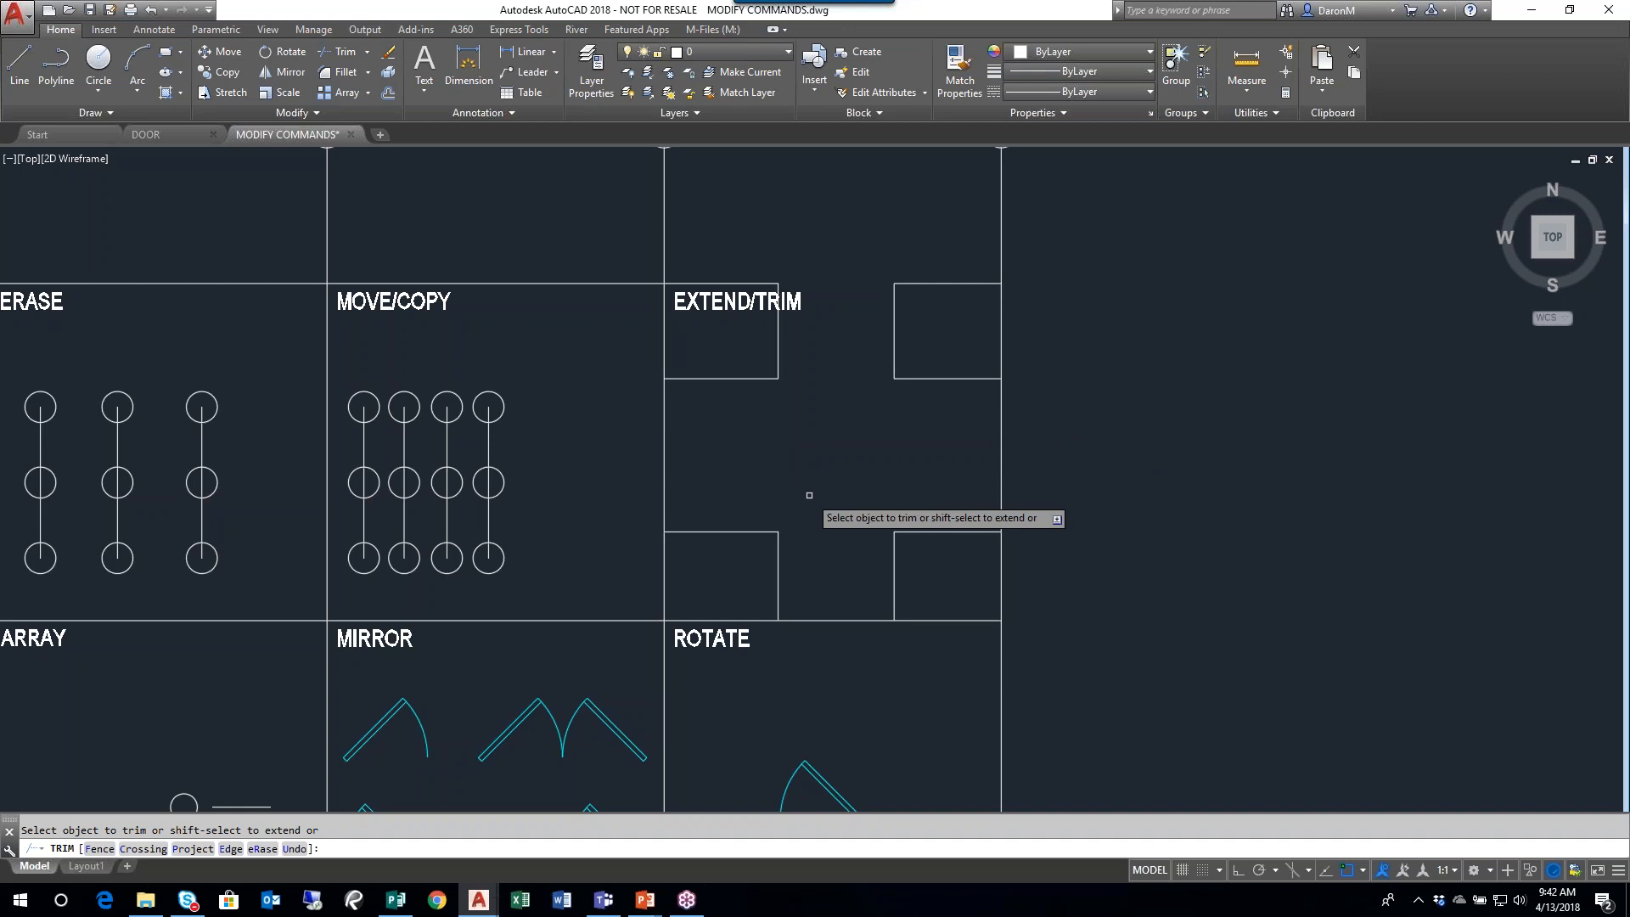
middle_drag(804, 495, 804, 608)
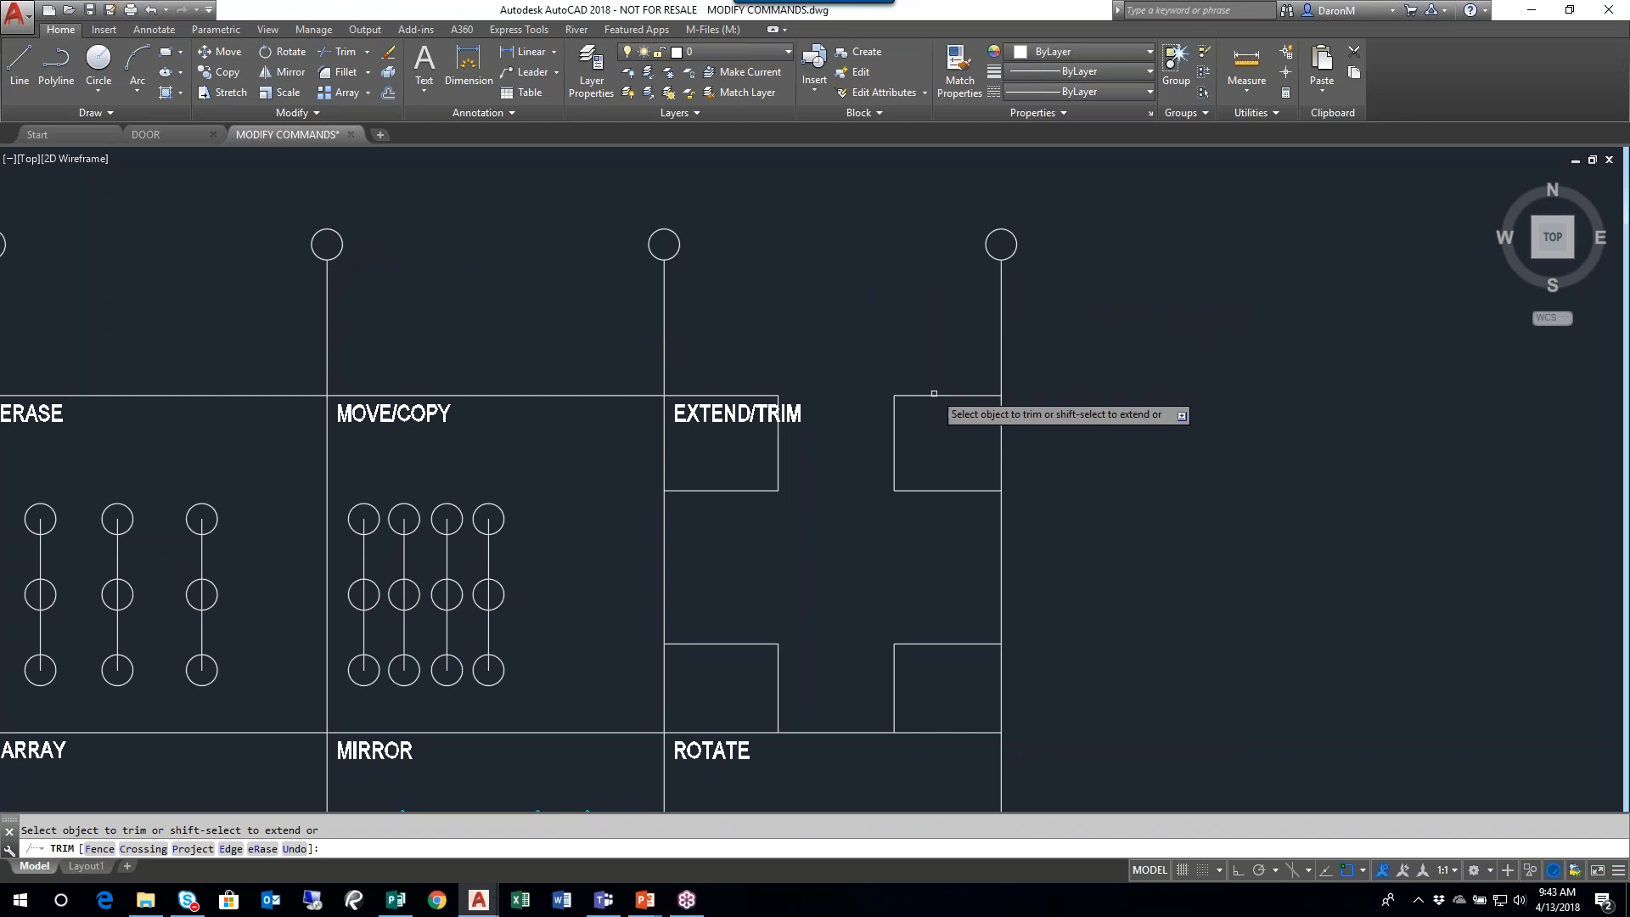
key(Escape)
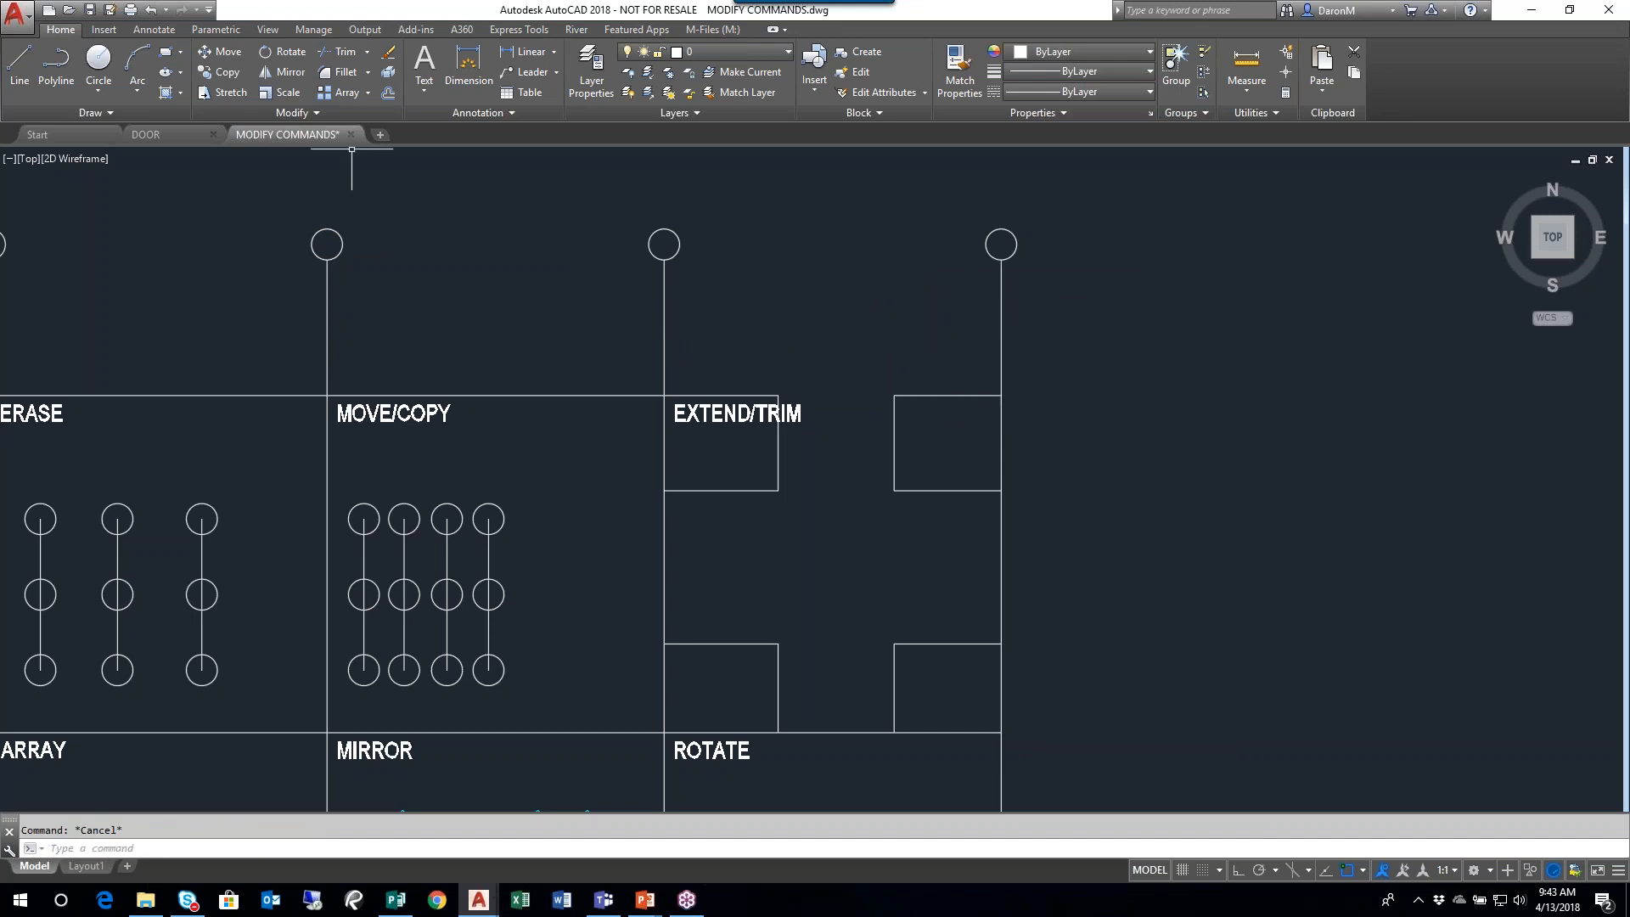
click(150, 10)
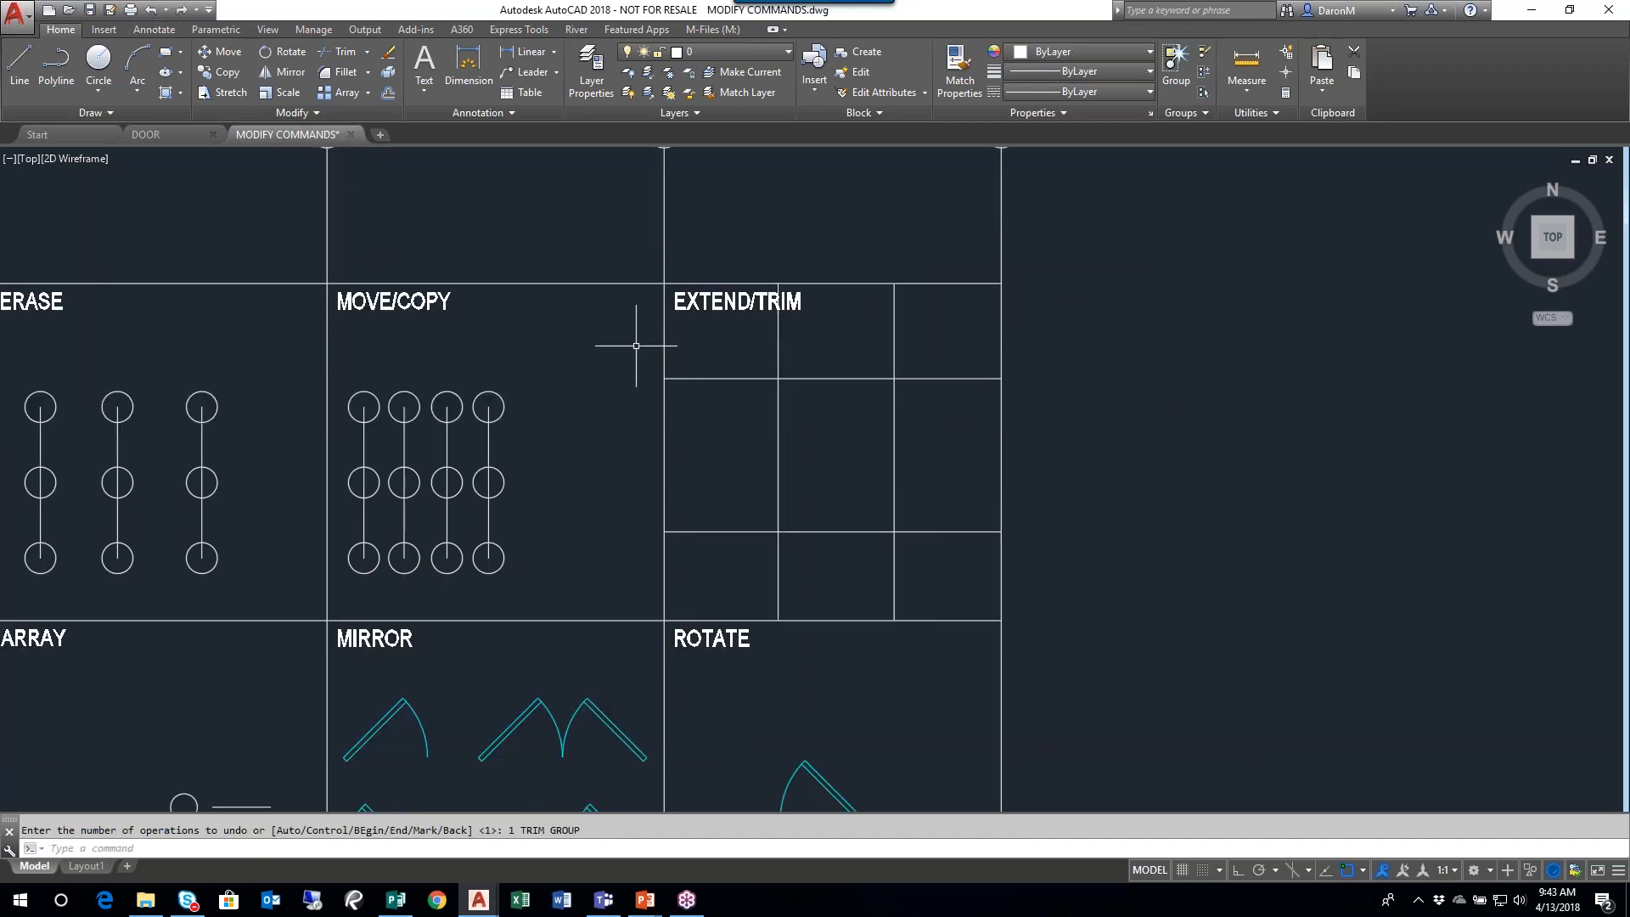
- With all objects as cutting edges, trim the middle segments of the cell's top edge, both inner horizontal lines and both inner vertical lines
click(343, 50)
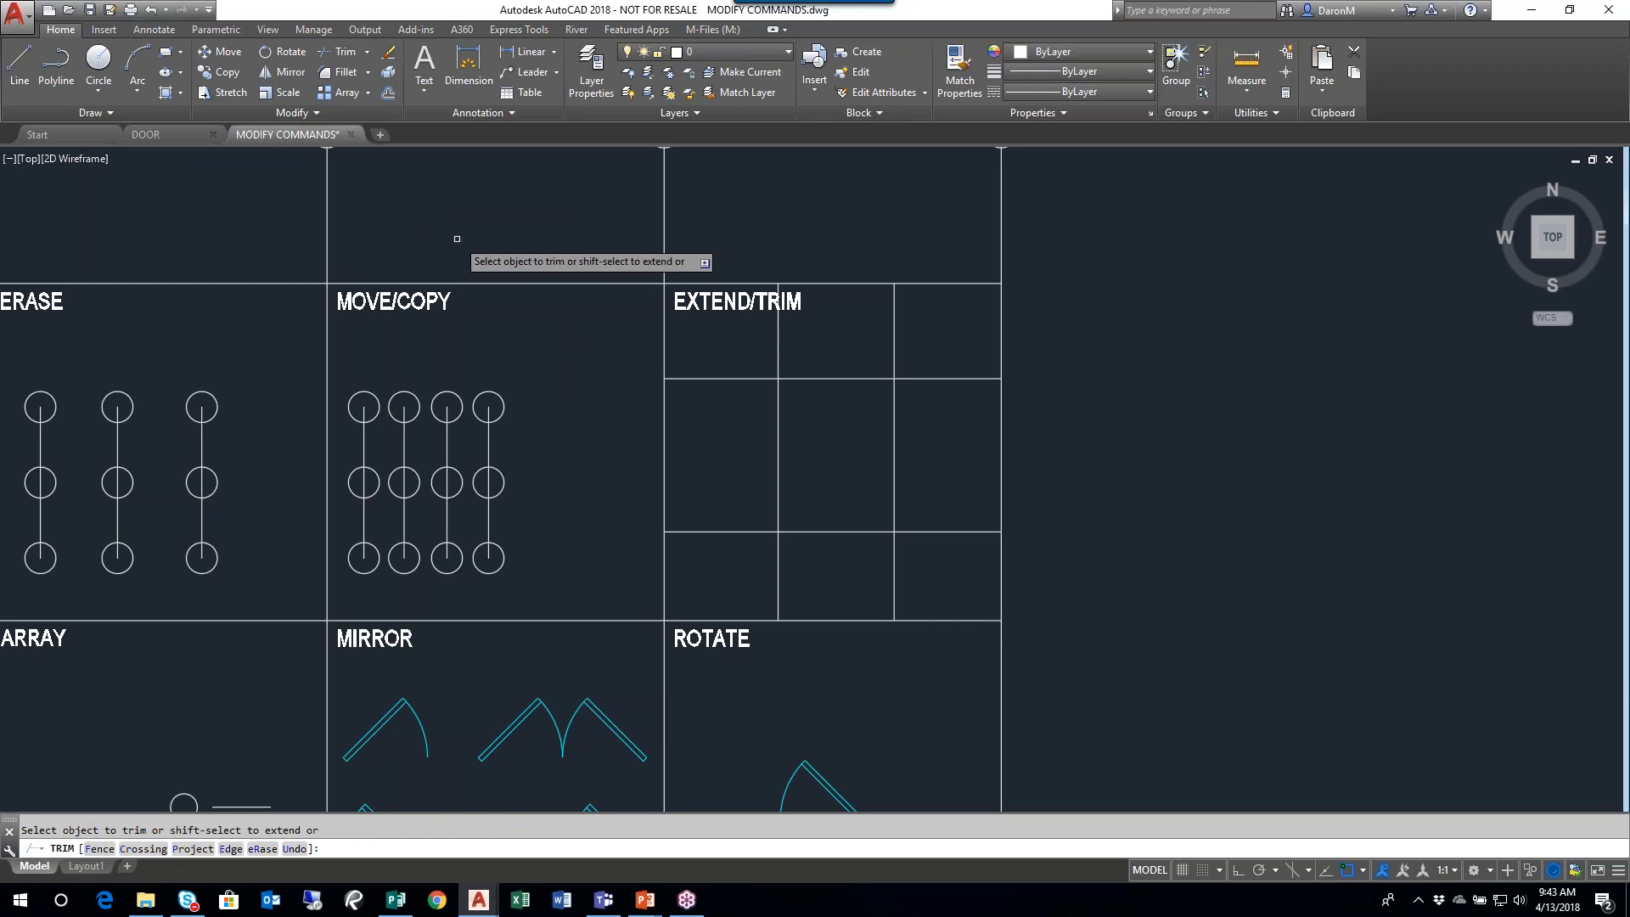
click(879, 283)
click(849, 376)
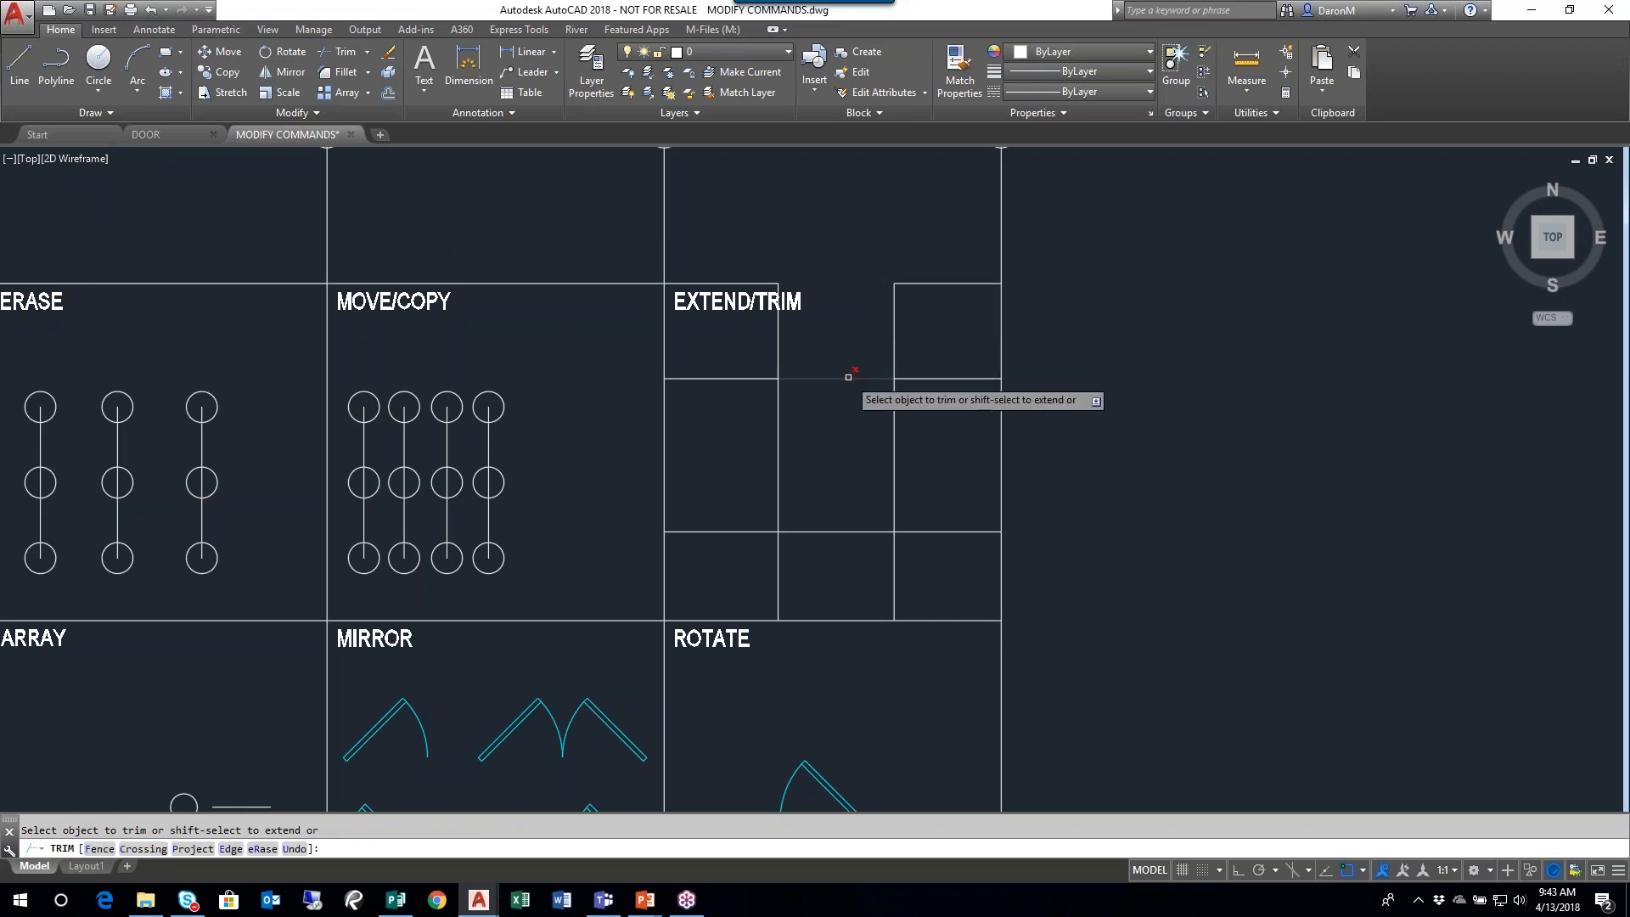
click(829, 532)
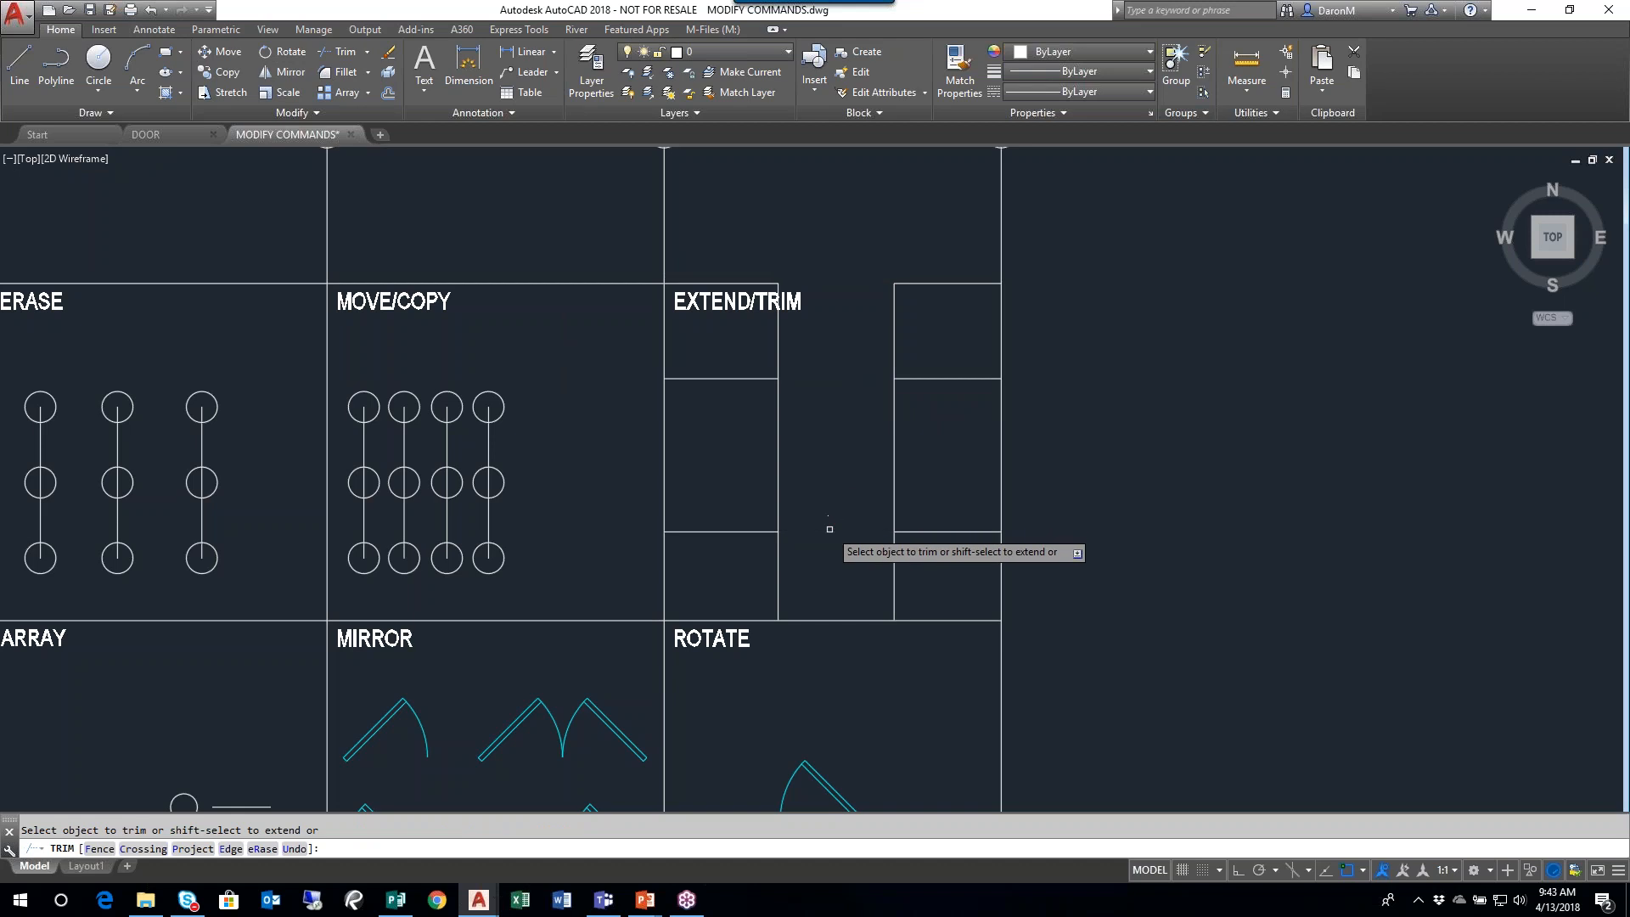
click(779, 456)
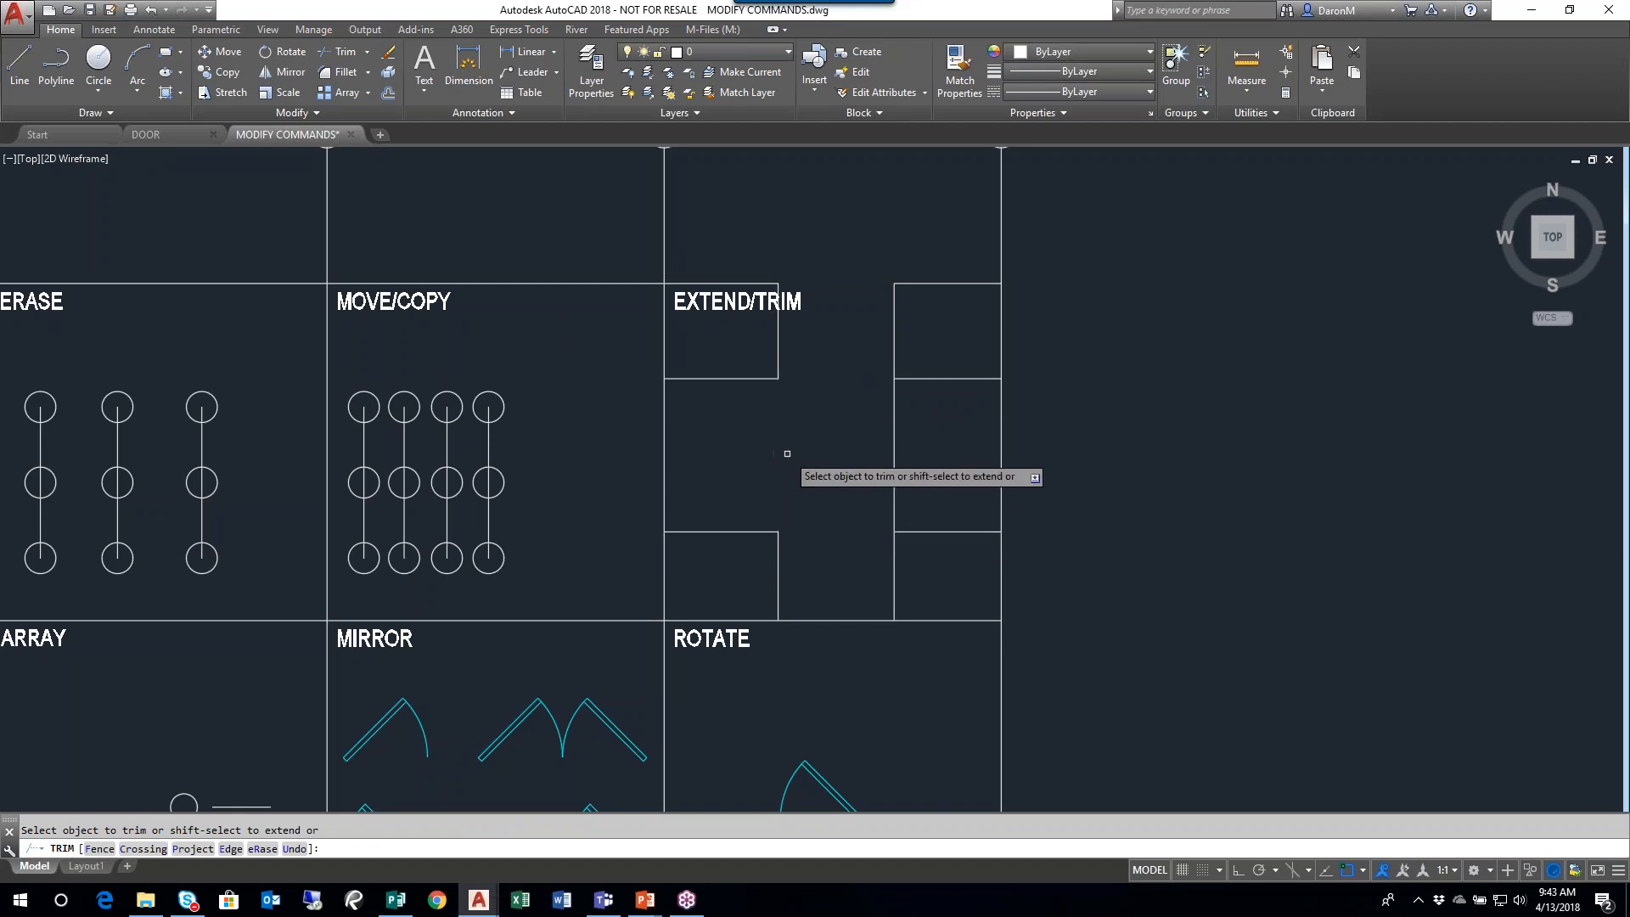
click(895, 453)
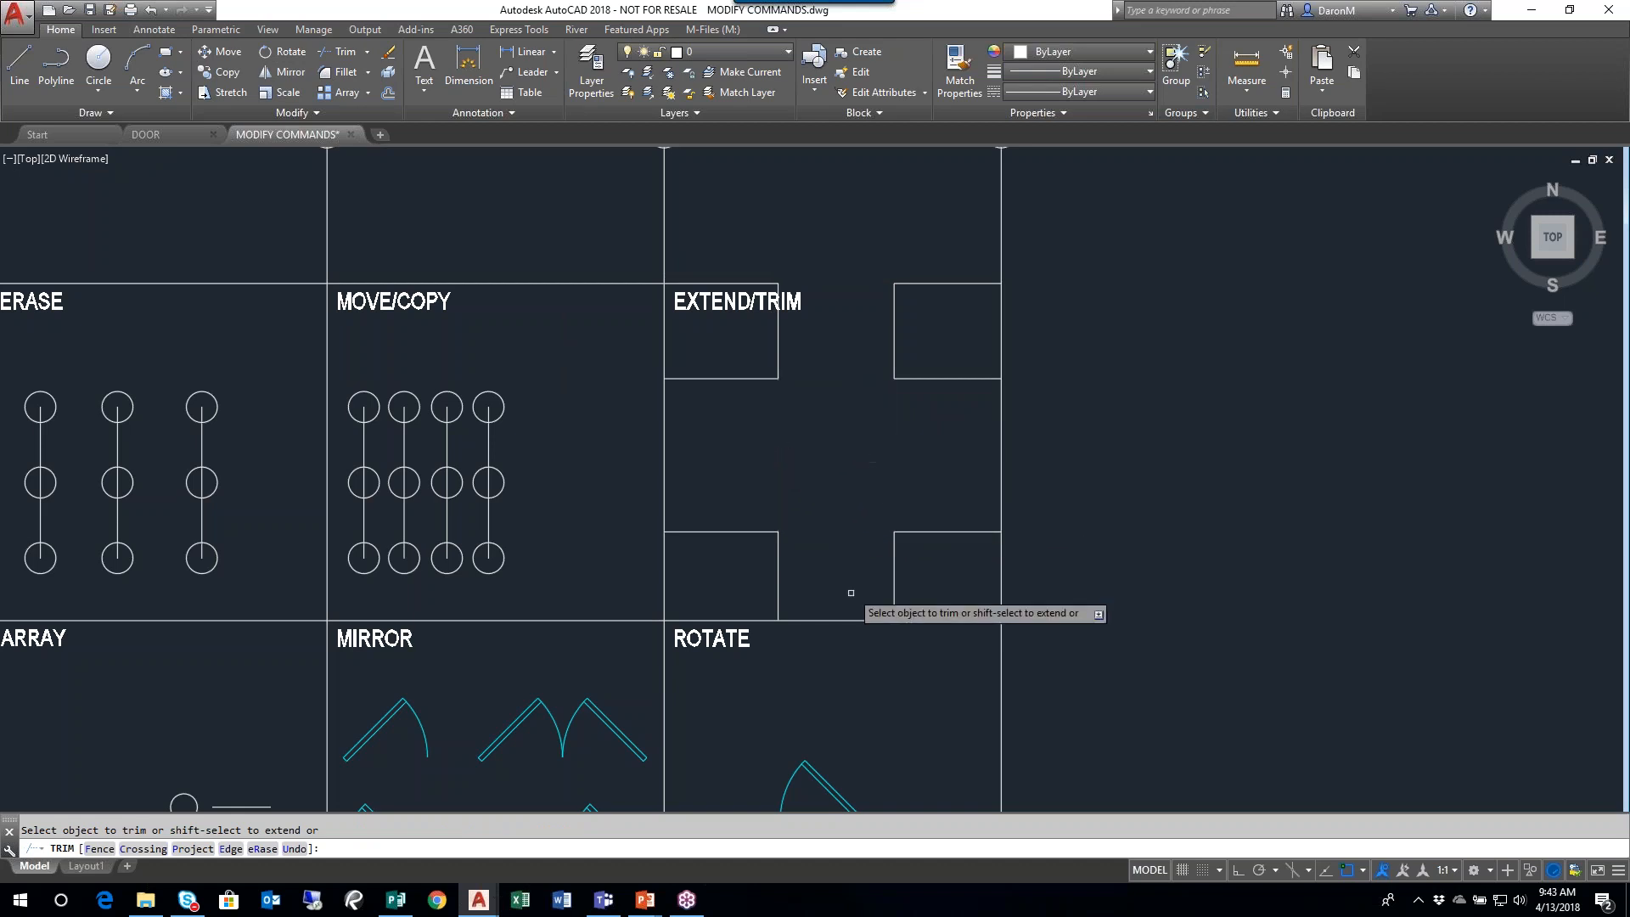
- Trim the middle segments of the EXTEND/TRIM cell's bottom, left and right edges, and end Trim
click(849, 619)
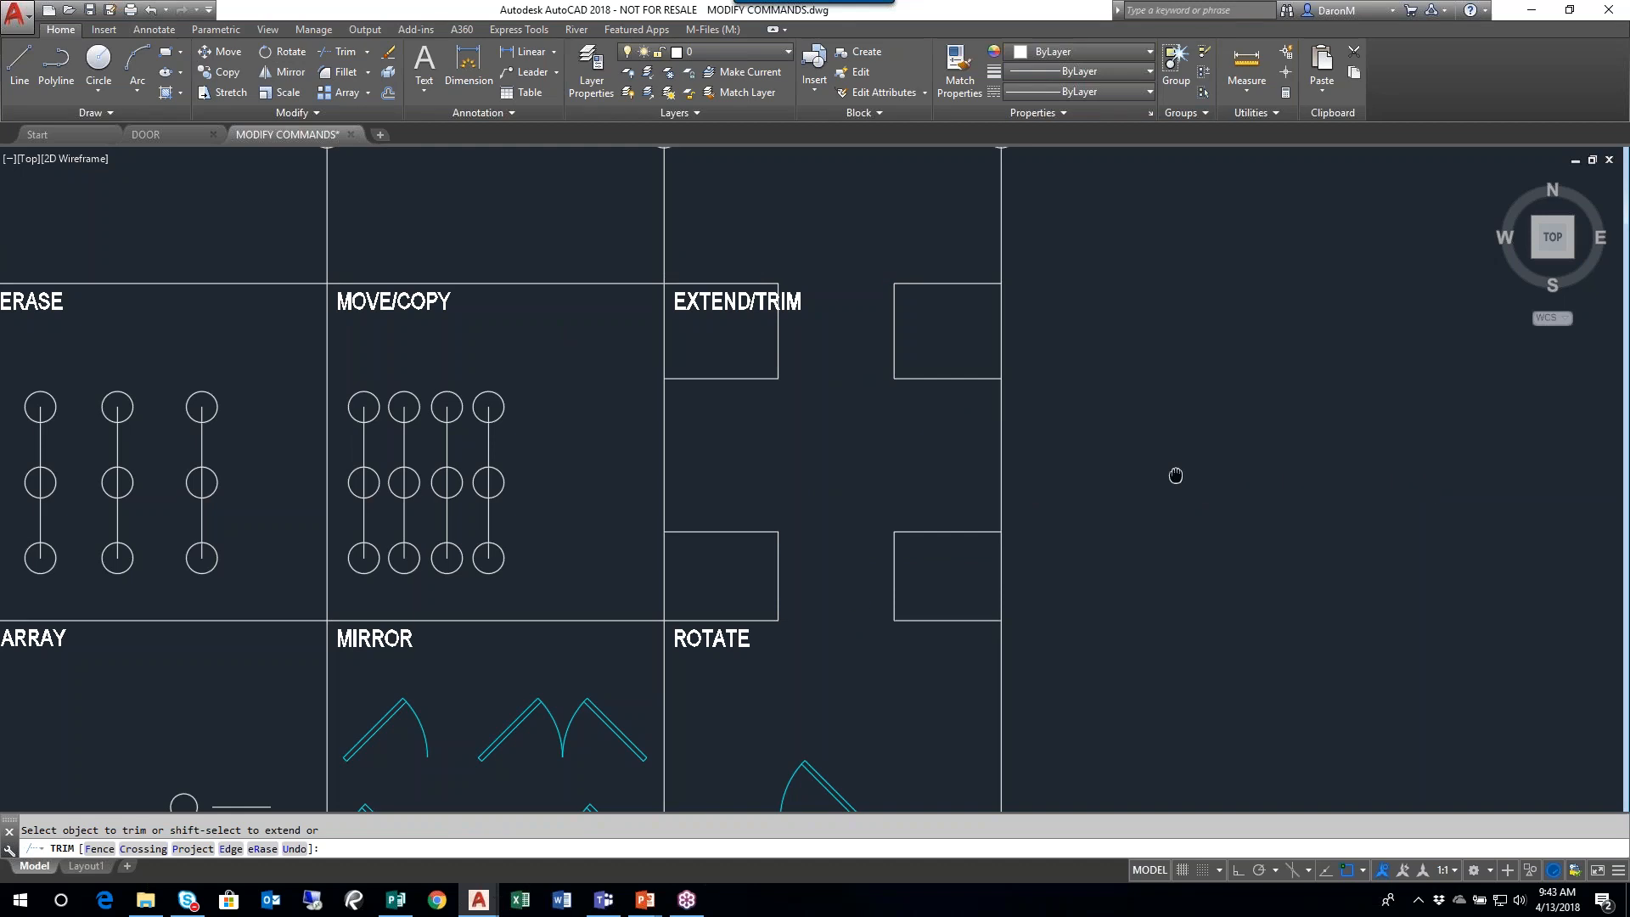
middle_drag(1178, 474, 1179, 435)
click(665, 401)
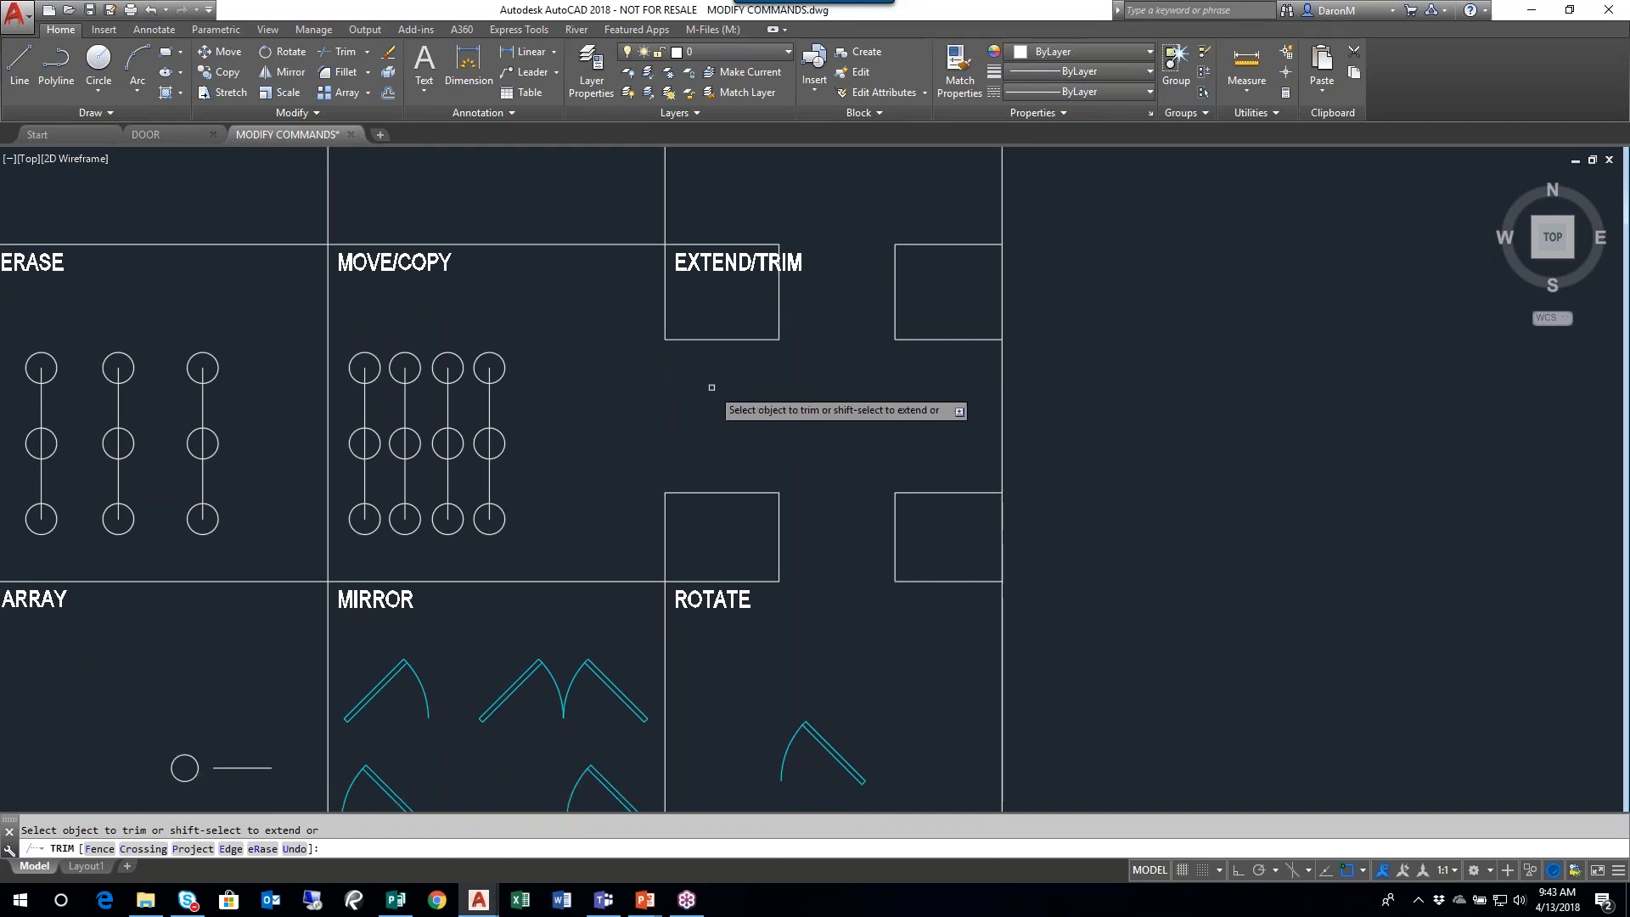
click(1004, 400)
middle_drag(1072, 482, 1080, 444)
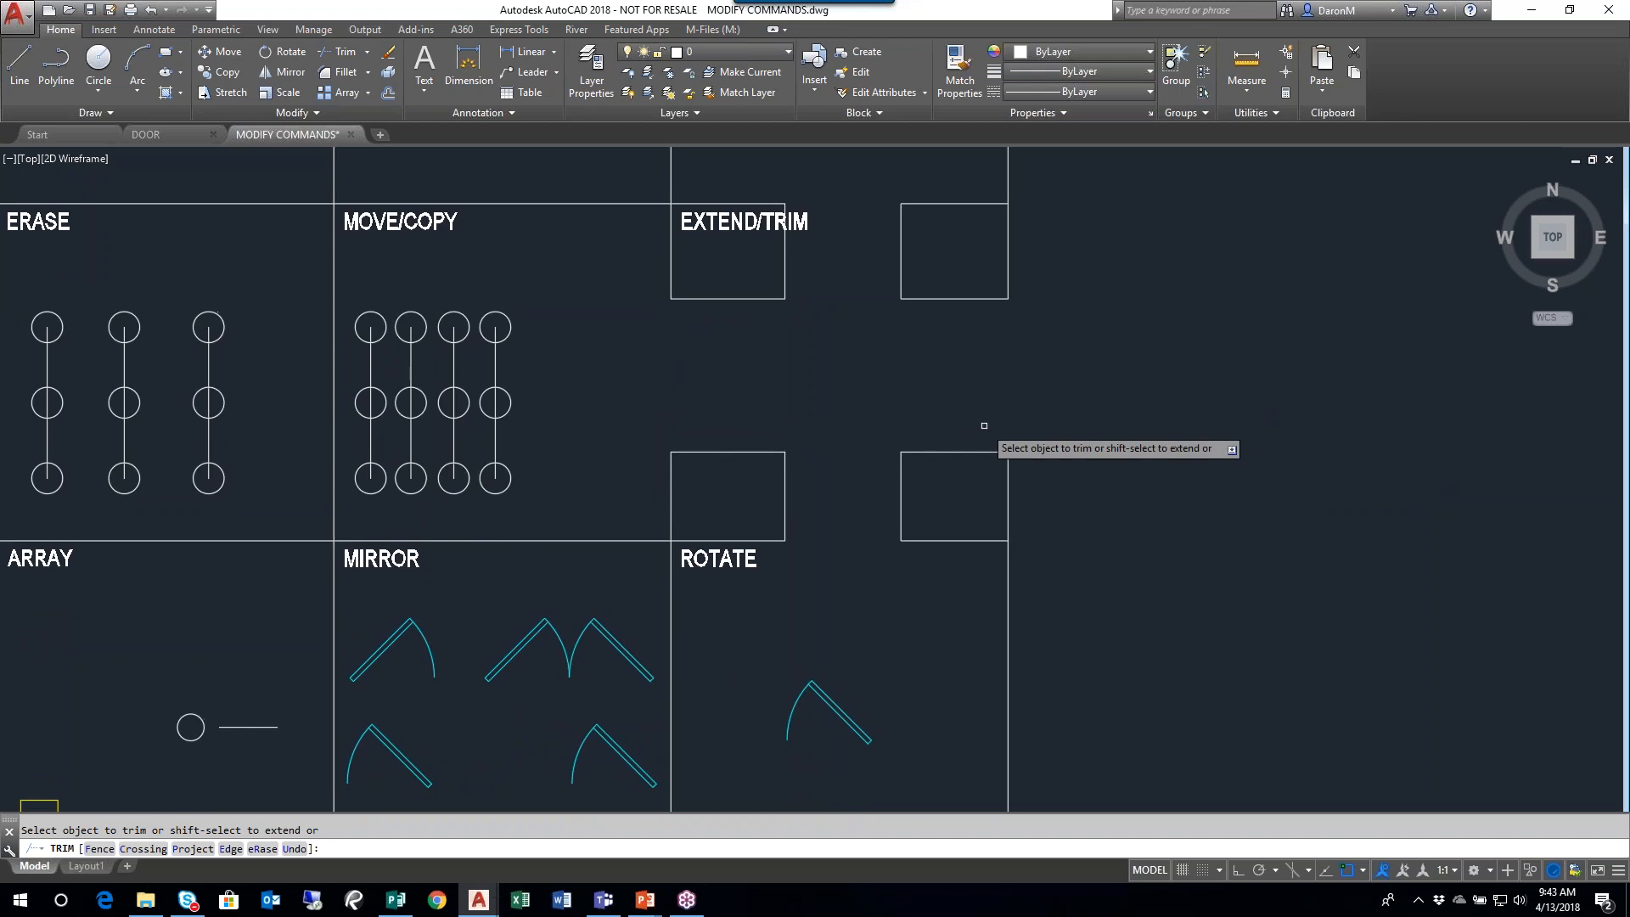
key(Escape)
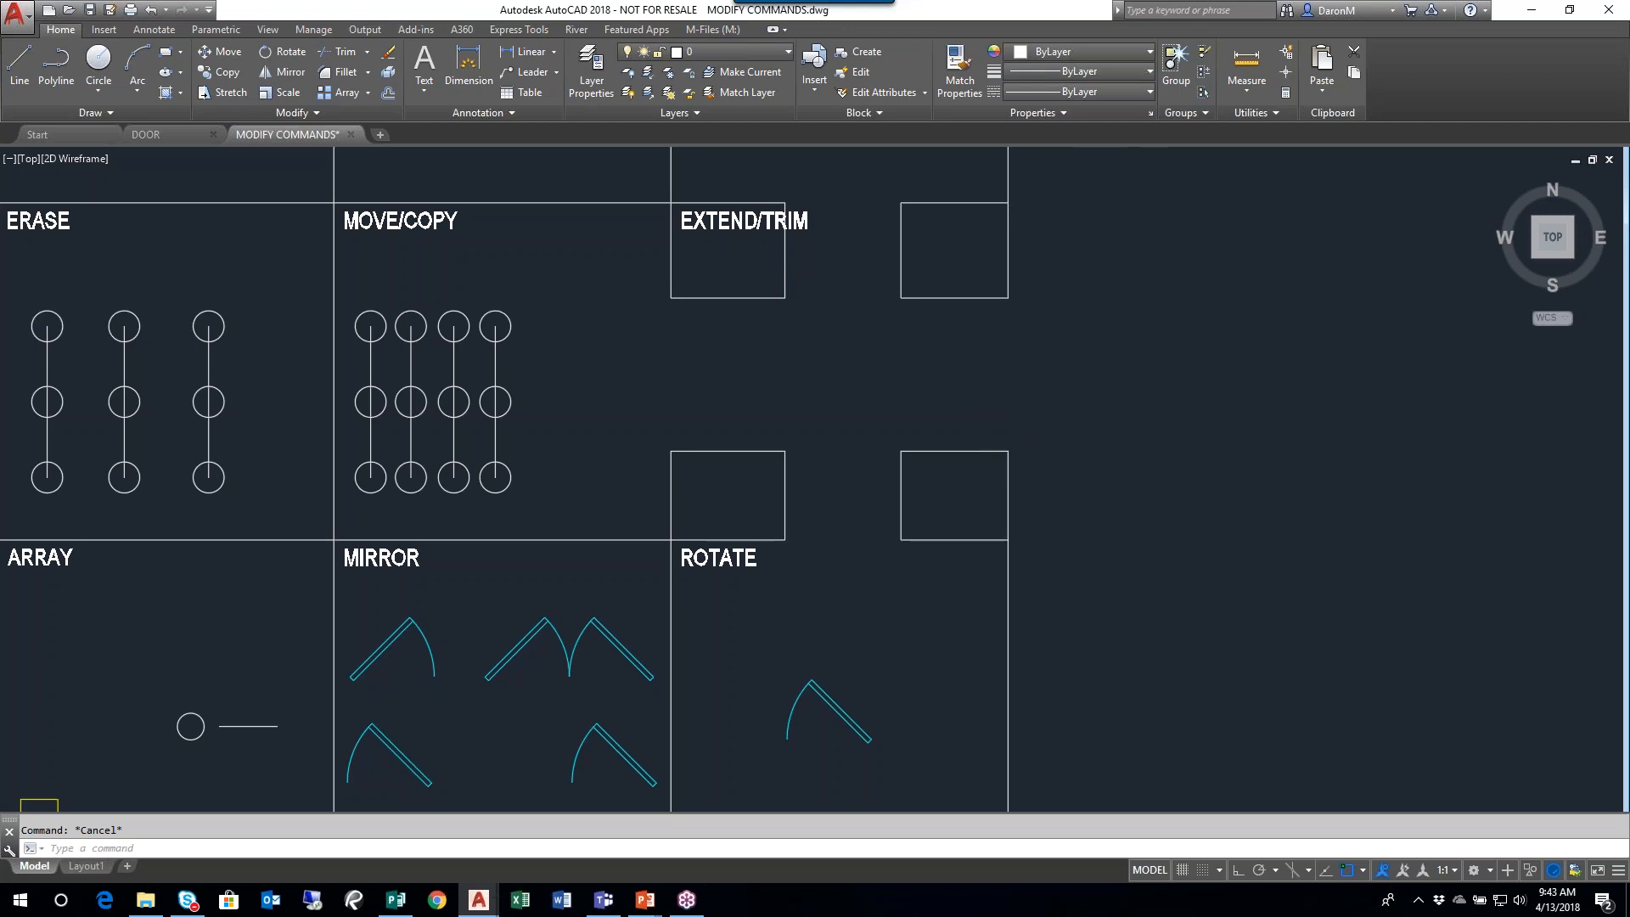
middle_drag(993, 452, 1002, 421)
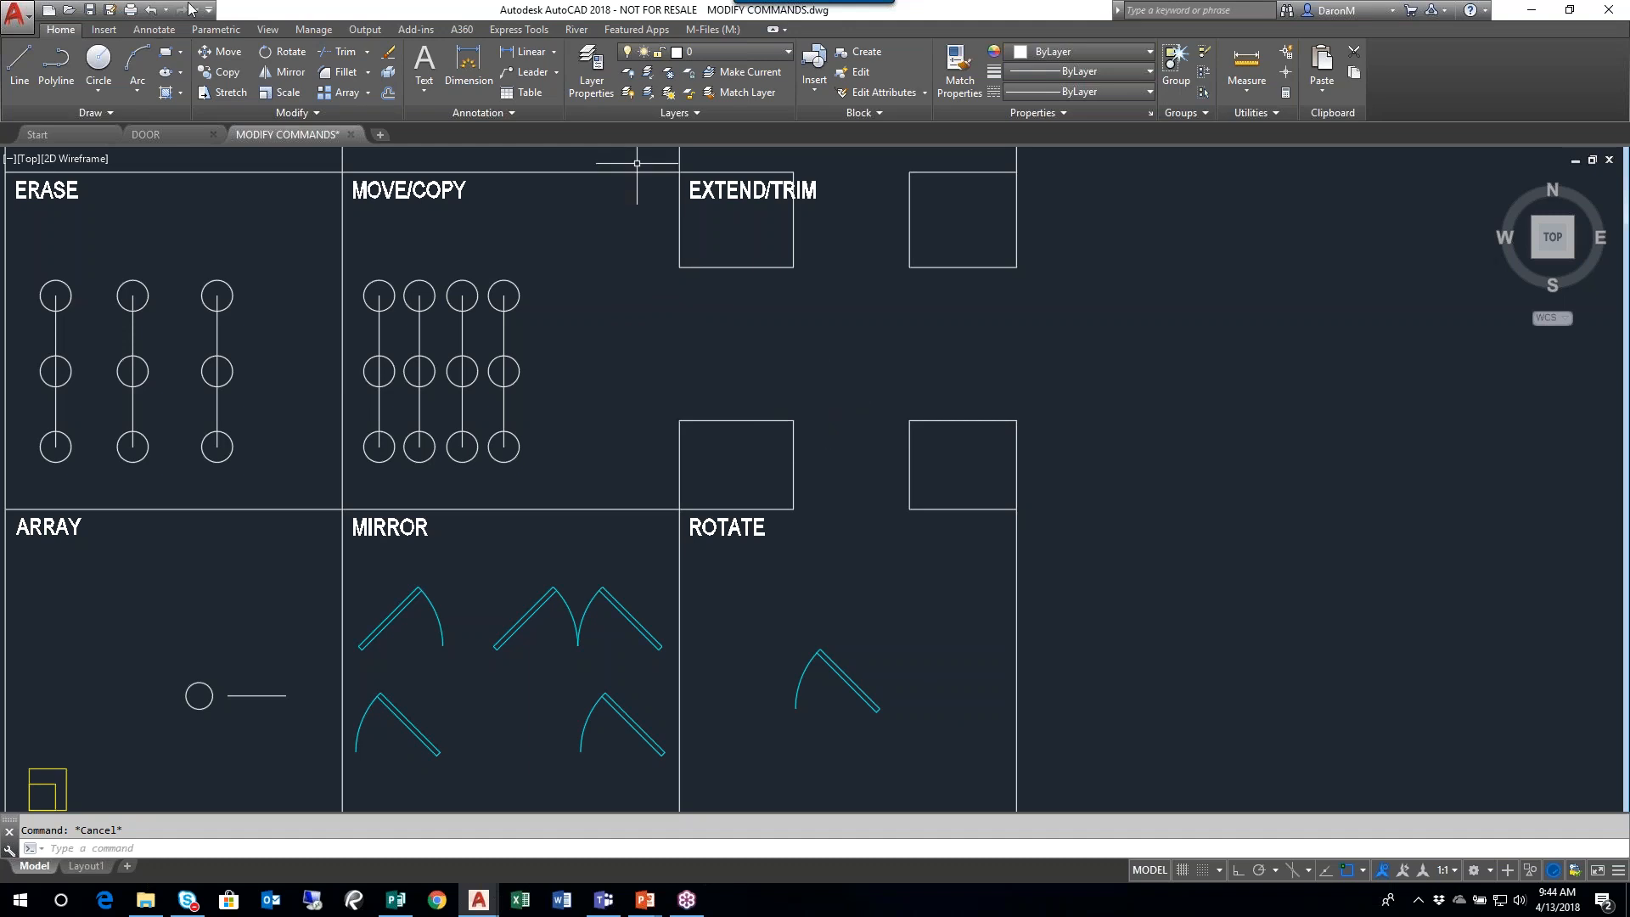
- Undo the whole last Trim operation in the EXTEND/TRIM cell
click(149, 10)
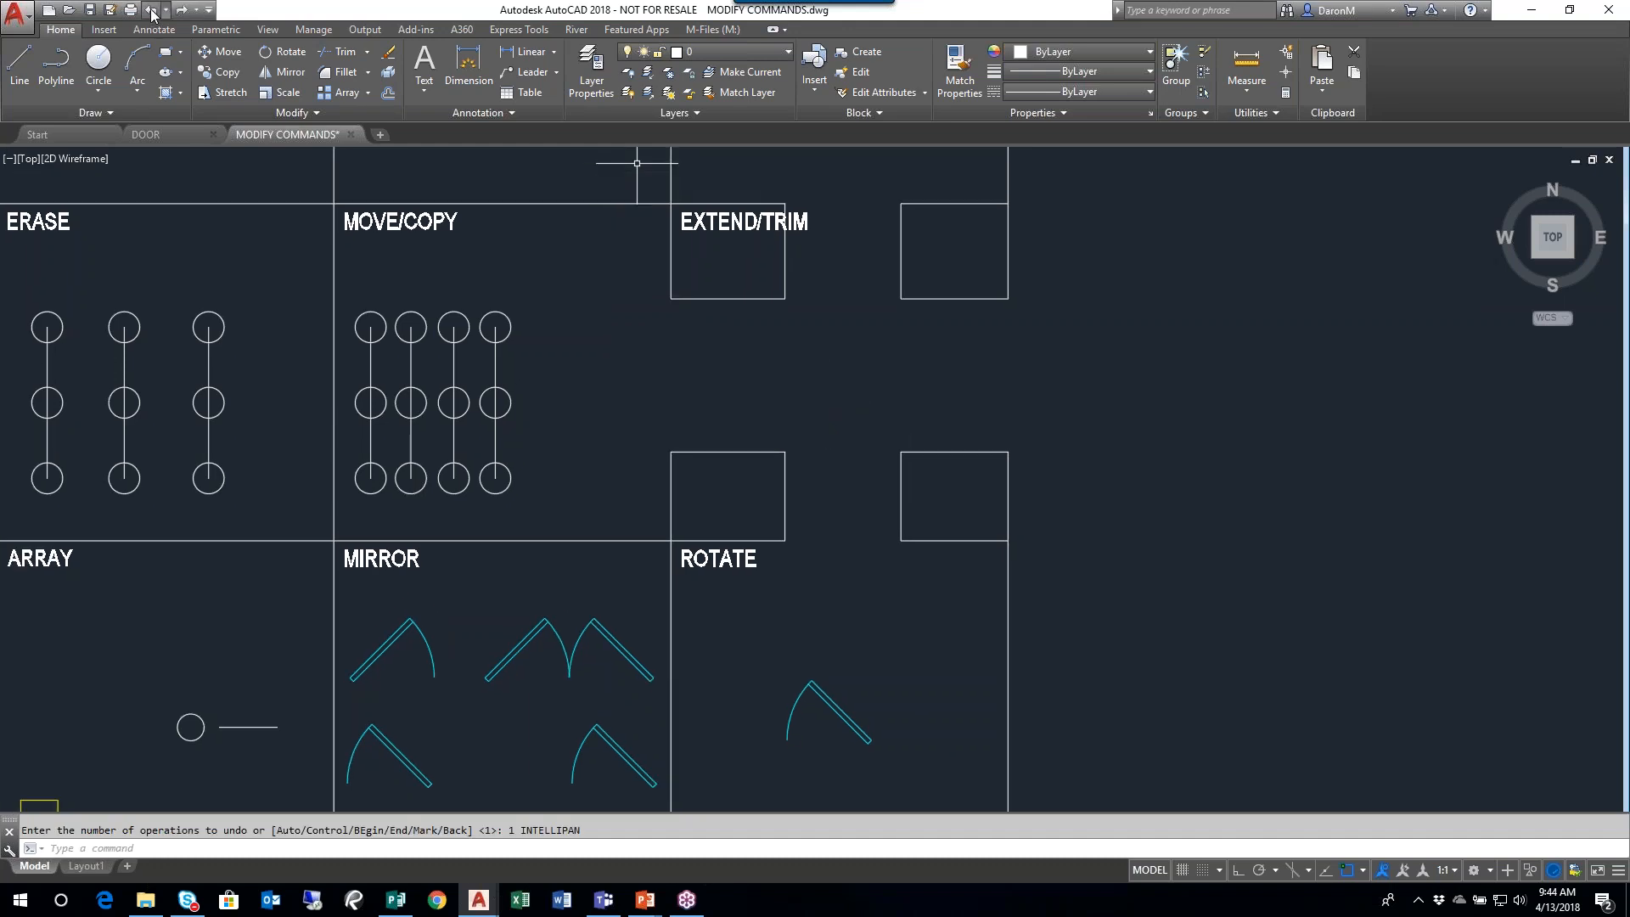
click(149, 10)
scroll(747, 247, down, 2)
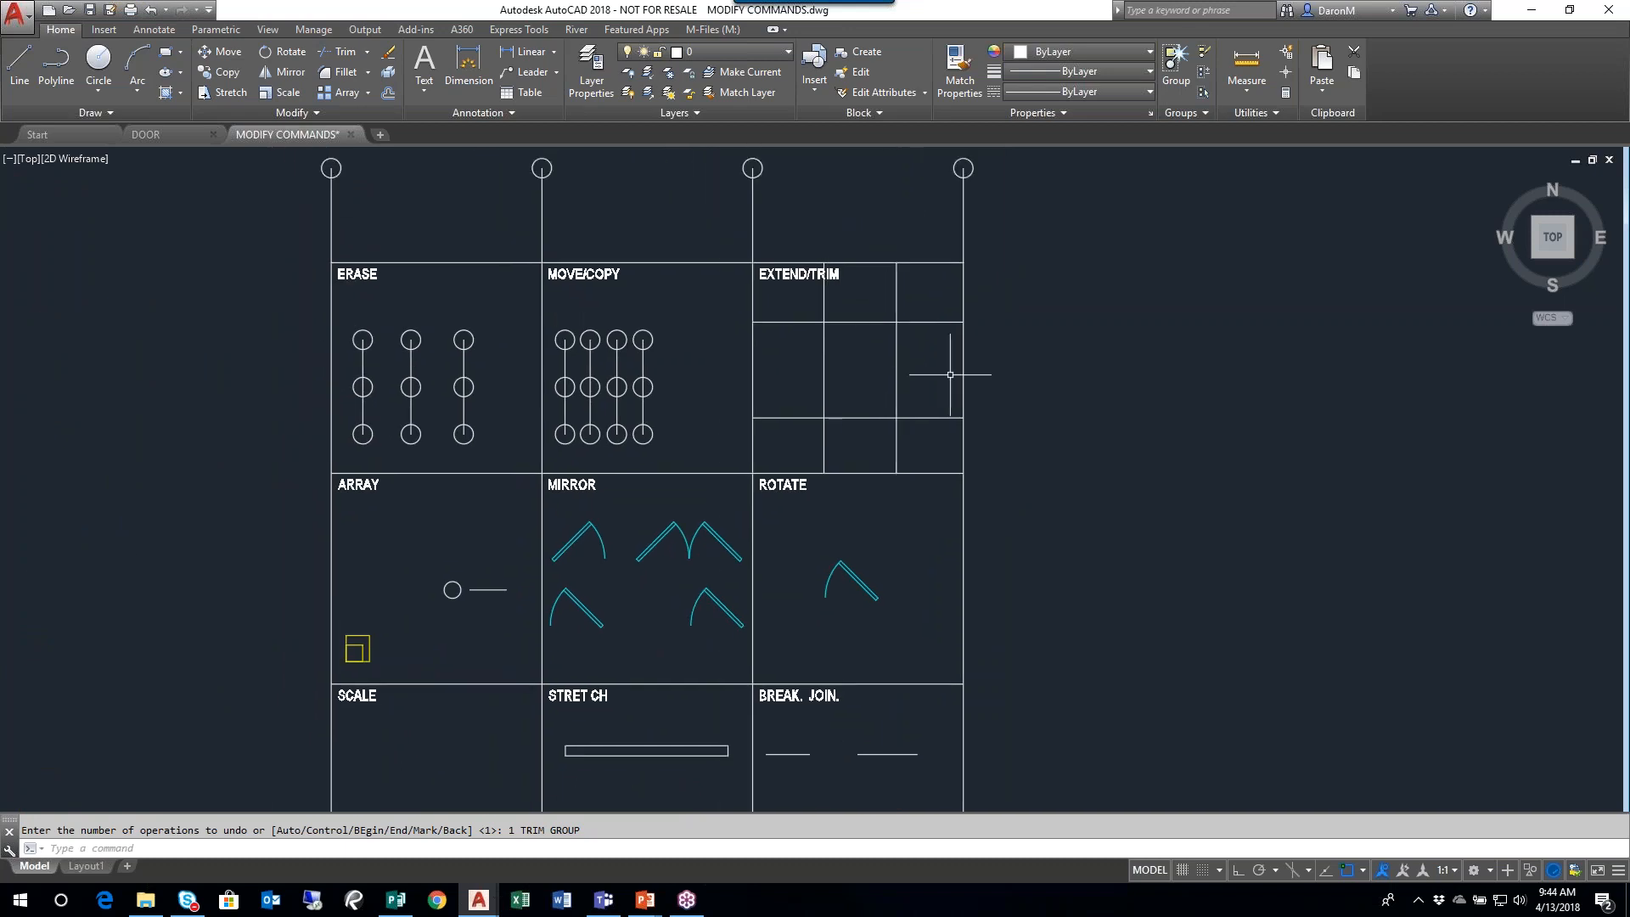
scroll(898, 344, up, 2)
scroll(886, 318, down, 2)
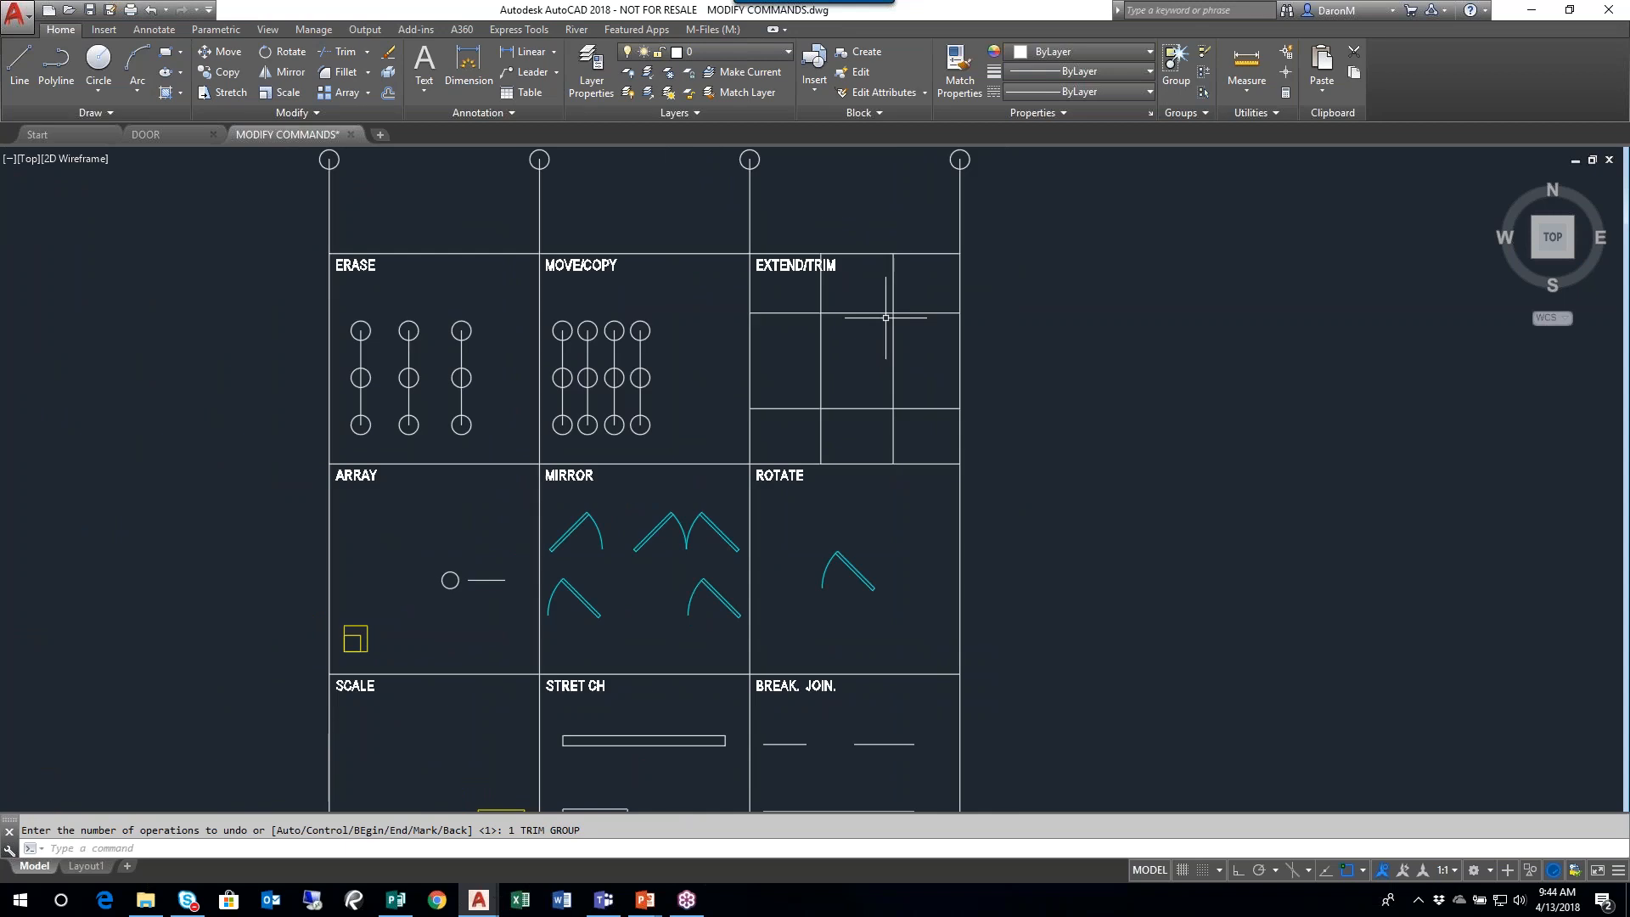
- With all objects as cutting edges, trim both outer ends of the lower inner horizontal line and the lower ends of both inner verticals
click(341, 52)
key(Return)
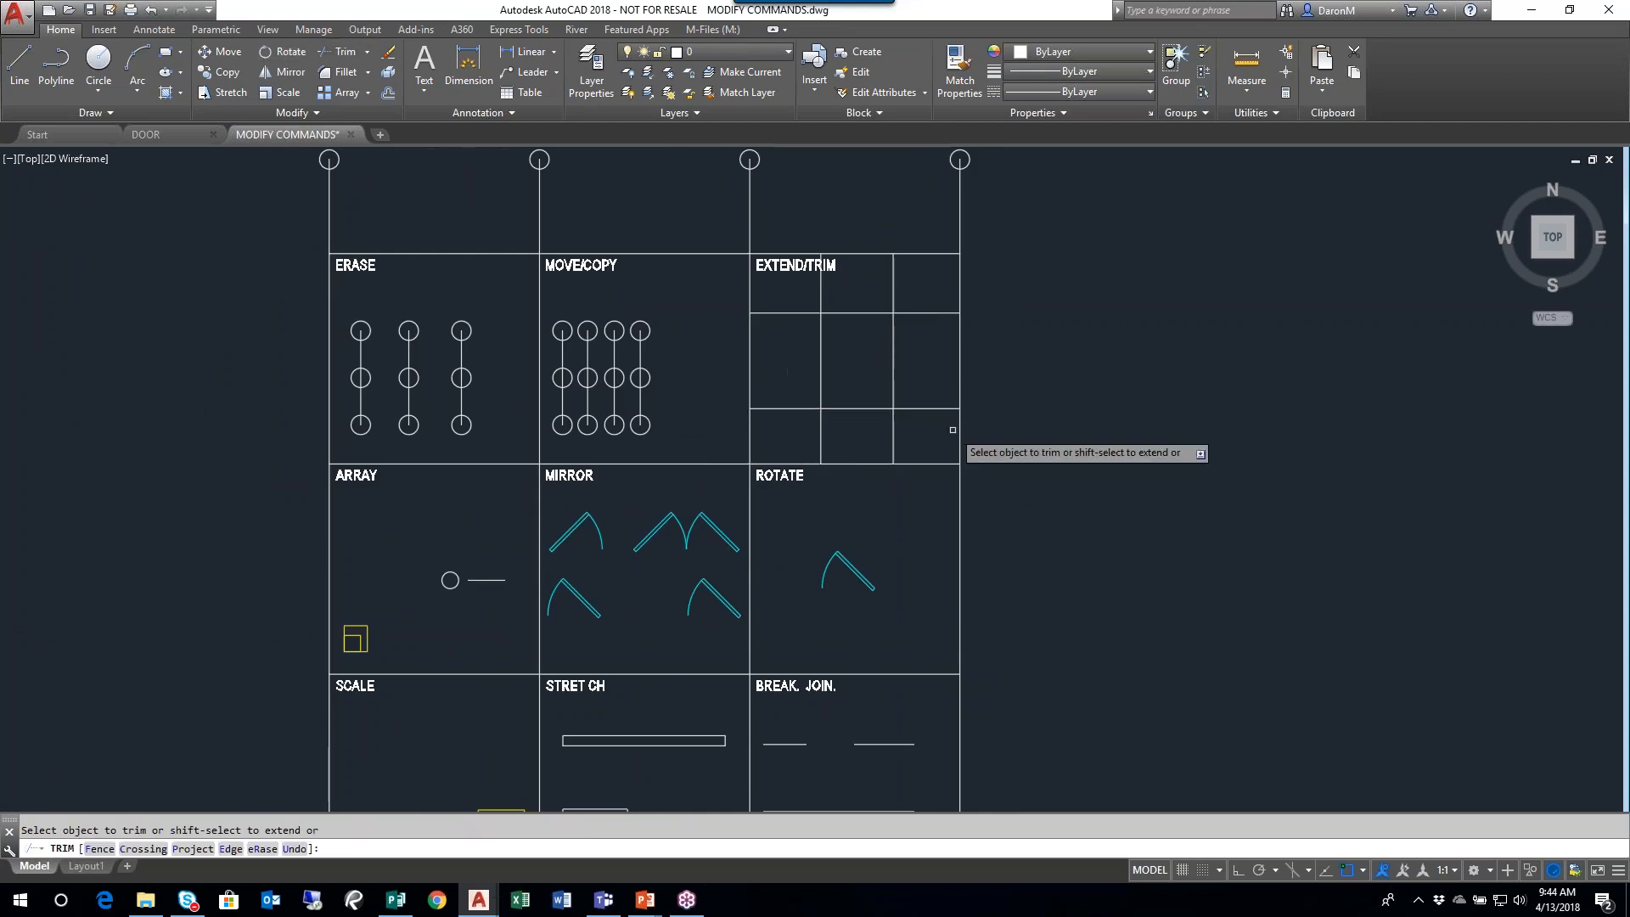
click(939, 409)
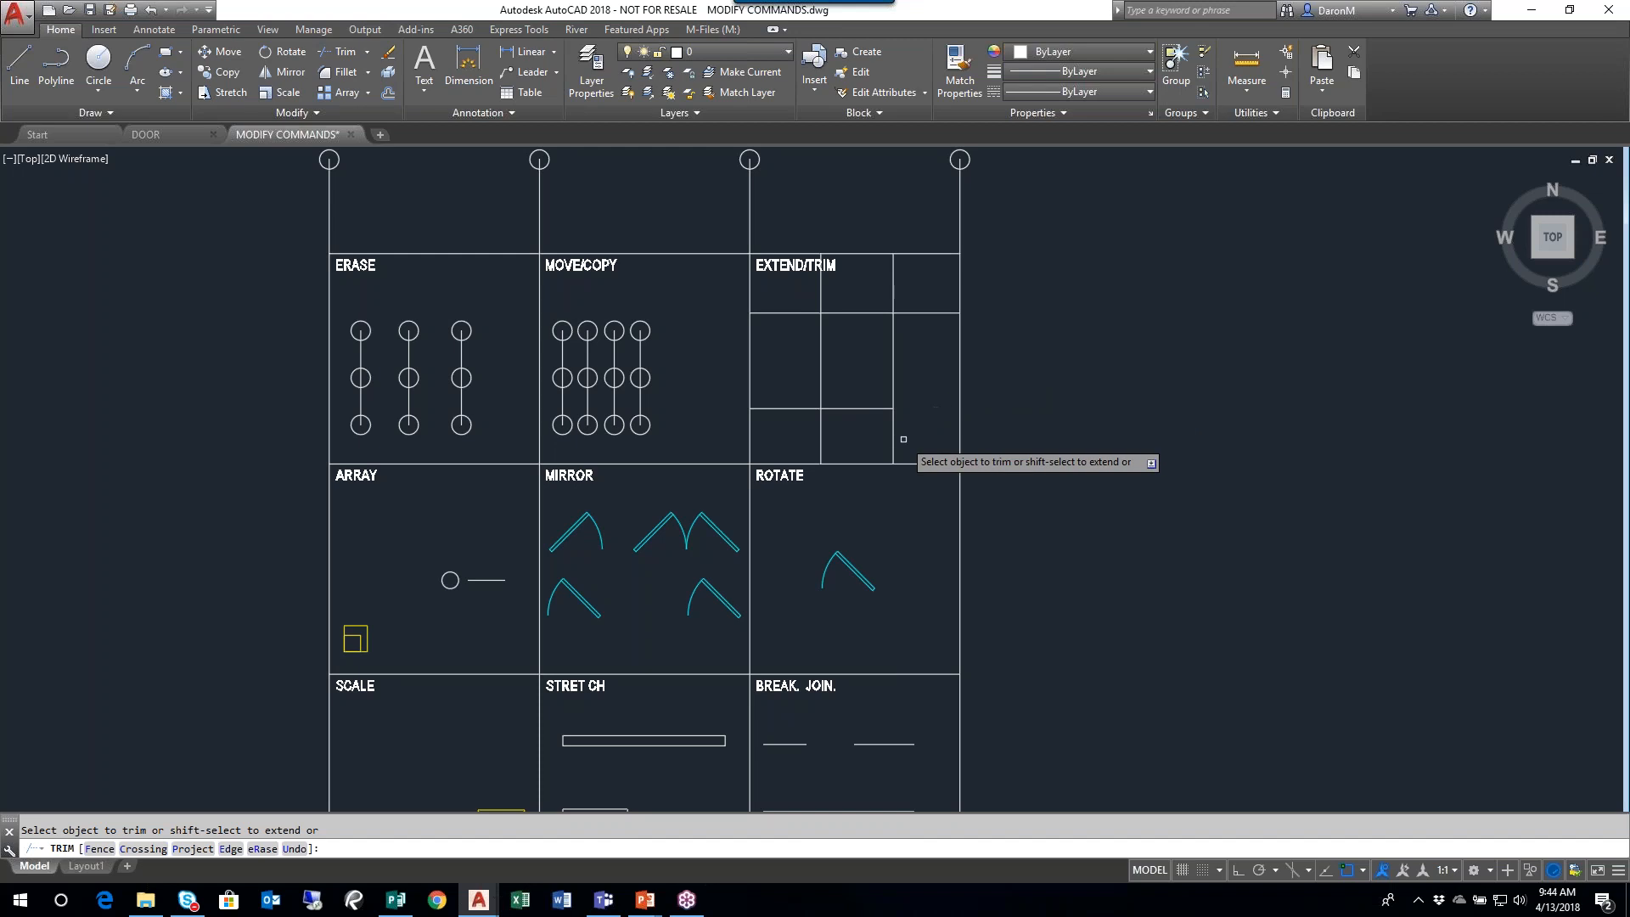
click(894, 440)
click(820, 440)
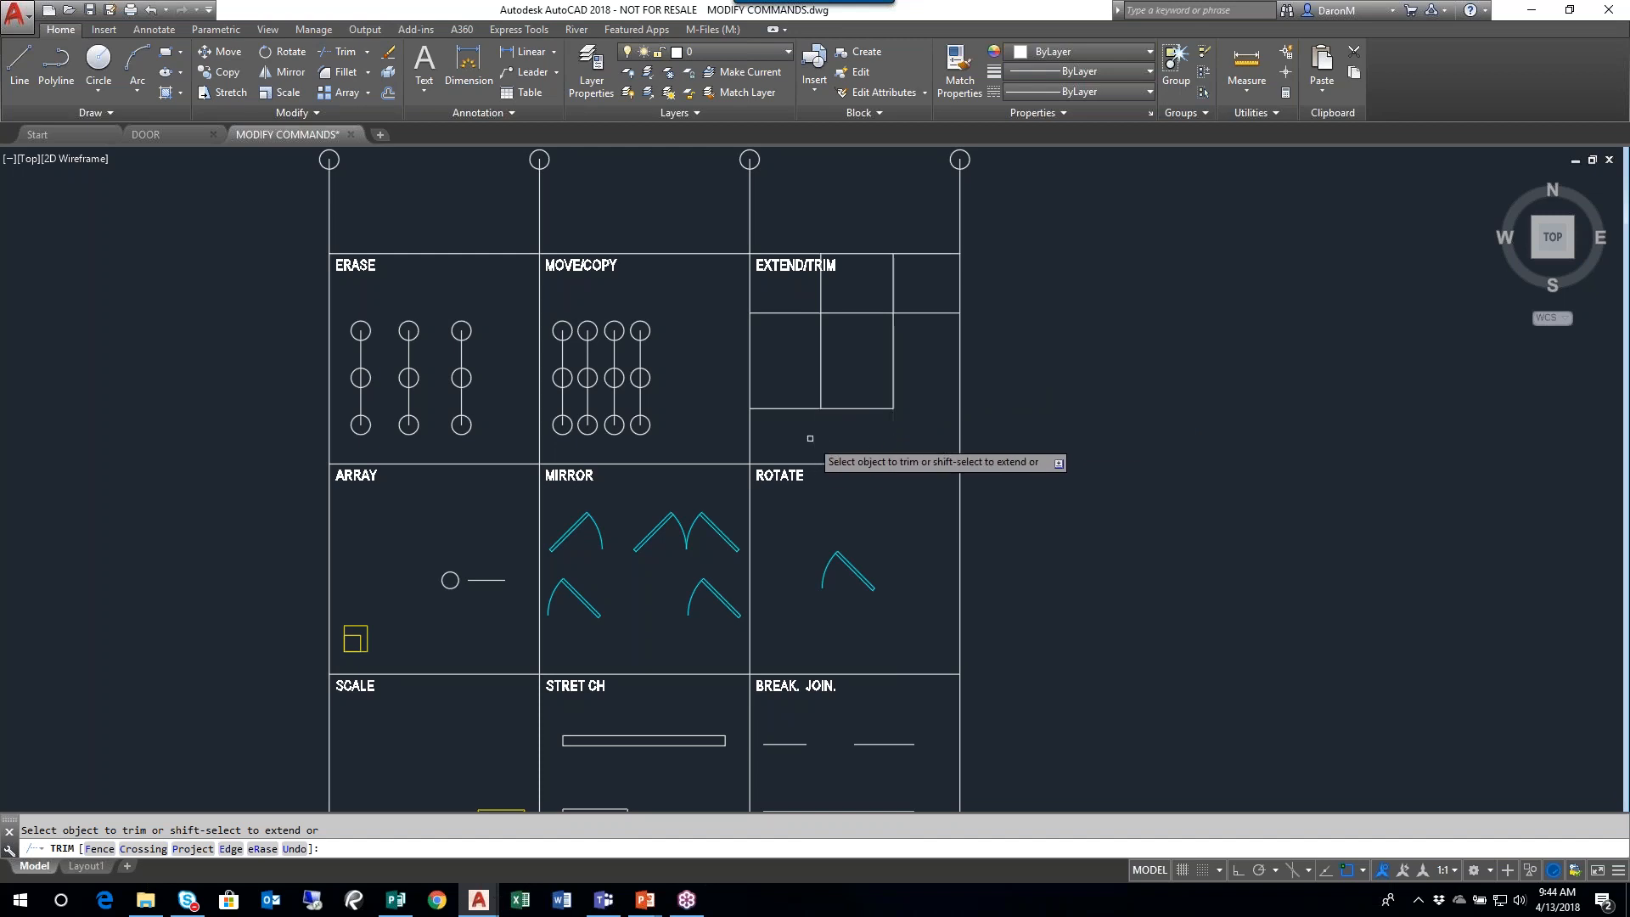
click(781, 409)
- Trim both outer ends of the upper inner horizontal line and the upper ends of both inner verticals, and end Trim
middle_drag(791, 294, 791, 407)
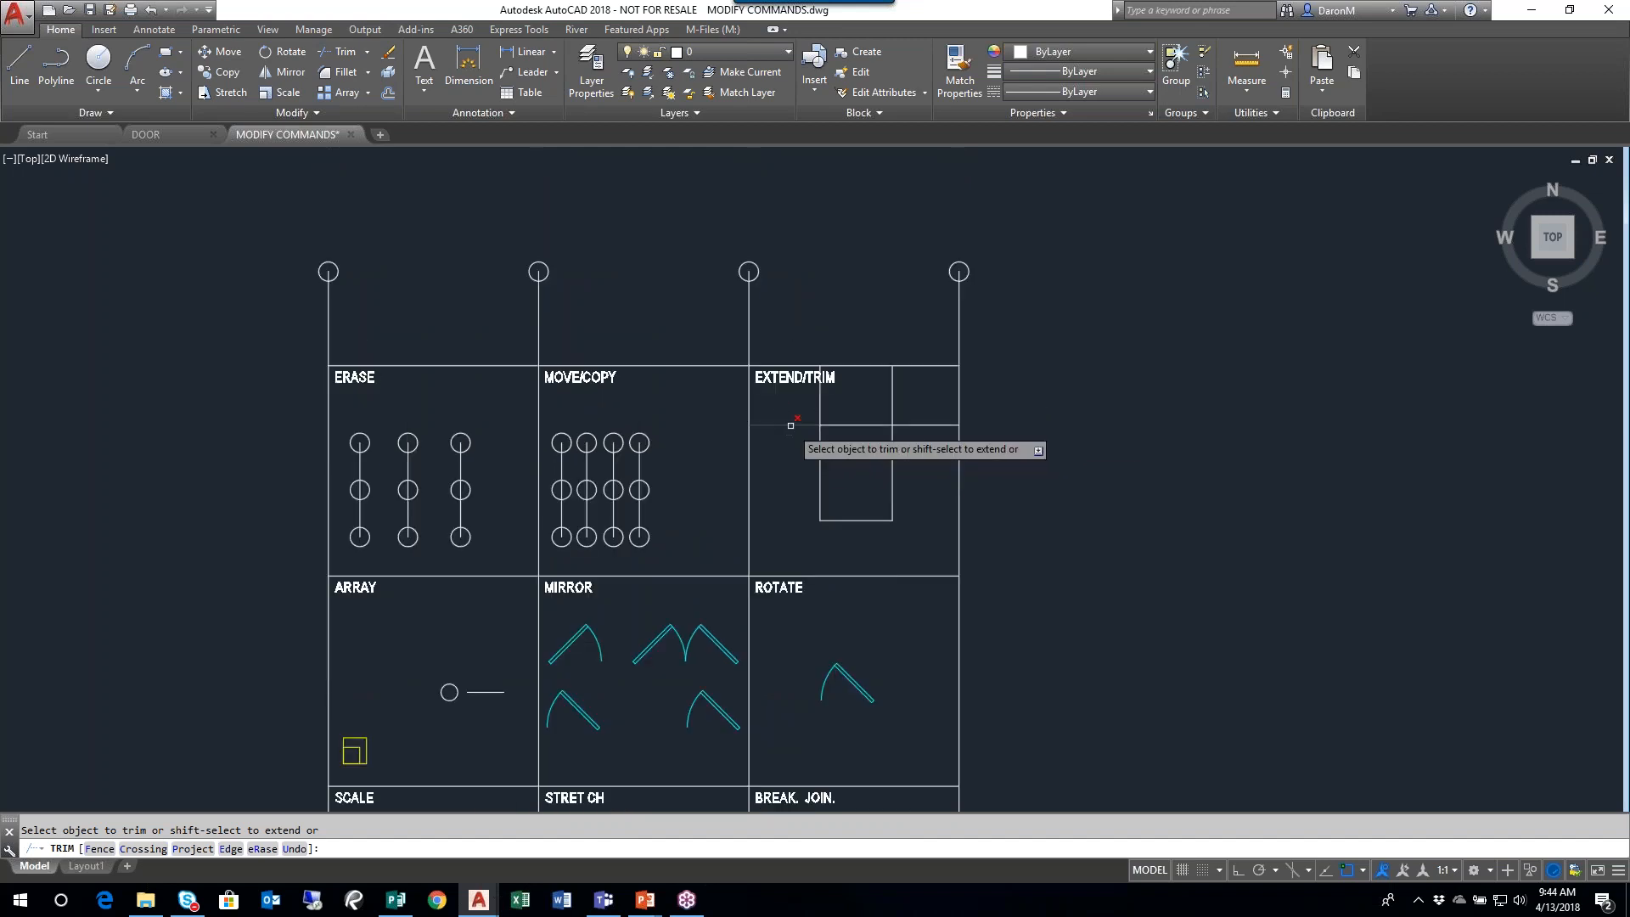
click(828, 407)
click(816, 406)
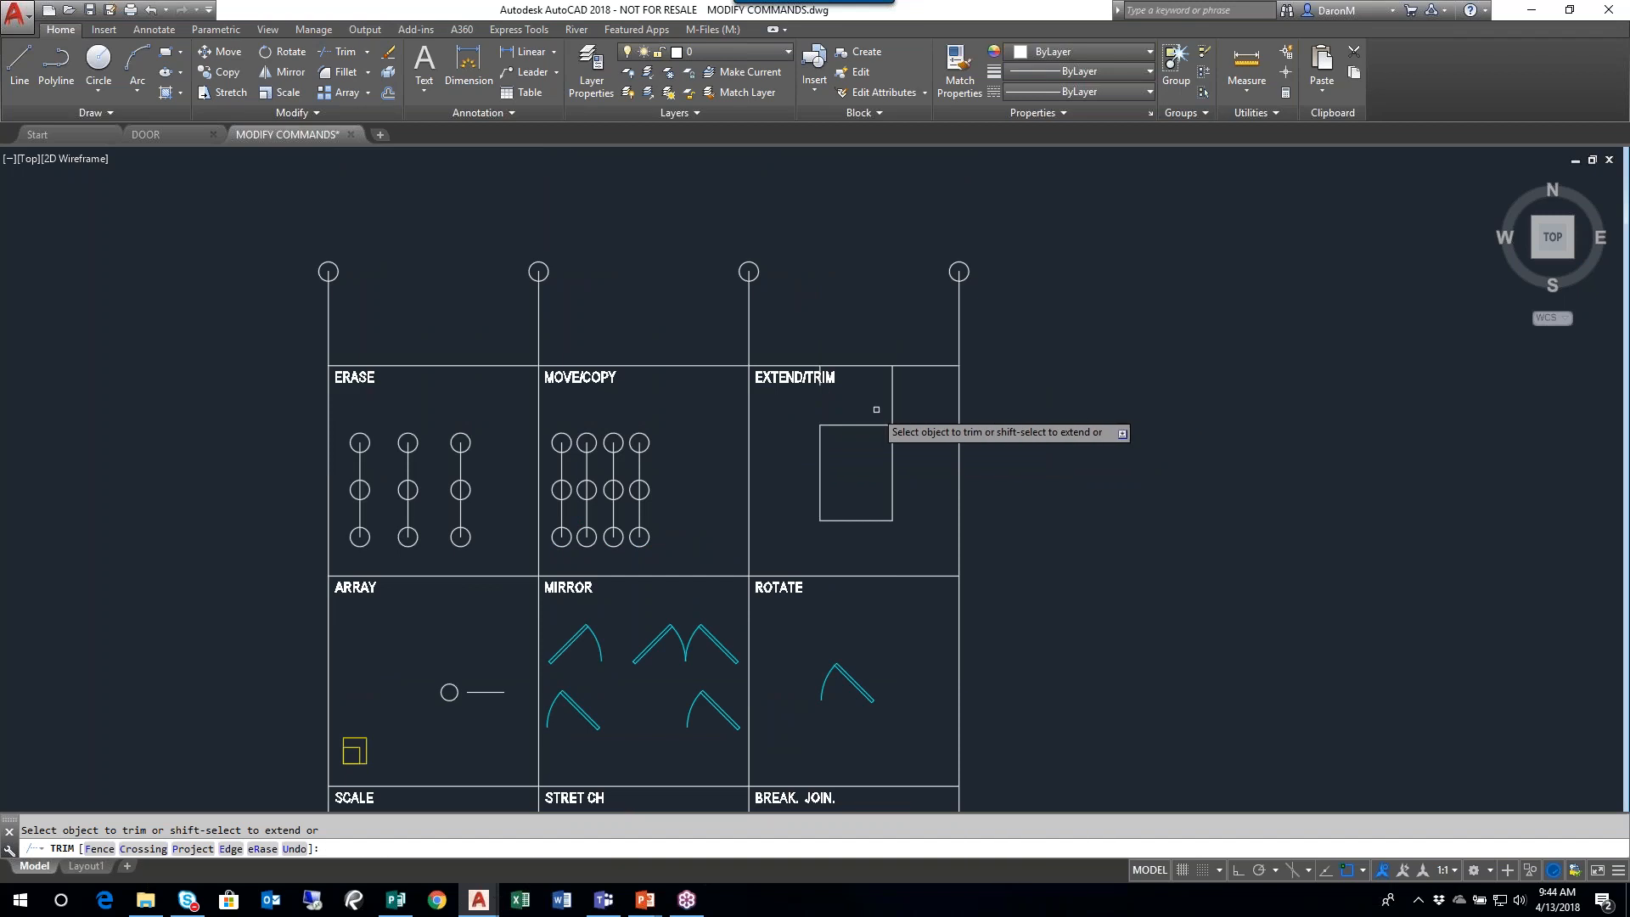
click(892, 411)
click(916, 425)
middle_drag(913, 476, 935, 389)
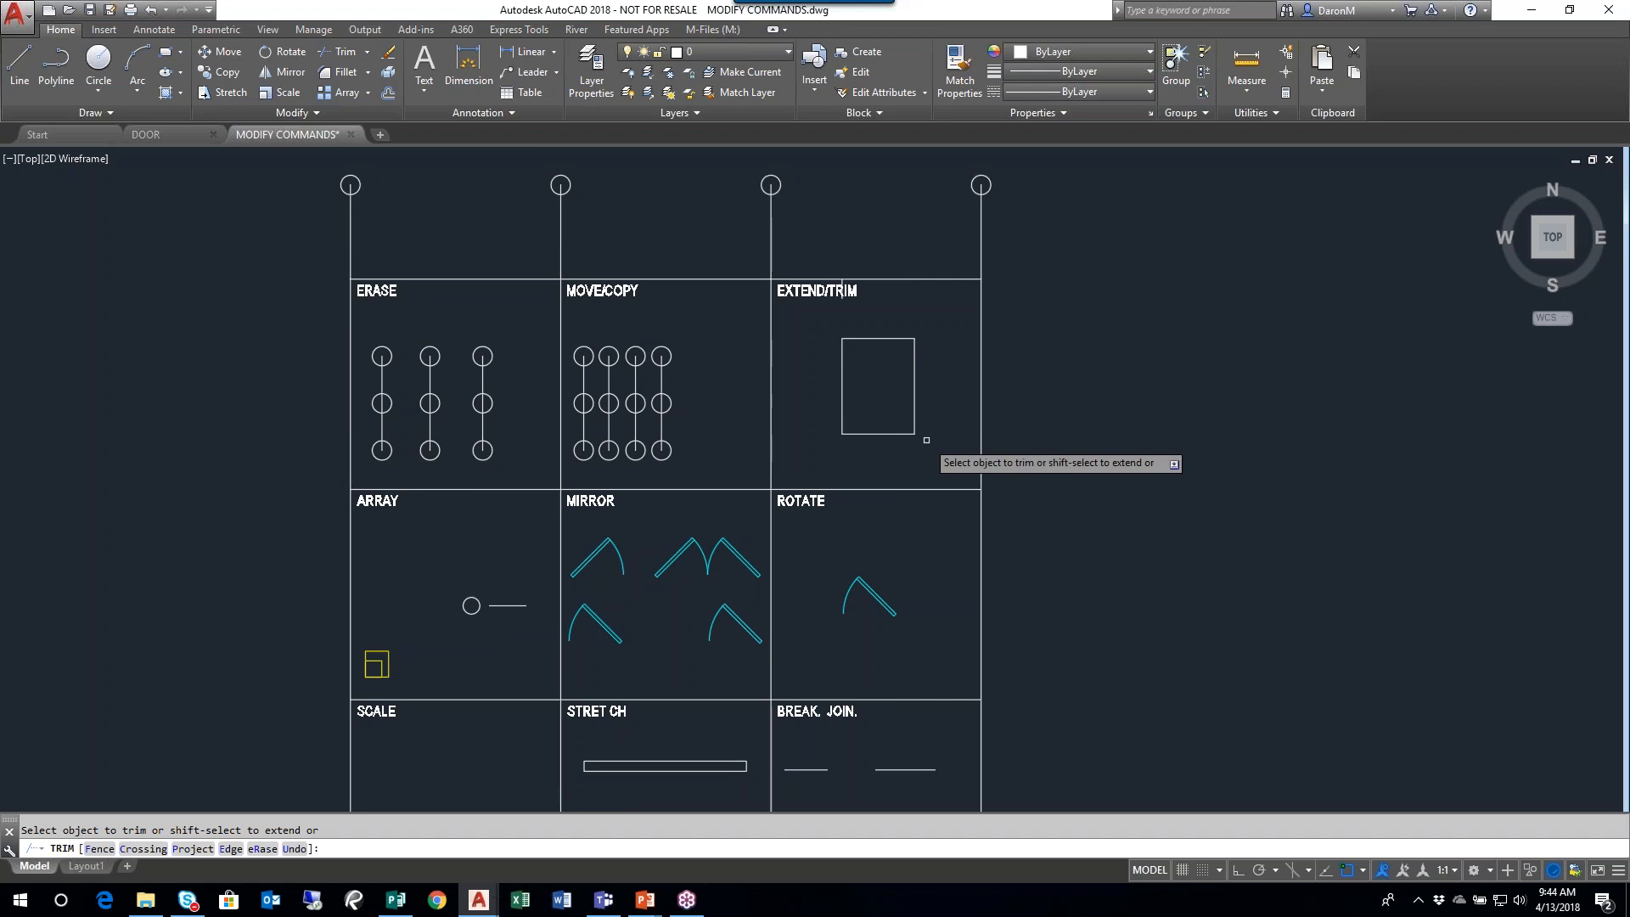
key(Escape)
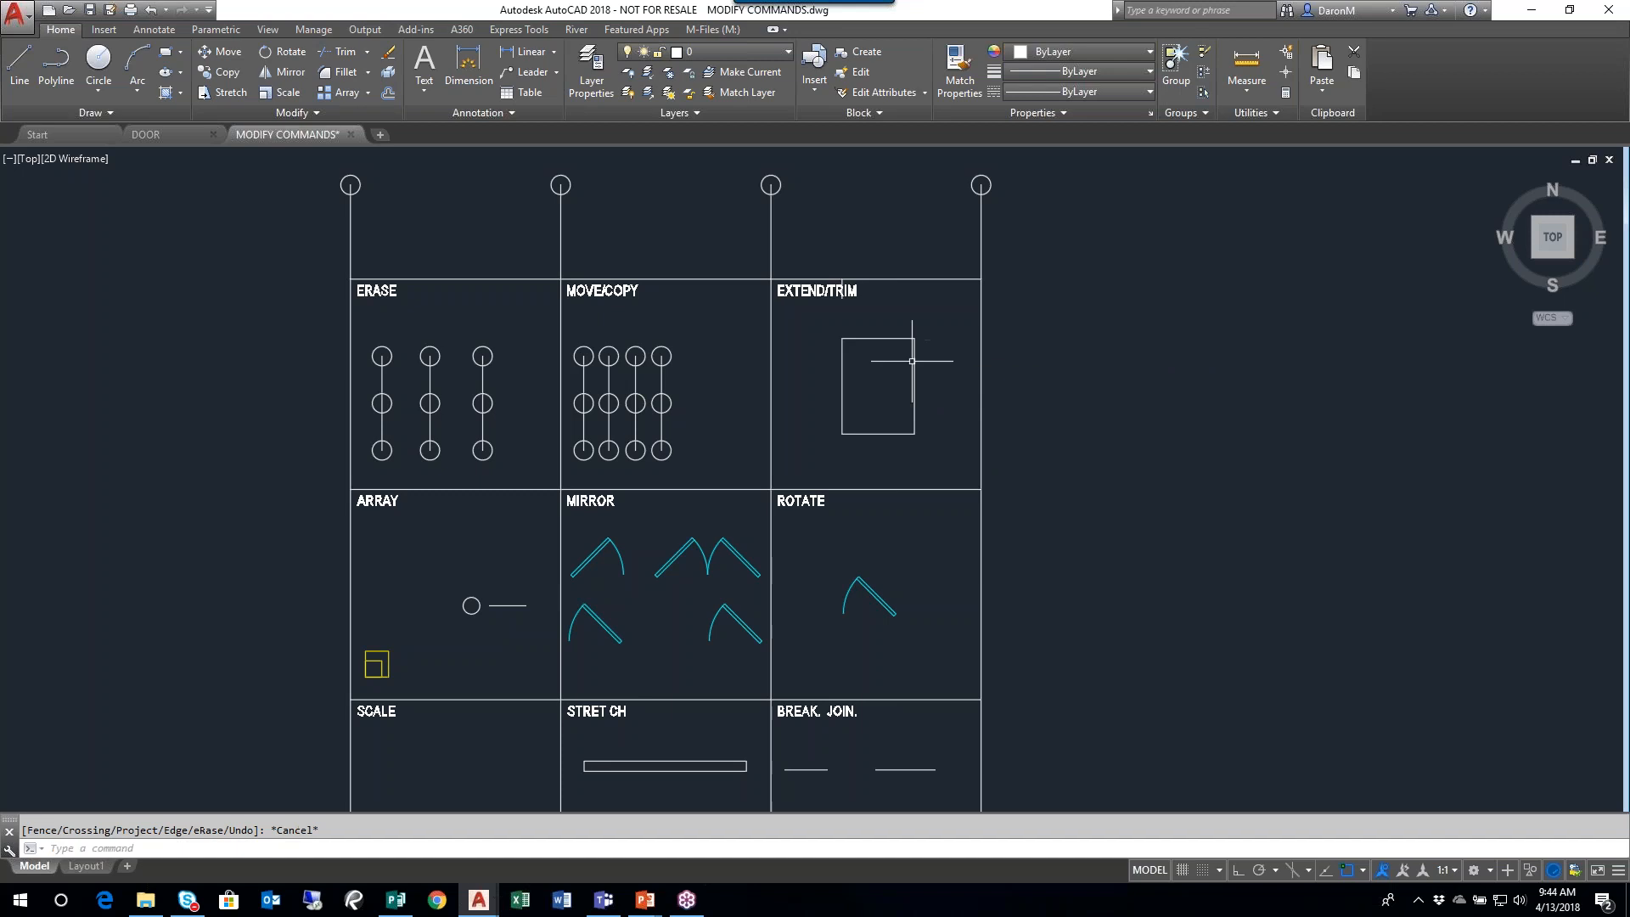
- Undo the last pan of the view
mouse_move(940, 406)
middle_down()
mouse_move(939, 371)
mouse_move(970, 391)
middle_up()
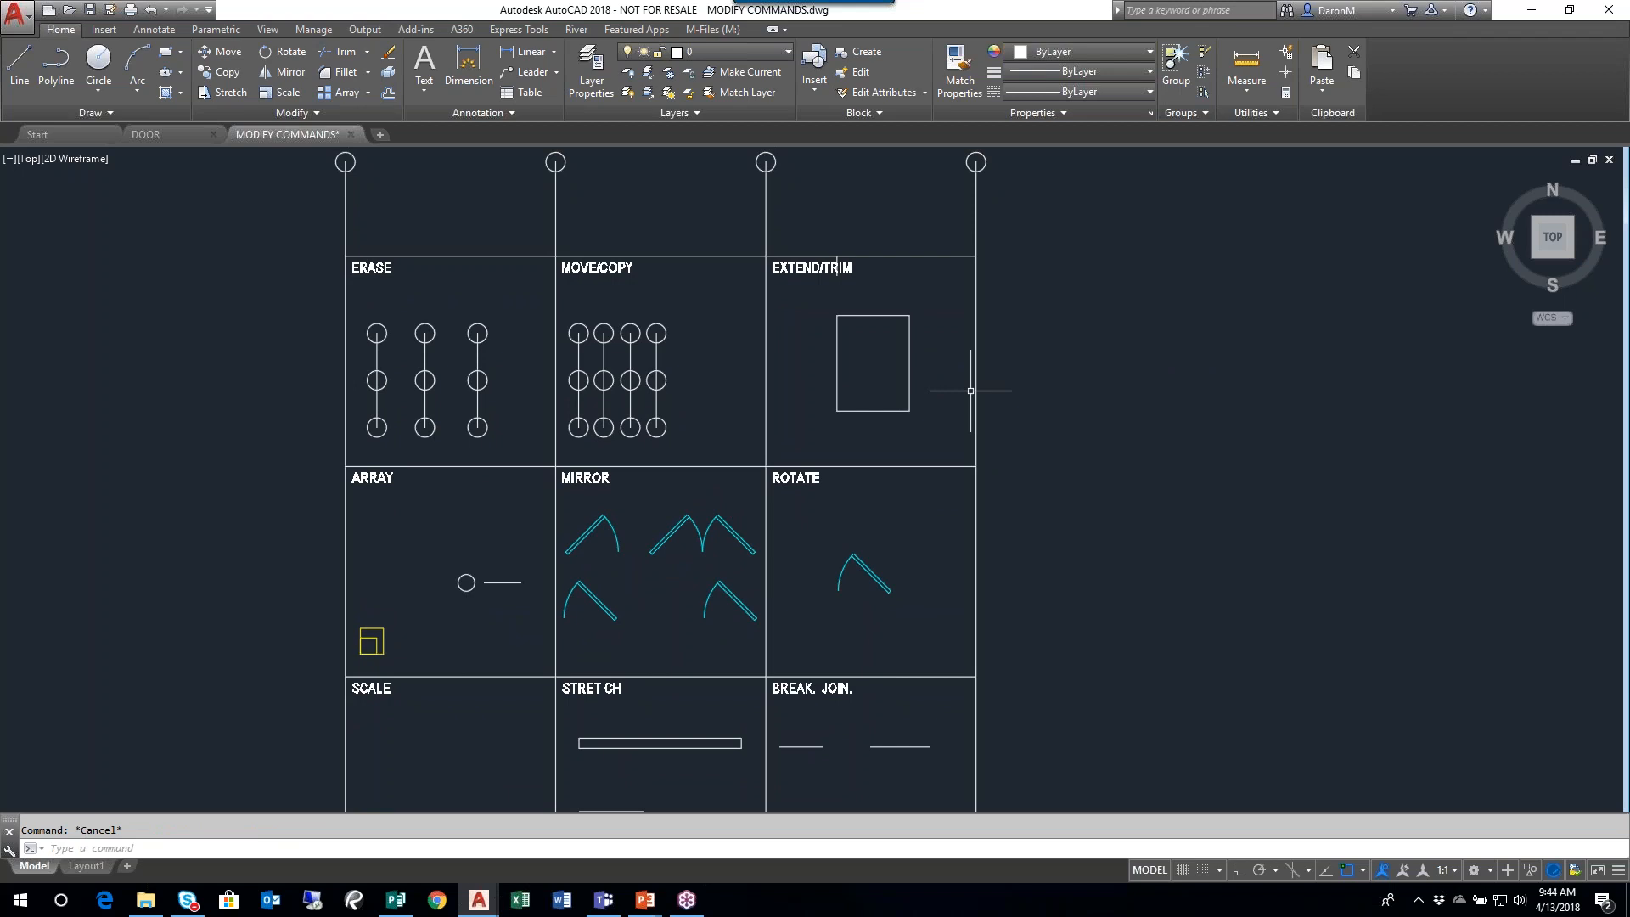
click(150, 9)
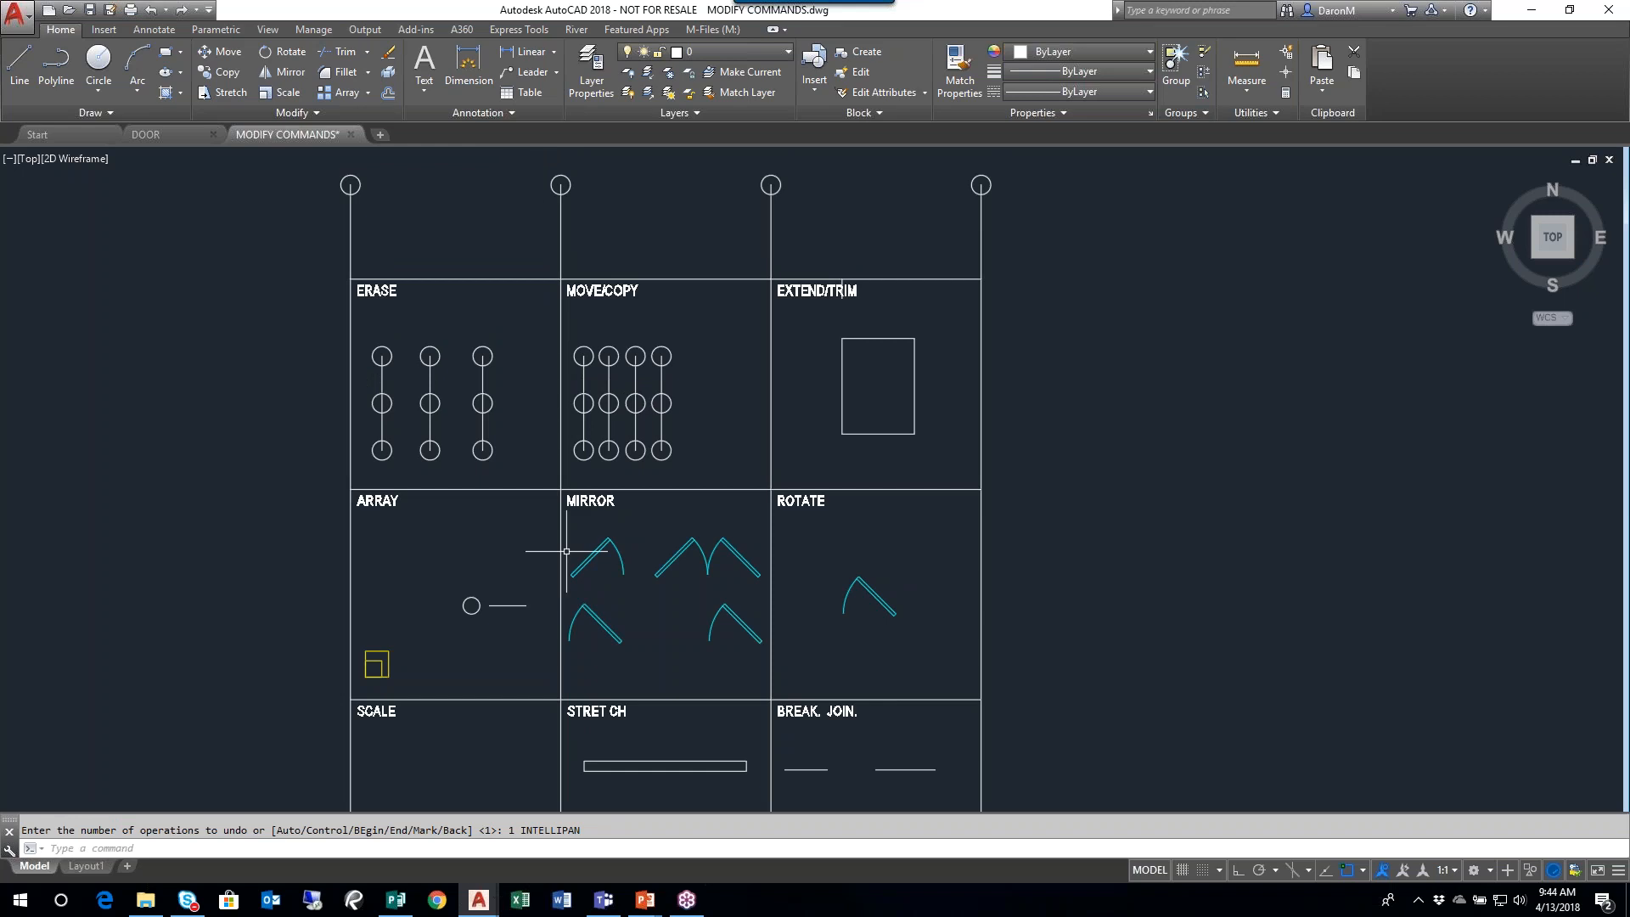
- Undo the Trim operation that reduced the EXTEND/TRIM cell's lines to a central rectangle
click(151, 9)
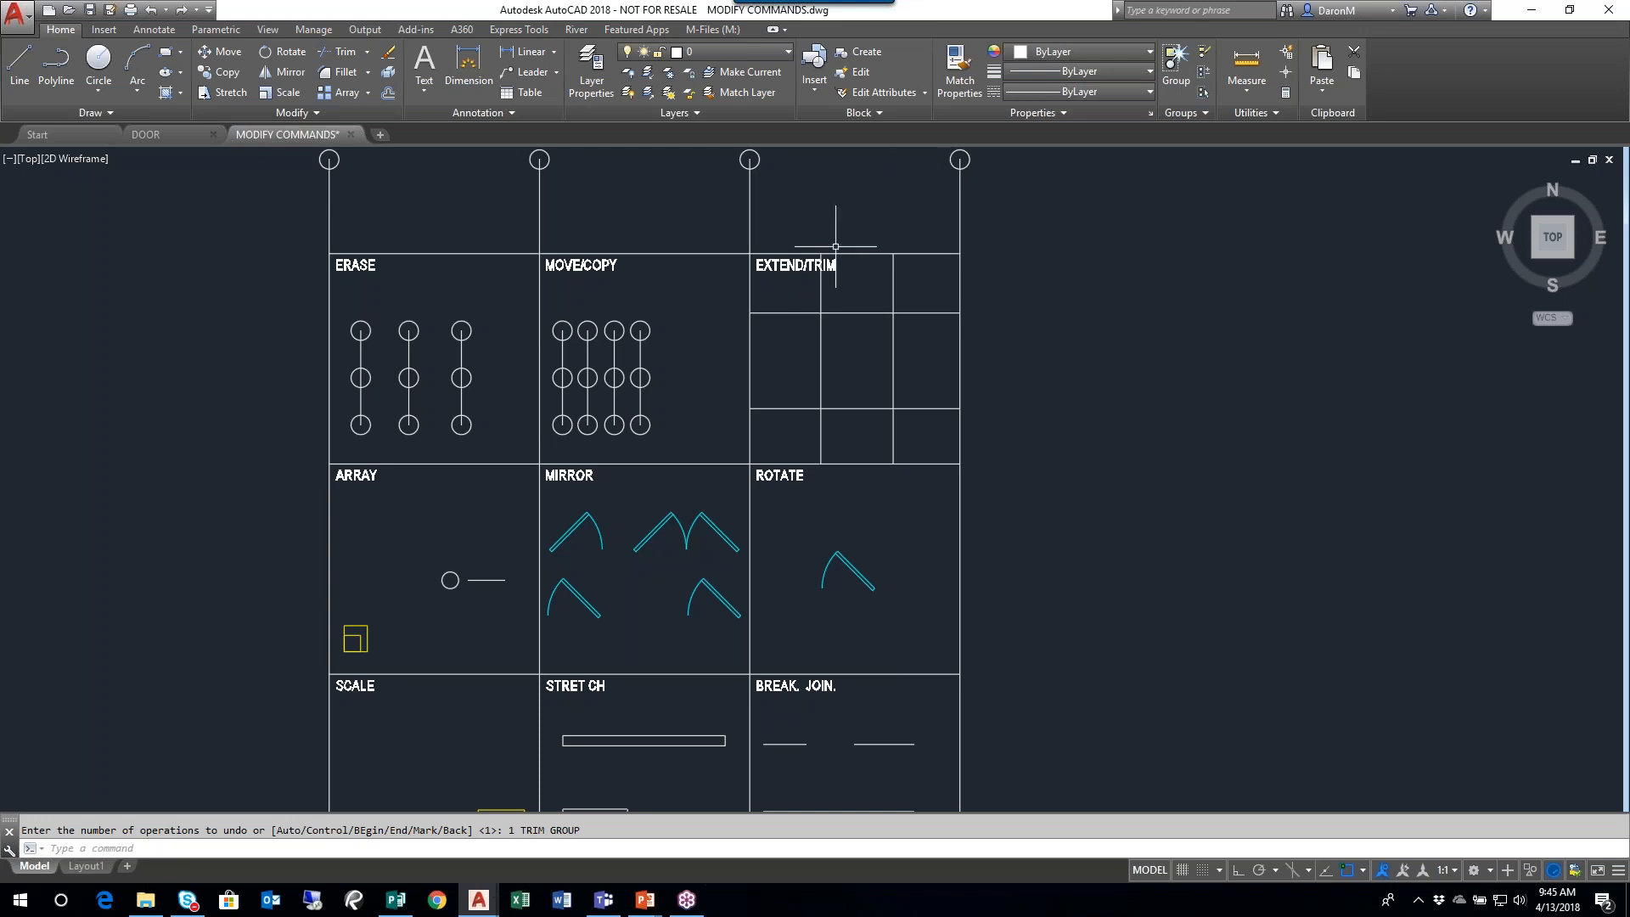
- With all objects as cutting edges, trim the right third of the EXTEND/TRIM cell's top border and extend it back to the outer grid line
click(345, 54)
key(Return)
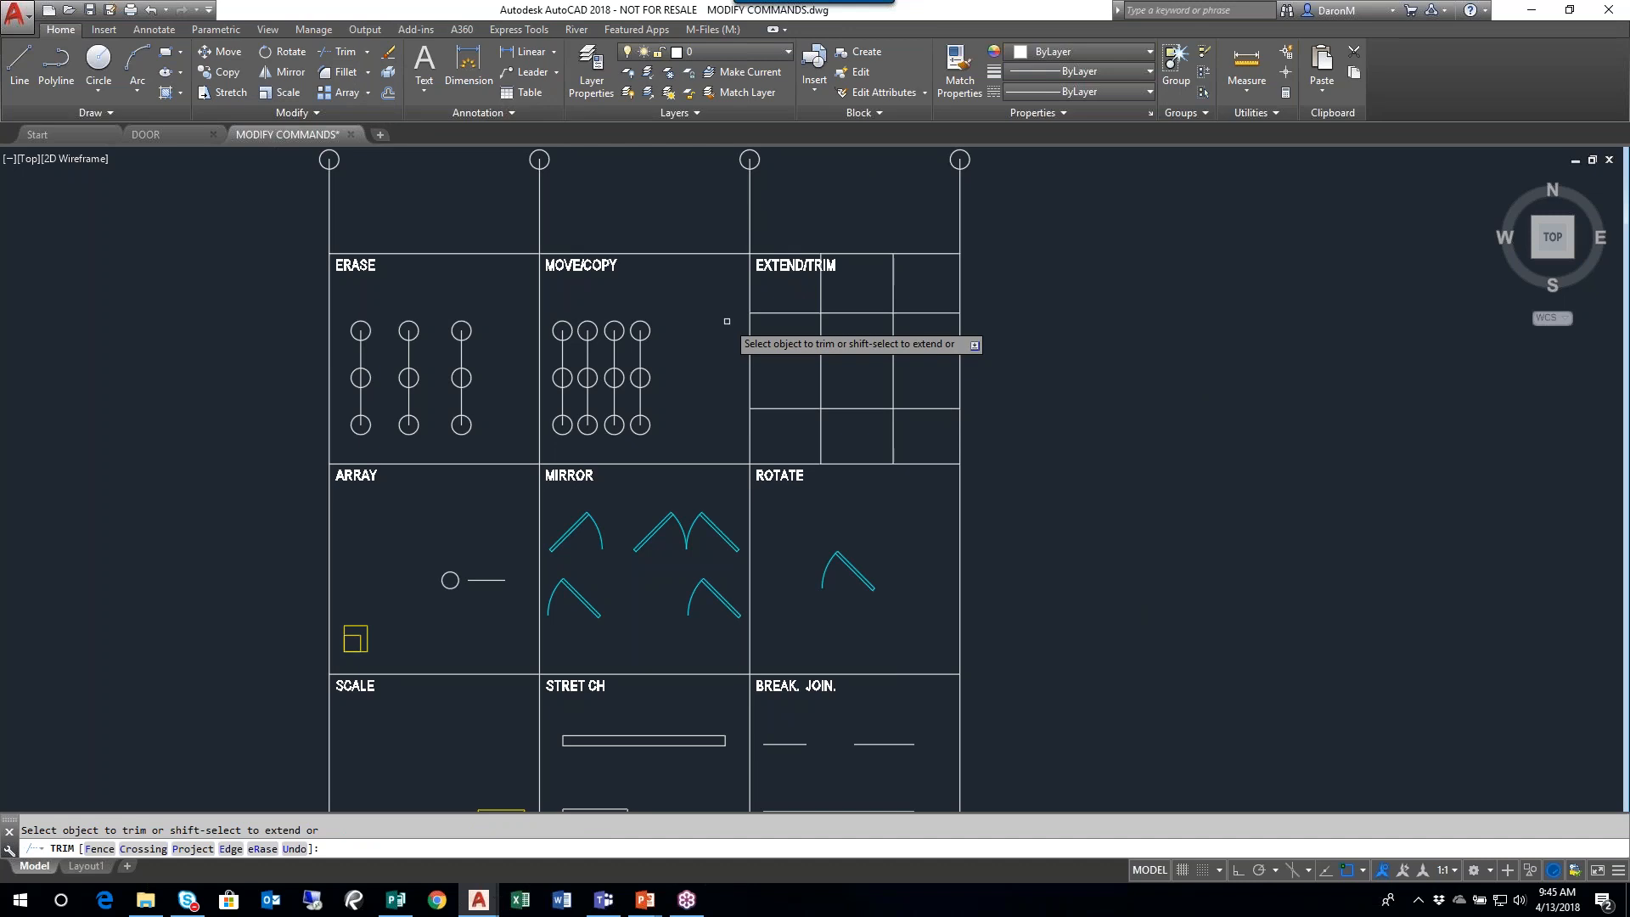
key(ctrl)
key(ctrl)
click(920, 252)
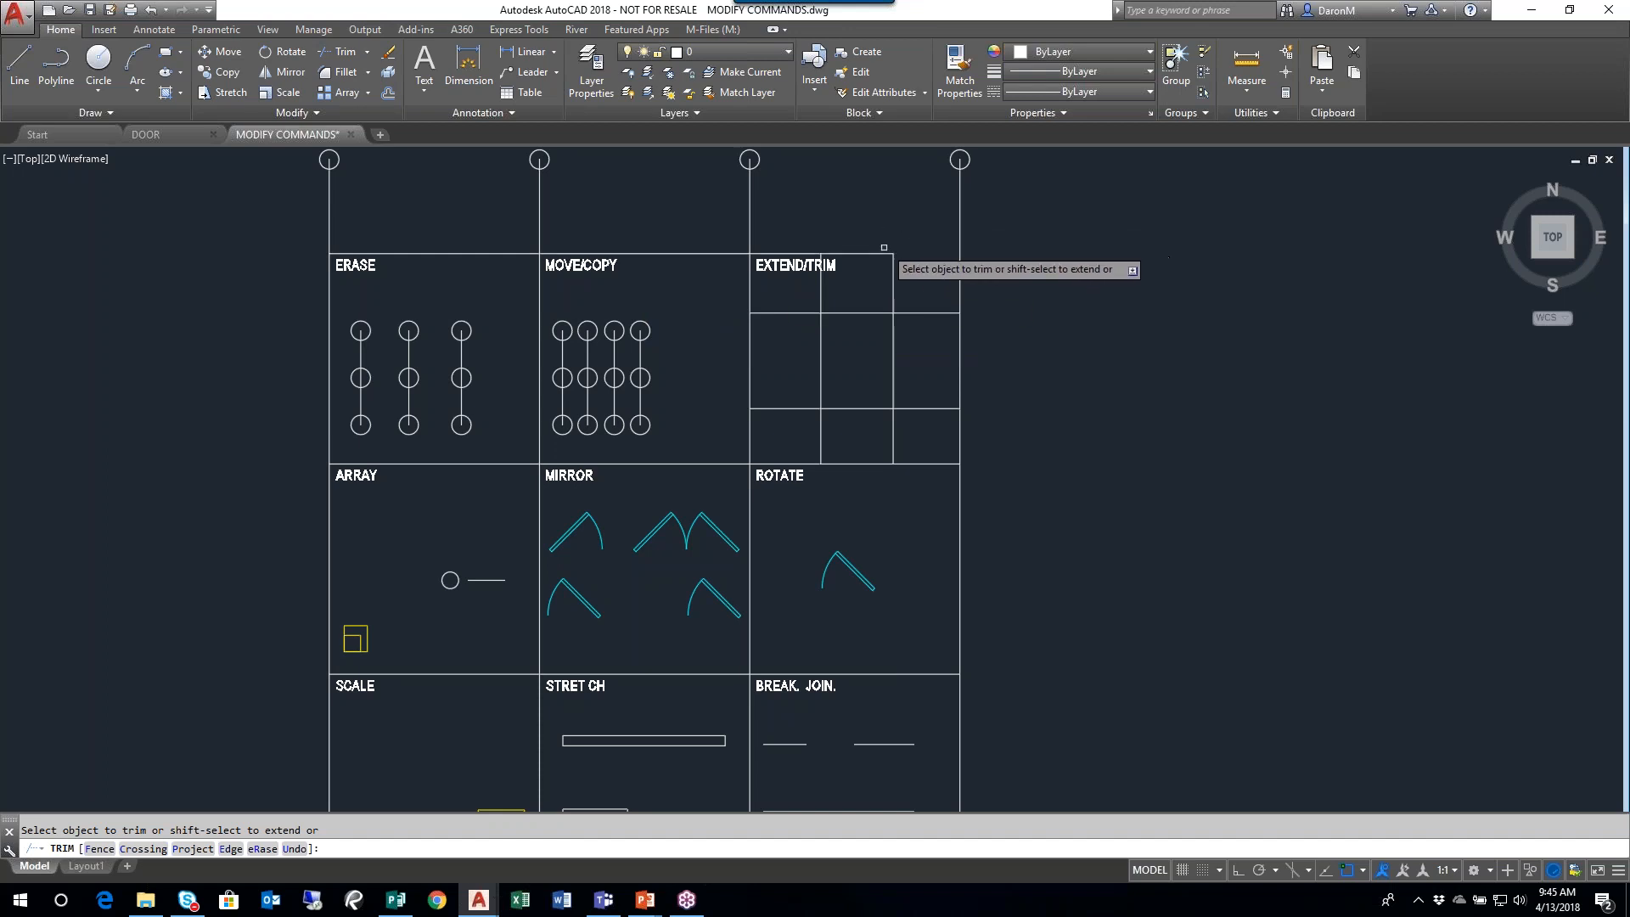
shift+click(882, 253)
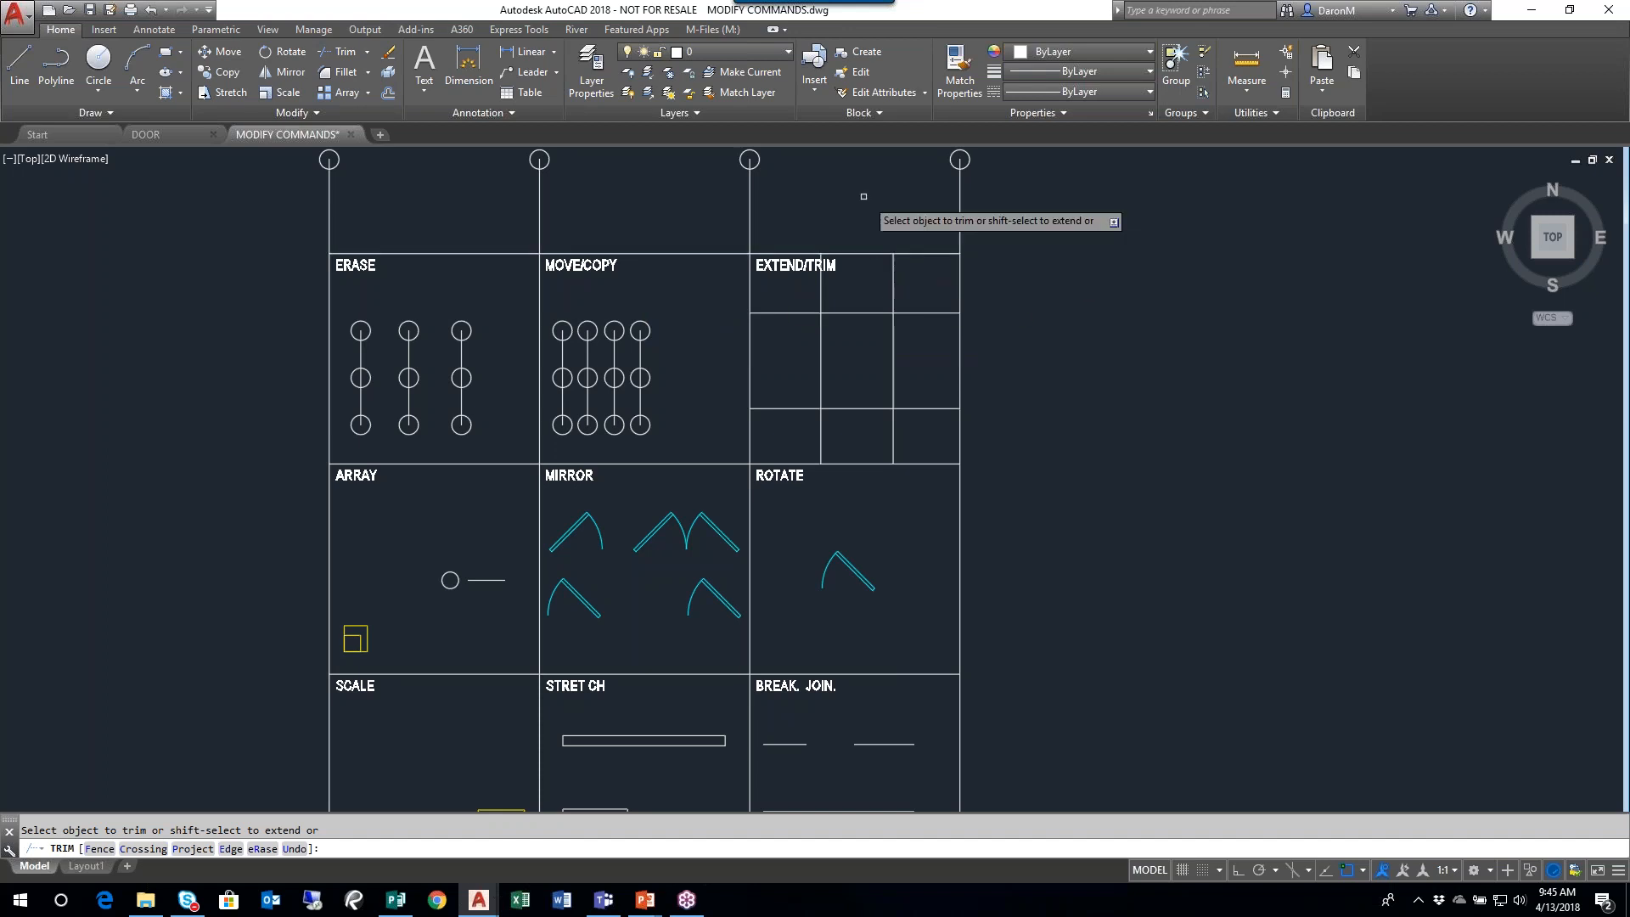
click(900, 265)
click(883, 331)
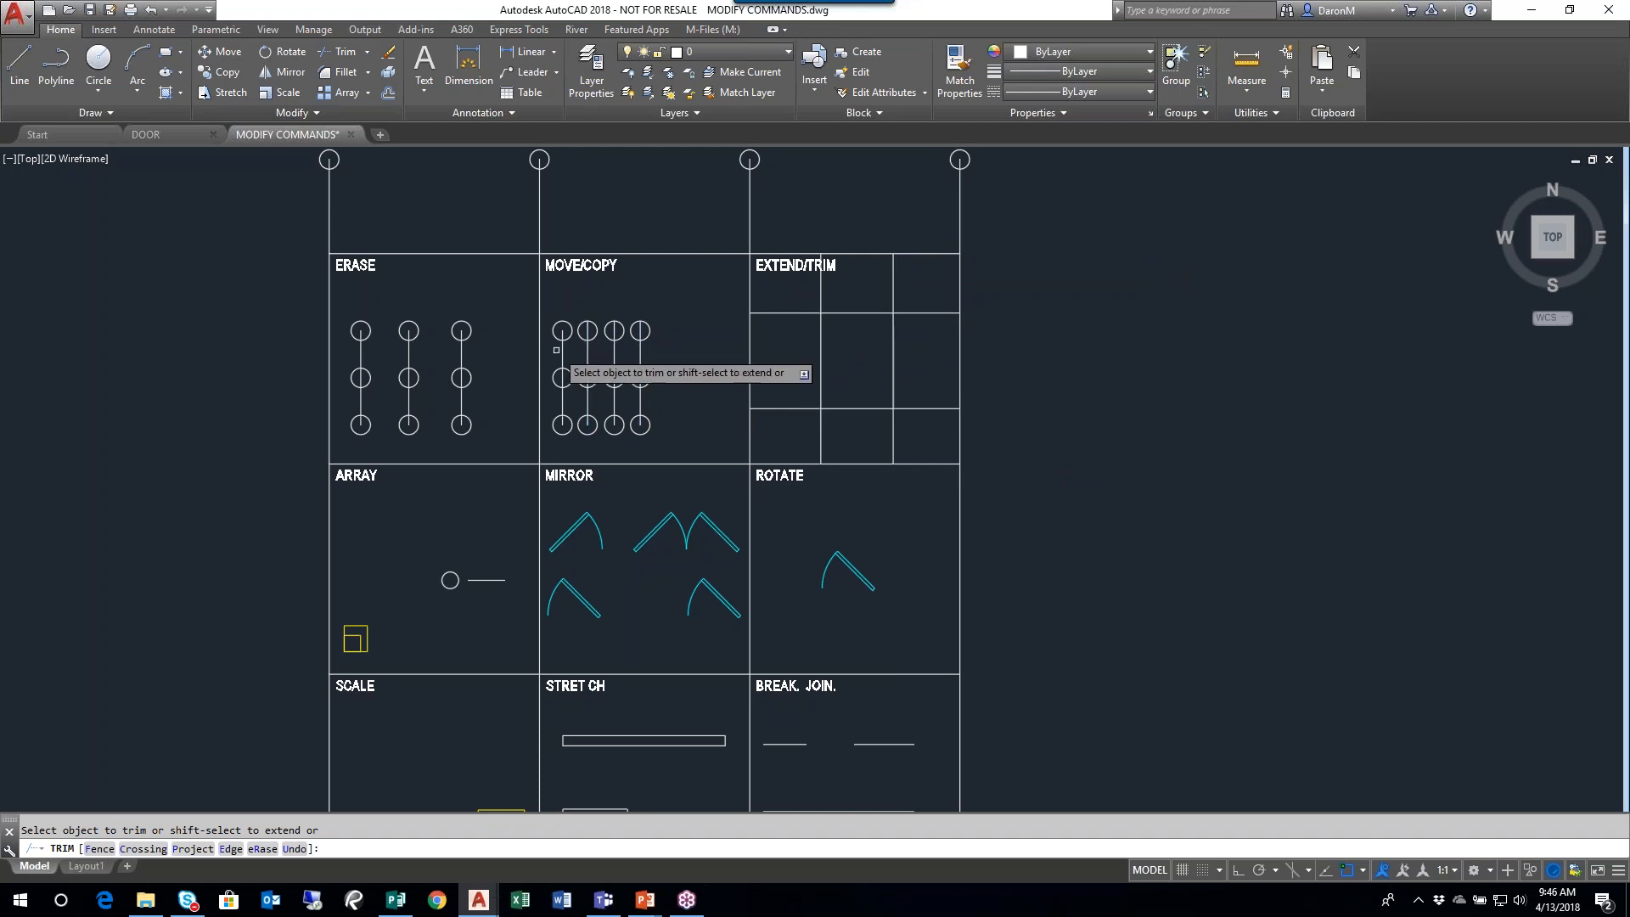
- Within Trim, extend the lower ends of the four vertical lines in the MOVE/COPY cell to the far edges of their bottom circles
scroll(563, 347, up, 6)
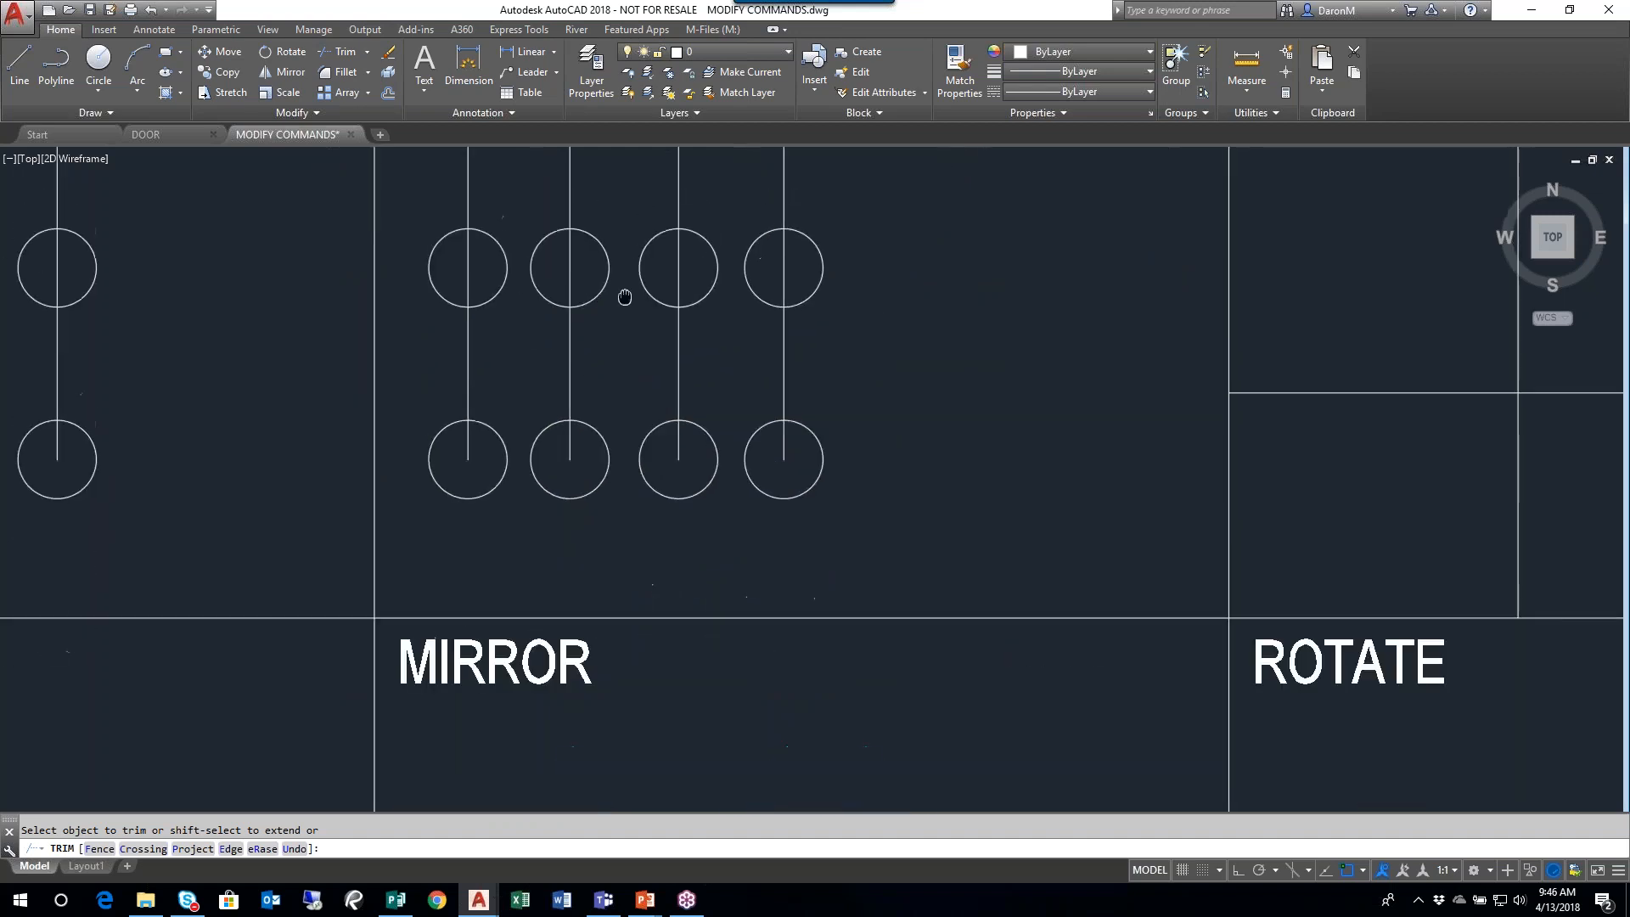
shift+click(465, 395)
shift+click(568, 387)
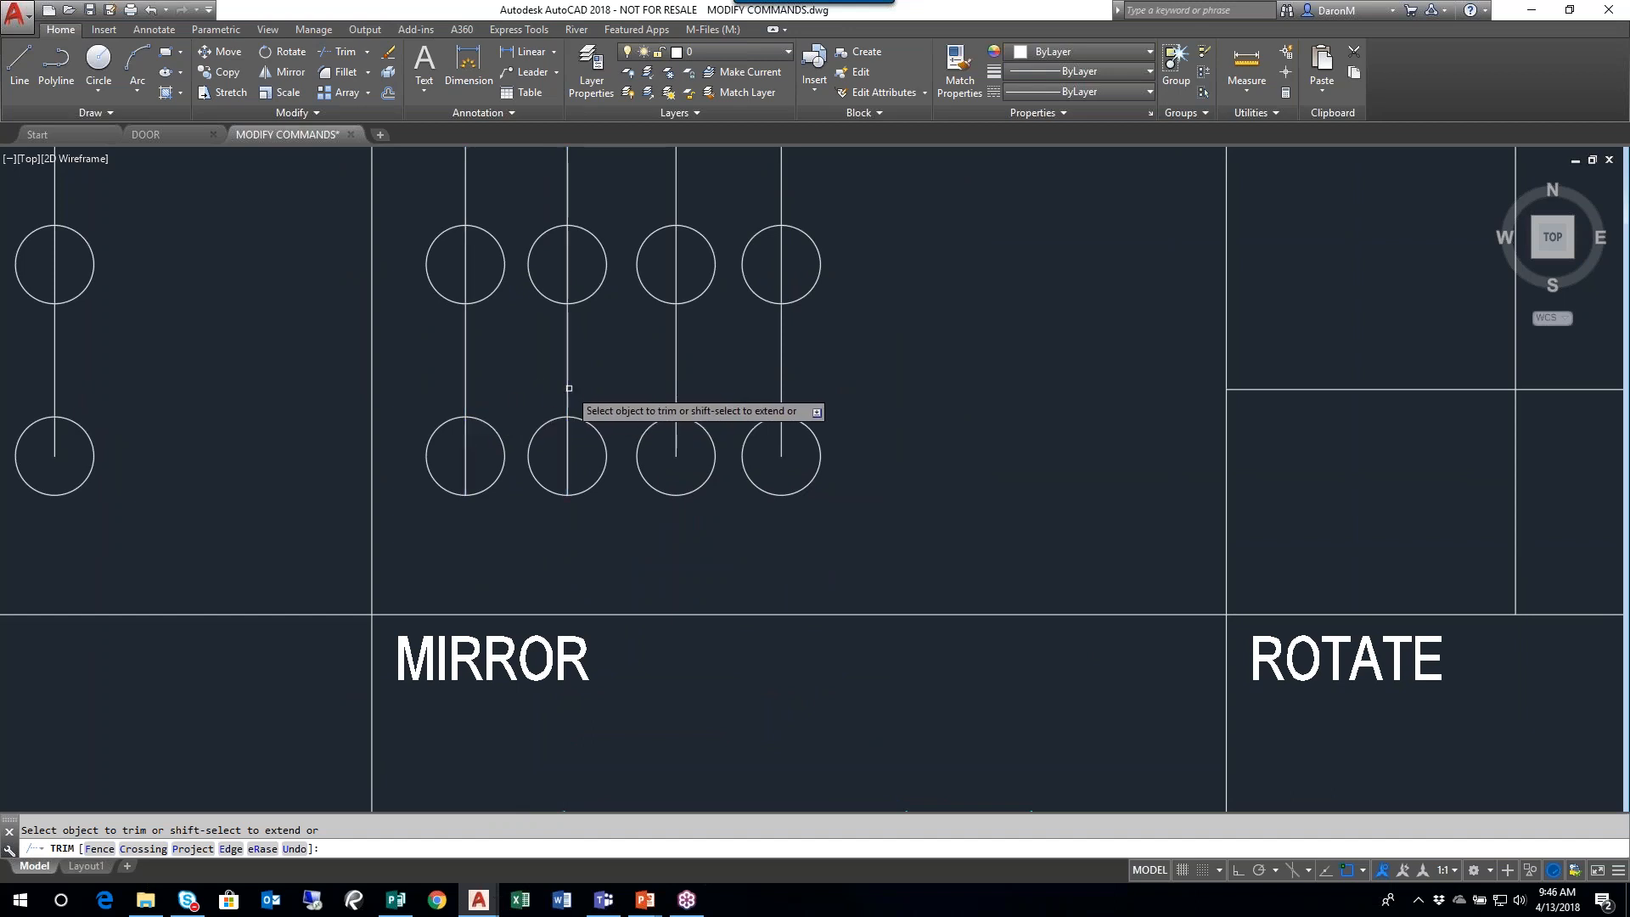
shift+click(677, 396)
shift+click(777, 393)
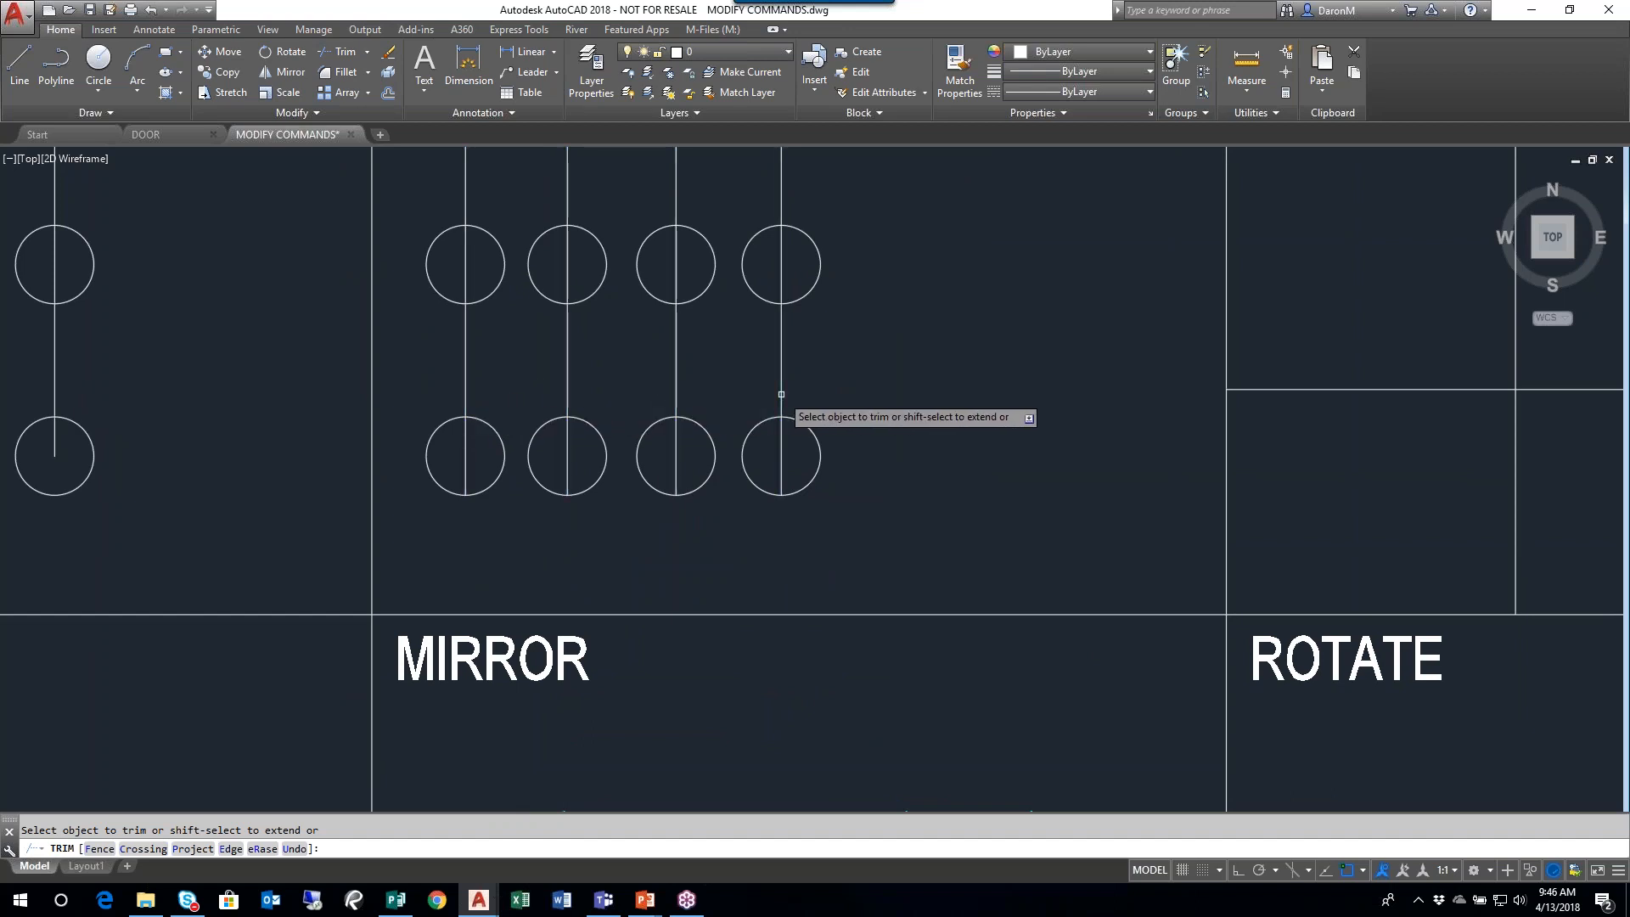
- Trim the MOVE/COPY cell's third column into alternating half circles, removing the line portions inside all three circles, and end Trim
click(644, 441)
click(680, 442)
click(660, 440)
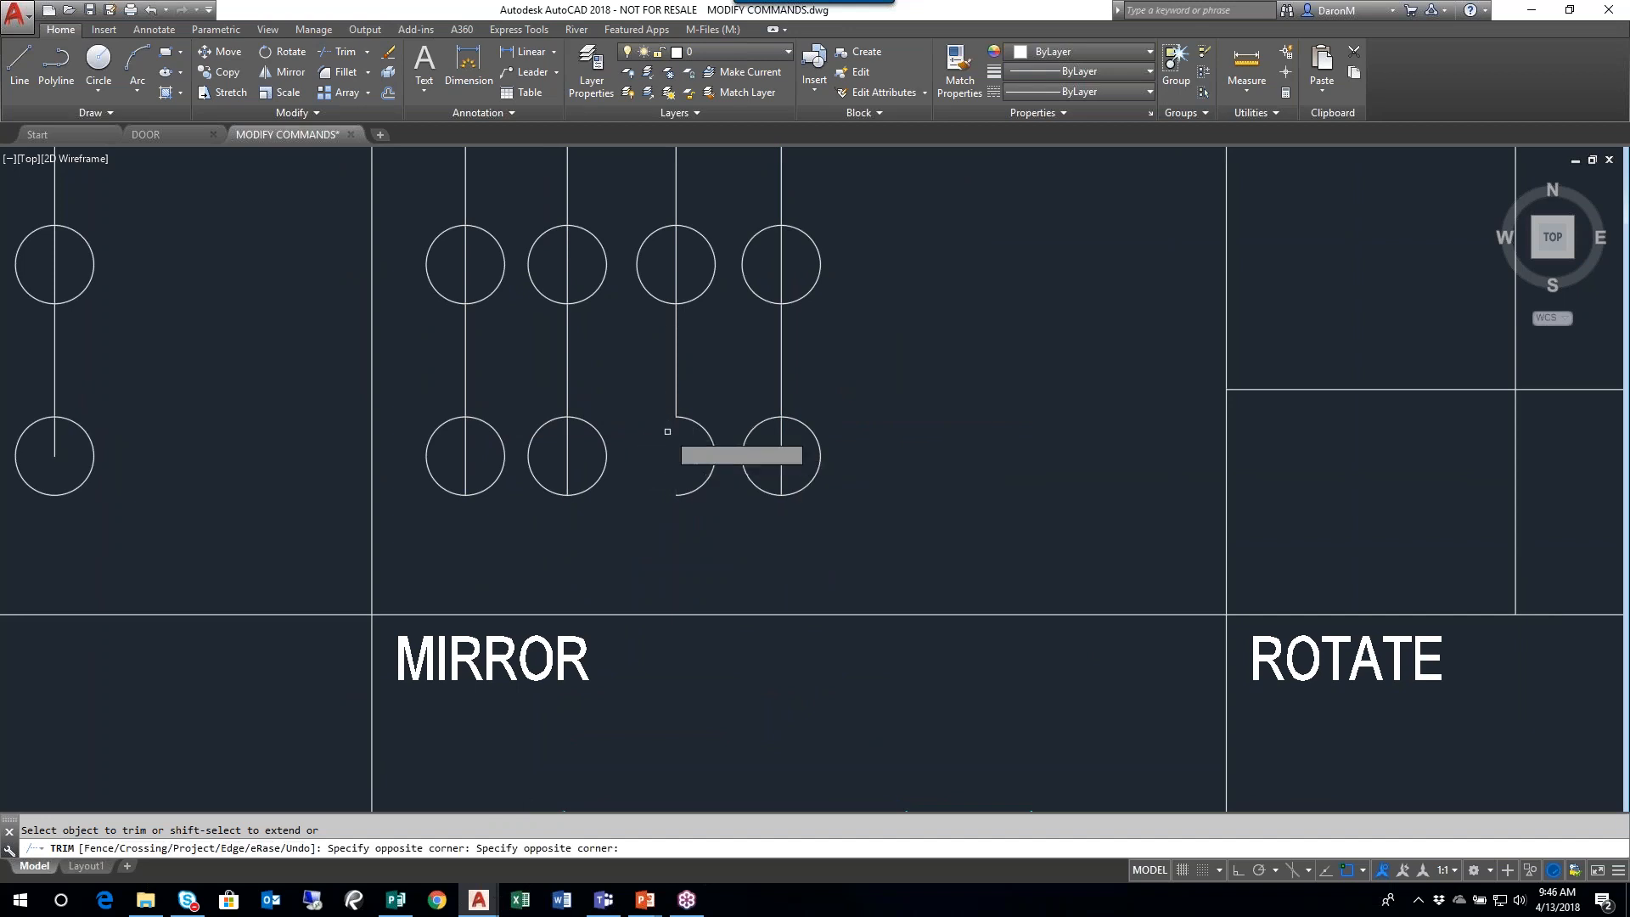
click(713, 257)
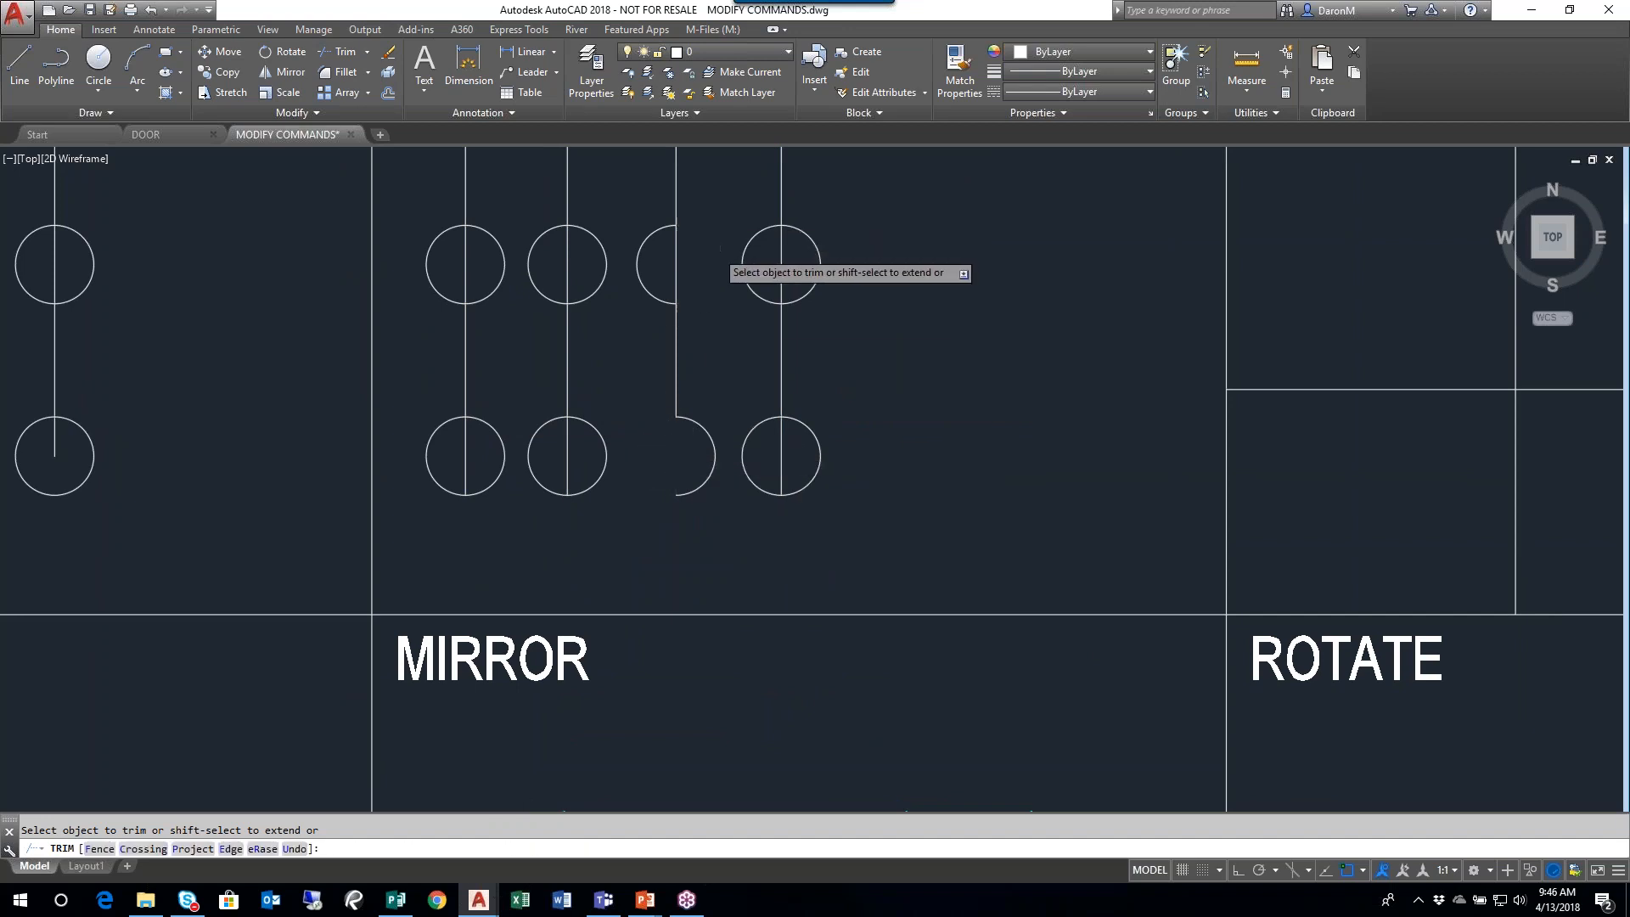
click(677, 263)
middle_drag(704, 322, 724, 465)
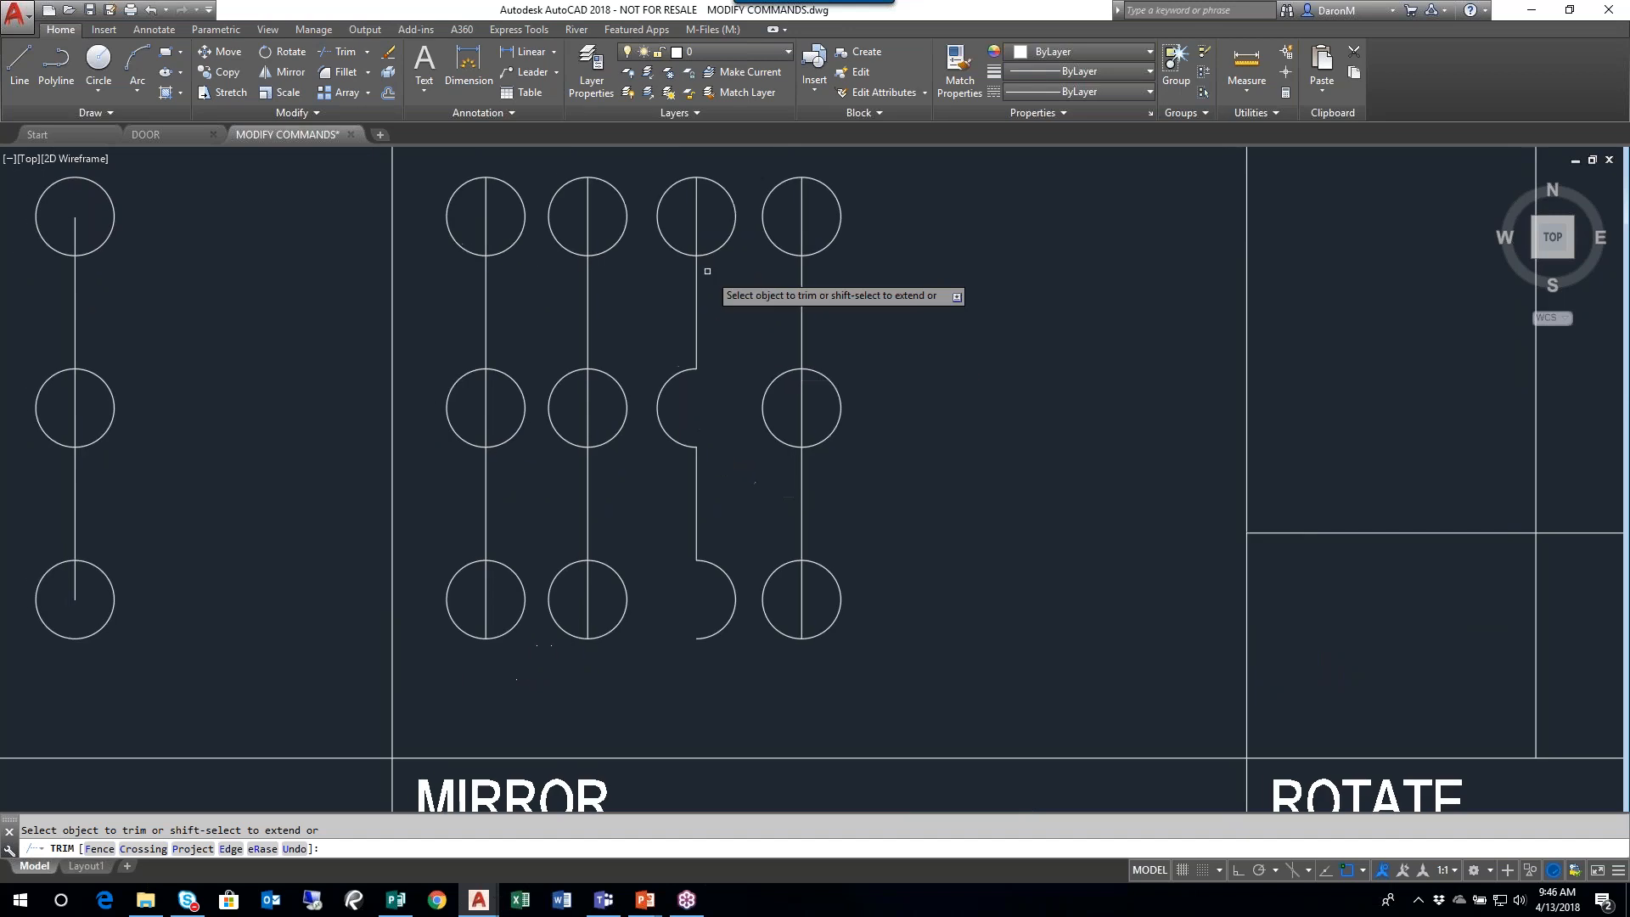
click(674, 247)
click(696, 233)
scroll(723, 316, down, 2)
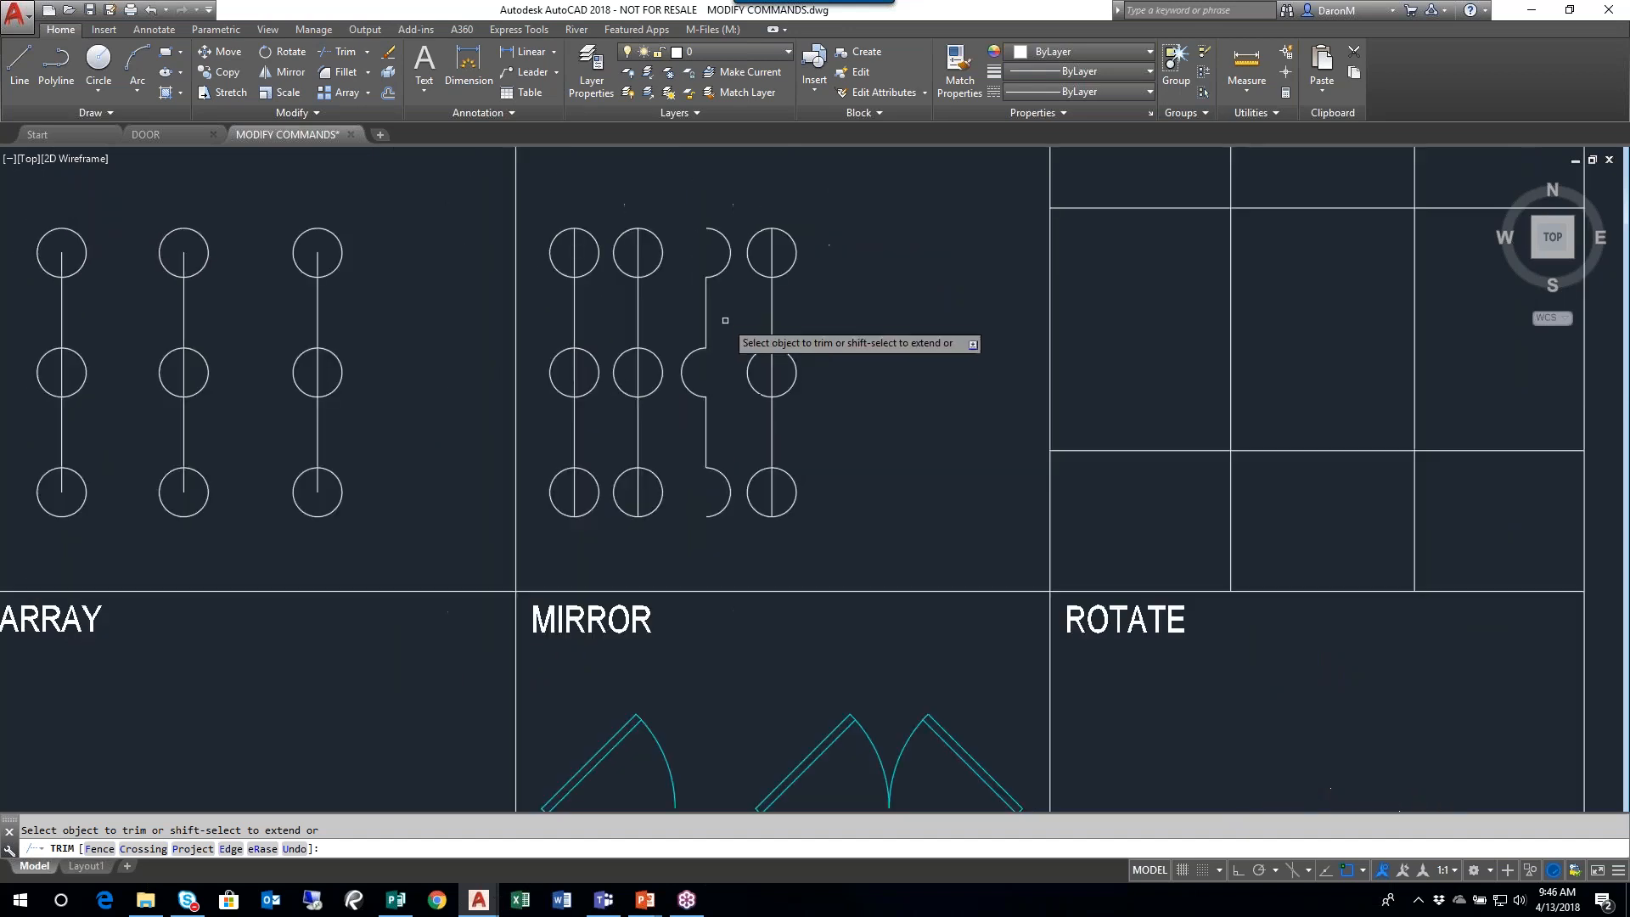
middle_drag(749, 356, 731, 321)
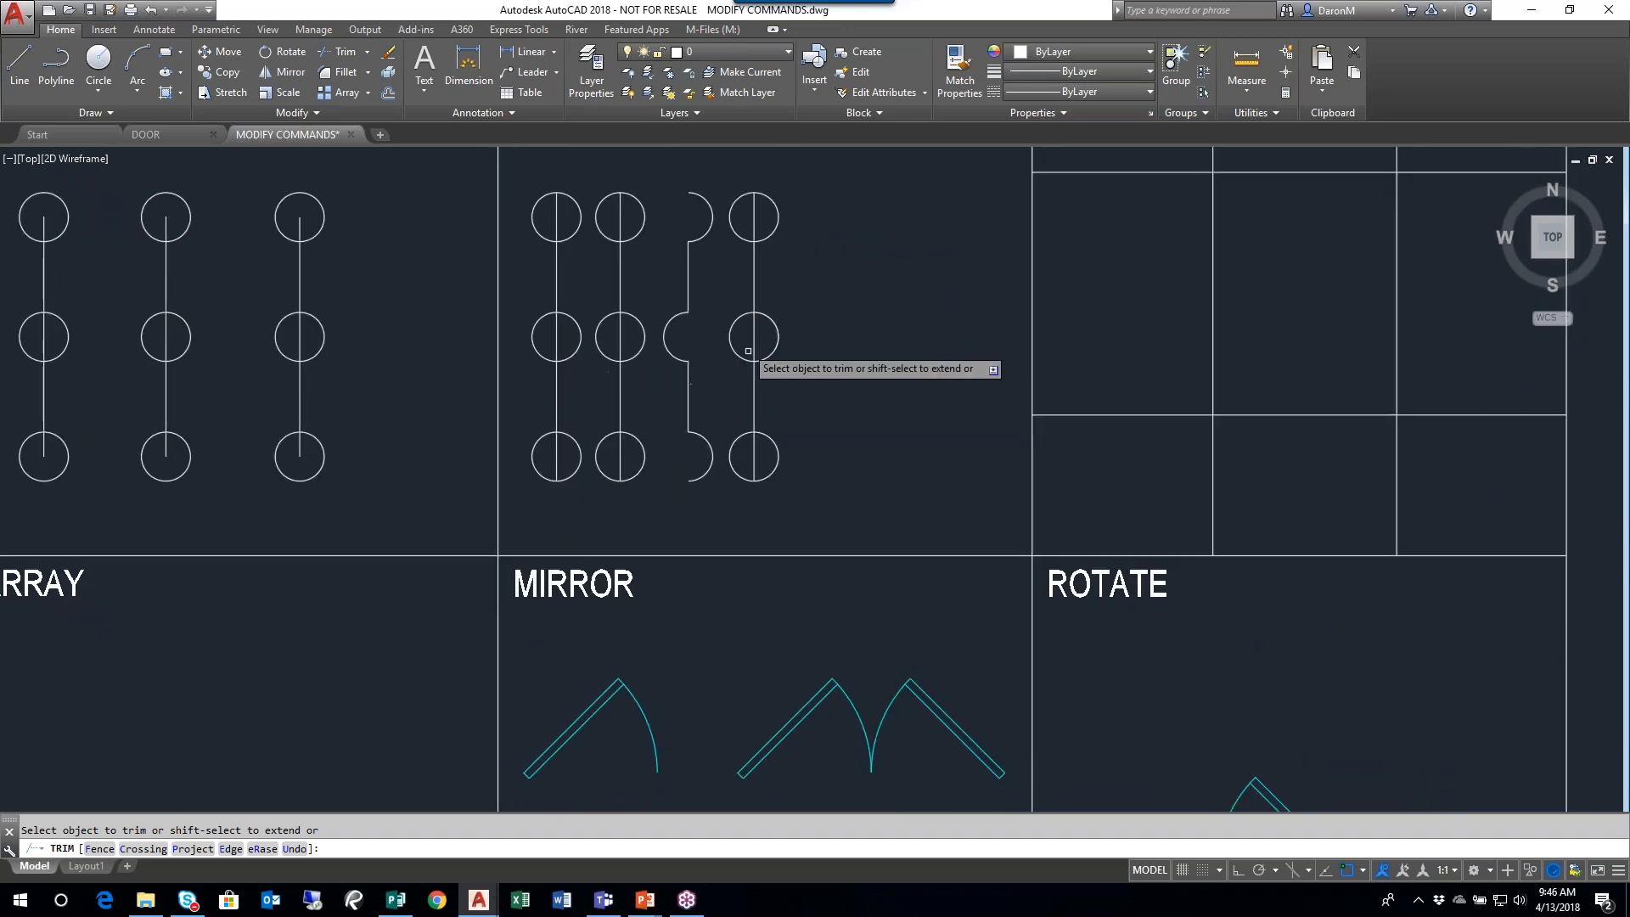
key(Escape)
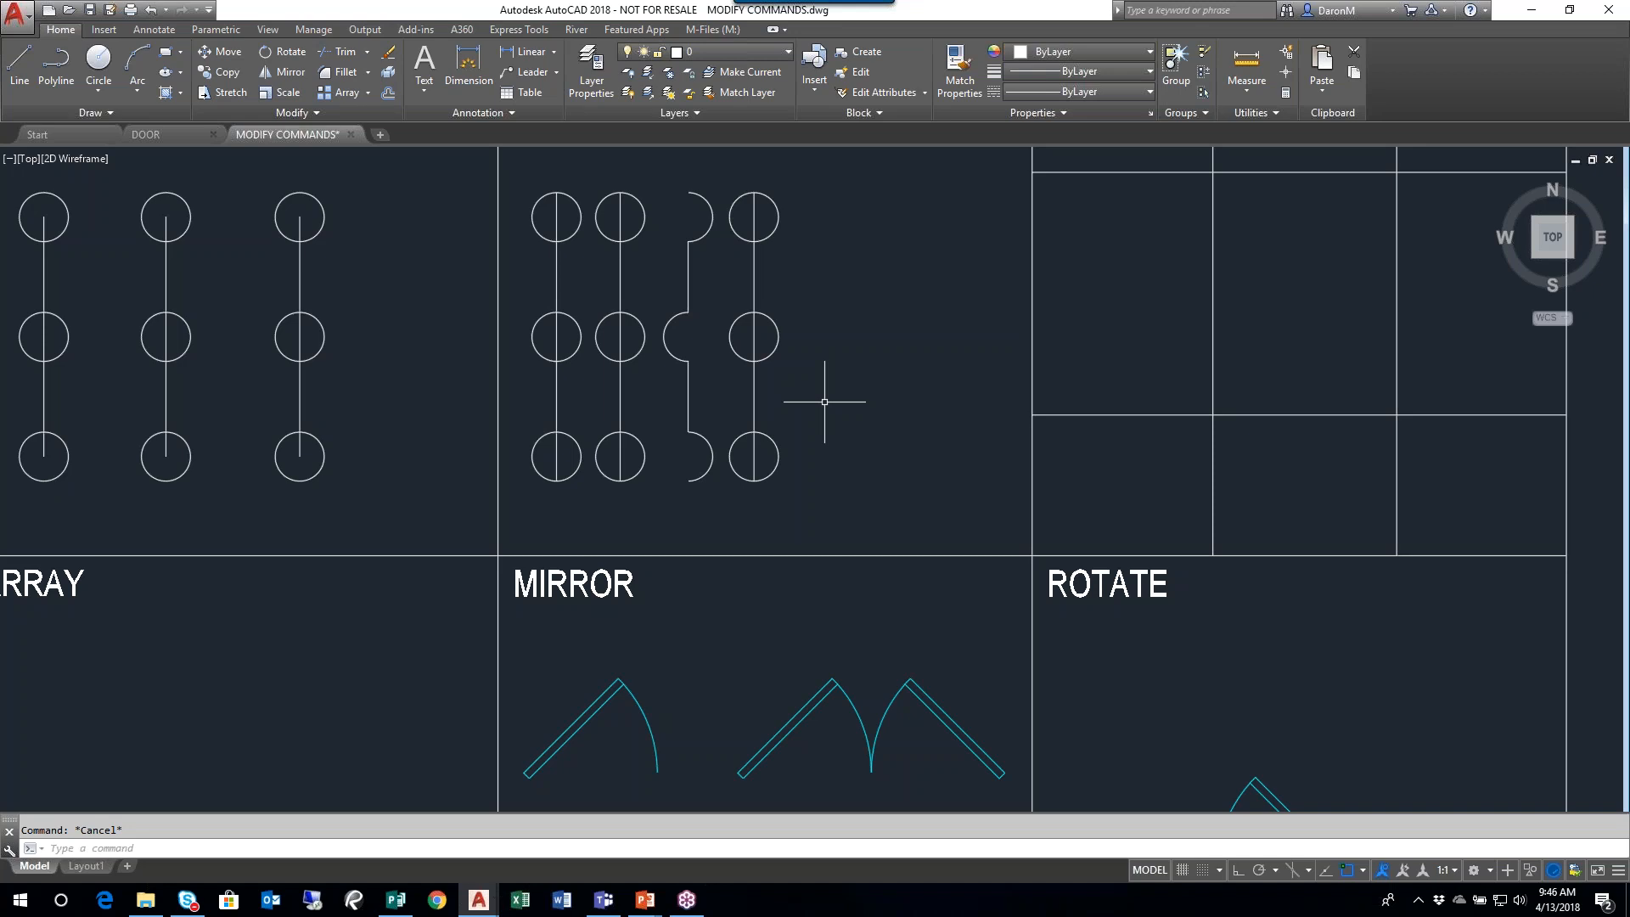
- With all objects as cutting edges, trim the grid line ends inside the top grid bubbles, end Trim and zoom to the drawing extents
scroll(934, 428, down, 2)
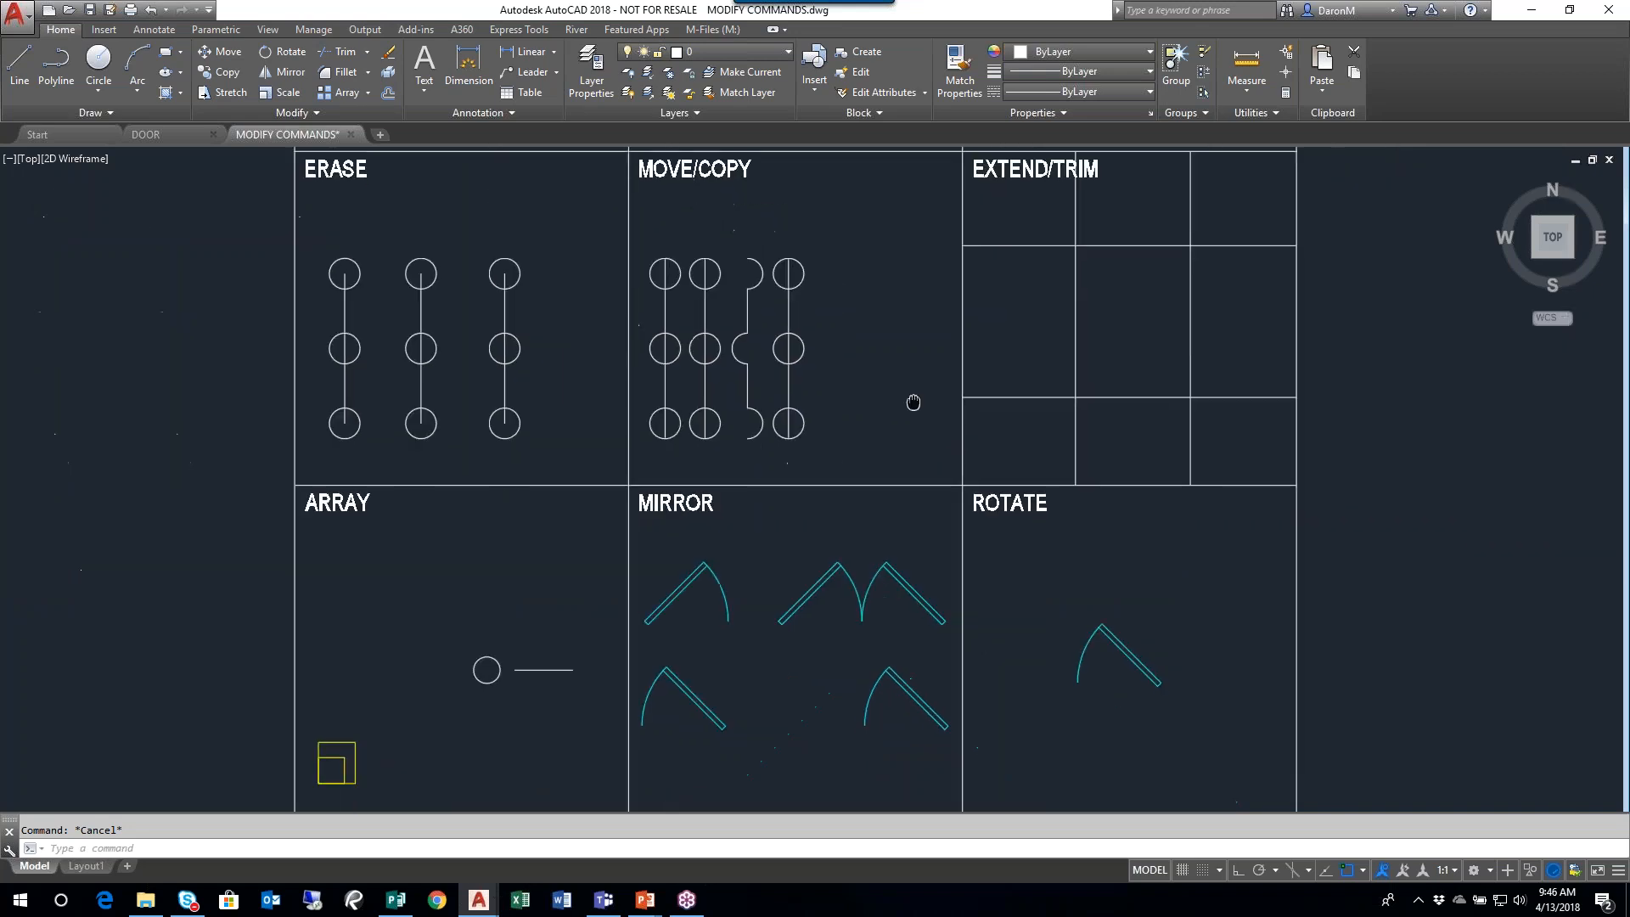
middle_drag(954, 430, 845, 536)
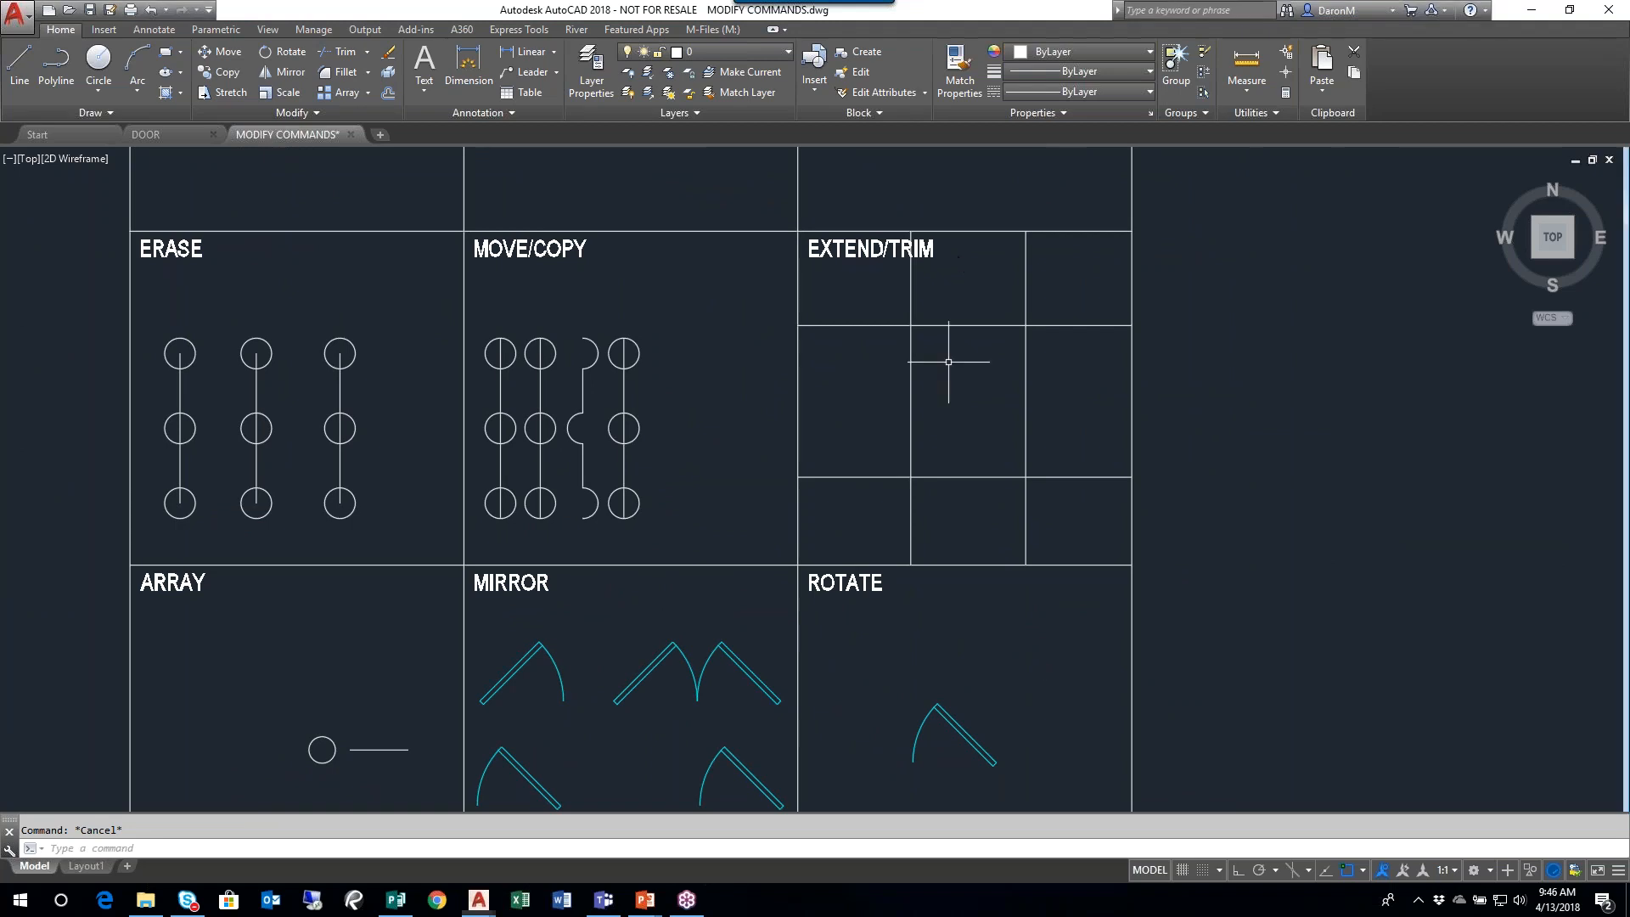
middle_drag(1082, 449, 1071, 478)
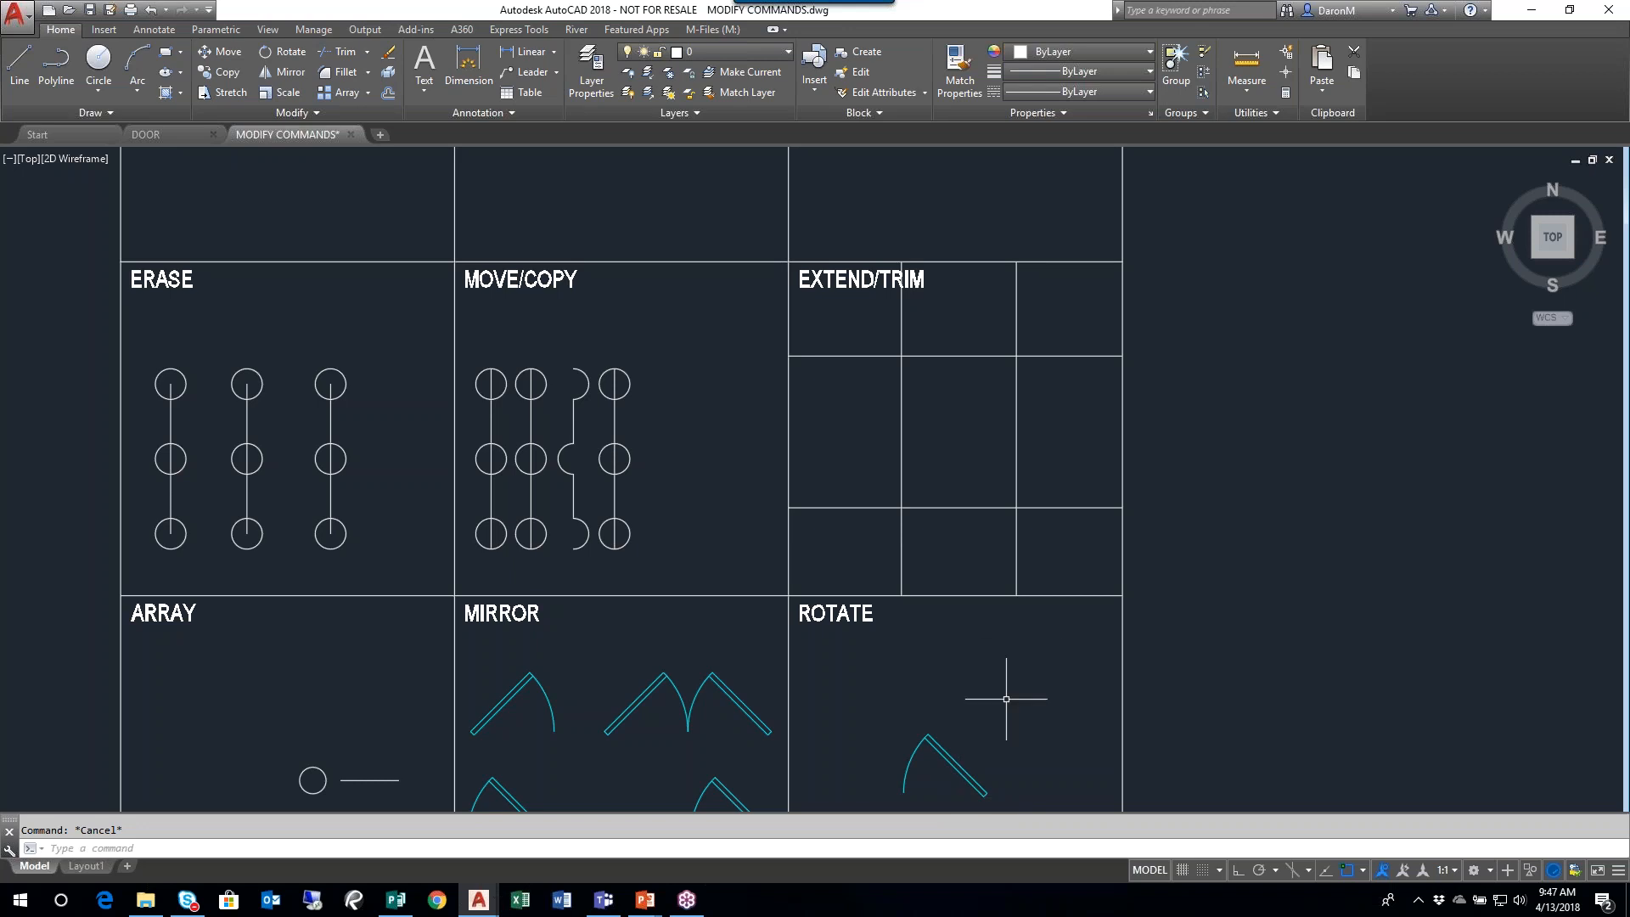
scroll(976, 512, down, 2)
middle_drag(976, 510, 948, 464)
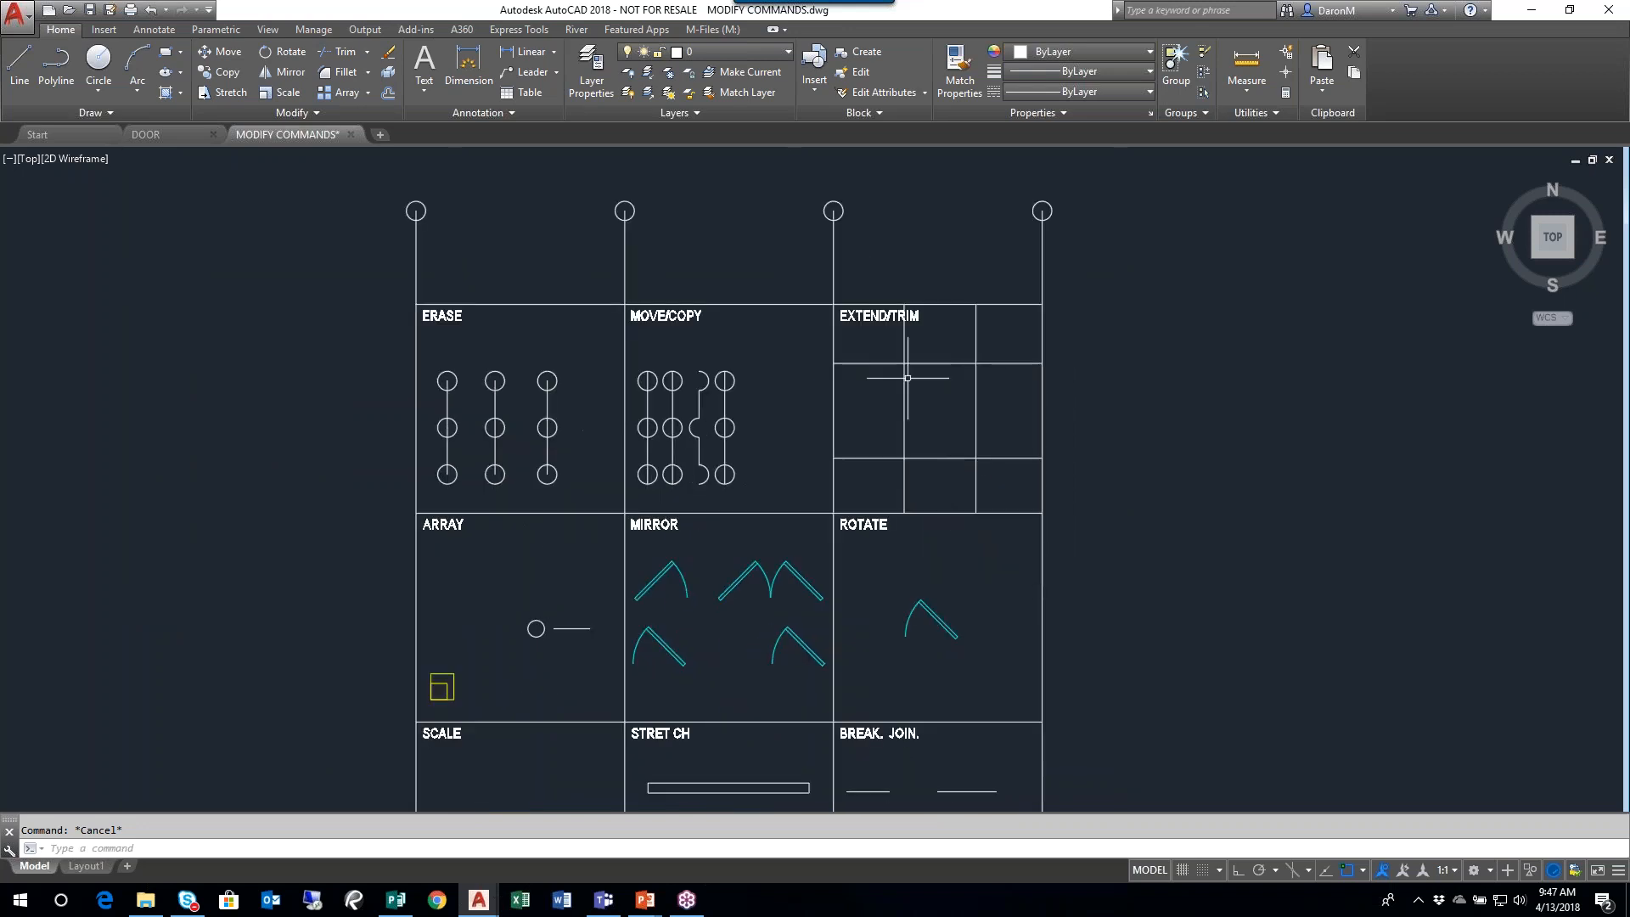
middle_drag(911, 405, 931, 464)
click(337, 57)
key(Return)
scroll(1138, 211, up, 2)
scroll(956, 437, up, 4)
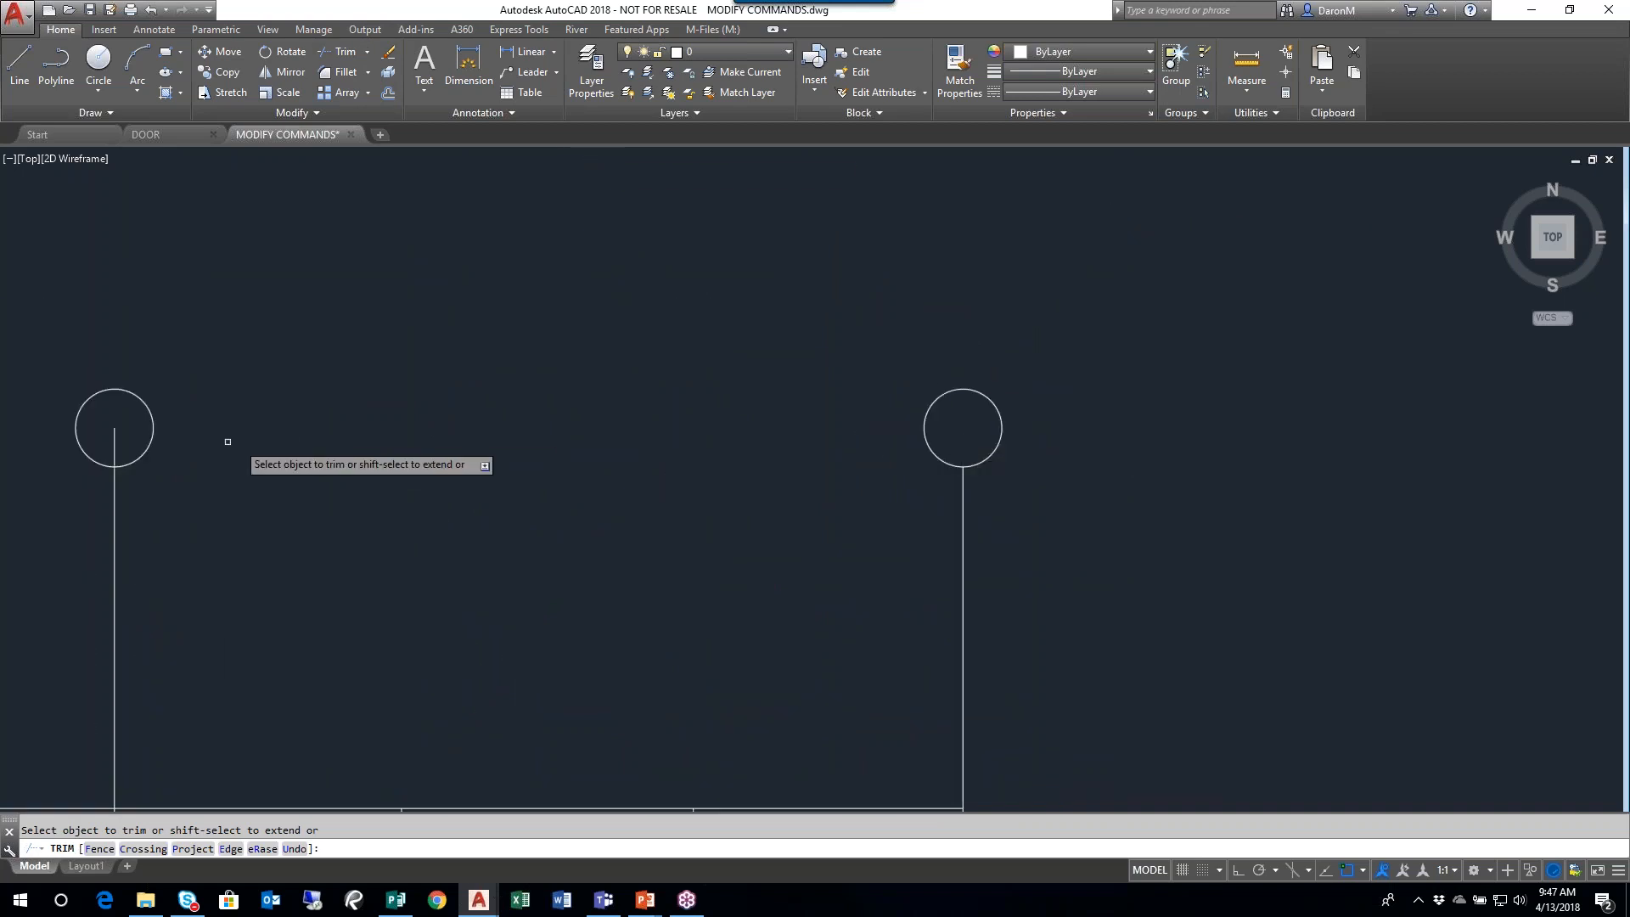
click(114, 446)
middle_drag(116, 448, 926, 372)
middle_drag(233, 383, 1346, 363)
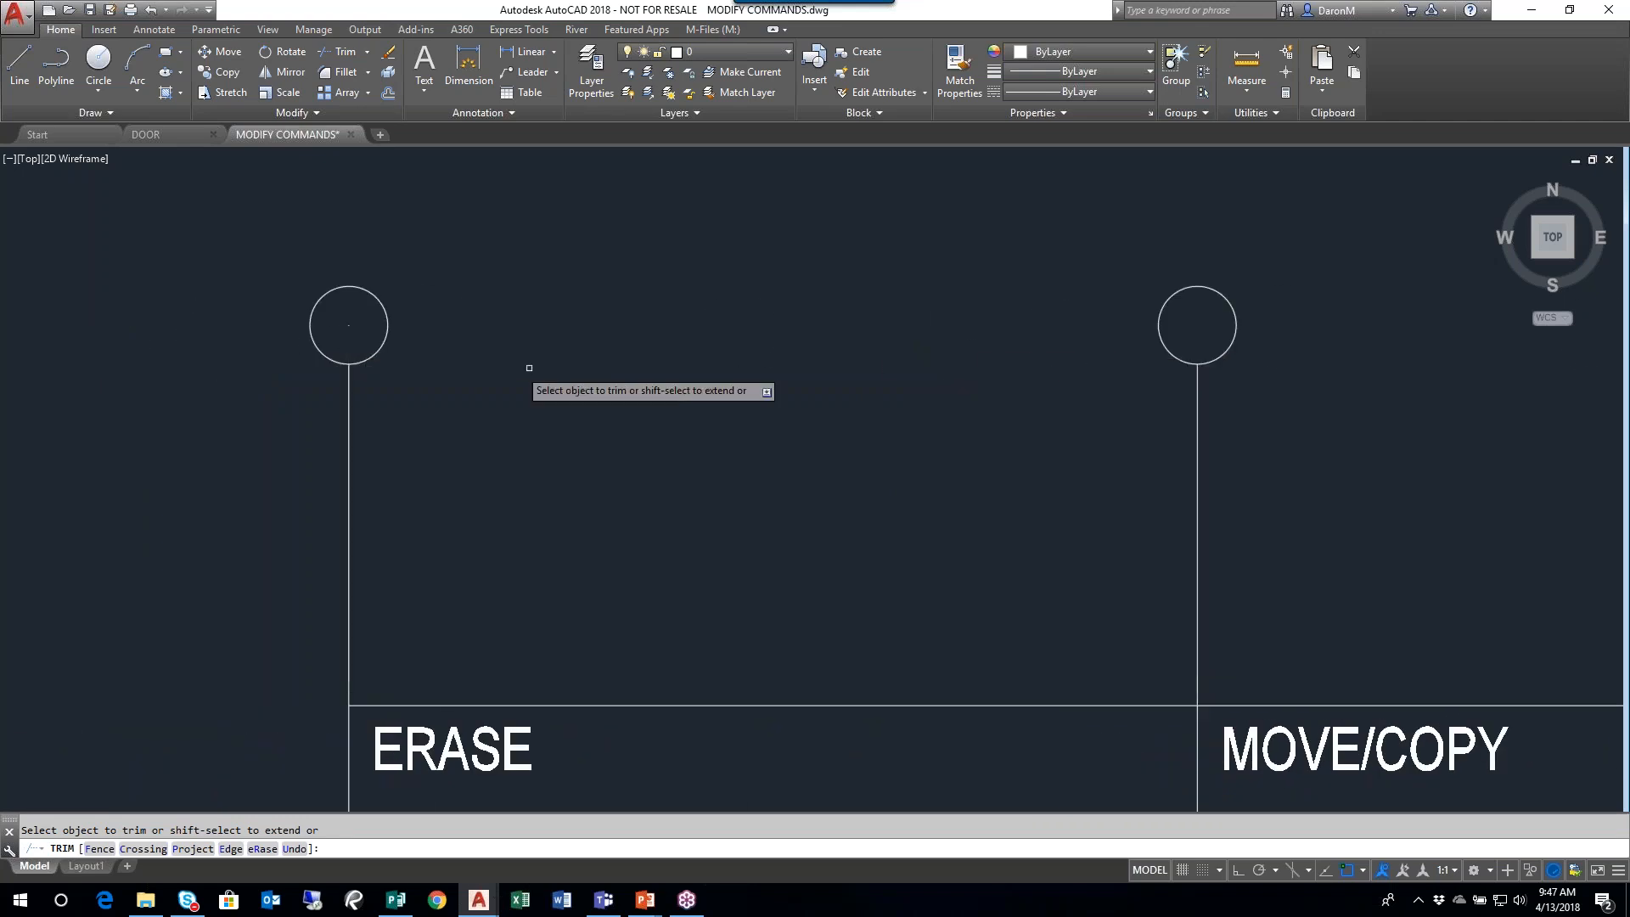
scroll(528, 366, down, 3)
key(Escape)
key(Escape)
middle_drag(912, 477, 868, 474)
middle_click(946, 476)
middle_click(946, 477)
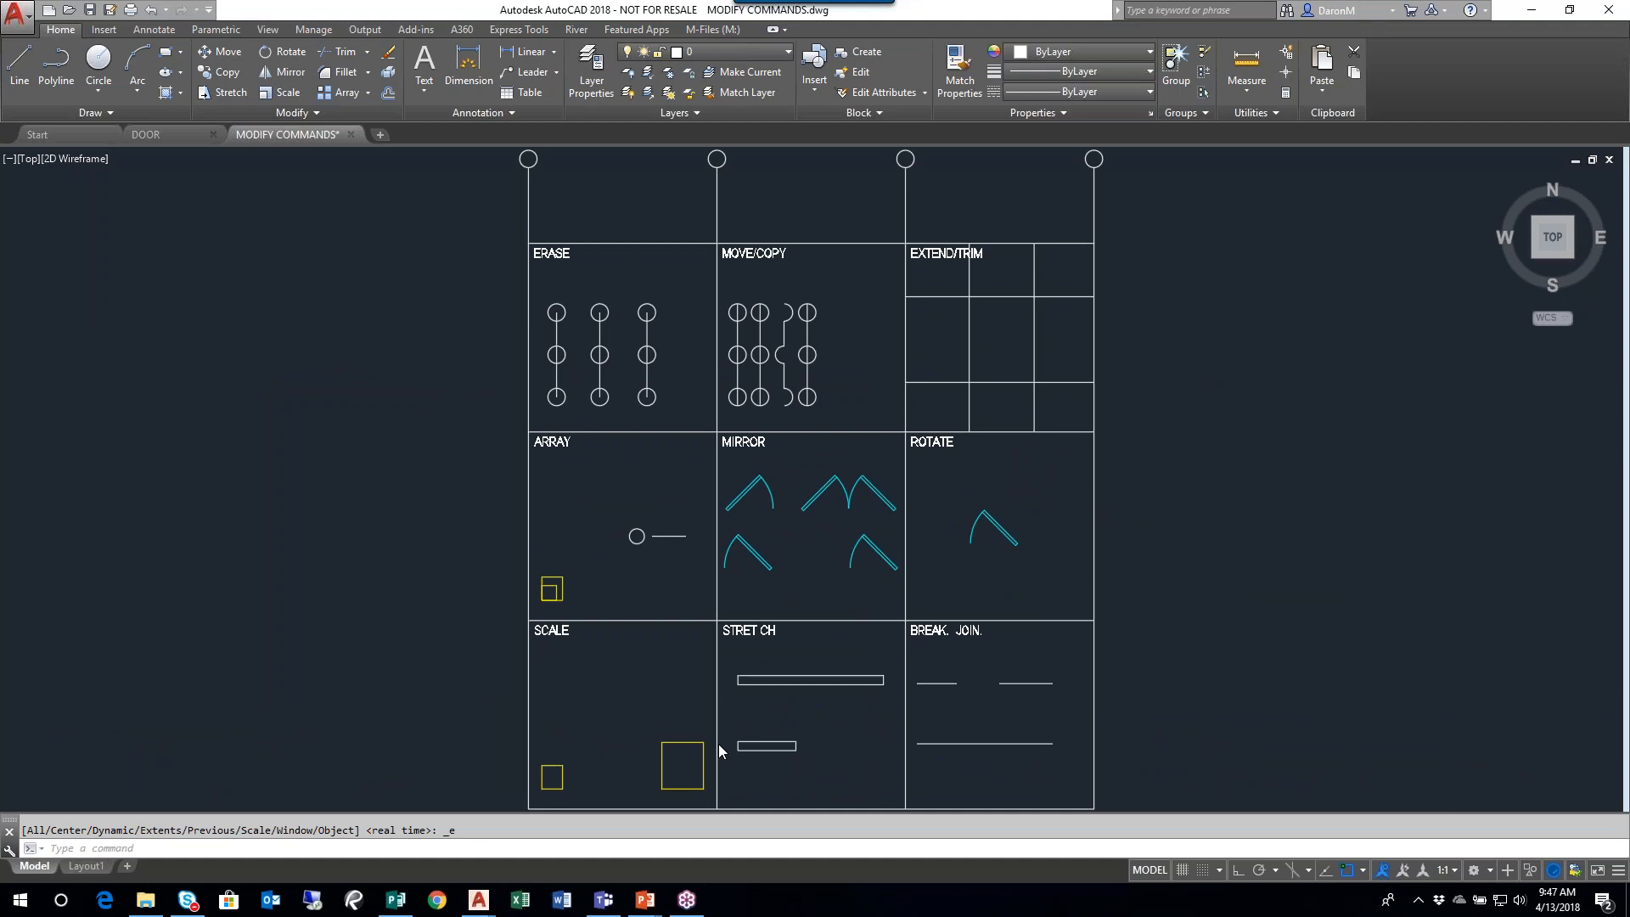
- View the workbook's Trim and Extend pages in Publisher, minimize it, and select the top circle of the MOVE/COPY cell's fourth column in AutoCAD
click(396, 899)
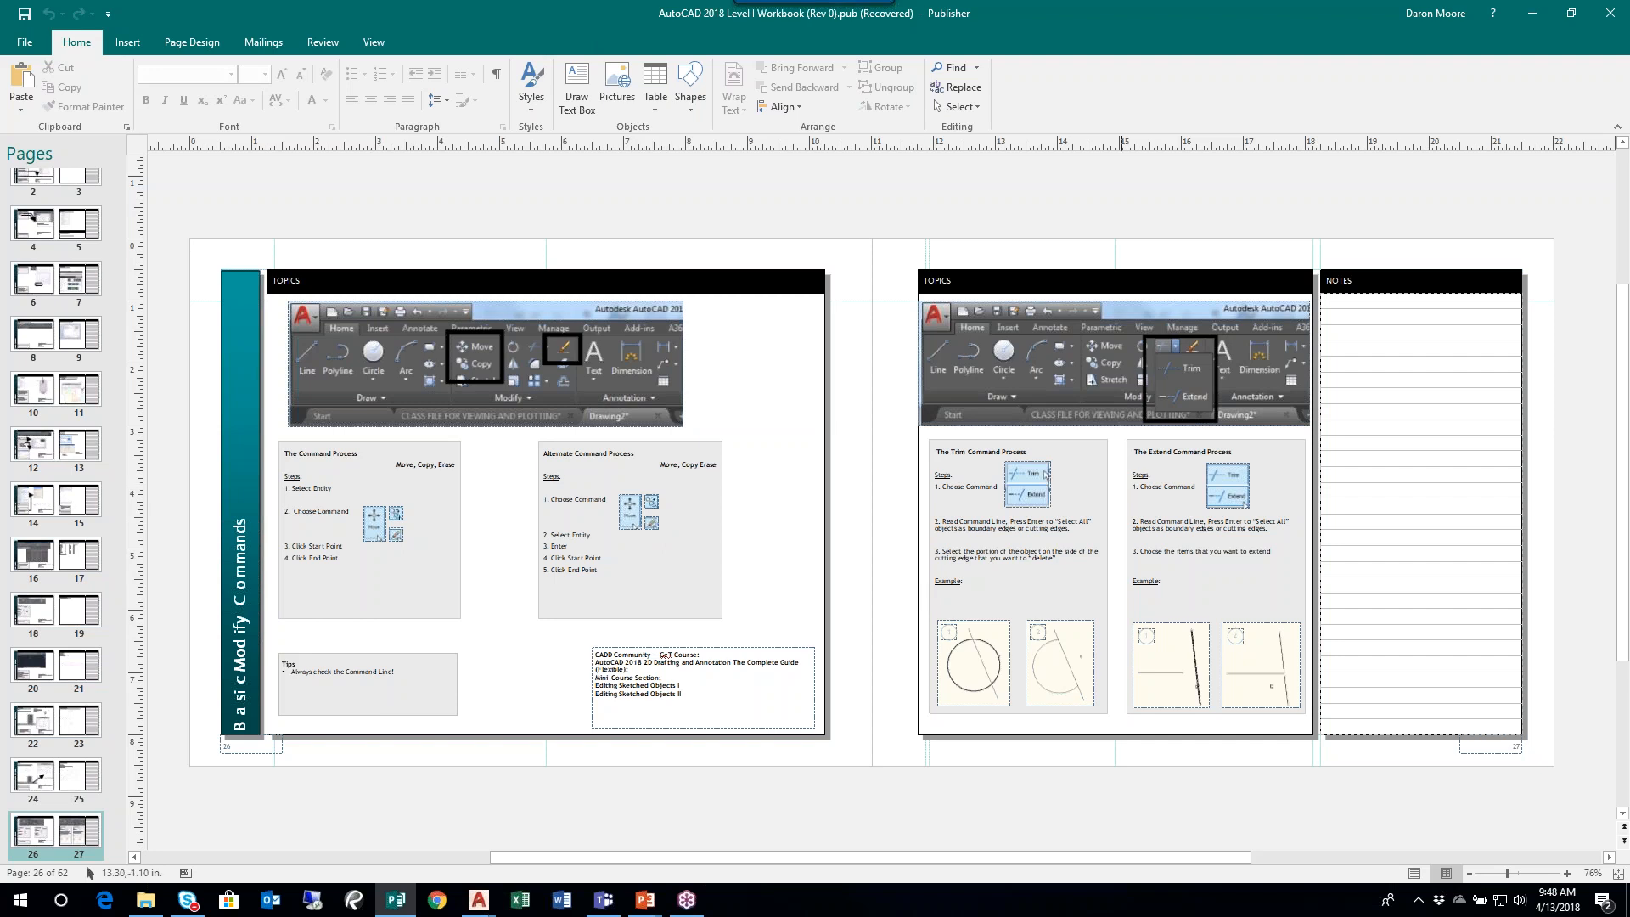
drag(1118, 53, 926, 192)
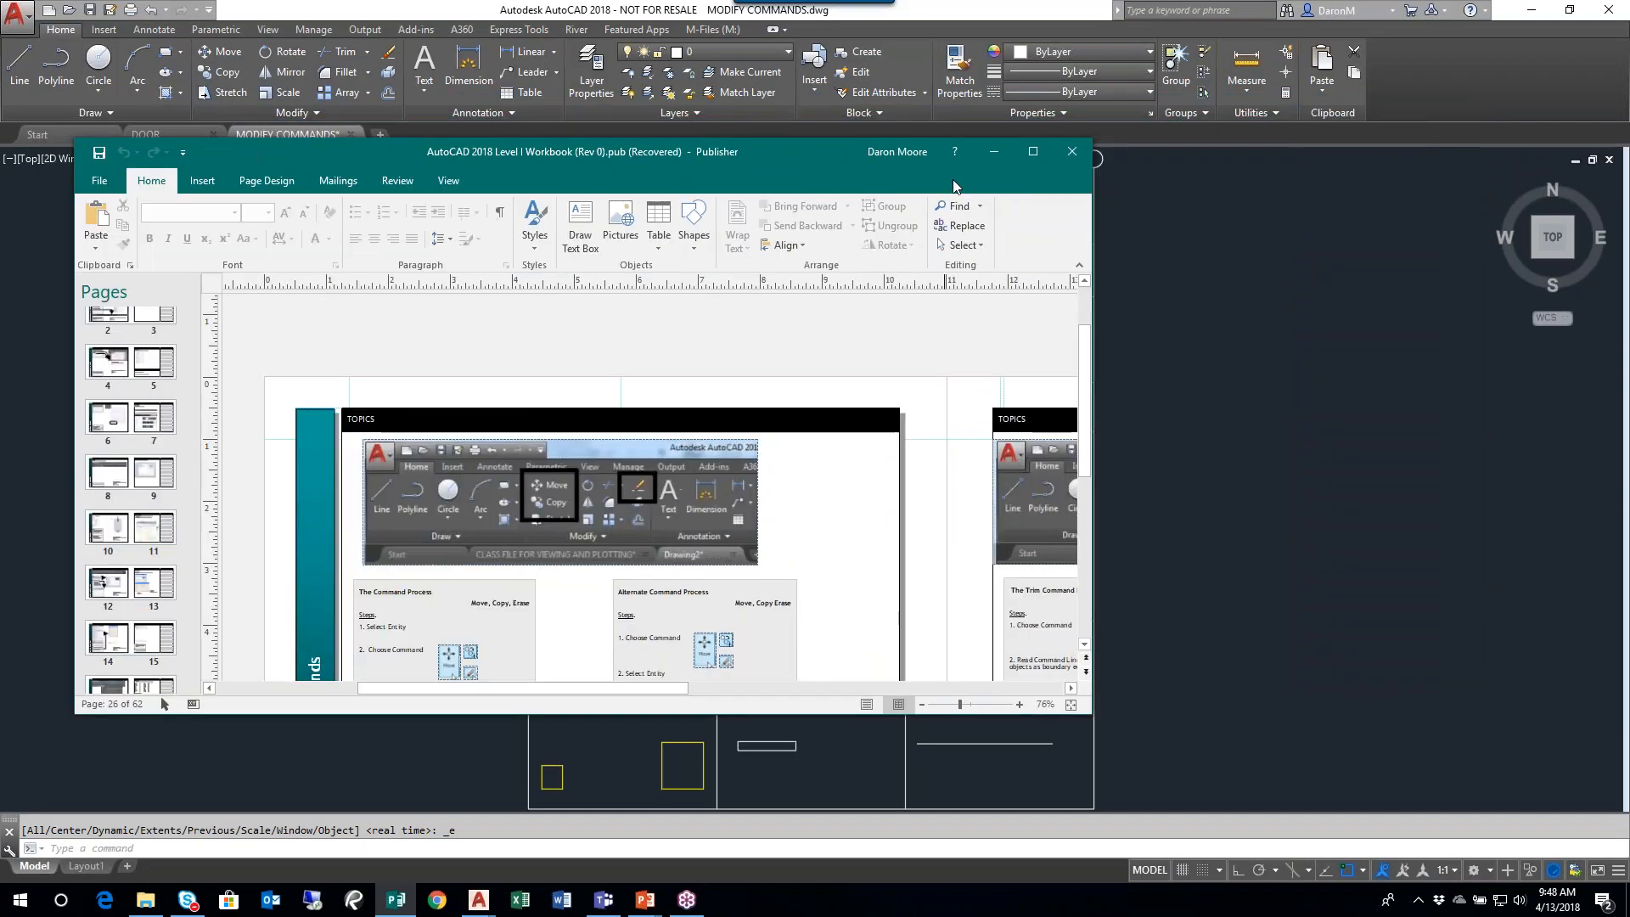
click(990, 160)
scroll(804, 283, up, 3)
click(824, 272)
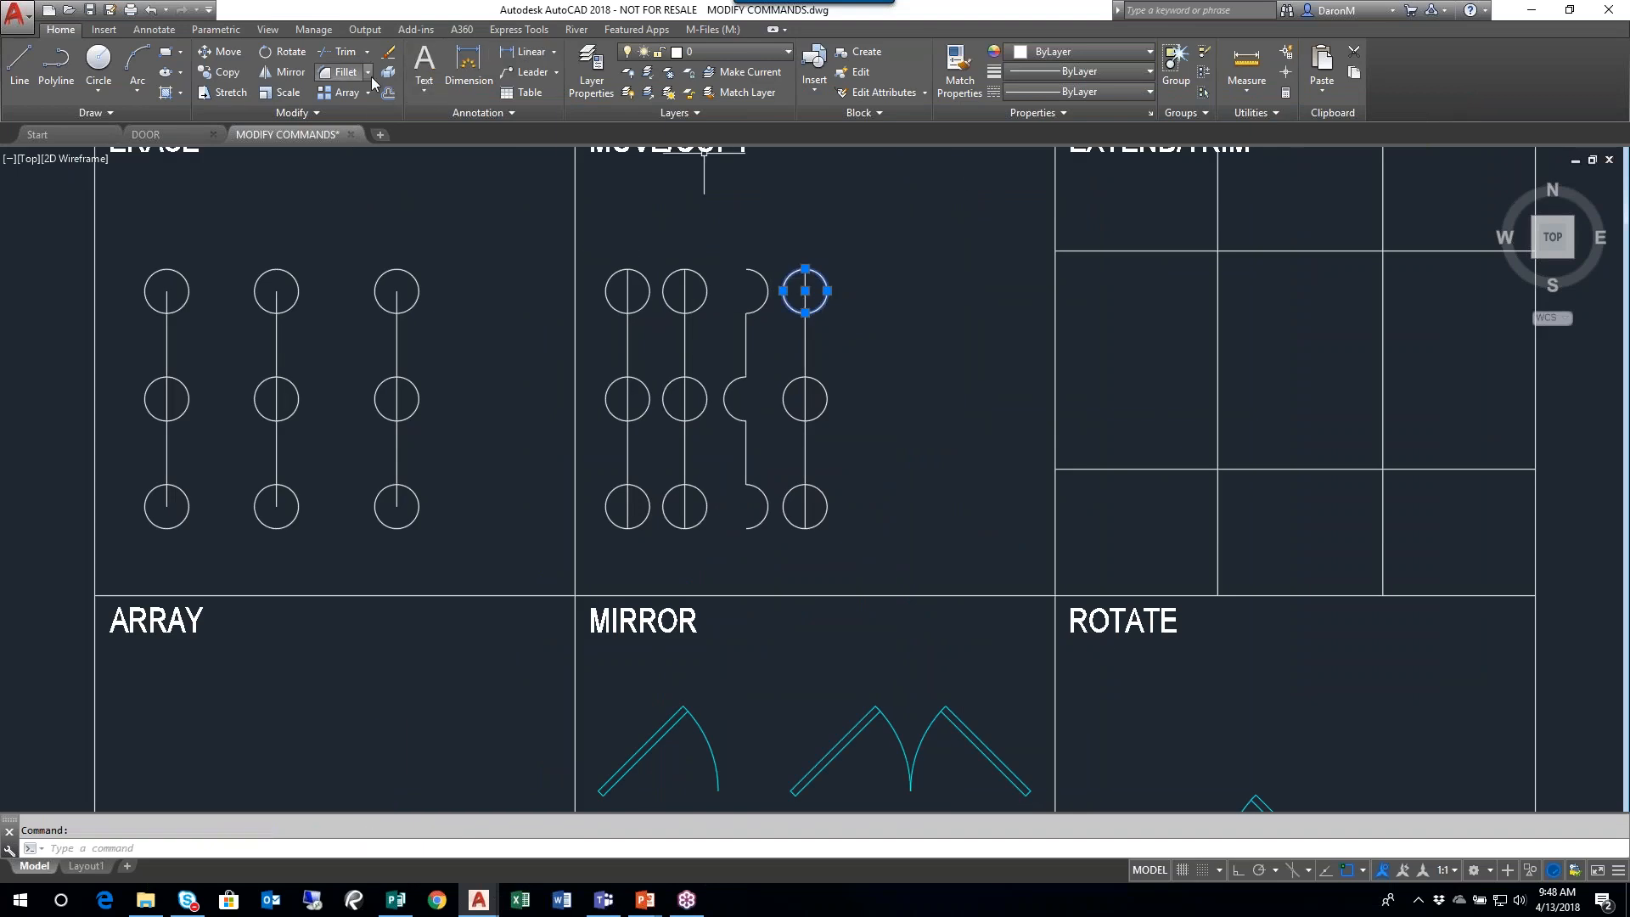
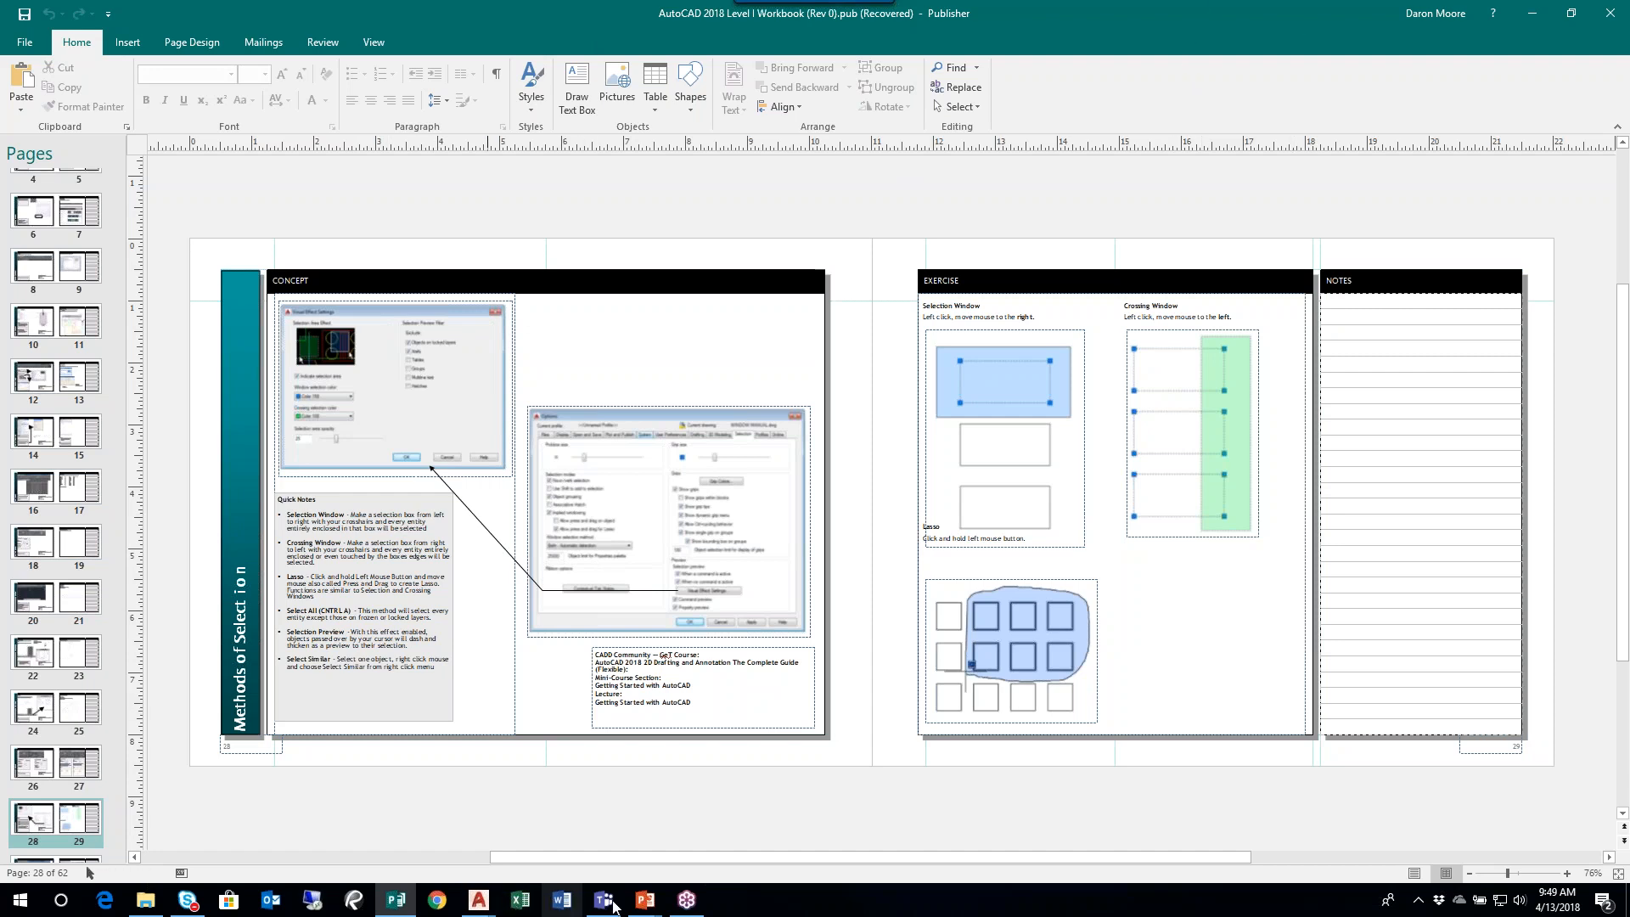
- Switch back to MODIFY COMMANDS.dwg in AutoCAD, select the top circle of the ERASE cell's third column, and clear the selection
click(474, 904)
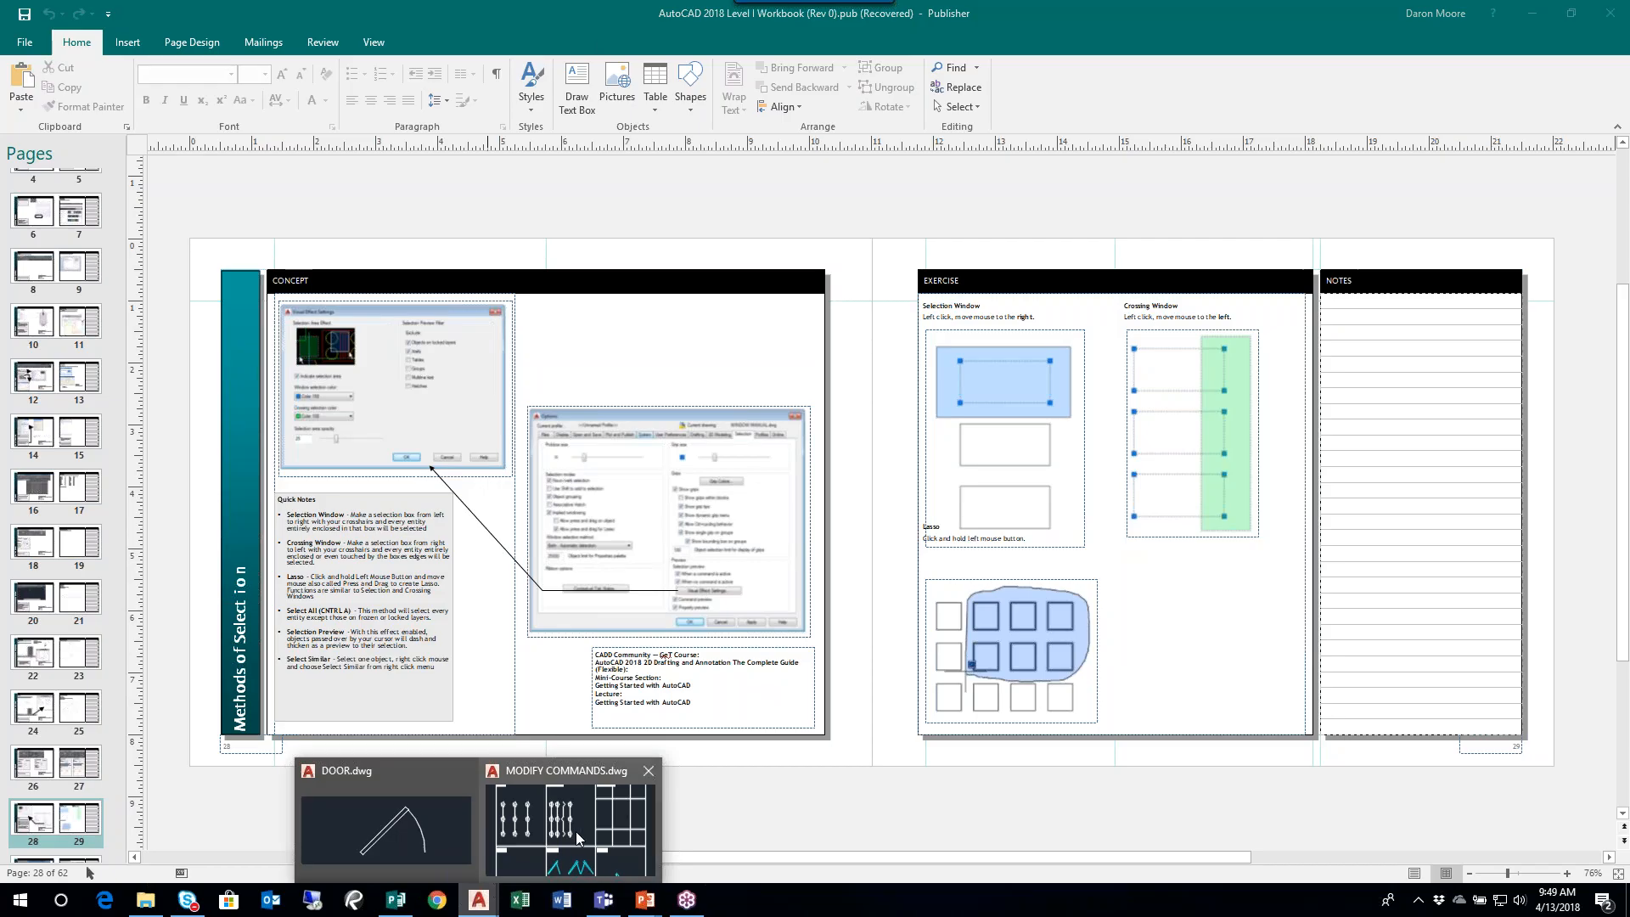
click(564, 828)
middle_drag(552, 371, 715, 387)
mouse_move(592, 190)
middle_down()
mouse_move(659, 277)
mouse_move(641, 293)
middle_up()
click(633, 296)
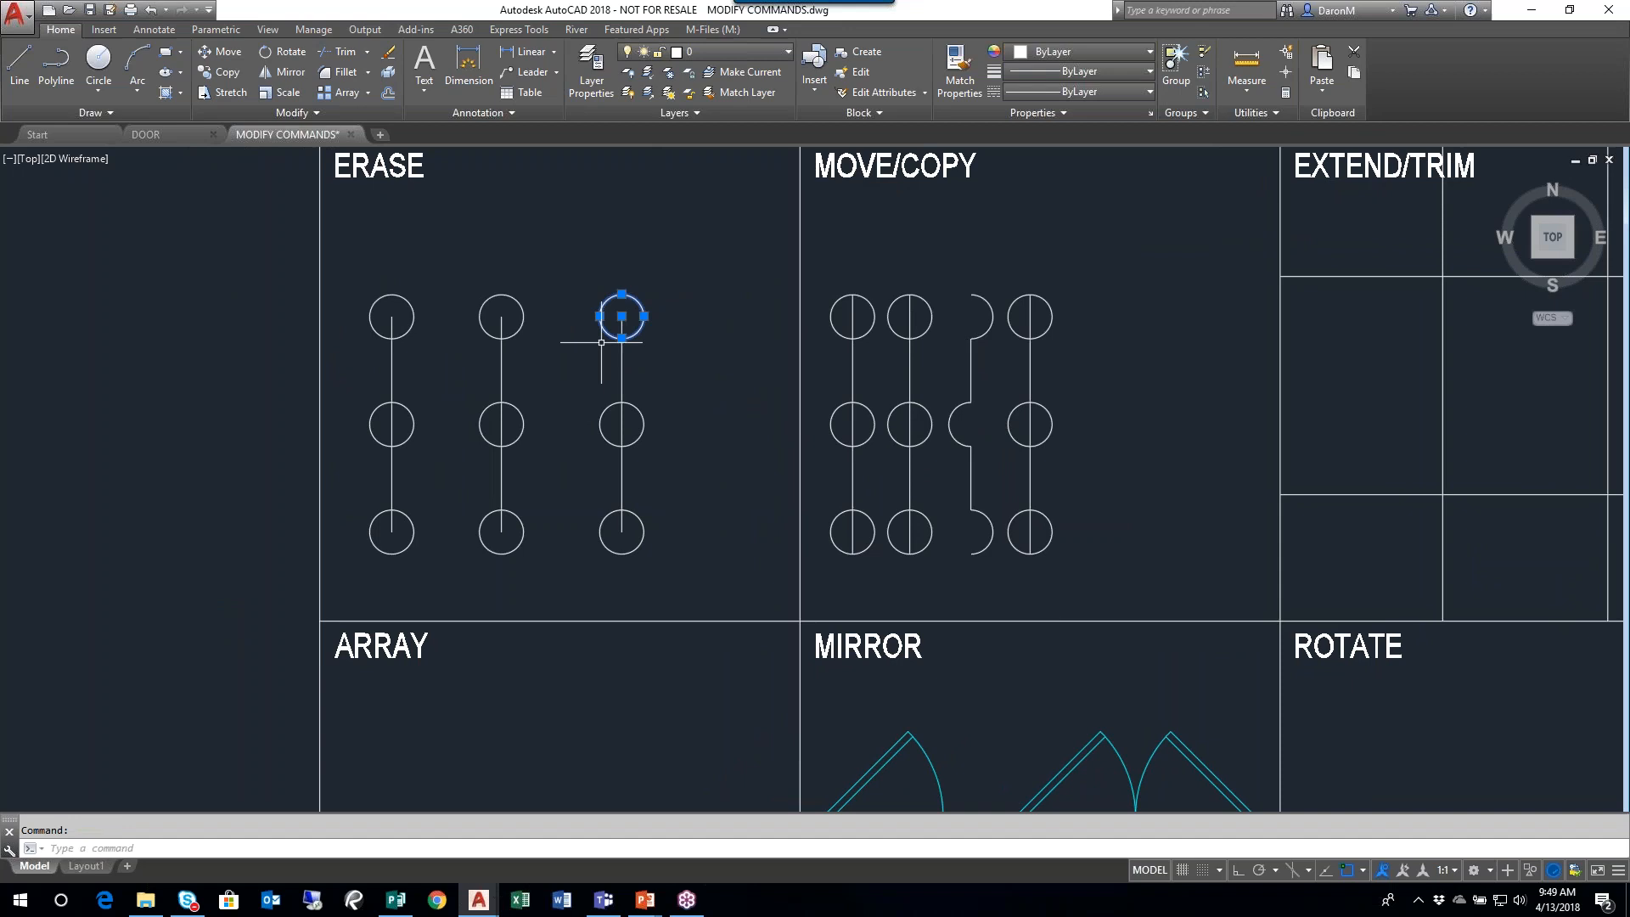
key(Escape)
click(511, 304)
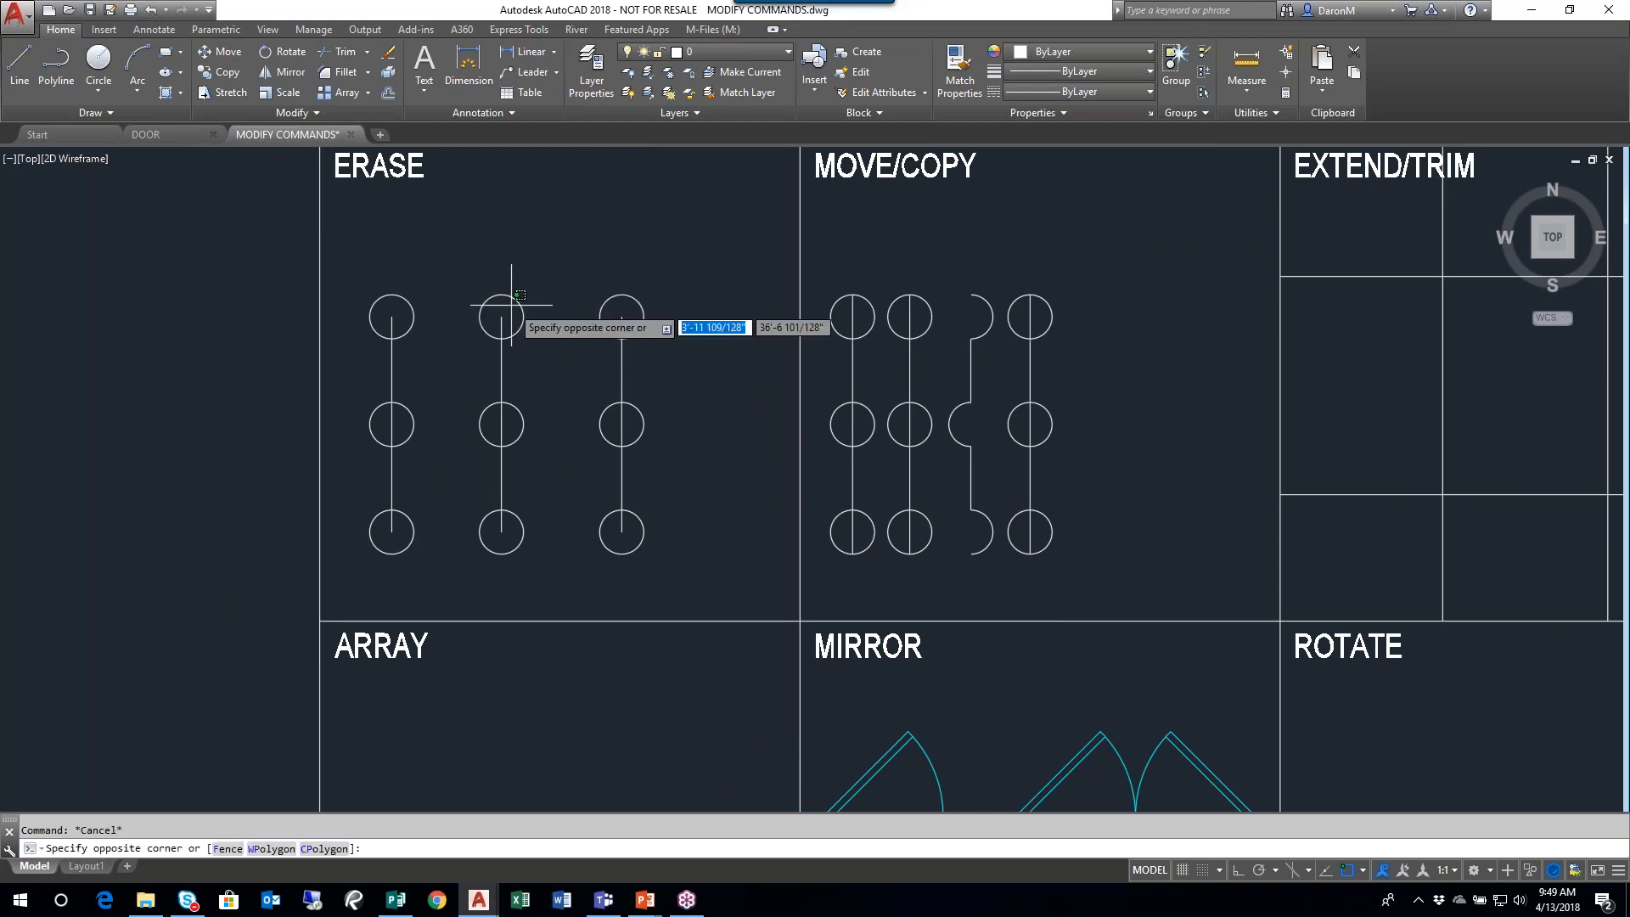
click(406, 185)
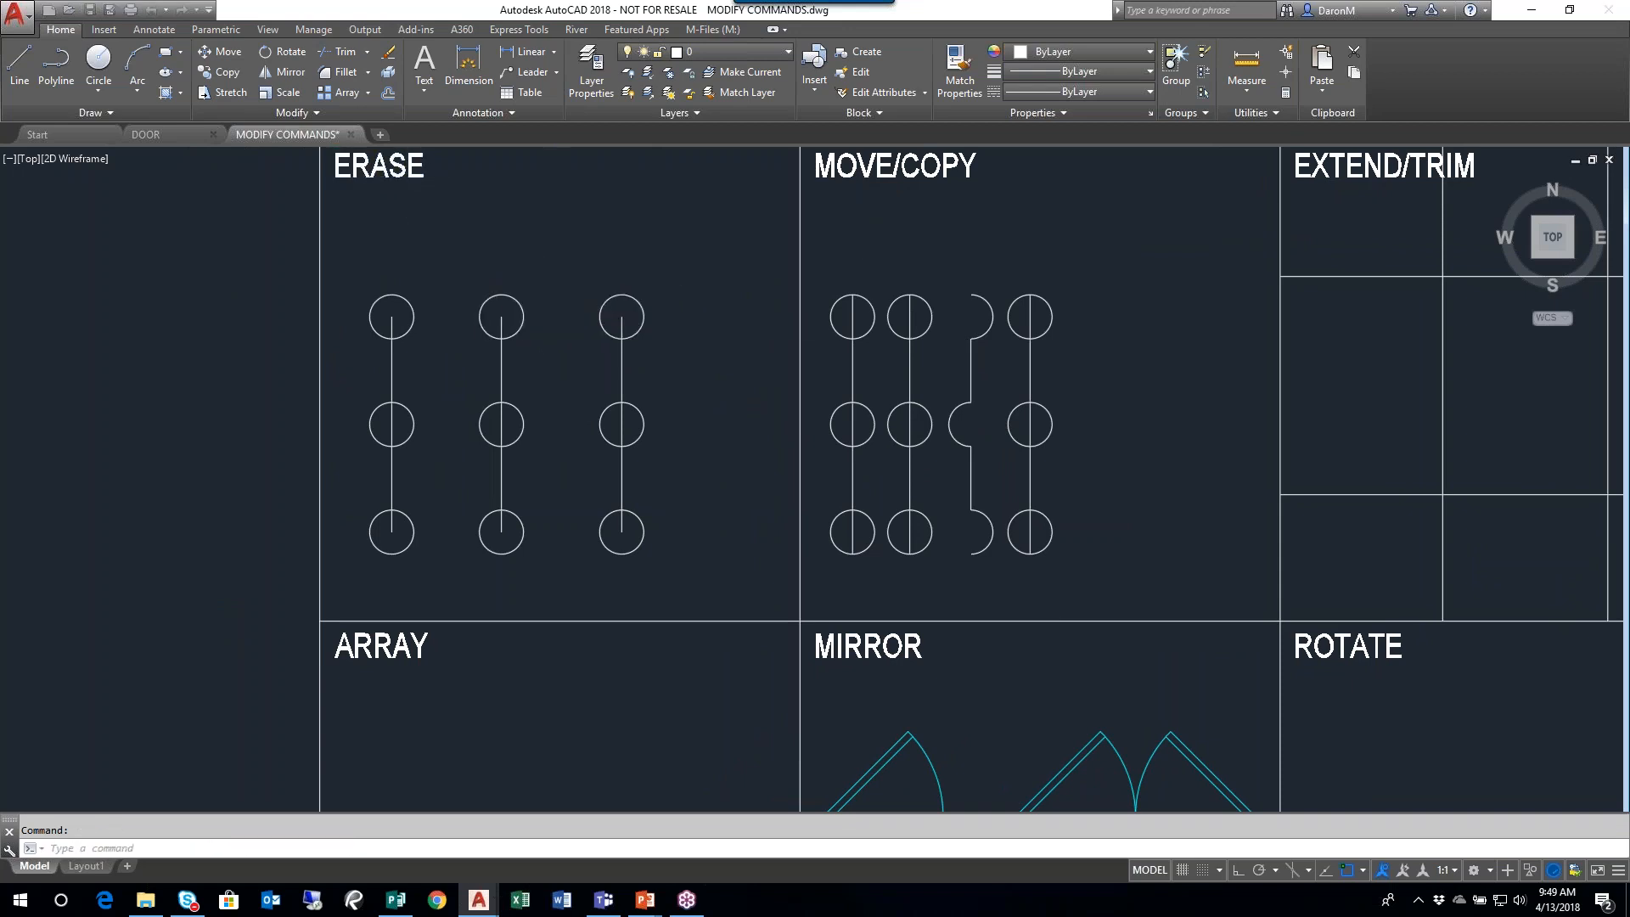
- Replace the ERASE cell's heading text with TOP PICK
double_click(436, 180)
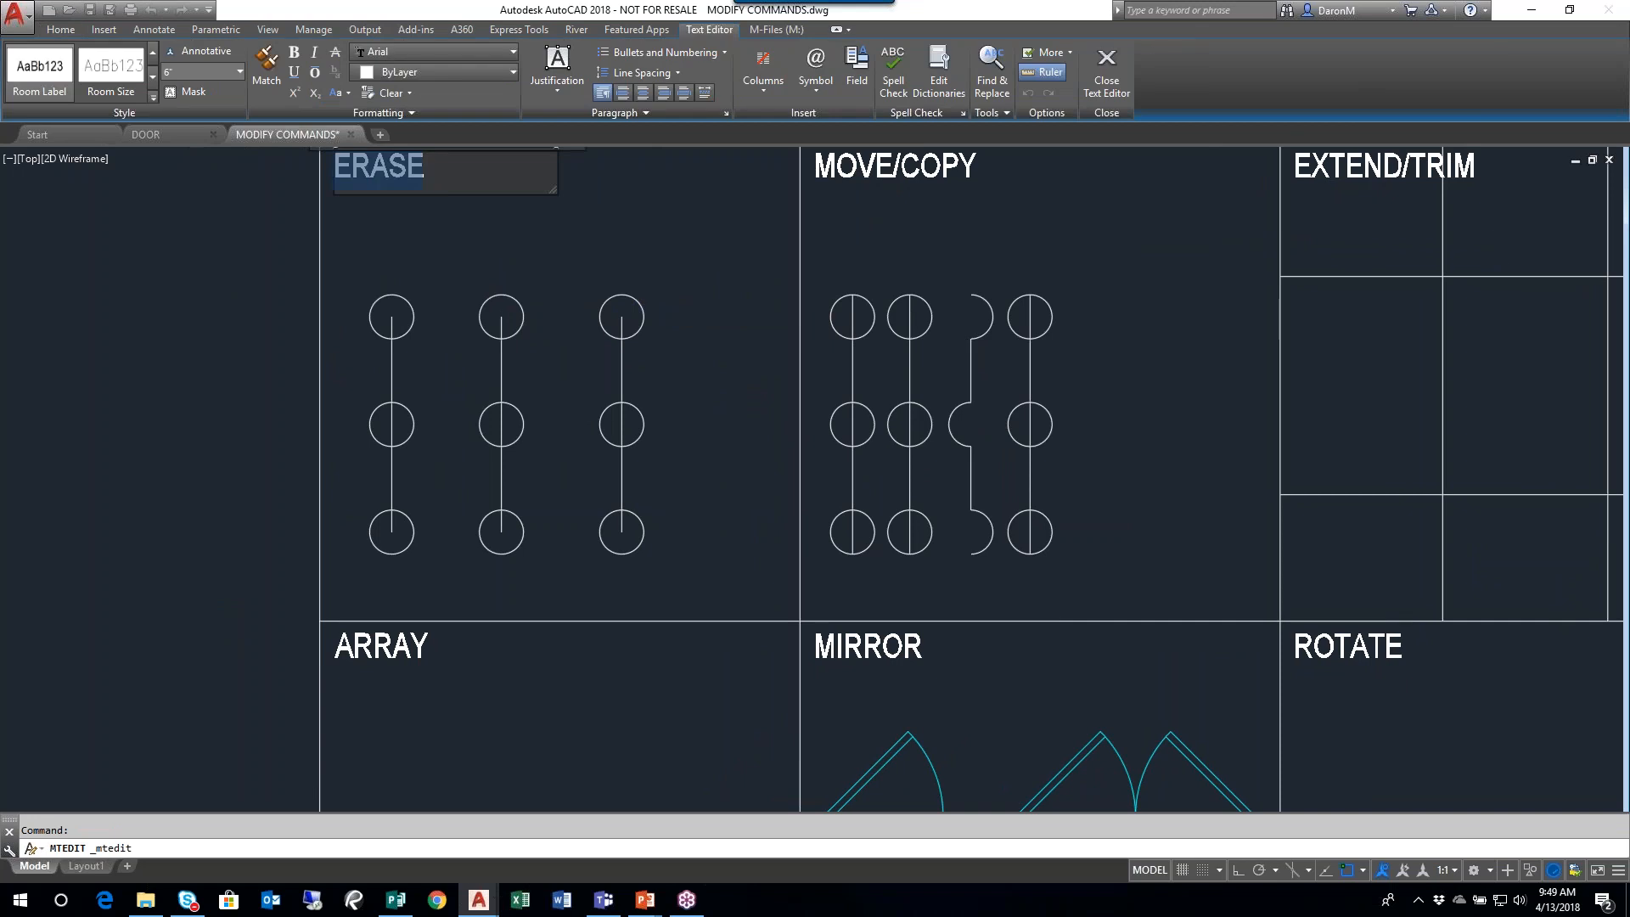
key(BackSpace)
text(TOP)
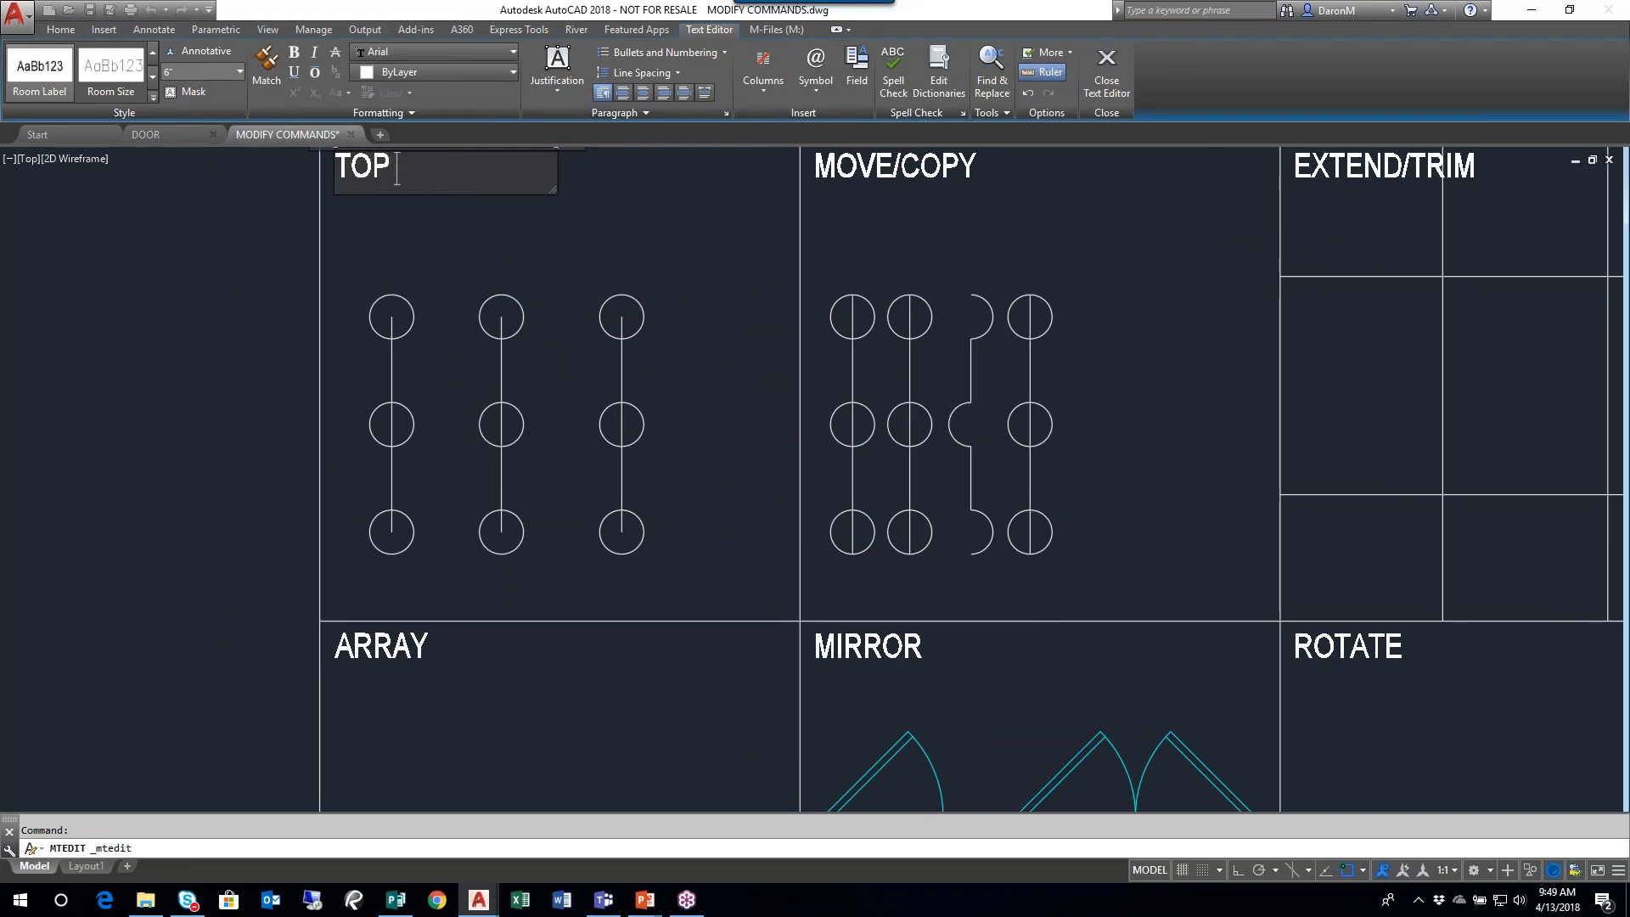
text( PICK)
click(509, 247)
middle_drag(510, 247, 608, 328)
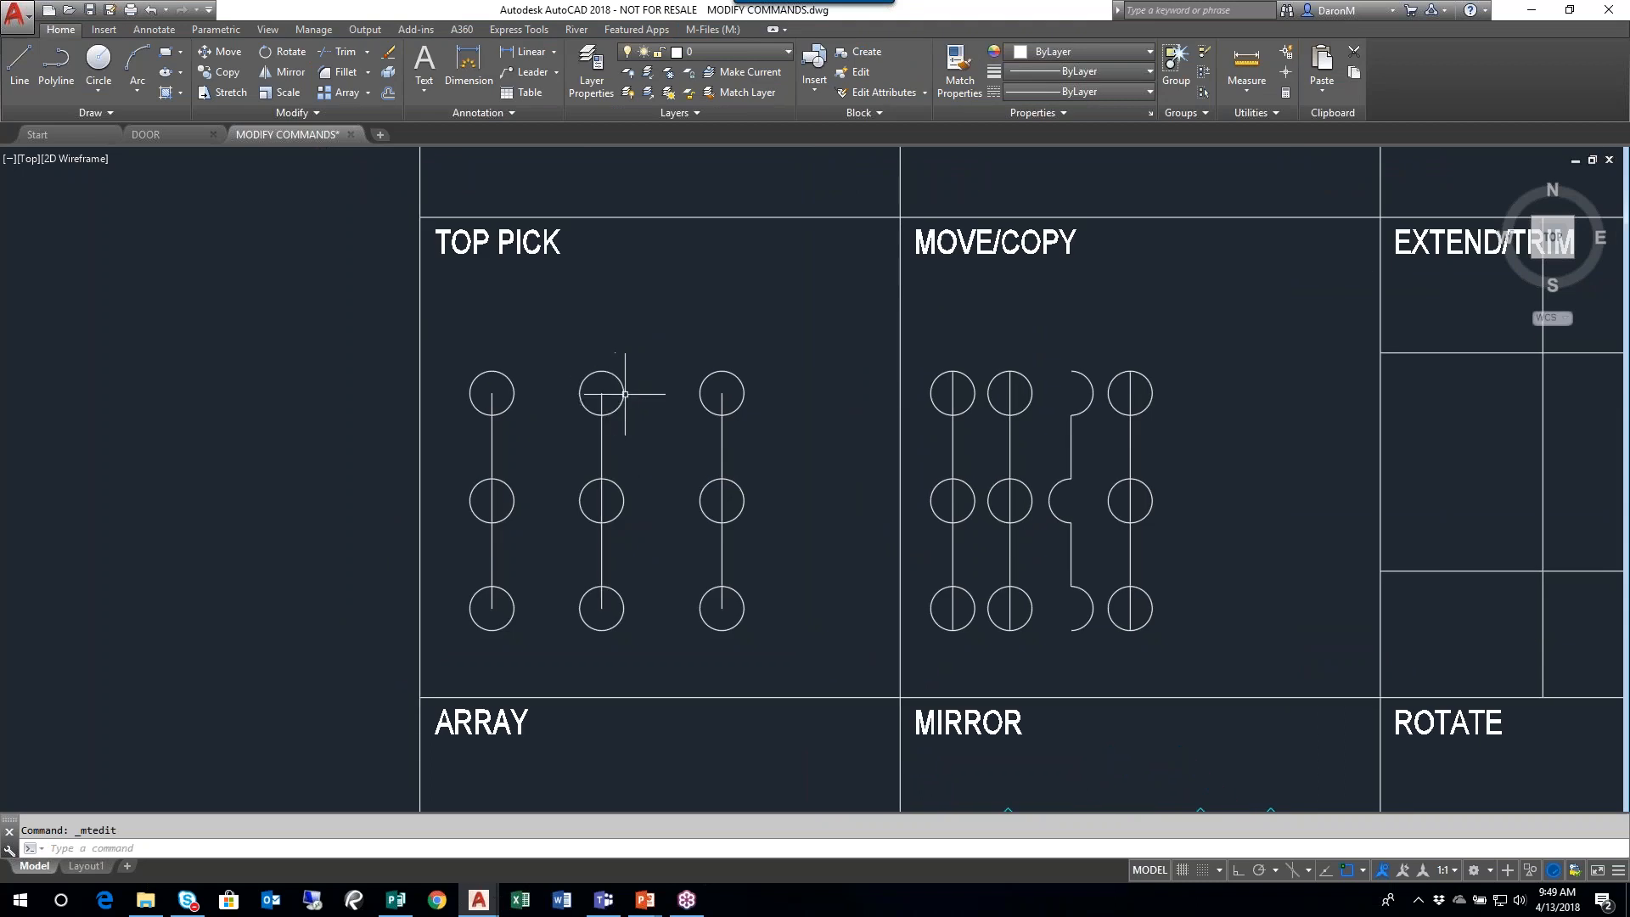
- Pick the top circles of the second and third columns in the TOP PICK cell, and clear the selection
click(587, 372)
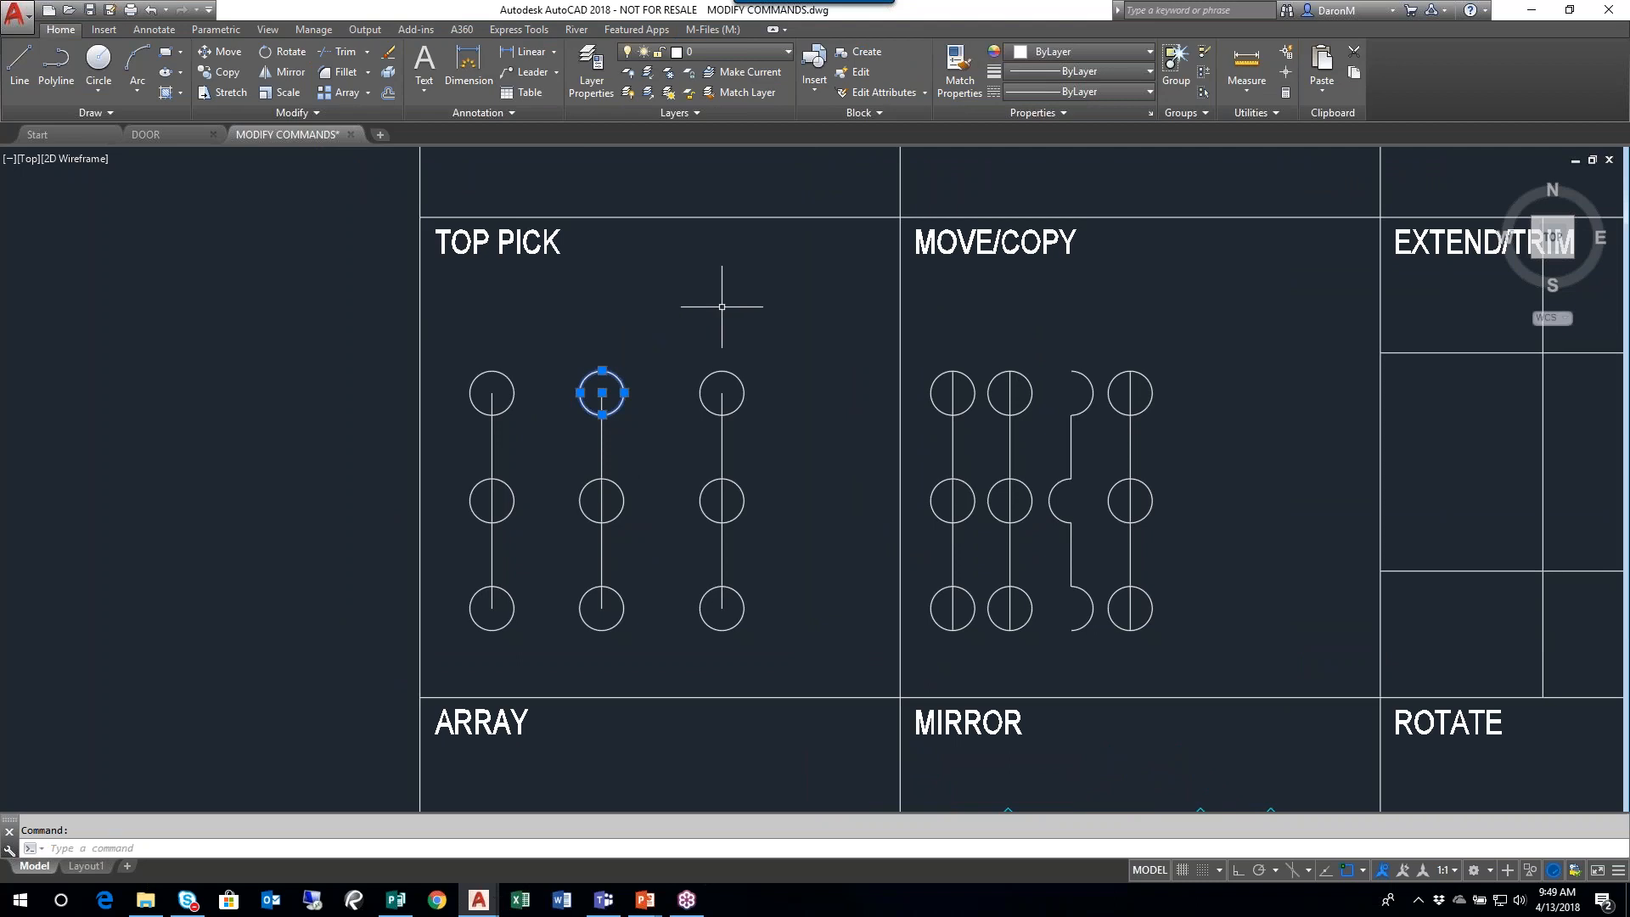
click(736, 373)
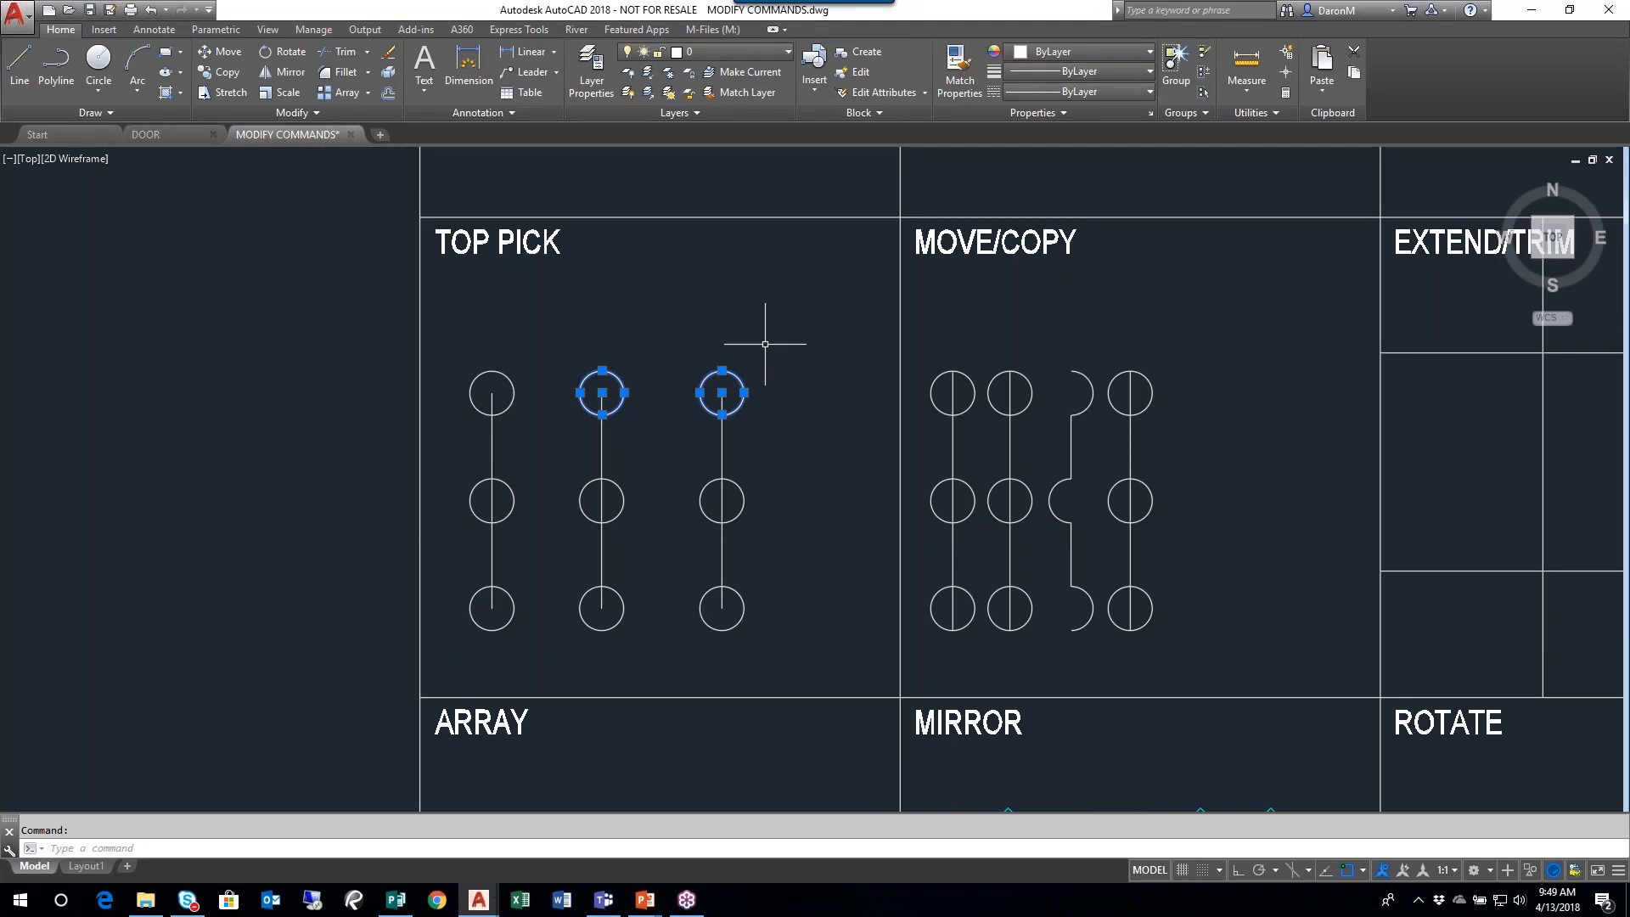
key(Escape)
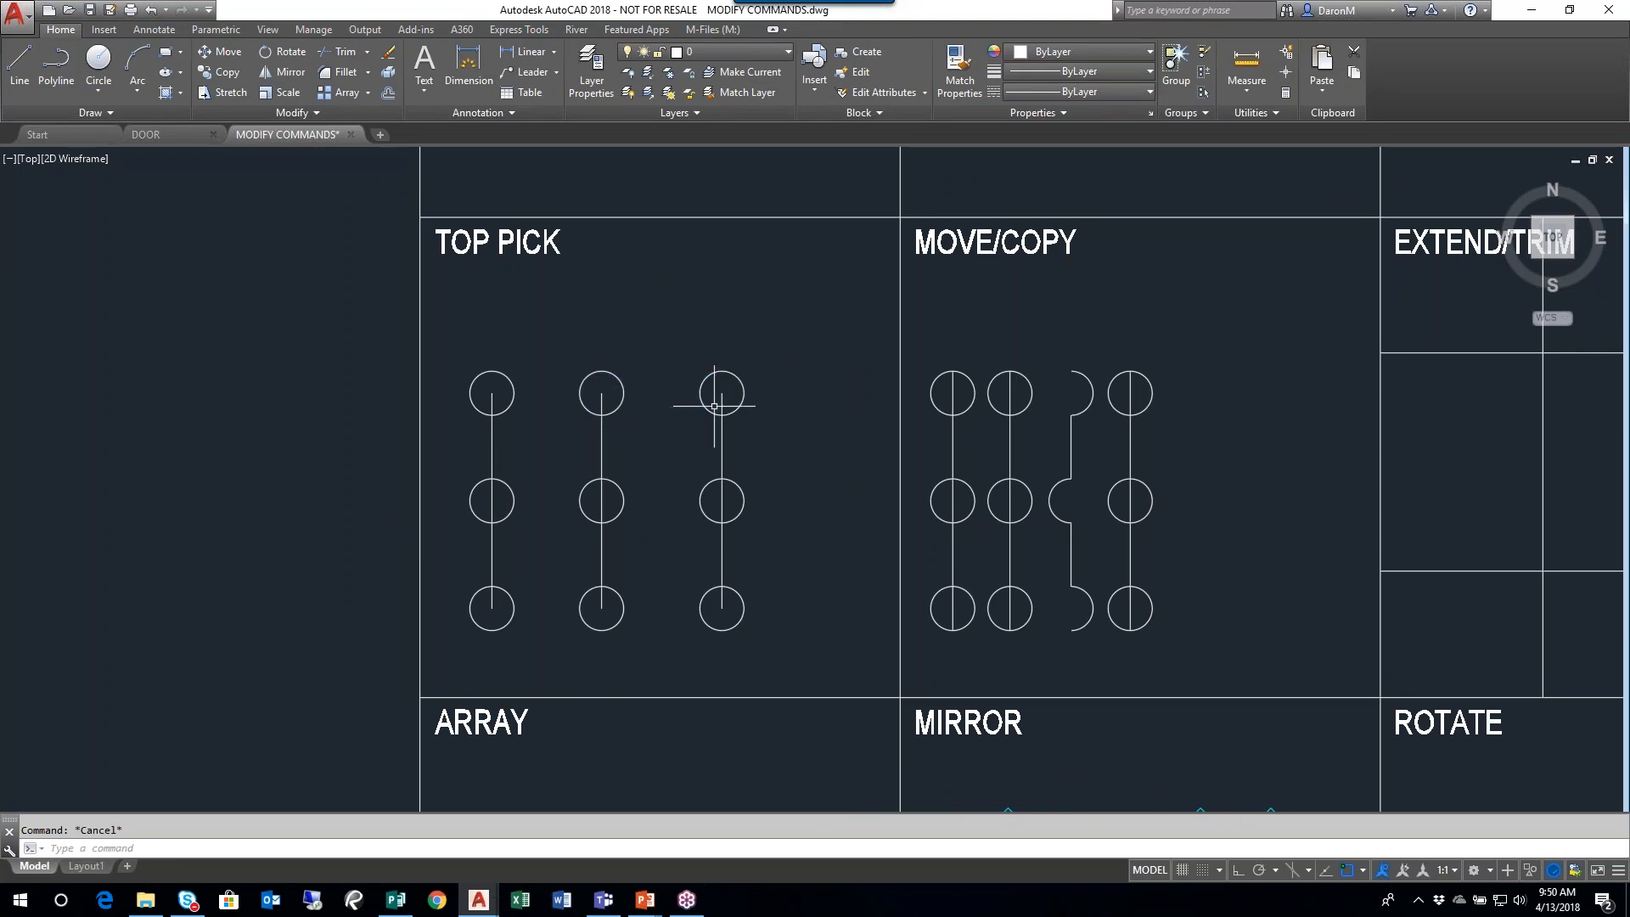
- Pick the top circles of all three columns in the TOP PICK cell one by one, and clear the selection
middle_drag(715, 407, 730, 369)
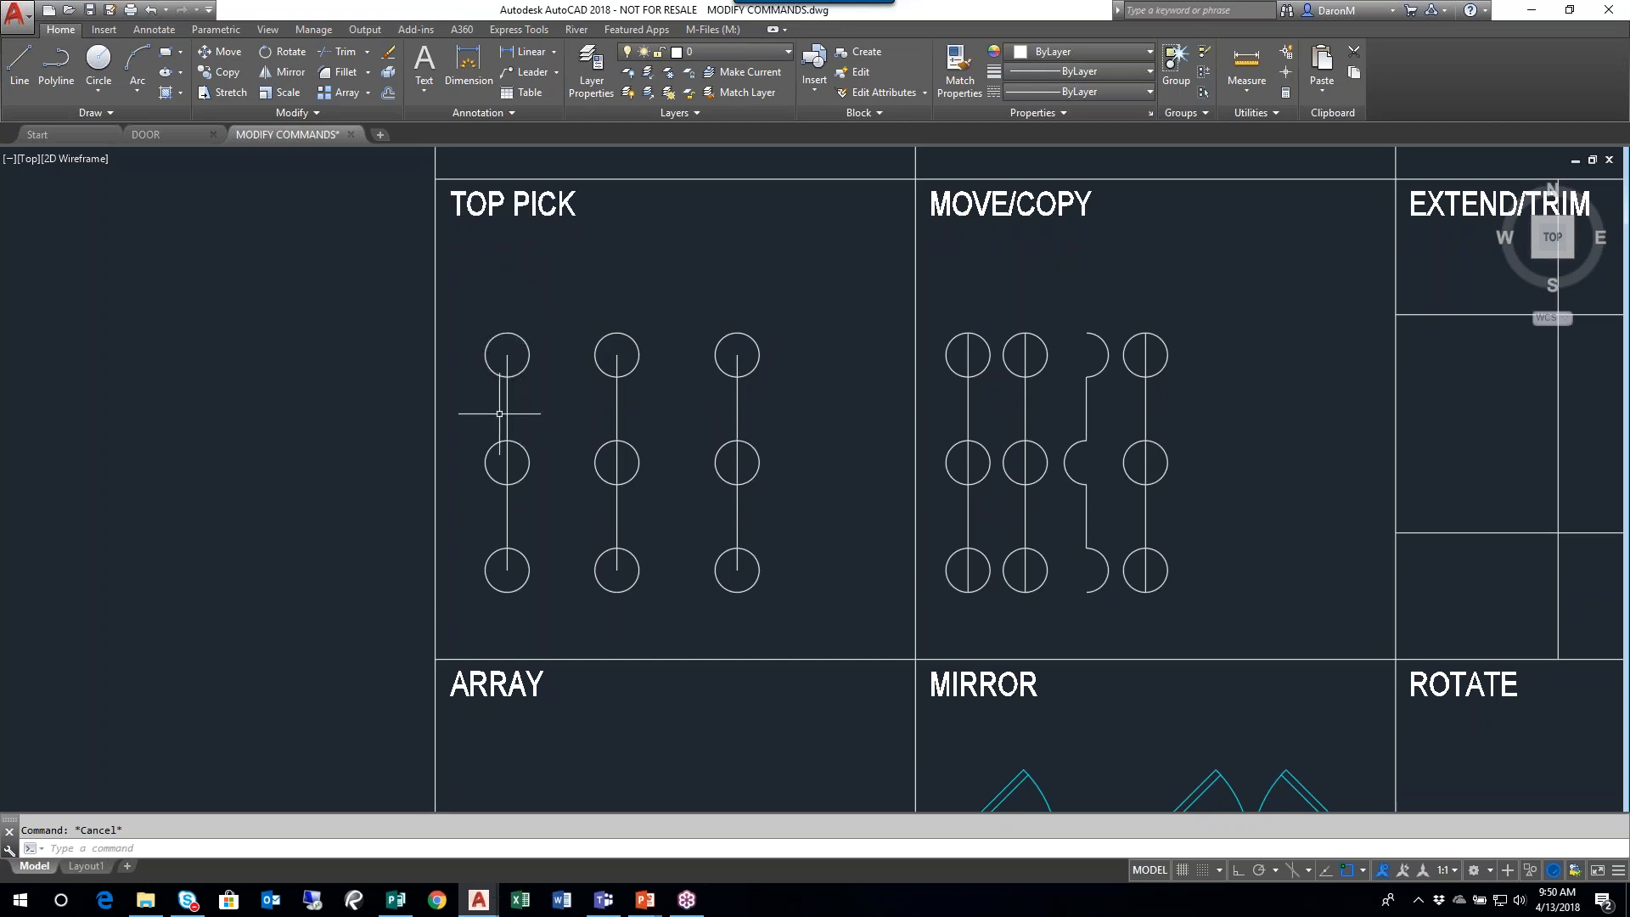
mouse_move(529, 355)
click(496, 338)
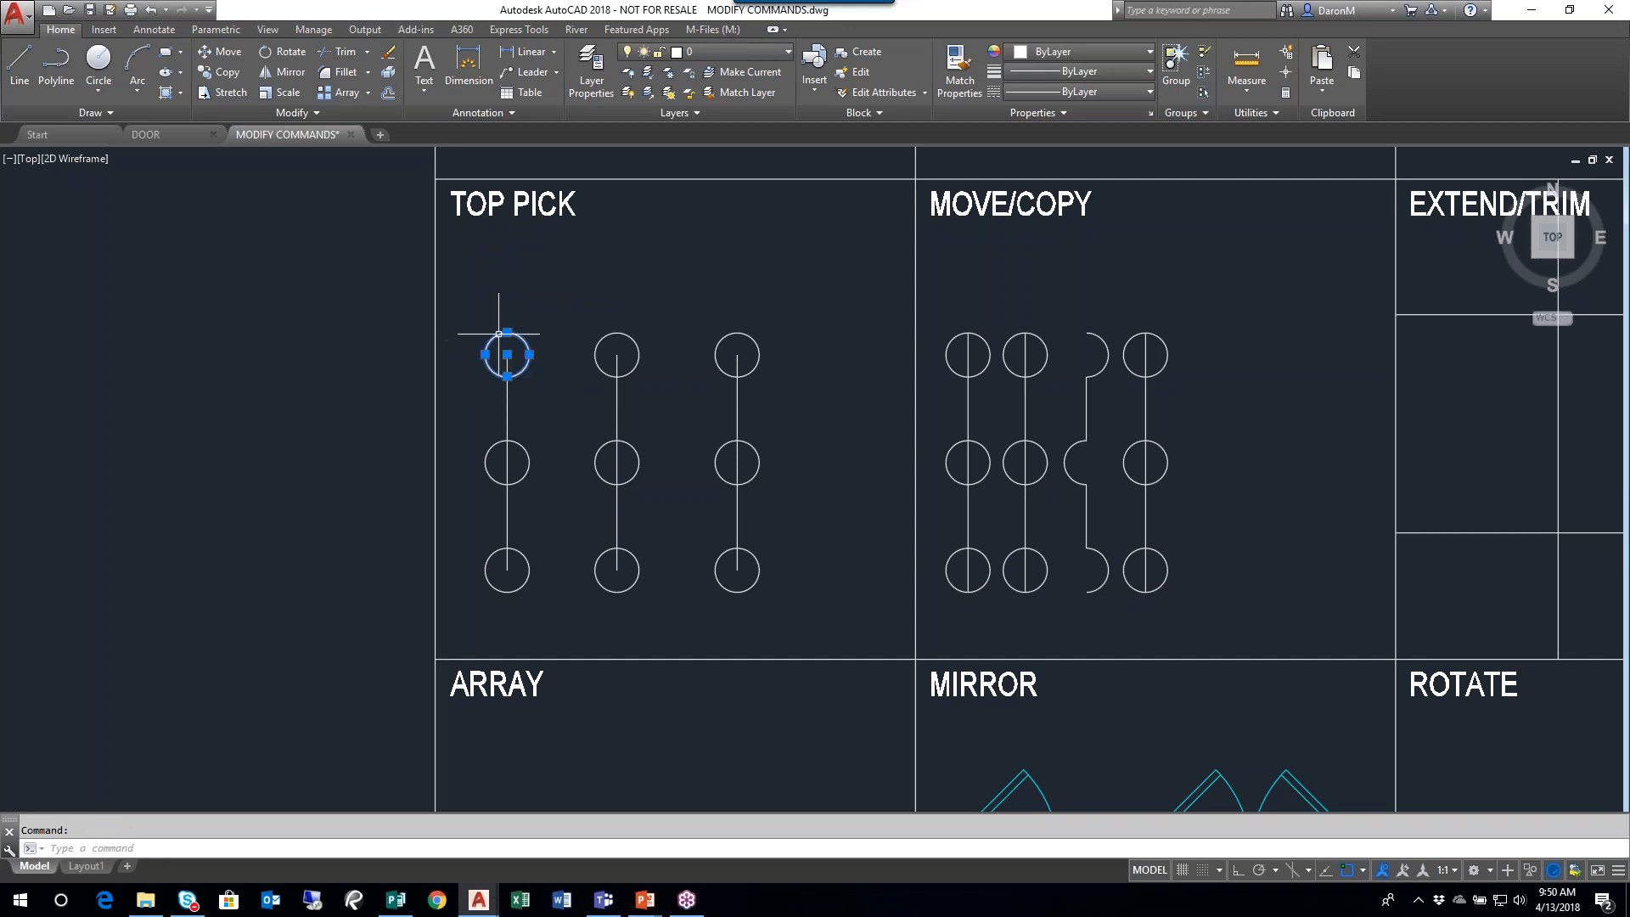
click(616, 333)
click(737, 334)
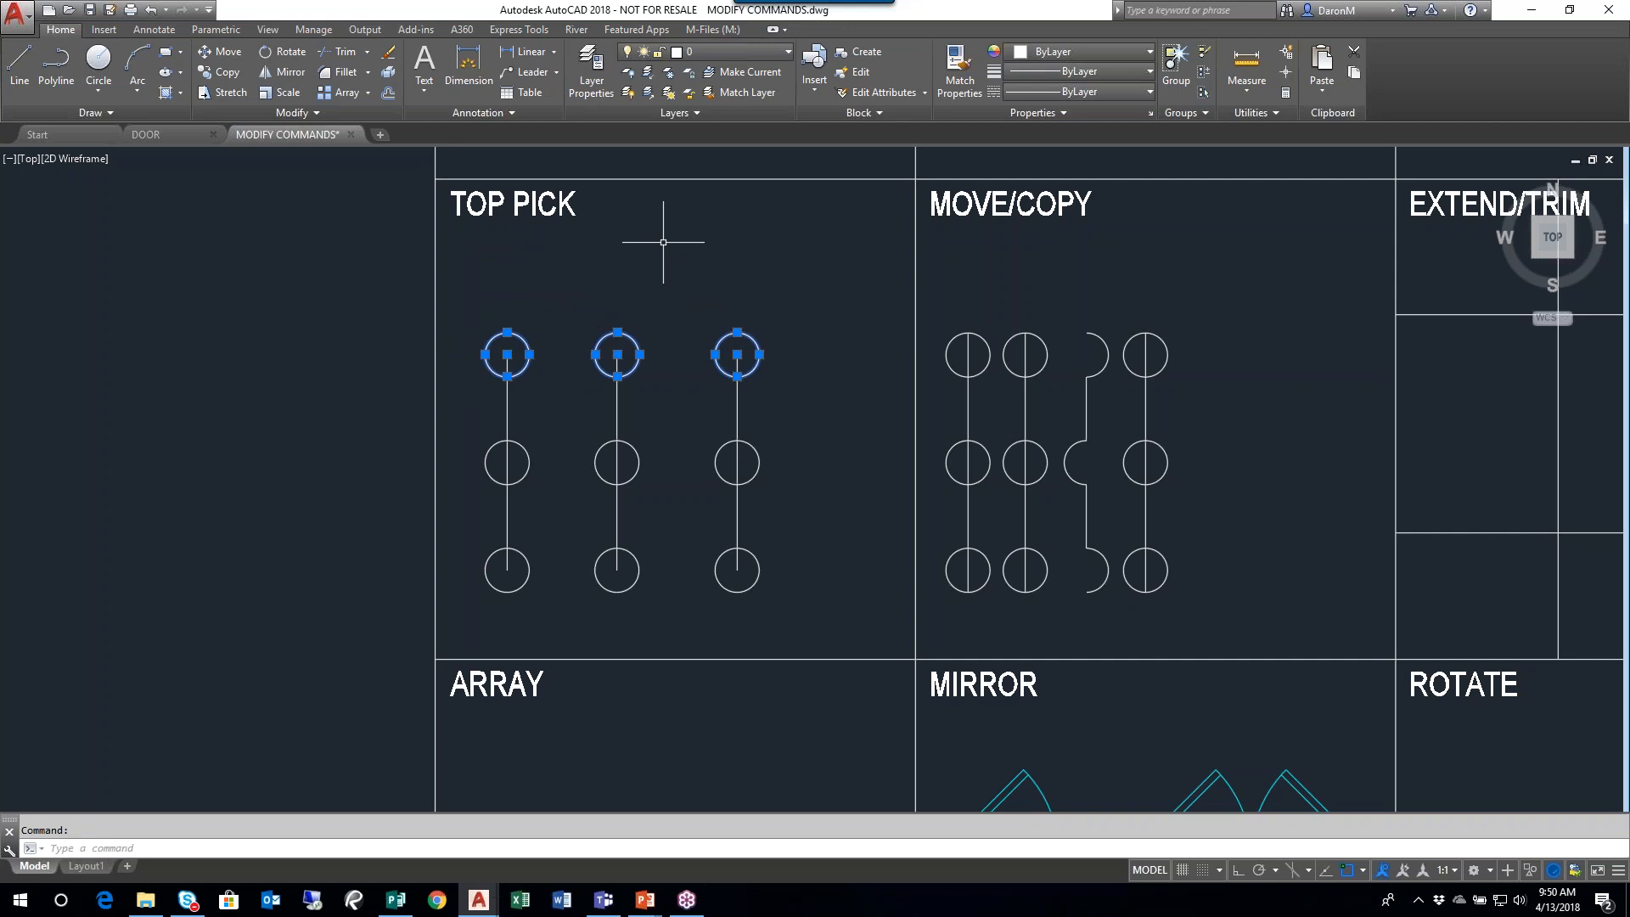
key(Escape)
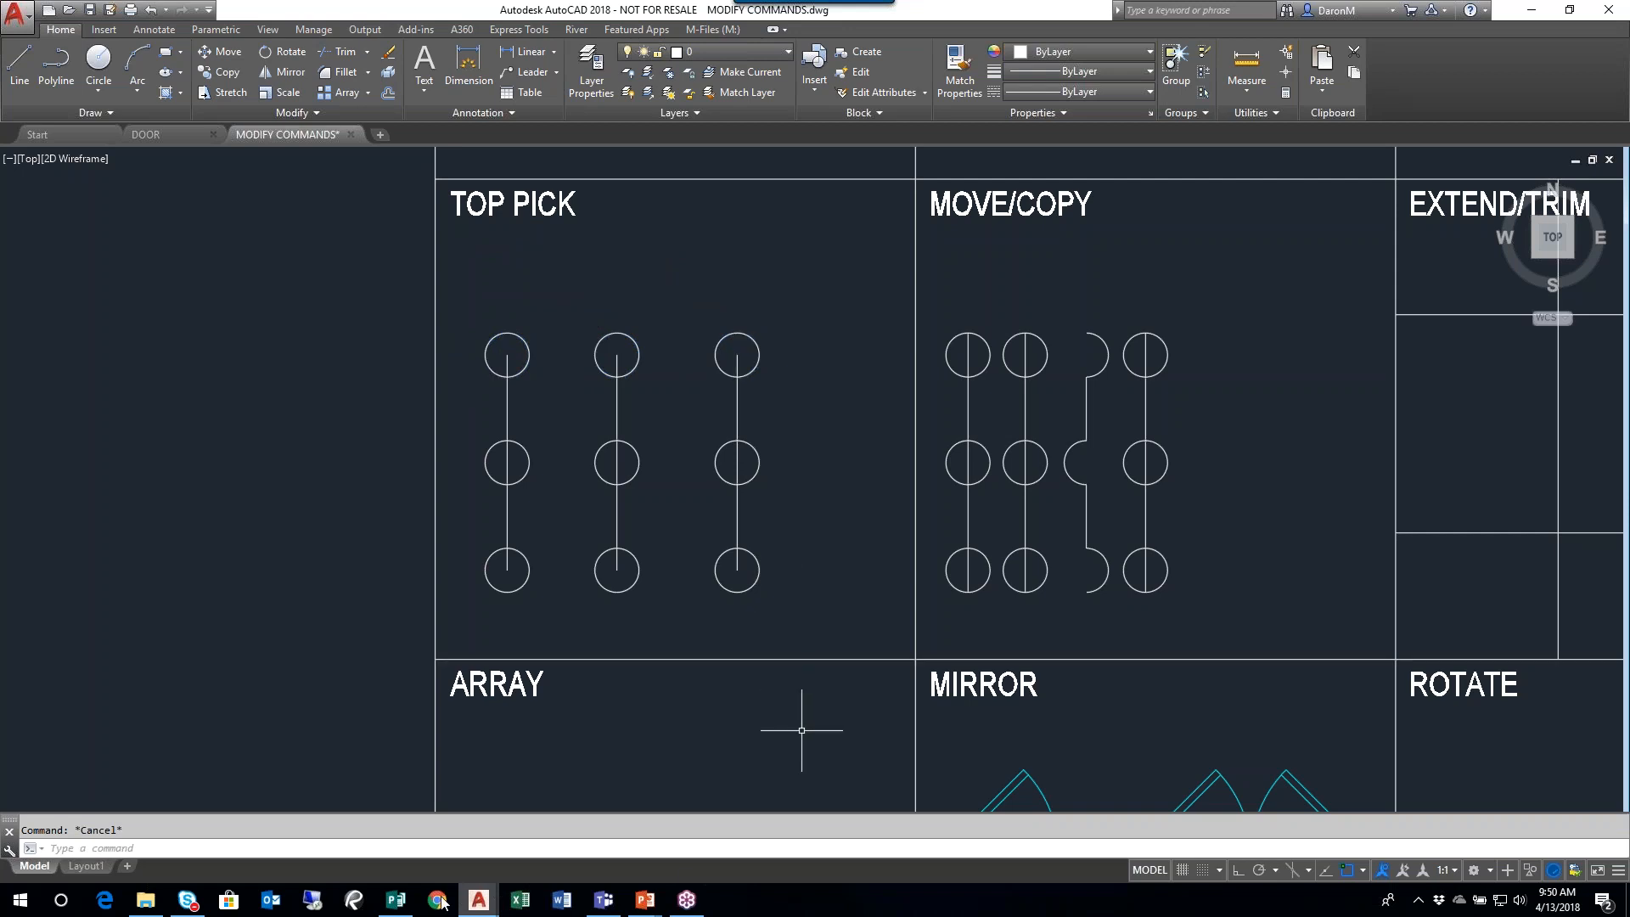
- Switch to the workbook in Publisher and read the Quick Notes and exercise on the Methods of Selection pages
click(399, 902)
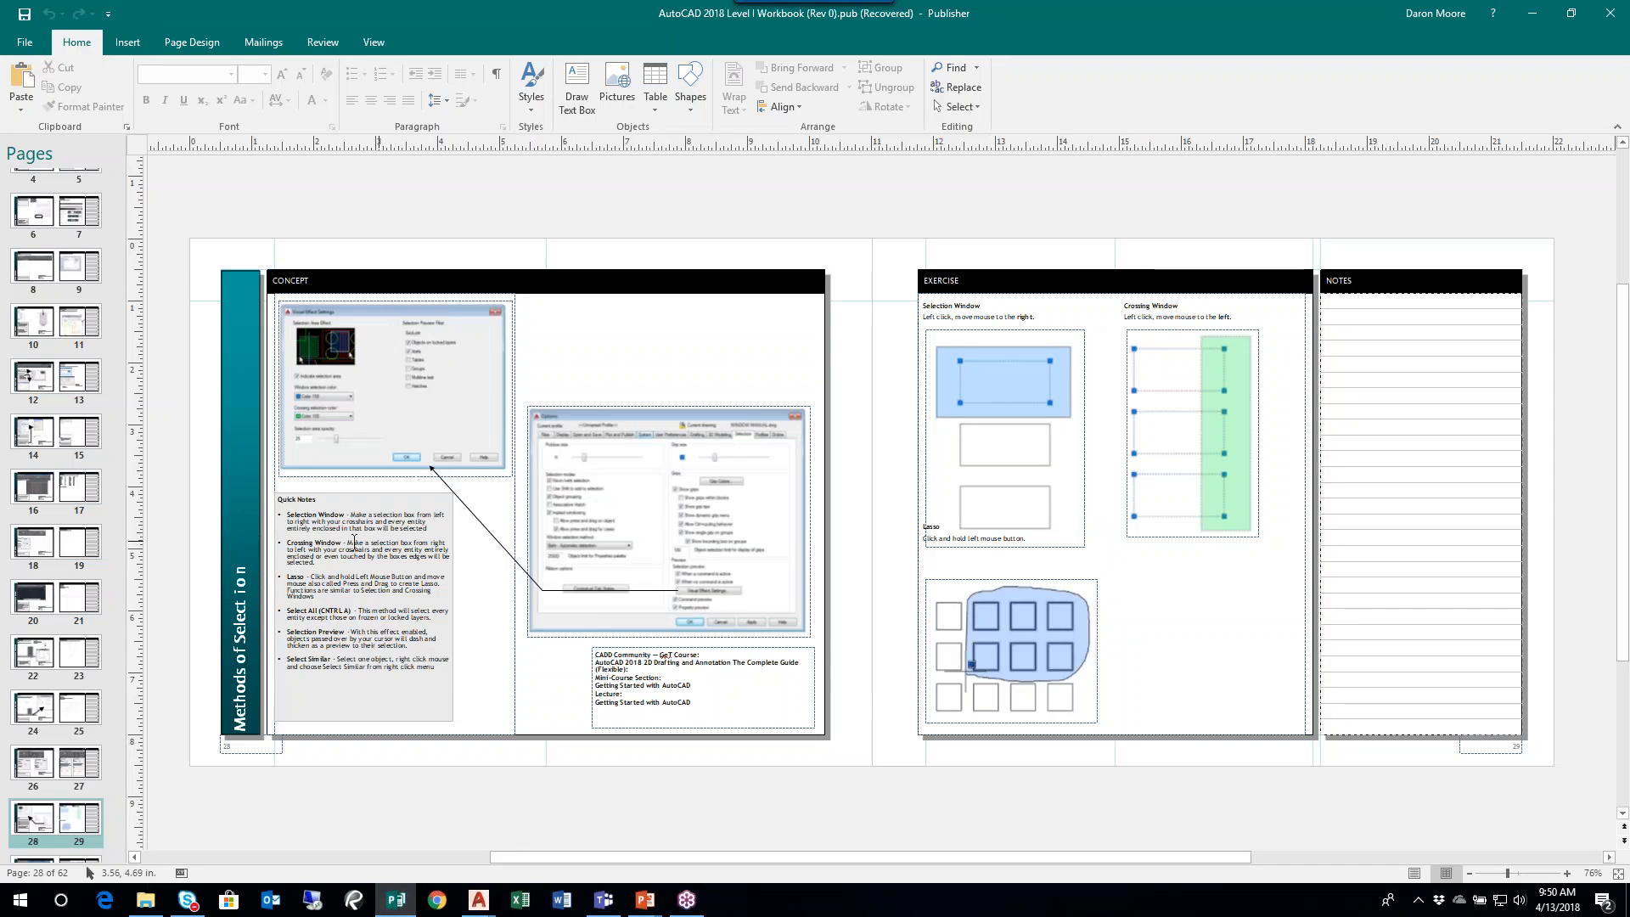
click(371, 524)
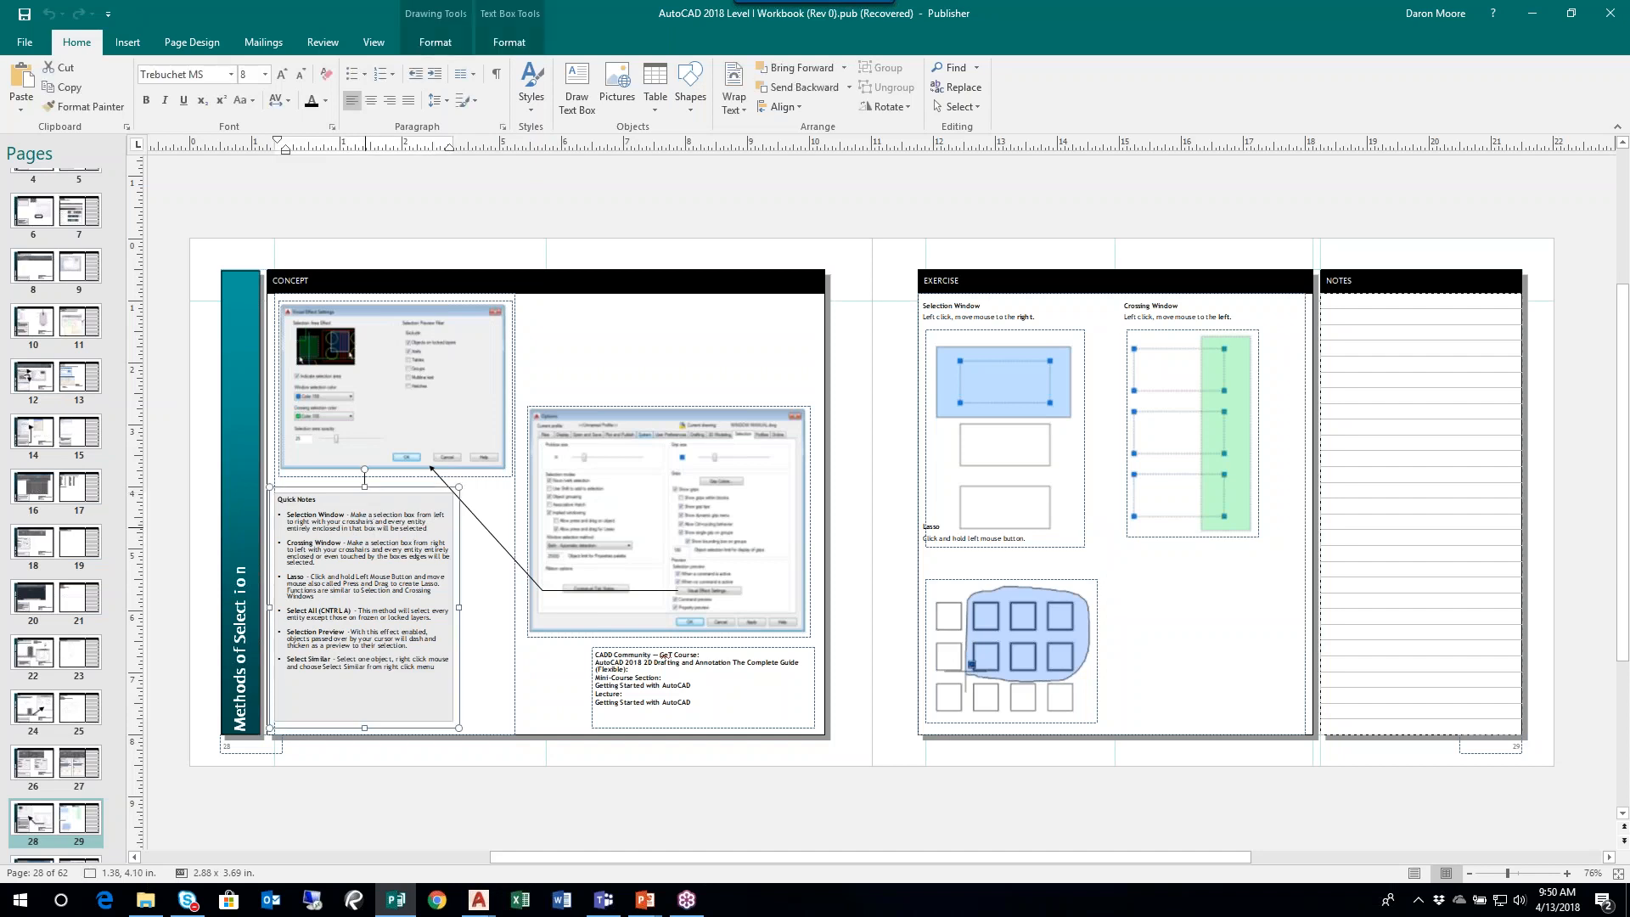
ctrl+scroll(371, 524, up, 5)
scroll(716, 586, up, 2)
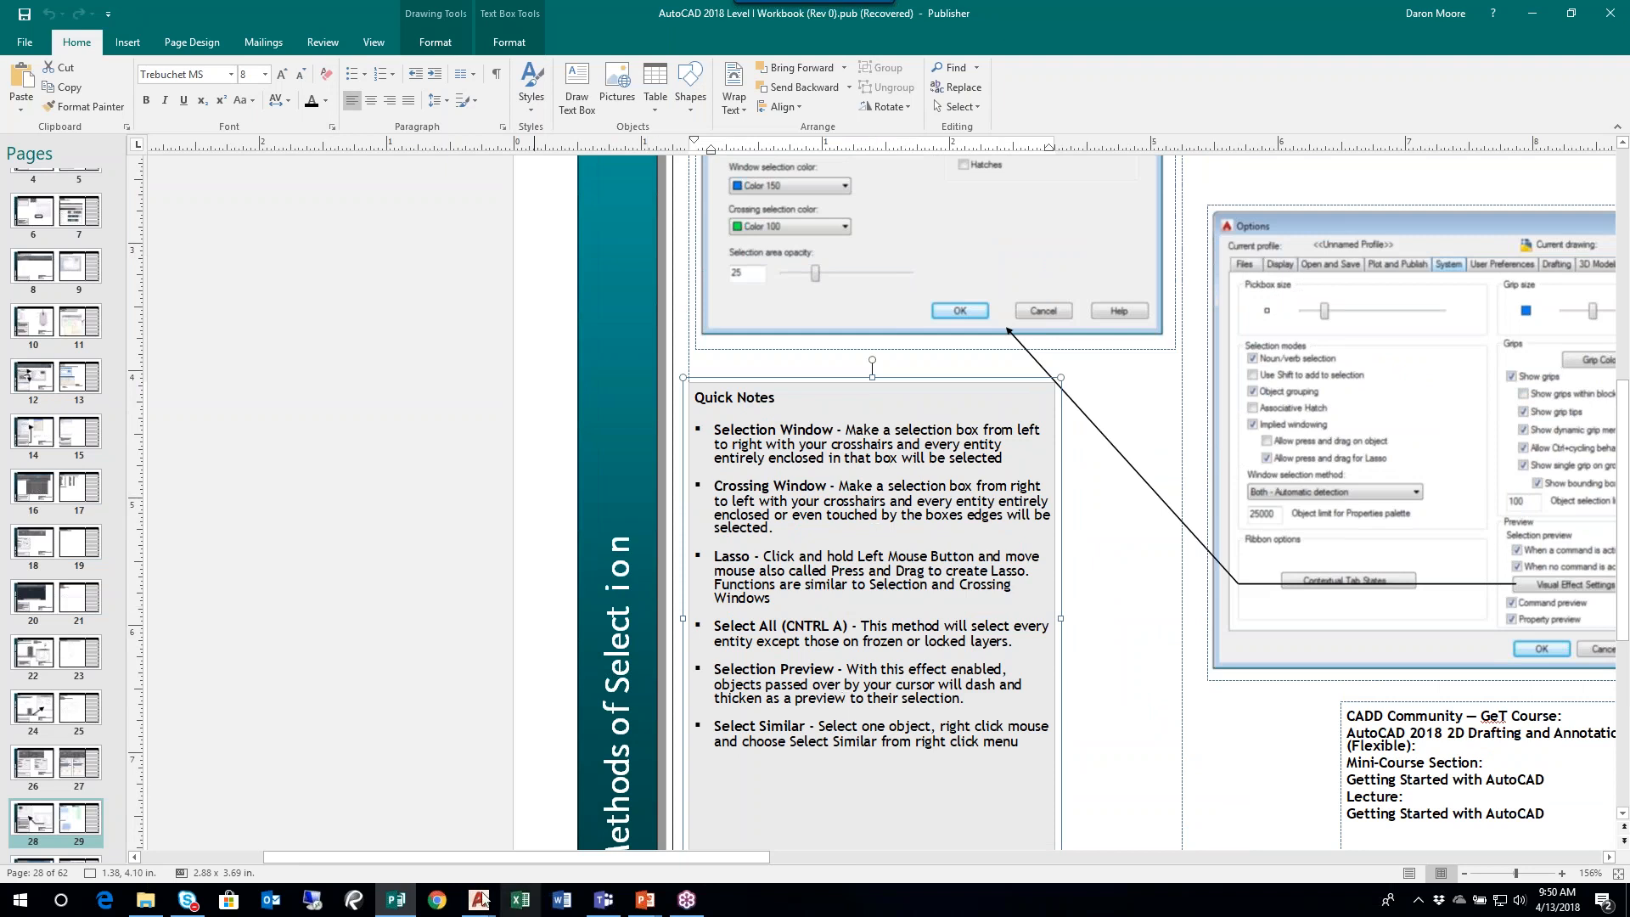
ctrl+scroll(889, 459, down, 4)
drag(514, 856, 798, 849)
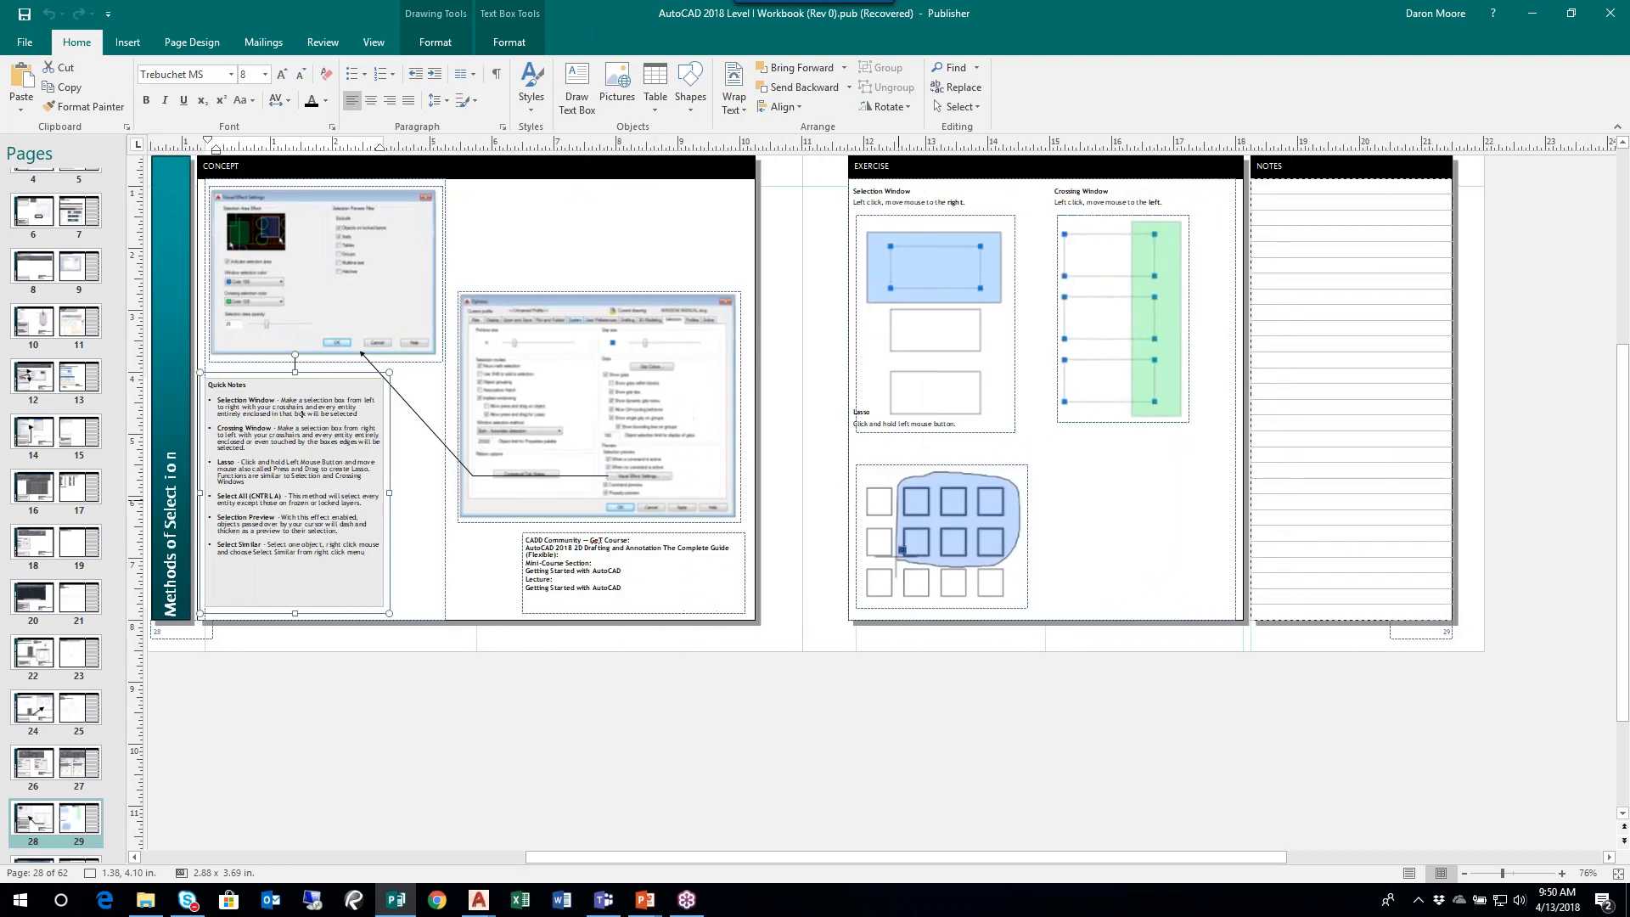
scroll(935, 478, up, 1)
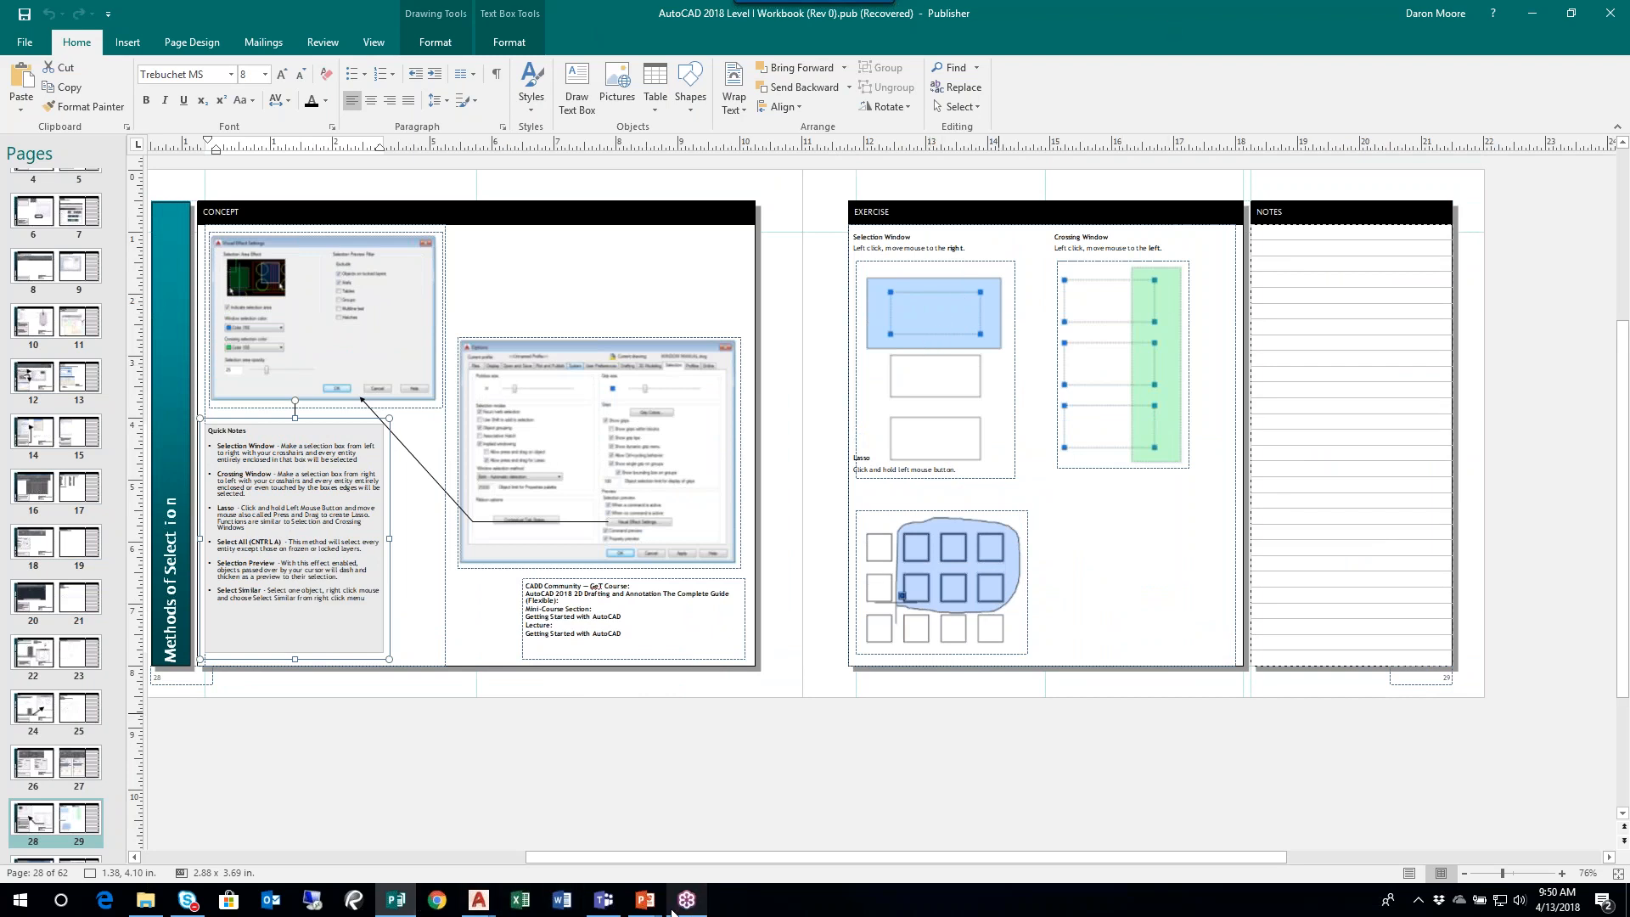
- Return to MODIFY COMMANDS.dwg in AutoCAD and try a selection window reaching only halfway down the TOP PICK cell's top circles
mouse_move(479, 900)
click(543, 807)
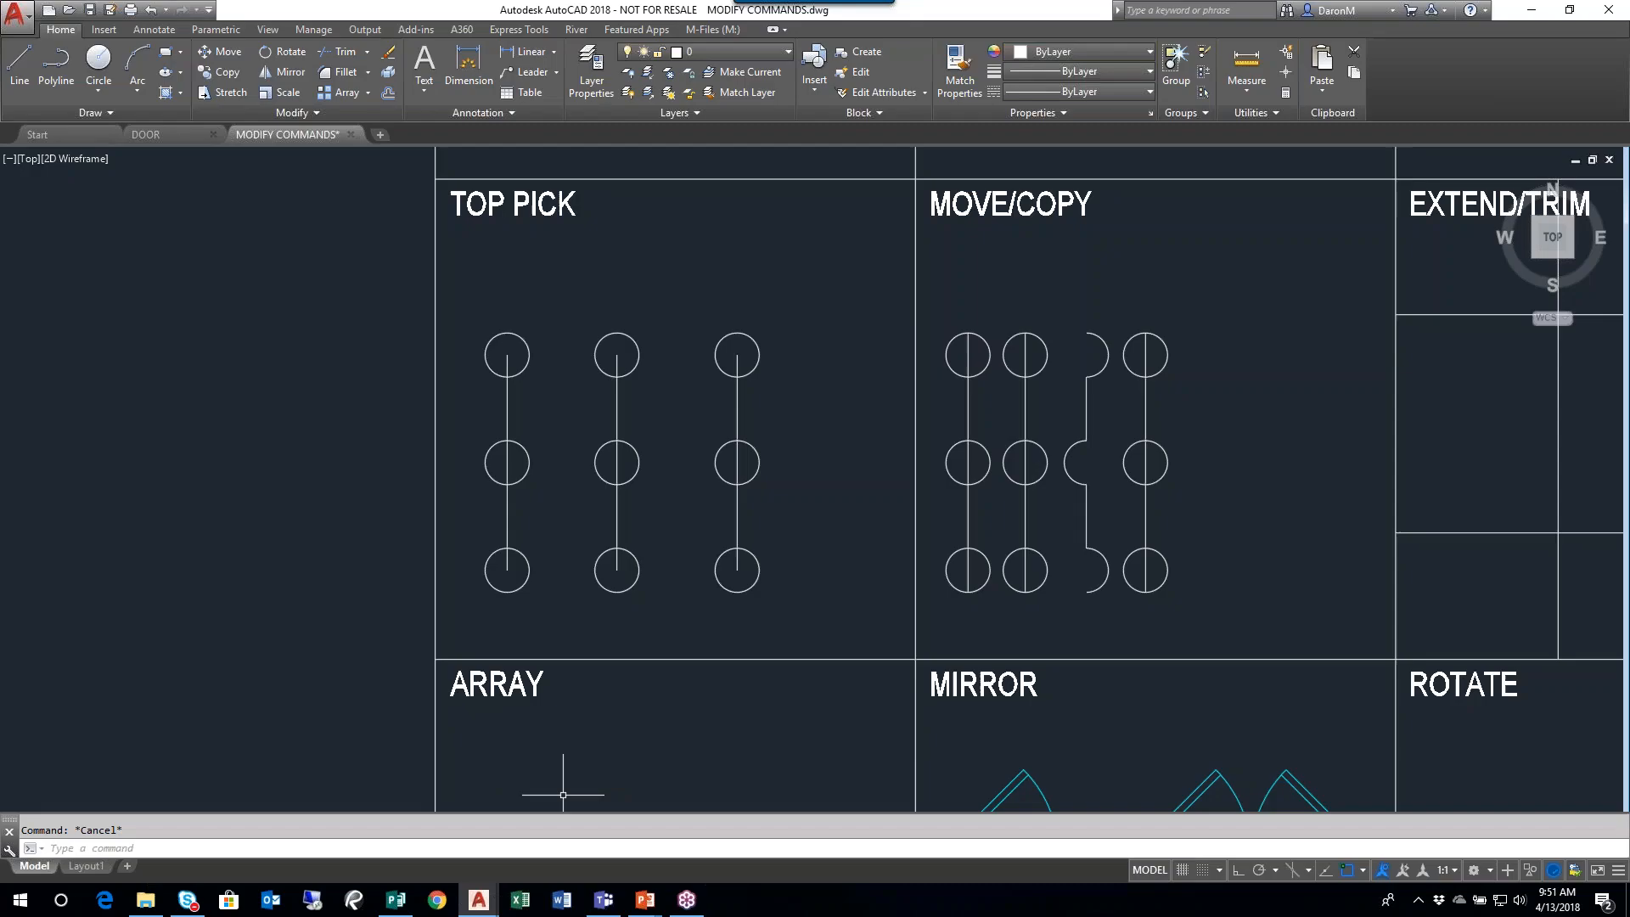
scroll(697, 340, down, 2)
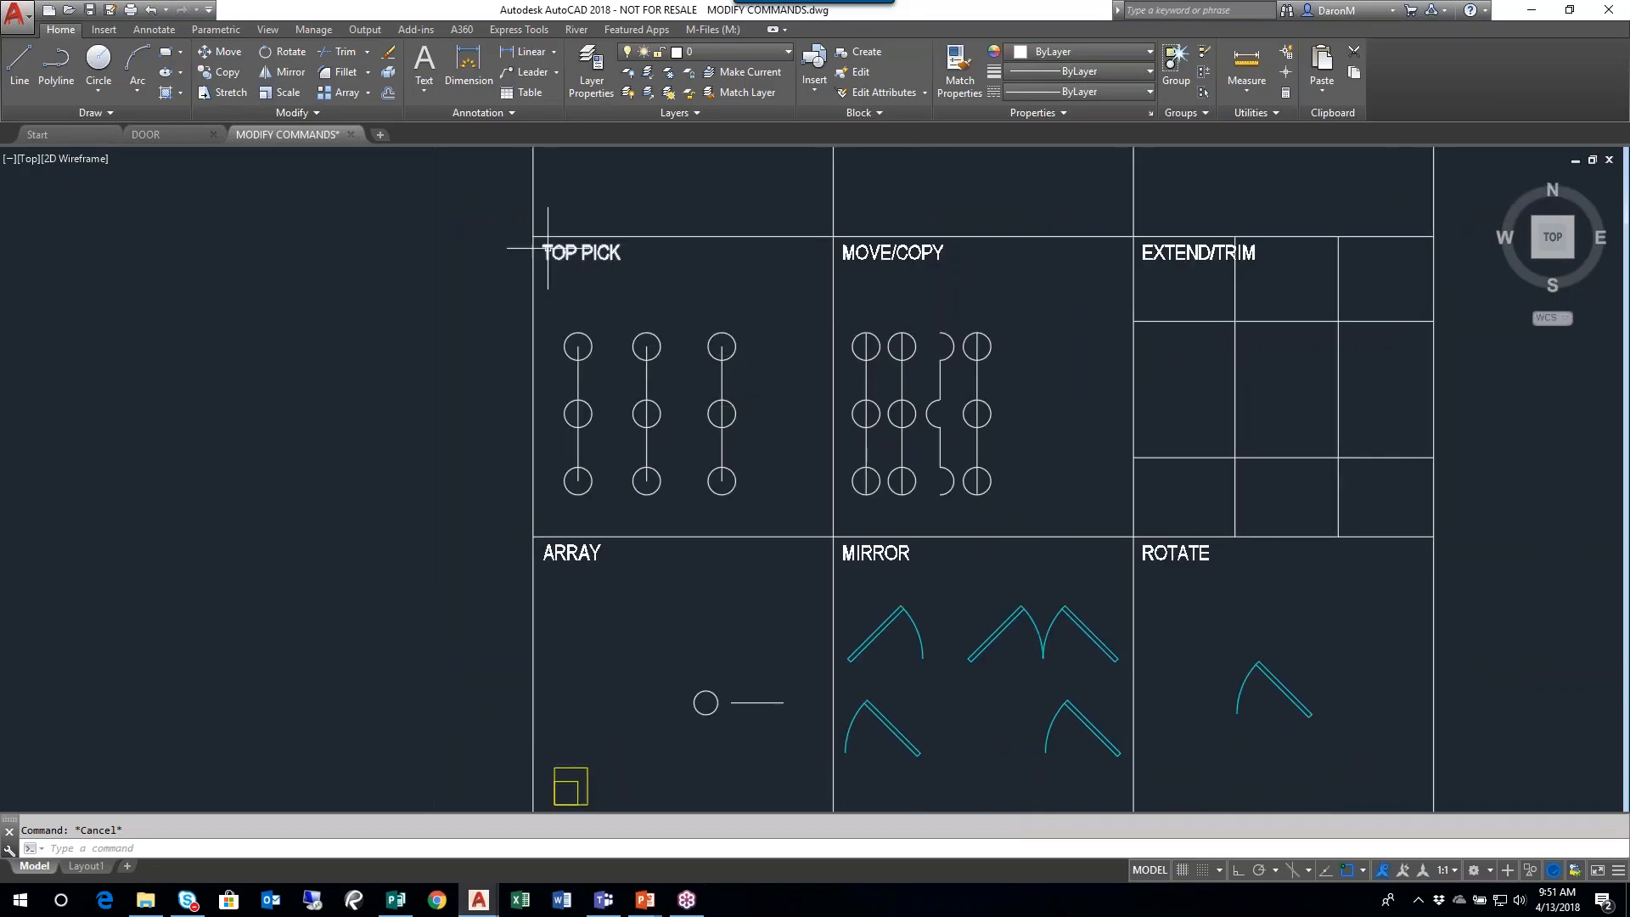
scroll(840, 348, up, 2)
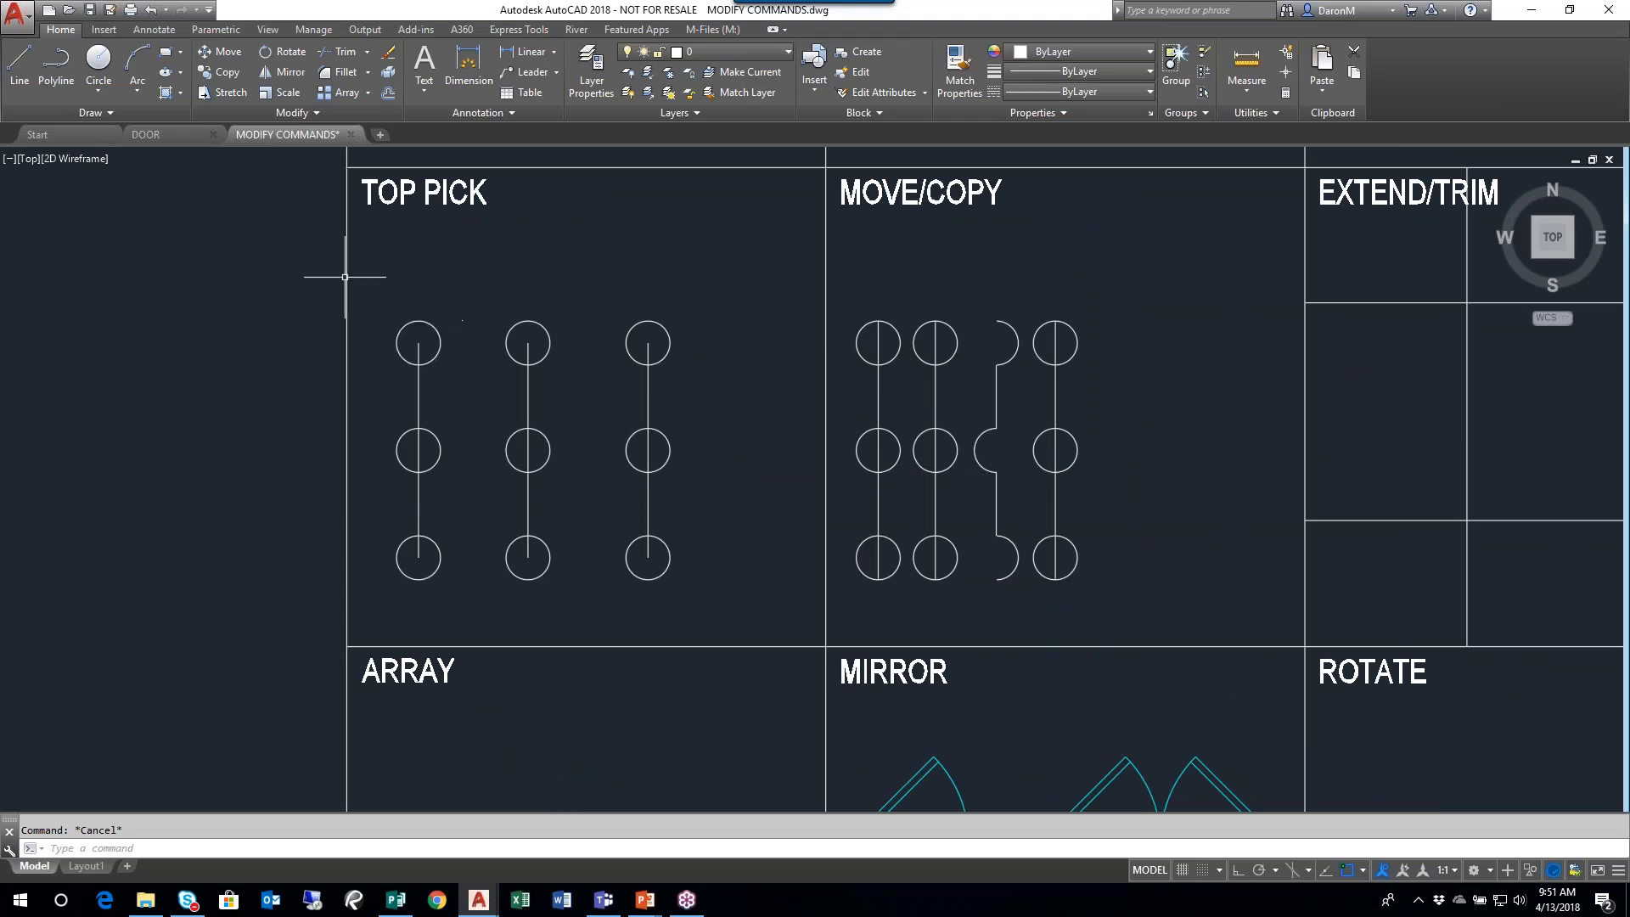
click(302, 260)
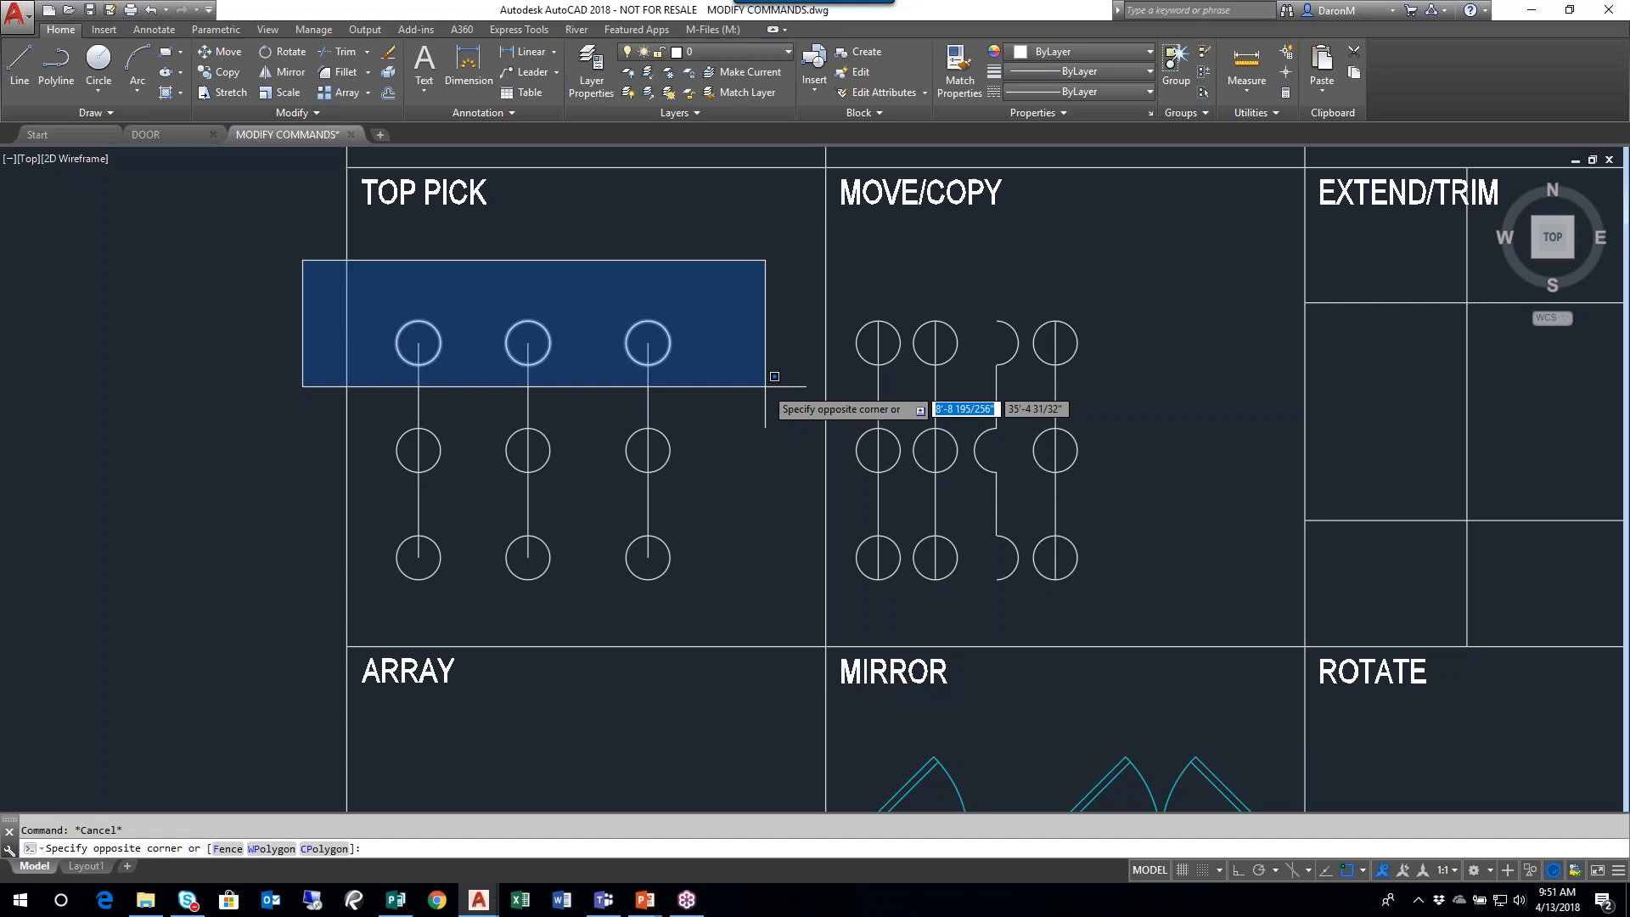
click(740, 346)
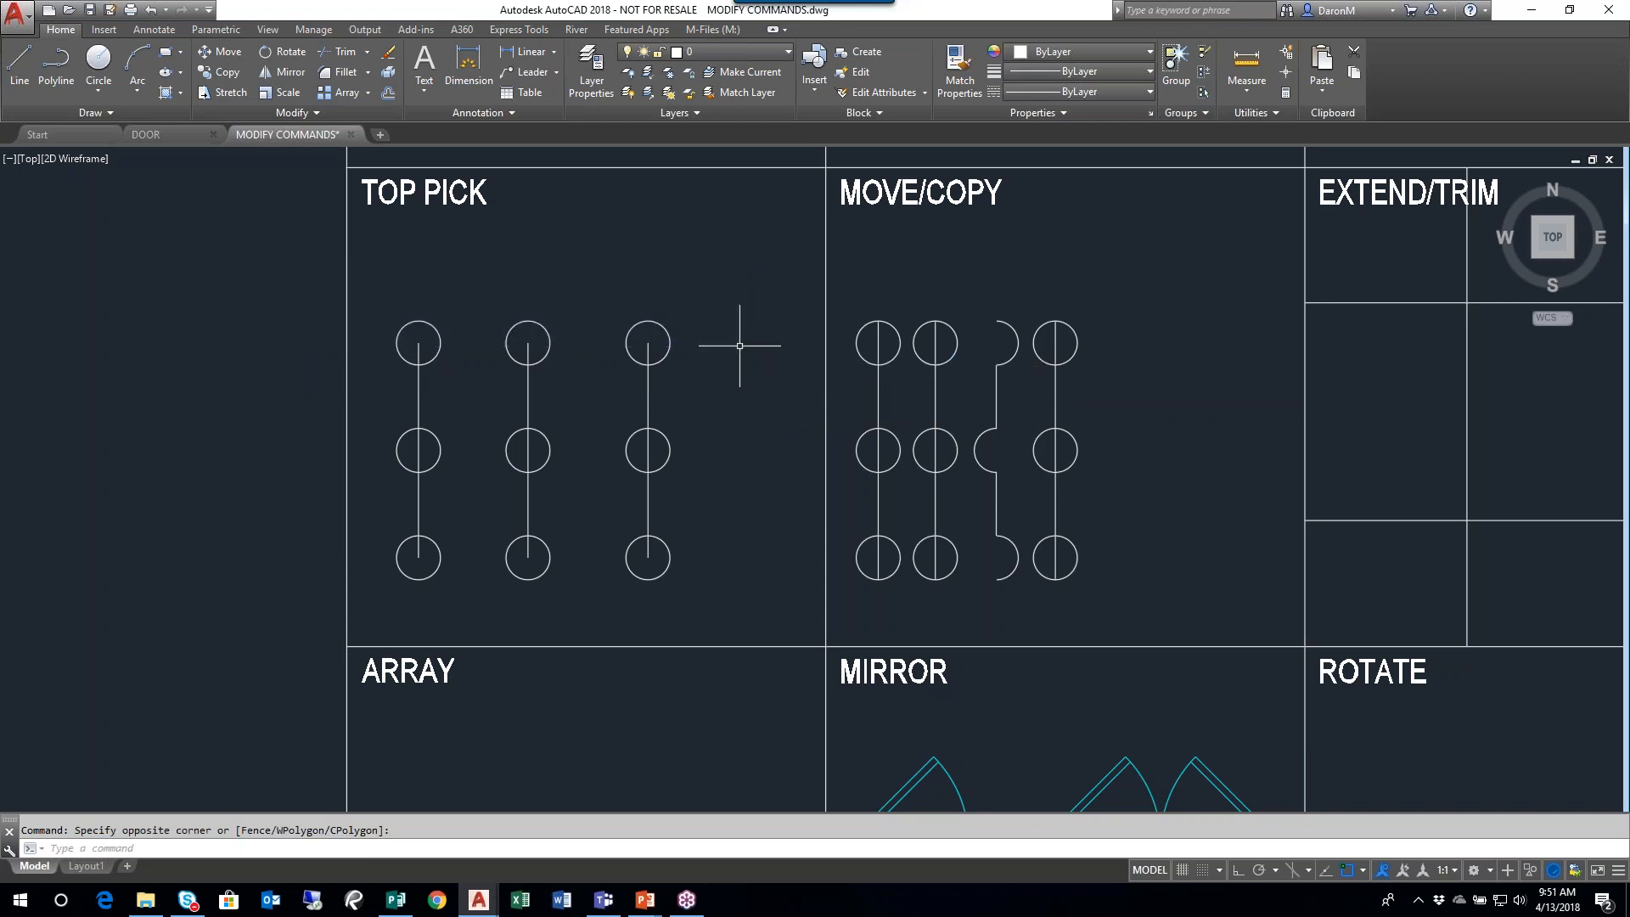
- Select the TOP PICK cell's top row of circles twice with a full enclosing window, clearing the selection each time
click(294, 266)
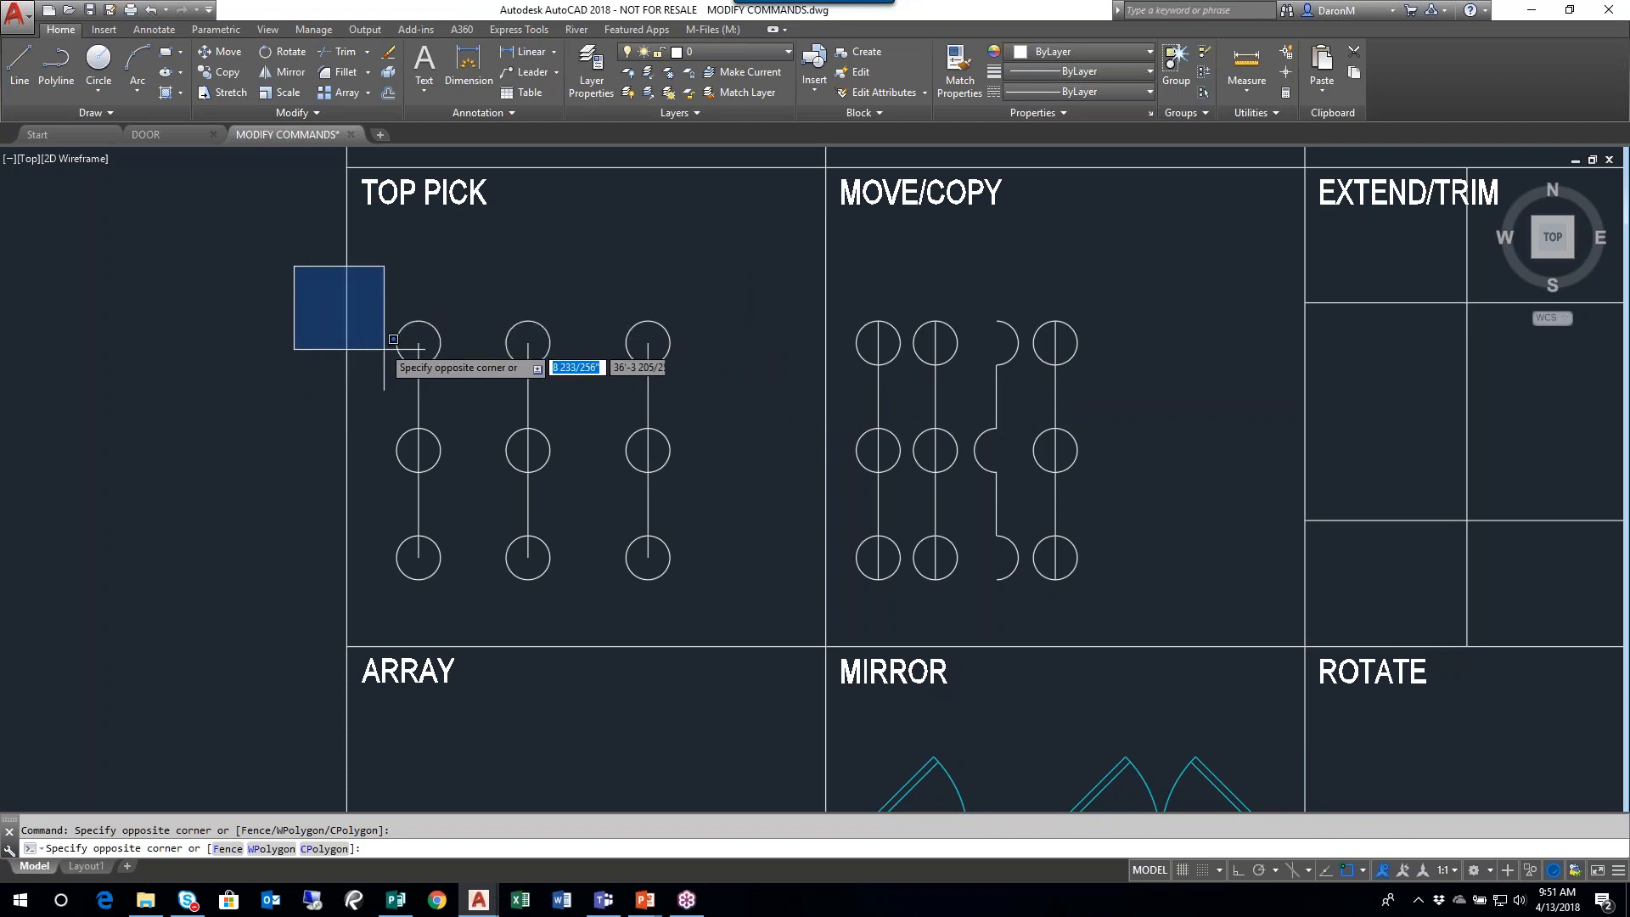
click(741, 403)
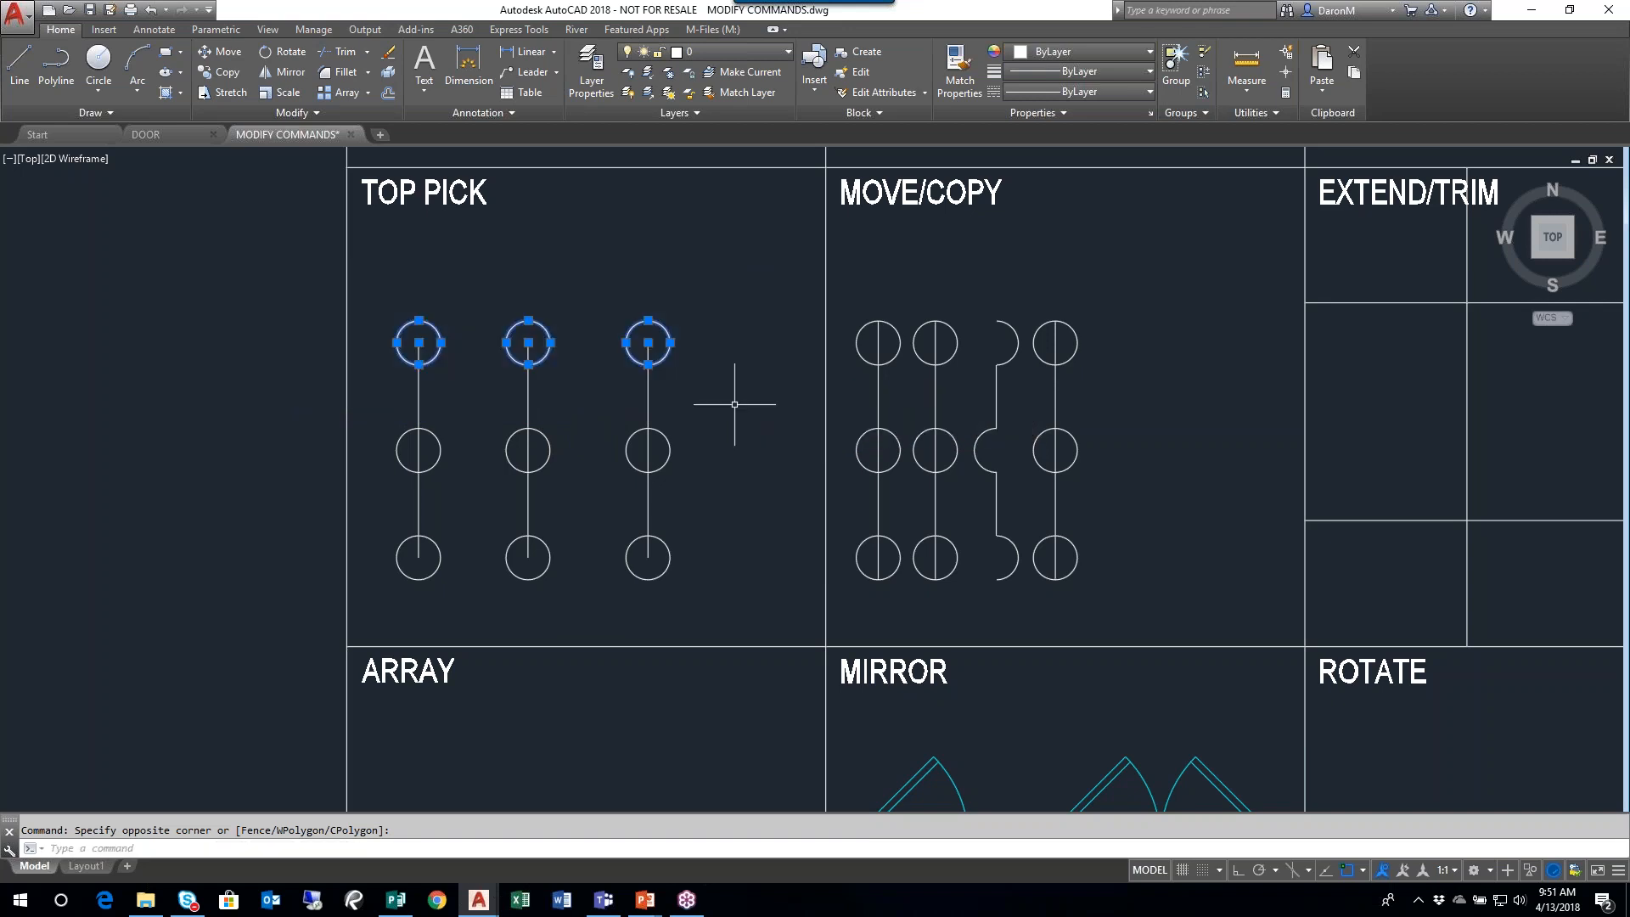
key(Escape)
click(326, 274)
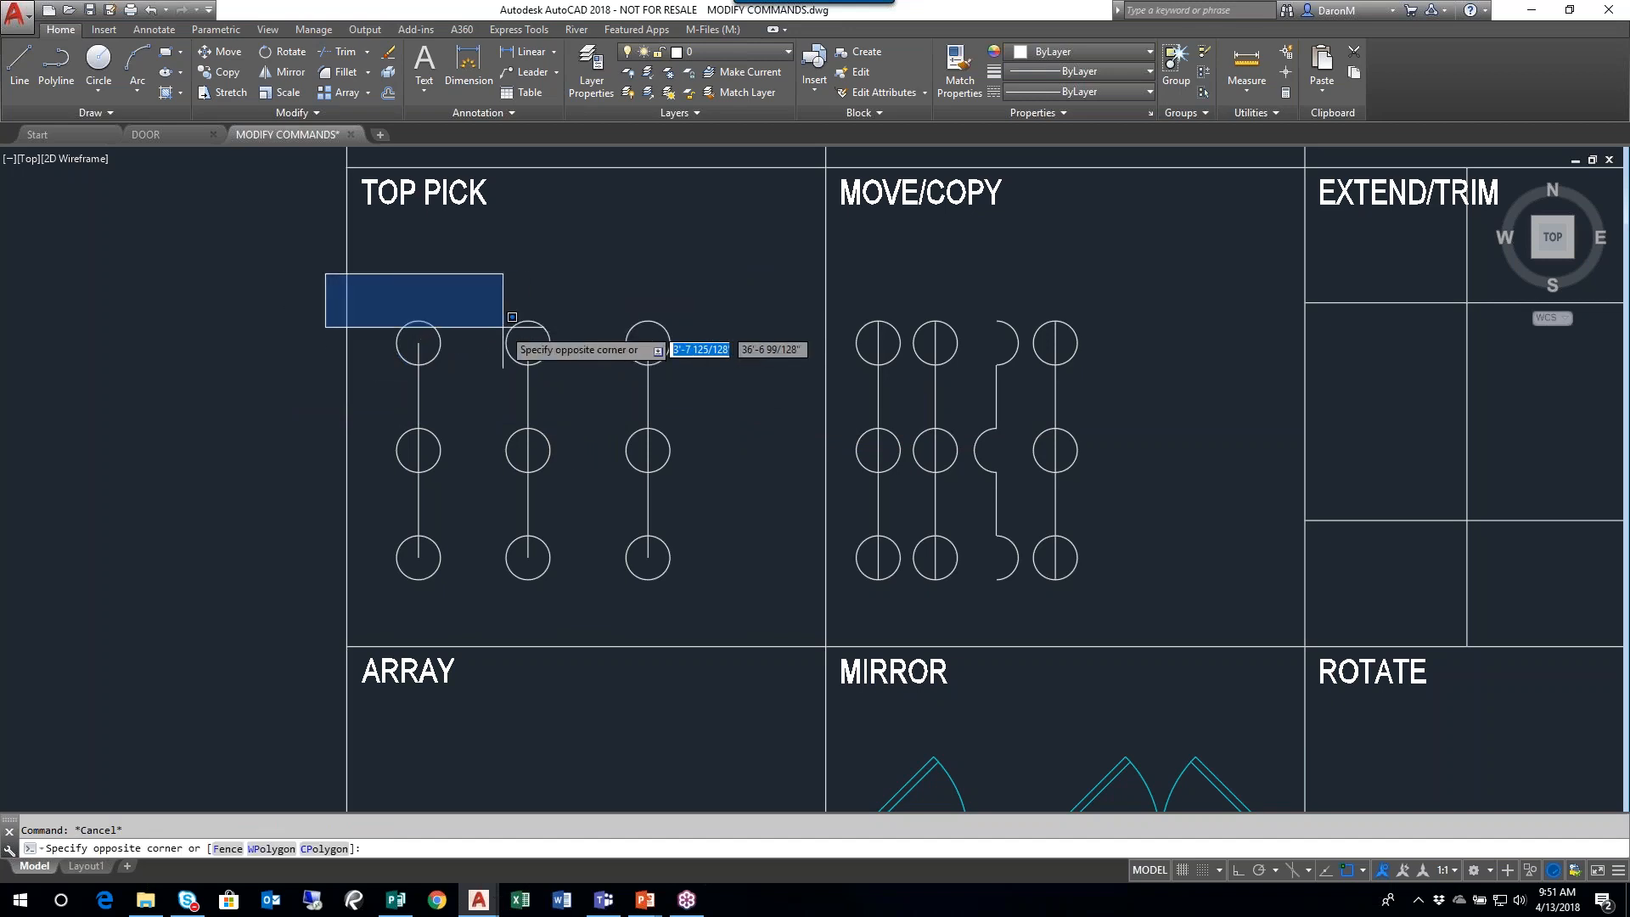
click(753, 400)
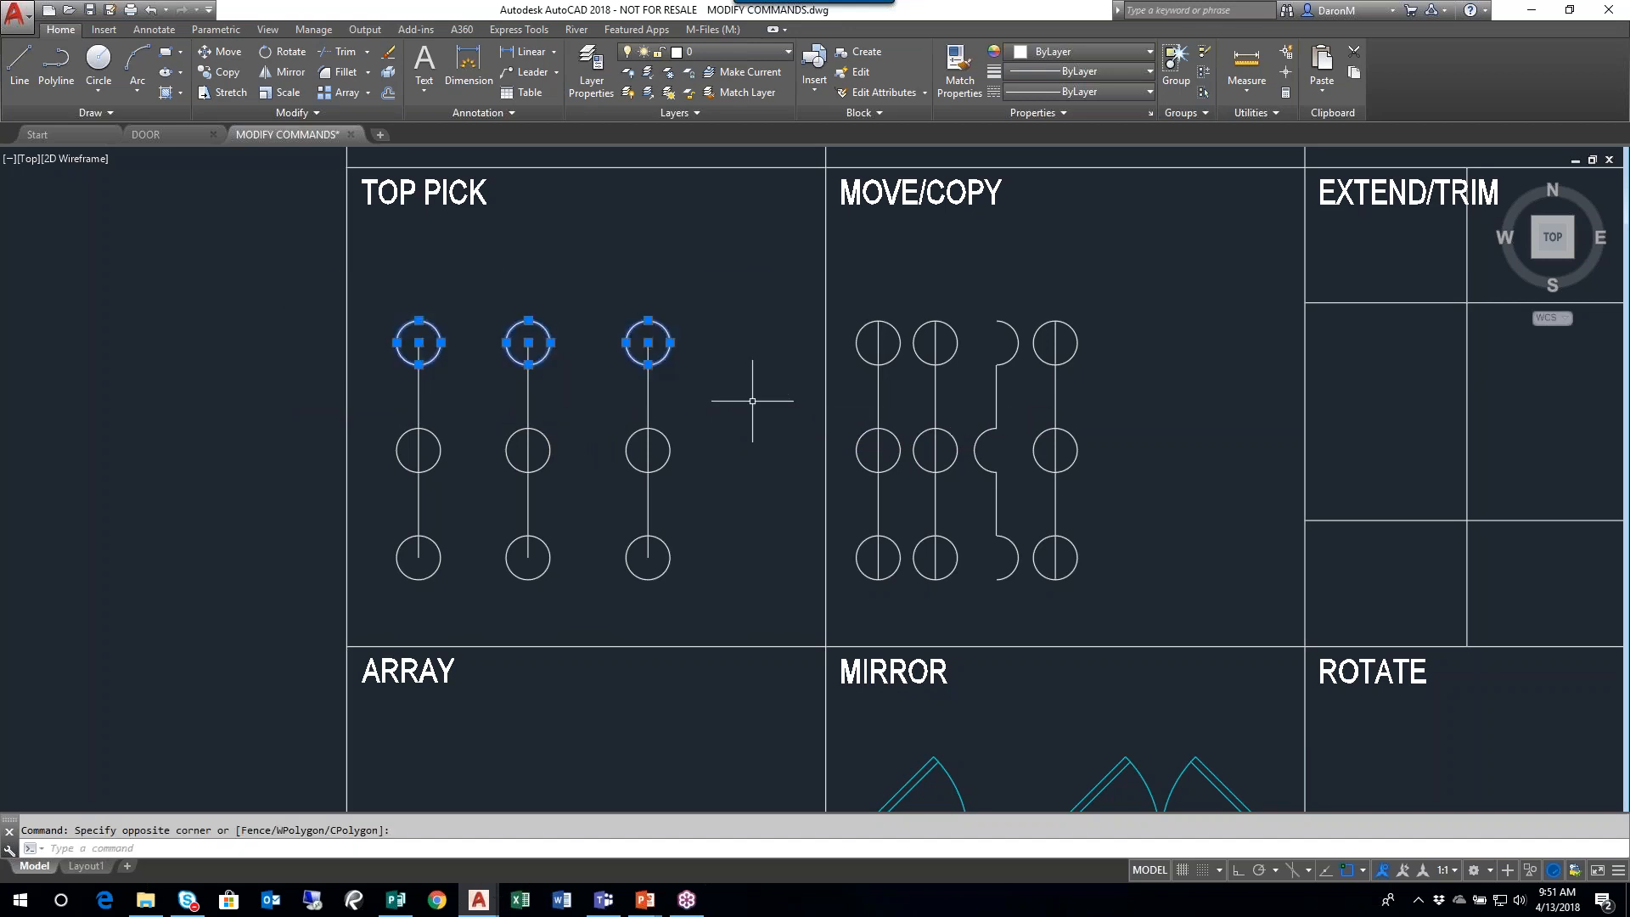
key(Escape)
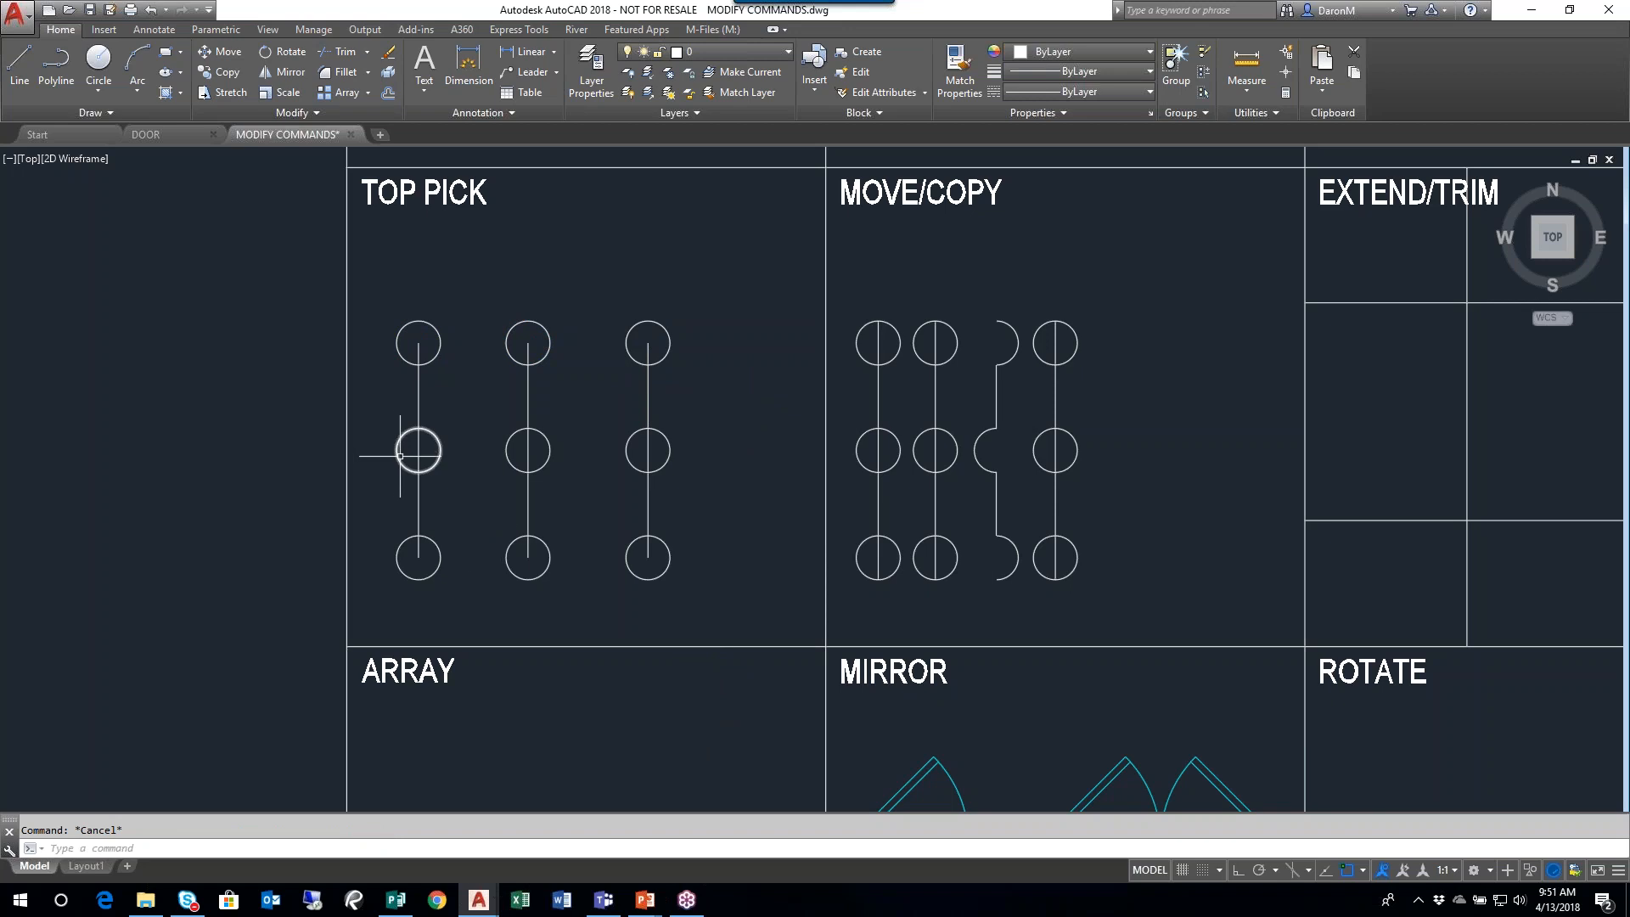
- Select the middle and bottom rows of circles in the TOP PICK cell with a selection window and erase them
click(361, 405)
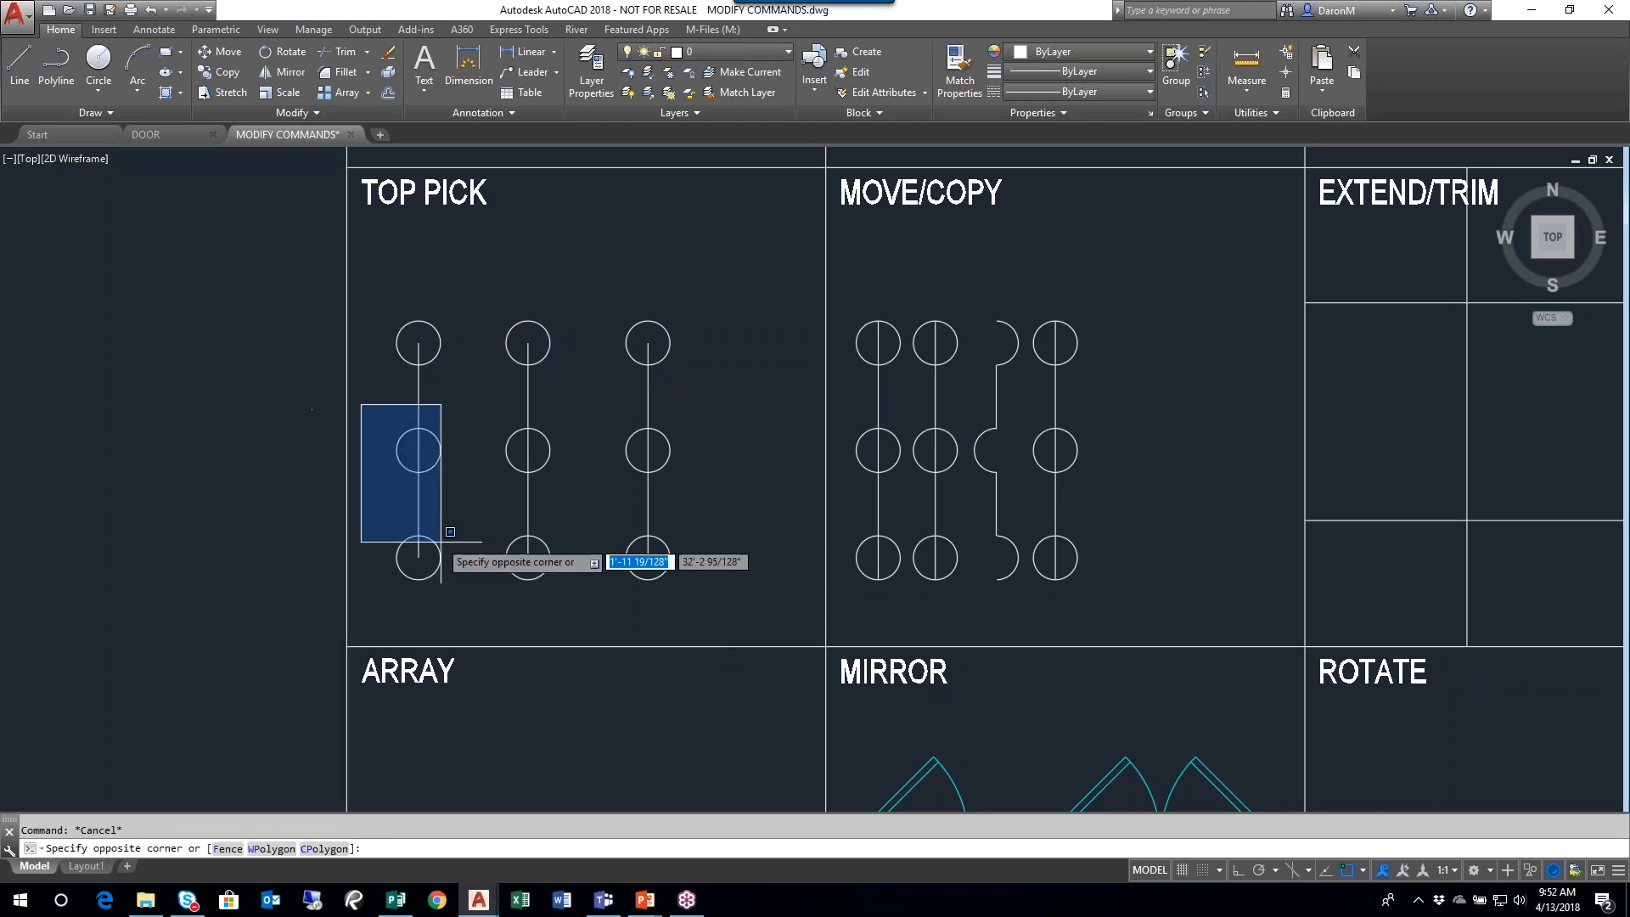
click(738, 633)
key(Delete)
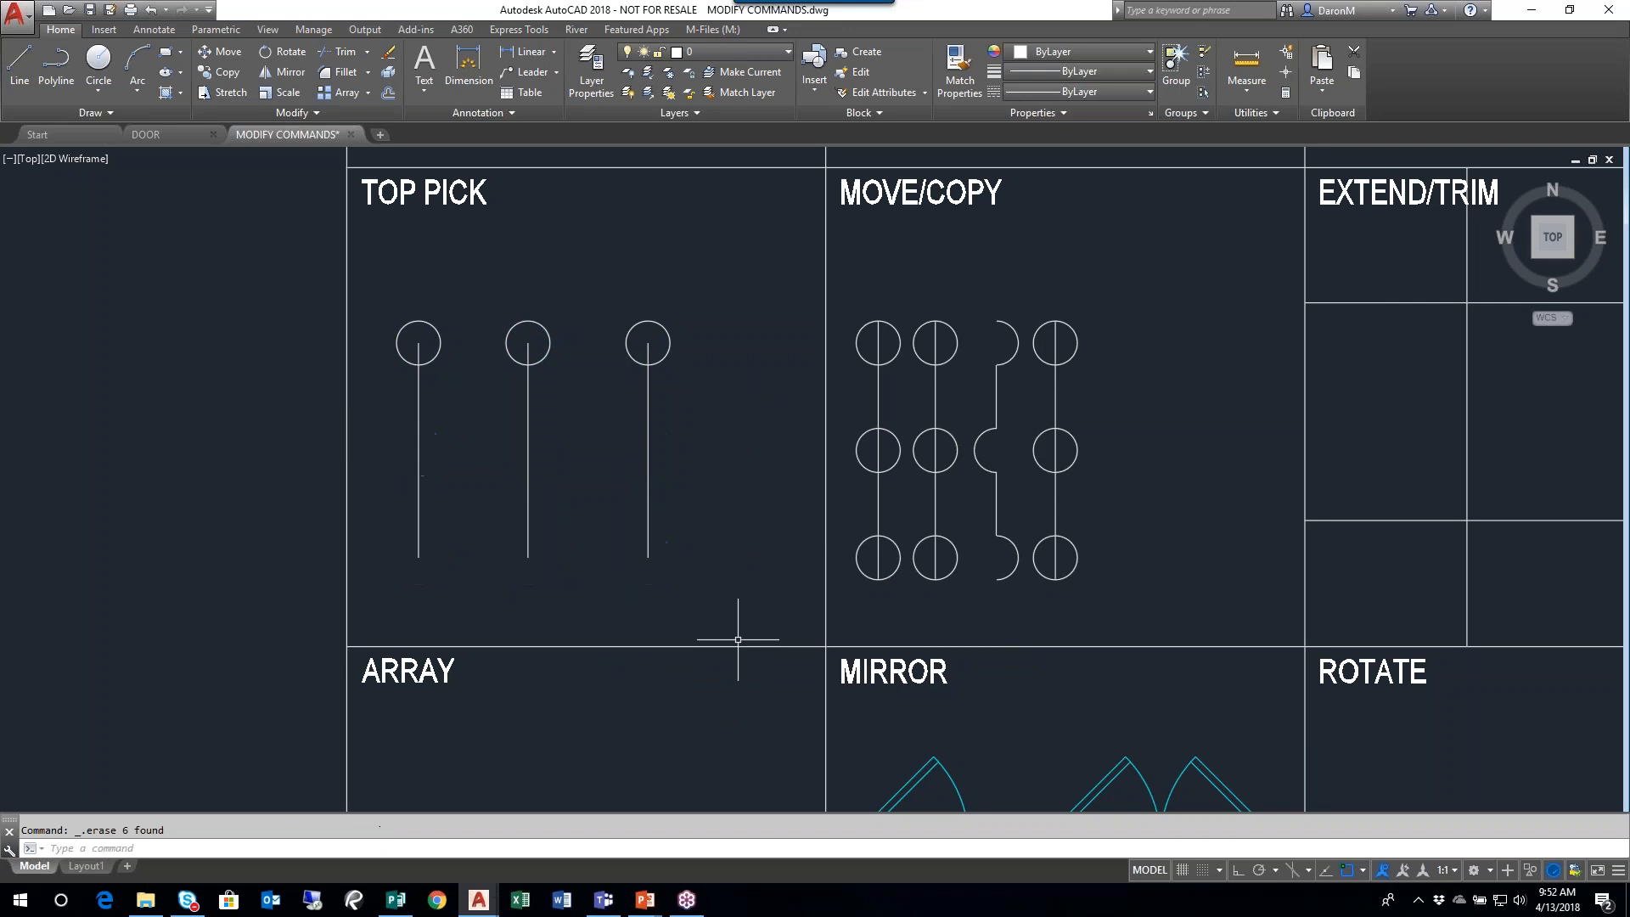
- Copy the TOP PICK cell's top row of circles from the middle circle's center to the middle line's midpoint and lower end
click(287, 261)
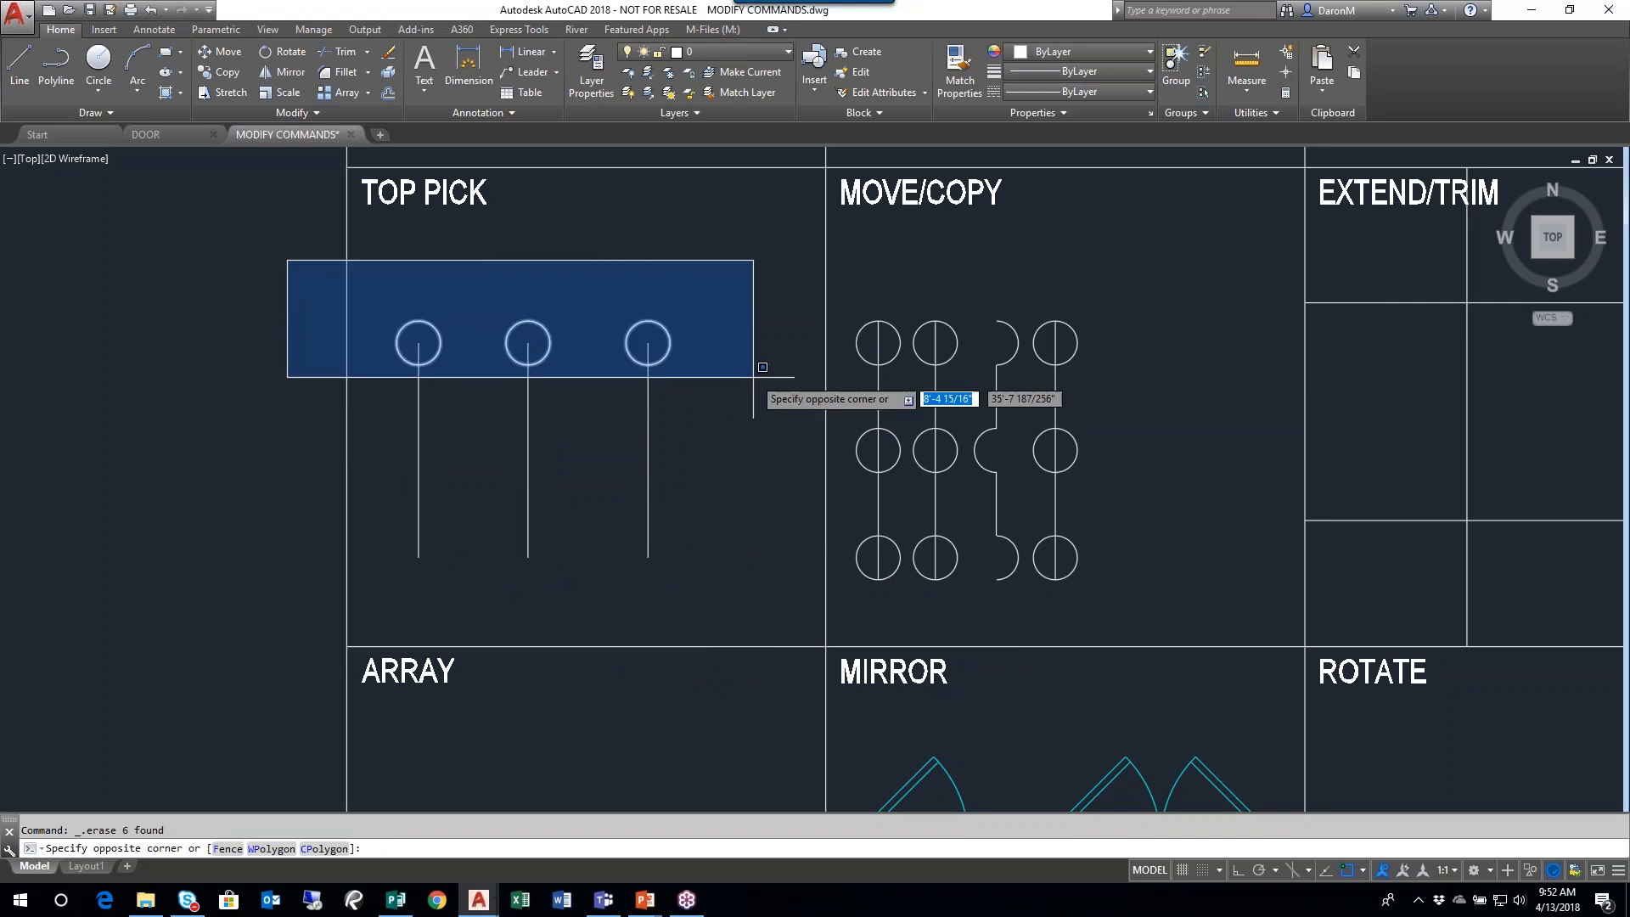
click(761, 380)
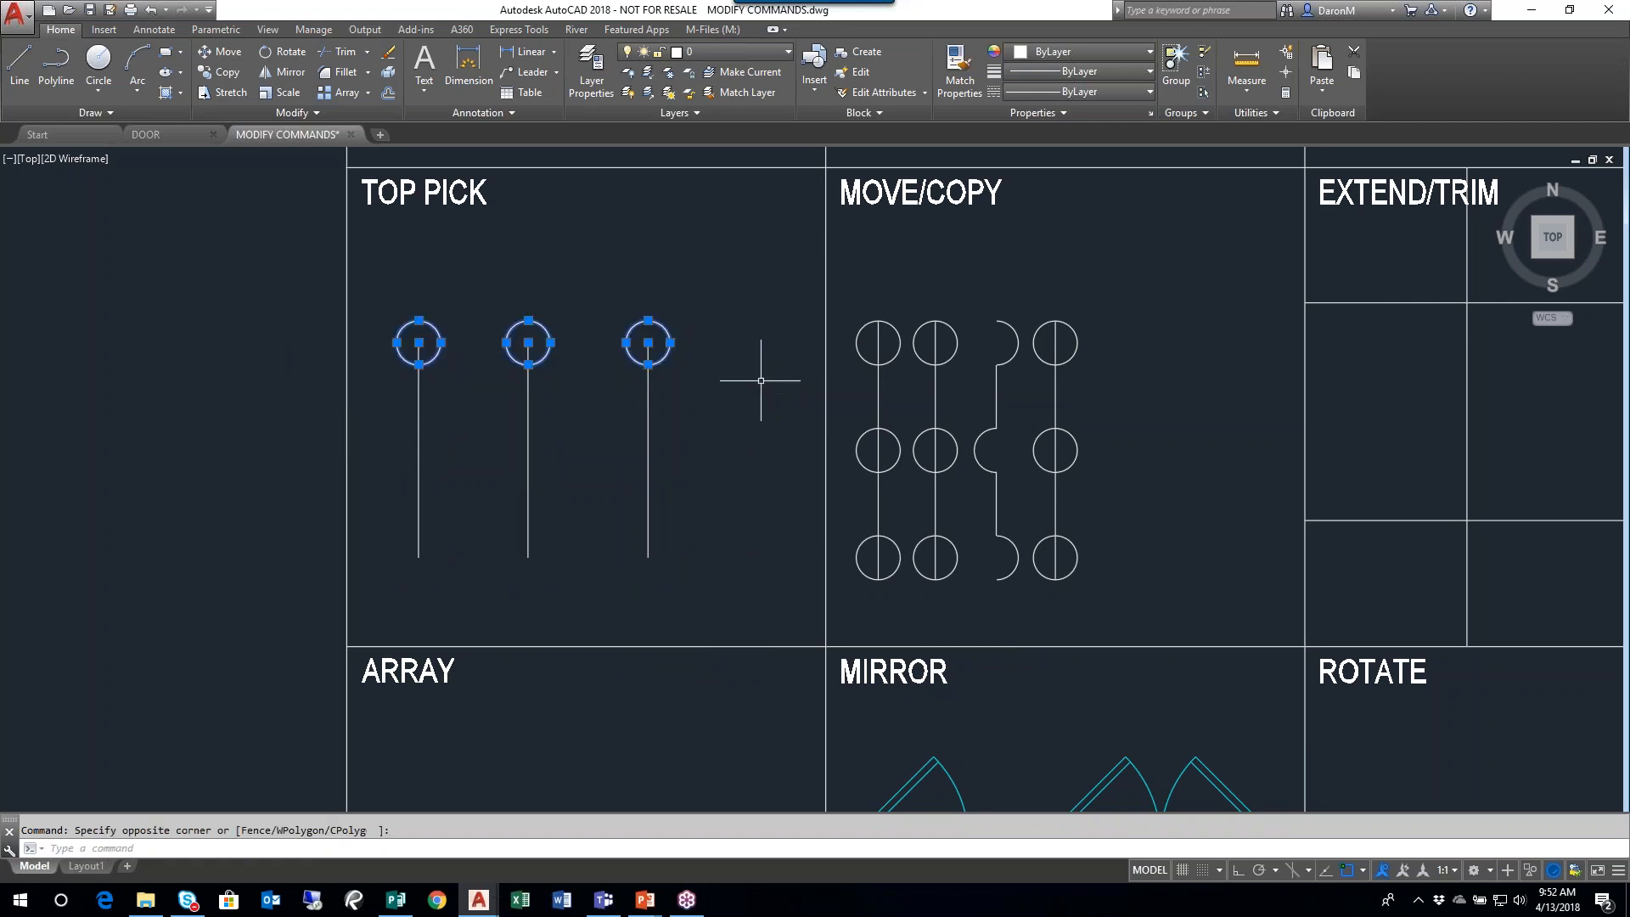
click(222, 72)
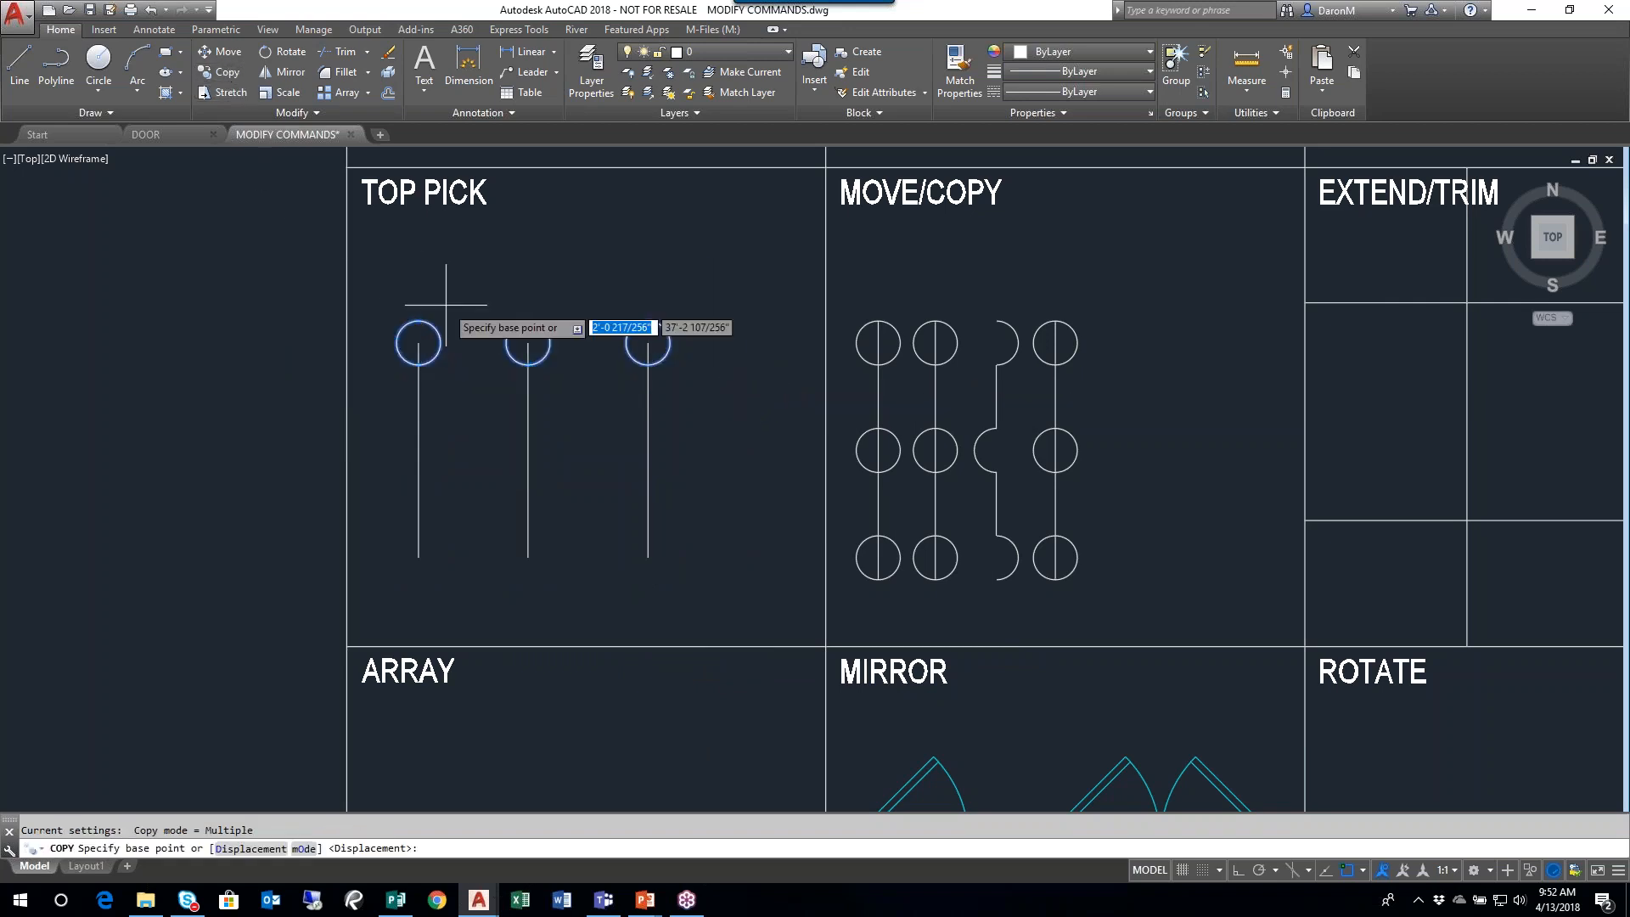
click(528, 343)
click(528, 450)
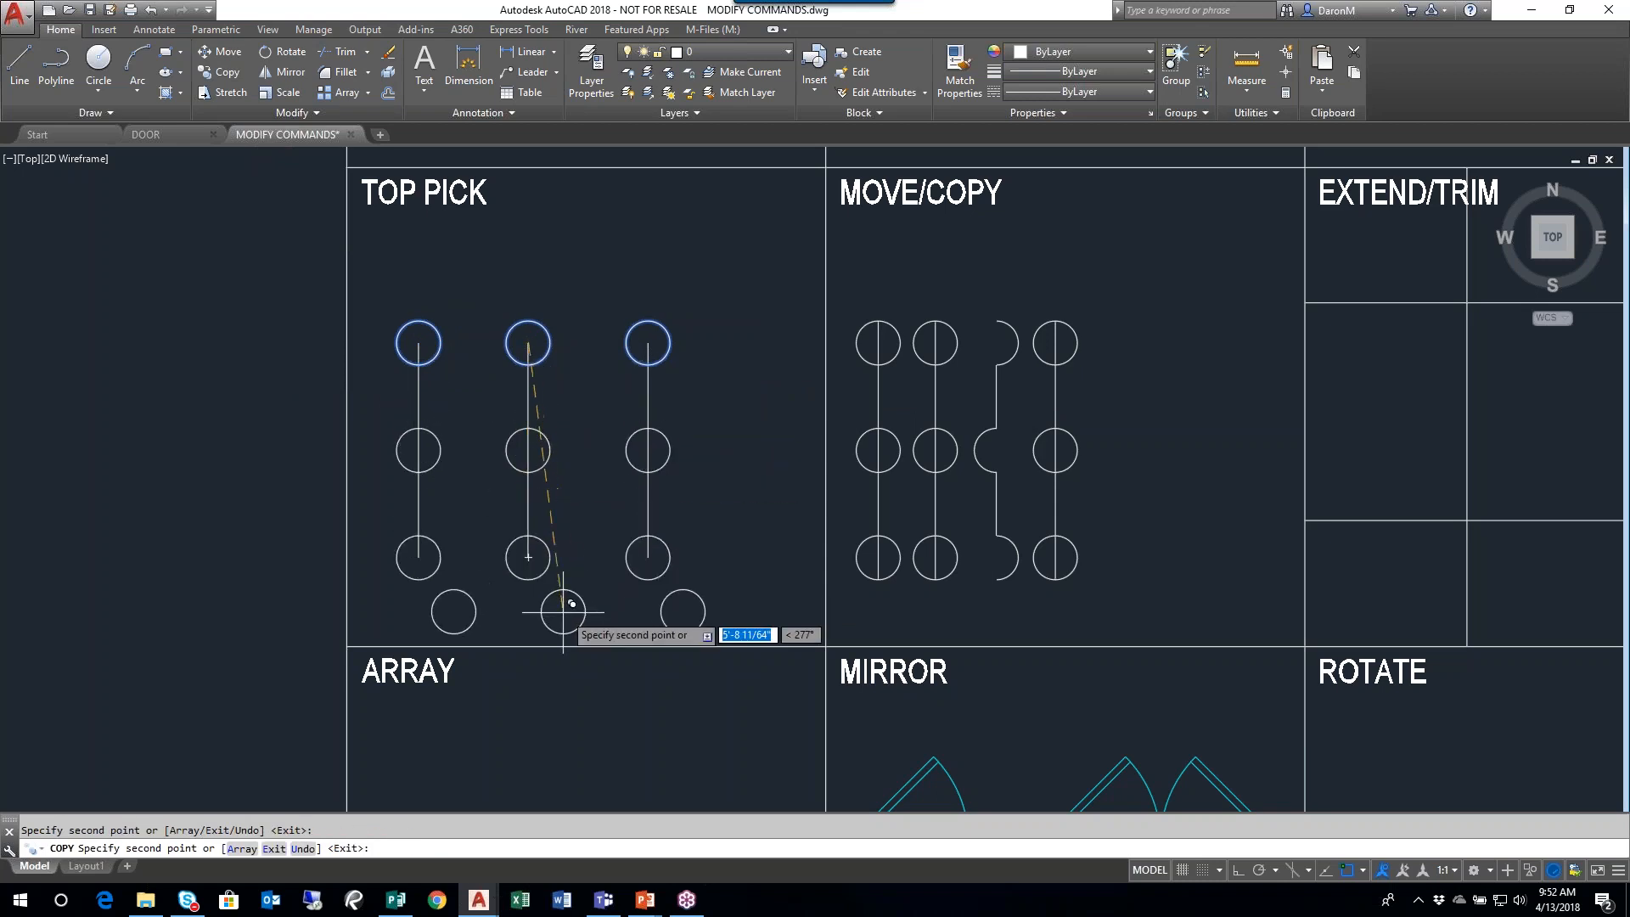
click(530, 559)
key(Escape)
mouse_move(637, 466)
middle_down()
mouse_move(572, 429)
mouse_move(592, 509)
middle_up()
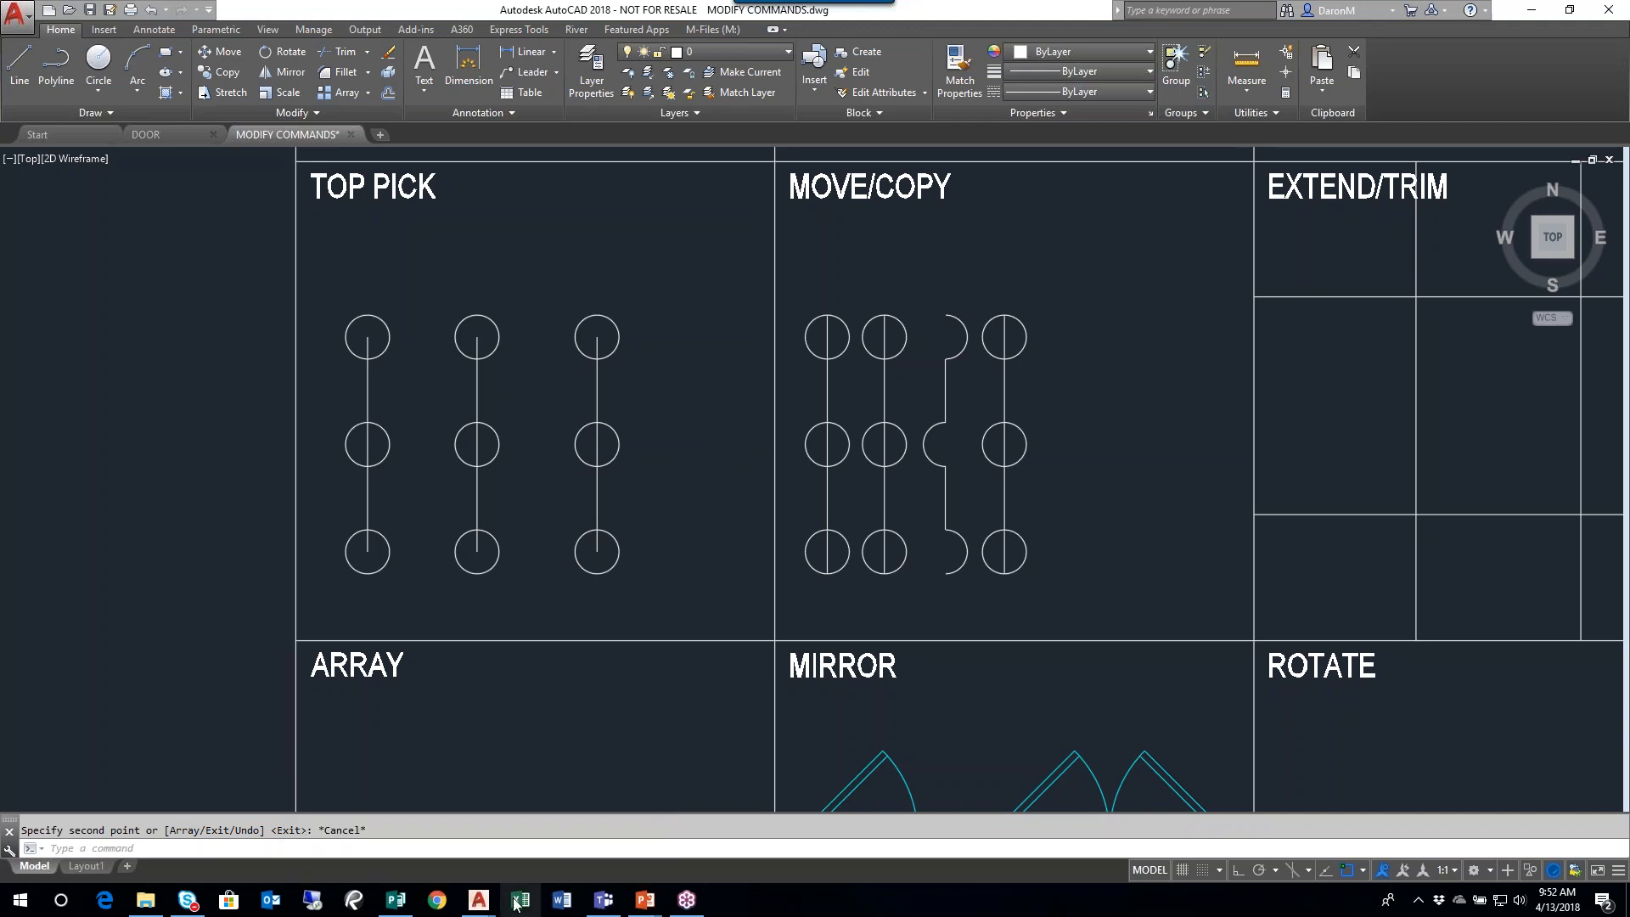
- Check the workbook's Methods of Selection pages in Publisher again and return to MODIFY COMMANDS.dwg in AutoCAD
click(400, 906)
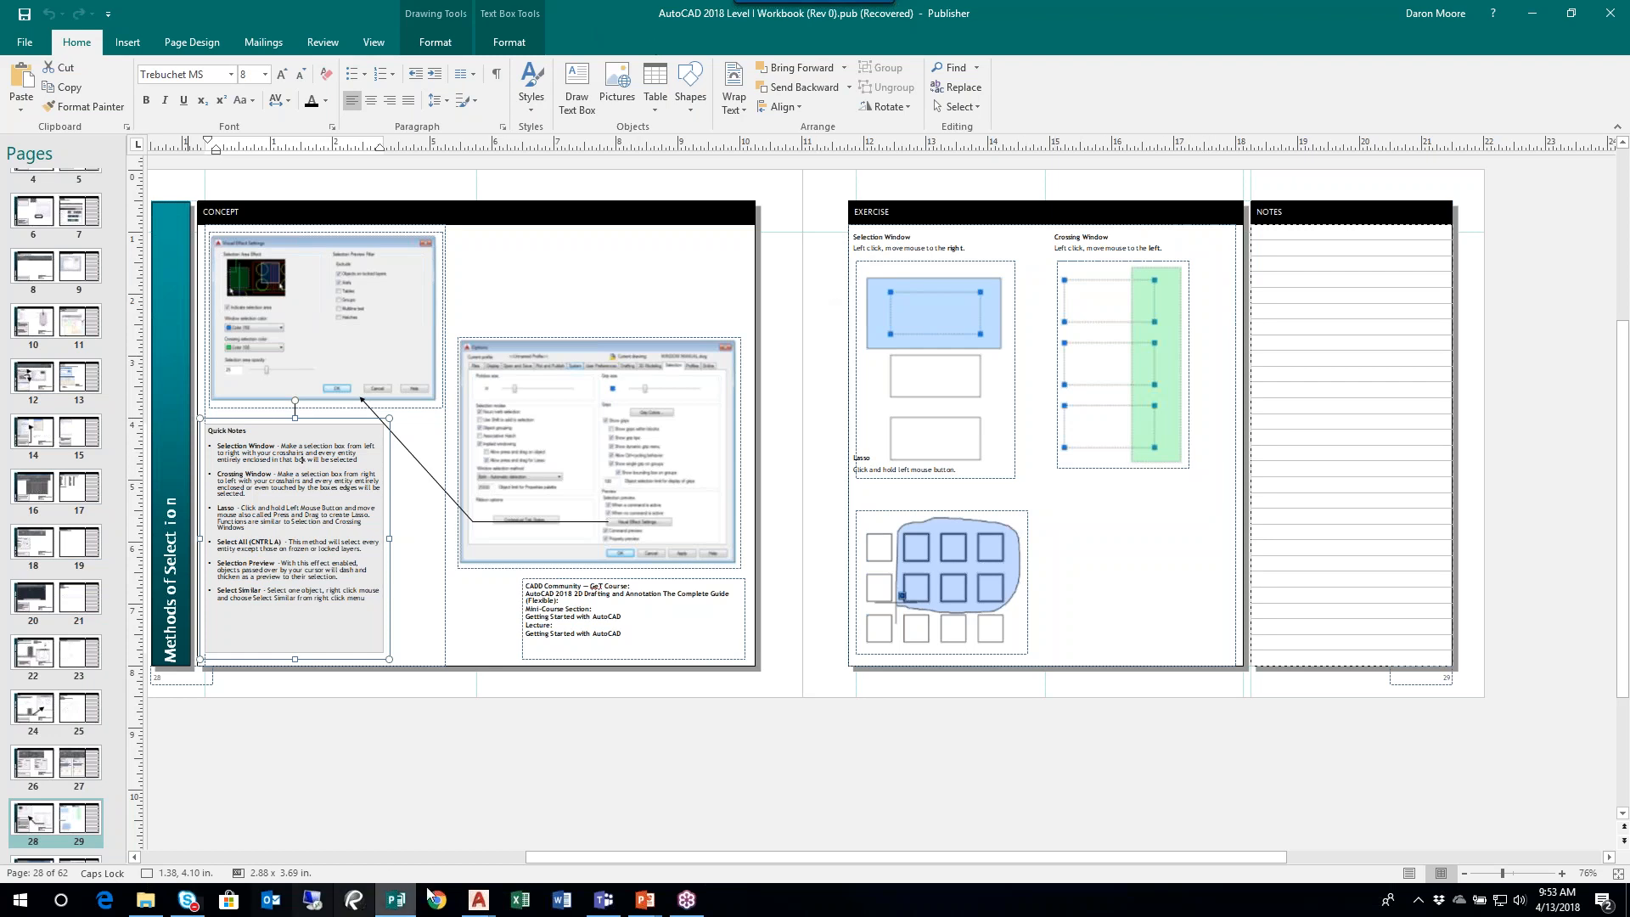
click(479, 899)
click(491, 819)
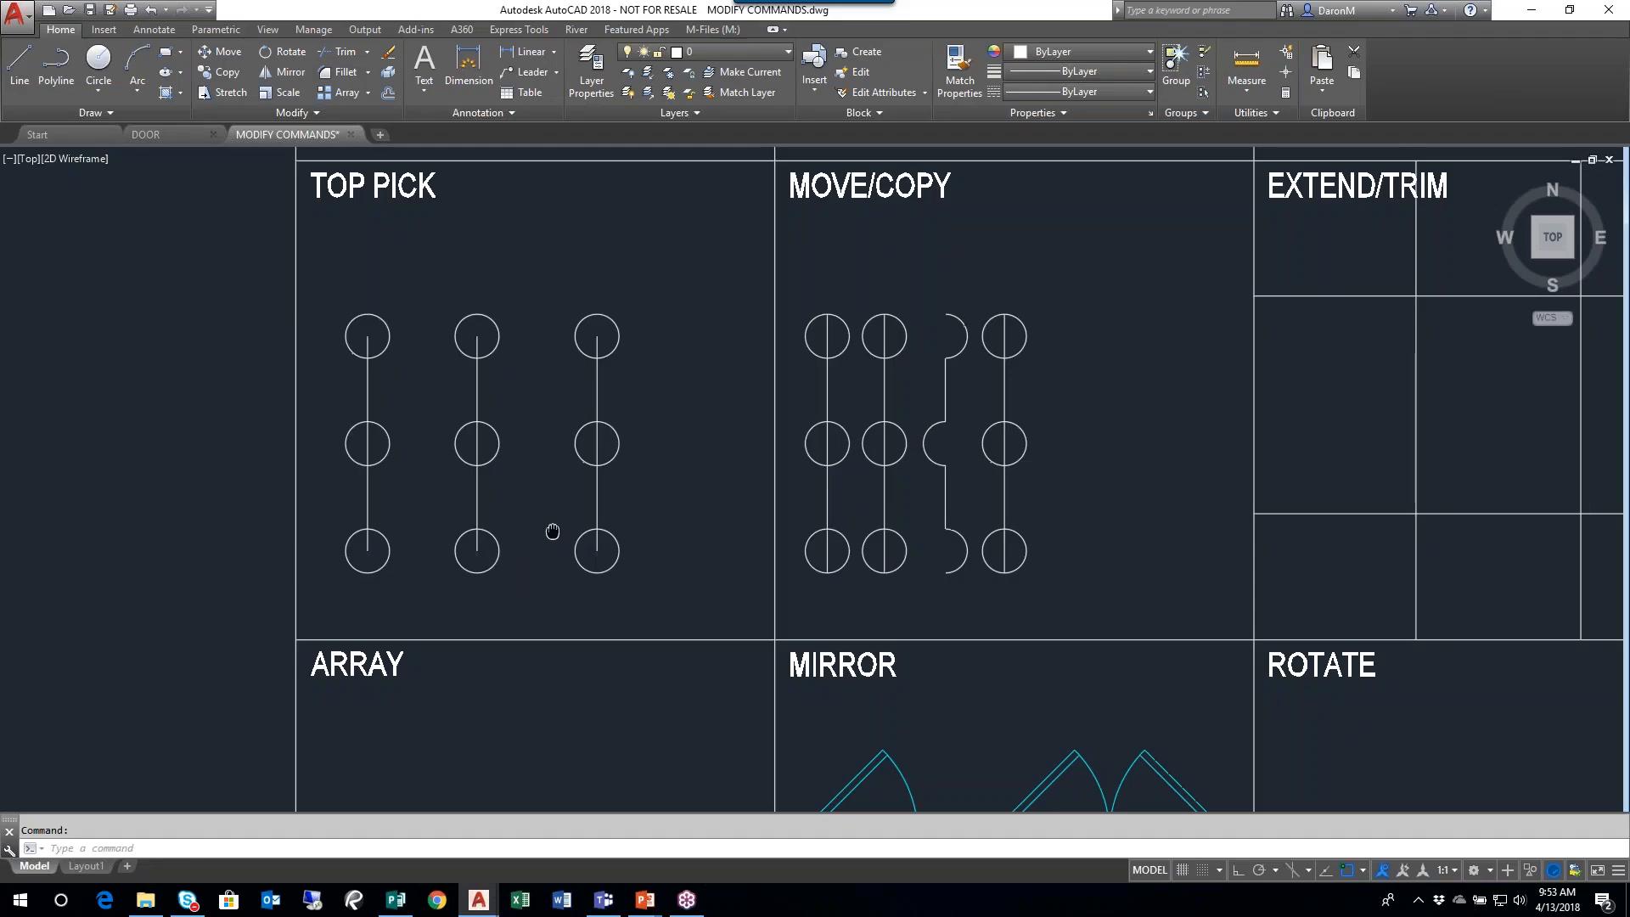
- Select the TOP PICK cell's circles and lines twice with a crossing window, clearing the selection each time
scroll(554, 532, down, 2)
middle_drag(592, 325, 592, 399)
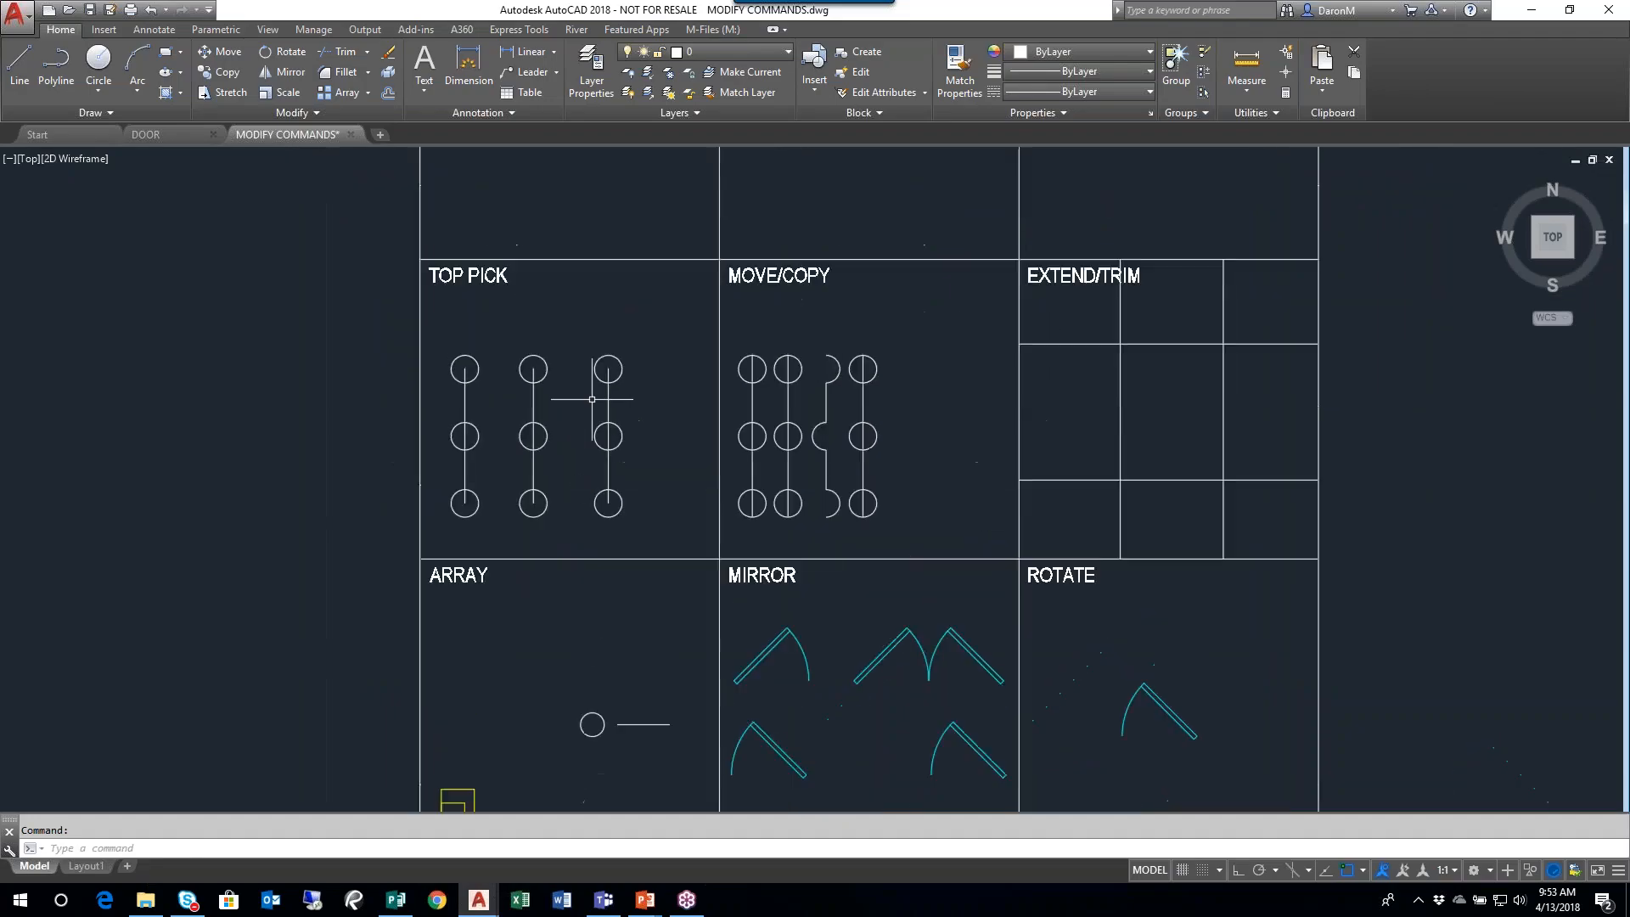
click(644, 484)
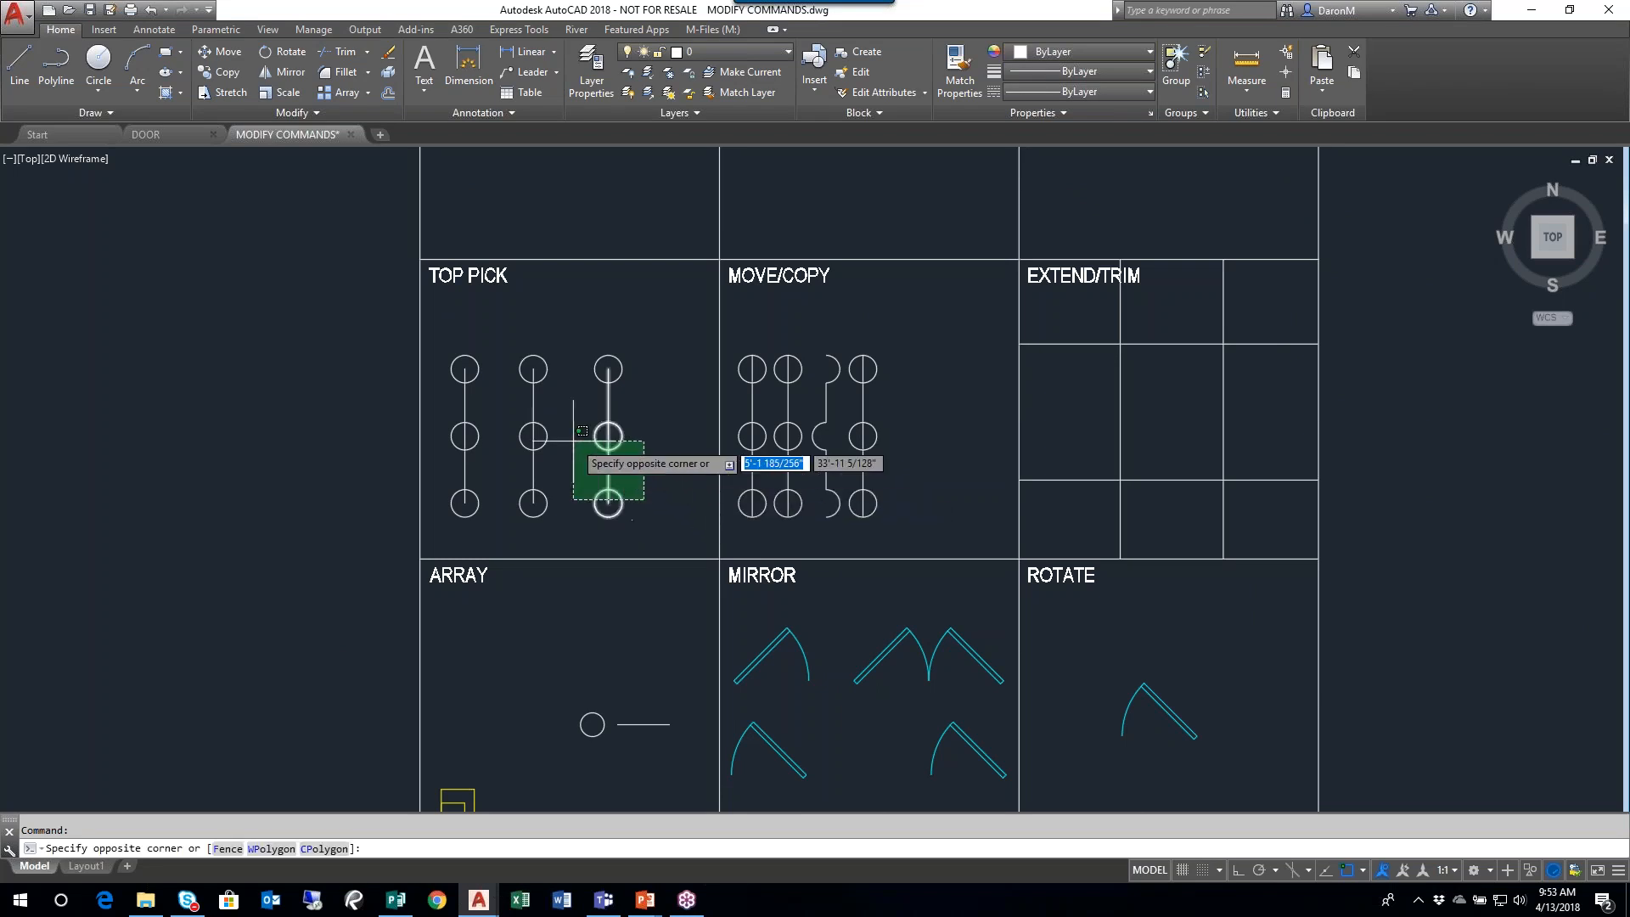
click(451, 368)
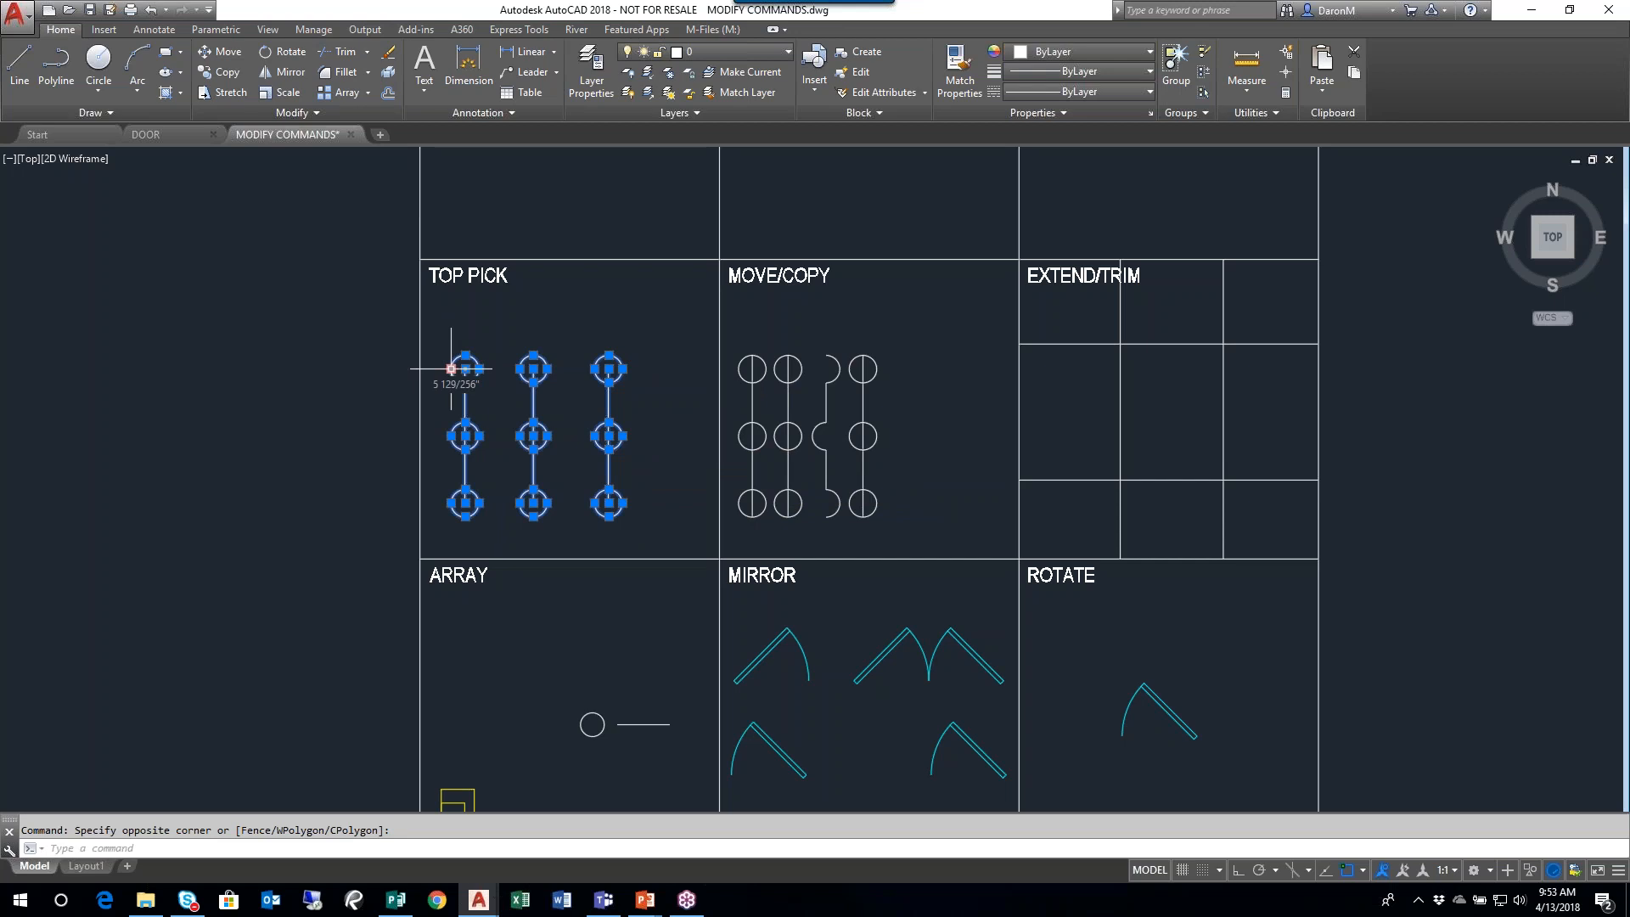
key(Escape)
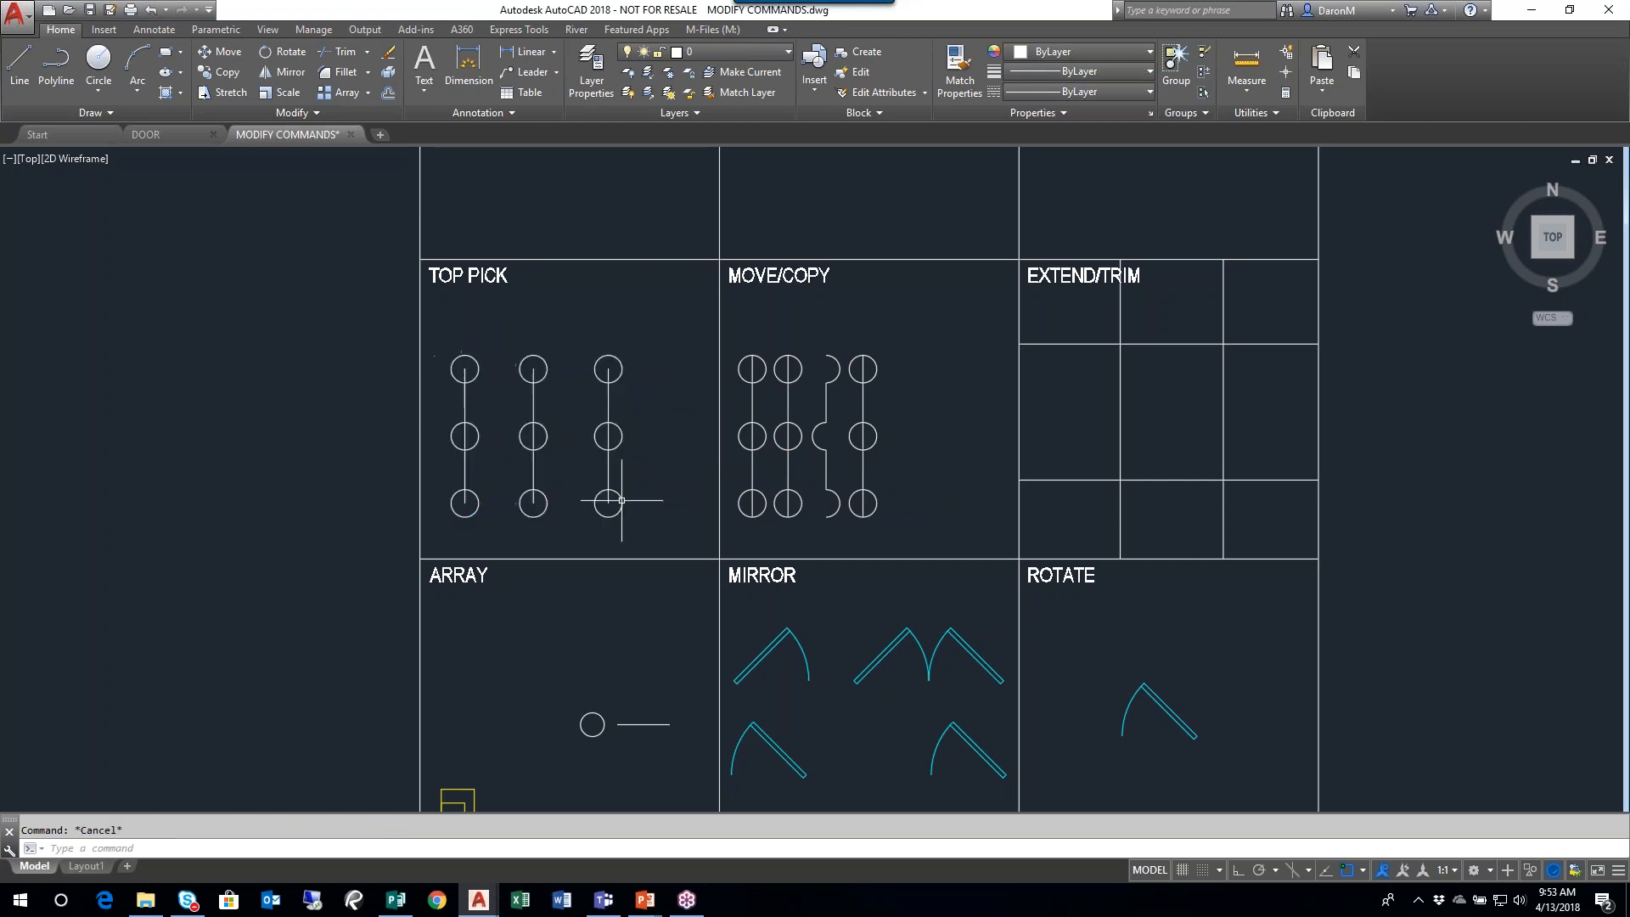
click(642, 505)
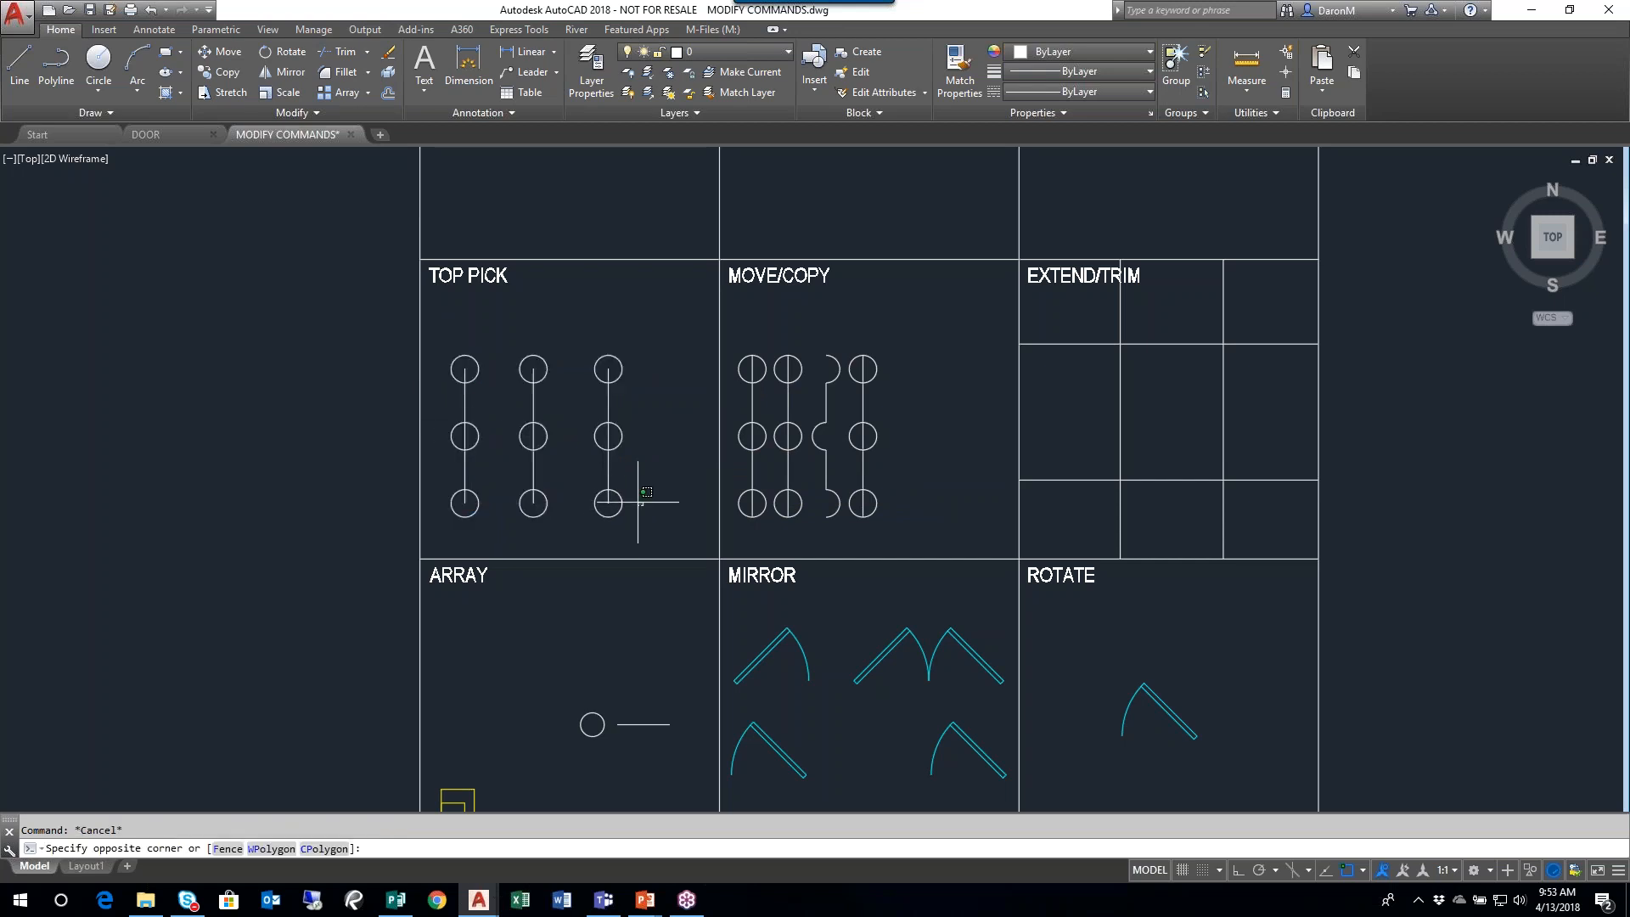
click(448, 357)
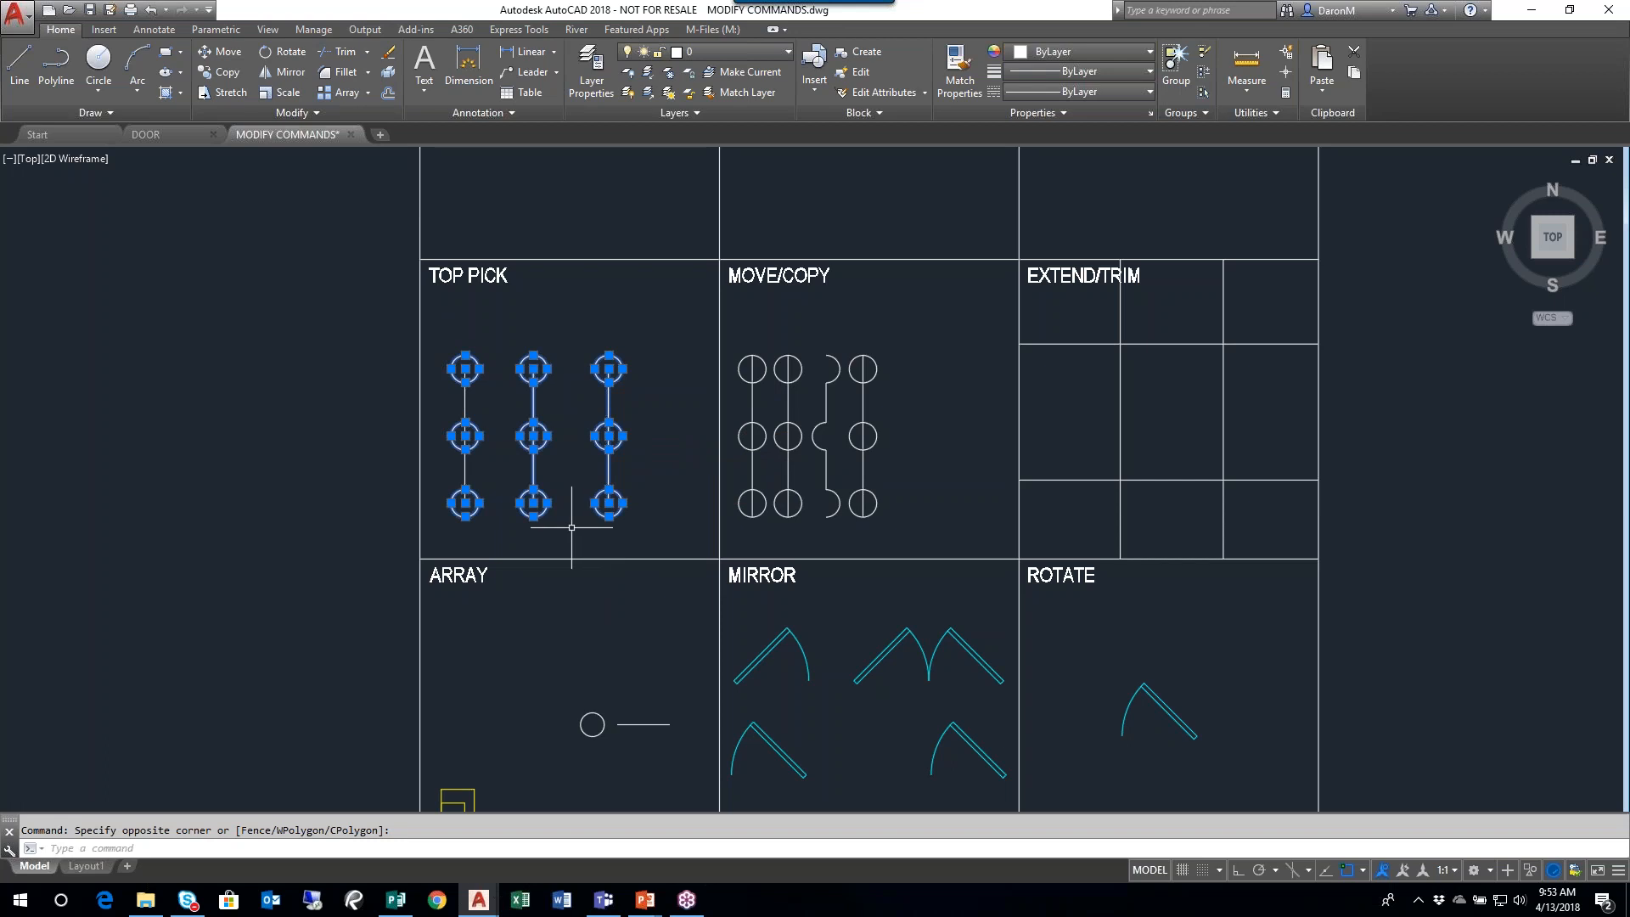
scroll(577, 586, down, 2)
key(Escape)
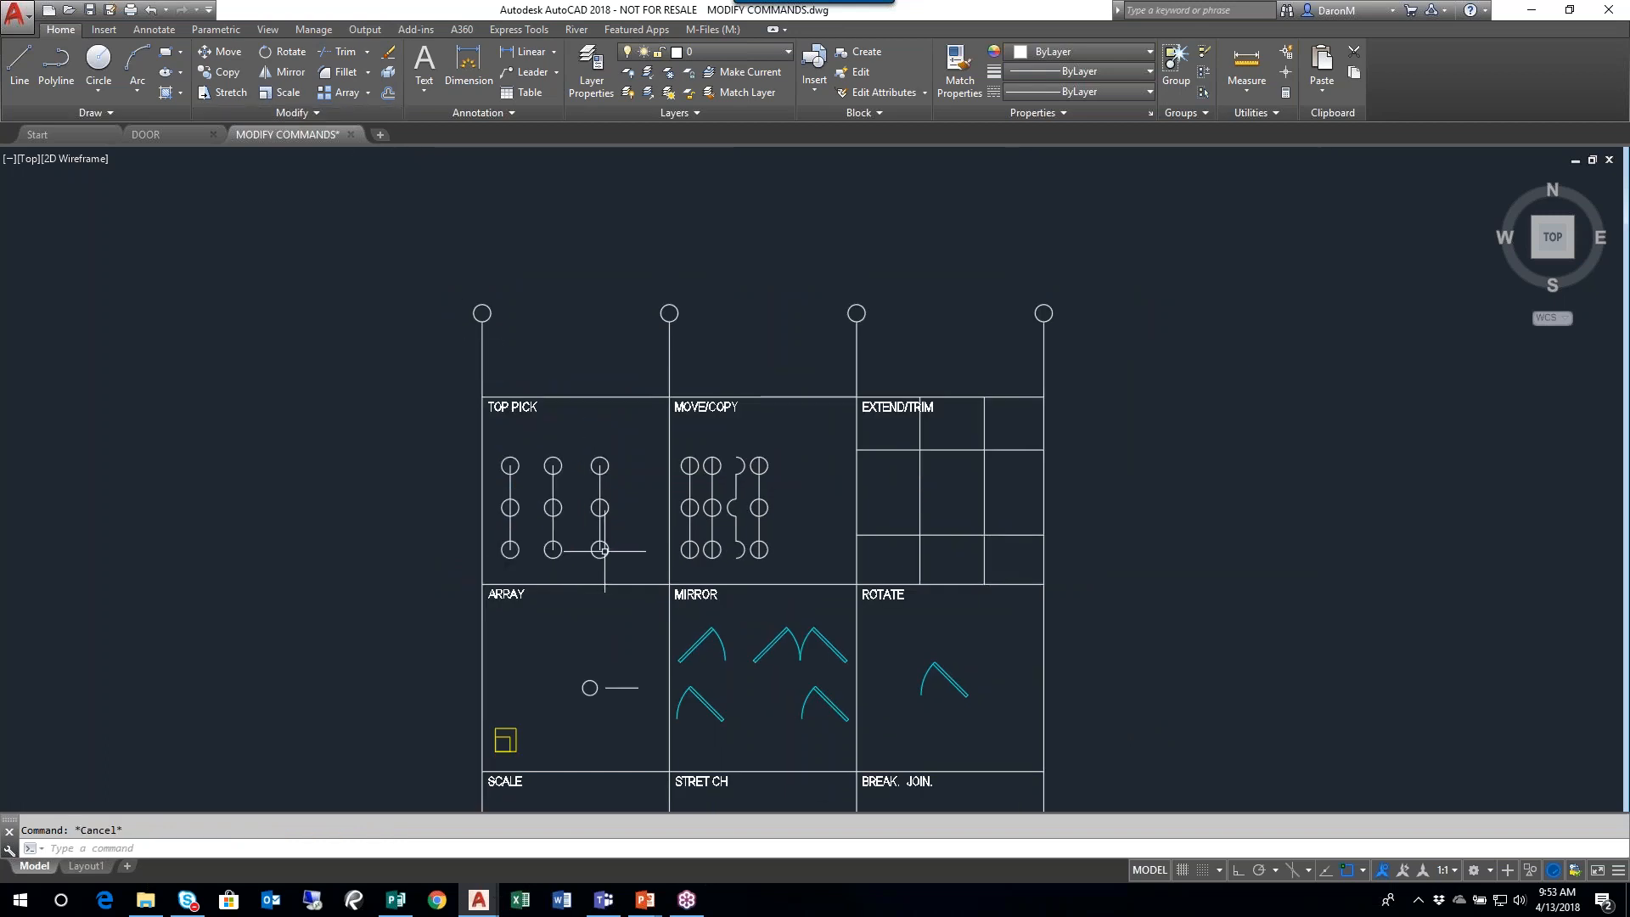
- Copy all TOP PICK circles and lines from the middle circle's center to above the TOP PICK, MOVE/COPY and EXTEND/TRIM columns
scroll(623, 544, up, 2)
click(624, 542)
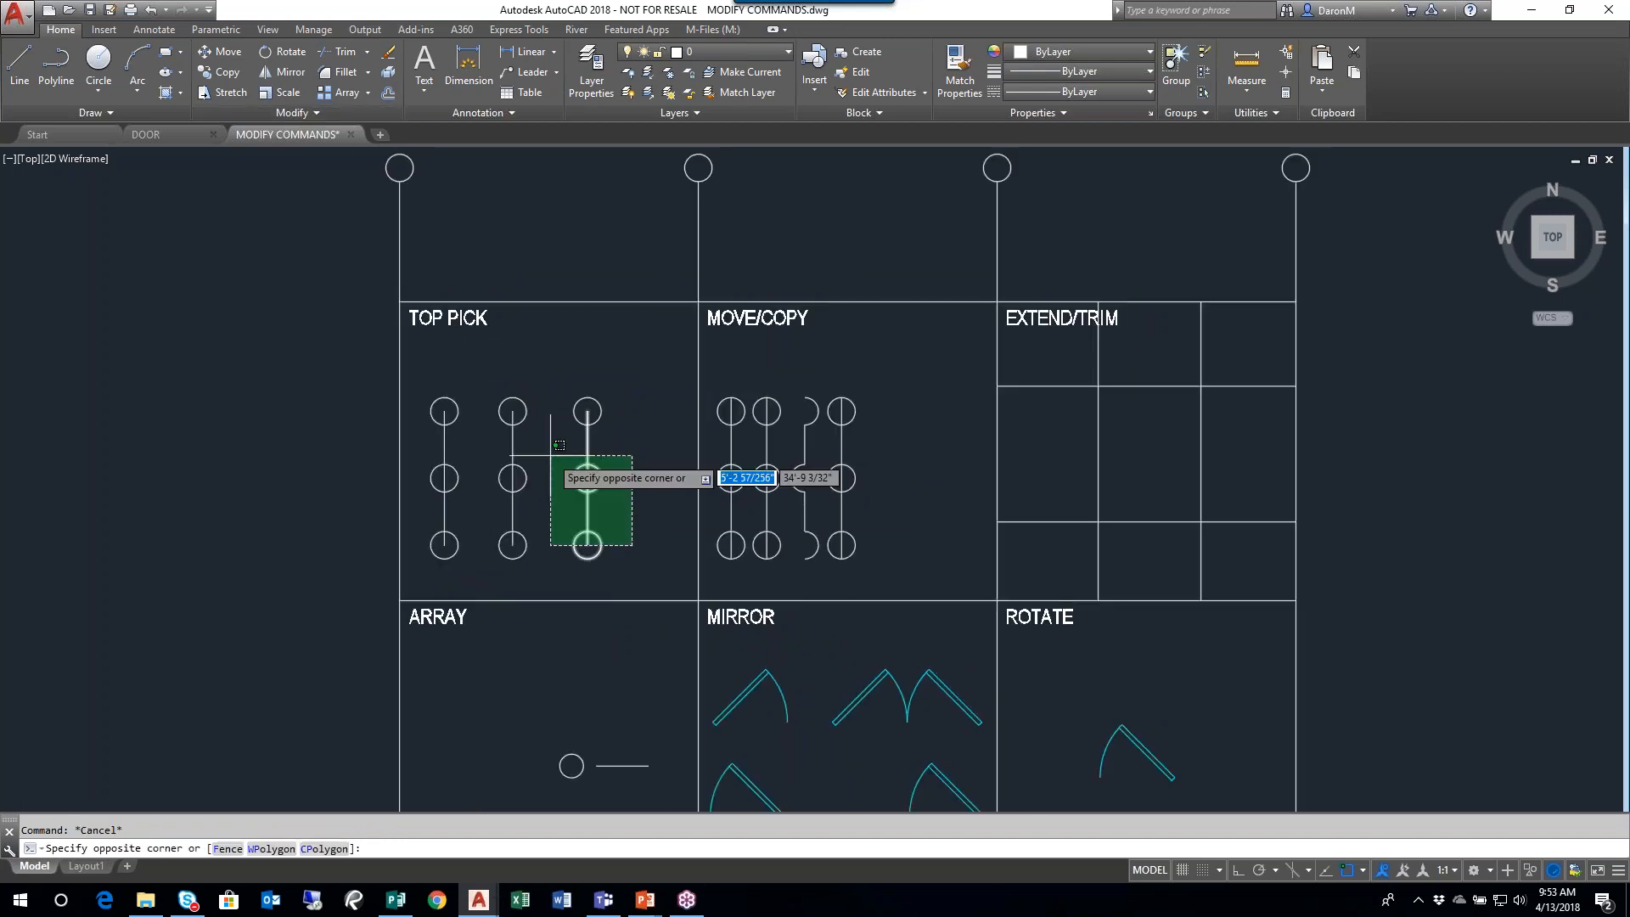
click(438, 421)
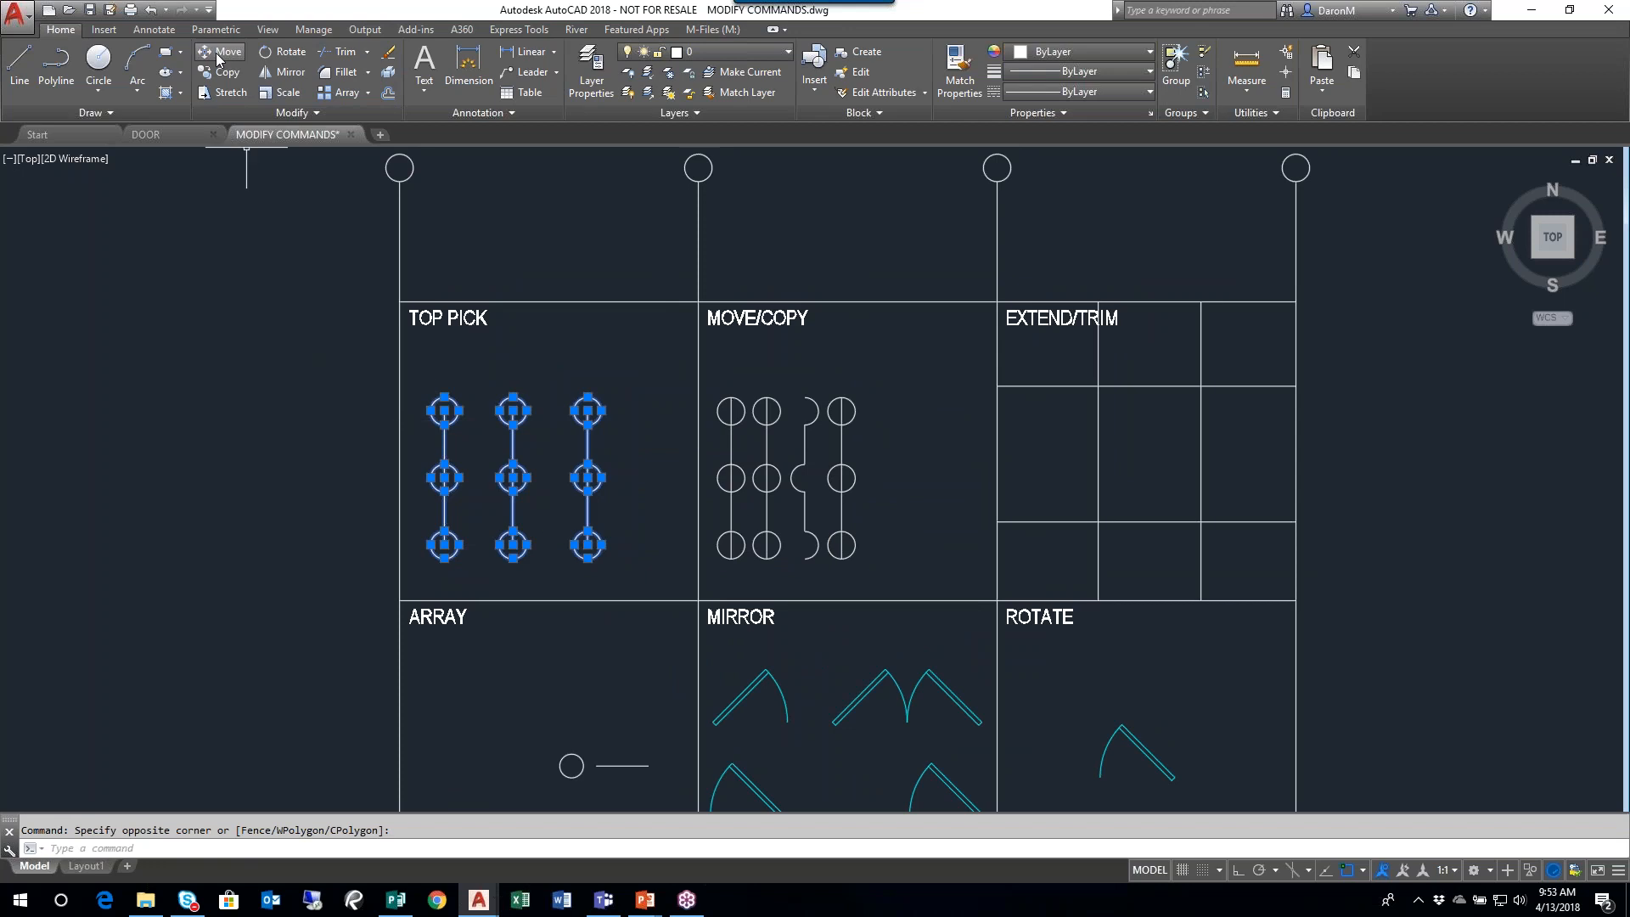
click(217, 70)
click(513, 478)
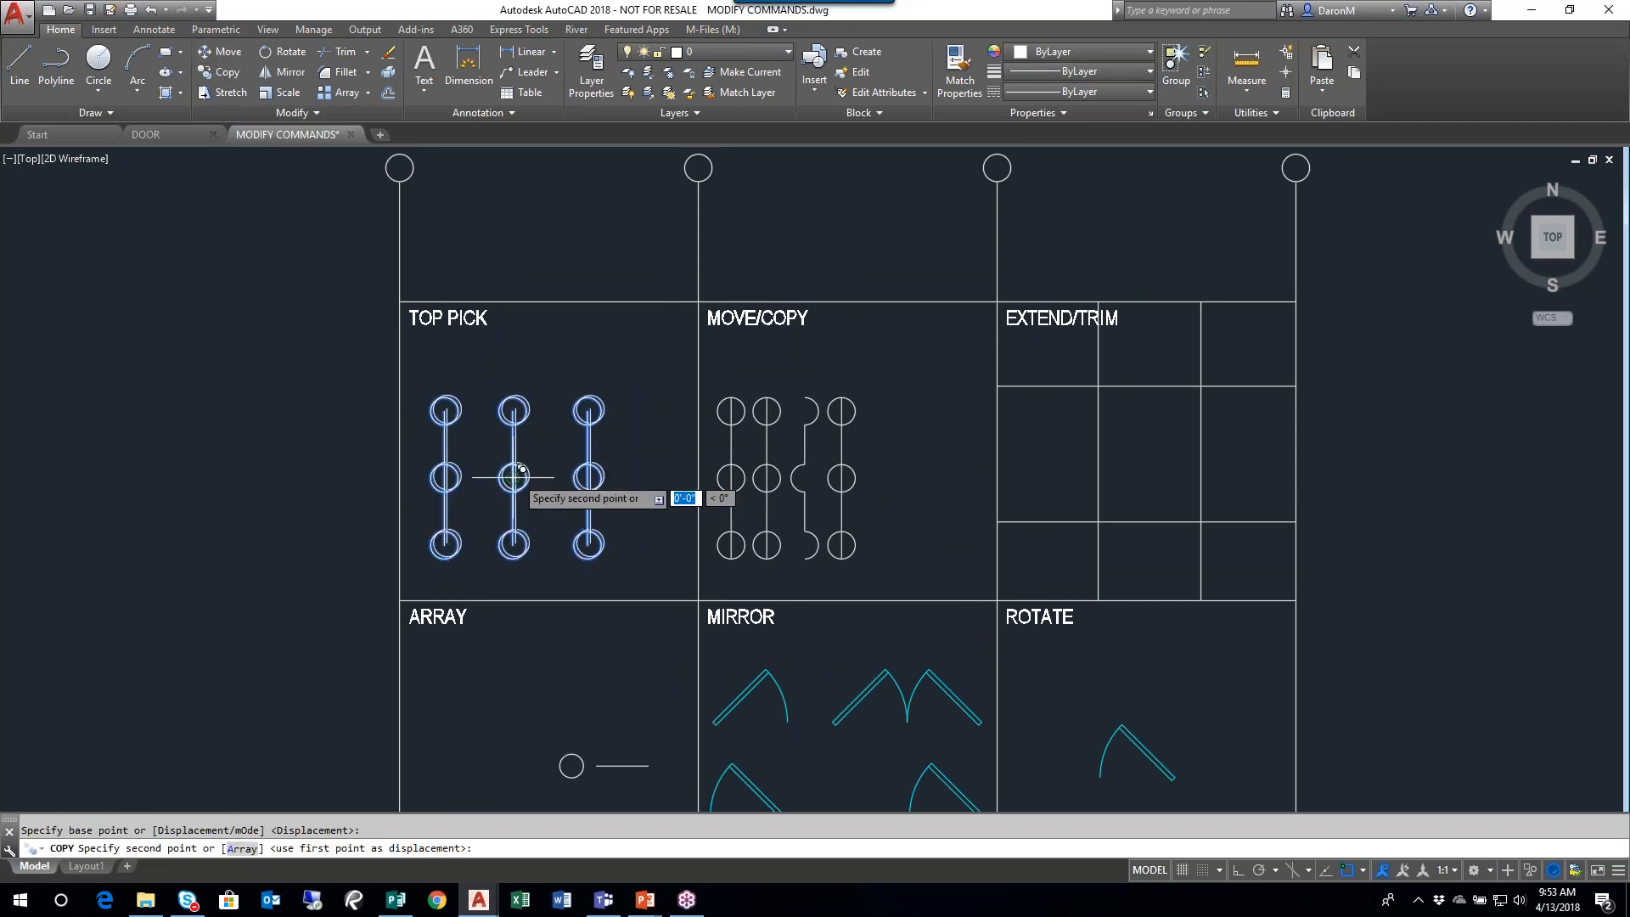
middle_drag(544, 198, 543, 262)
click(543, 262)
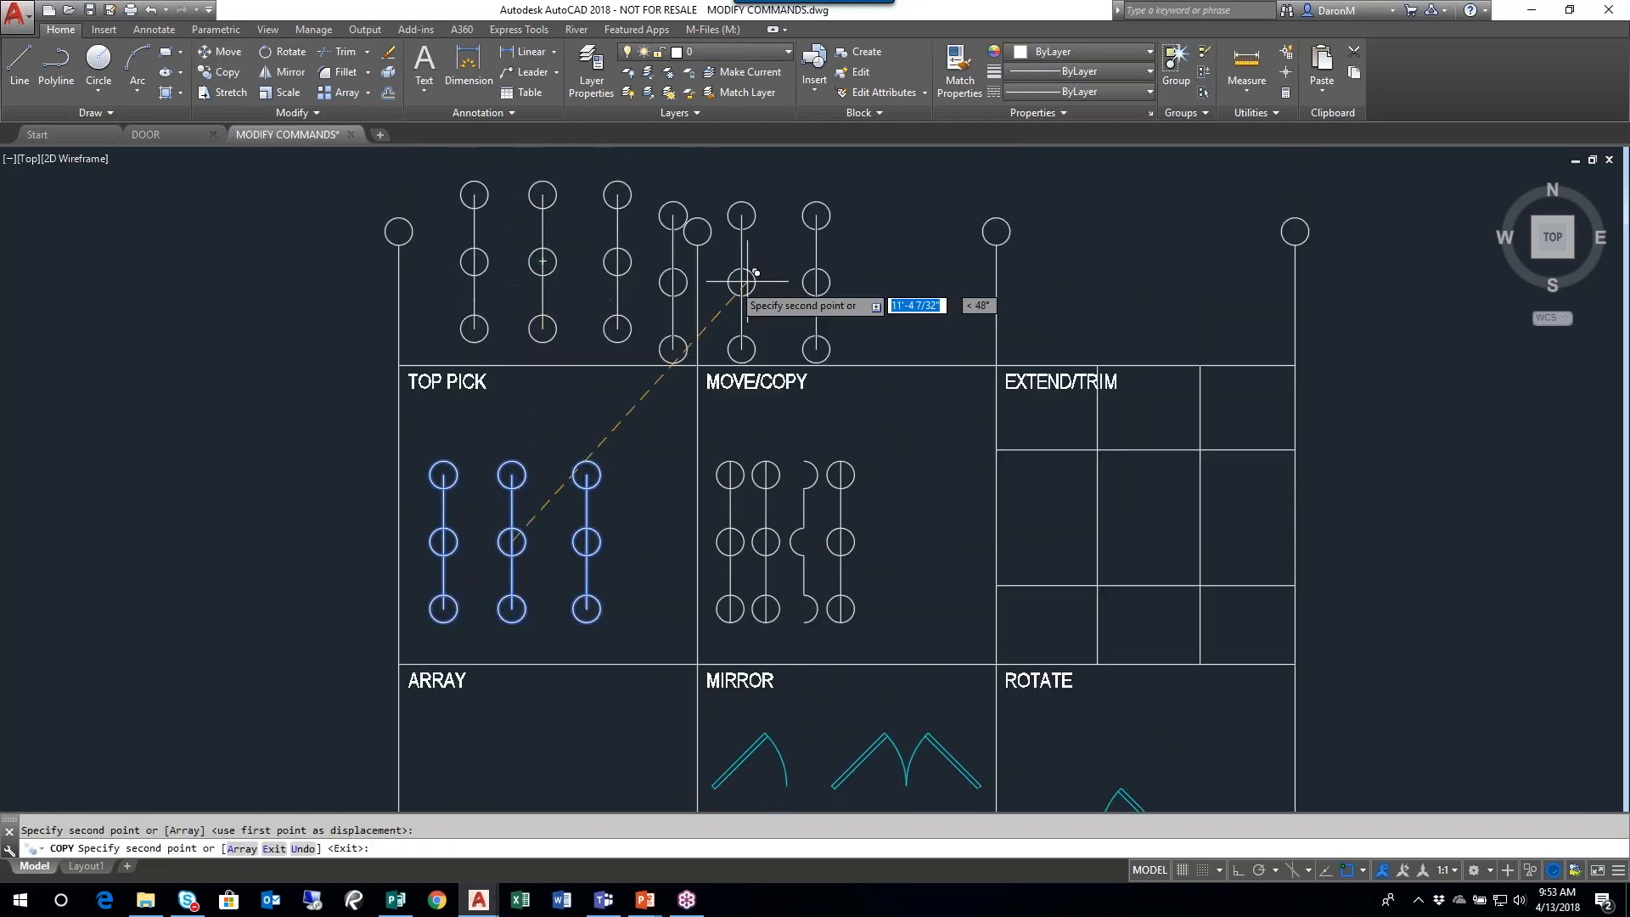
click(826, 259)
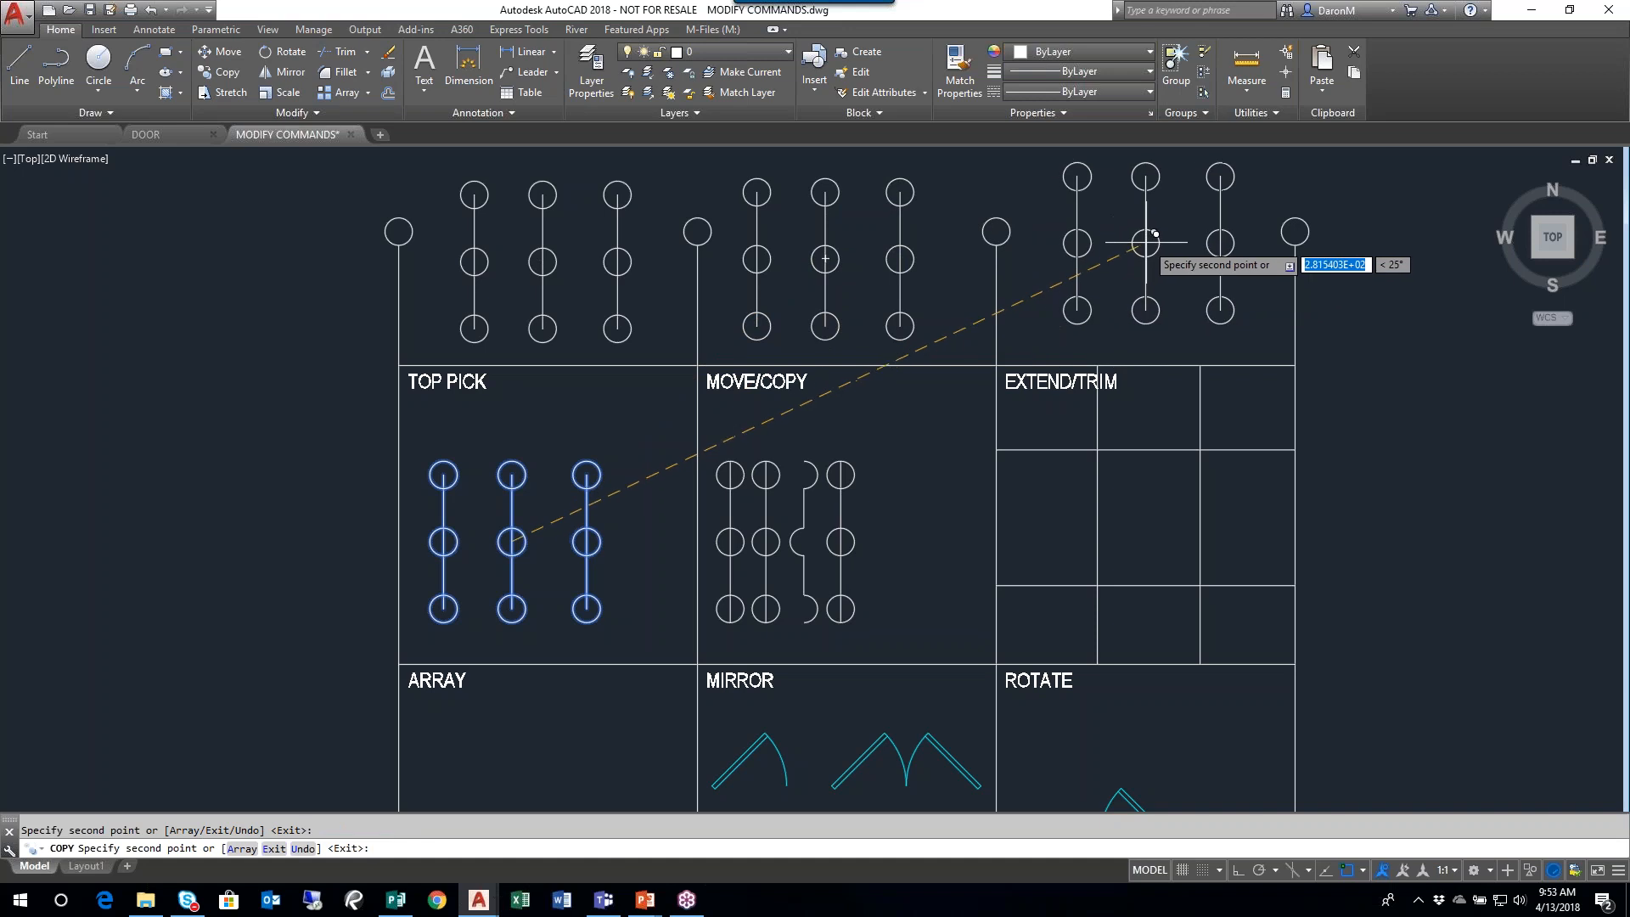
click(1145, 246)
- Place three more copies of the circle set beside the TOP PICK, ARRAY and SCALE rows, outside the grid, and end the copying
scroll(1129, 254, down, 4)
scroll(739, 399, up, 2)
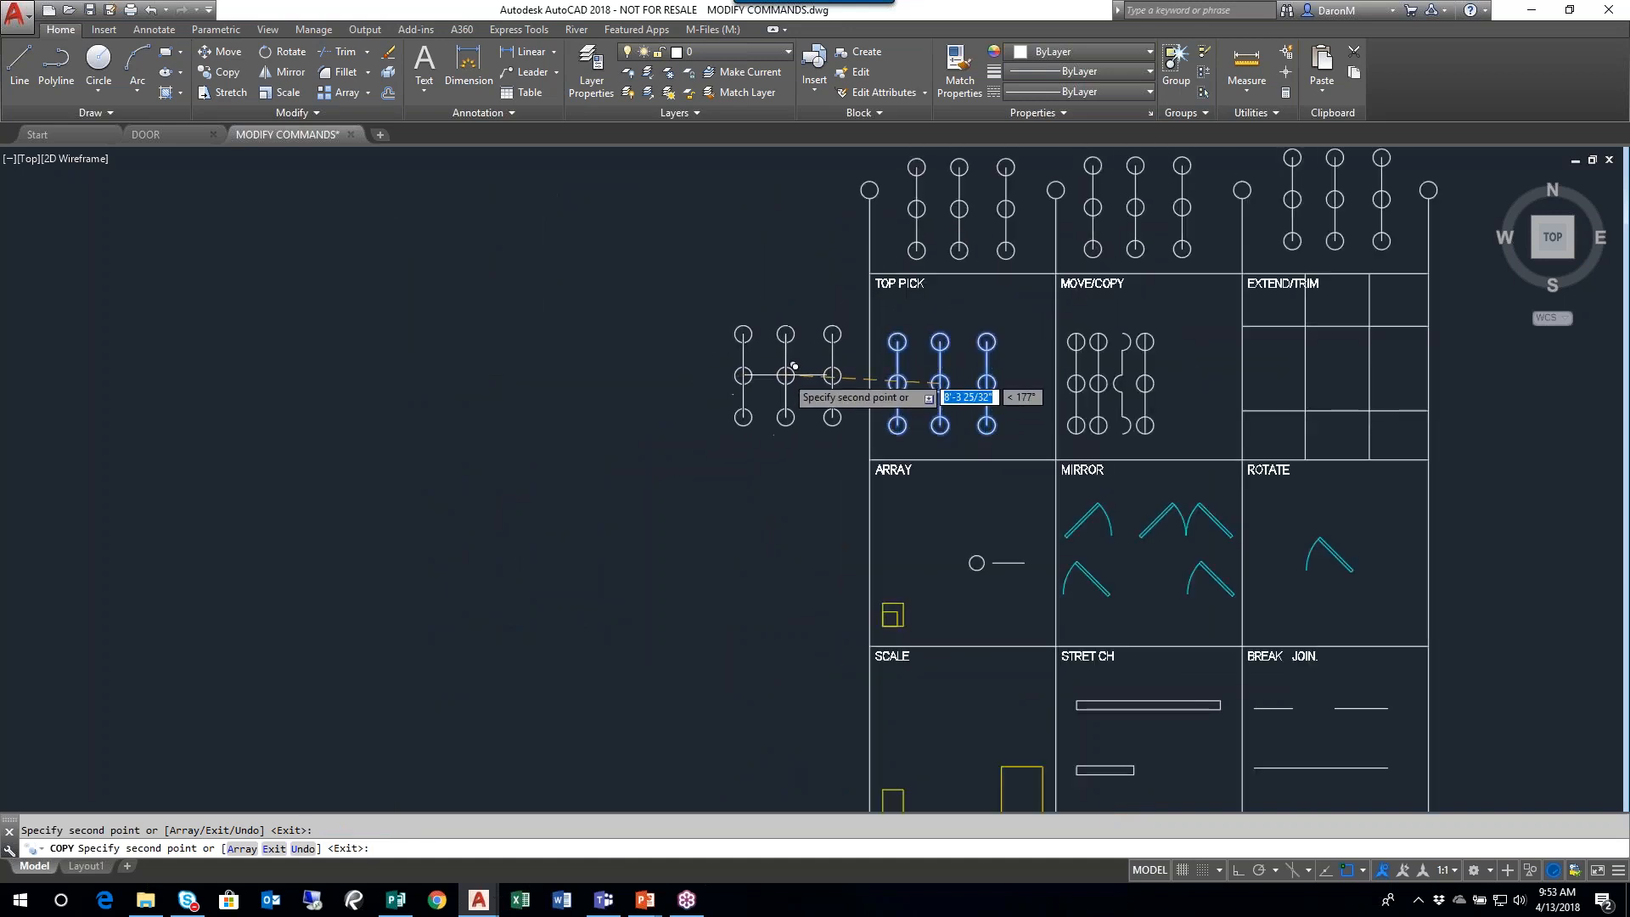
middle_drag(790, 535, 748, 386)
click(743, 395)
click(749, 566)
scroll(728, 551, down, 2)
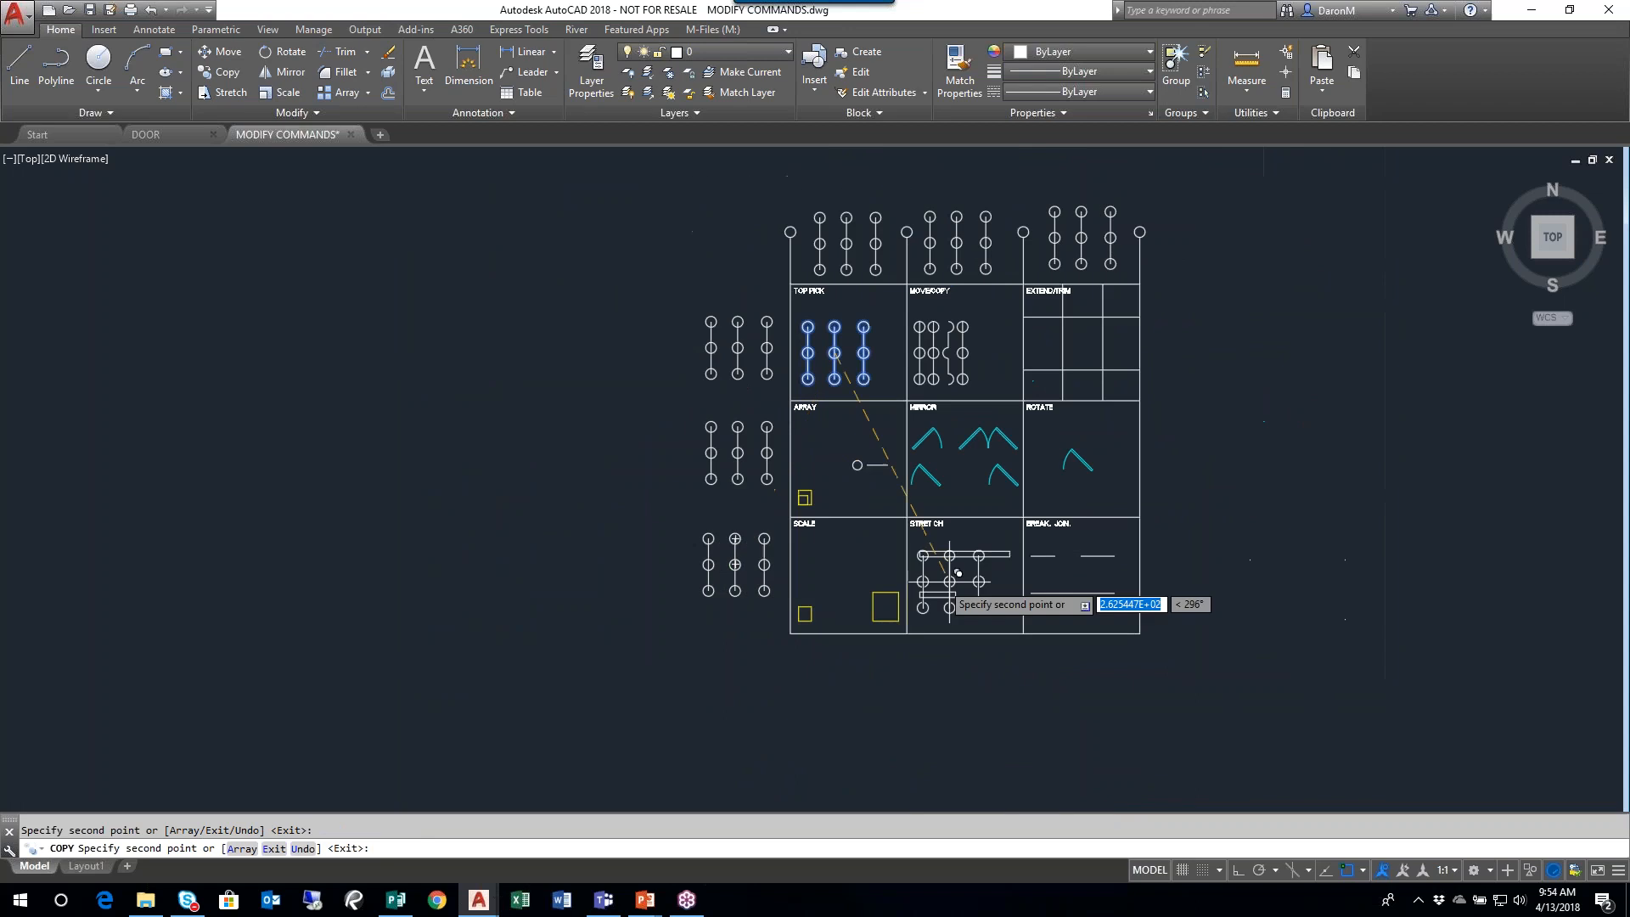
key(Escape)
- Select the left column of the circle set beside TOP PICK with a selection window and clear the selection
scroll(1130, 567, up, 2)
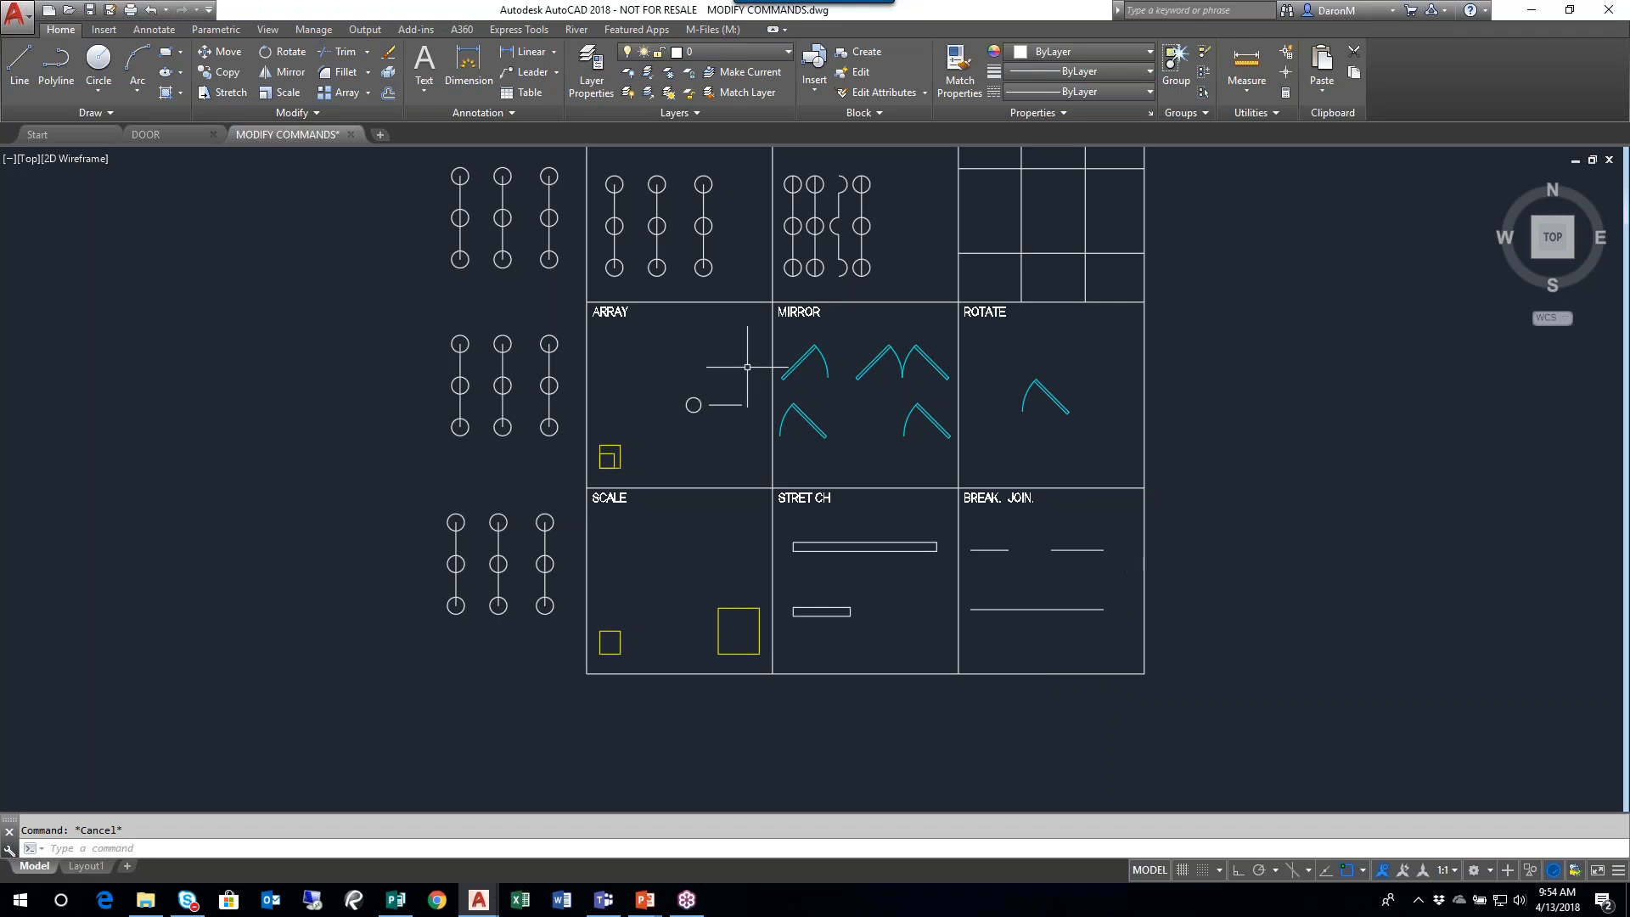
scroll(875, 586, down, 2)
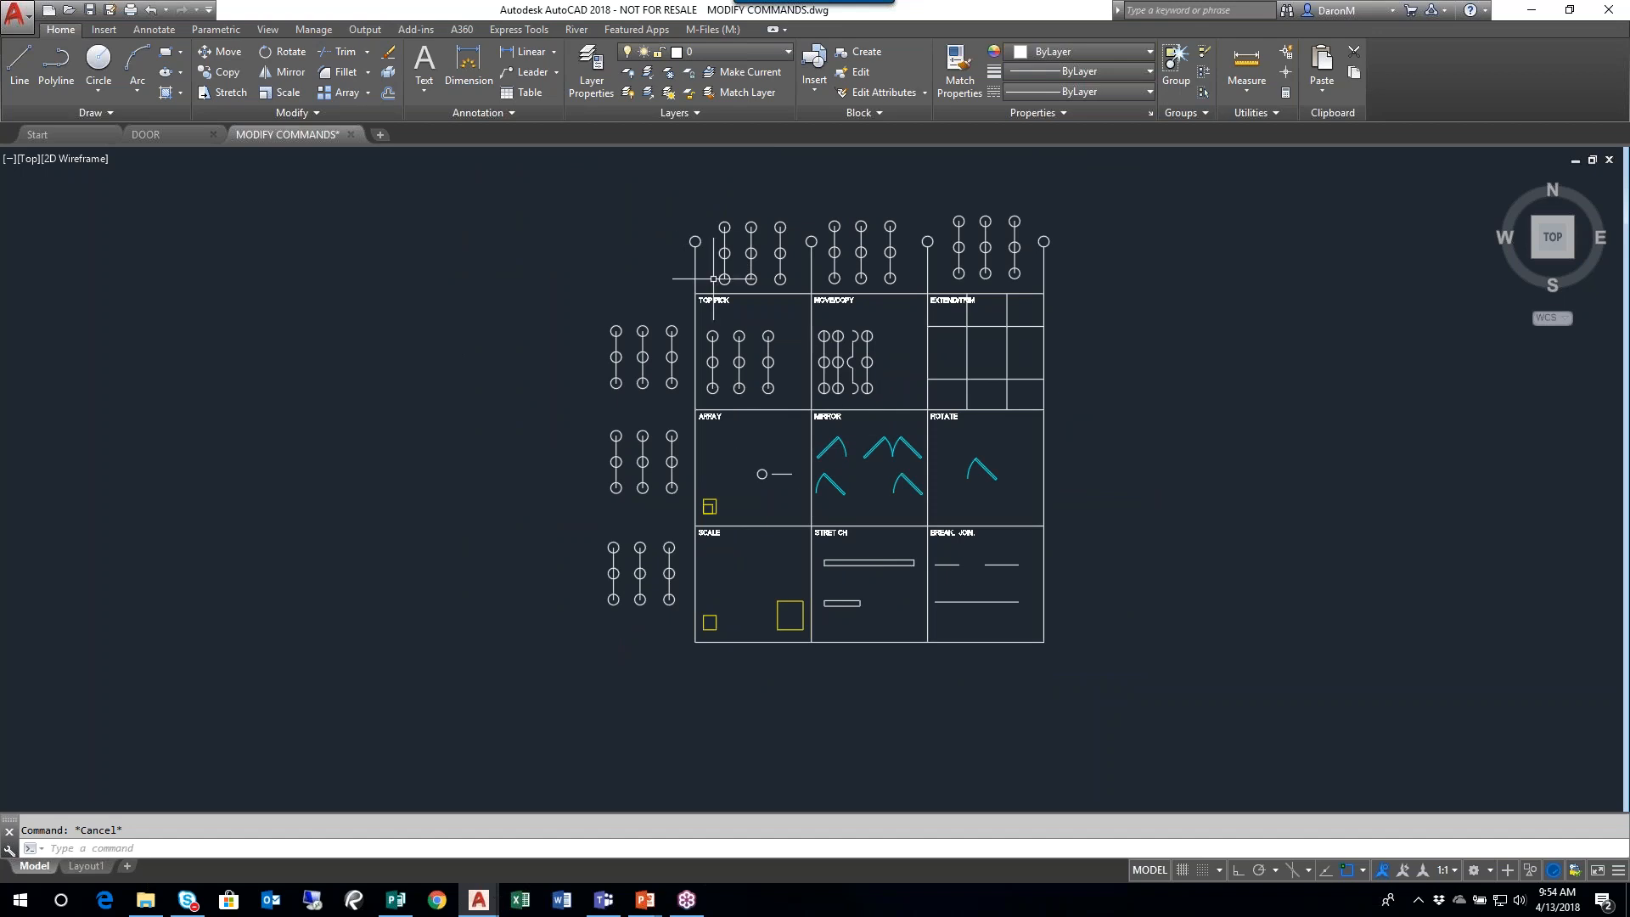
scroll(654, 412, up, 2)
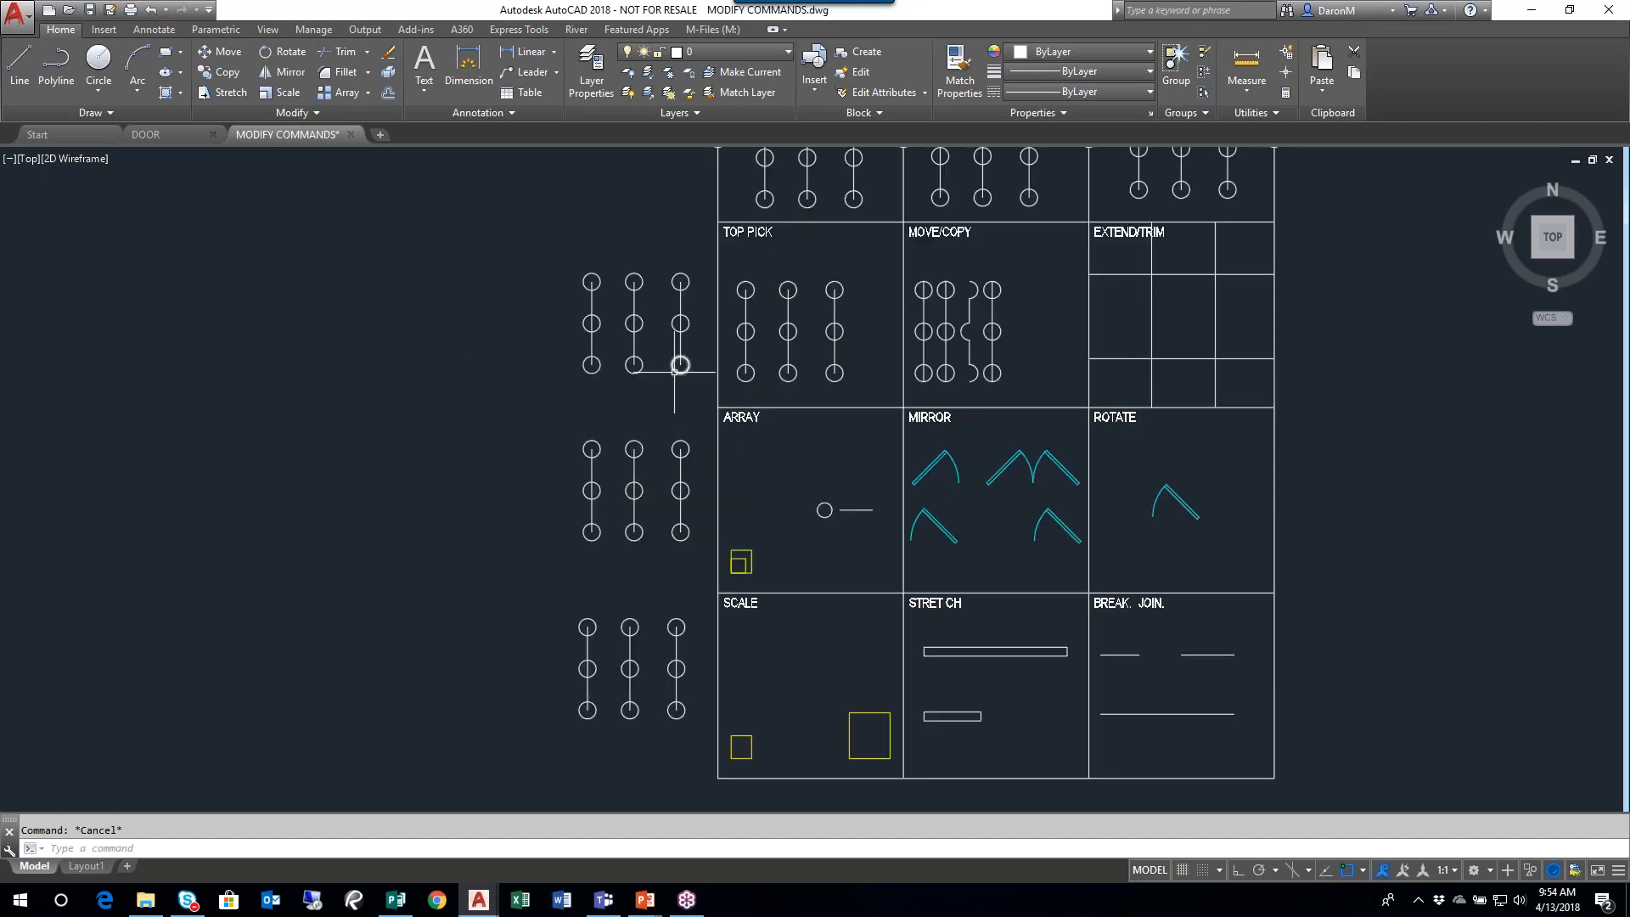
middle_drag(678, 410, 699, 465)
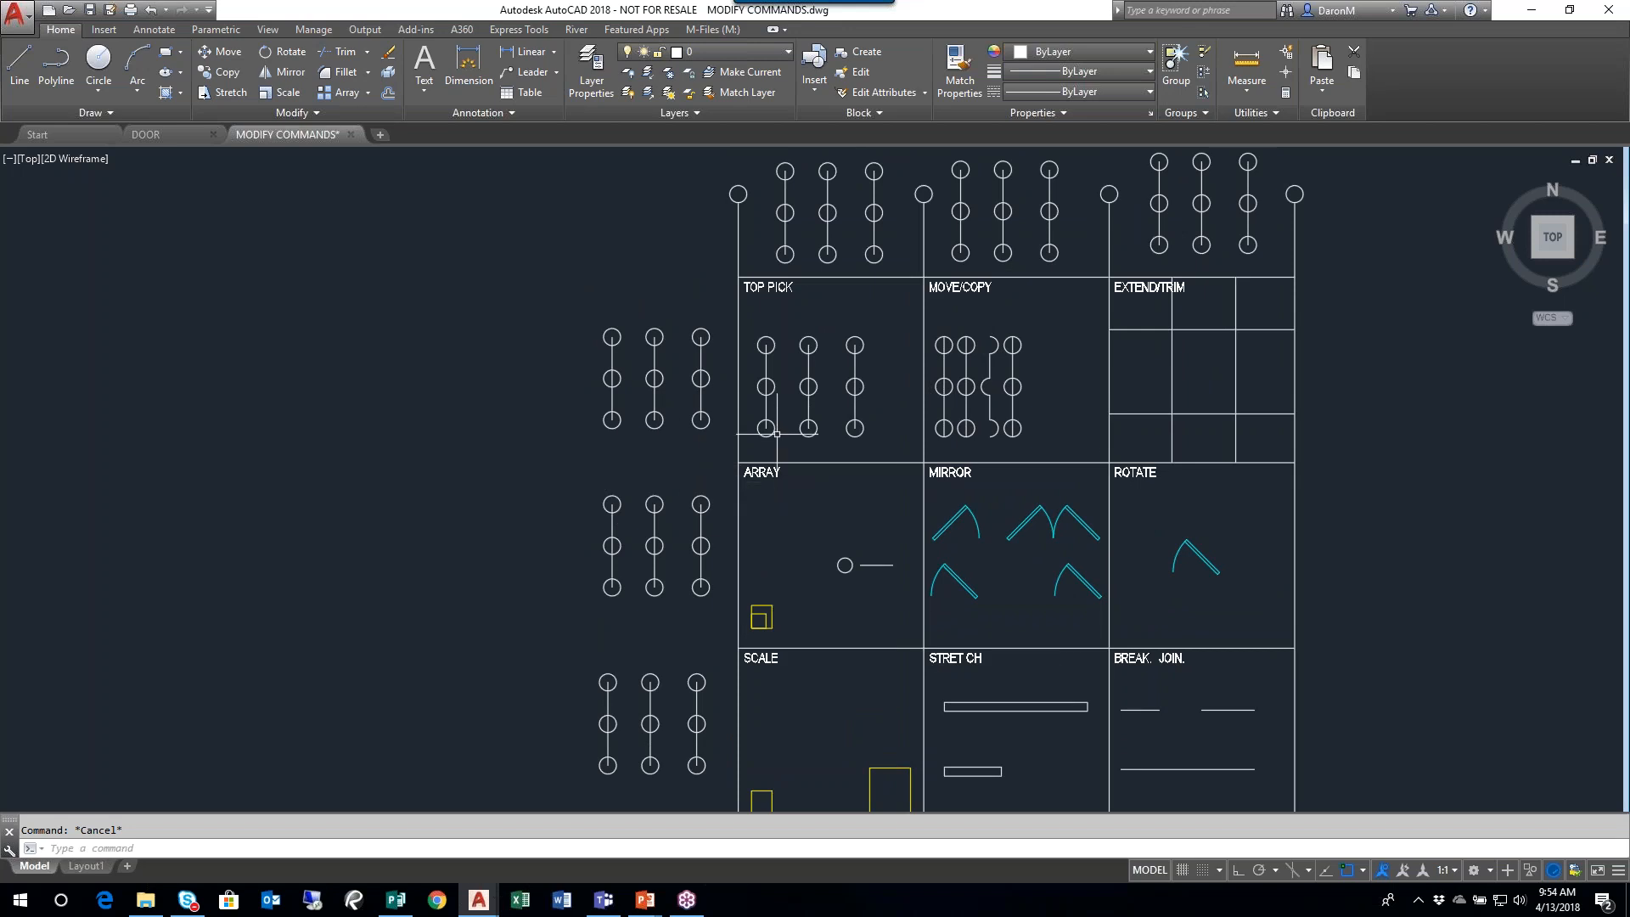
scroll(671, 344, up, 2)
click(525, 296)
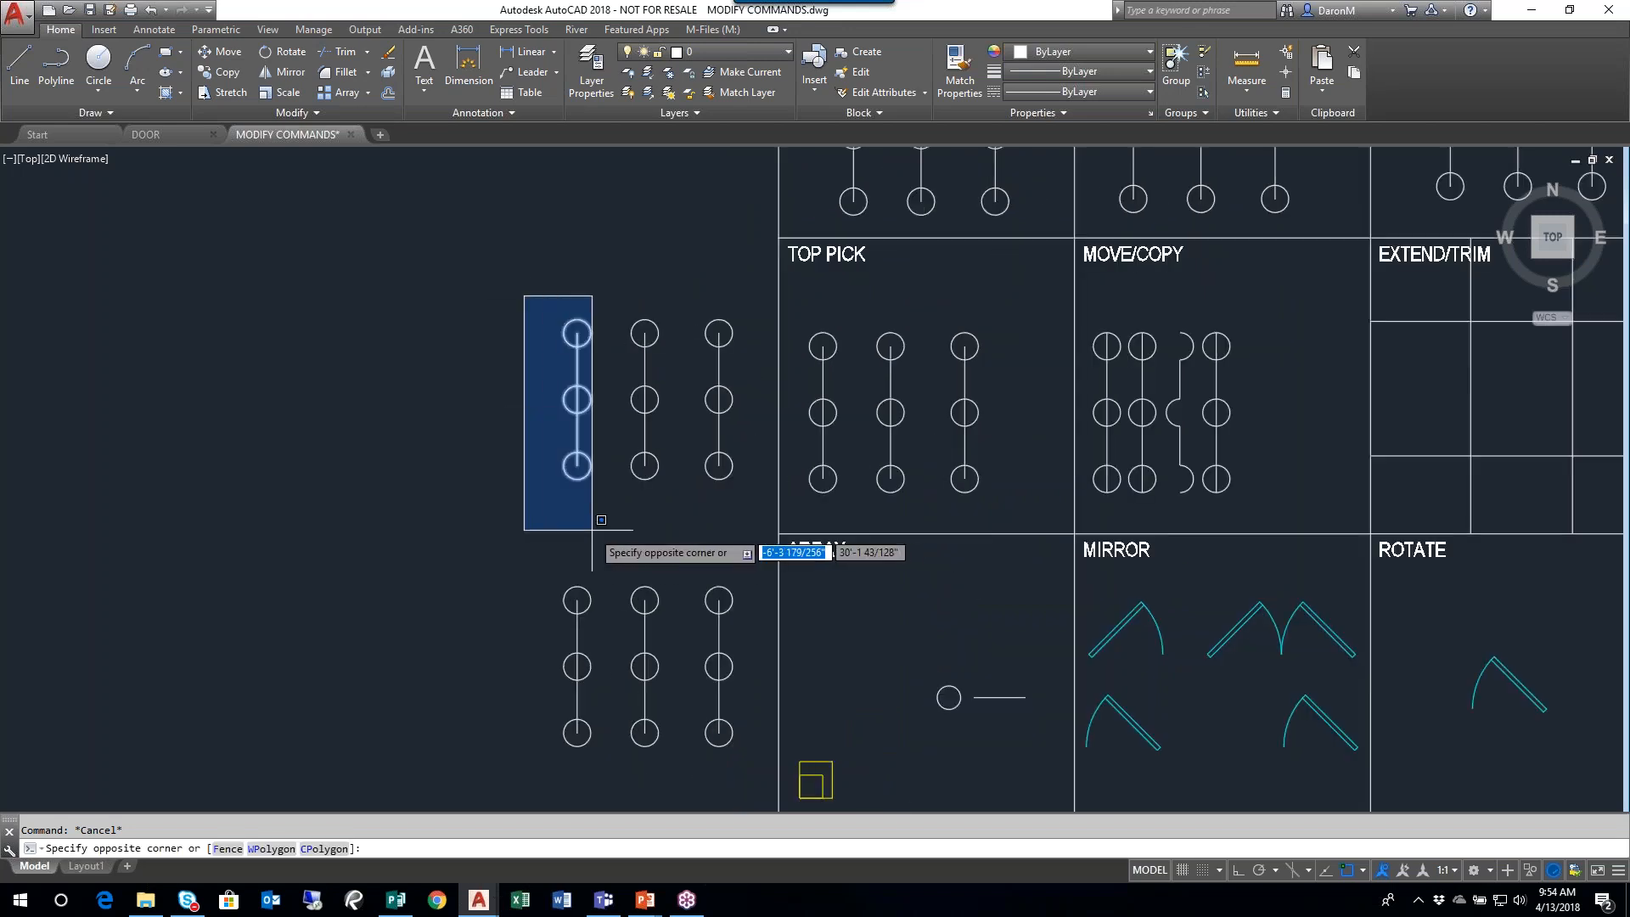
click(624, 493)
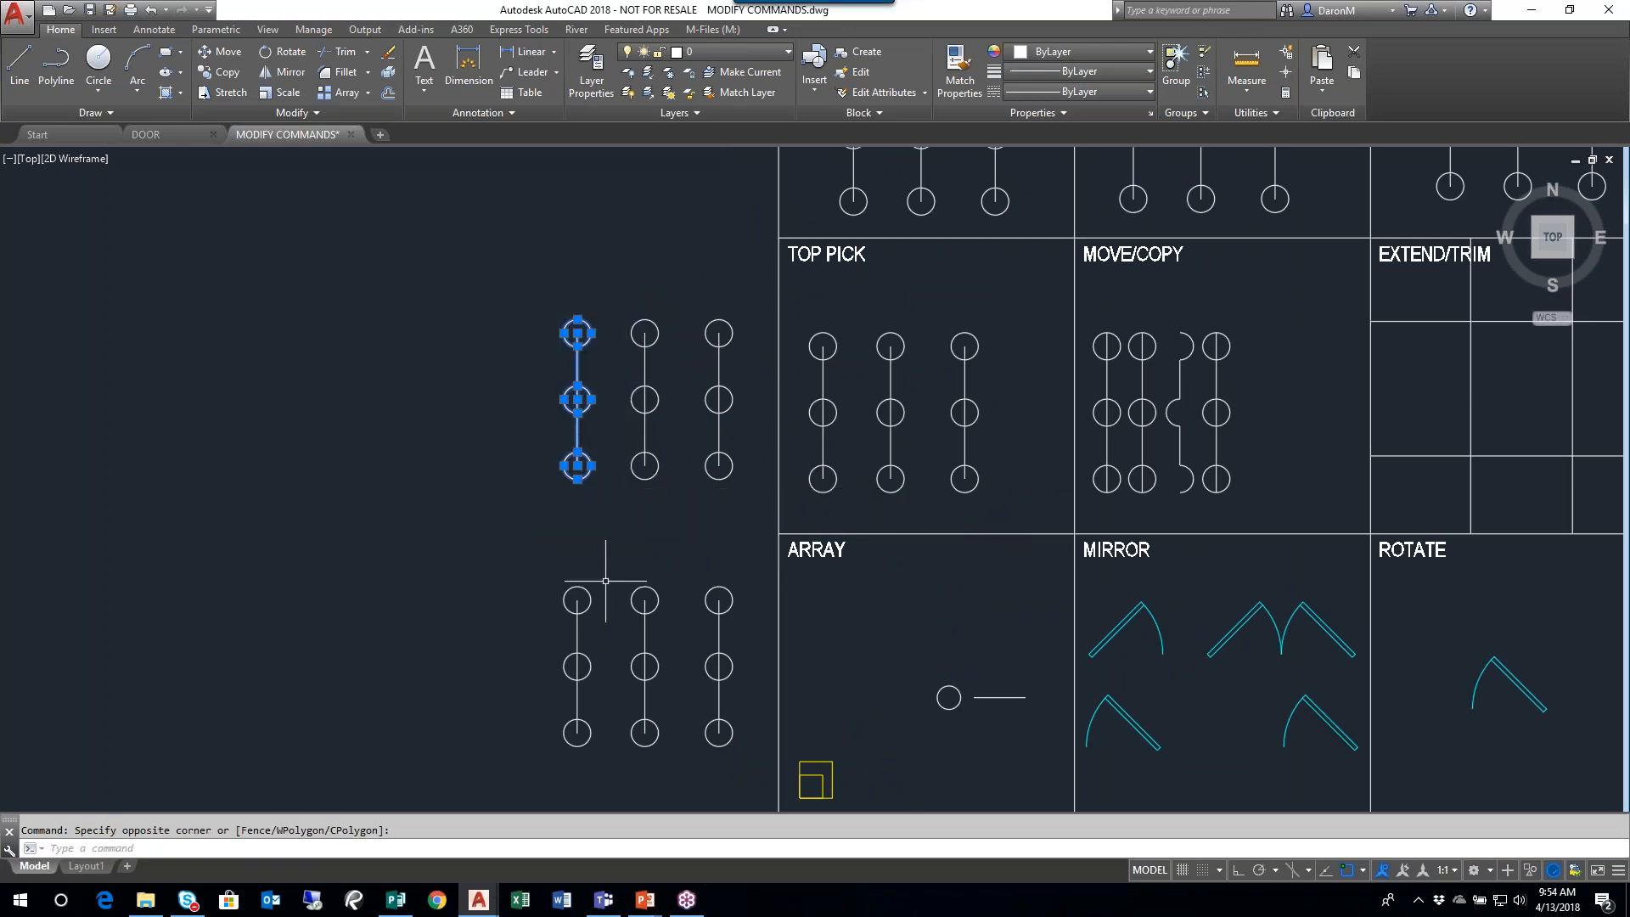
key(Escape)
- Select the whole circle set beside TOP PICK with a crossing window and clear the selection
click(738, 478)
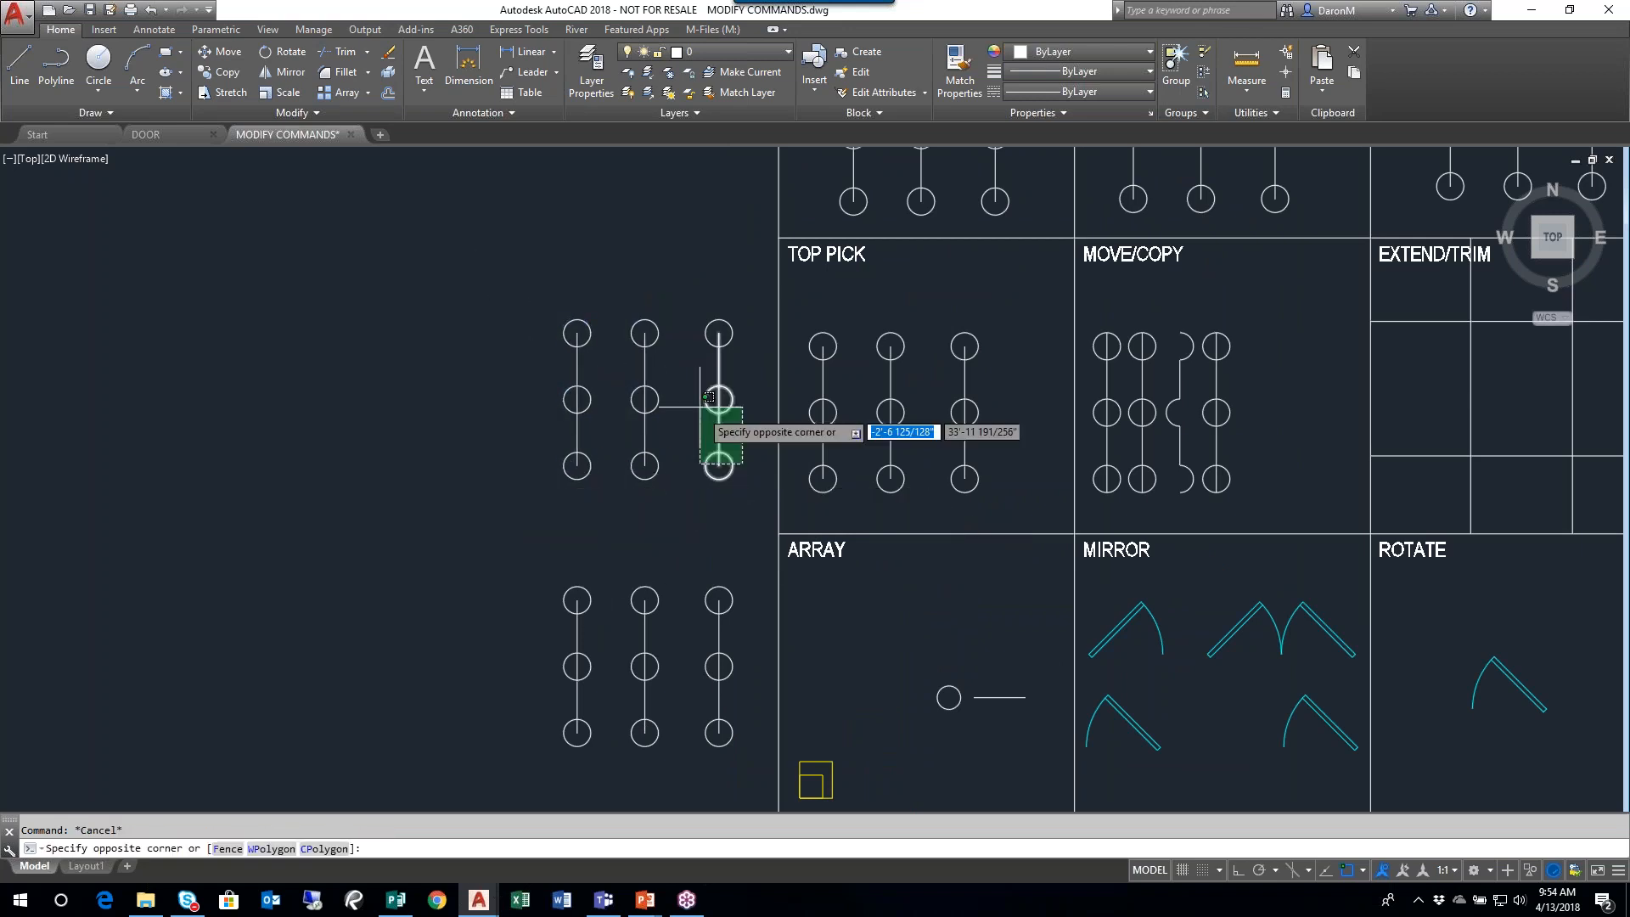
click(578, 332)
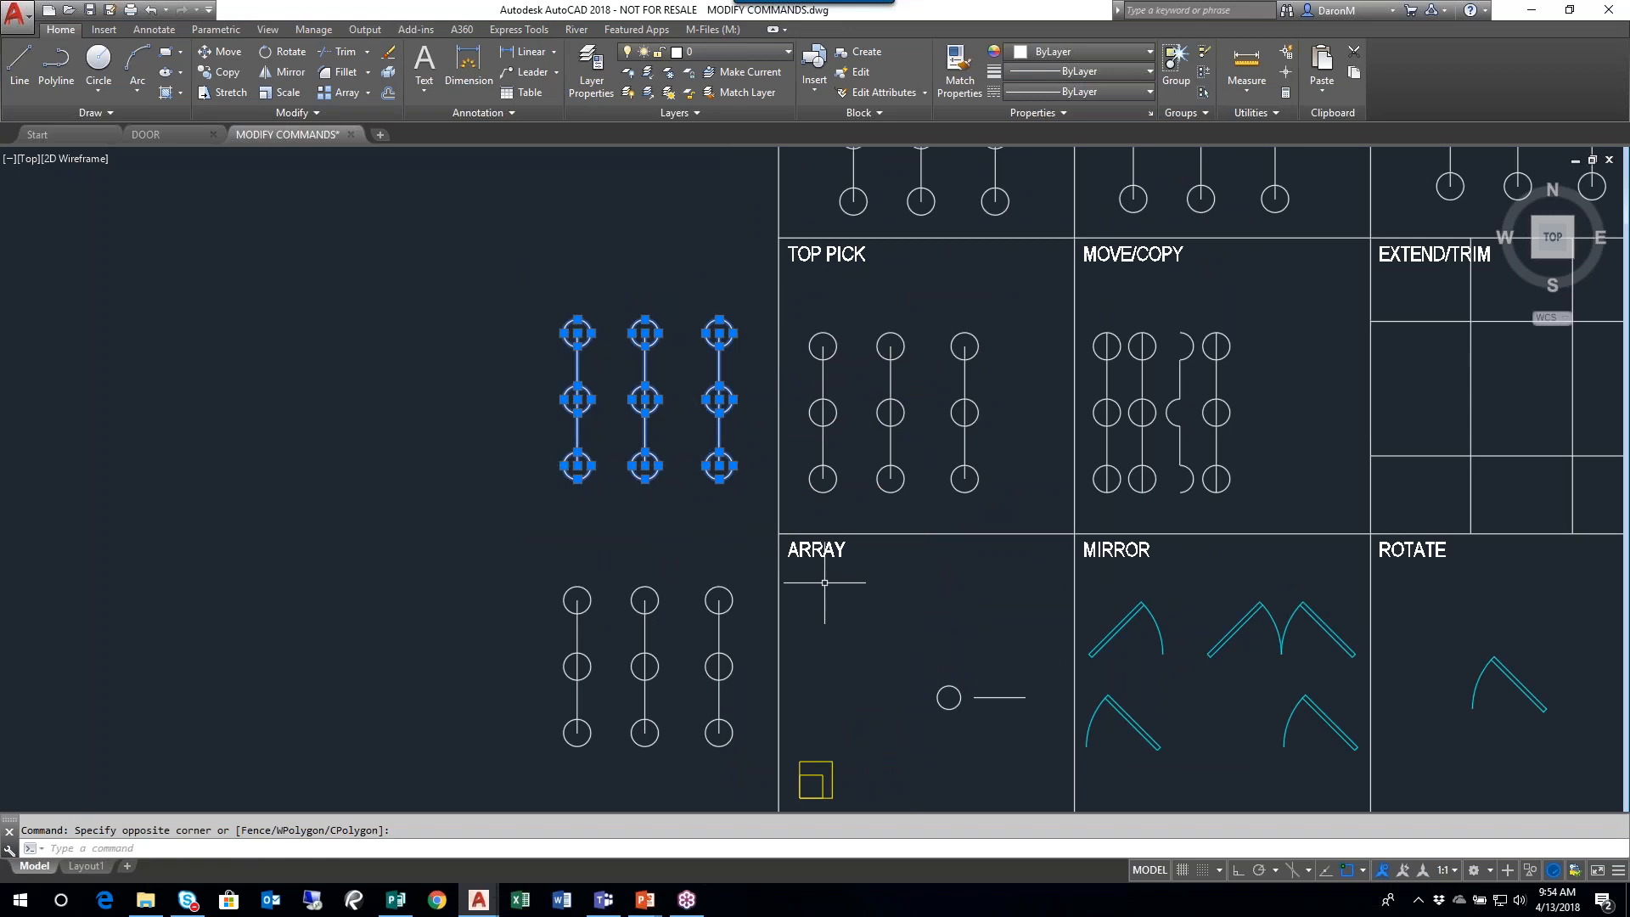
key(Escape)
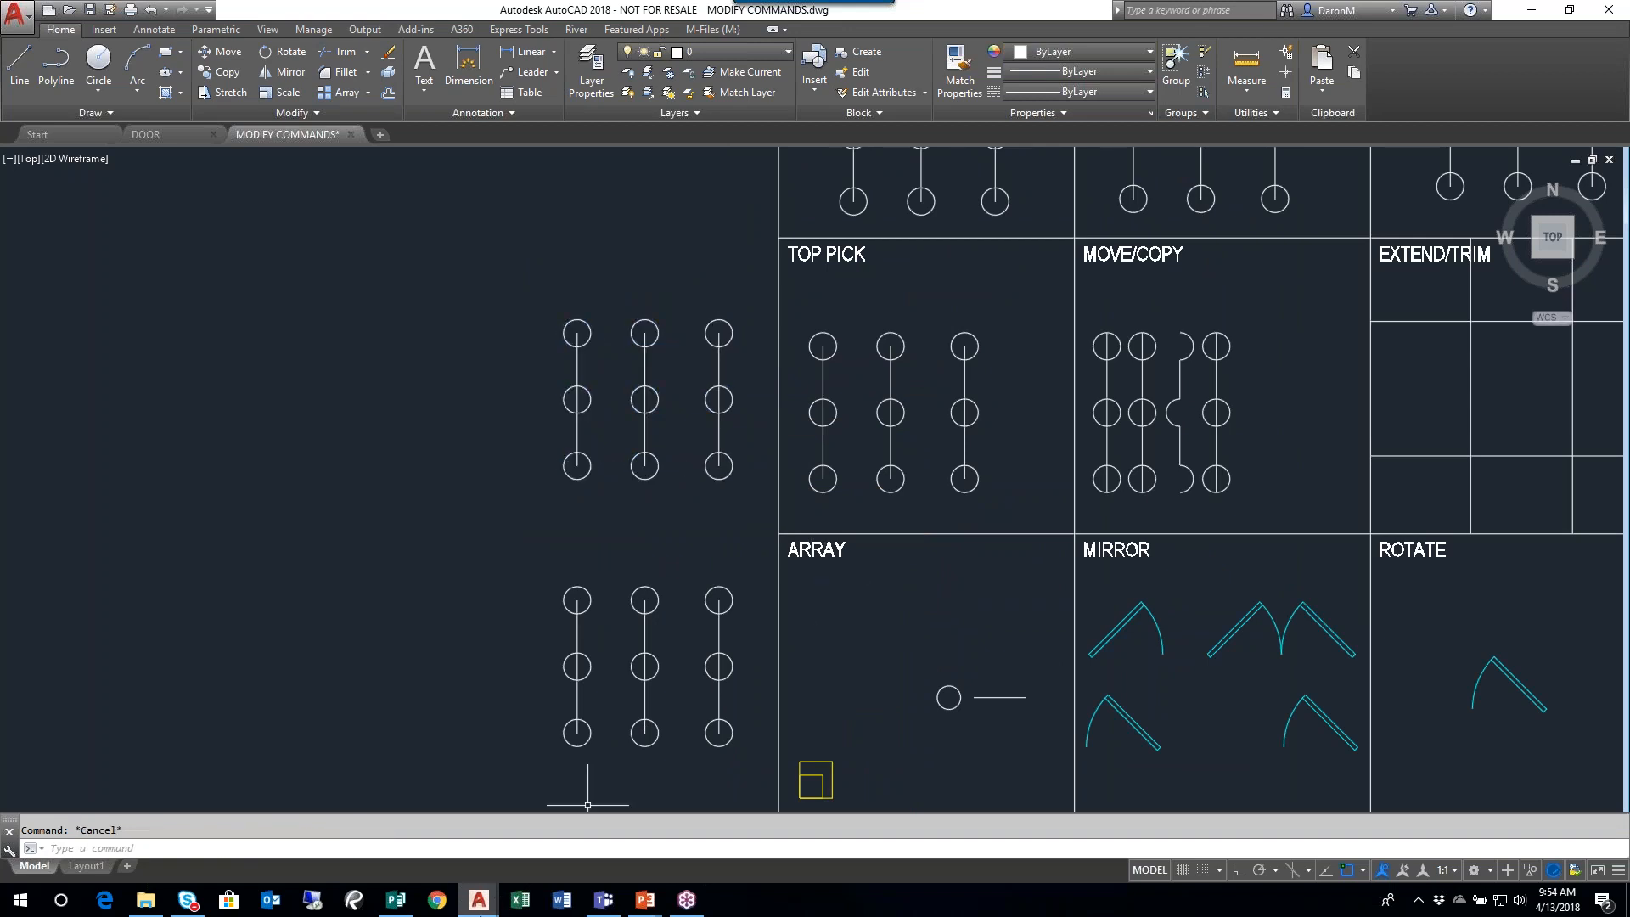
- Check the lasso exercise on the workbook's Methods of Selection pages in Publisher and return to the drawing in AutoCAD
click(393, 903)
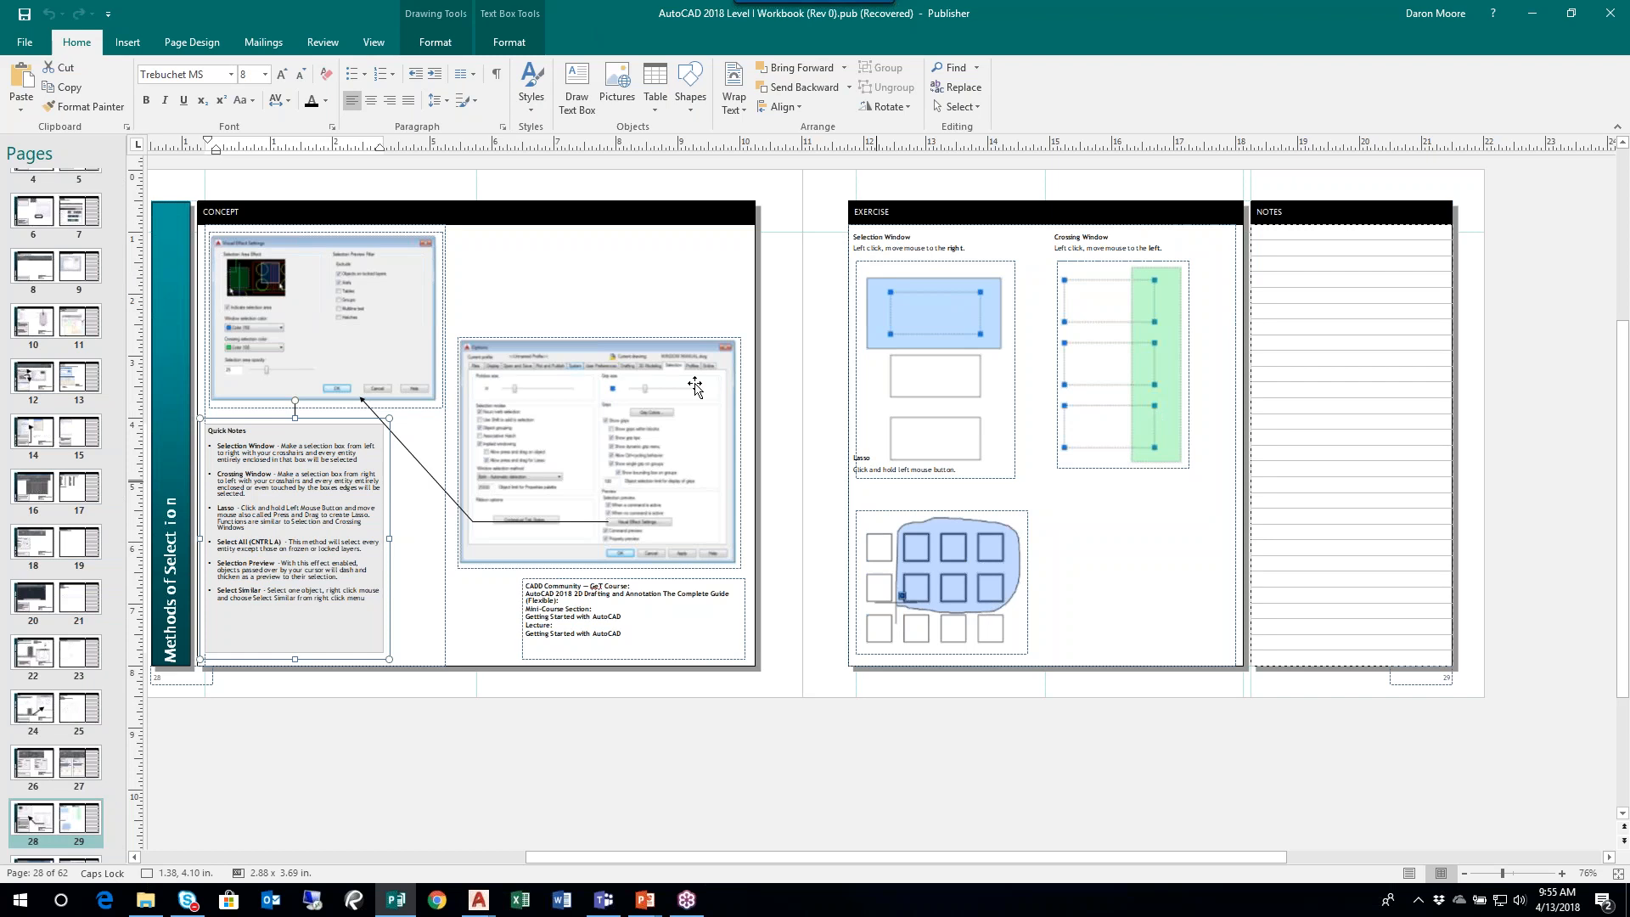
click(478, 900)
click(577, 828)
- Select circles in the set beside TOP PICK with freehand window lassos, leaving the connecting lines out
scroll(690, 270, up, 3)
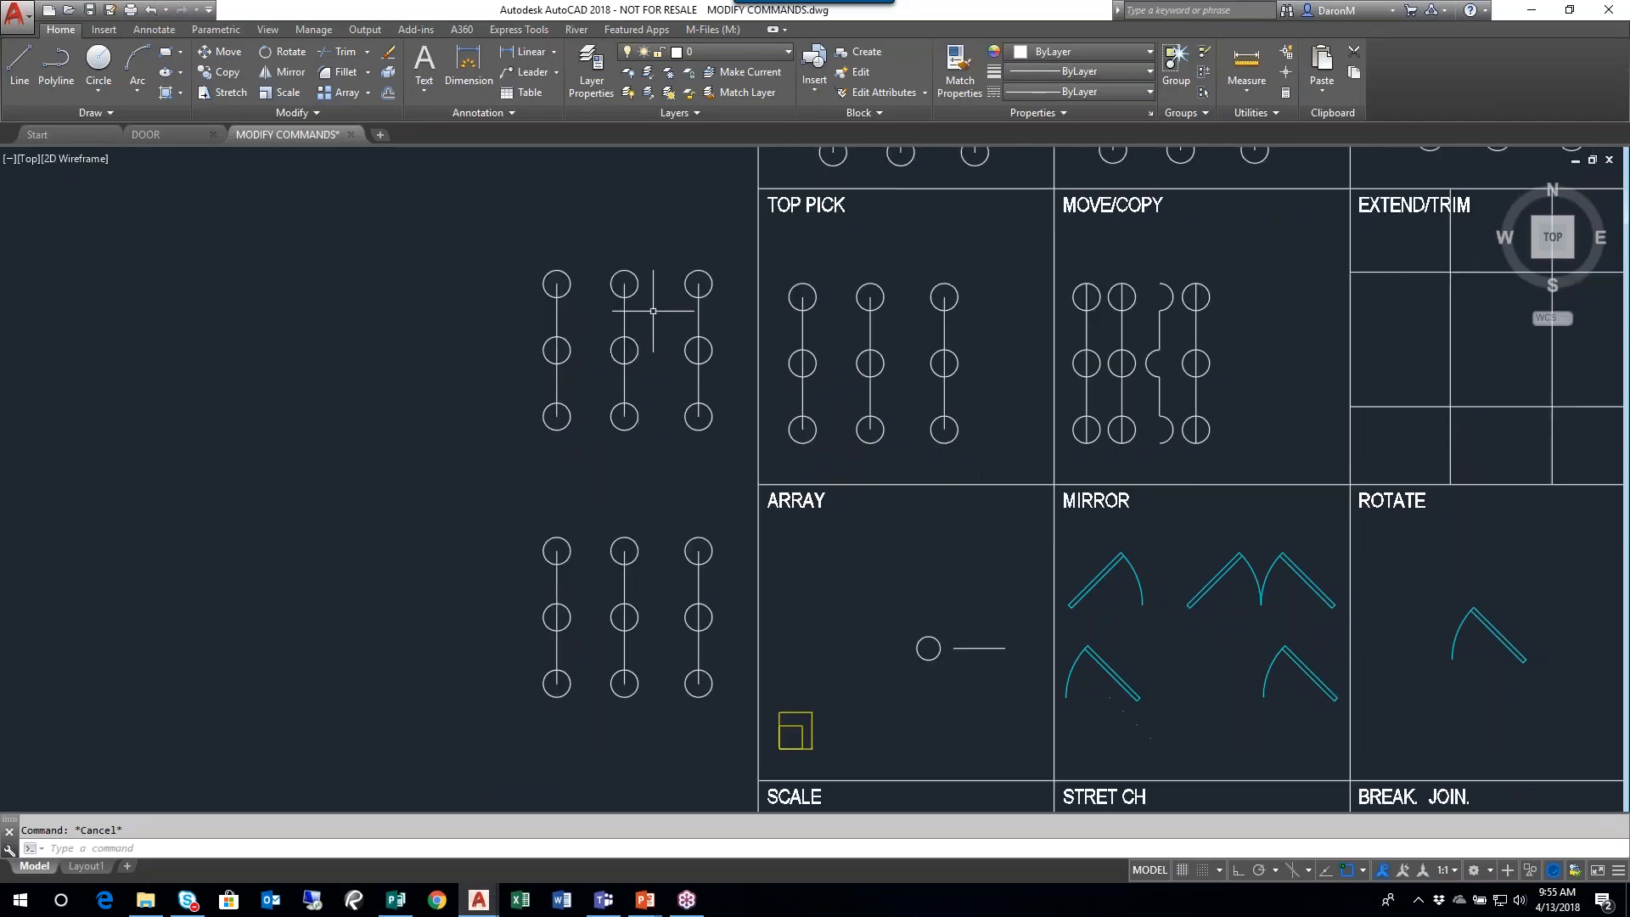
click(357, 228)
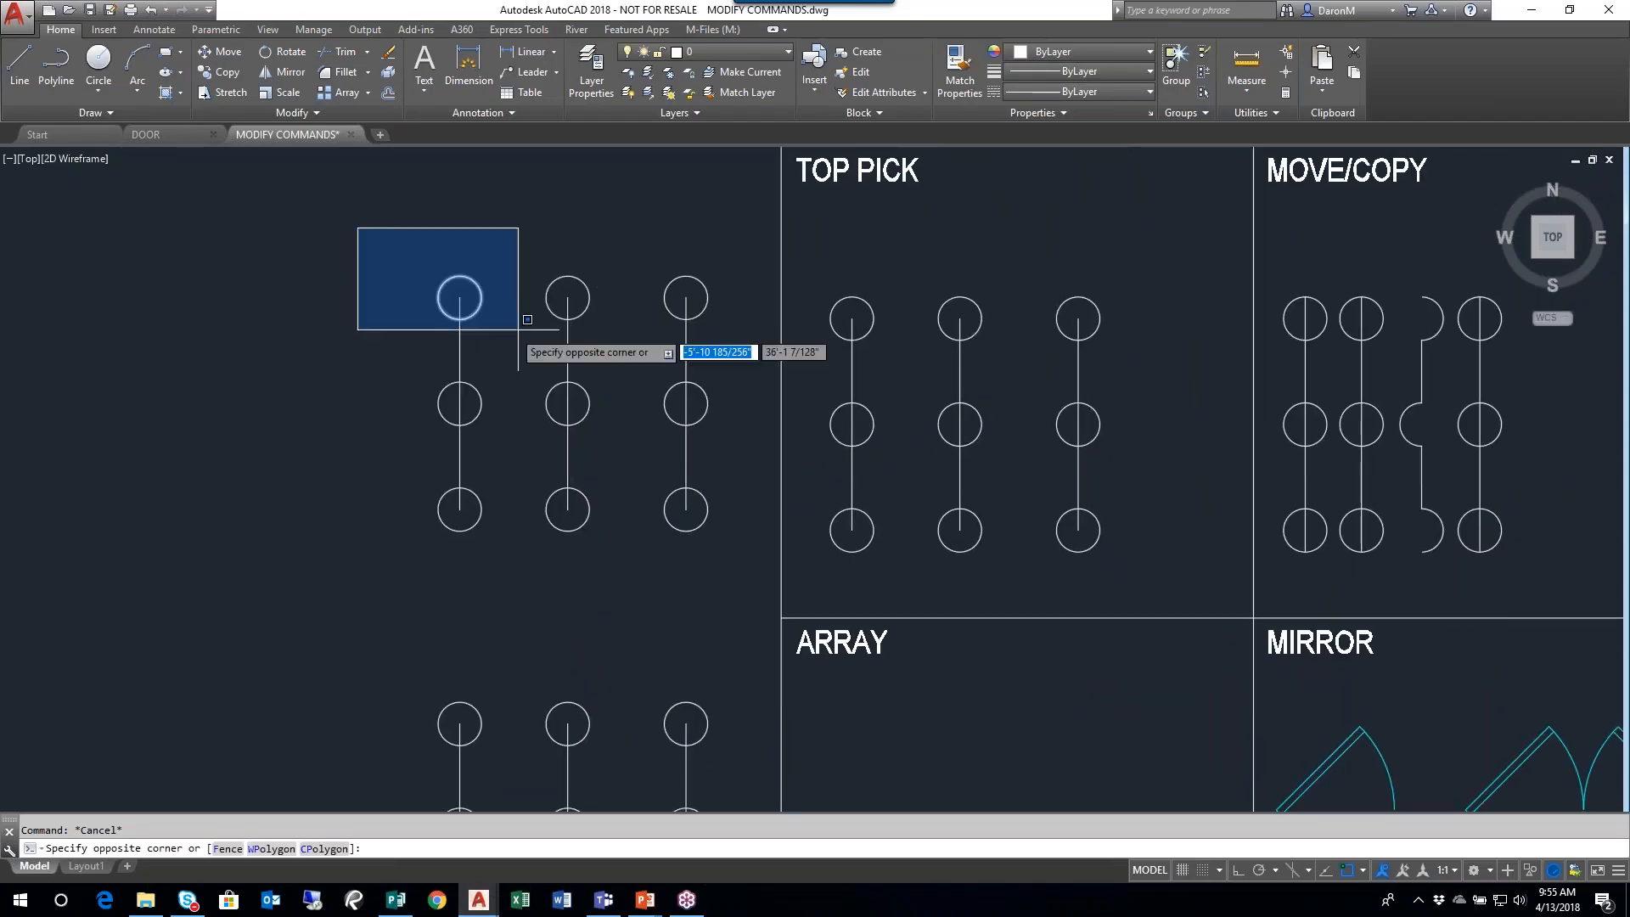
key(Escape)
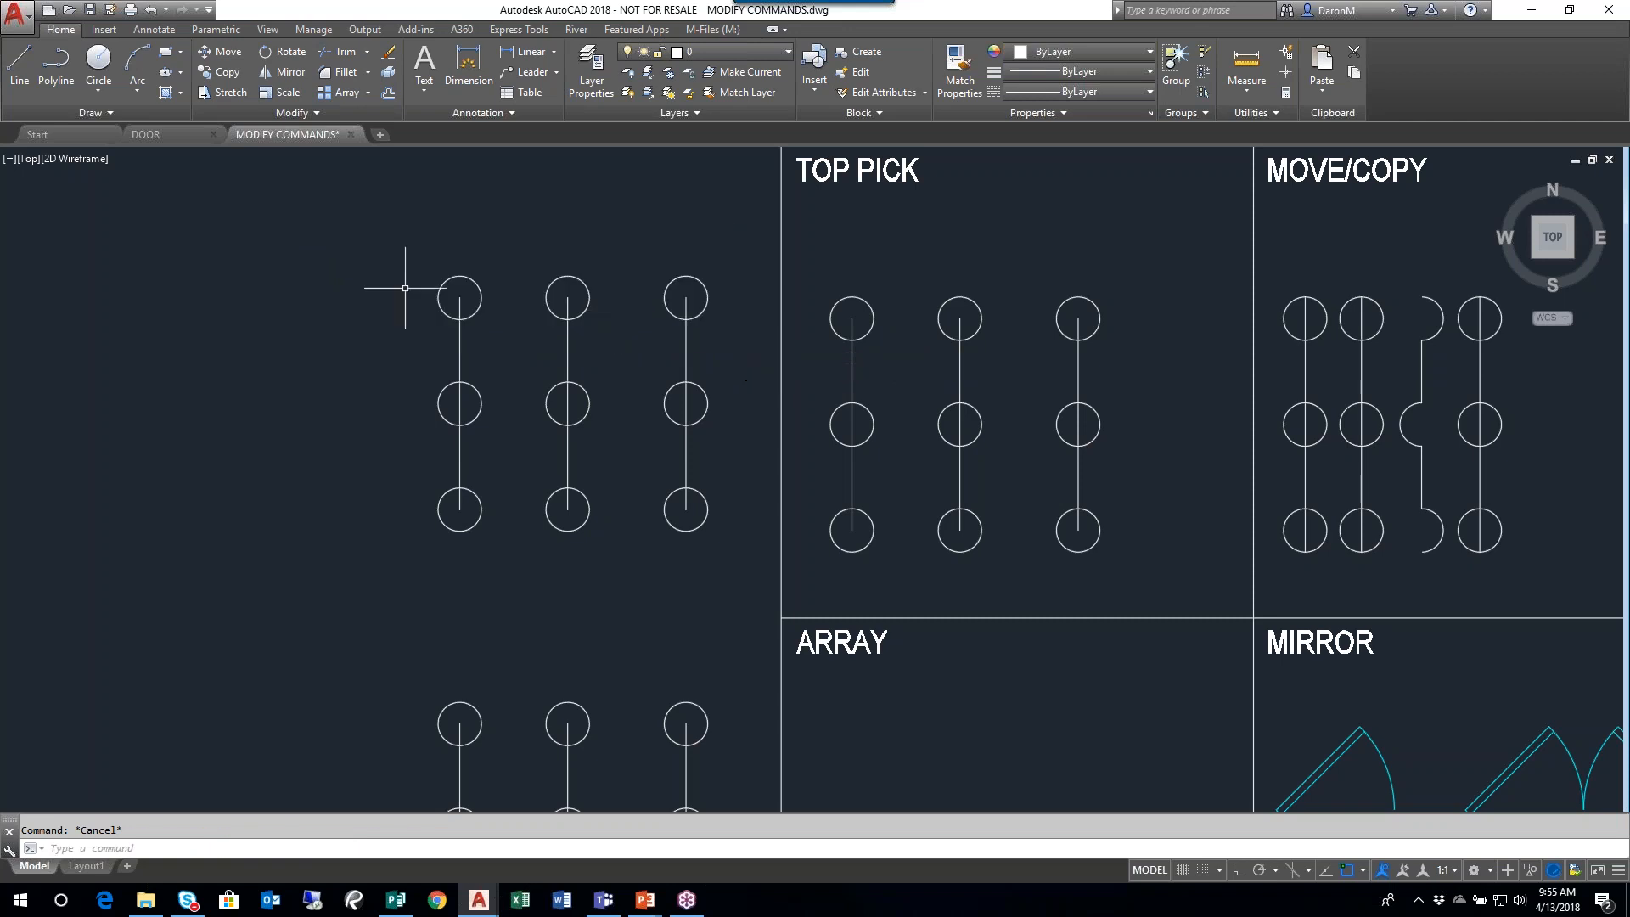
mouse_move(353, 280)
mouse_down()
mouse_move(473, 204)
mouse_move(656, 215)
mouse_move(747, 256)
mouse_move(753, 330)
mouse_move(679, 378)
mouse_move(411, 353)
mouse_move(365, 331)
mouse_move(725, 345)
mouse_move(455, 455)
mouse_move(308, 380)
mouse_up()
mouse_move(328, 477)
mouse_down()
mouse_move(698, 450)
mouse_move(713, 502)
mouse_move(275, 503)
mouse_up()
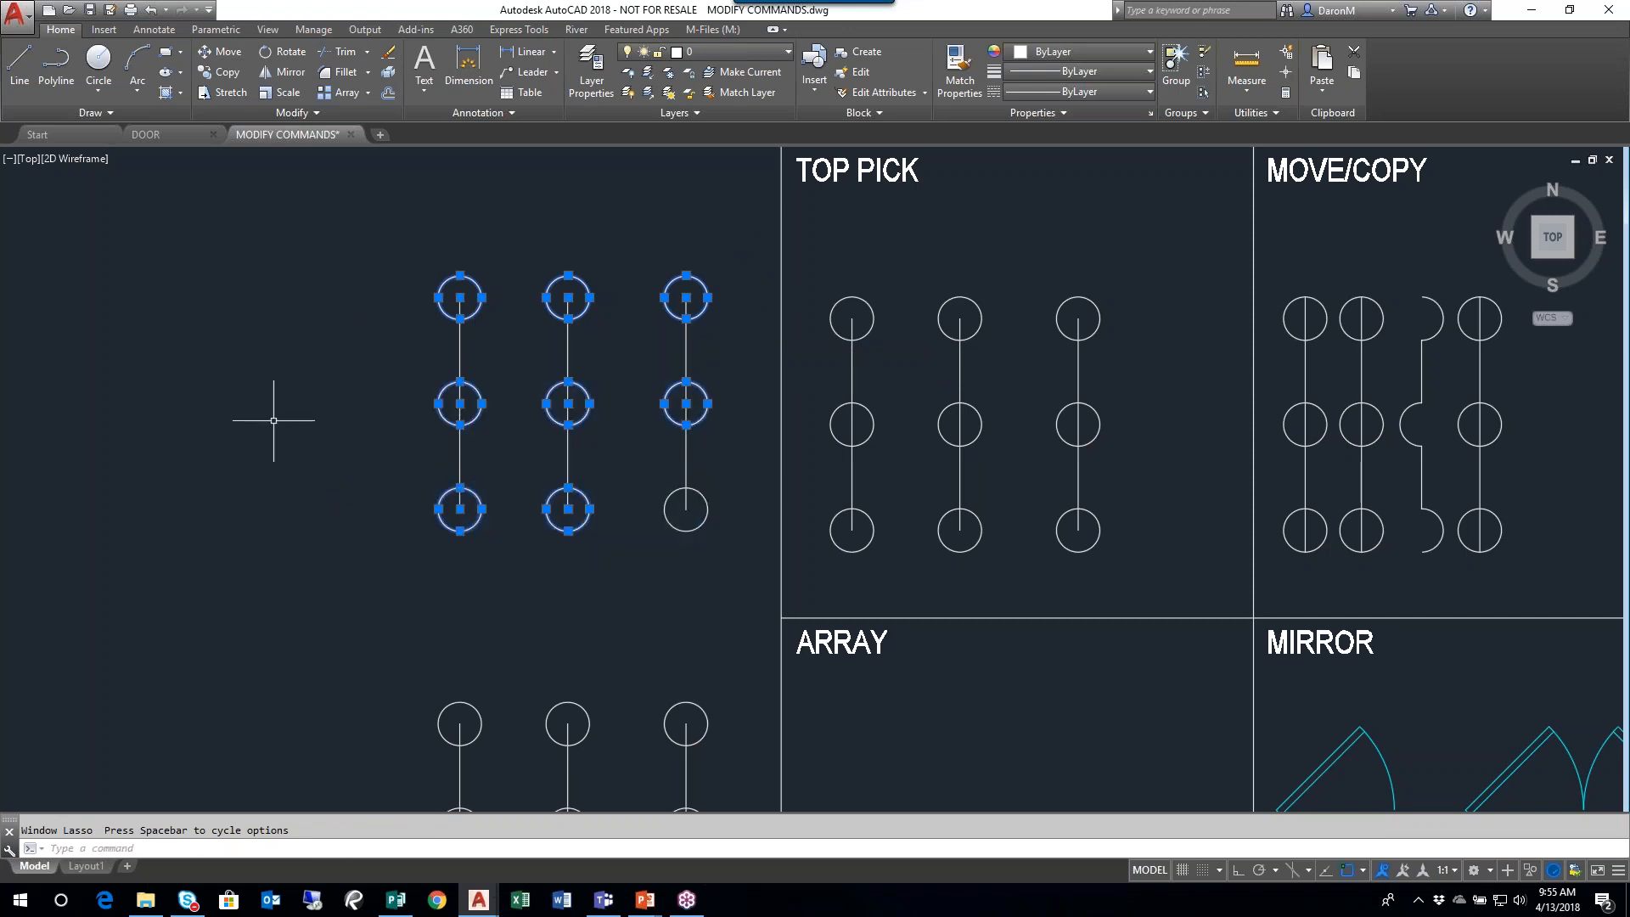
- Add the remaining circle and the connecting lines to the selection with further window lassos, and clear the selection
mouse_move(219, 350)
mouse_down()
mouse_move(266, 320)
mouse_move(718, 244)
mouse_move(741, 313)
mouse_move(257, 325)
mouse_up()
click(235, 412)
mouse_move(234, 412)
mouse_down()
mouse_move(374, 364)
mouse_move(710, 356)
mouse_move(743, 407)
mouse_move(211, 399)
mouse_up()
mouse_move(235, 512)
mouse_down()
mouse_move(284, 487)
mouse_move(691, 430)
mouse_move(732, 545)
mouse_move(135, 401)
mouse_up()
click(273, 400)
mouse_move(273, 400)
mouse_down()
mouse_move(622, 265)
mouse_move(727, 310)
mouse_move(637, 552)
mouse_move(375, 379)
mouse_move(668, 214)
mouse_move(750, 304)
mouse_move(656, 556)
mouse_move(307, 273)
mouse_move(303, 242)
mouse_up()
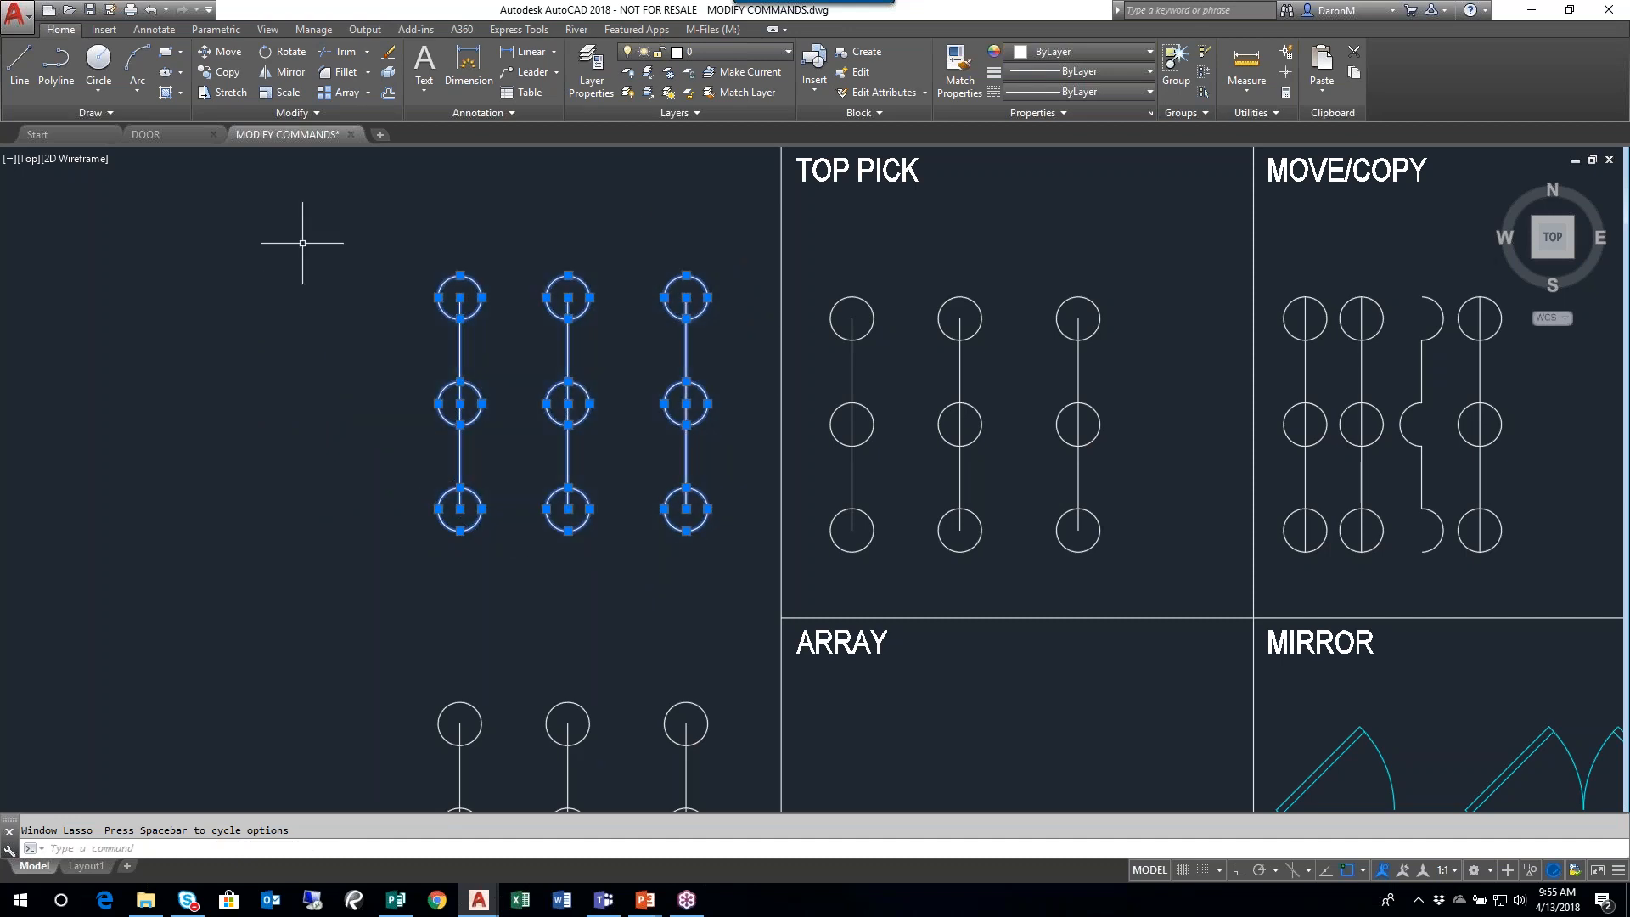
key(Escape)
- Select both the TOP PICK circle set and the copy beside it with one window lasso, and clear the selection
scroll(463, 365, down, 4)
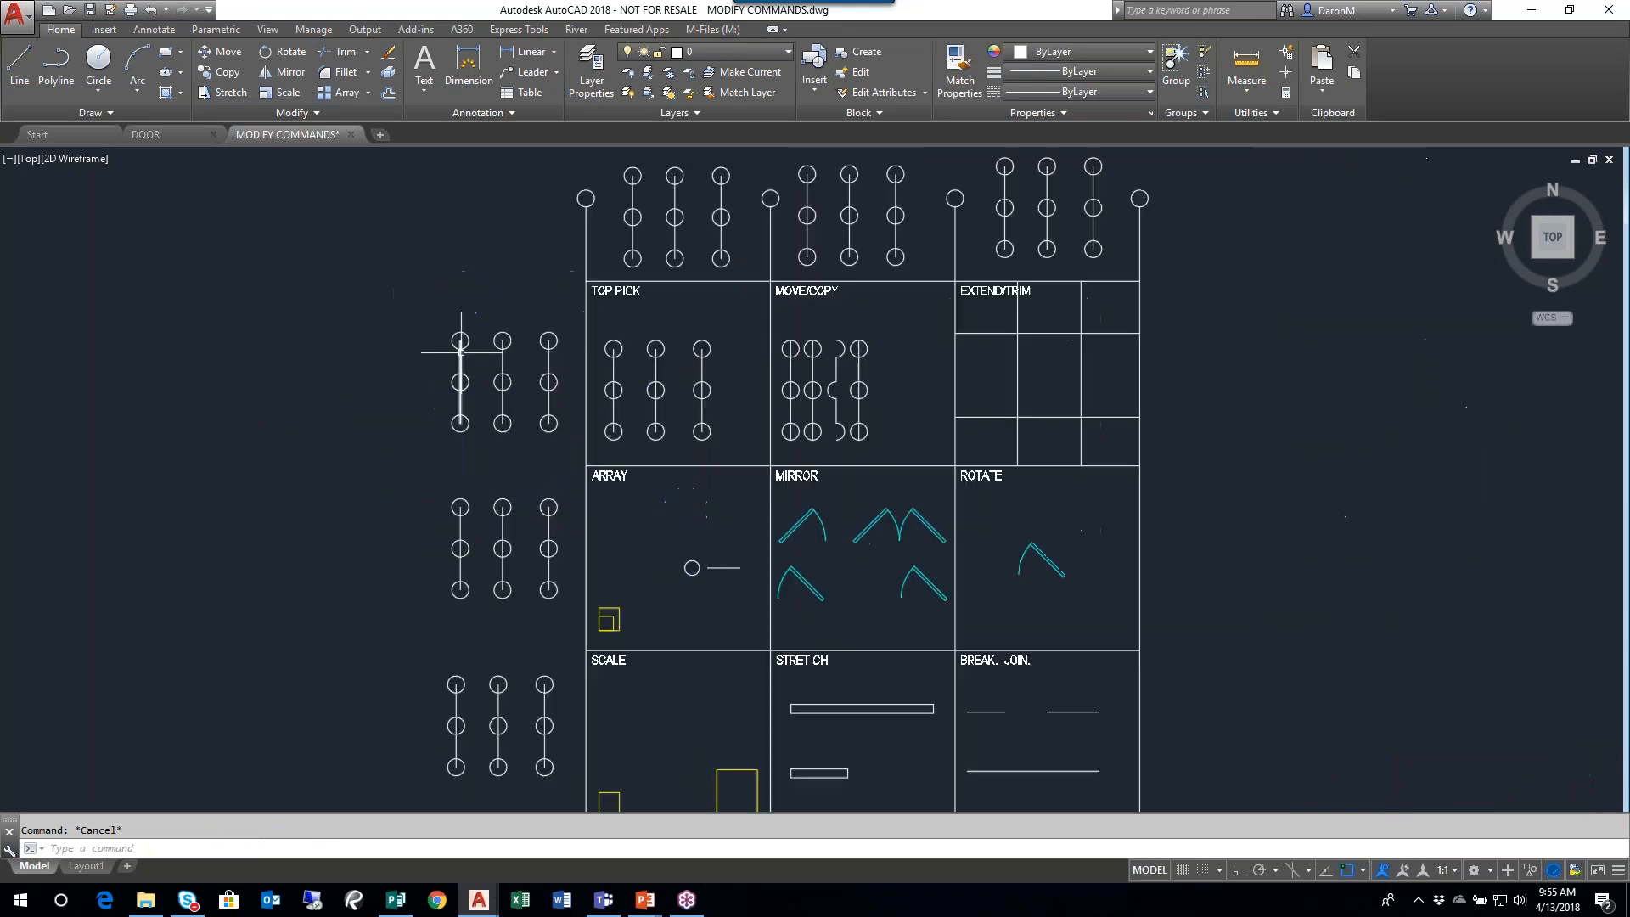
mouse_move(393, 325)
mouse_down()
mouse_move(764, 318)
mouse_move(768, 365)
mouse_move(546, 480)
mouse_move(326, 437)
mouse_up()
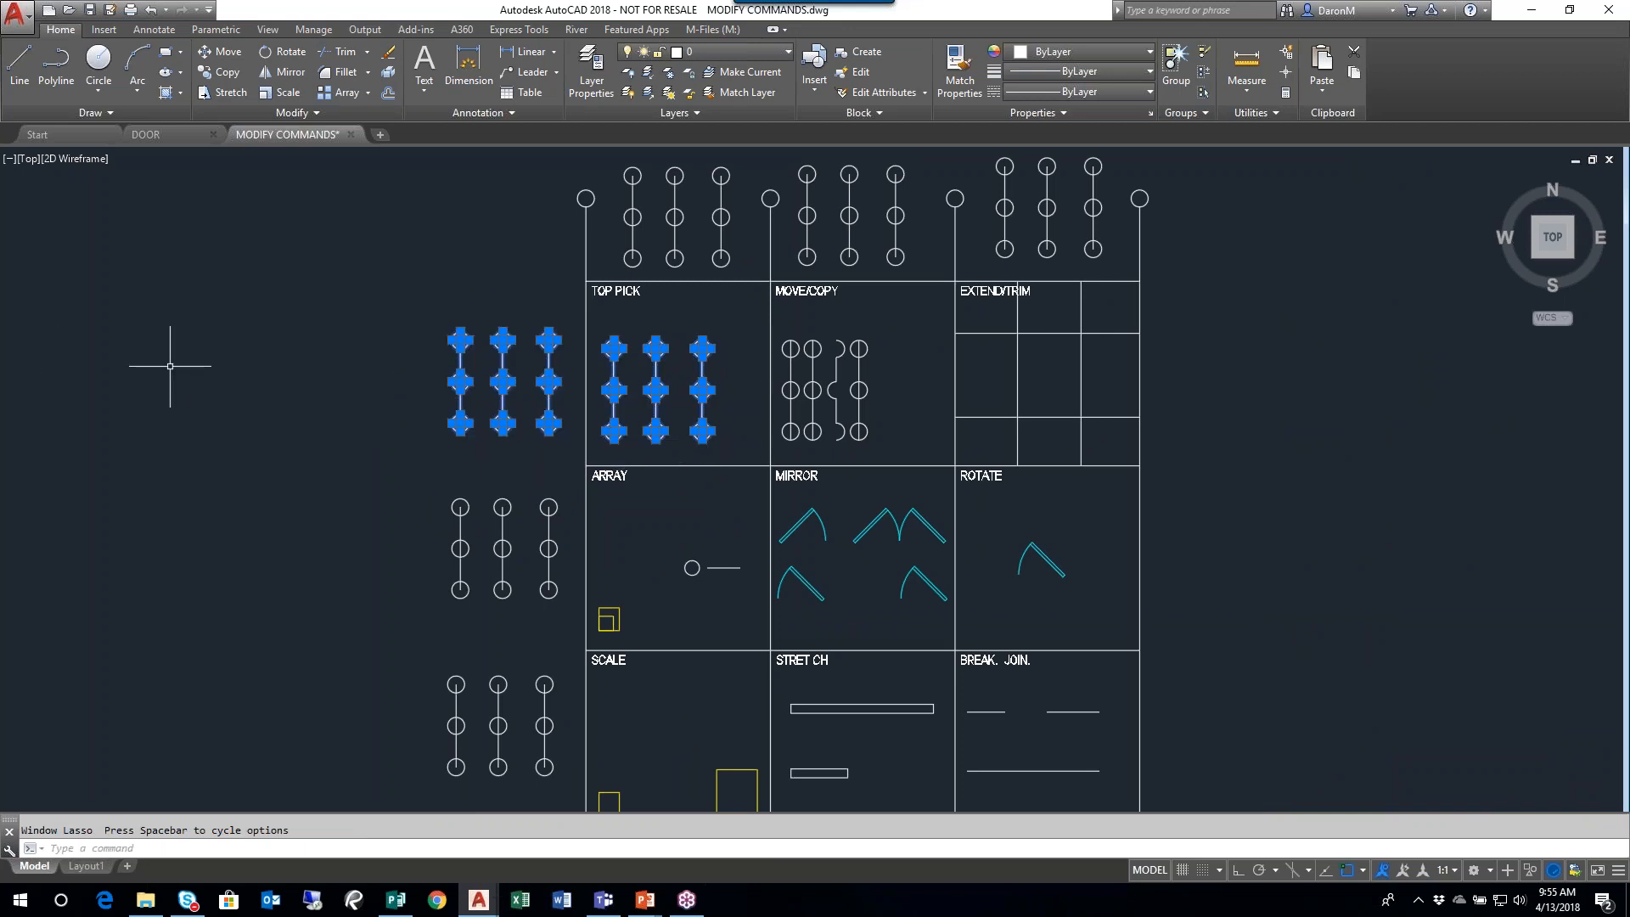
key(Escape)
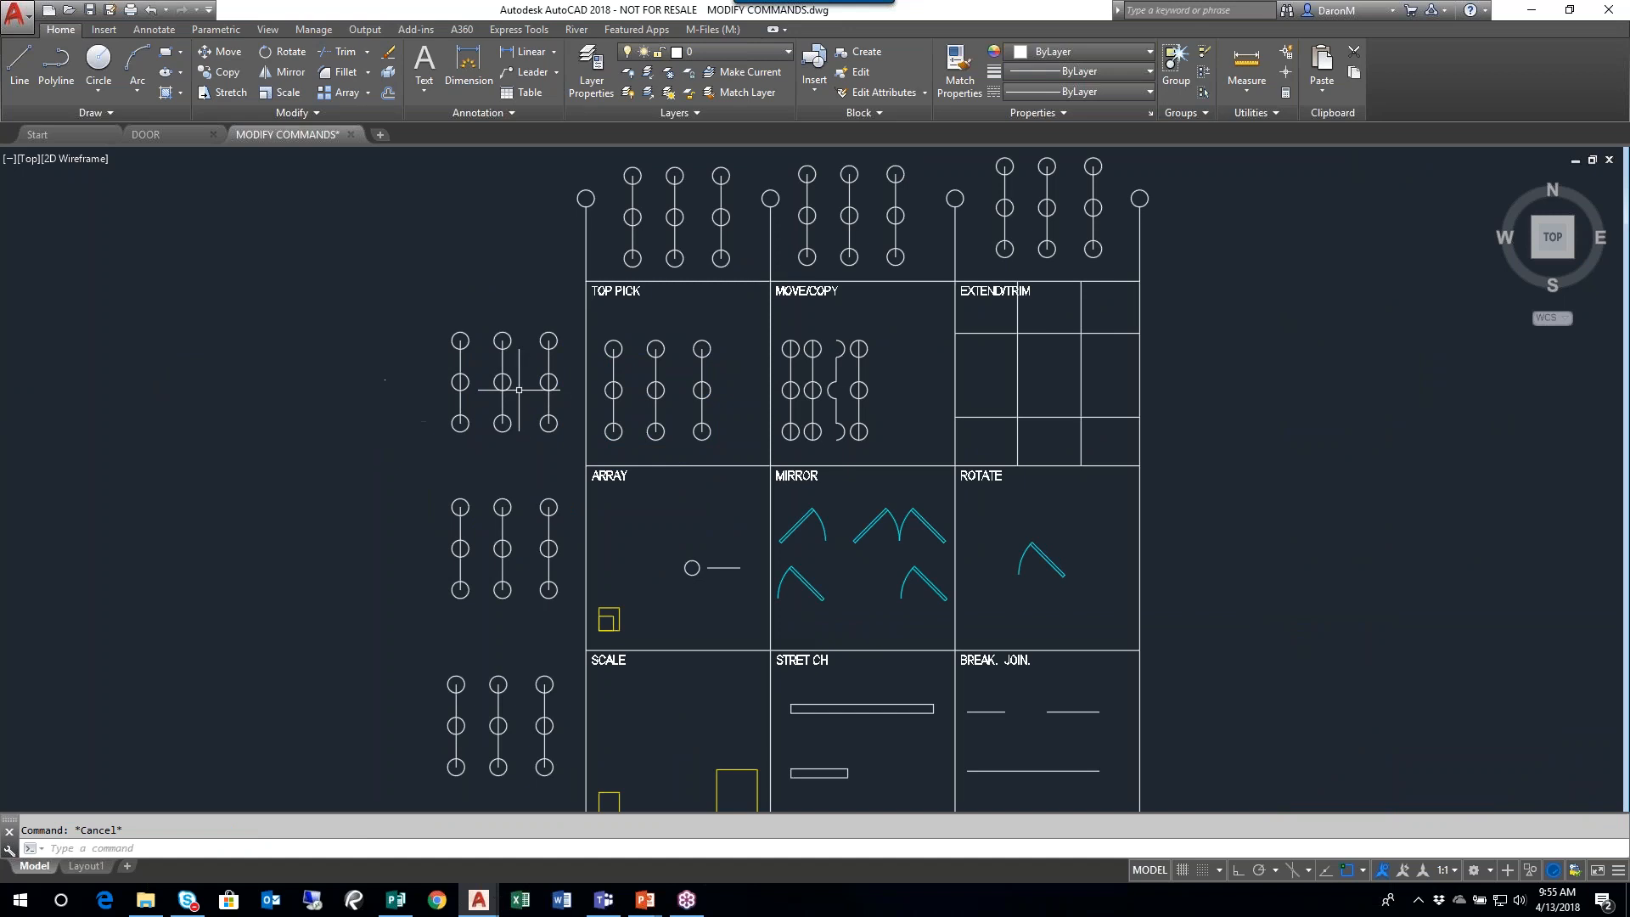
- Lasso the entire circle set beside TOP PICK twice with a window lasso, clearing the selection each time
scroll(524, 388, up, 2)
mouse_move(371, 300)
mouse_down()
mouse_move(582, 255)
mouse_move(597, 441)
mouse_move(527, 502)
mouse_move(379, 451)
mouse_move(357, 349)
mouse_move(373, 264)
mouse_up()
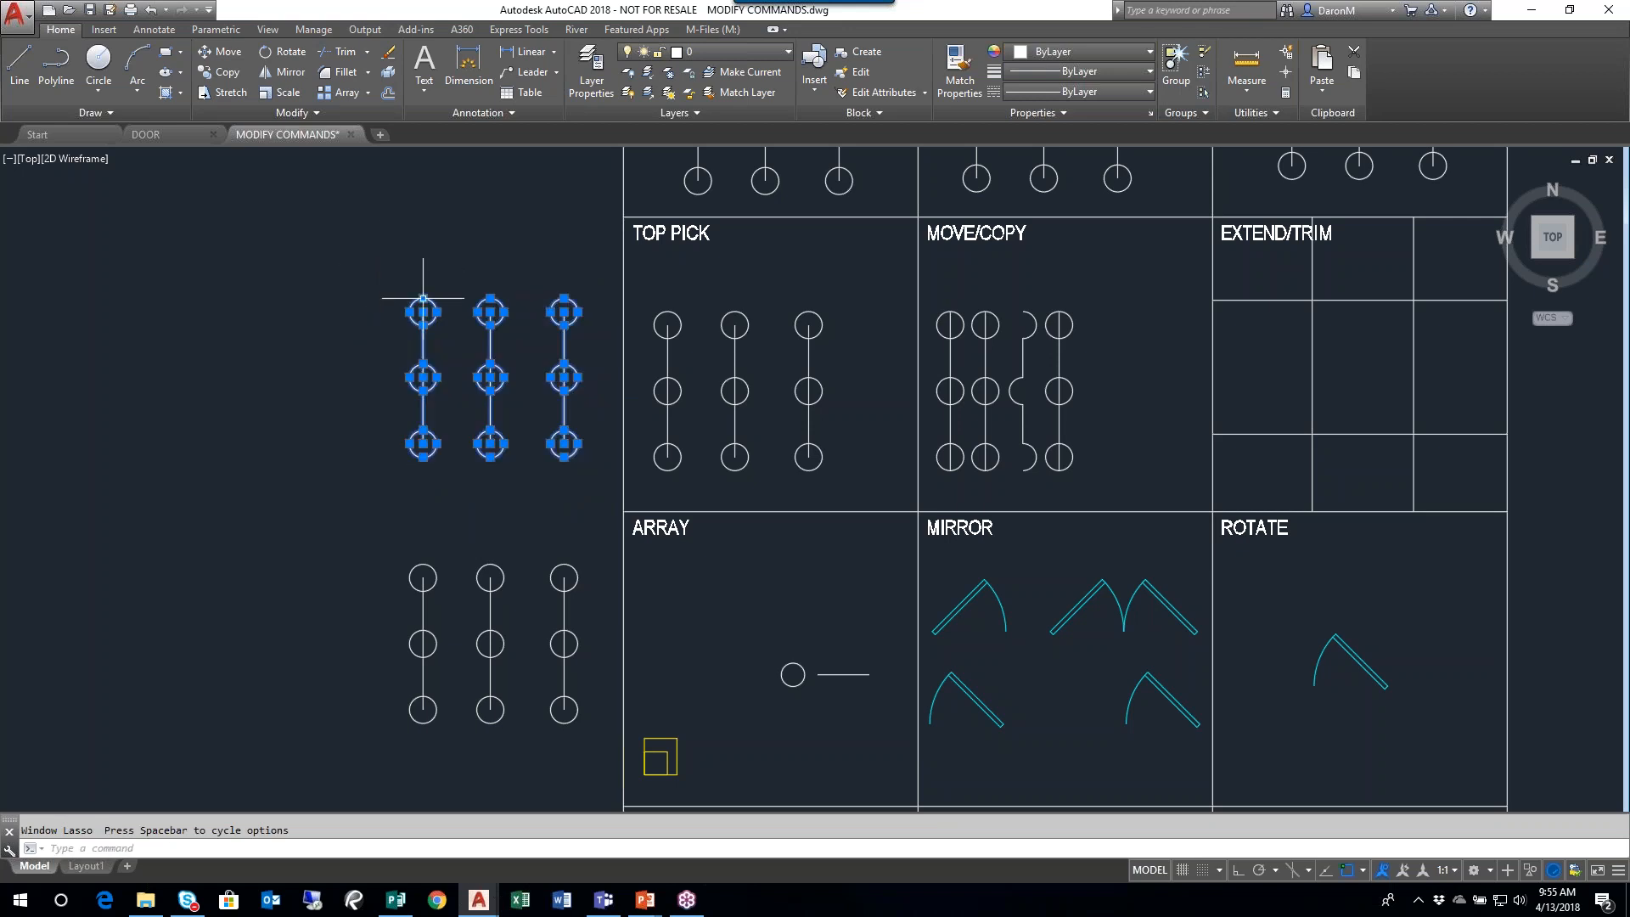
key(Escape)
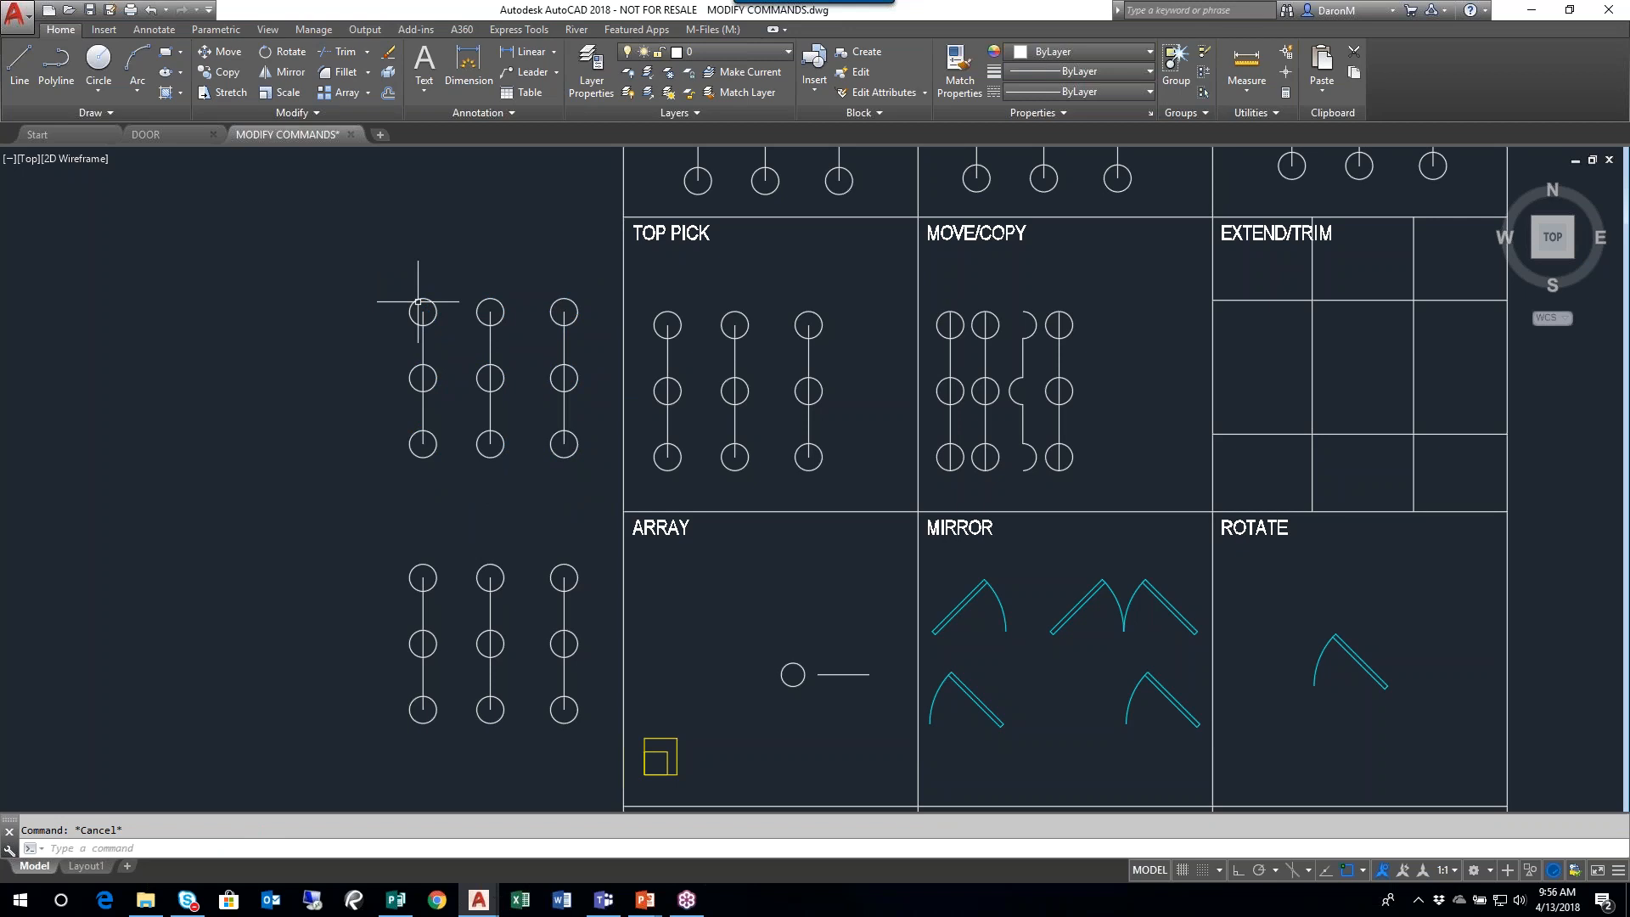
mouse_move(344, 311)
mouse_down()
mouse_move(437, 263)
mouse_move(588, 282)
mouse_move(600, 419)
mouse_move(582, 499)
mouse_move(459, 510)
mouse_move(306, 314)
mouse_up()
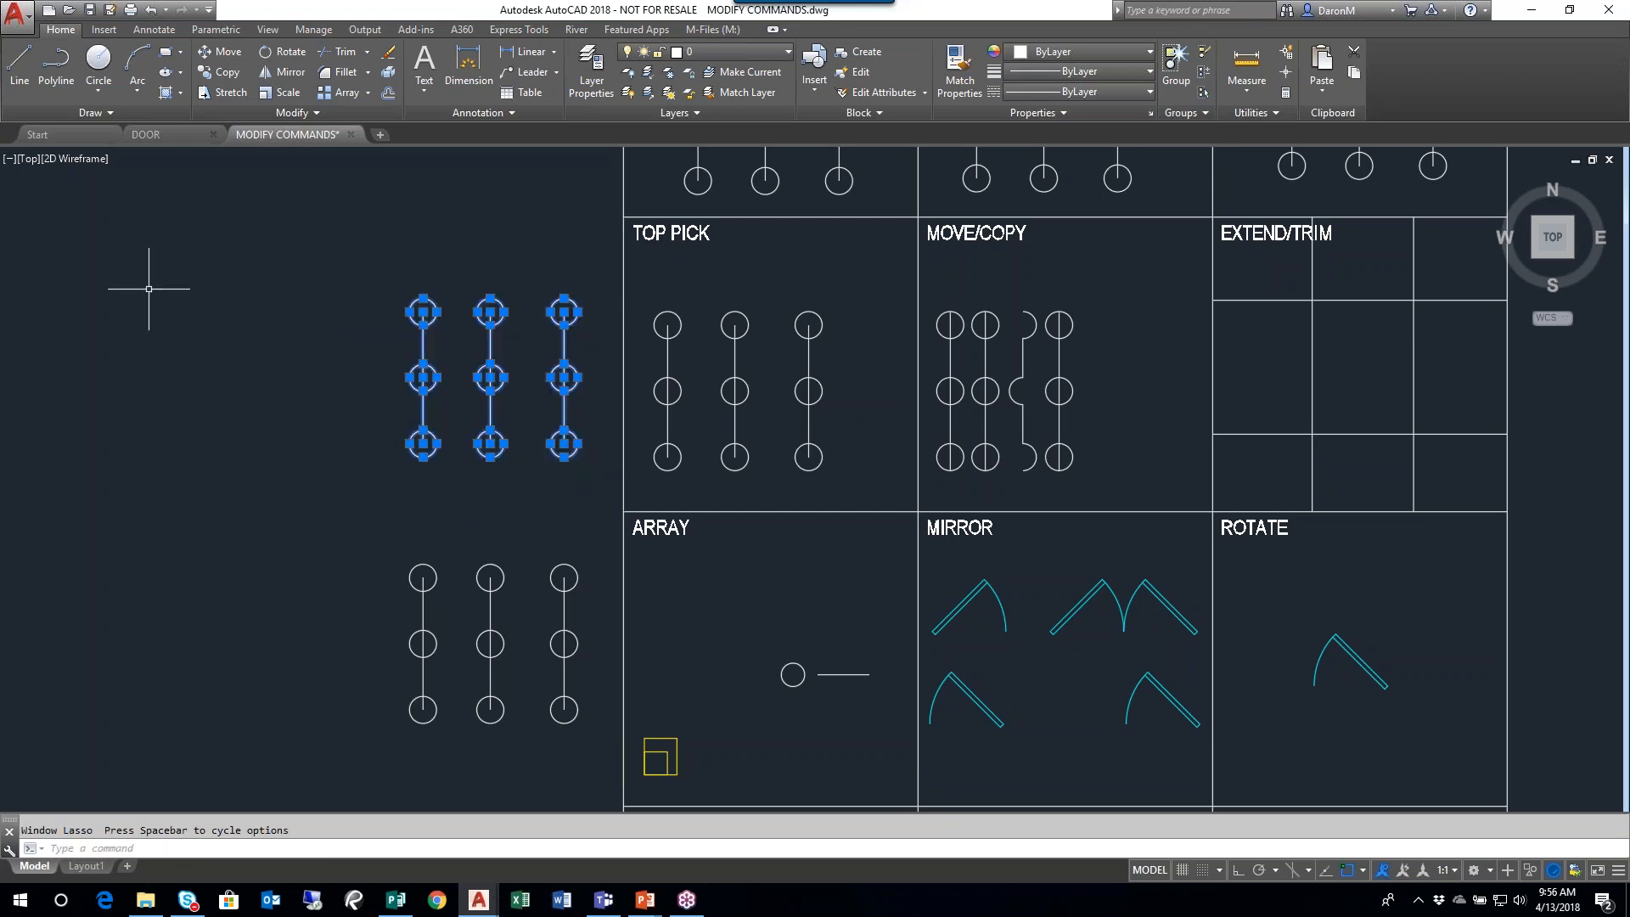
key(Escape)
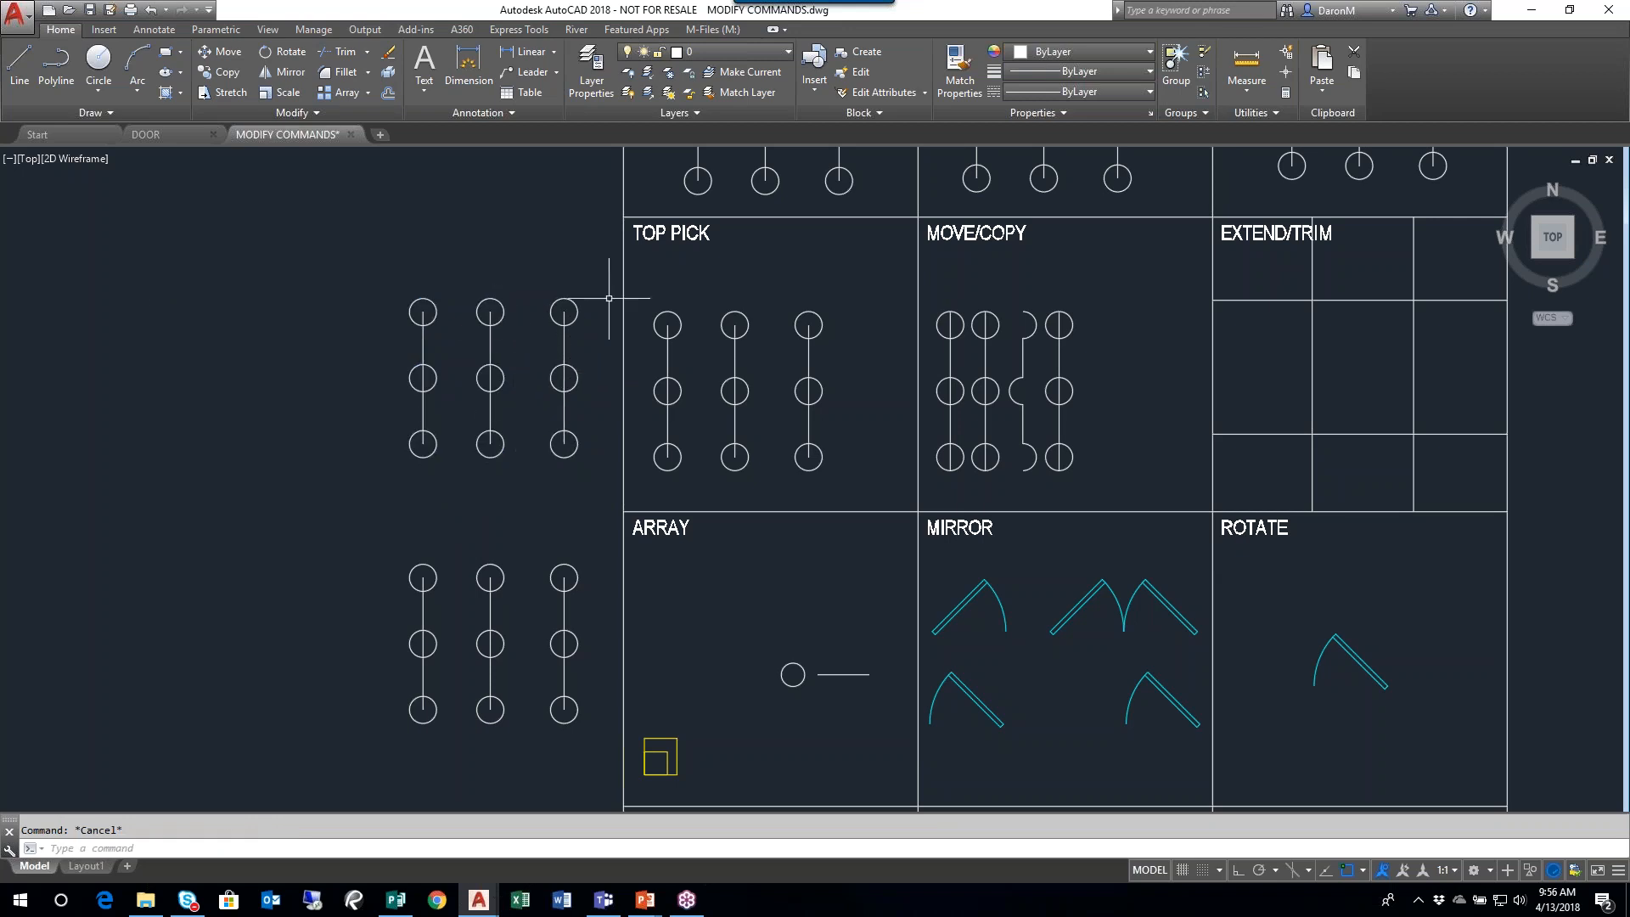
- Select the circle set beside TOP PICK repeatedly with a crossing lasso through its circles and lines, and clear the selection
mouse_move(603, 294)
mouse_down()
mouse_move(379, 270)
mouse_move(339, 365)
mouse_move(419, 444)
mouse_move(563, 428)
mouse_up()
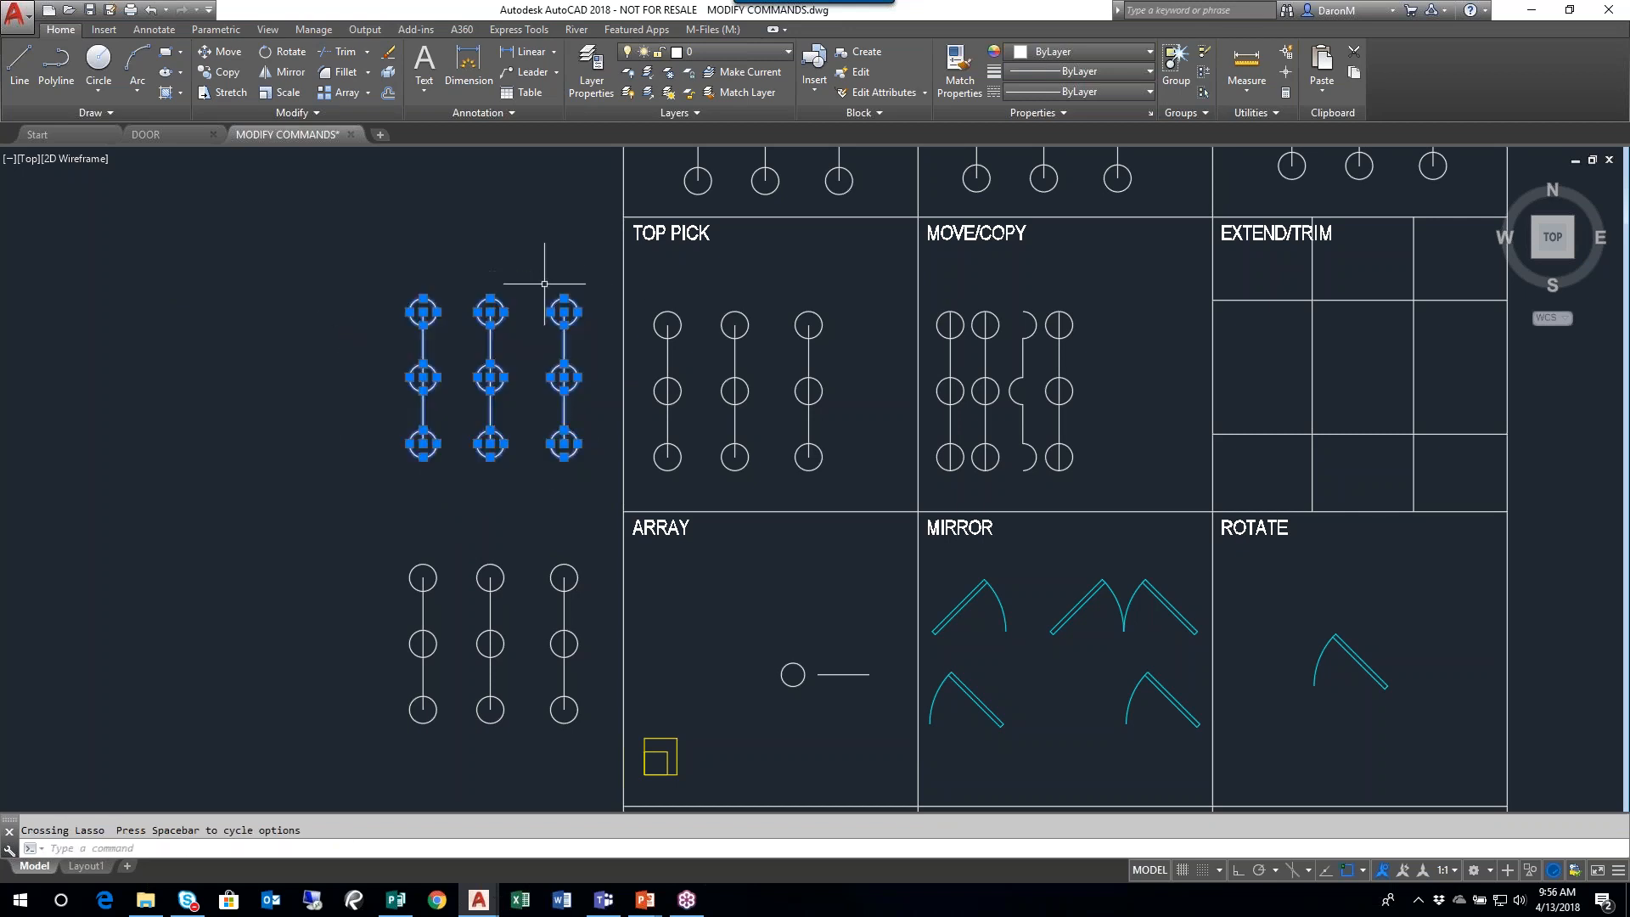
mouse_move(574, 274)
mouse_down()
mouse_move(393, 255)
mouse_move(446, 438)
mouse_move(587, 443)
mouse_up()
mouse_move(571, 278)
mouse_down()
mouse_move(532, 272)
mouse_move(426, 356)
mouse_move(399, 416)
mouse_move(582, 455)
mouse_up()
key(Escape)
mouse_move(582, 280)
mouse_down()
mouse_move(458, 254)
mouse_move(405, 340)
mouse_move(444, 459)
mouse_move(594, 314)
mouse_up()
key(Escape)
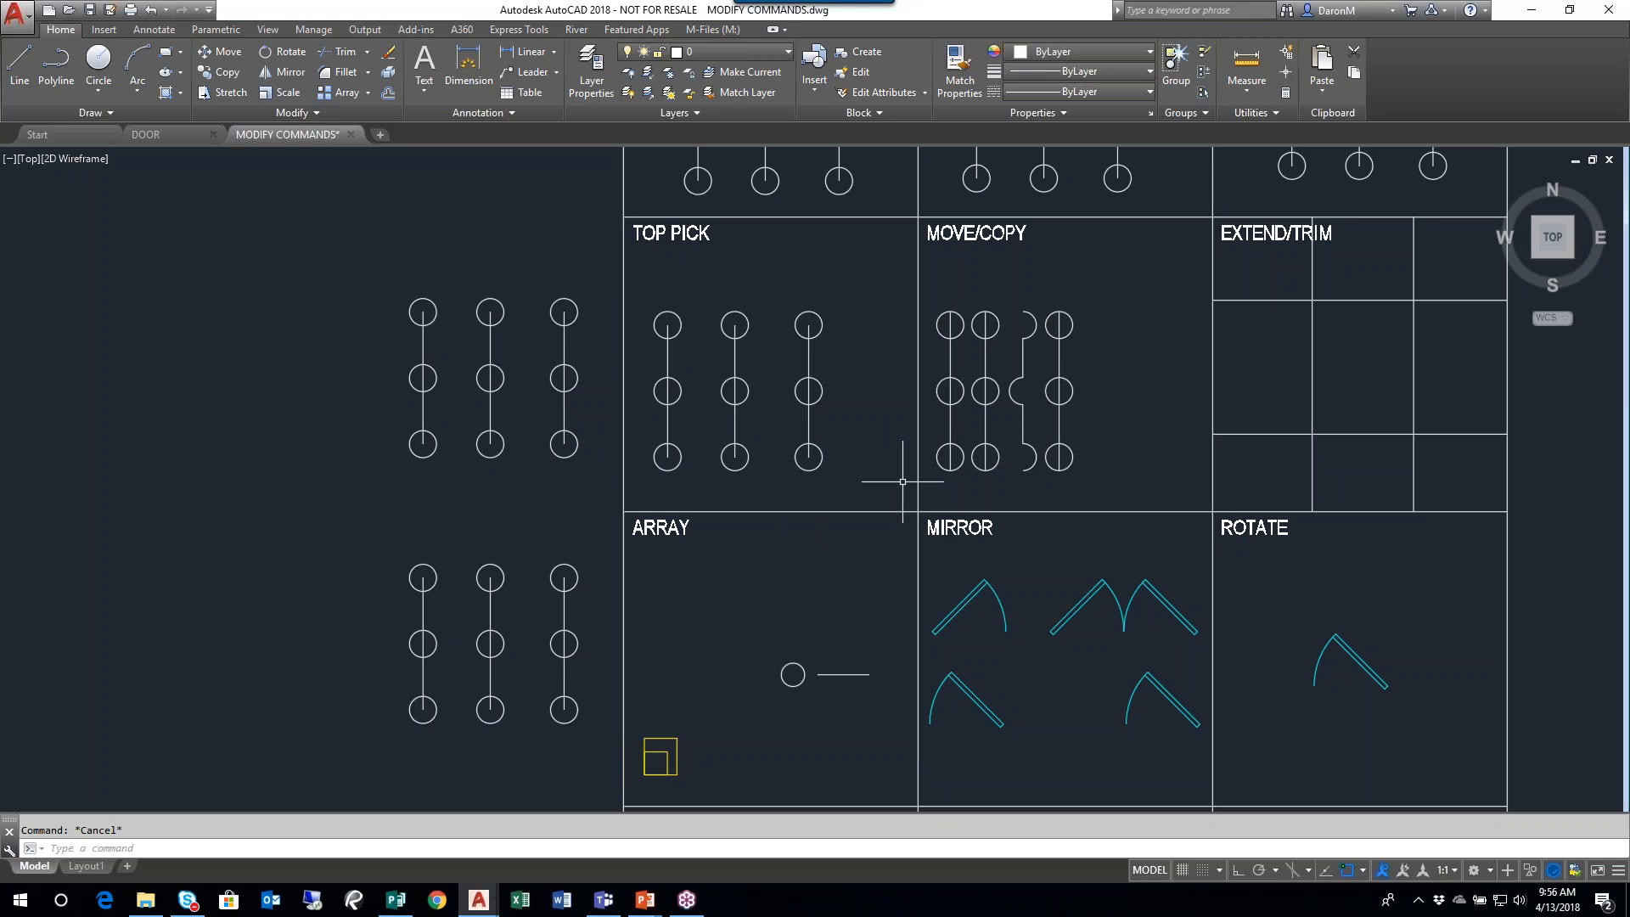
scroll(902, 481, down, 4)
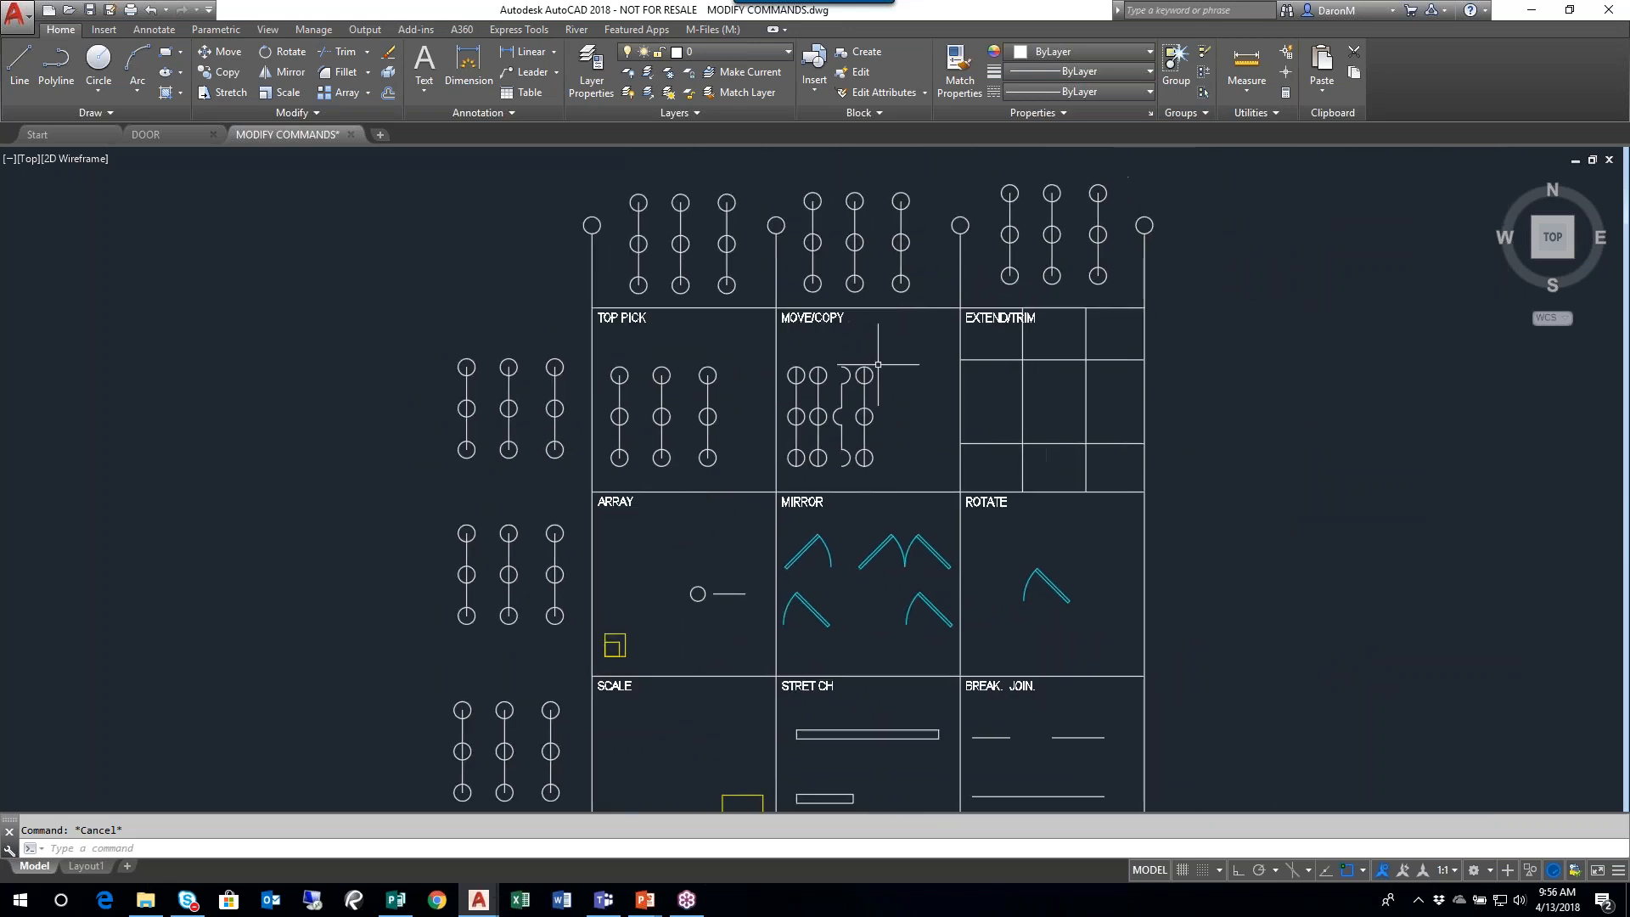
scroll(1125, 423, up, 2)
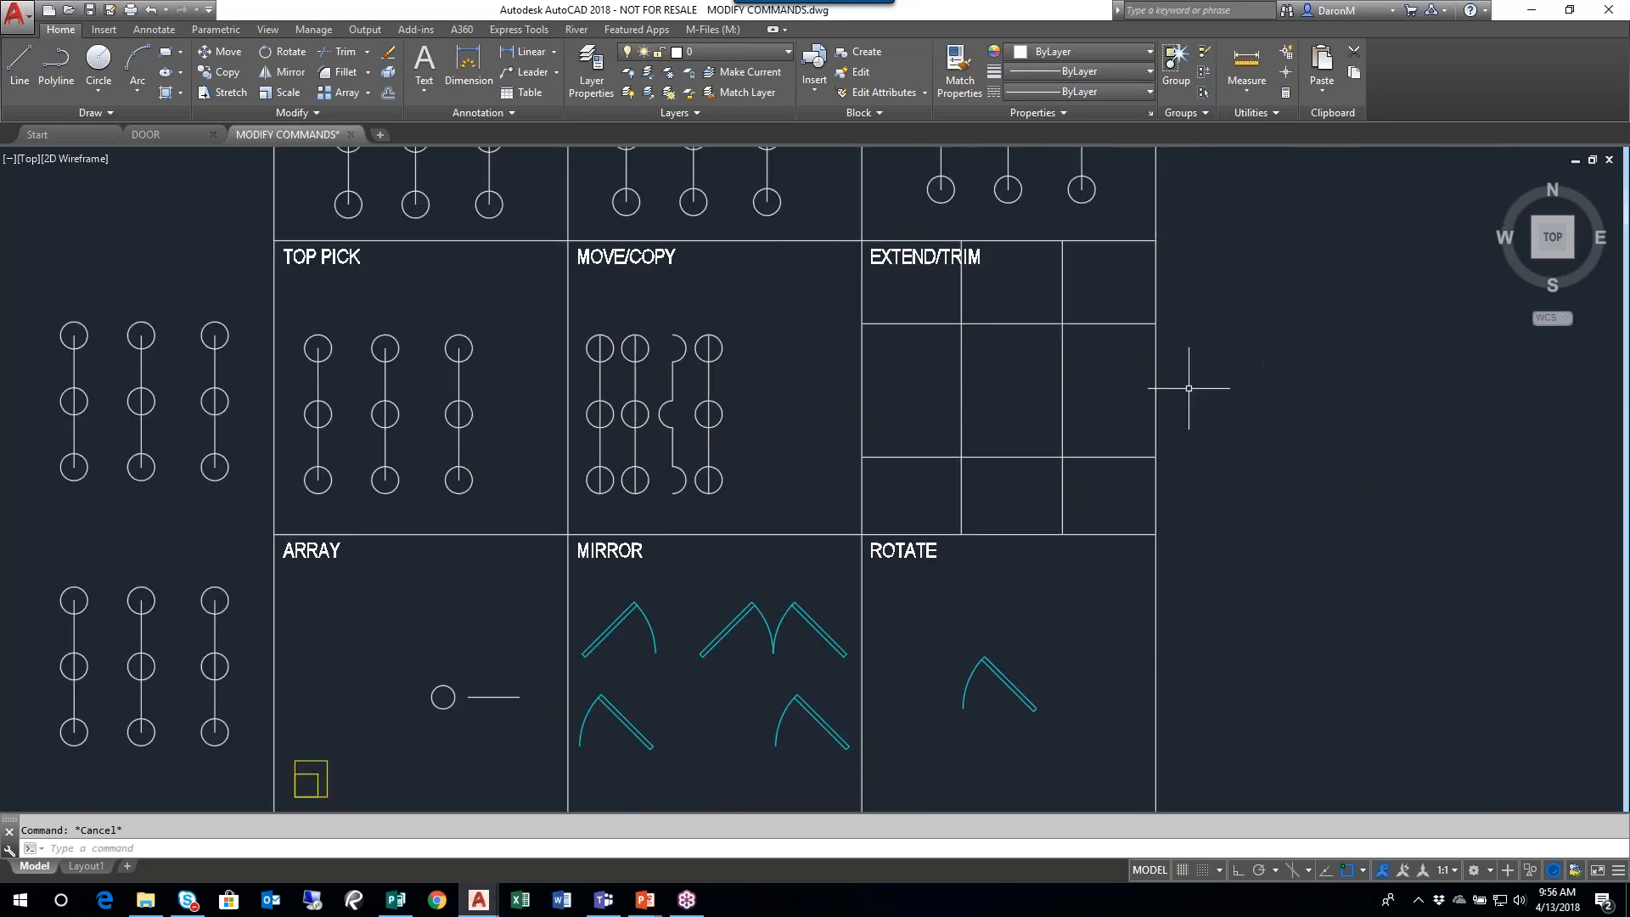
scroll(1189, 388, down, 2)
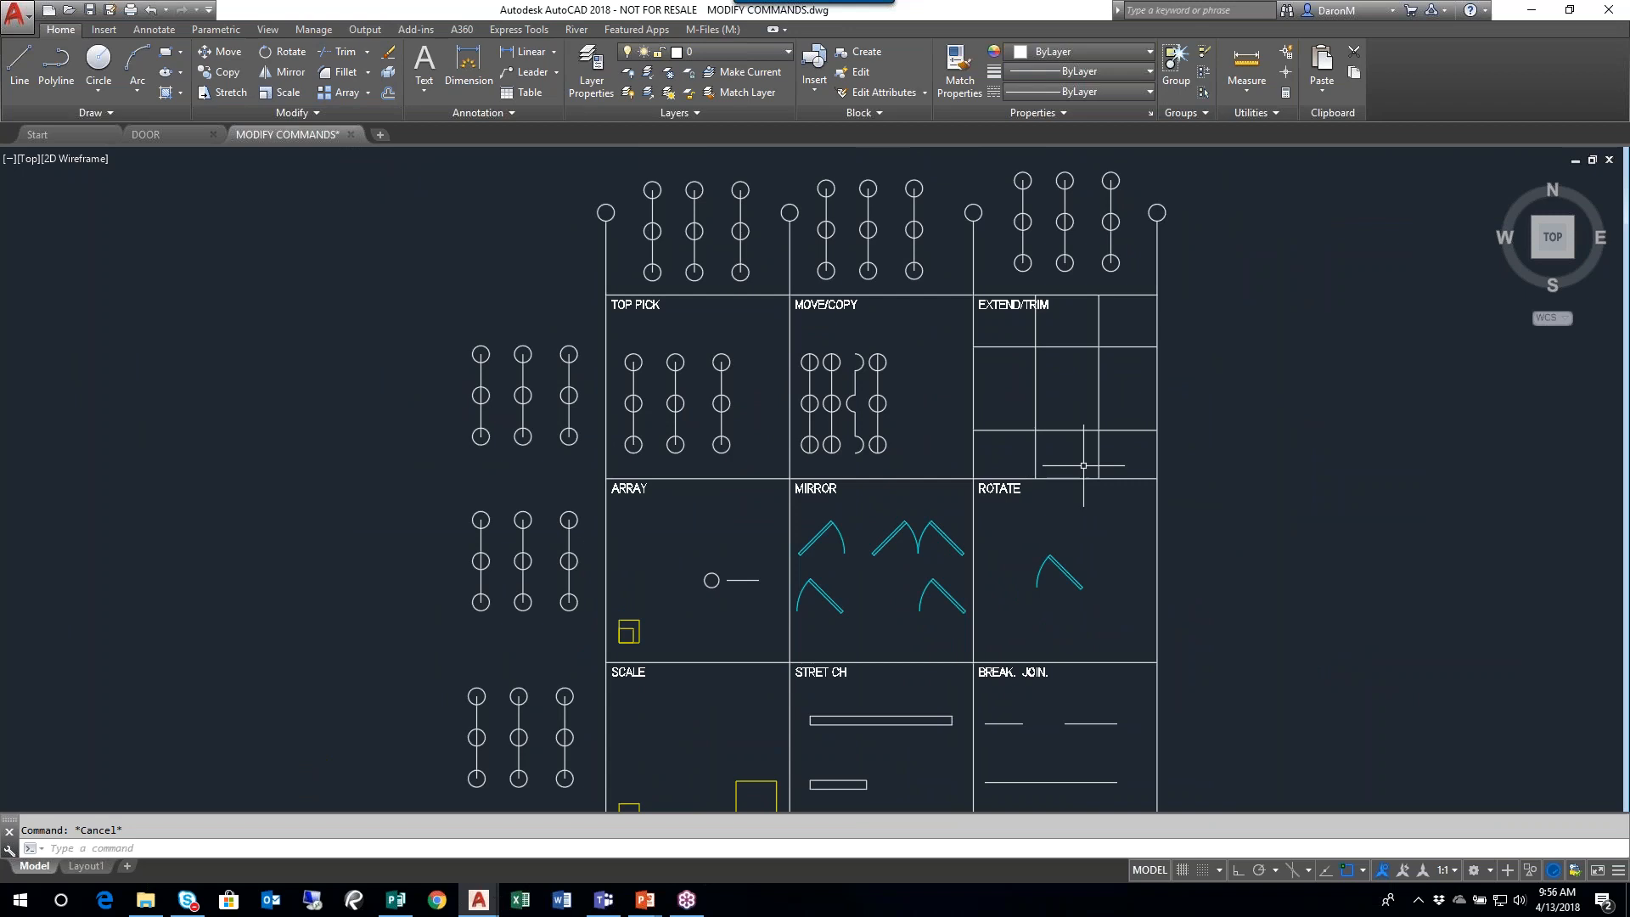
middle_drag(1053, 467, 881, 473)
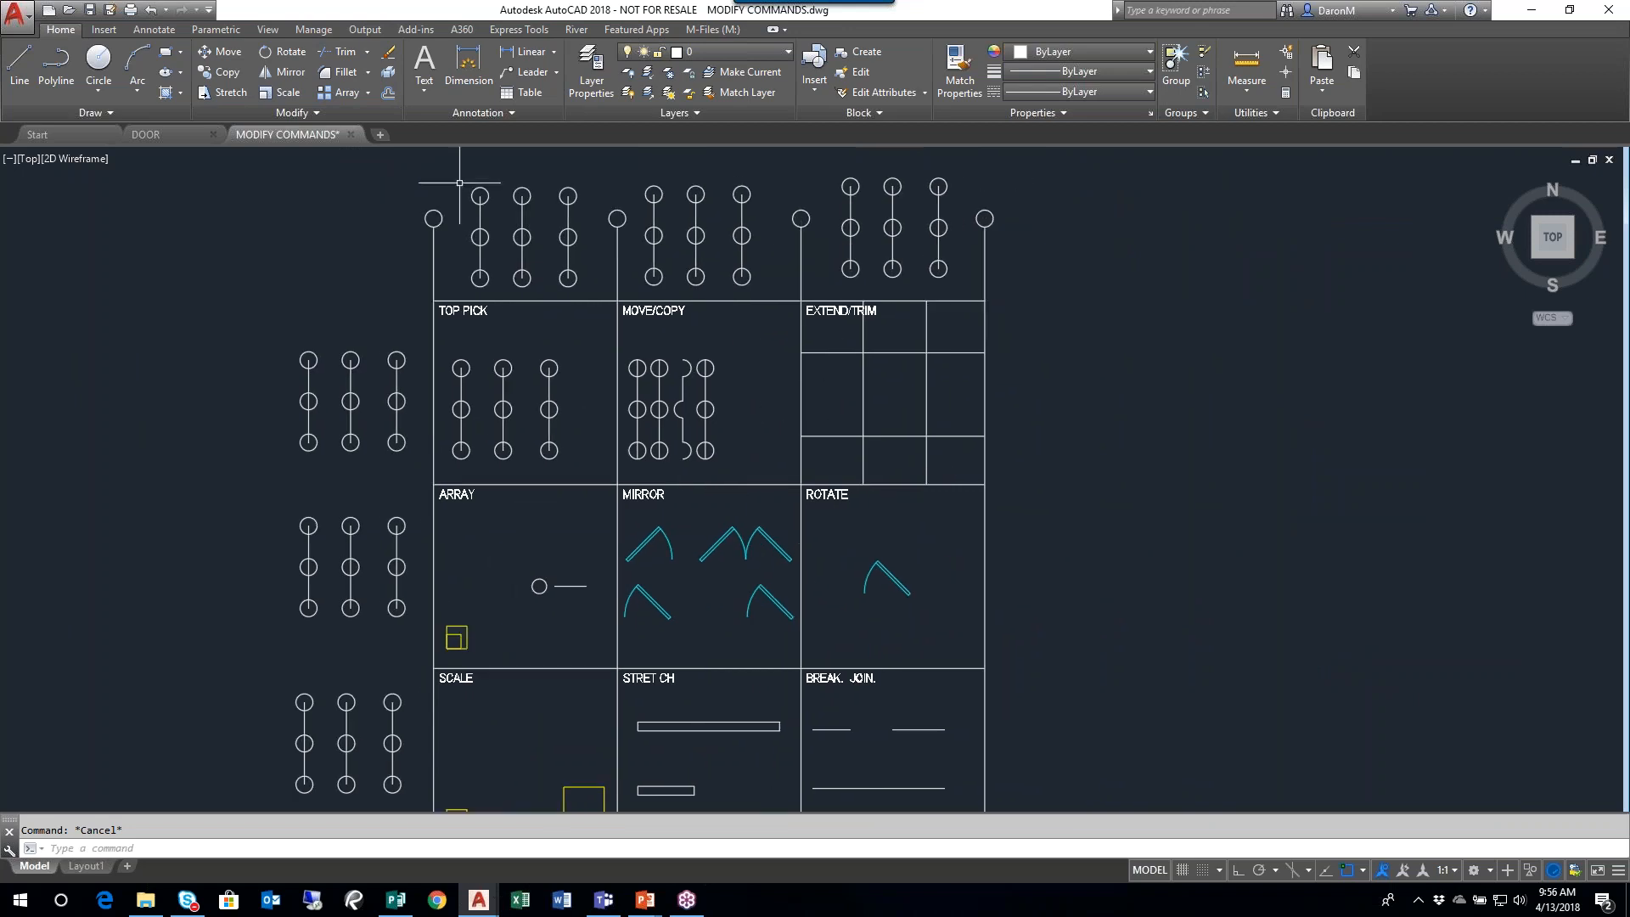
- Trim away the middle column and middle row of the EXTEND/TRIM grid with crossing windows, using all objects as cutting edges
scroll(869, 357, up, 3)
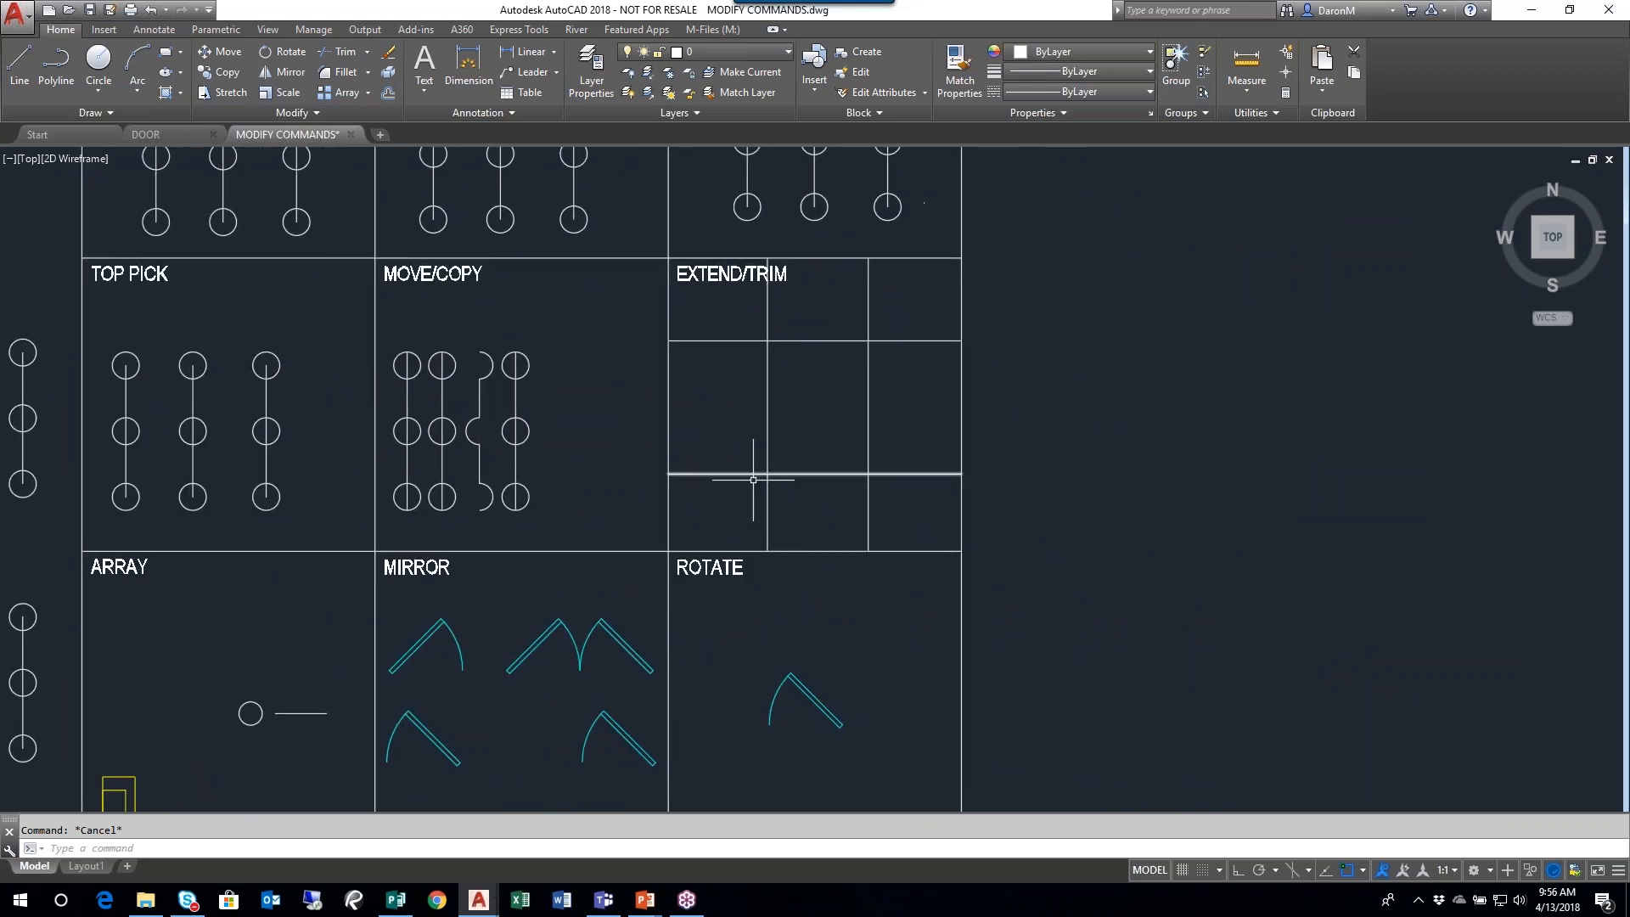
click(339, 51)
key(Return)
click(847, 236)
click(817, 580)
click(1034, 406)
click(547, 419)
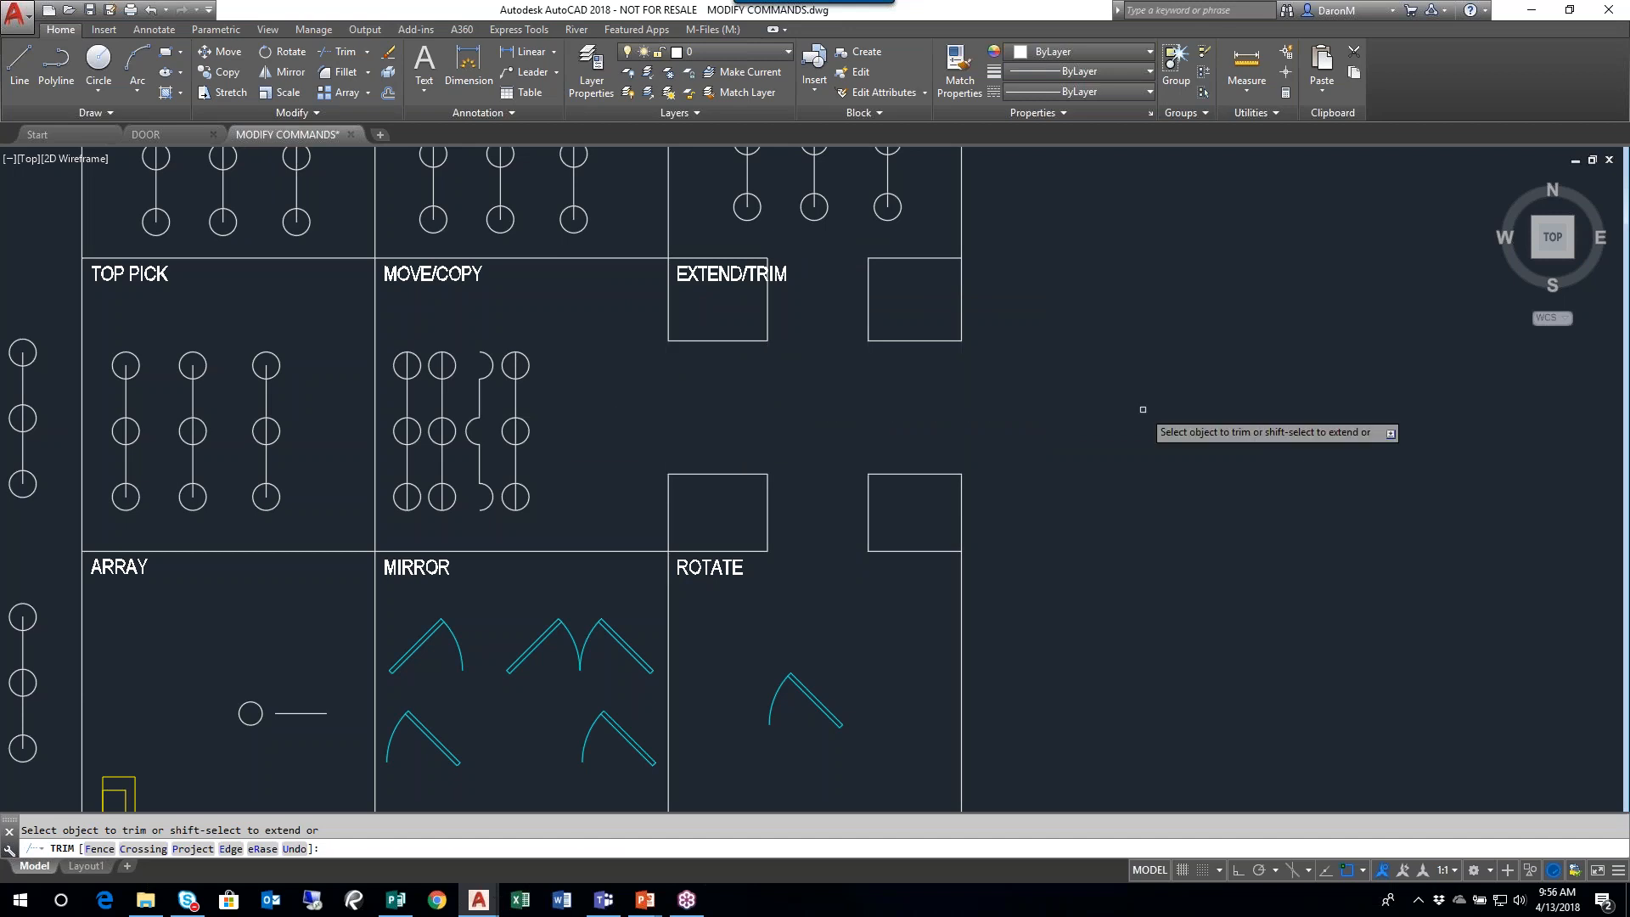
- Trim the line segments between the MOVE/COPY circles with two crossing windows and end the Trim command
click(555, 396)
click(404, 405)
click(548, 464)
click(385, 471)
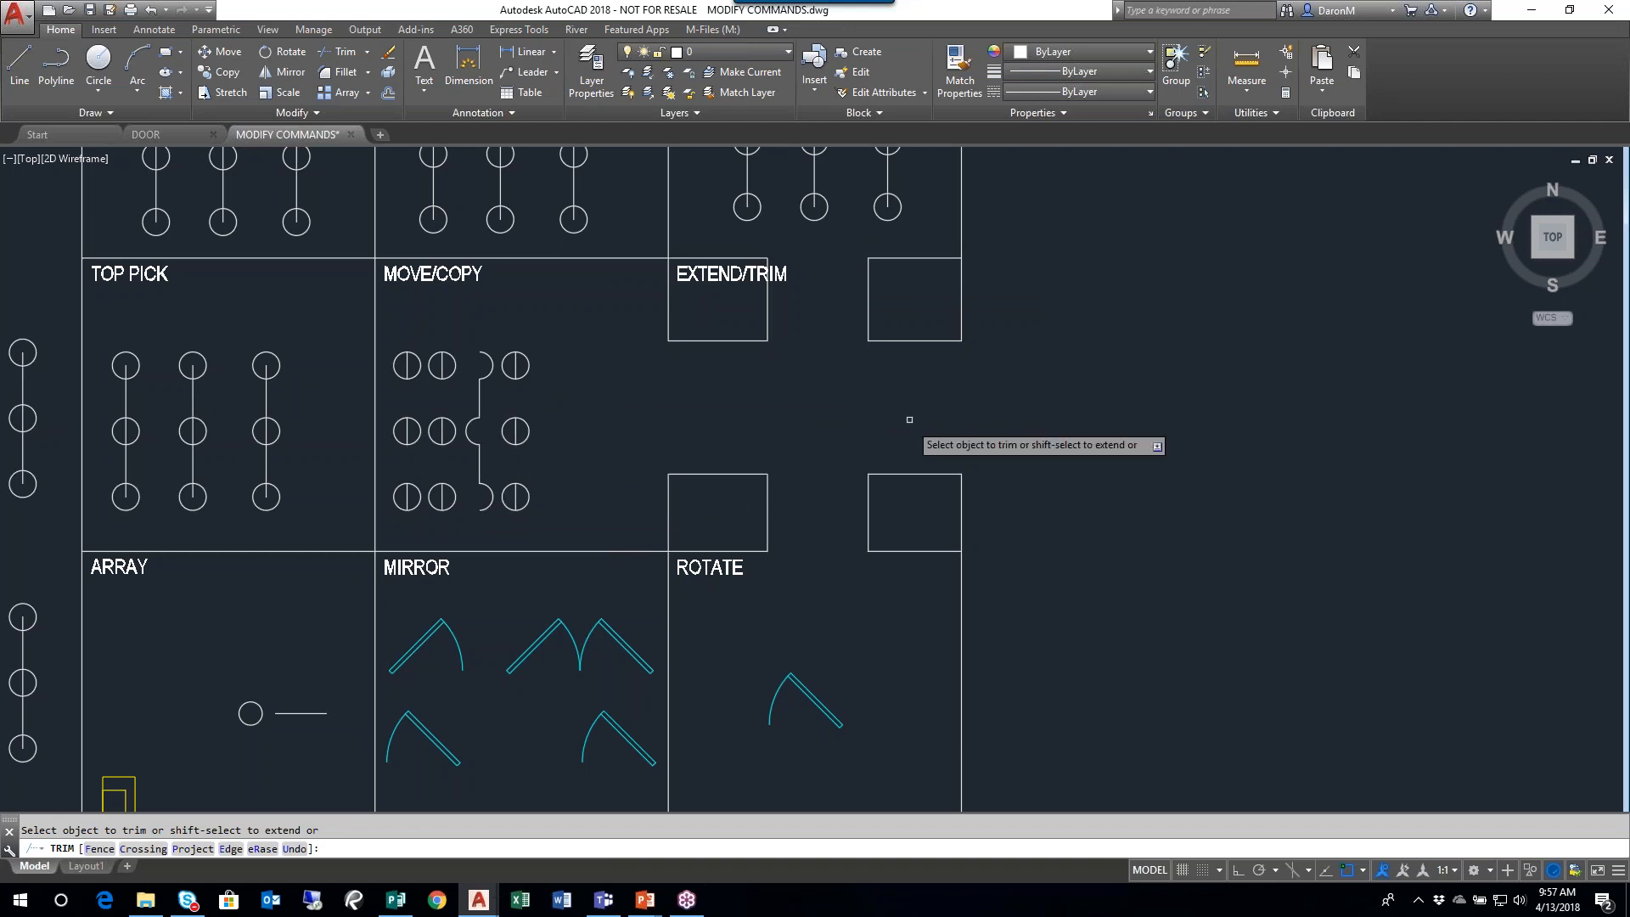
middle_drag(973, 421, 1076, 407)
key(Escape)
- Consult the Methods of Selection page of the AutoCAD workbook in Publisher and return to MODIFY COMMANDS.dwg in AutoCAD
scroll(913, 399, down, 2)
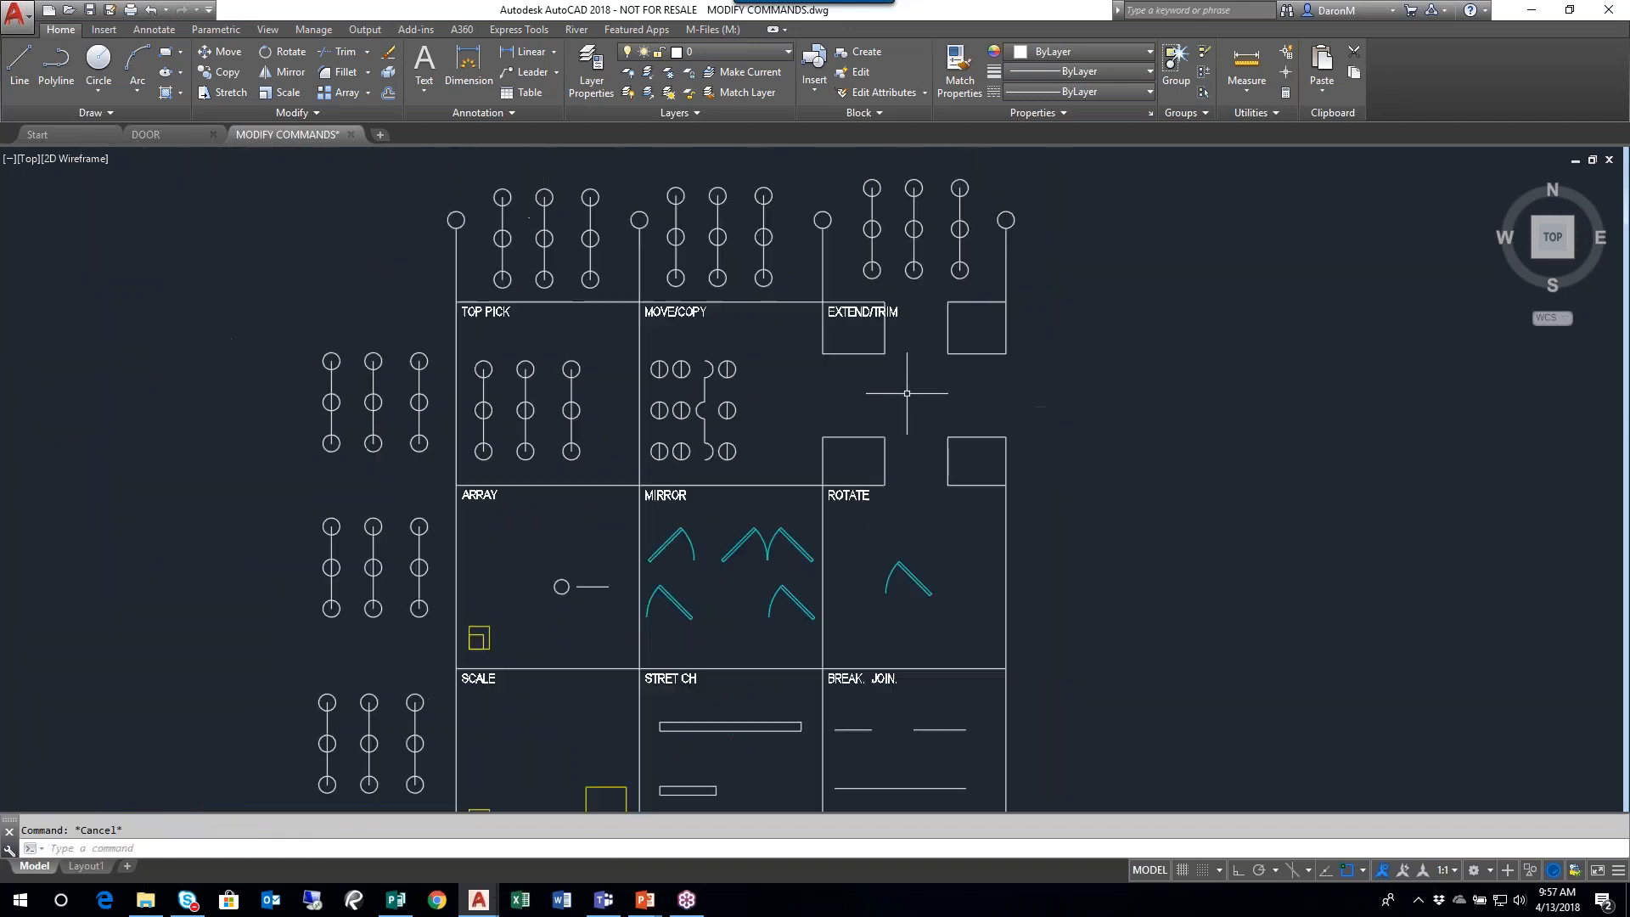
middle_drag(903, 393, 906, 426)
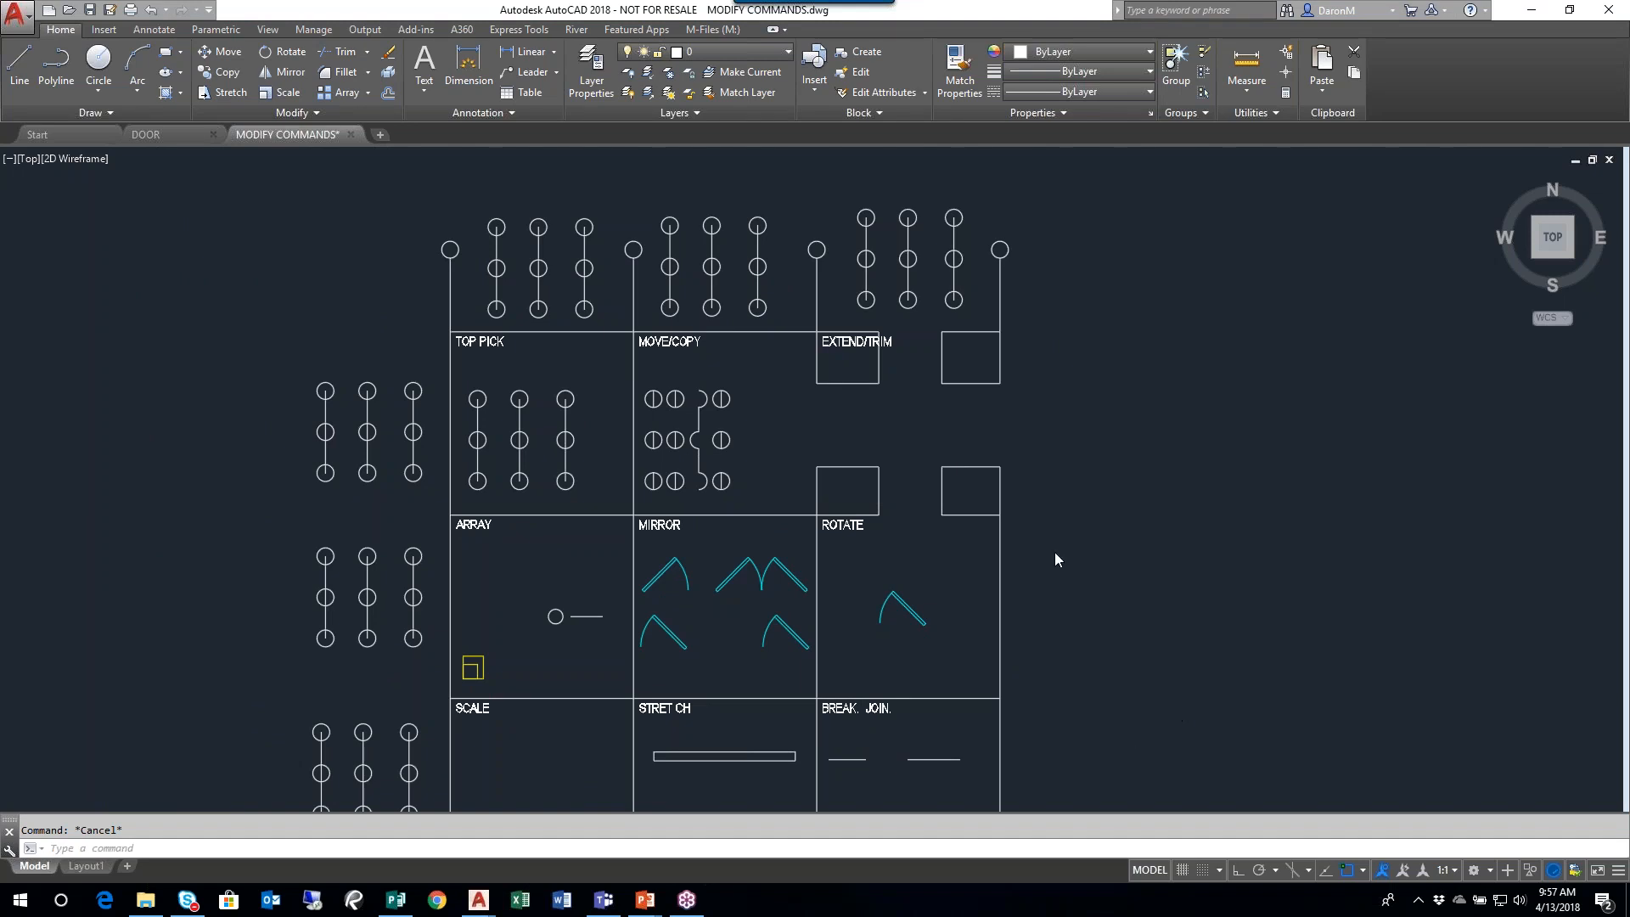
mouse_move(1044, 557)
middle_down()
mouse_move(987, 530)
mouse_move(869, 524)
middle_up()
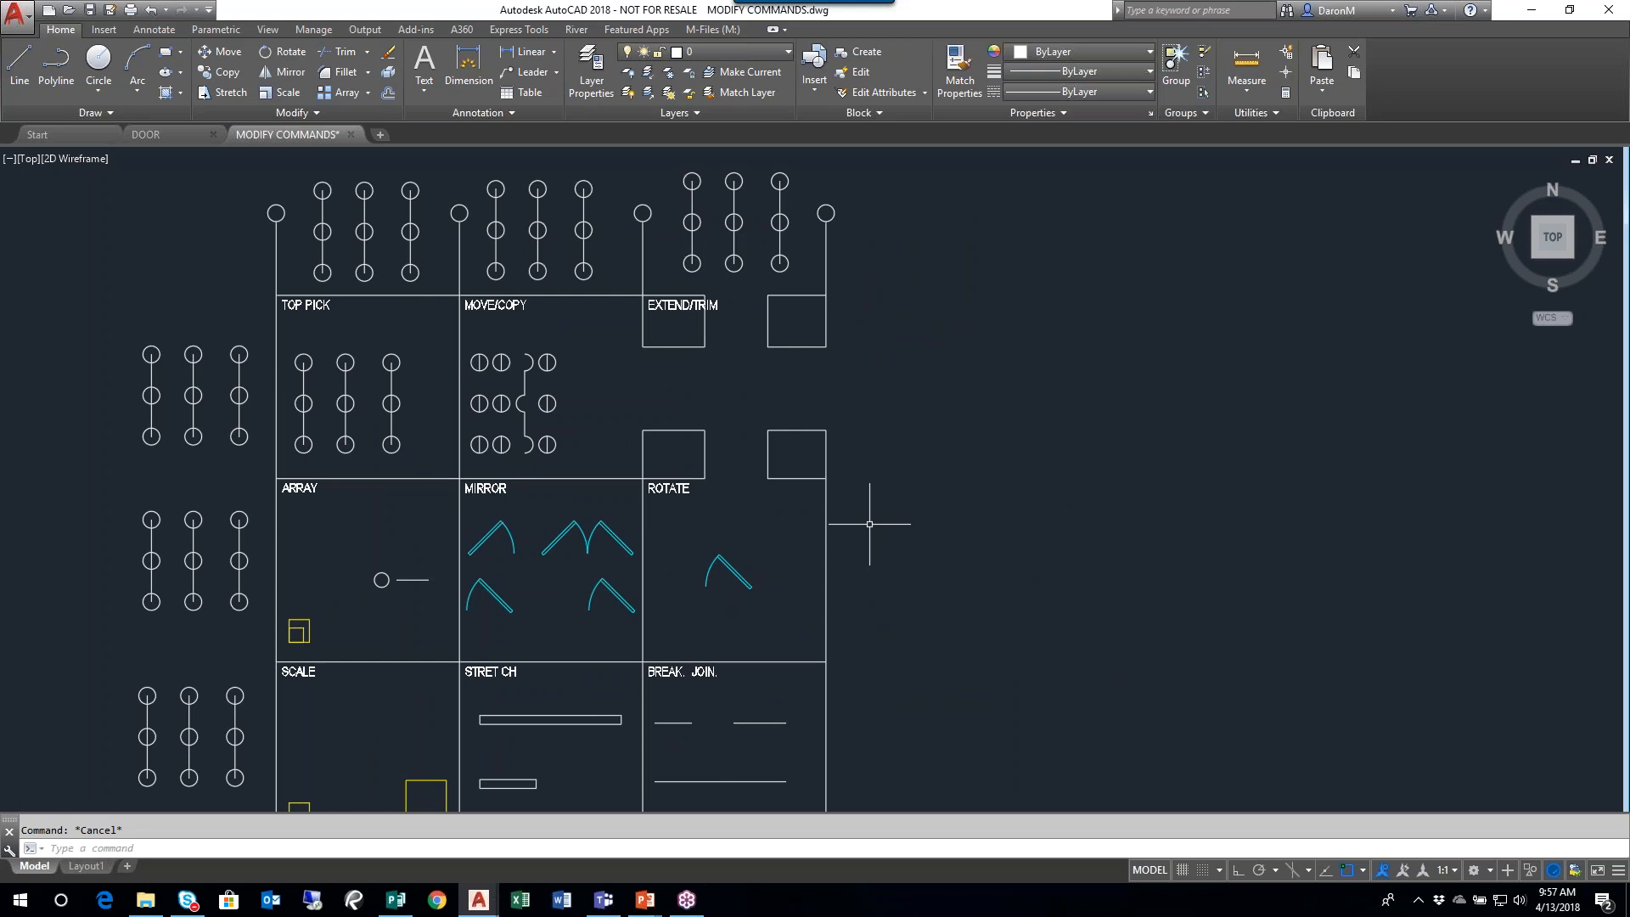
click(398, 900)
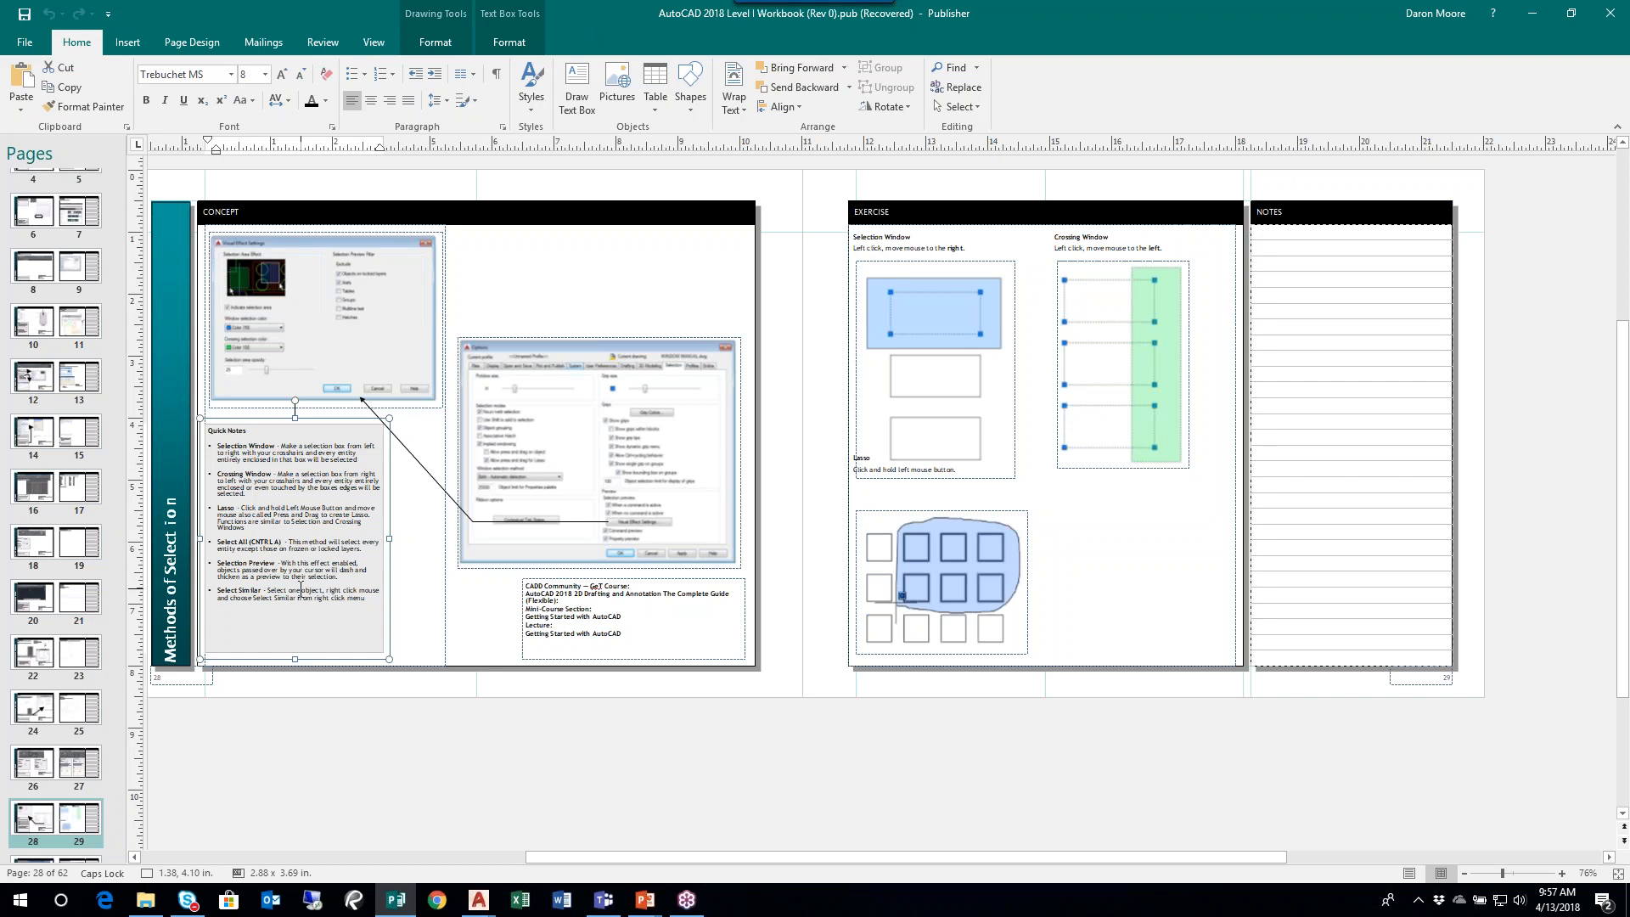
click(479, 899)
click(598, 839)
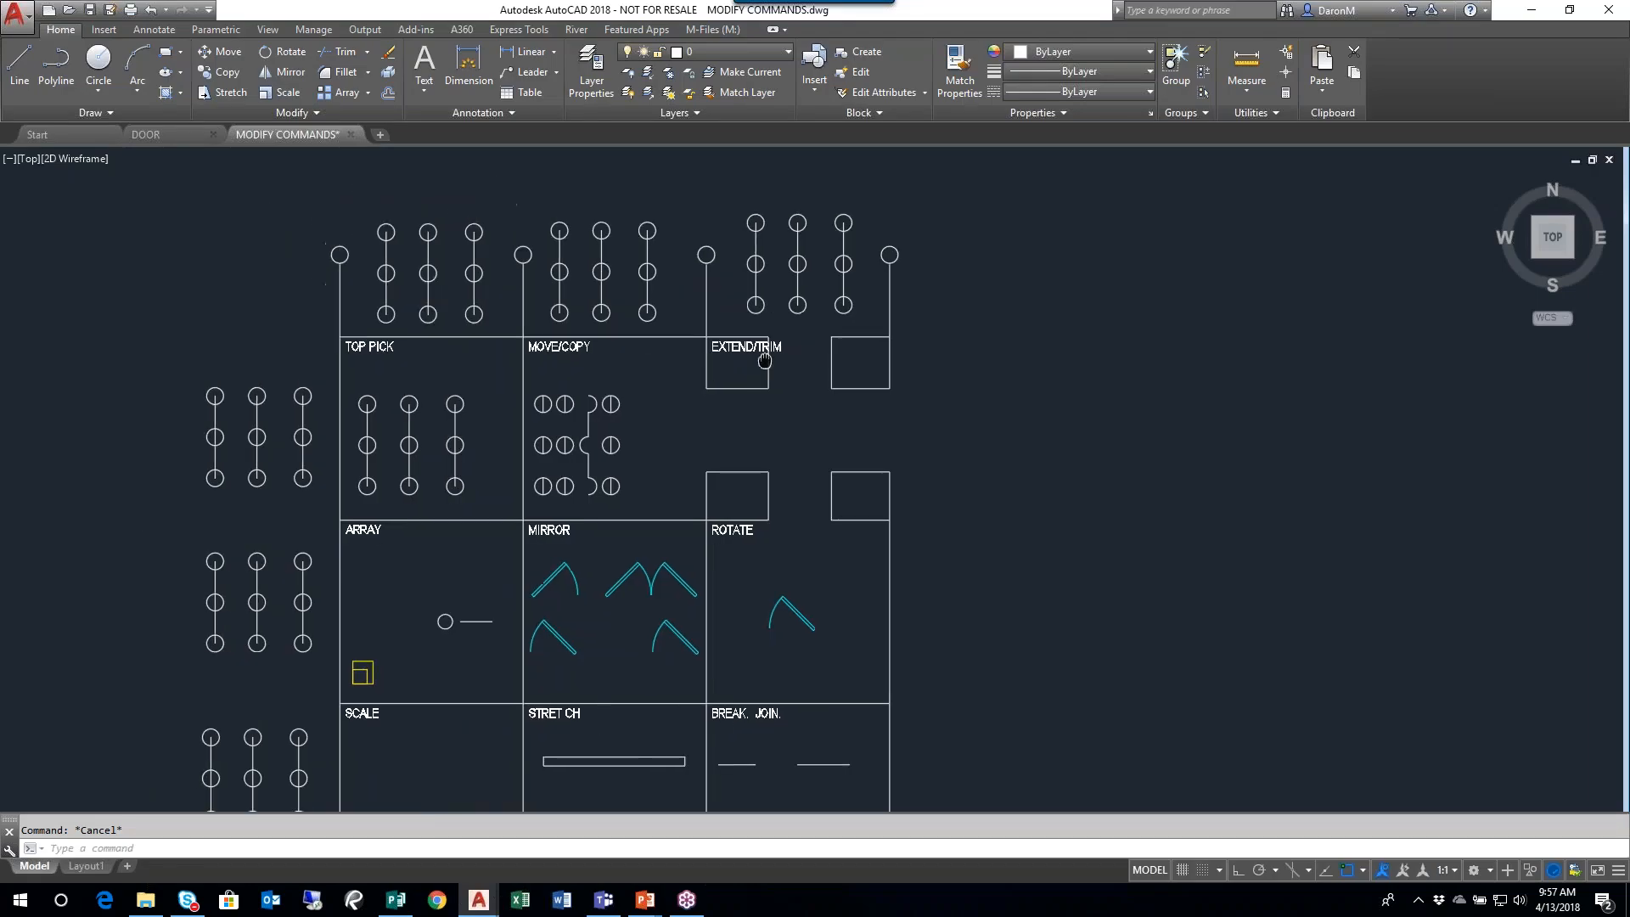
- Draw a crossing window over the outer connecting line of the circle set above MOVE/COPY and clear the selection
scroll(845, 364, up, 5)
middle_drag(780, 255, 818, 390)
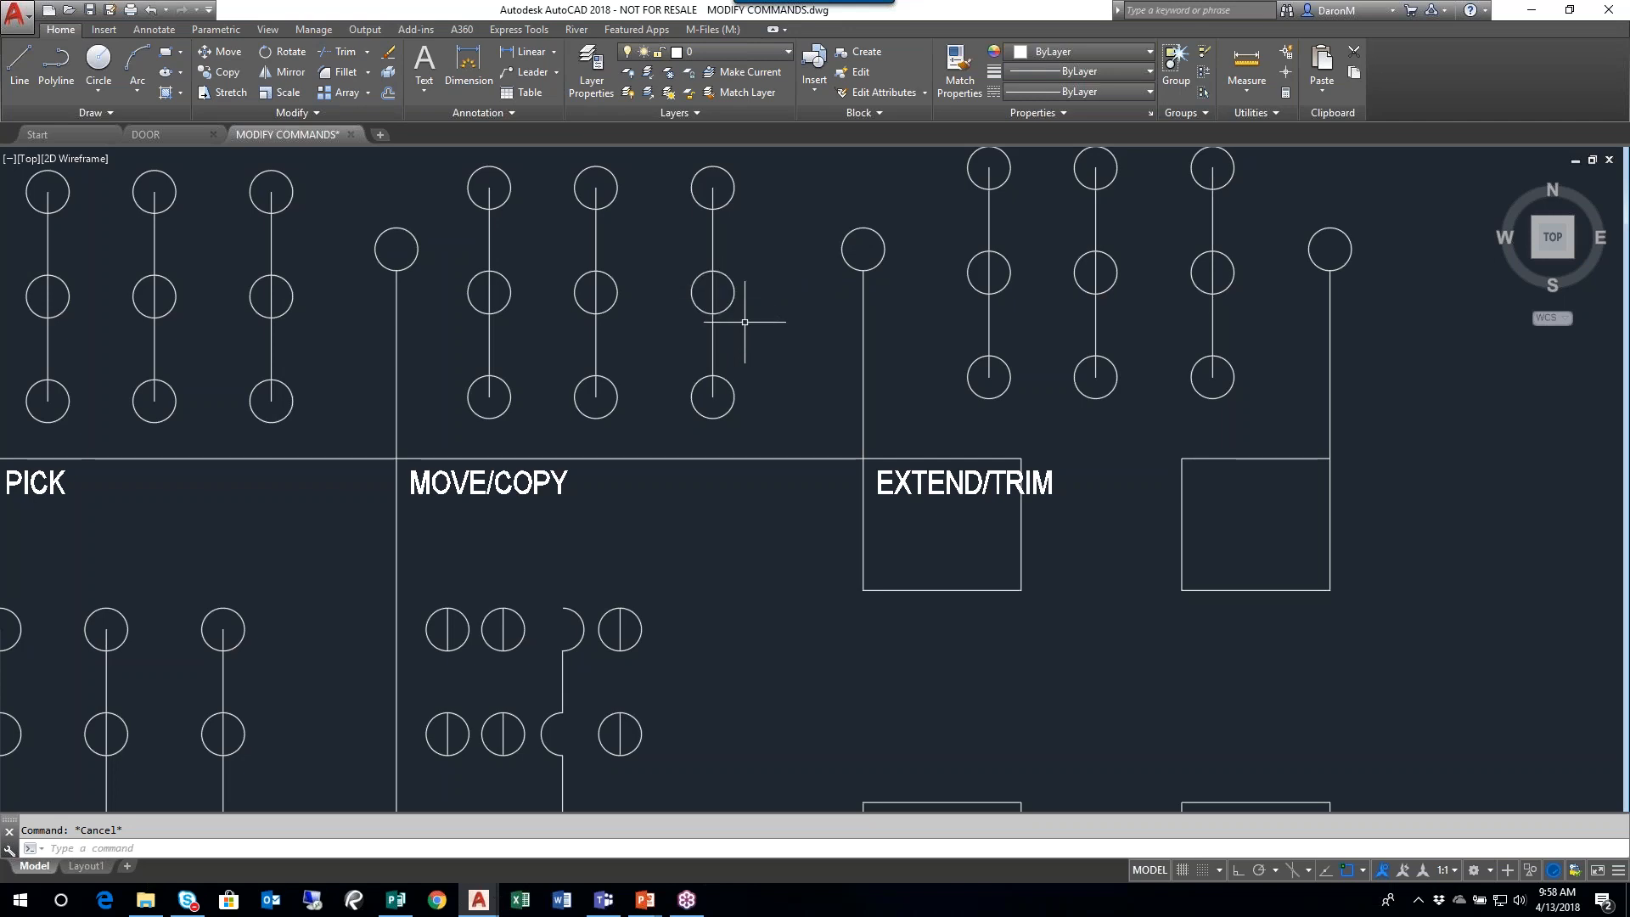
click(720, 231)
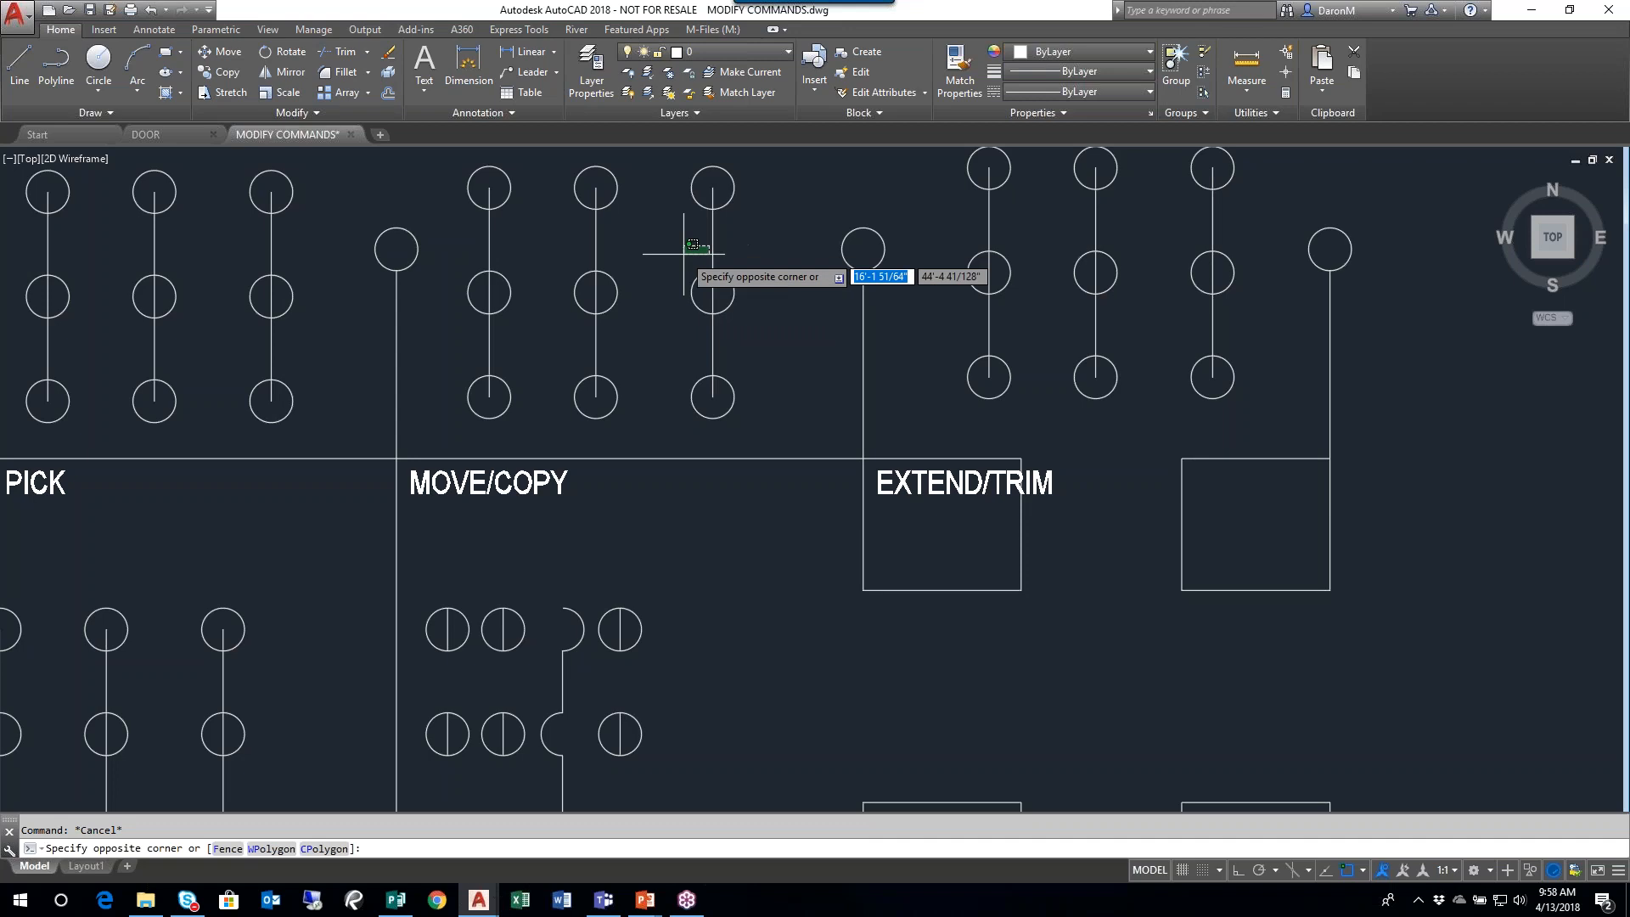
click(626, 309)
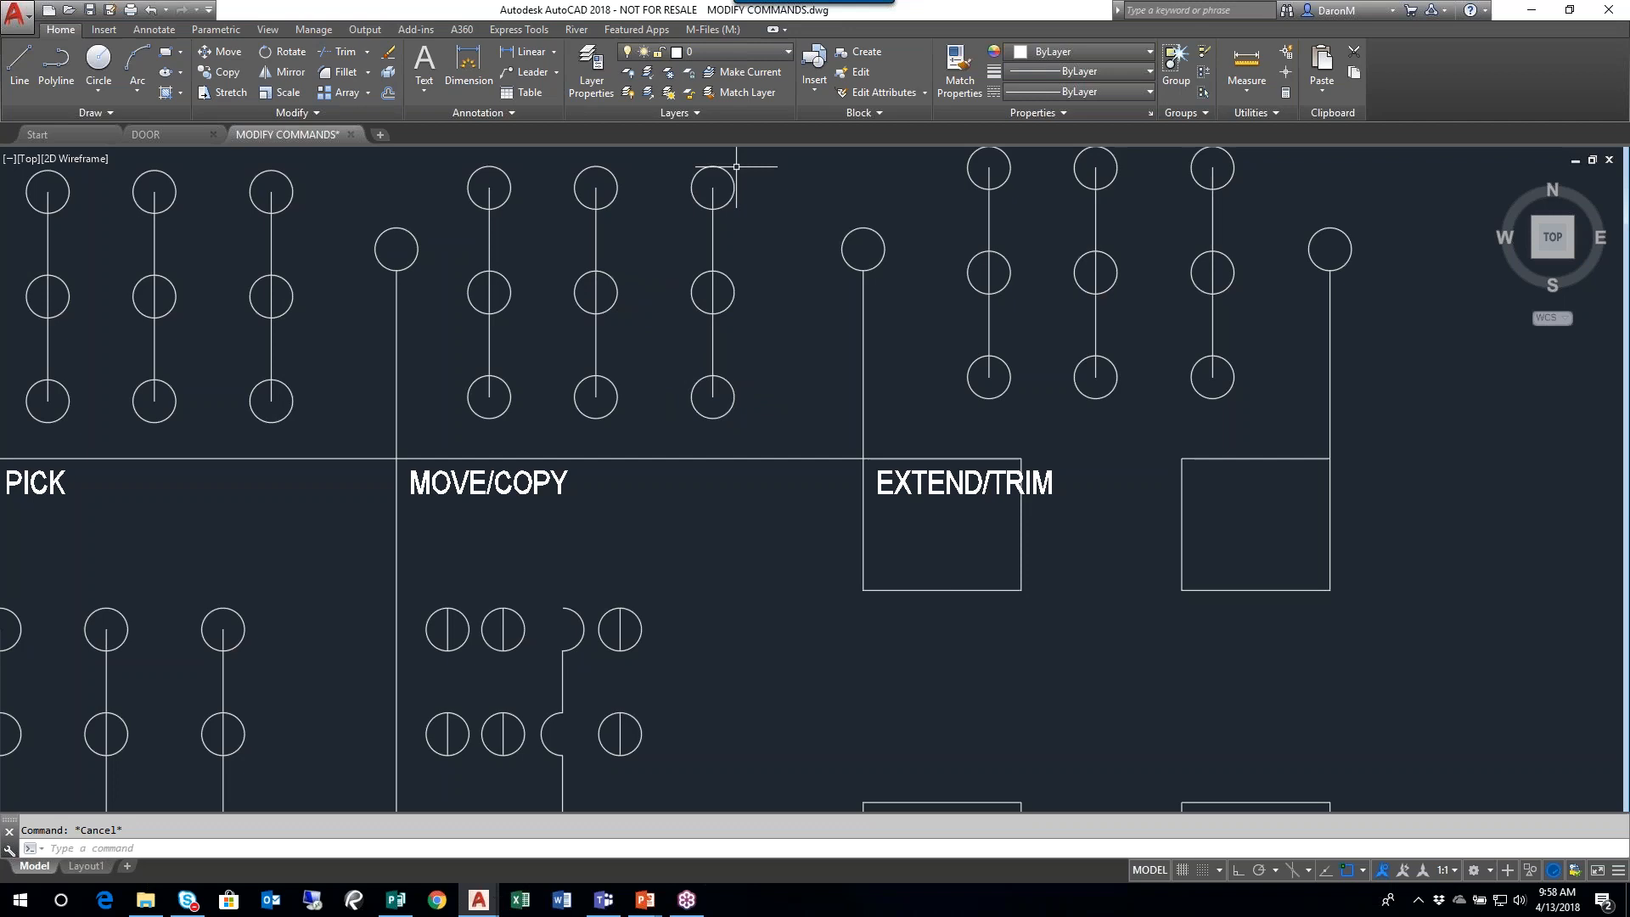
- Preview the selection highlight on the circles, line and text around MOVE/COPY, and briefly select the horizontal line above the label
mouse_move(728, 172)
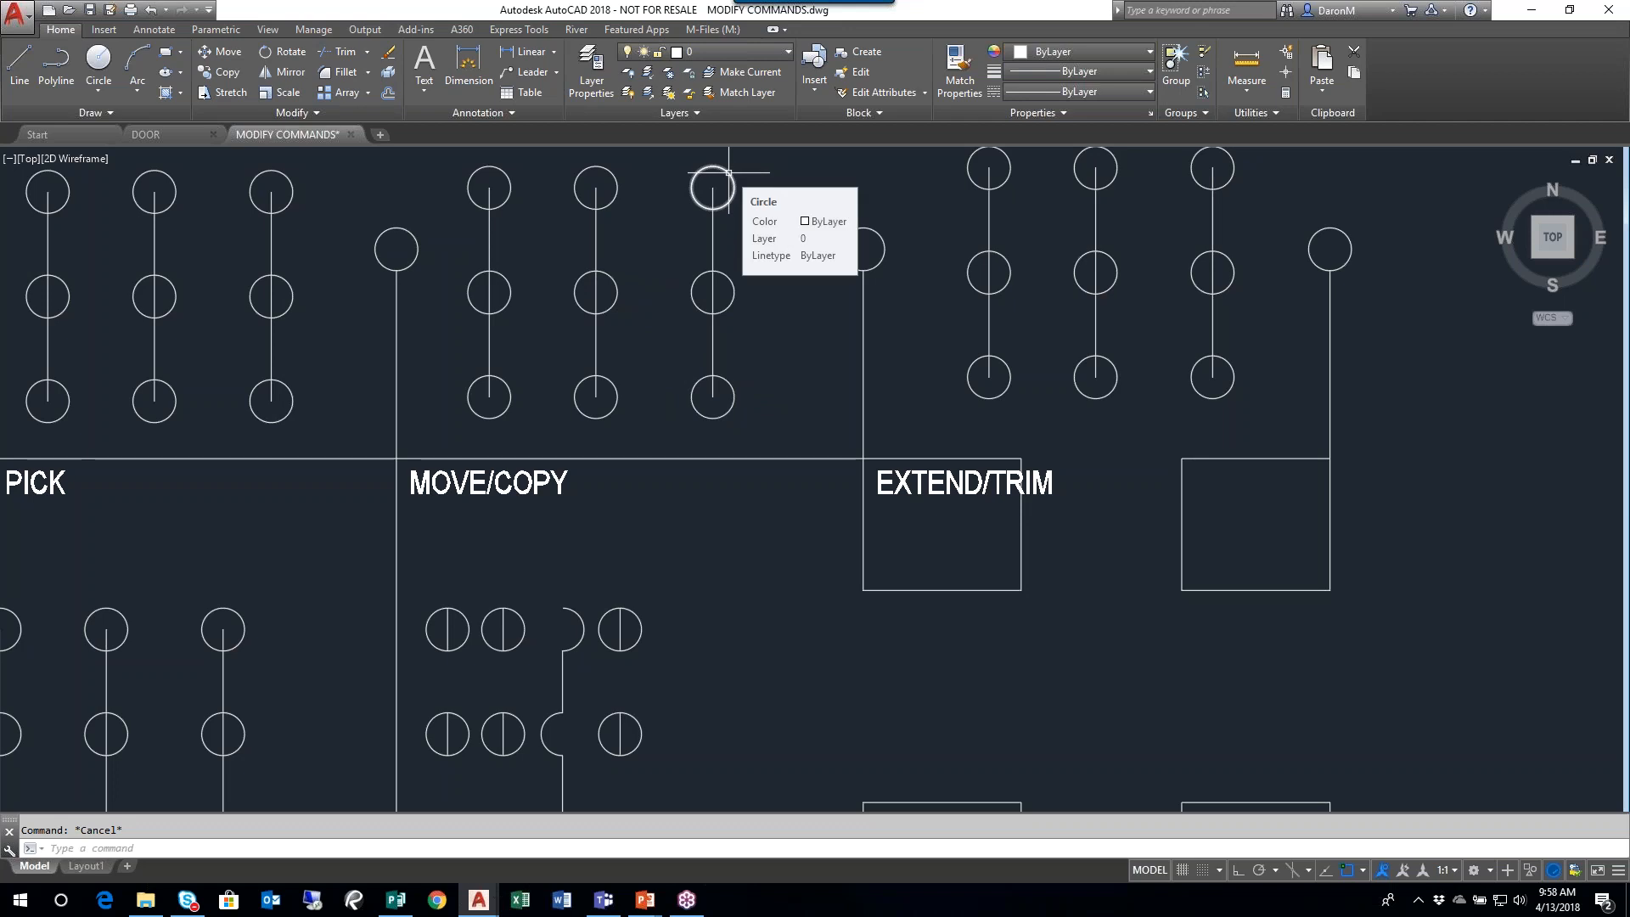
mouse_move(619, 182)
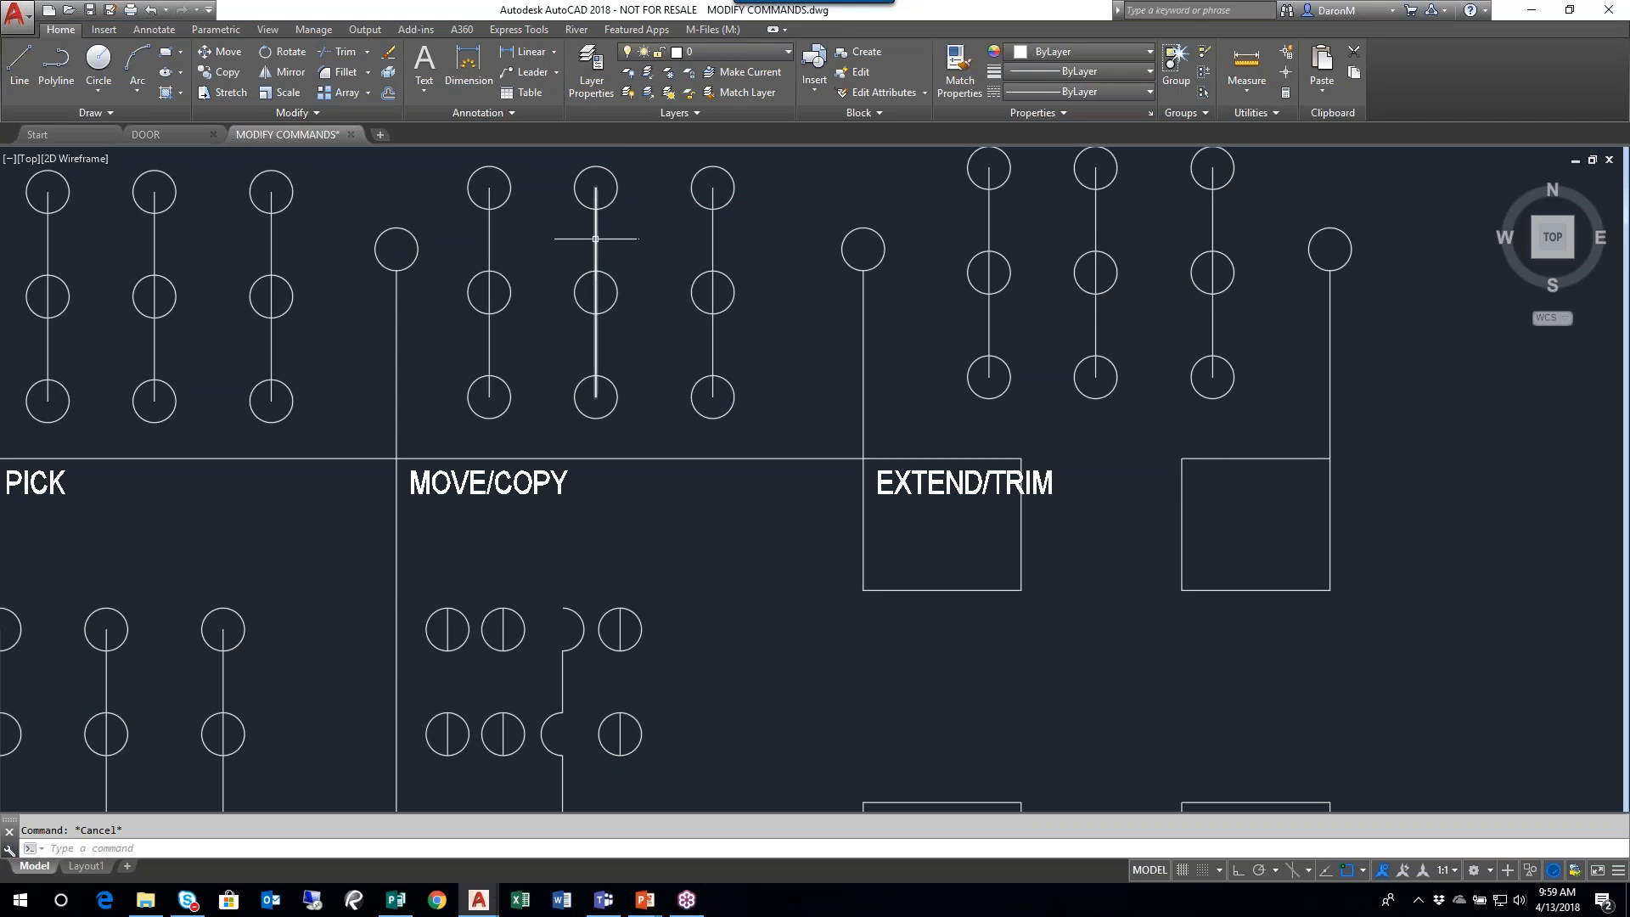
mouse_move(595, 238)
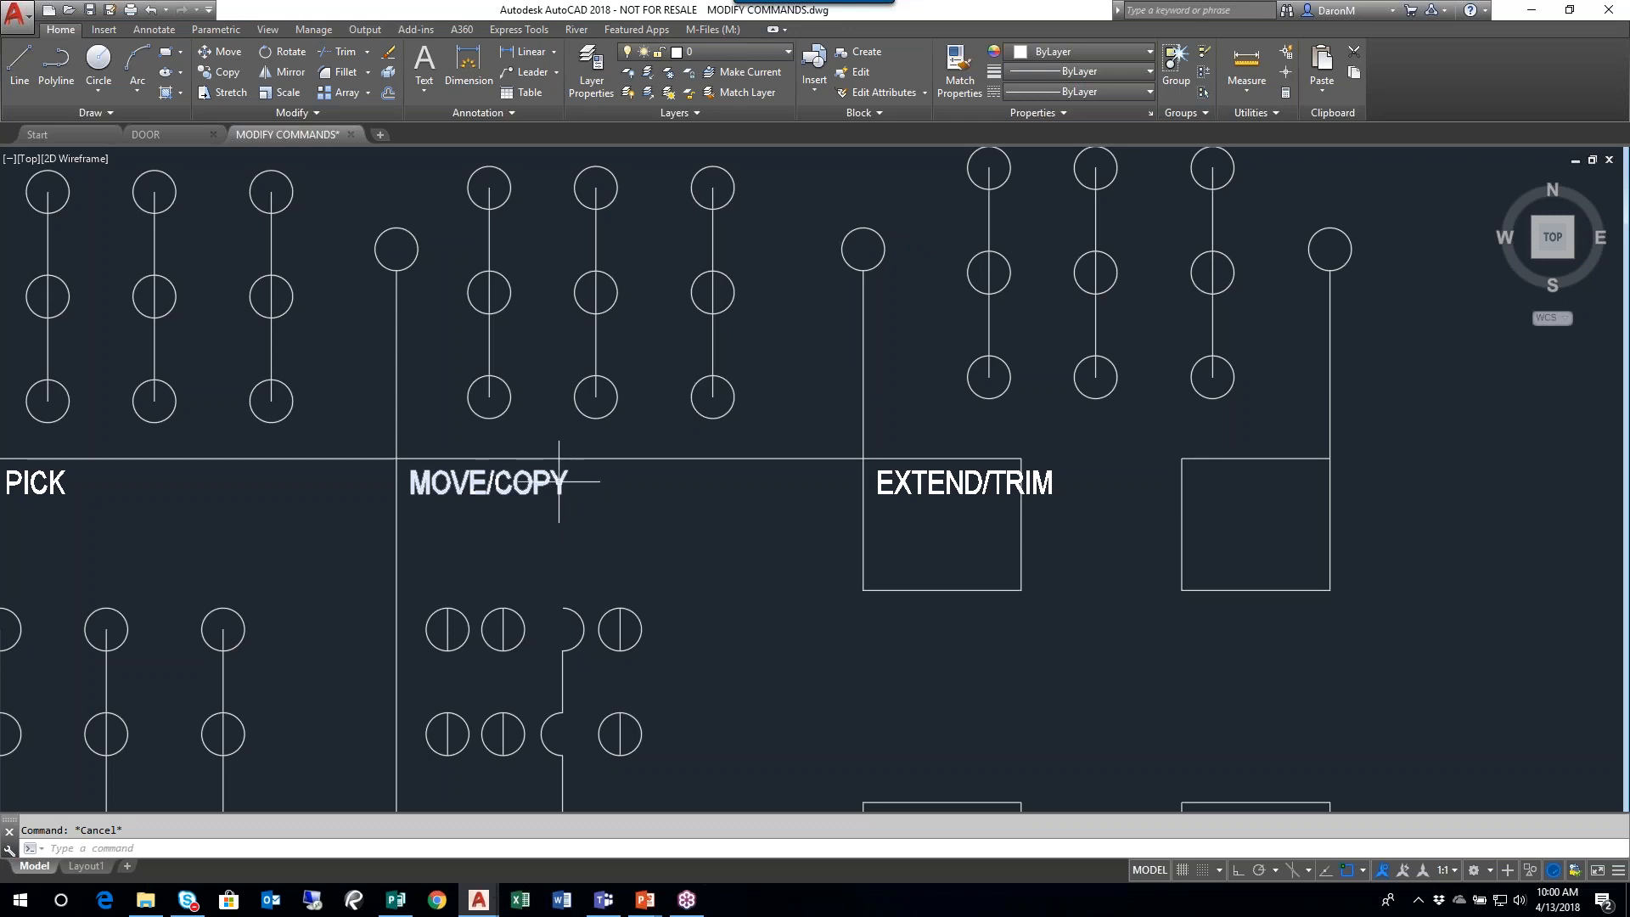
mouse_move(556, 486)
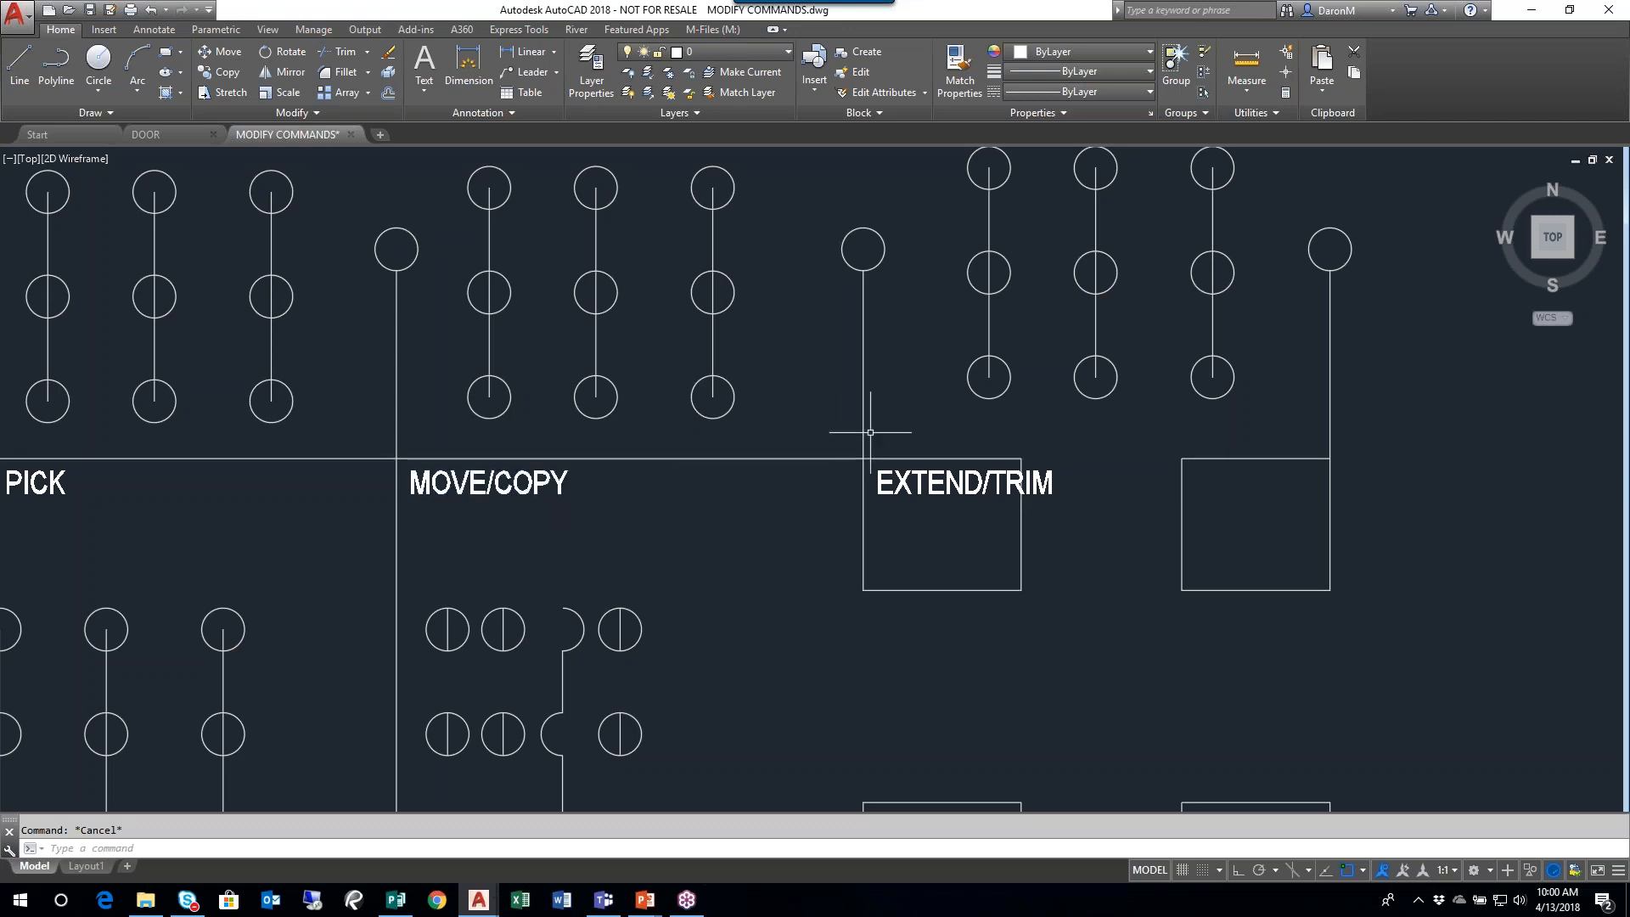
click(812, 457)
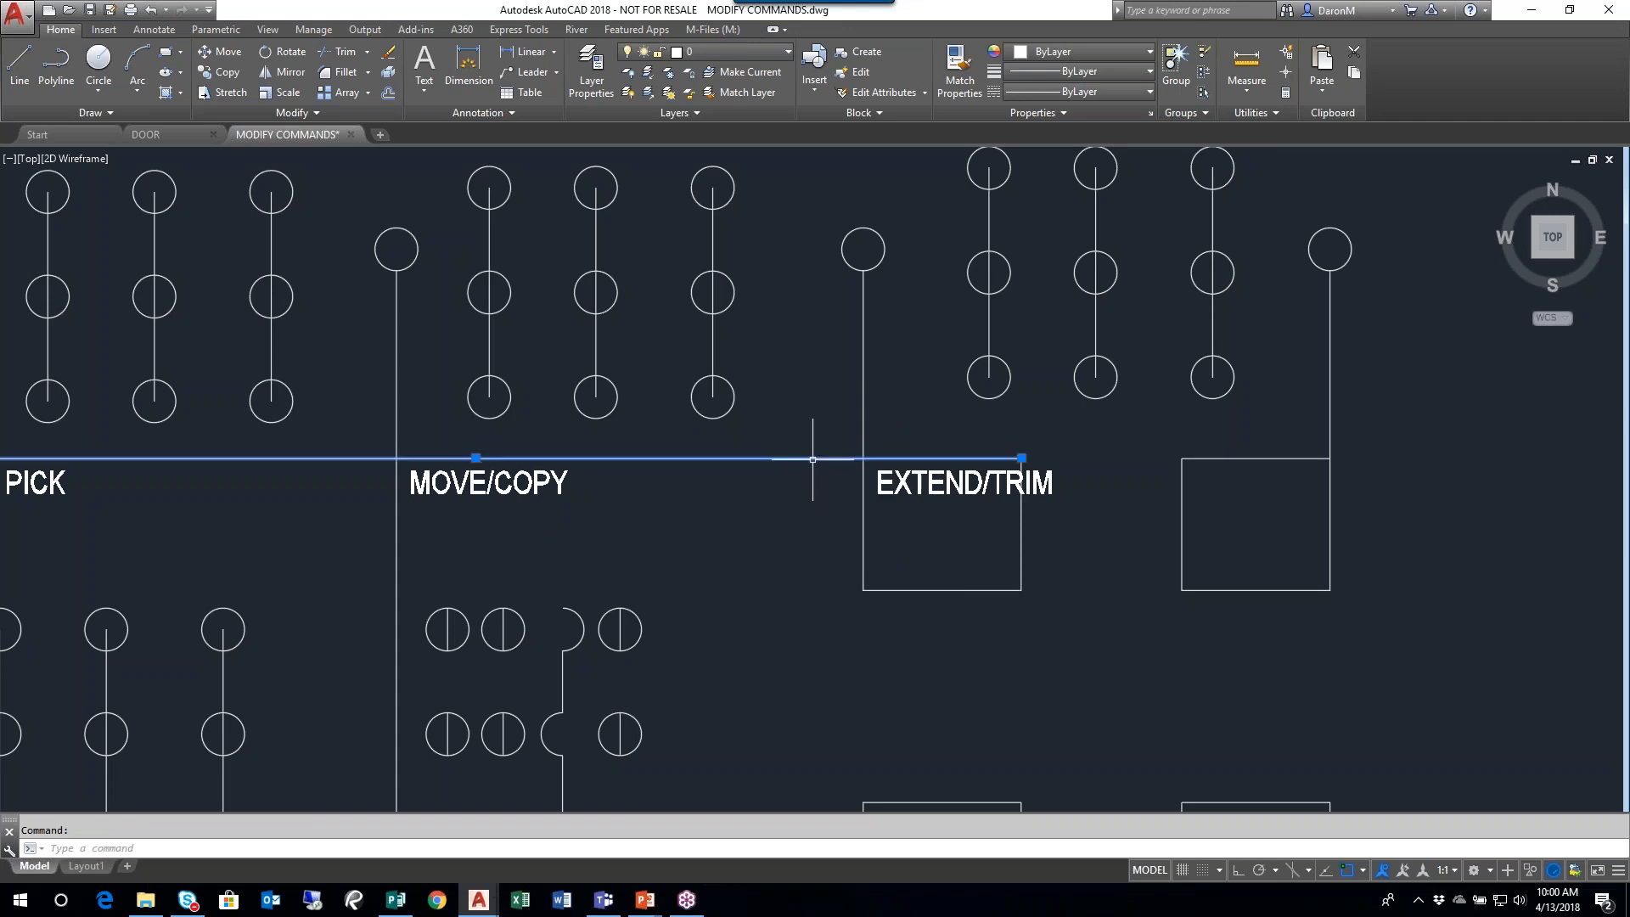
key(Escape)
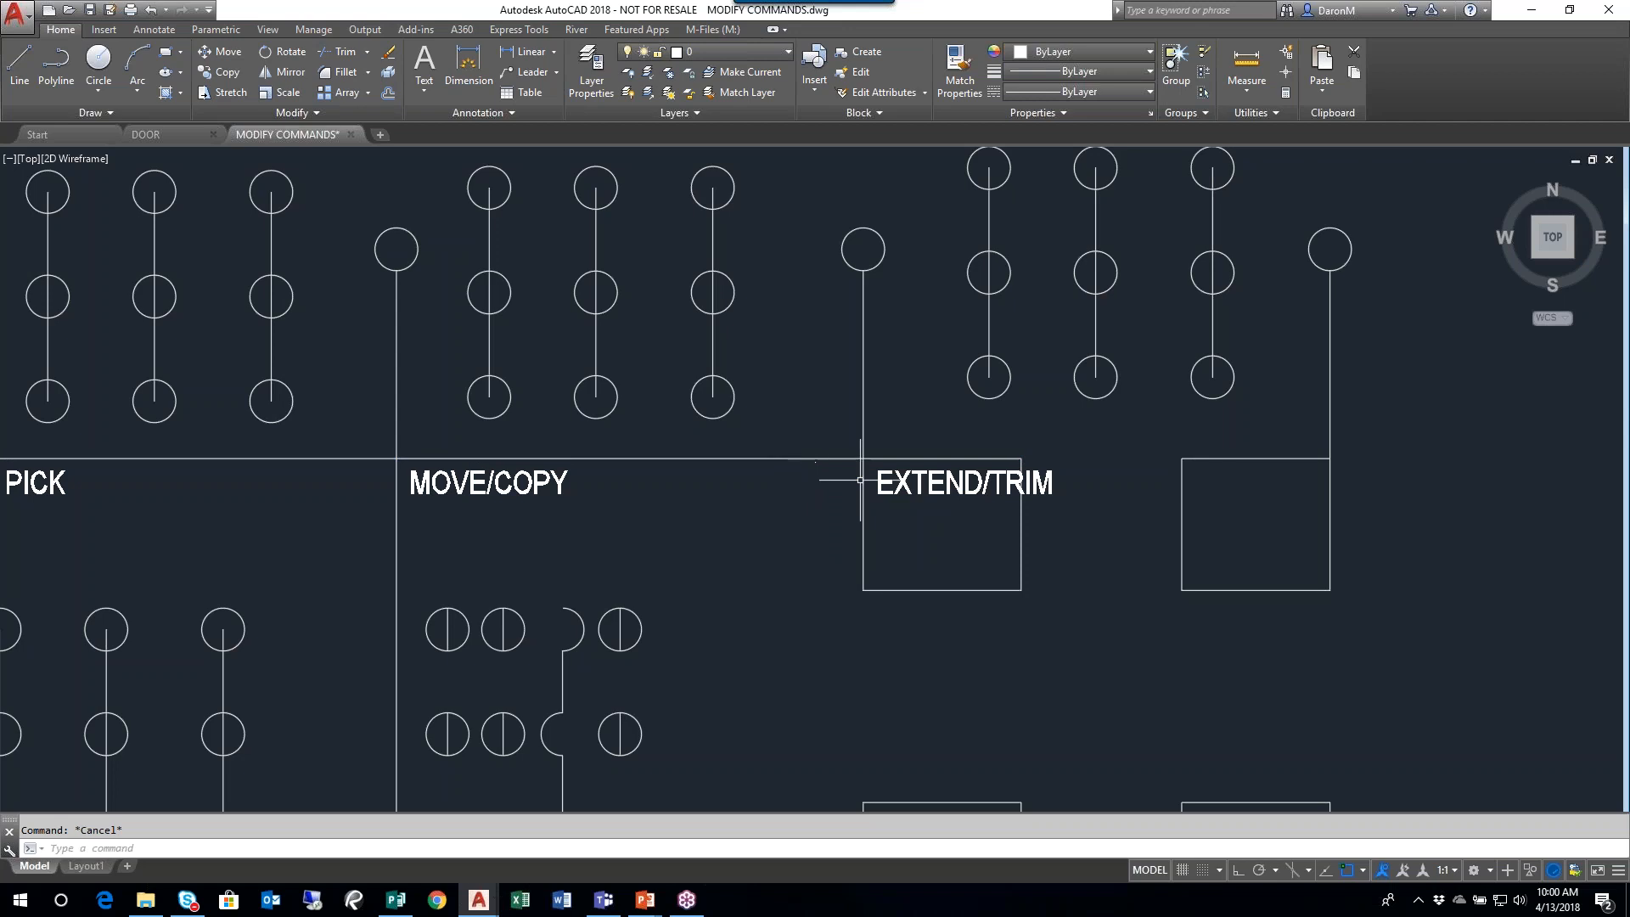
- Look up the next selection method in the Publisher workbook and switch back to MODIFY COMMANDS.dwg in AutoCAD
scroll(862, 471, down, 2)
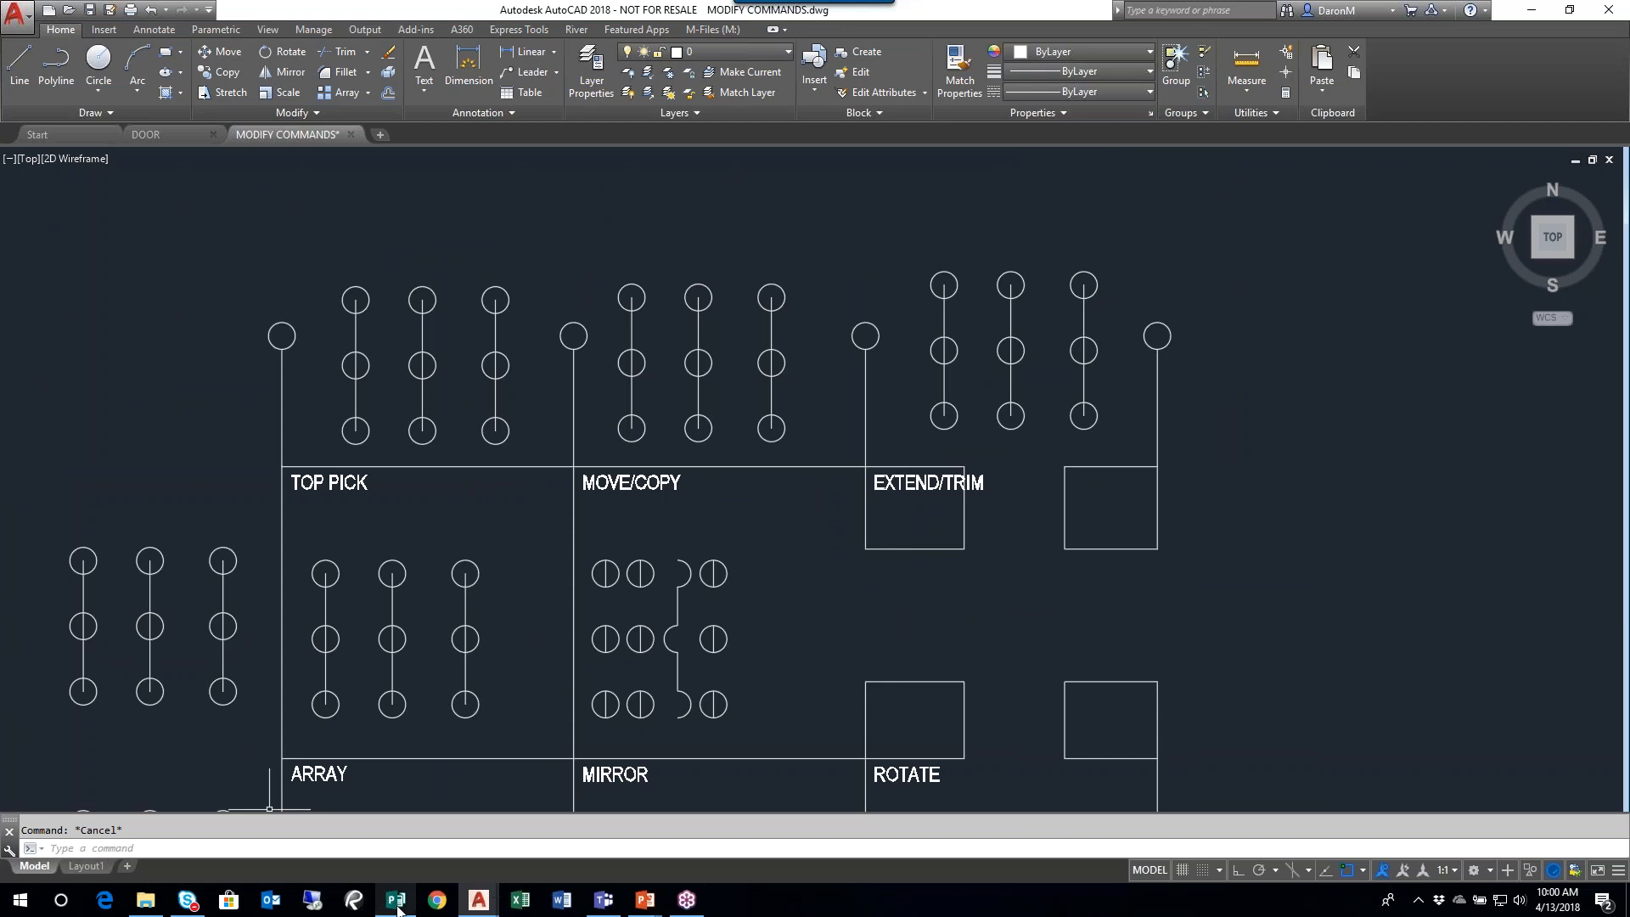
mouse_move(396, 908)
click(406, 824)
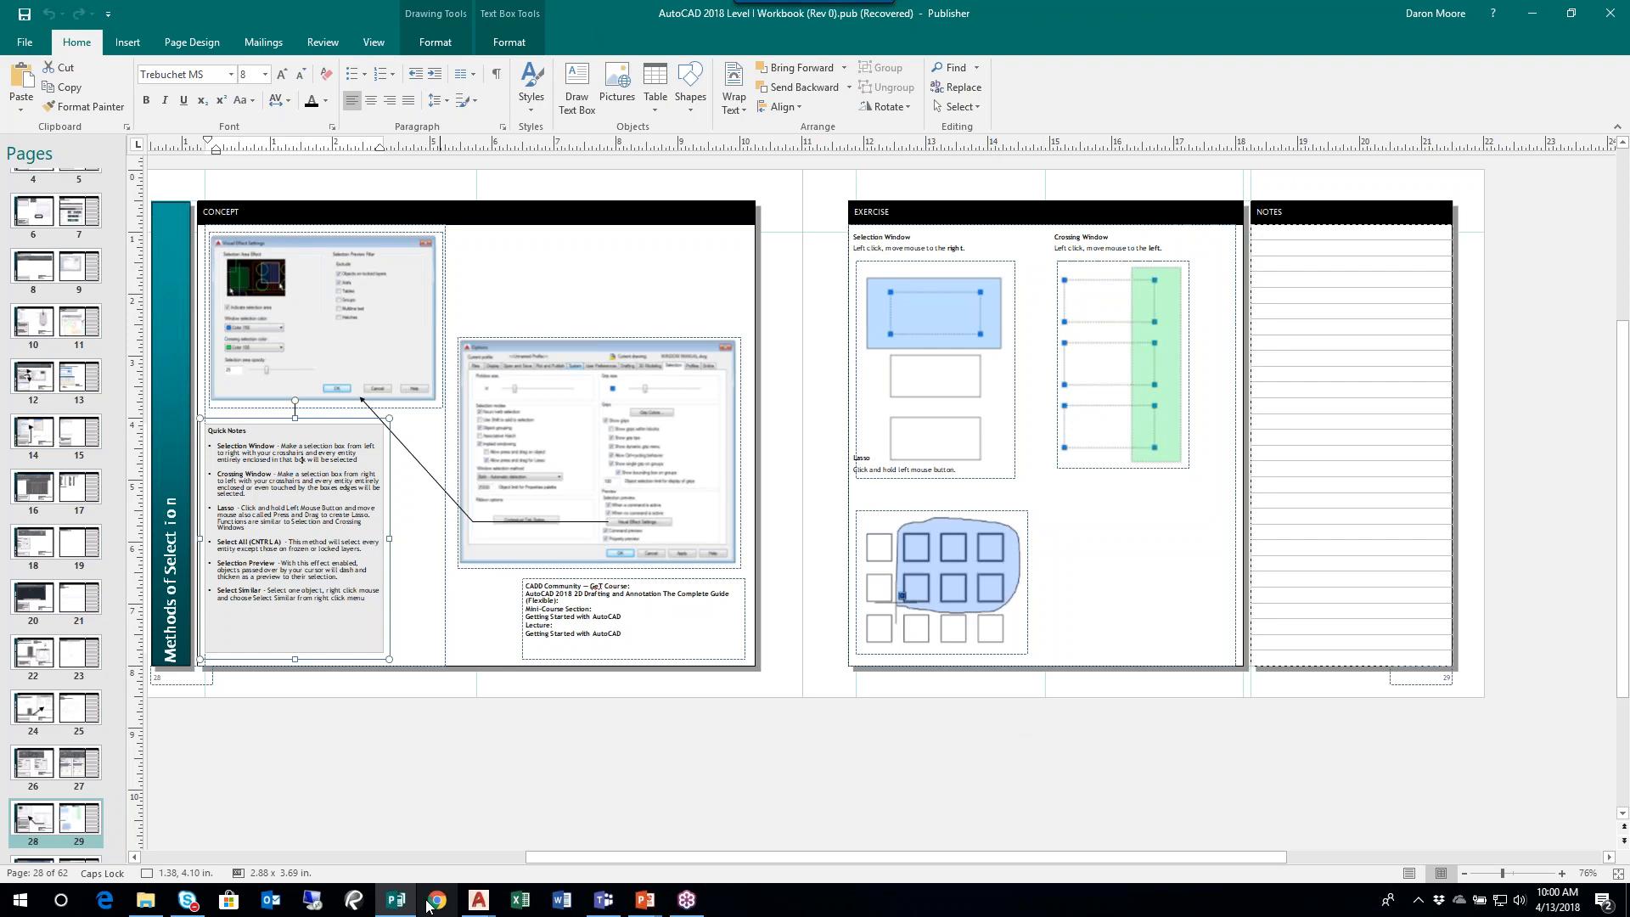
mouse_move(478, 906)
click(572, 828)
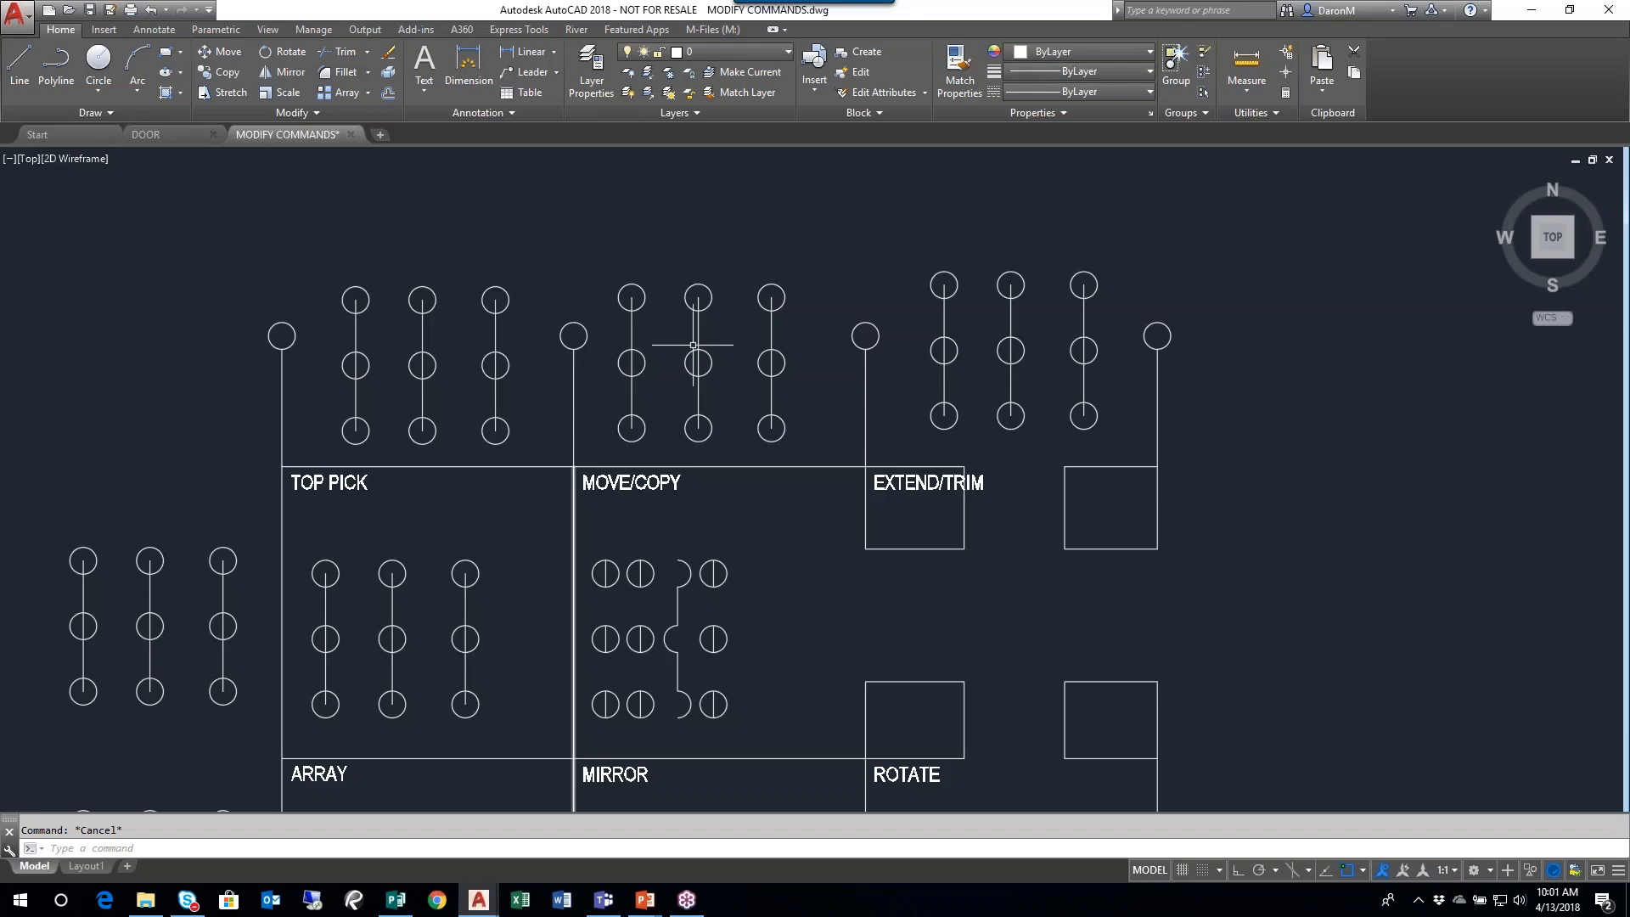
- Lock layer 0 and inspect the faded circles and lines above MOVE/COPY
click(772, 54)
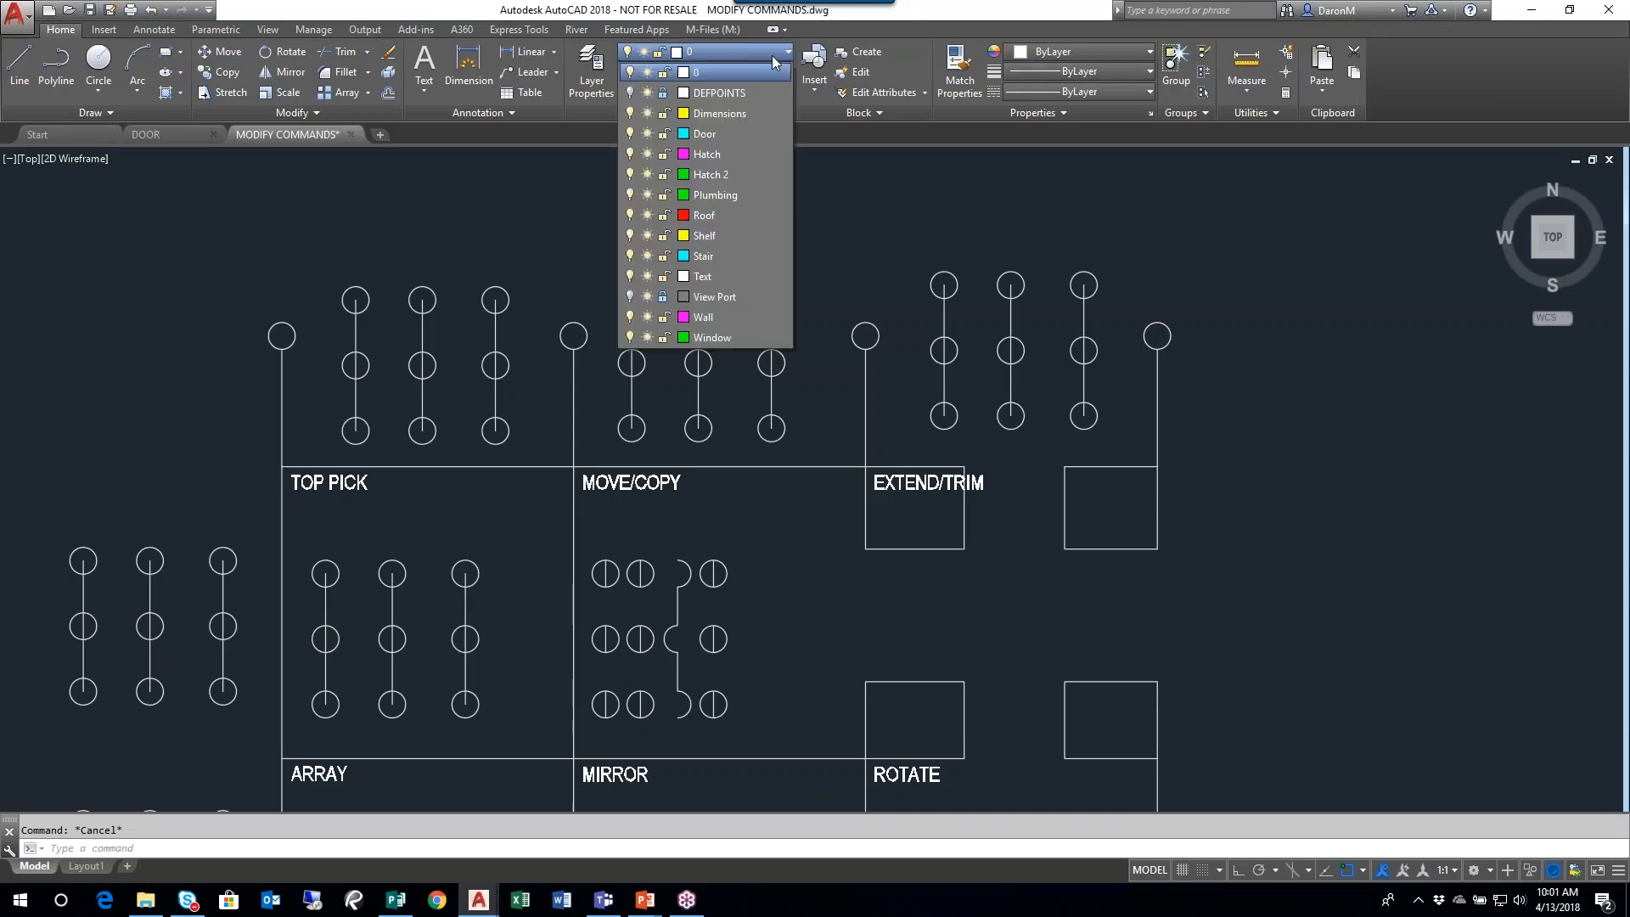
click(663, 73)
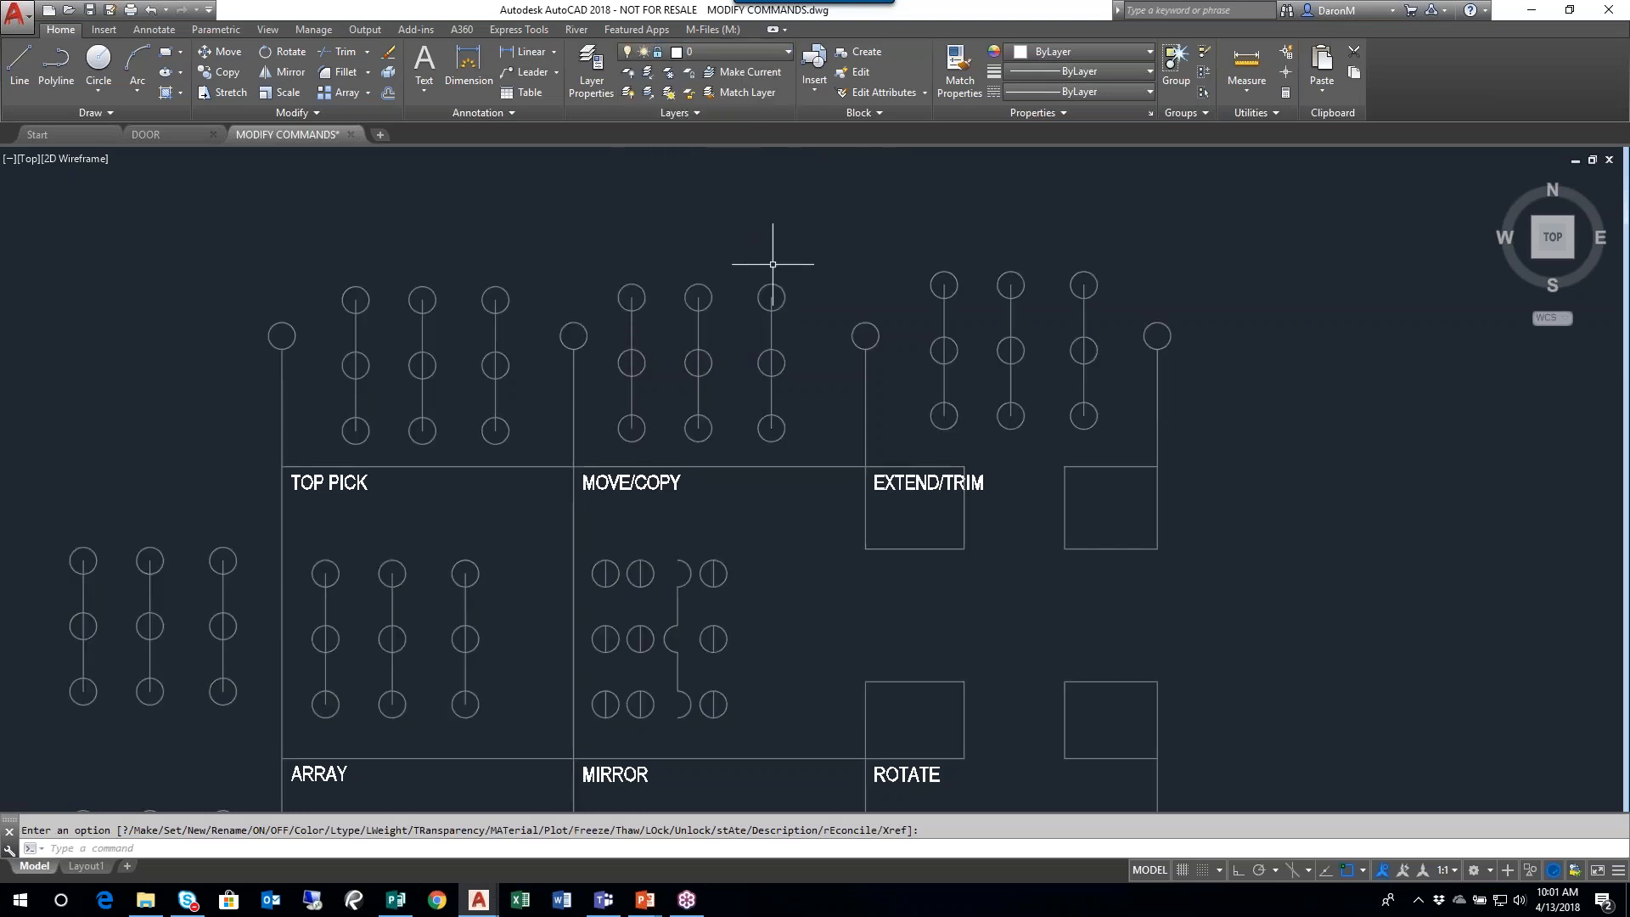
click(715, 48)
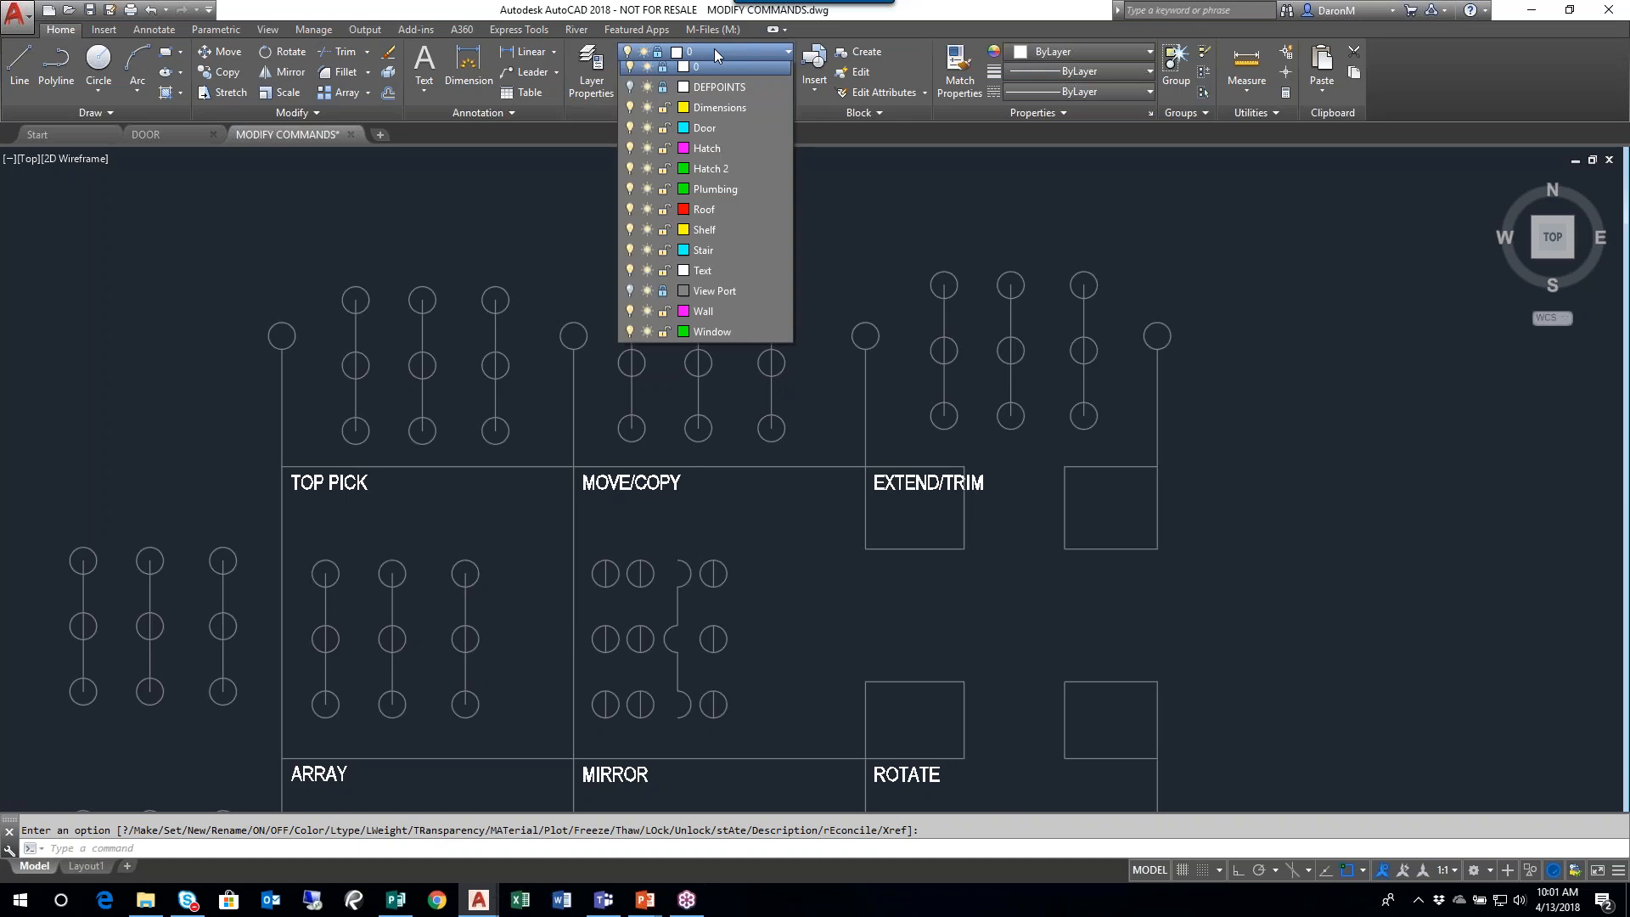
click(664, 74)
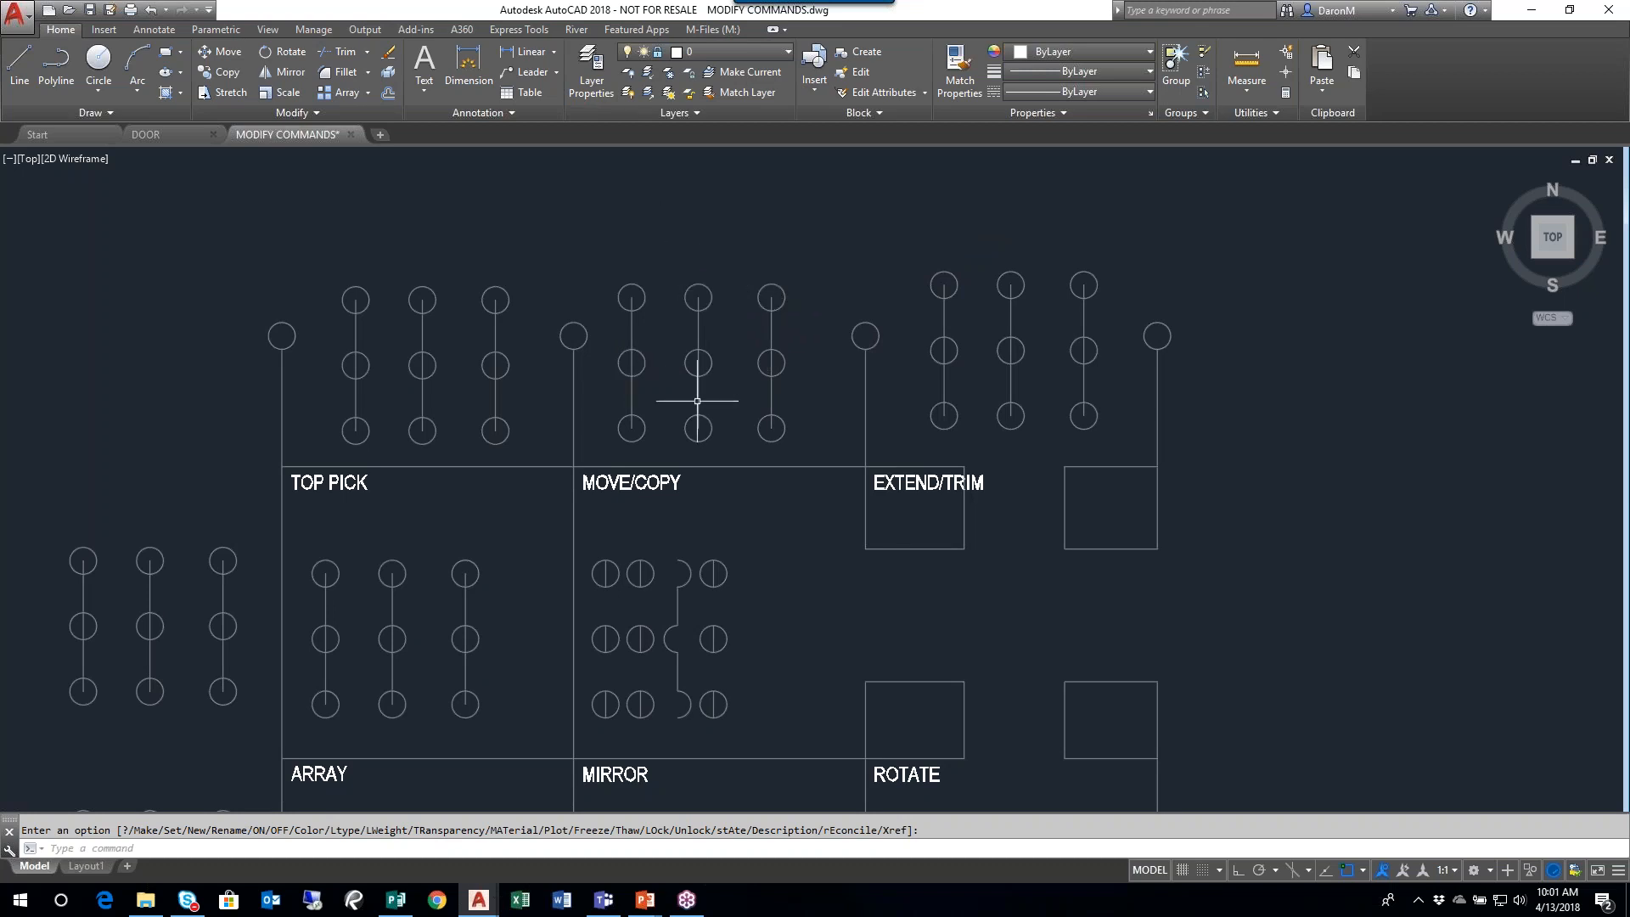
scroll(697, 401, up, 2)
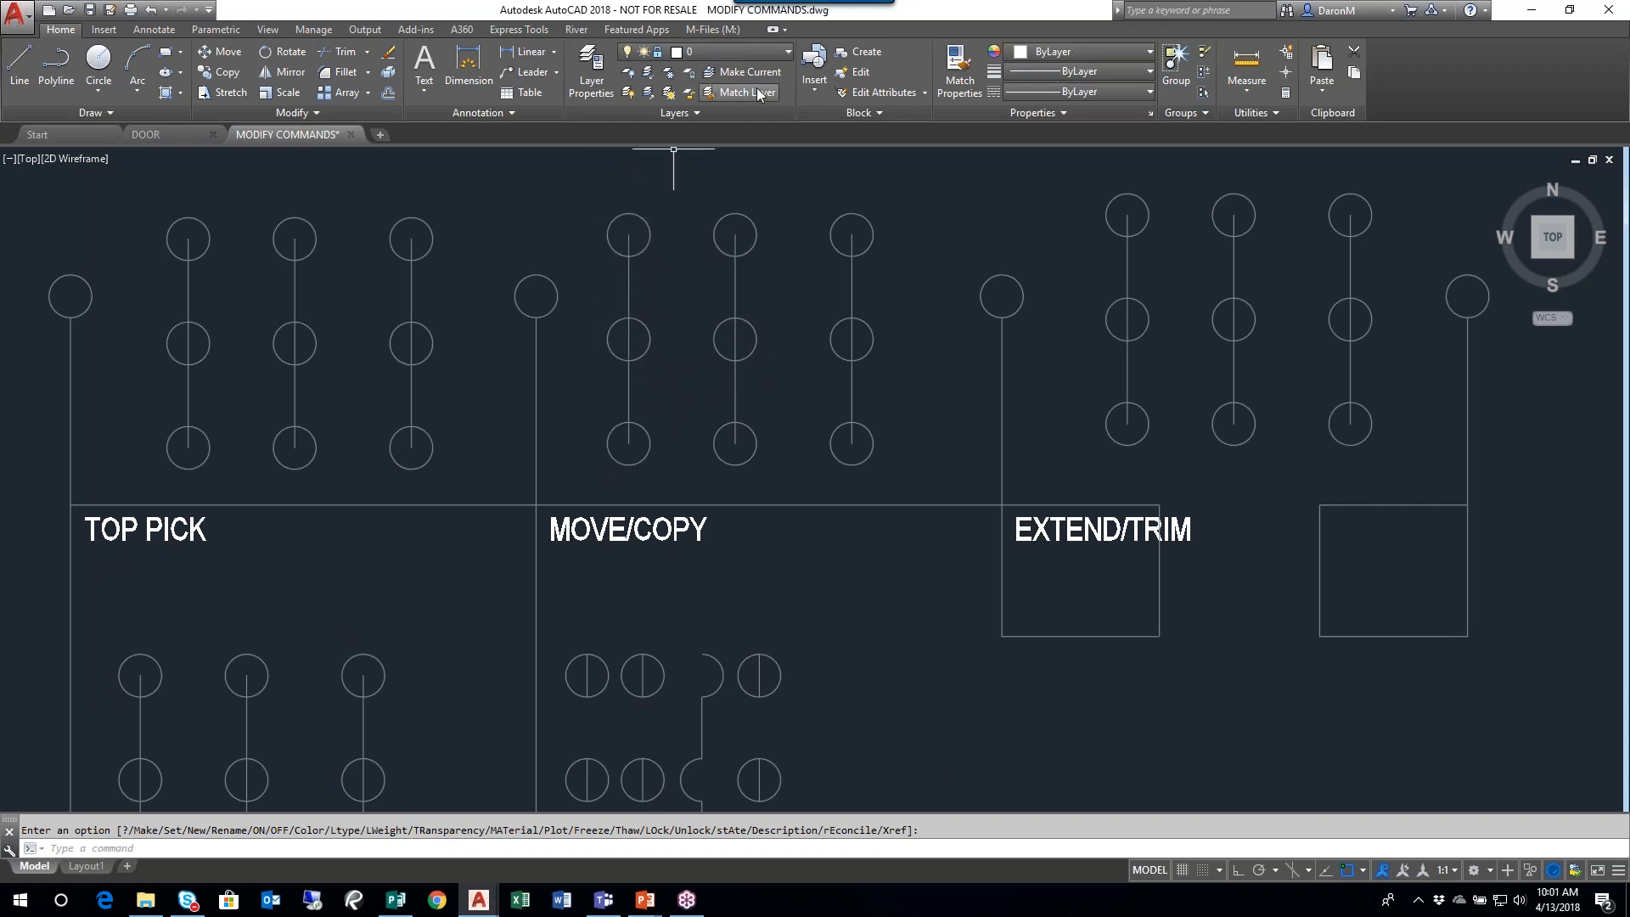
- Unlock layer 0 again
click(784, 53)
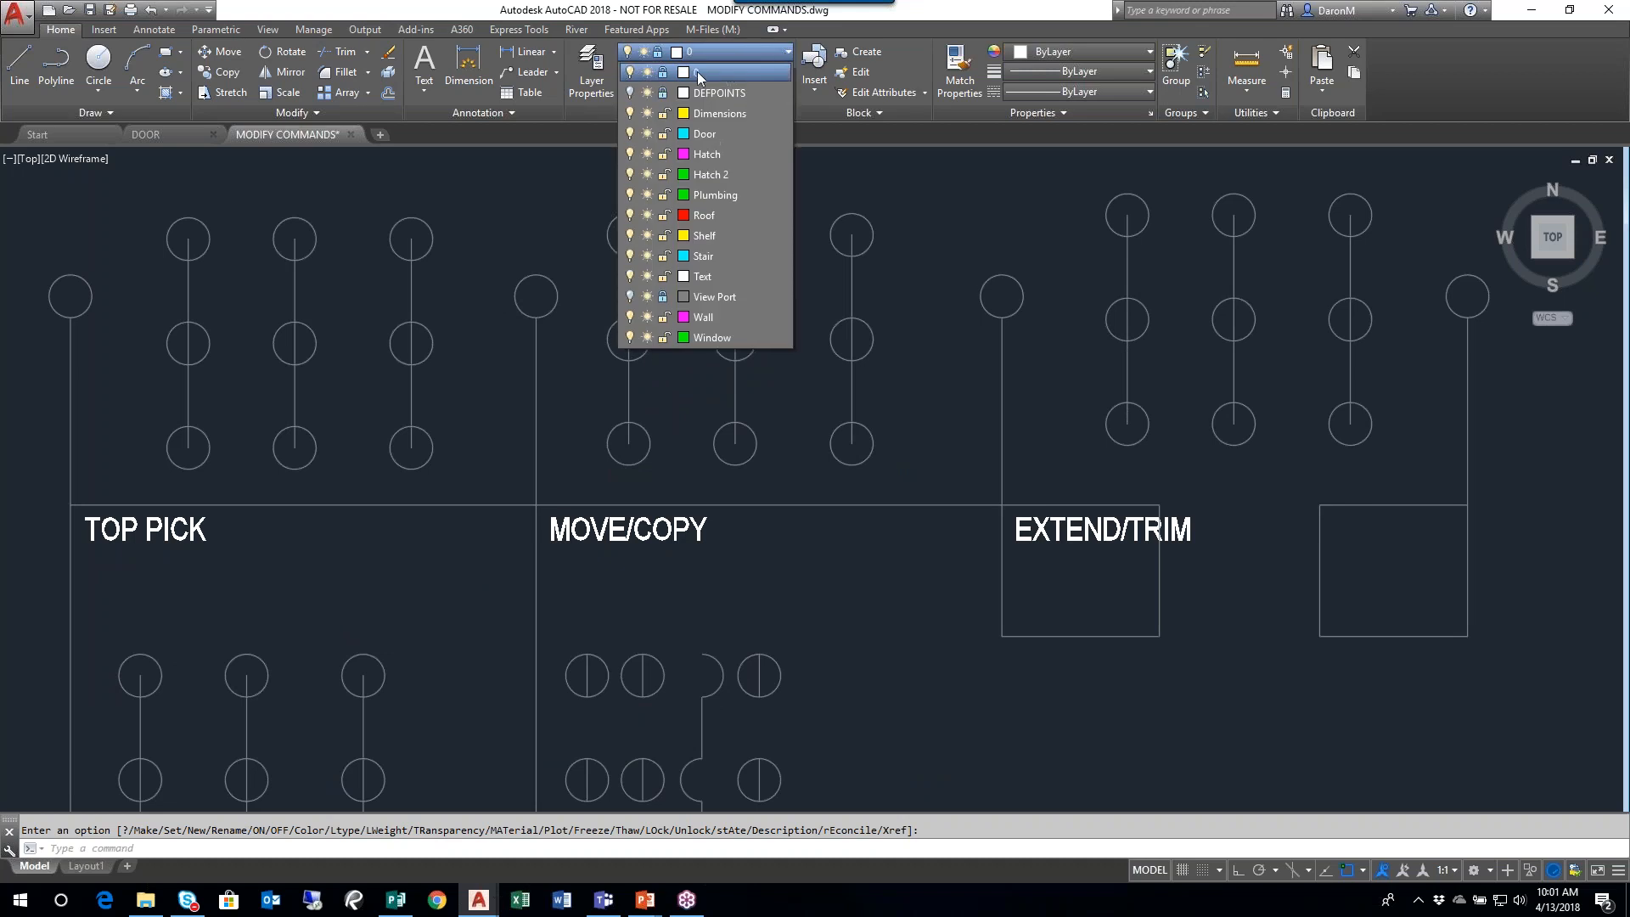
click(662, 73)
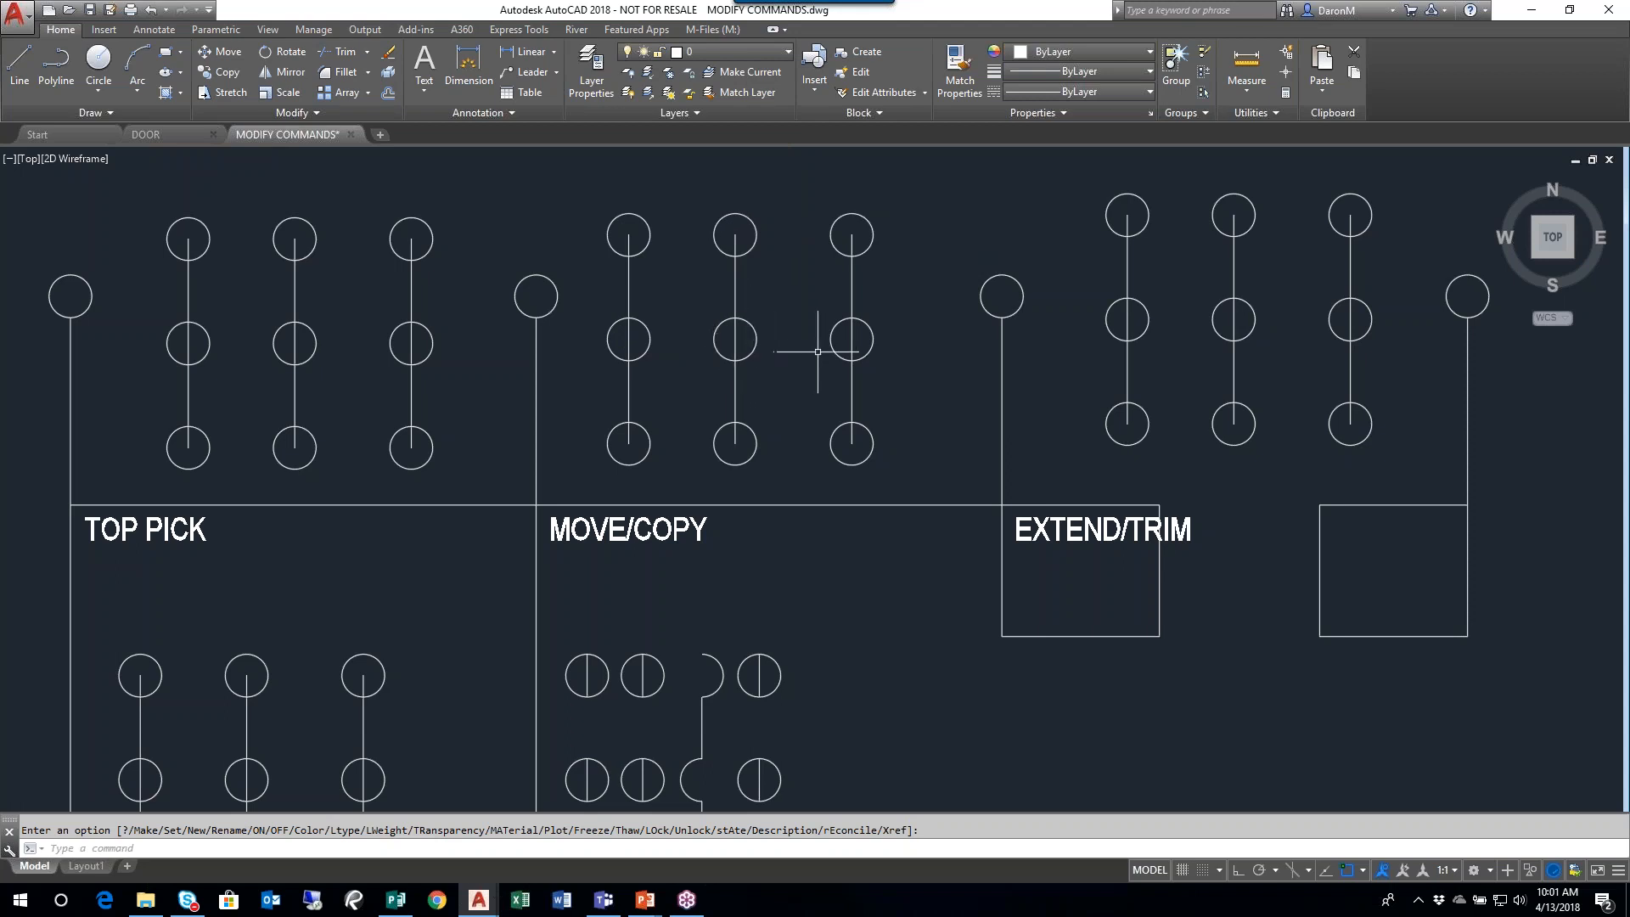
key(Escape)
scroll(777, 552, down, 2)
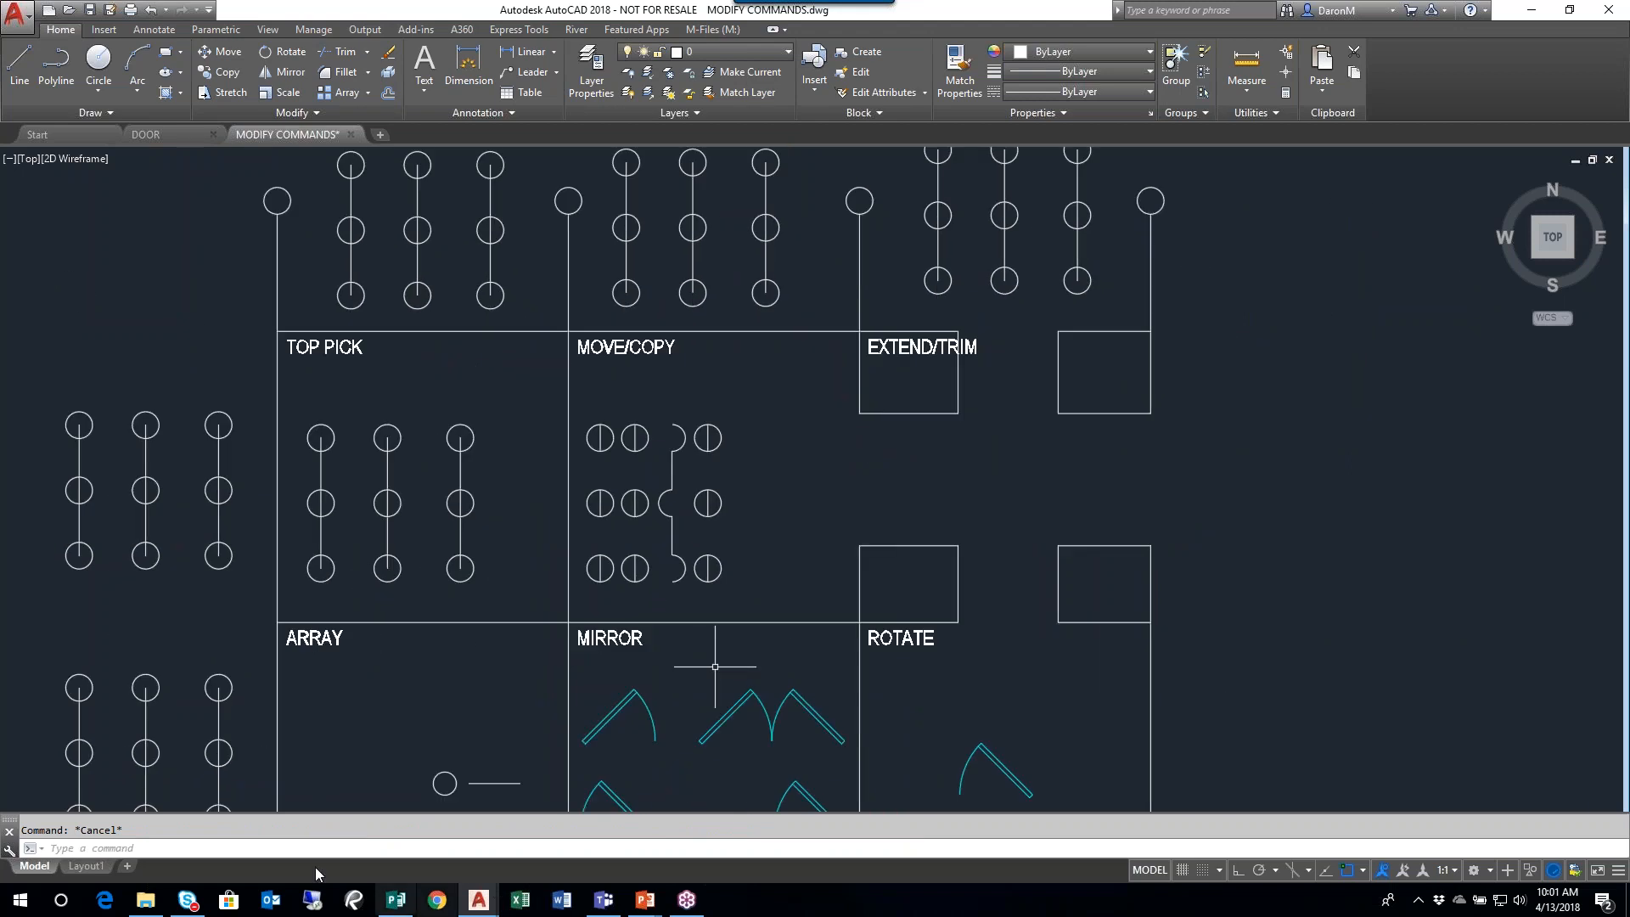
- Read the enlarged Quick Notes on selection methods in the Publisher workbook and return to MODIFY COMMANDS.dwg in AutoCAD
click(392, 900)
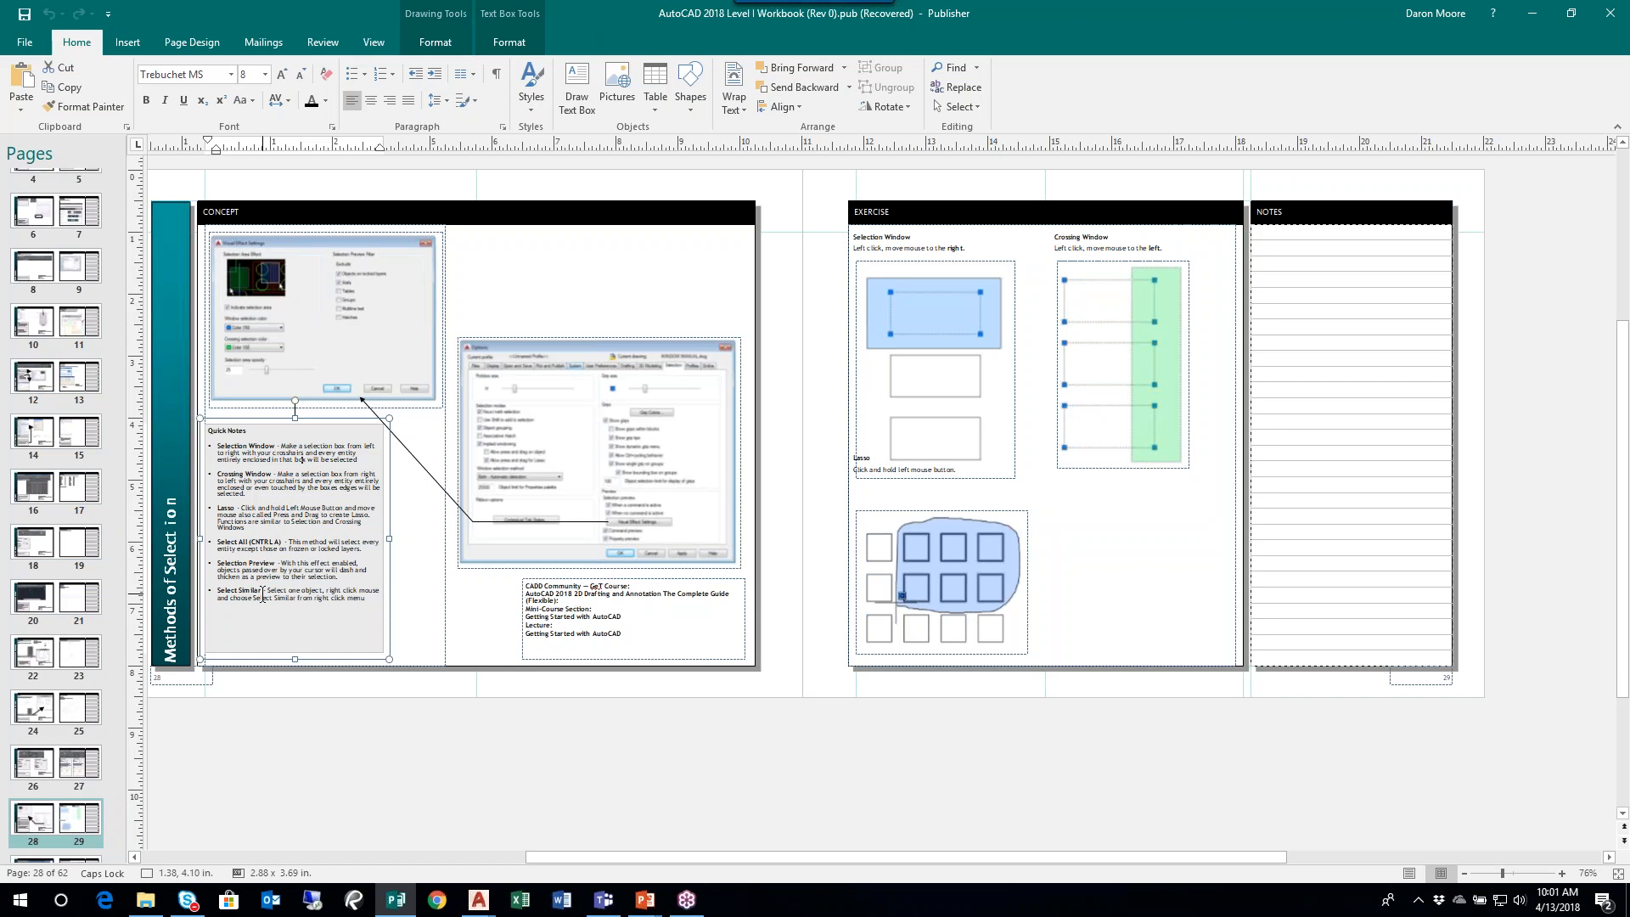
ctrl+scroll(303, 603, up, 4)
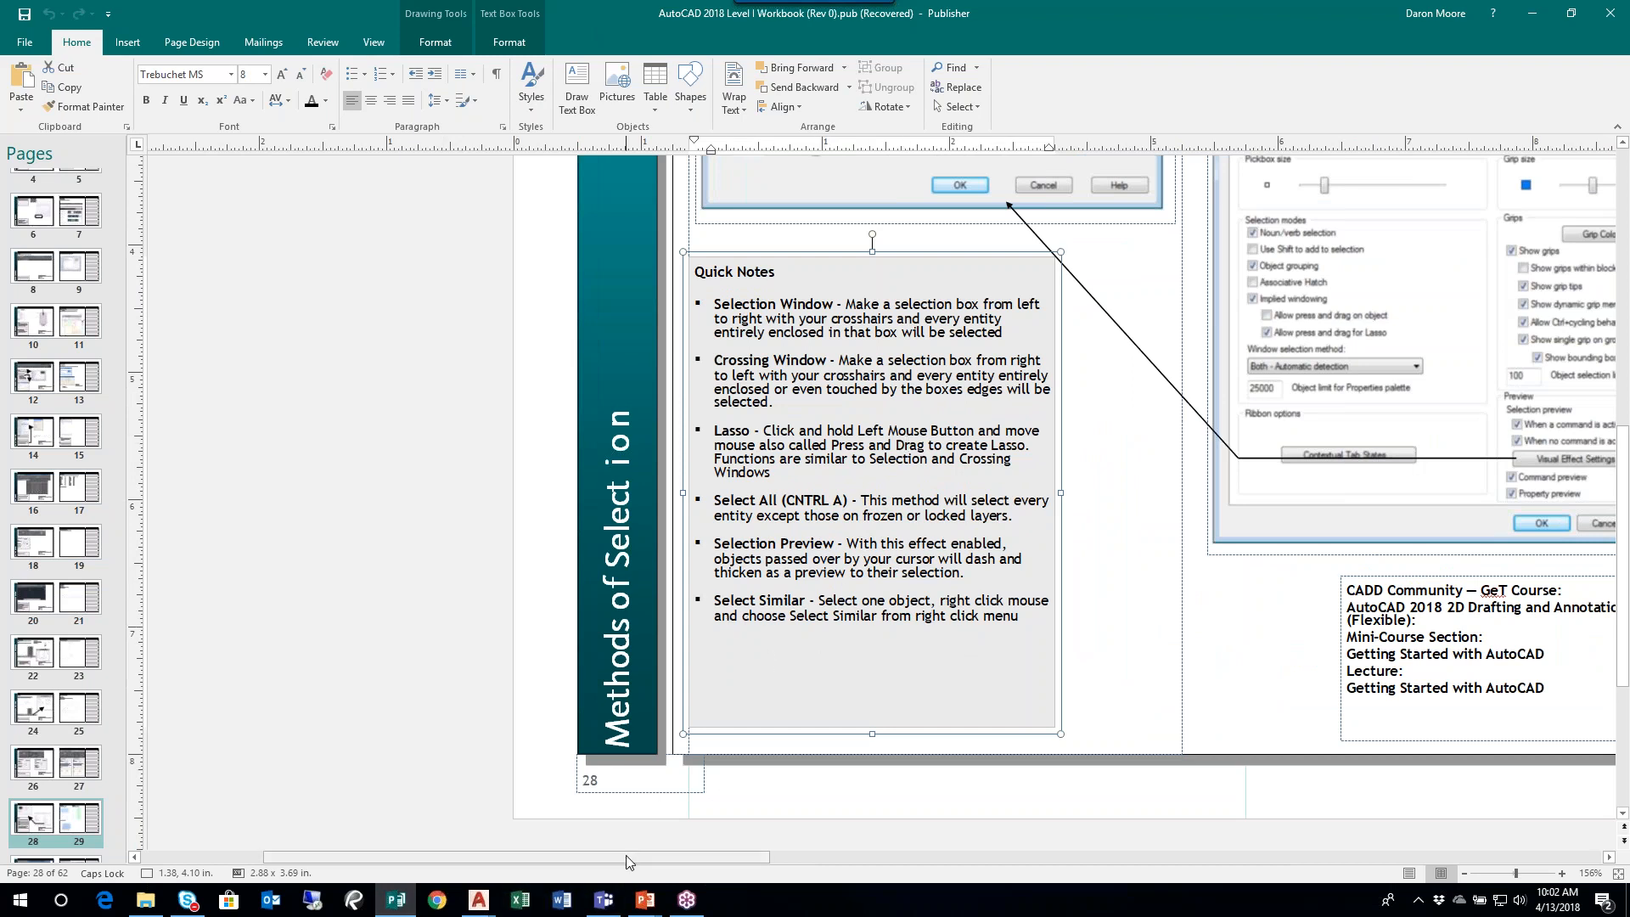
click(479, 900)
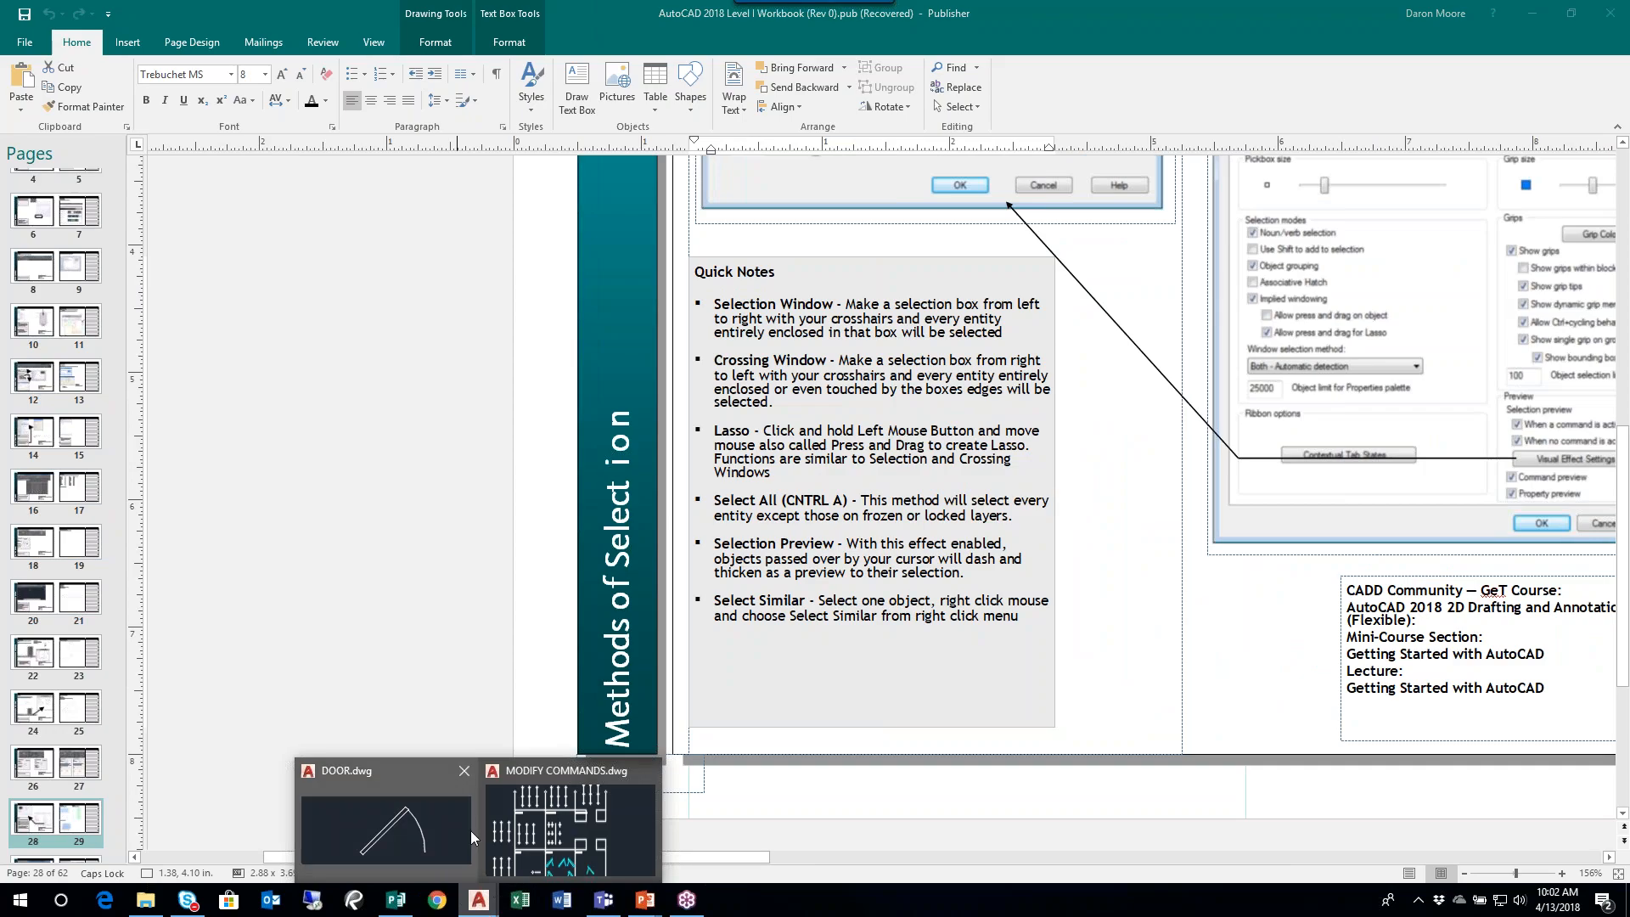
click(603, 821)
- Select the circle atop the outer grid line beside EXTEND/TRIM and extend the selection to all matching circles with Select Similar
scroll(674, 456, down, 2)
mouse_move(722, 367)
middle_down()
mouse_move(742, 352)
mouse_move(681, 340)
middle_up()
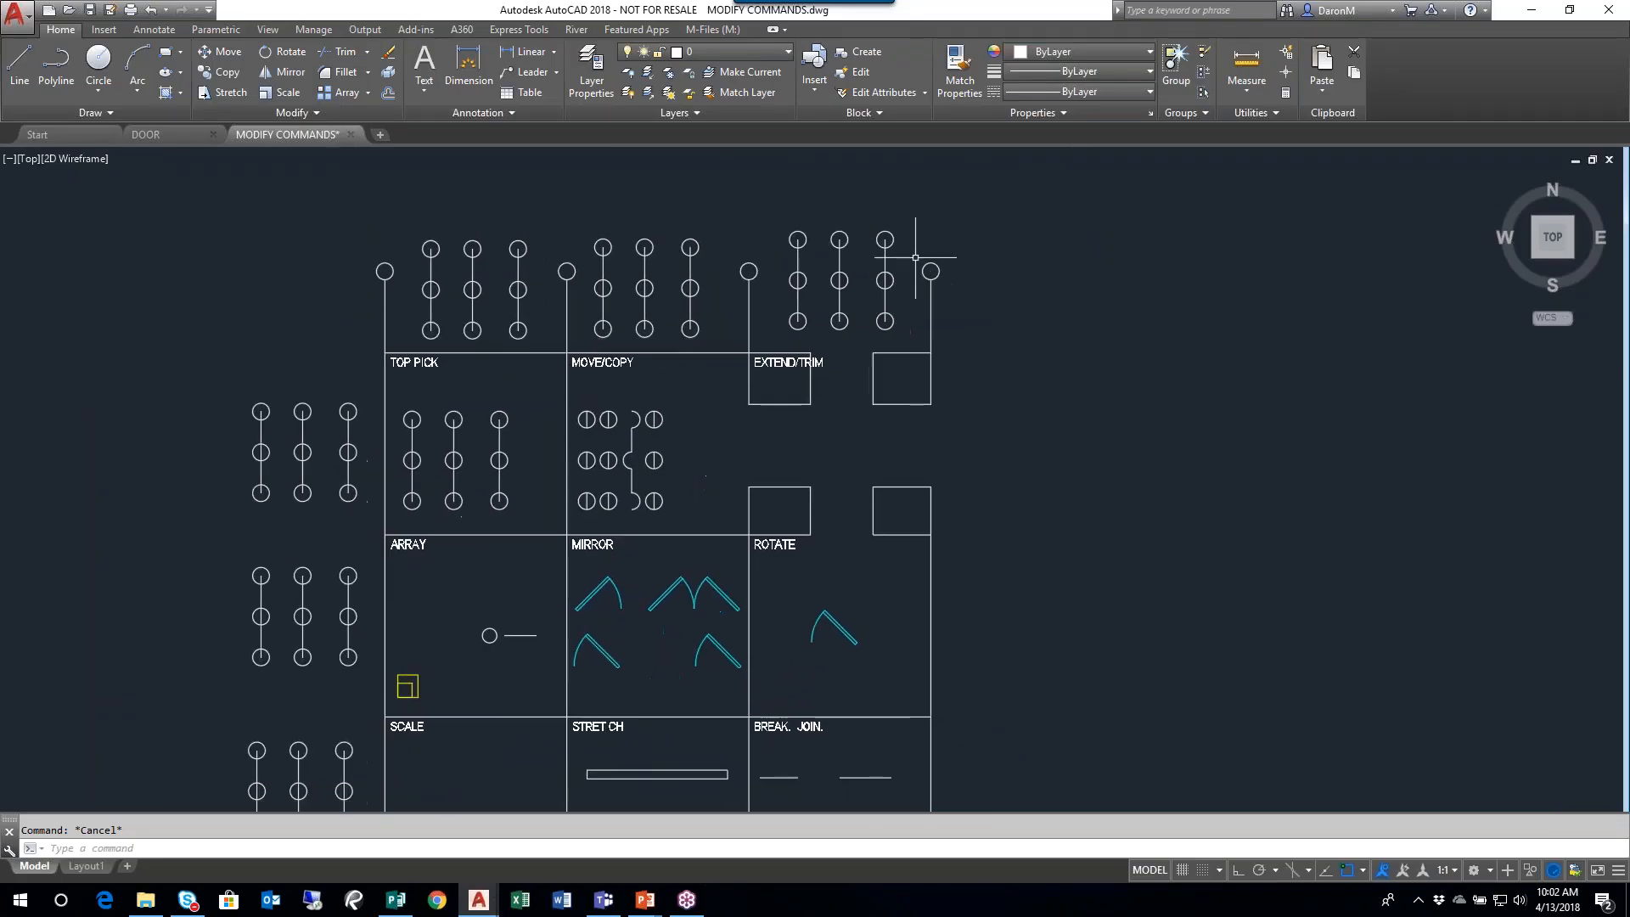
click(935, 263)
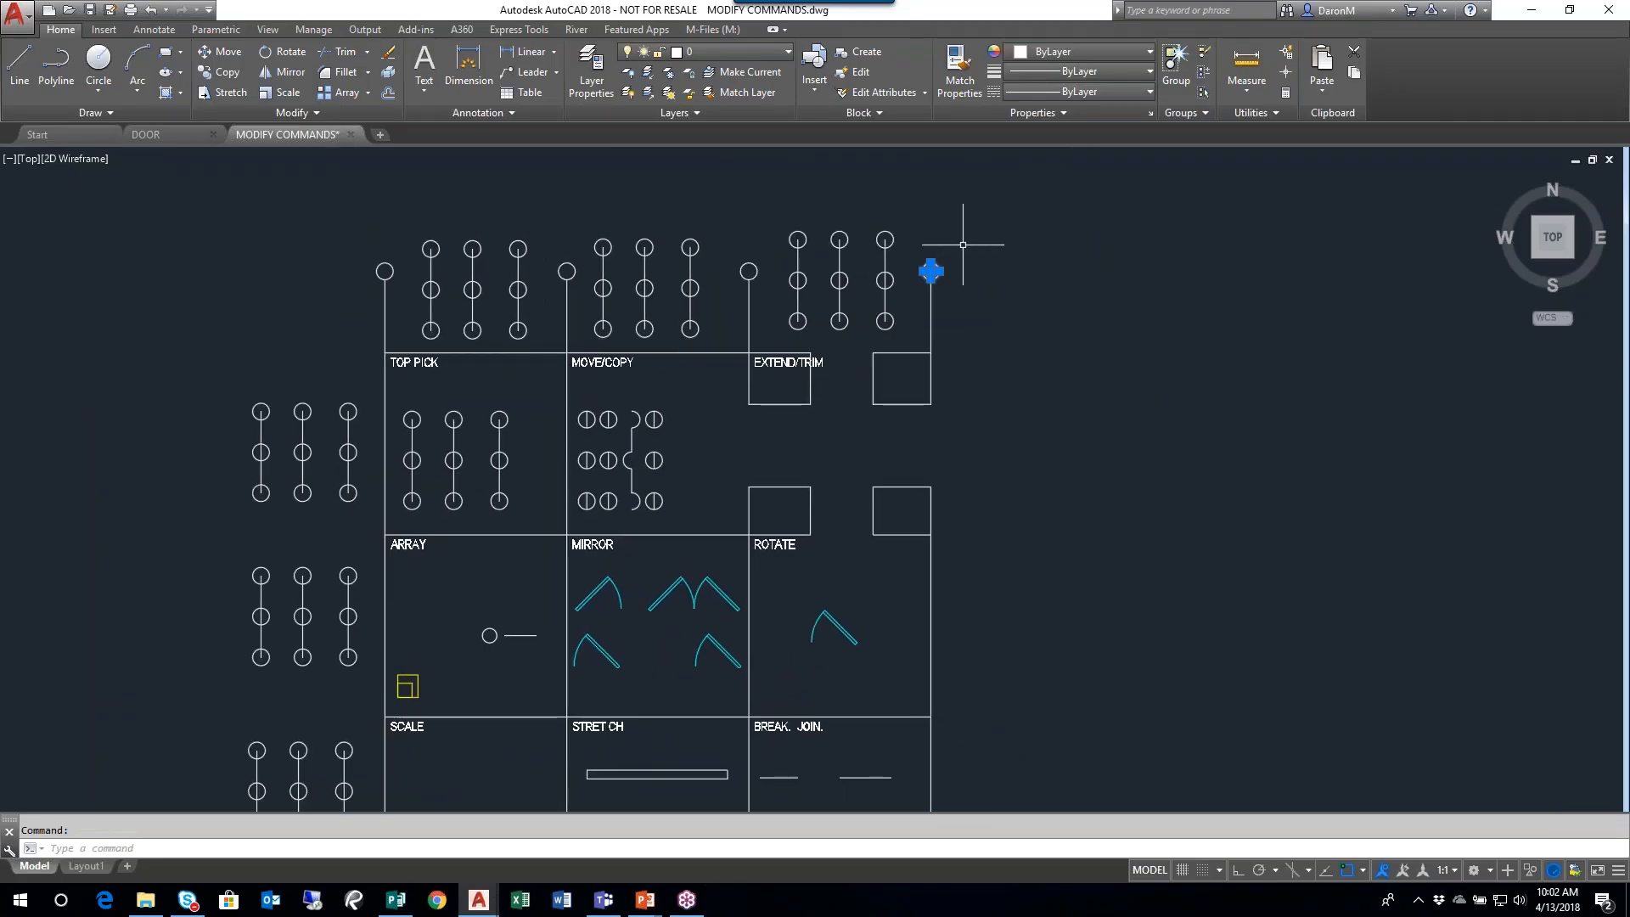
right_click(963, 245)
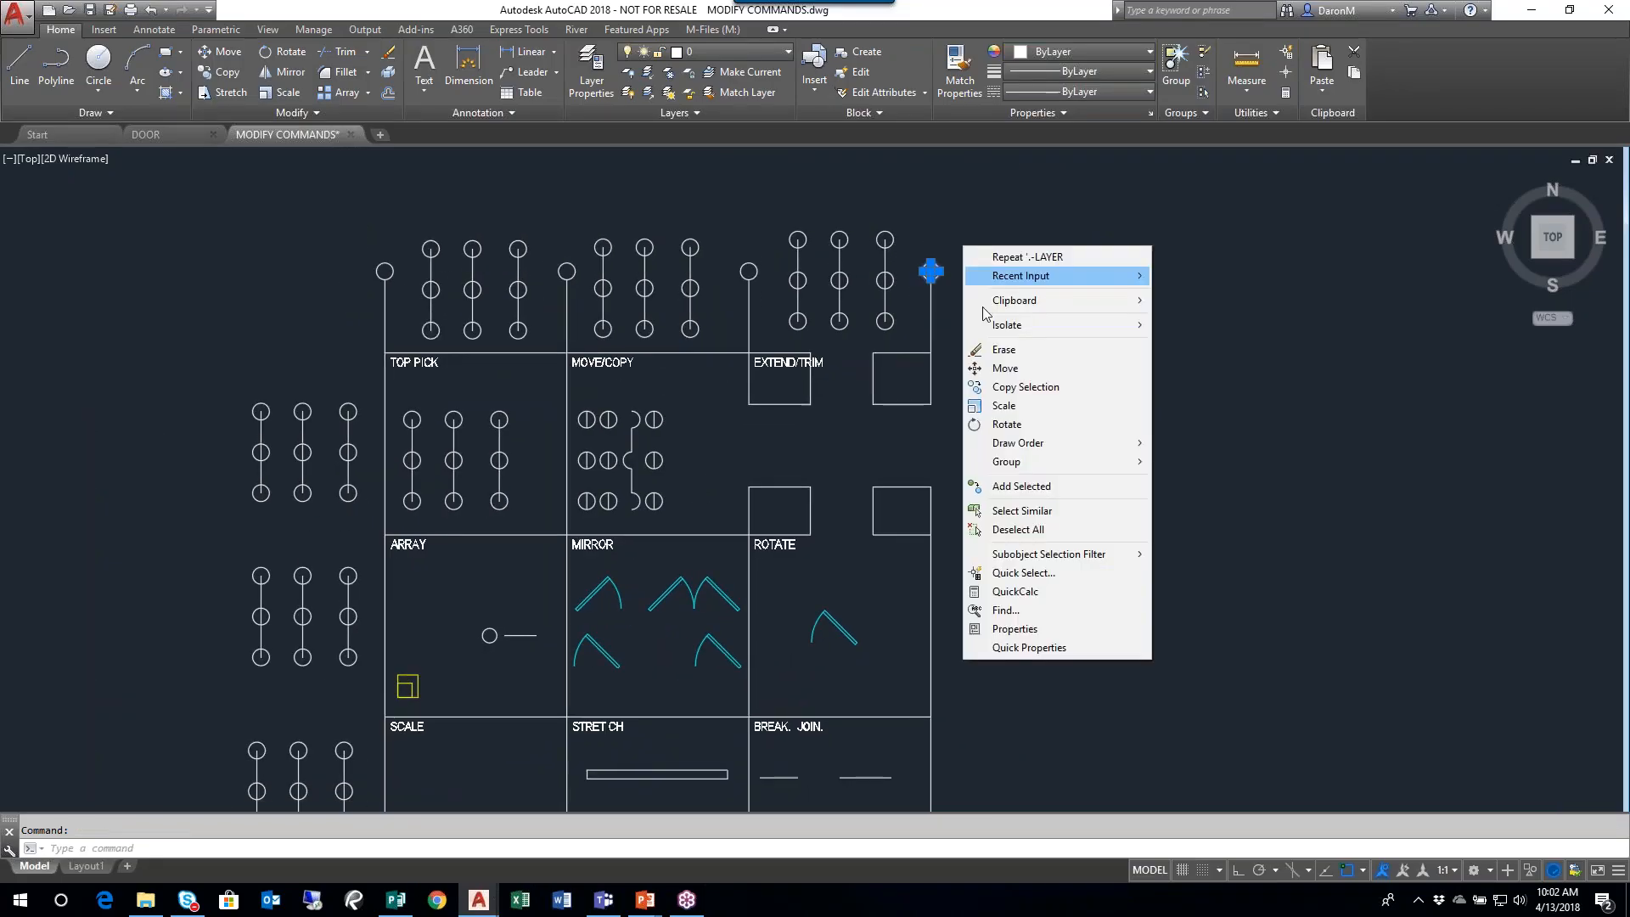
click(1053, 512)
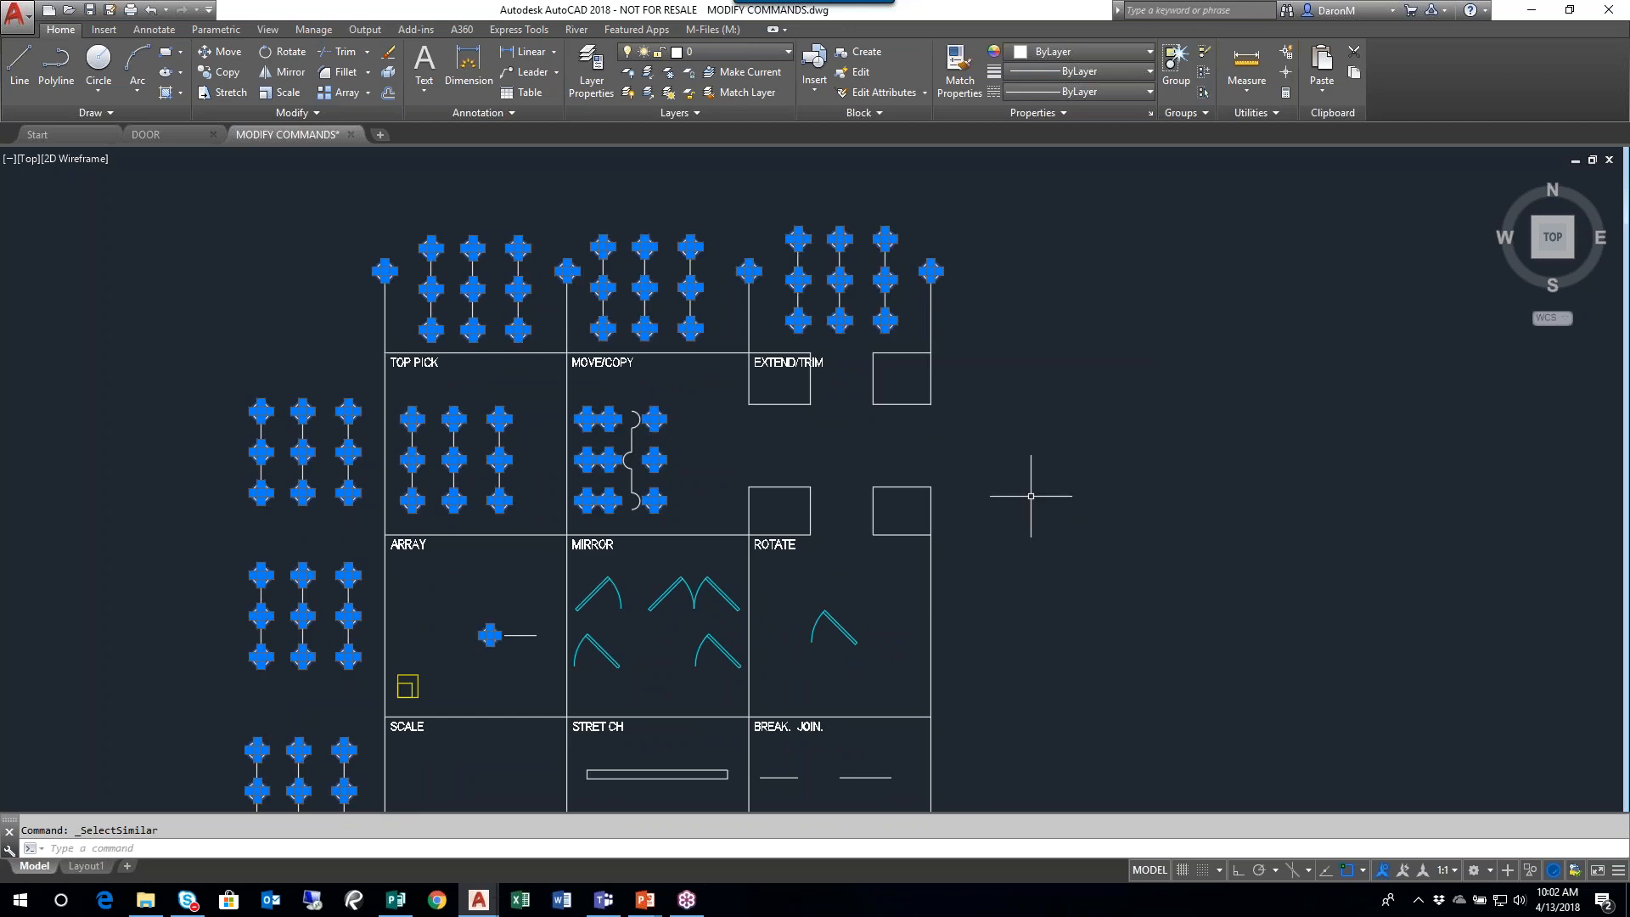
- Look over the selected matching circles across the grid, and clear the selection
middle_drag(1037, 484, 949, 466)
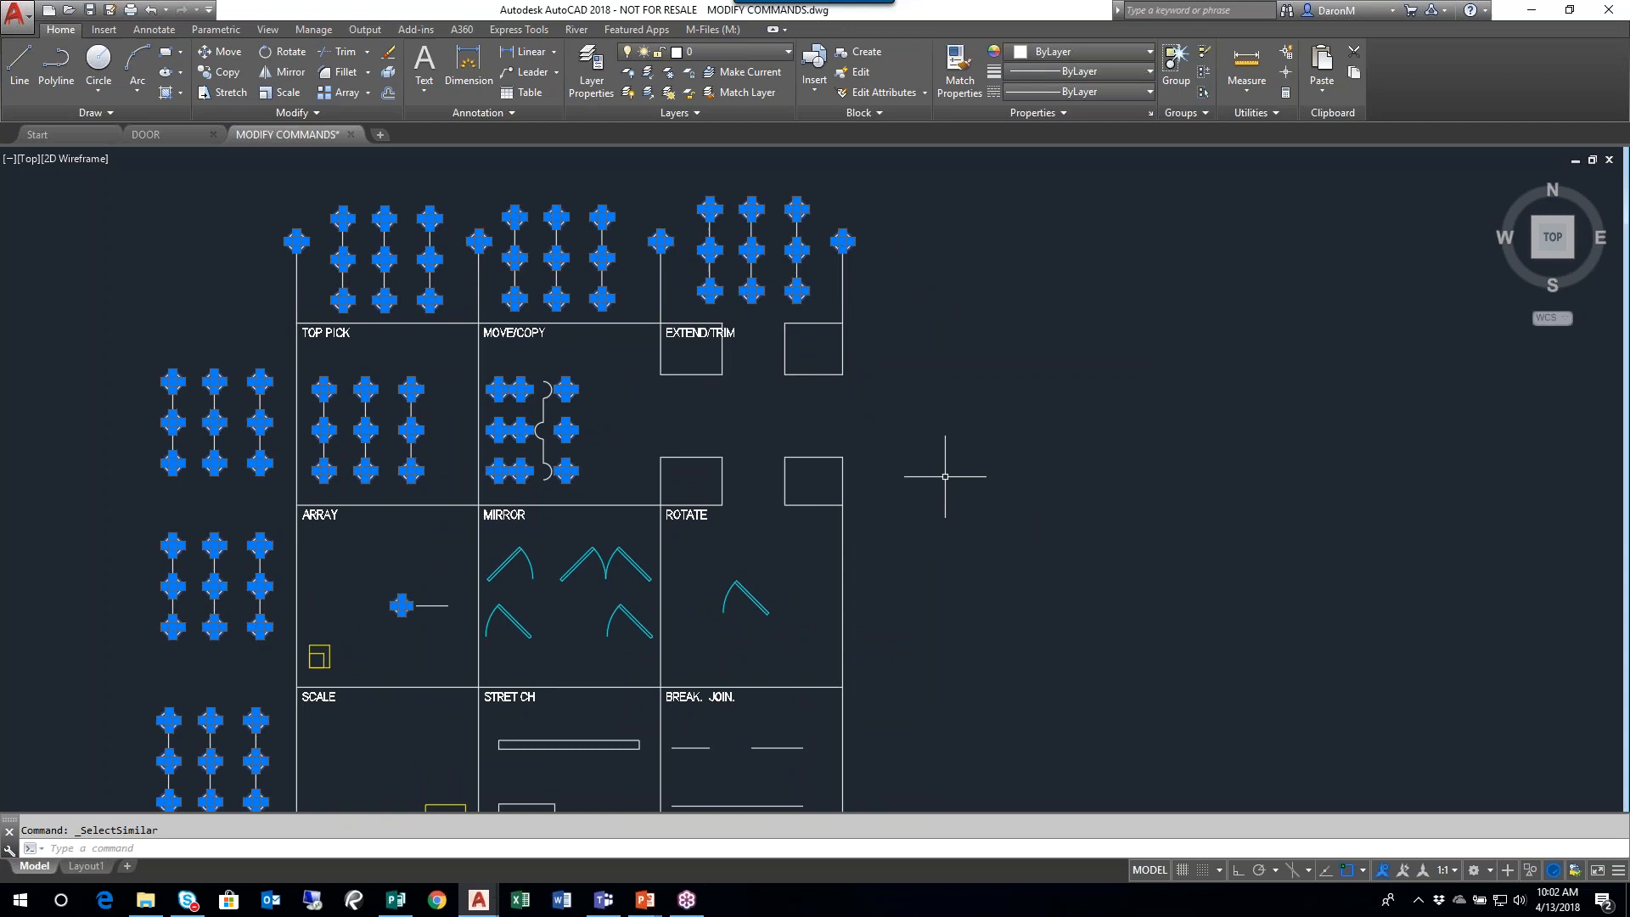
scroll(730, 450, down, 2)
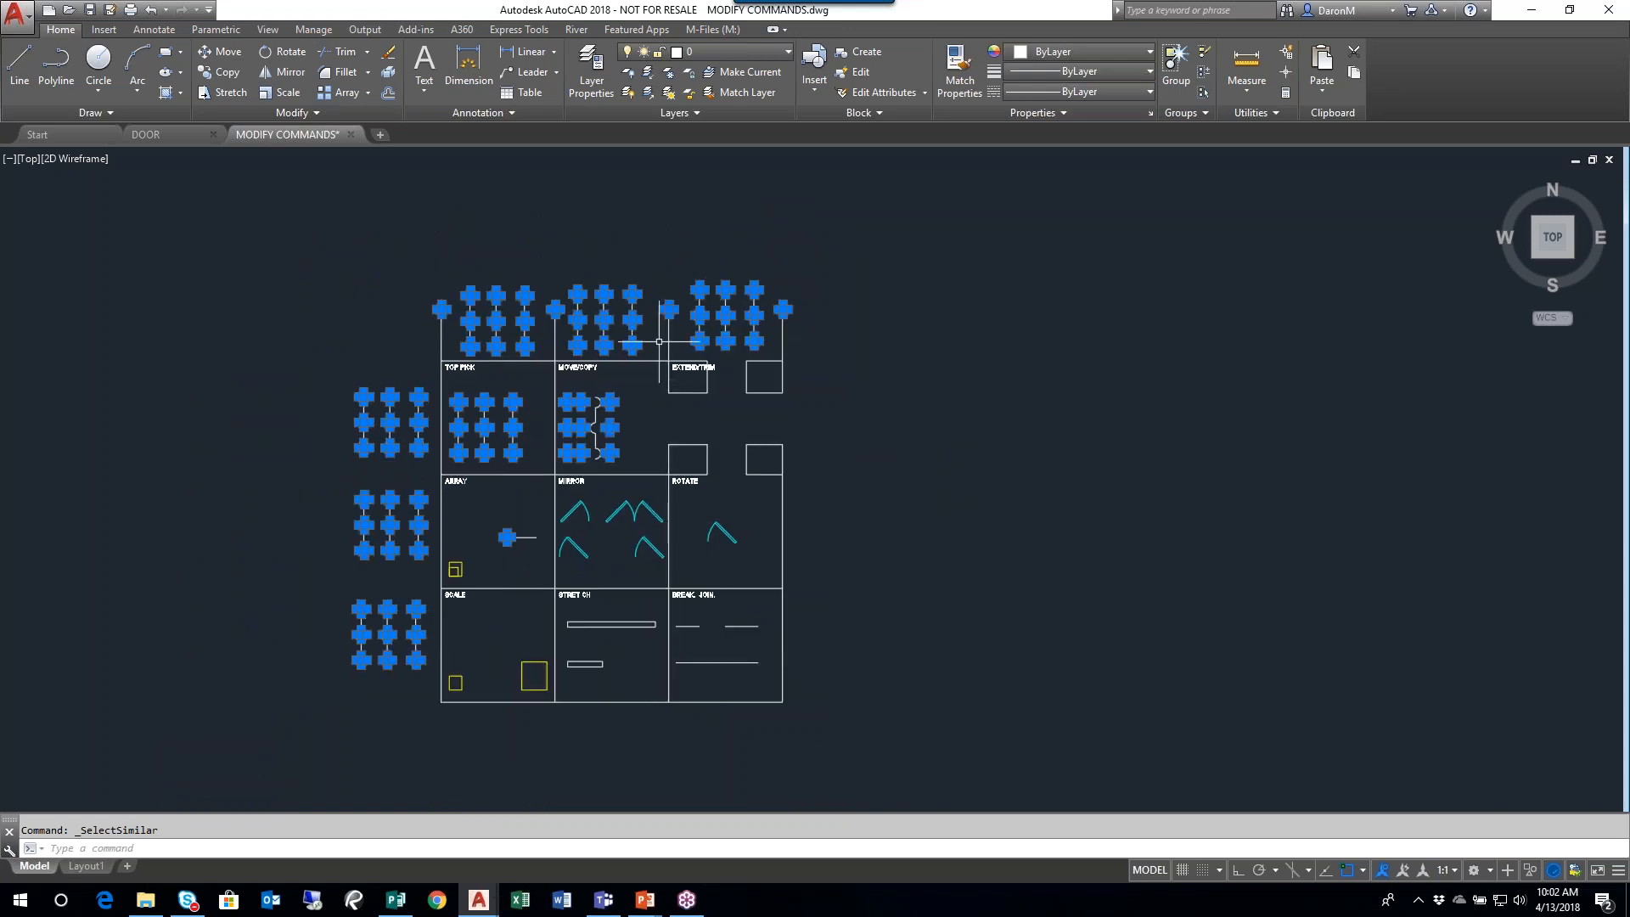
key(Escape)
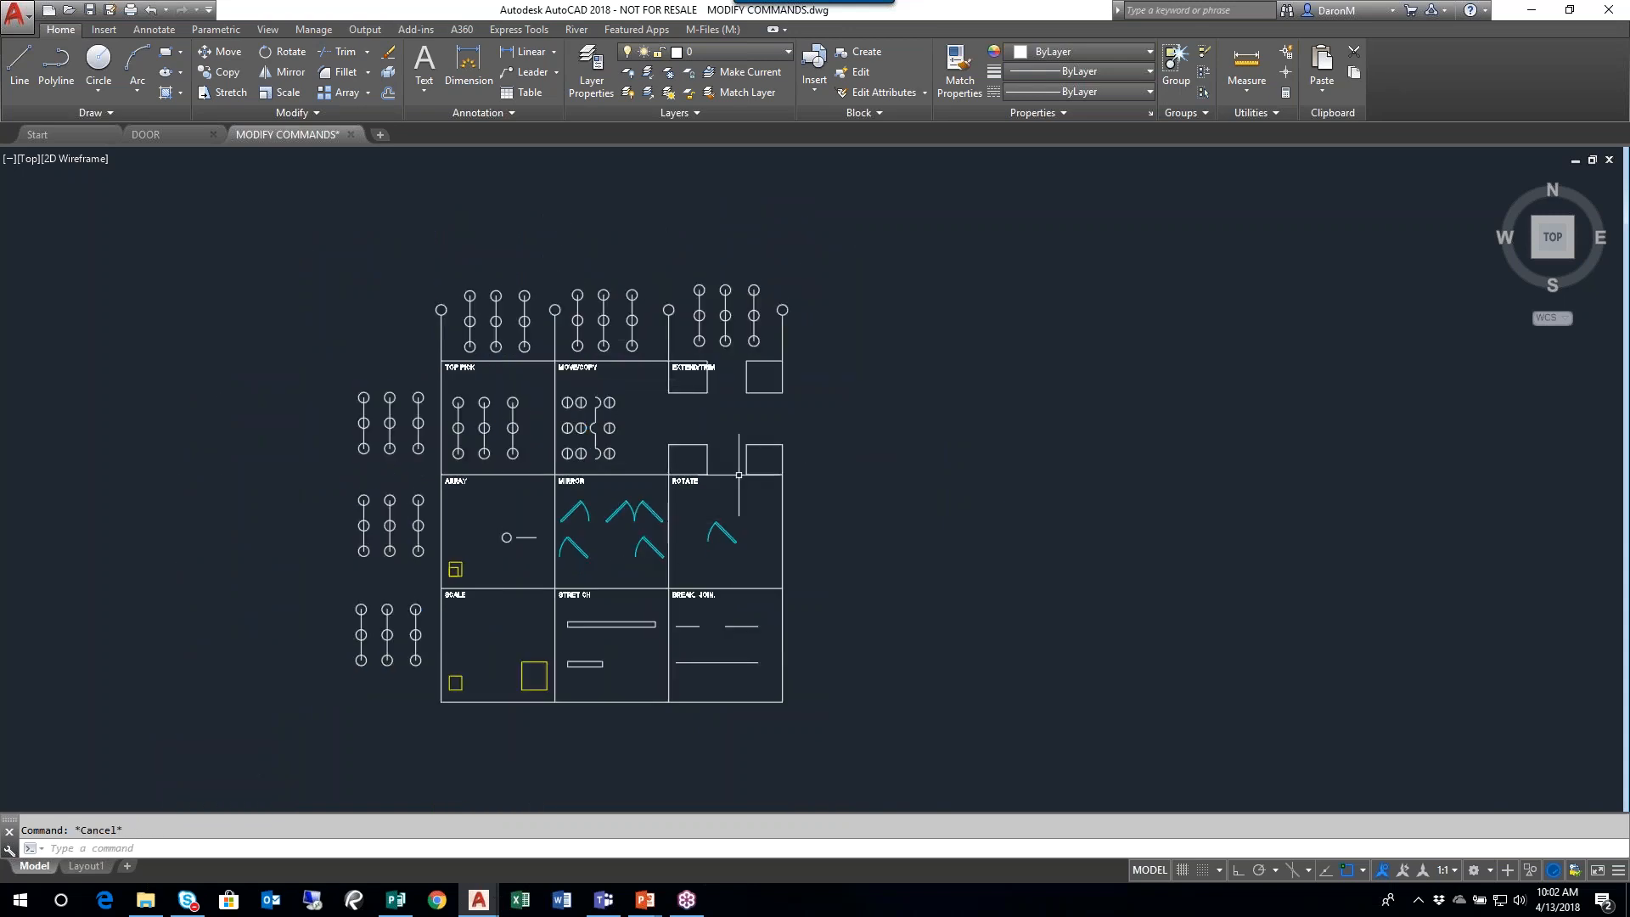
- Select the yellow square in the cell beneath ARRAY, extend the selection with Select Similar, and clear it after viewing
middle_drag(753, 489, 768, 435)
scroll(513, 526, up, 4)
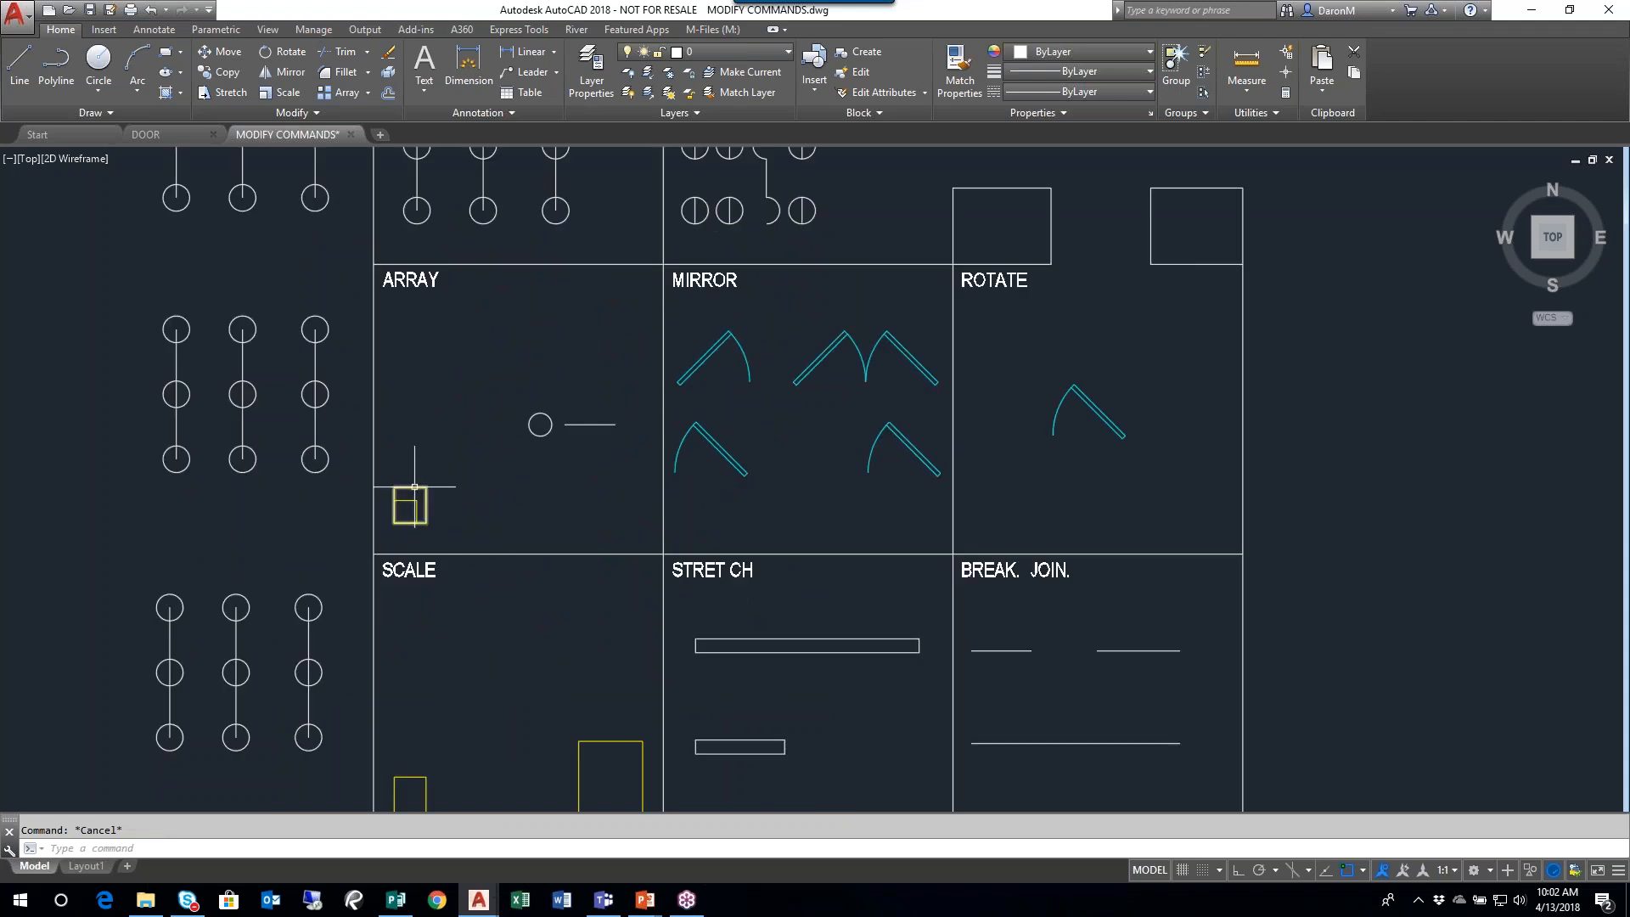
click(415, 485)
middle_drag(470, 514, 447, 374)
right_click(473, 357)
click(533, 647)
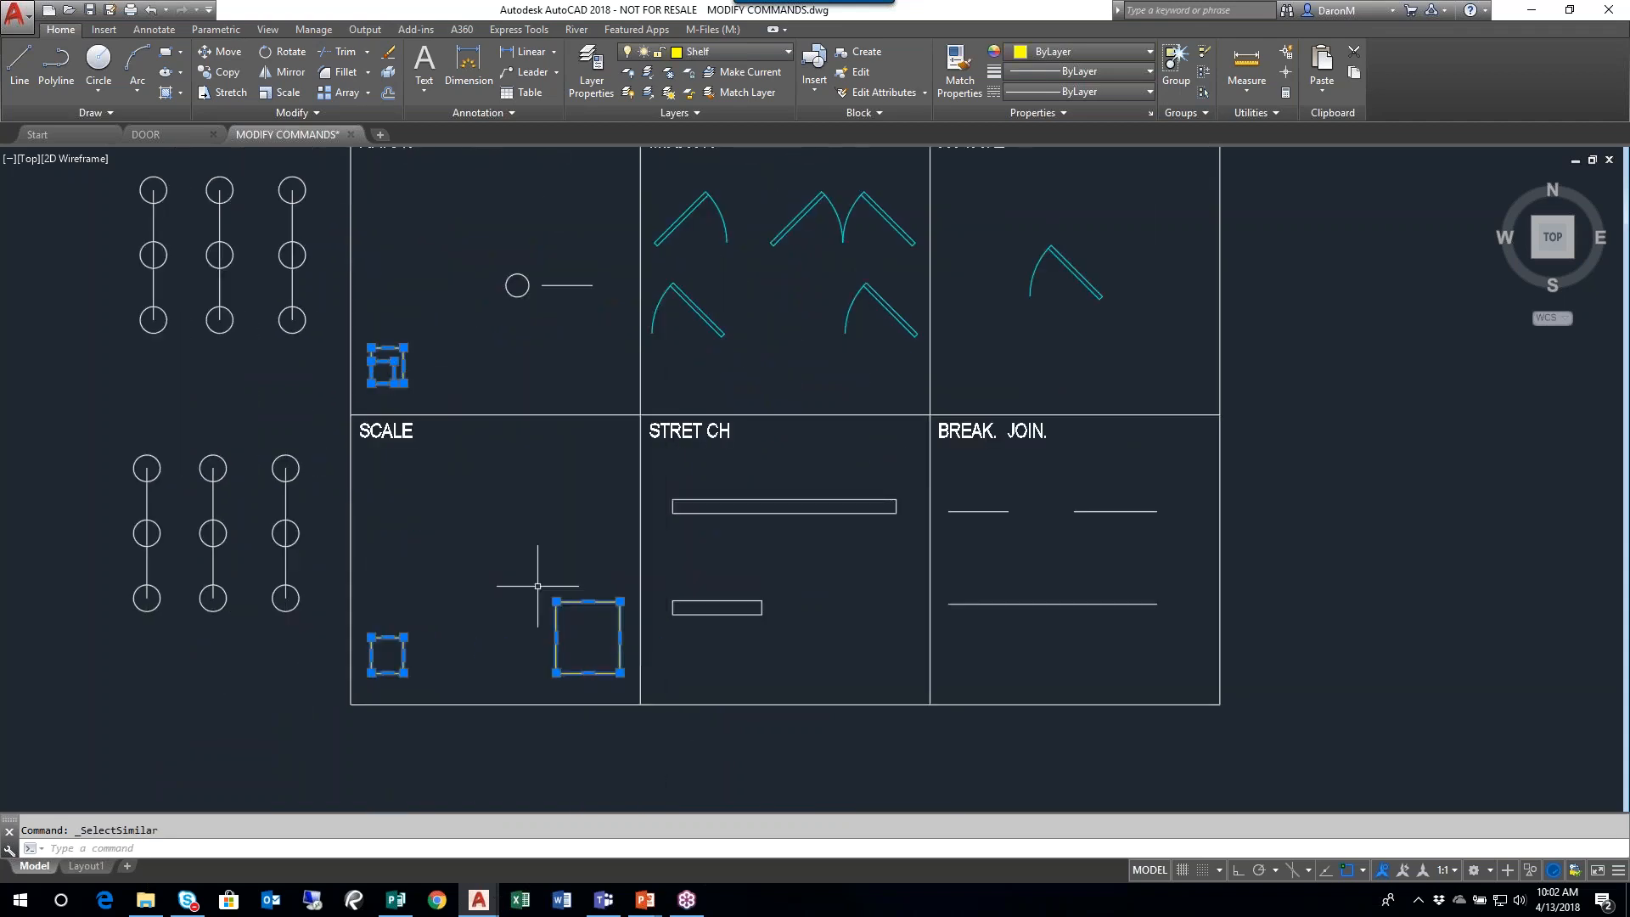
scroll(538, 574, down, 2)
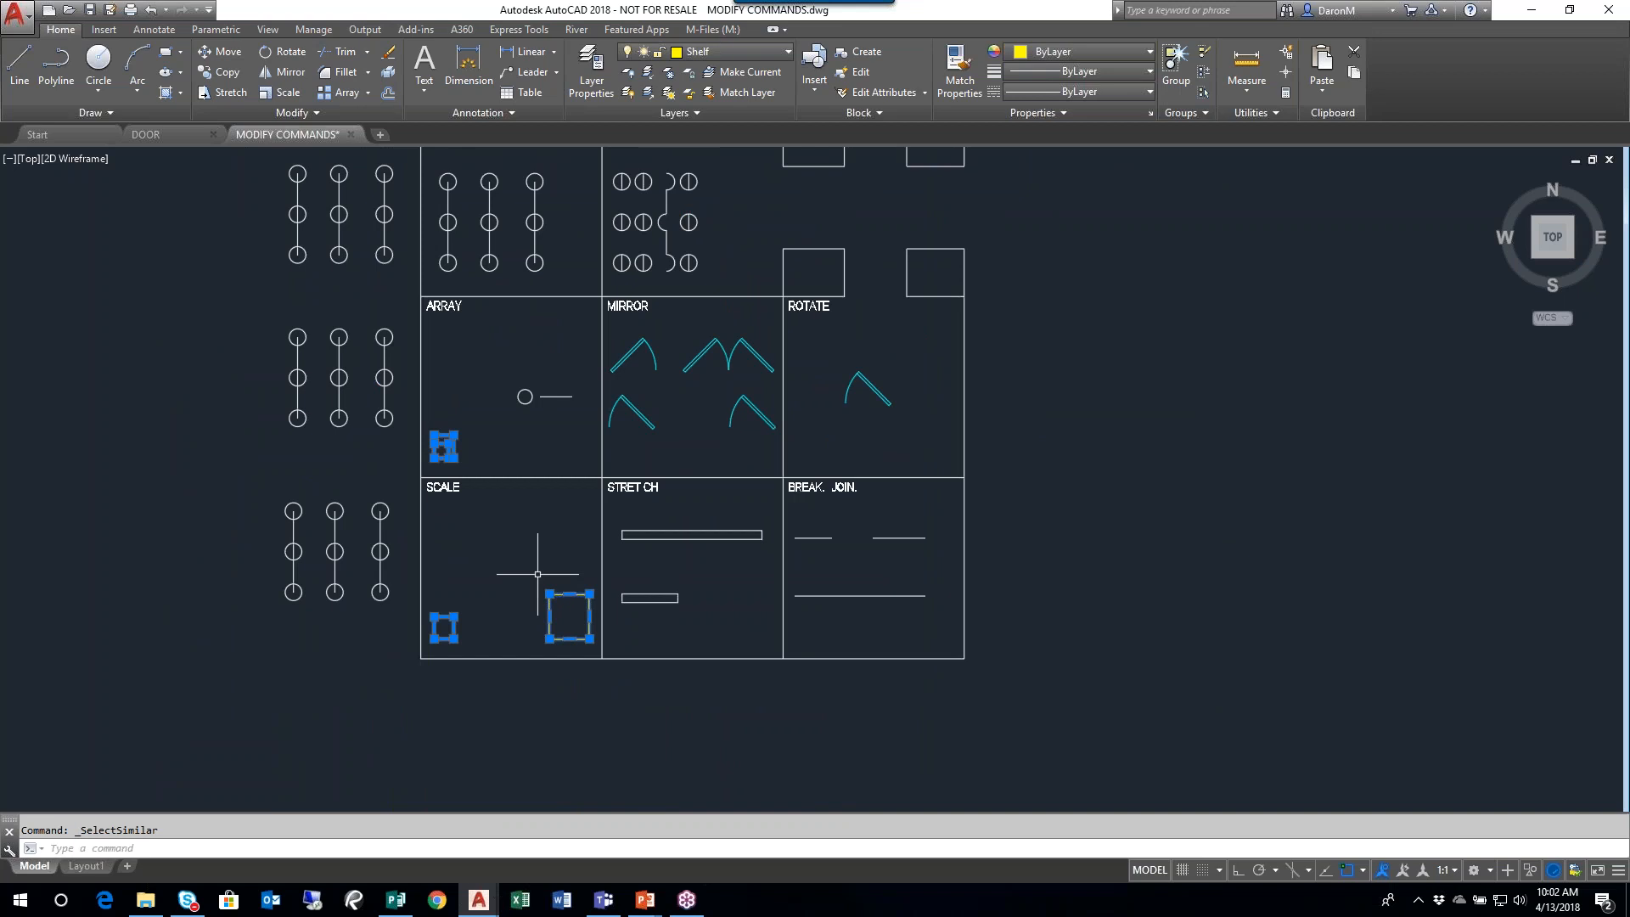
scroll(842, 487, up, 2)
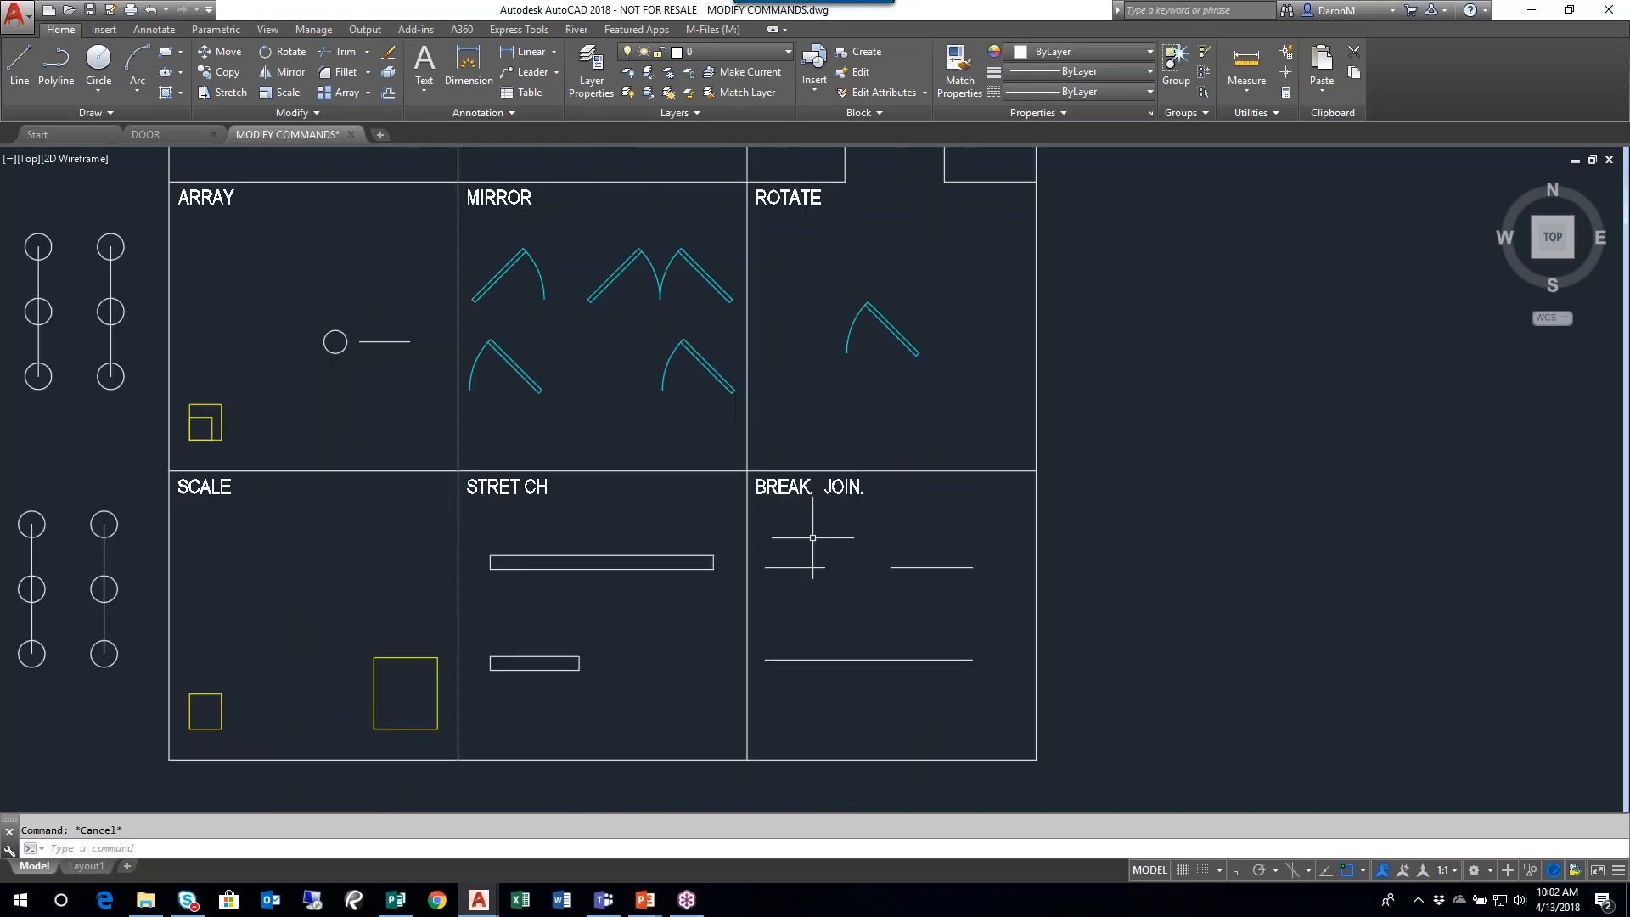
- Open GD SECOND FLOORPLAN from the GD CLASS FILES-4-12 folder and show the whole plan in model space
click(69, 10)
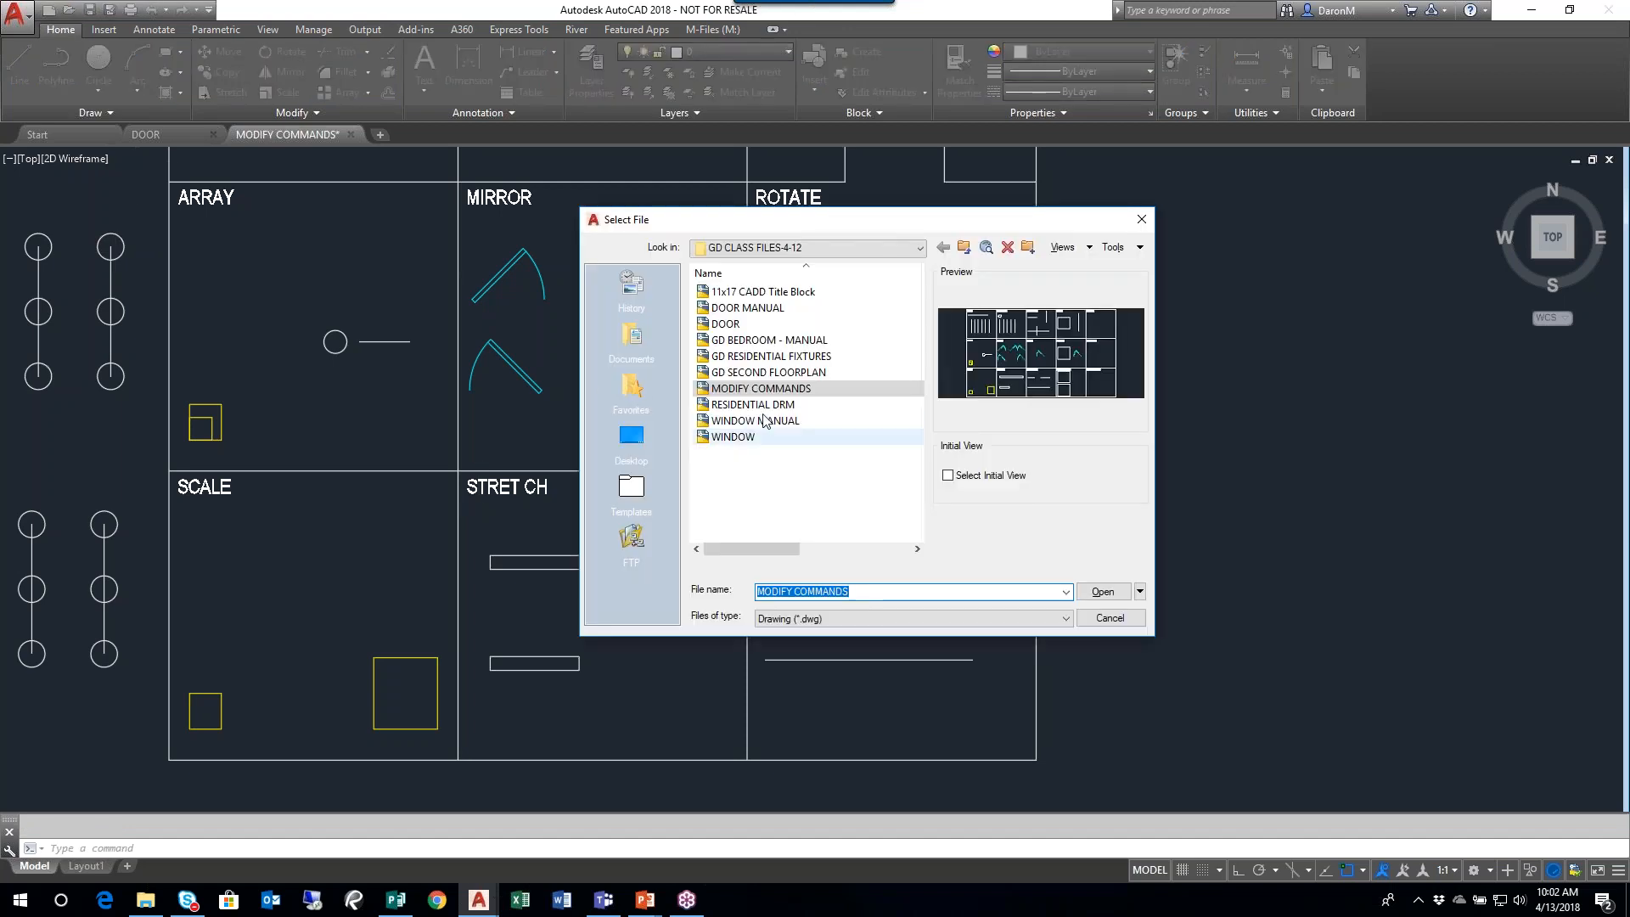
click(737, 376)
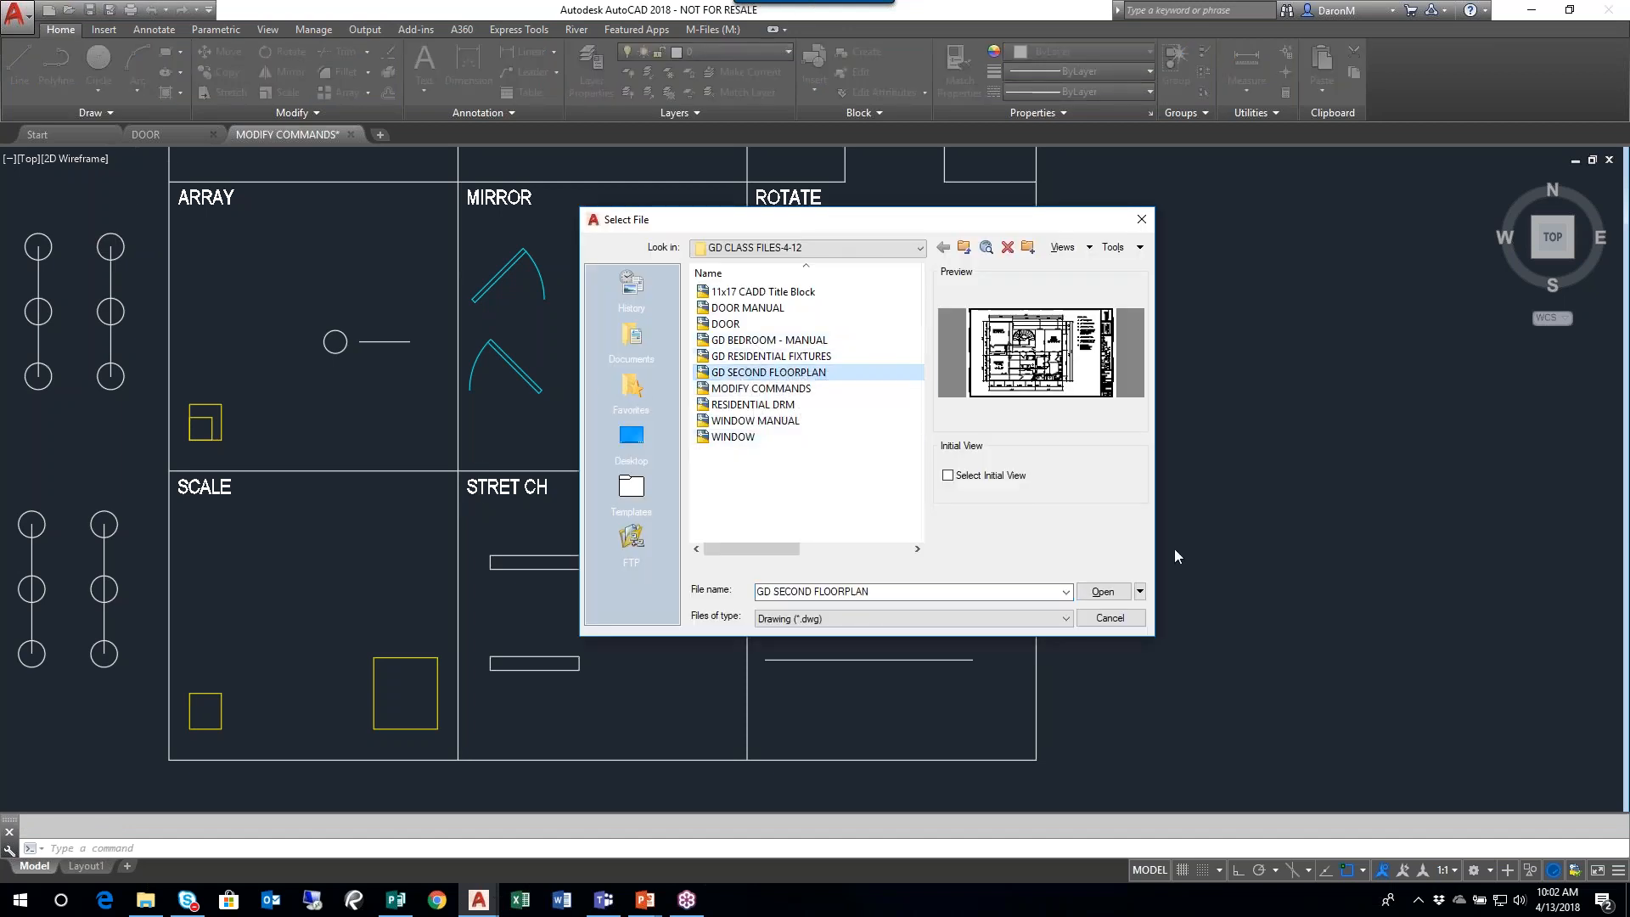
click(1103, 591)
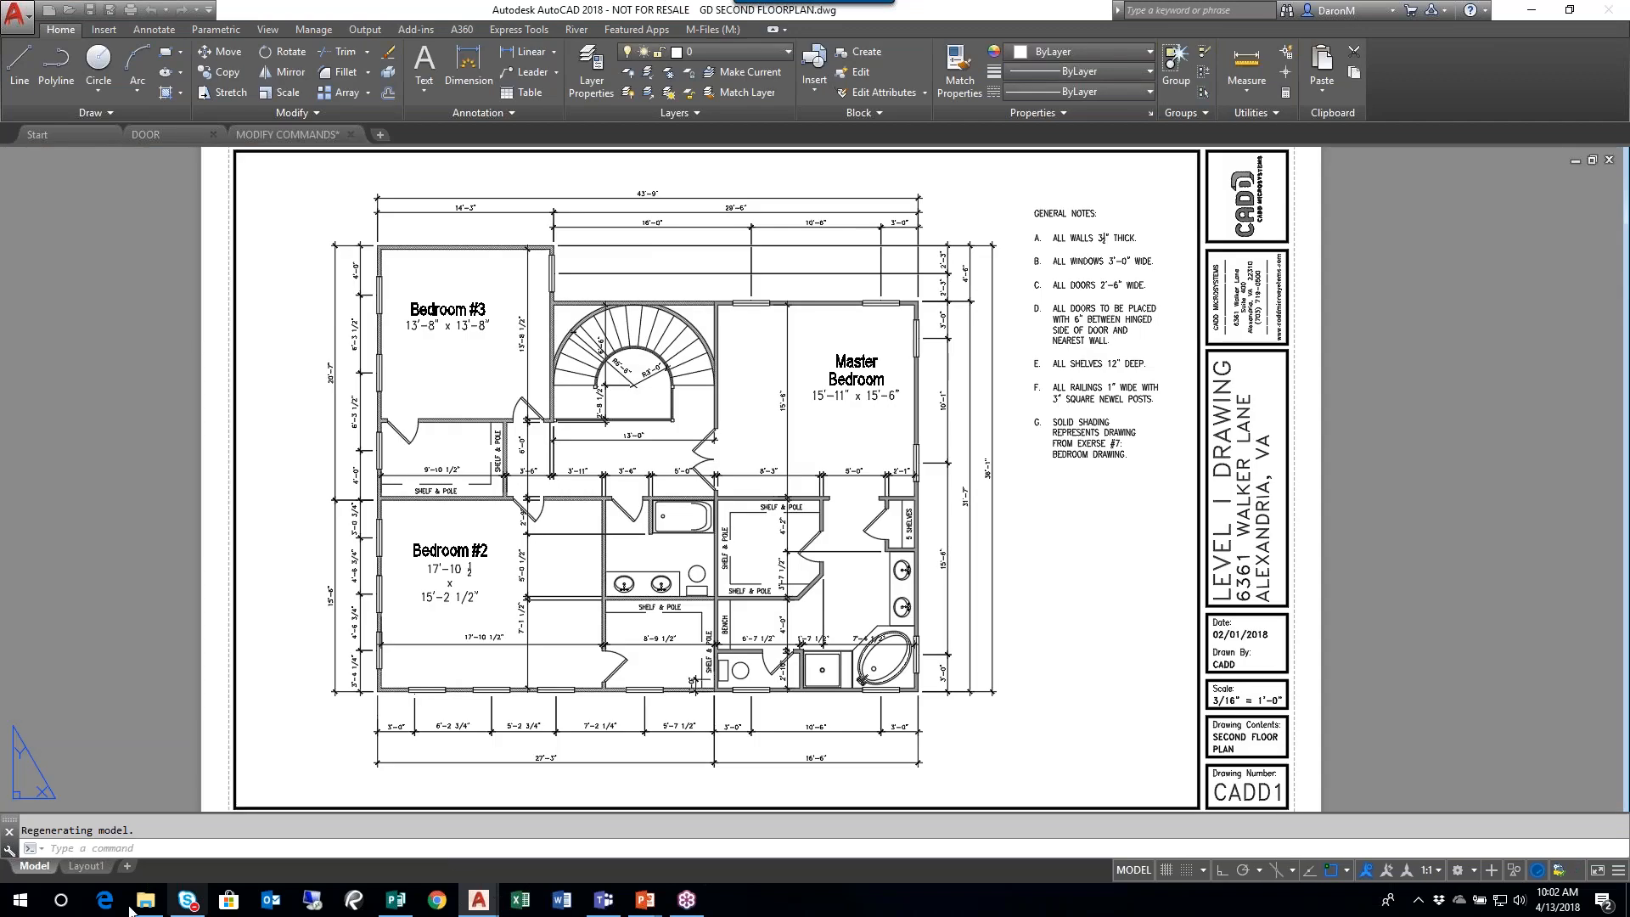
click(38, 866)
scroll(910, 323, down, 10)
scroll(910, 323, up, 4)
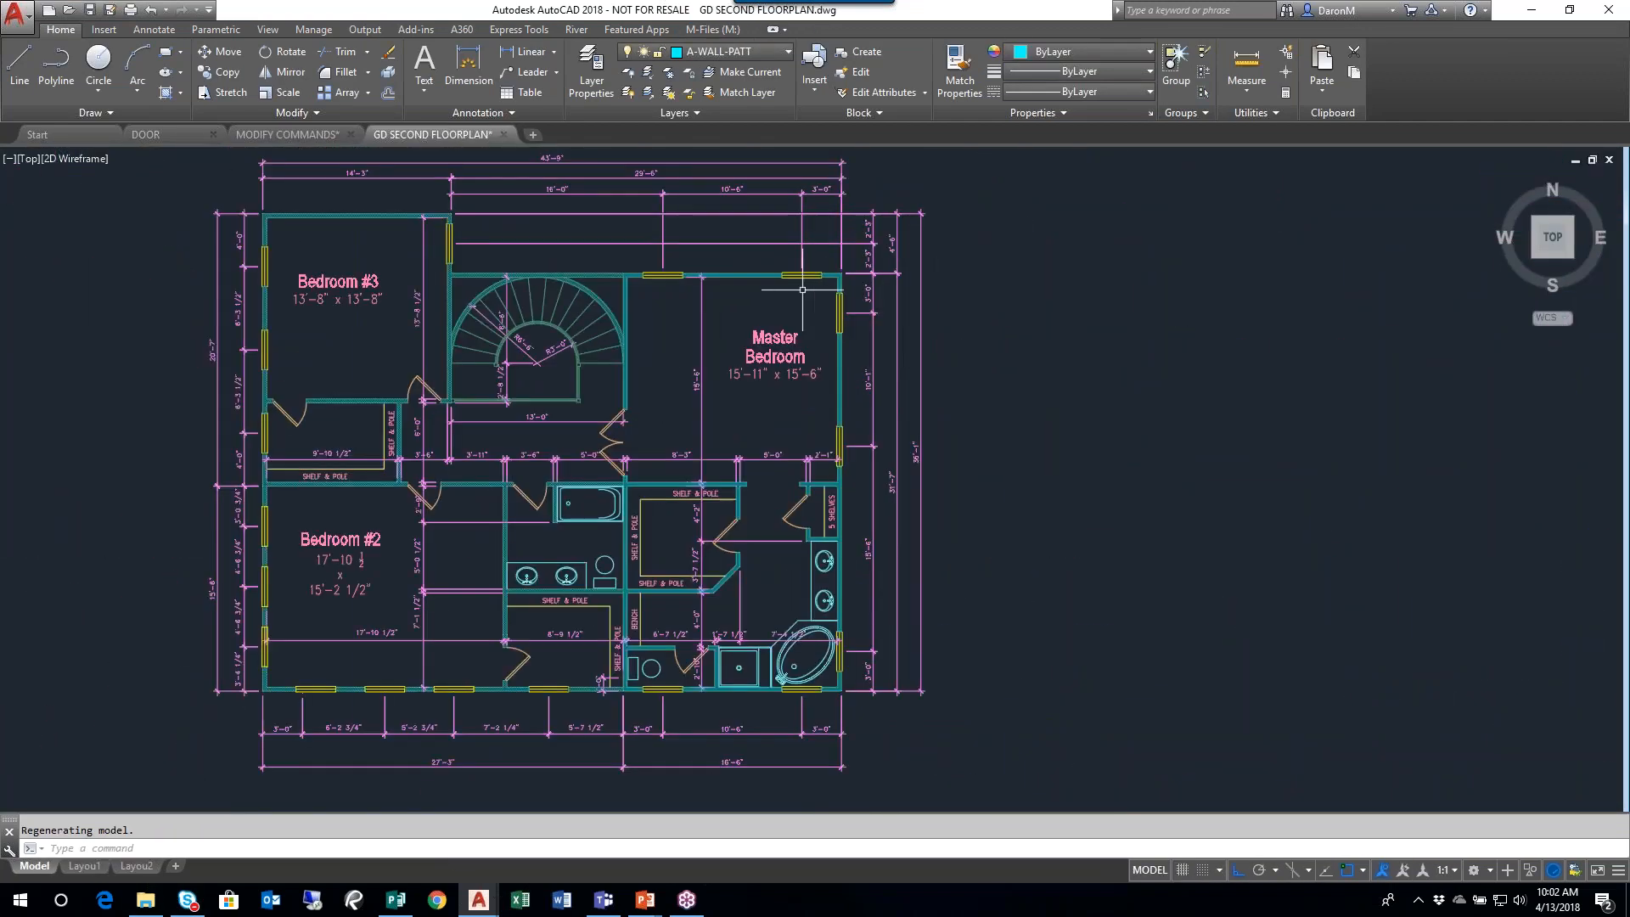
- Select the window nearest the corner on the Master Bedroom's upper wall, apply Select Similar, and clear the selection after viewing
click(806, 274)
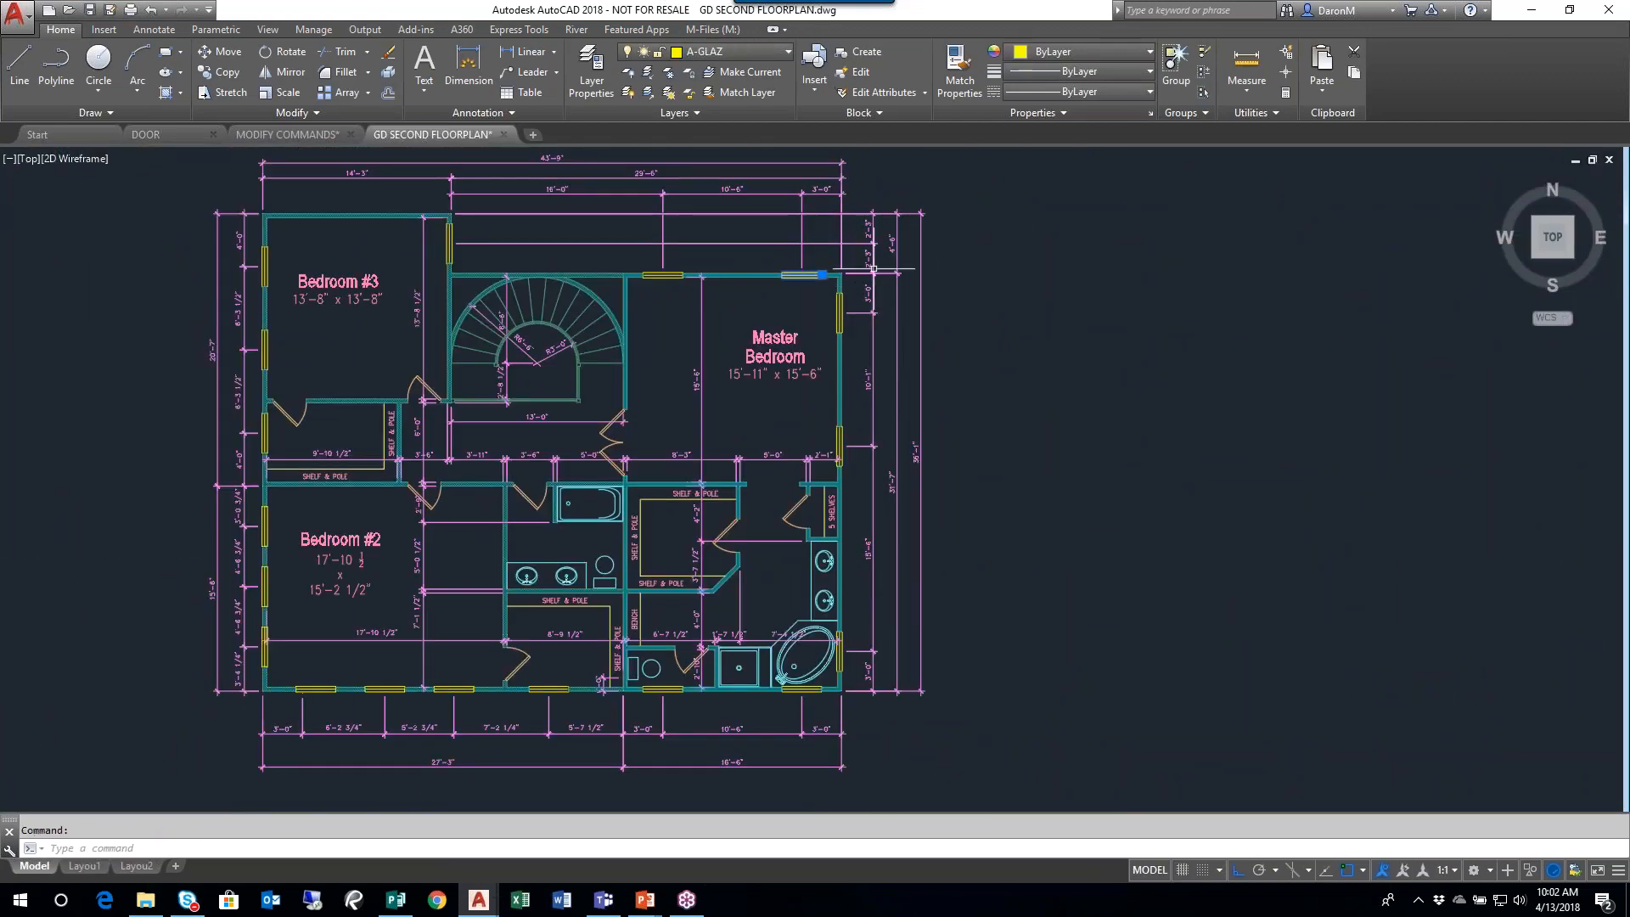
right_click(934, 243)
click(988, 594)
middle_drag(926, 439, 1060, 364)
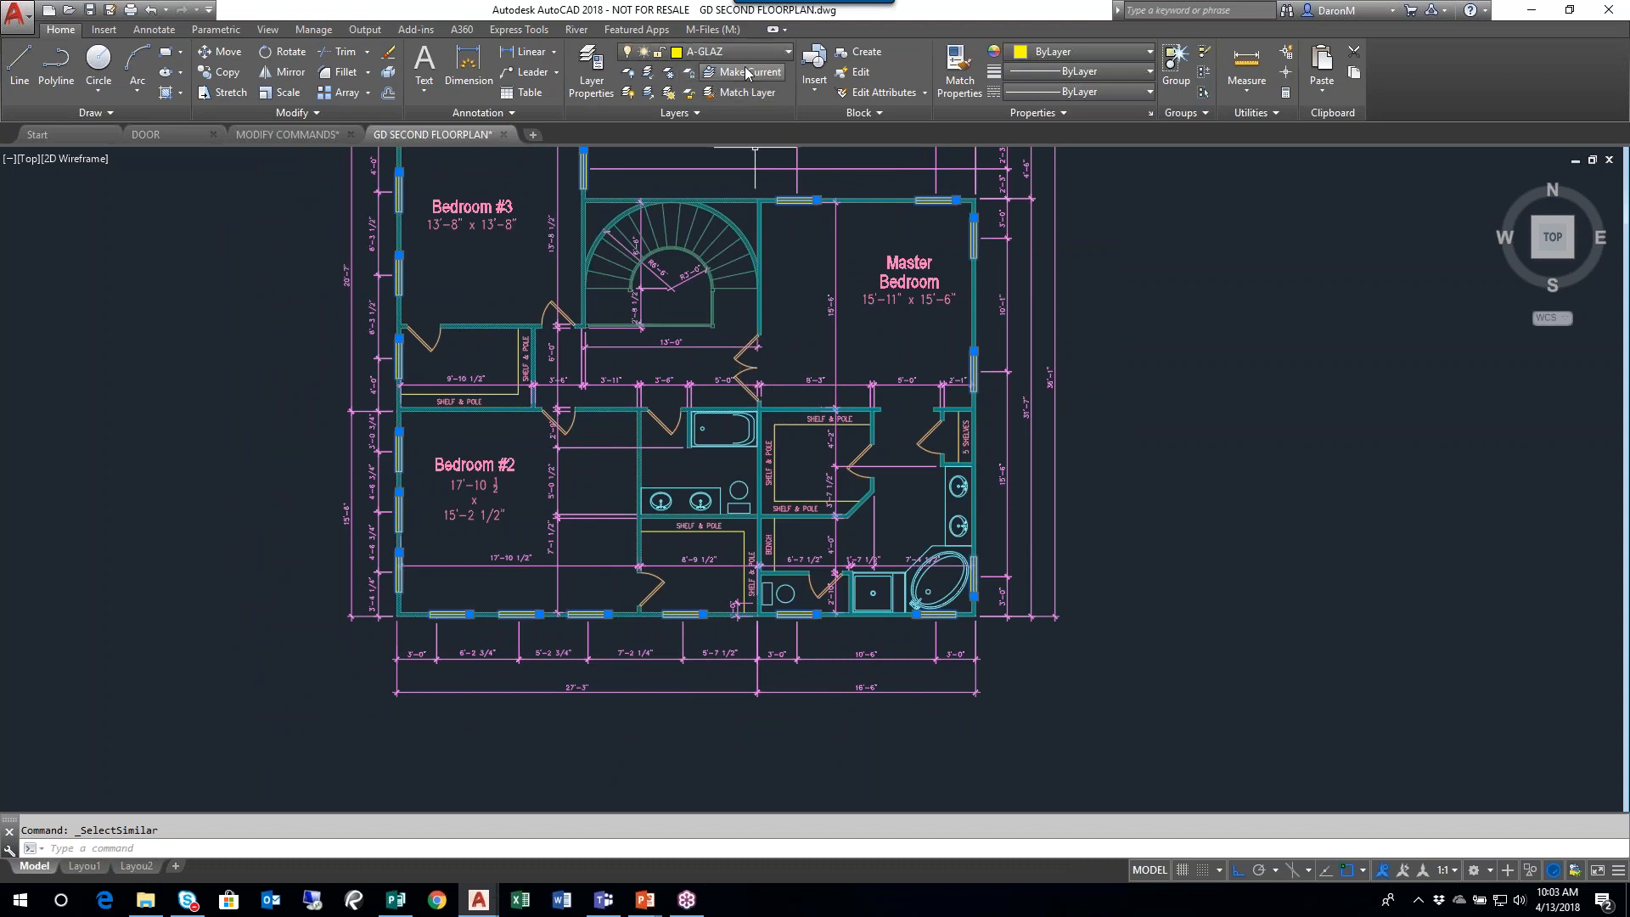
key(Escape)
- Move both leaves of the Master Bedroom's double door onto the windows' layer A-GLAZ
scroll(720, 399, up, 2)
click(793, 330)
click(771, 333)
click(749, 53)
click(747, 175)
key(Escape)
scroll(796, 204, down, 2)
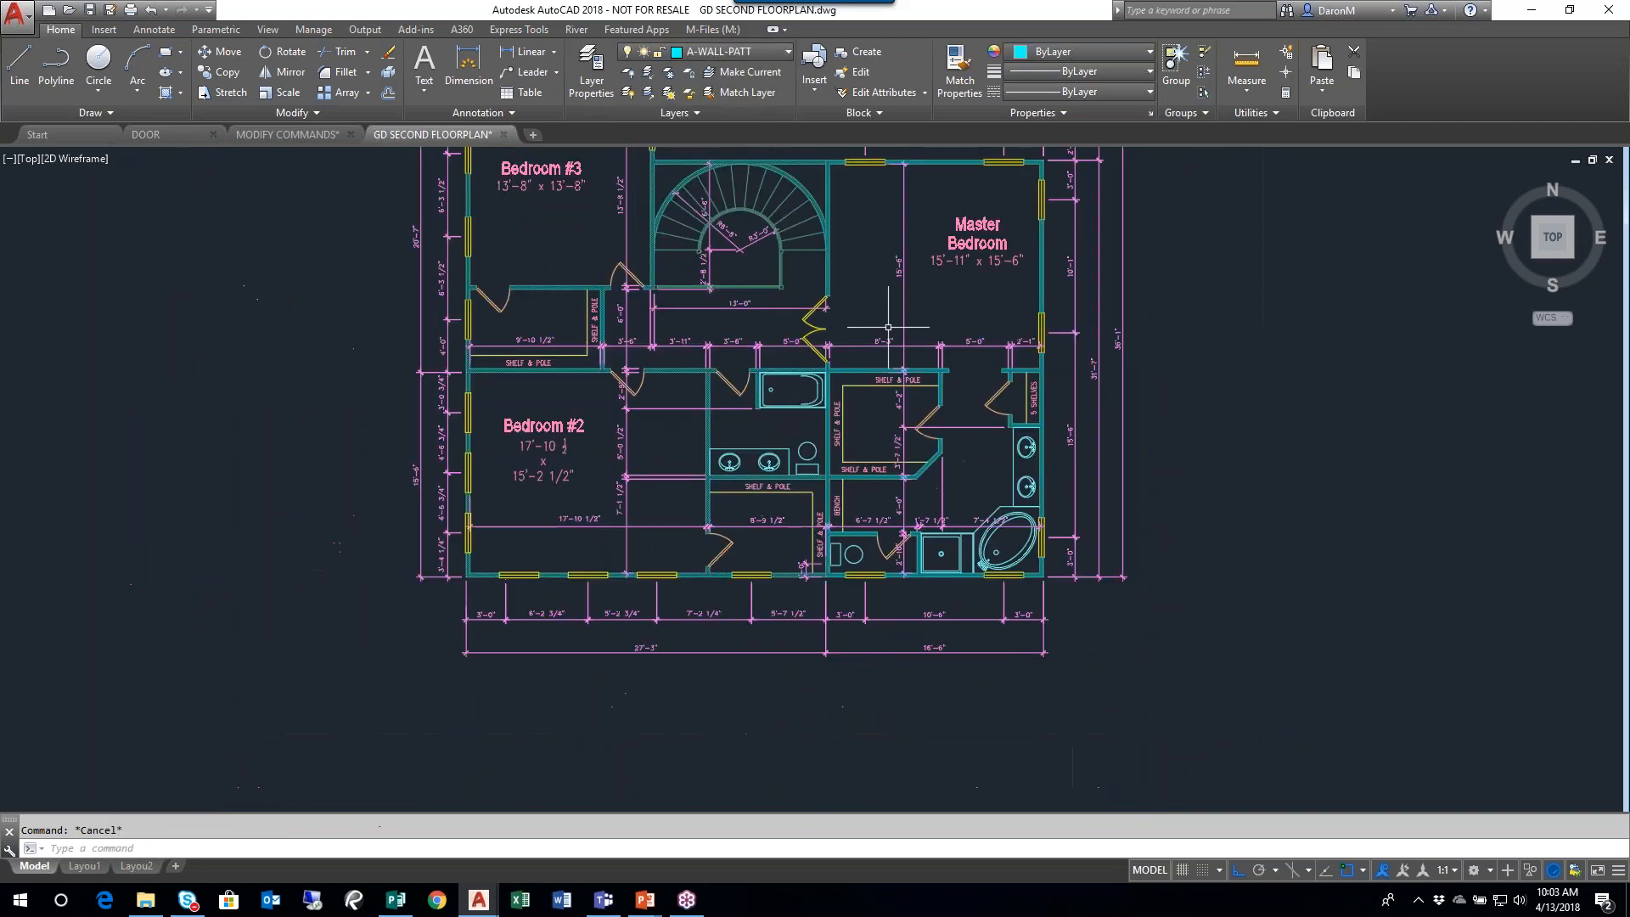
- Select the Master Bedroom upper-wall window nearer the staircase and use Select Similar to check whether the double door is included
click(881, 180)
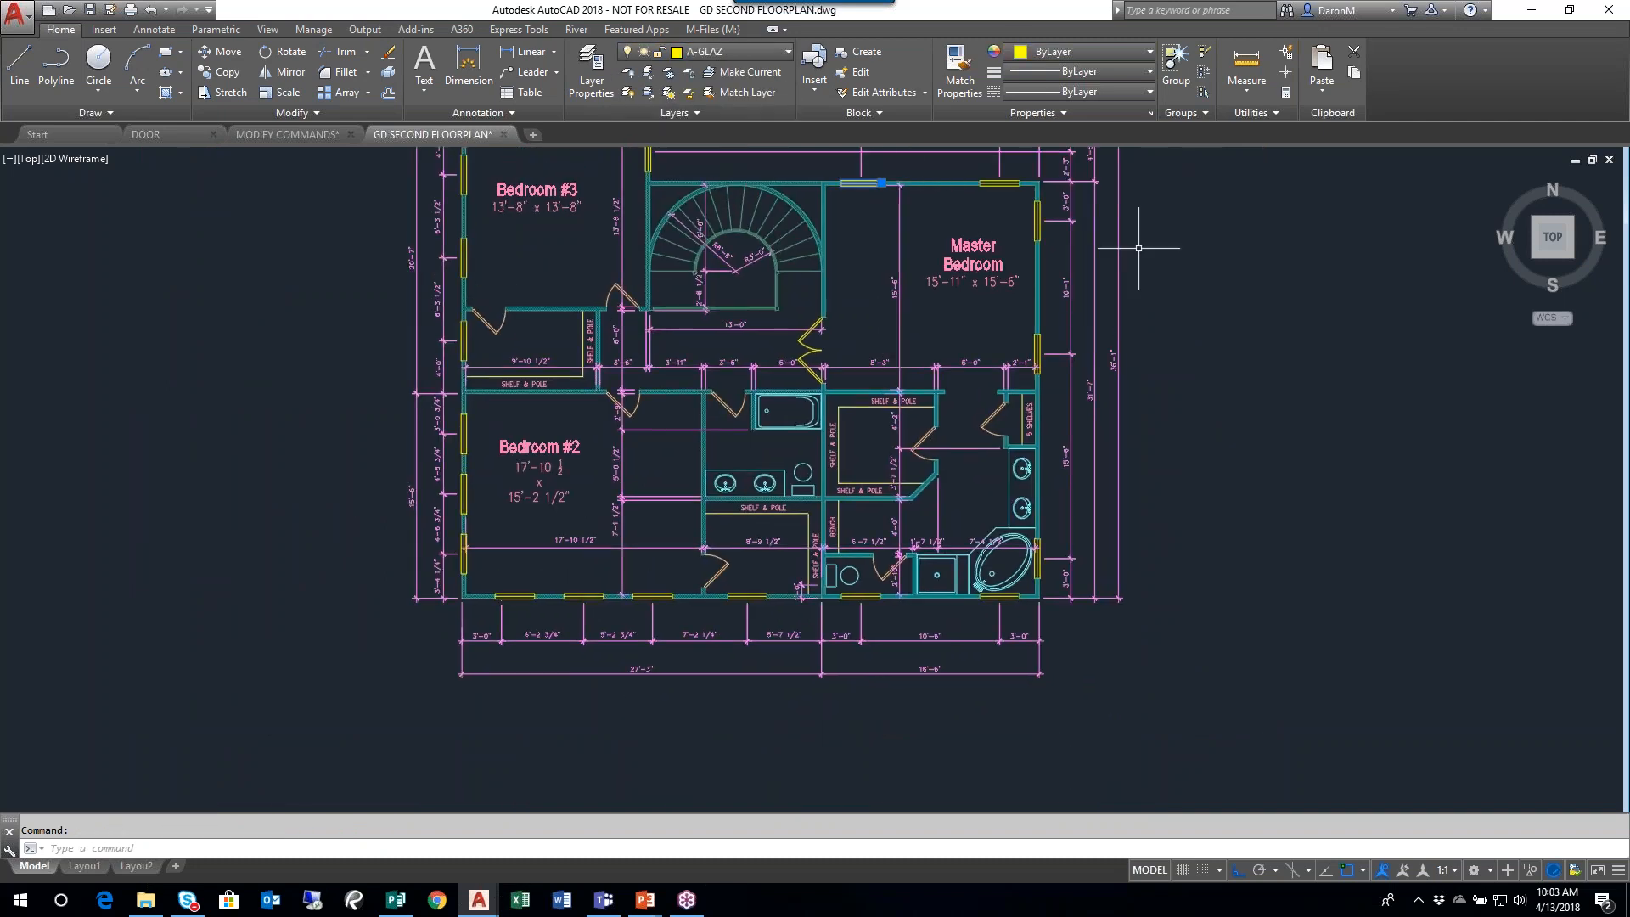
right_click(1179, 253)
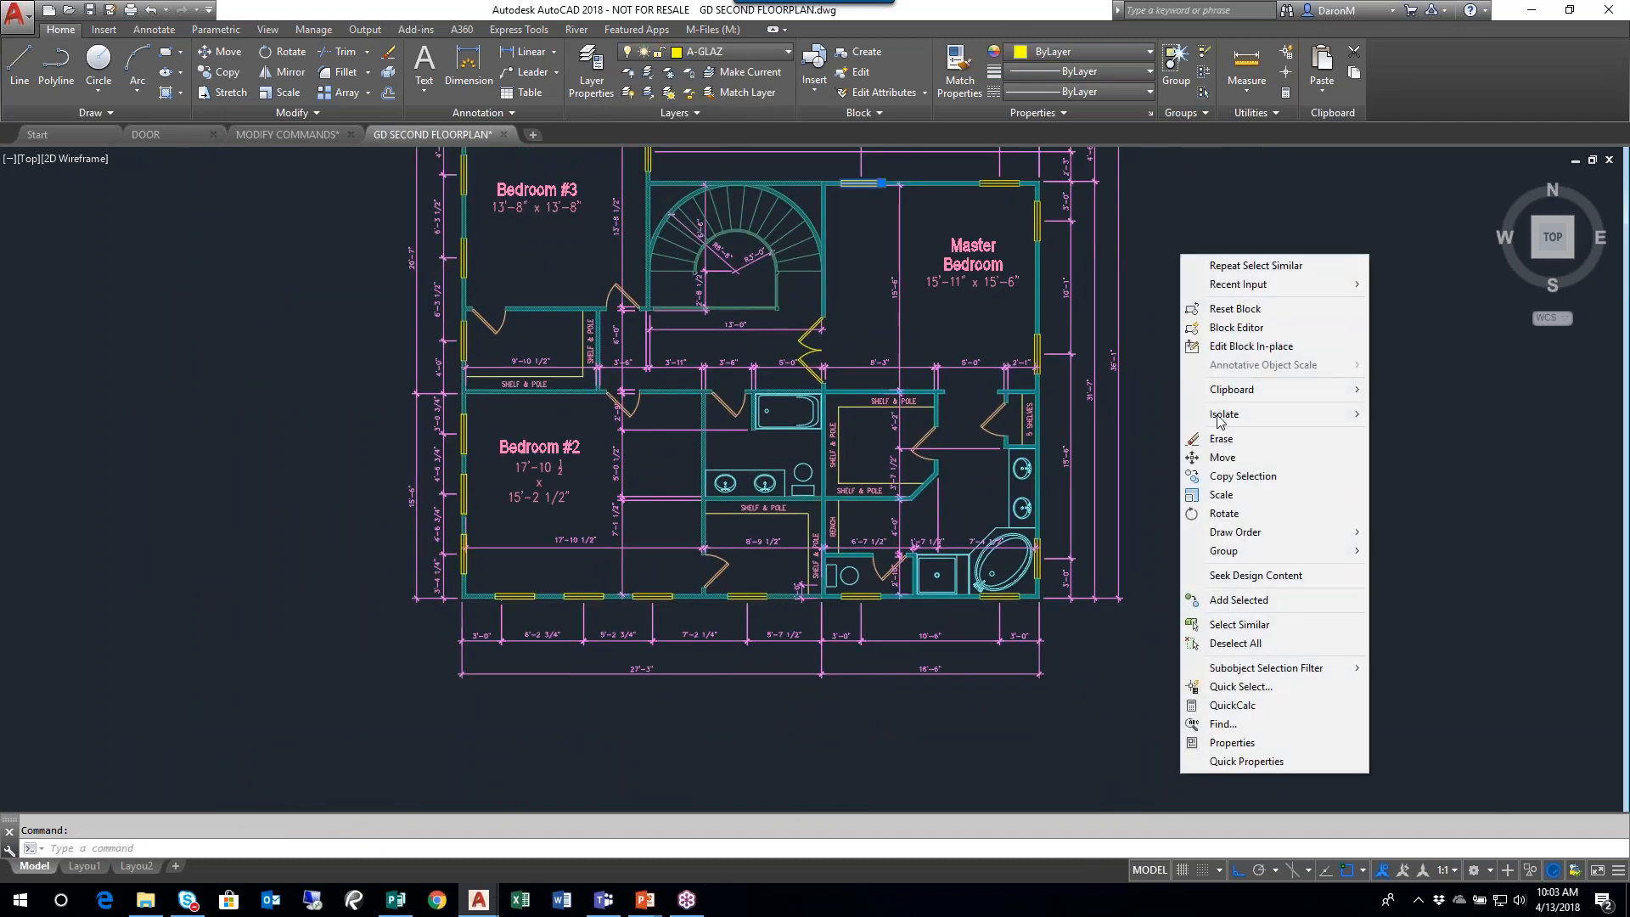
click(1245, 624)
scroll(817, 360, up, 3)
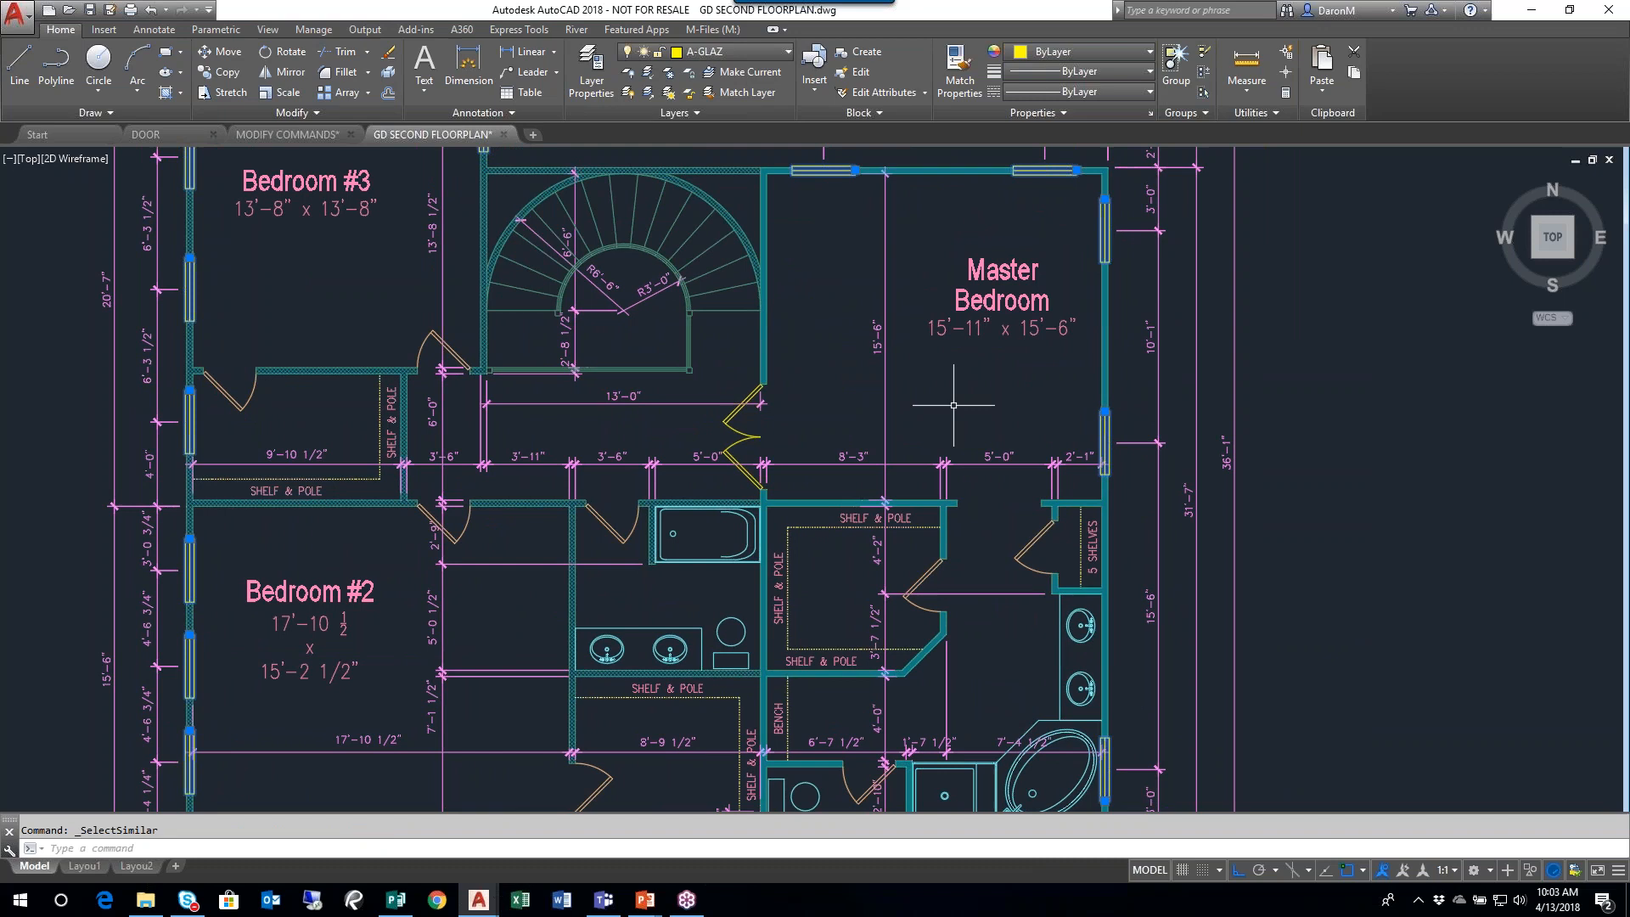
scroll(946, 408, down, 3)
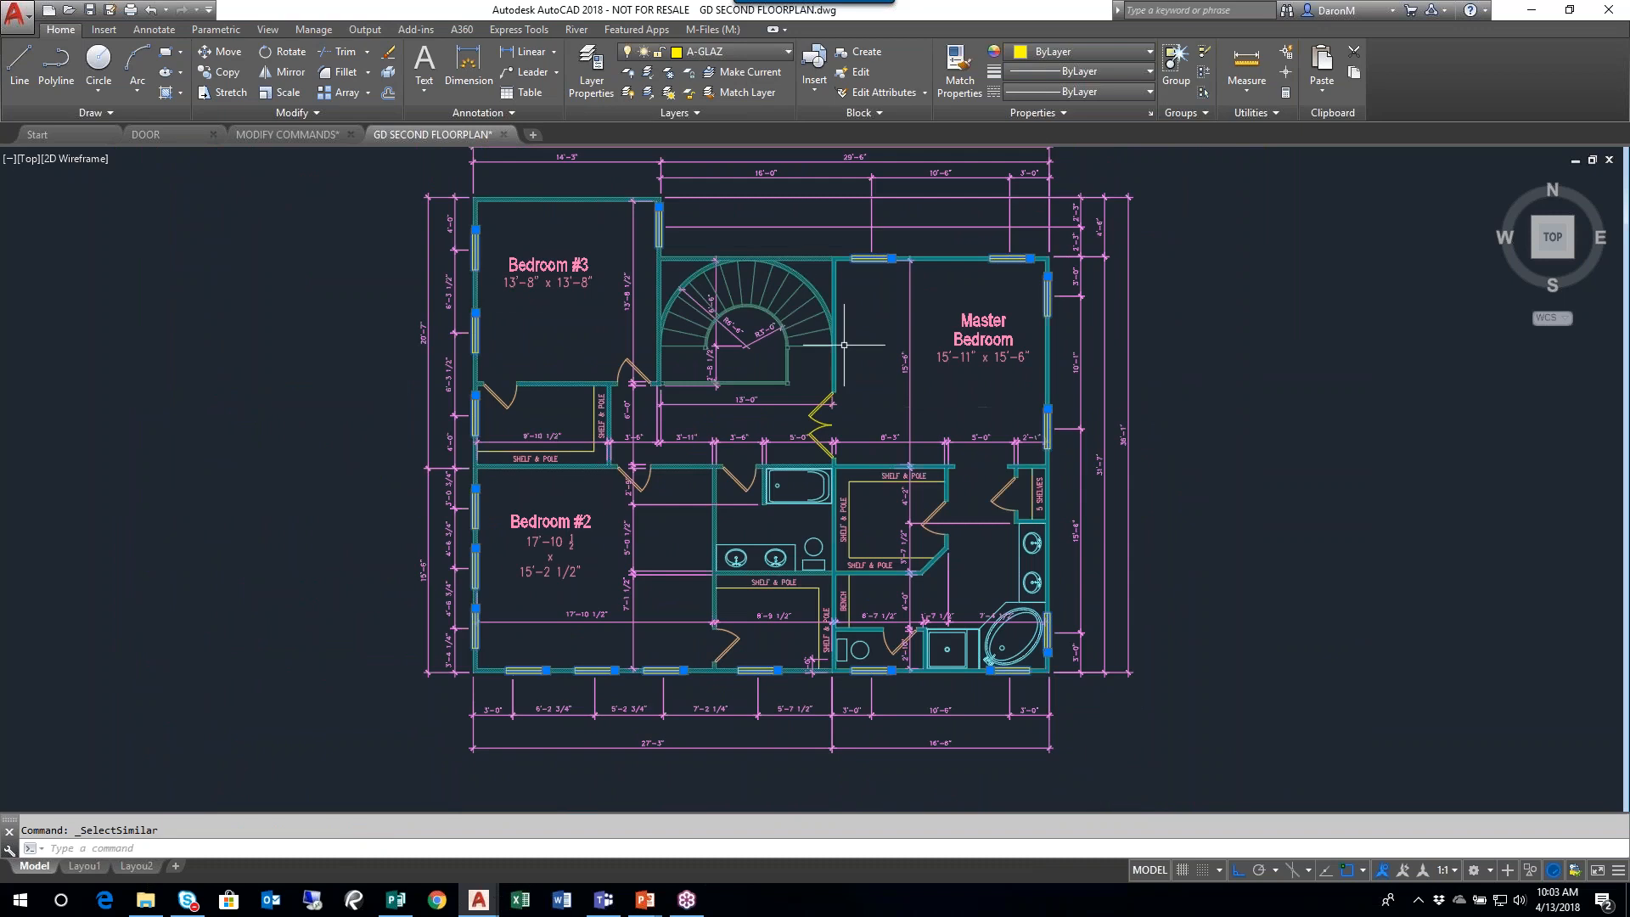
middle_drag(866, 373, 716, 363)
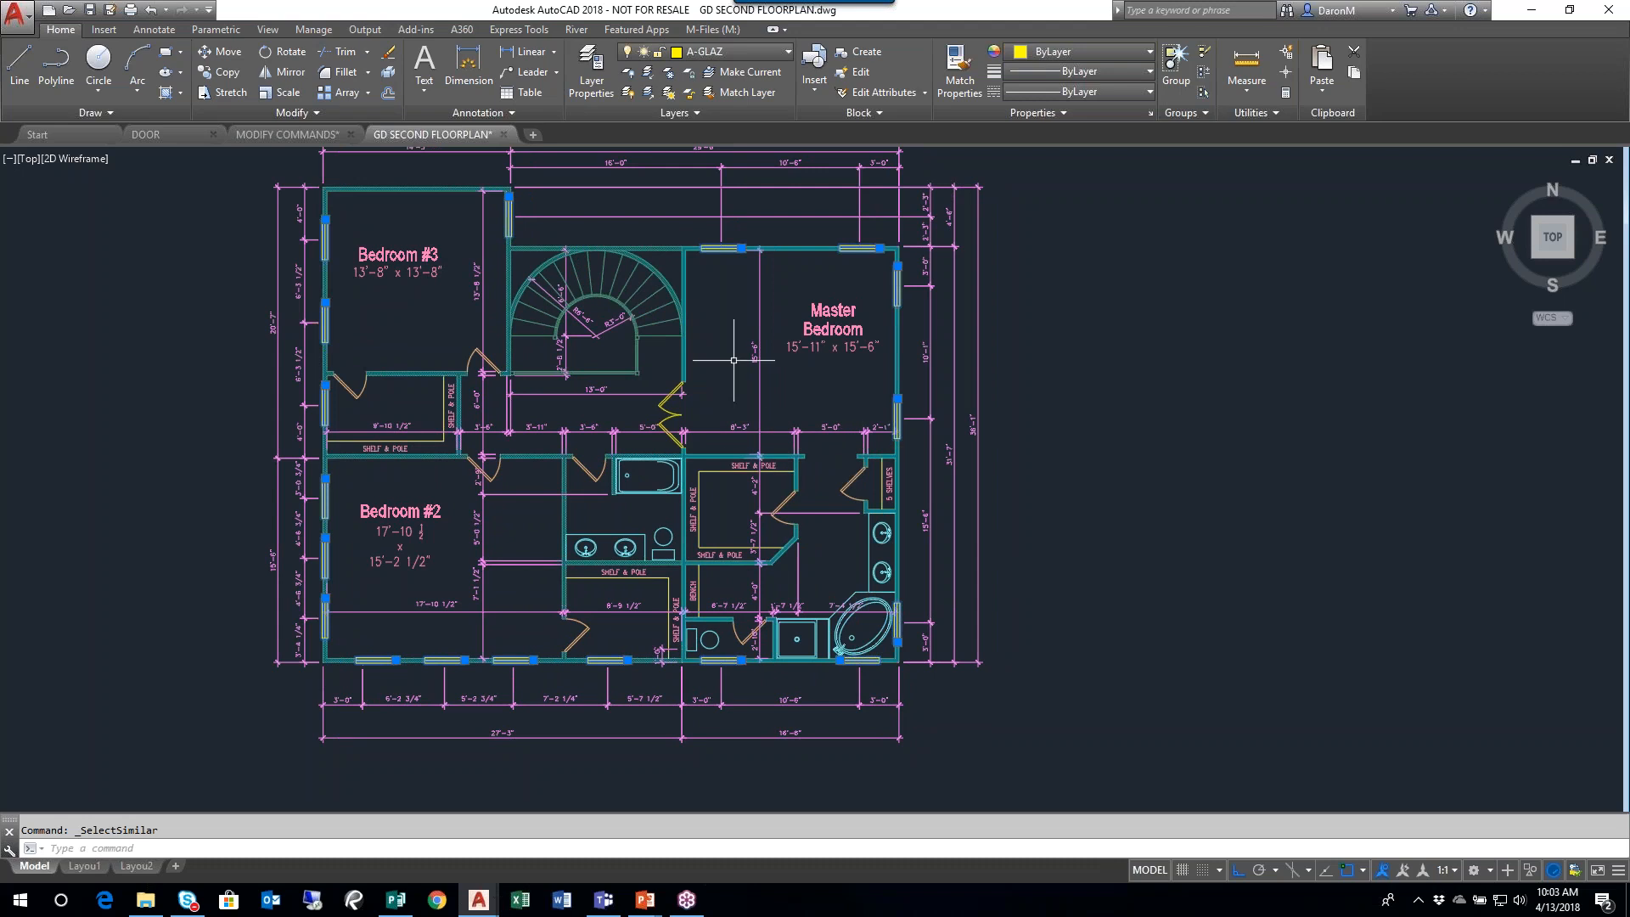
middle_drag(933, 374, 968, 334)
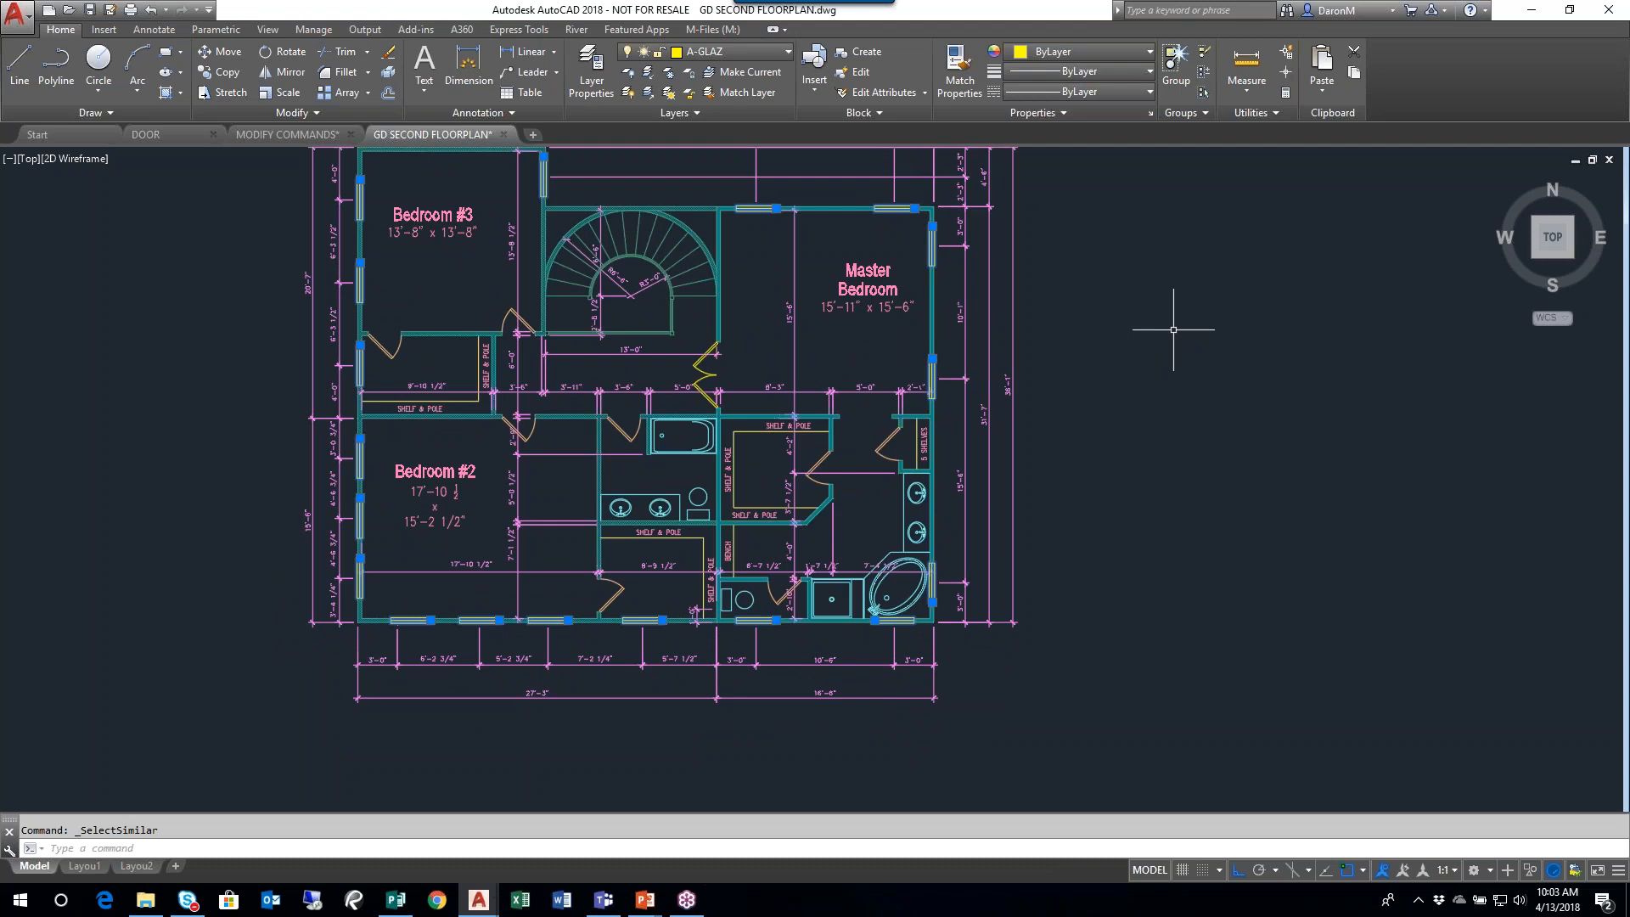
- Inspect the properties of the selected window blocks, close the palette and clear the selection
right_click(1063, 272)
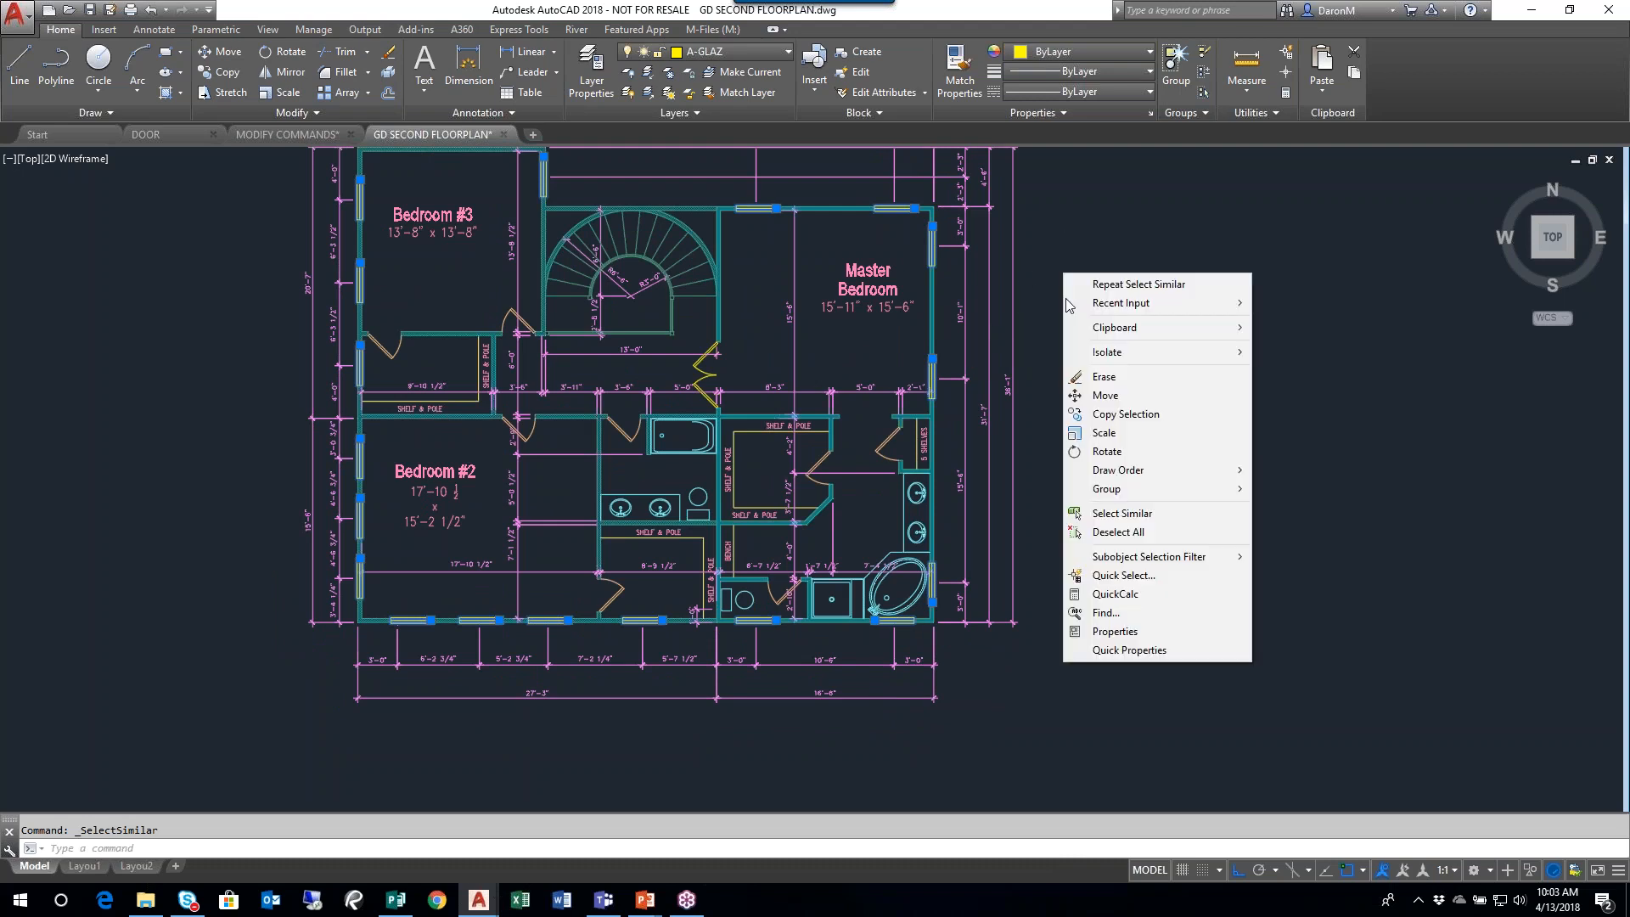
click(1130, 632)
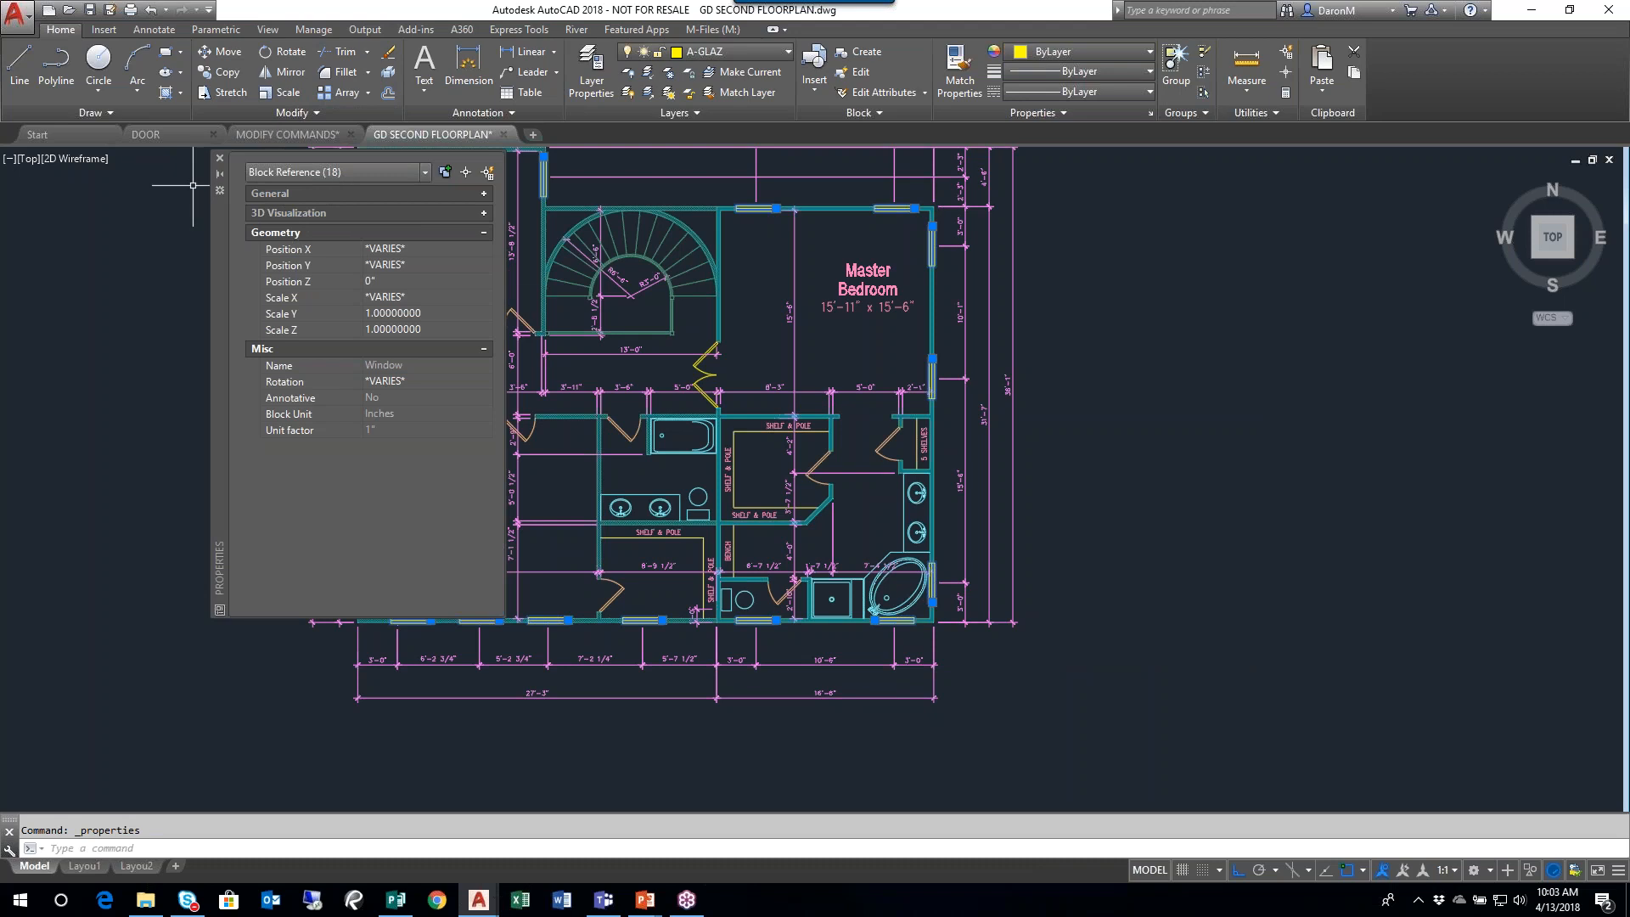
click(222, 161)
key(Escape)
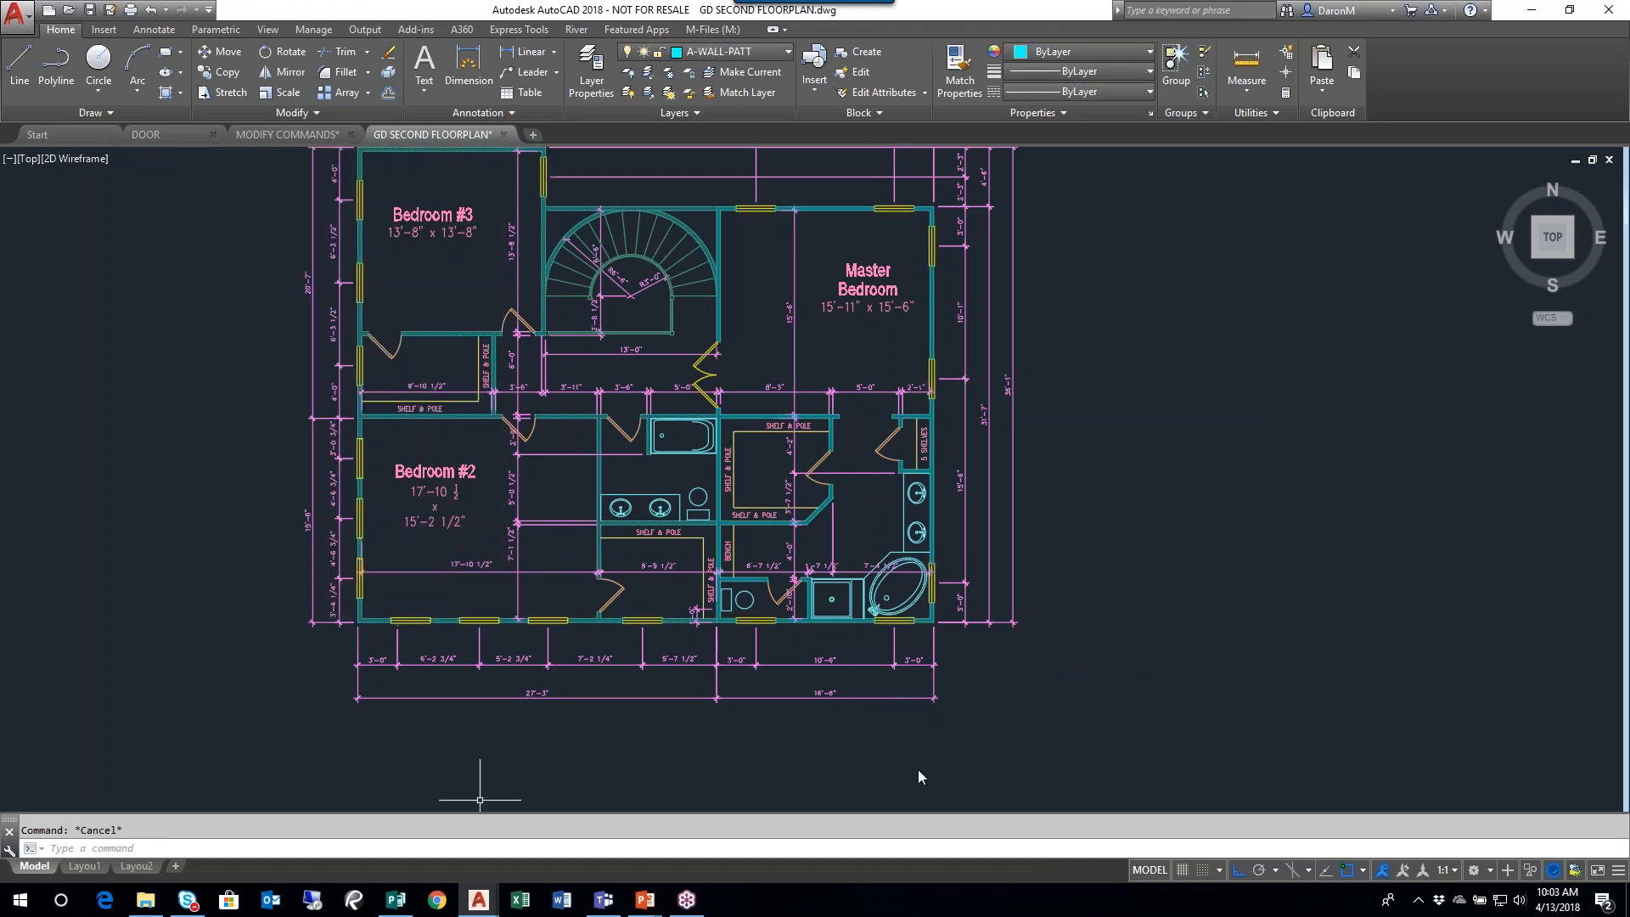
- Close GD SECOND FLOORPLAN without saving its changes and return to MODIFY COMMANDS.dwg
click(292, 137)
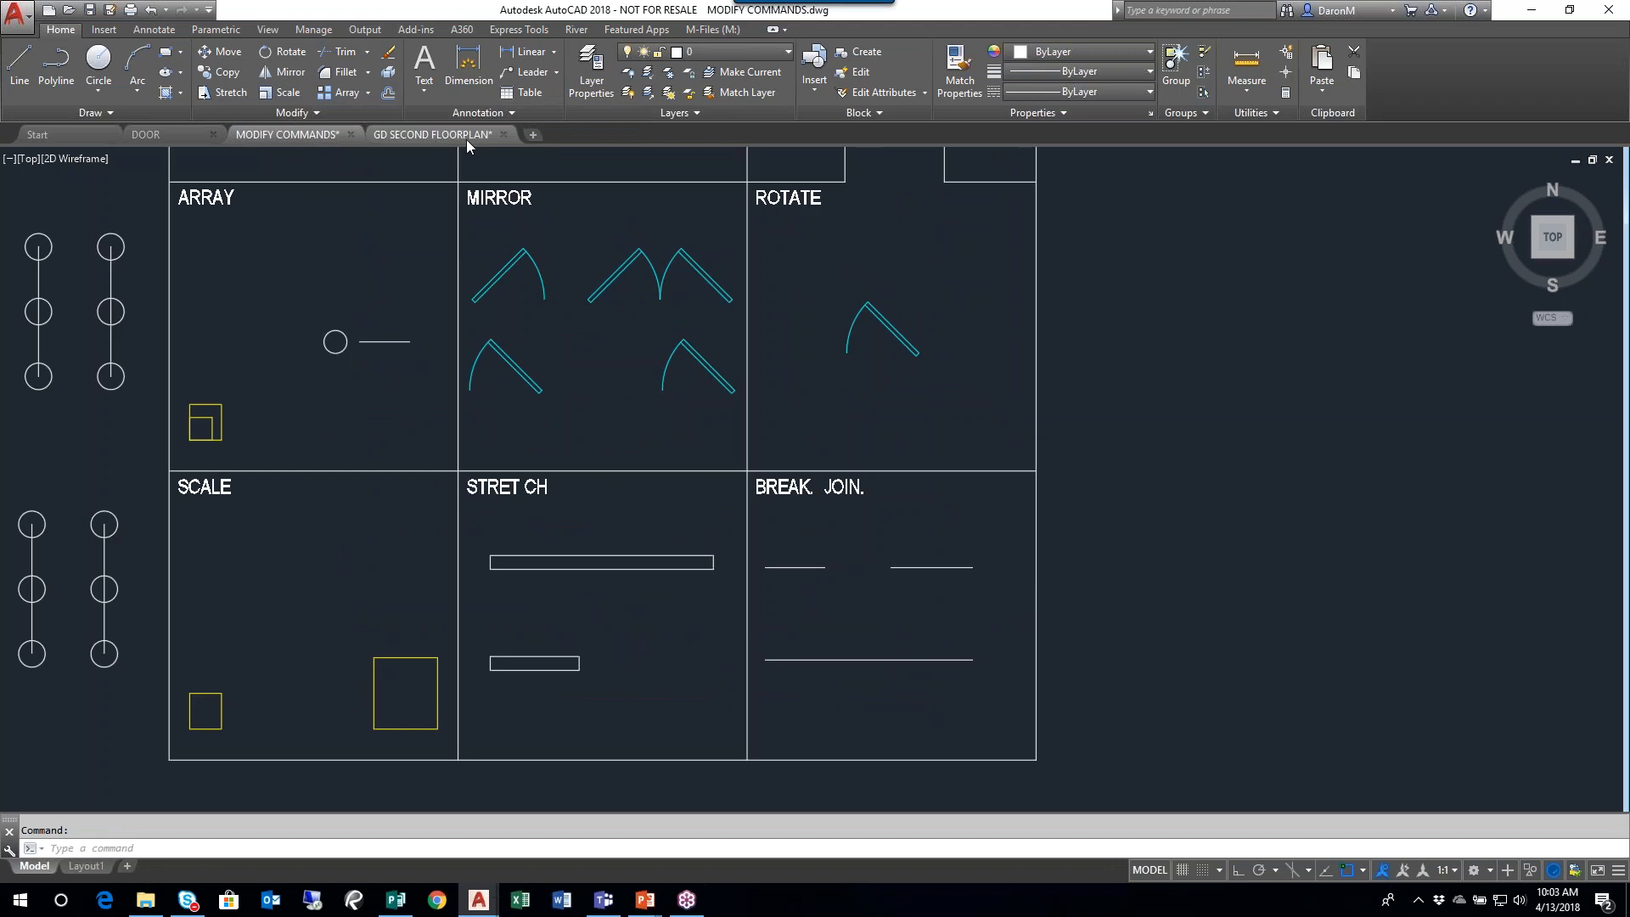
click(503, 134)
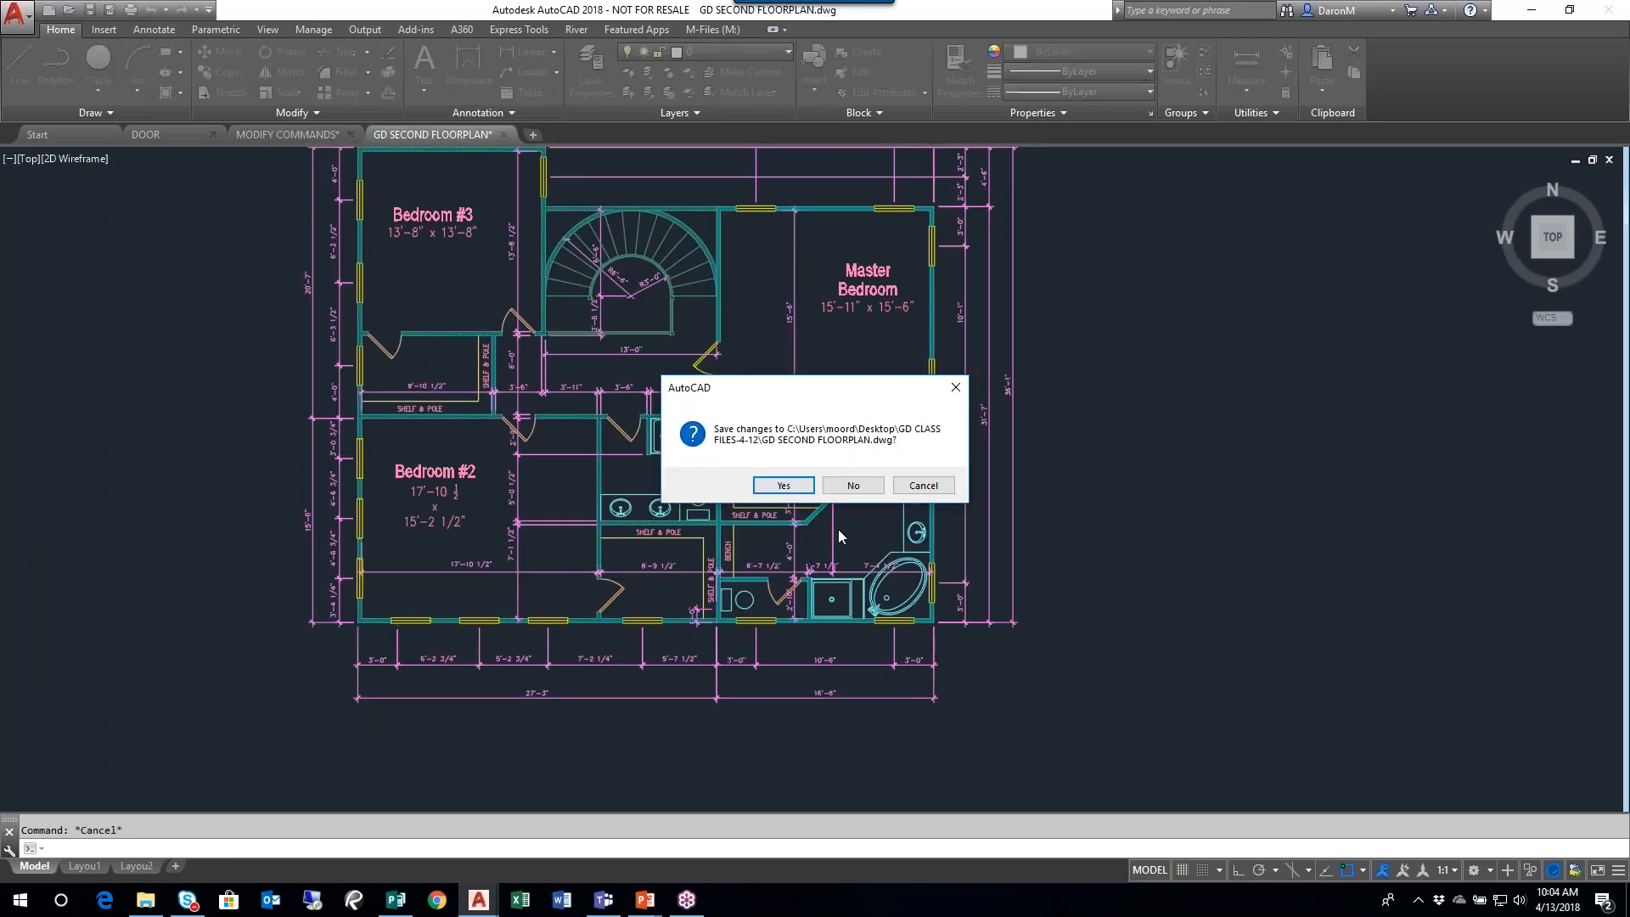
click(848, 484)
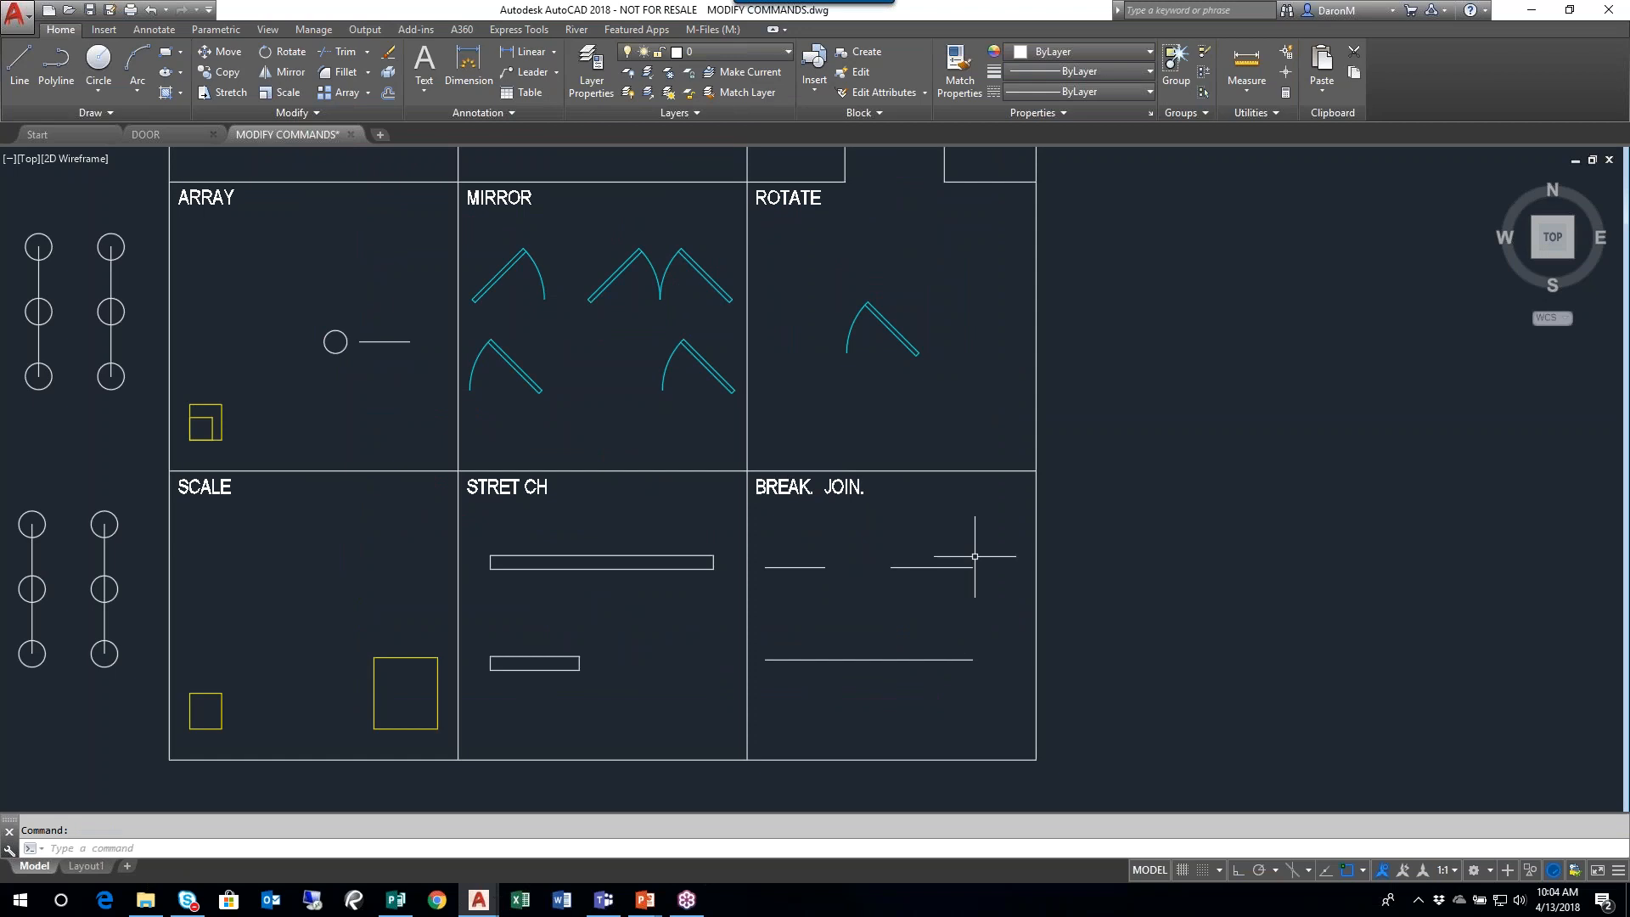
- Window-select the three columns of circles and their connecting lines above EXTEND/TRIM and delete them
scroll(967, 552, down, 3)
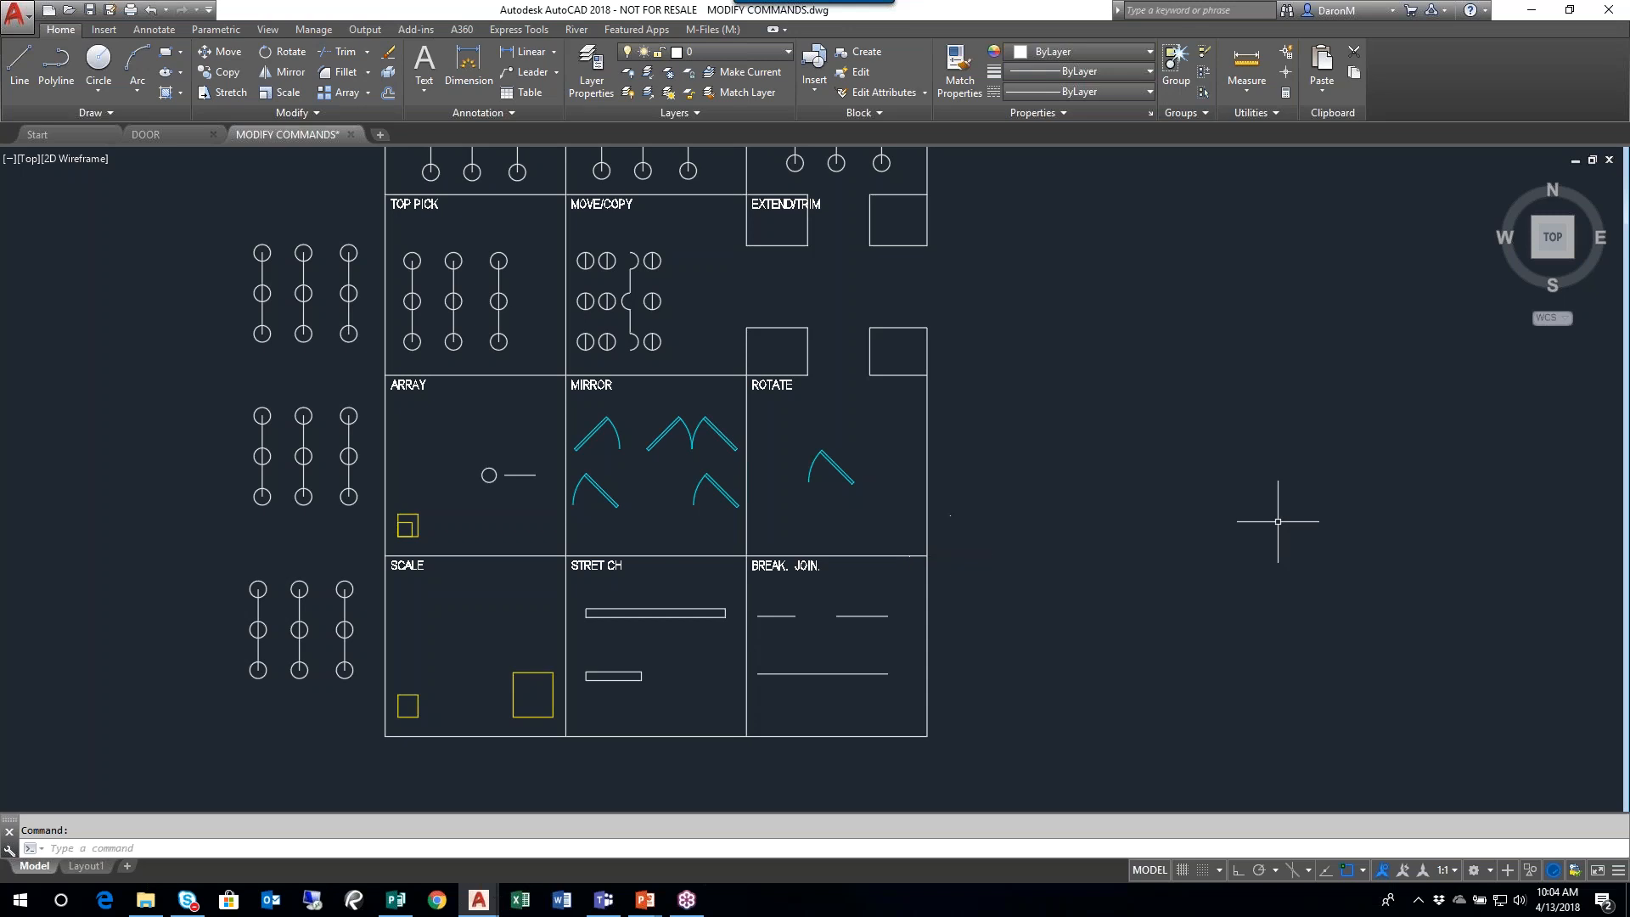
middle_drag(1225, 539, 1178, 548)
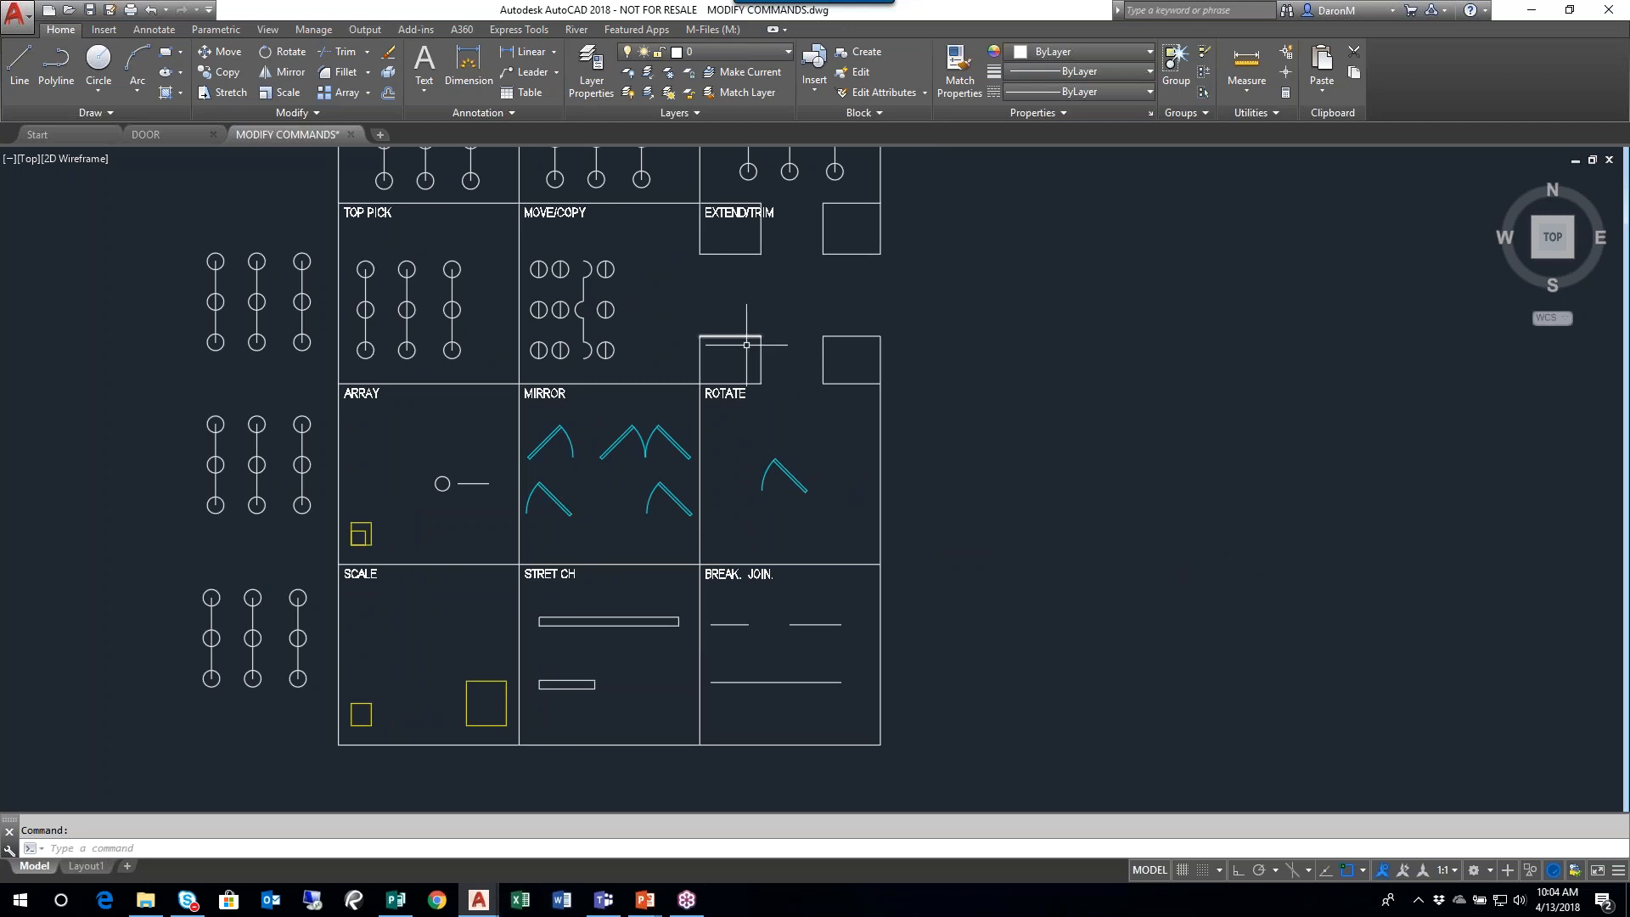
middle_drag(744, 345, 707, 432)
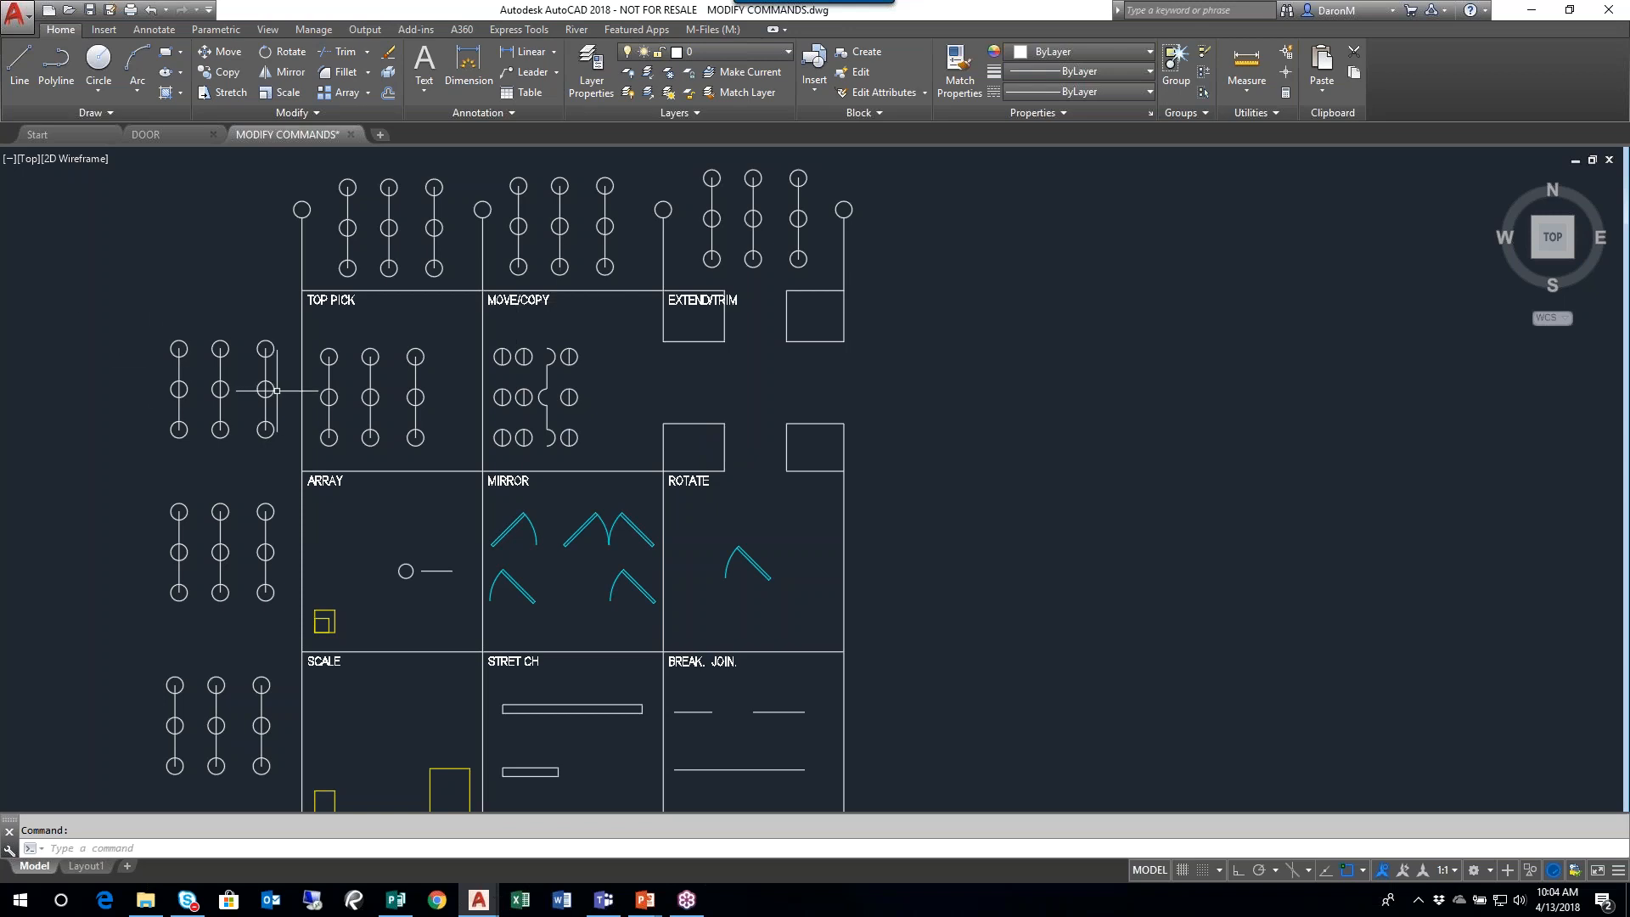
middle_drag(831, 267, 844, 326)
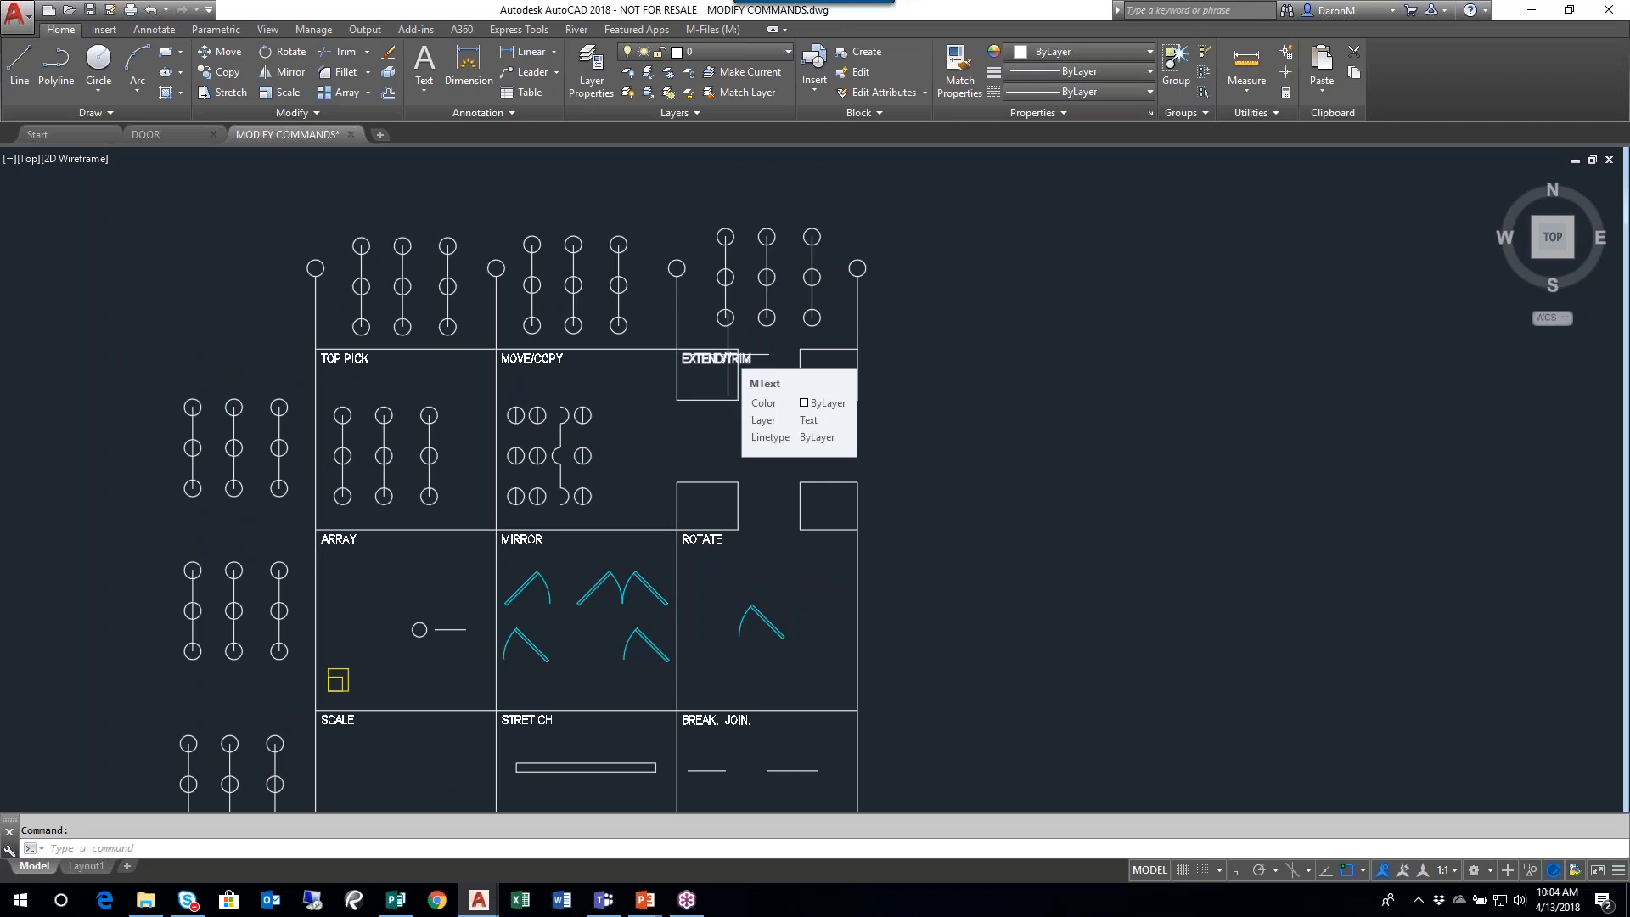
scroll(827, 287, up, 2)
middle_drag(707, 245, 732, 382)
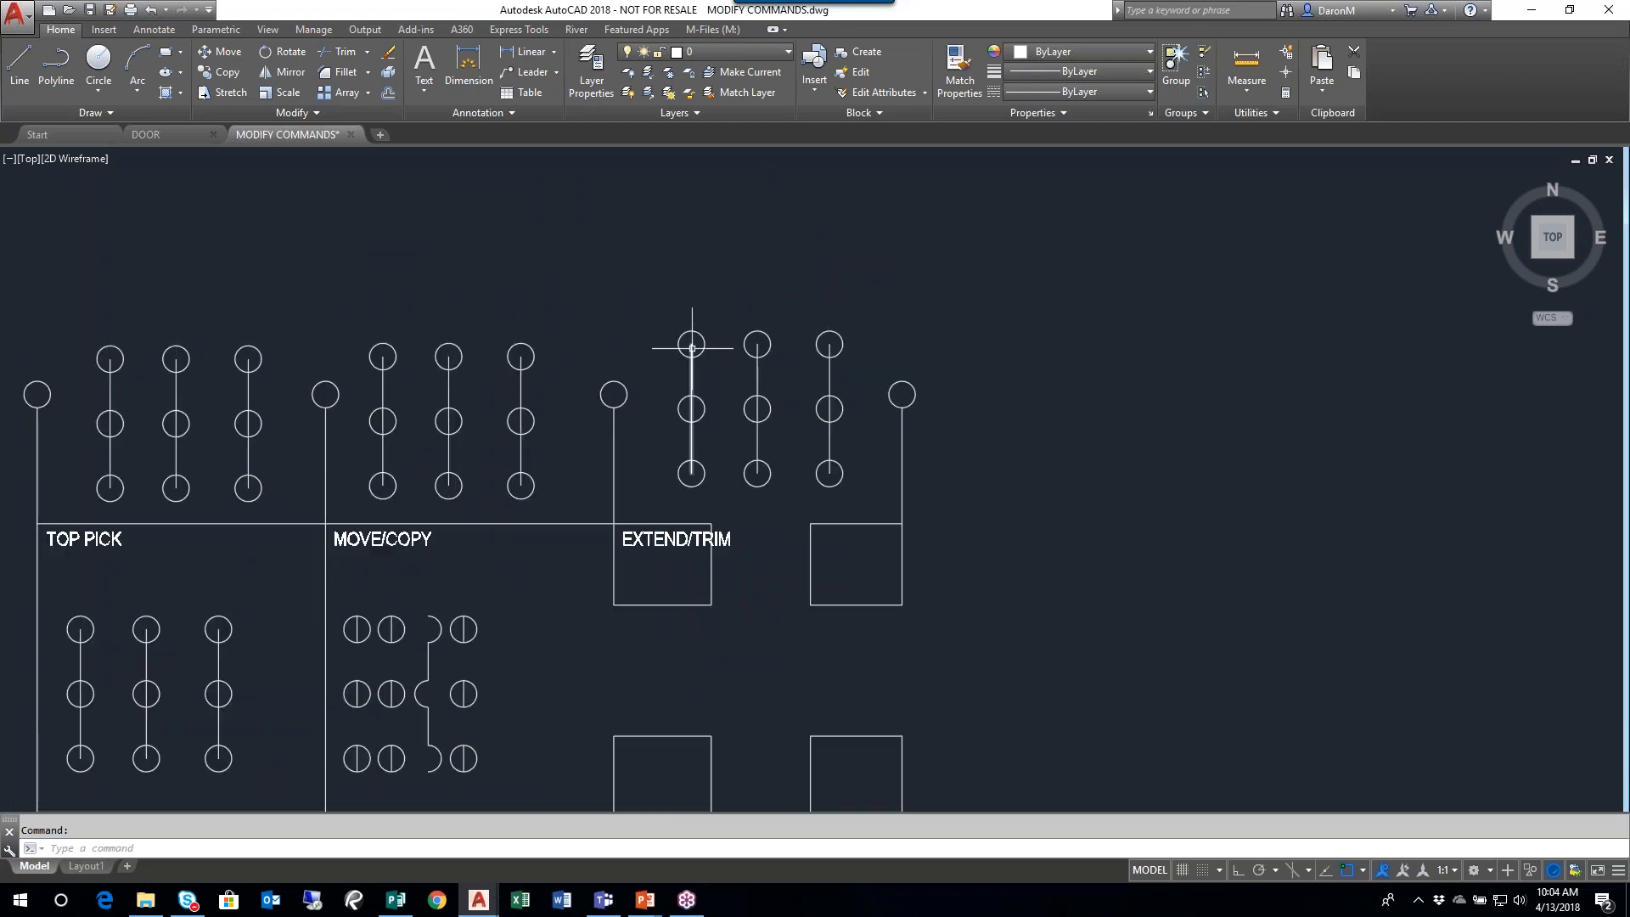
scroll(689, 344, up, 2)
click(628, 277)
click(956, 564)
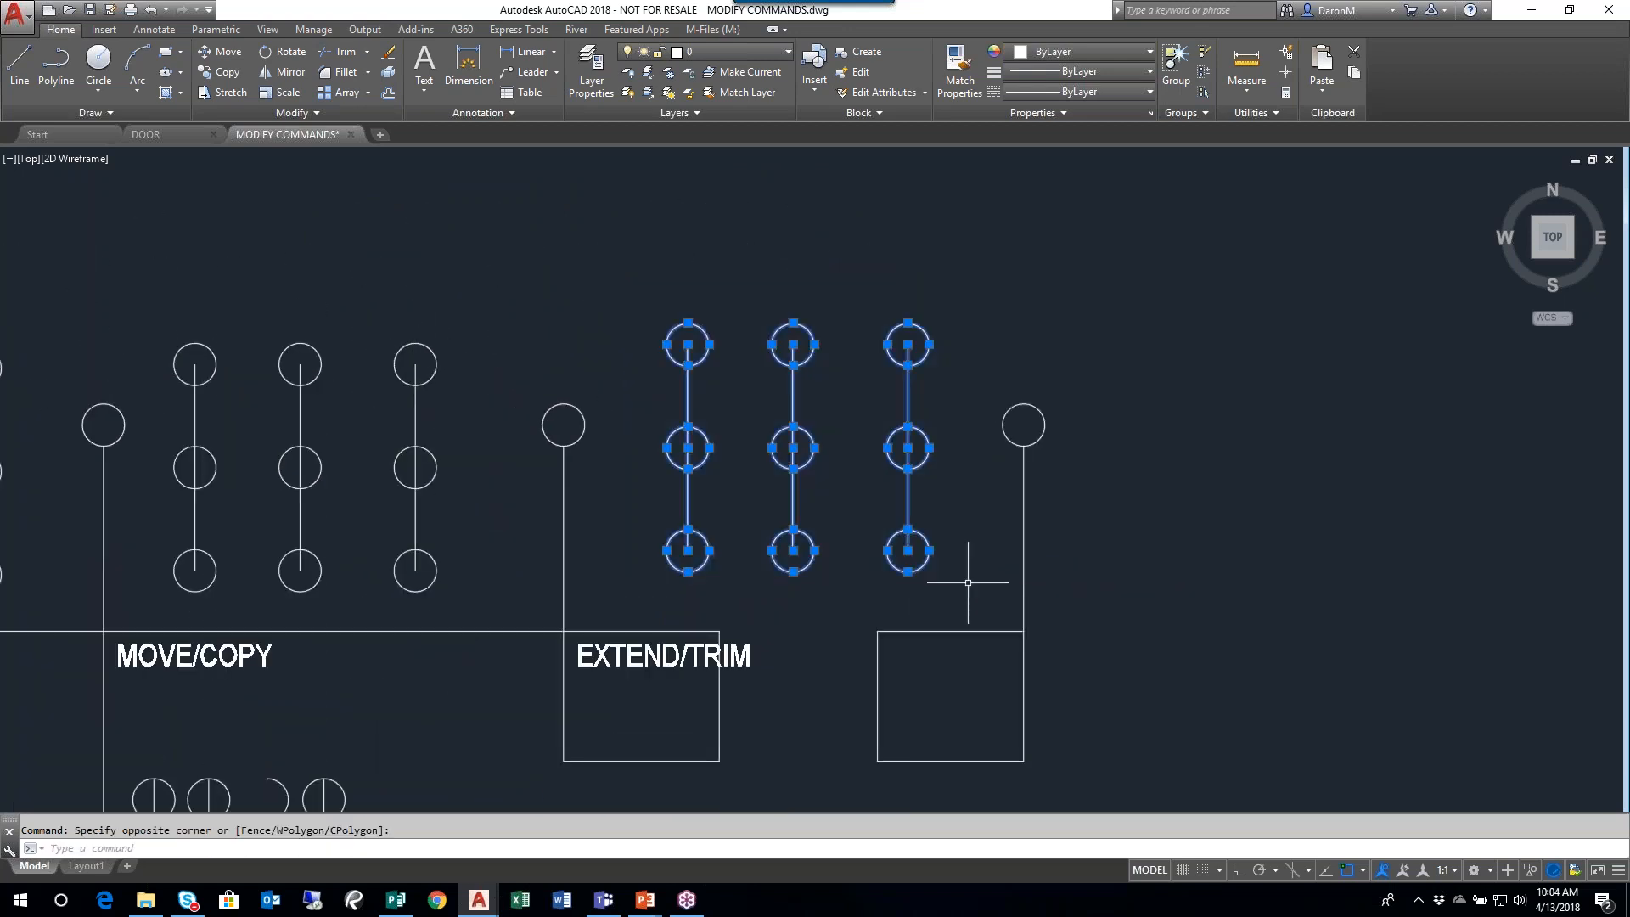
key(Delete)
- Select the three columns of circles and connecting lines above MOVE/COPY with a crossing window
scroll(819, 456, down, 2)
click(598, 550)
click(418, 373)
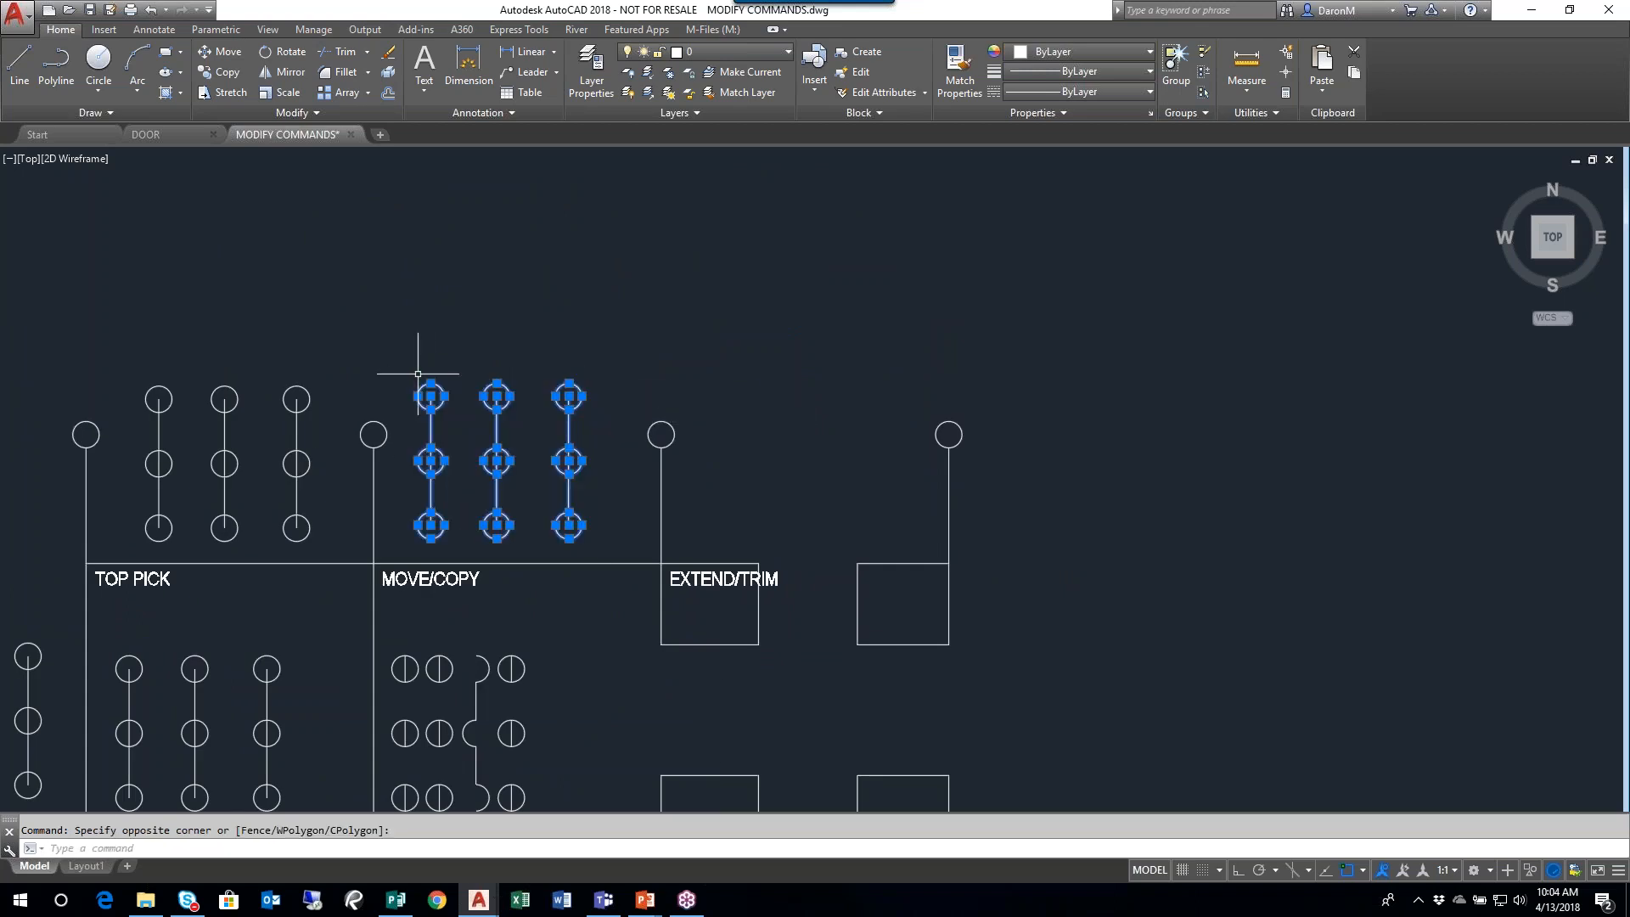
- Erase the selected circles and lines above the MOVE/COPY cell and show the drawing's full extents
key(Delete)
scroll(417, 373, down, 5)
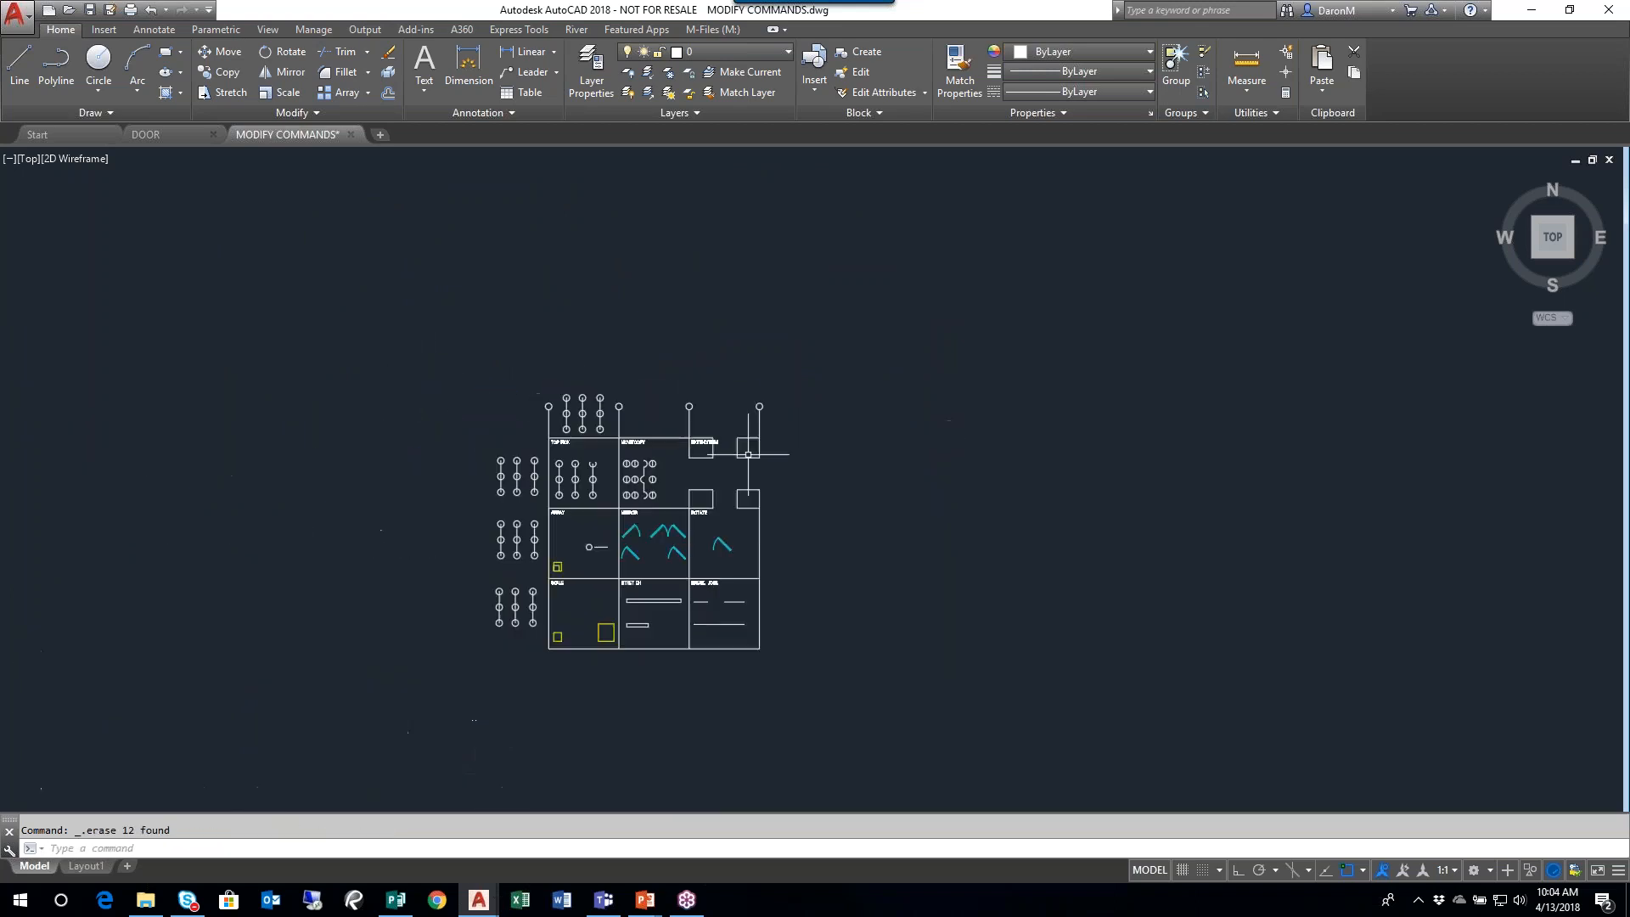
middle_click(762, 541)
middle_click(763, 541)
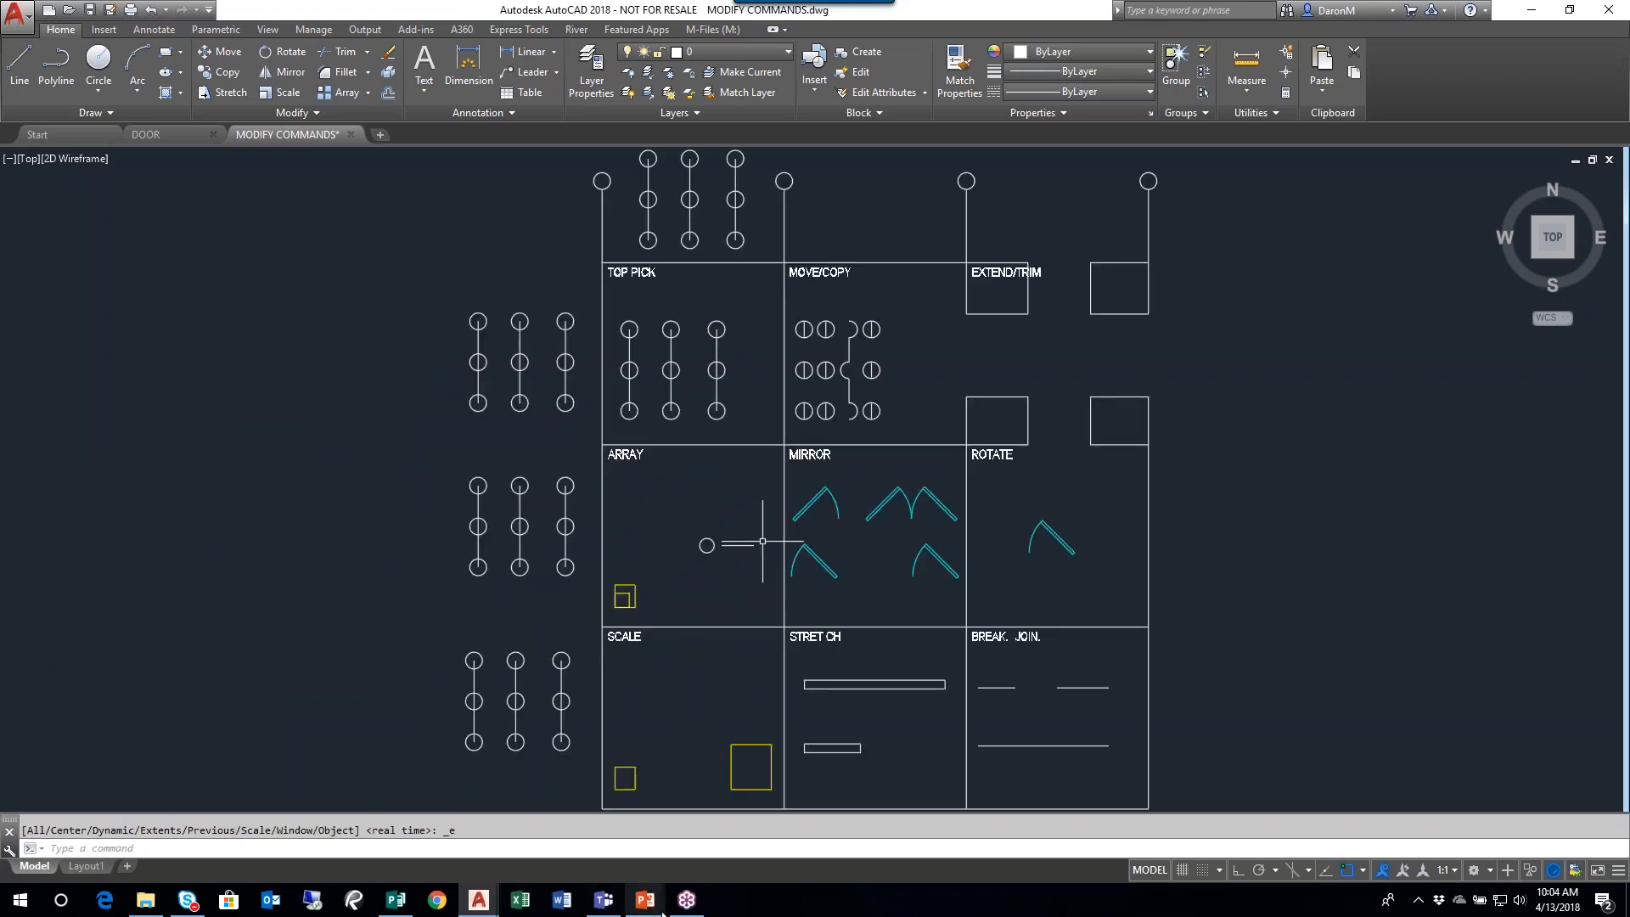
- Switch to the AutoCAD Level I slides, then to the Publisher workbook and open page 30 on advanced draw commands
mouse_move(645, 902)
click(703, 863)
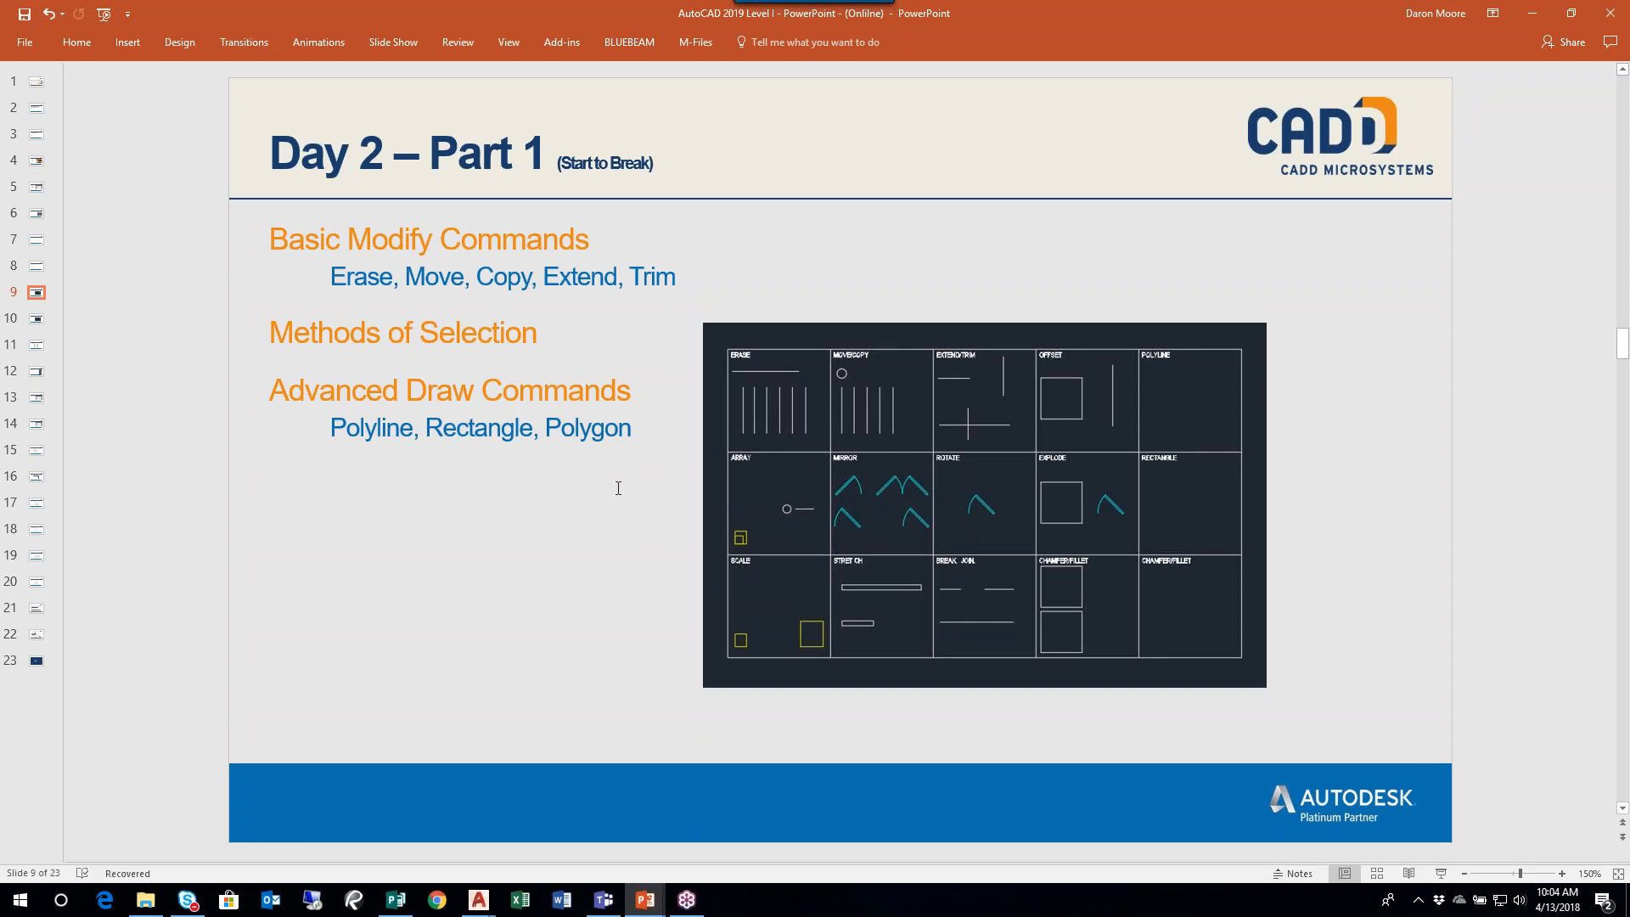
click(391, 910)
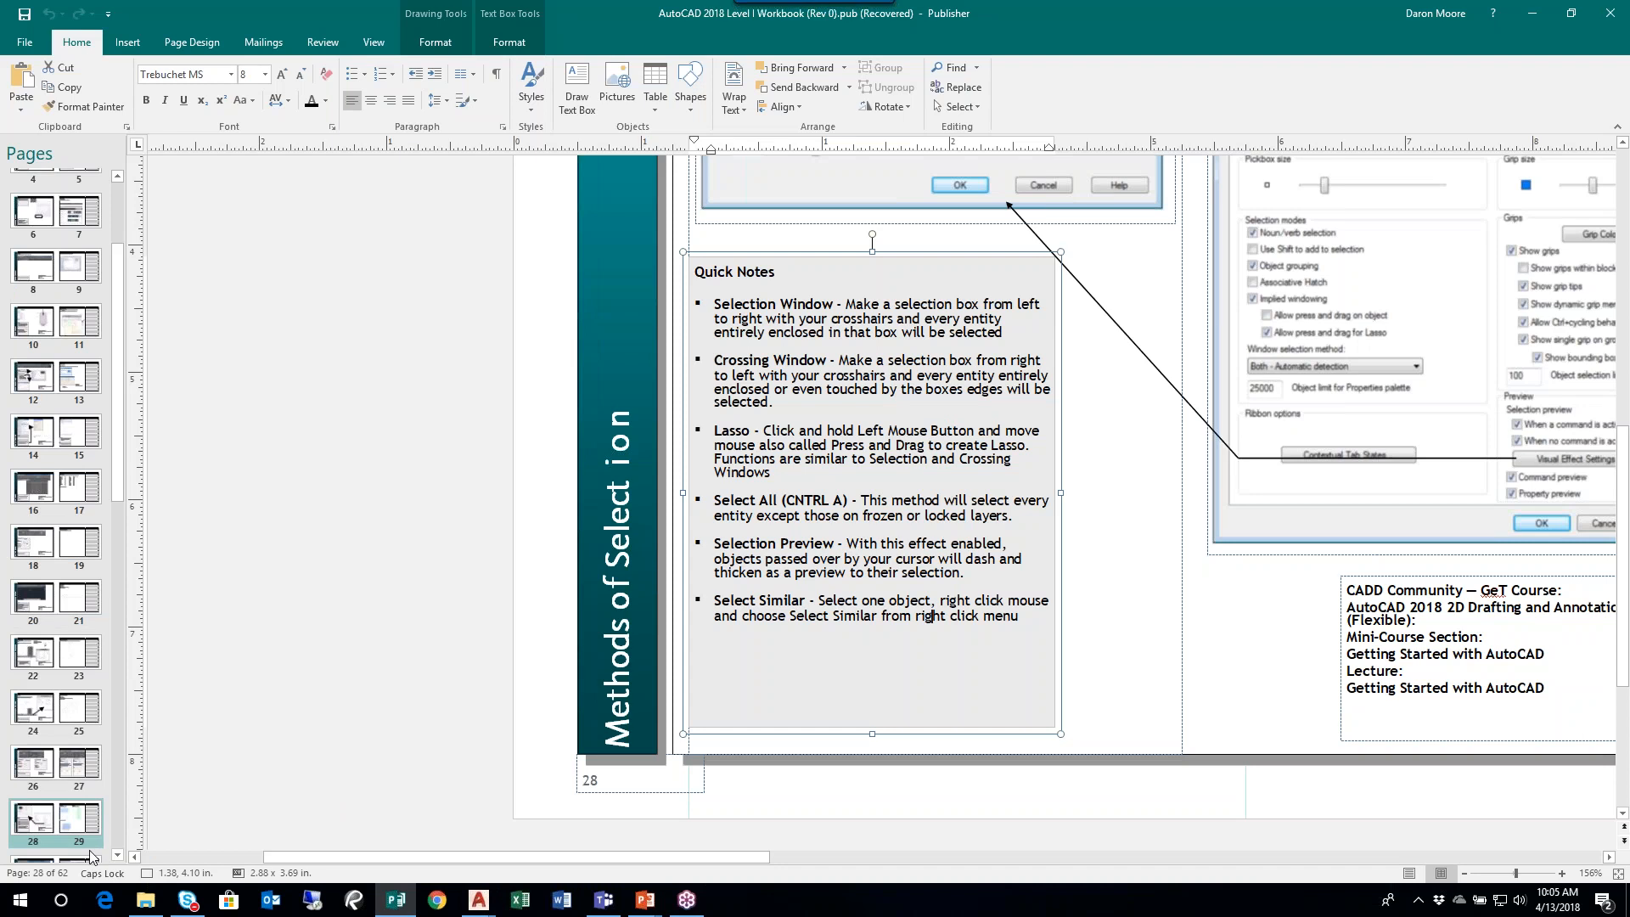
click(117, 854)
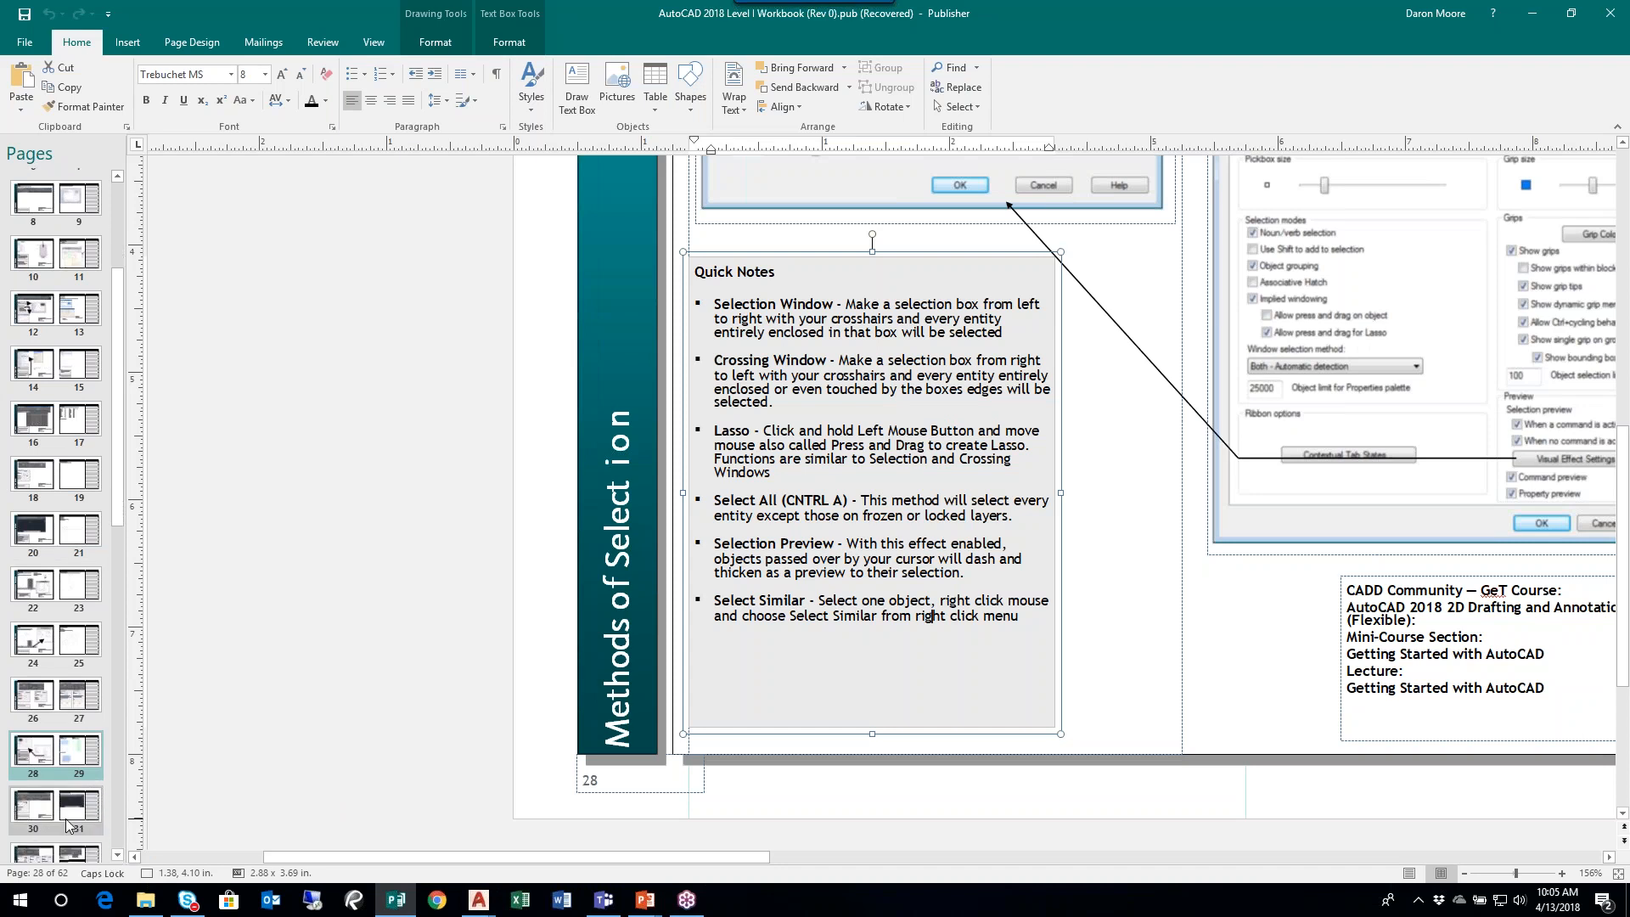
click(64, 818)
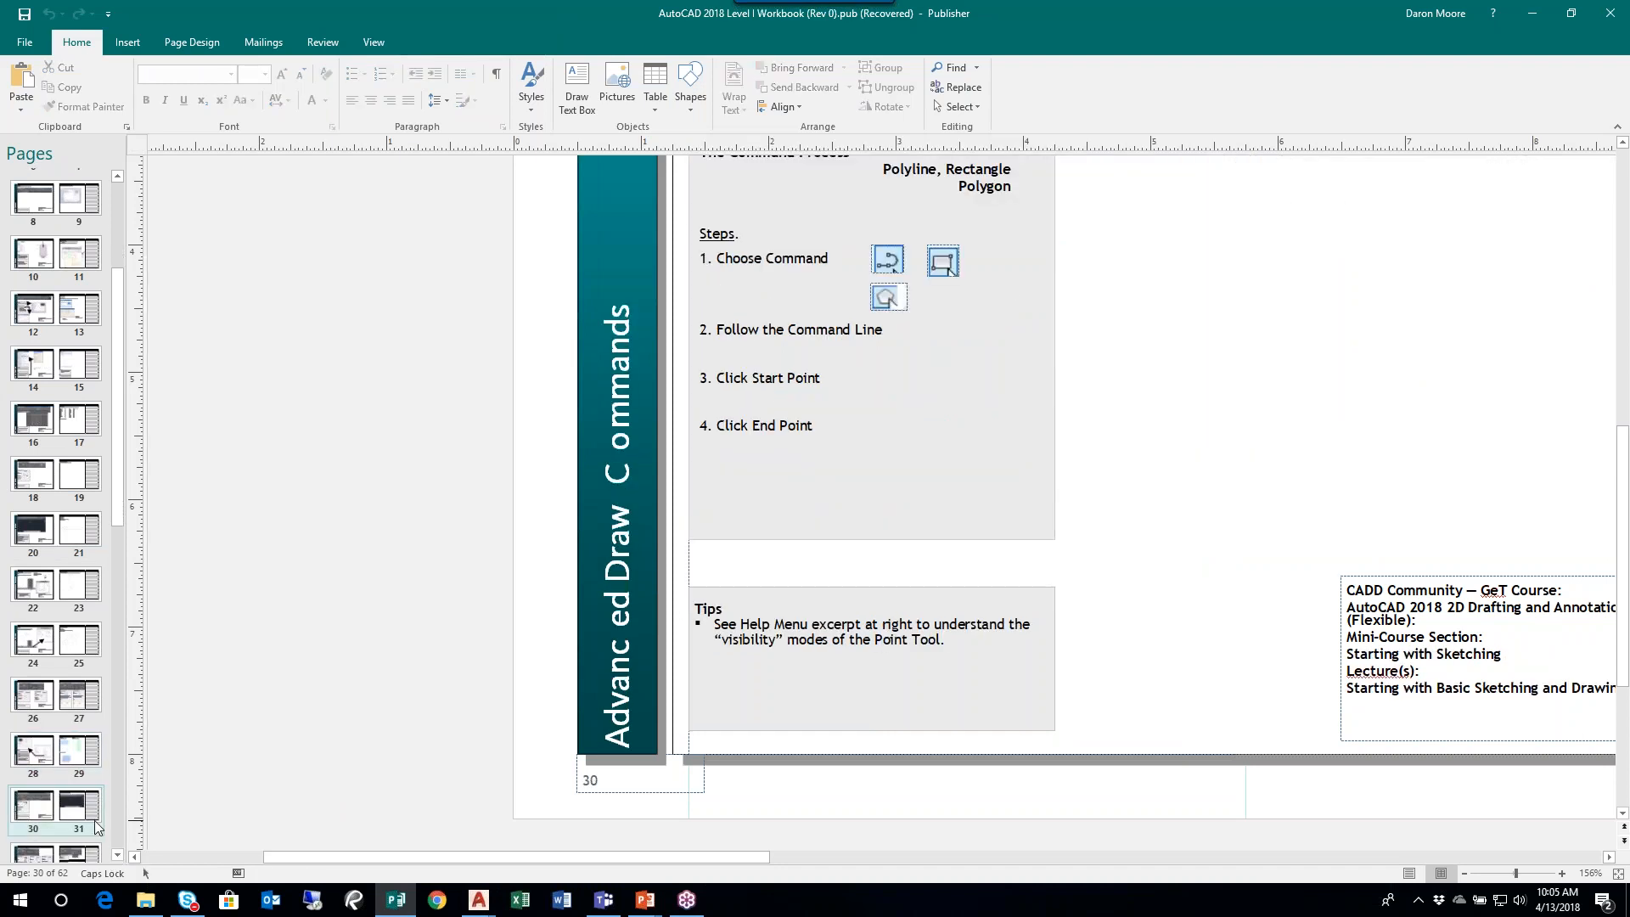
- Examine the Polyline, Rectangle and Polygon tools and the command process steps on the workbook's Advanced Draw Commands page
scroll(328, 654, up, 1)
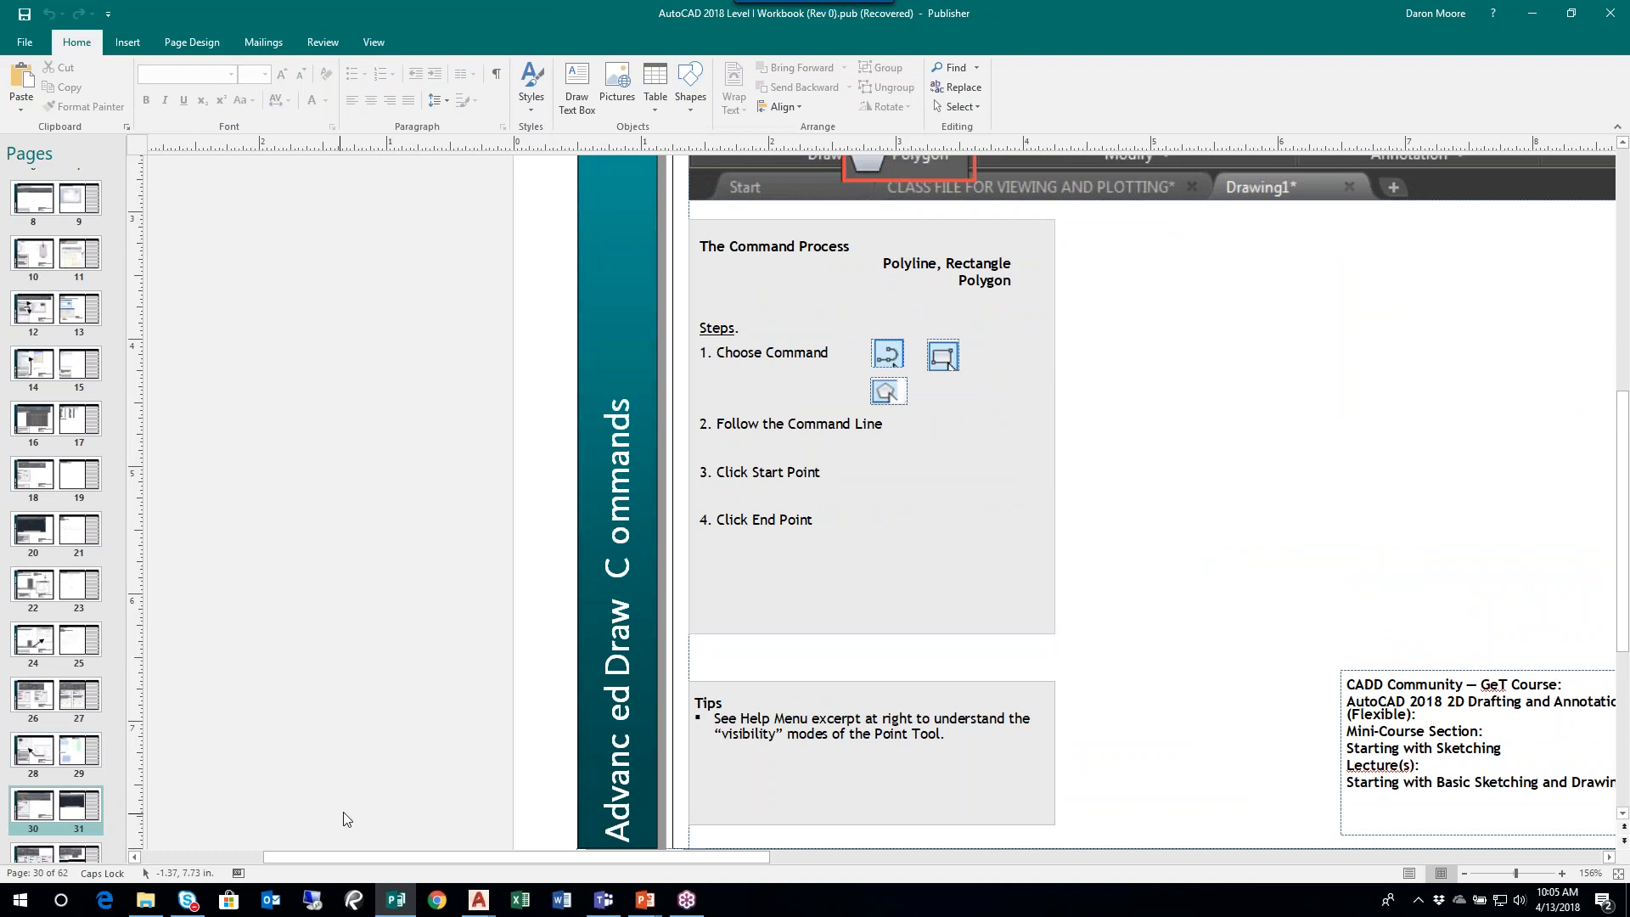
drag(339, 858, 476, 864)
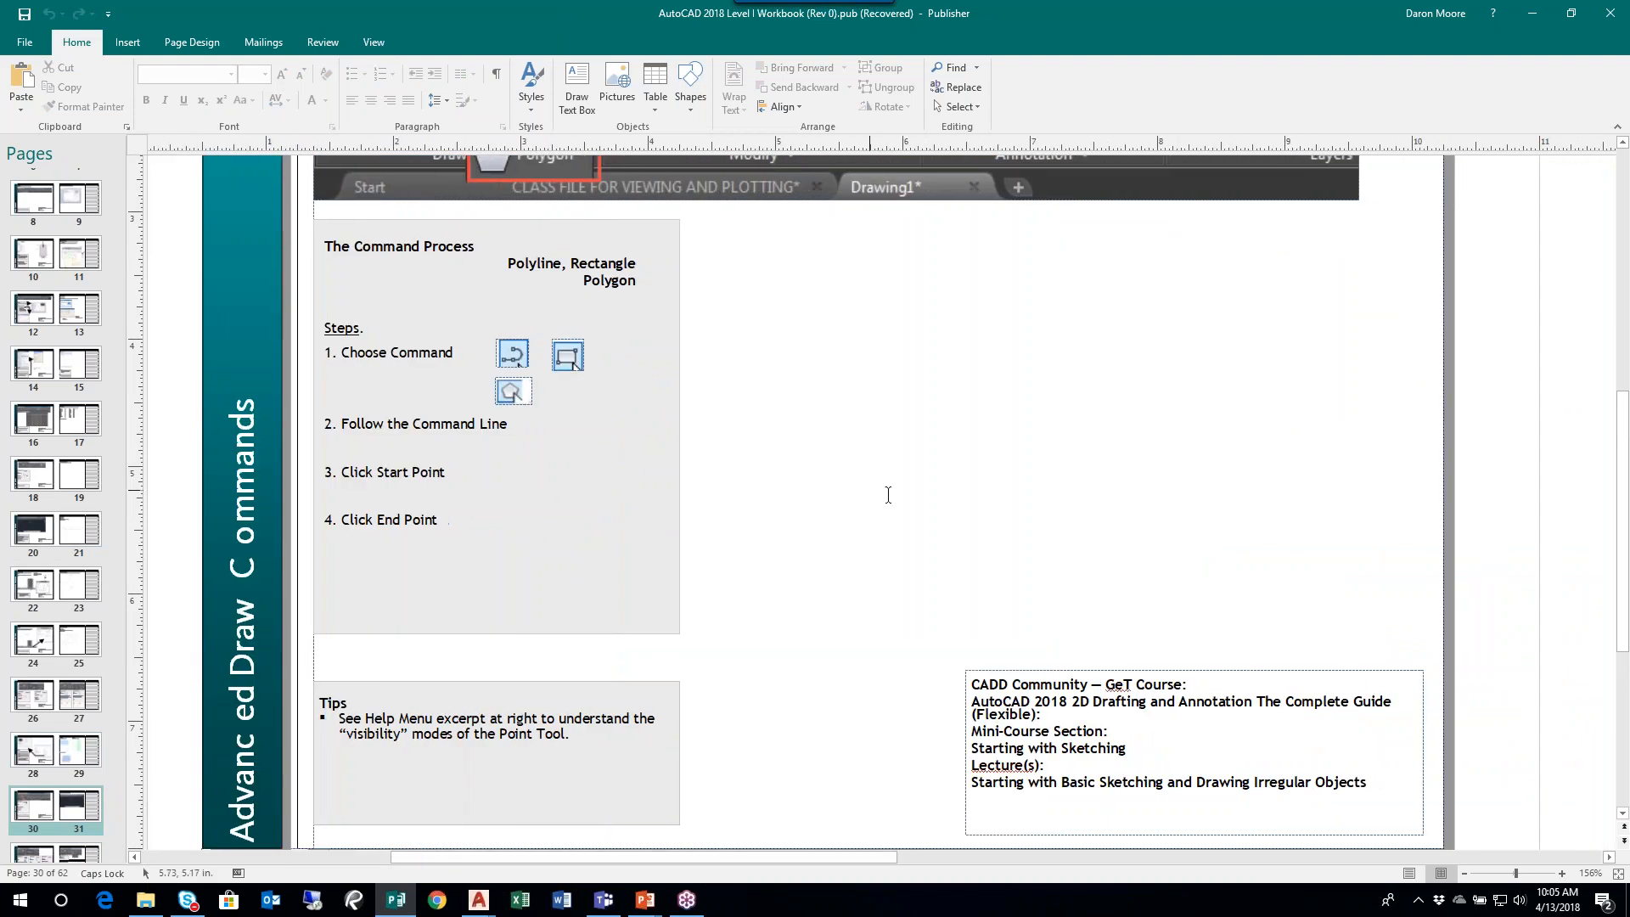
ctrl+scroll(883, 488, down, 2)
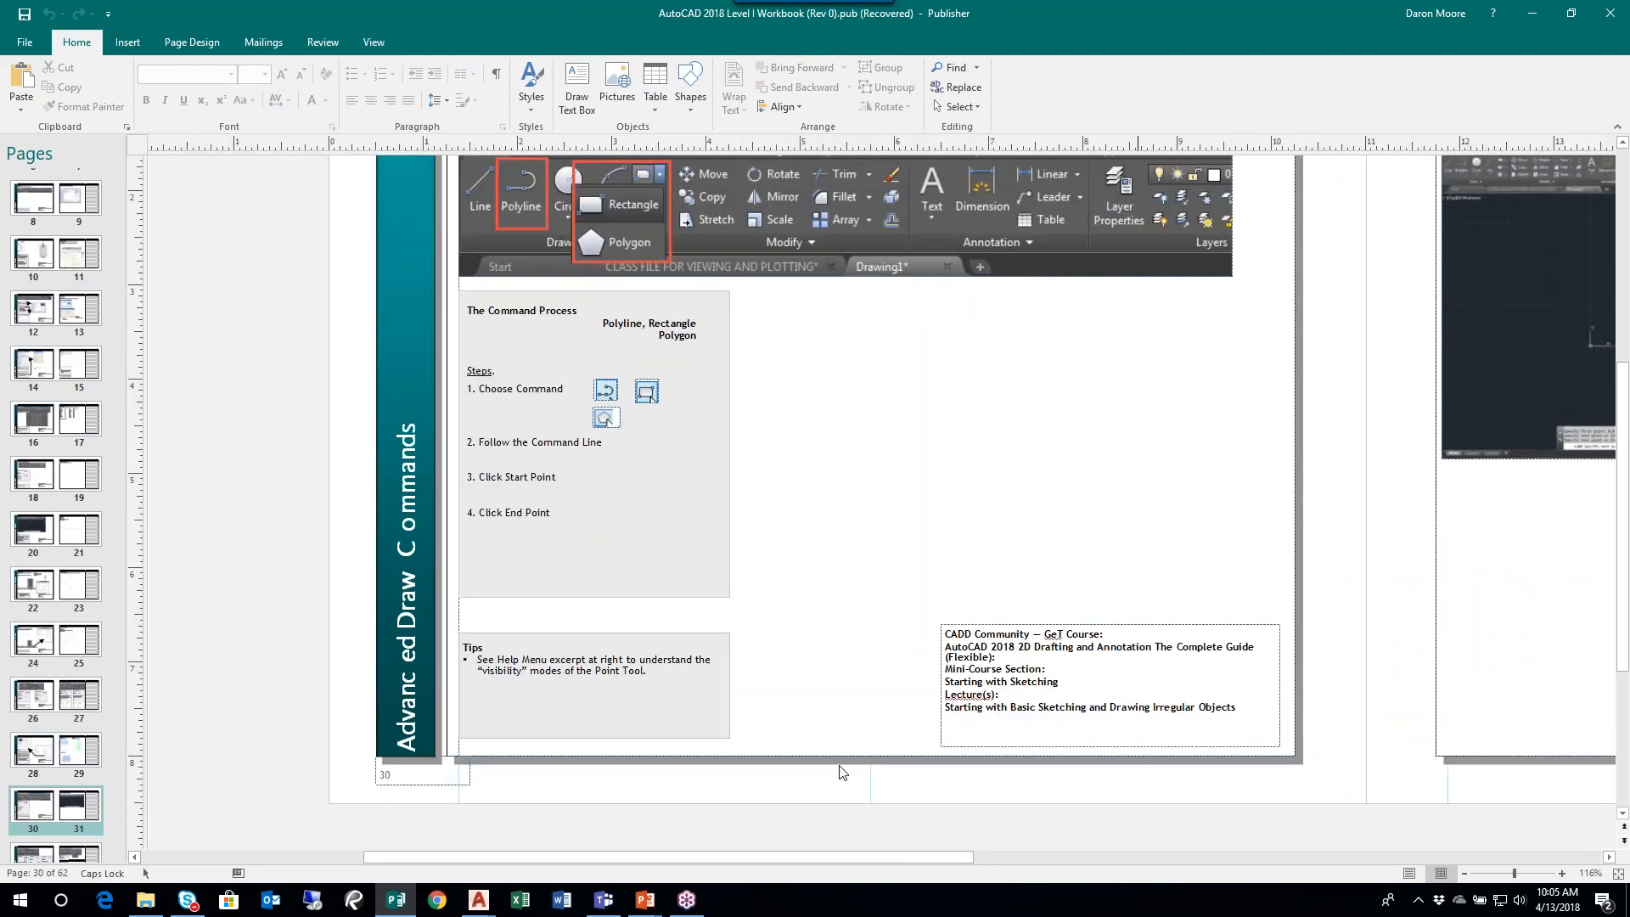
scroll(840, 636, up, 1)
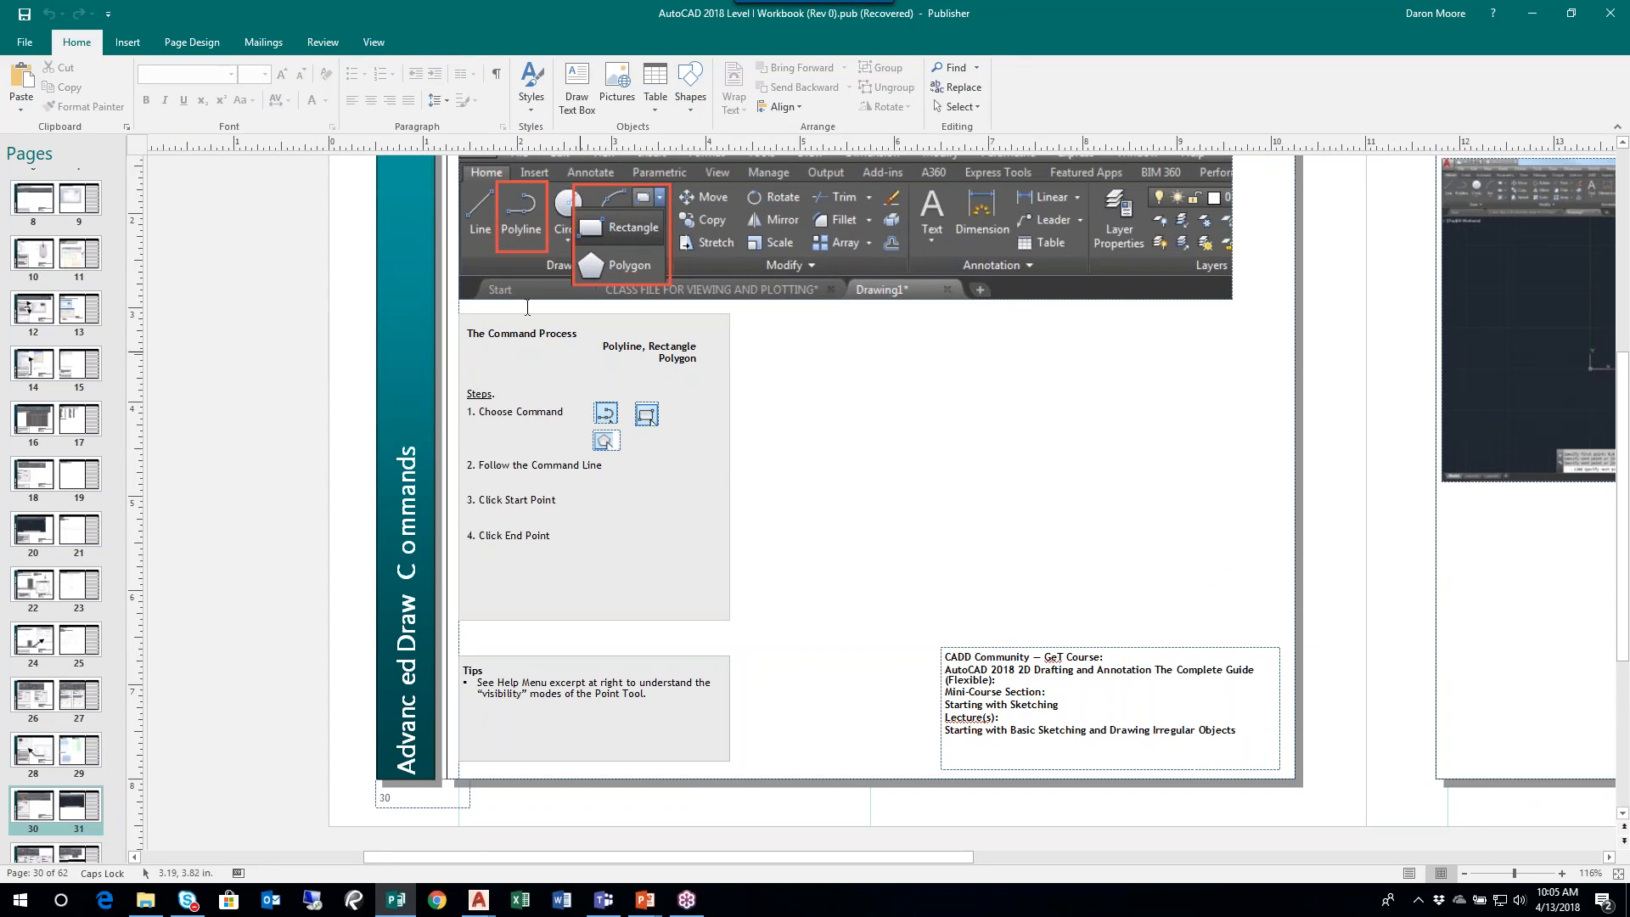
drag(409, 858, 475, 867)
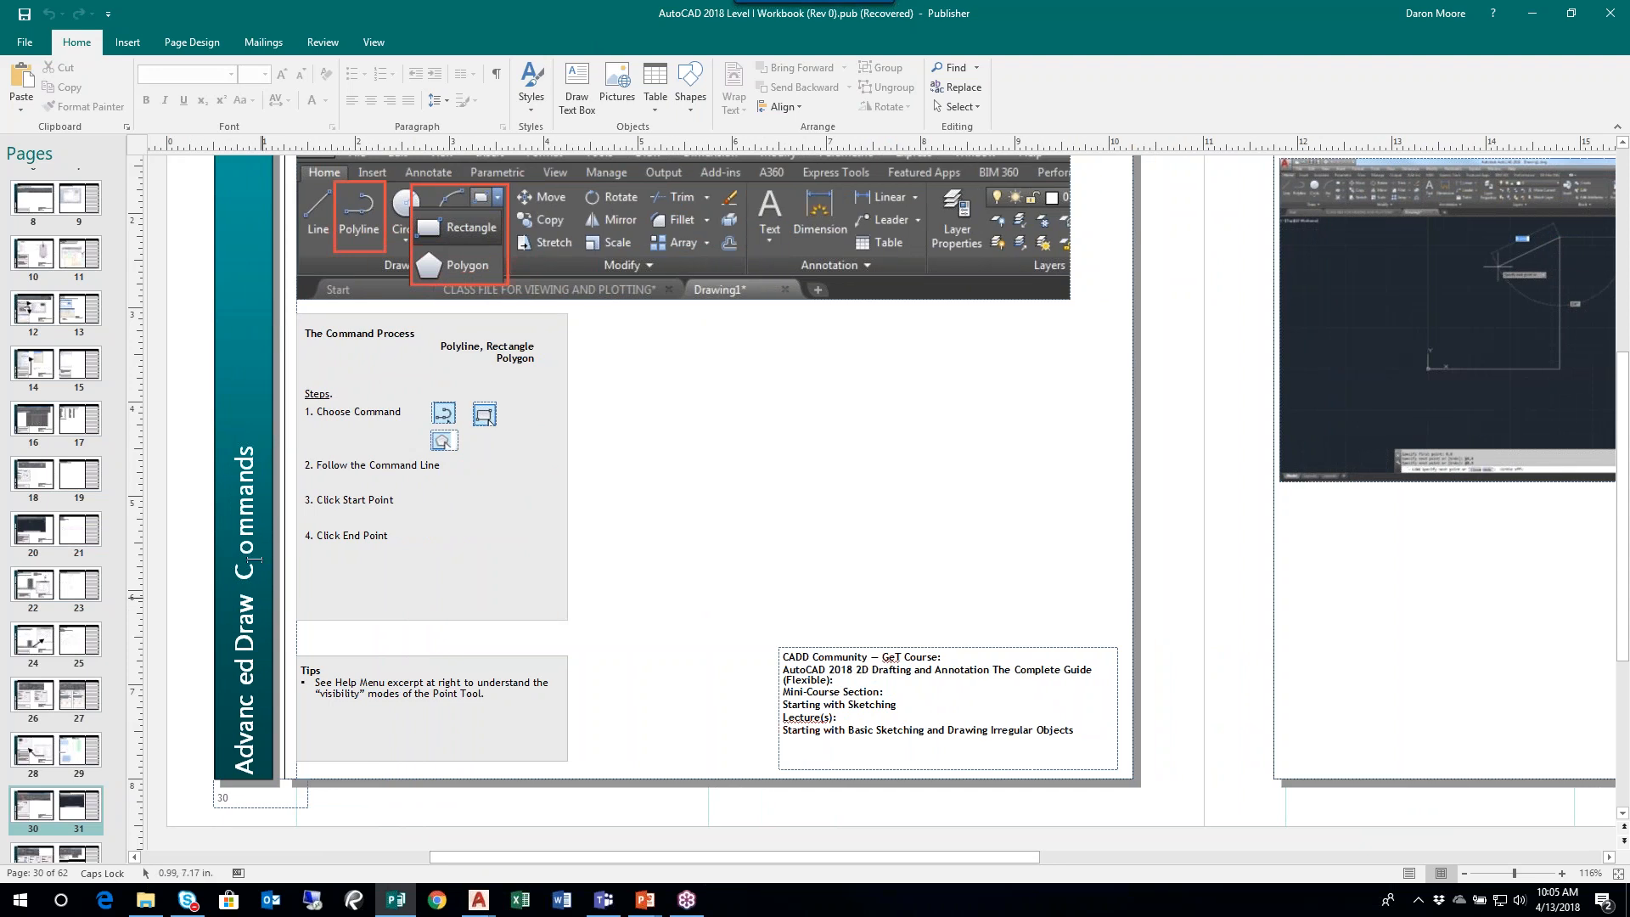
scroll(890, 502, up, 1)
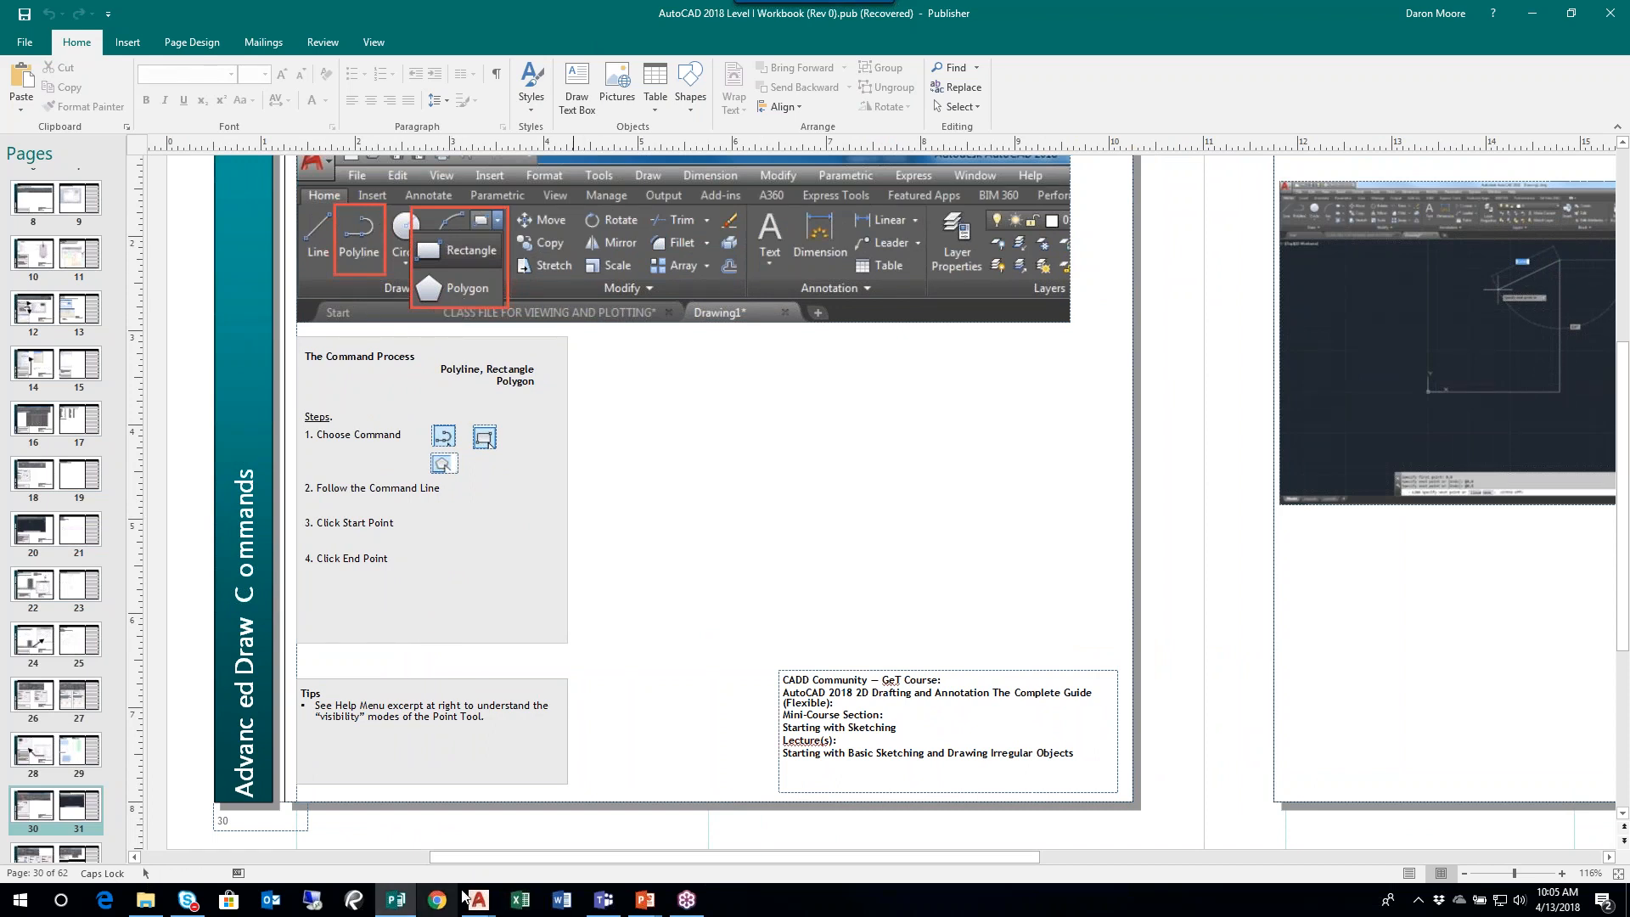
- Switch to the MODIFY COMMANDS.dwg drawing in AutoCAD and turn Ortho mode on
mouse_move(479, 900)
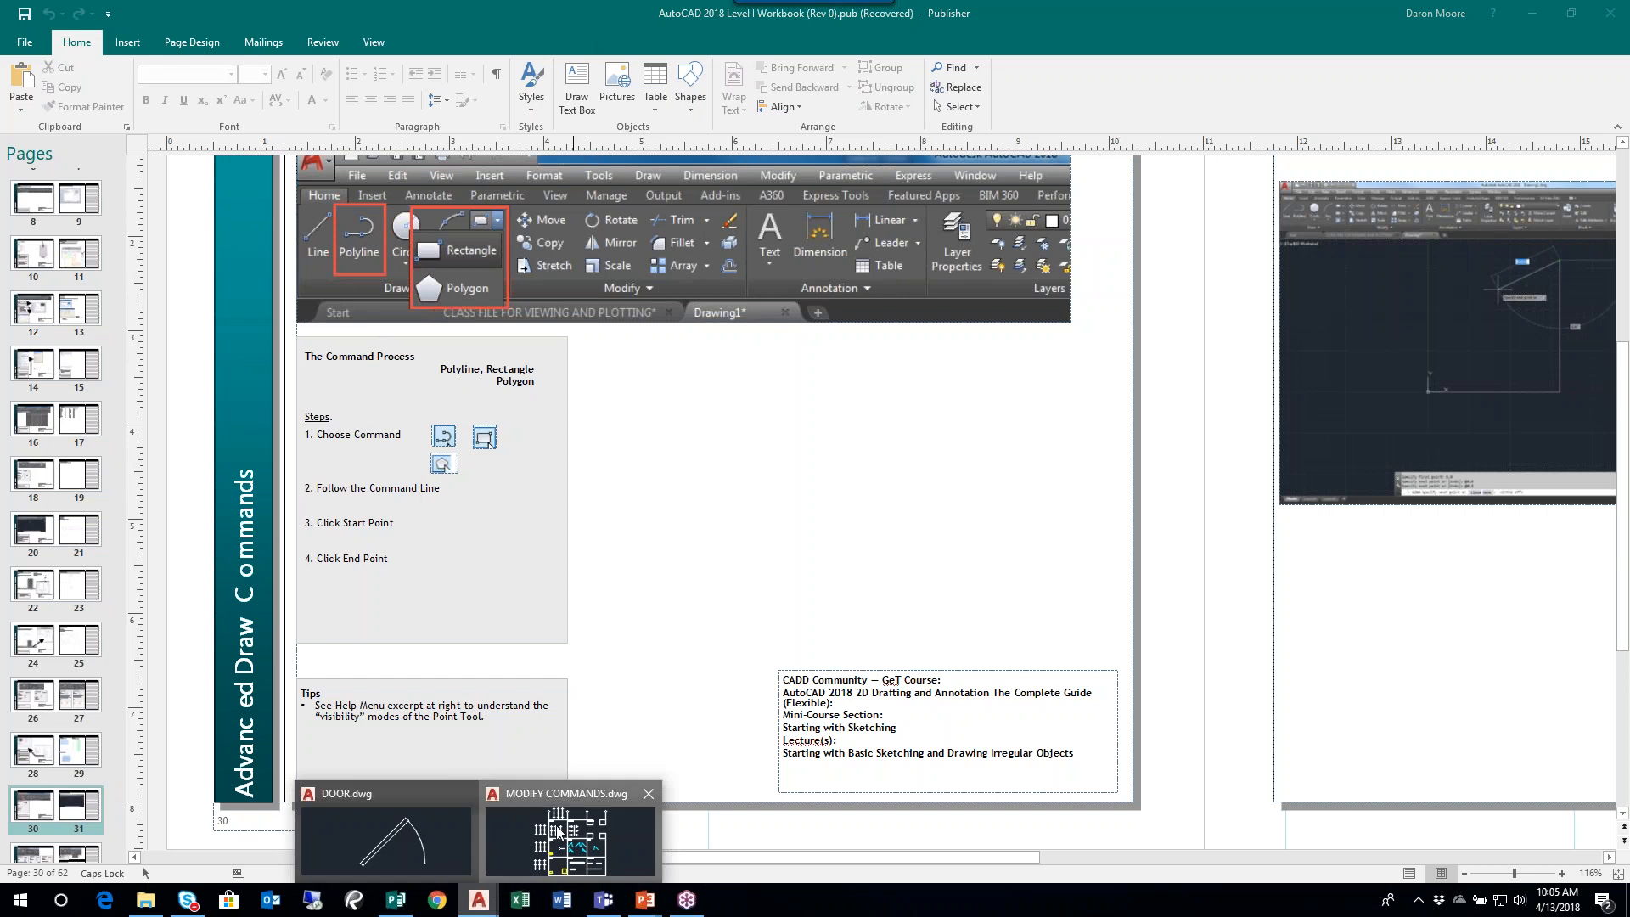
click(550, 836)
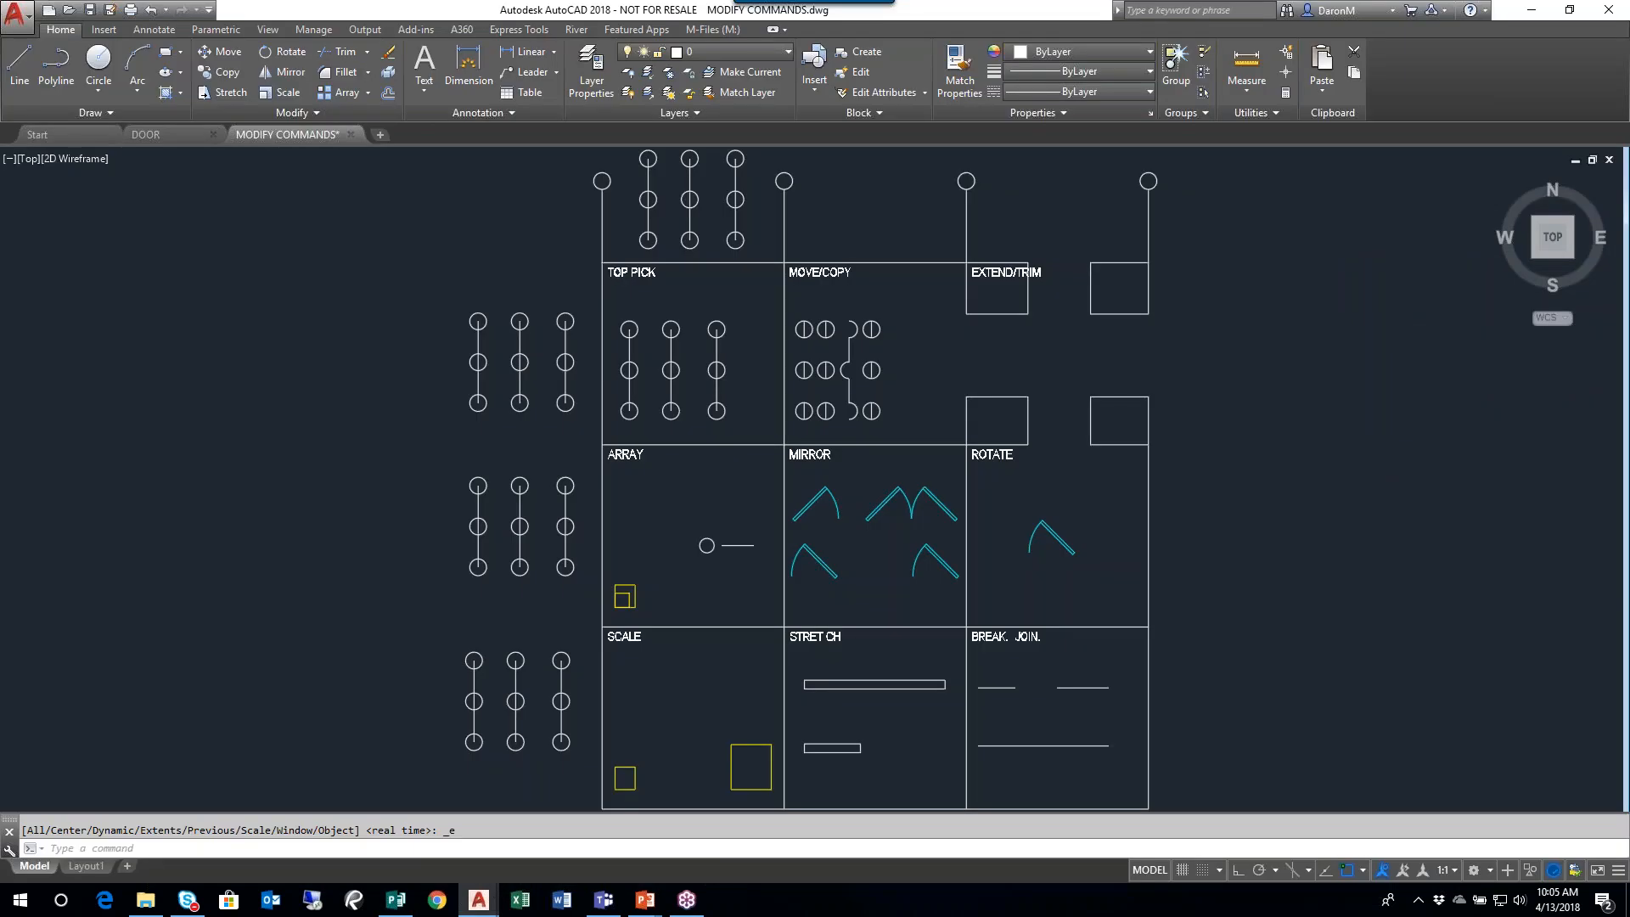
scroll(765, 325, down, 2)
mouse_move(778, 322)
middle_down()
mouse_move(716, 321)
mouse_move(633, 399)
middle_up()
scroll(774, 356, up, 2)
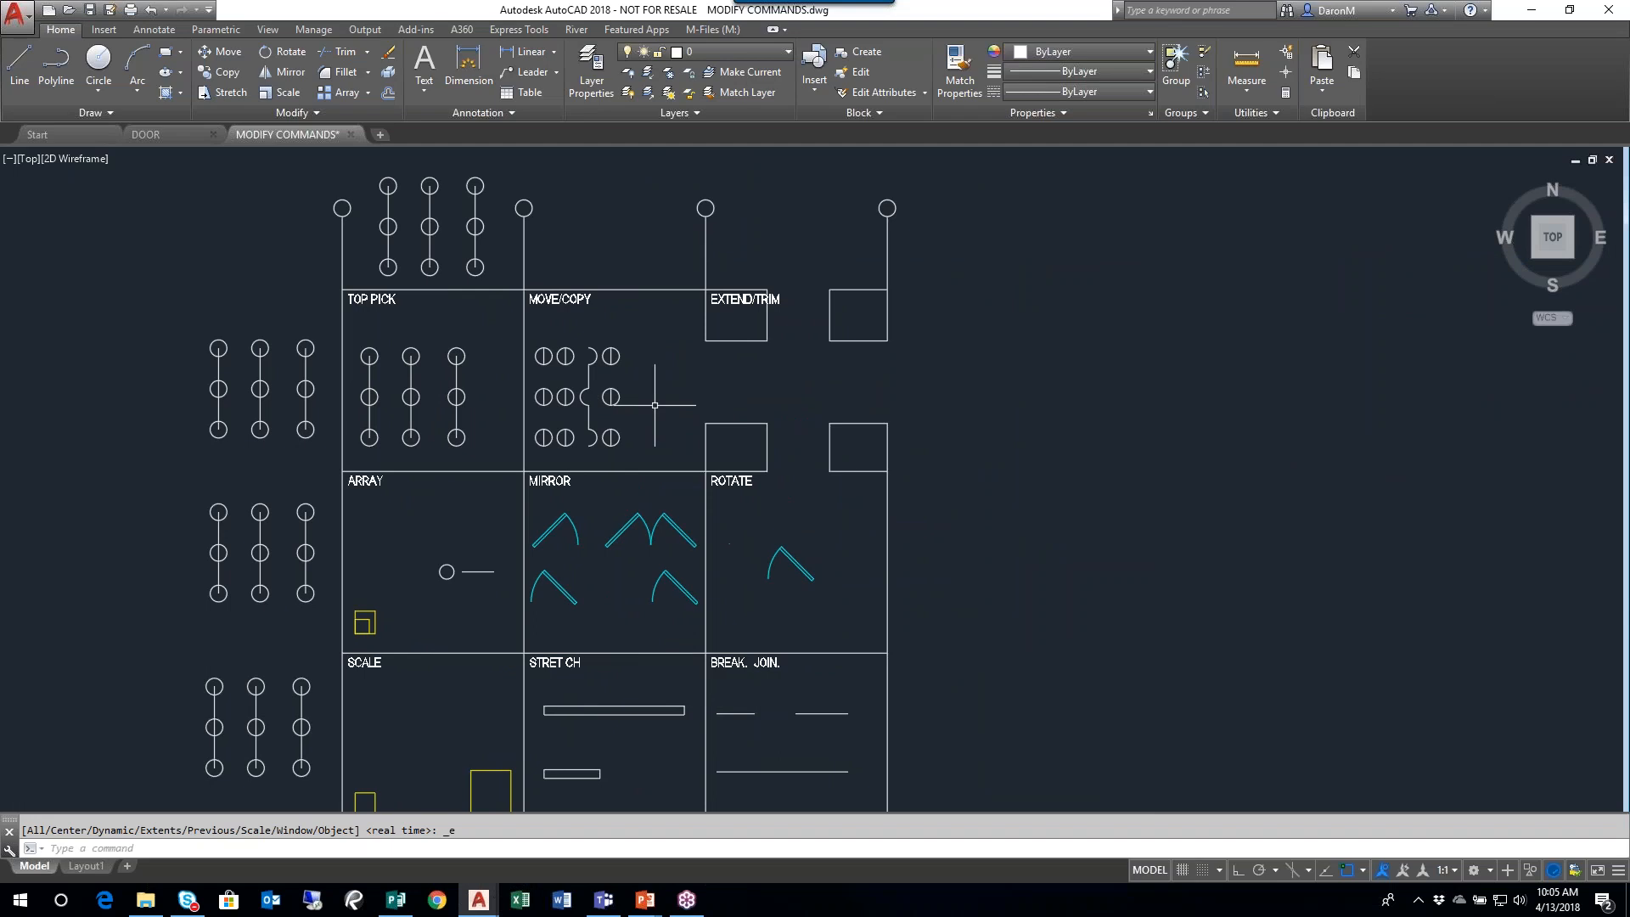
click(1241, 871)
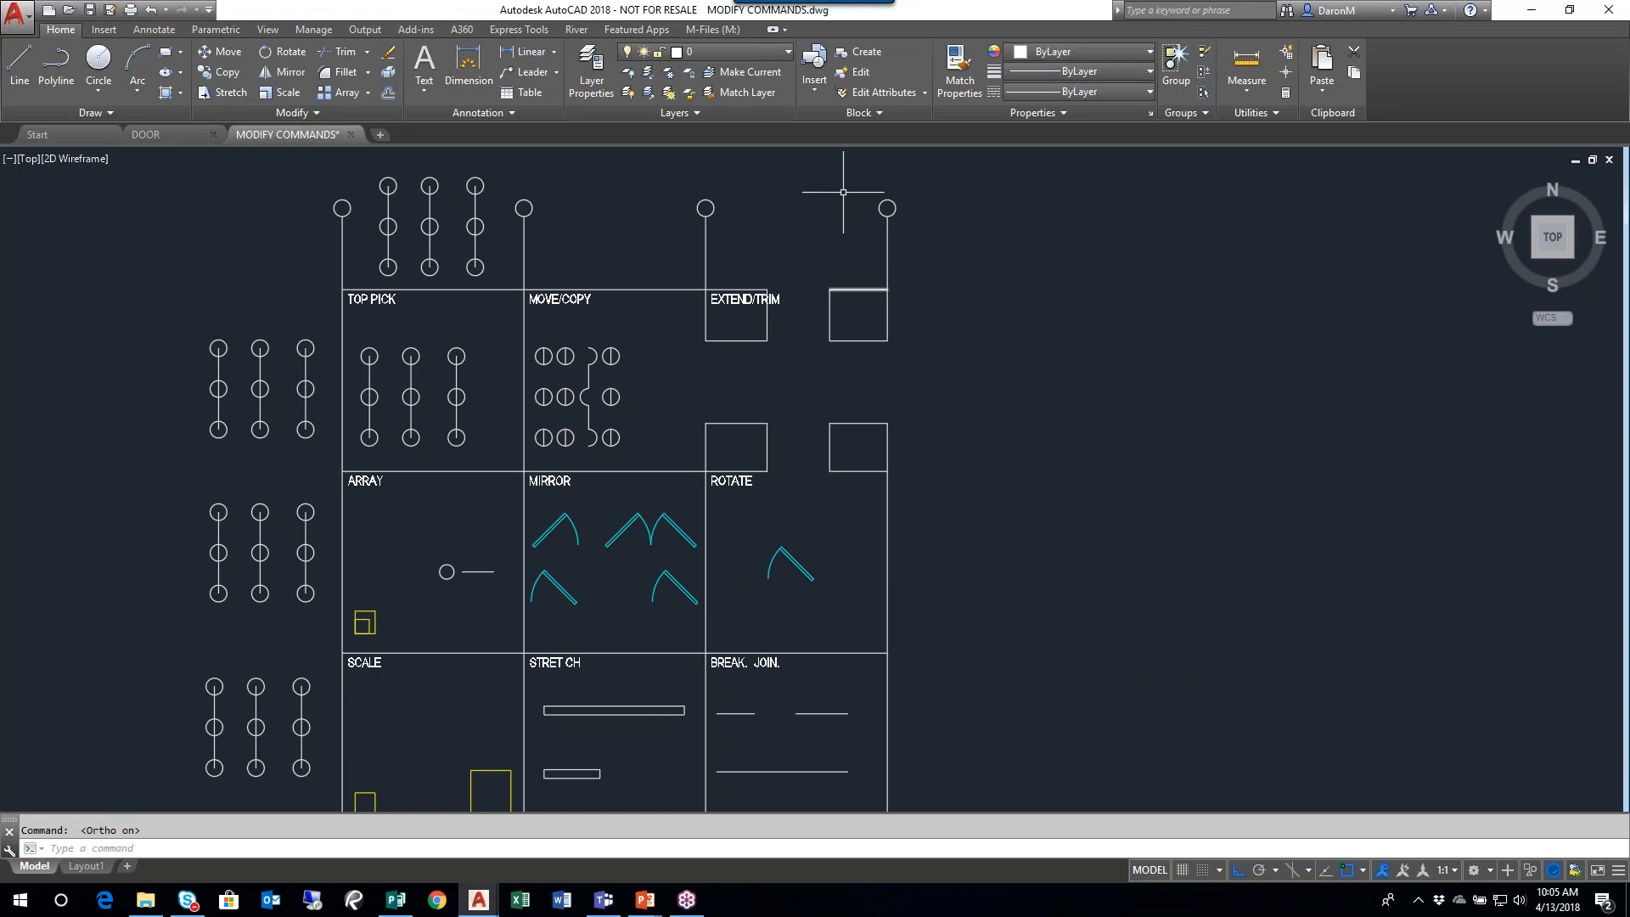
click(64, 63)
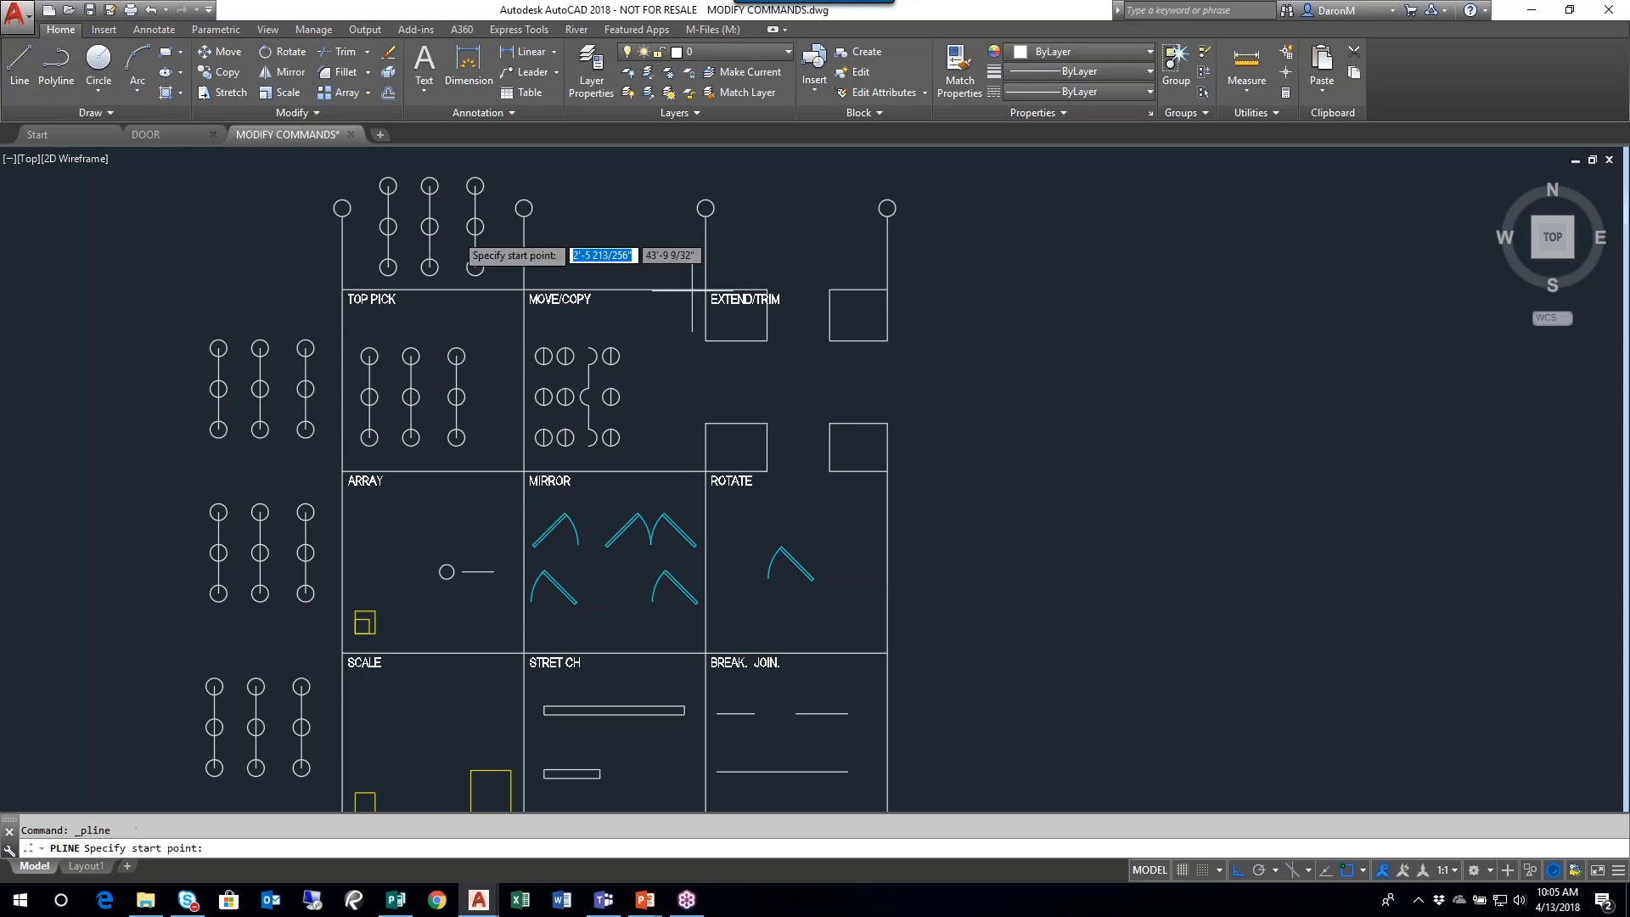
scroll(954, 314, up, 2)
click(955, 314)
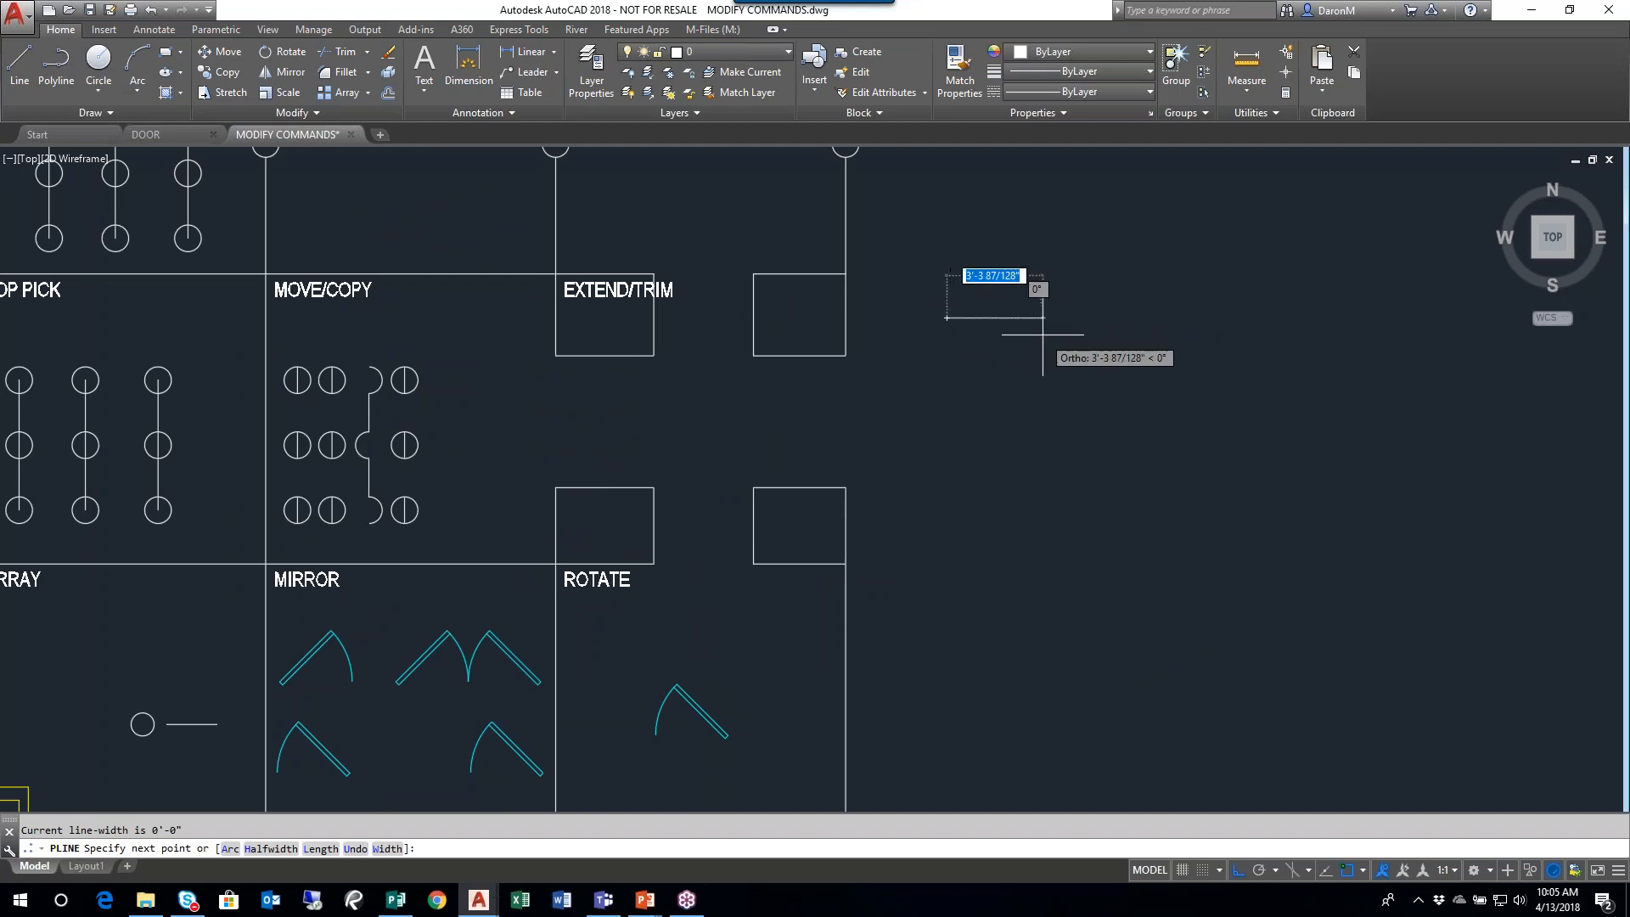
key(Escape)
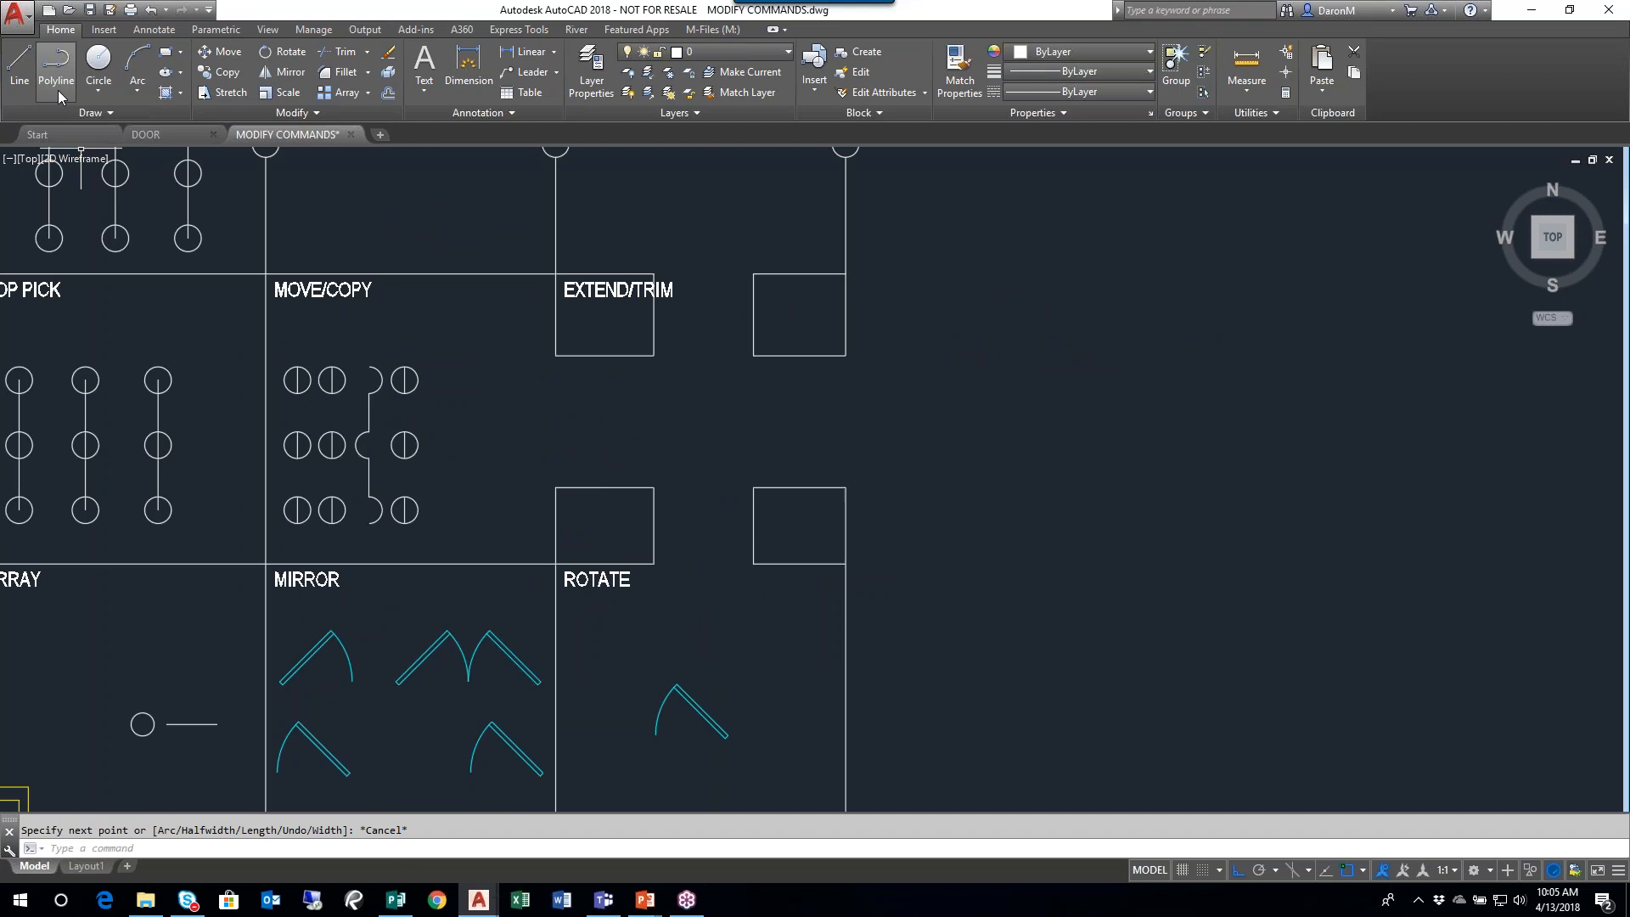
- Draw a polyline in the empty area east of the EXTEND/TRIM cell with 10' segments running right, down and left
click(66, 77)
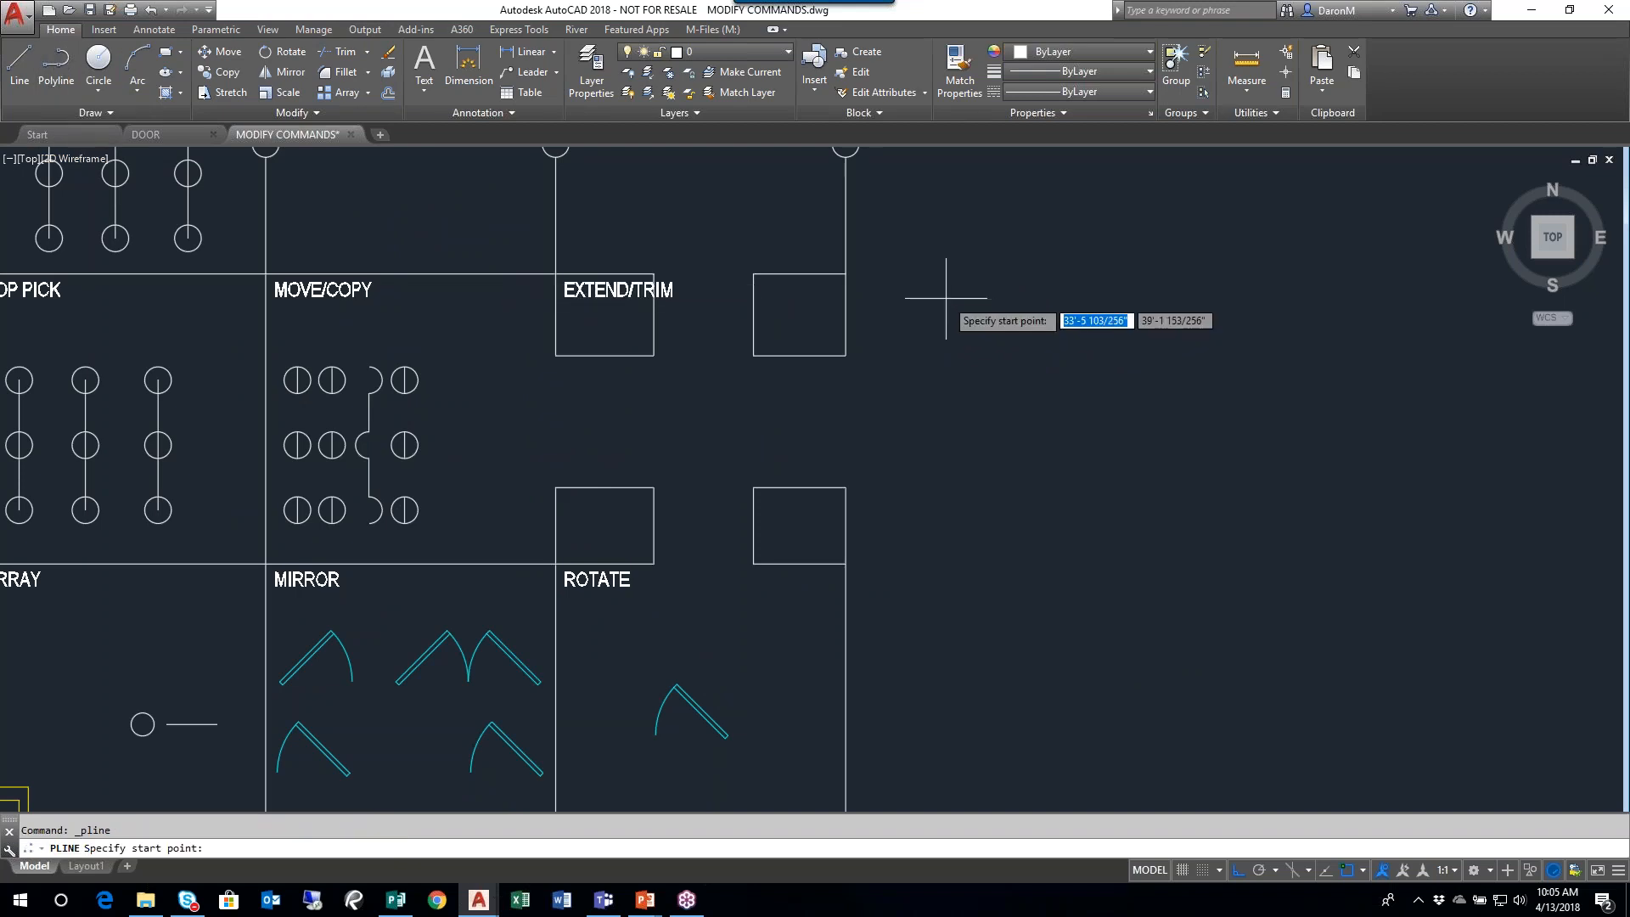
click(937, 296)
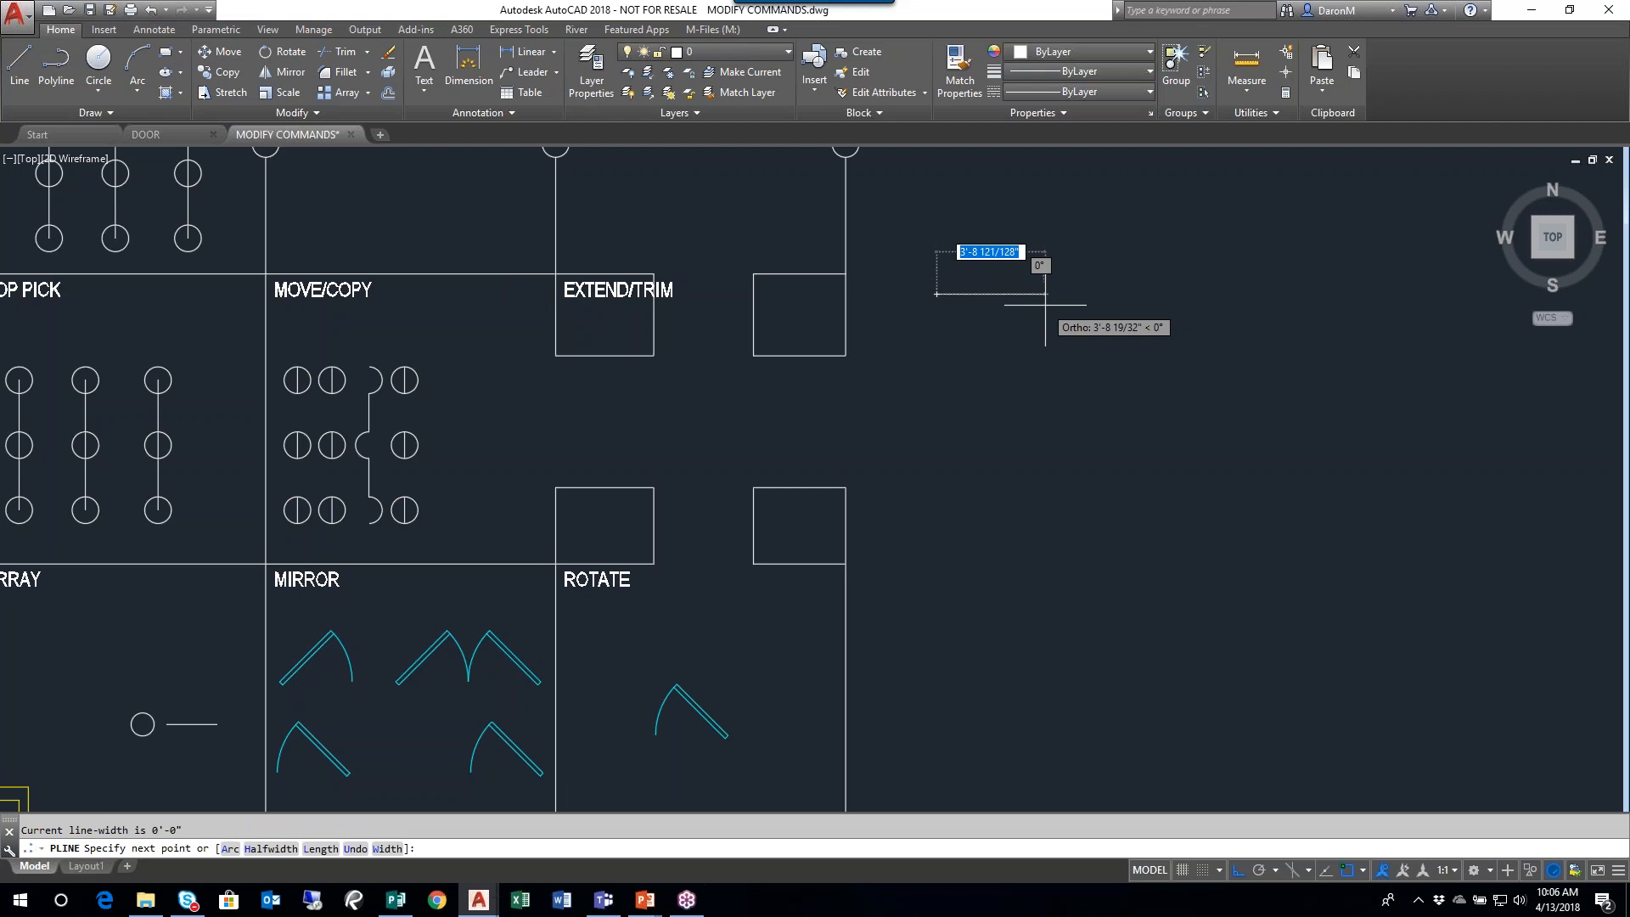
text(10)
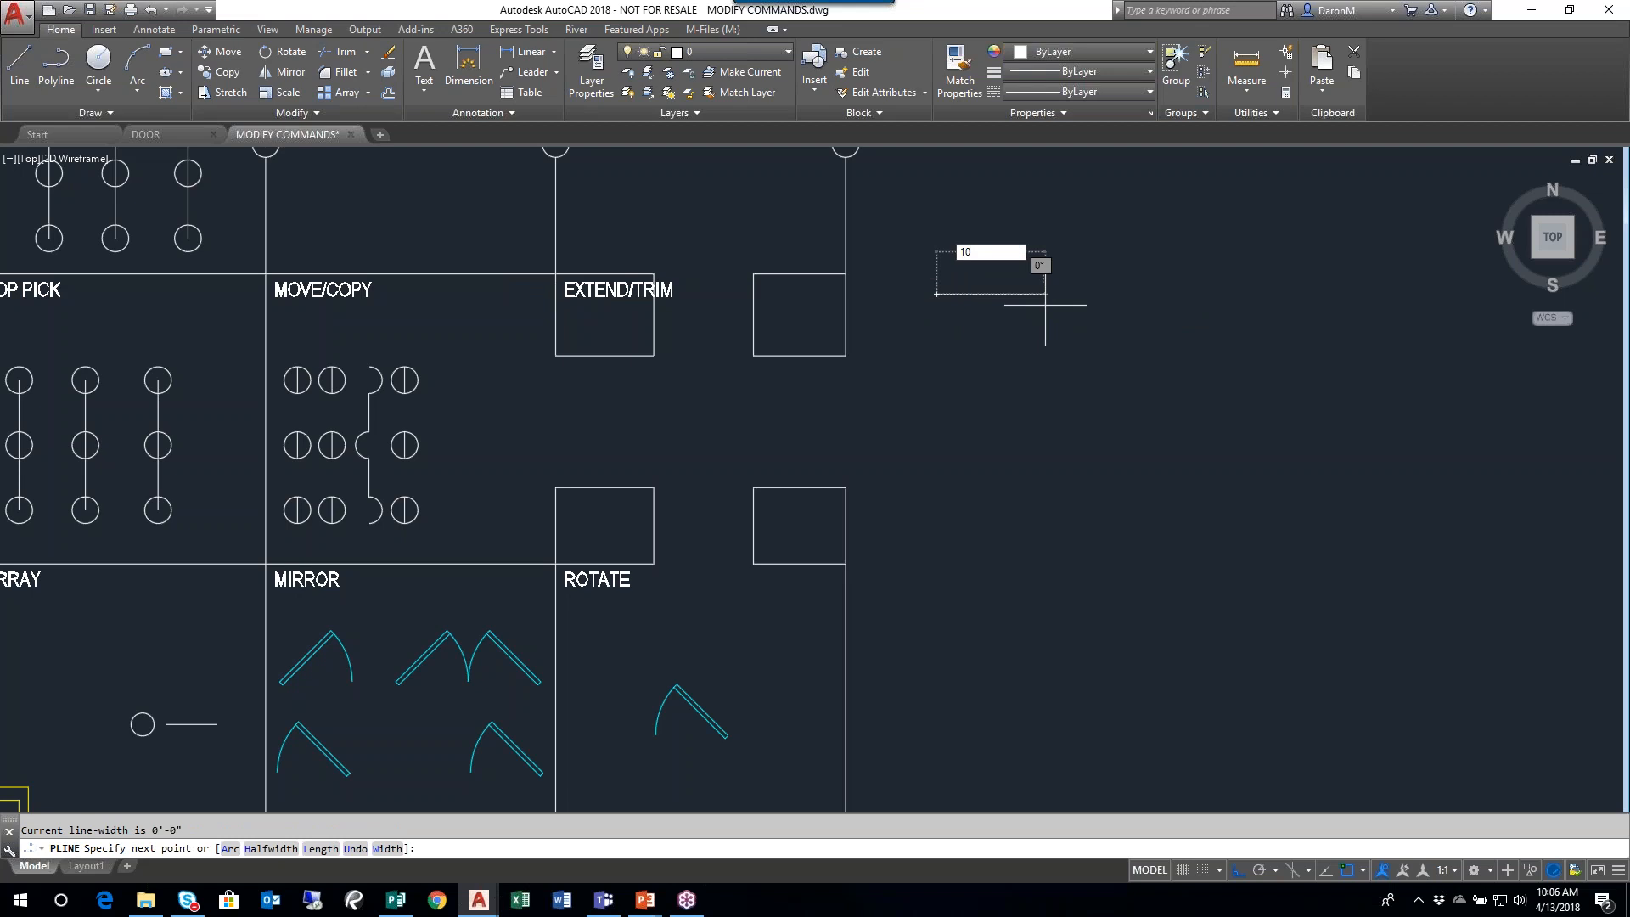
text(')
key(Return)
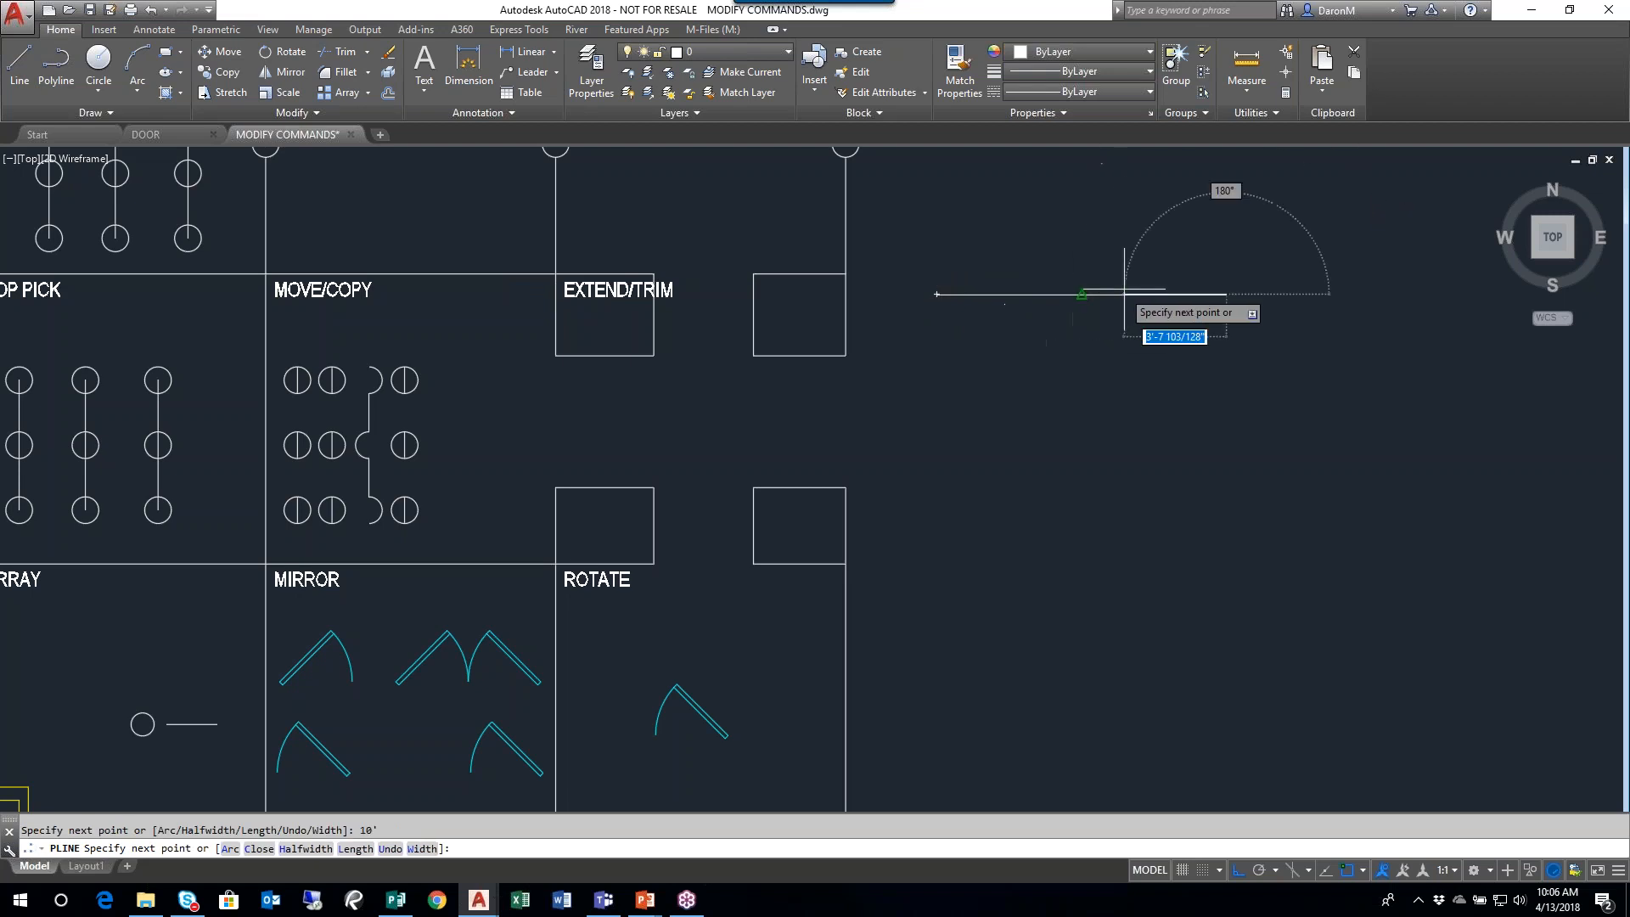
text(10)
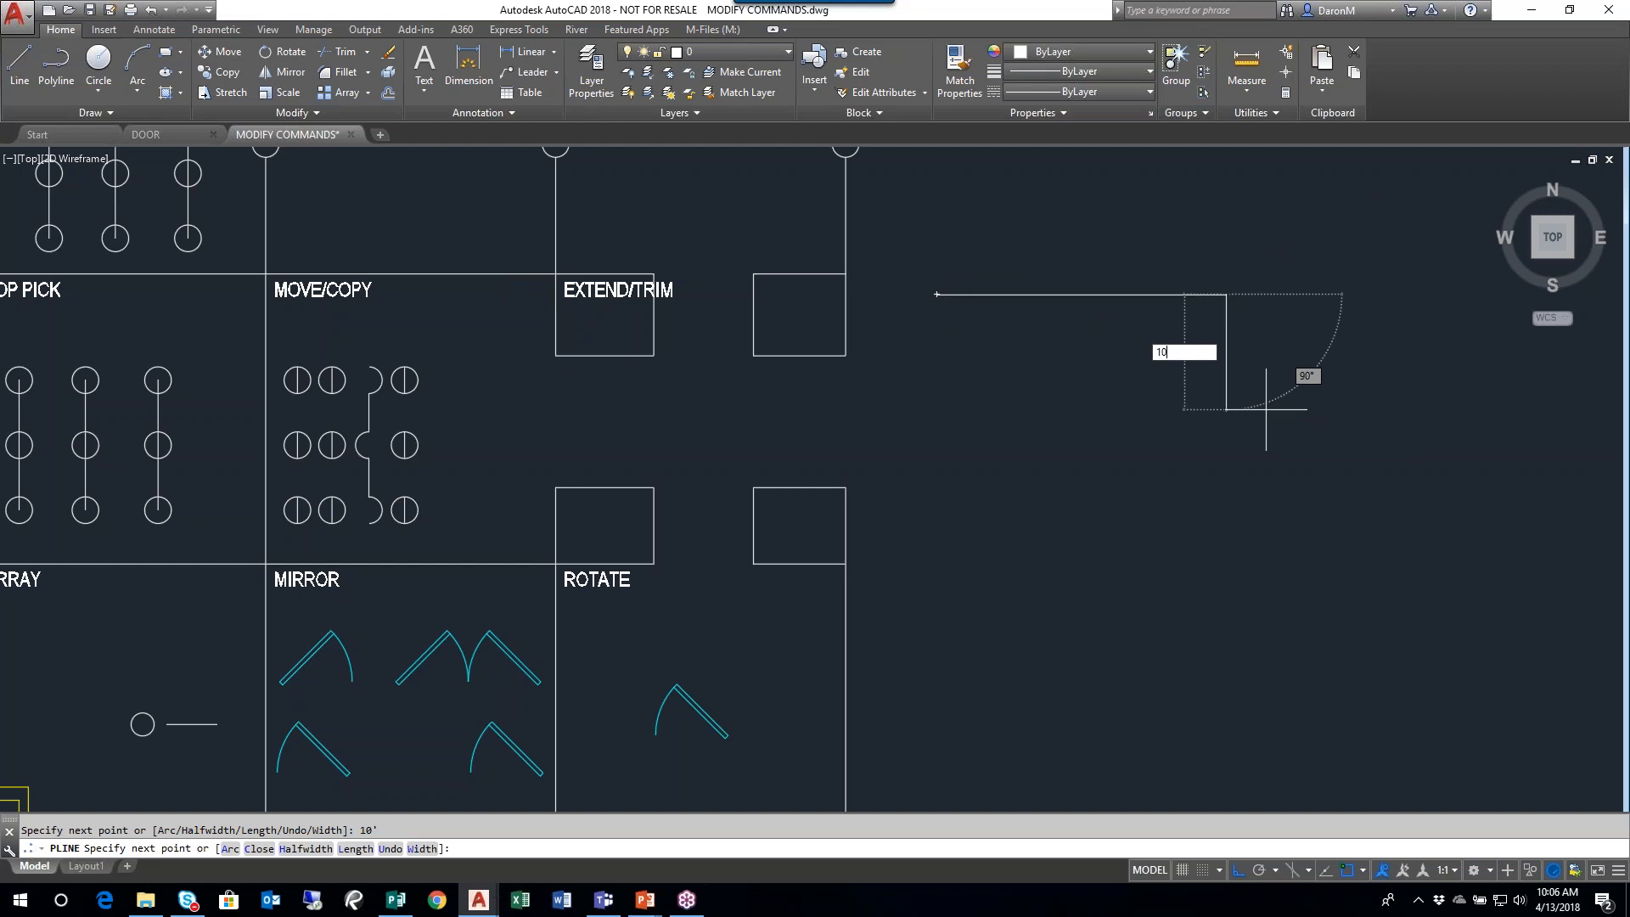
text(')
key(Return)
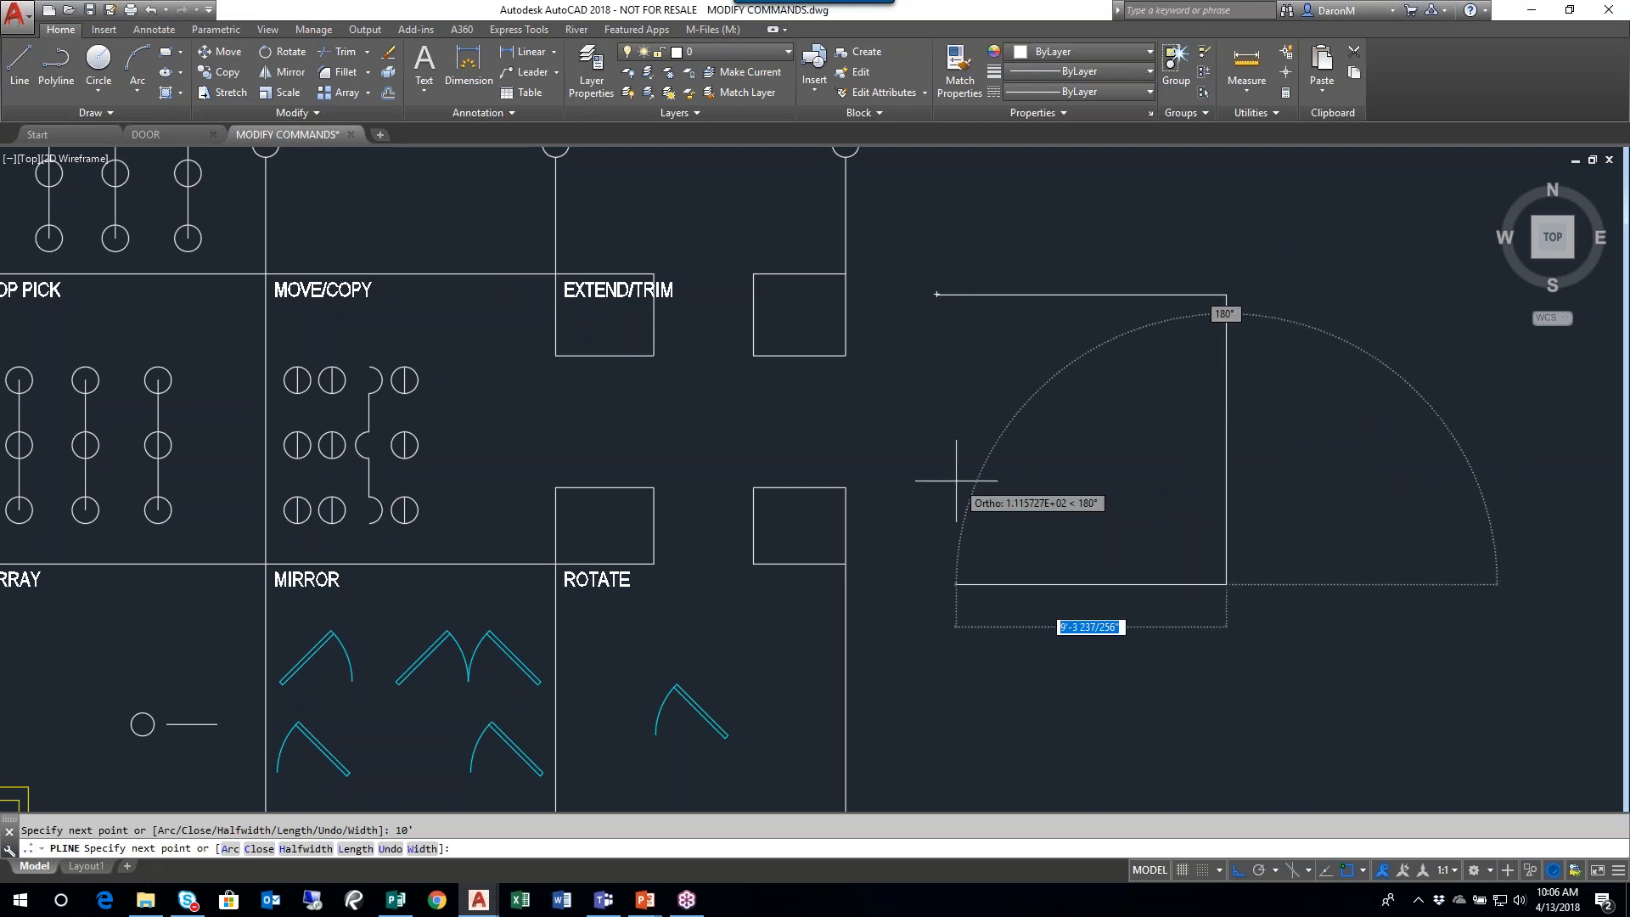
text(10)
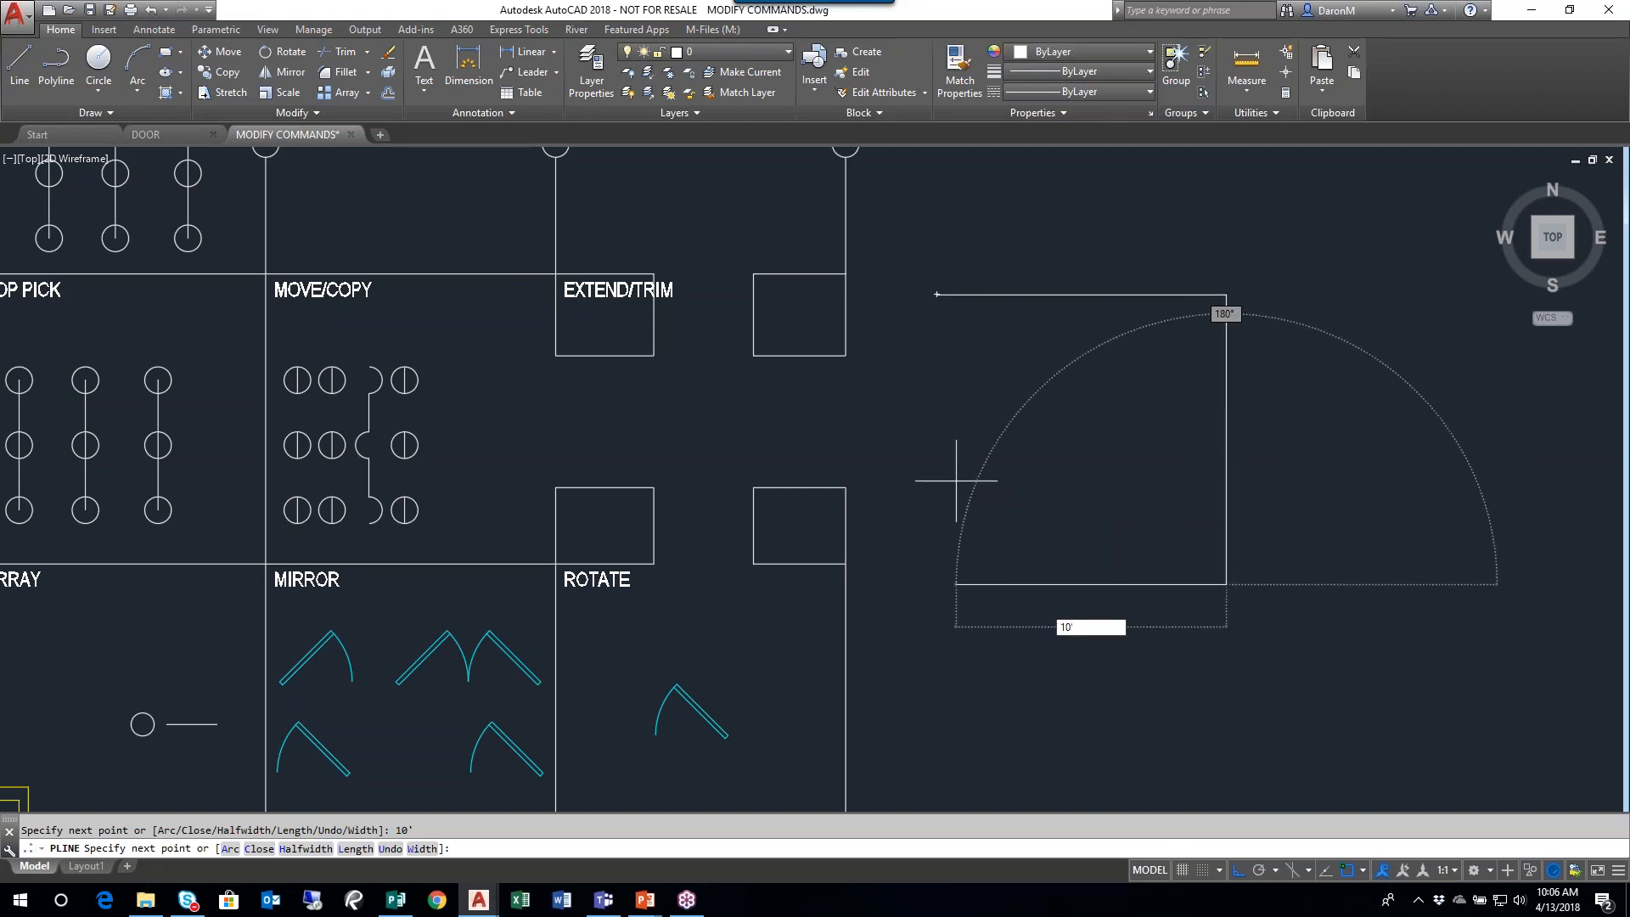
key(Return)
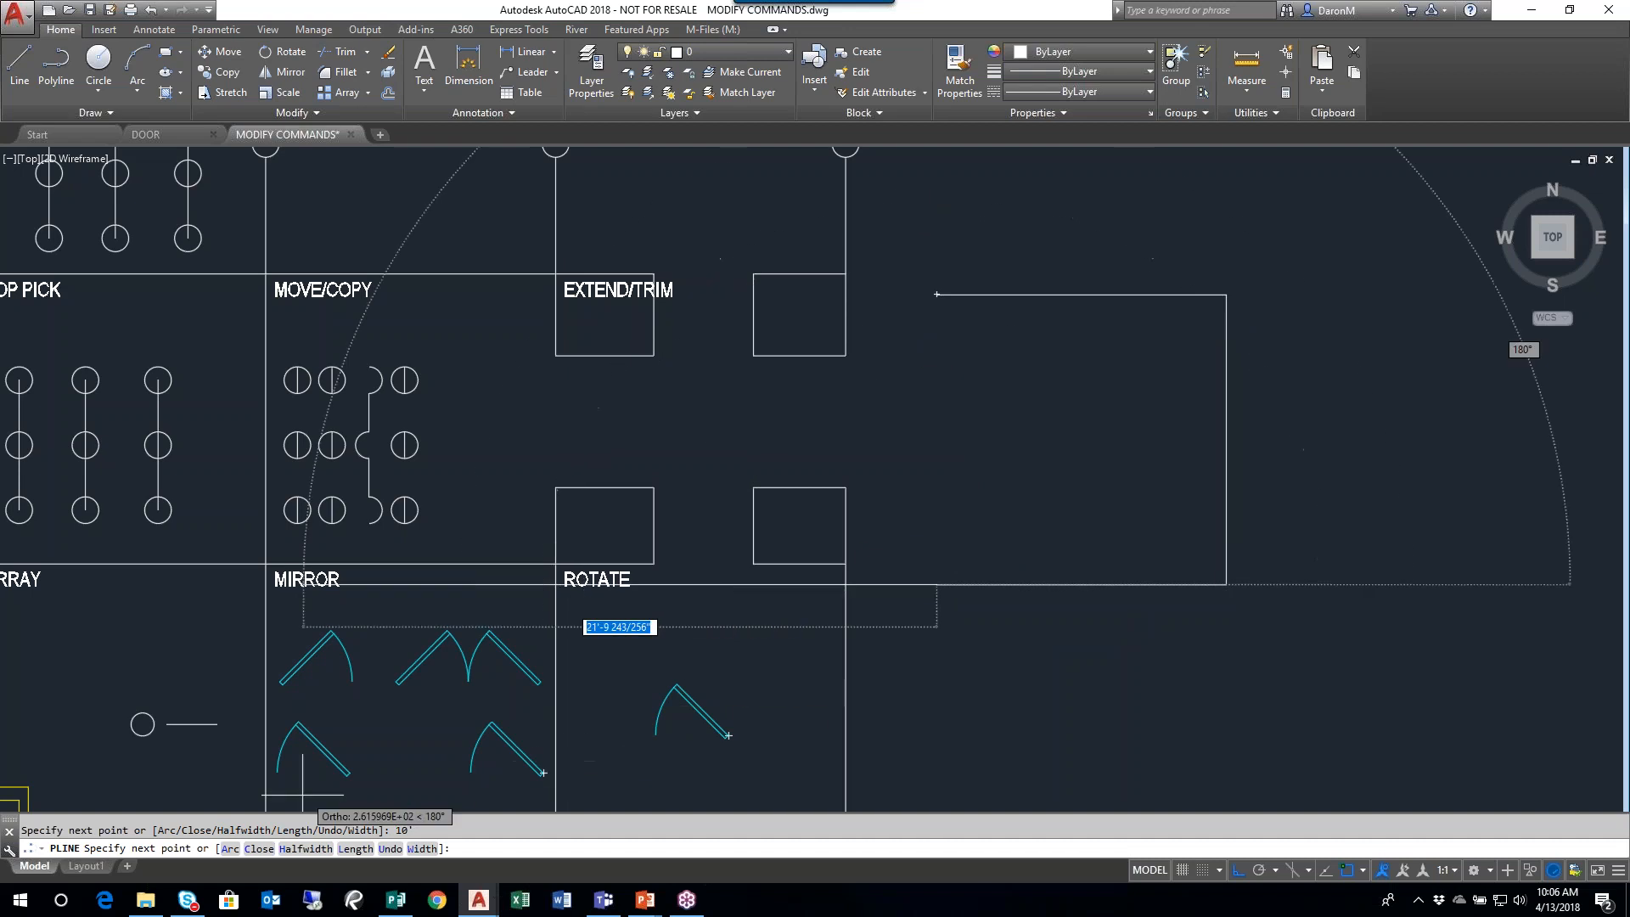
- Finish the square with the polyline's Close option
key(ctrl)
key(ctrl)
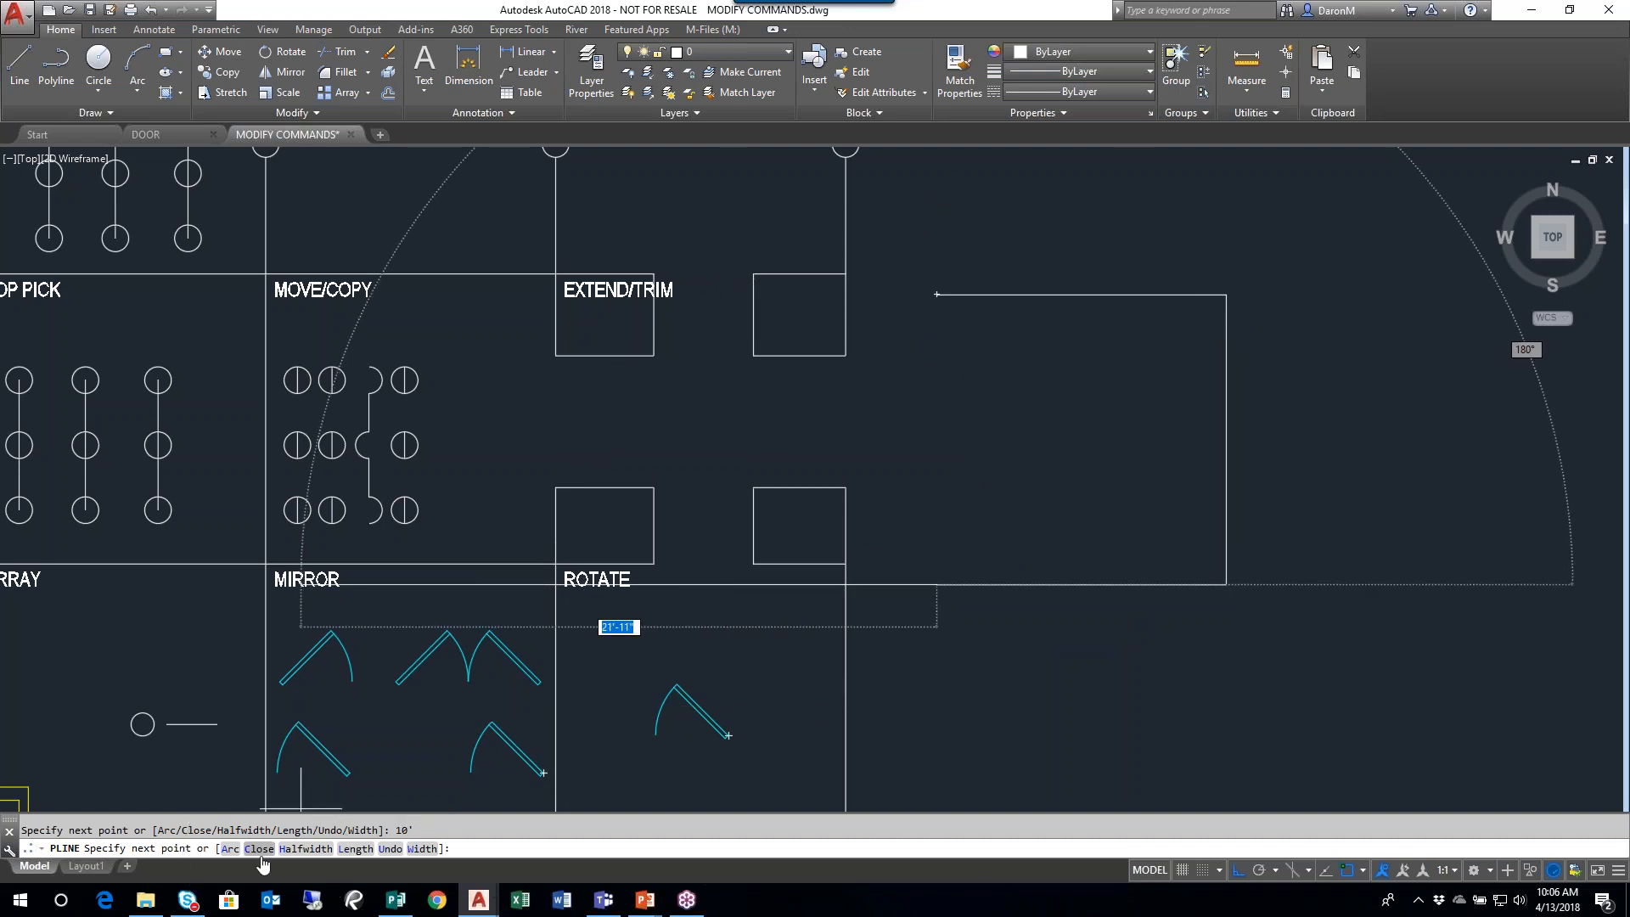
key(ctrl)
key(ctrl)
key(ctrl)
click(257, 849)
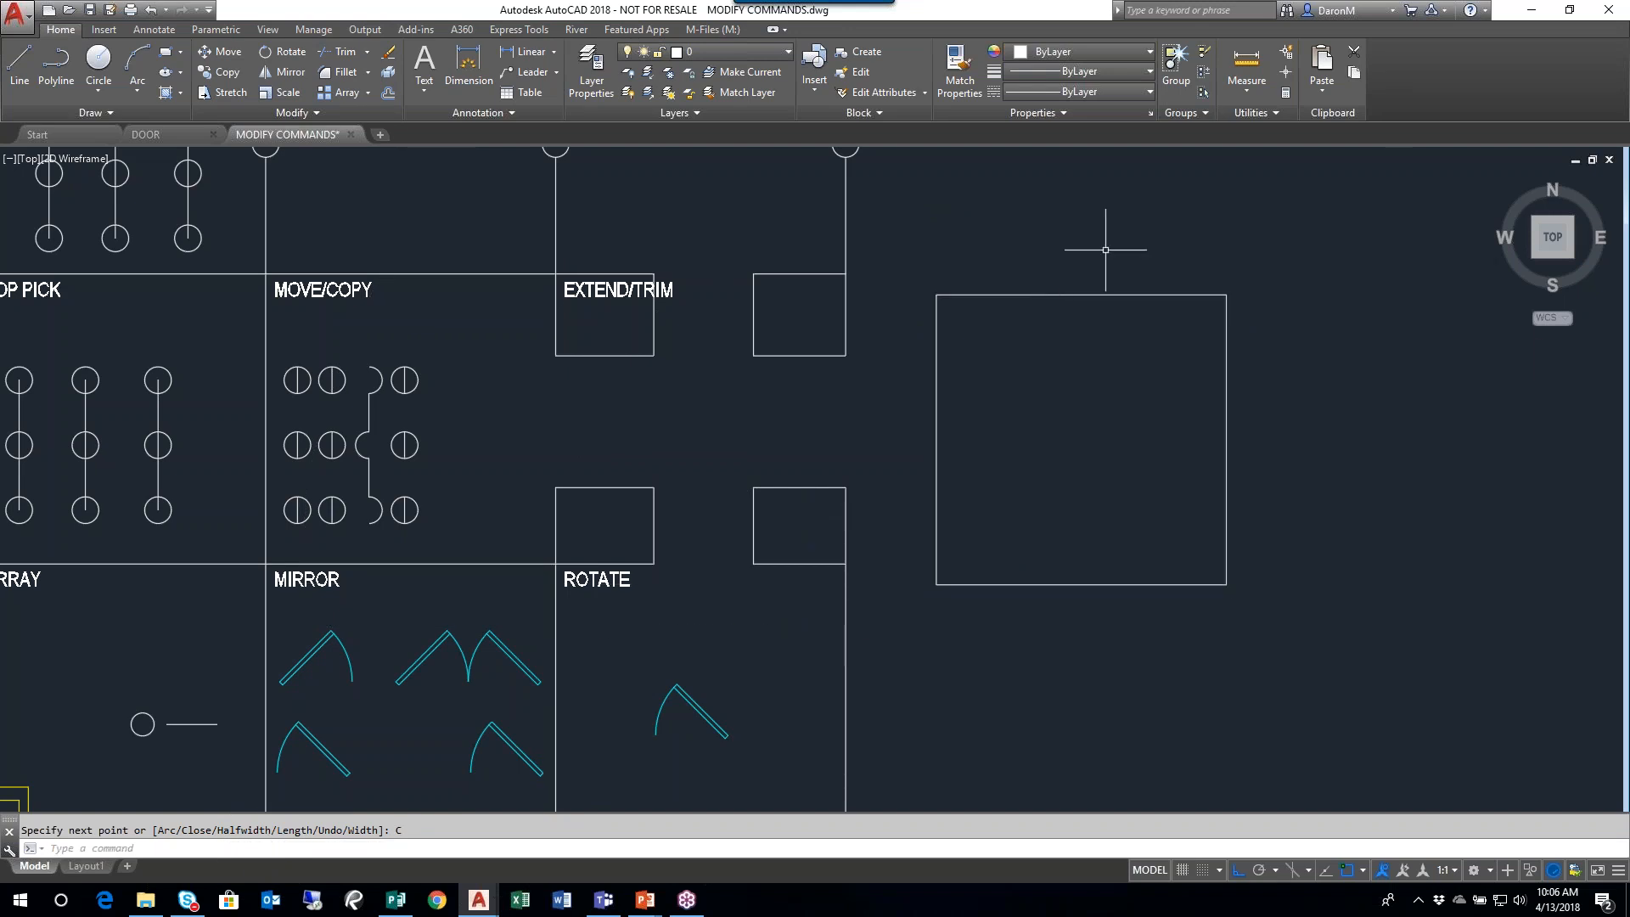
right_click(1092, 223)
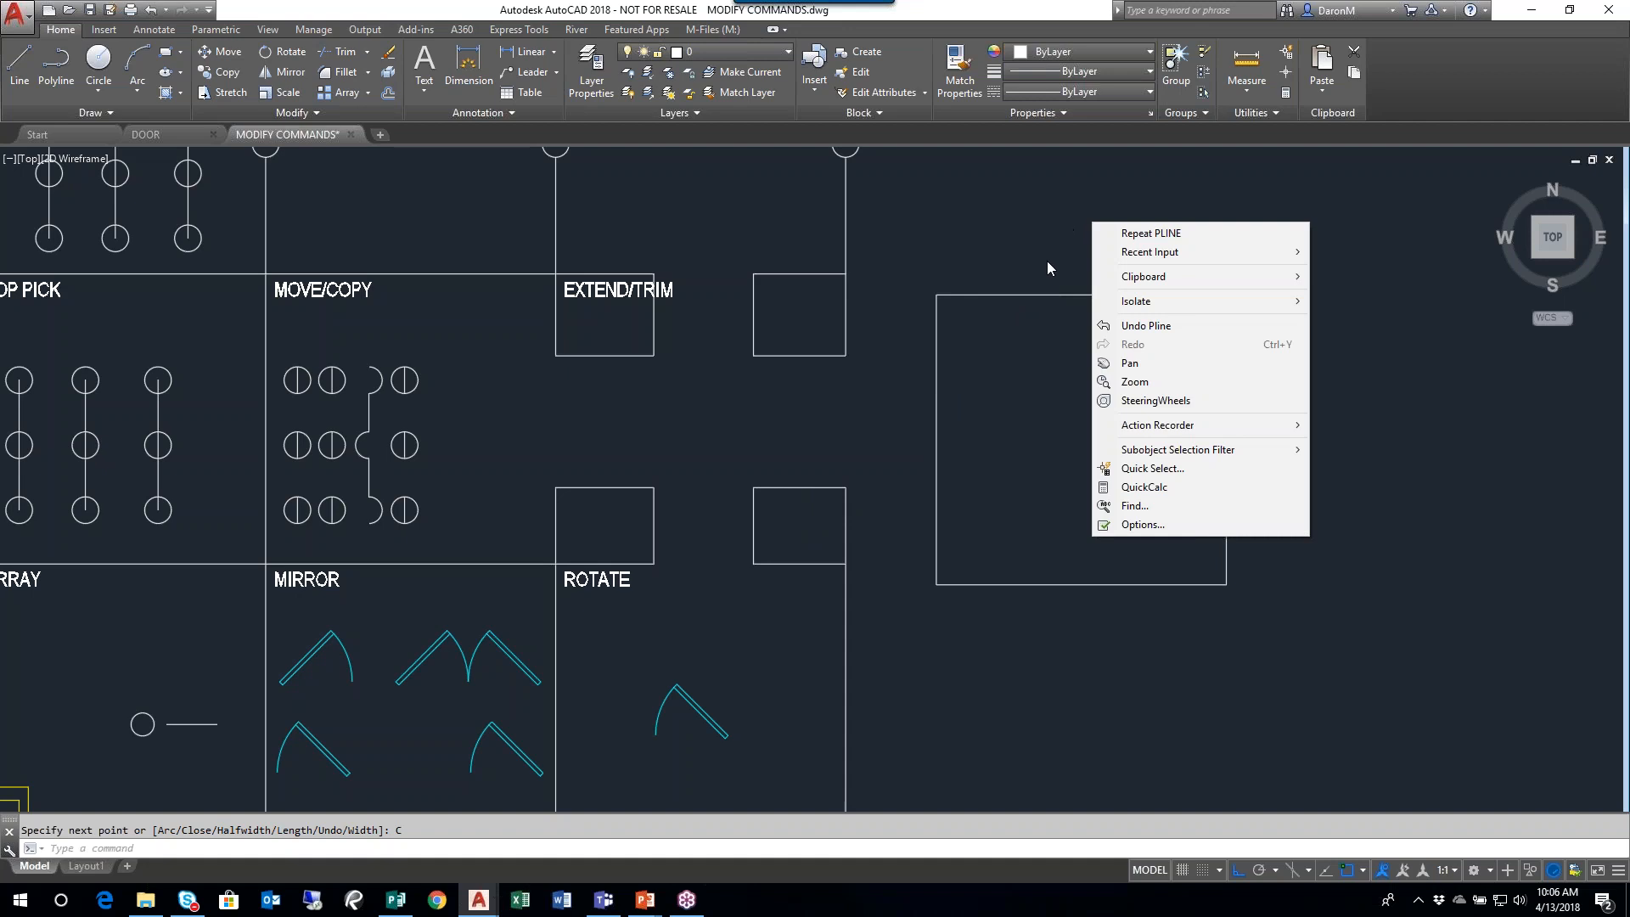
key(Escape)
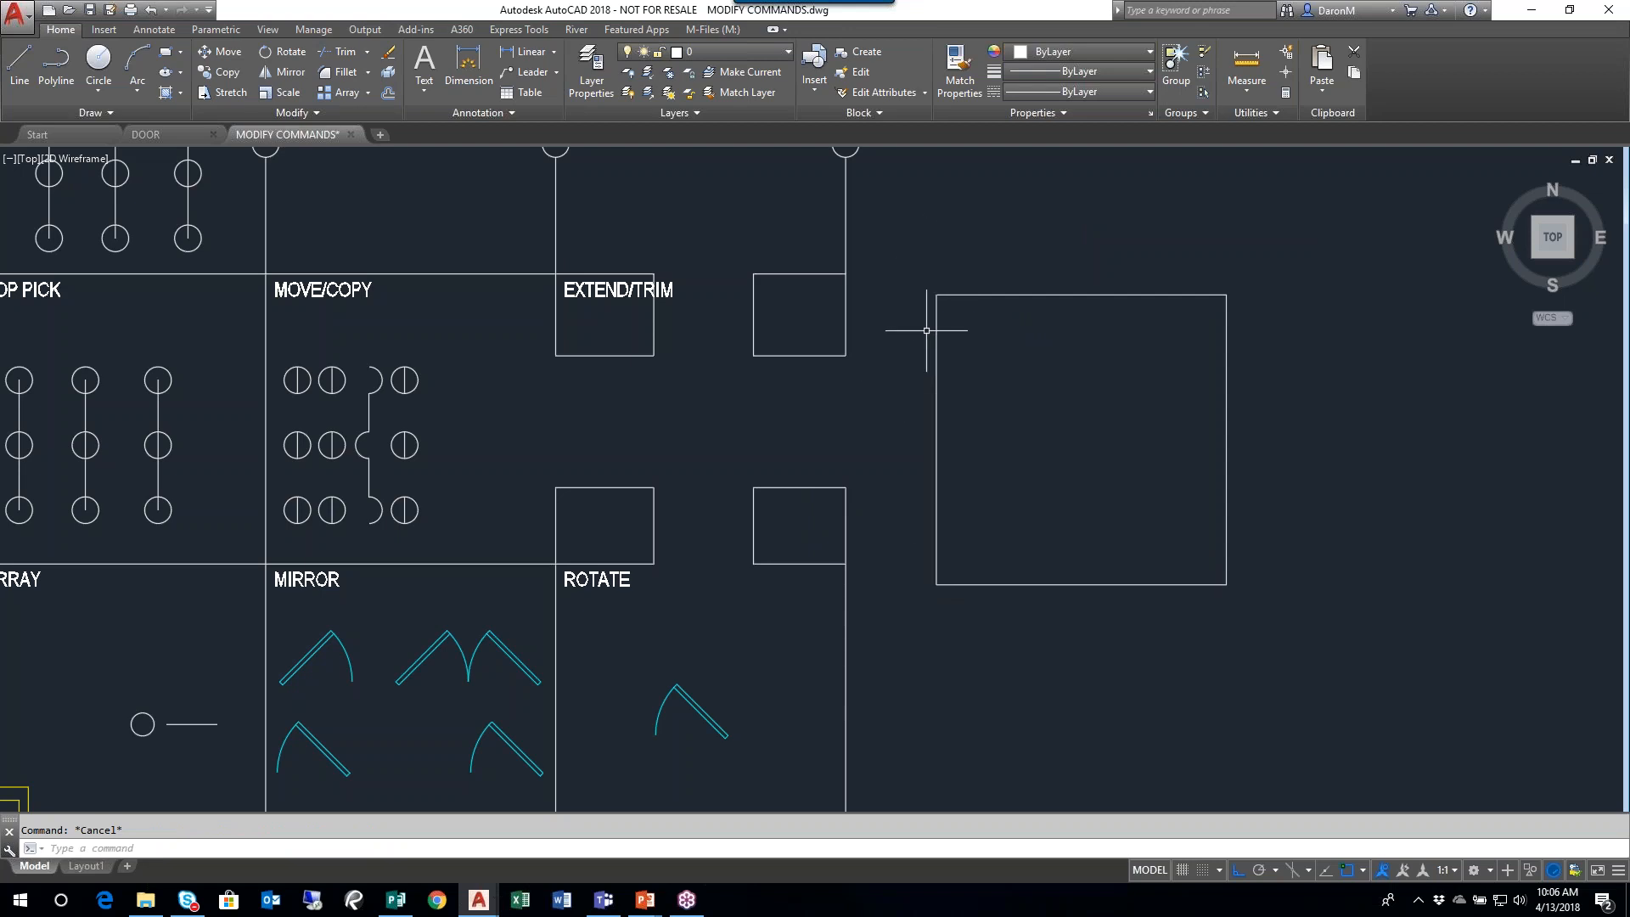
- Start a second polyline just east of the first square, with 10' segments running right and down
mouse_move(971, 393)
middle_down()
mouse_move(648, 441)
mouse_move(488, 438)
middle_up()
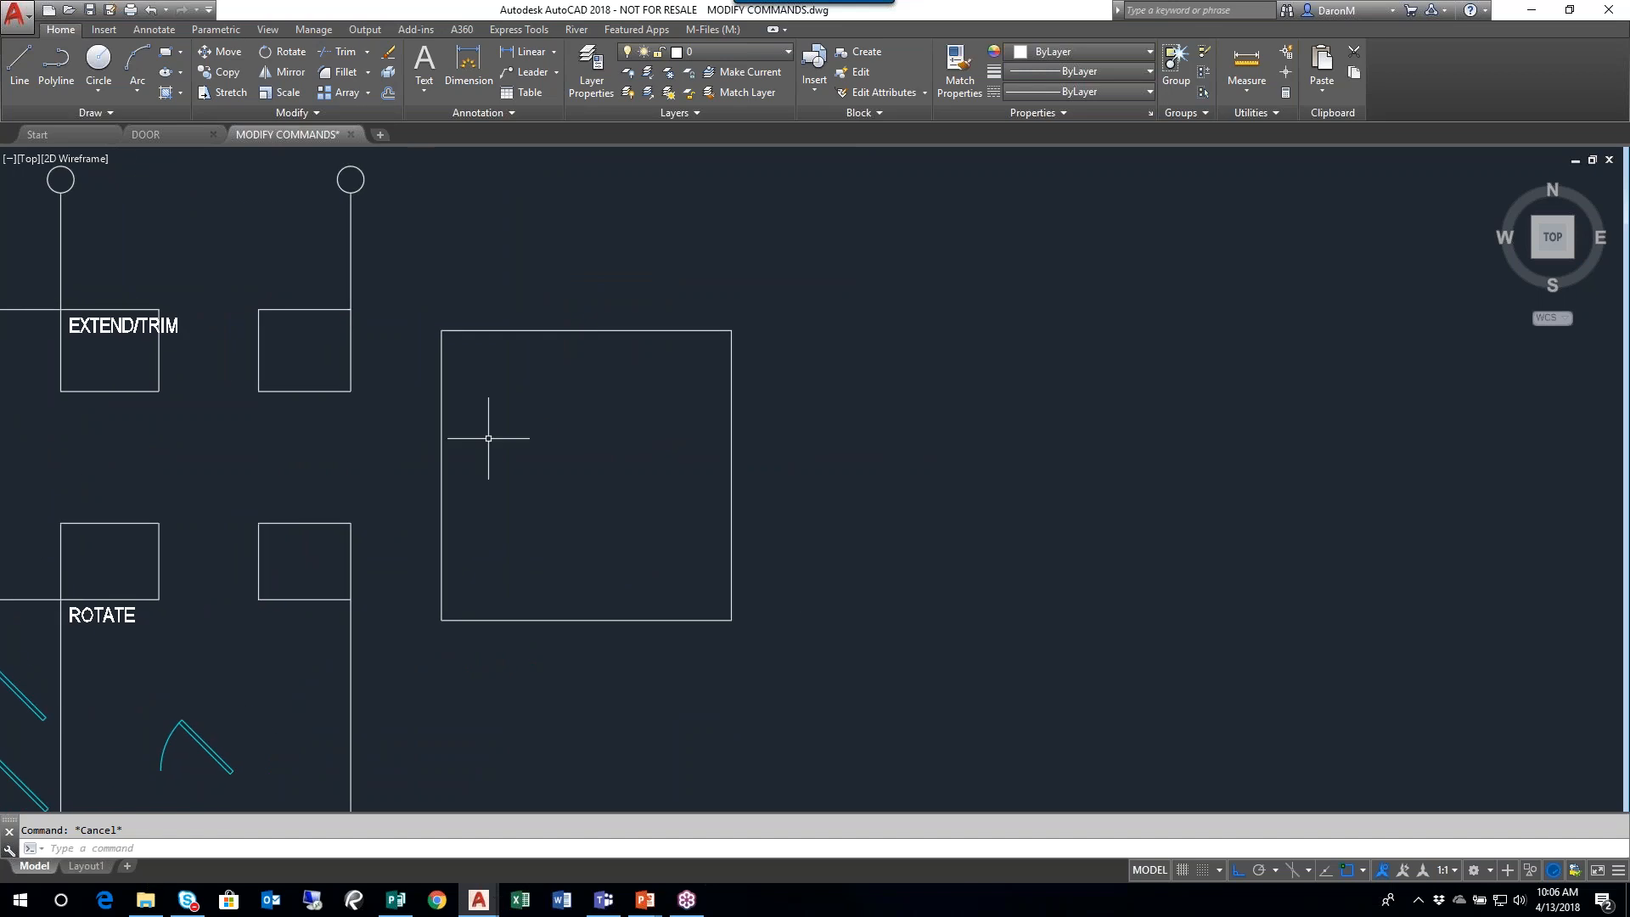
middle_drag(672, 569, 668, 465)
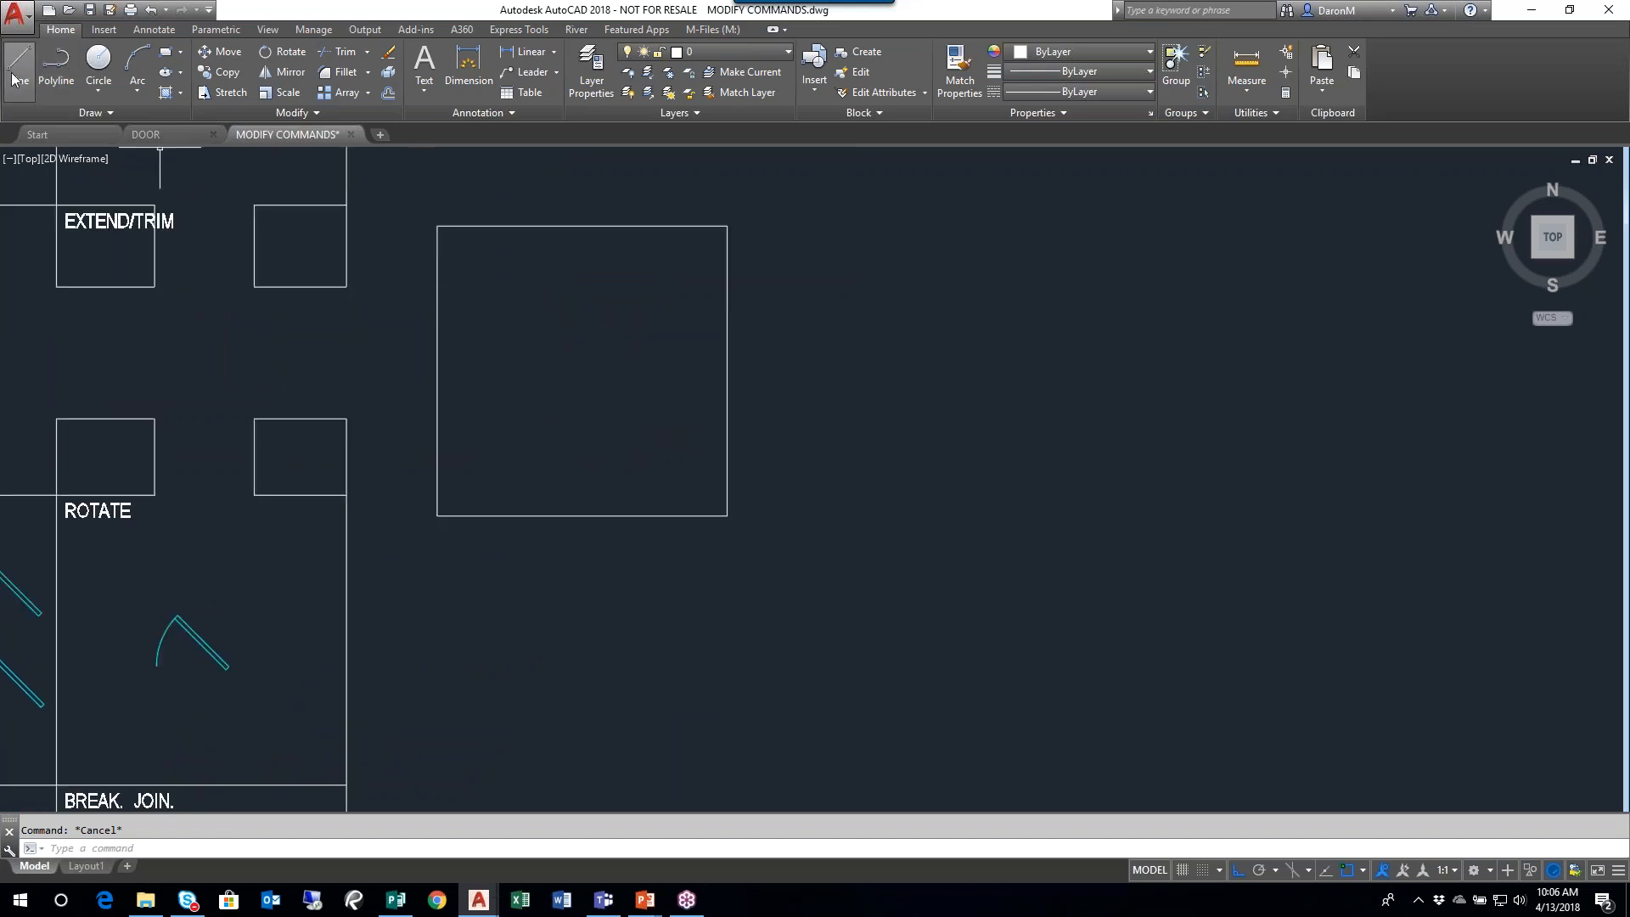
click(56, 66)
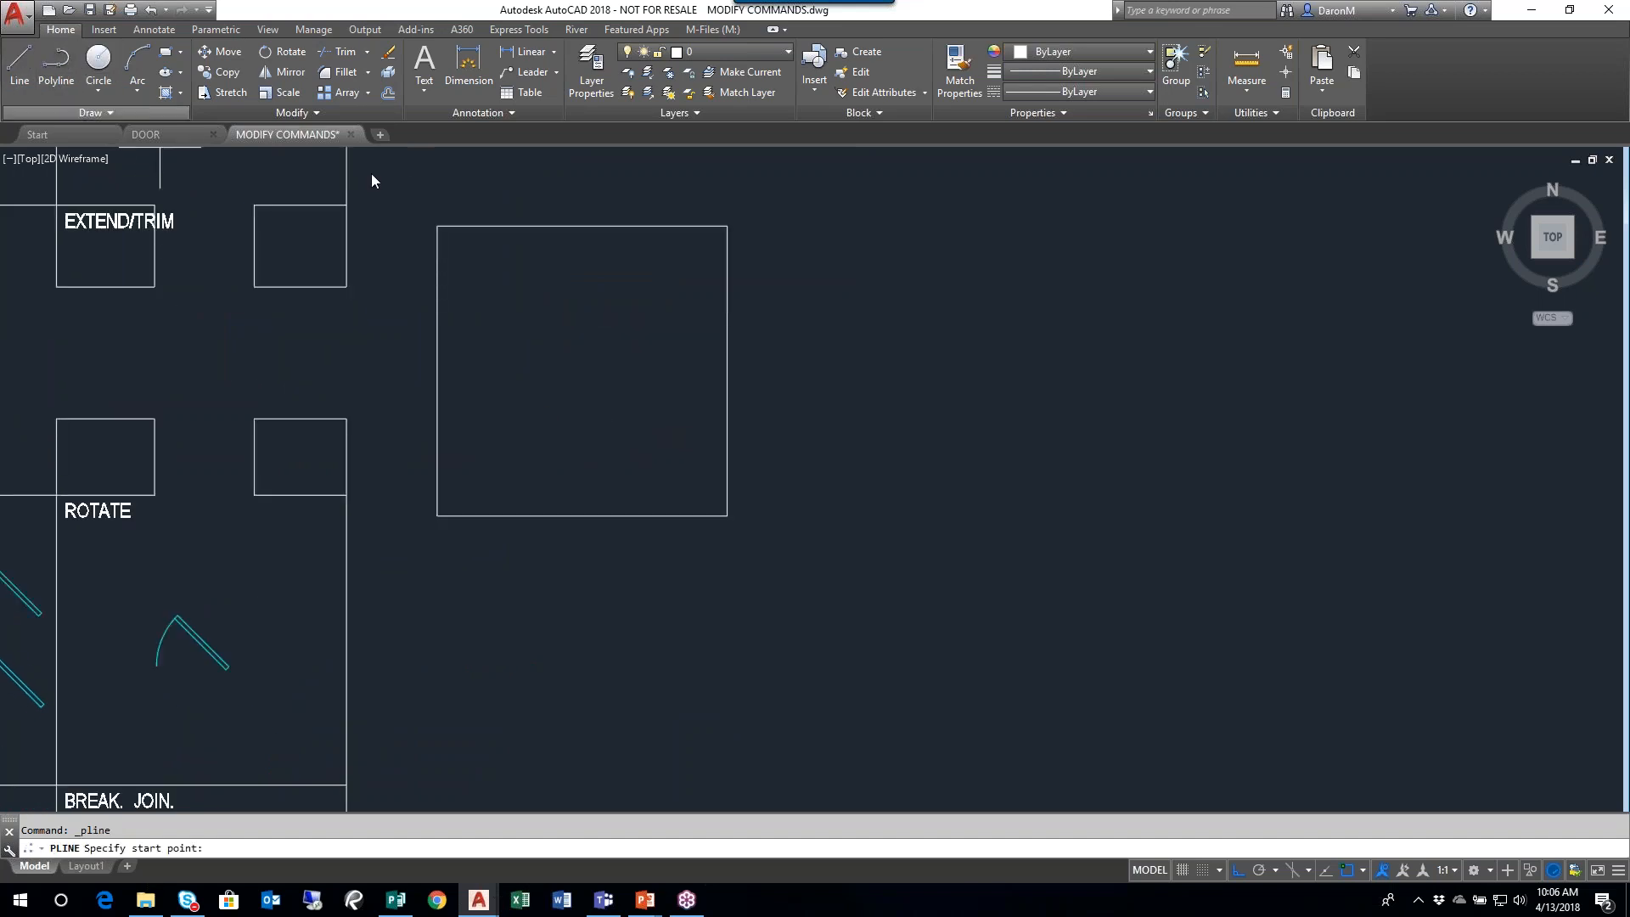
click(763, 225)
text(10)
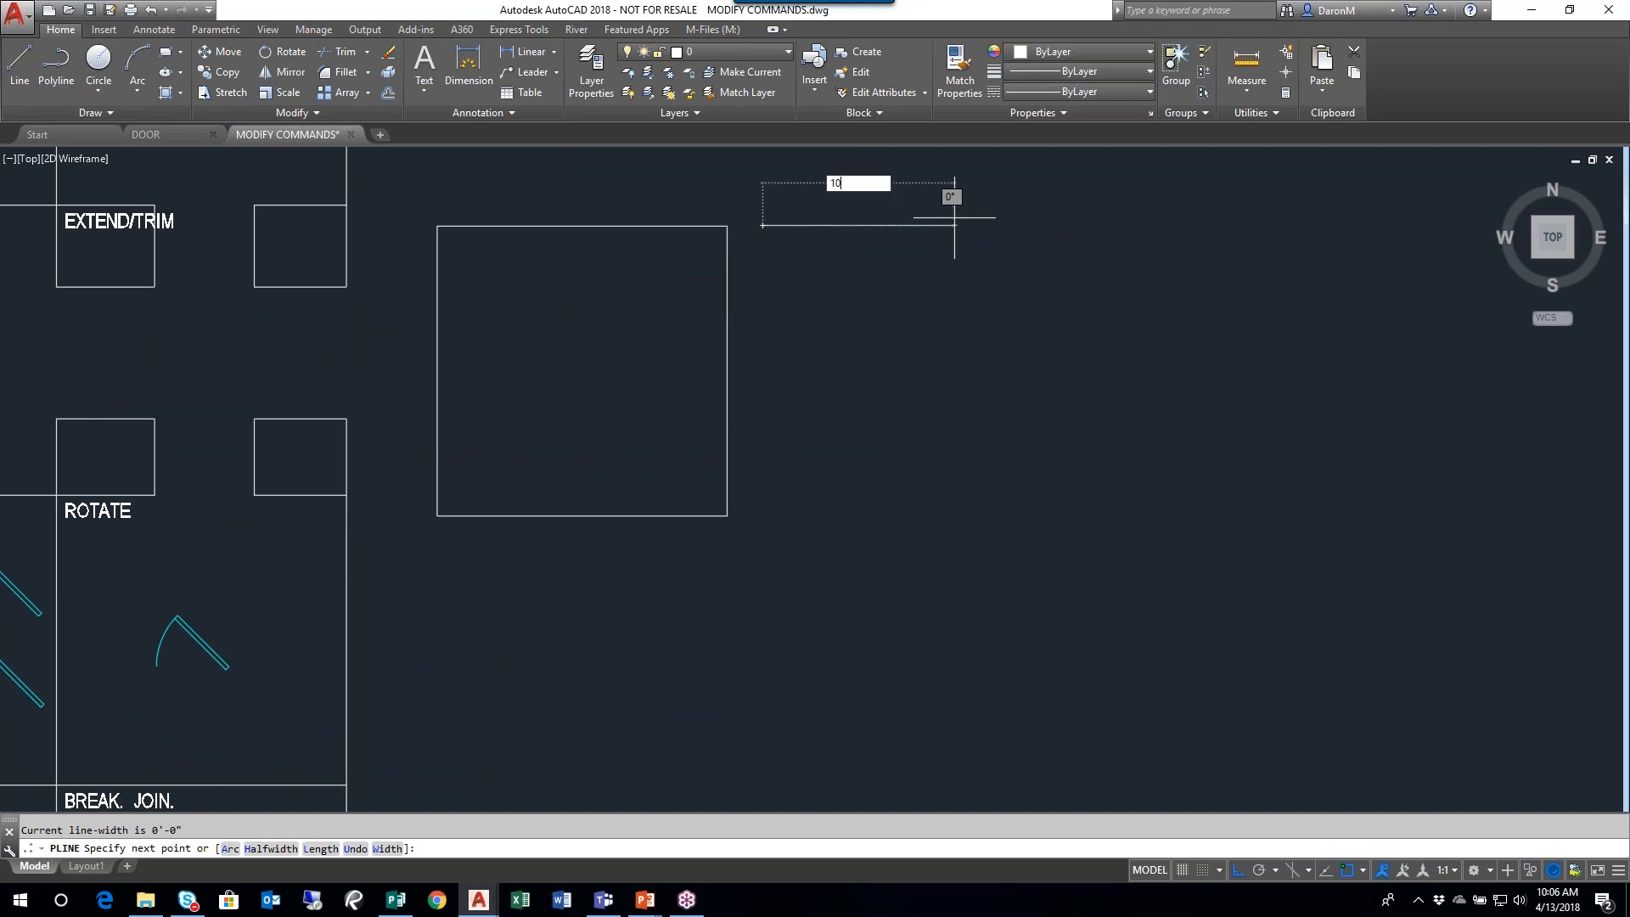
key(Return)
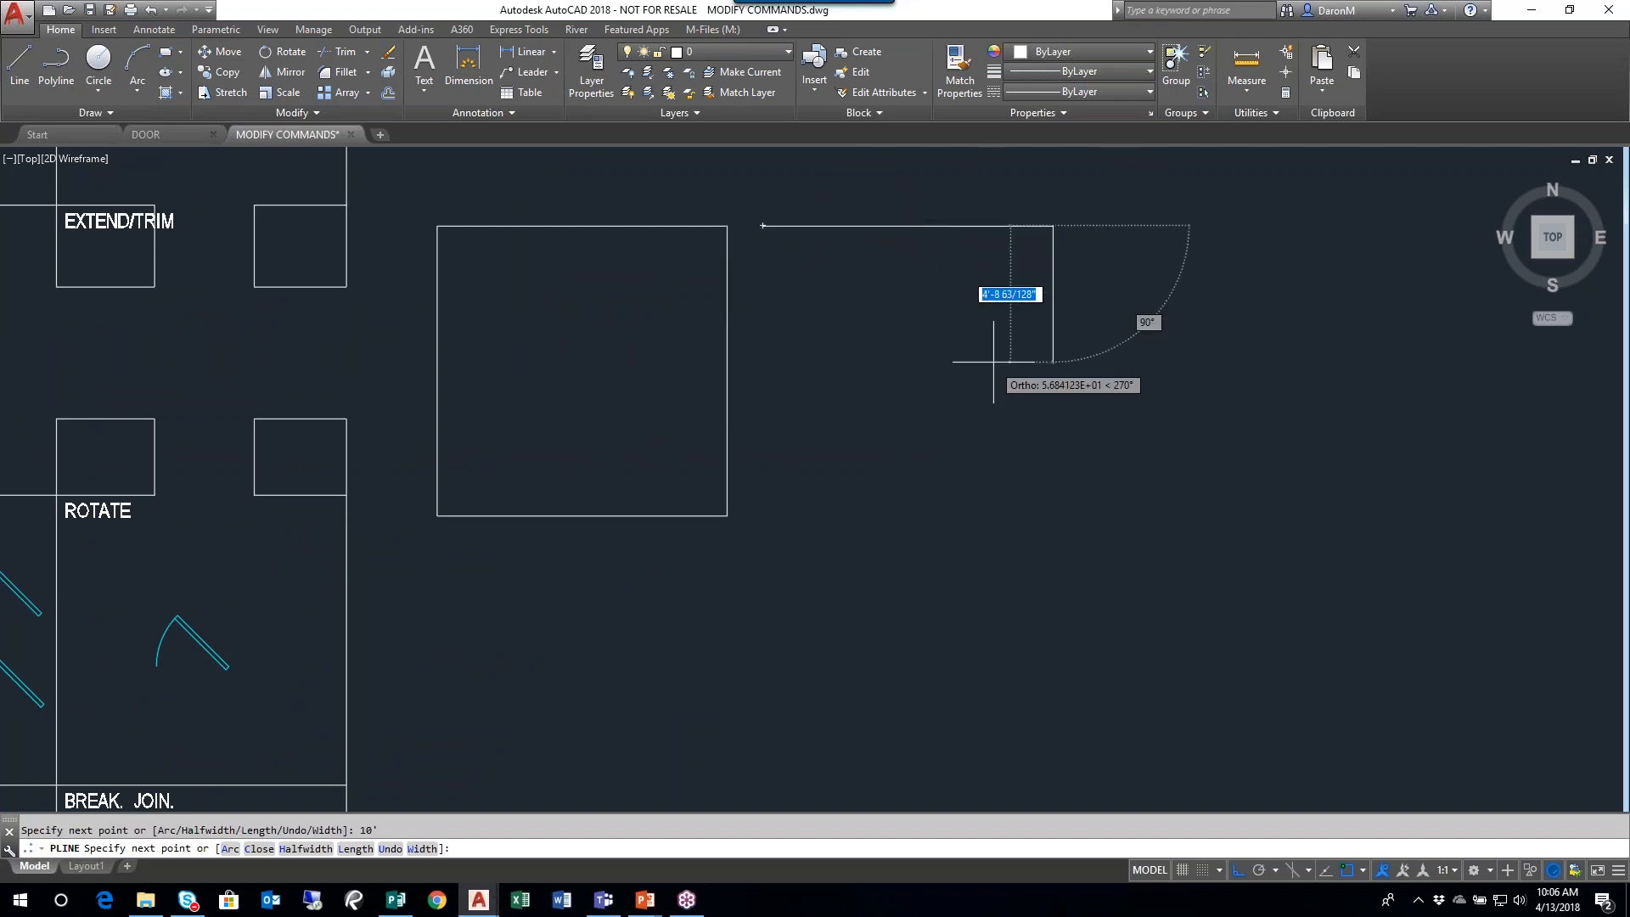
text(10')
key(Return)
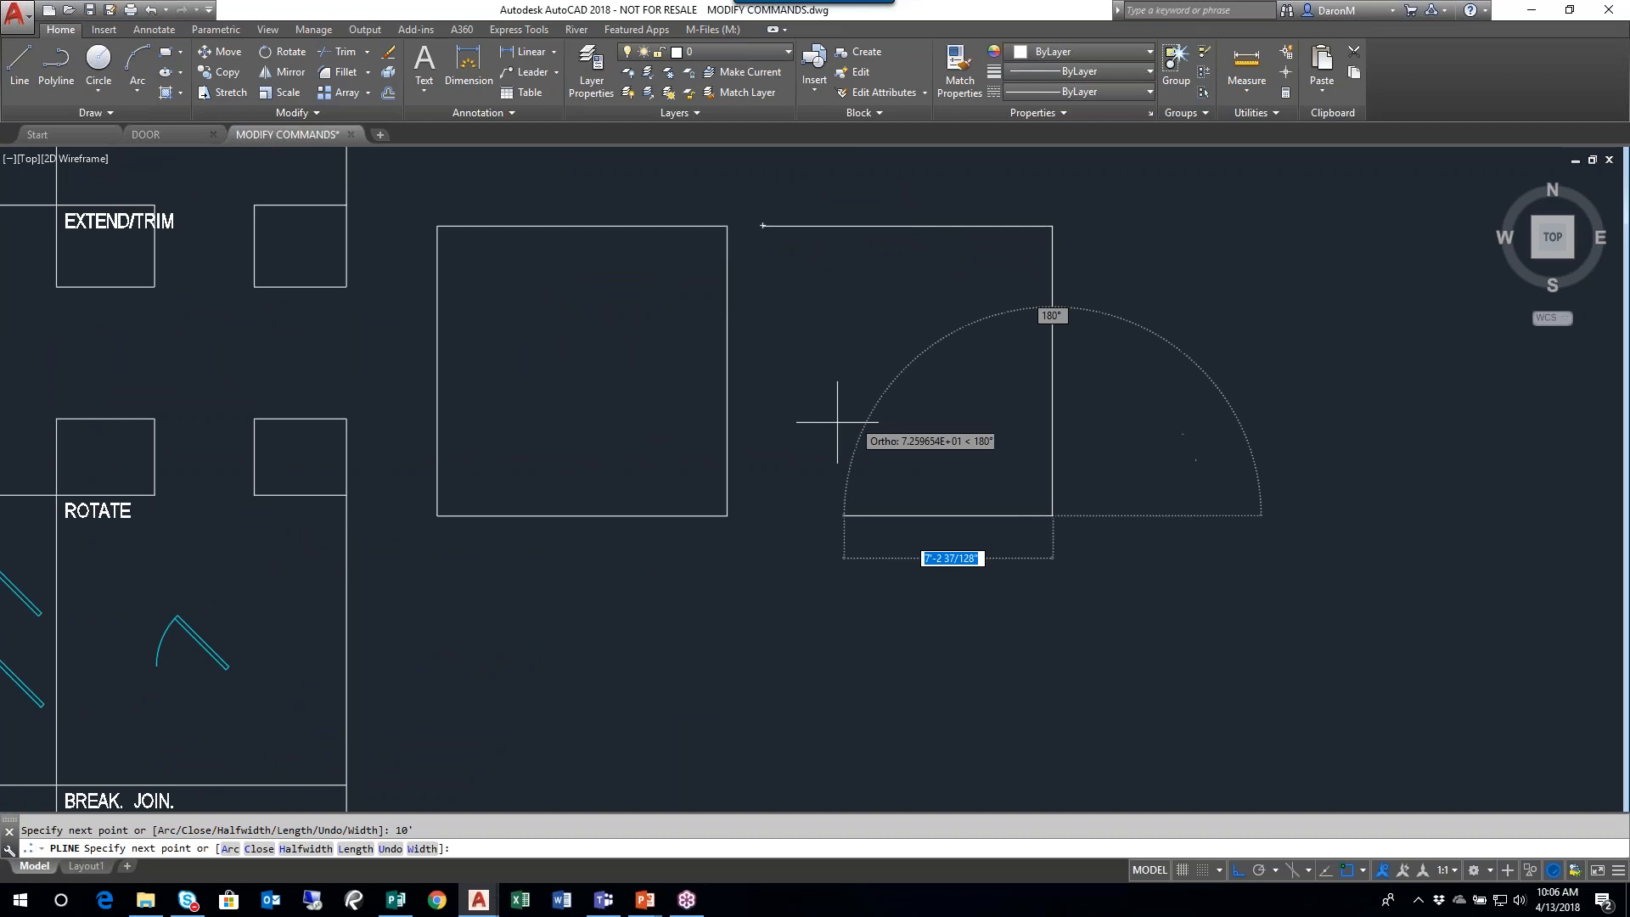
- Add 10' segments running left and up back to the start point, ending the polyline without the Close option
text(10')
key(Return)
text(10)
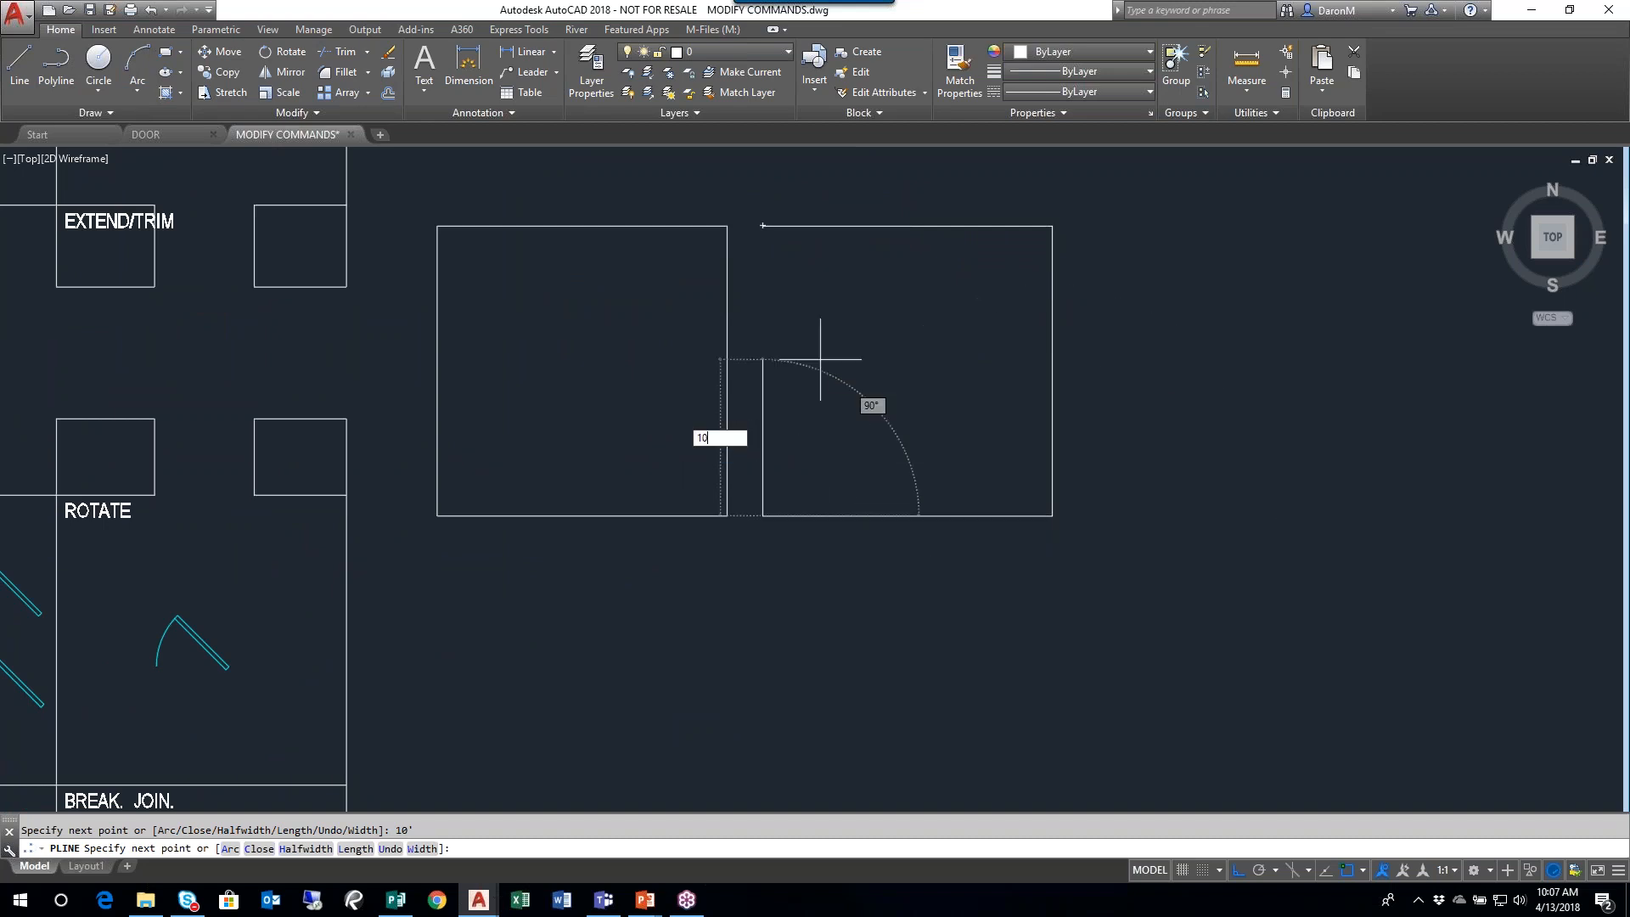
text(')
key(Return)
key(Escape)
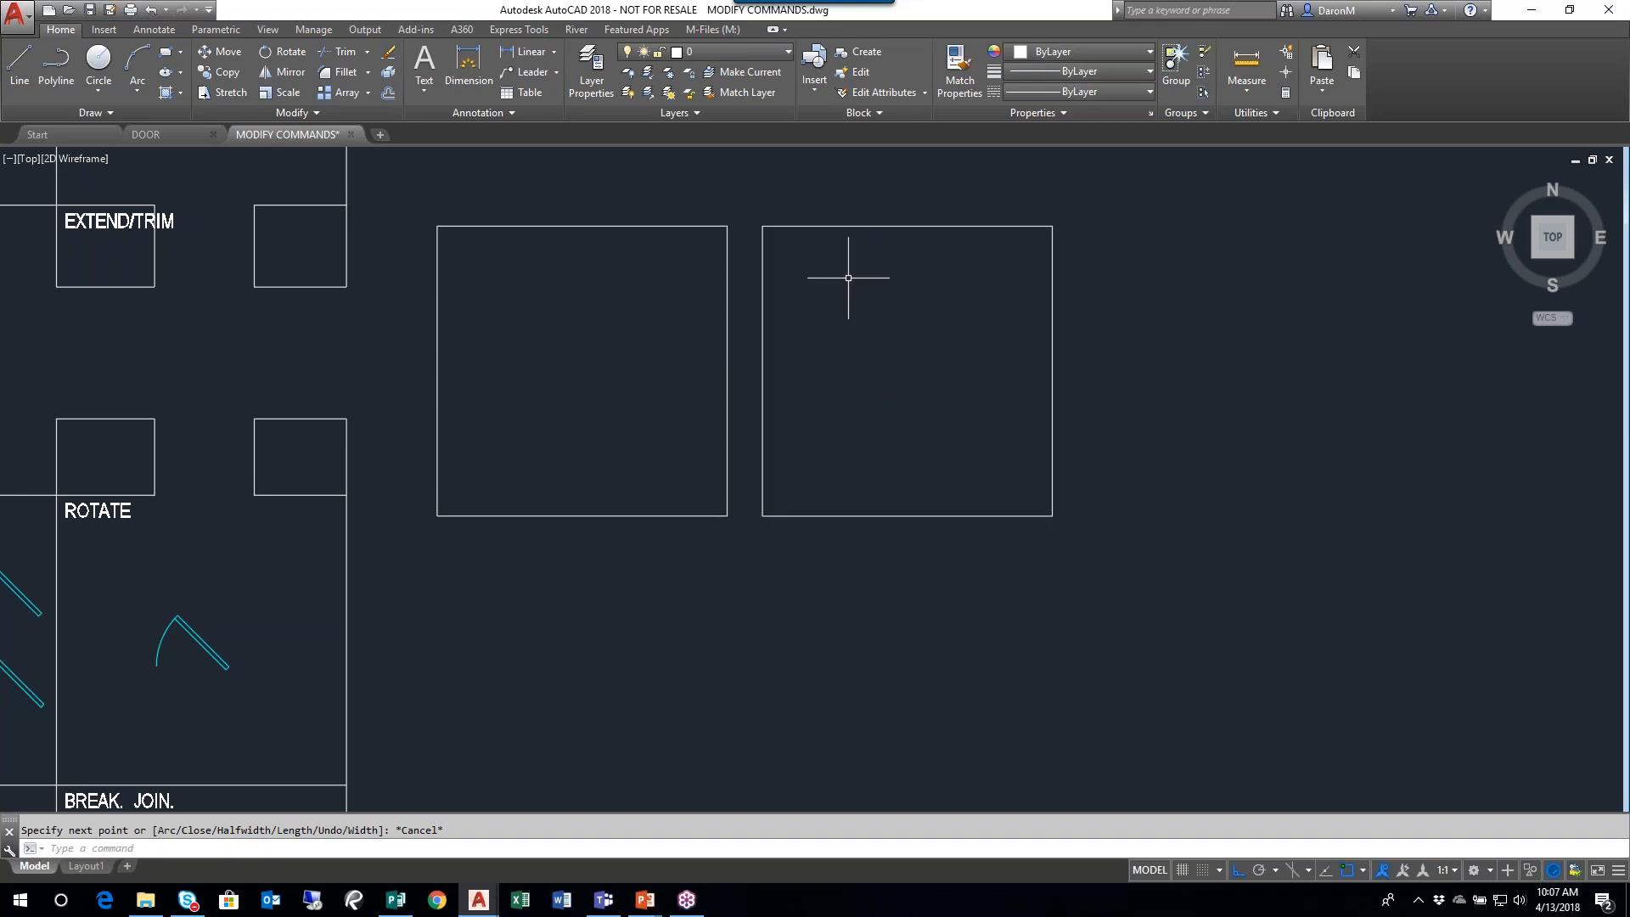
- Inspect the Closed setting in the first square's properties
middle_drag(689, 294, 670, 291)
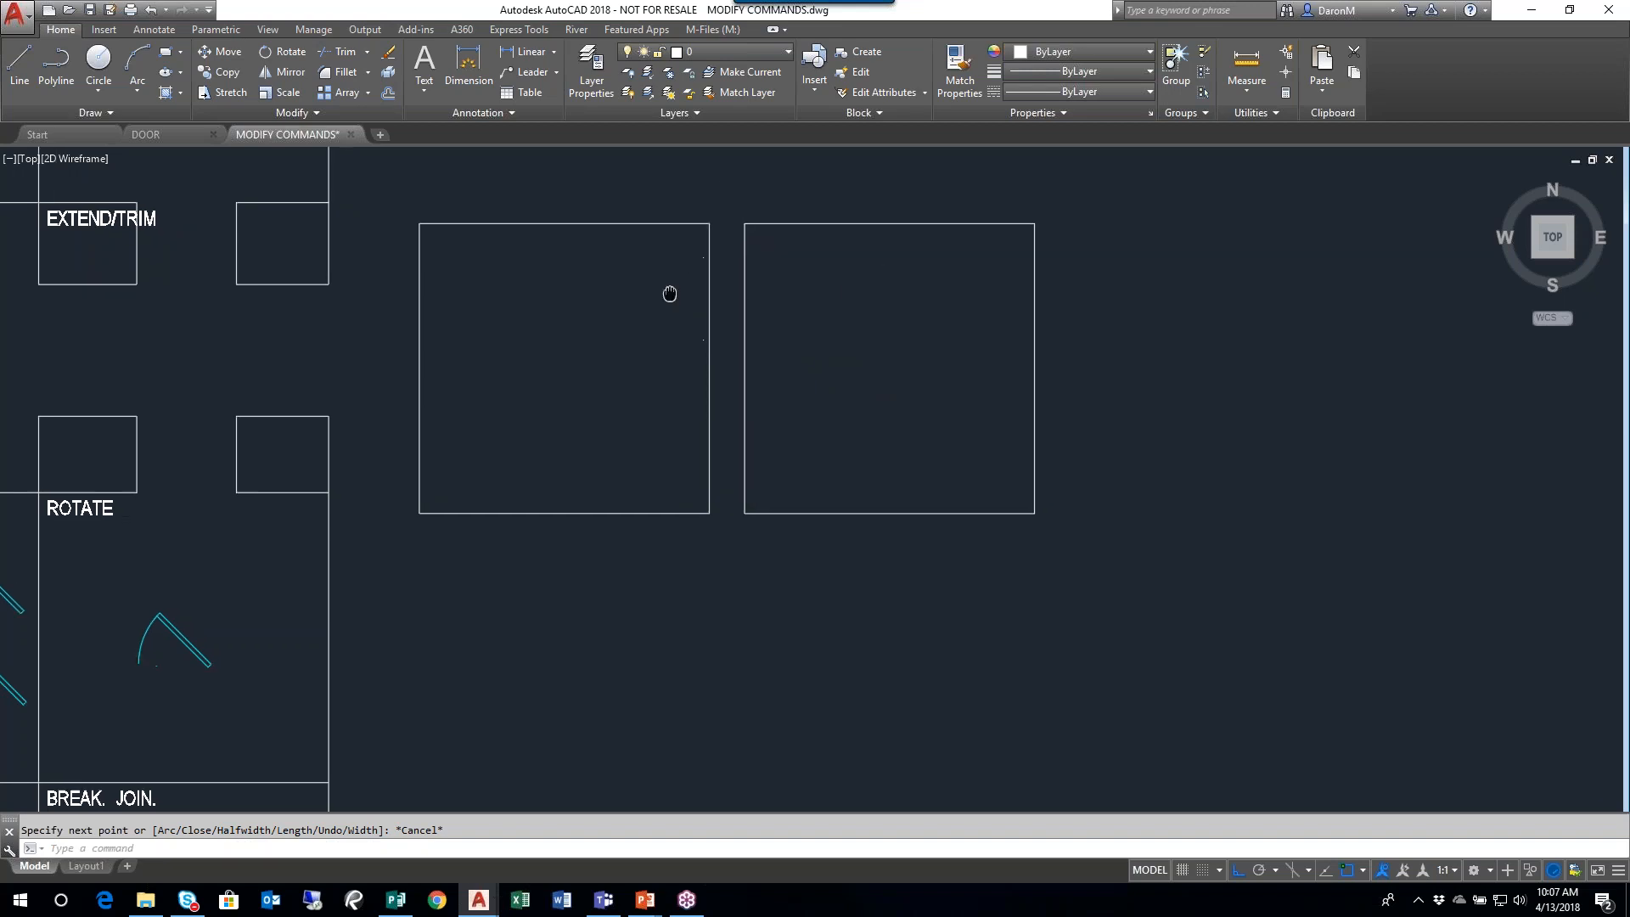
middle_drag(610, 363, 568, 389)
middle_drag(577, 301, 681, 287)
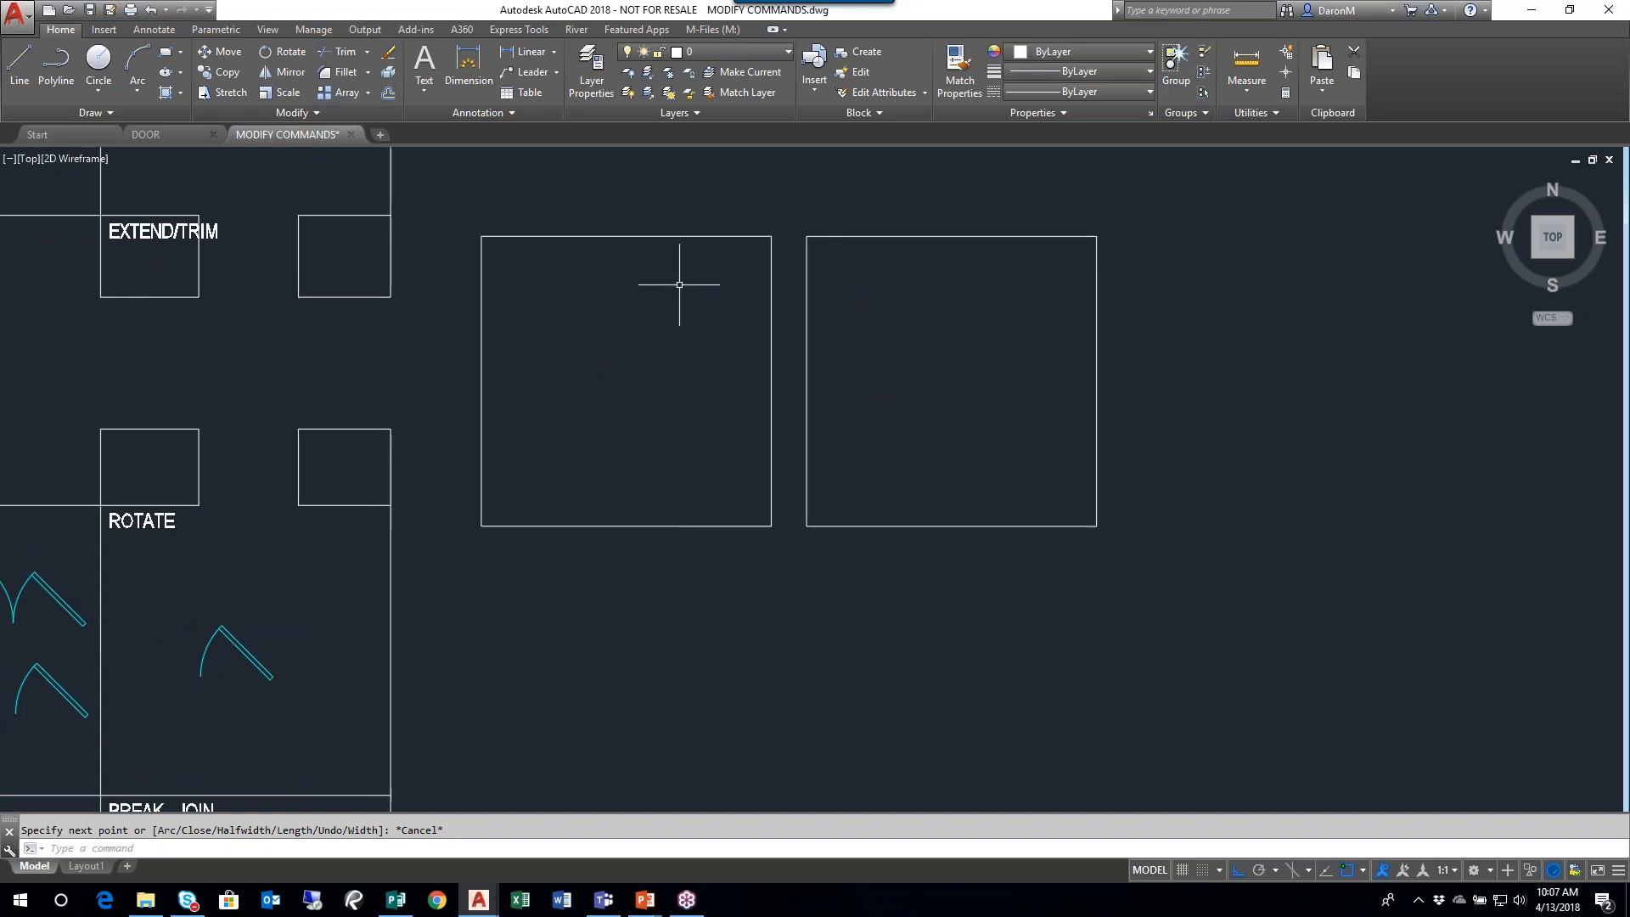
click(675, 239)
middle_drag(644, 326, 728, 306)
right_click(521, 332)
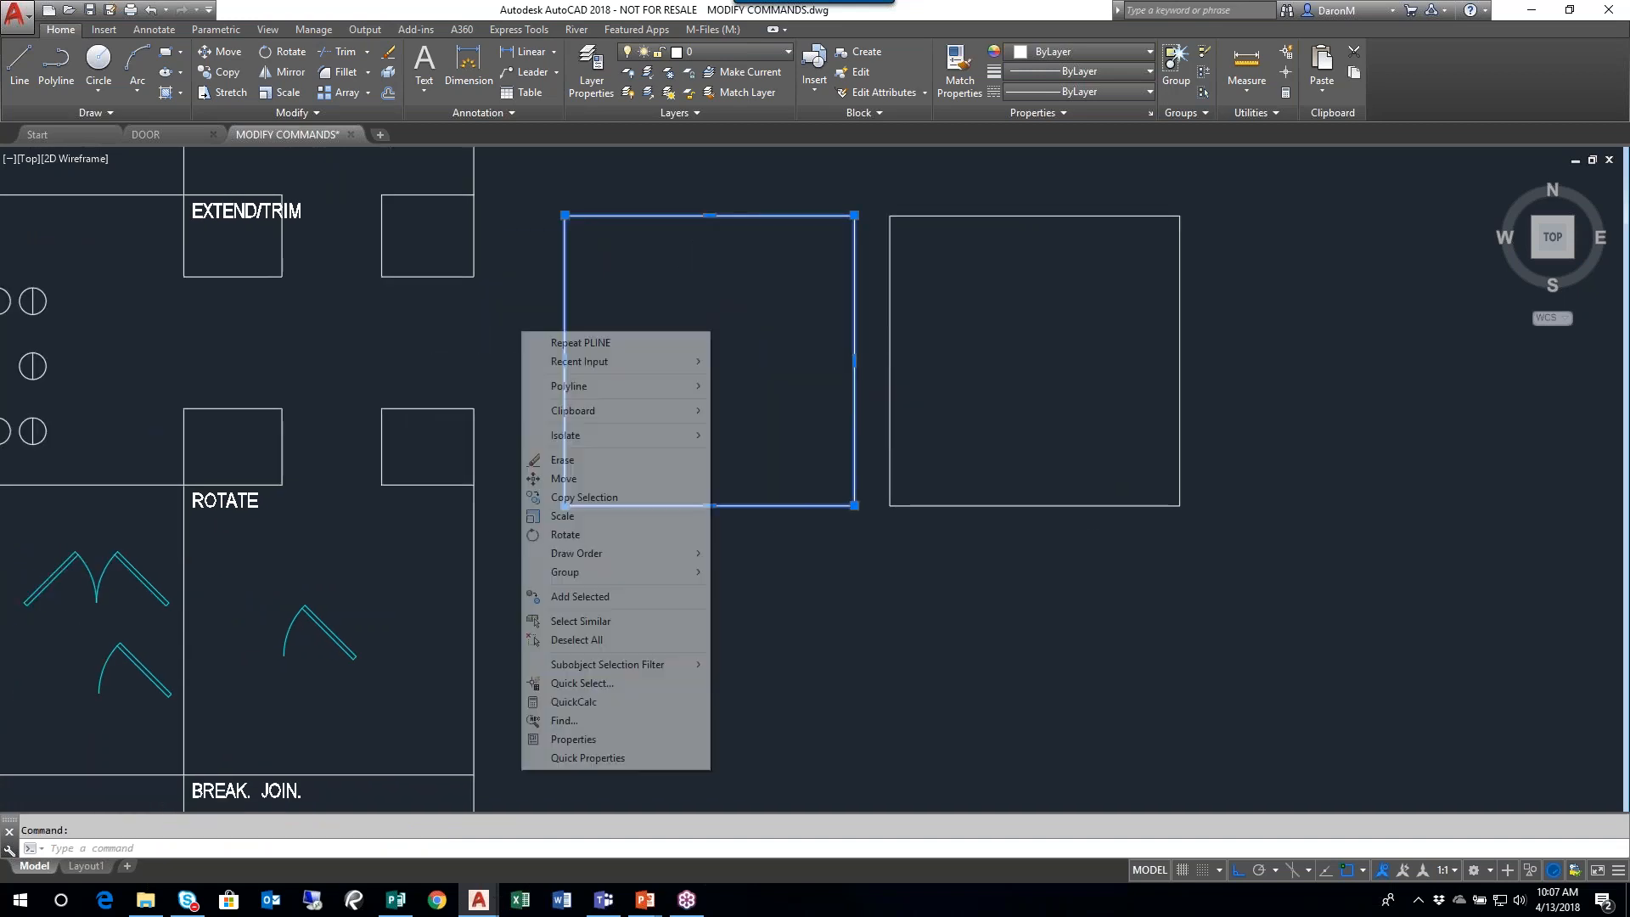
click(593, 741)
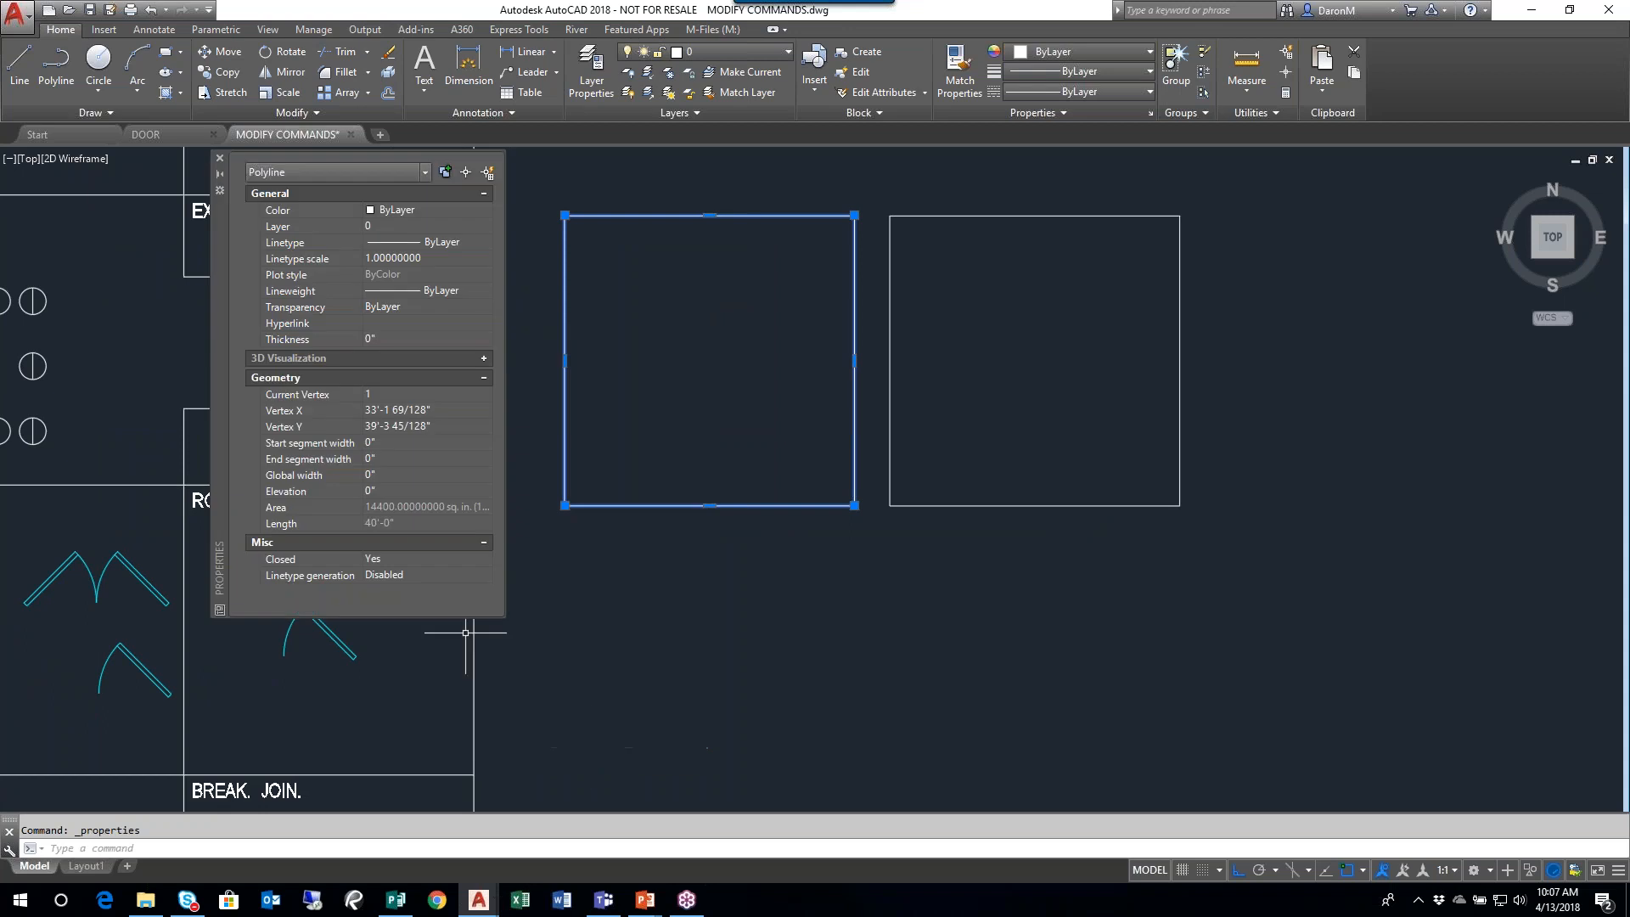
click(388, 564)
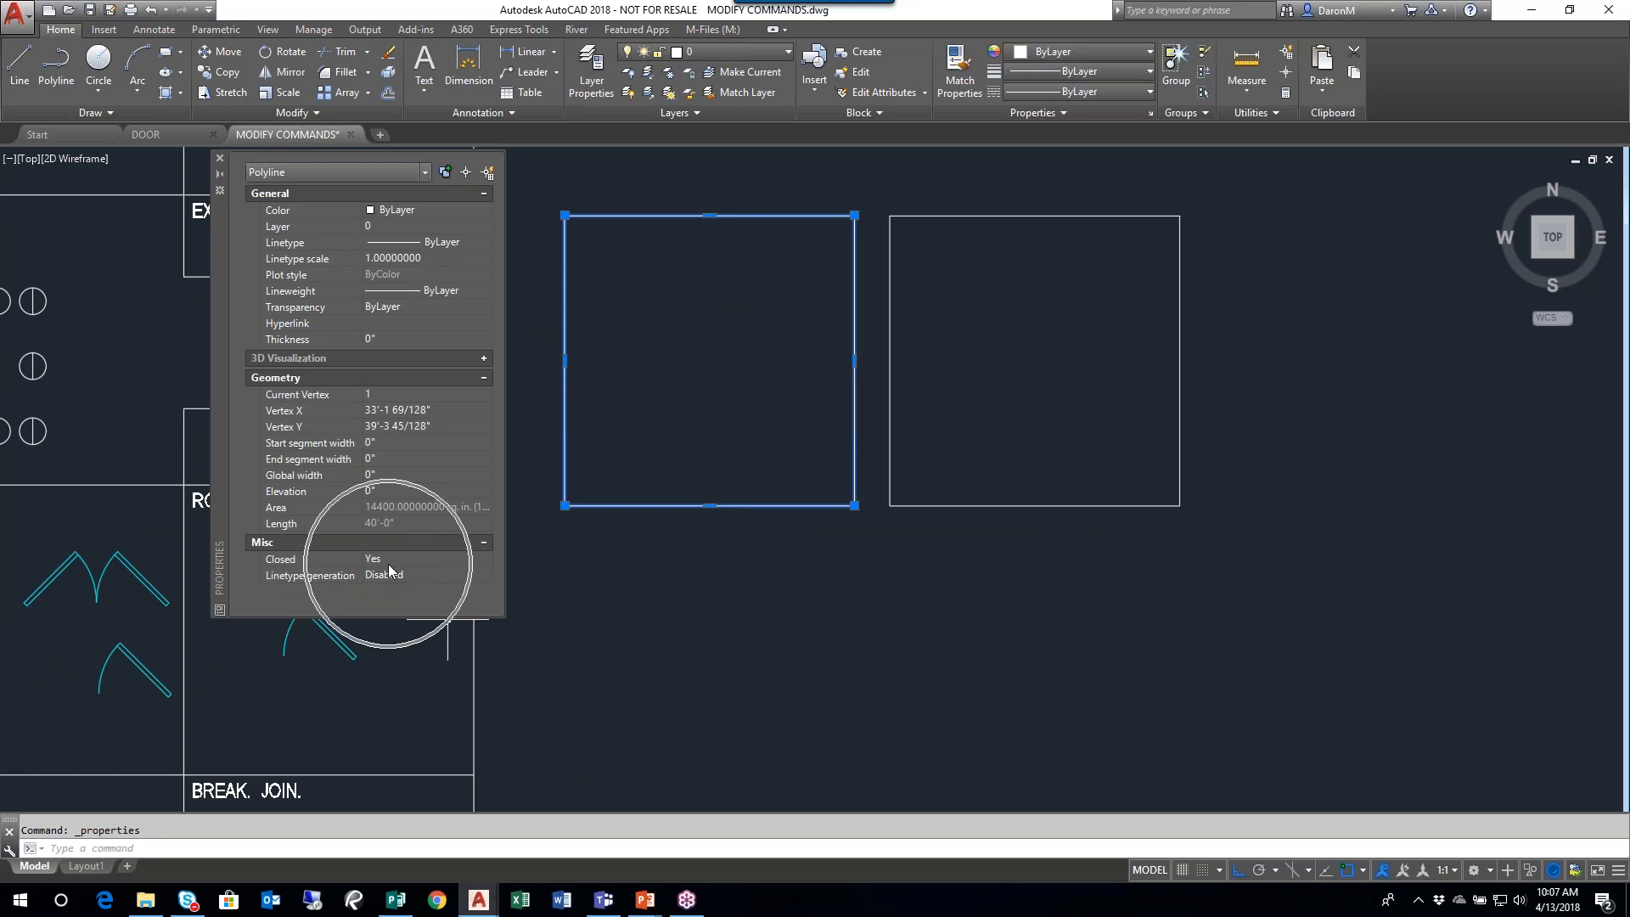
key(Escape)
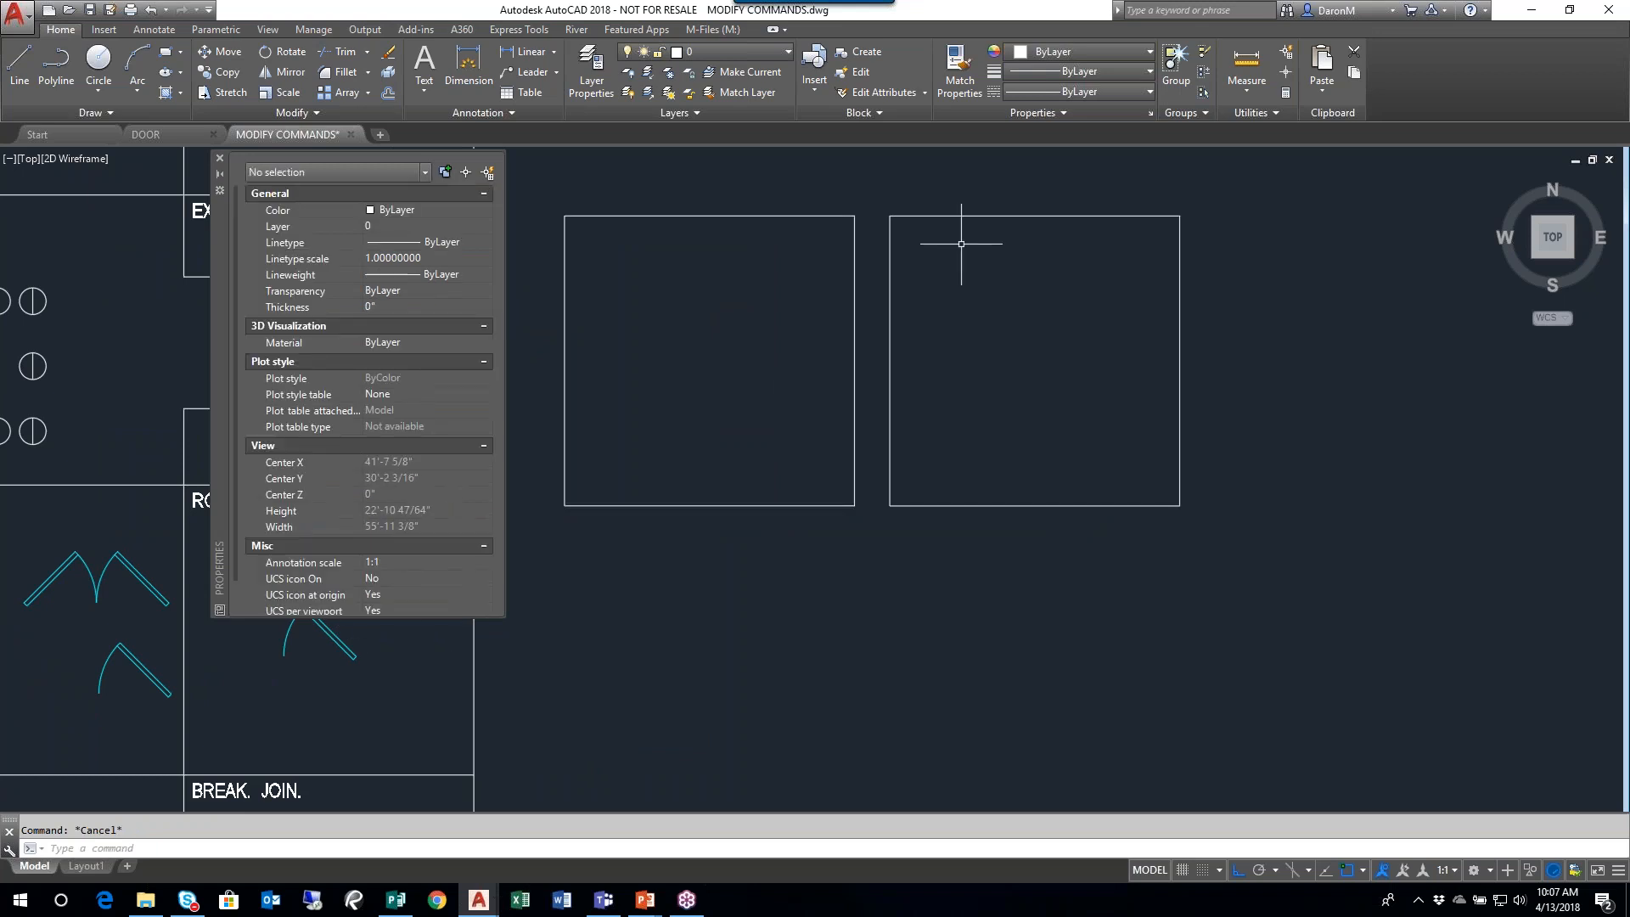
- Inspect the Closed setting of the second square for comparison and dismiss the Properties palette
click(994, 210)
click(989, 217)
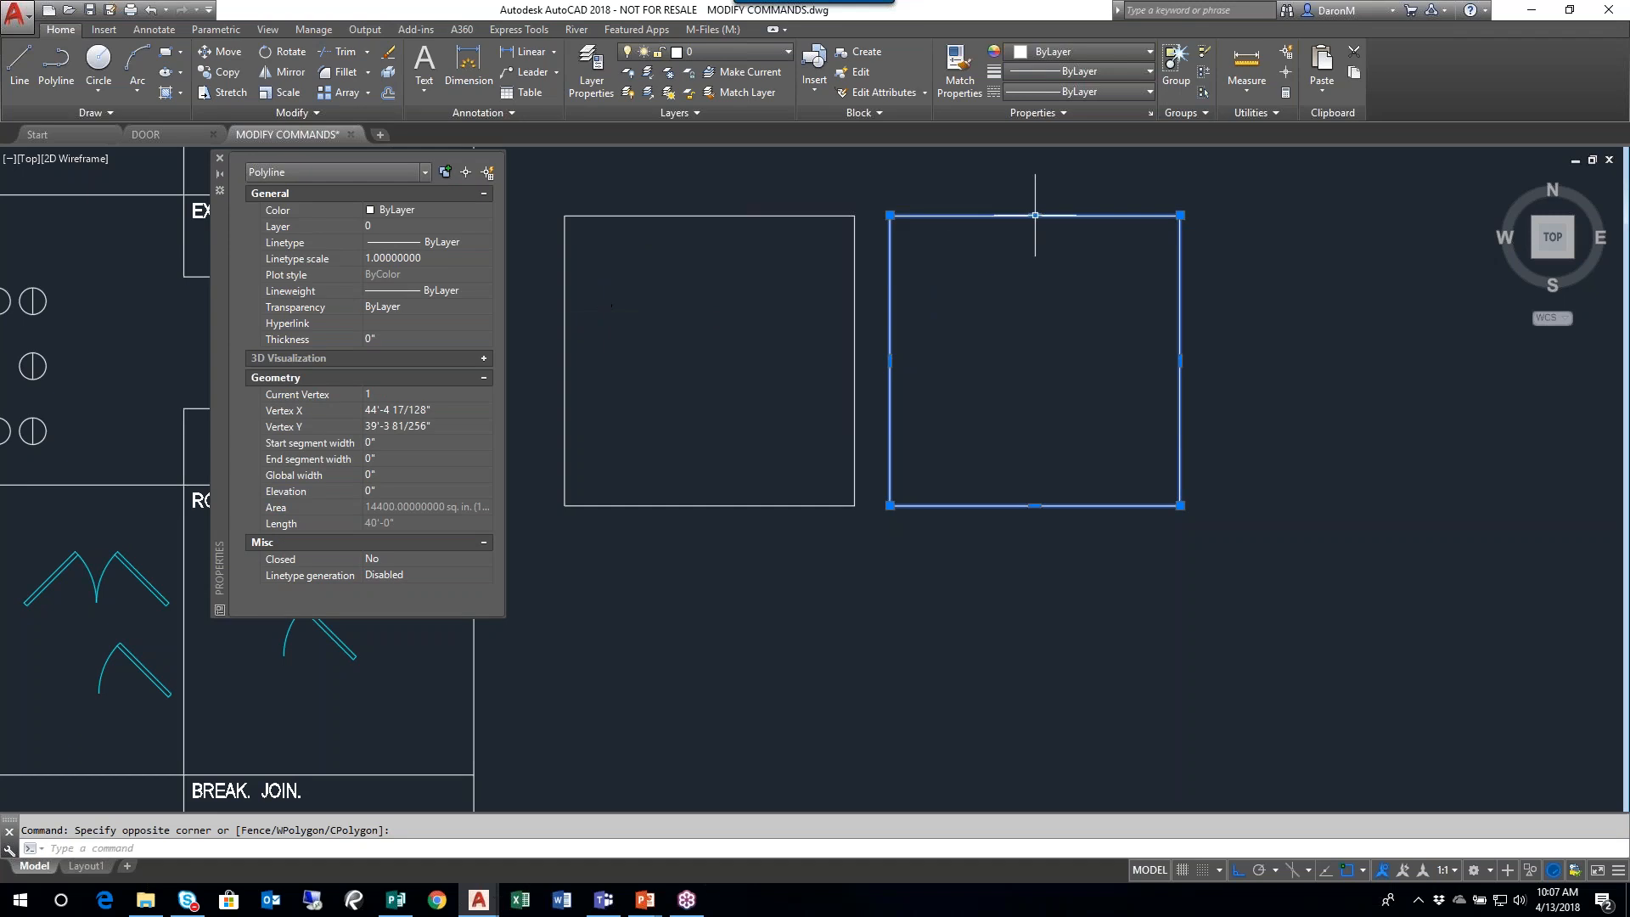
mouse_move(172, 905)
key(Escape)
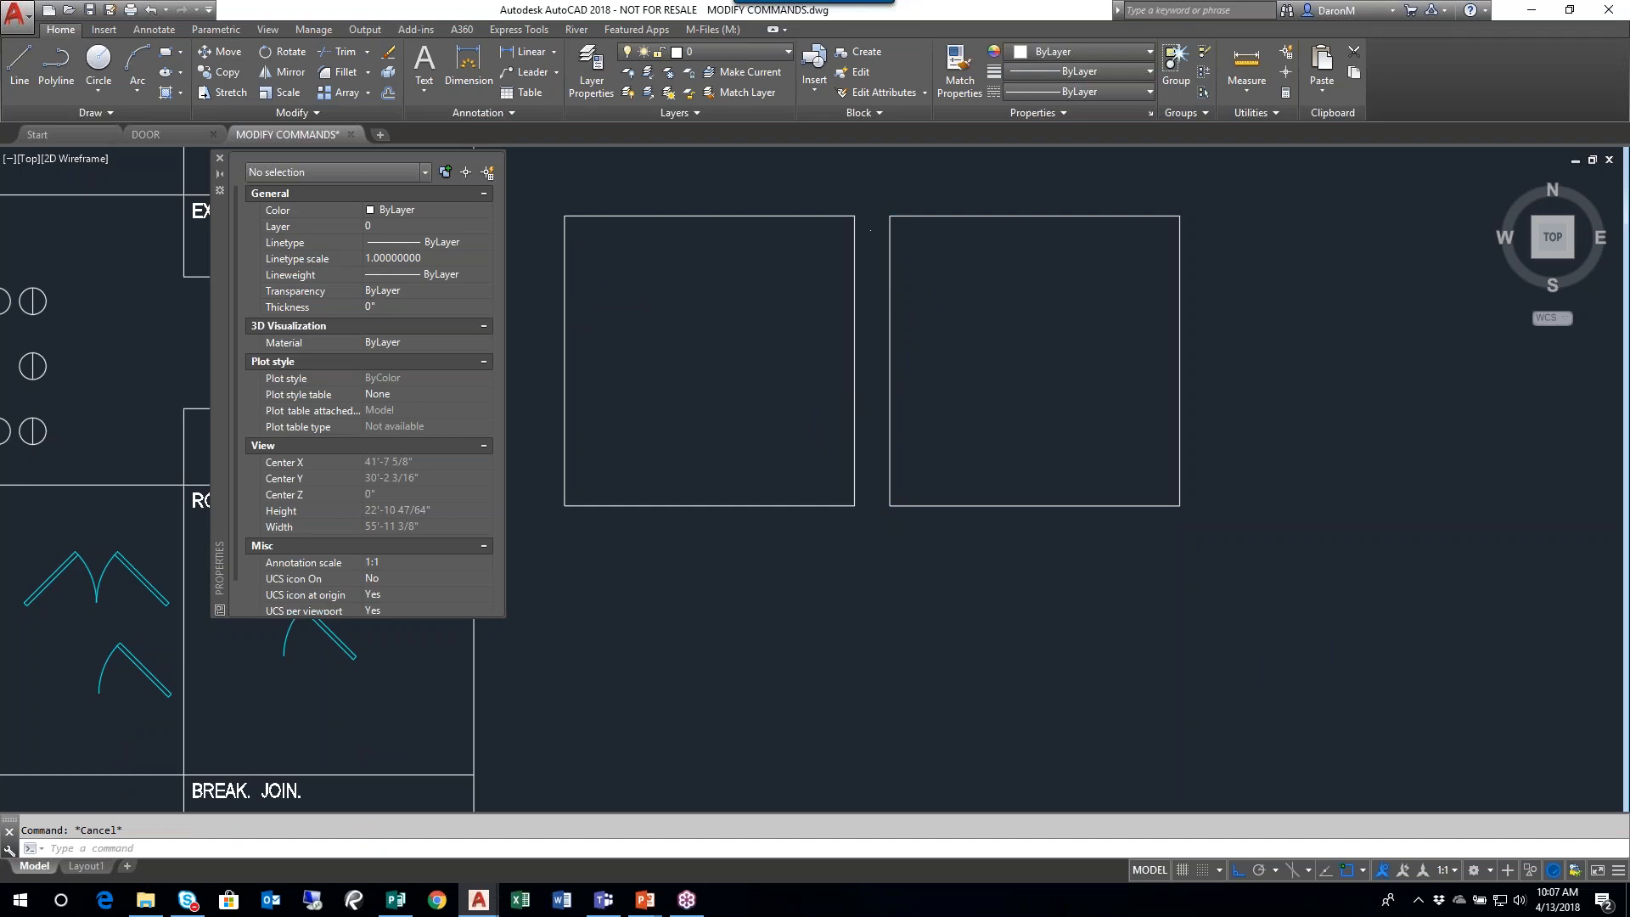
scroll(909, 310, down, 1)
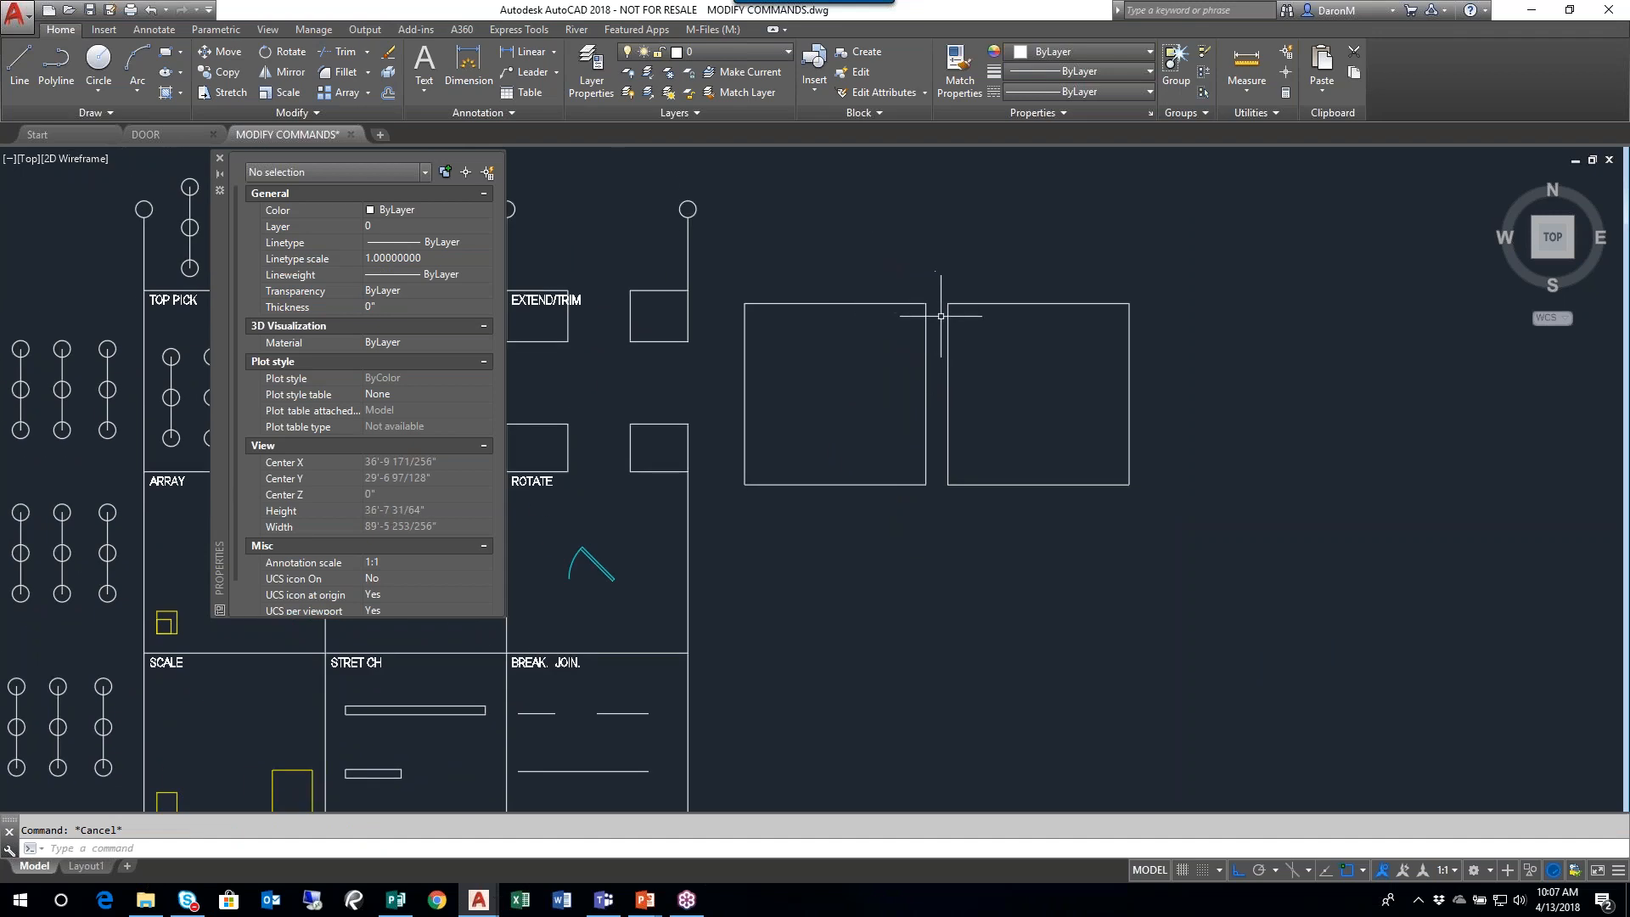
middle_drag(939, 349, 935, 371)
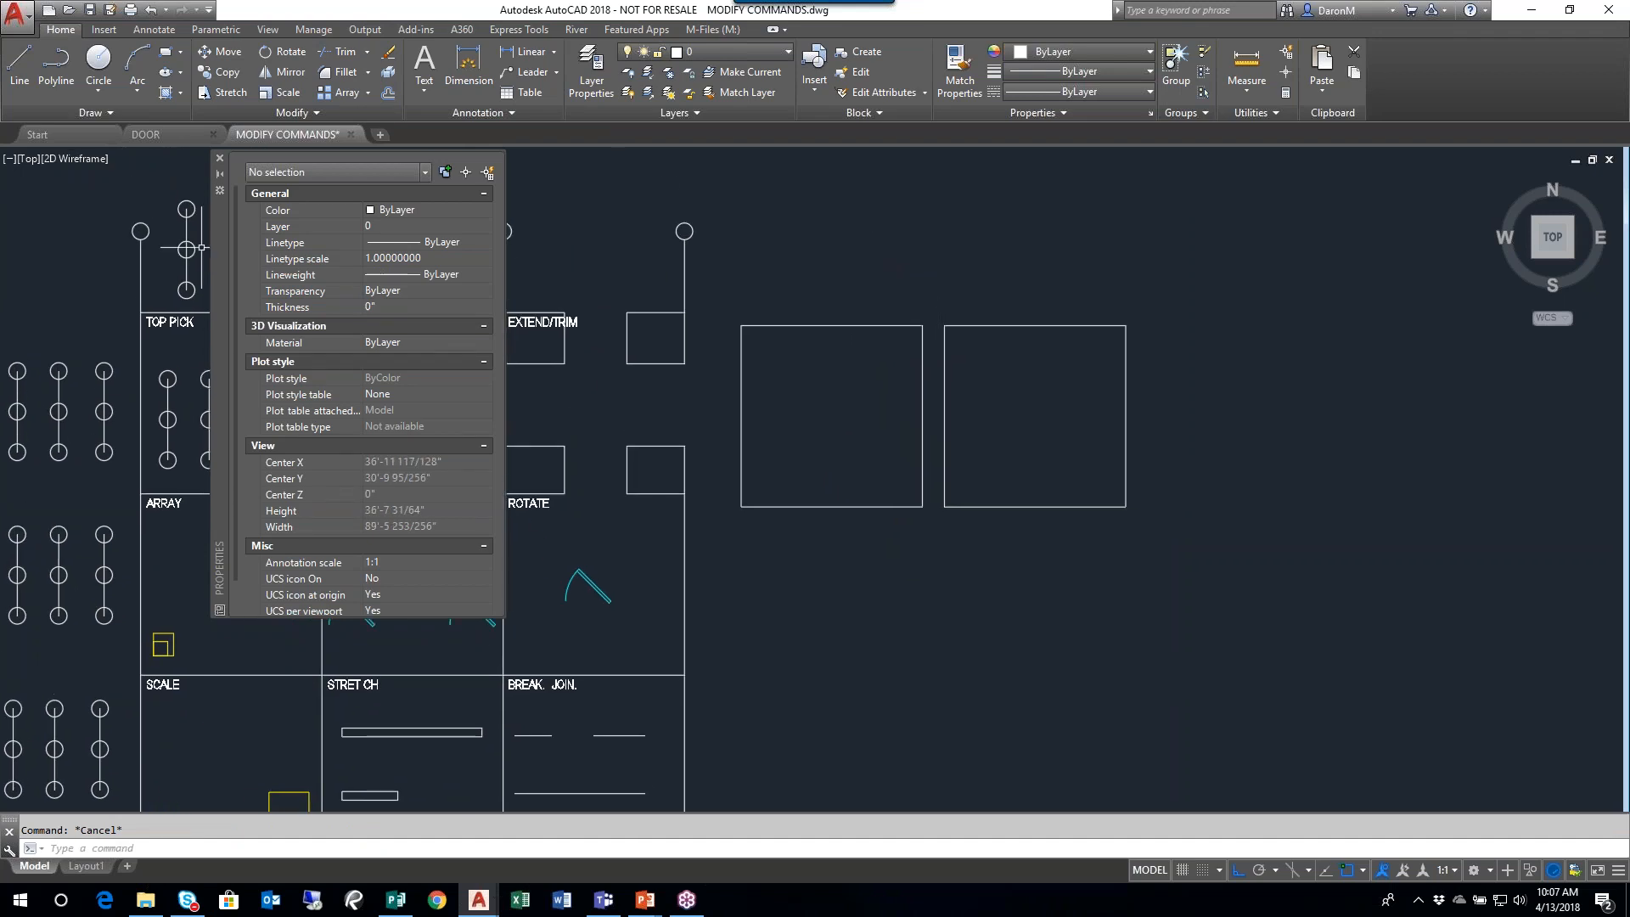
click(220, 158)
- Start a polyline outline above the TOP PICK cell and step it rightward around the grid bubbles to the EXTEND/TRIM cell's east side
middle_drag(807, 342, 824, 385)
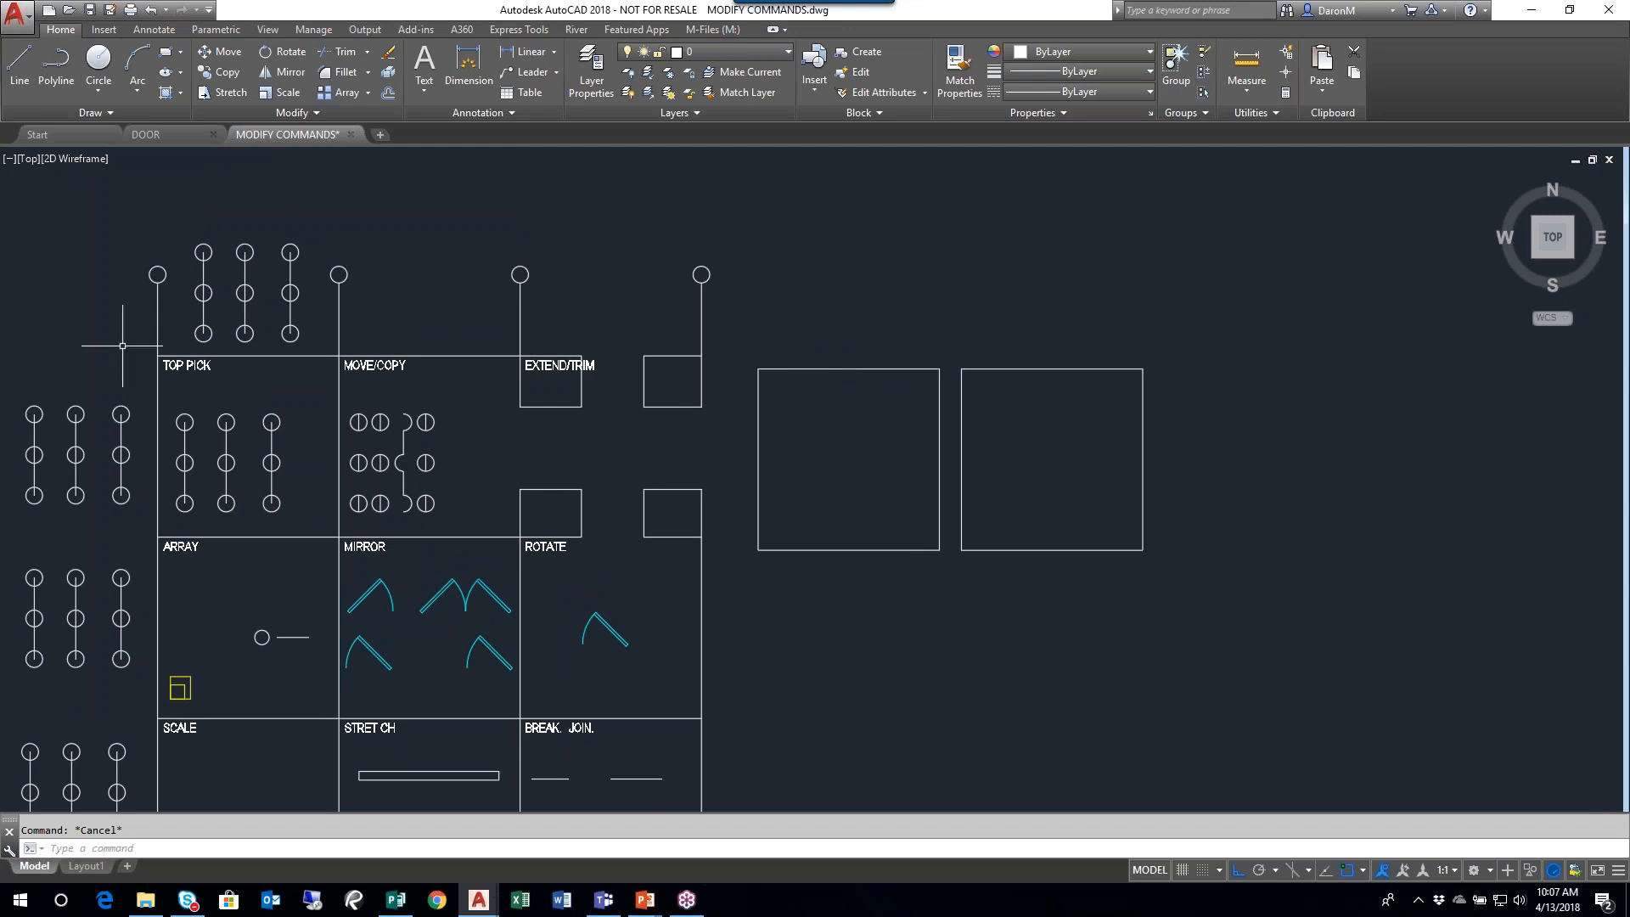
click(56, 61)
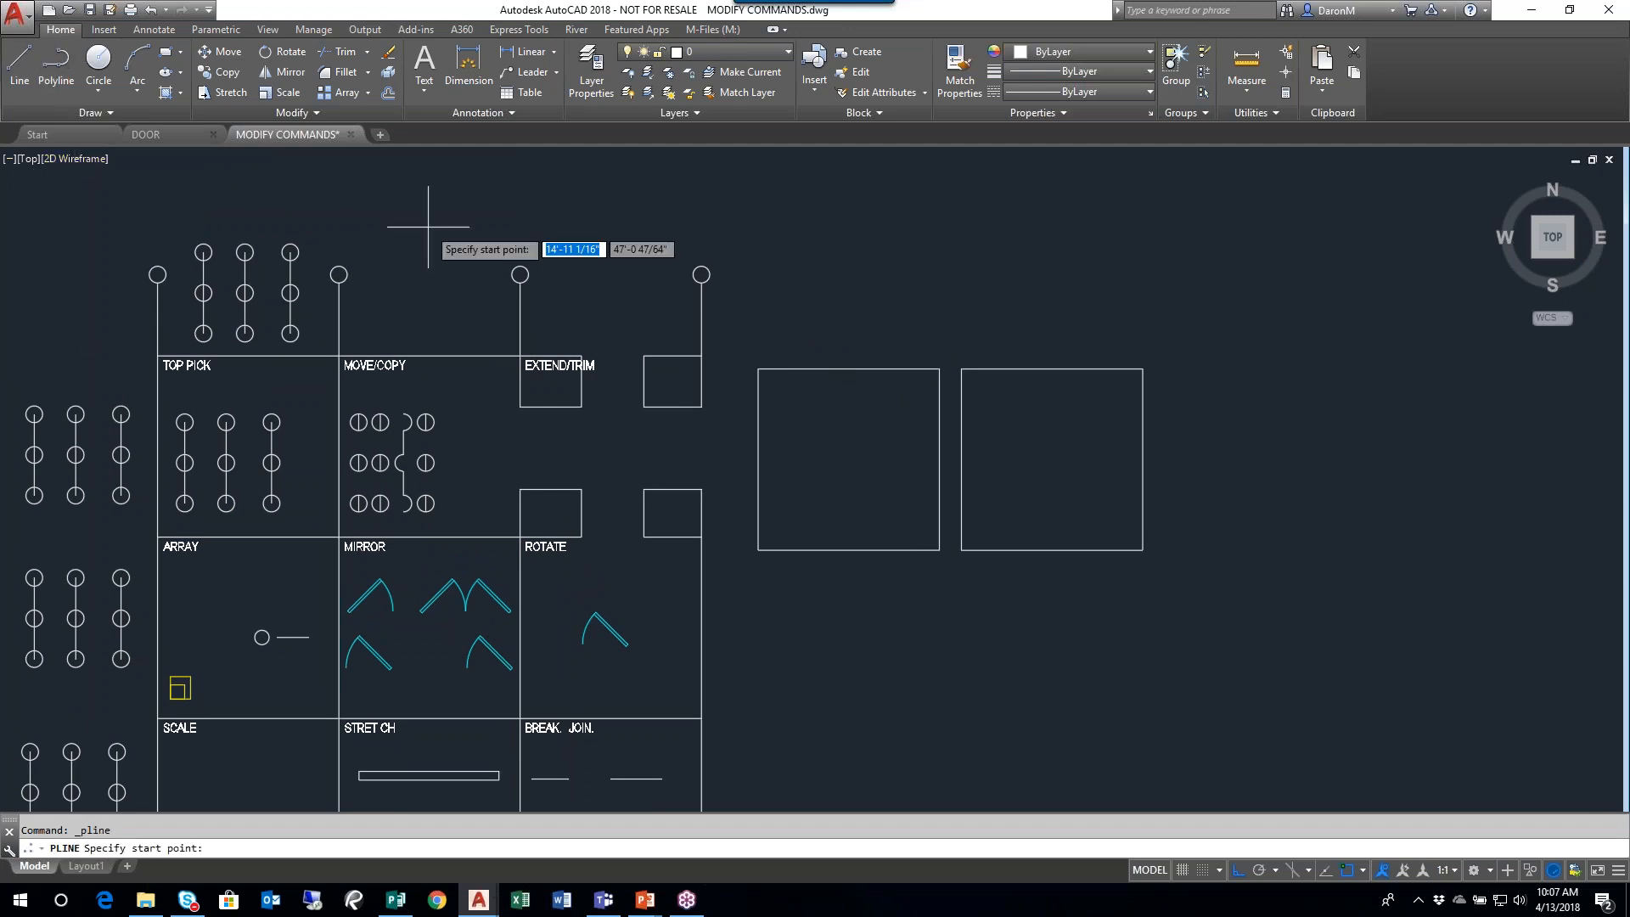
click(292, 215)
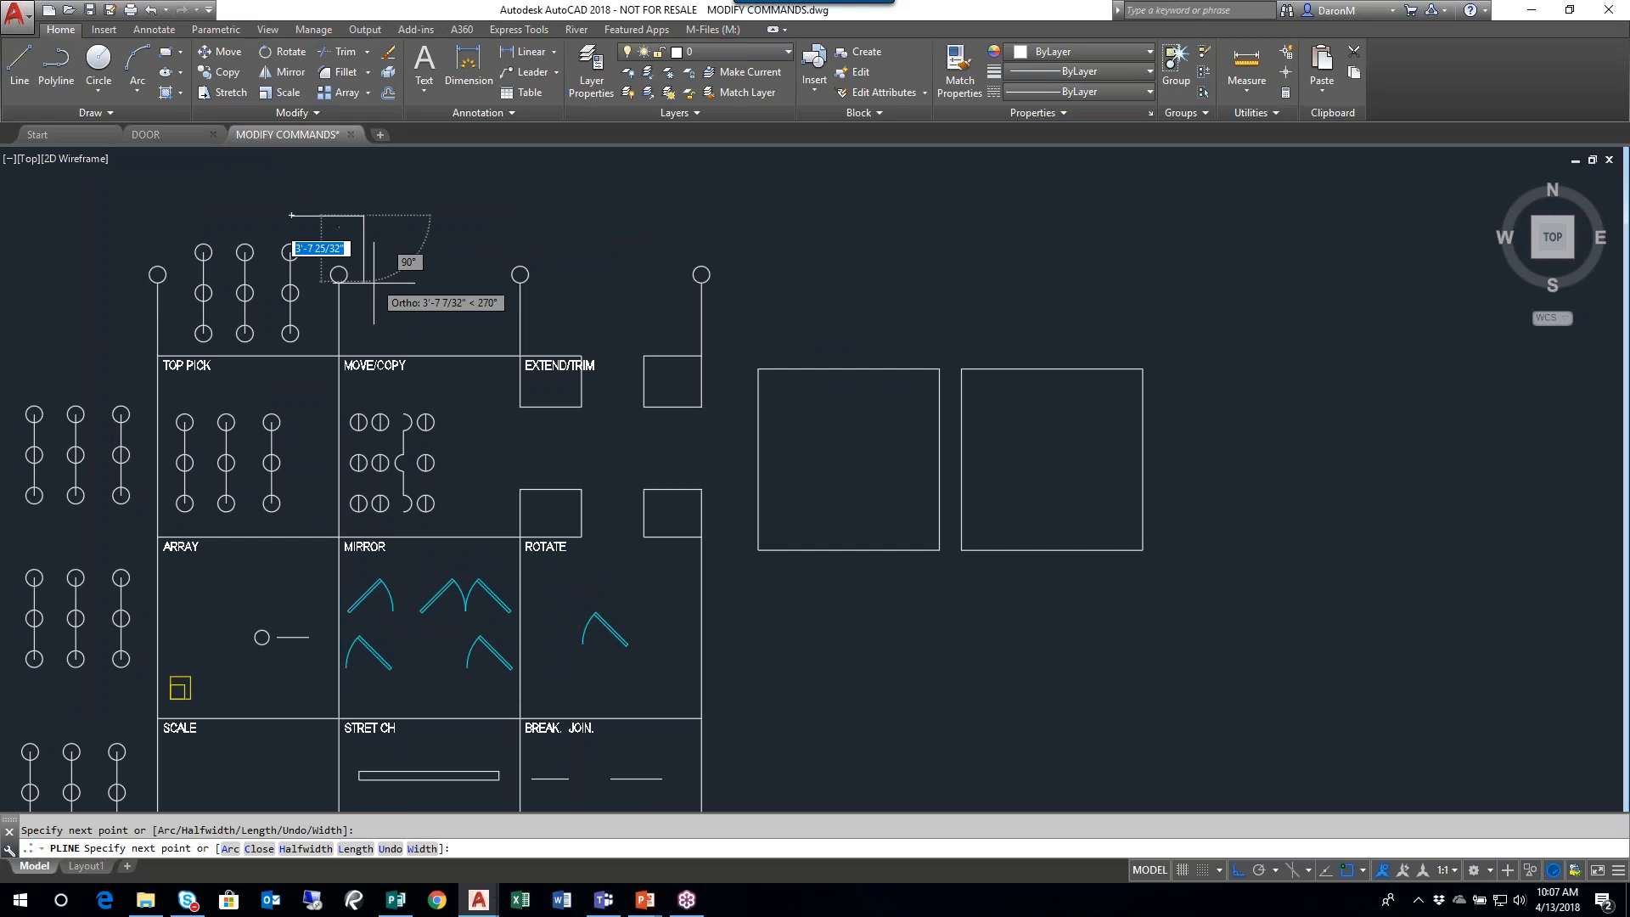
click(364, 318)
click(492, 318)
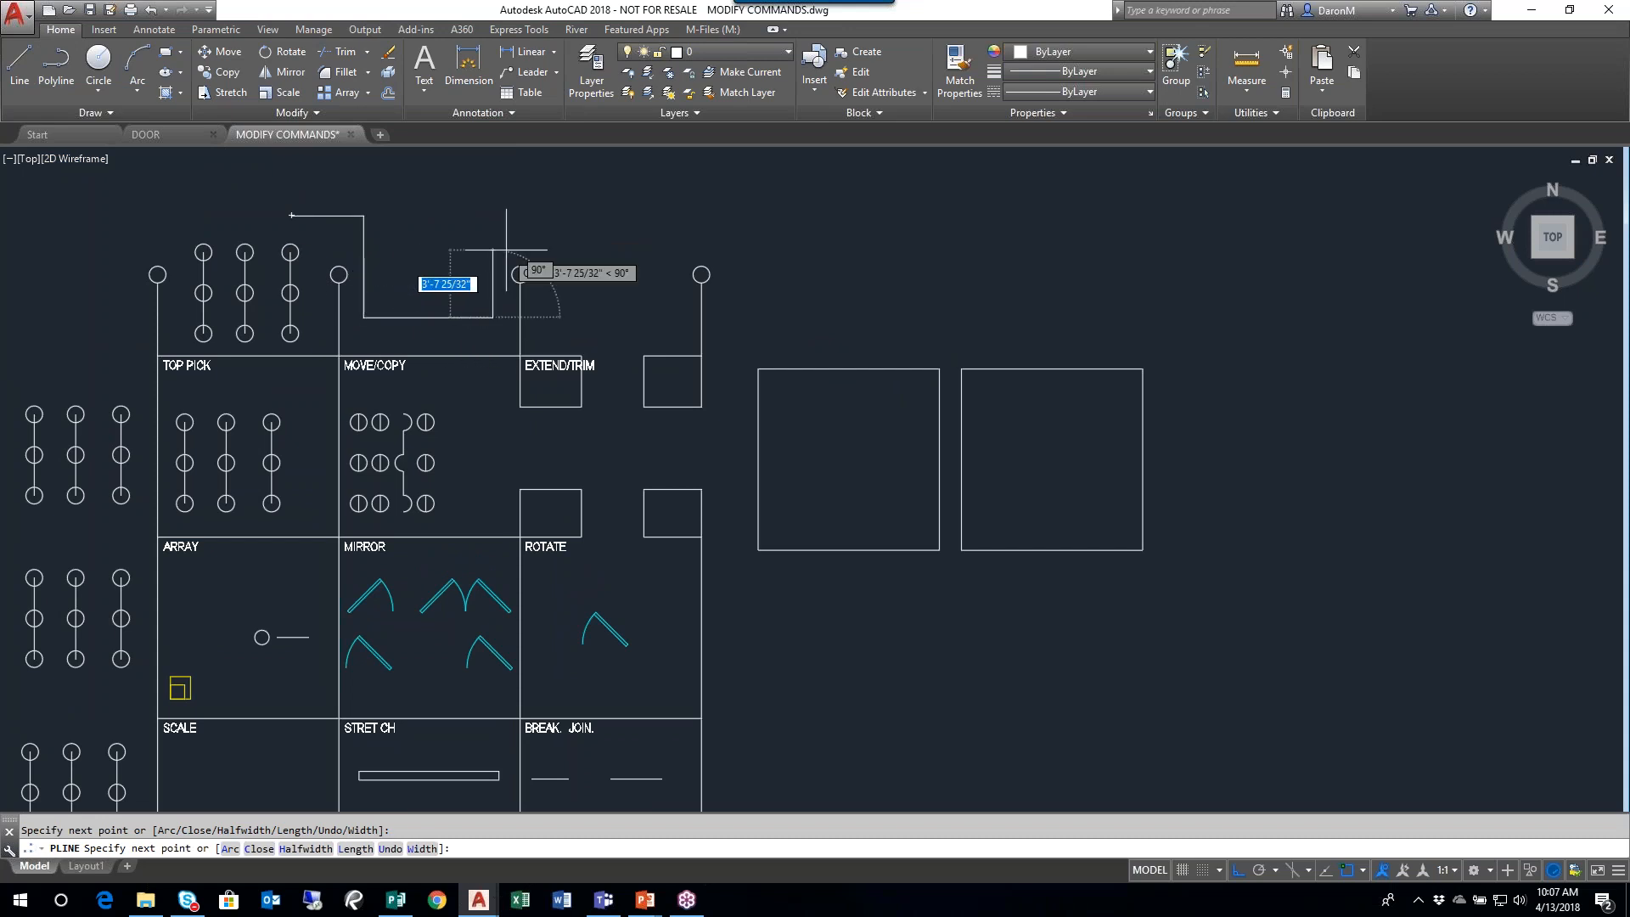
click(507, 247)
click(553, 246)
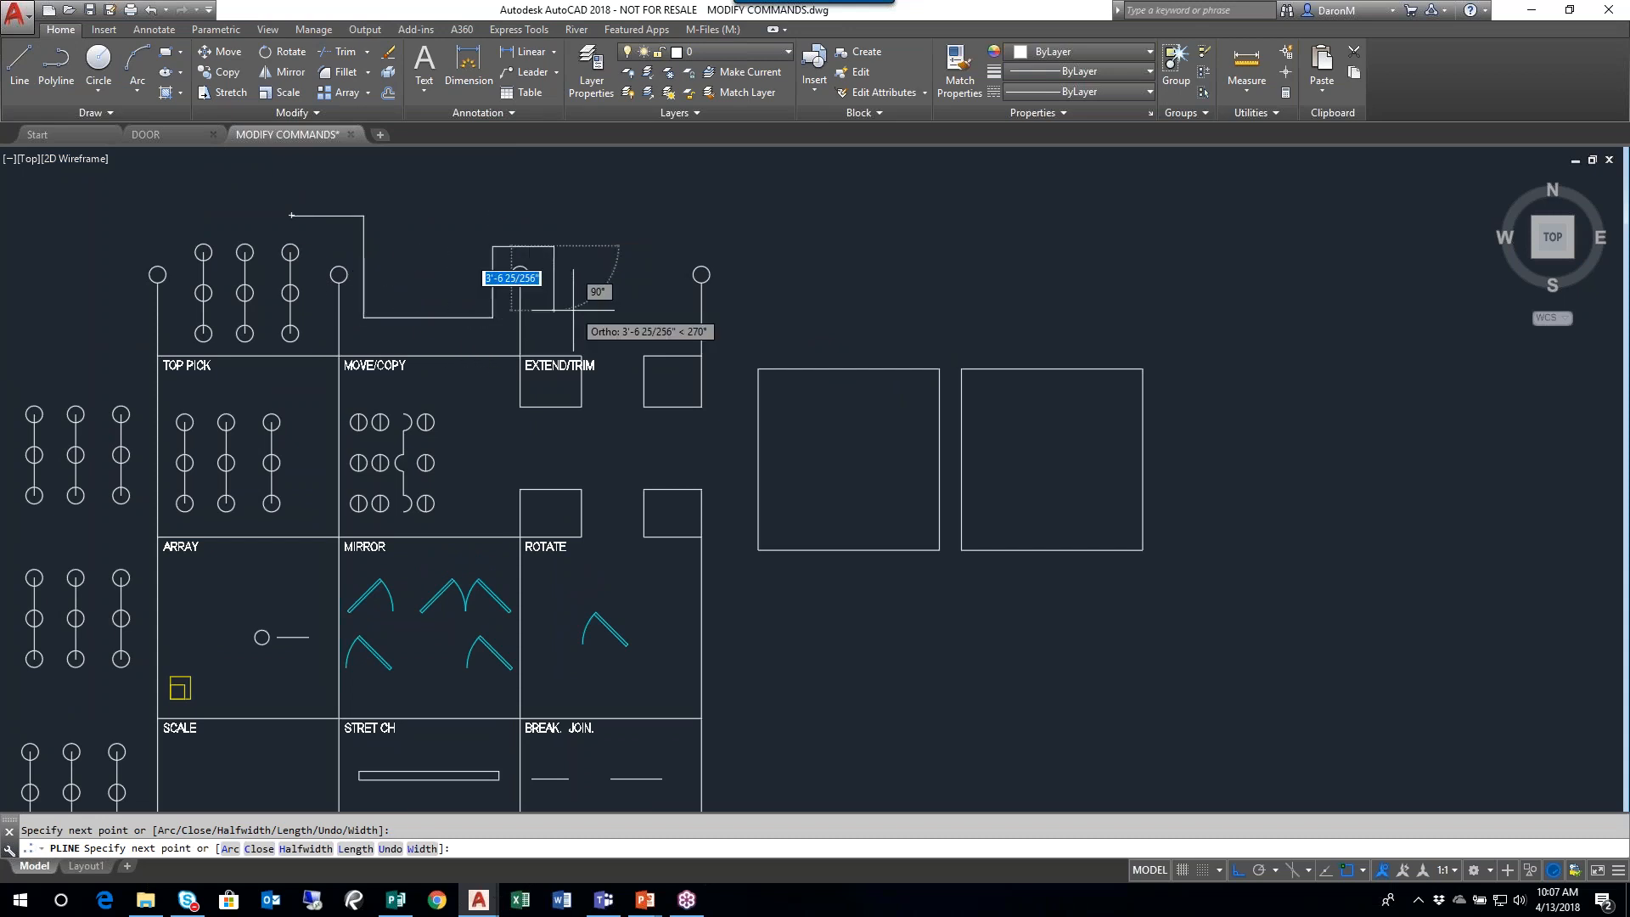
click(553, 316)
click(684, 316)
click(684, 240)
click(730, 240)
click(730, 345)
- Continue the polyline outline around the two squares, passing above, east of and below them
click(1193, 346)
click(1220, 592)
middle_drag(1220, 592, 1220, 510)
click(756, 510)
- Continue the outline down the grid's east side, west beneath the bottom cells, and out past the circle columns on the west
middle_drag(762, 619, 781, 430)
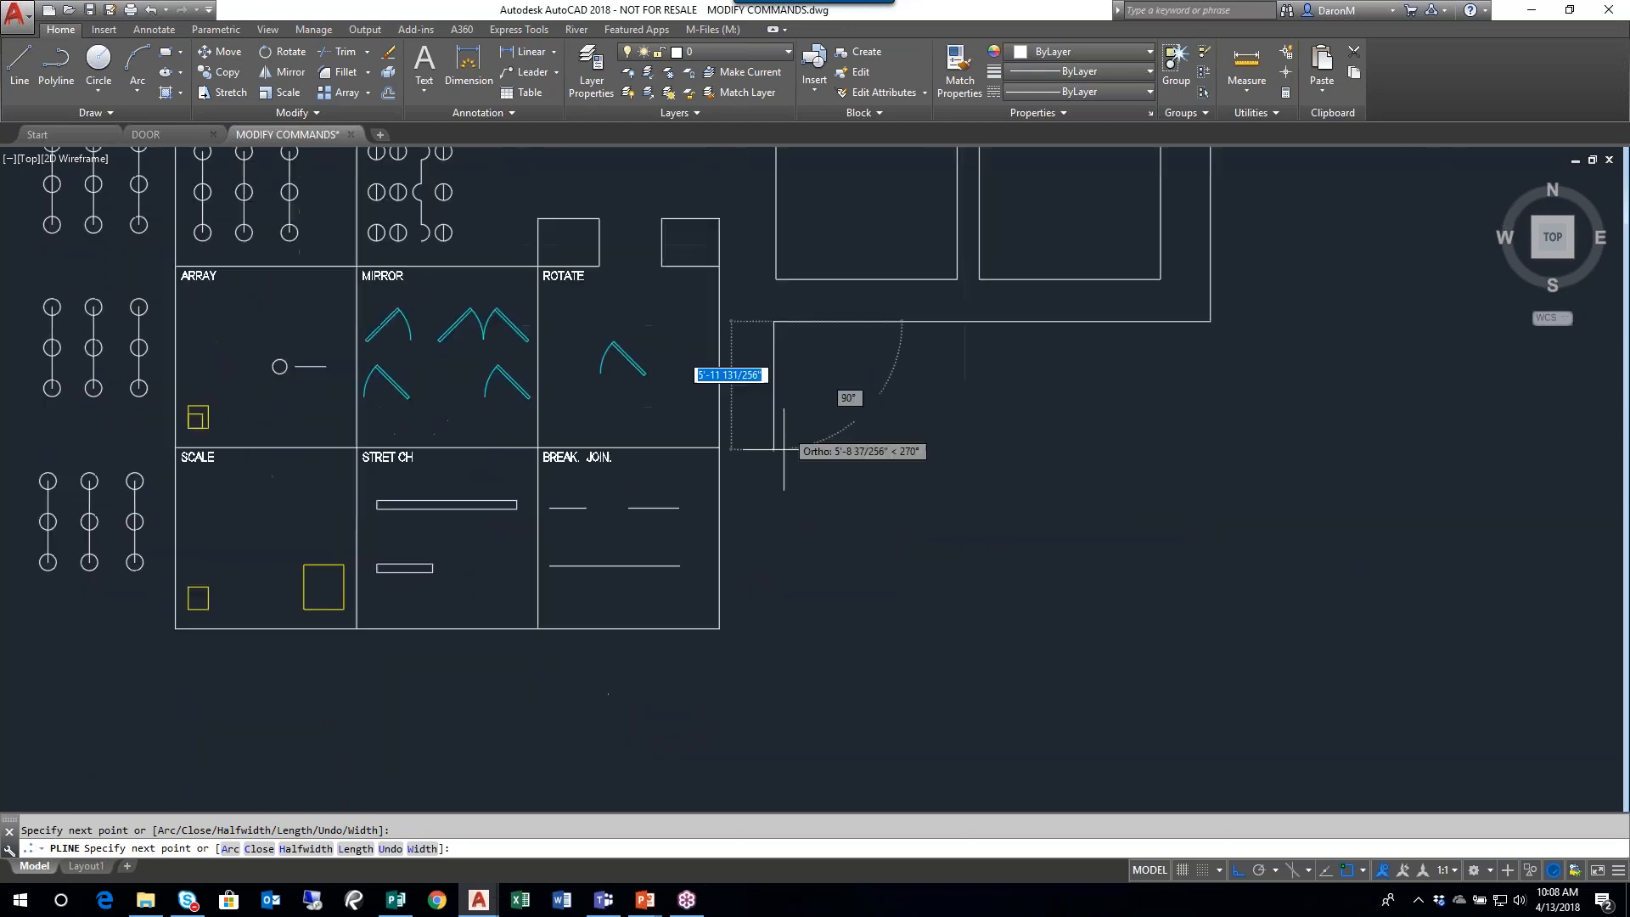
middle_drag(801, 655, 827, 533)
click(772, 688)
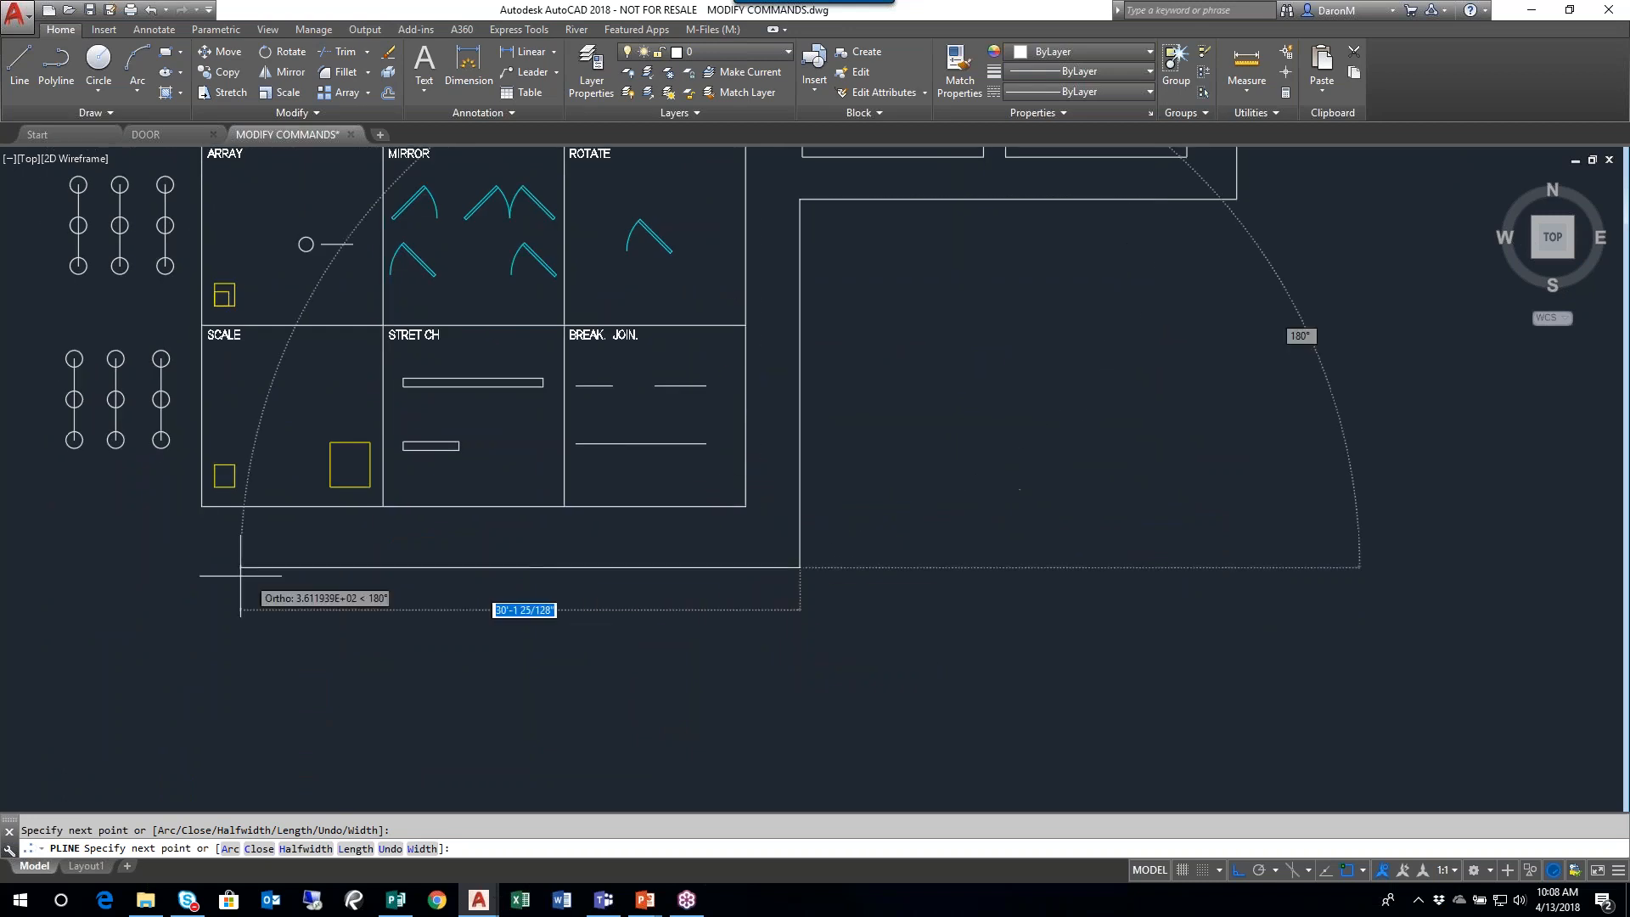
click(170, 576)
click(161, 482)
middle_drag(45, 503, 387, 524)
click(357, 507)
- Run the outline up around the western and upper circle groups and finish it with the Close option
scroll(379, 367, down, 2)
middle_drag(362, 334, 365, 488)
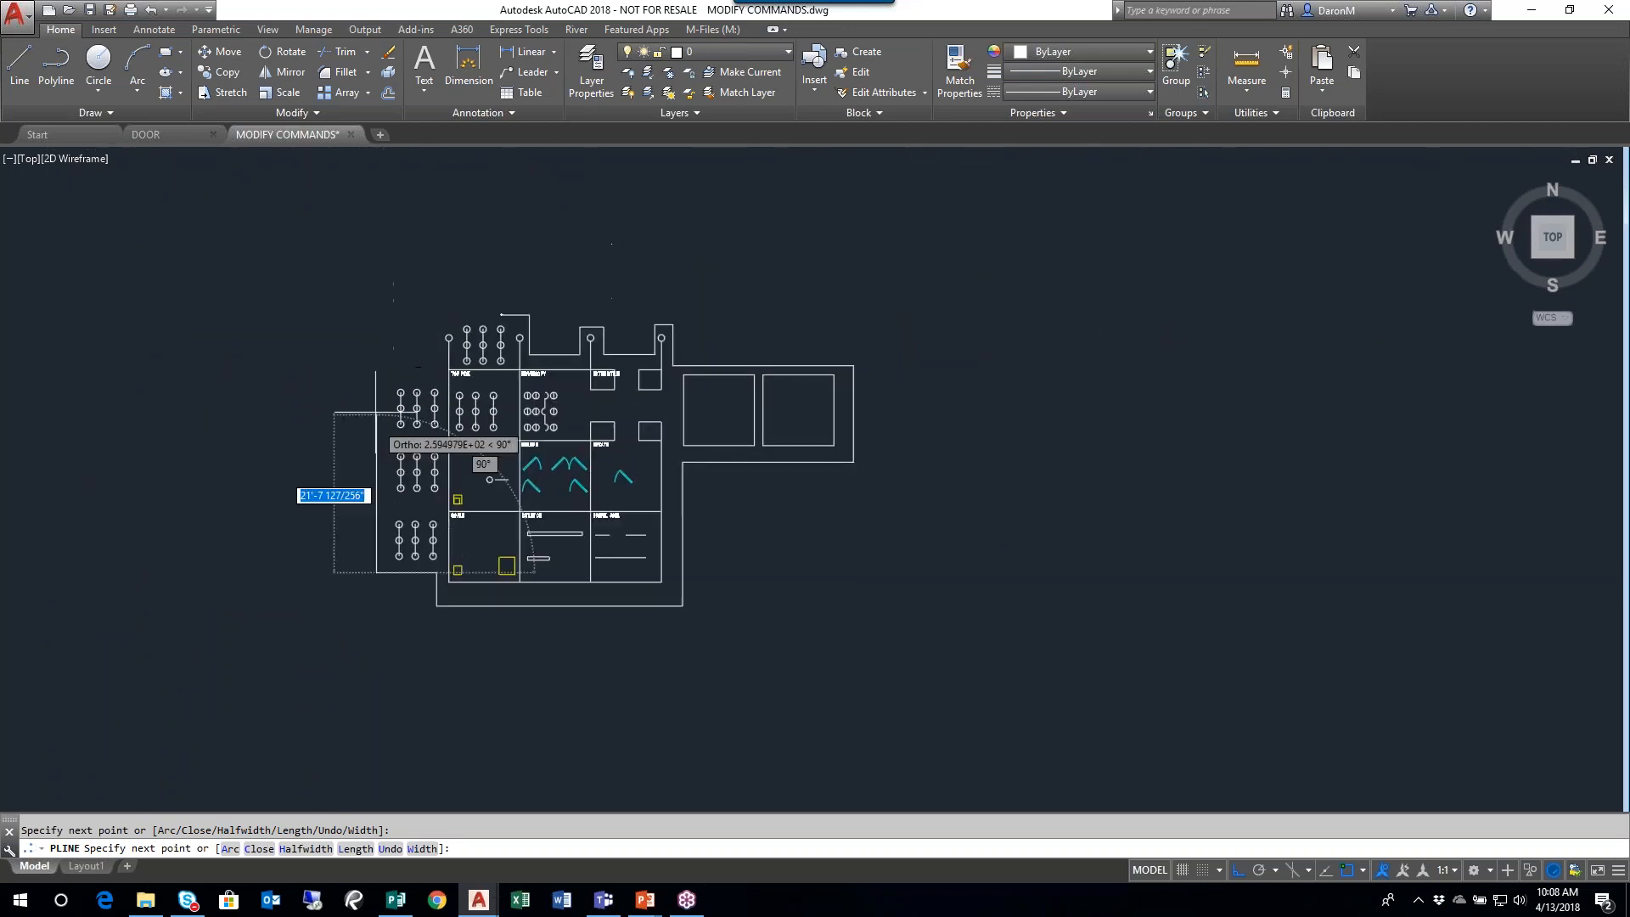
scroll(375, 395, up, 1)
click(375, 354)
click(459, 353)
click(460, 261)
text(c)
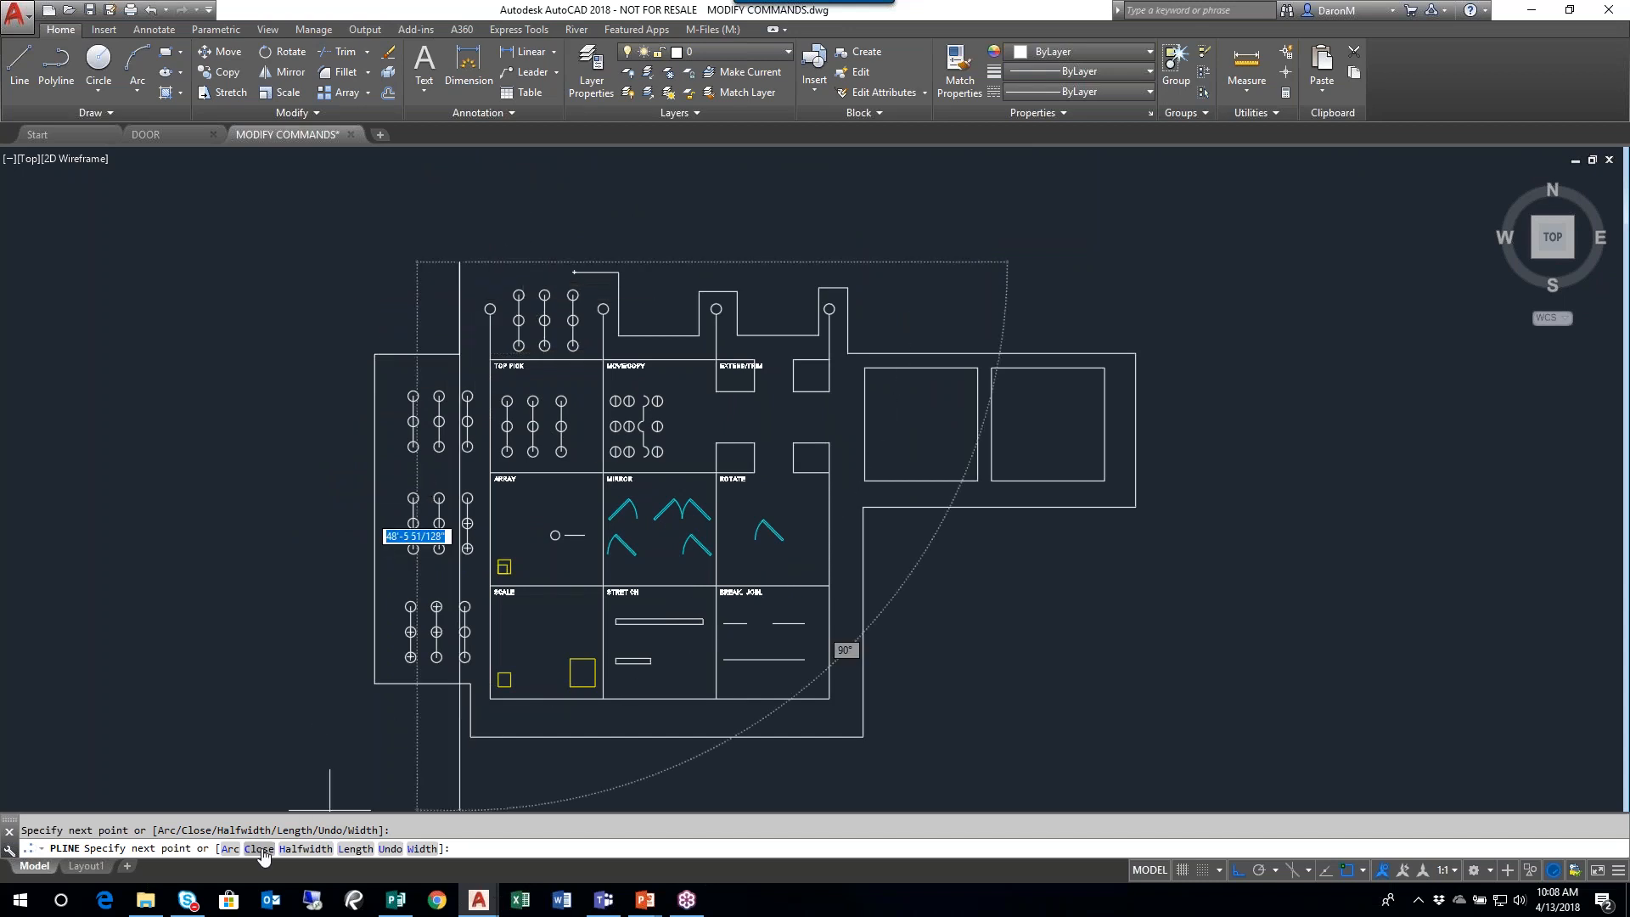
key(Return)
- Select the irregular outline to examine it as one continuous polyline around the whole drawing, and clear the selection
middle_drag(1065, 383, 1040, 321)
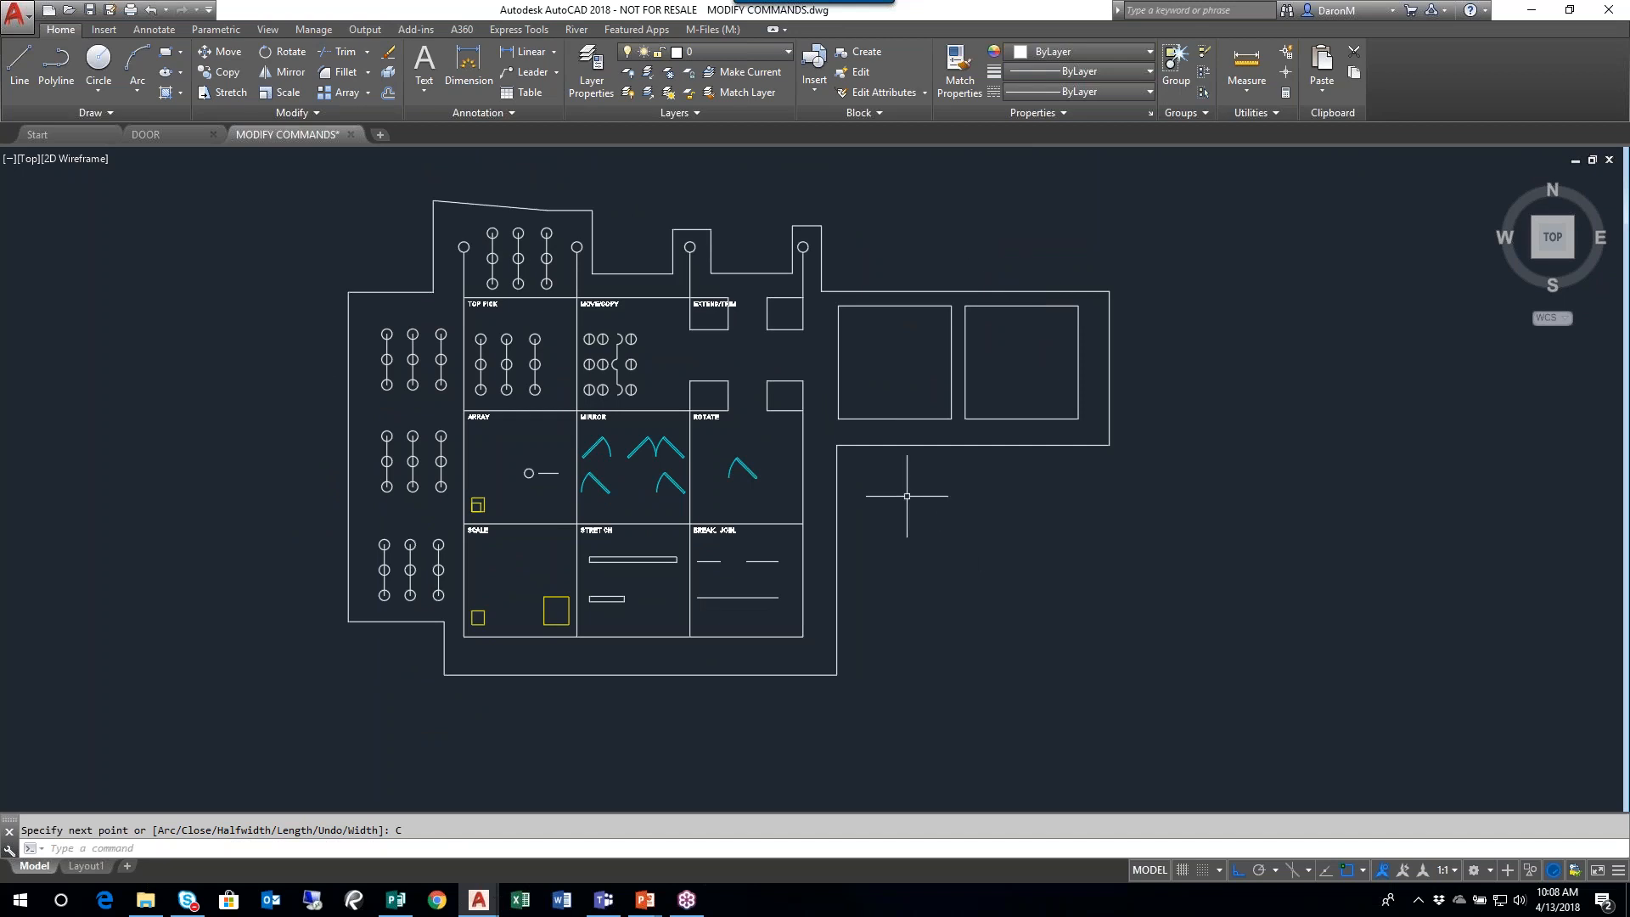
middle_drag(840, 304, 813, 301)
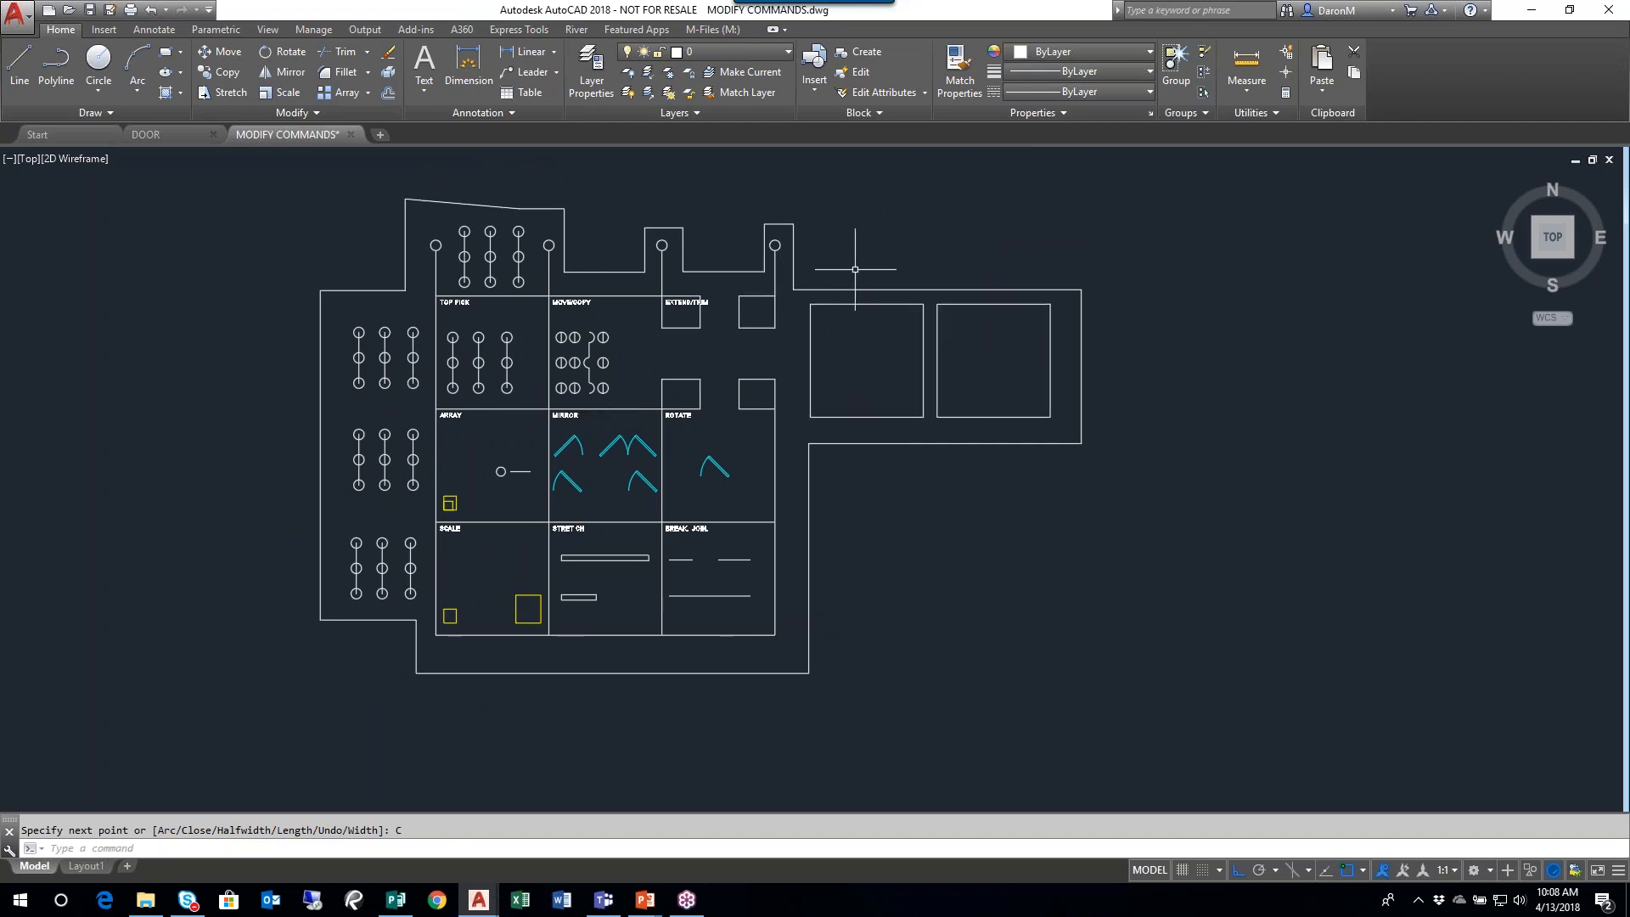
click(831, 288)
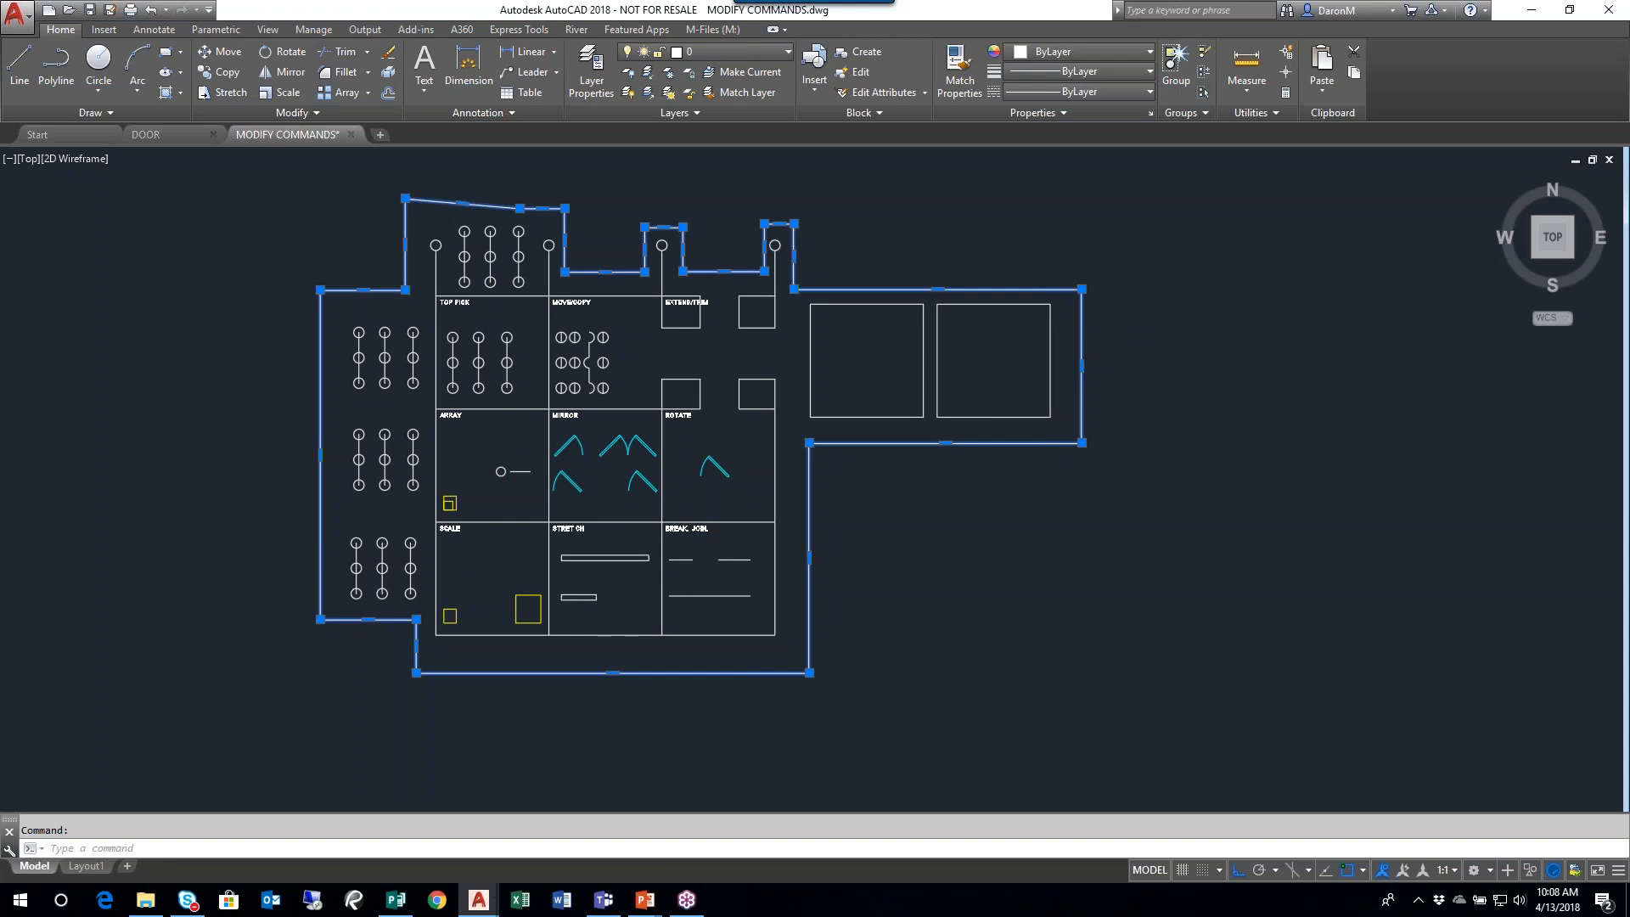
middle_drag(1043, 417, 900, 444)
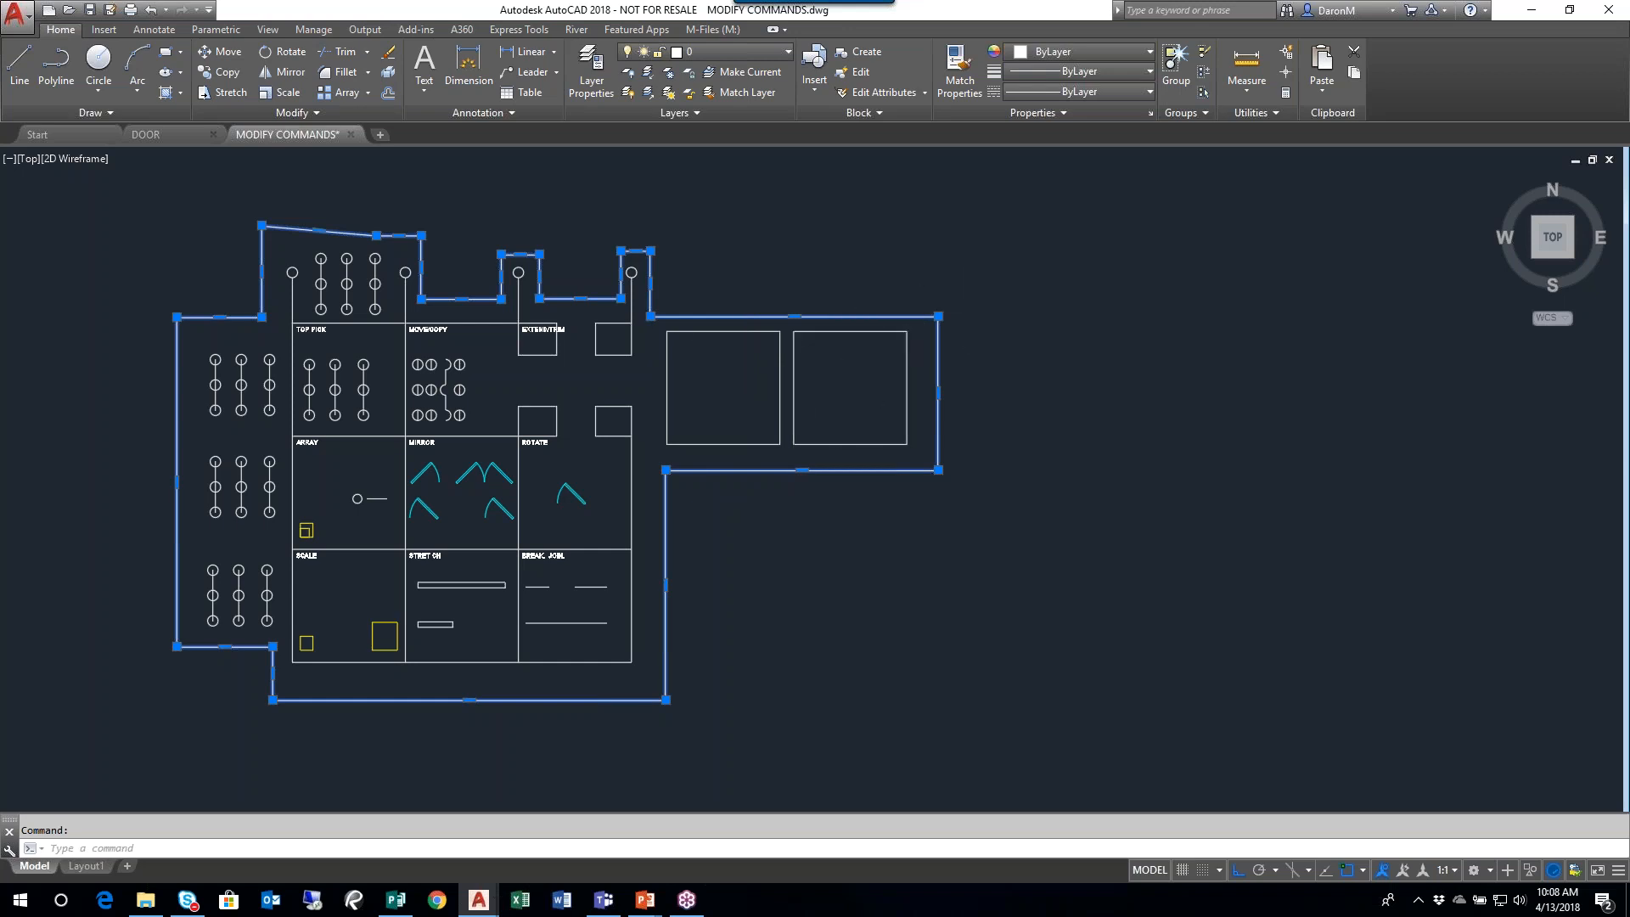
scroll(667, 321, up, 2)
scroll(667, 321, down, 3)
scroll(667, 321, up, 2)
scroll(669, 320, down, 4)
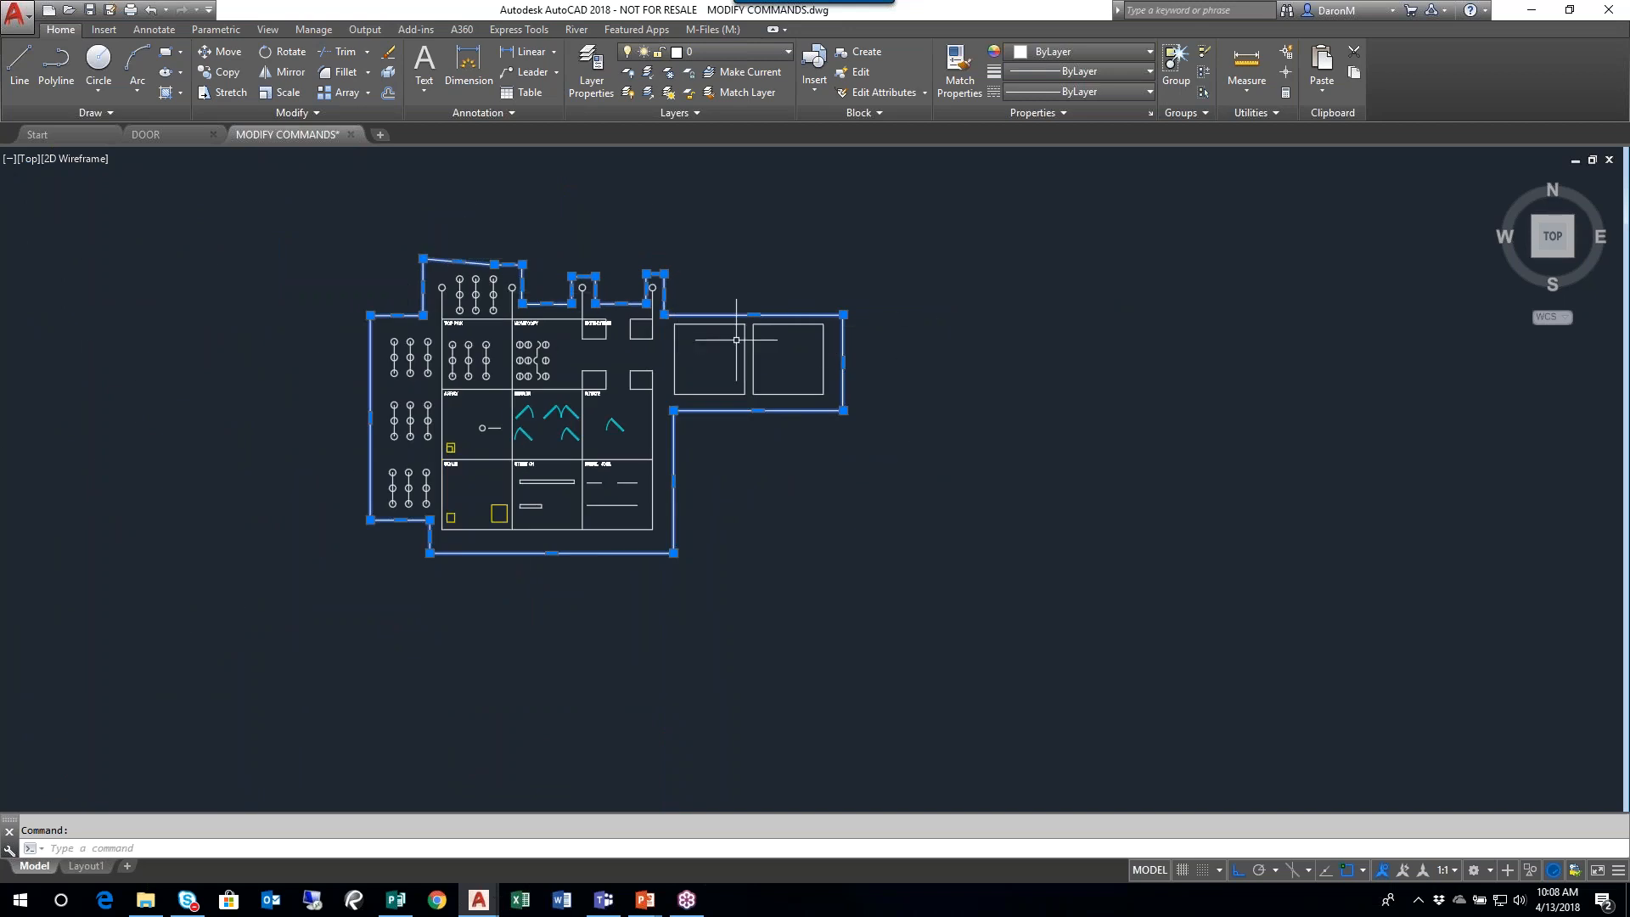
scroll(757, 334, up, 2)
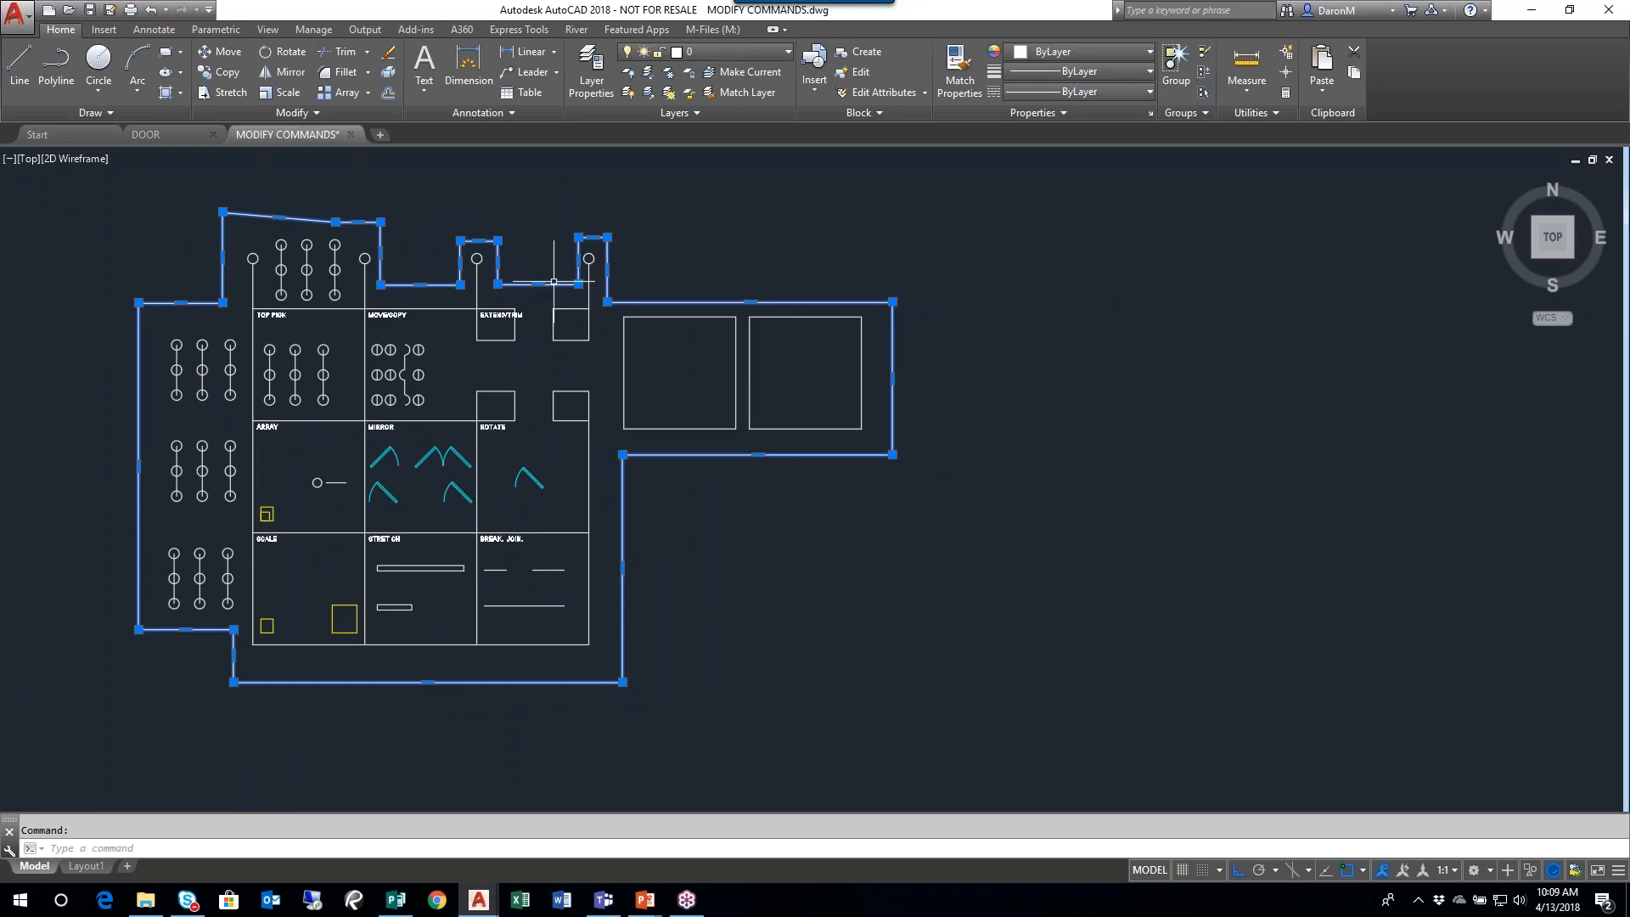
middle_drag(601, 255, 709, 255)
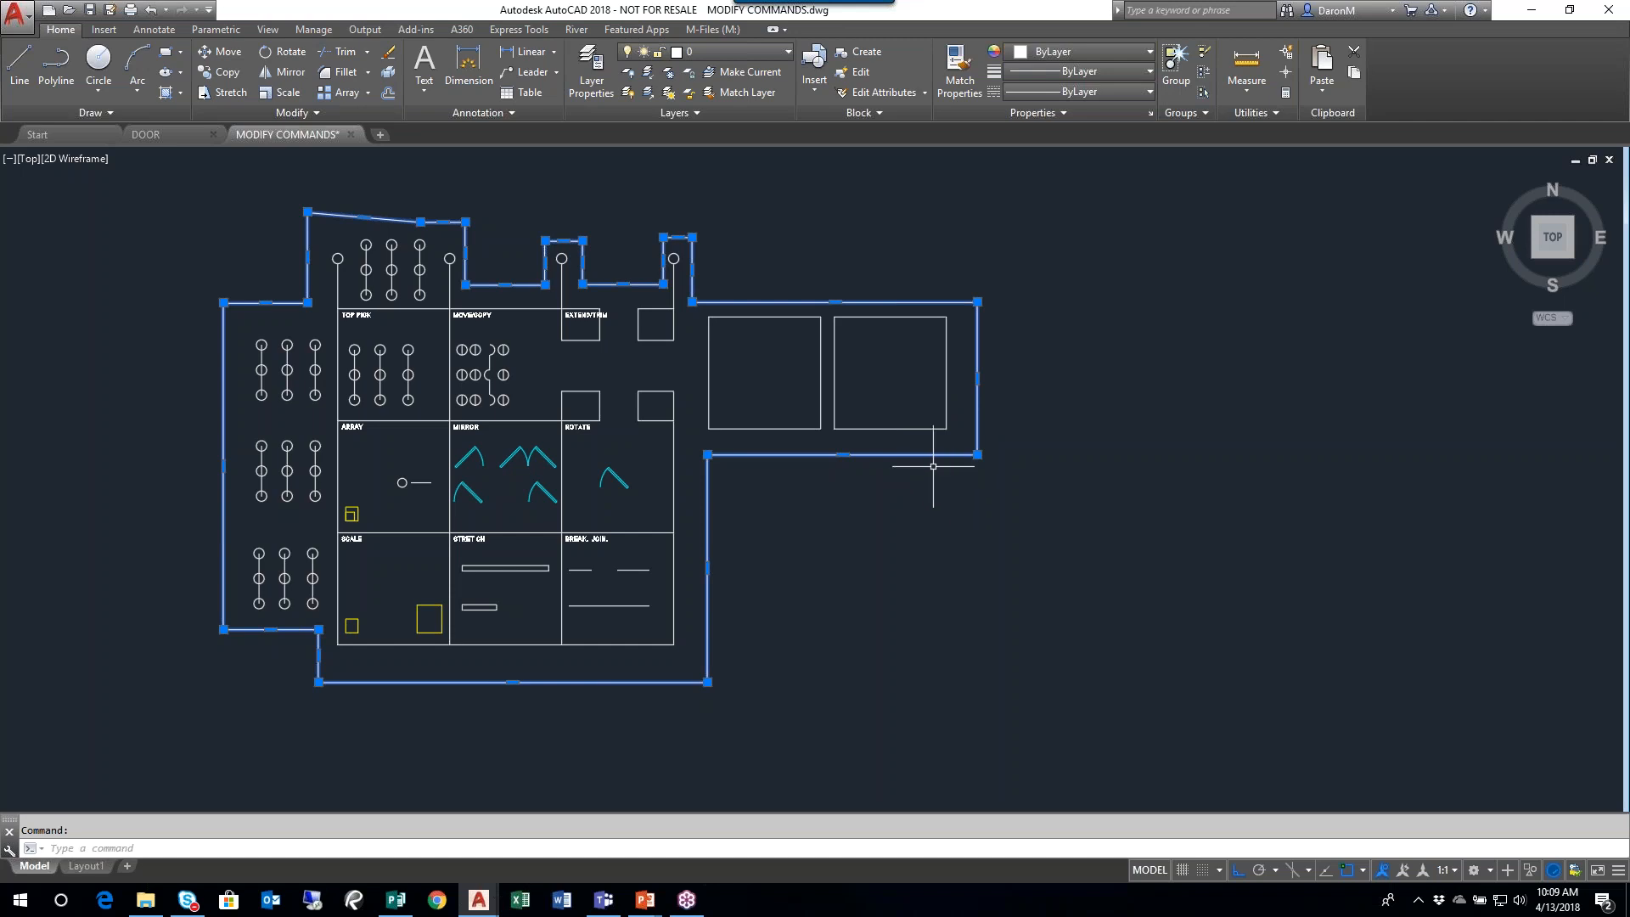
key(Escape)
middle_drag(575, 298, 582, 423)
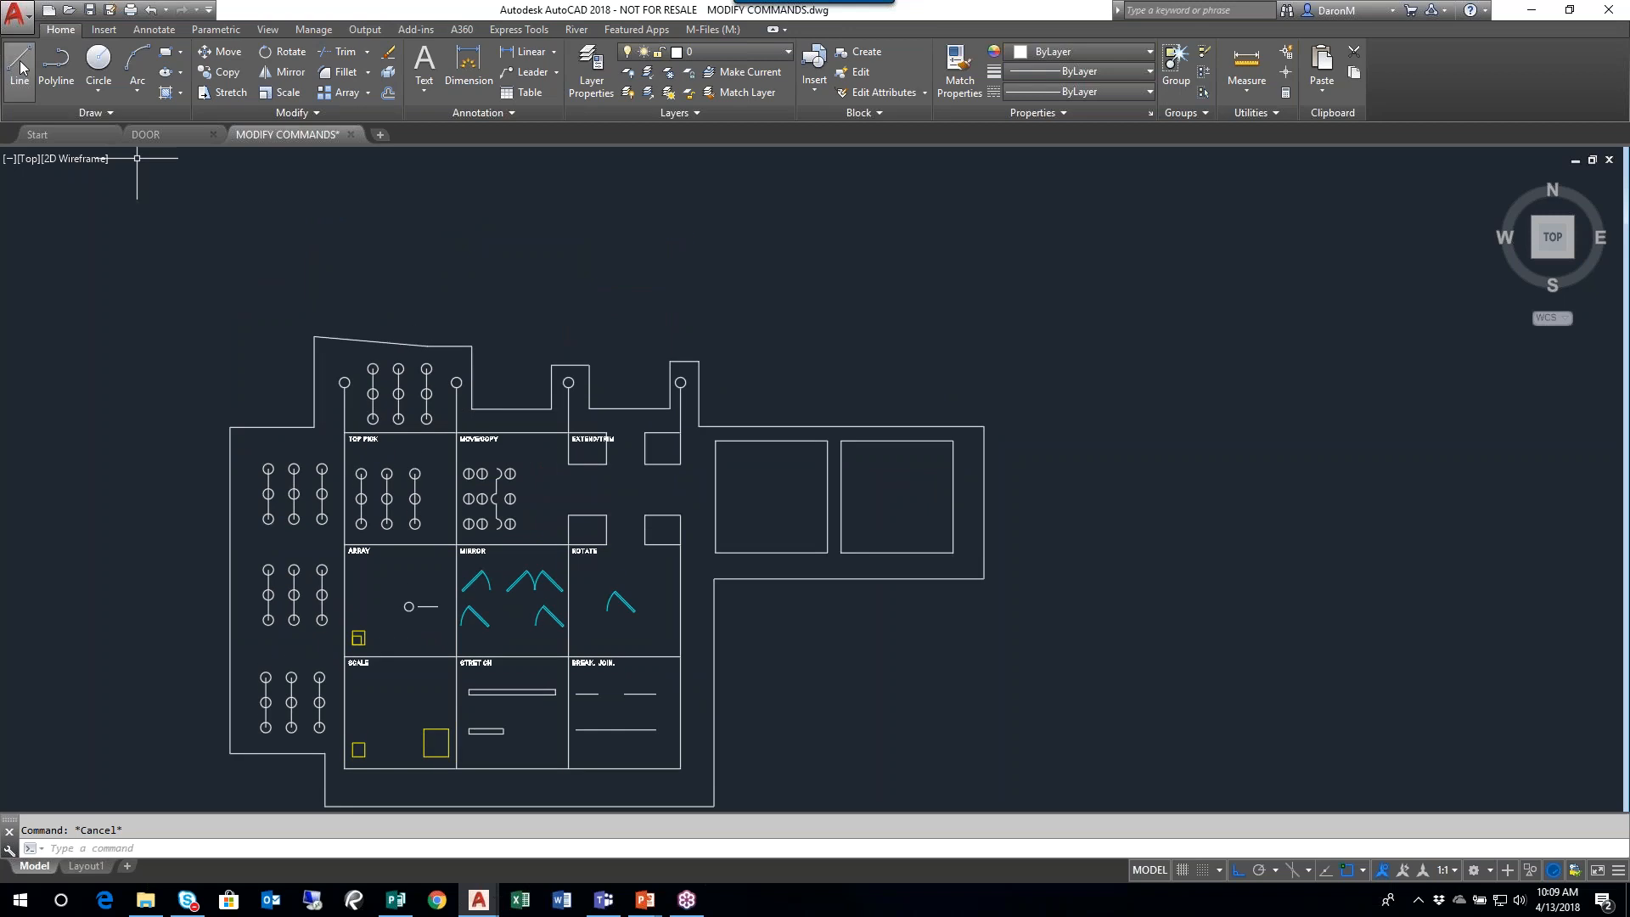
- Draw a 5' square with the Line command in the empty area above the outlined drawing, finishing it with Close
click(15, 76)
click(744, 263)
text(5)
key(Return)
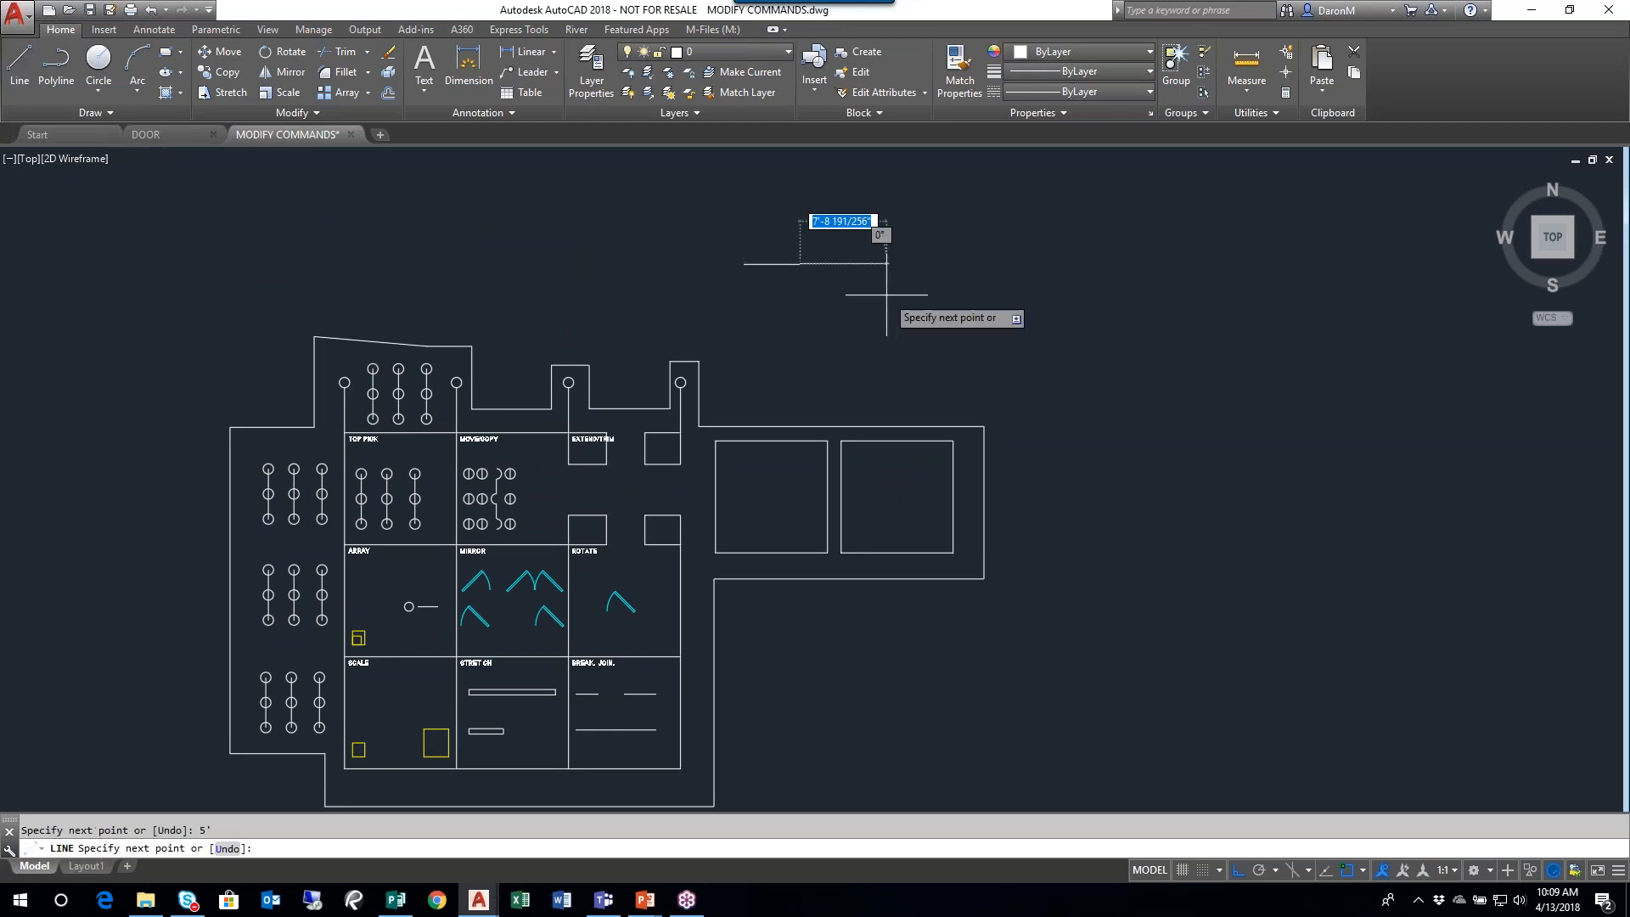
text(5)
key(Return)
text(5)
key(Return)
text(c)
key(Return)
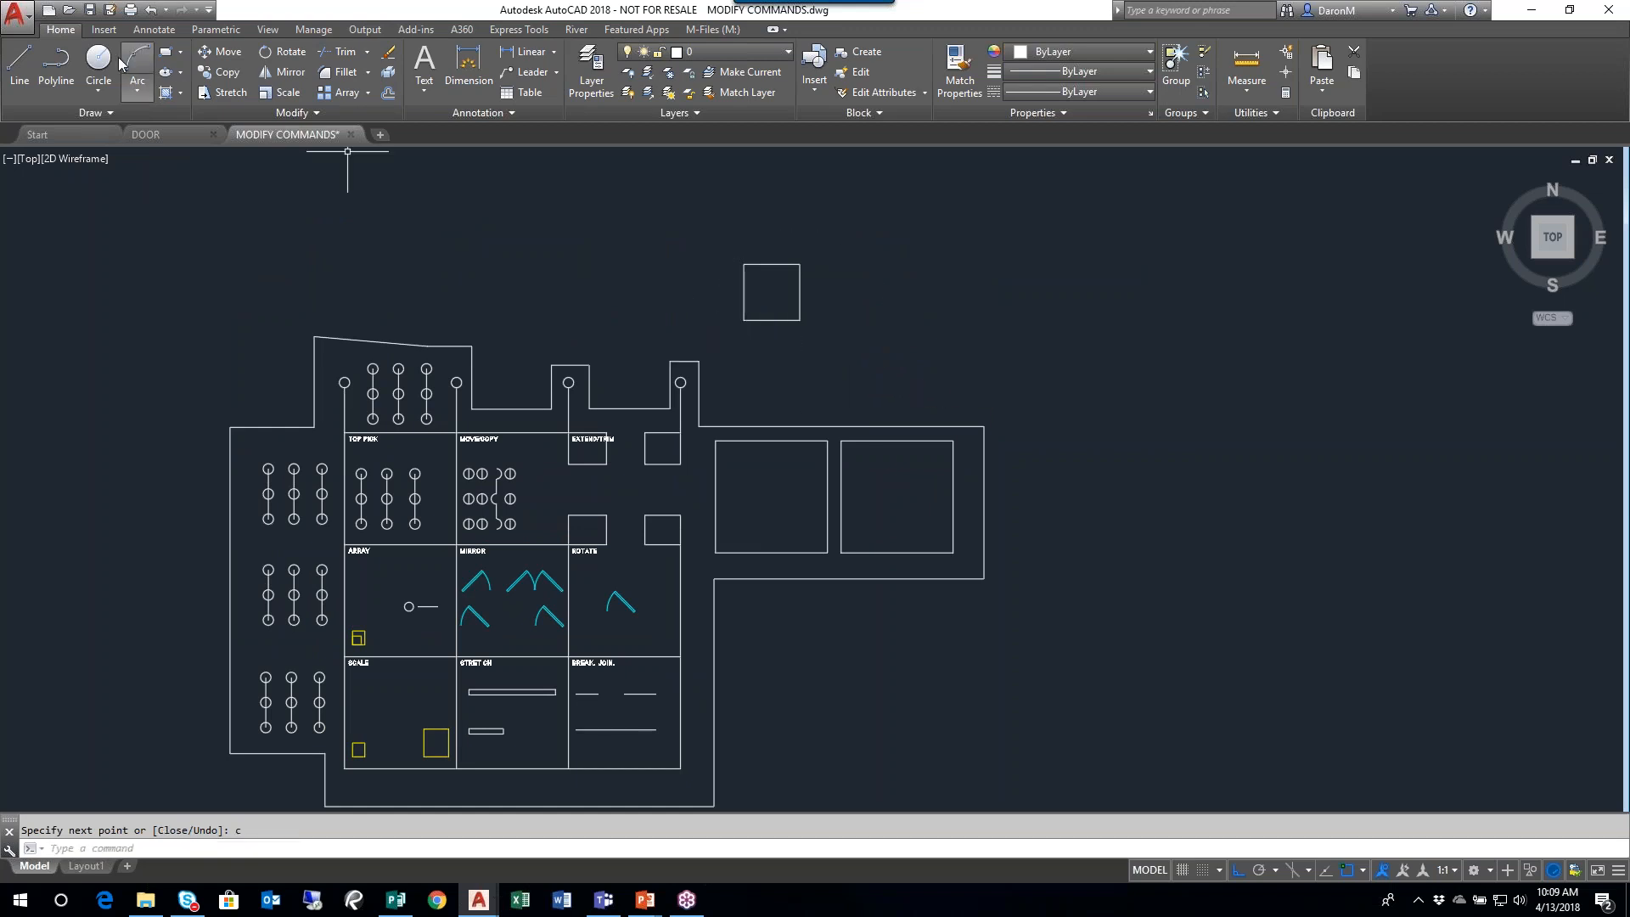
- Draw a matching 5' square as a single closed polyline just east of the line-drawn square
click(75, 68)
scroll(830, 254, up, 2)
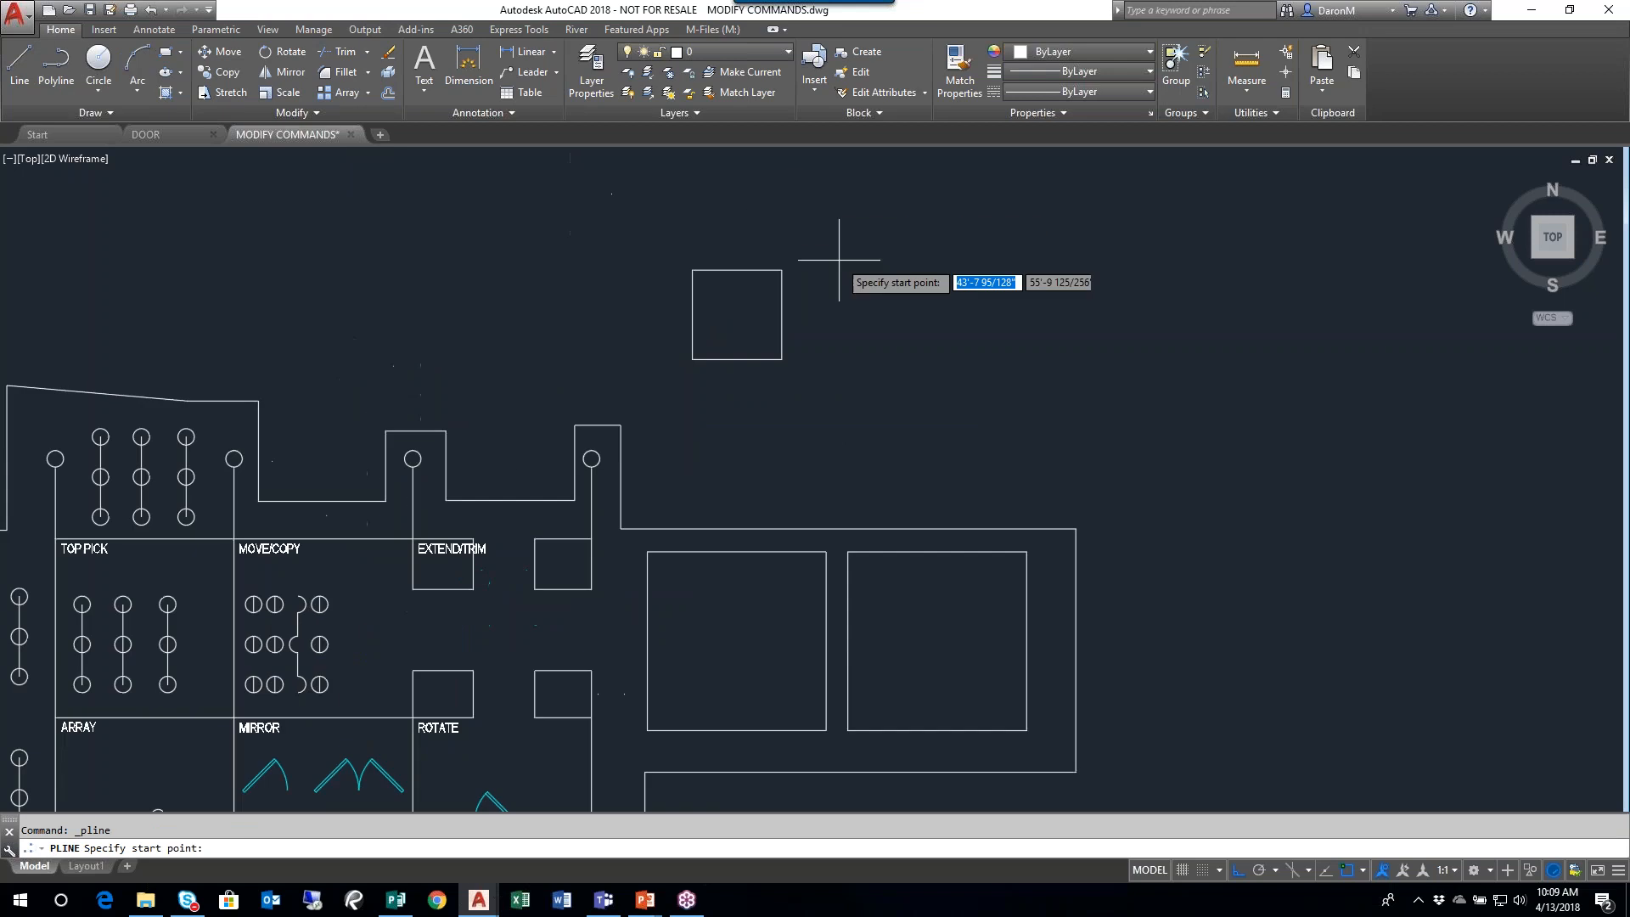
click(835, 266)
text(5')
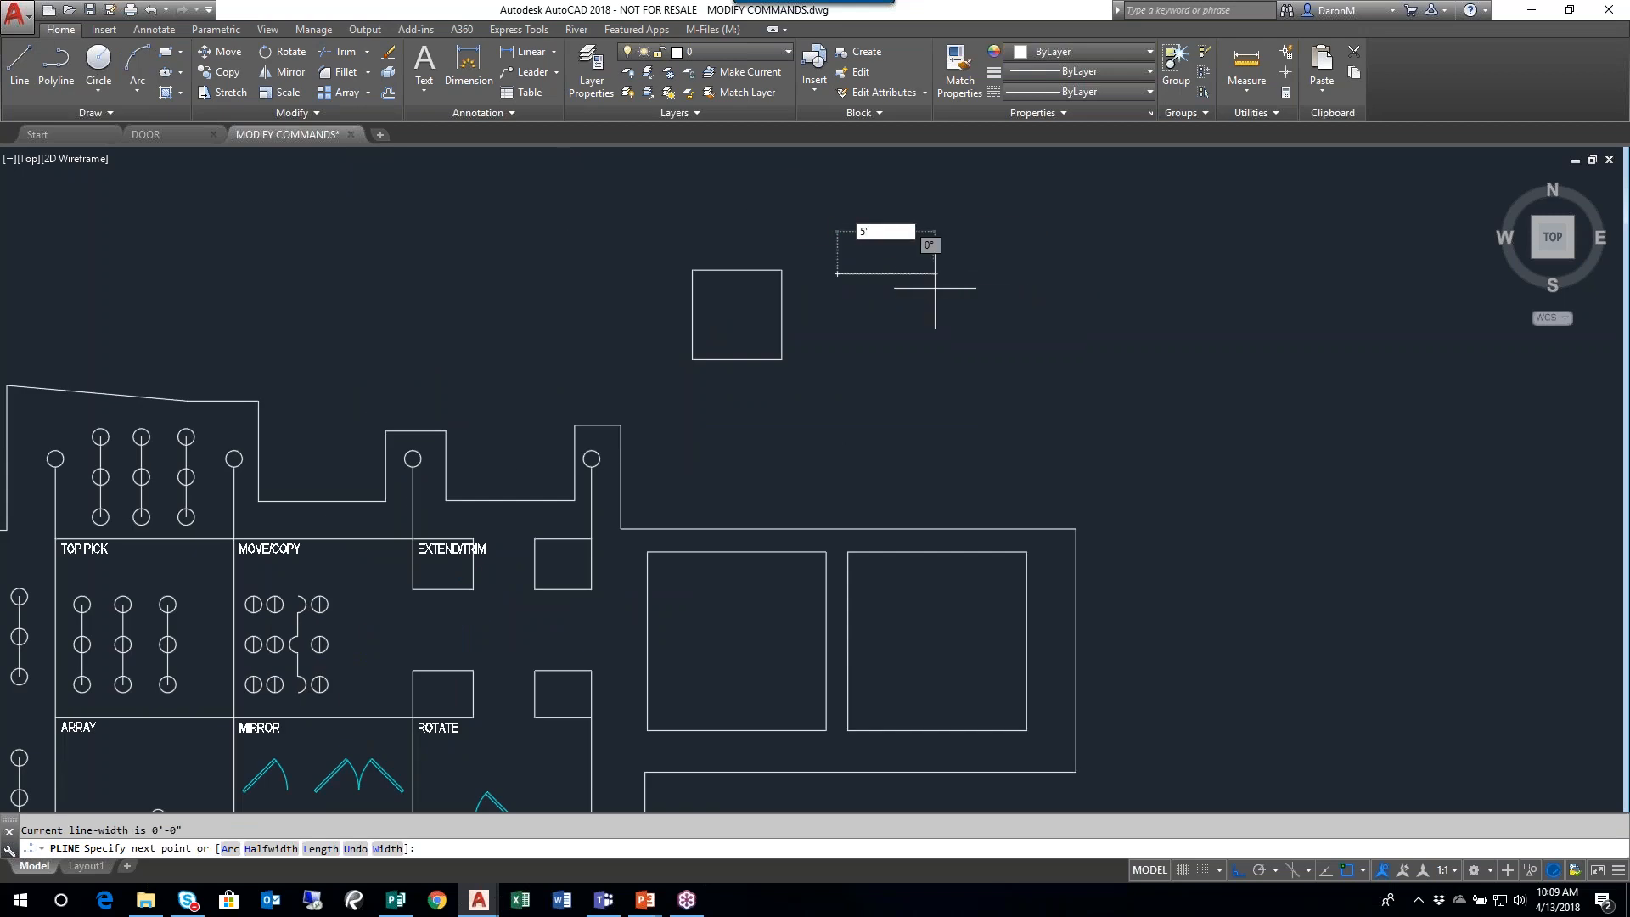
key(Return)
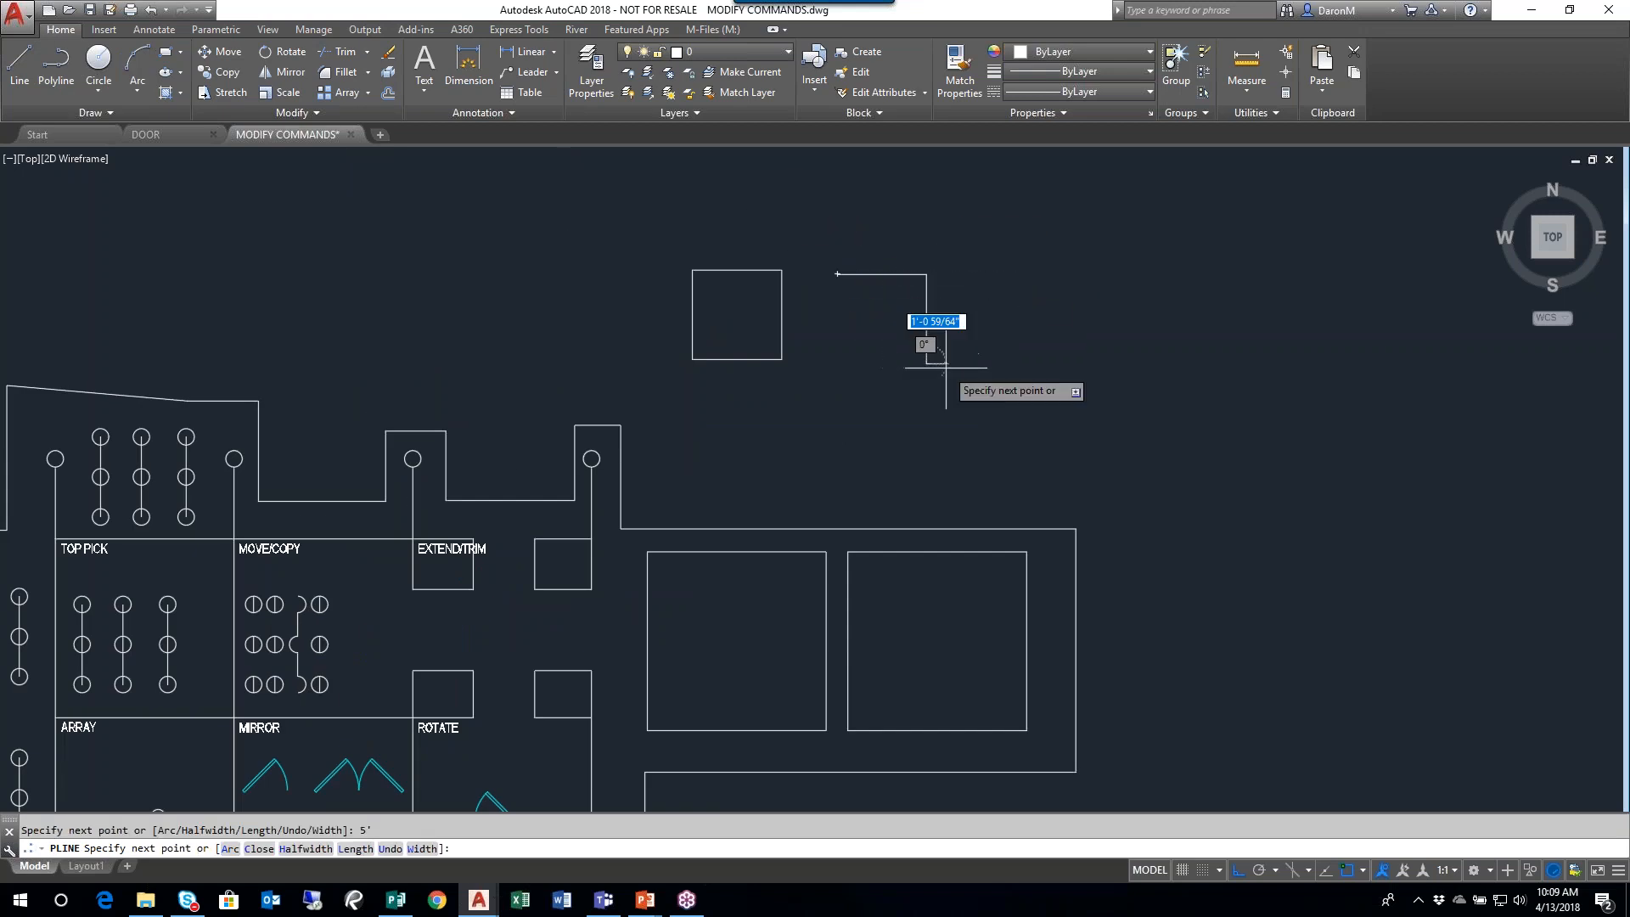
click(838, 362)
text(c)
key(Return)
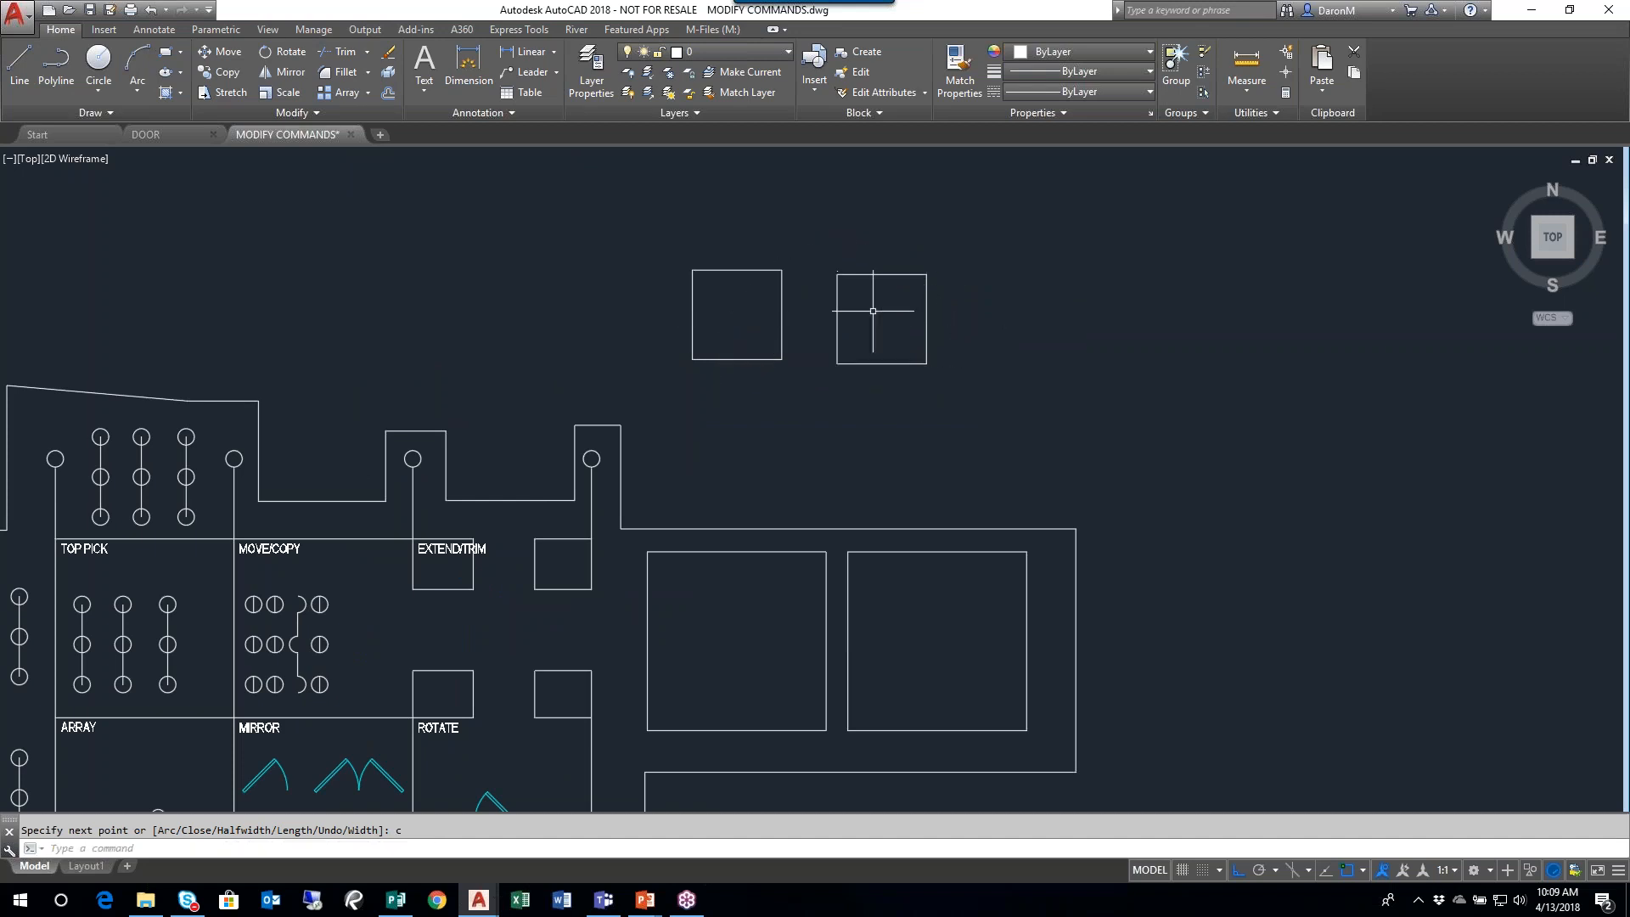
- Select the line square's upper edge and the polyline square to compare separate segments with one continuous object
middle_drag(981, 374, 1030, 390)
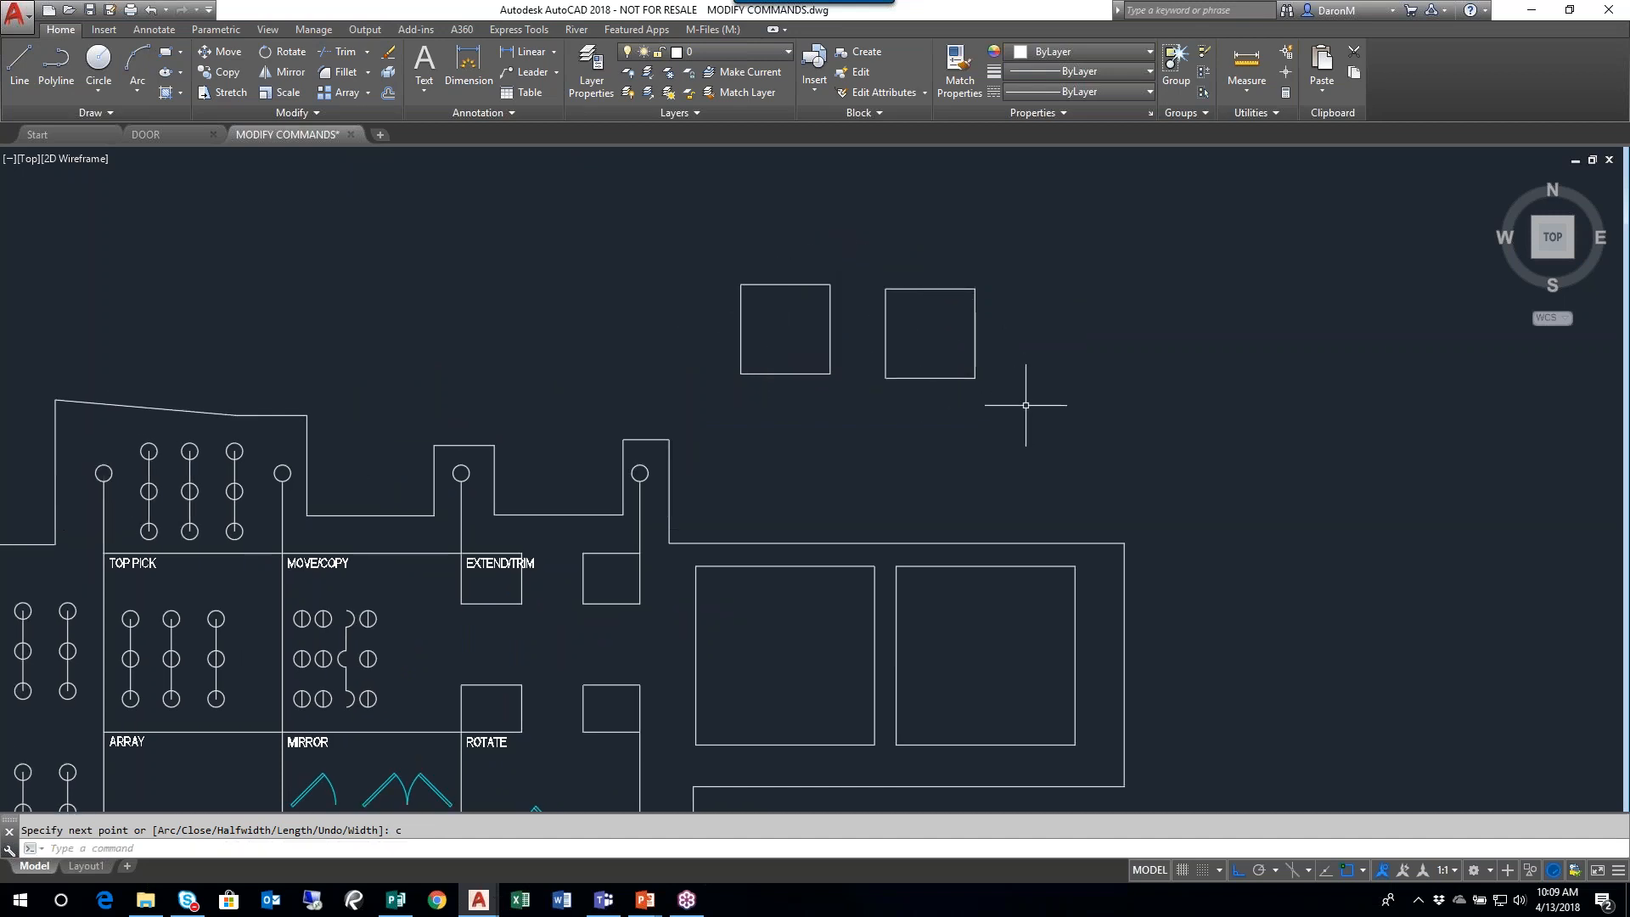
scroll(1013, 422, up, 2)
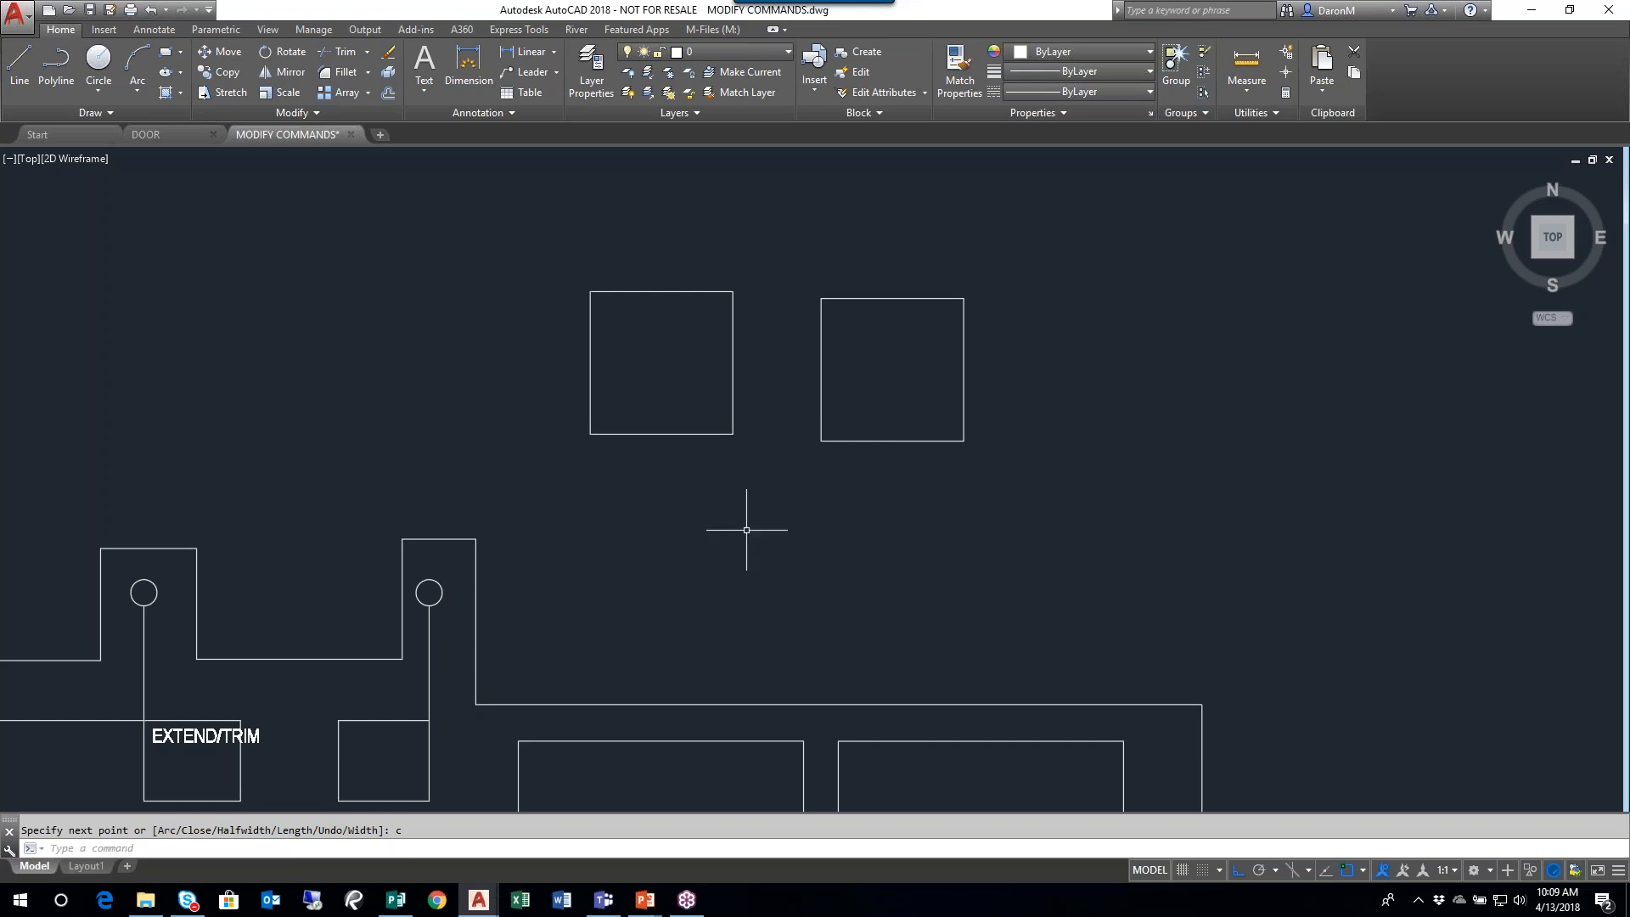
middle_drag(750, 535, 611, 622)
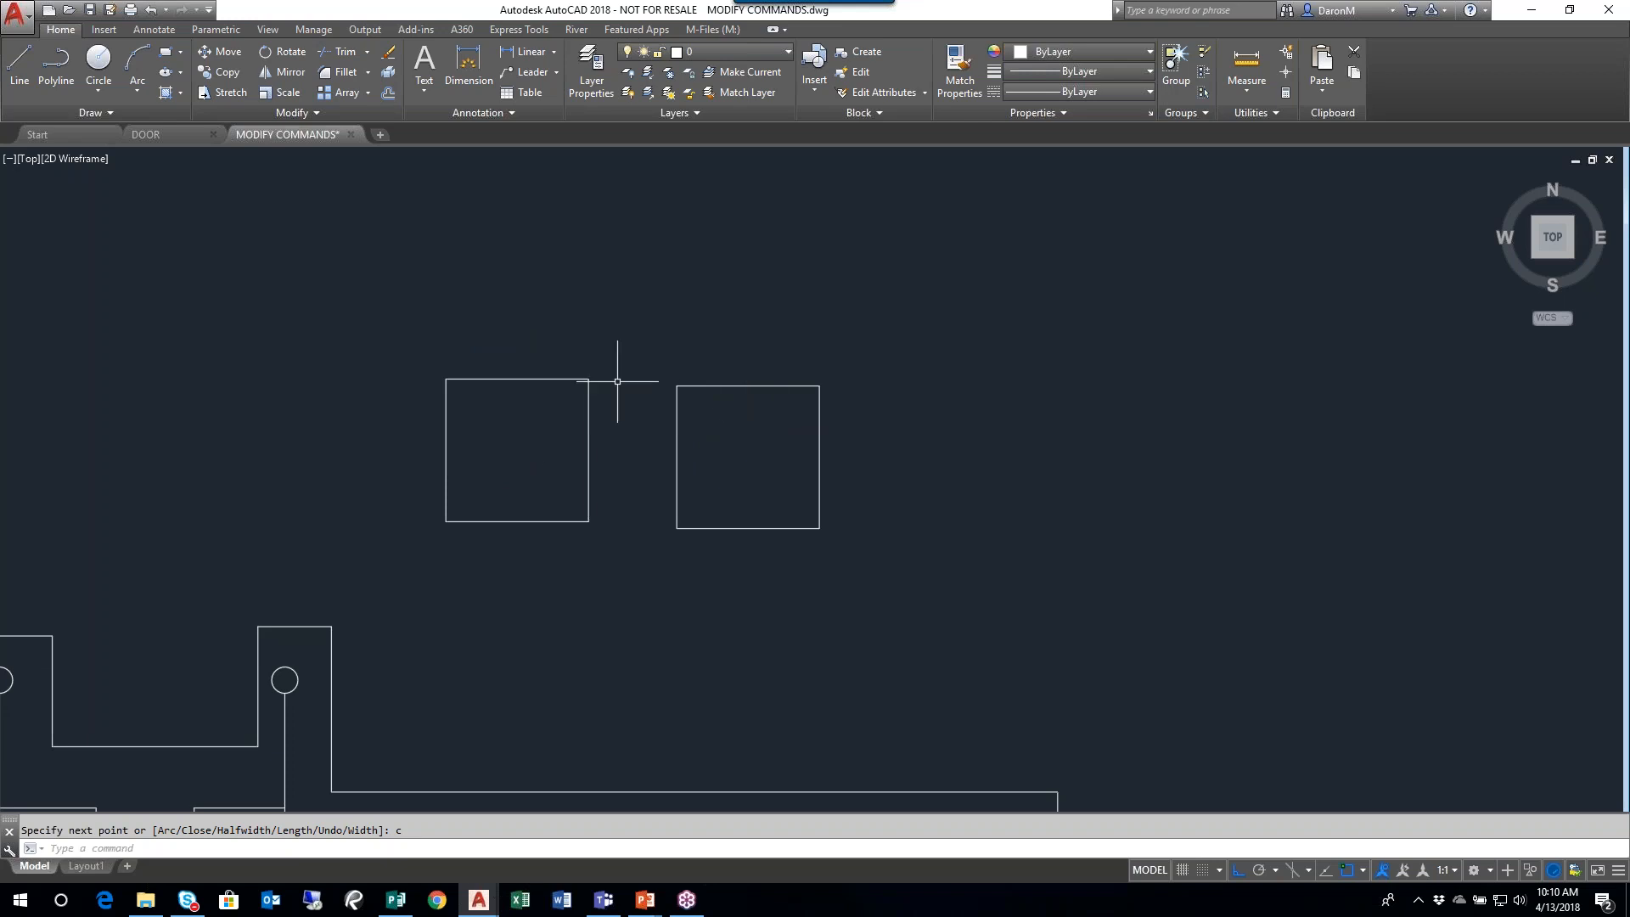
mouse_move(586, 464)
click(520, 379)
middle_drag(532, 474, 559, 530)
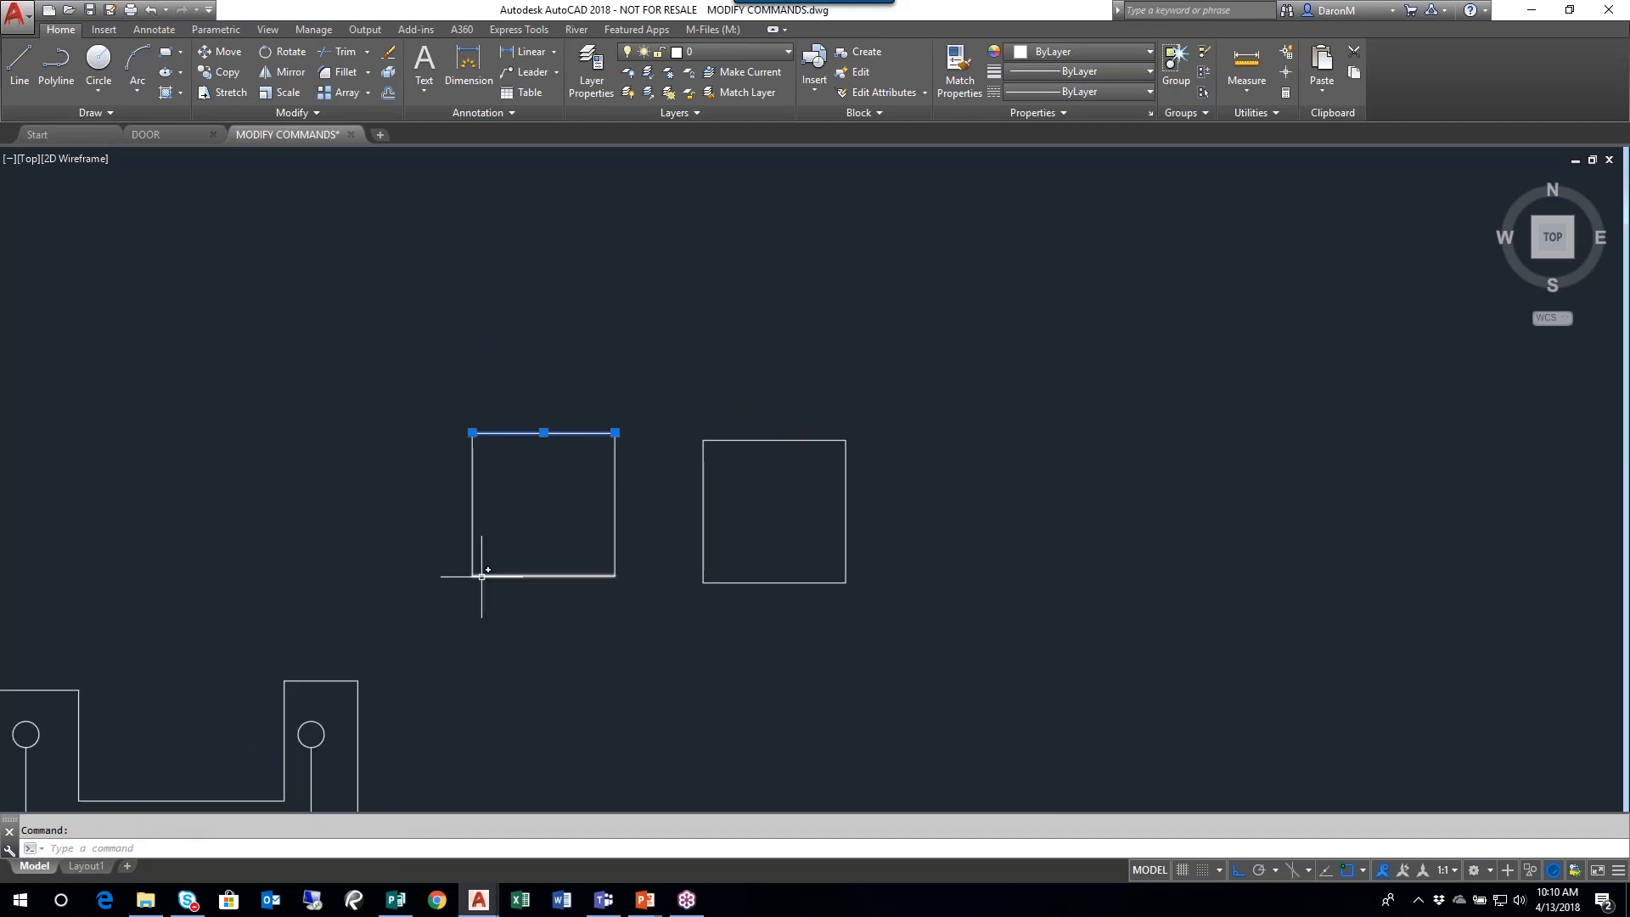
scroll(576, 469, up, 2)
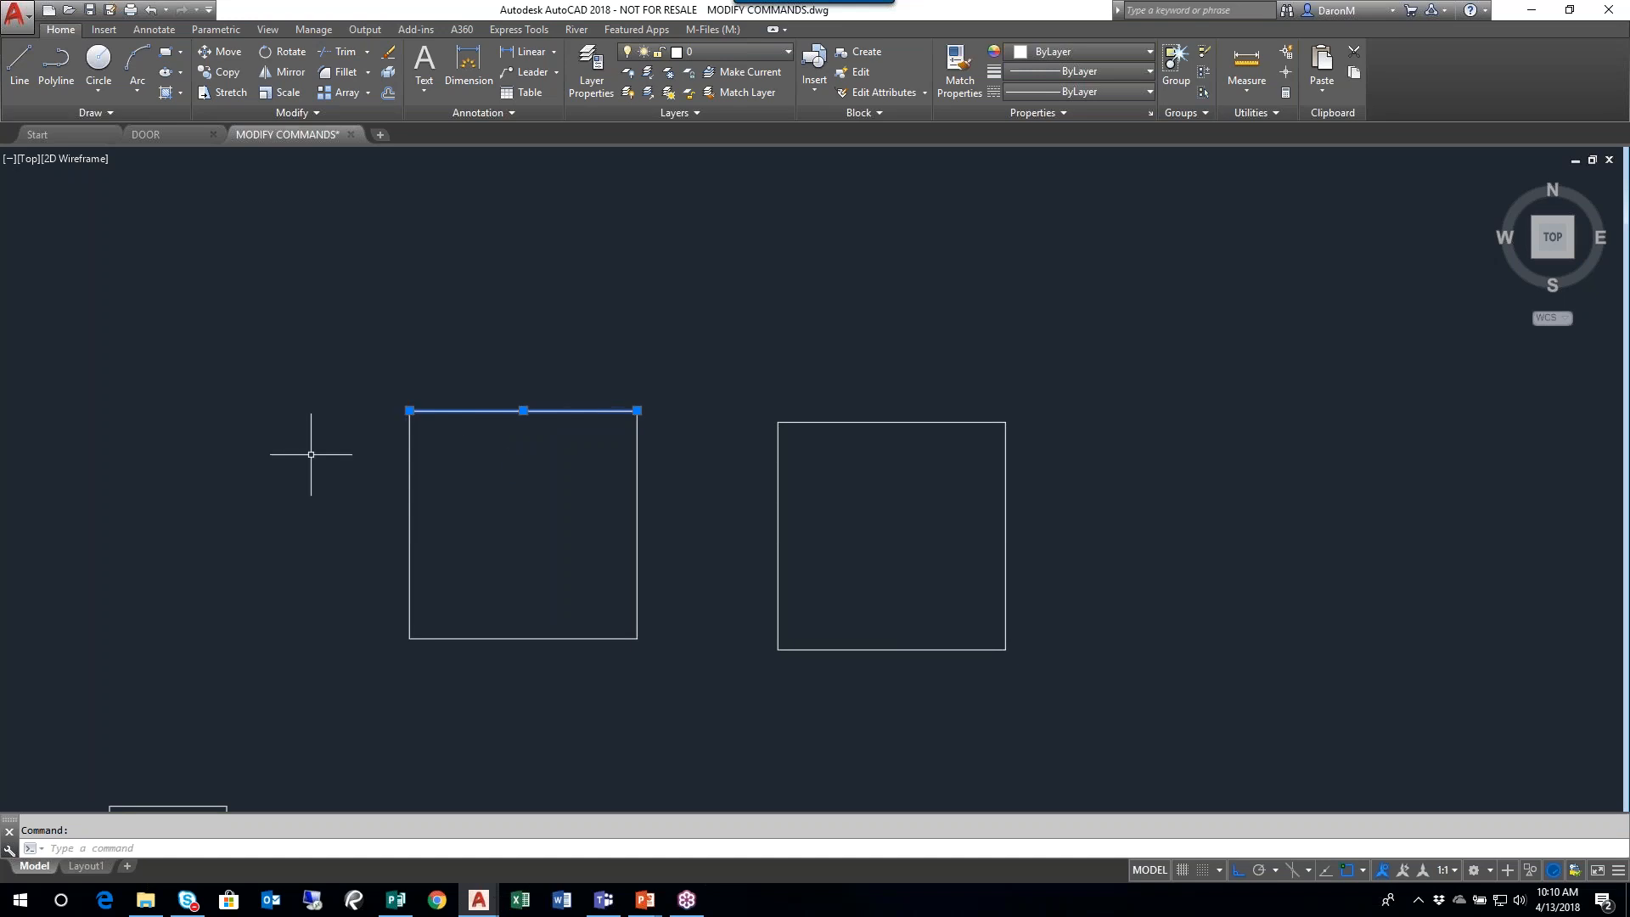
click(926, 417)
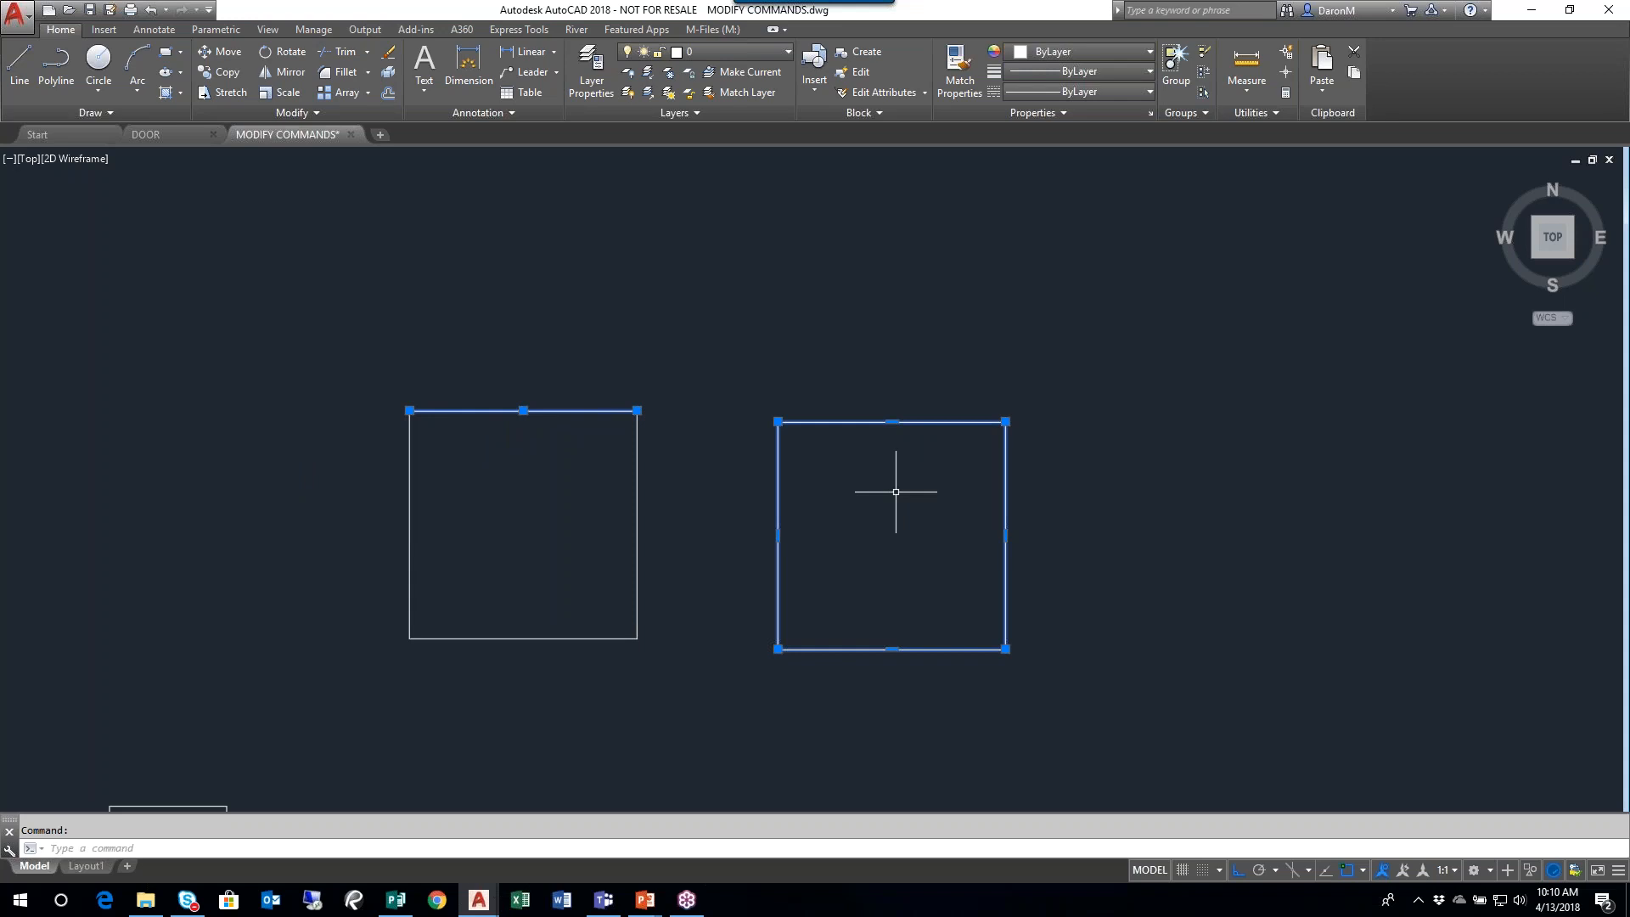
middle_drag(874, 473, 850, 374)
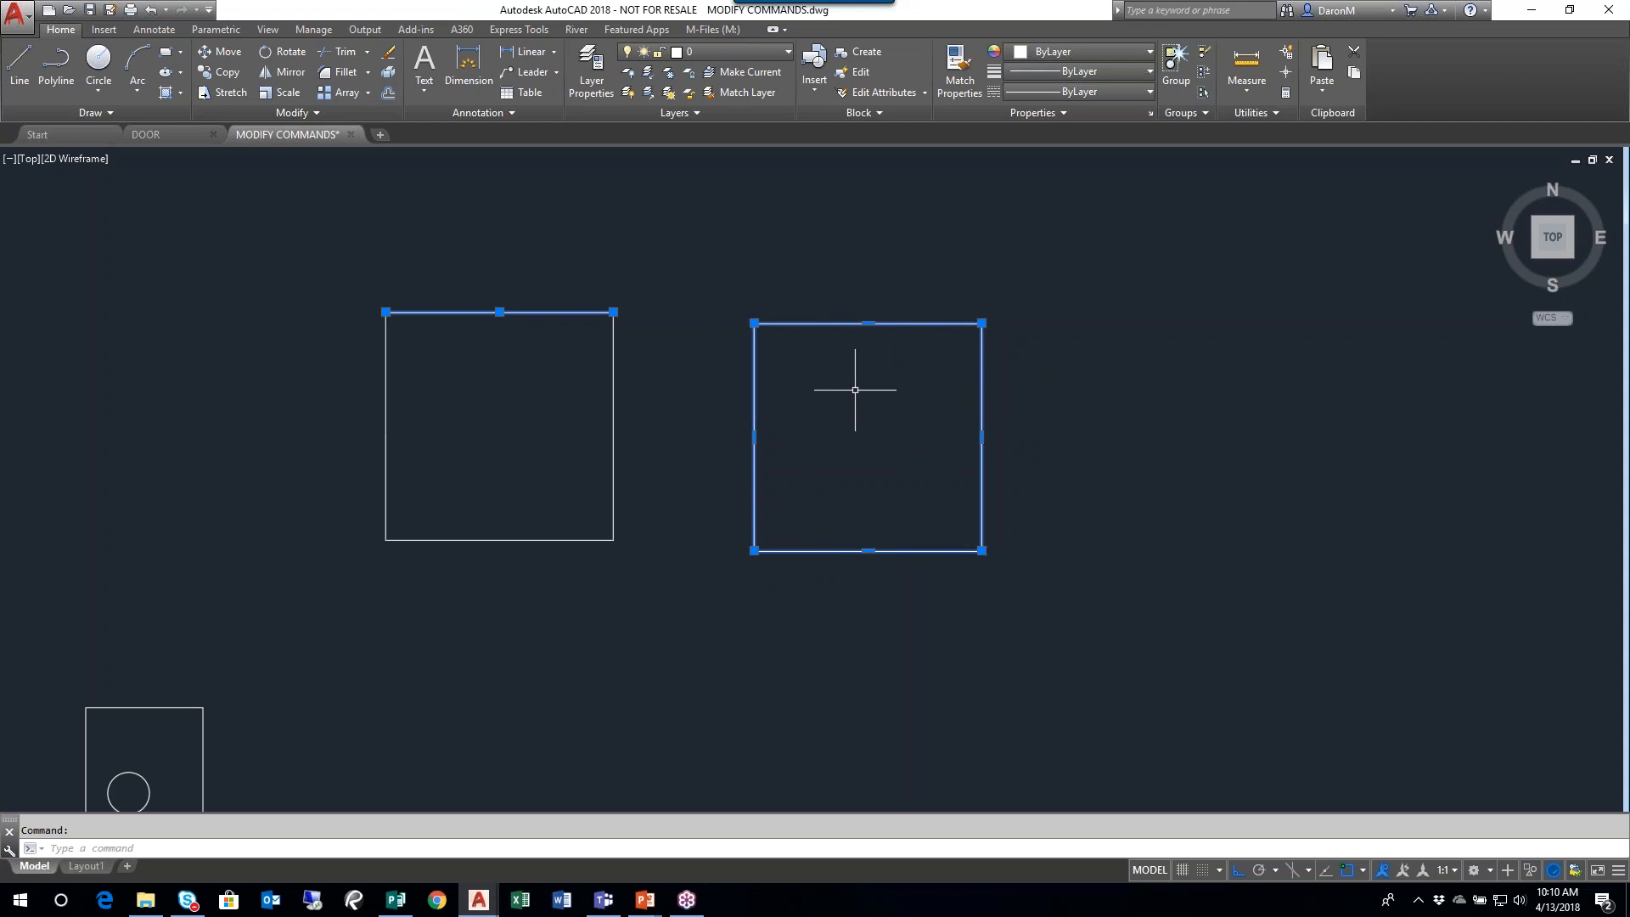
mouse_move(983, 324)
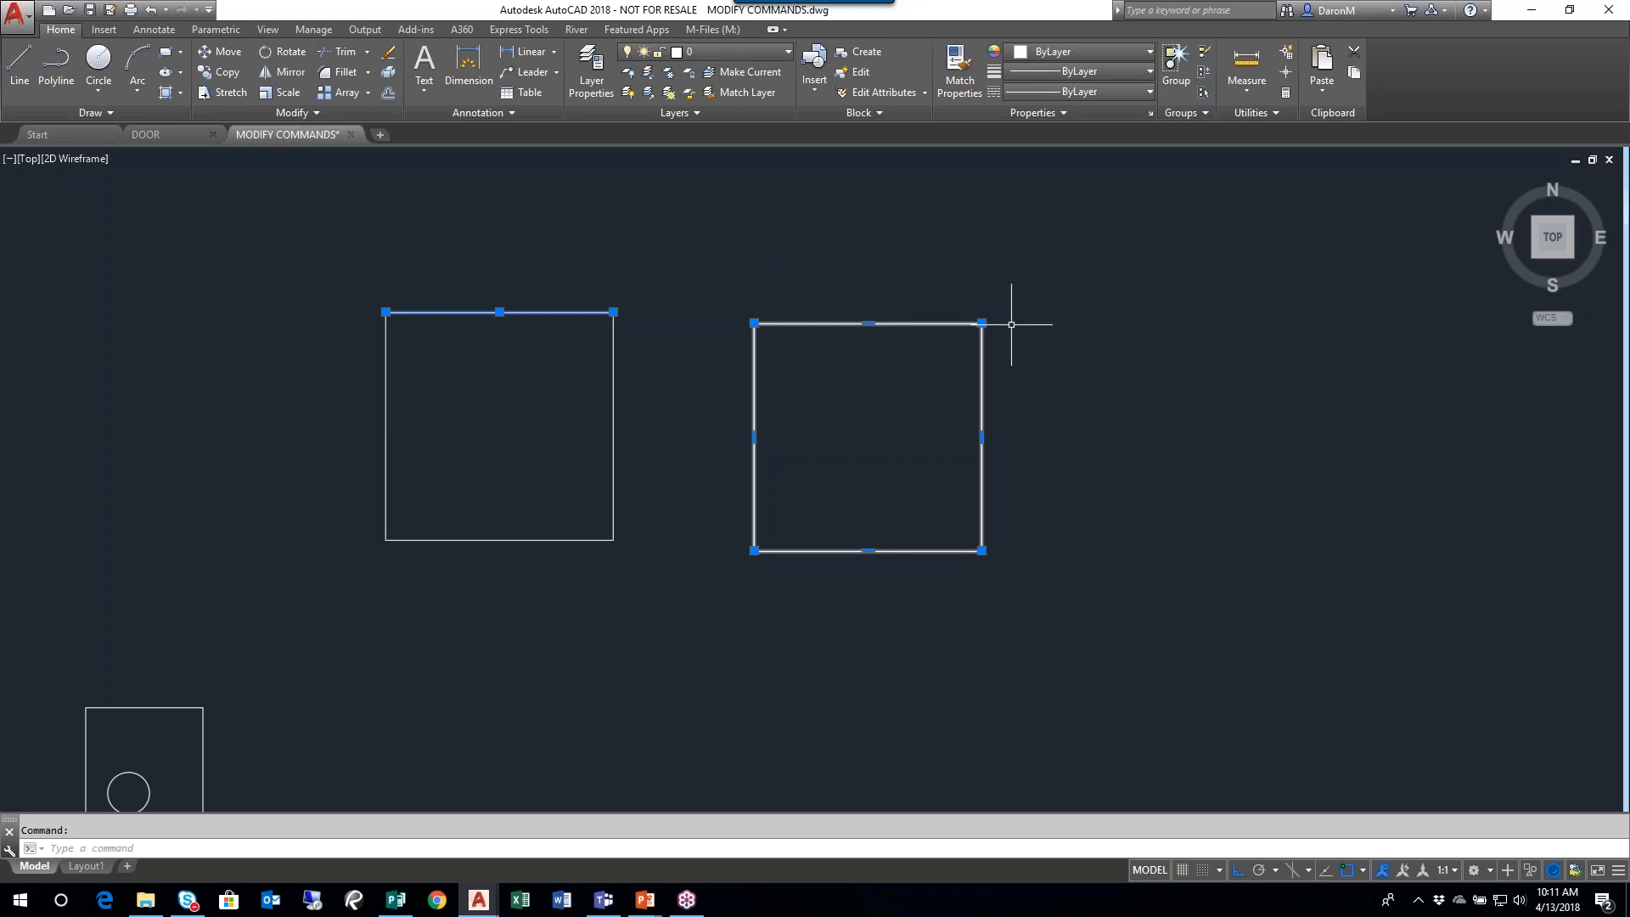
middle_drag(1013, 303, 962, 315)
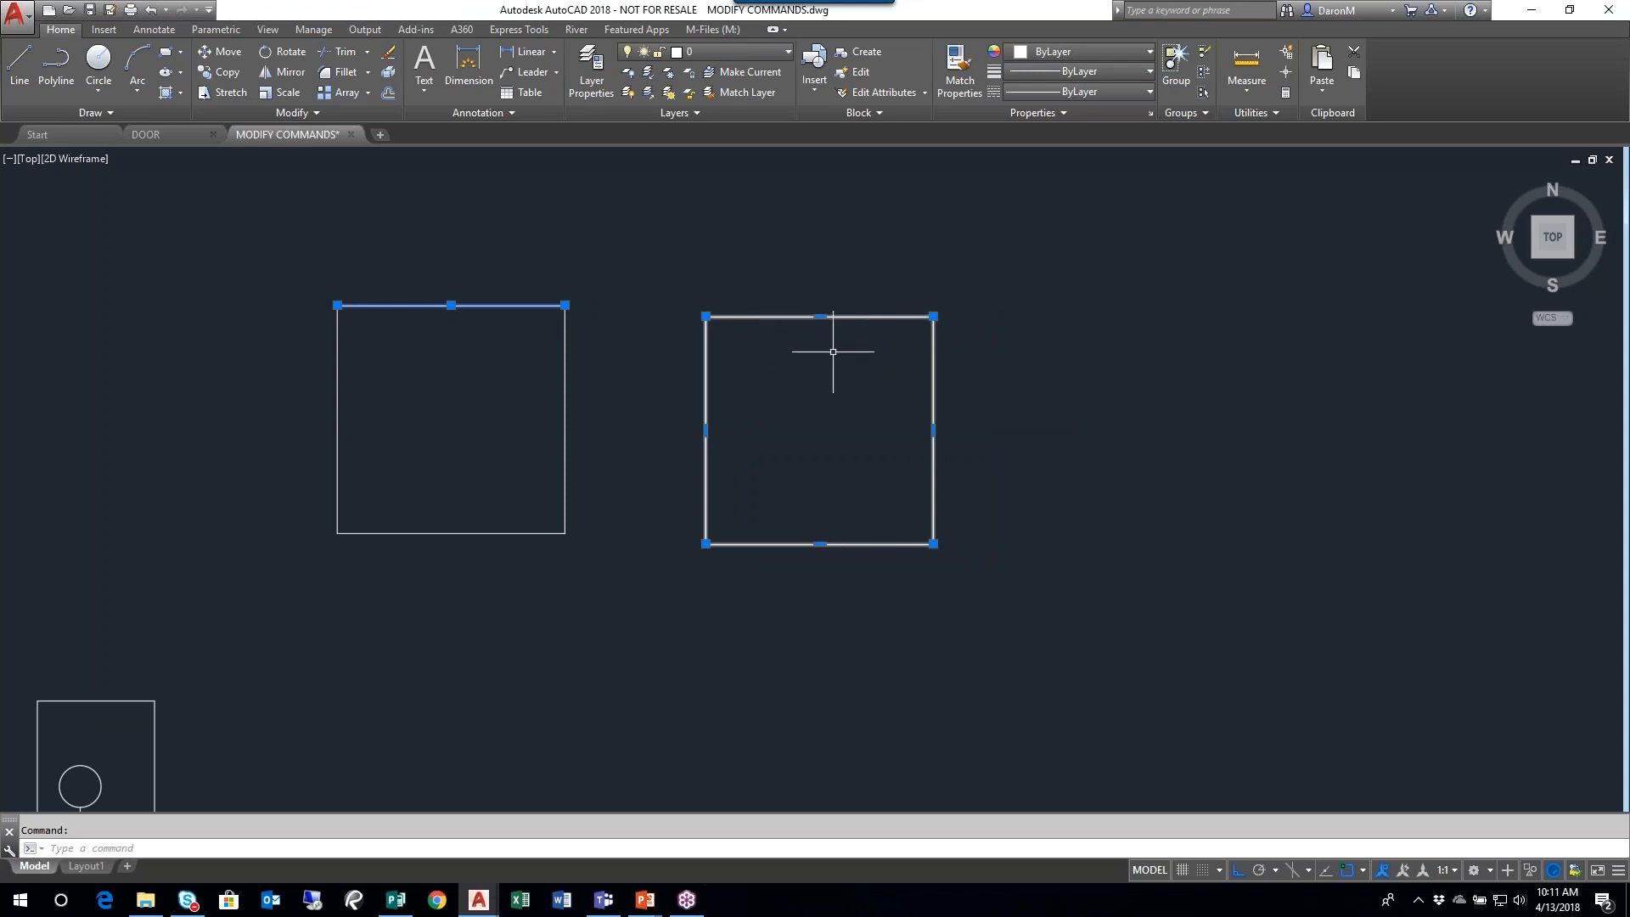
- Convert the polyline square's upper side to an arc bulging outward with a radius of about 2'-7"
middle_drag(939, 400, 1043, 488)
scroll(1026, 455, down, 4)
middle_drag(845, 504, 988, 290)
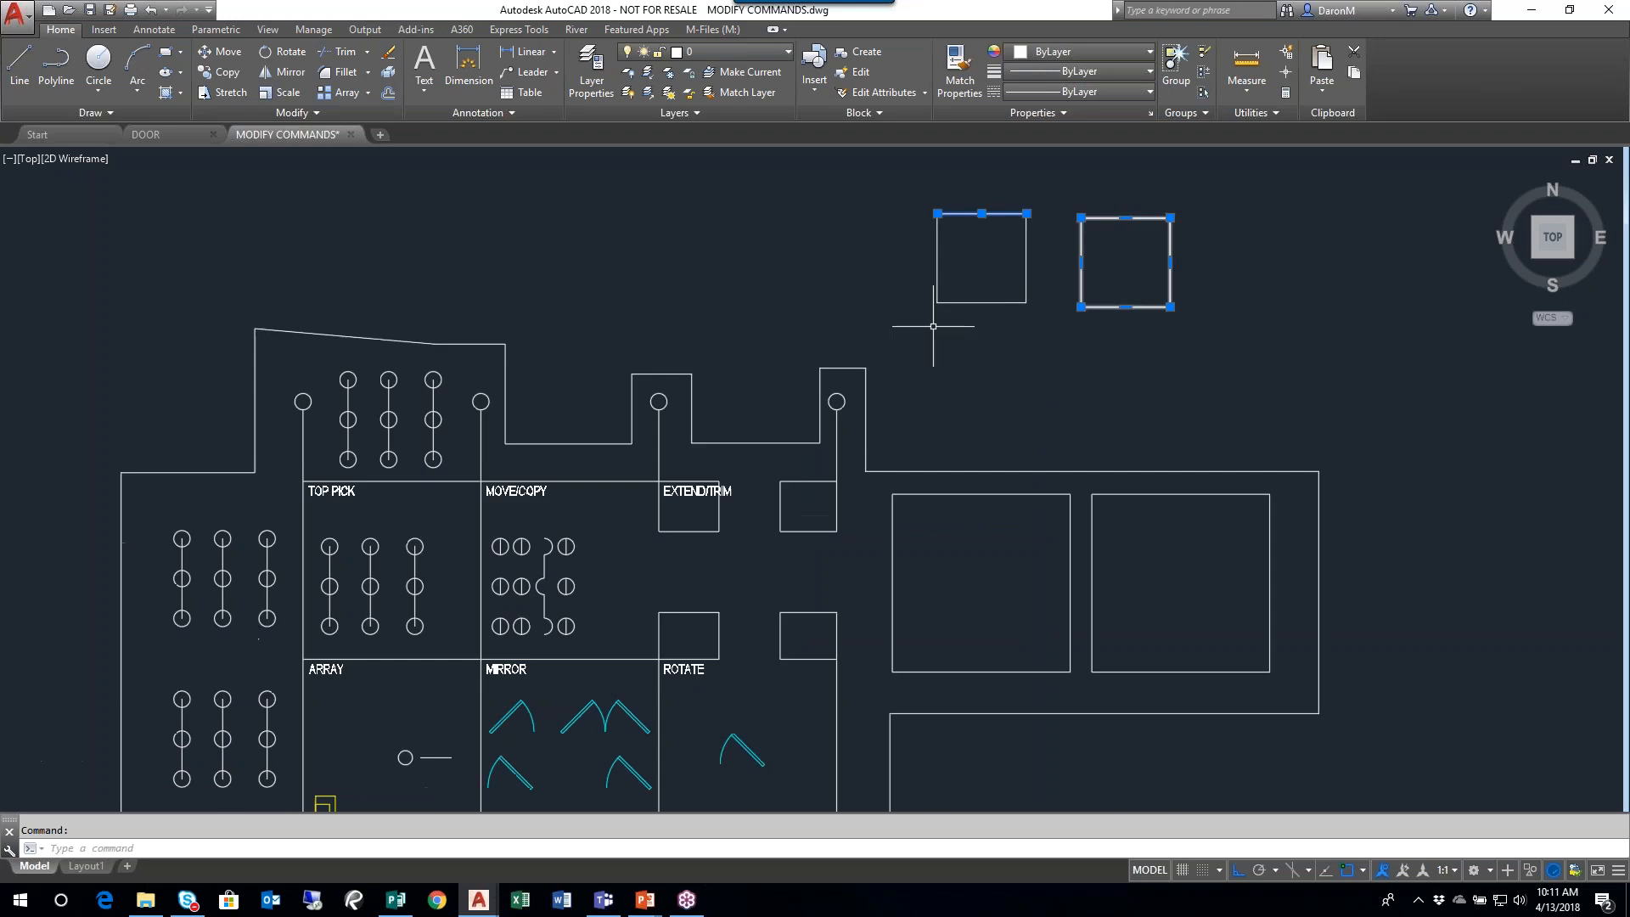
scroll(1132, 290, up, 4)
mouse_move(1081, 357)
middle_down()
mouse_move(1029, 408)
mouse_move(1059, 466)
mouse_move(838, 422)
middle_up()
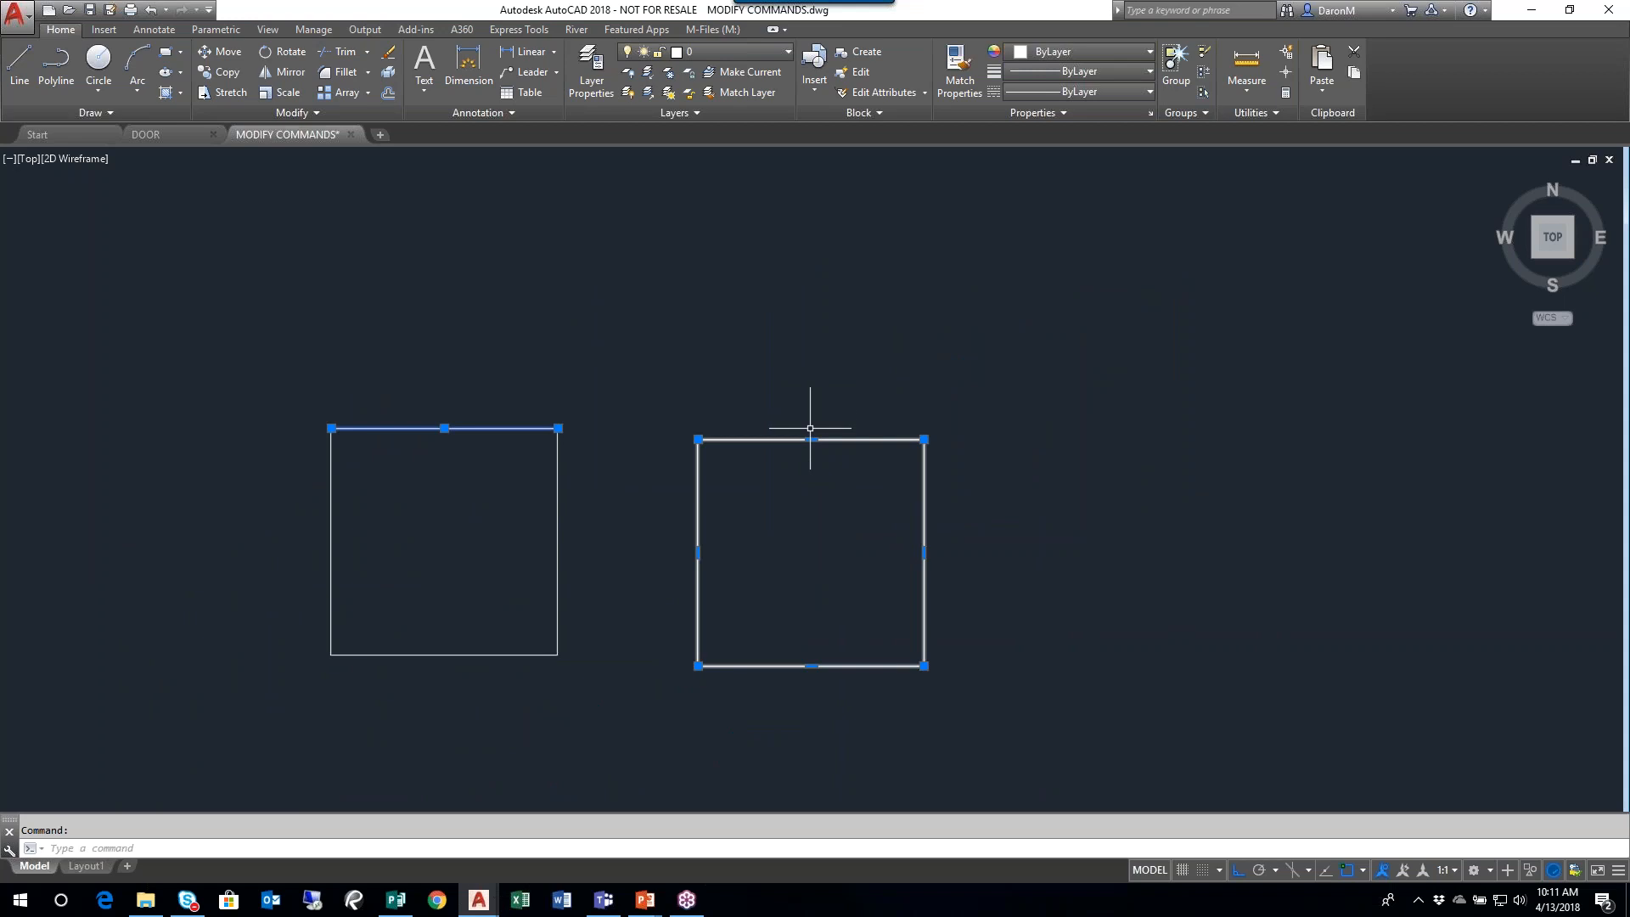
mouse_move(811, 439)
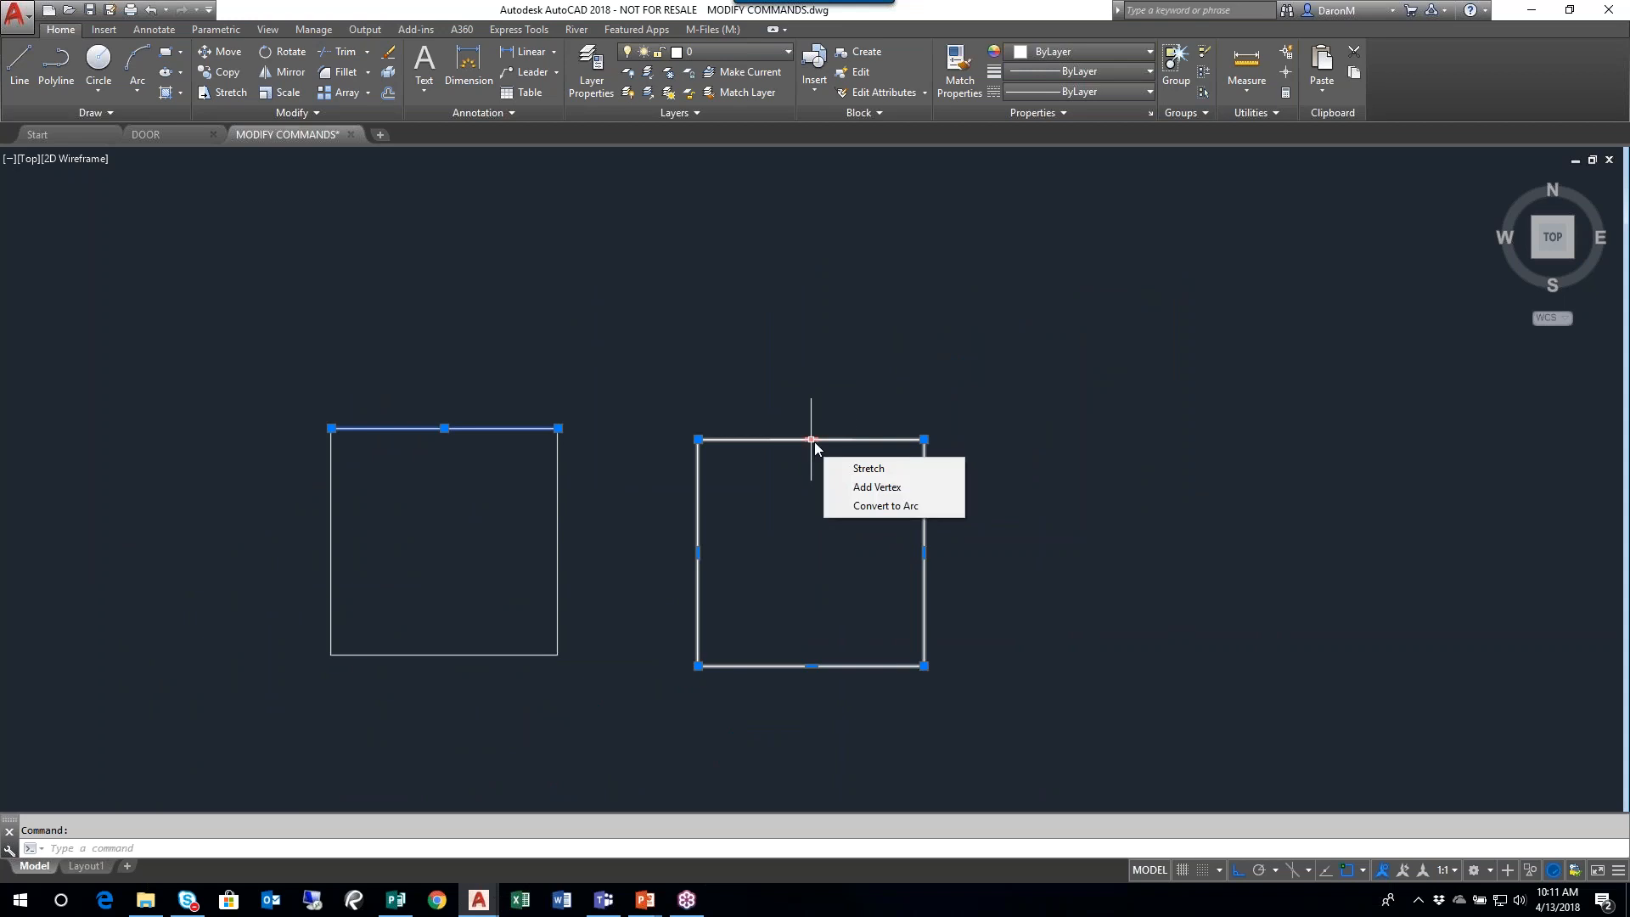
click(885, 506)
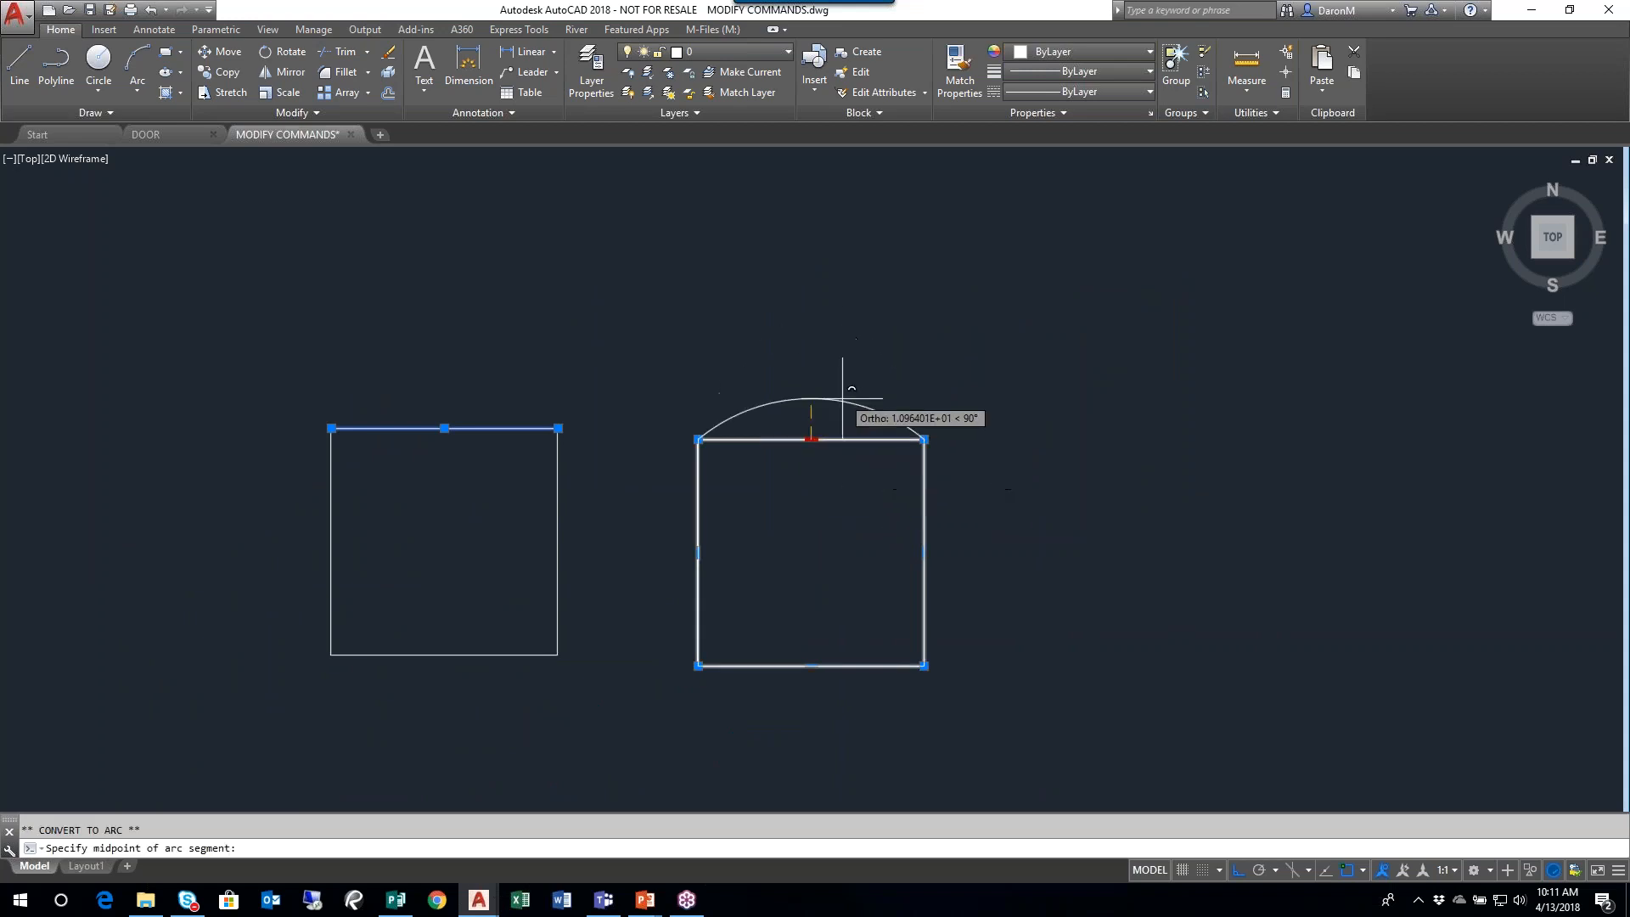
click(845, 356)
- Add a vertex at the midpoint of the polyline's east and west sides, pulling each straight outward into a point
middle_drag(1004, 466, 985, 270)
mouse_move(905, 357)
click(975, 407)
click(999, 356)
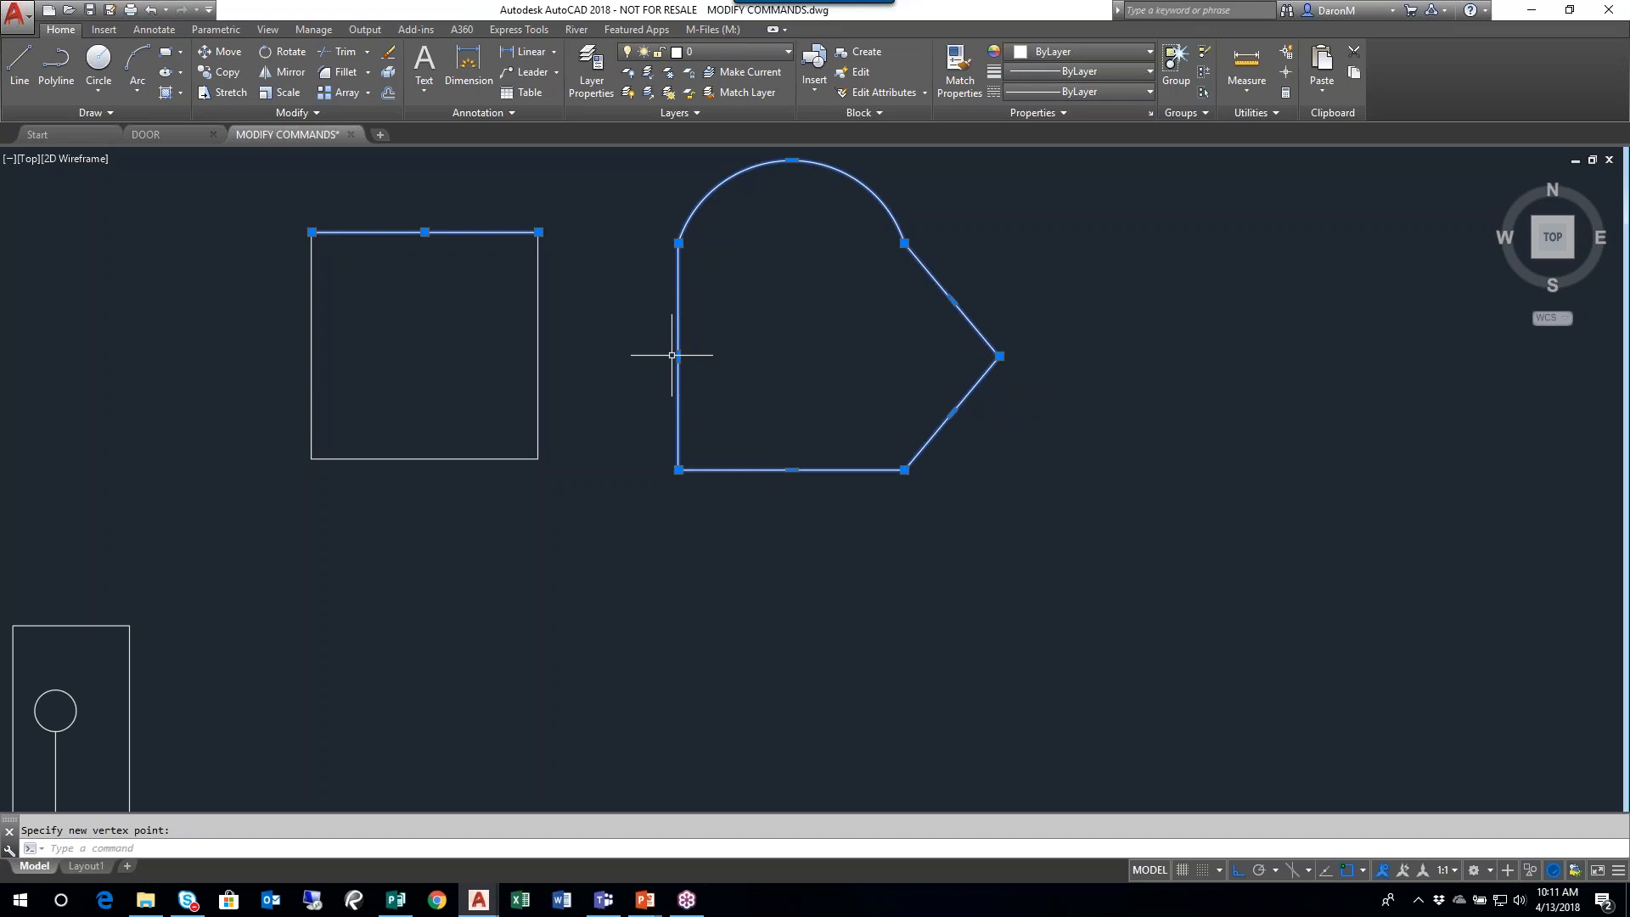
mouse_move(678, 356)
click(741, 408)
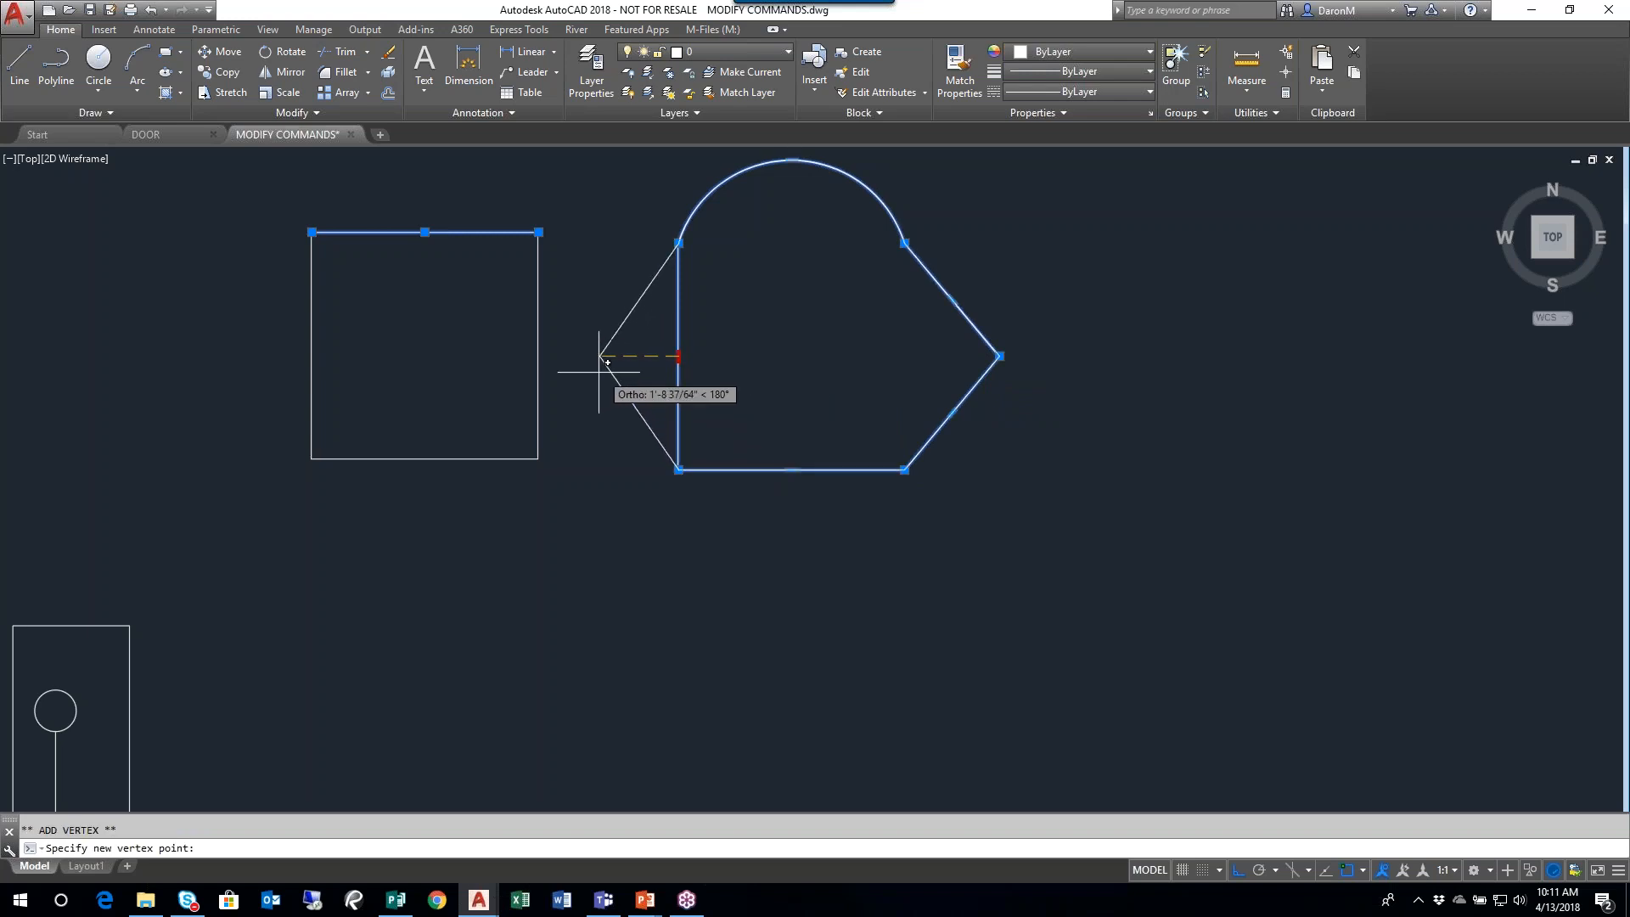
click(584, 357)
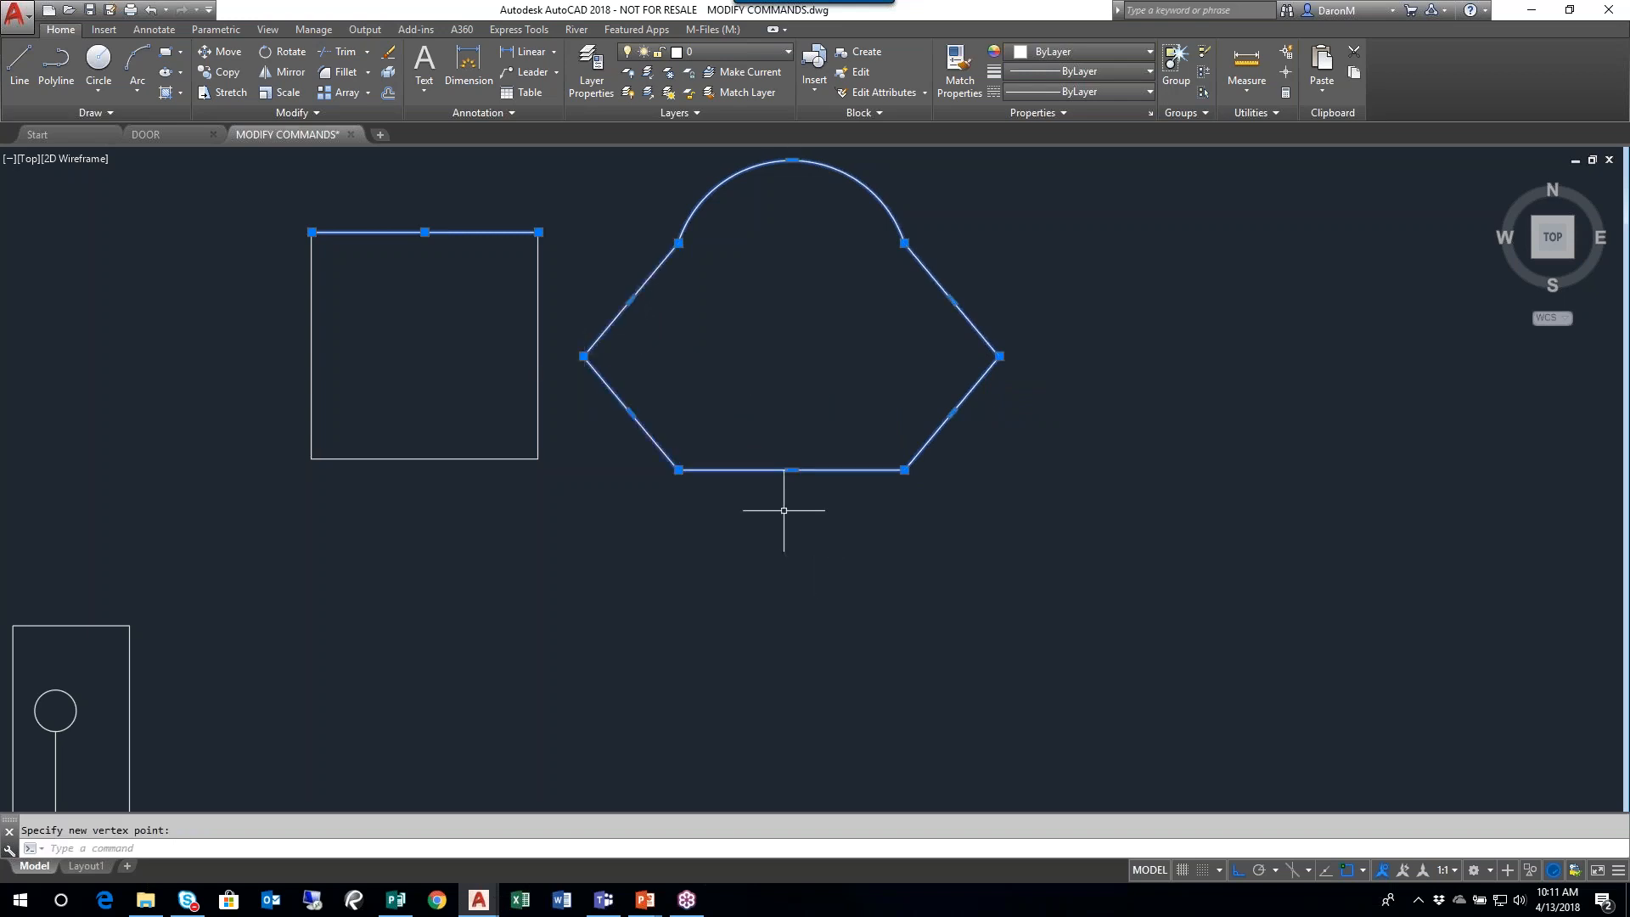
- Add a vertex at the midpoint of the polyline's lower side and pull it straight up inside the shape as a notch
mouse_move(792, 469)
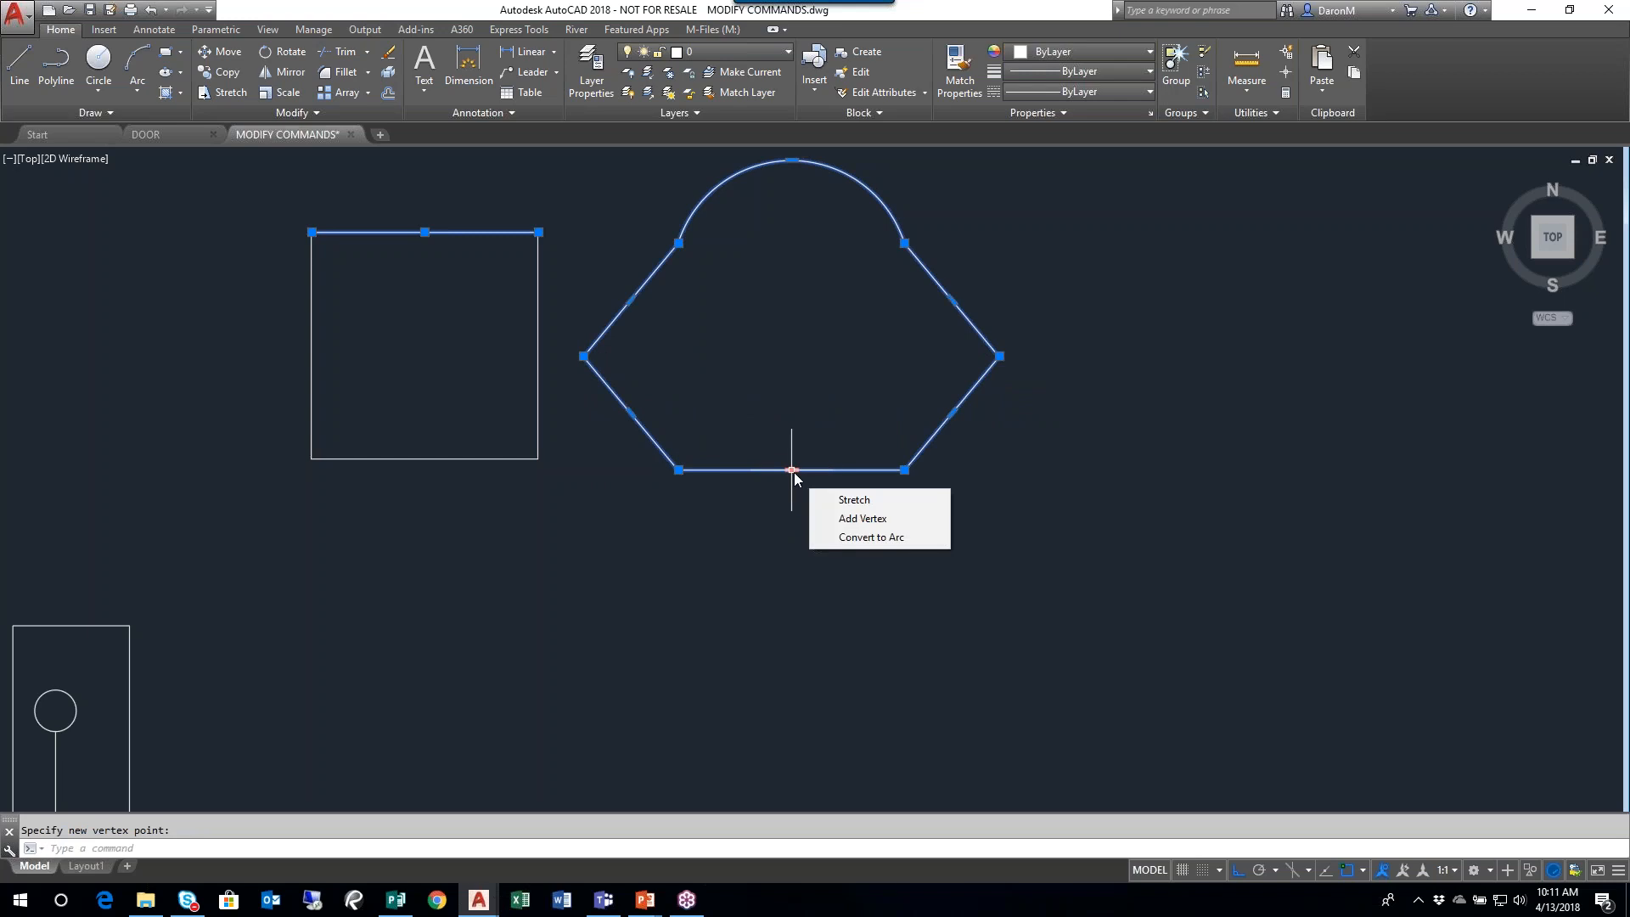
click(863, 518)
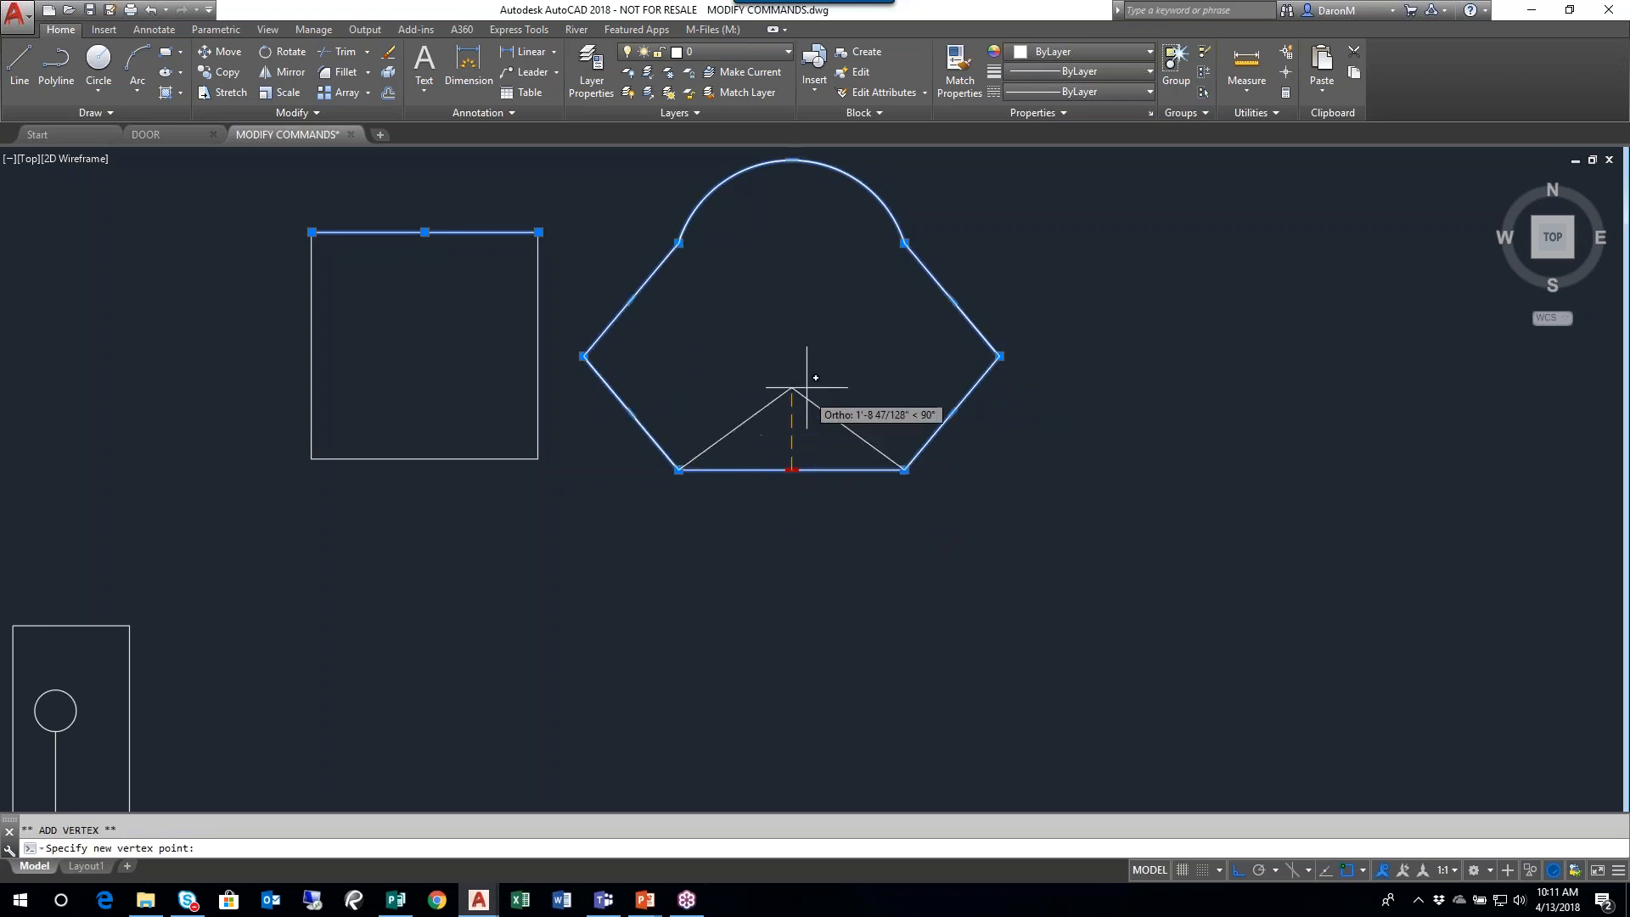
click(793, 345)
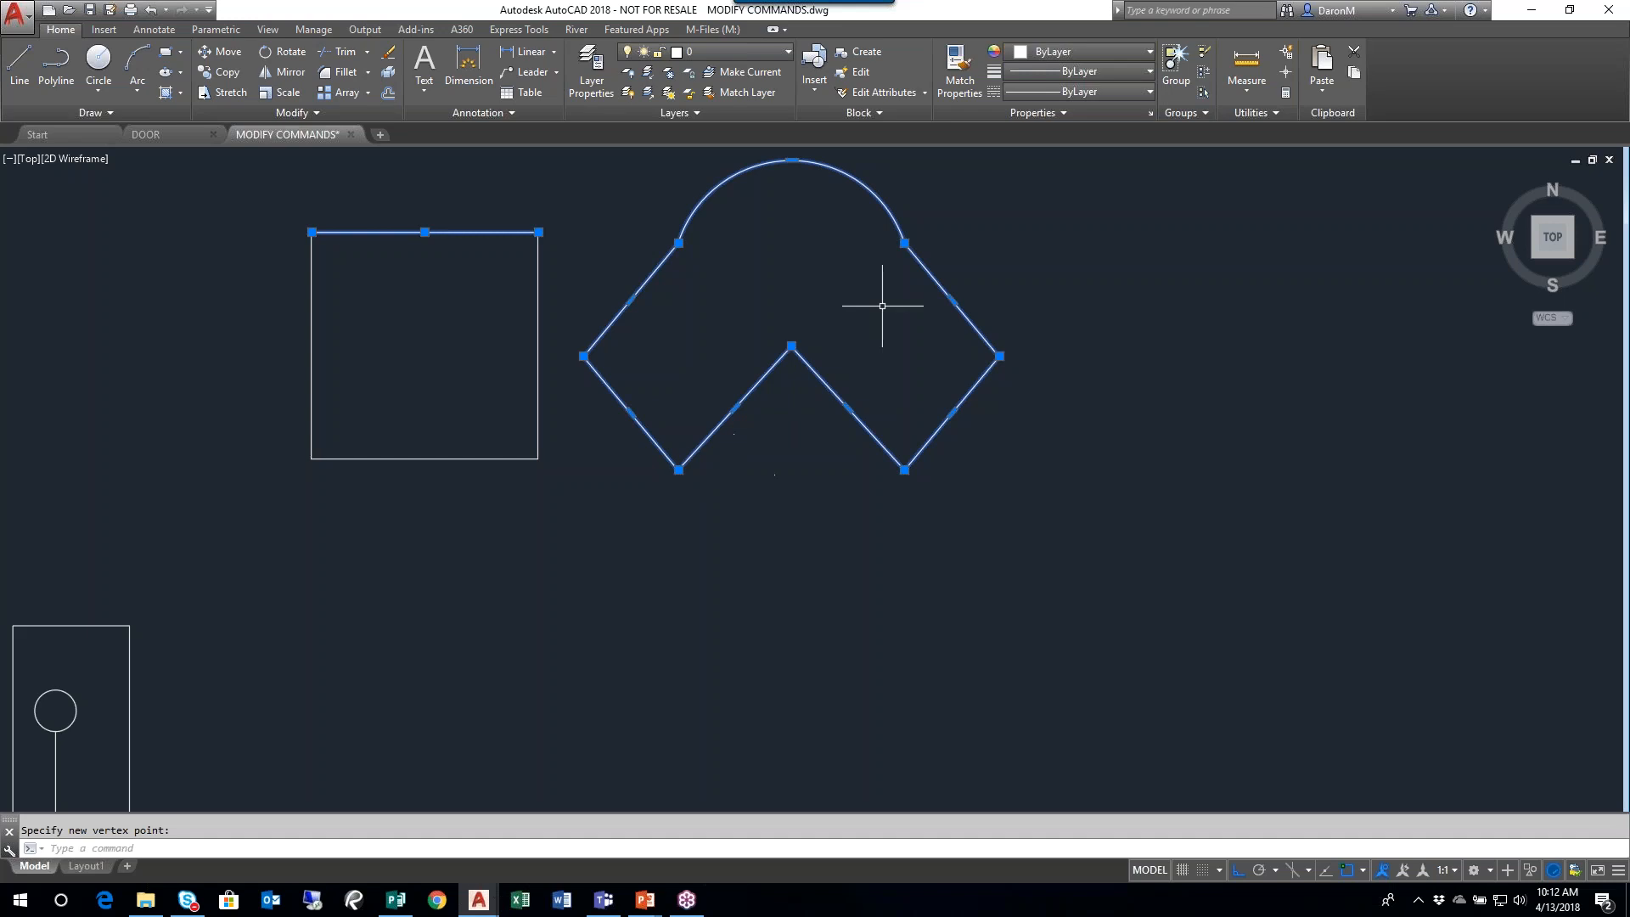
- Examine the reshaped polyline beside the line-drawn square, and clear the selection
middle_drag(894, 329, 929, 408)
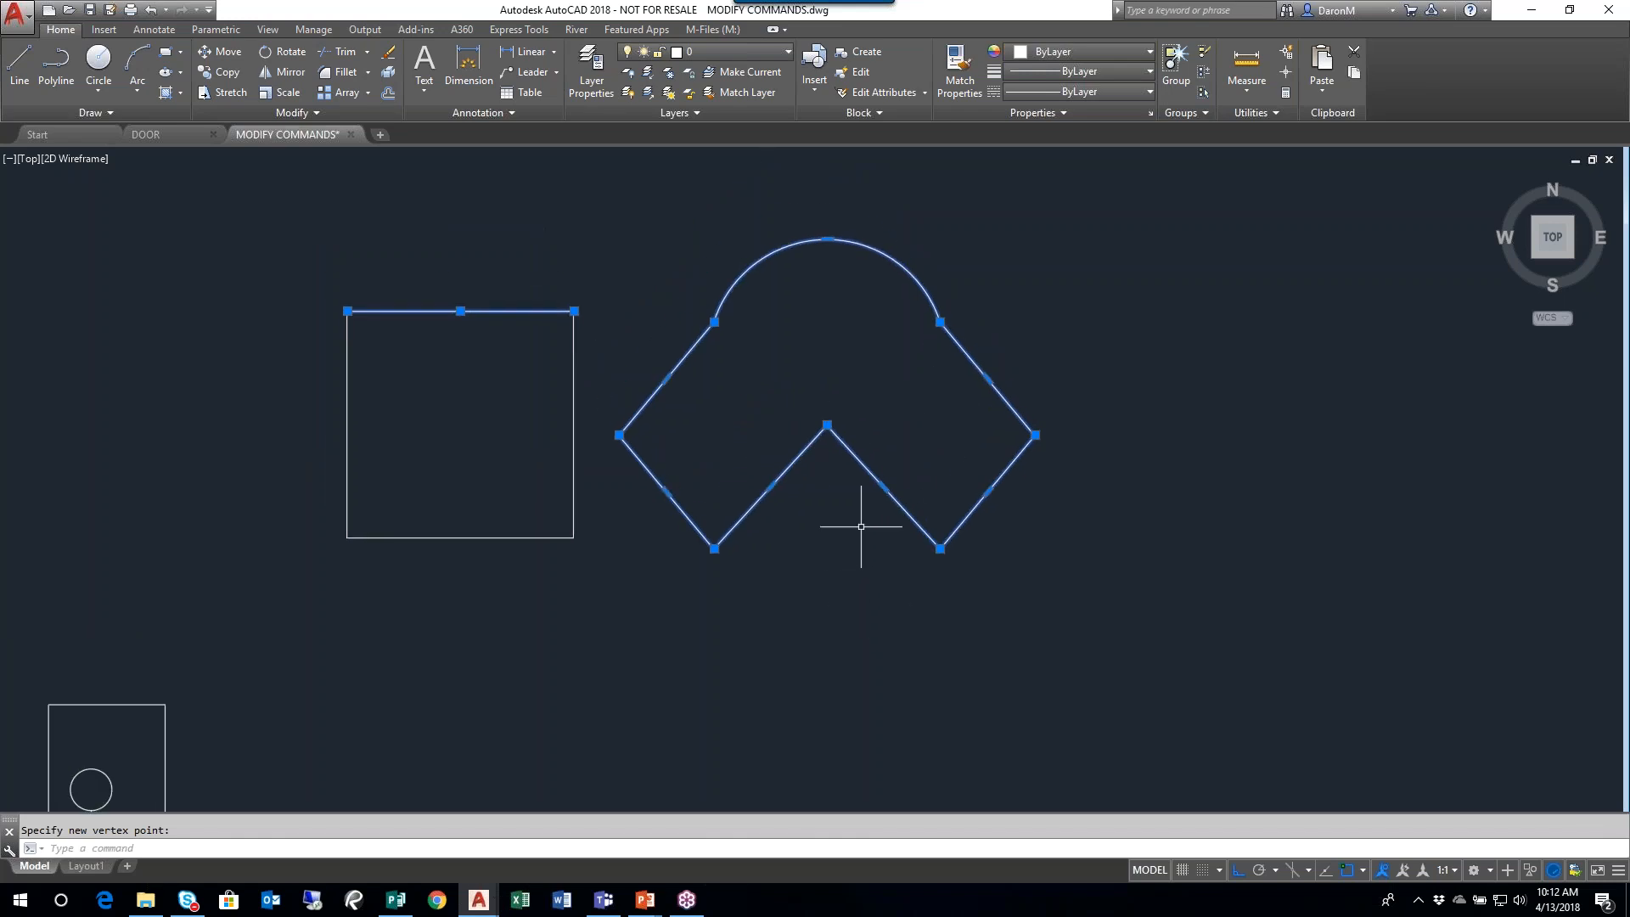
scroll(861, 526, down, 2)
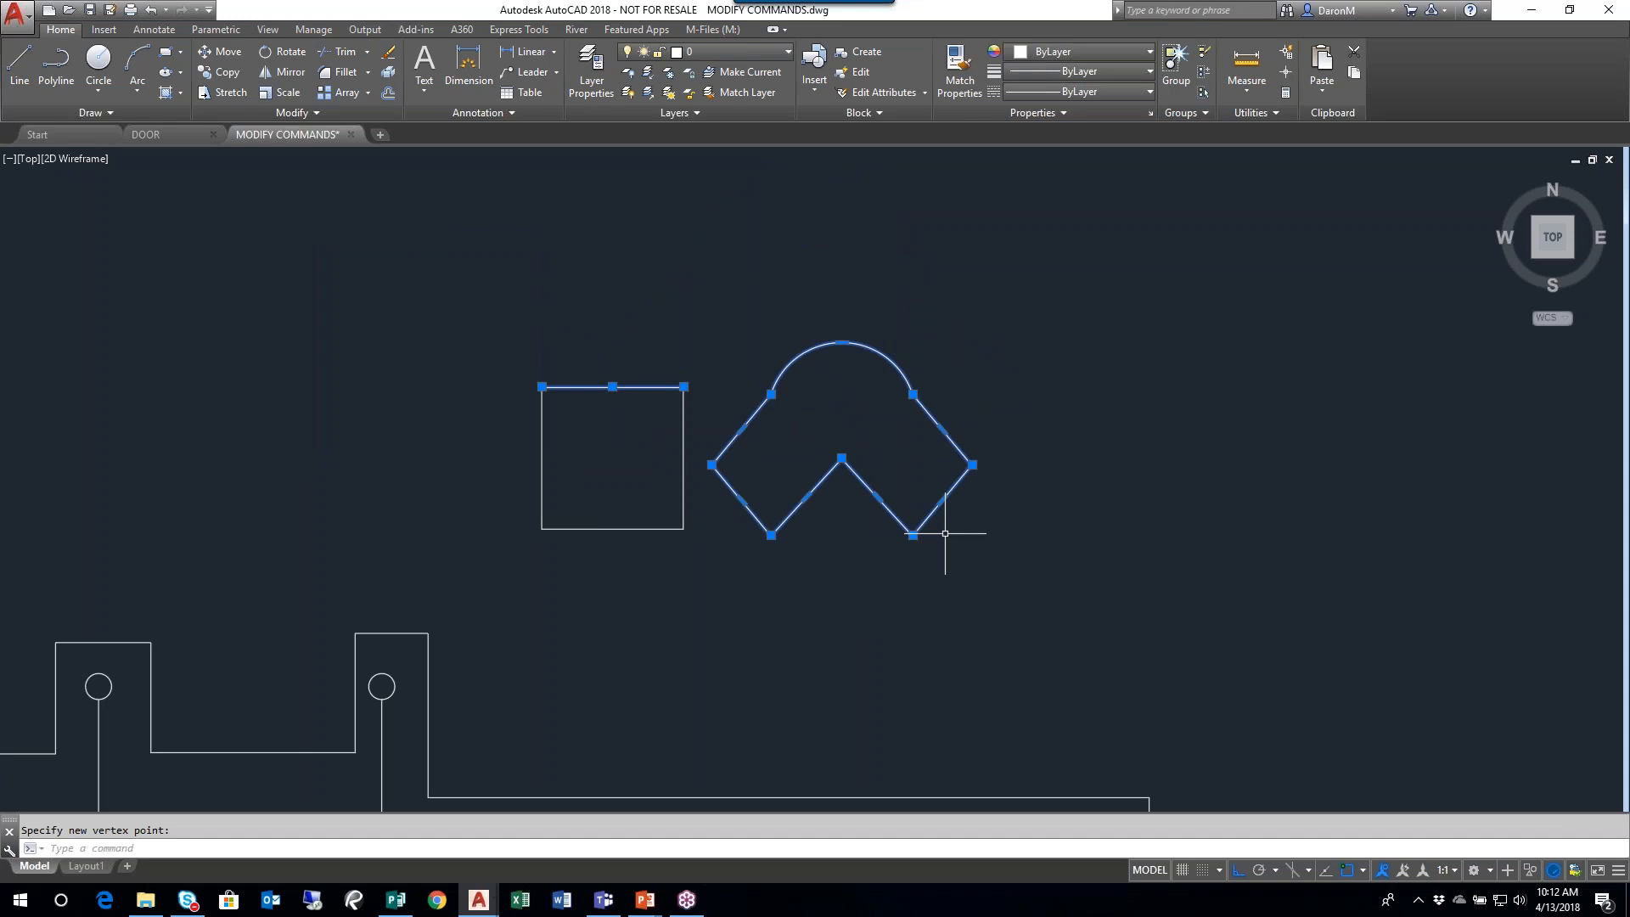
middle_drag(1071, 563, 1062, 502)
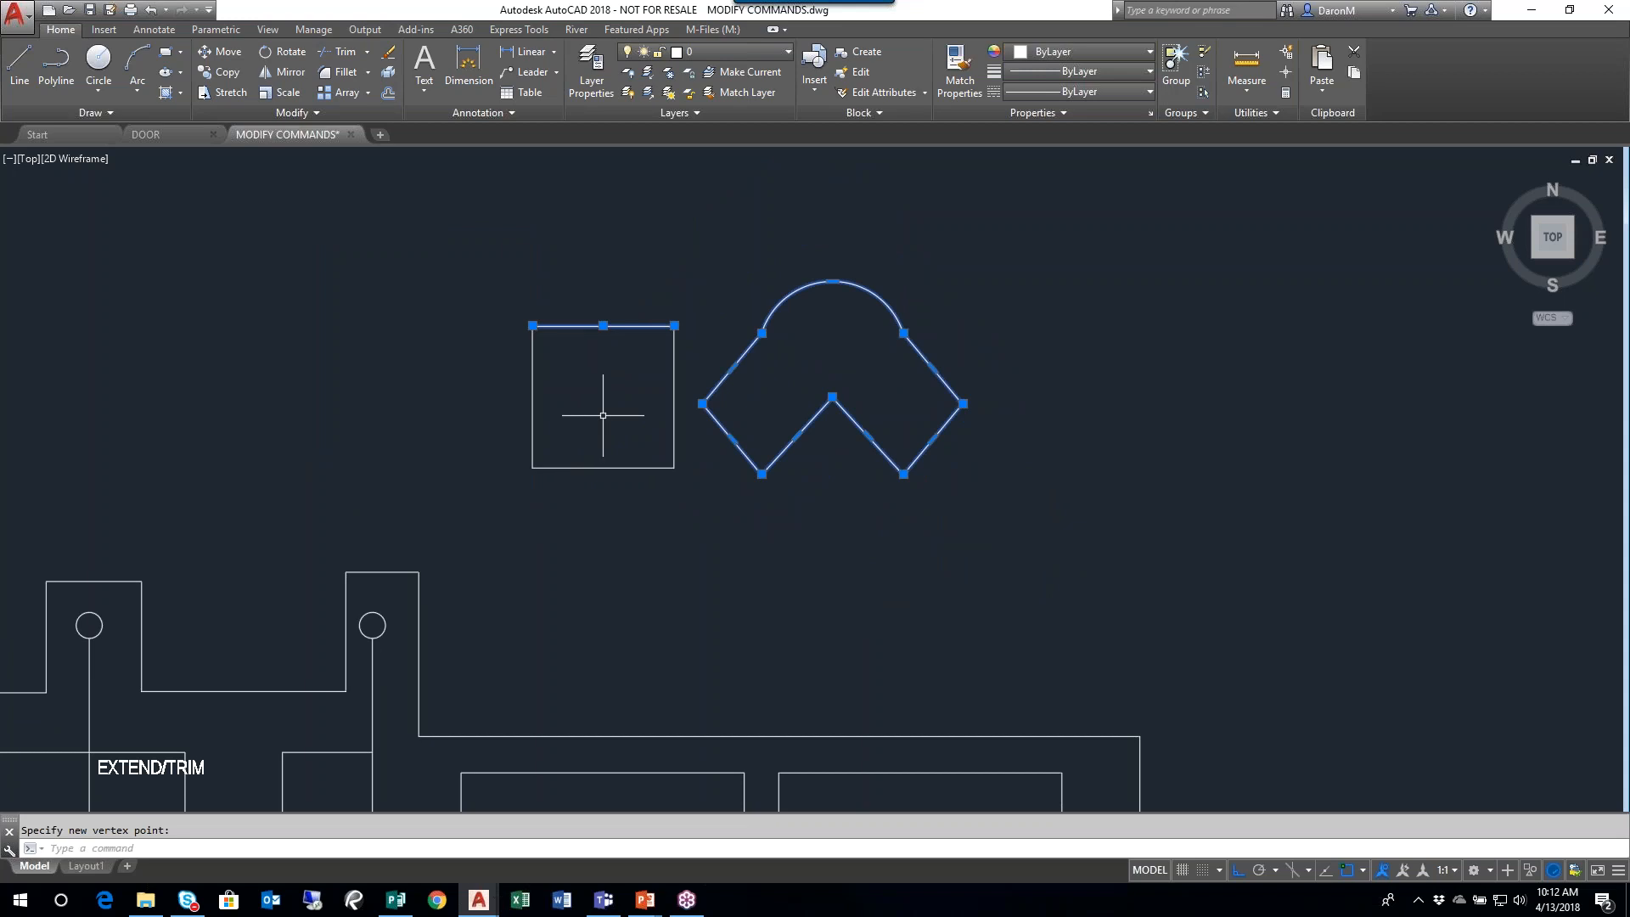
middle_drag(890, 501, 863, 544)
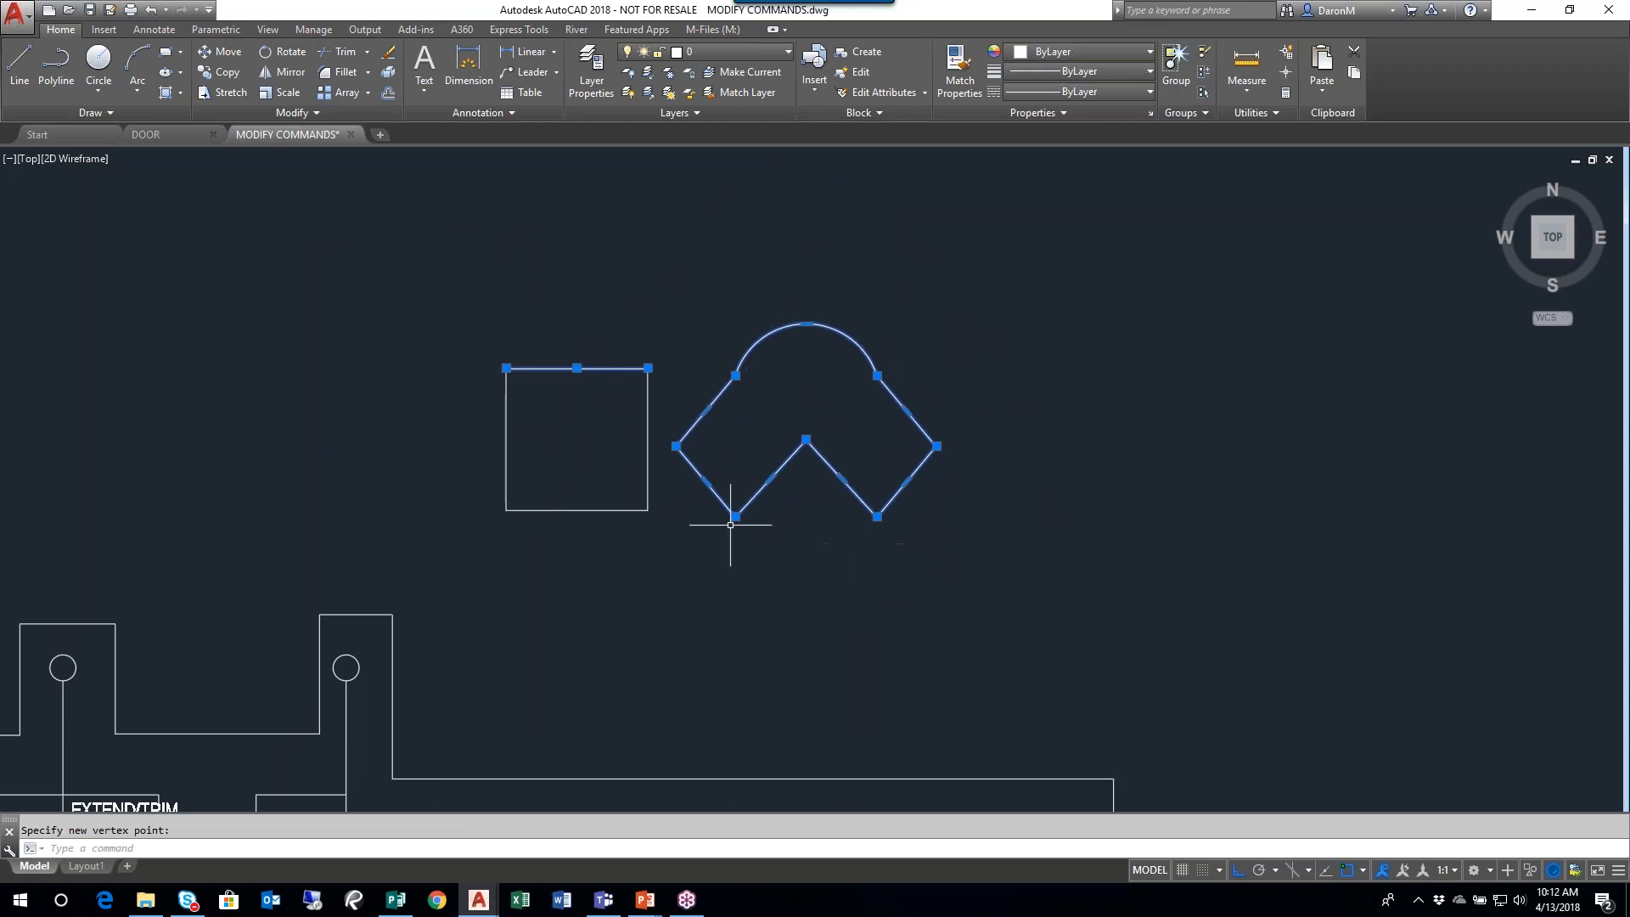
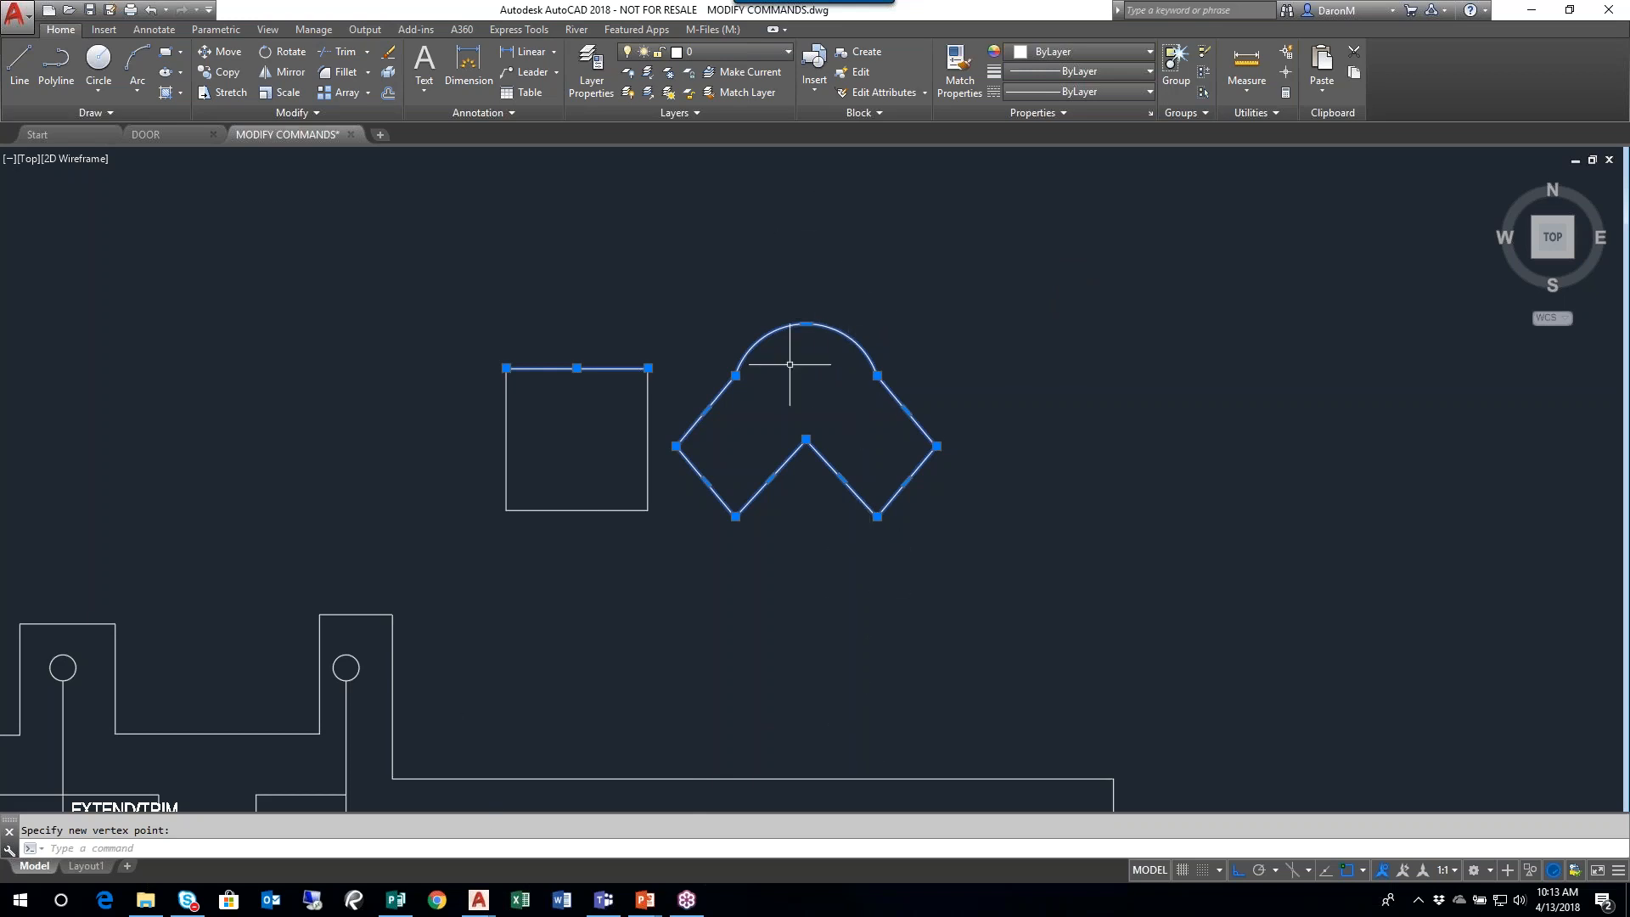
click(968, 385)
key(Escape)
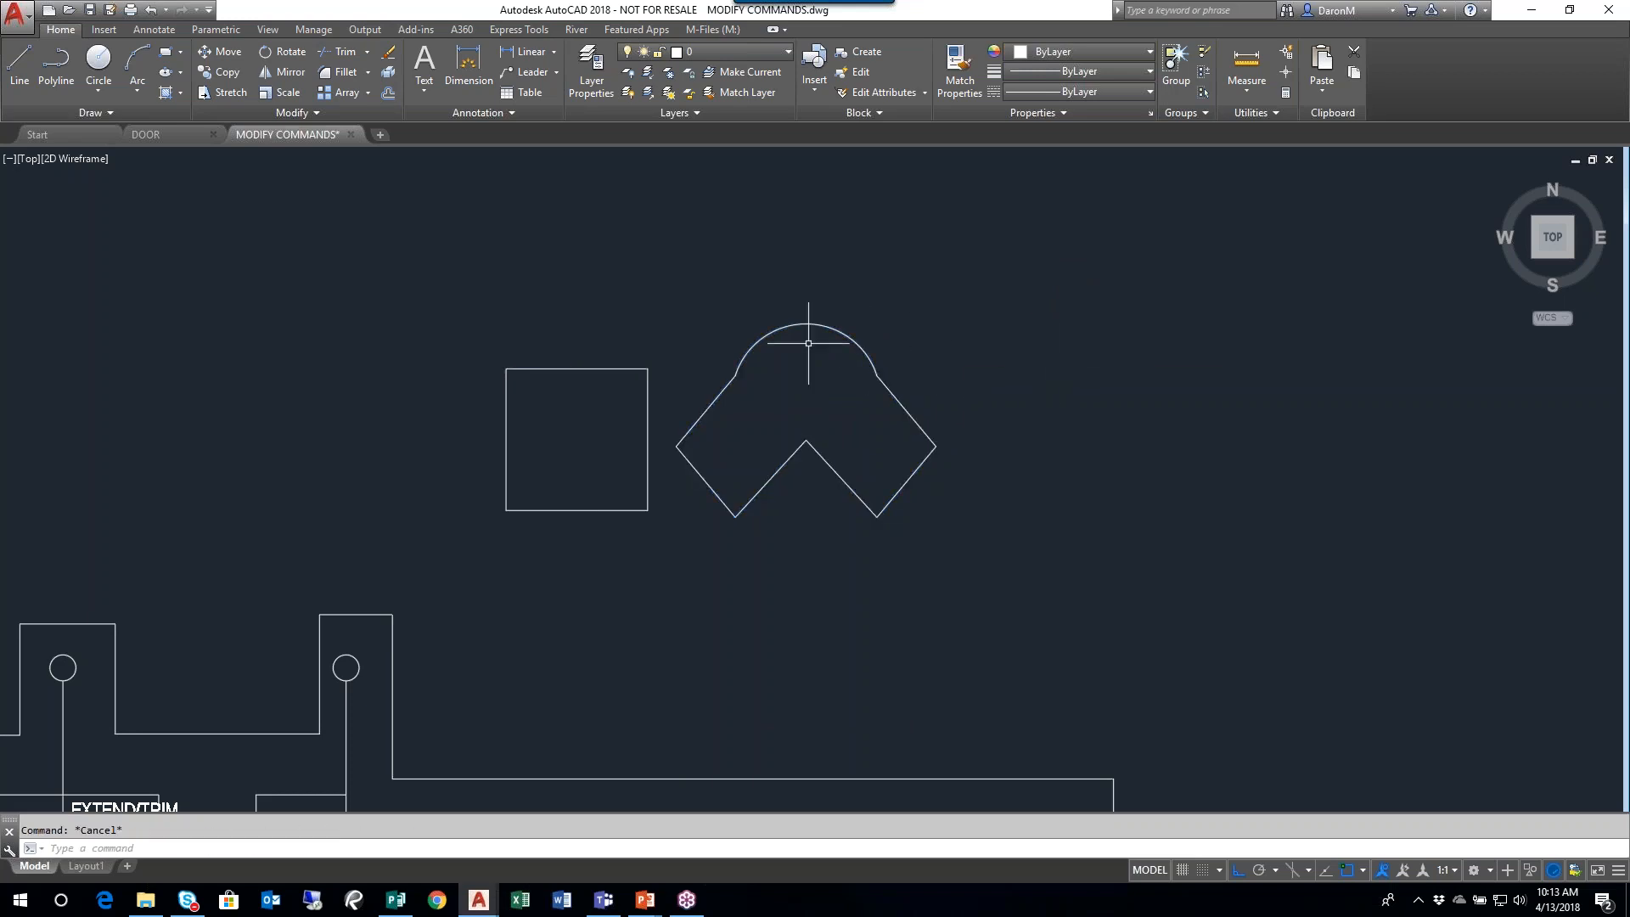
- List the reshaped polyline's object data and highlight its arc and vertex coordinate entries in the text window
click(813, 321)
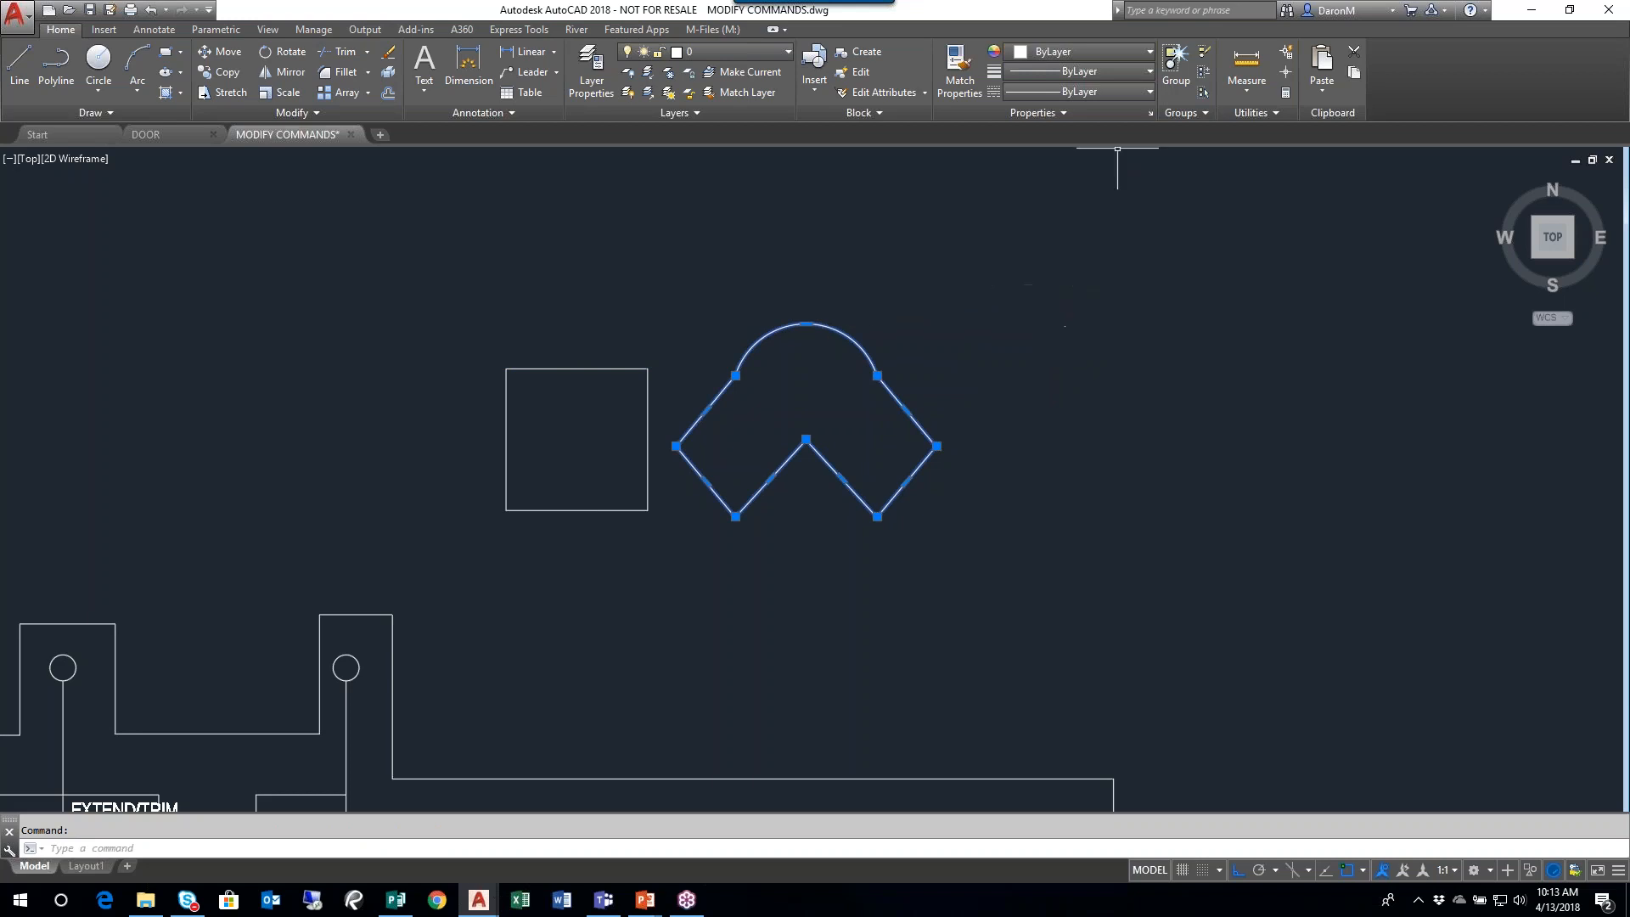
click(1062, 113)
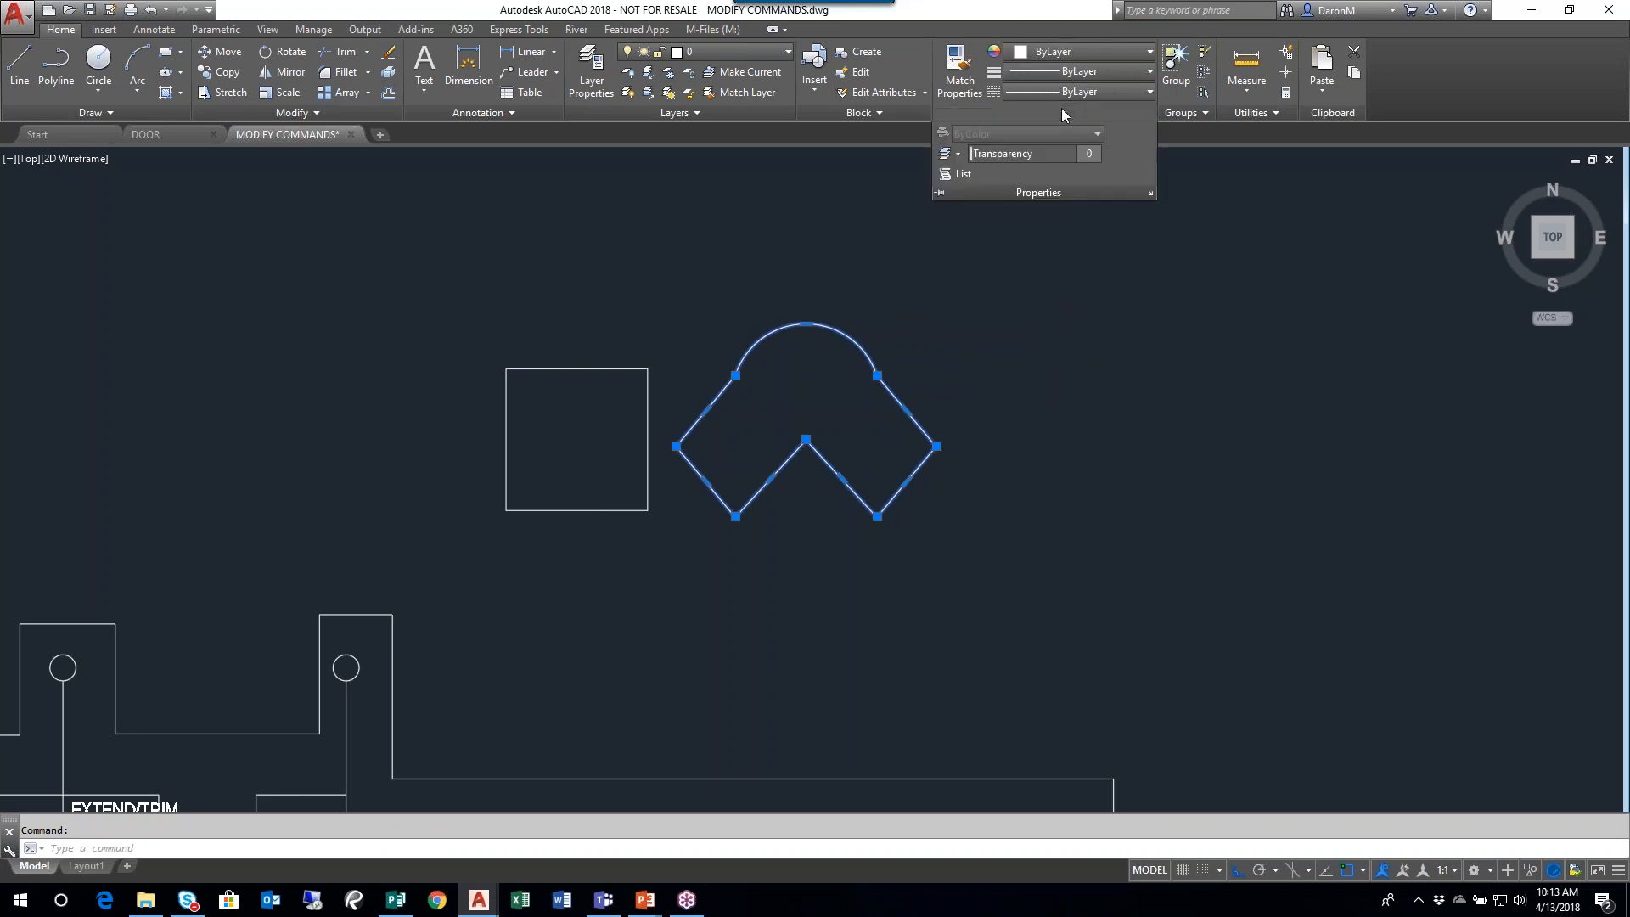
click(961, 175)
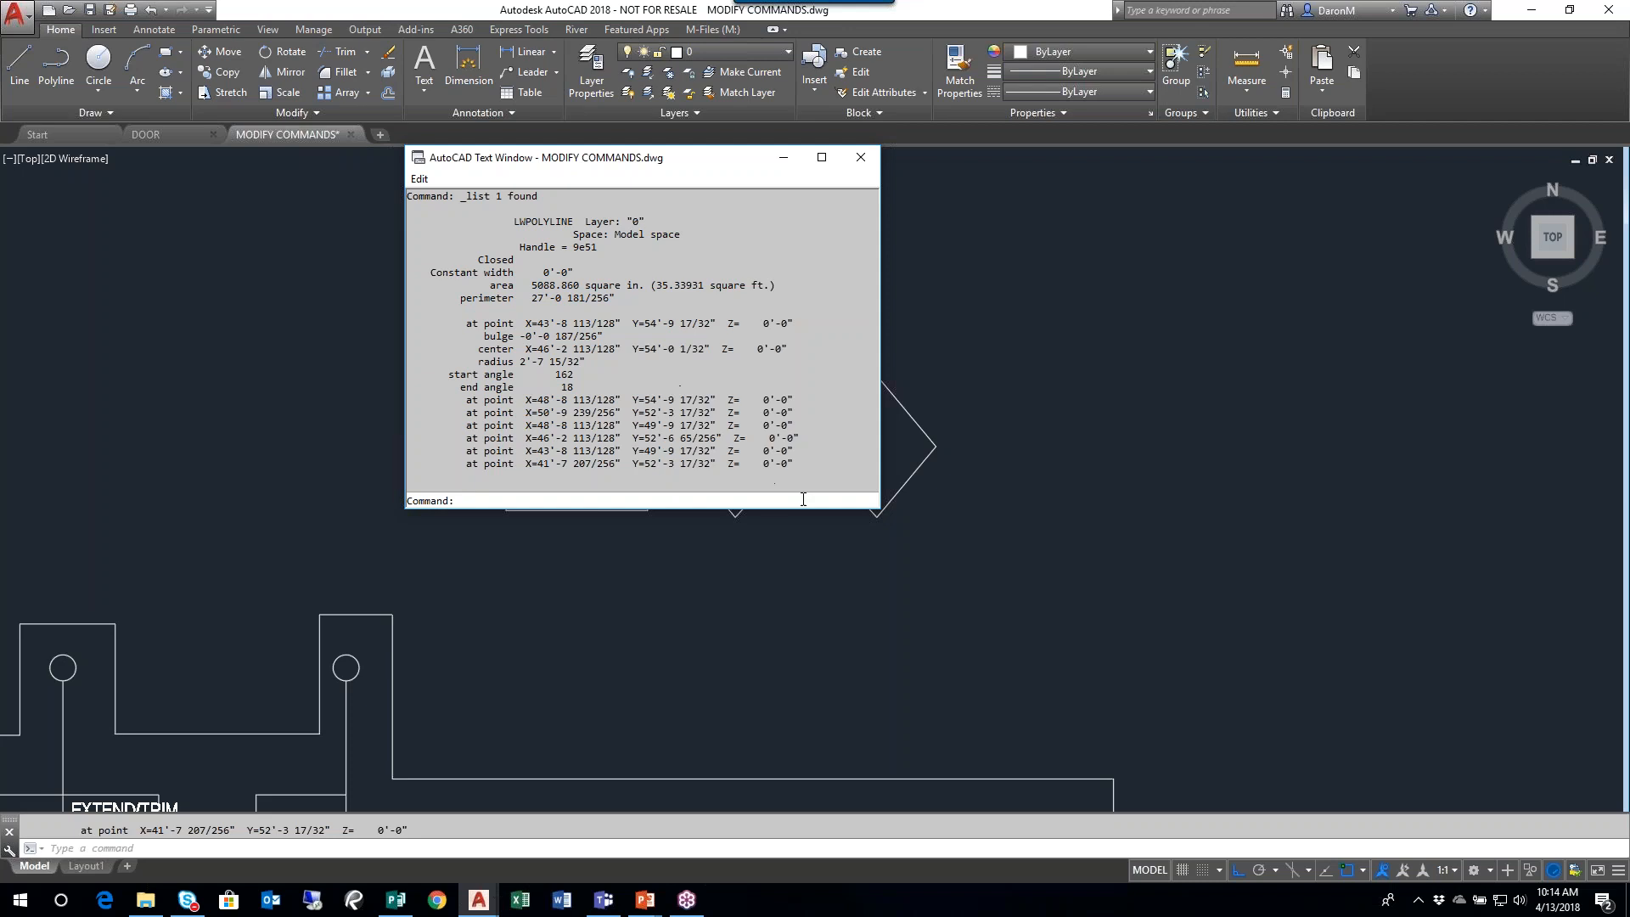
drag(790, 455, 474, 352)
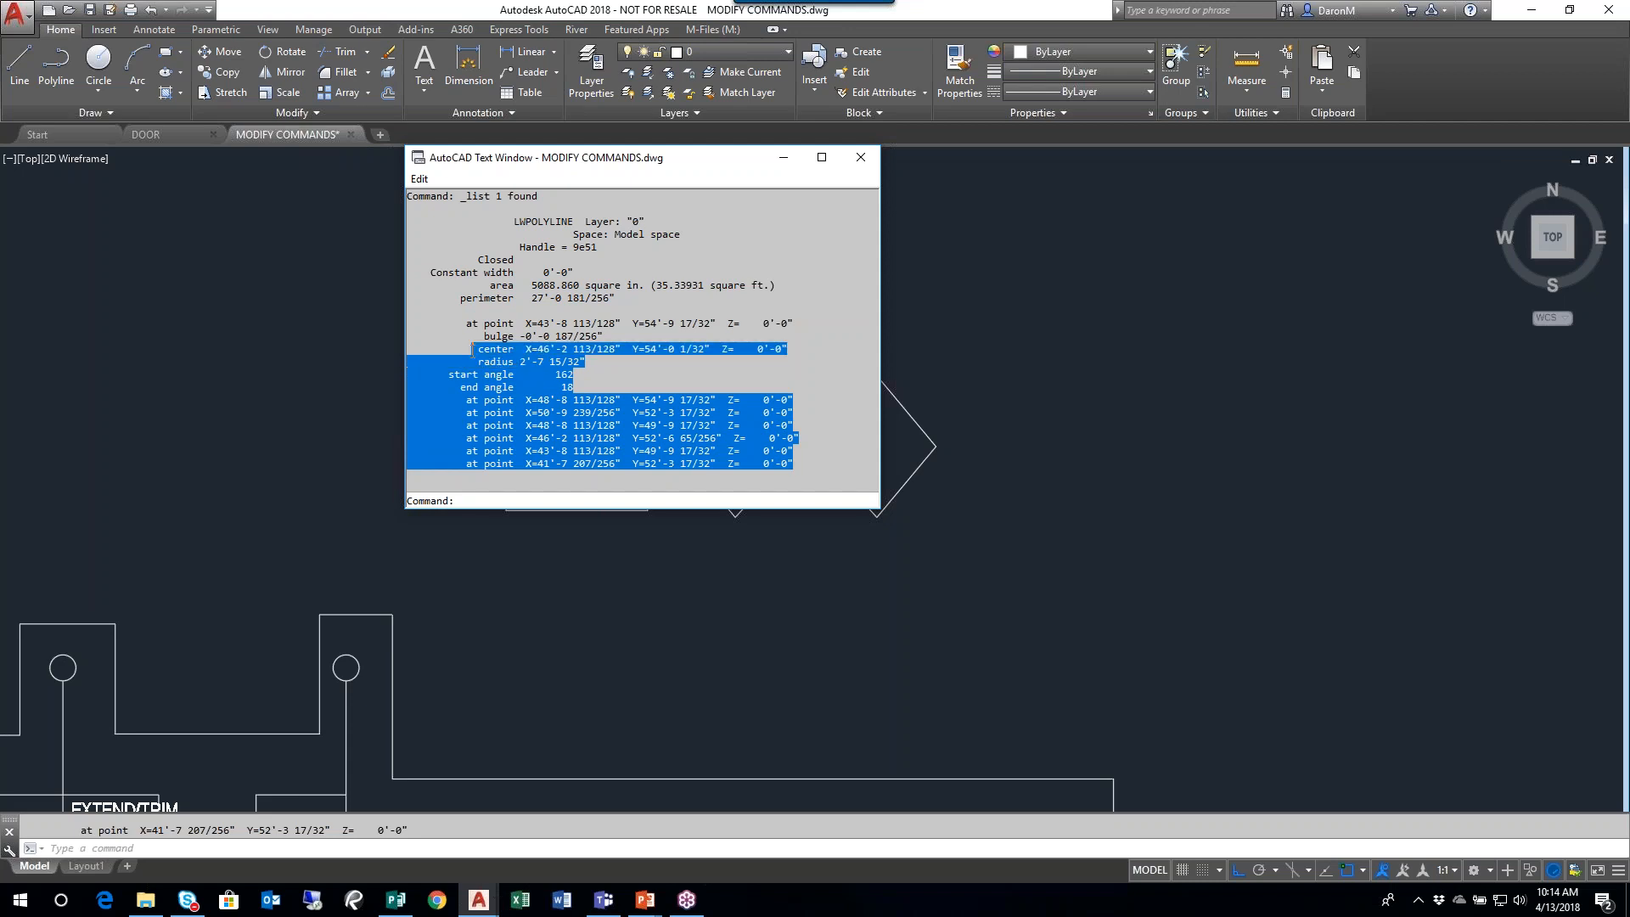
- Highlight the bulge entry and the square-foot area in the polyline's listing beside the shape, and dismiss the text window
drag(603, 336, 485, 334)
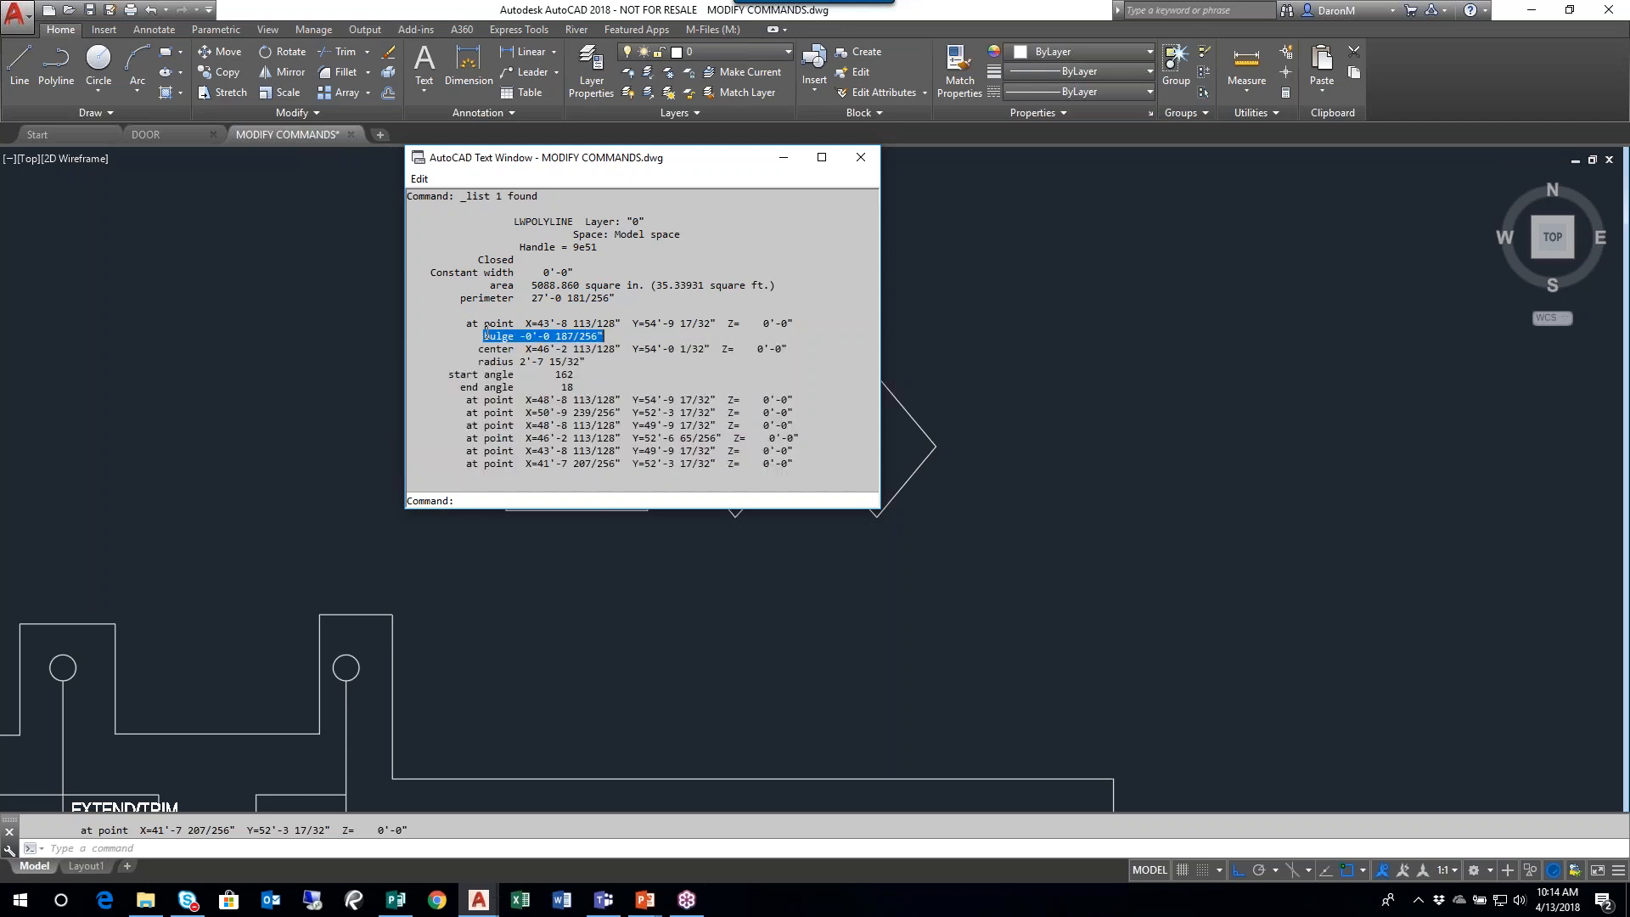
drag(714, 163, 478, 247)
drag(530, 379, 432, 380)
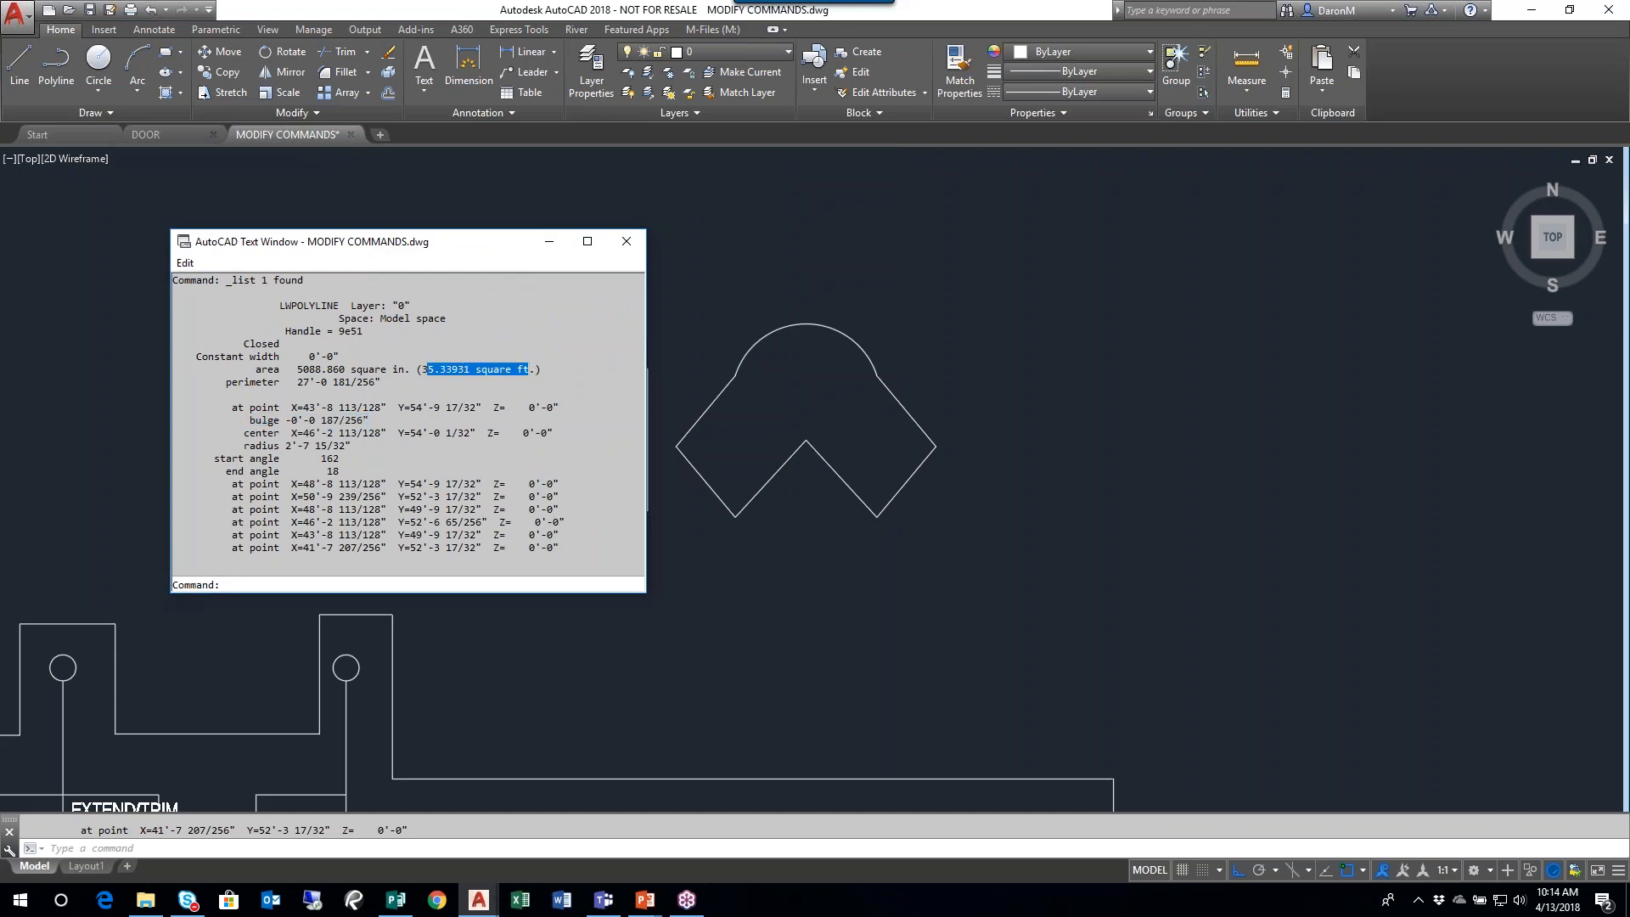
click(437, 390)
click(994, 353)
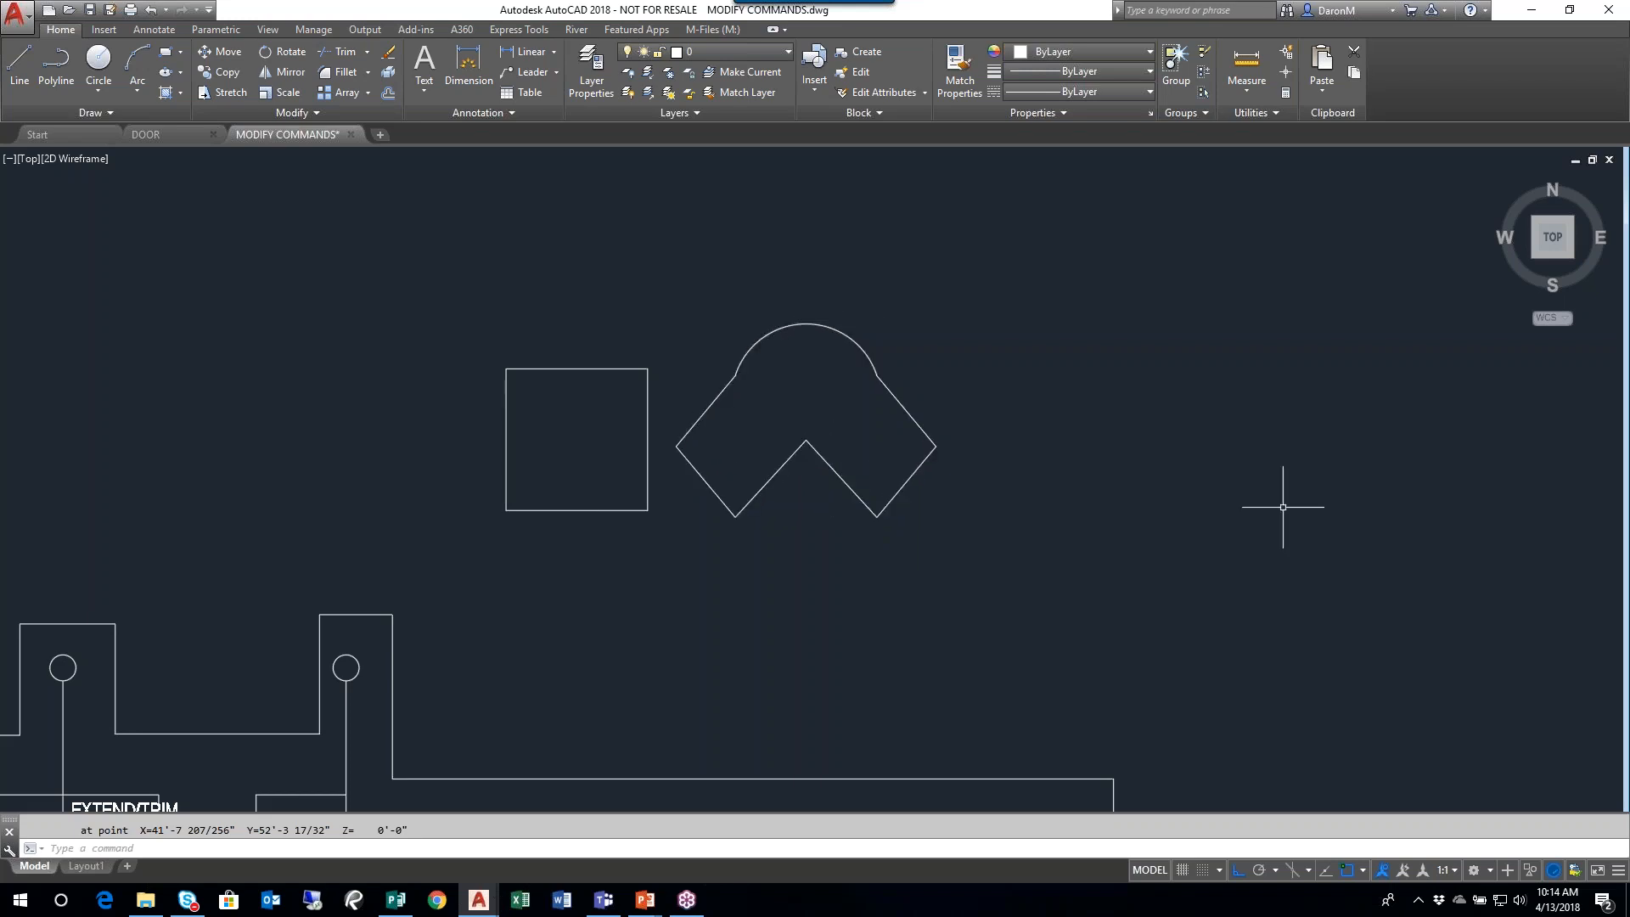
- Undo the polyline's grip edits one after another until it is a plain square again
click(153, 12)
click(153, 12)
click(154, 12)
click(153, 12)
click(154, 12)
click(156, 13)
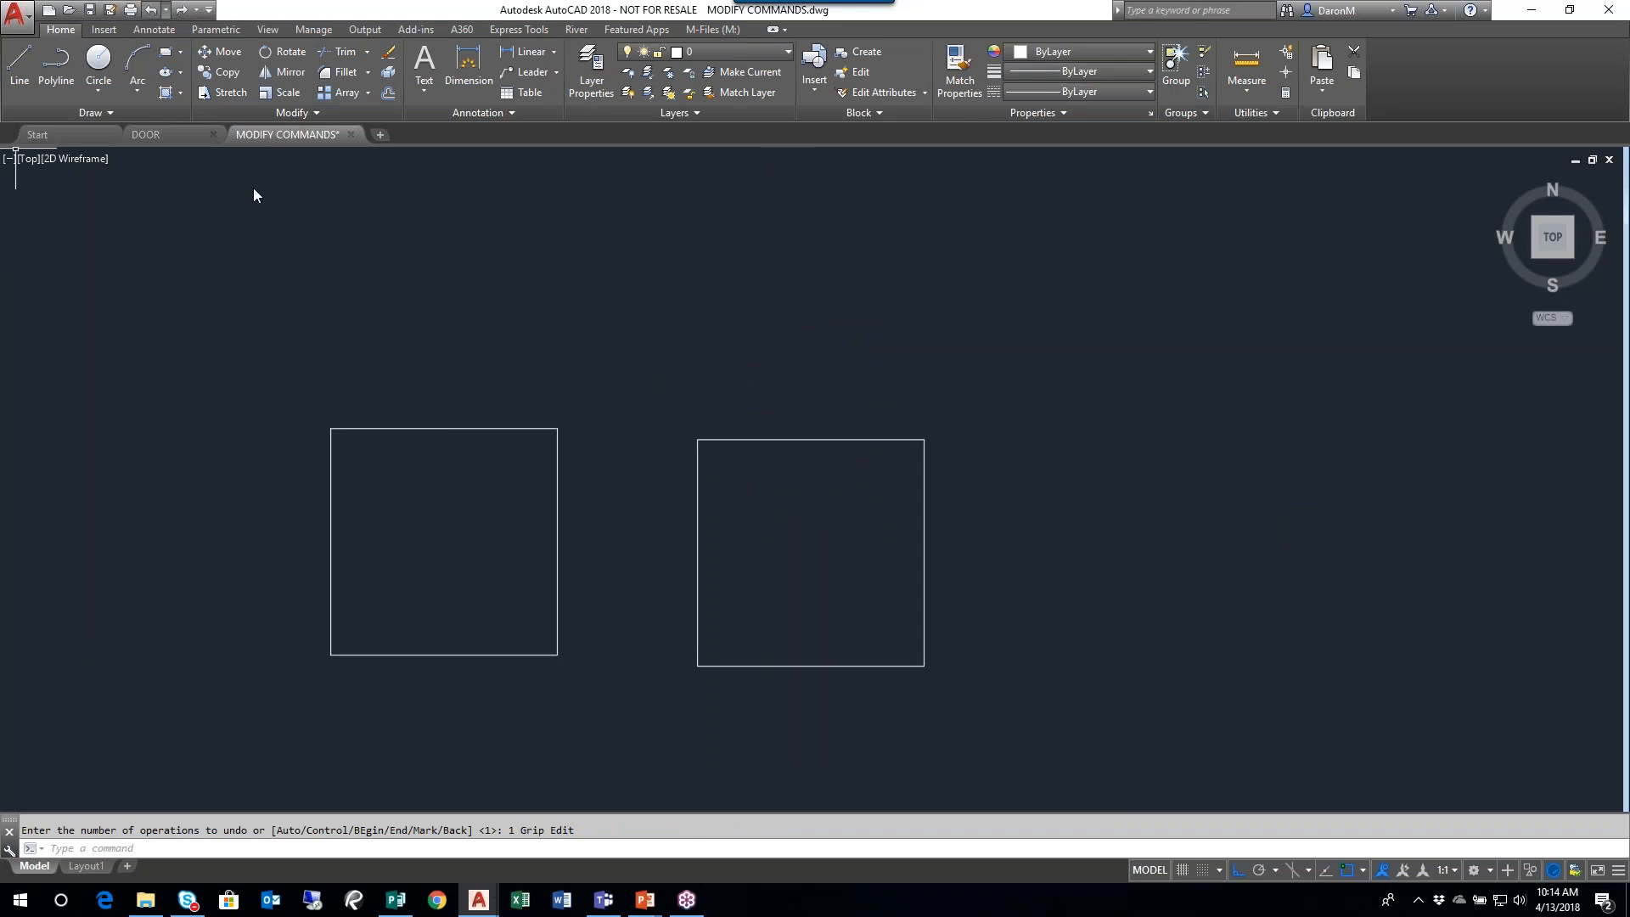
middle_drag(848, 515, 849, 466)
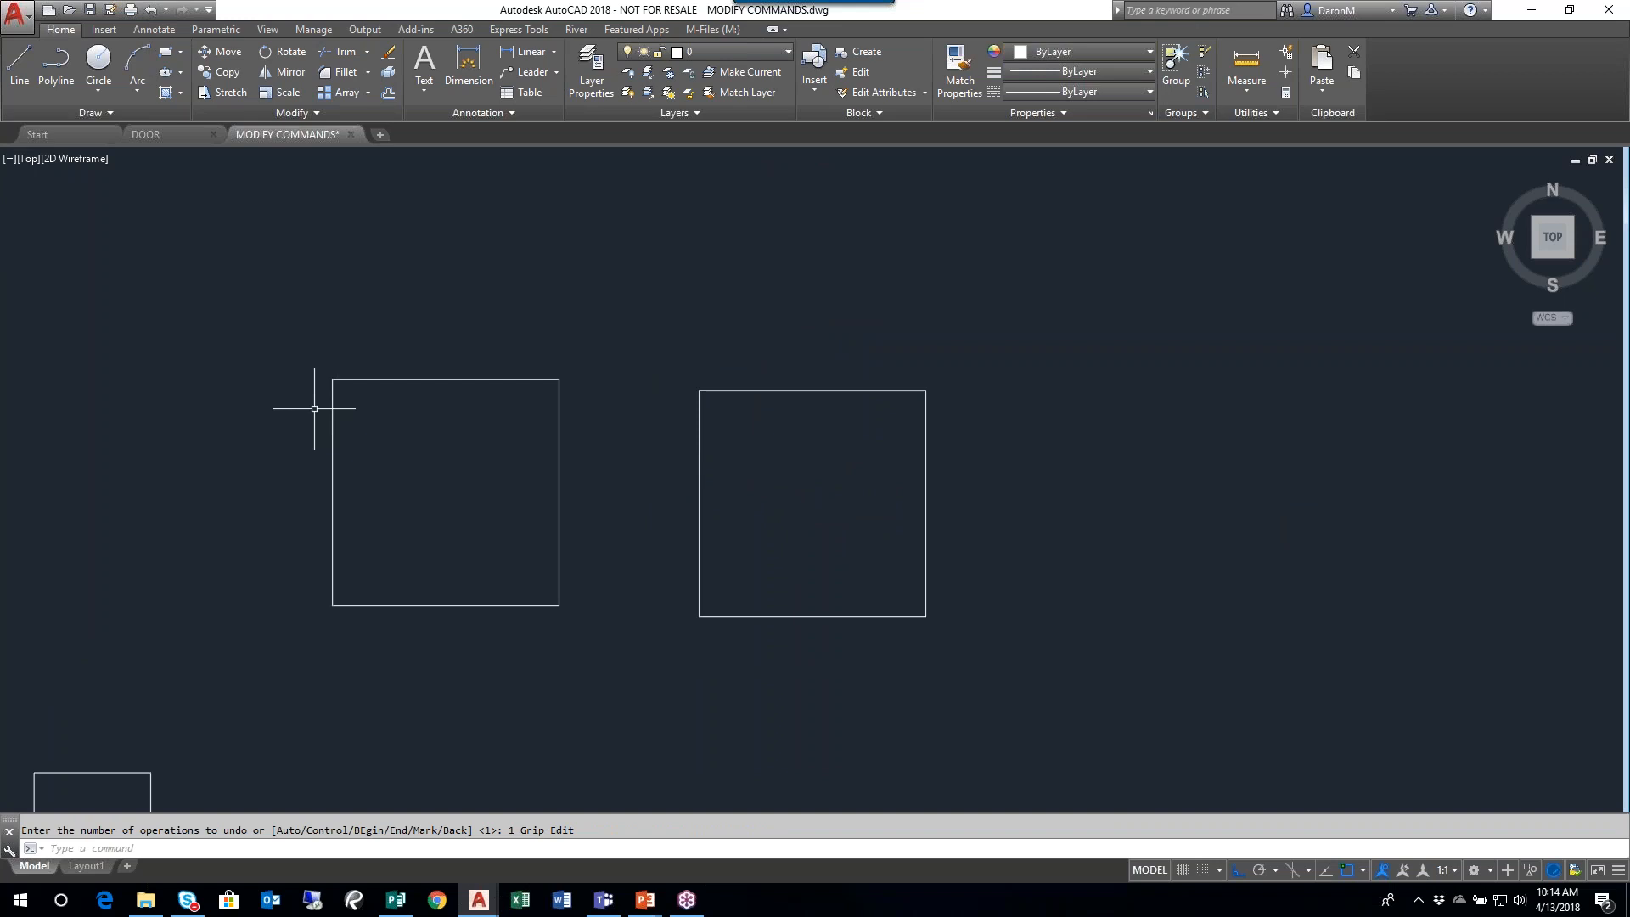
- Convert the polyline square's upper side to an arc bulging outward above the square
click(764, 391)
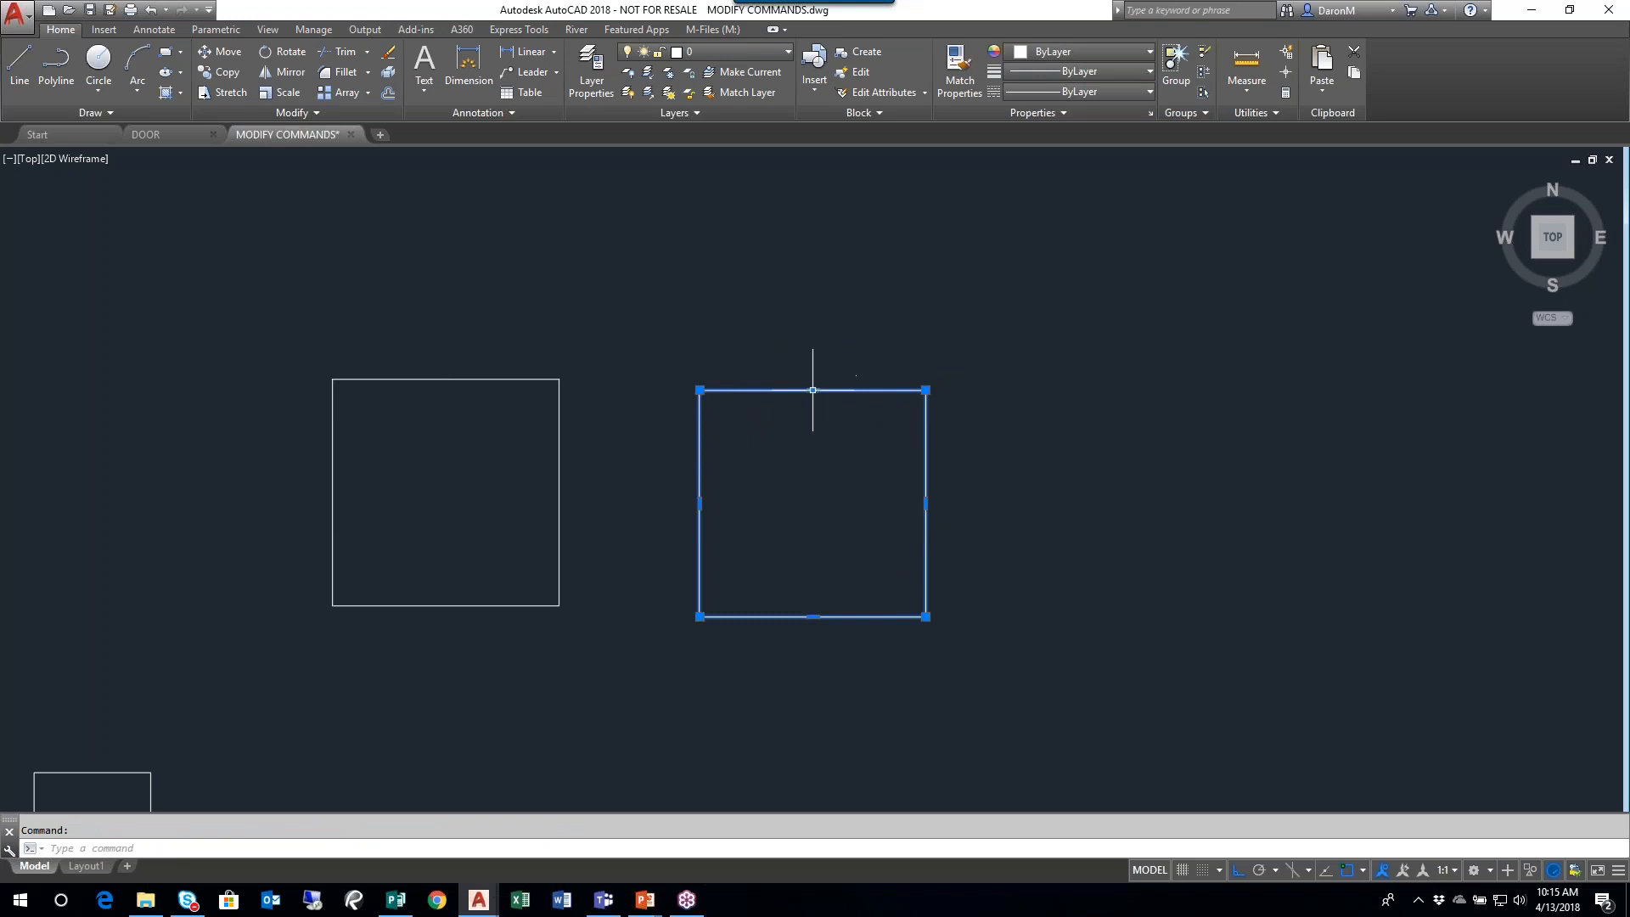
mouse_move(813, 390)
click(875, 459)
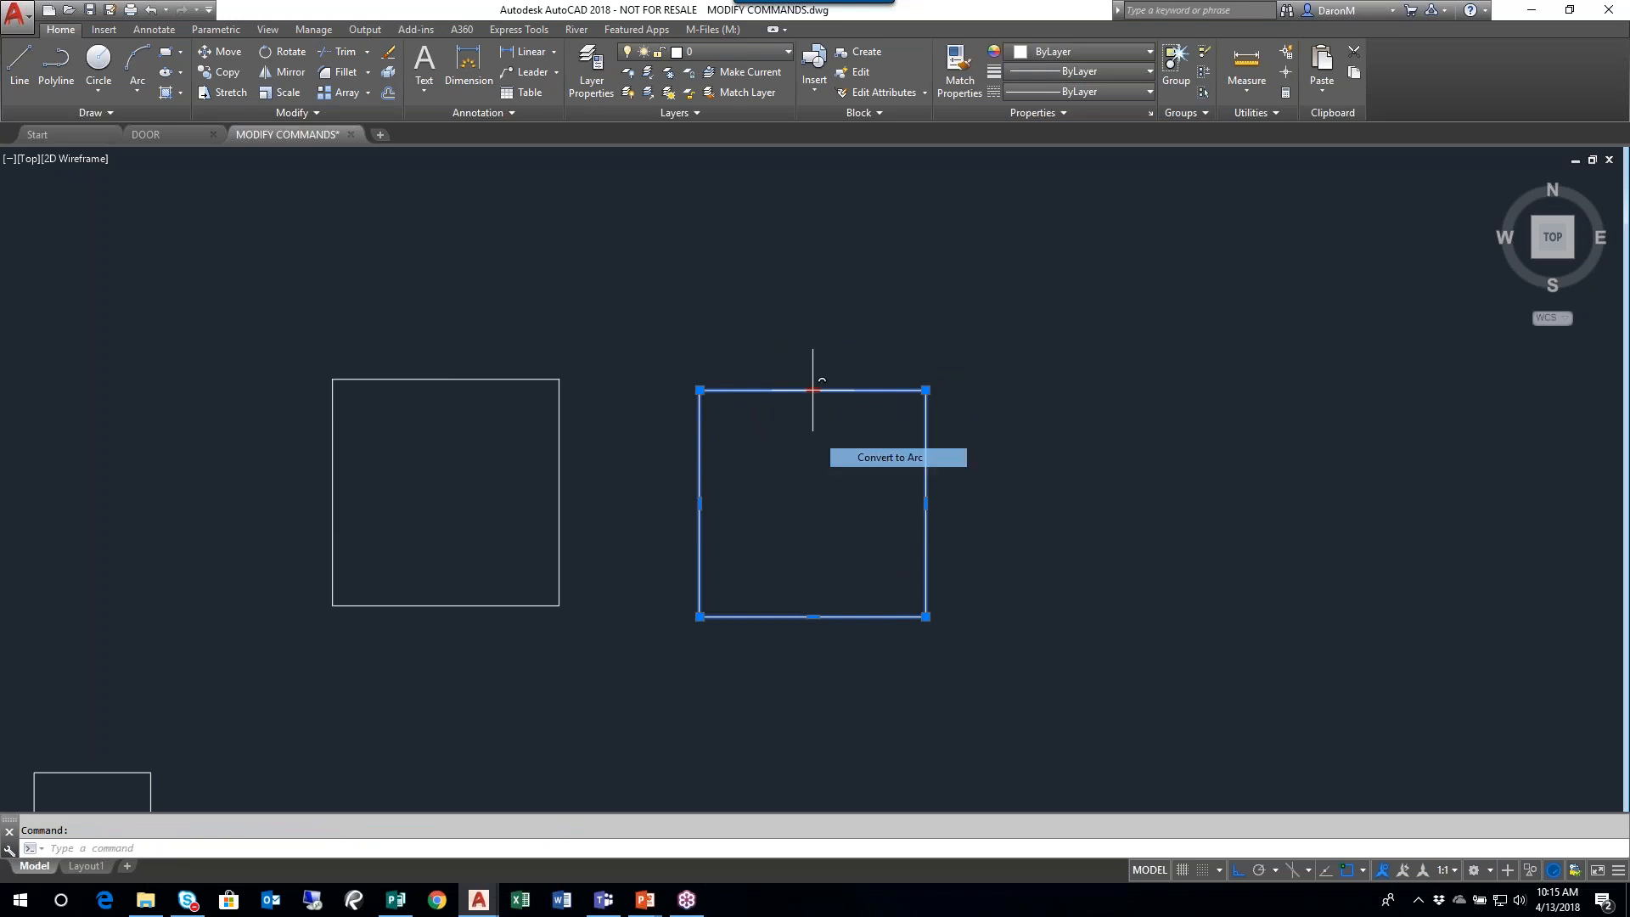
click(852, 339)
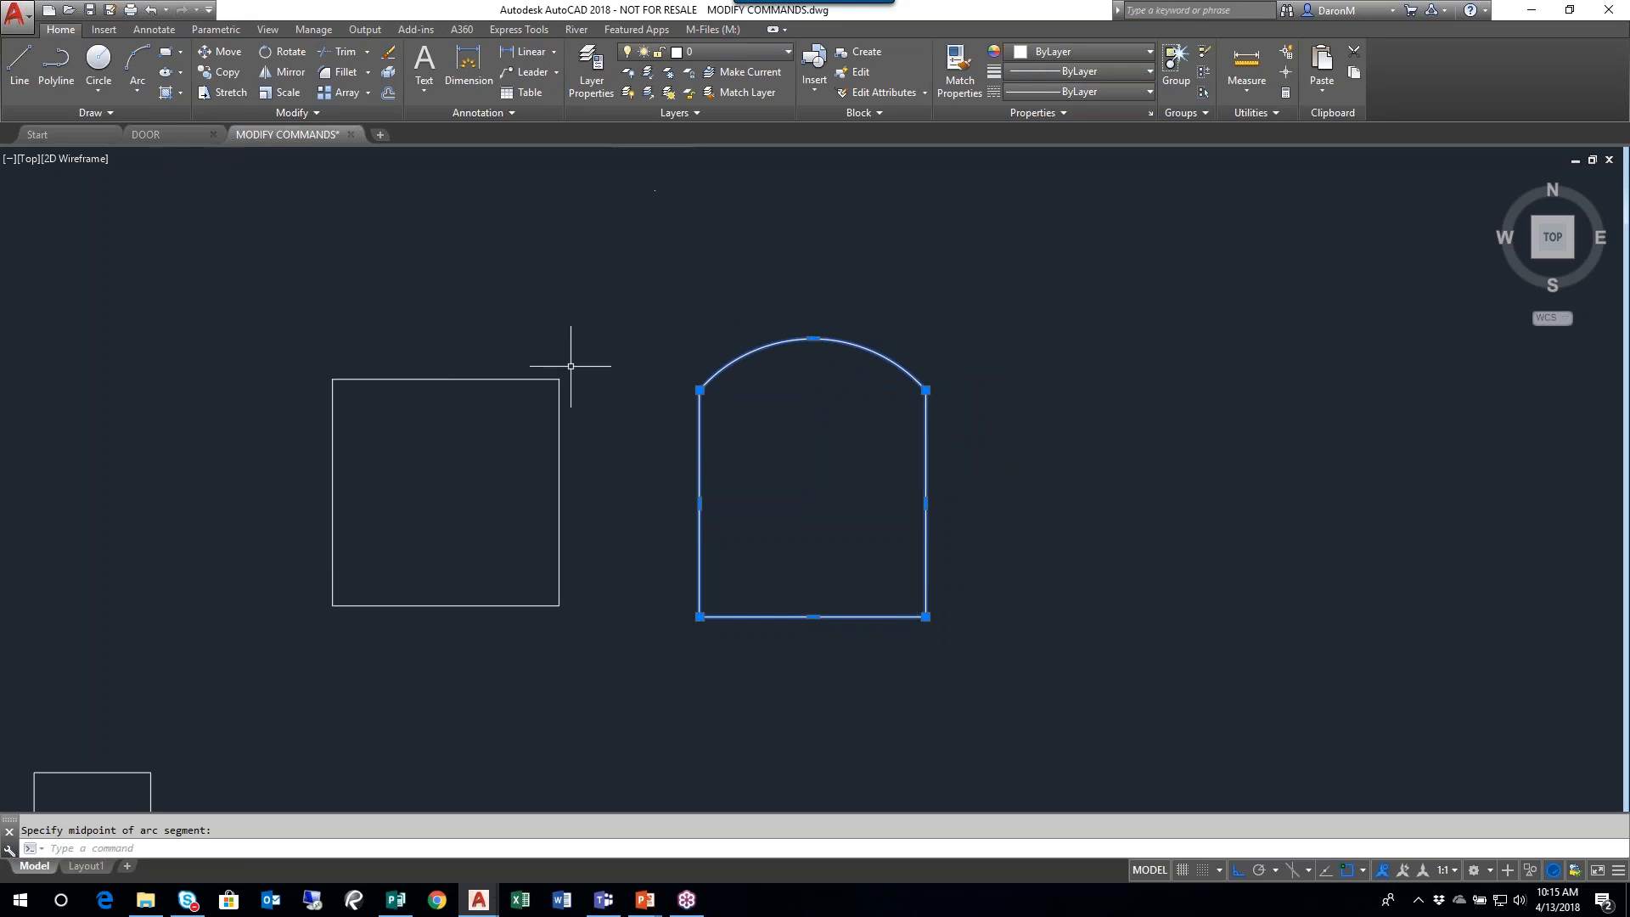
- Open the GD SECOND FLOORPLAN drawing from the GD CLASS FILES-4-12 folder and switch to model space
click(73, 11)
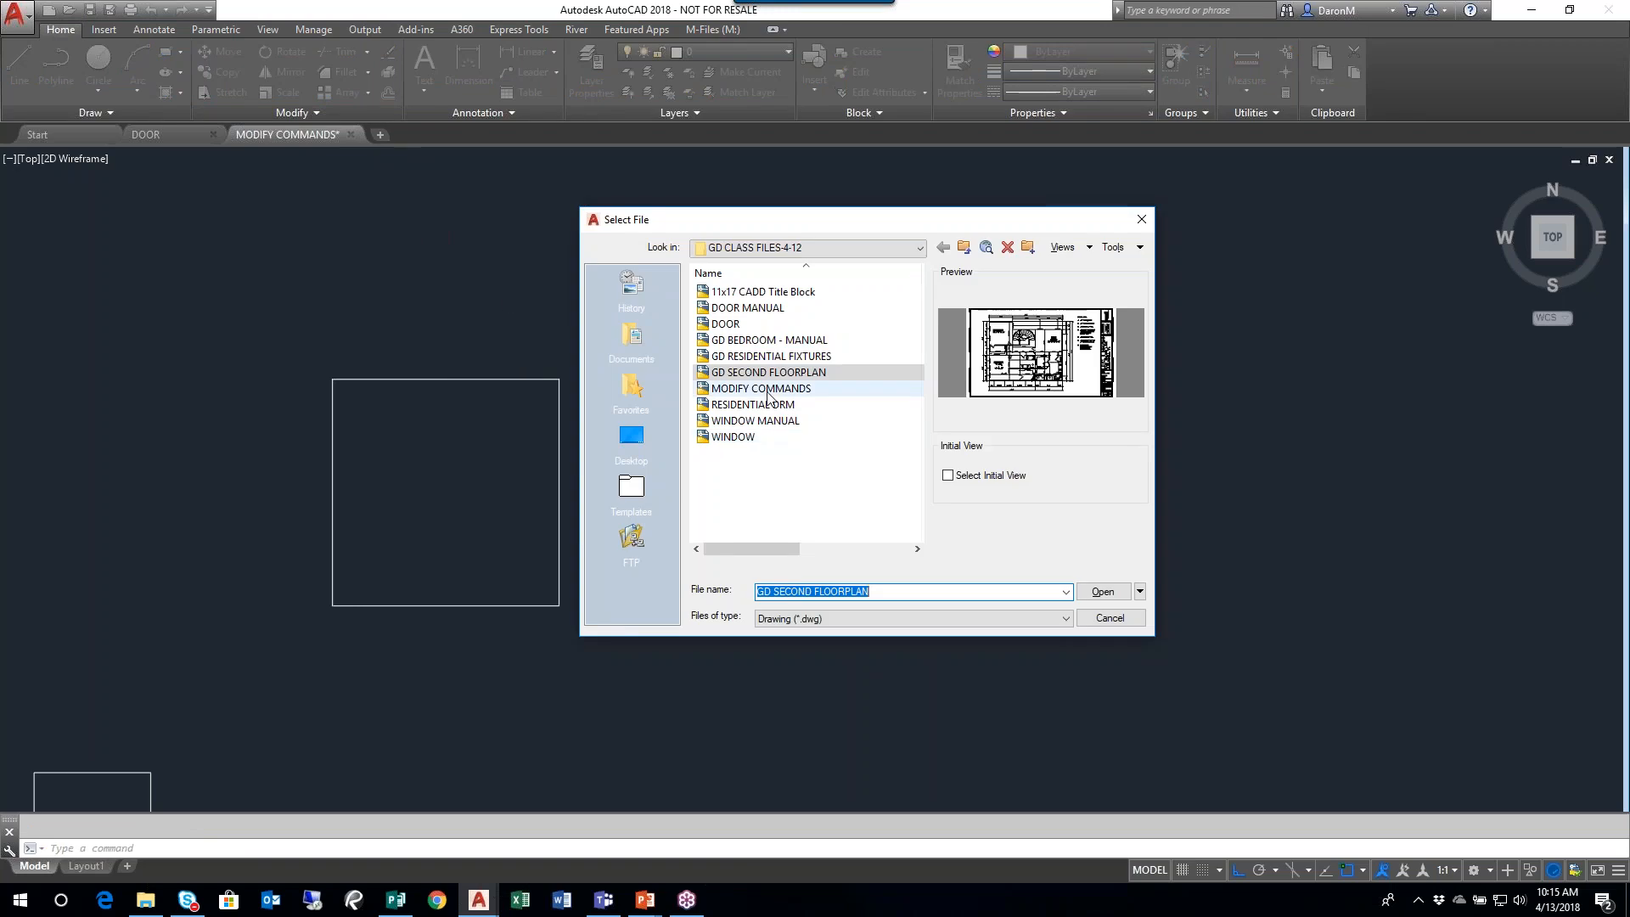
click(766, 356)
click(764, 372)
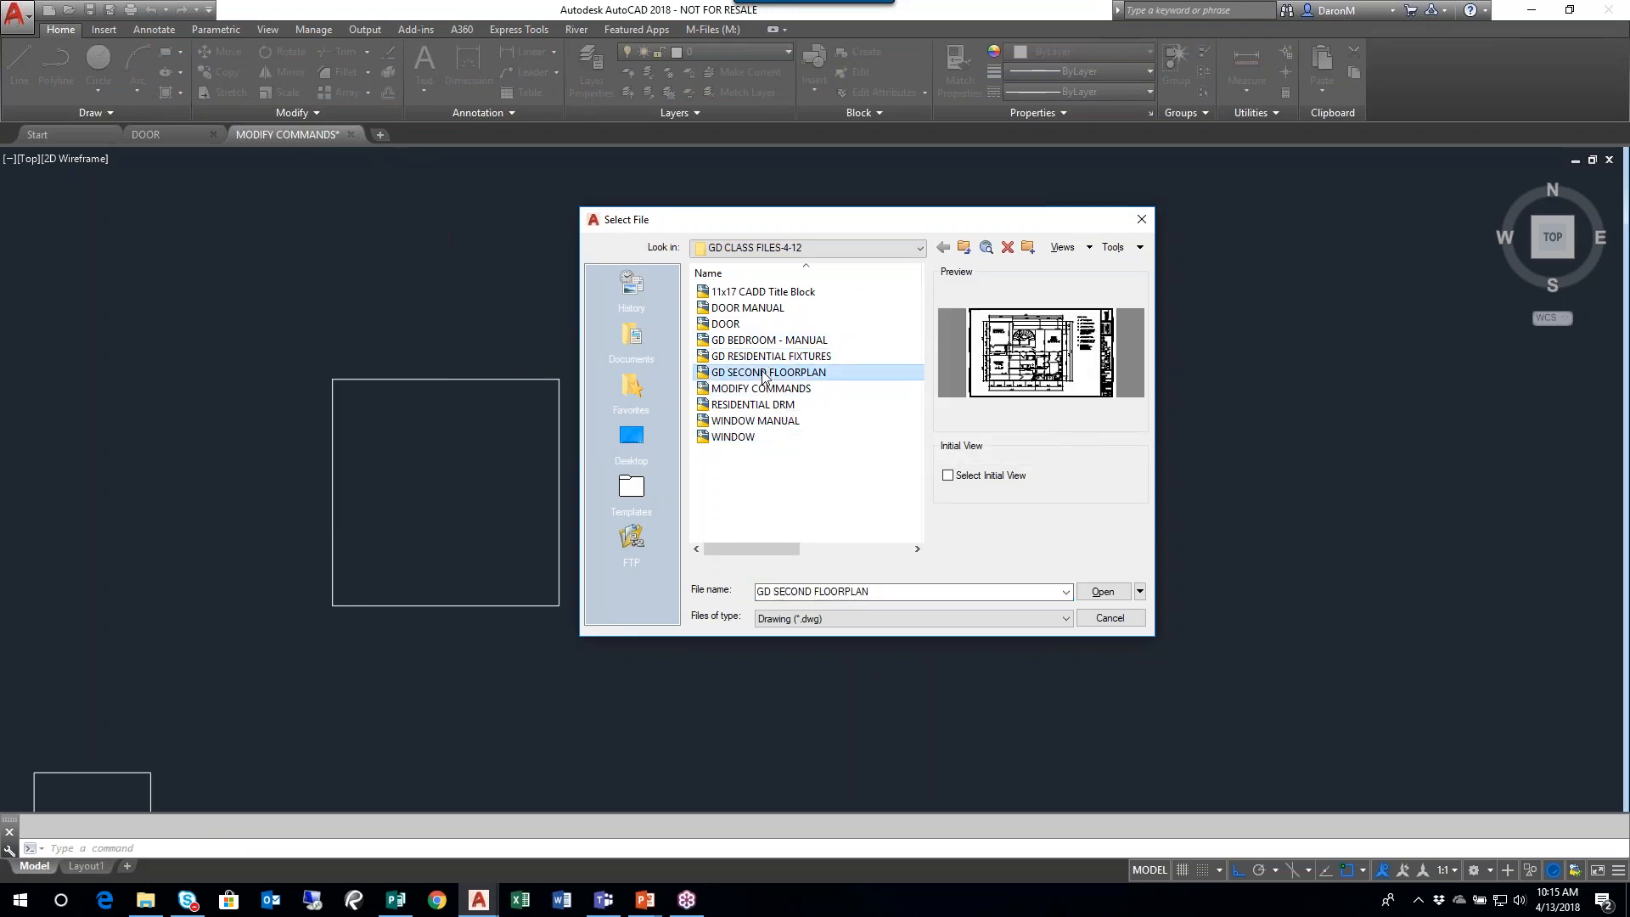
click(1102, 592)
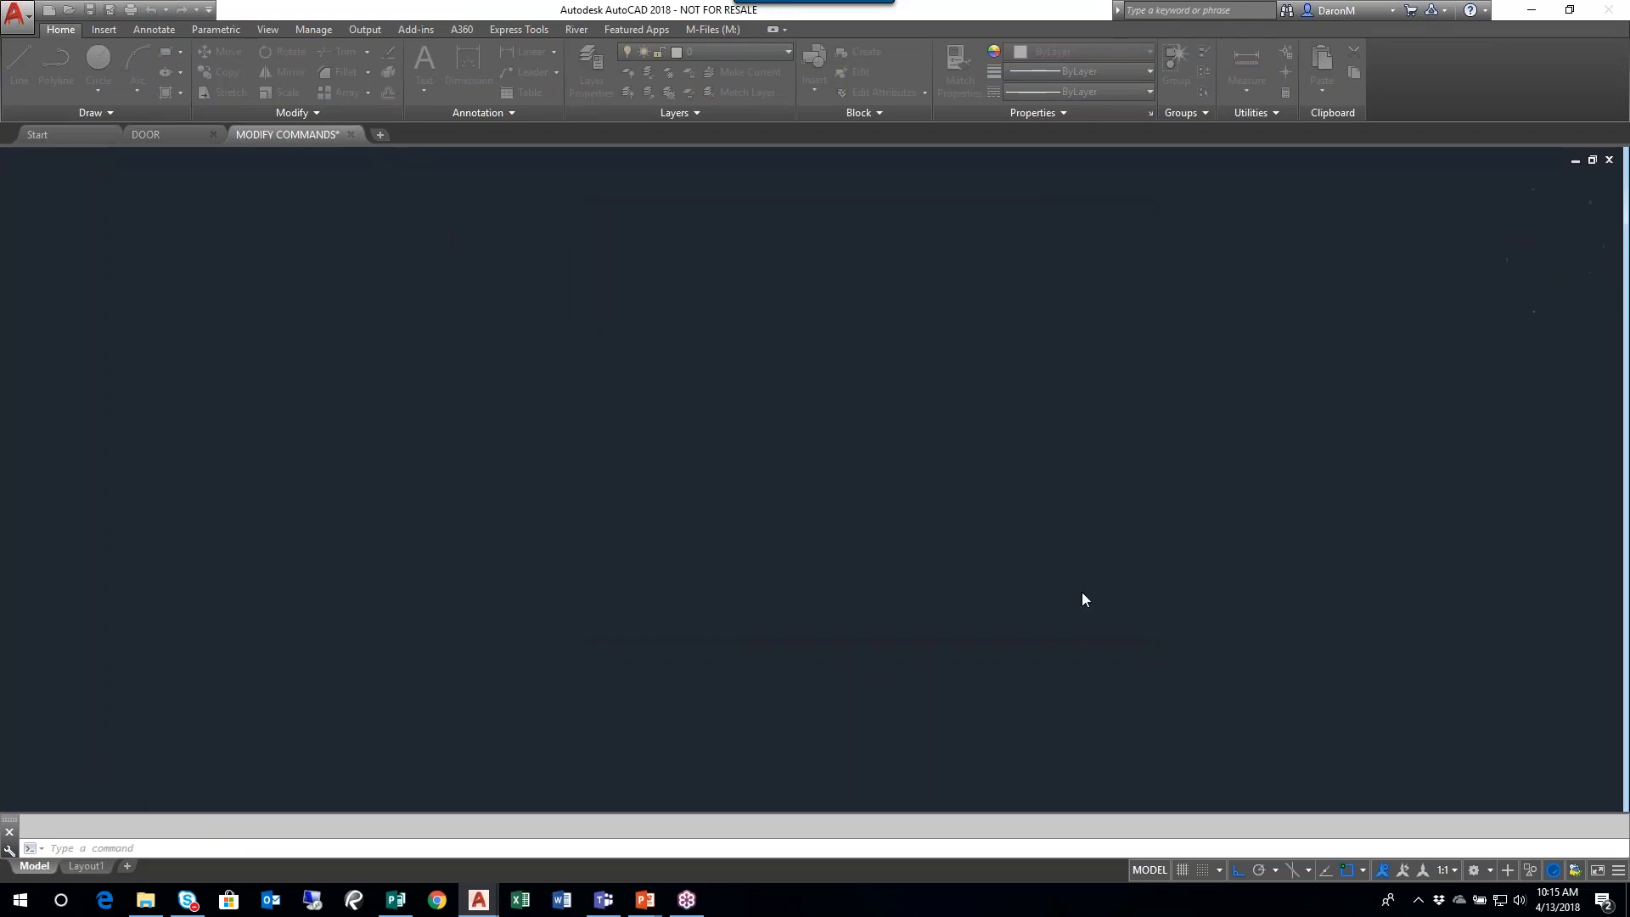
click(48, 865)
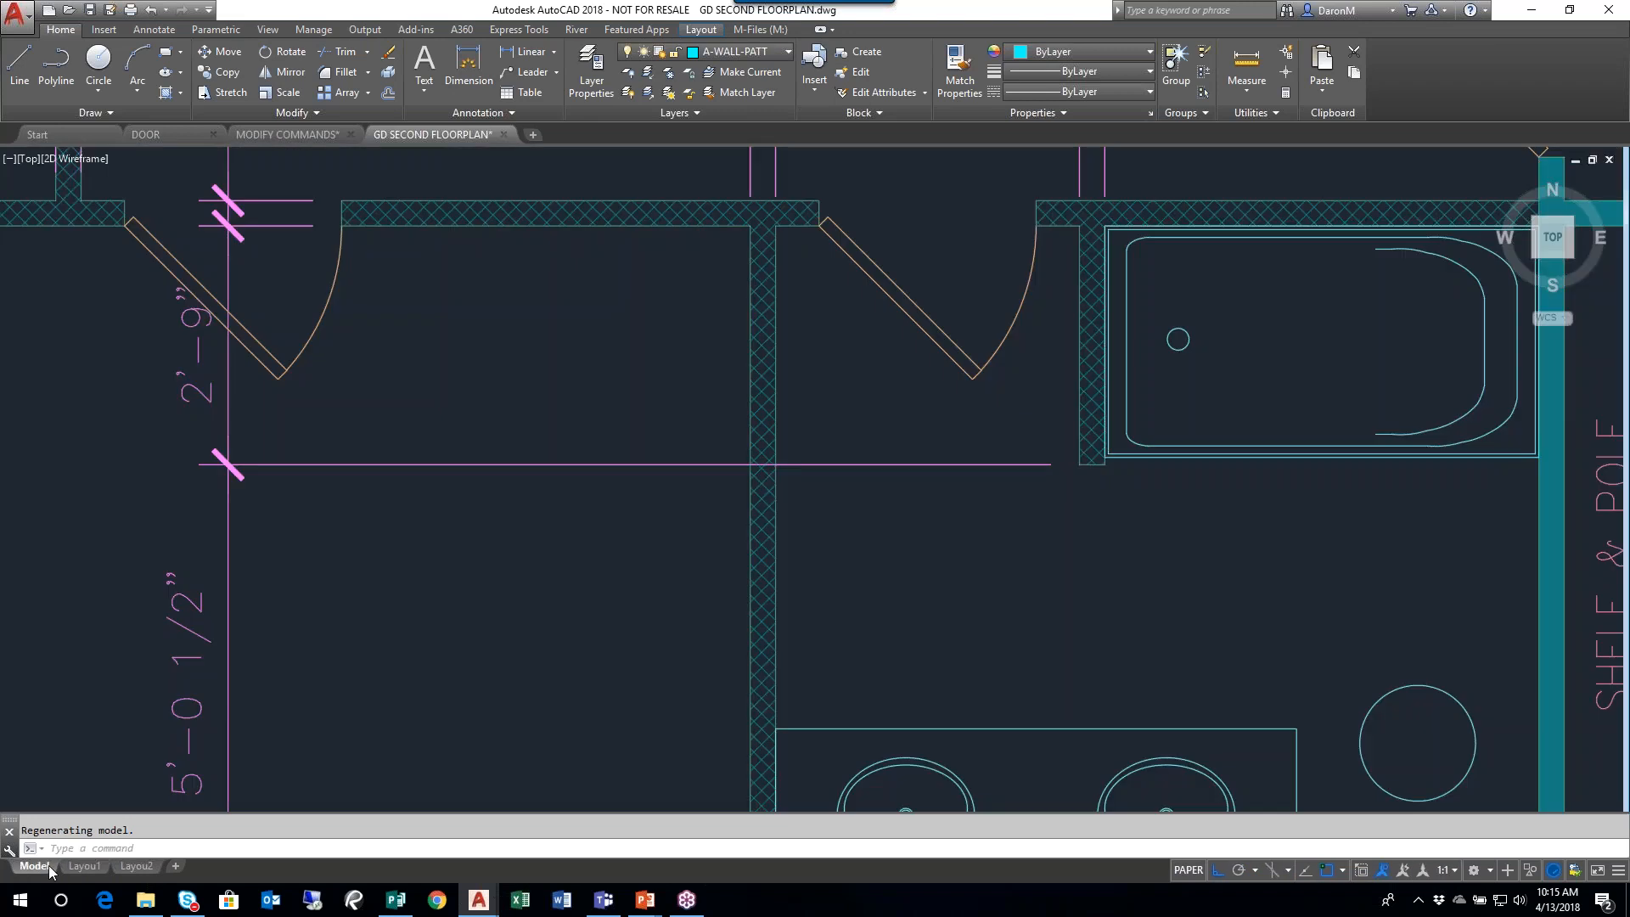
- Freeze the A-ANNO-DIMS layer to clear the dimensions from the curved stair area
click(1095, 589)
click(926, 568)
scroll(918, 562, down, 6)
middle_drag(897, 420, 901, 540)
scroll(913, 390, up, 3)
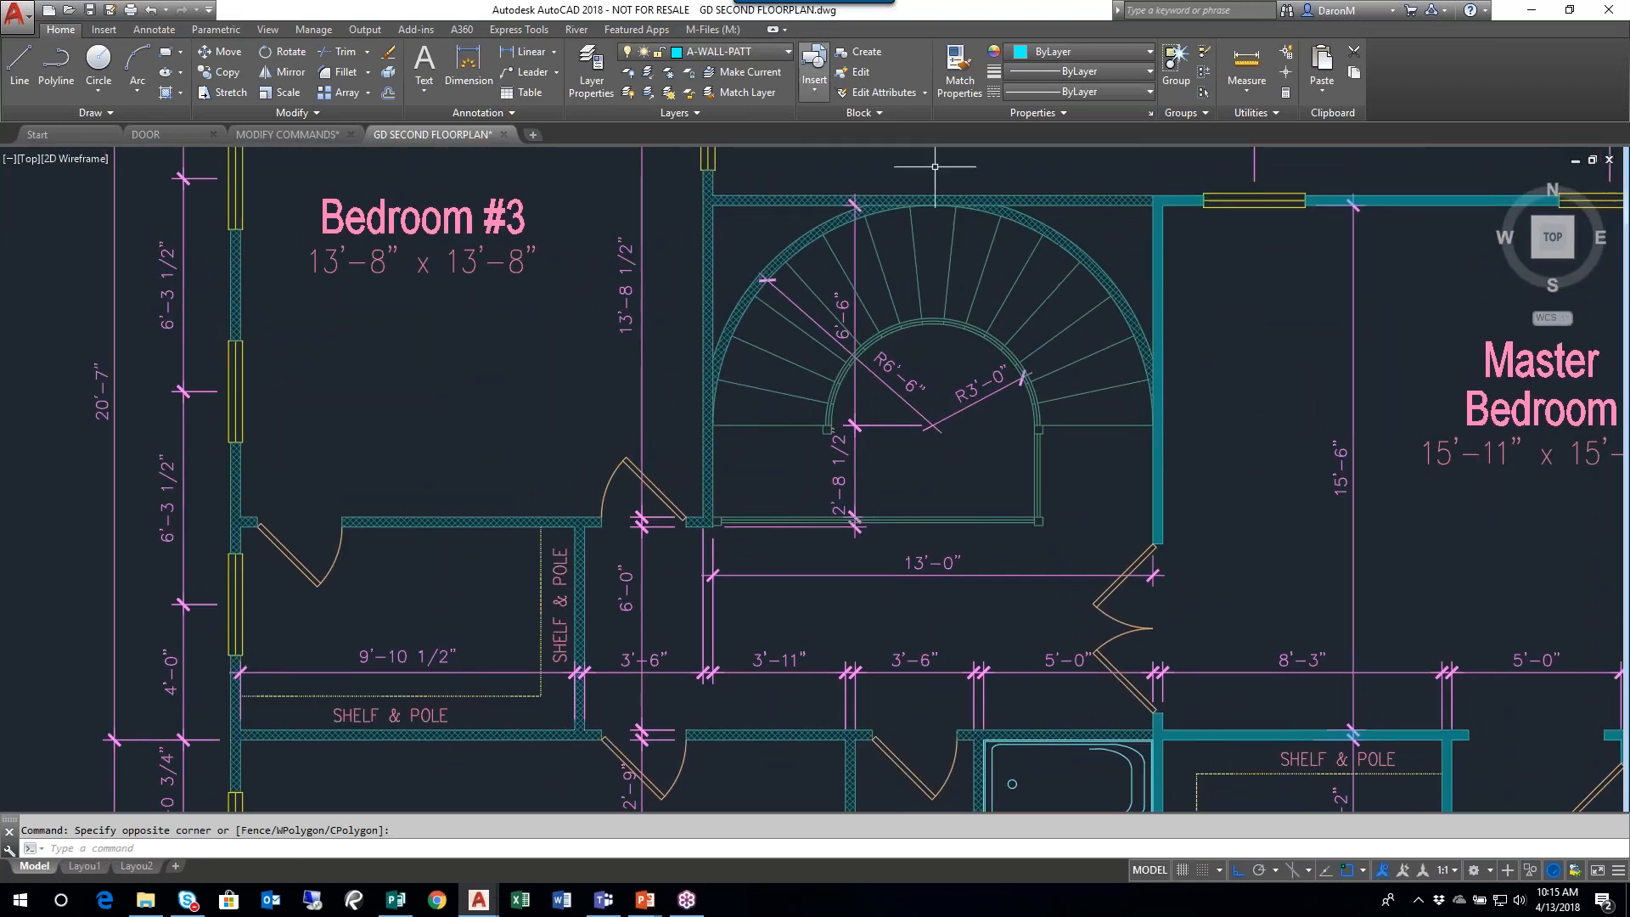
click(776, 56)
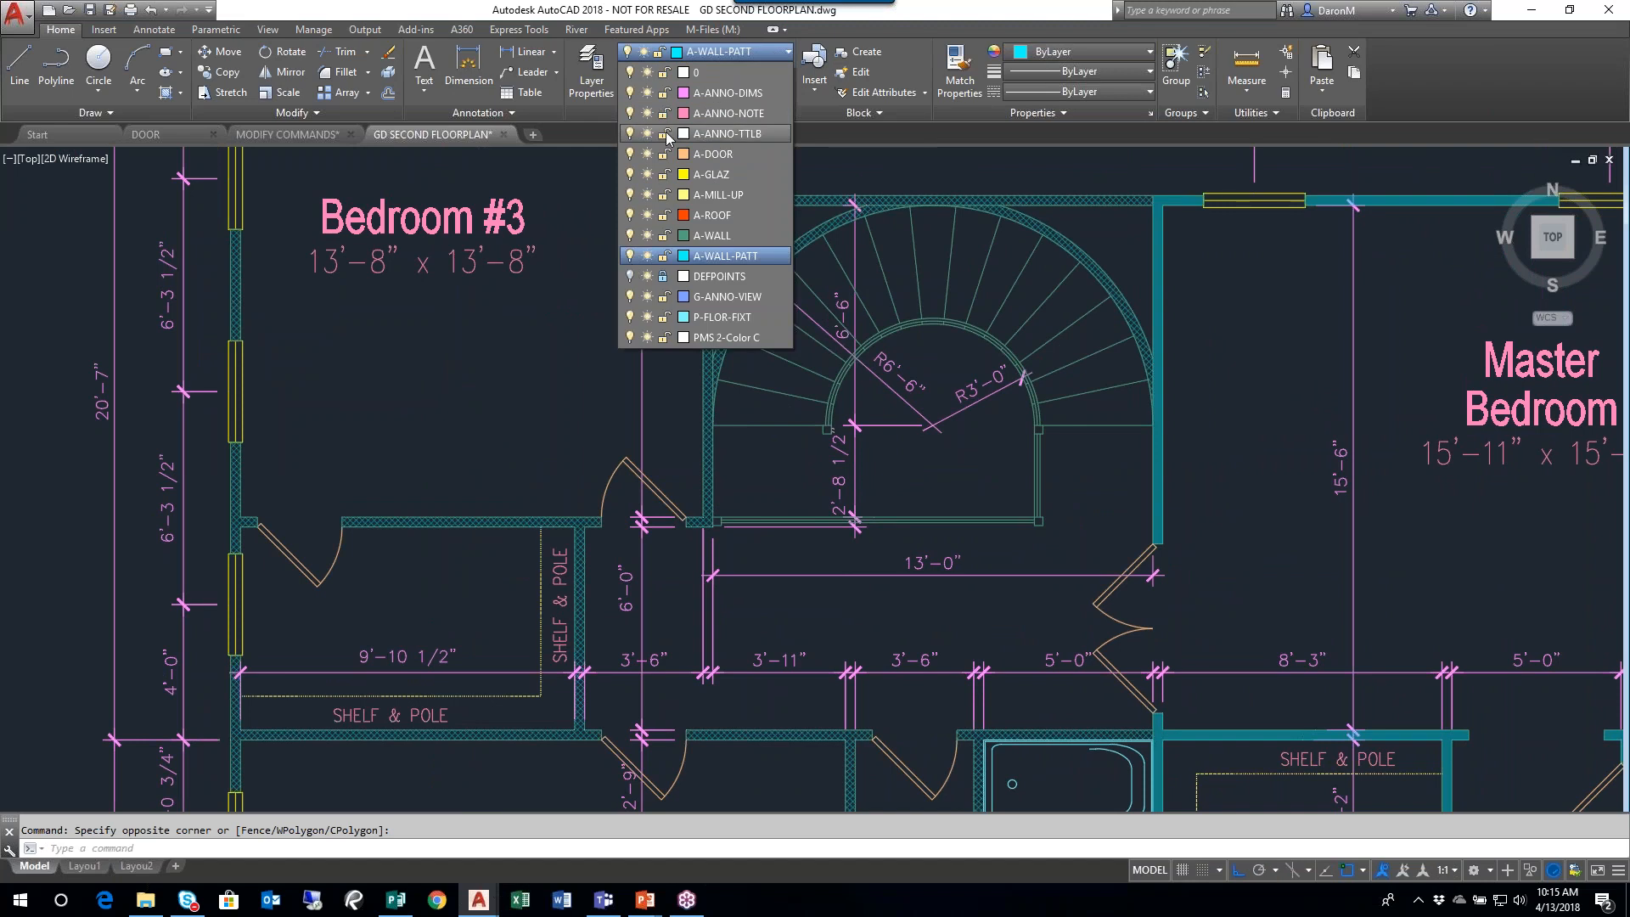
click(642, 95)
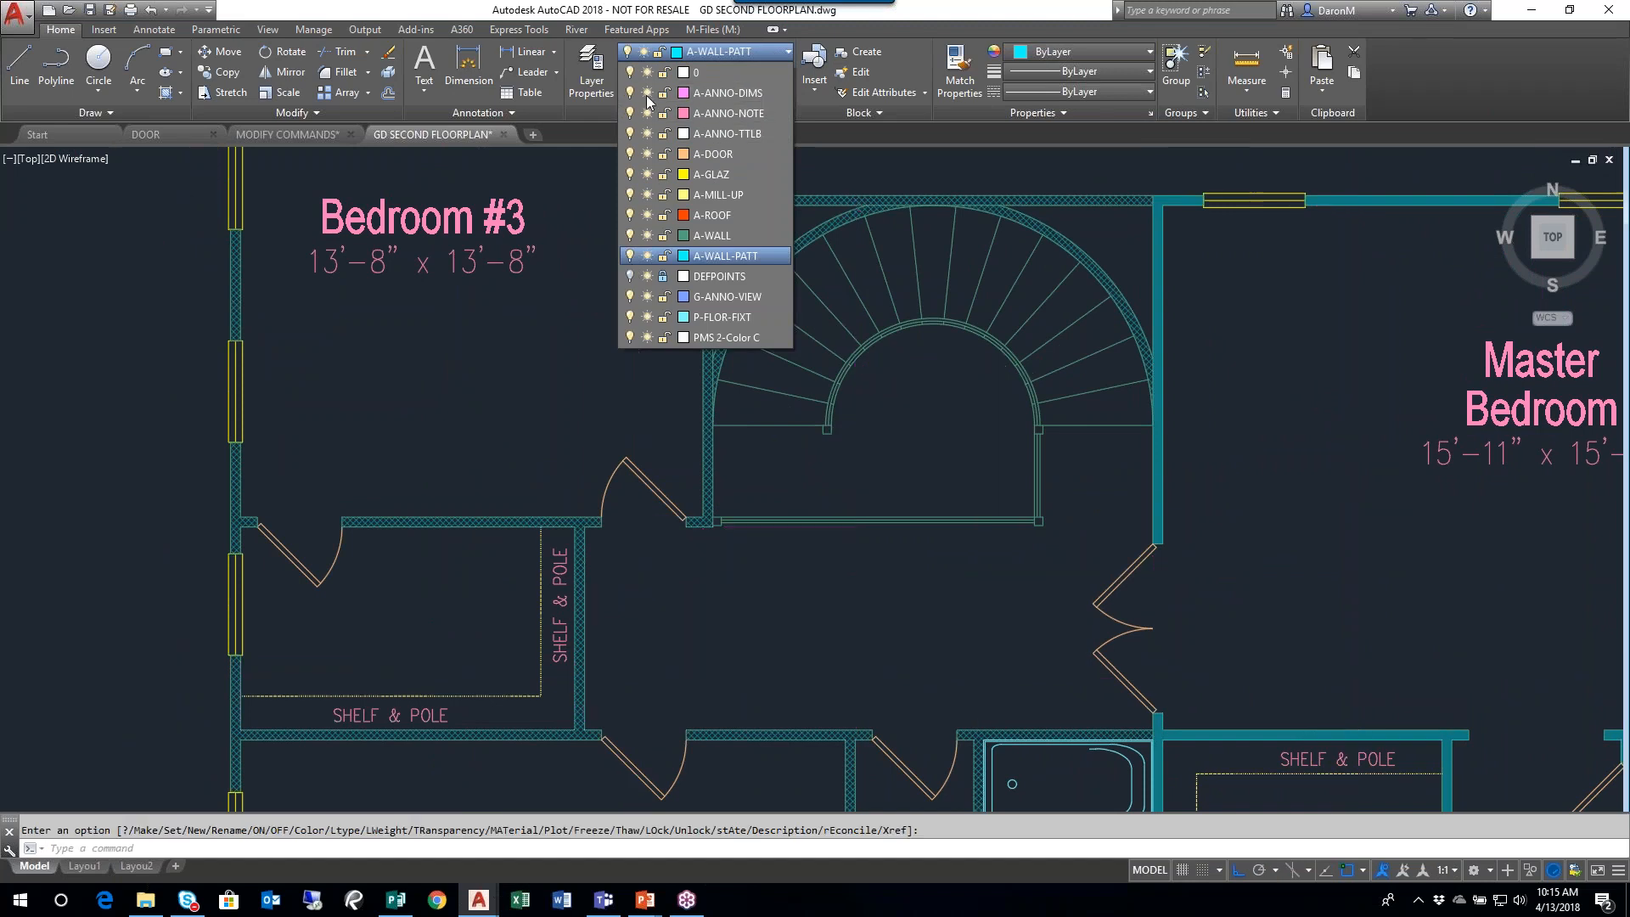
click(939, 421)
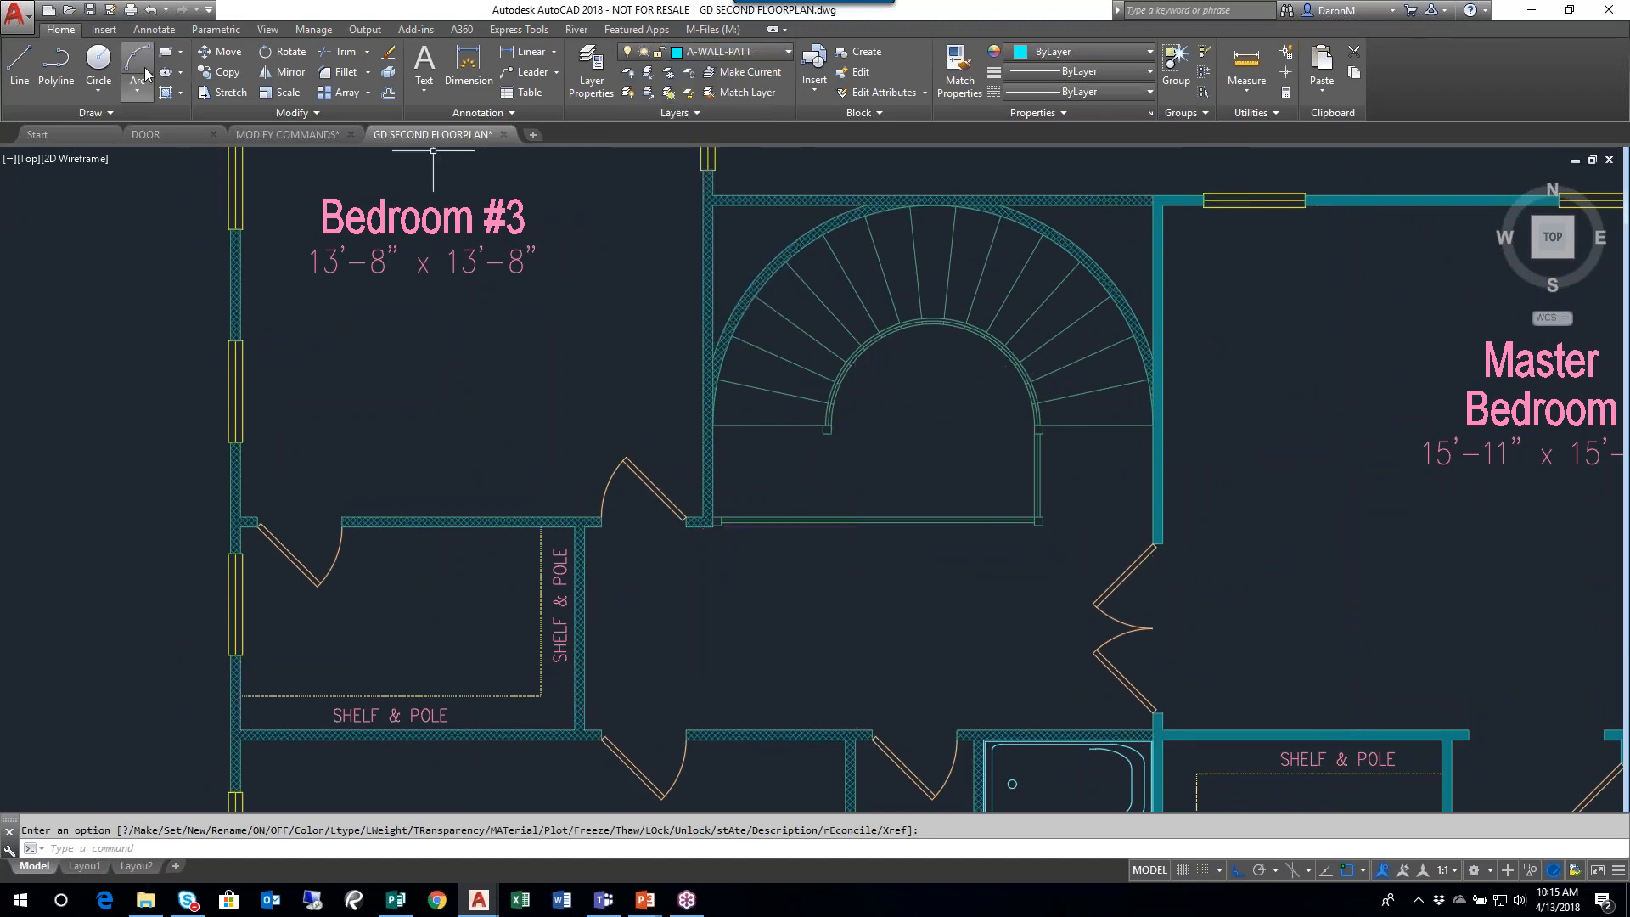
- Draw a rough closed four-sided polyline inside the curved stair's central opening
click(54, 62)
click(864, 465)
click(864, 384)
click(961, 383)
click(960, 483)
text(c)
key(Return)
- Move the new four-sided polyline to the A-MILL-UP layer and clear the selection
click(913, 383)
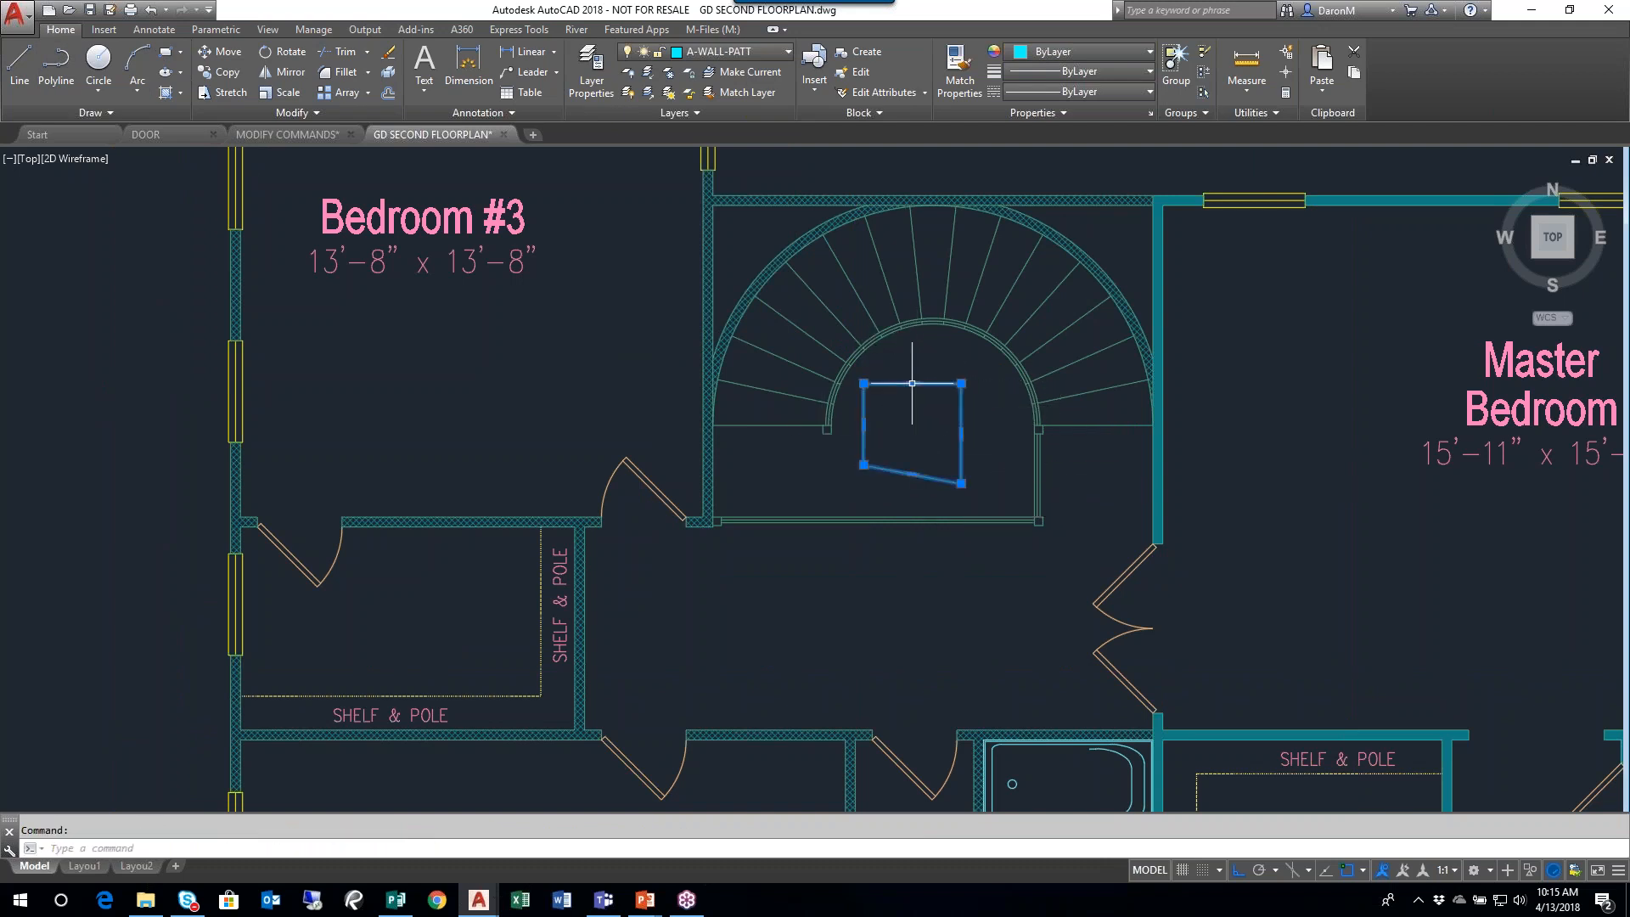
click(773, 53)
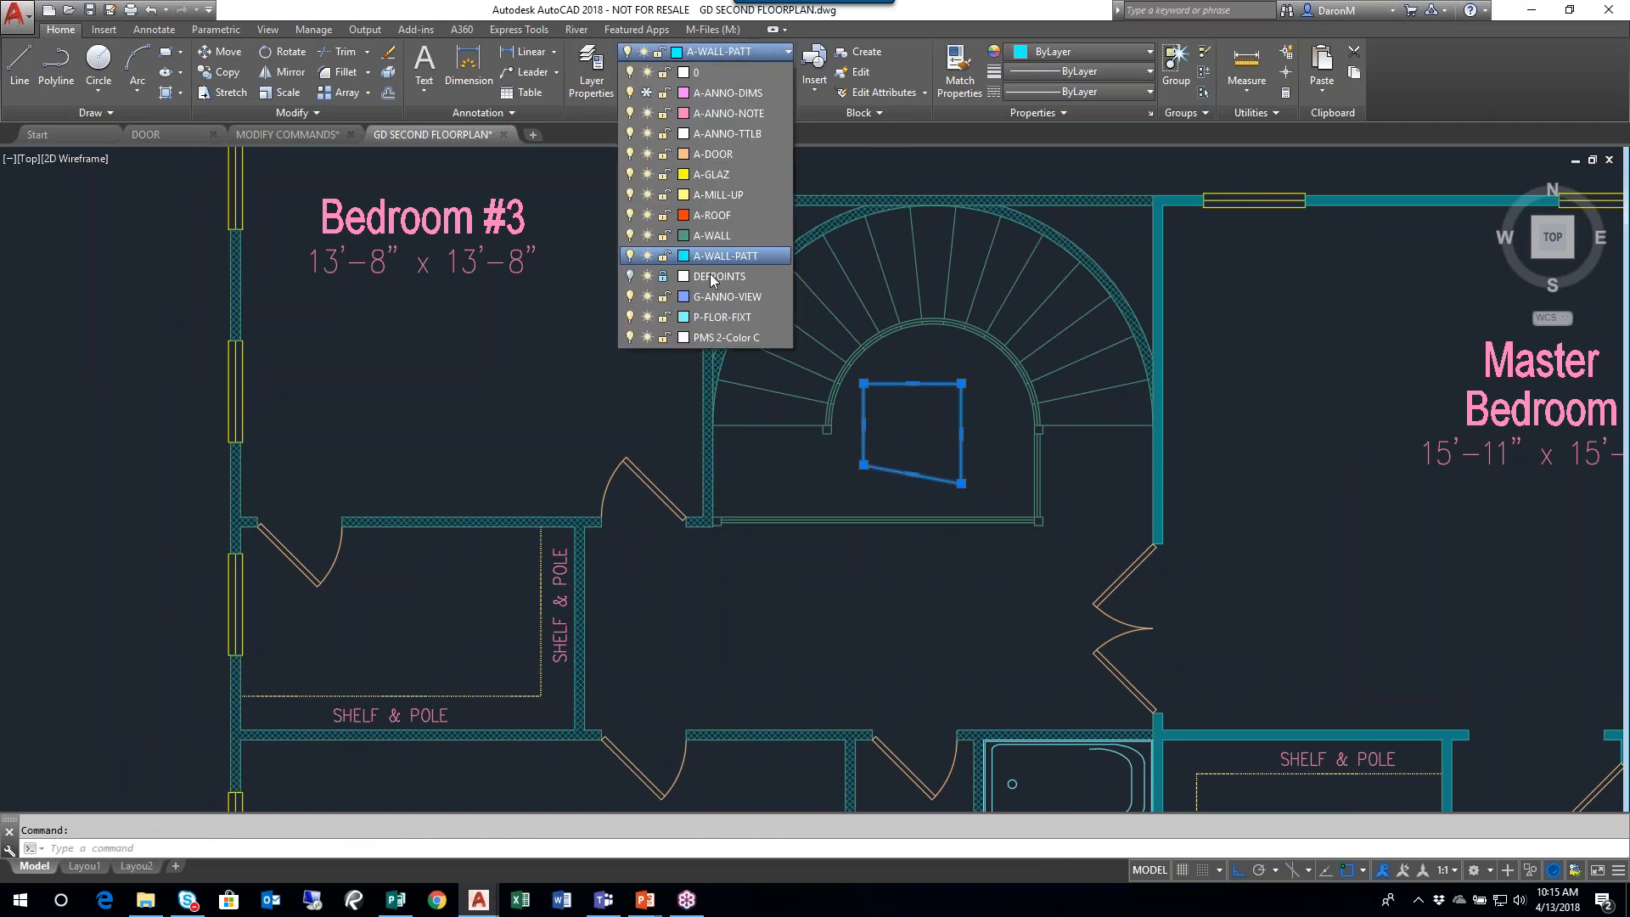
click(719, 195)
key(Escape)
- Stretch the polyline's southeast vertex to the post at the railing's southeast corner and turn Ortho off
scroll(902, 419, up, 4)
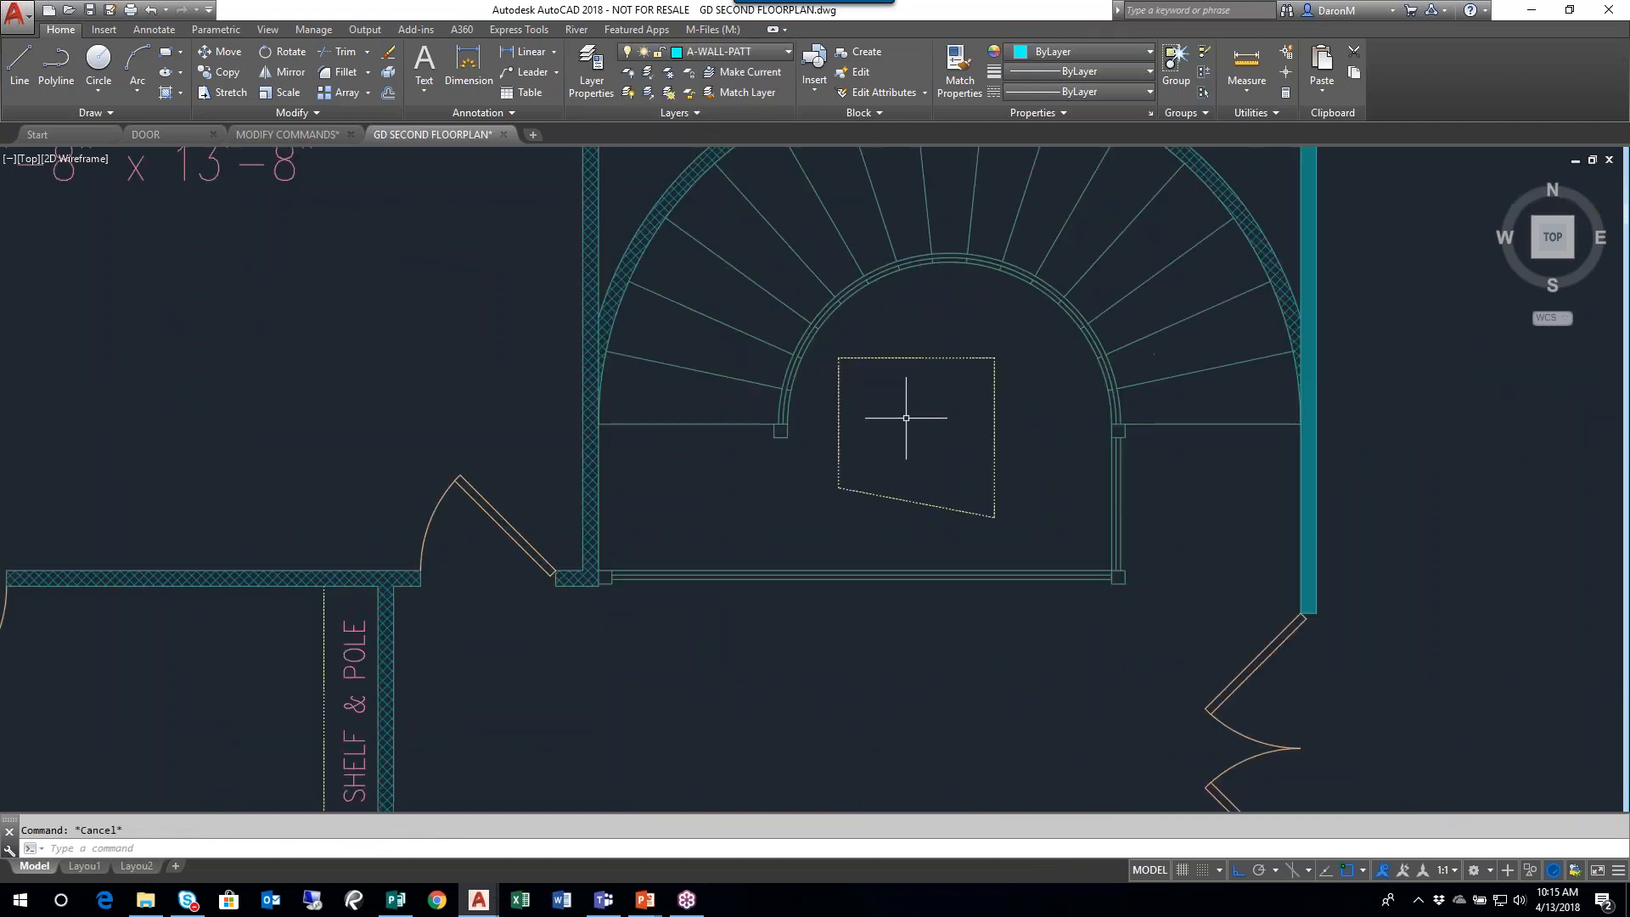
middle_drag(917, 388, 976, 525)
scroll(1025, 527, down, 4)
scroll(1009, 560, up, 2)
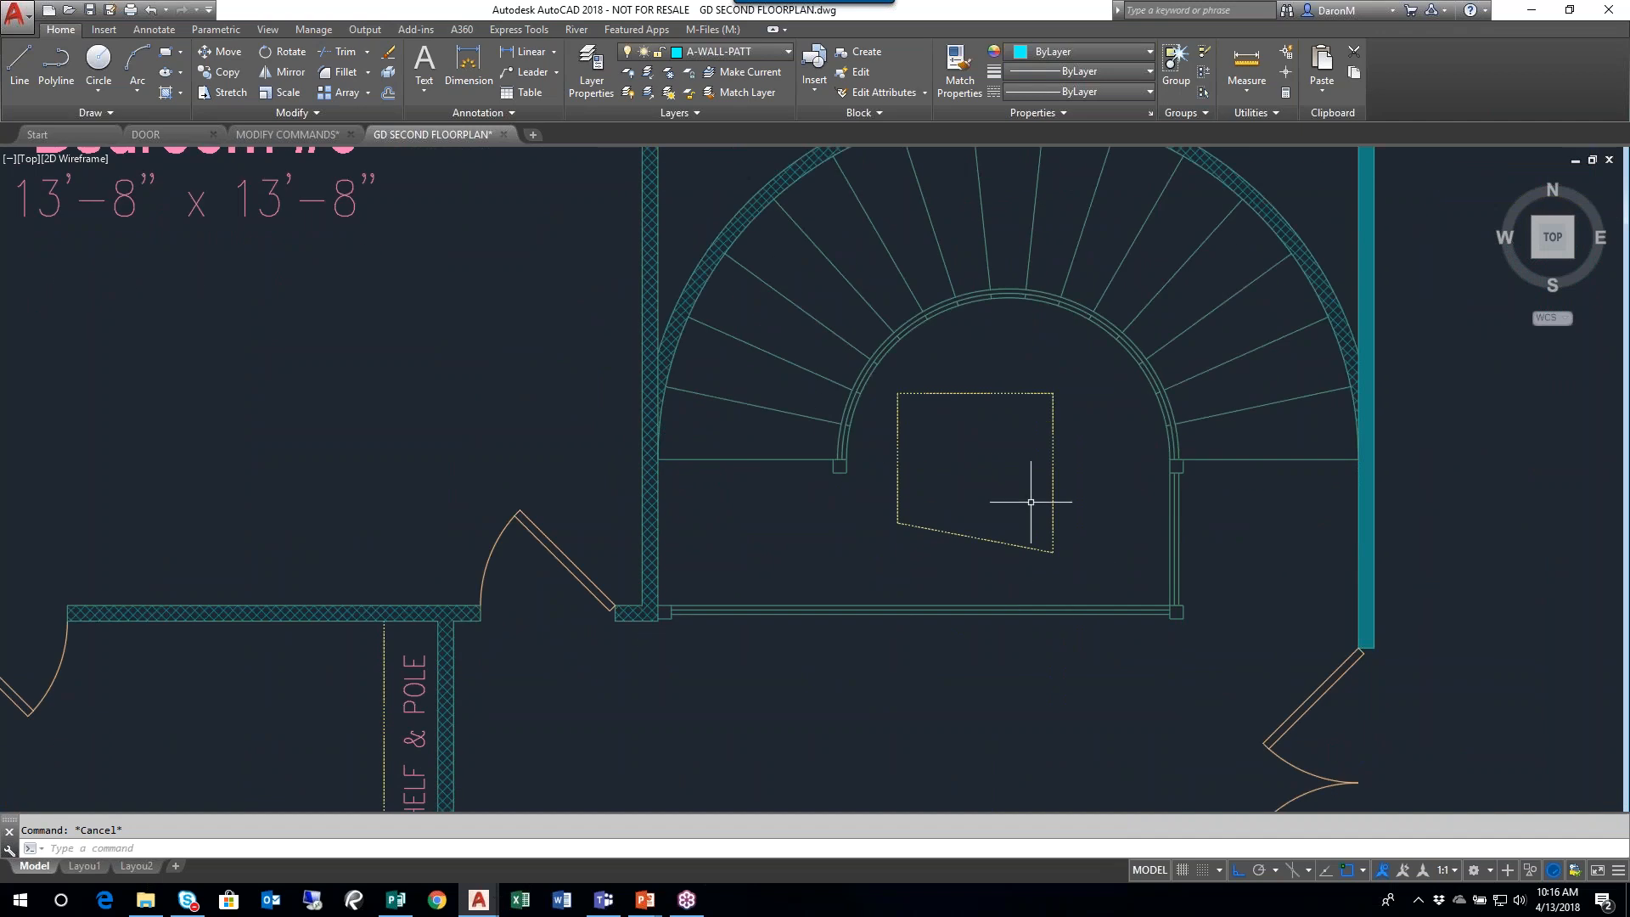
middle_drag(1030, 502, 769, 508)
click(783, 559)
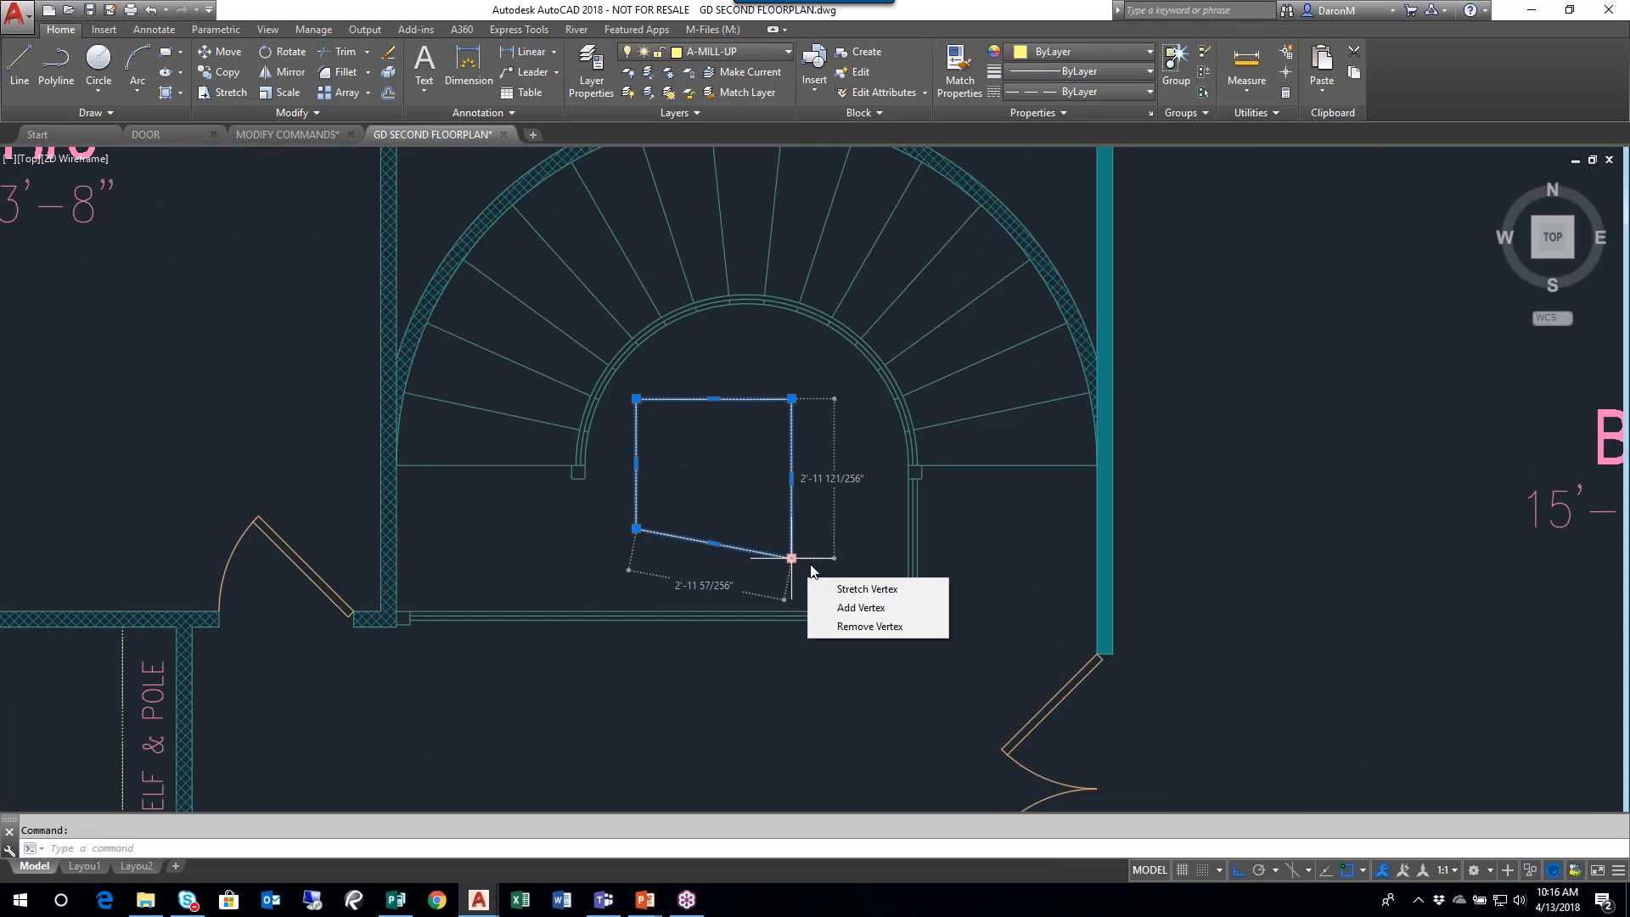
click(797, 571)
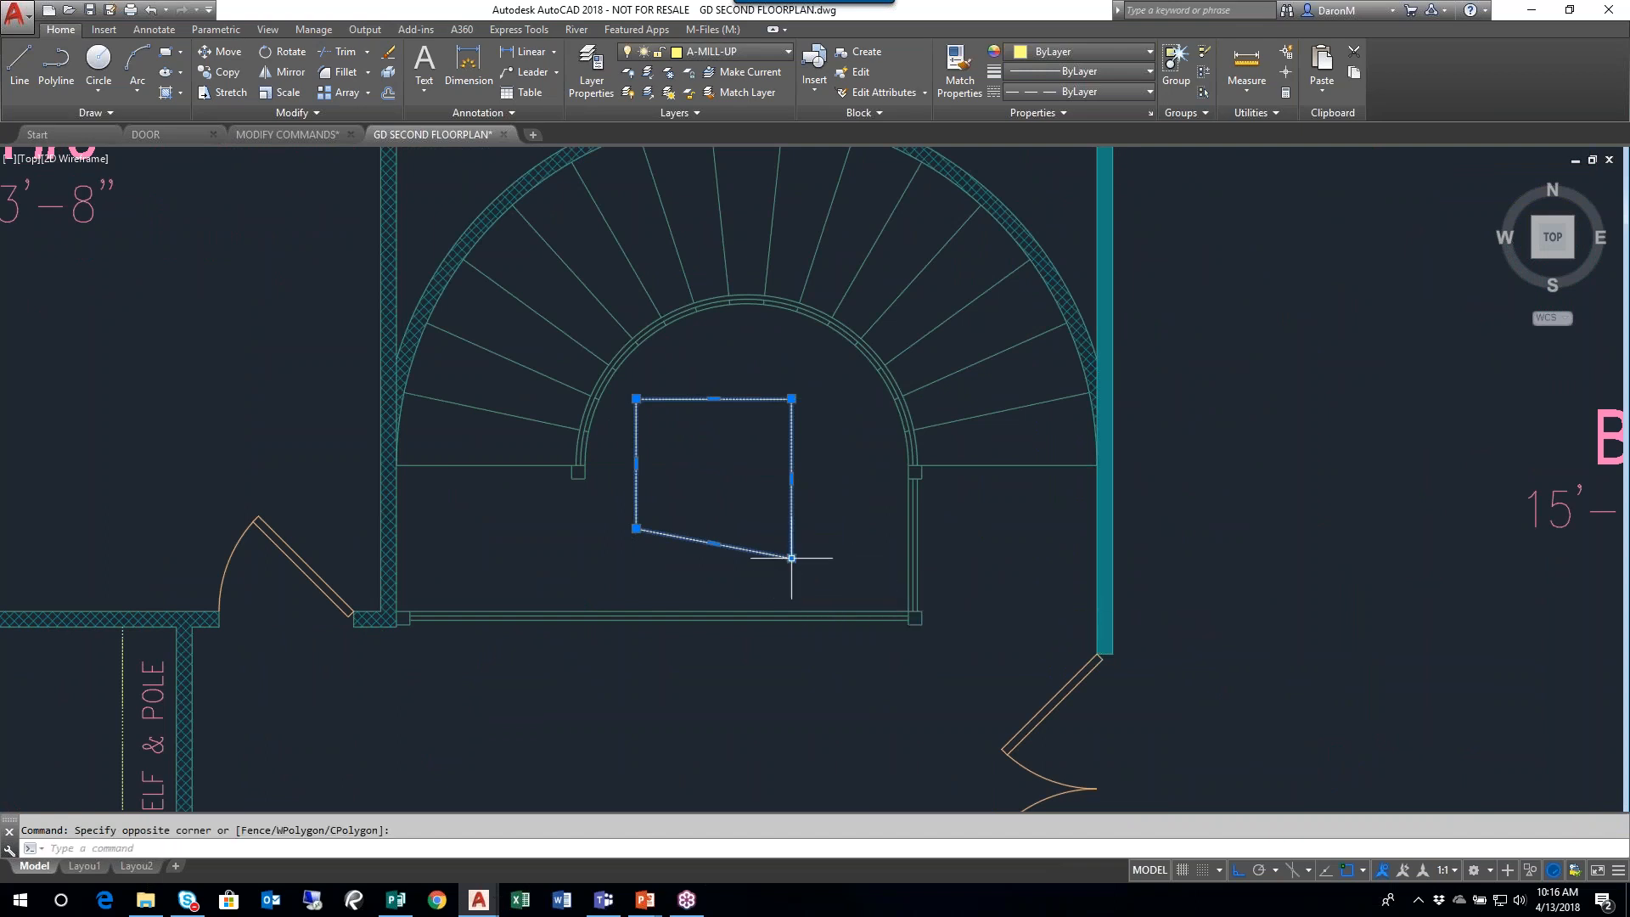
click(792, 558)
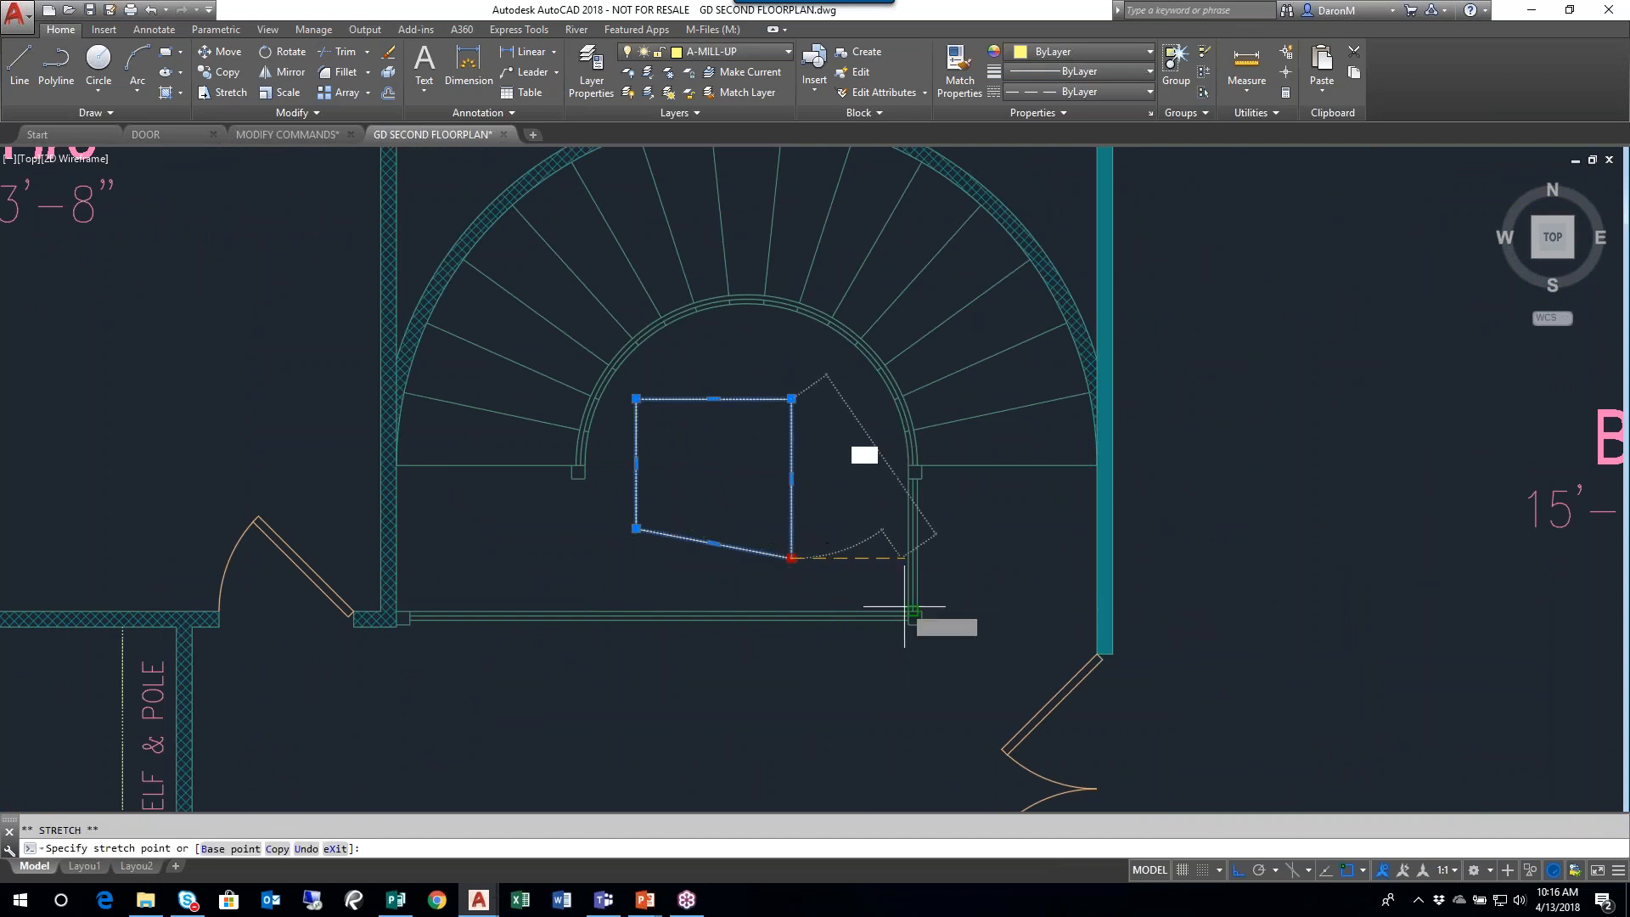
click(914, 609)
key(F8)
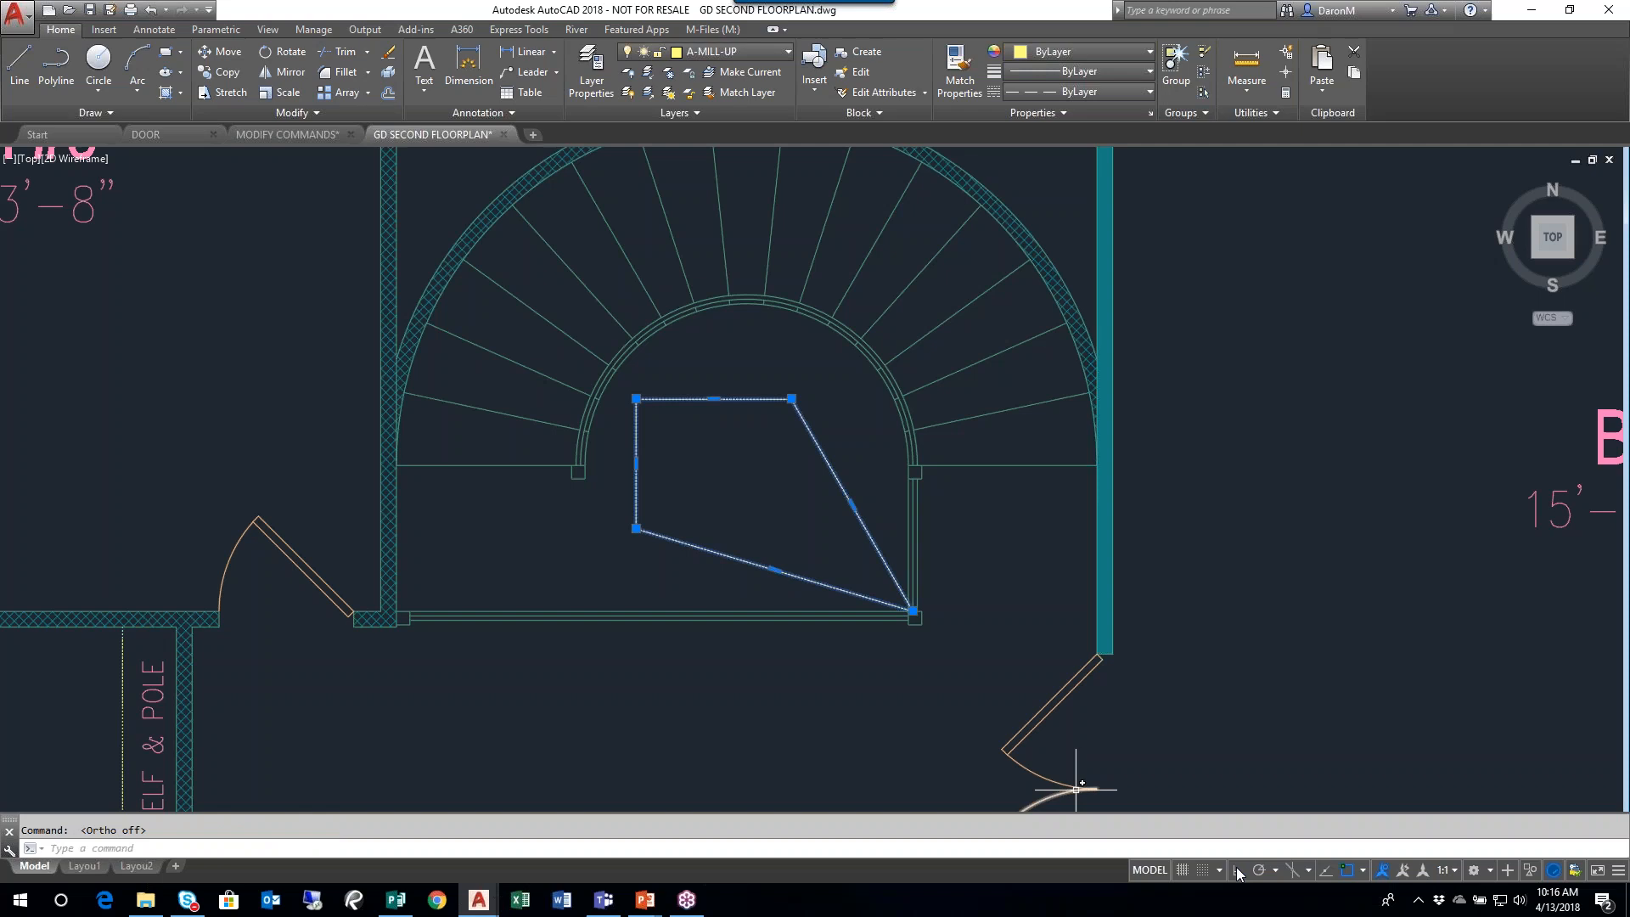
- Stretch the polyline's southwest vertex to the wall corner at the west end of the straight lower railing
middle_drag(655, 565, 844, 553)
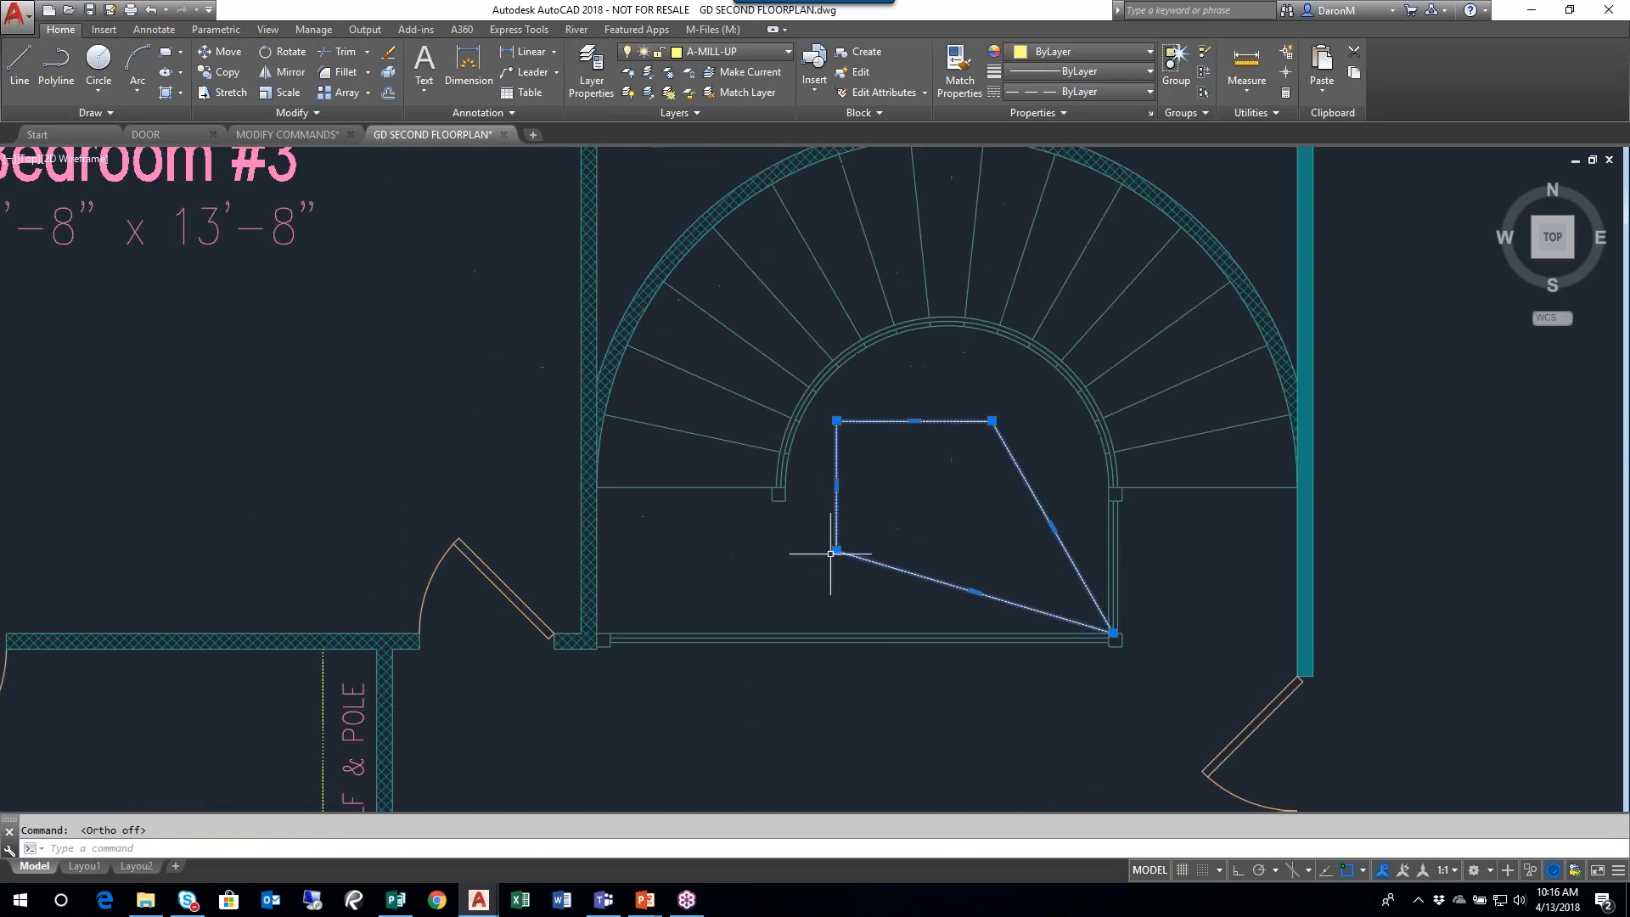
click(836, 550)
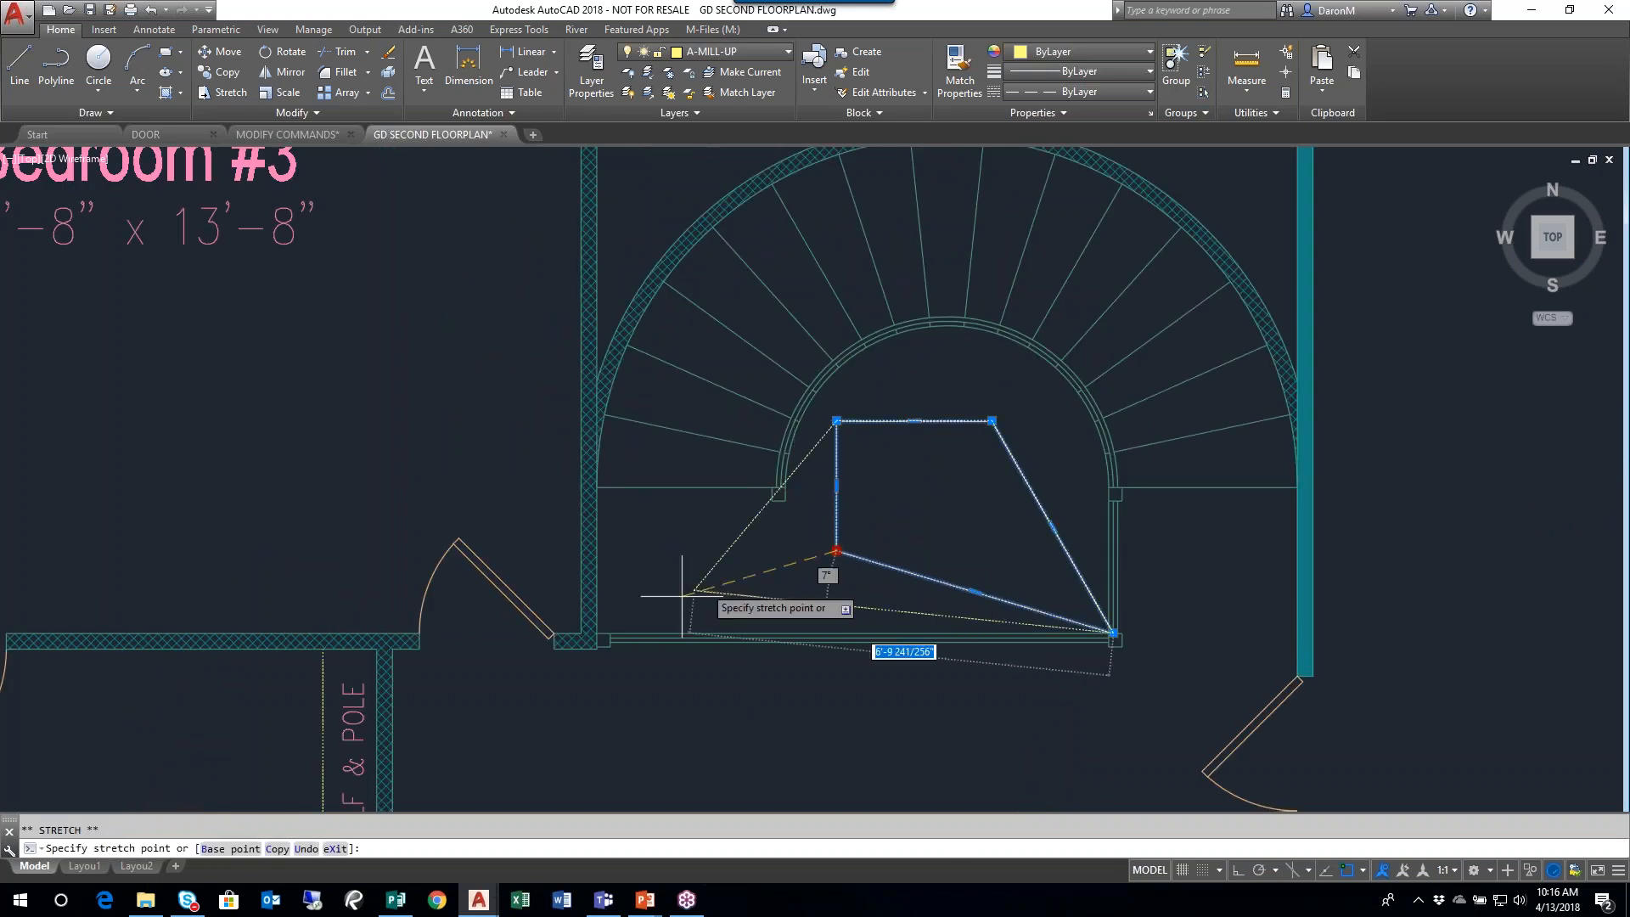
scroll(601, 629, up, 5)
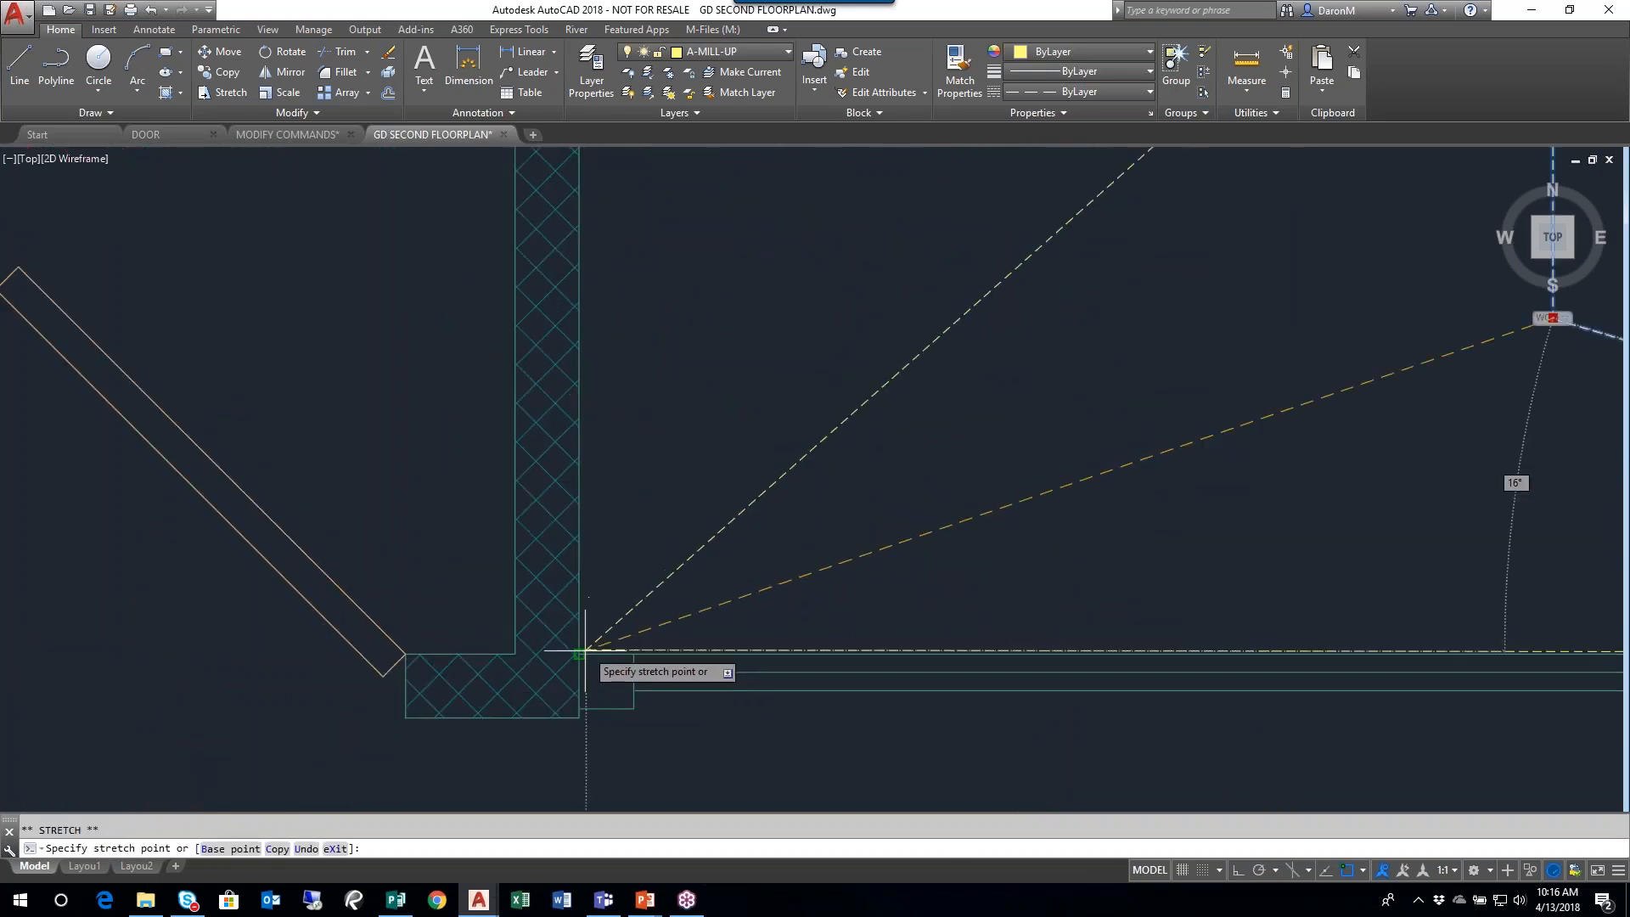
click(598, 629)
scroll(599, 628, down, 2)
middle_drag(861, 549, 835, 623)
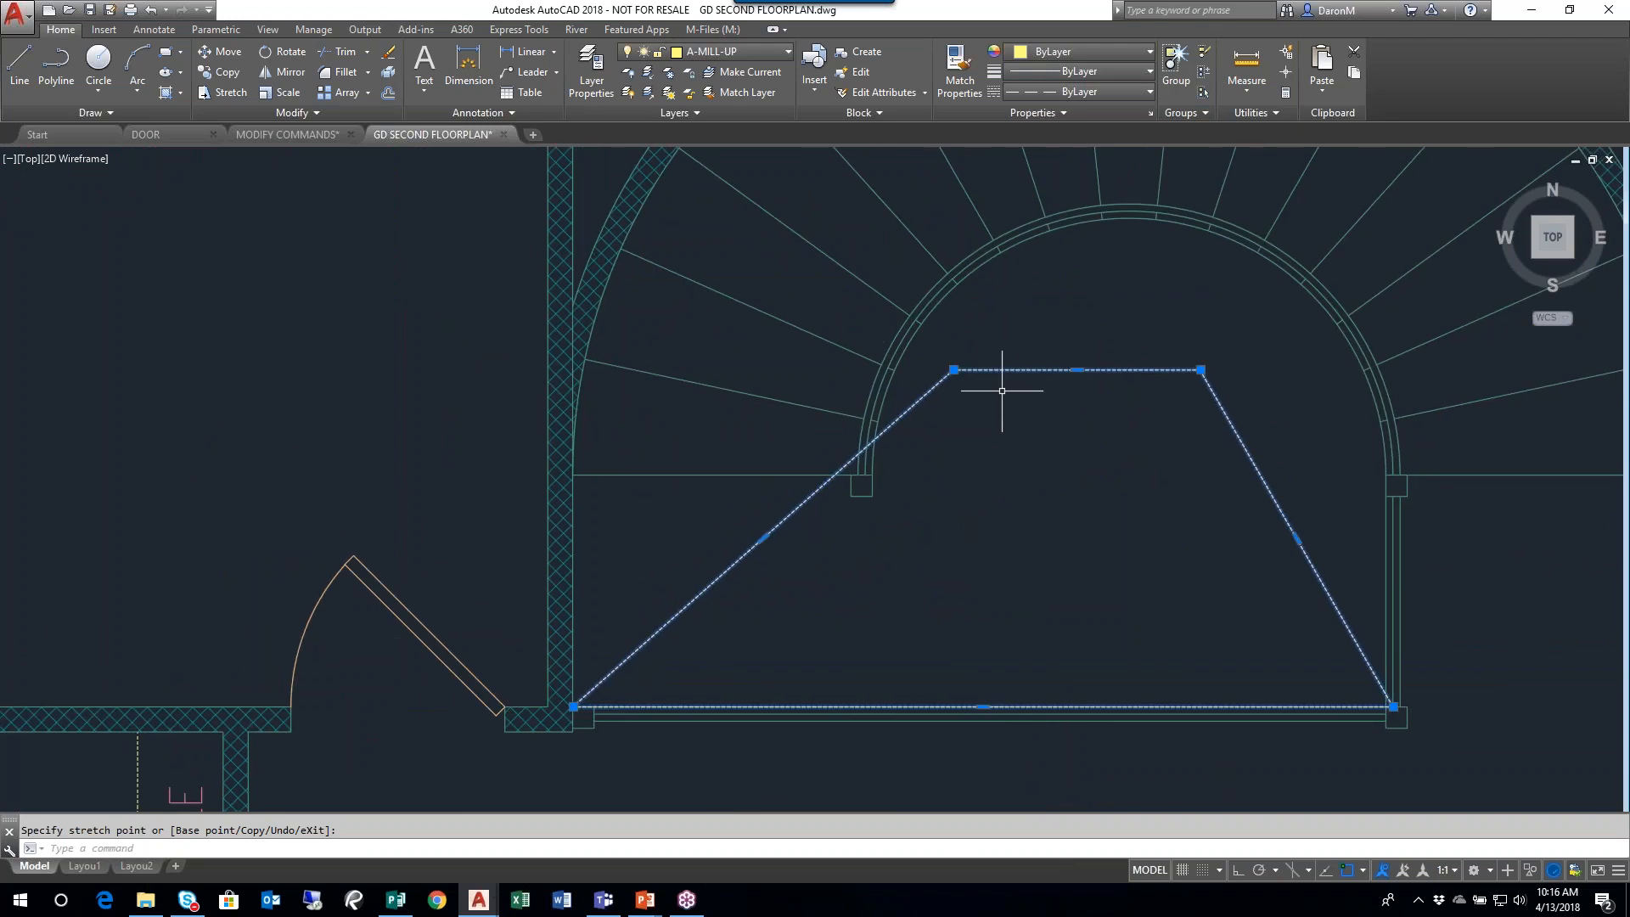
- Stretch the polyline's northeast vertex to the east end of the curved railing's inner edge at its post
middle_drag(793, 553, 976, 394)
scroll(841, 506, down, 2)
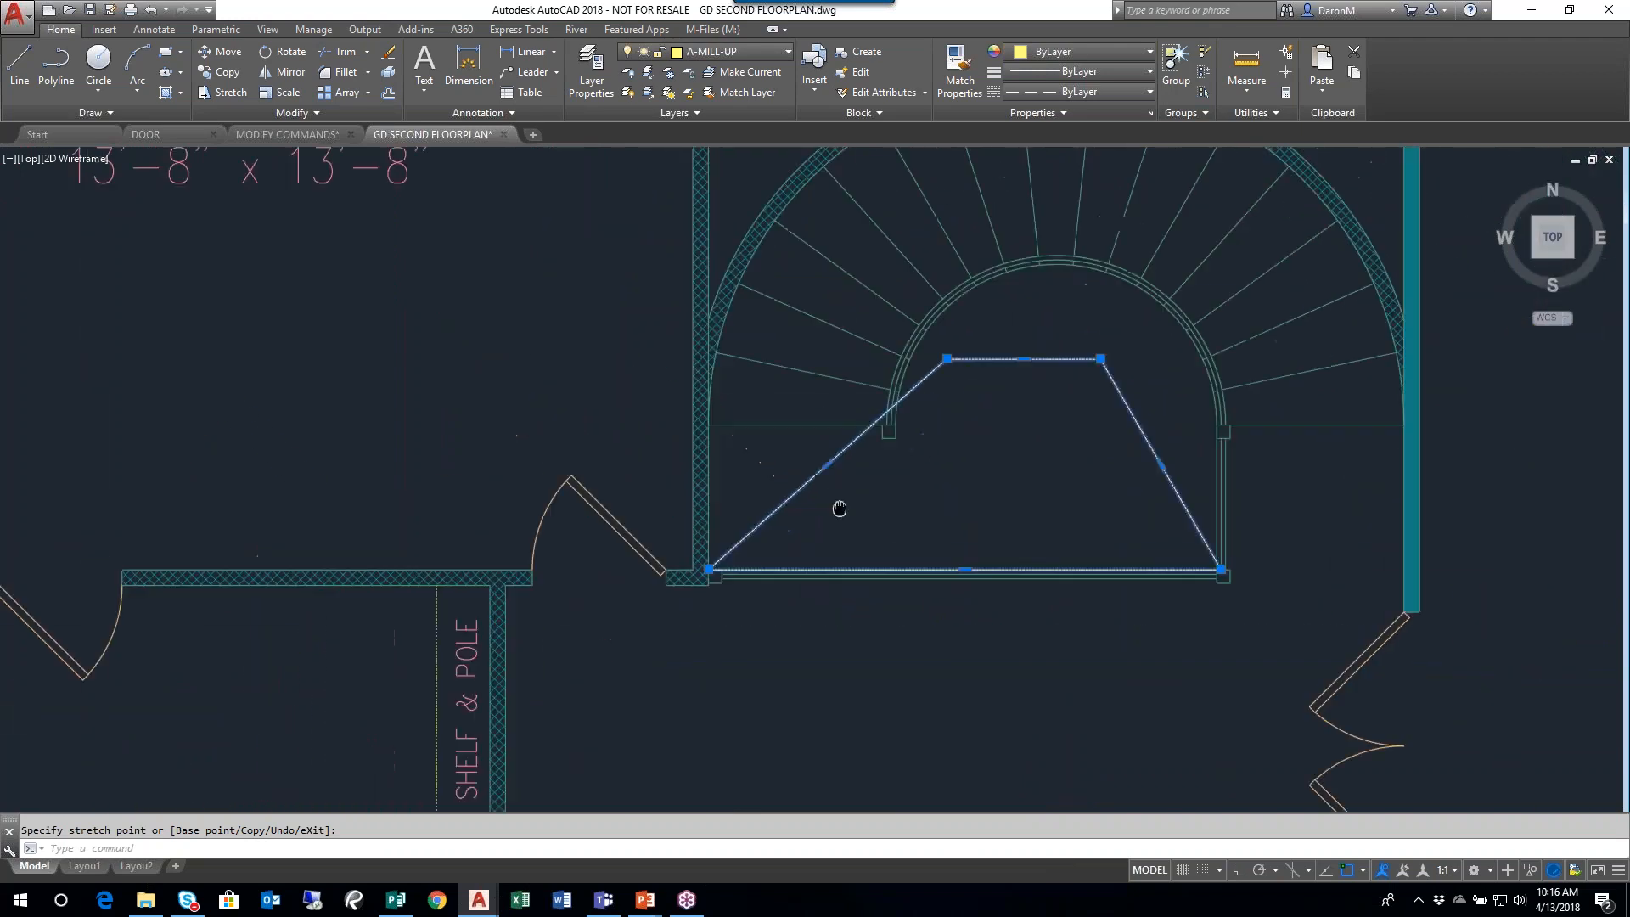
middle_drag(840, 506, 802, 516)
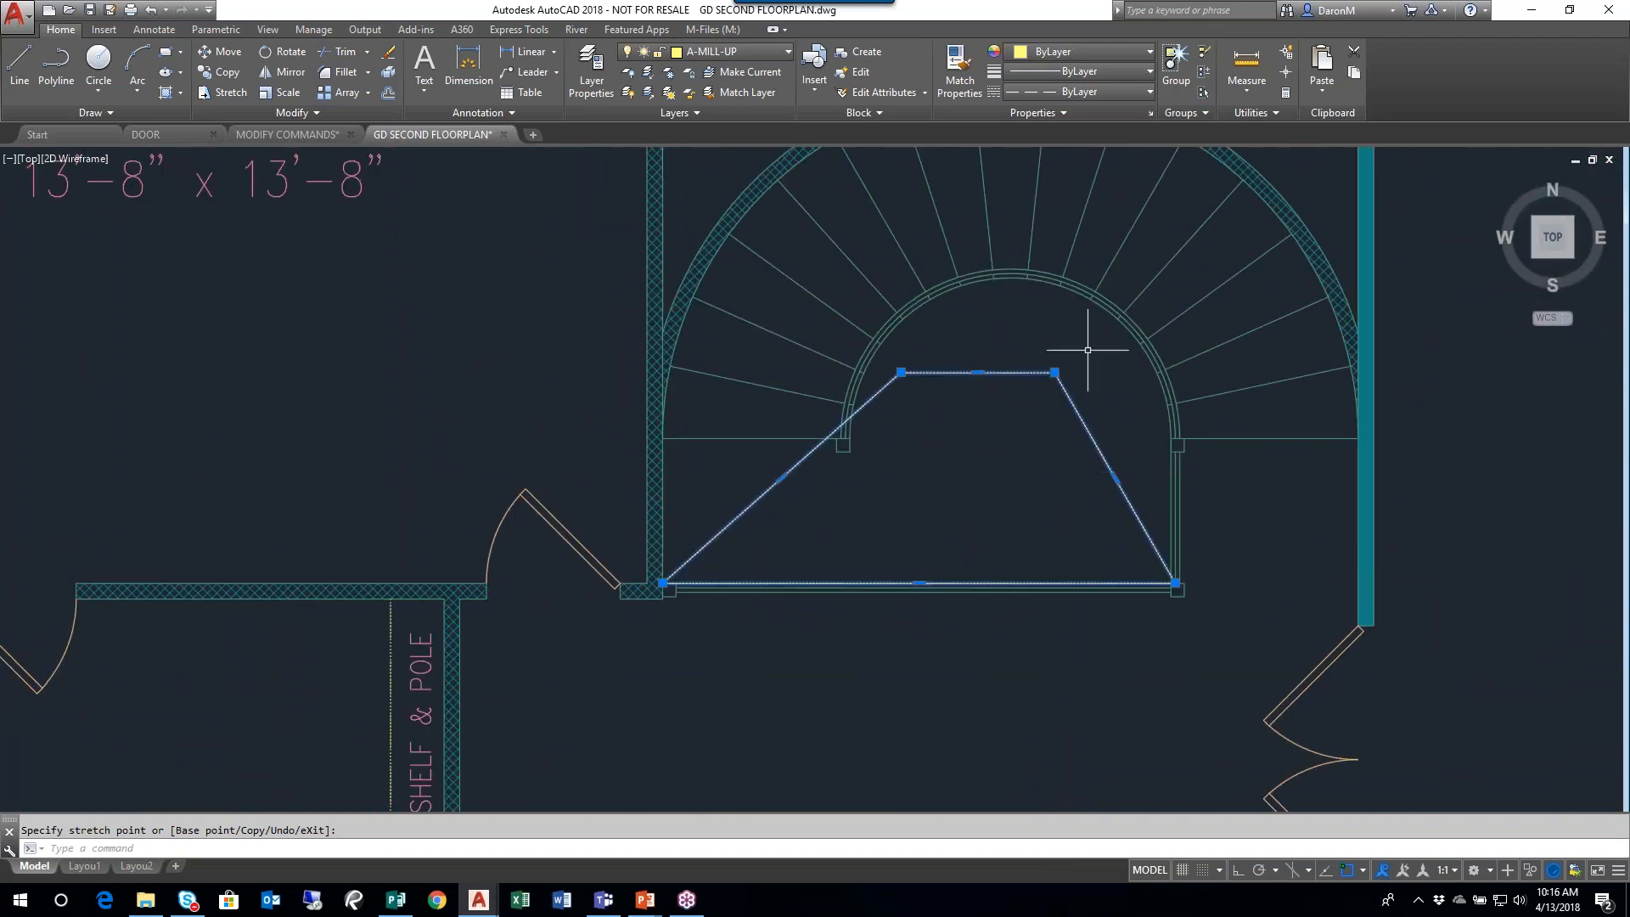
click(1055, 373)
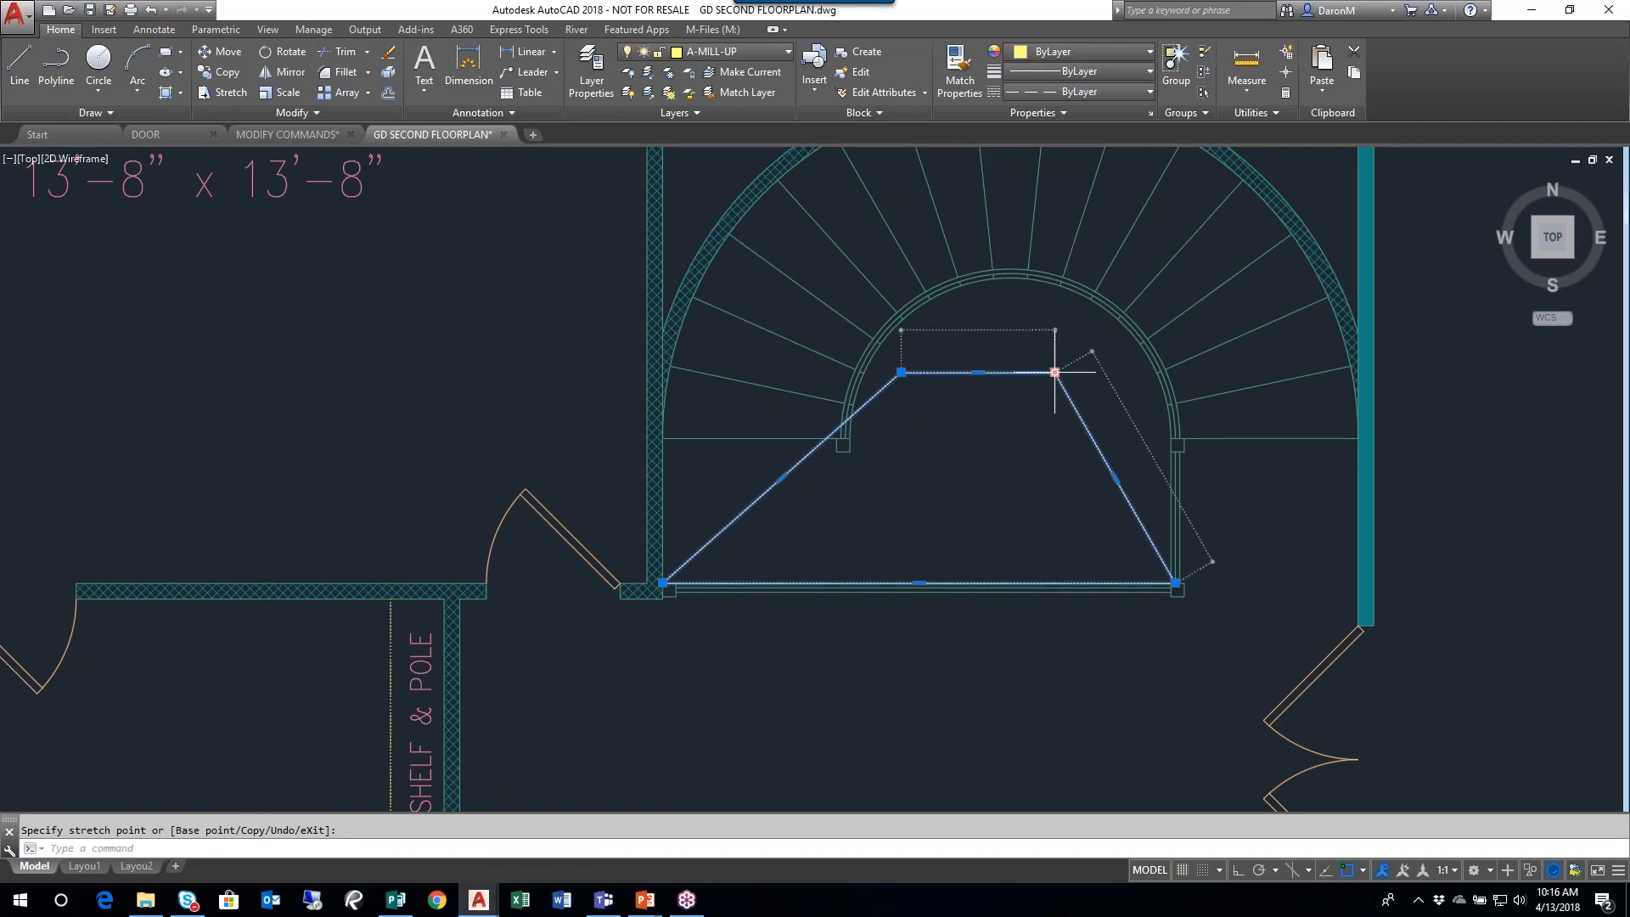
scroll(1160, 434, up, 2)
scroll(890, 273, down, 3)
click(1159, 456)
- Stretch the polyline's northwest vertex to the west end of the curved railing's inner edge at its post
click(889, 389)
scroll(838, 467, up, 4)
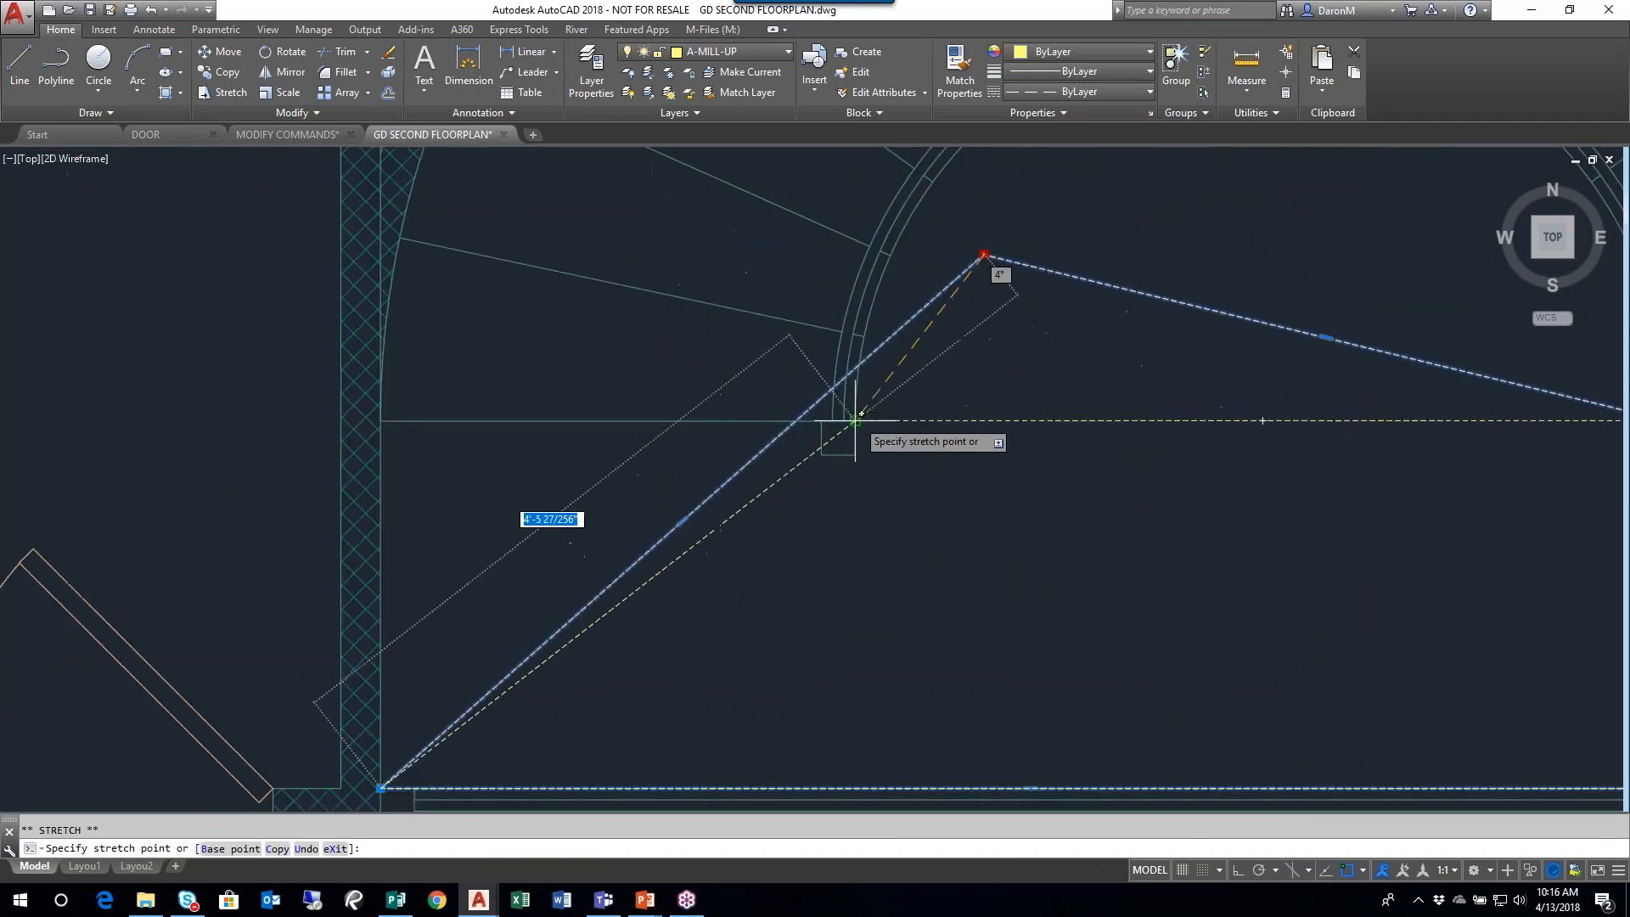
click(832, 456)
scroll(857, 470, down, 4)
middle_drag(946, 557, 857, 496)
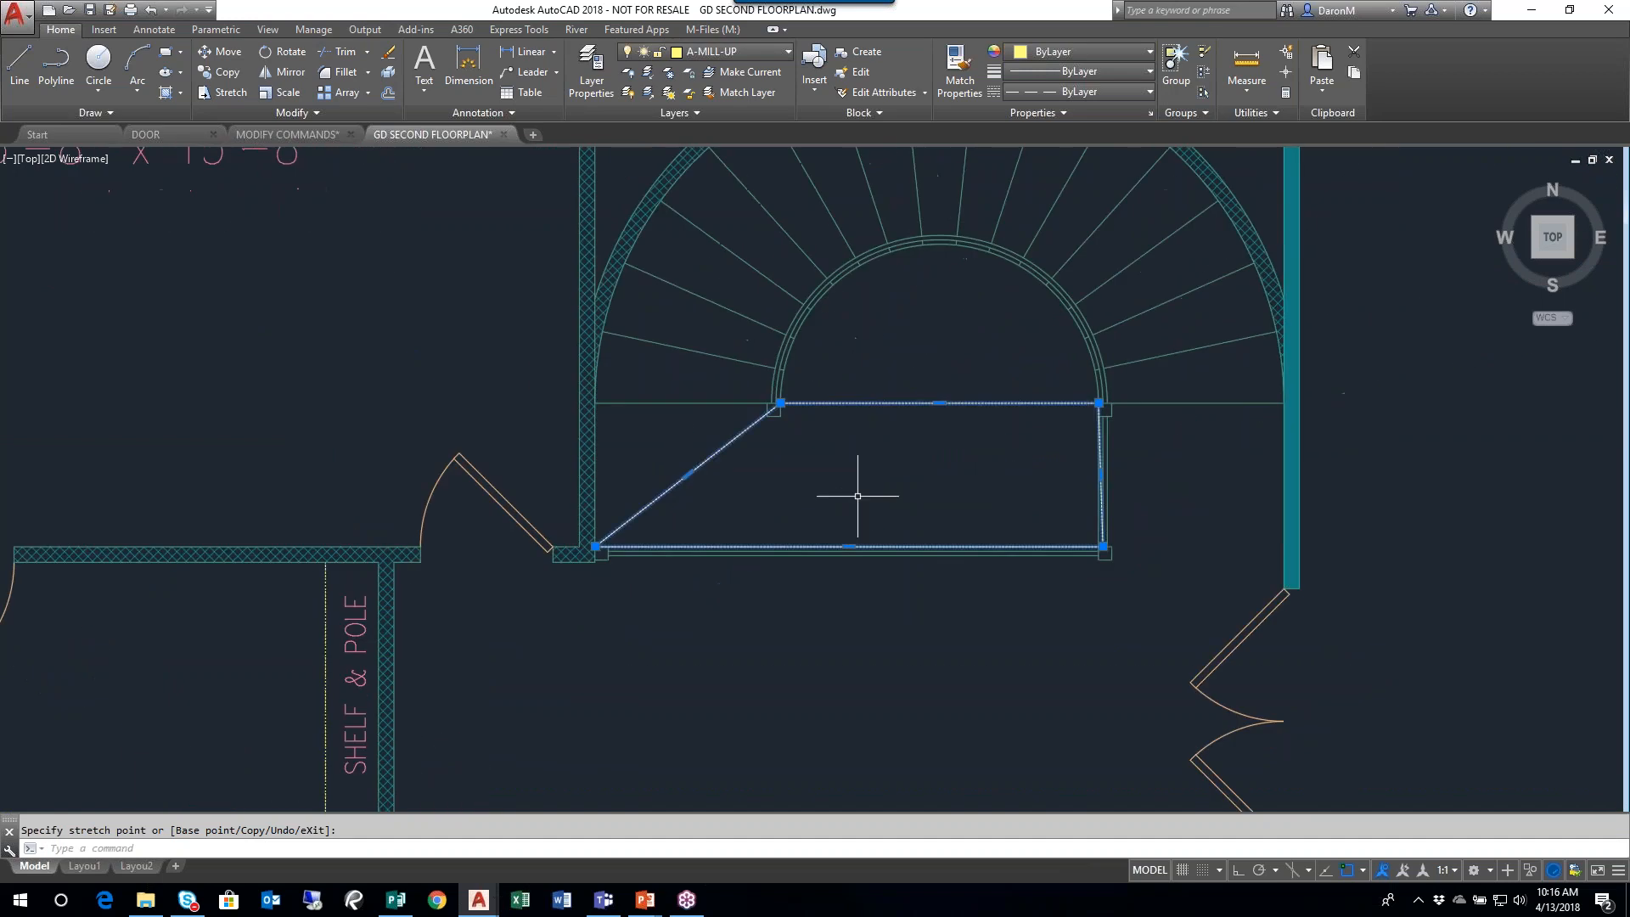
- Stretch the polyline's southeast vertex to the northwest corner of the railing's southeast post using an Intersection snap
scroll(1180, 424, up, 5)
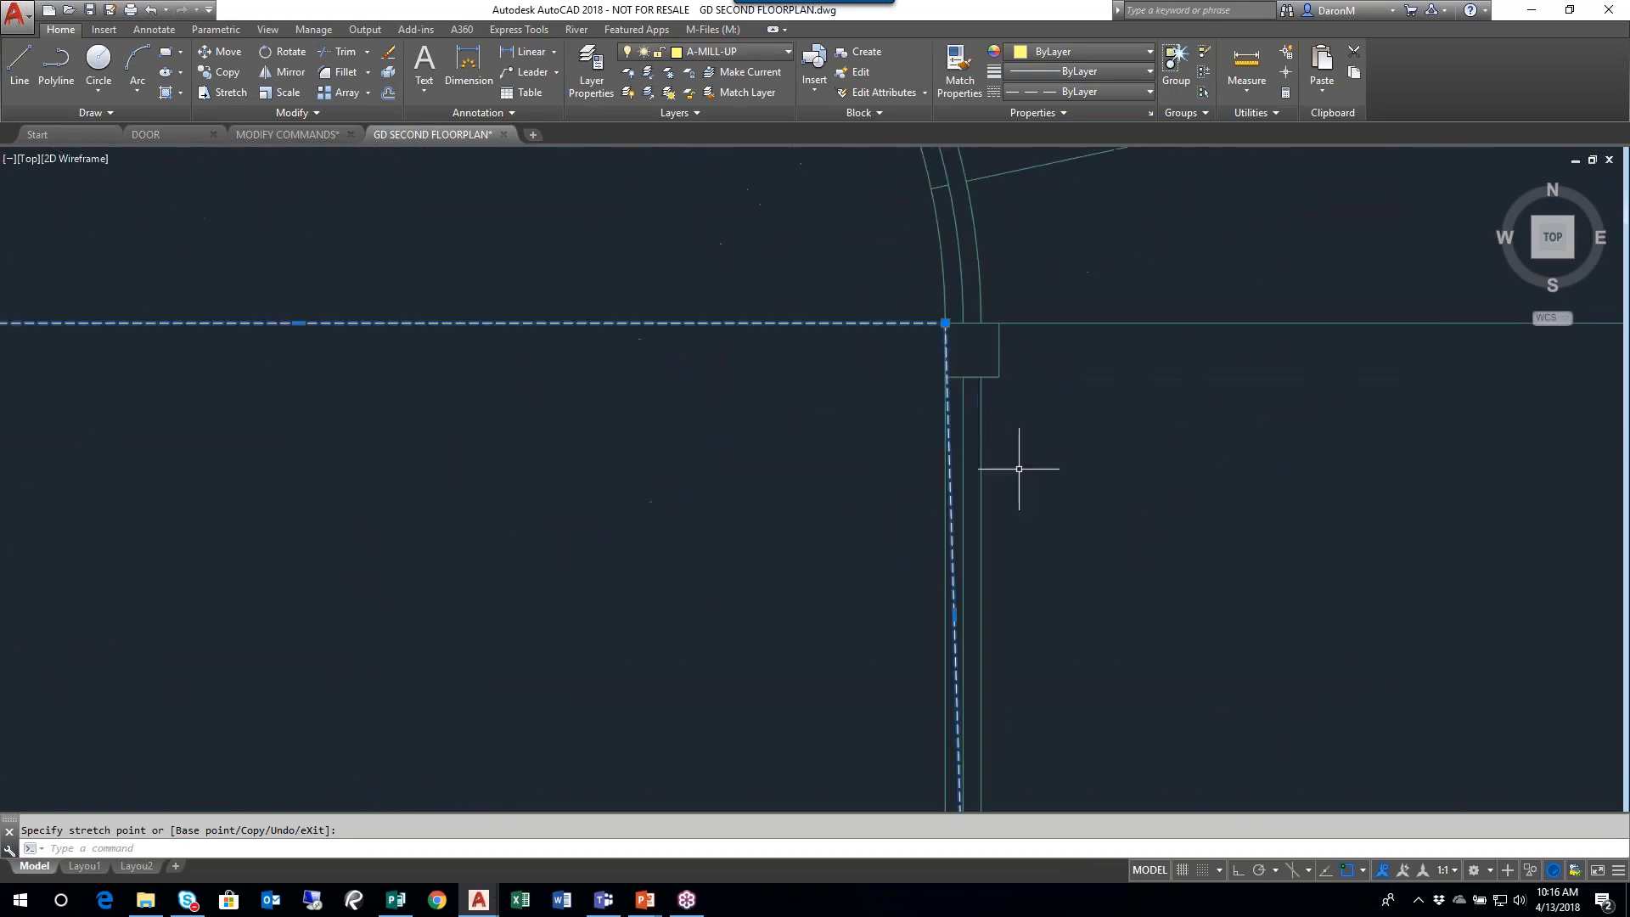
scroll(985, 662, down, 1)
scroll(1006, 752, up, 4)
click(965, 738)
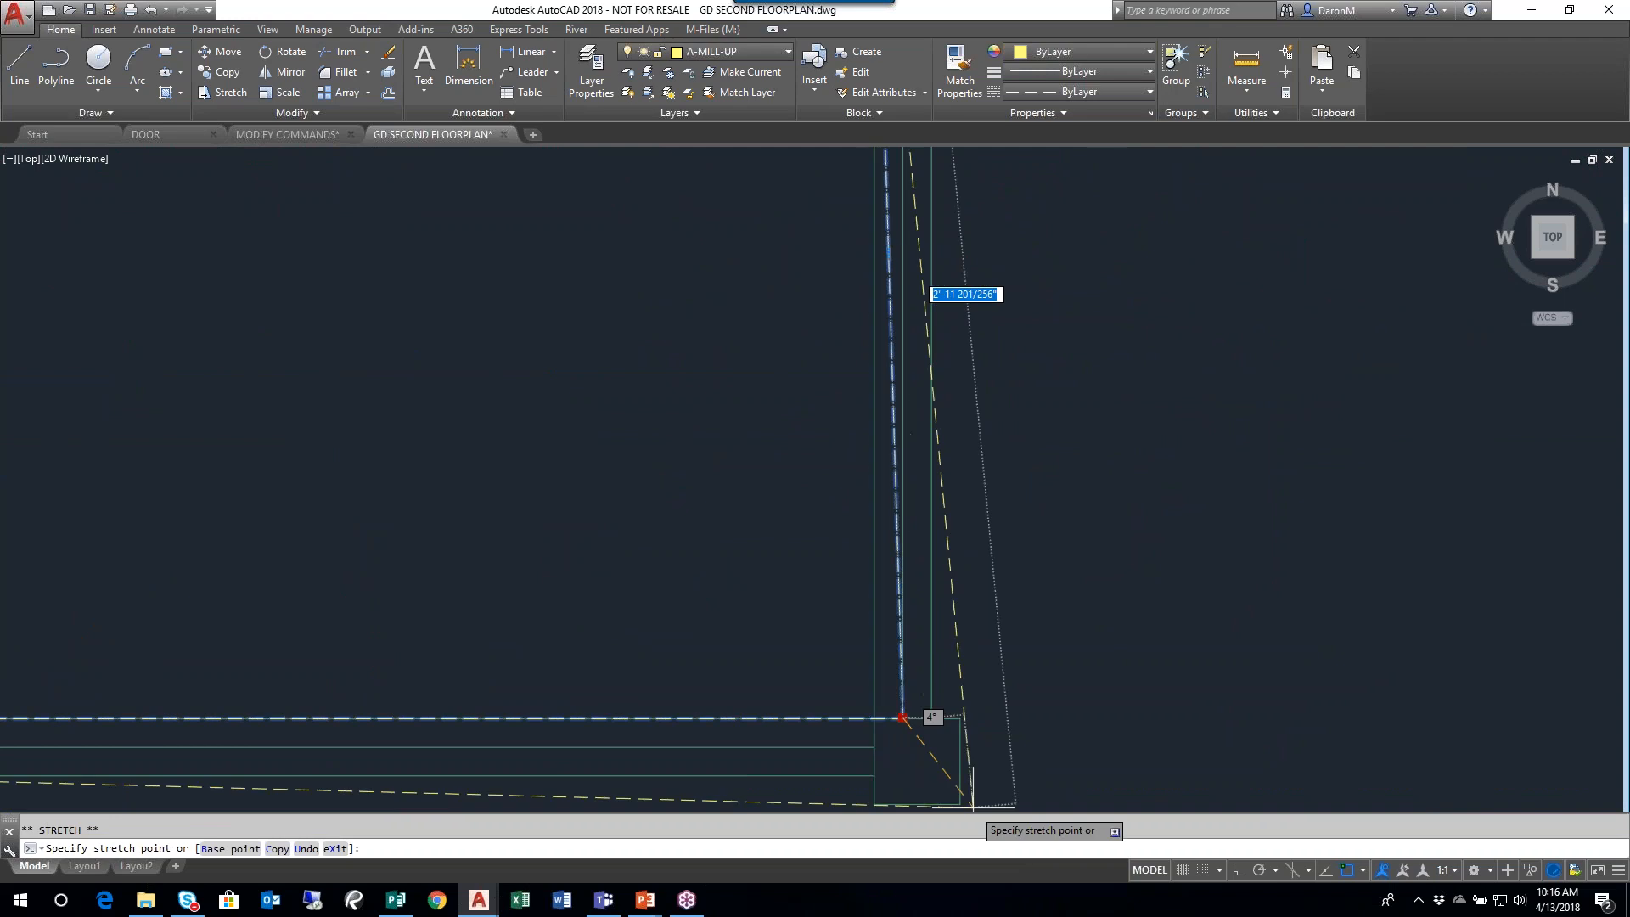
shift+right_click(899, 798)
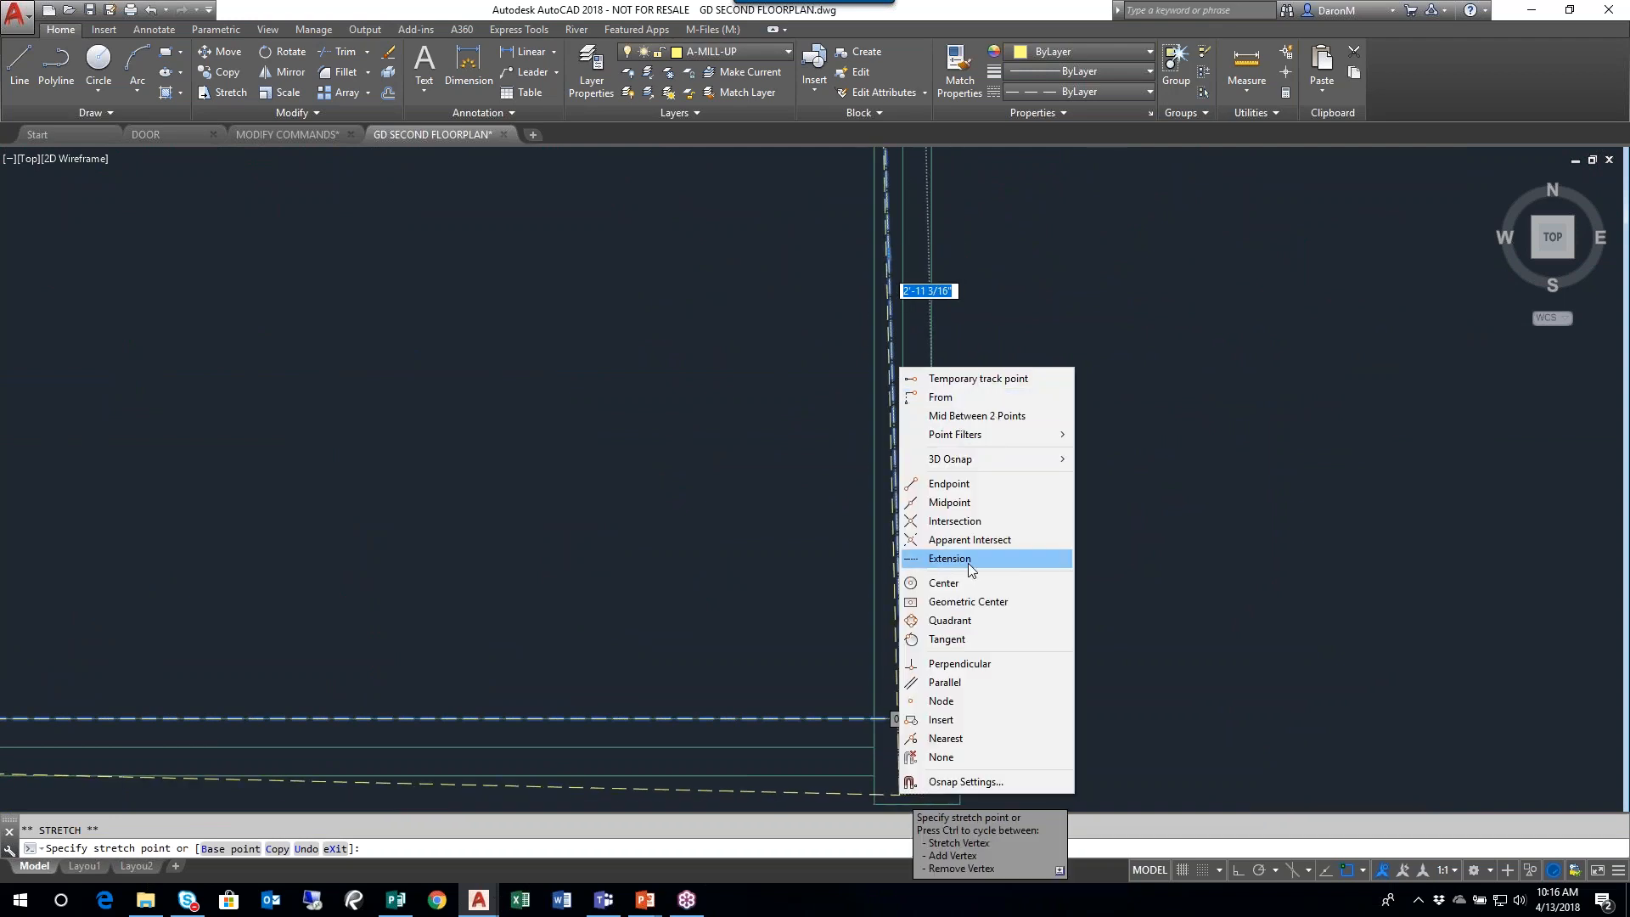
click(954, 520)
click(907, 718)
scroll(907, 722, down, 6)
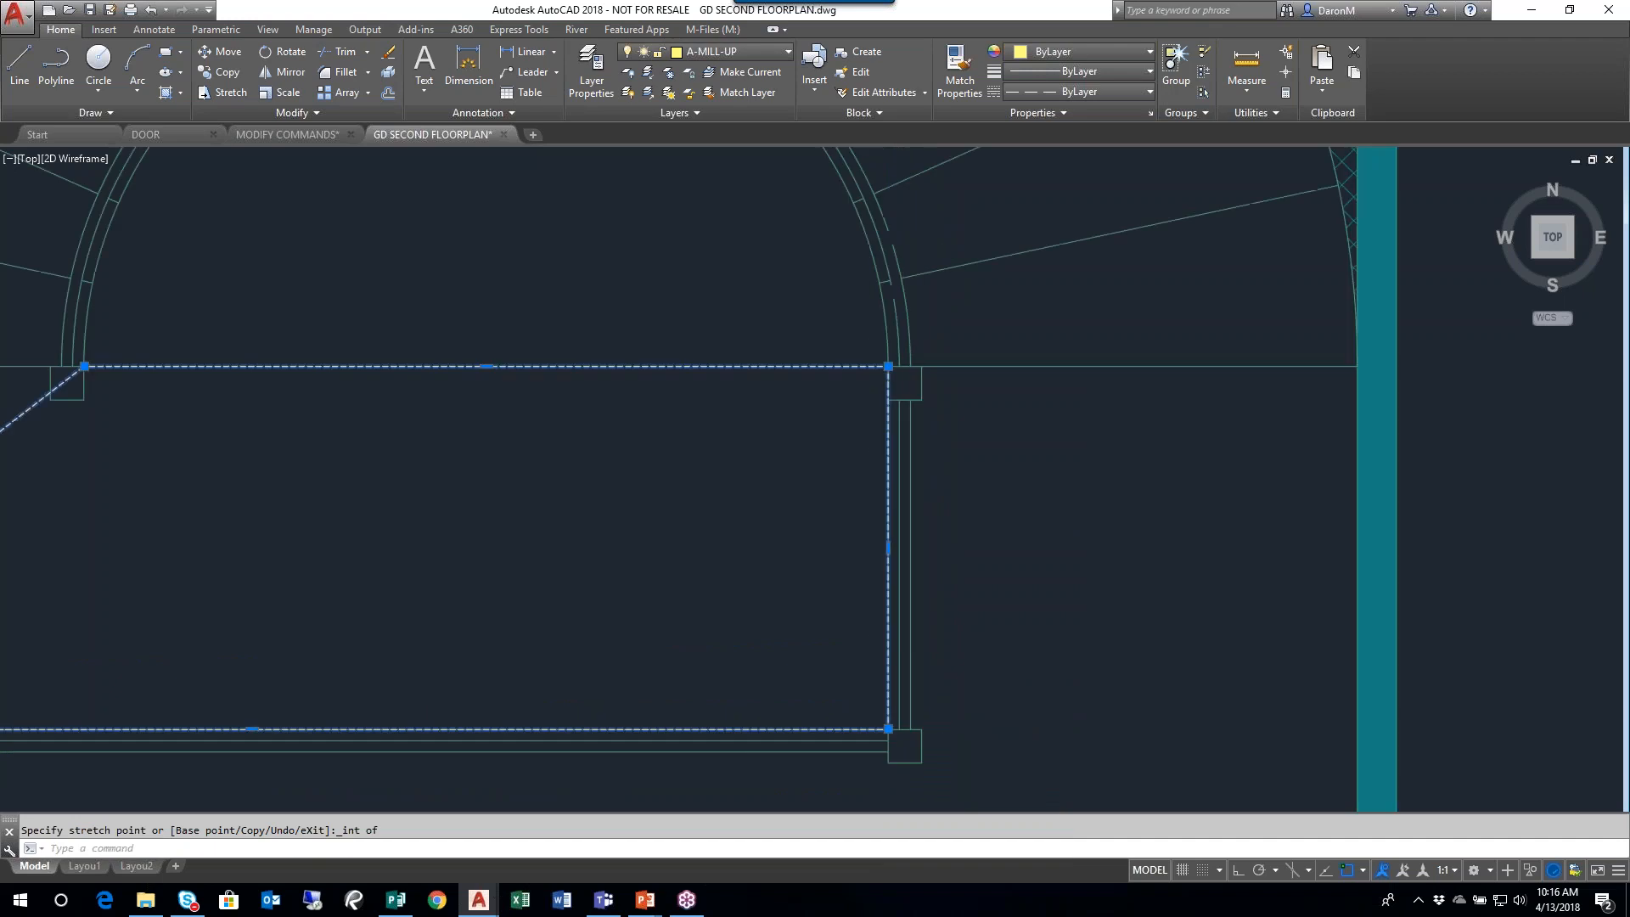
- Convert the polyline's north segment to an arc with its midpoint at the top of the curved railing's inner edge
middle_drag(903, 516, 952, 485)
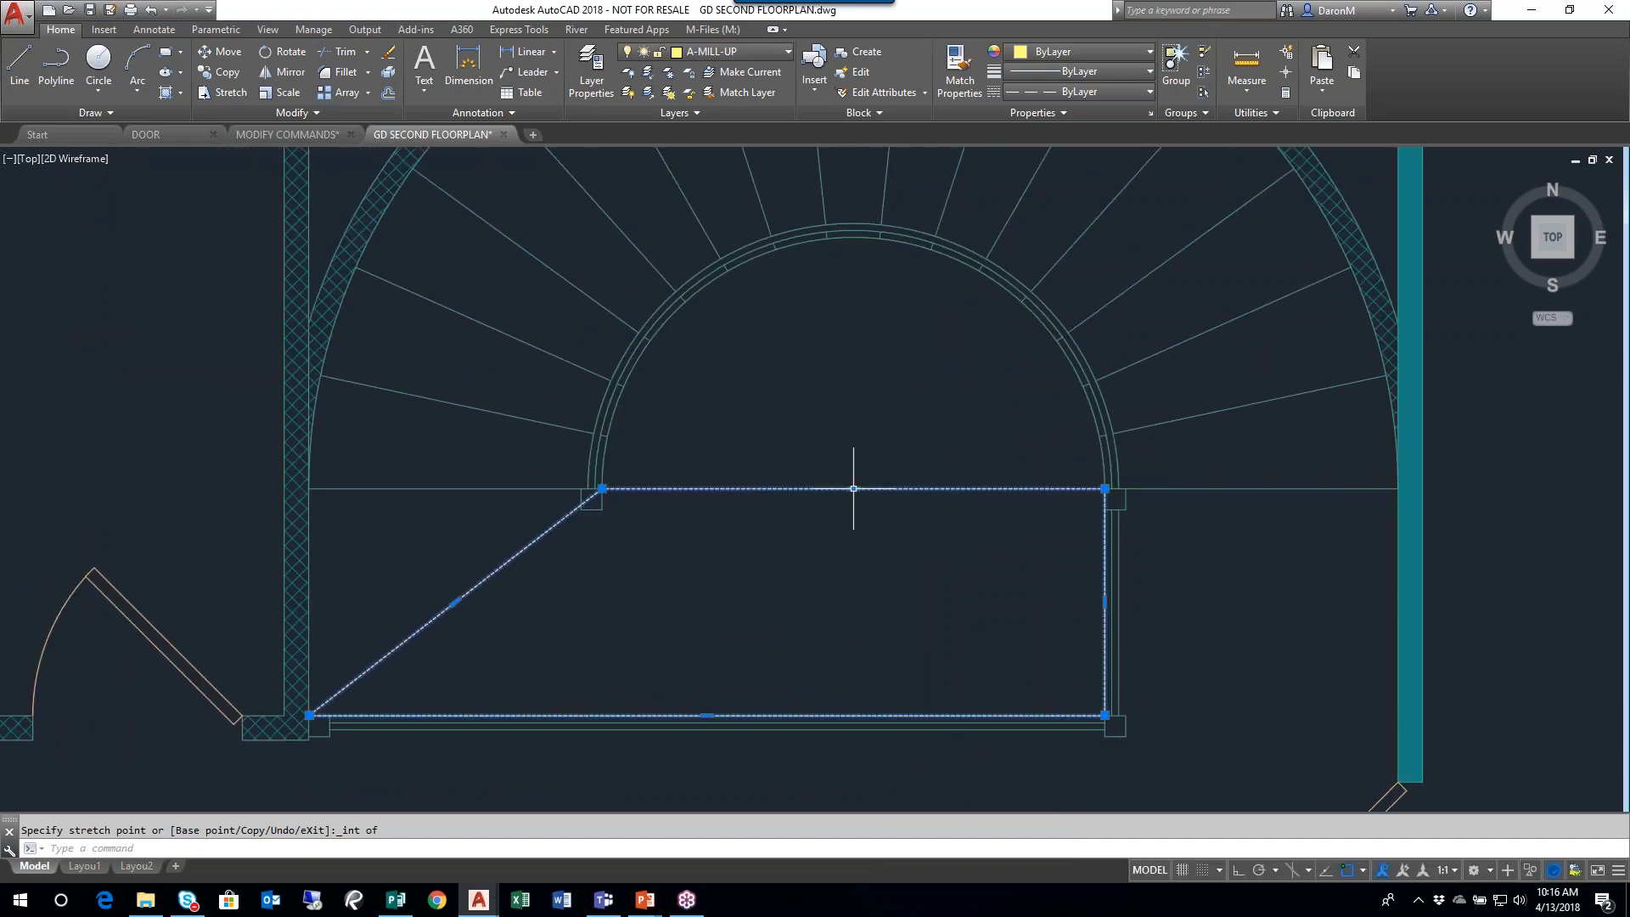
mouse_move(853, 488)
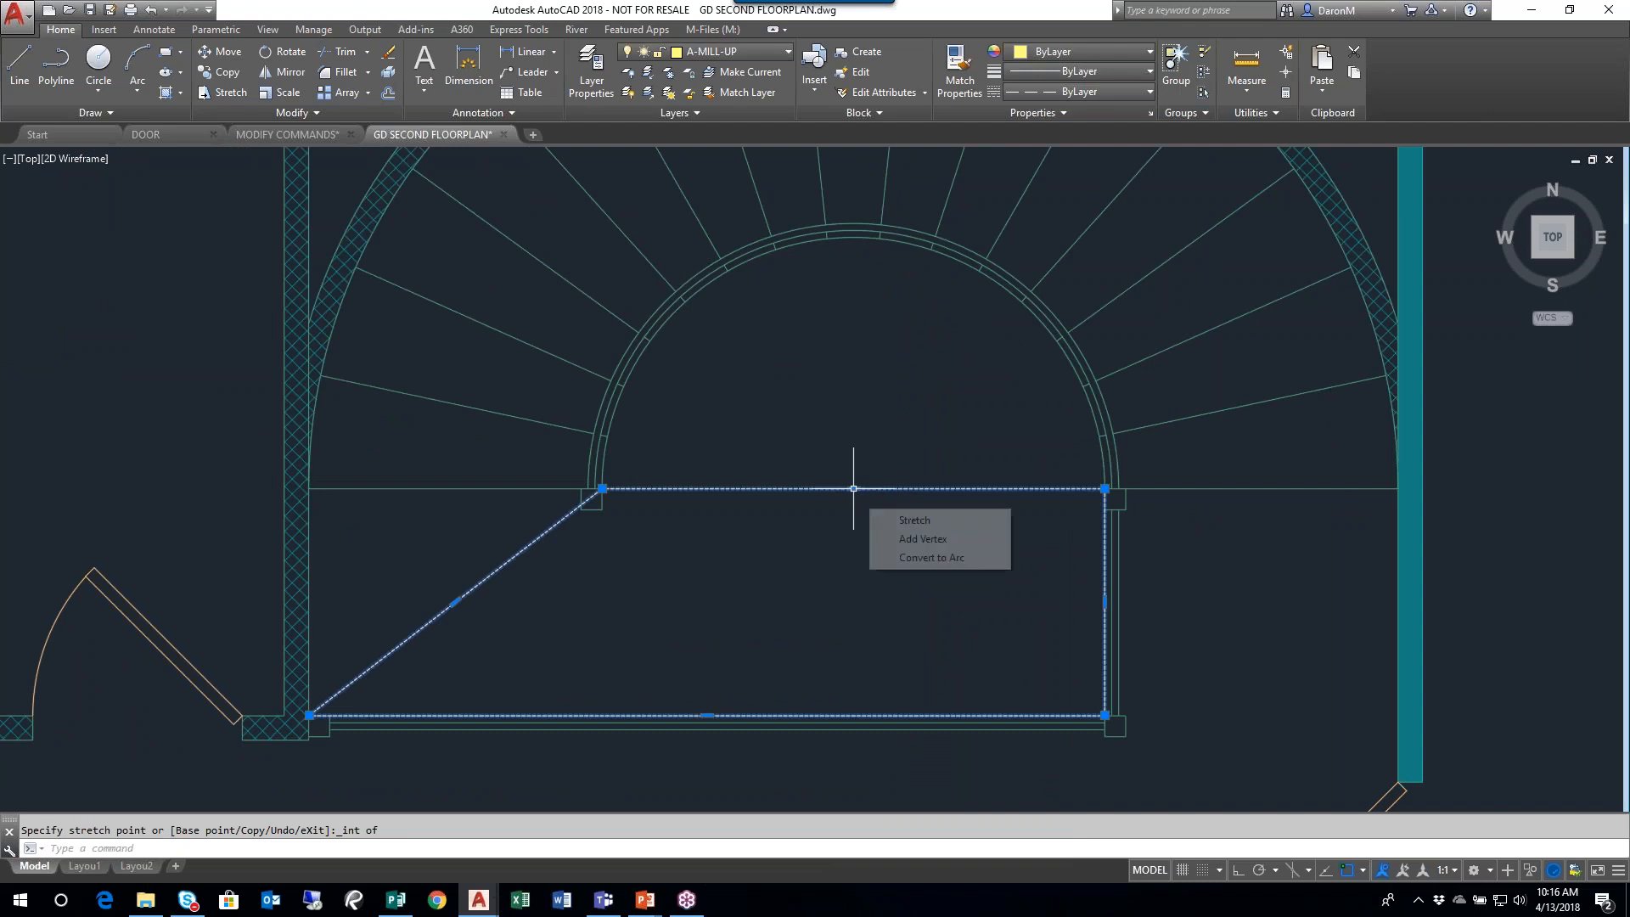
click(923, 538)
key(Escape)
mouse_move(853, 488)
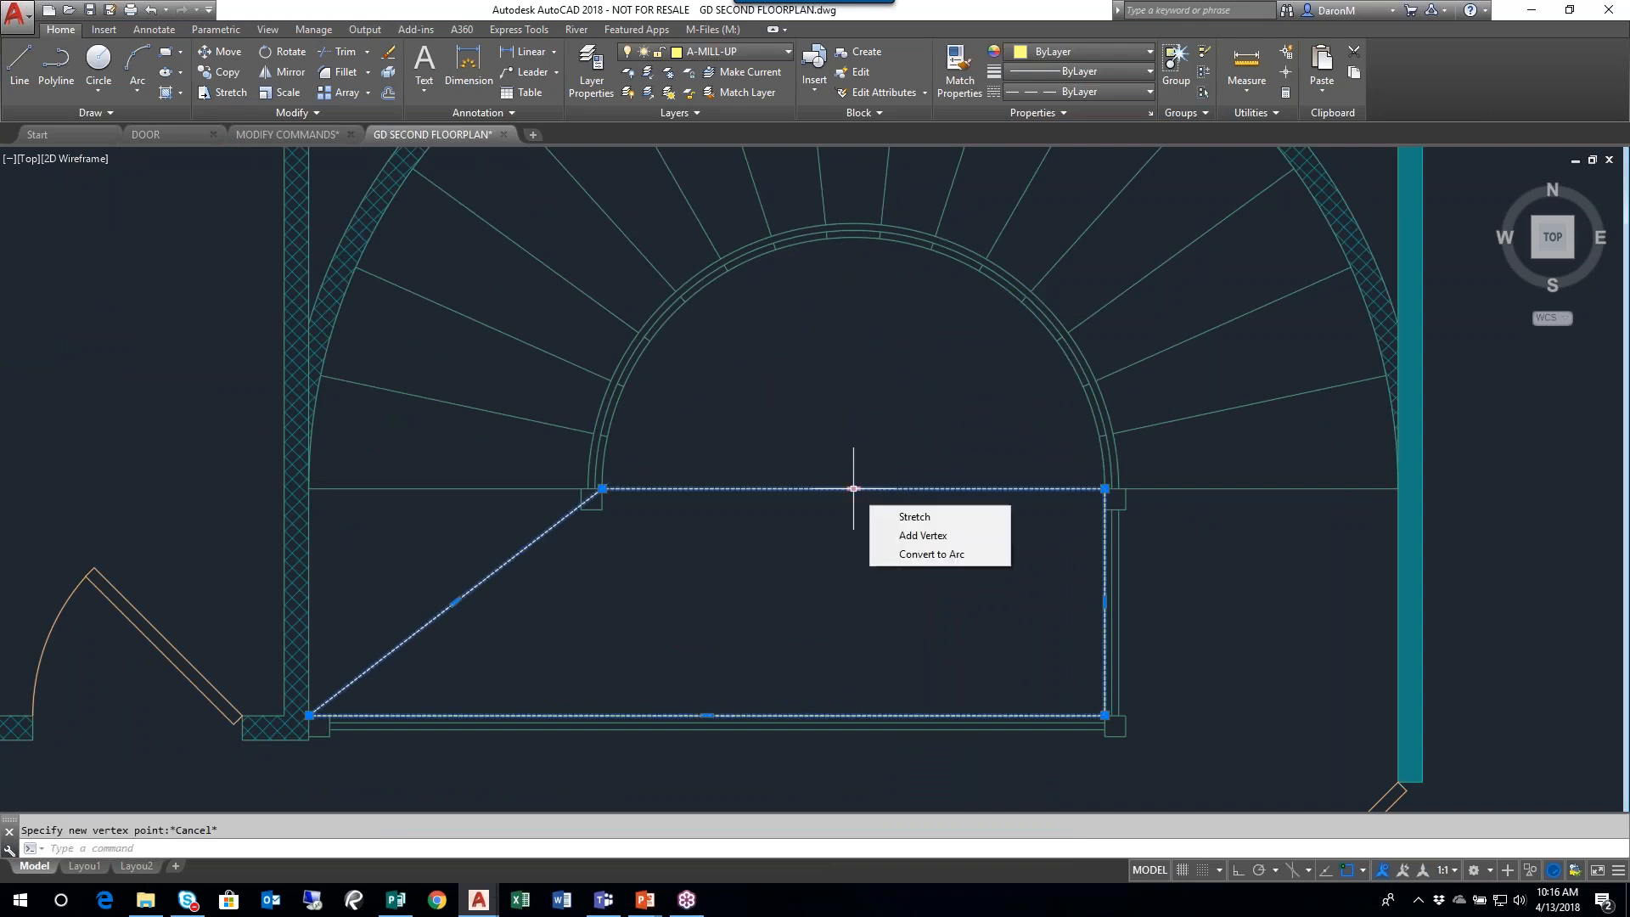
click(930, 554)
click(854, 238)
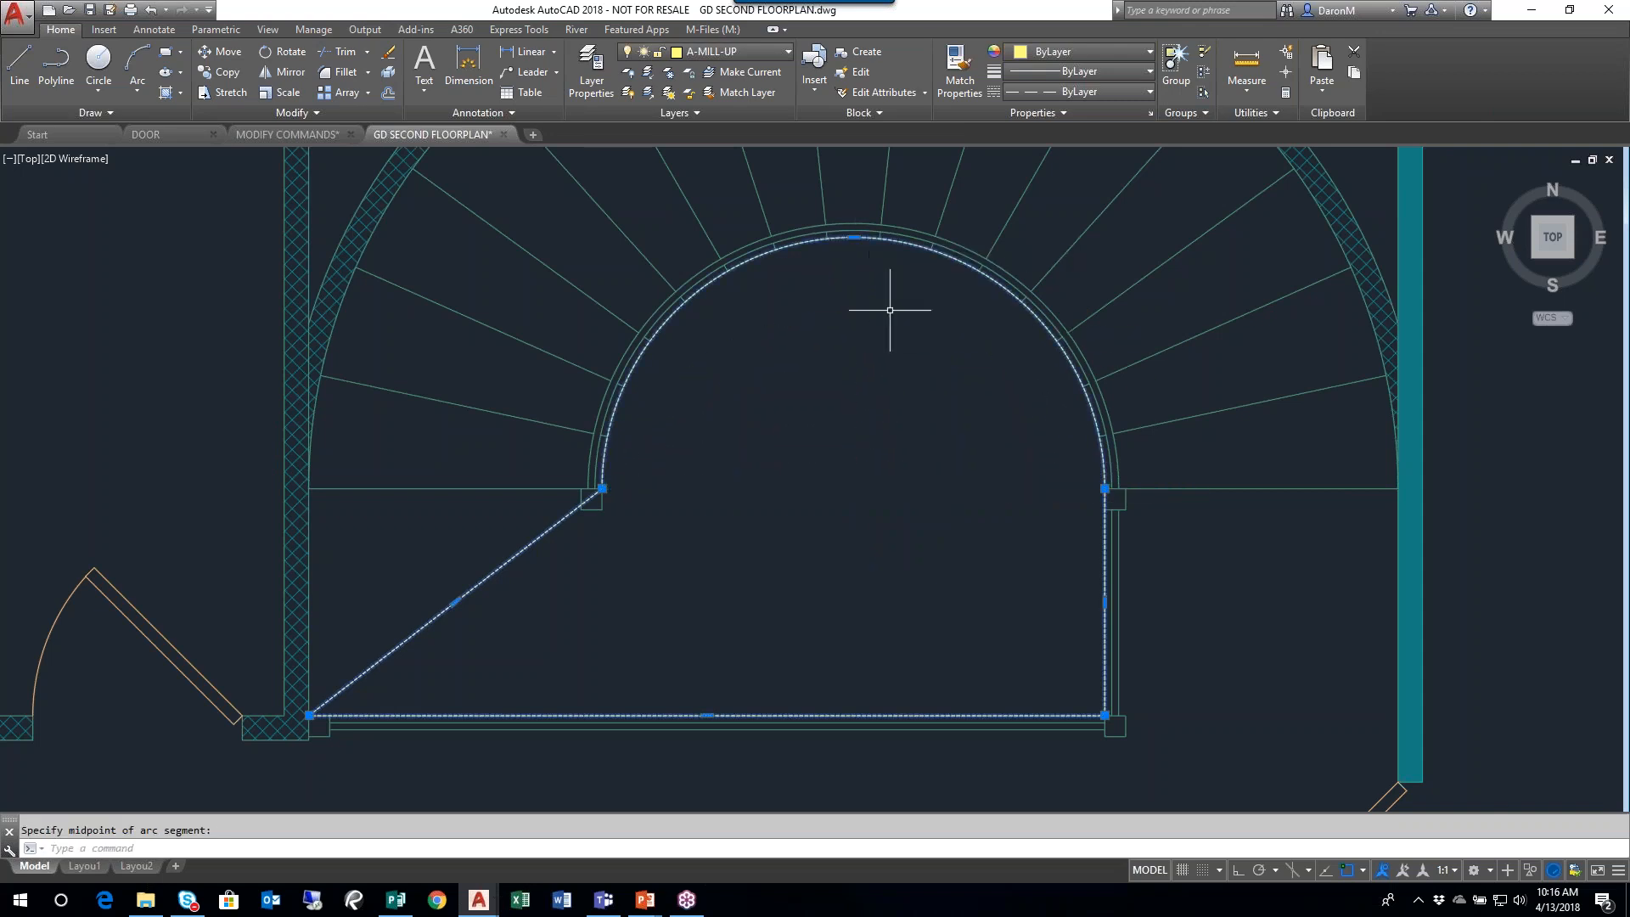
- Examine how the polyline fits the curved railing, the posts and the east railing, and inspect its diagonal west segment
scroll(1057, 429, down, 2)
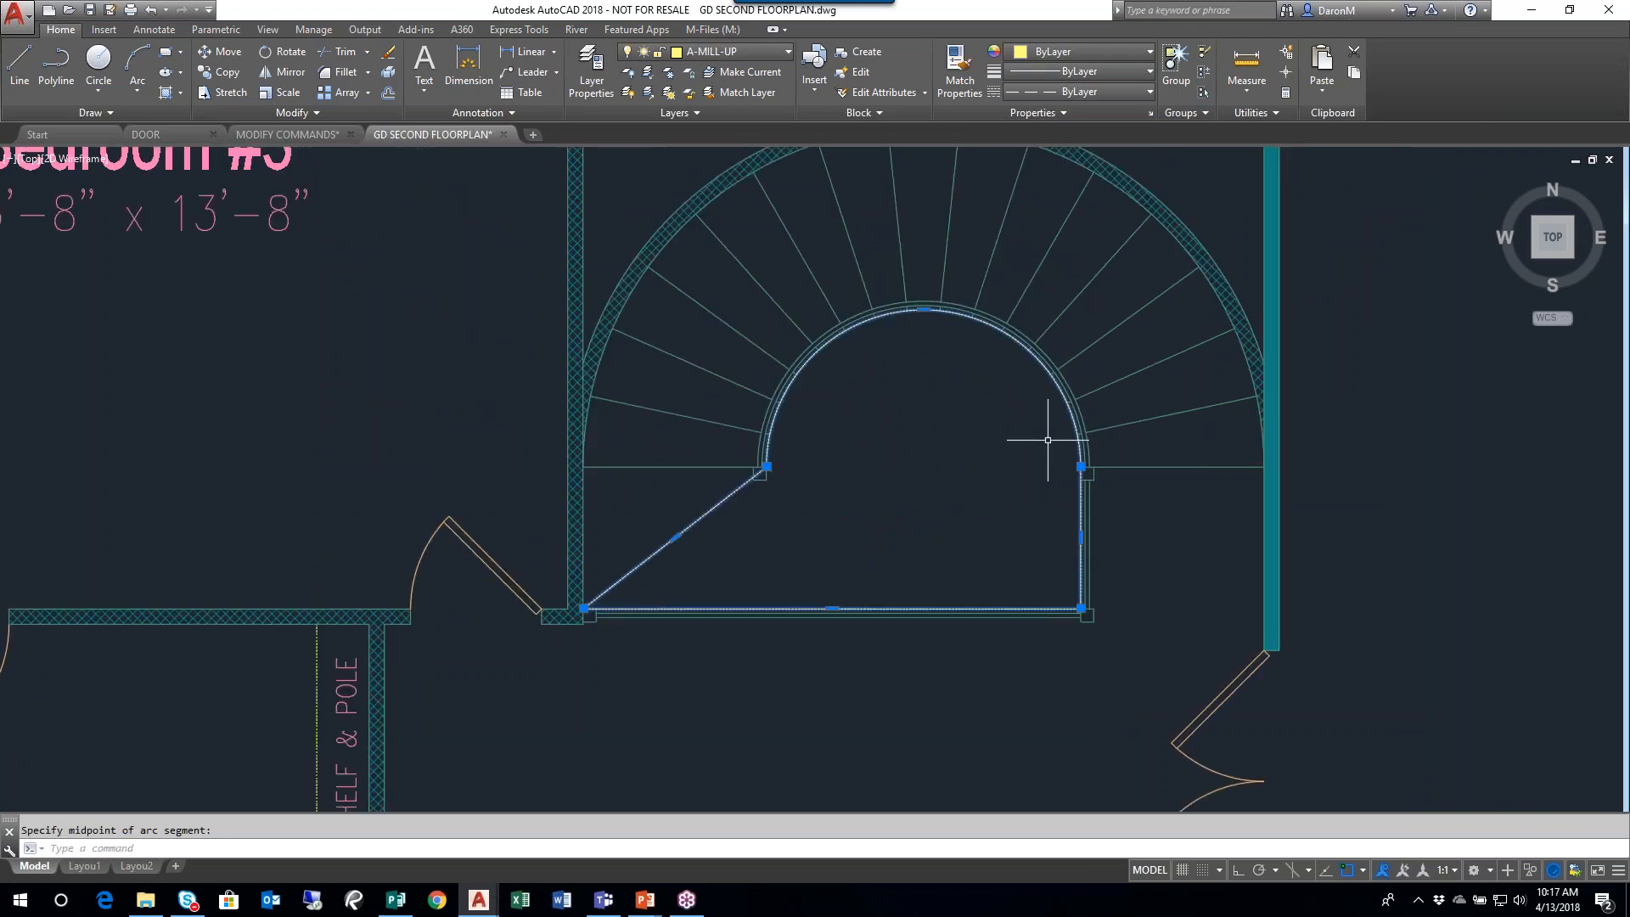
scroll(728, 466, up, 2)
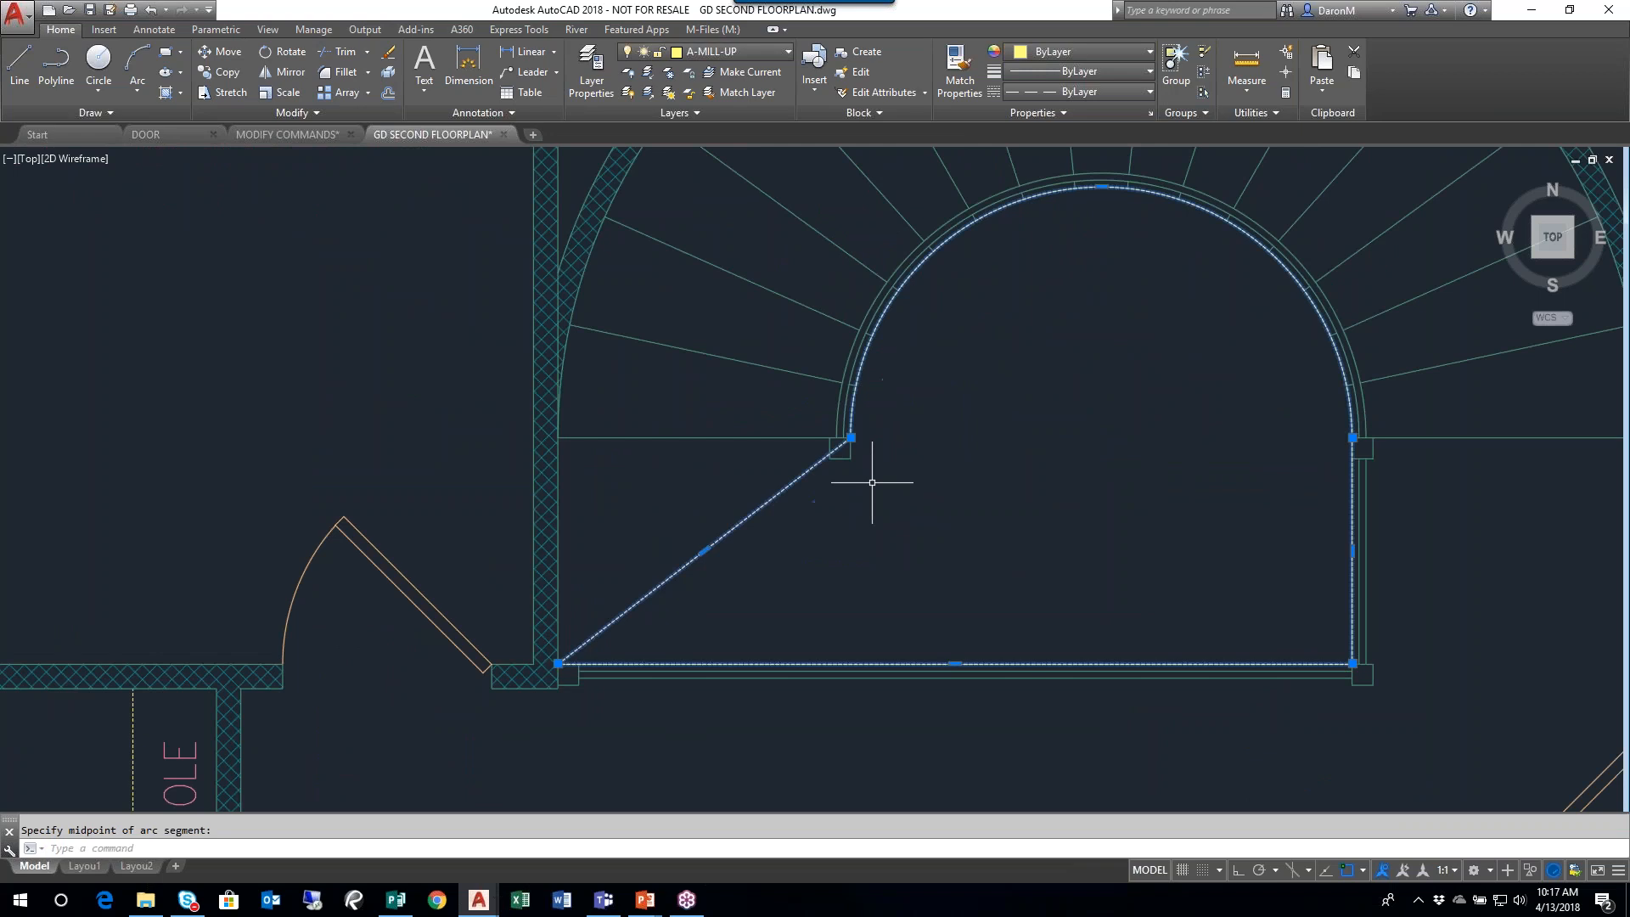
middle_drag(921, 480, 873, 473)
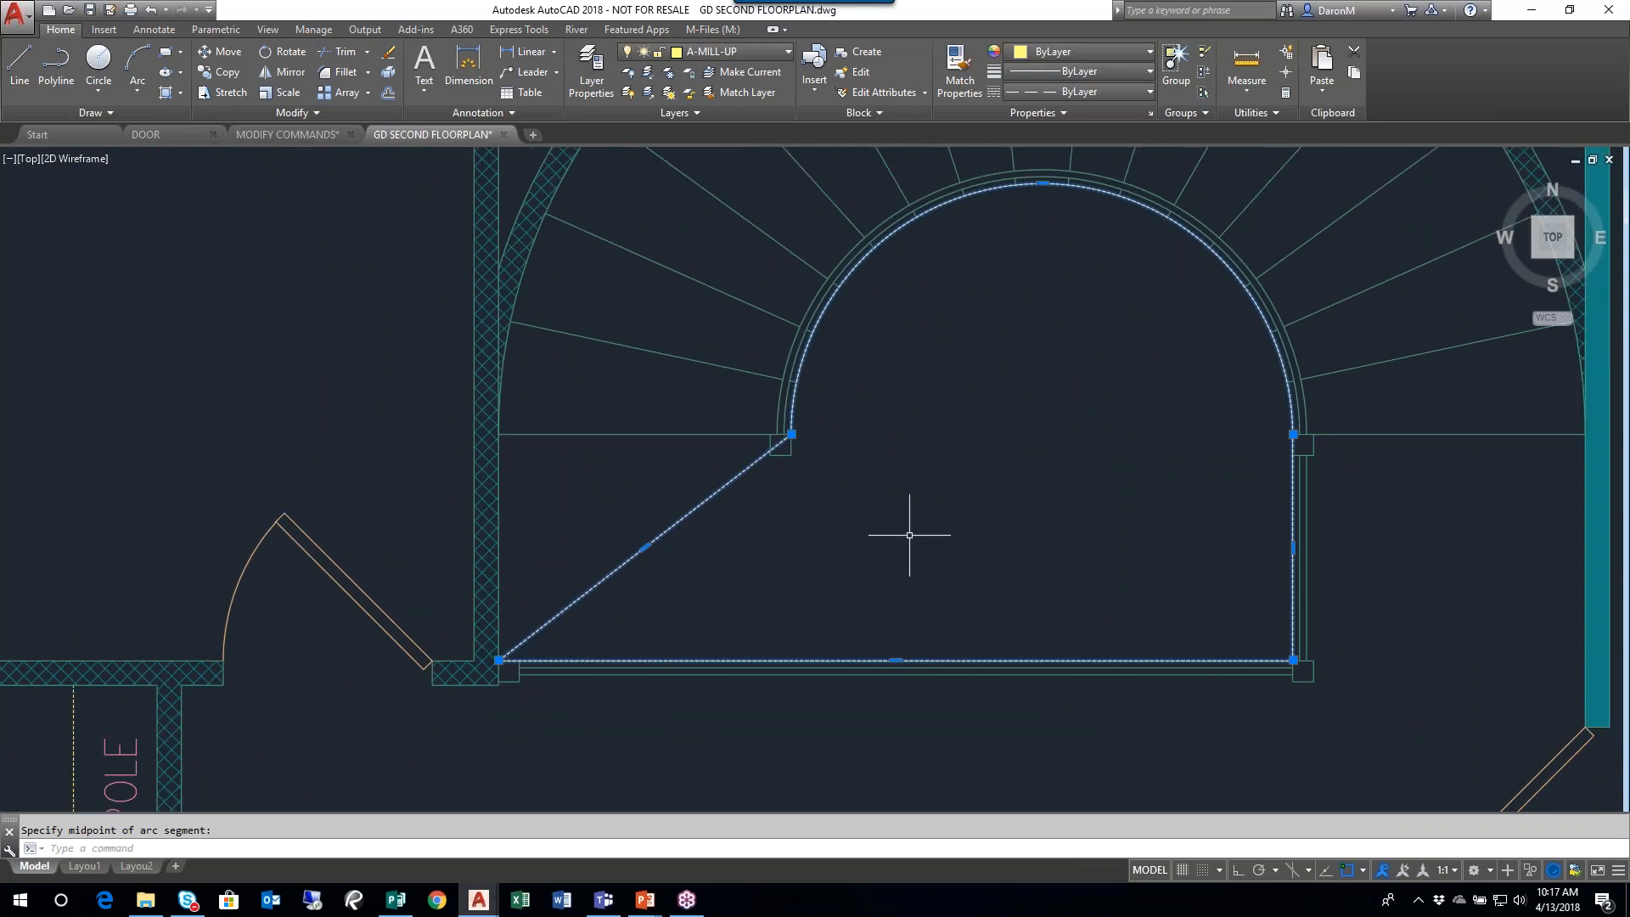
scroll(1157, 498, down, 2)
middle_drag(1157, 498, 1008, 538)
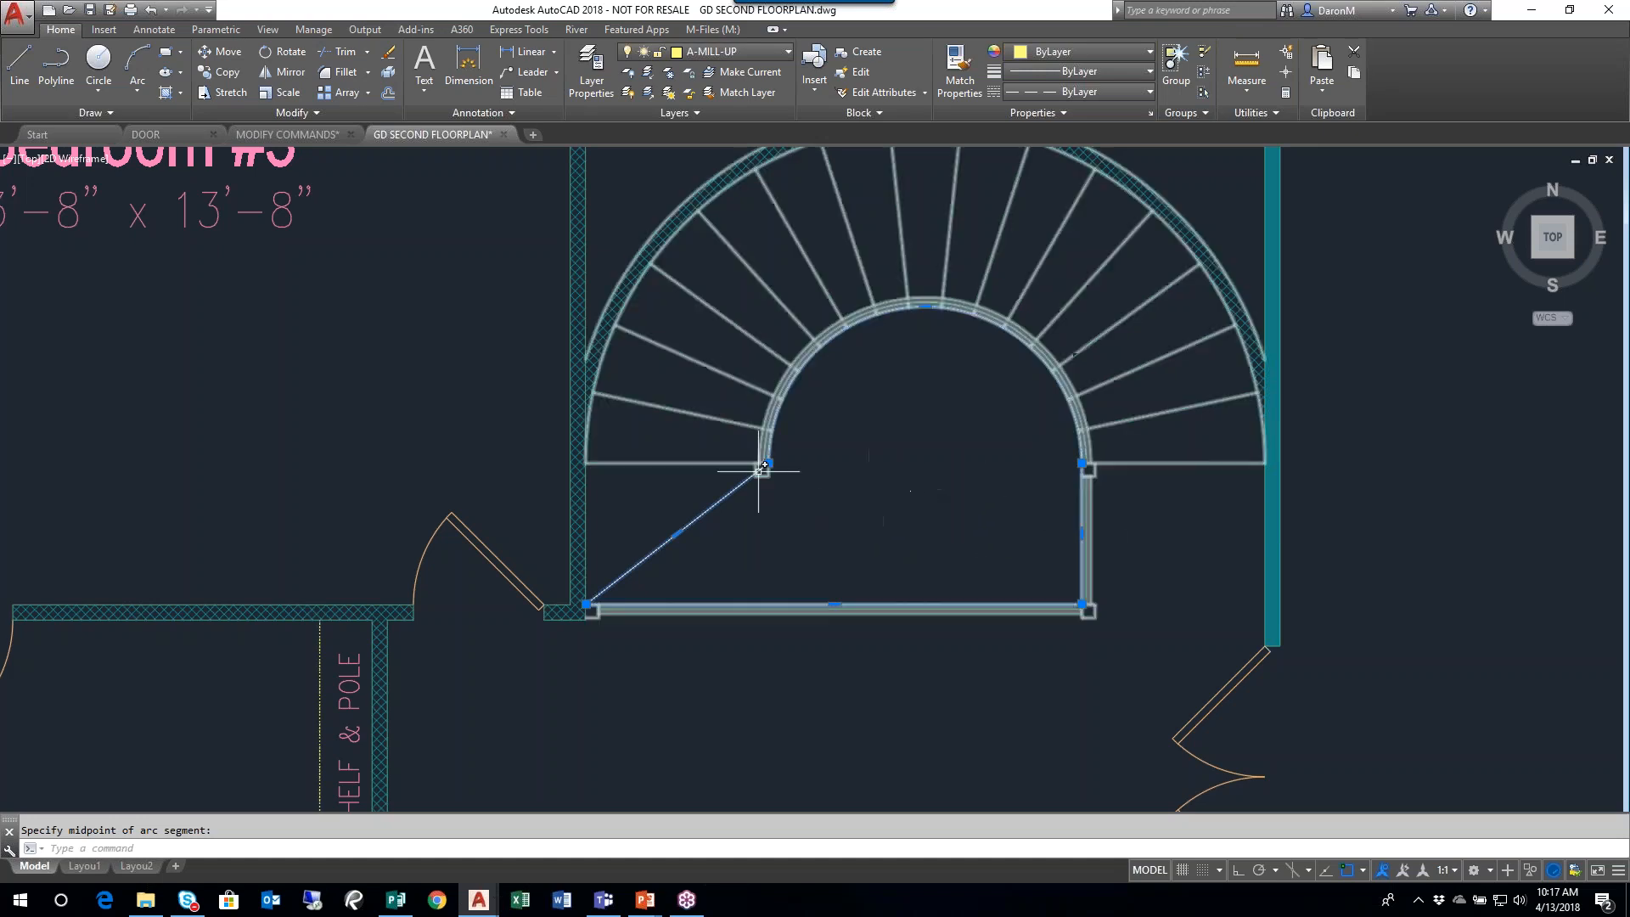
scroll(793, 476, up, 5)
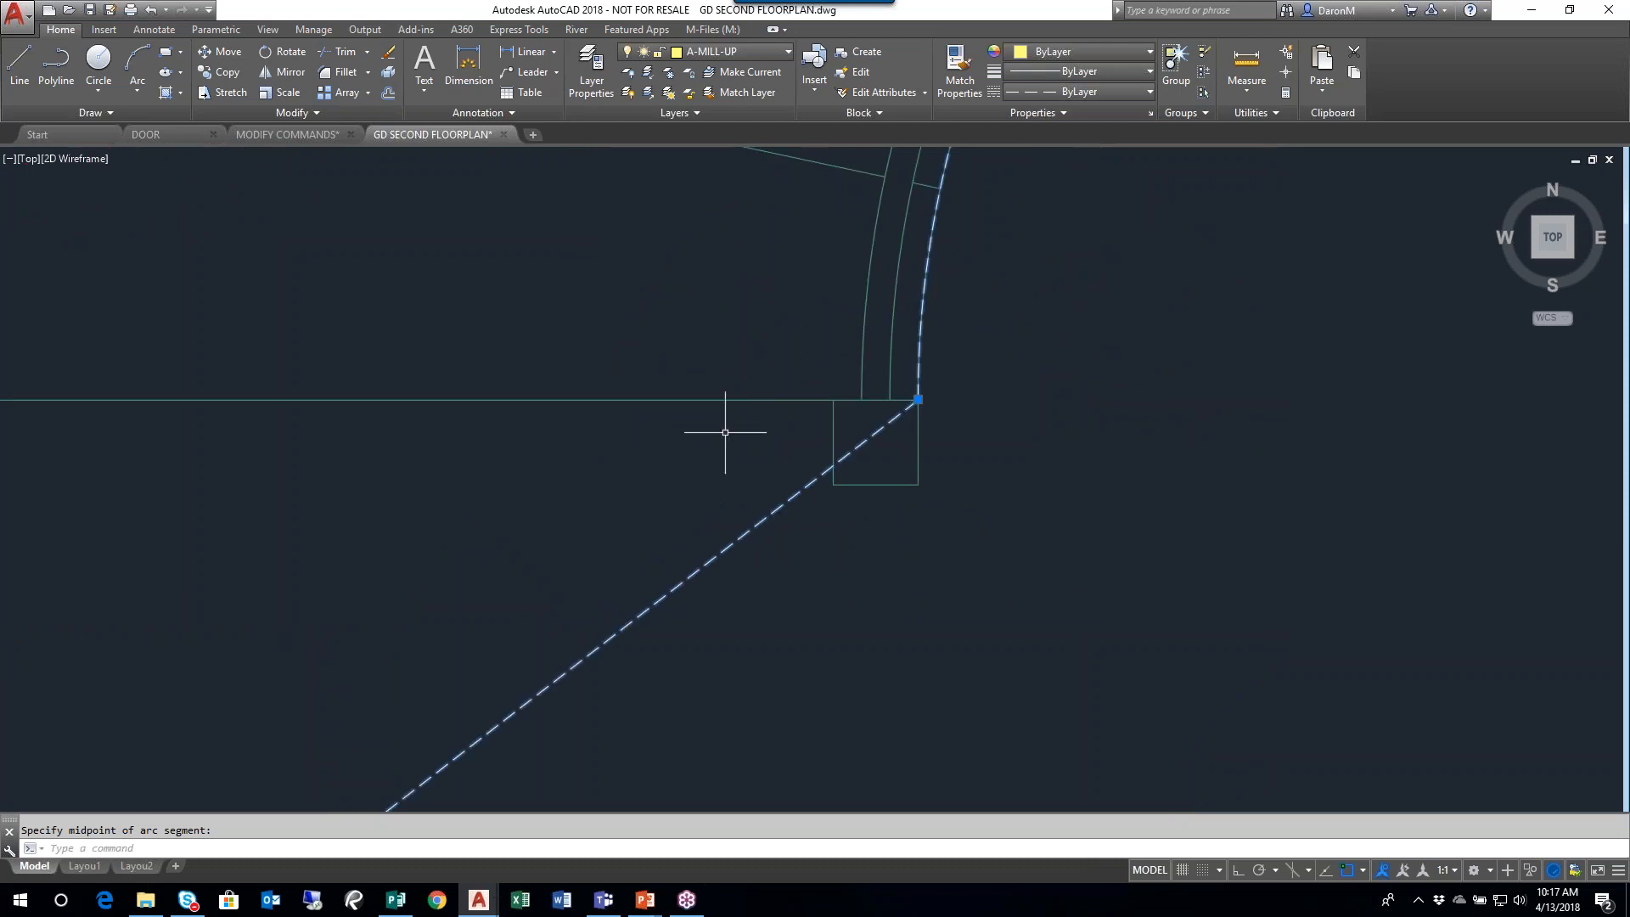
scroll(741, 436, down, 6)
middle_drag(1002, 449, 878, 445)
scroll(1117, 511, up, 5)
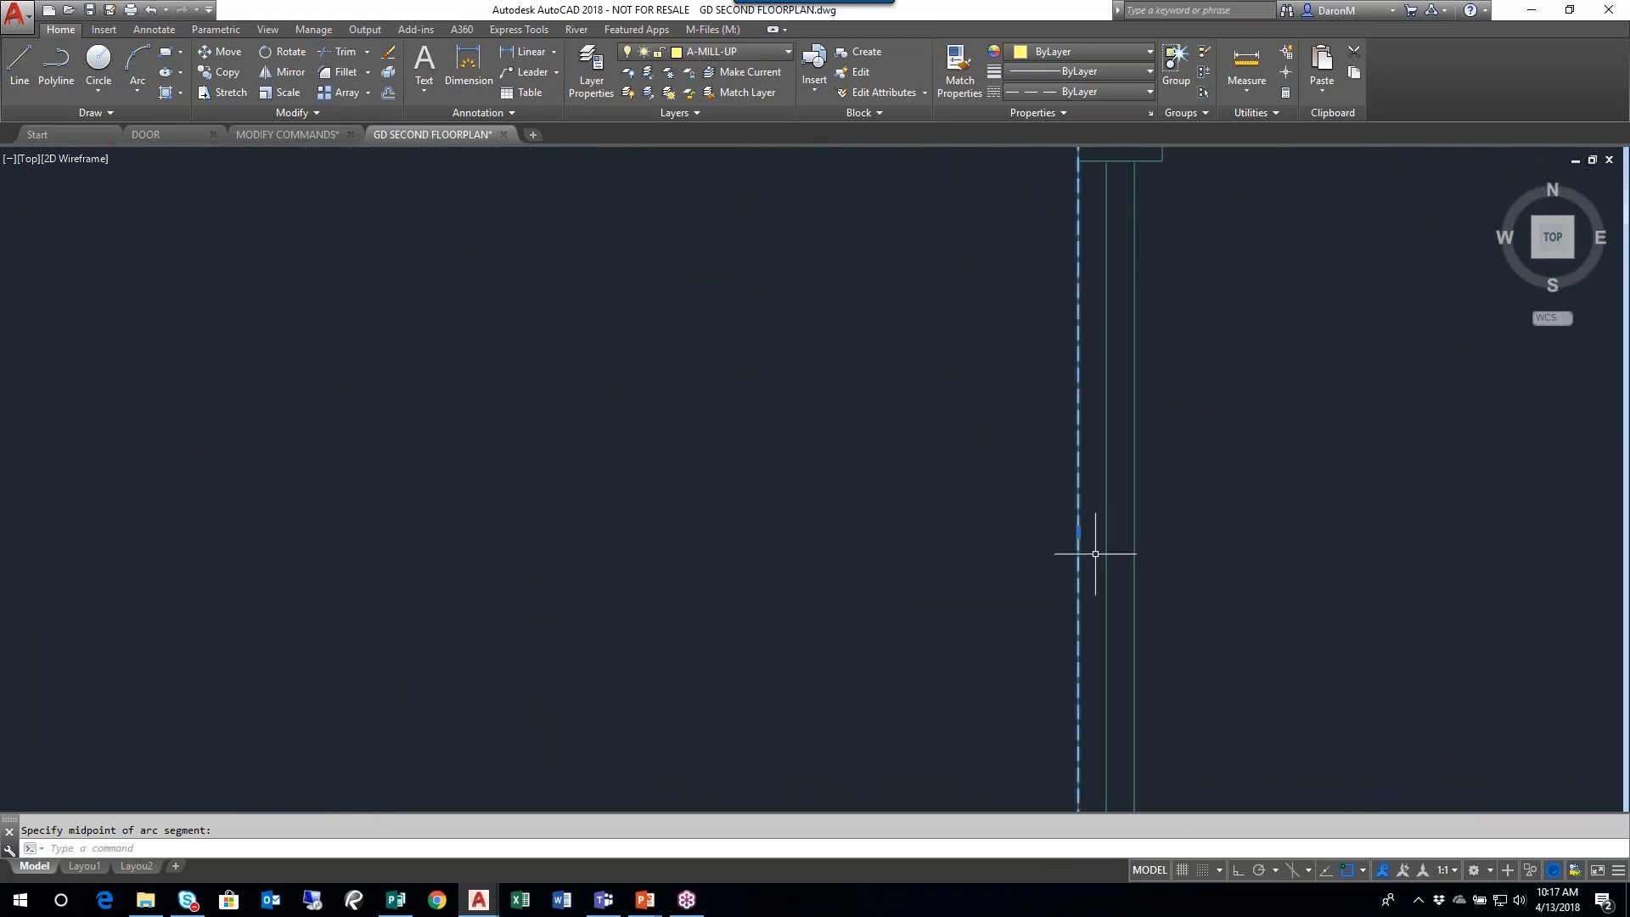
scroll(1080, 554, down, 1)
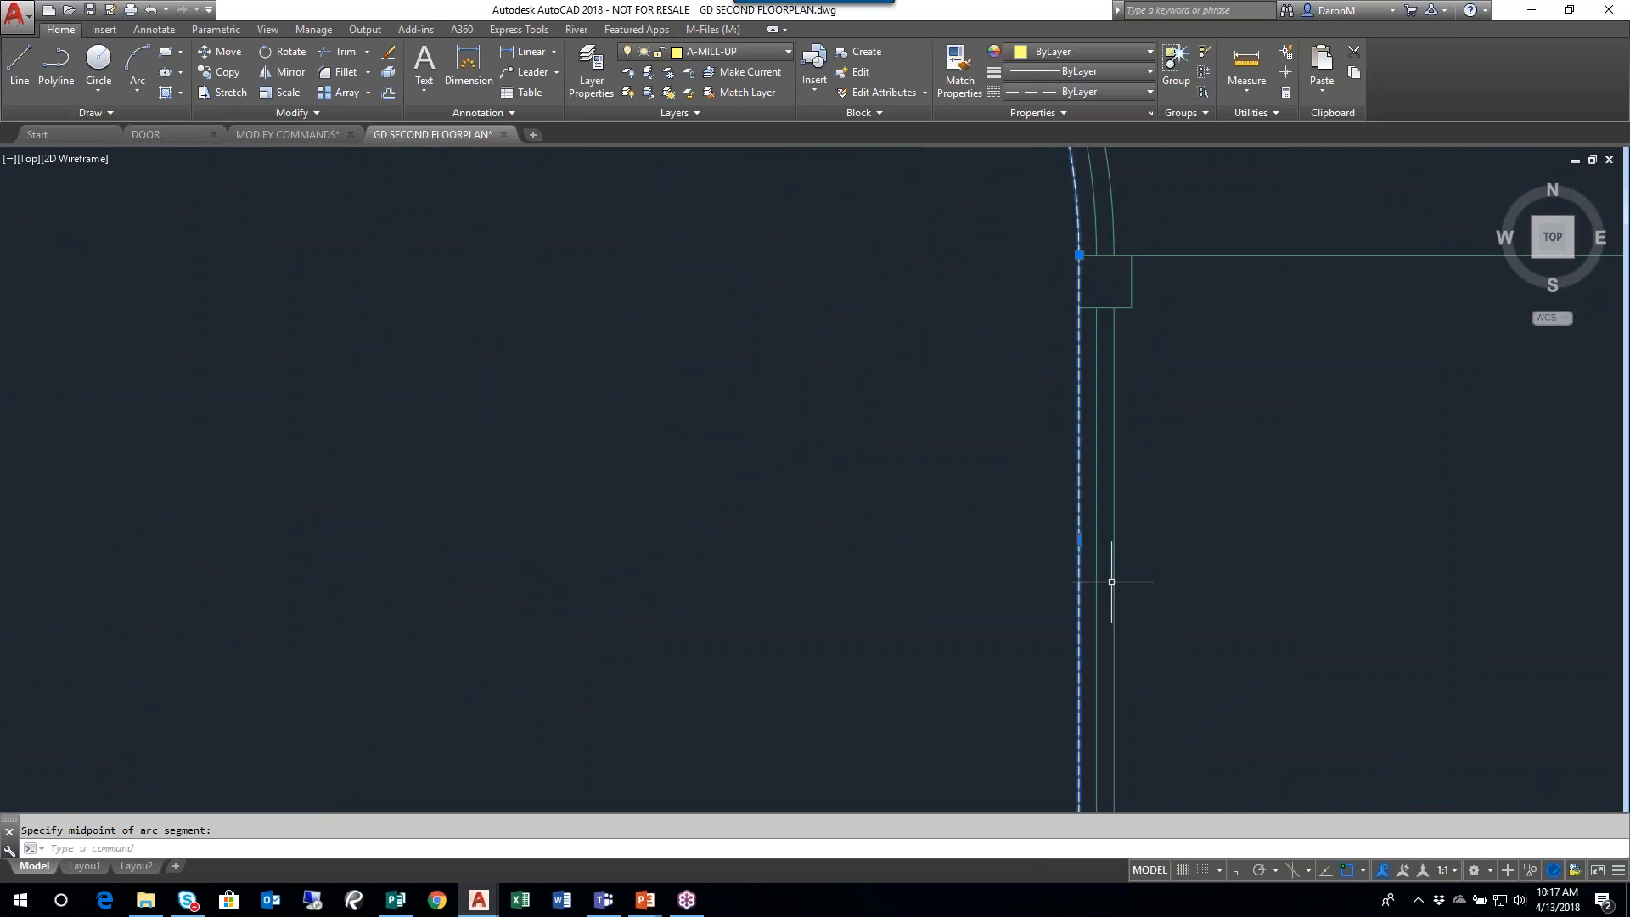
scroll(1104, 569, down, 2)
scroll(808, 484, down, 2)
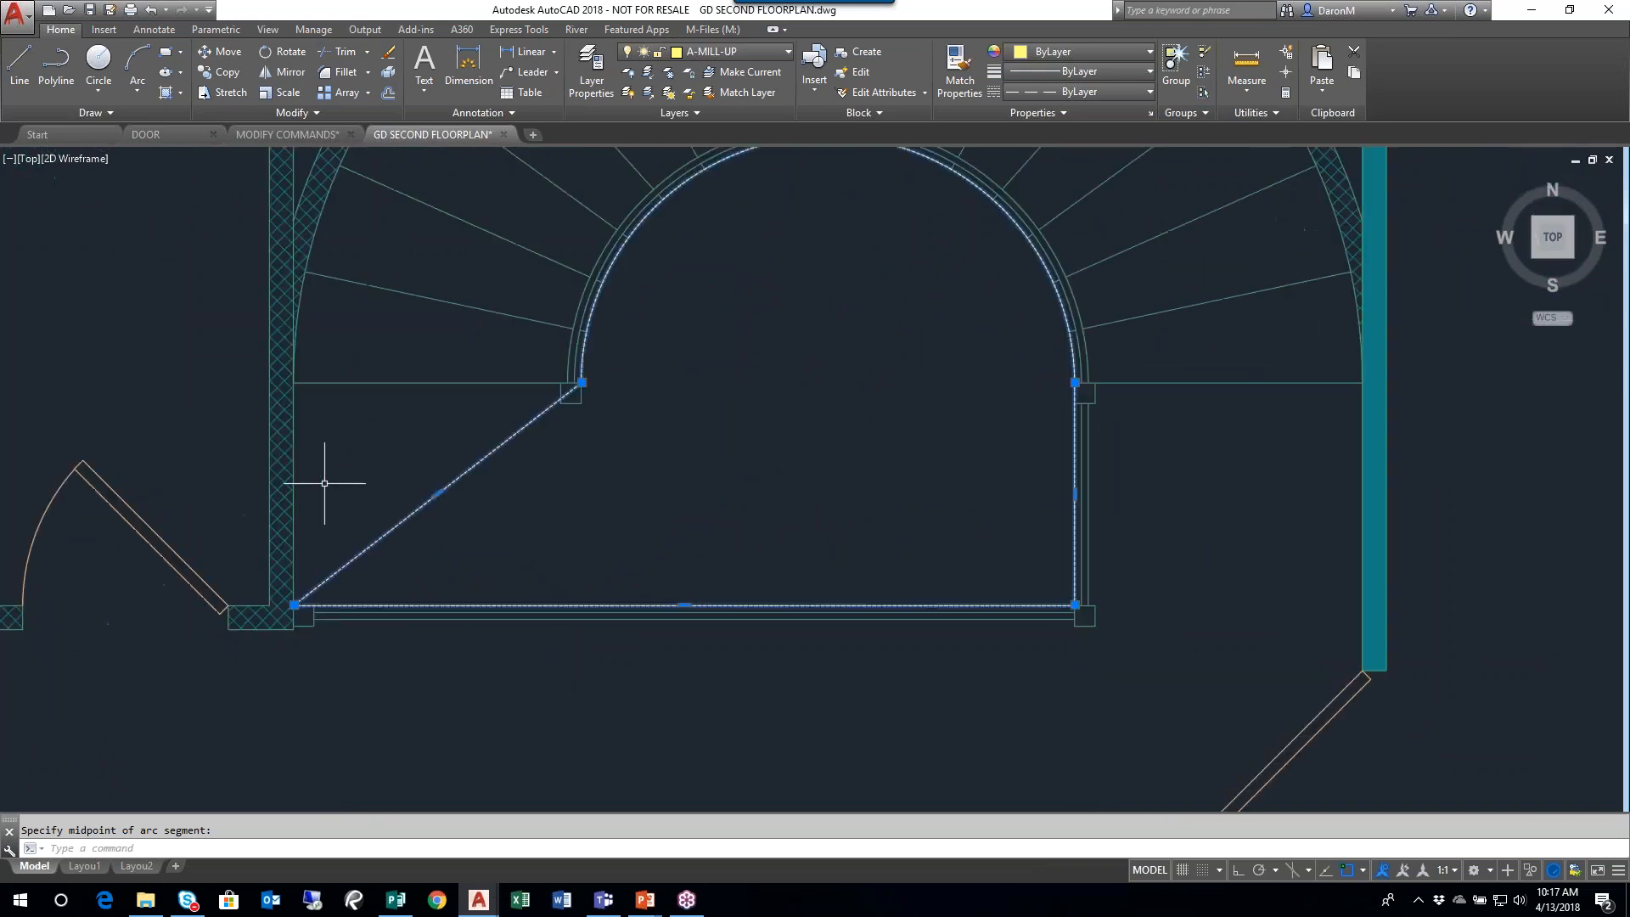
middle_drag(432, 486, 483, 534)
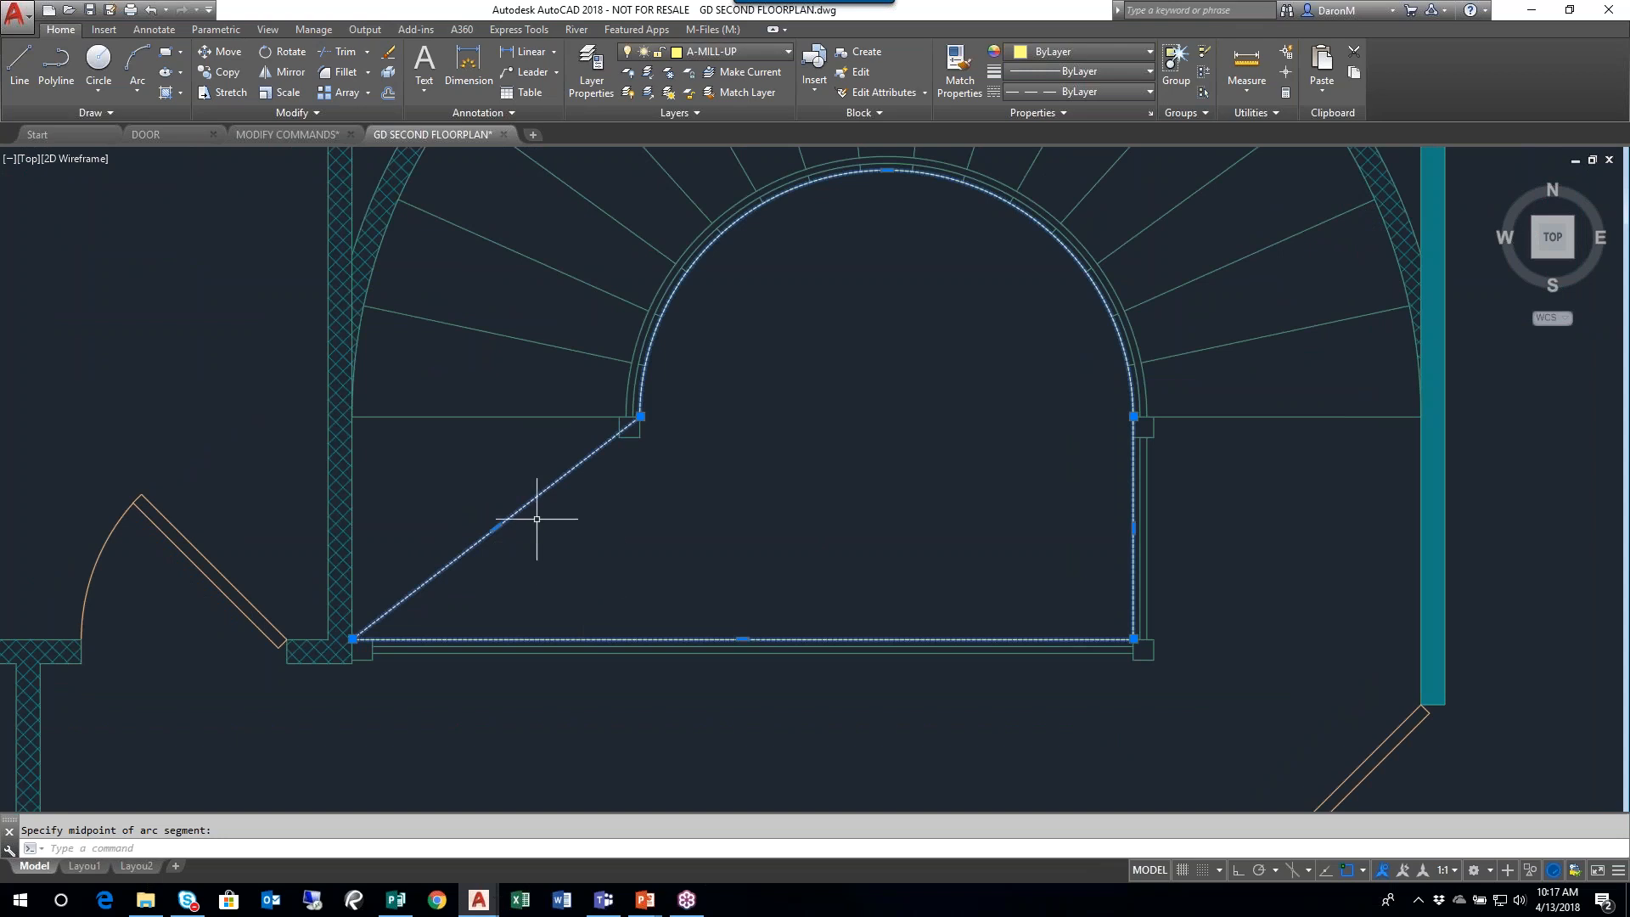
scroll(590, 502, up, 2)
scroll(669, 406, up, 2)
scroll(531, 459, down, 4)
middle_drag(528, 547, 696, 501)
scroll(693, 500, up, 4)
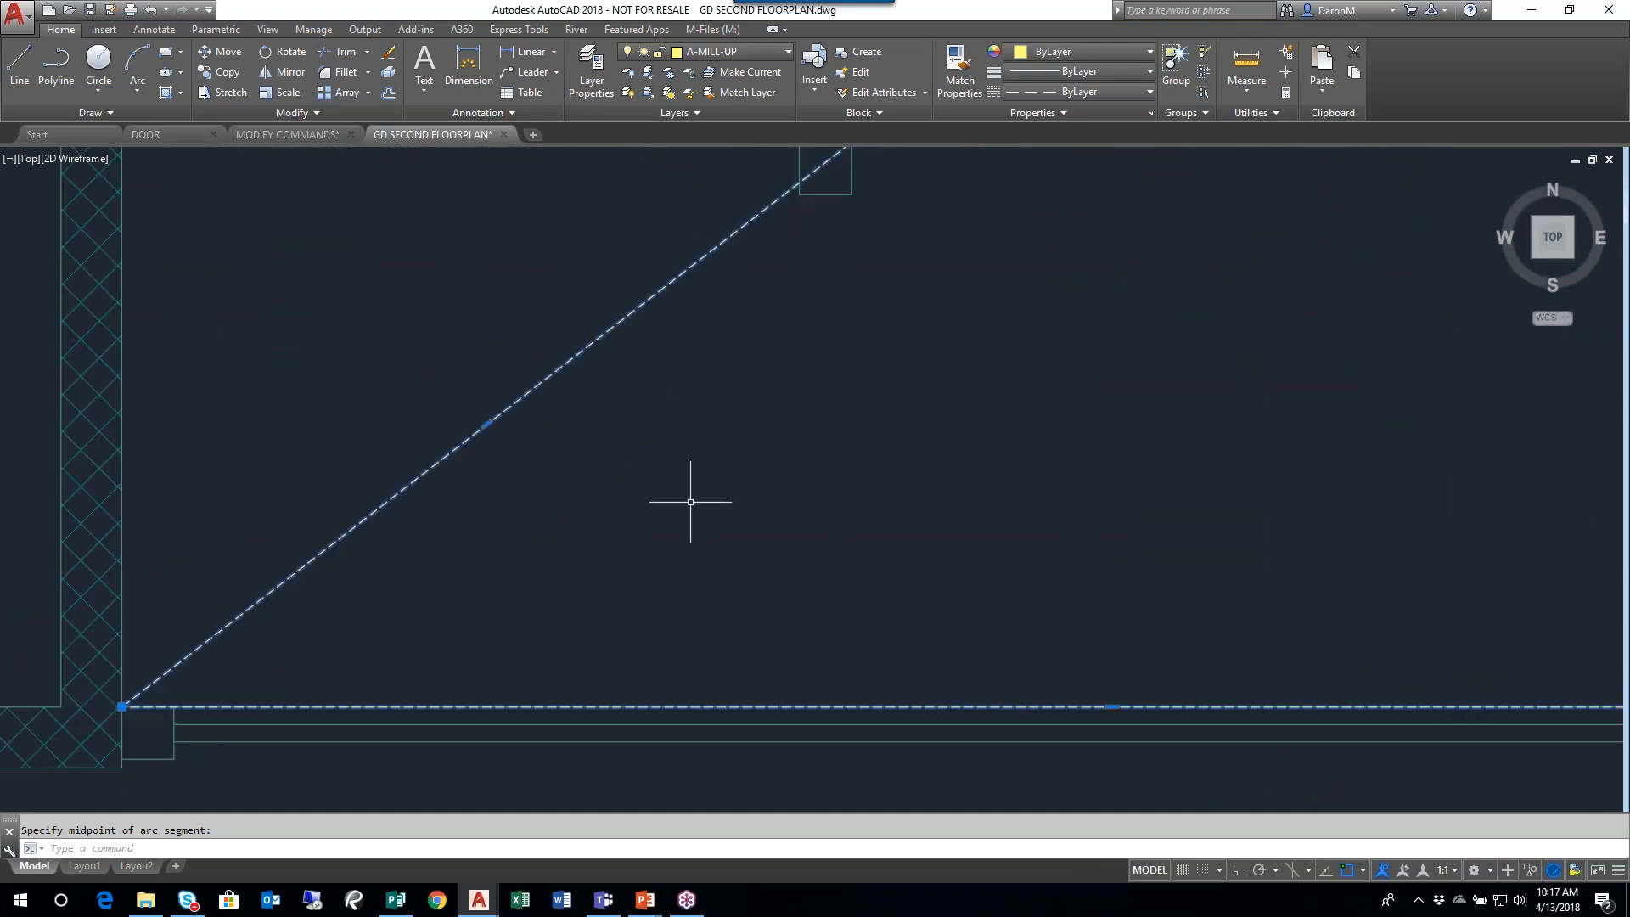
- Add a vertex to the polyline's diagonal segment at the southeast corner of the post at the curved railing's west end
scroll(679, 436, down, 2)
mouse_move(631, 423)
middle_down()
mouse_move(586, 501)
mouse_move(613, 506)
mouse_move(627, 451)
middle_up()
scroll(589, 506, down, 2)
mouse_move(577, 405)
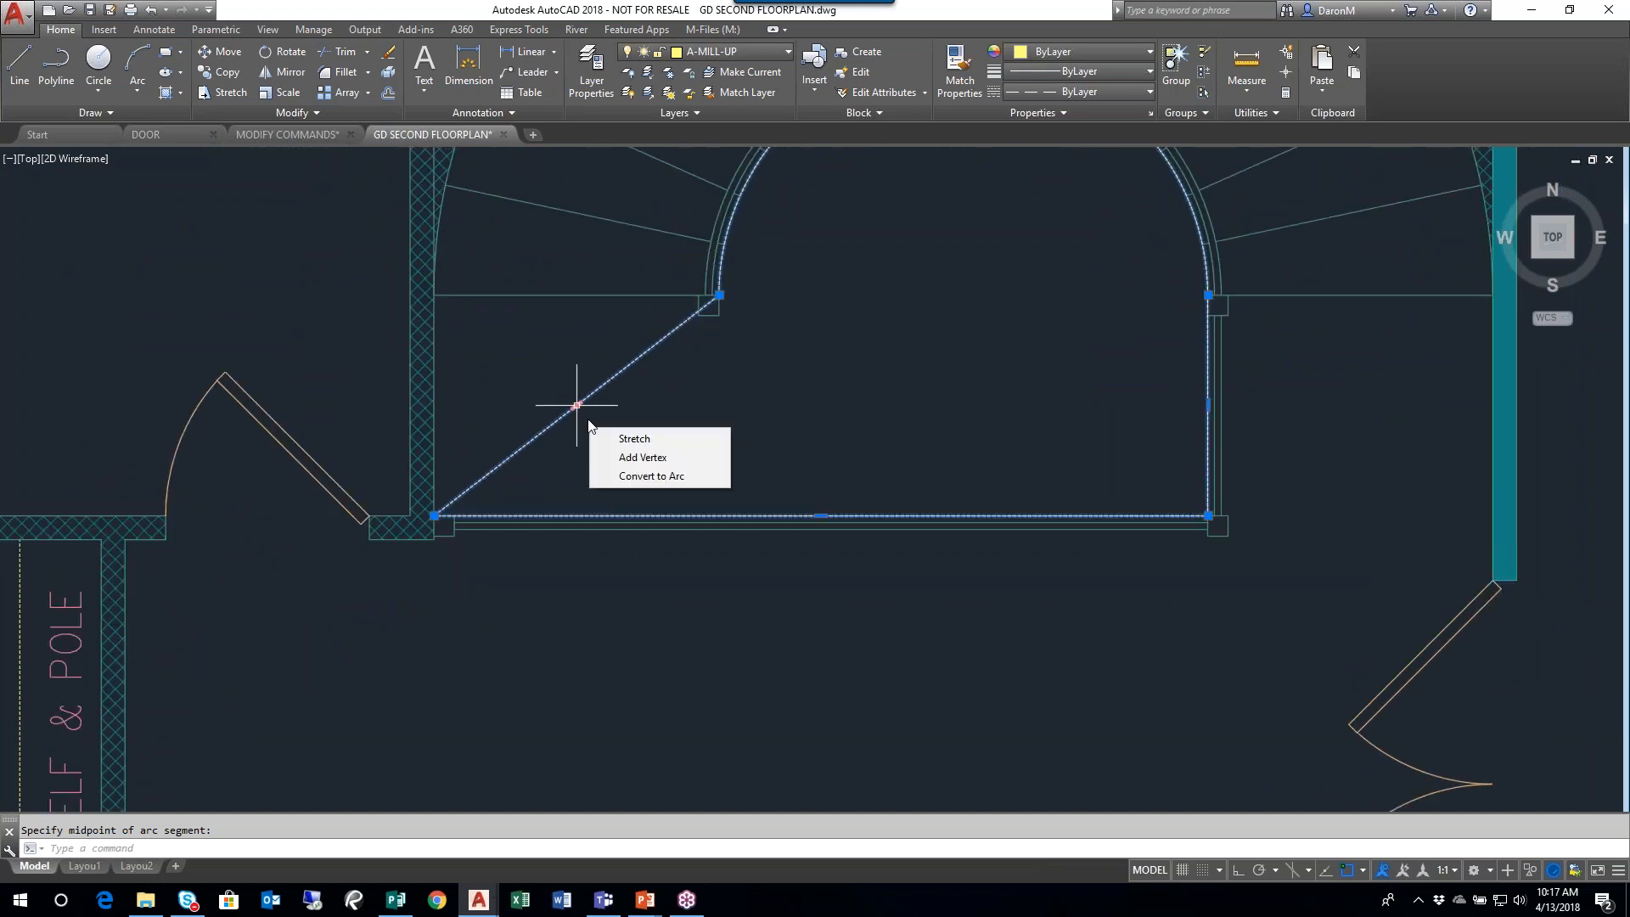
click(632, 450)
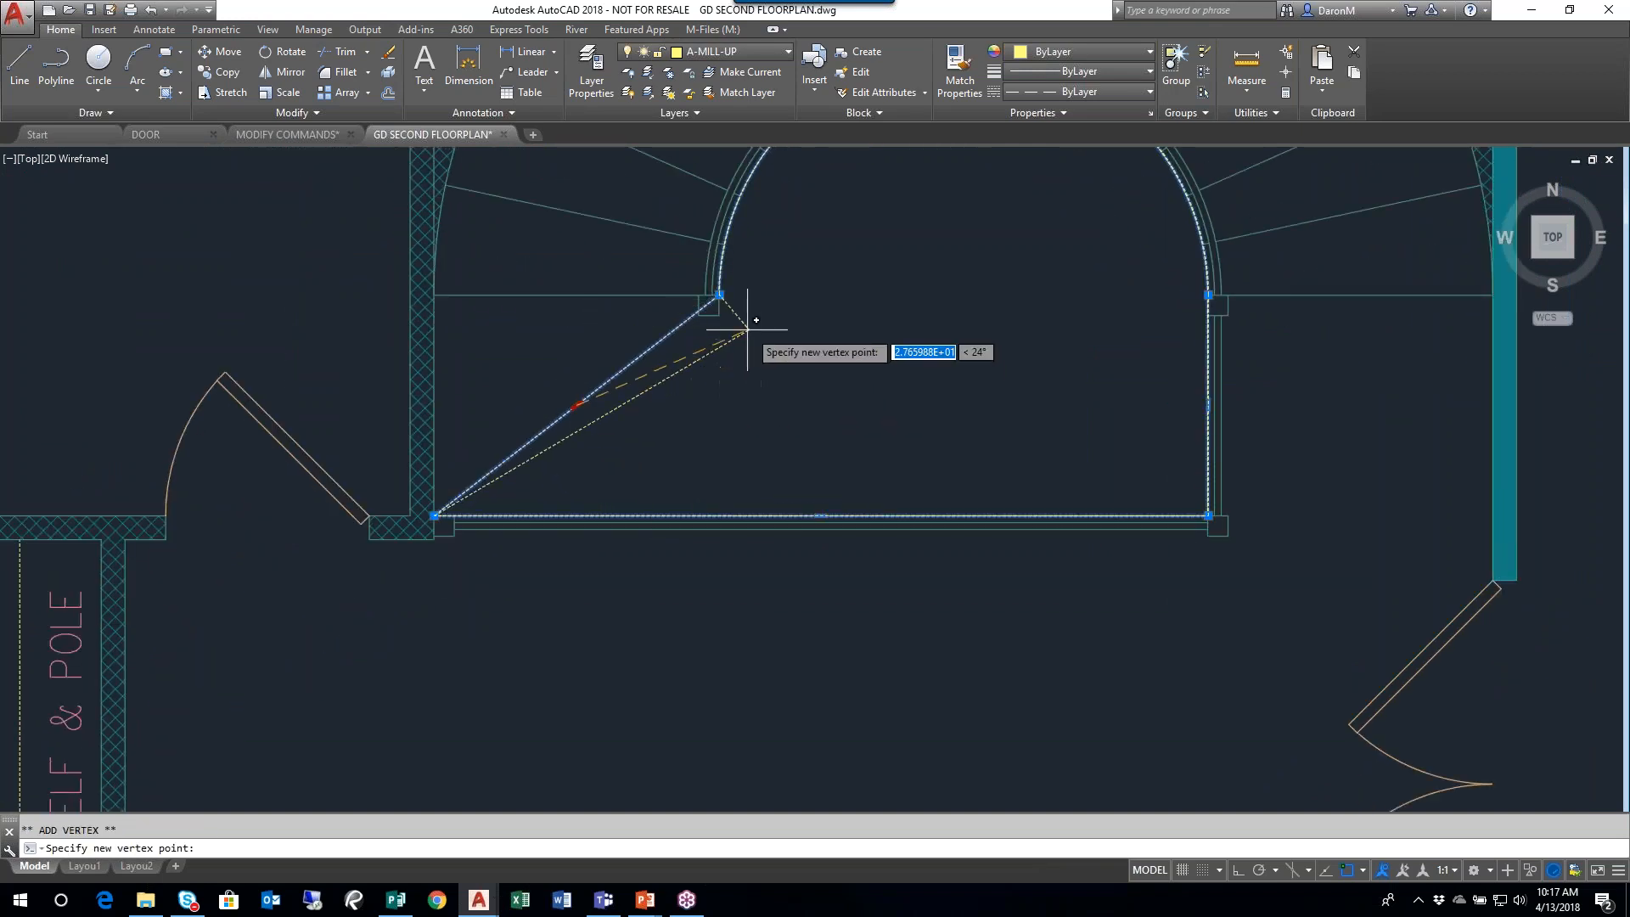
click(720, 315)
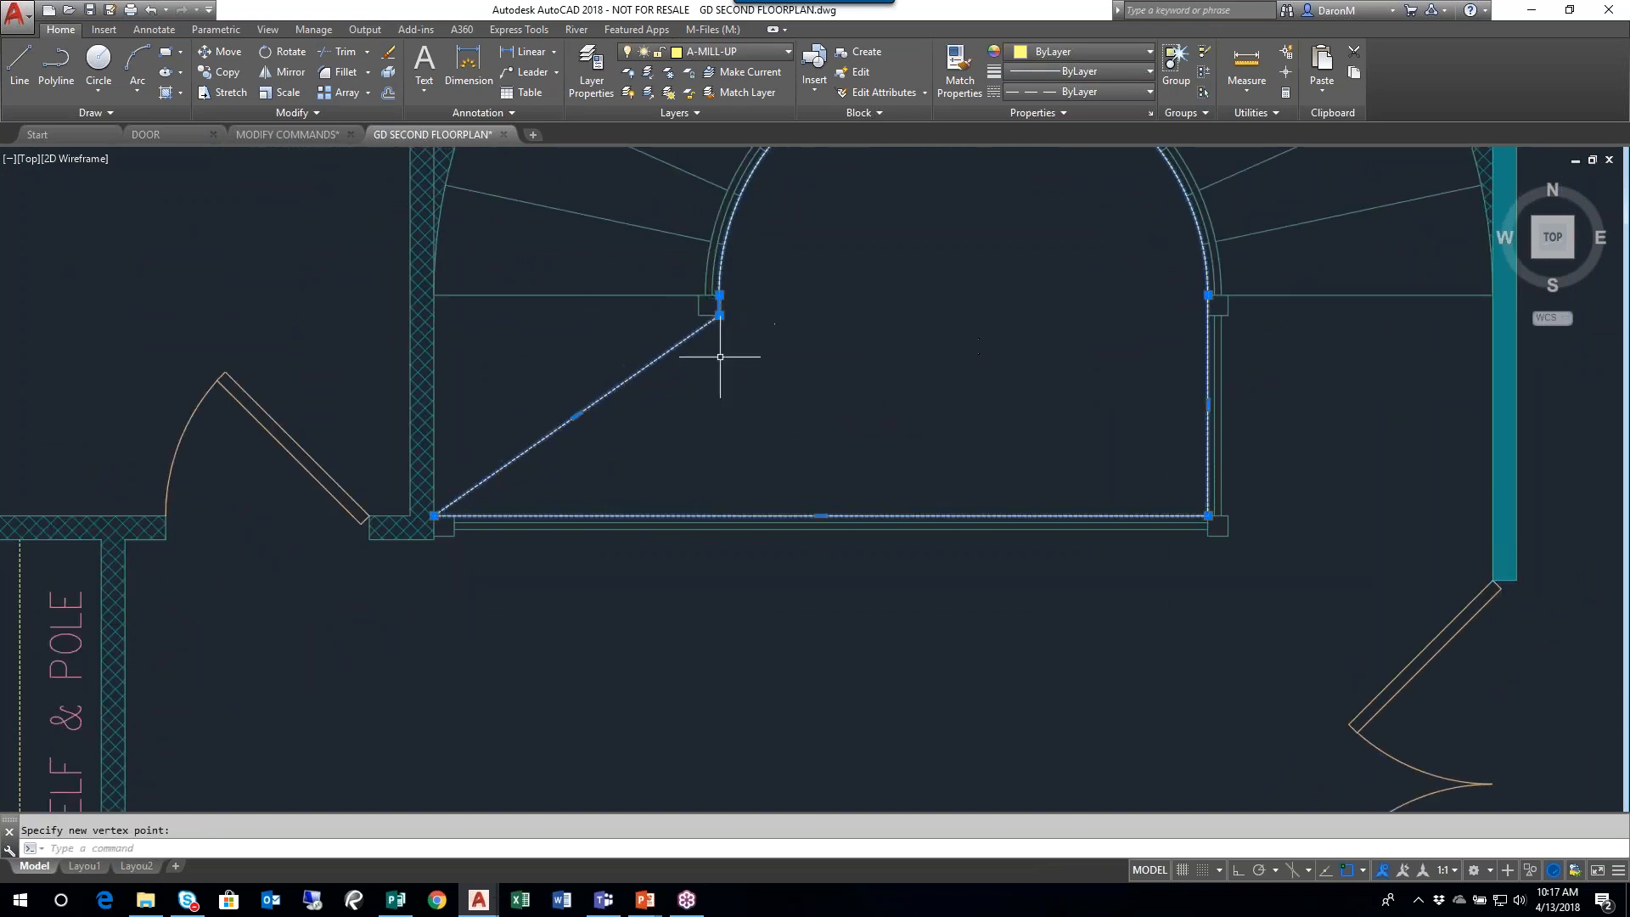
click(576, 416)
scroll(689, 348, up, 4)
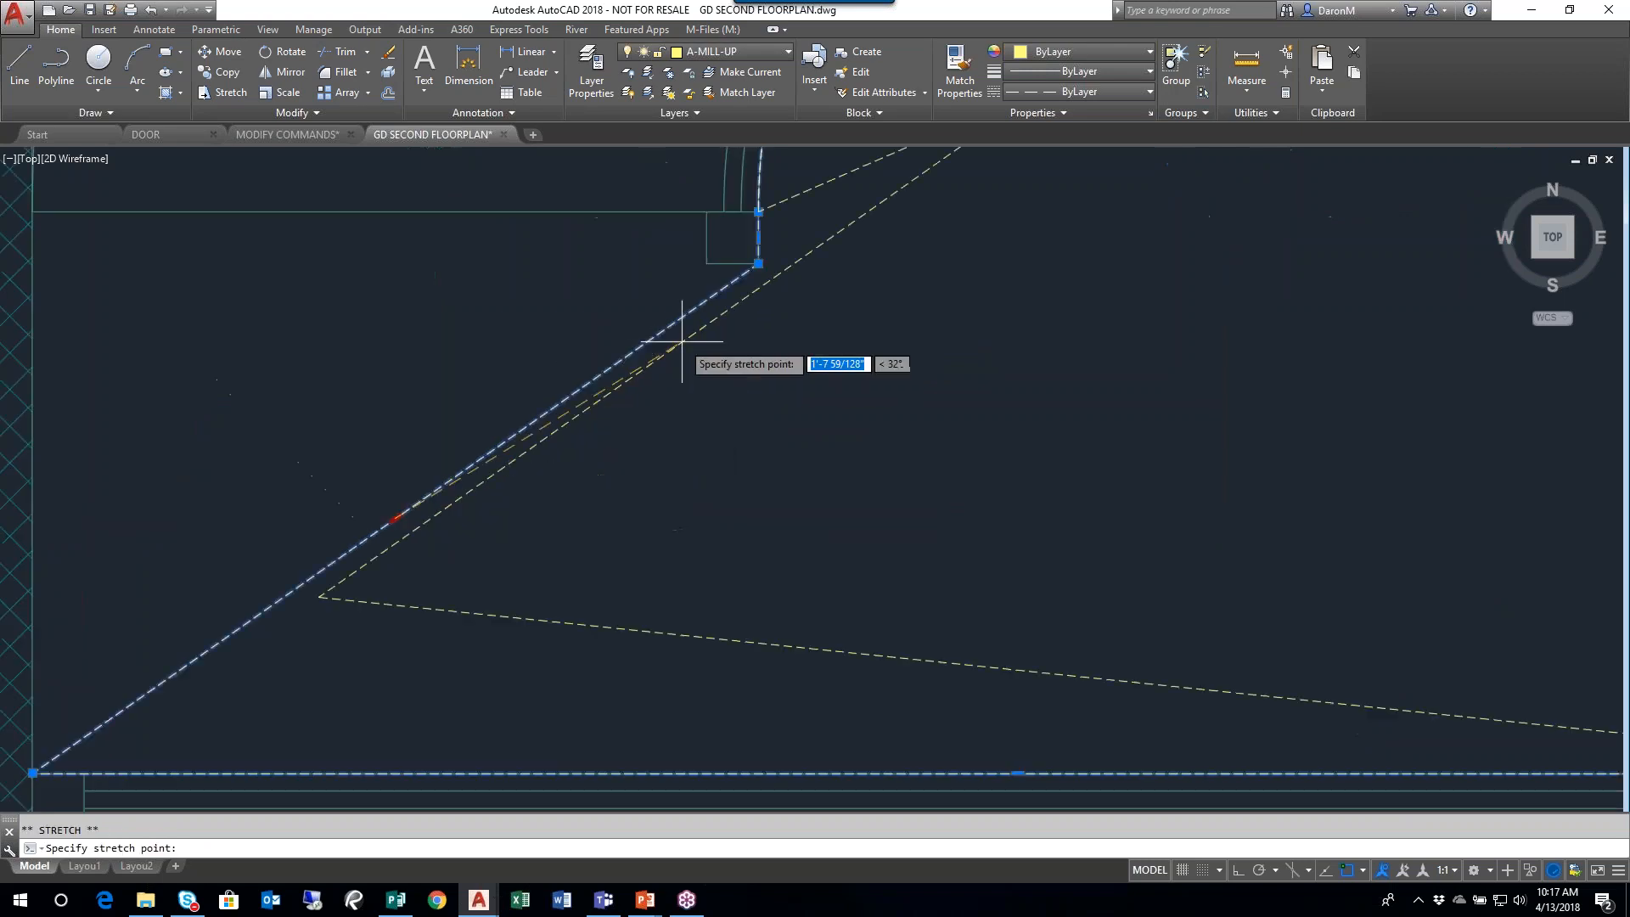
scroll(692, 365, down, 4)
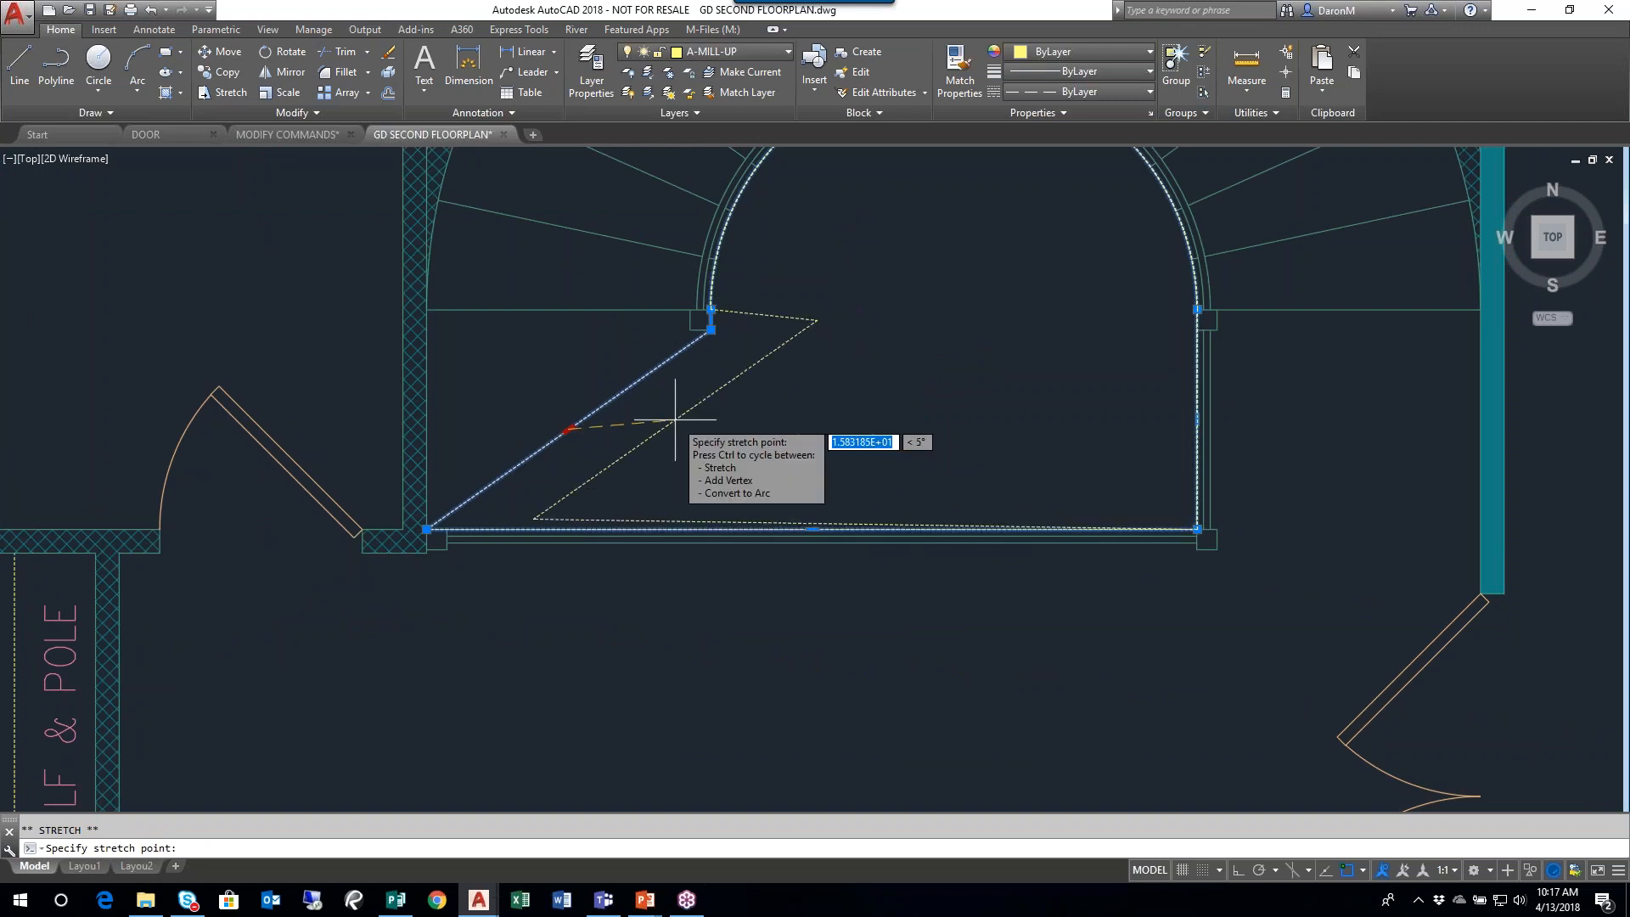
scroll(782, 436, down, 2)
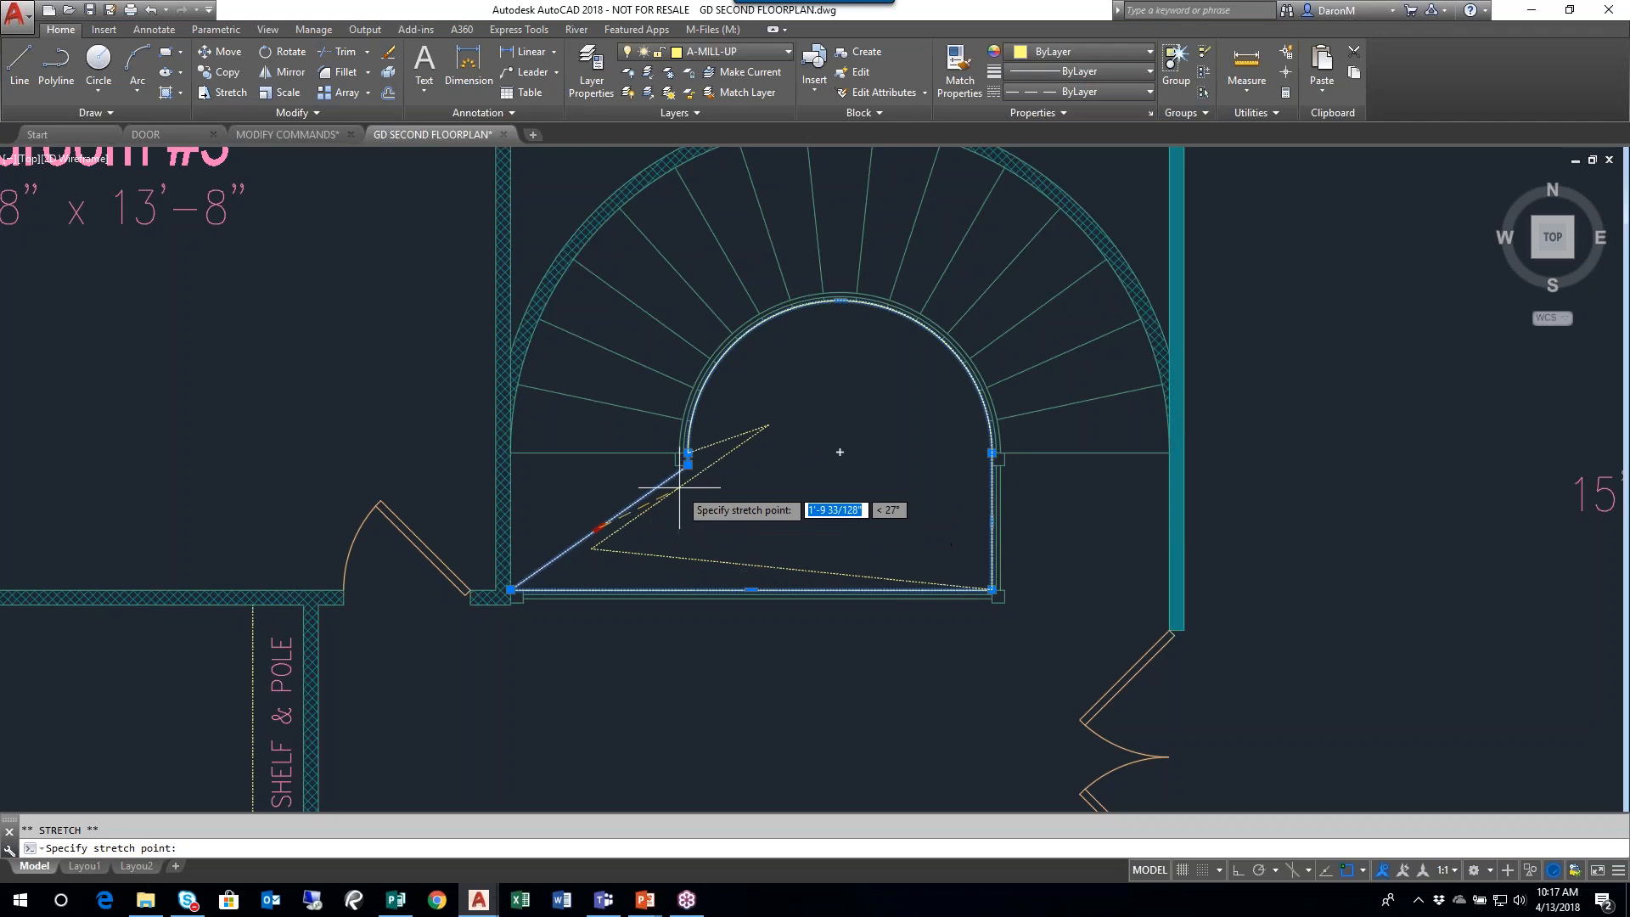
key(Escape)
- Add another vertex to the diagonal segment at the southwest corner of the post at the curved railing's west end
scroll(671, 493, up, 4)
middle_drag(518, 578, 684, 455)
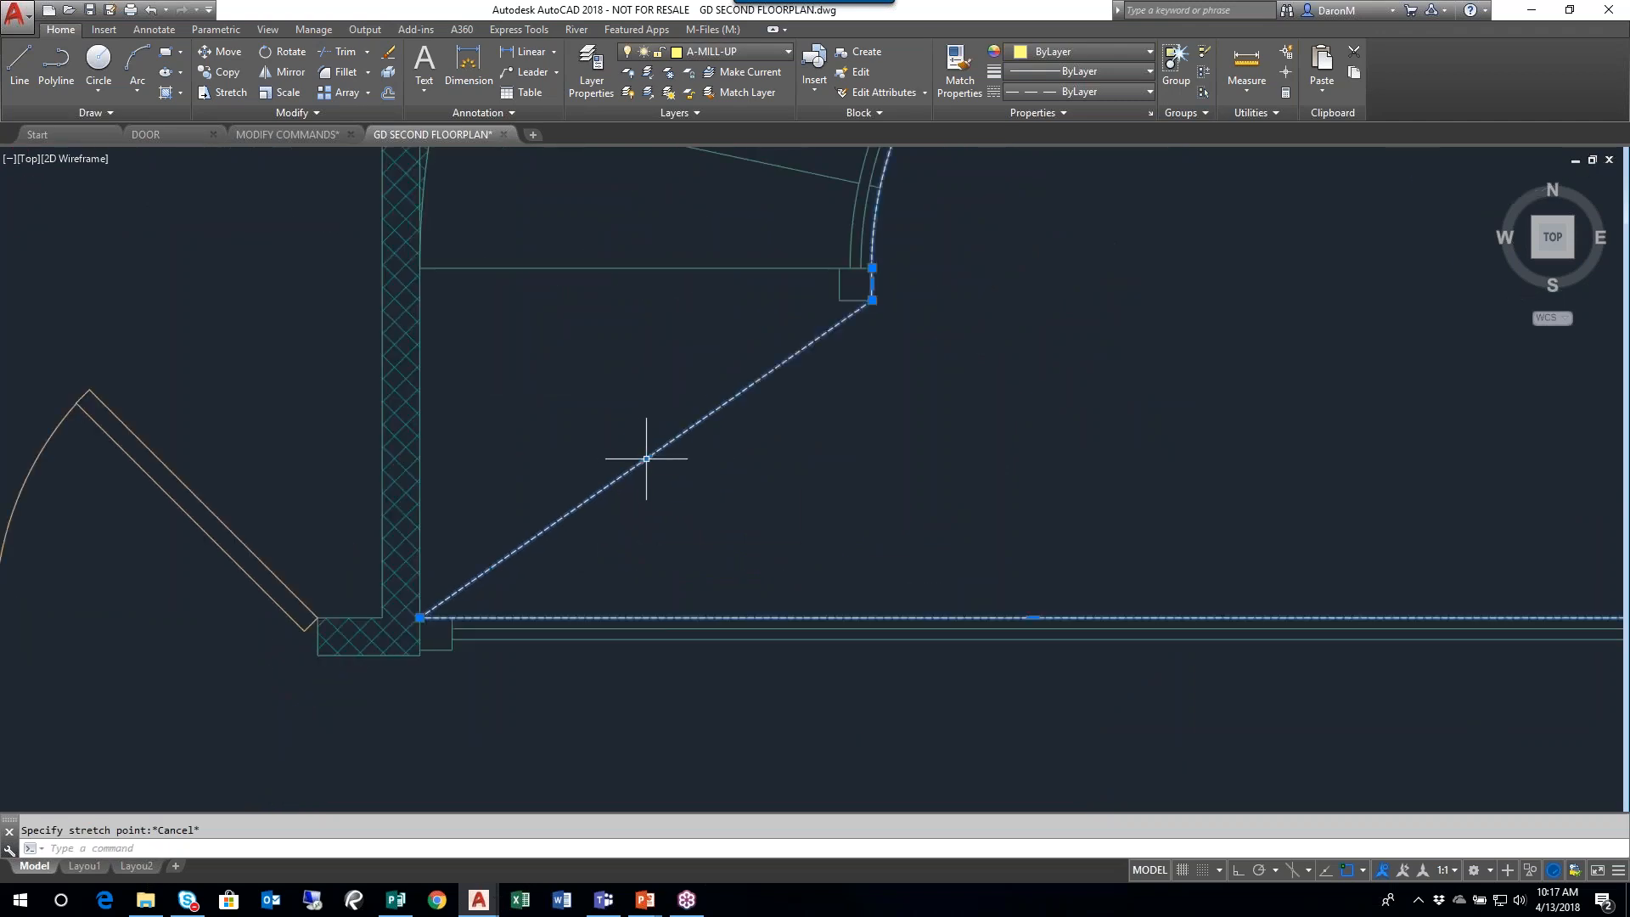
mouse_move(646, 458)
click(712, 510)
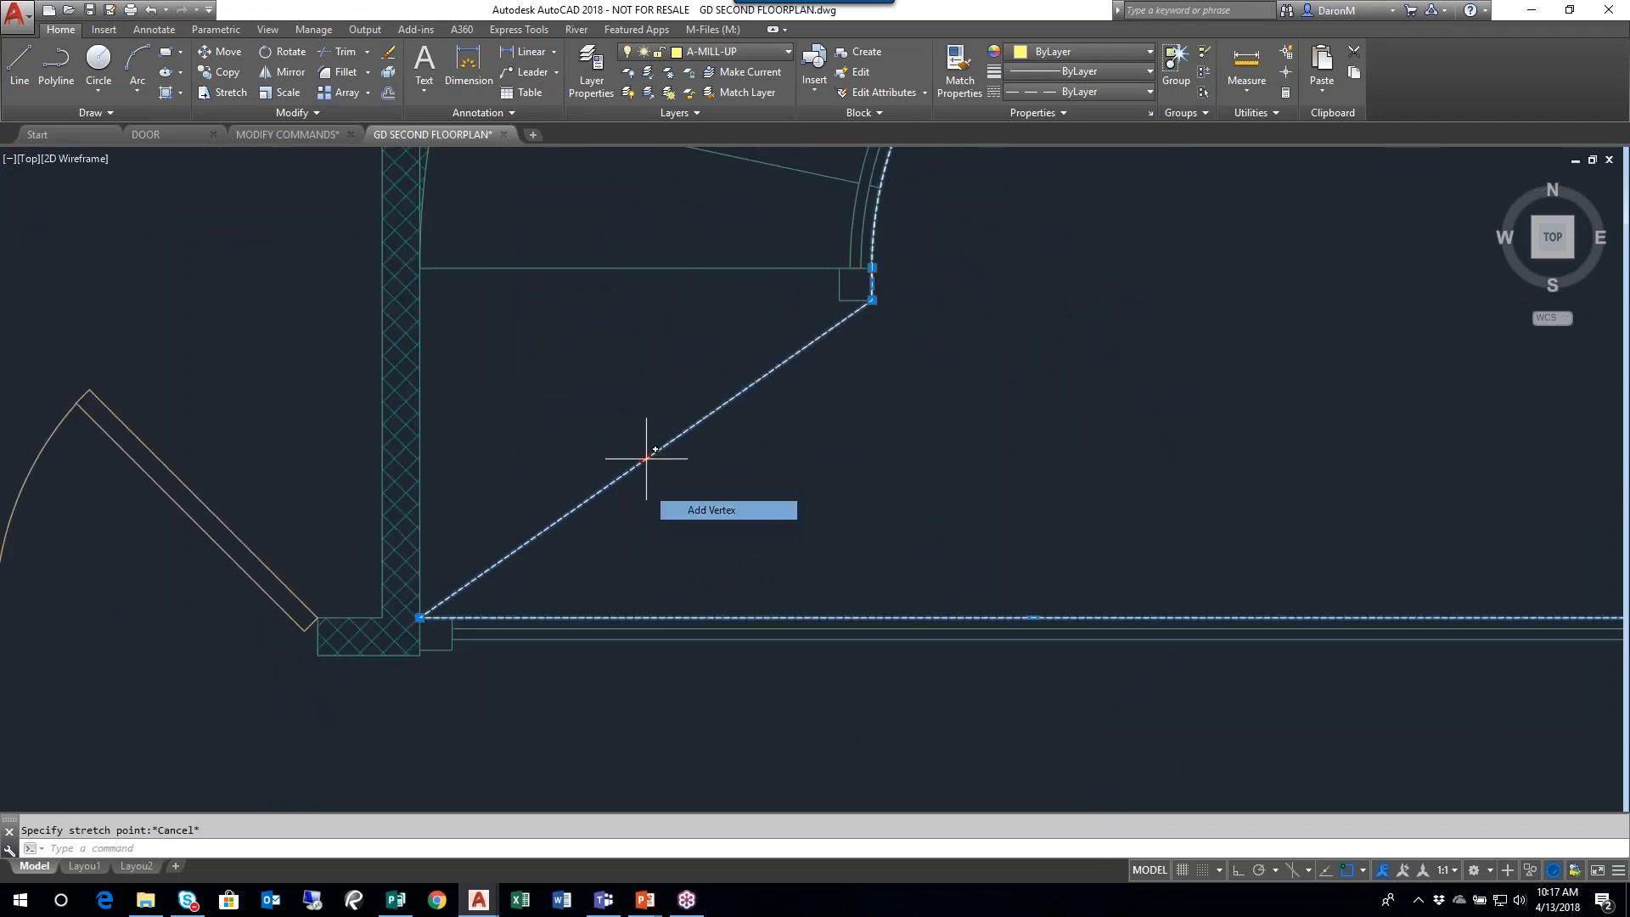
click(845, 295)
scroll(858, 382, down, 2)
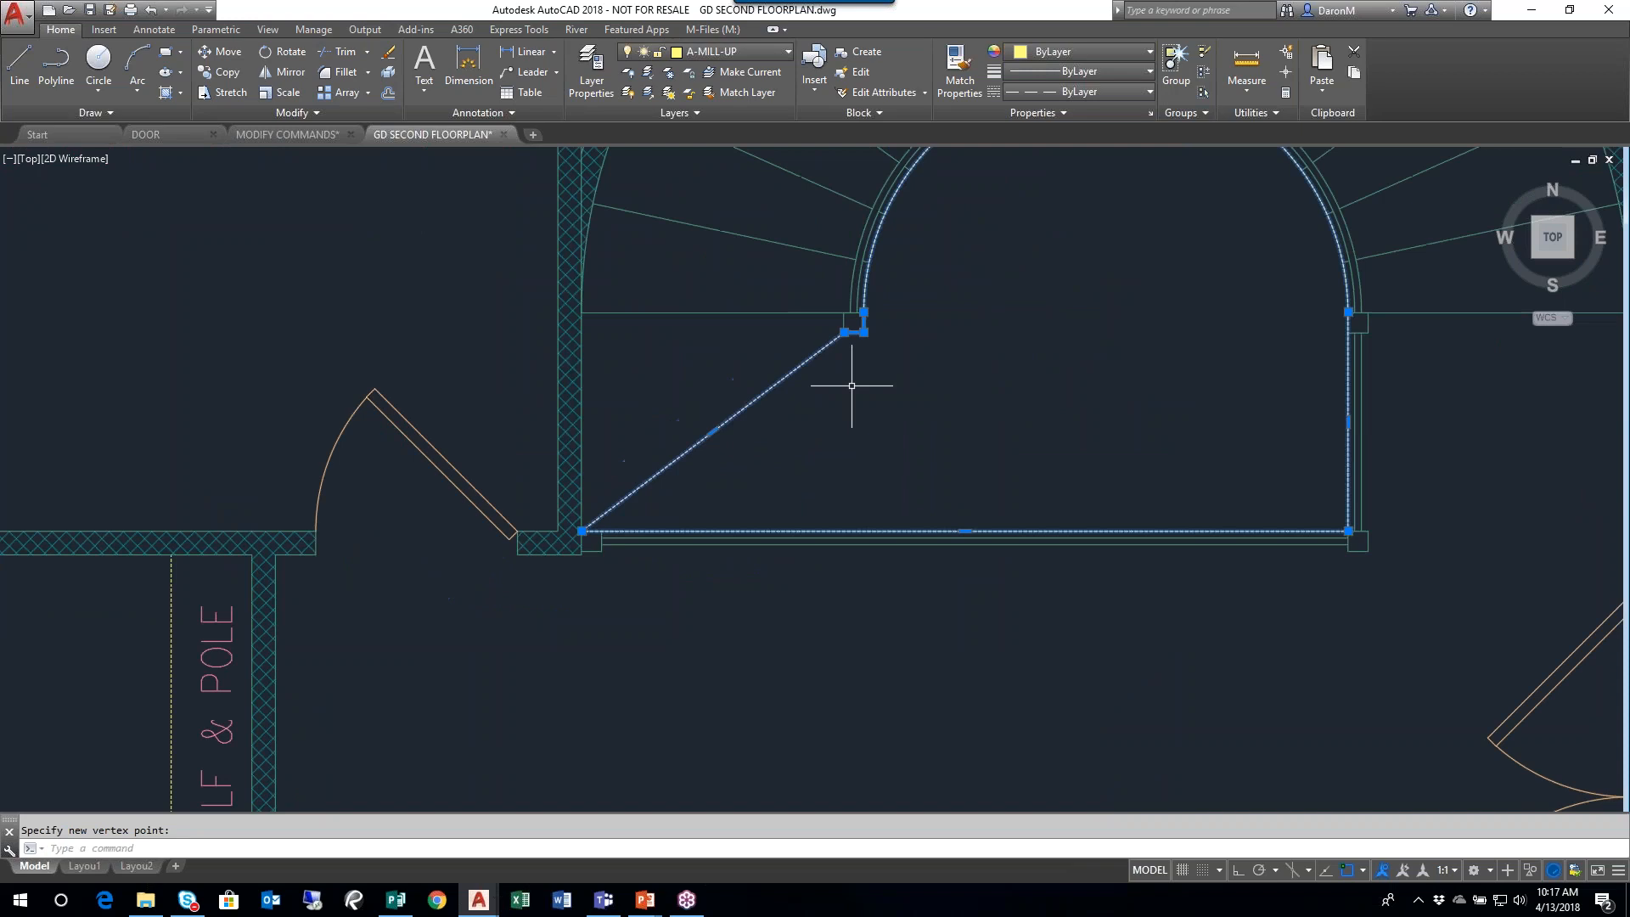
- Erase the edited polyline from the stair opening
scroll(935, 382, down, 4)
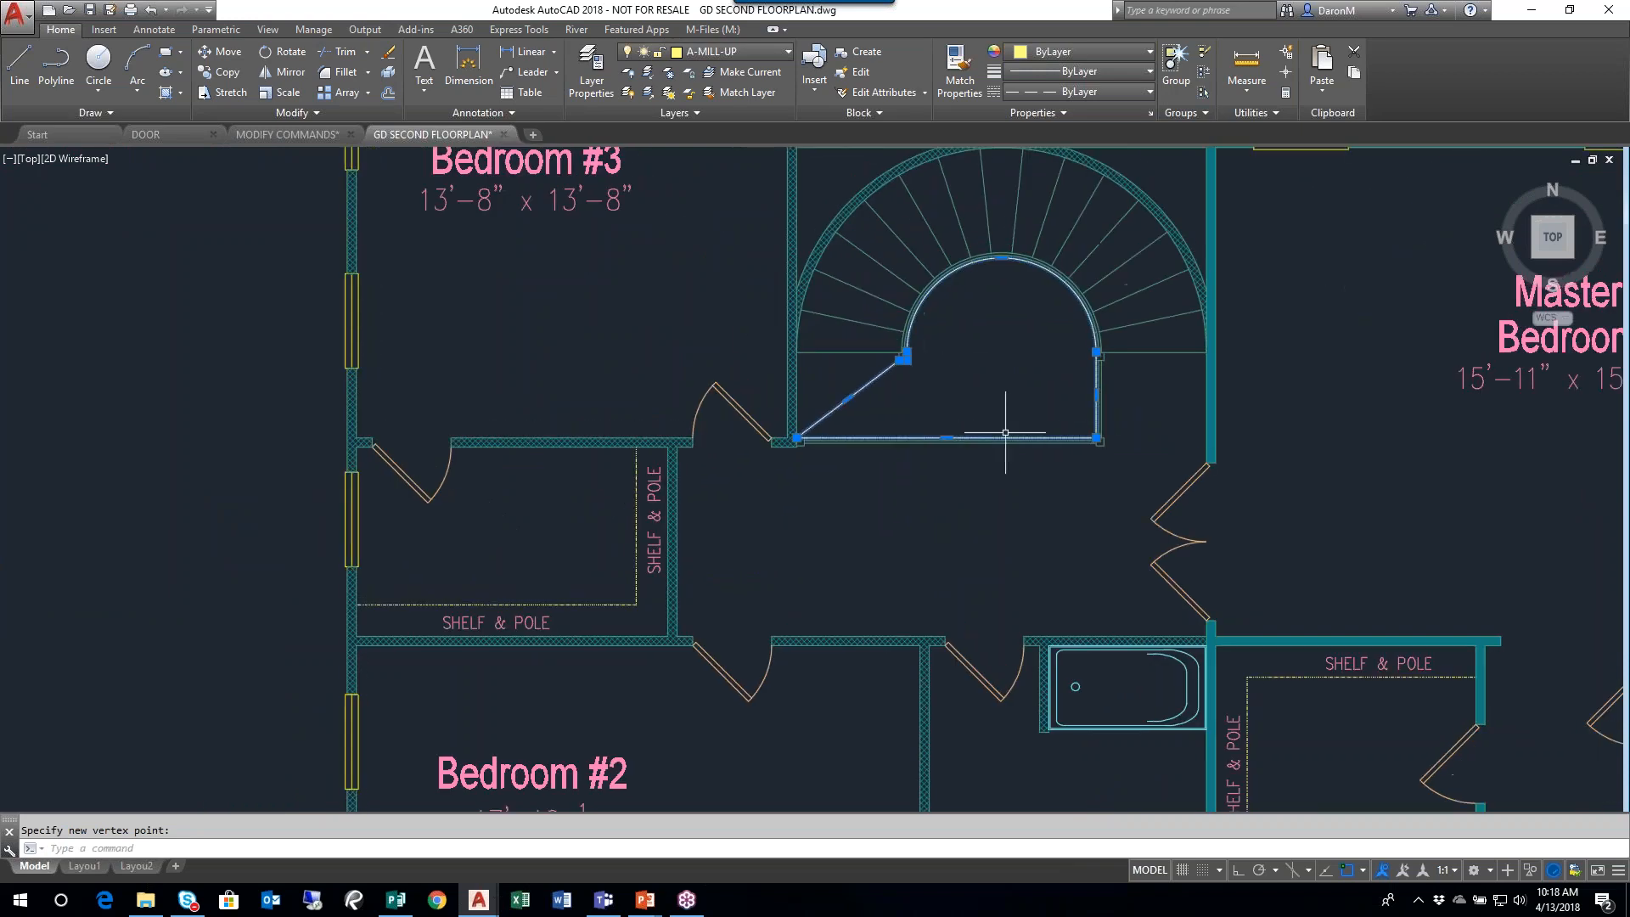
key(Delete)
middle_drag(970, 366, 927, 385)
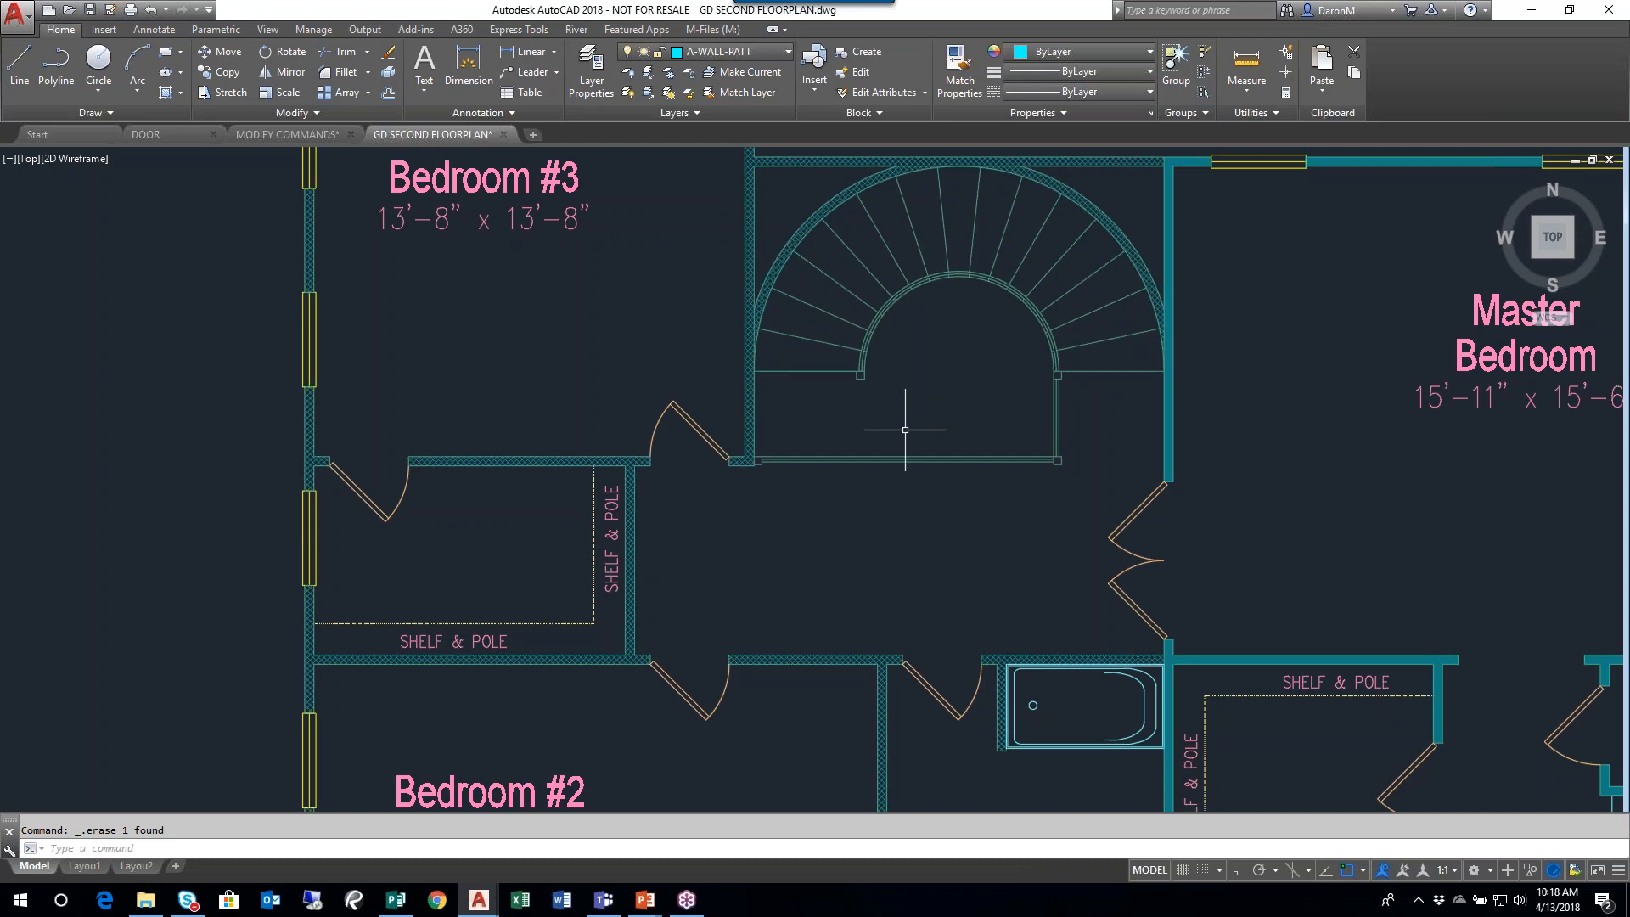
- Make A-MILL-UP the current layer
scroll(1017, 397, up, 2)
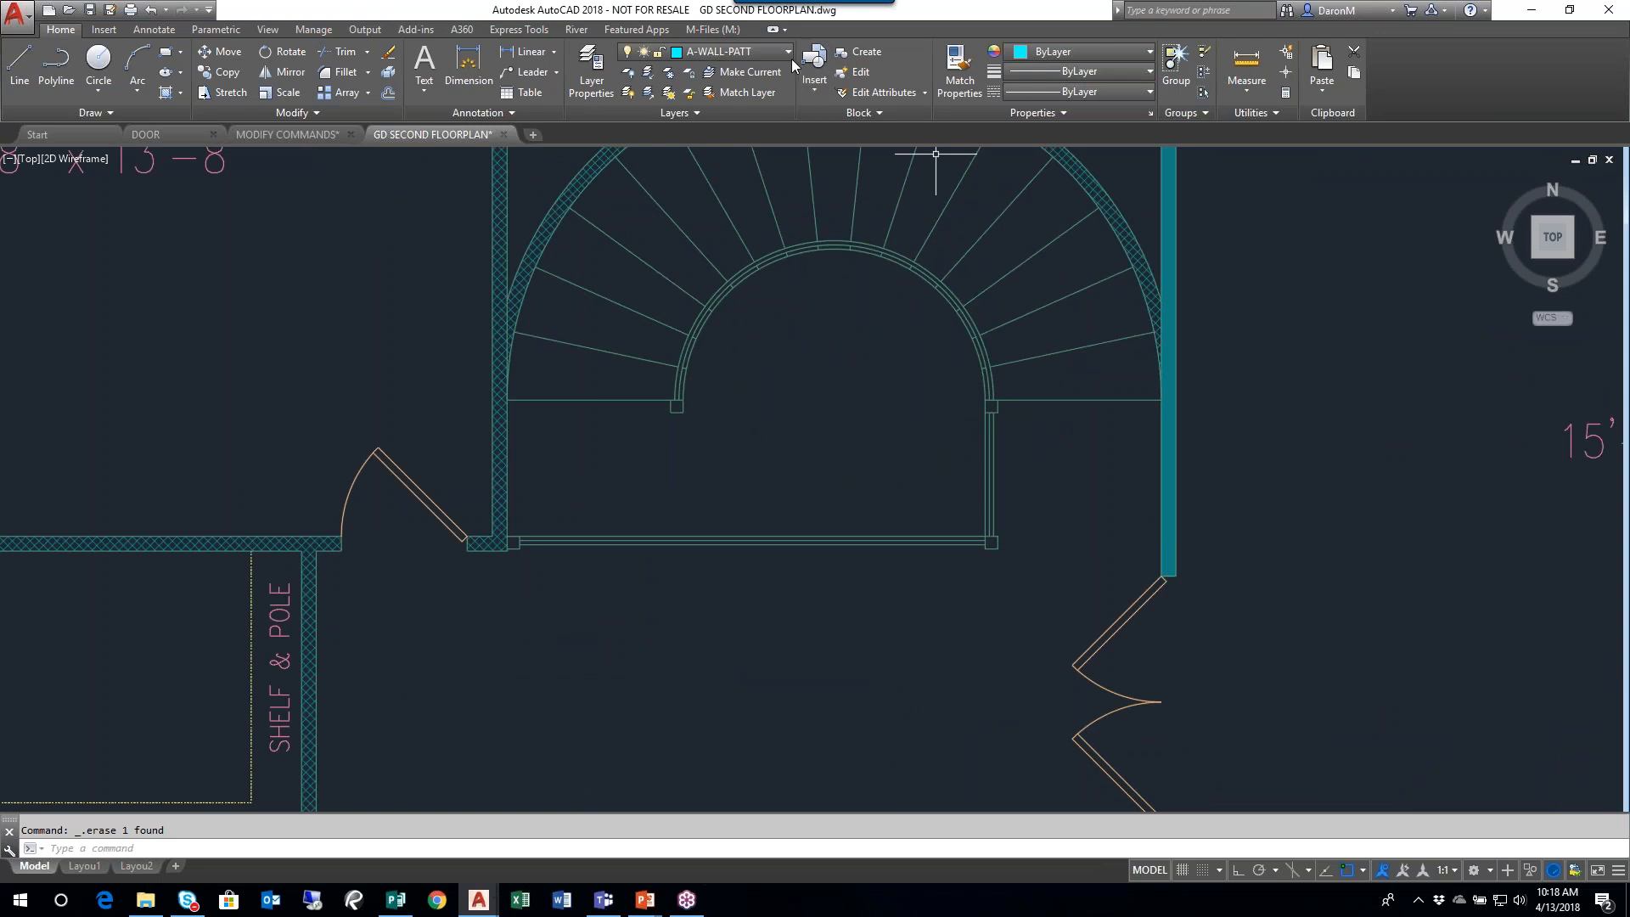
click(739, 52)
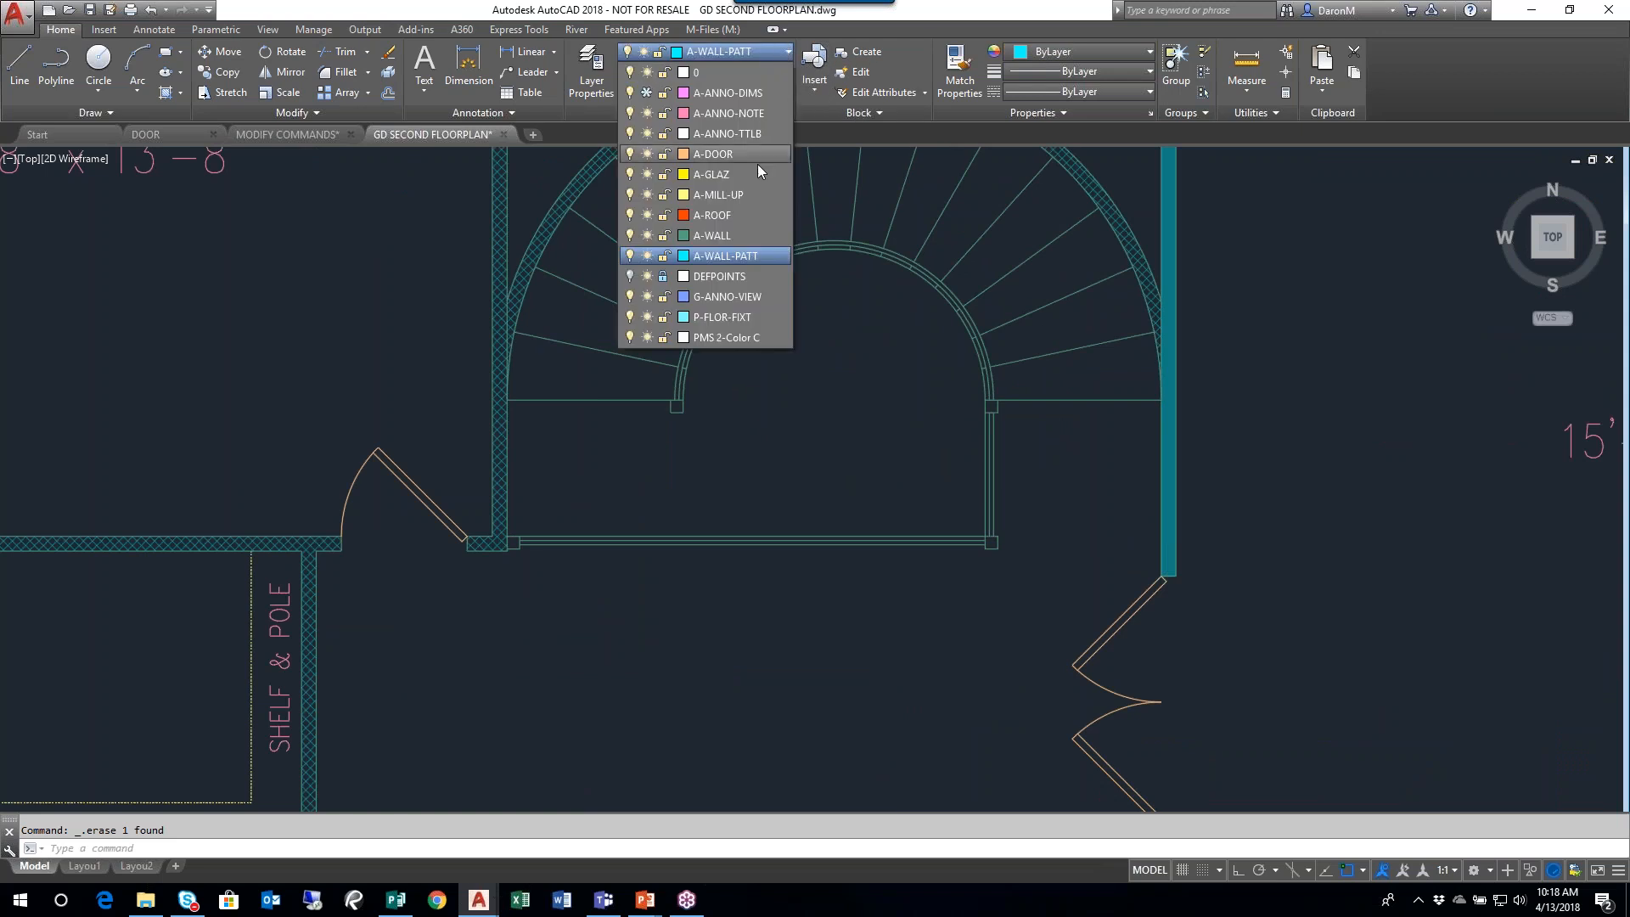
click(697, 193)
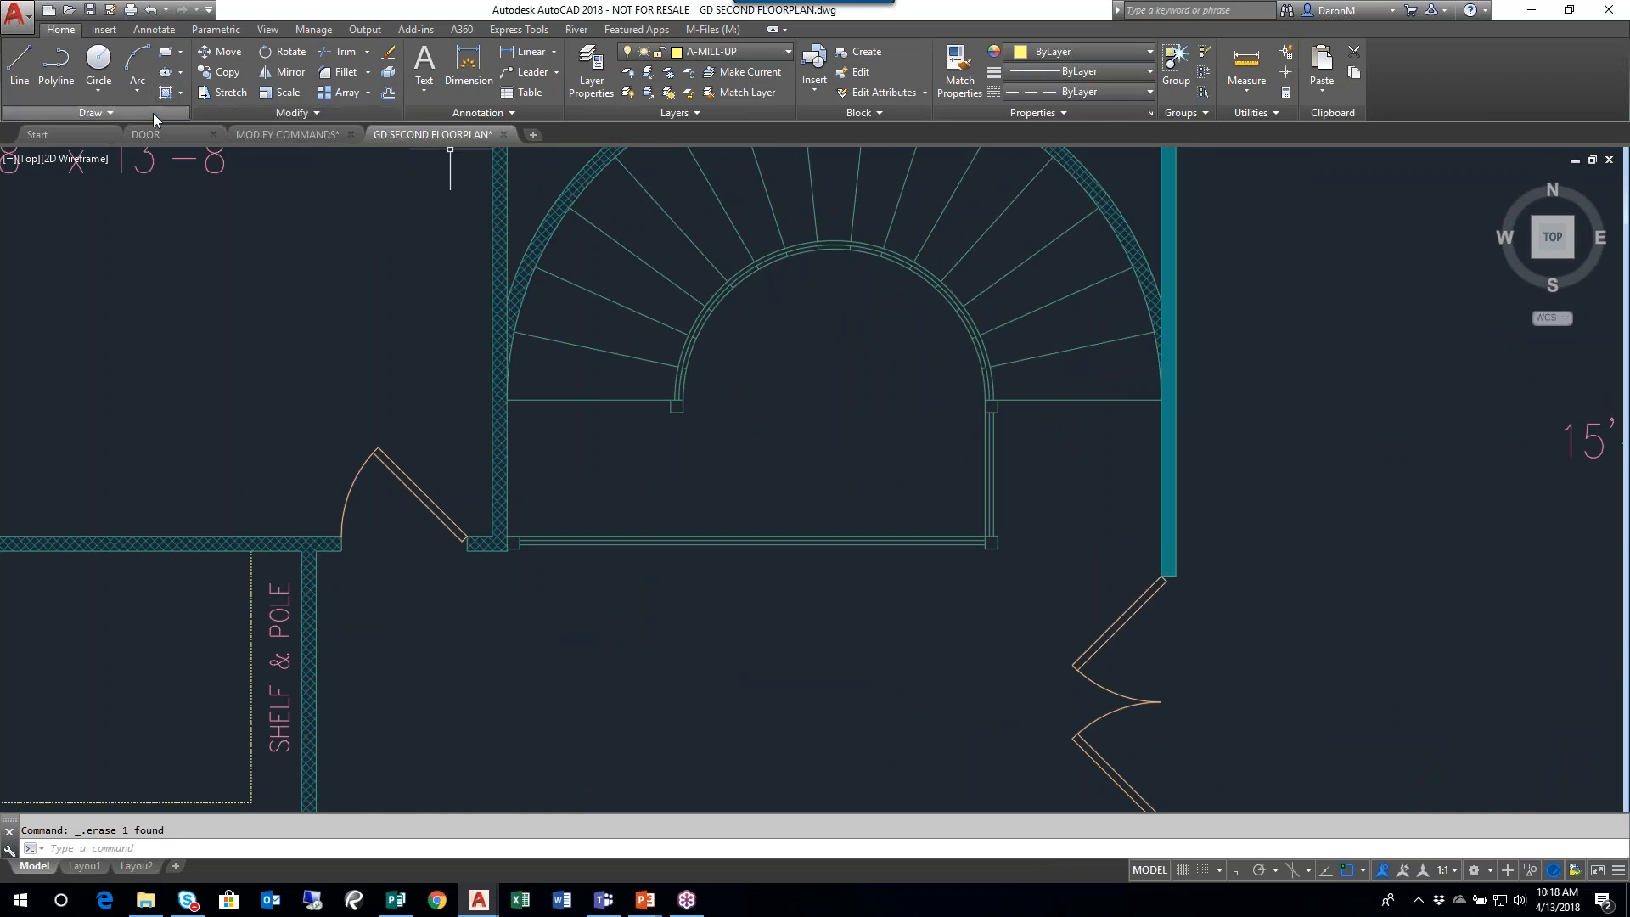
- Create a polyline boundary from an internal point inside the stair opening, with island detection on
click(174, 259)
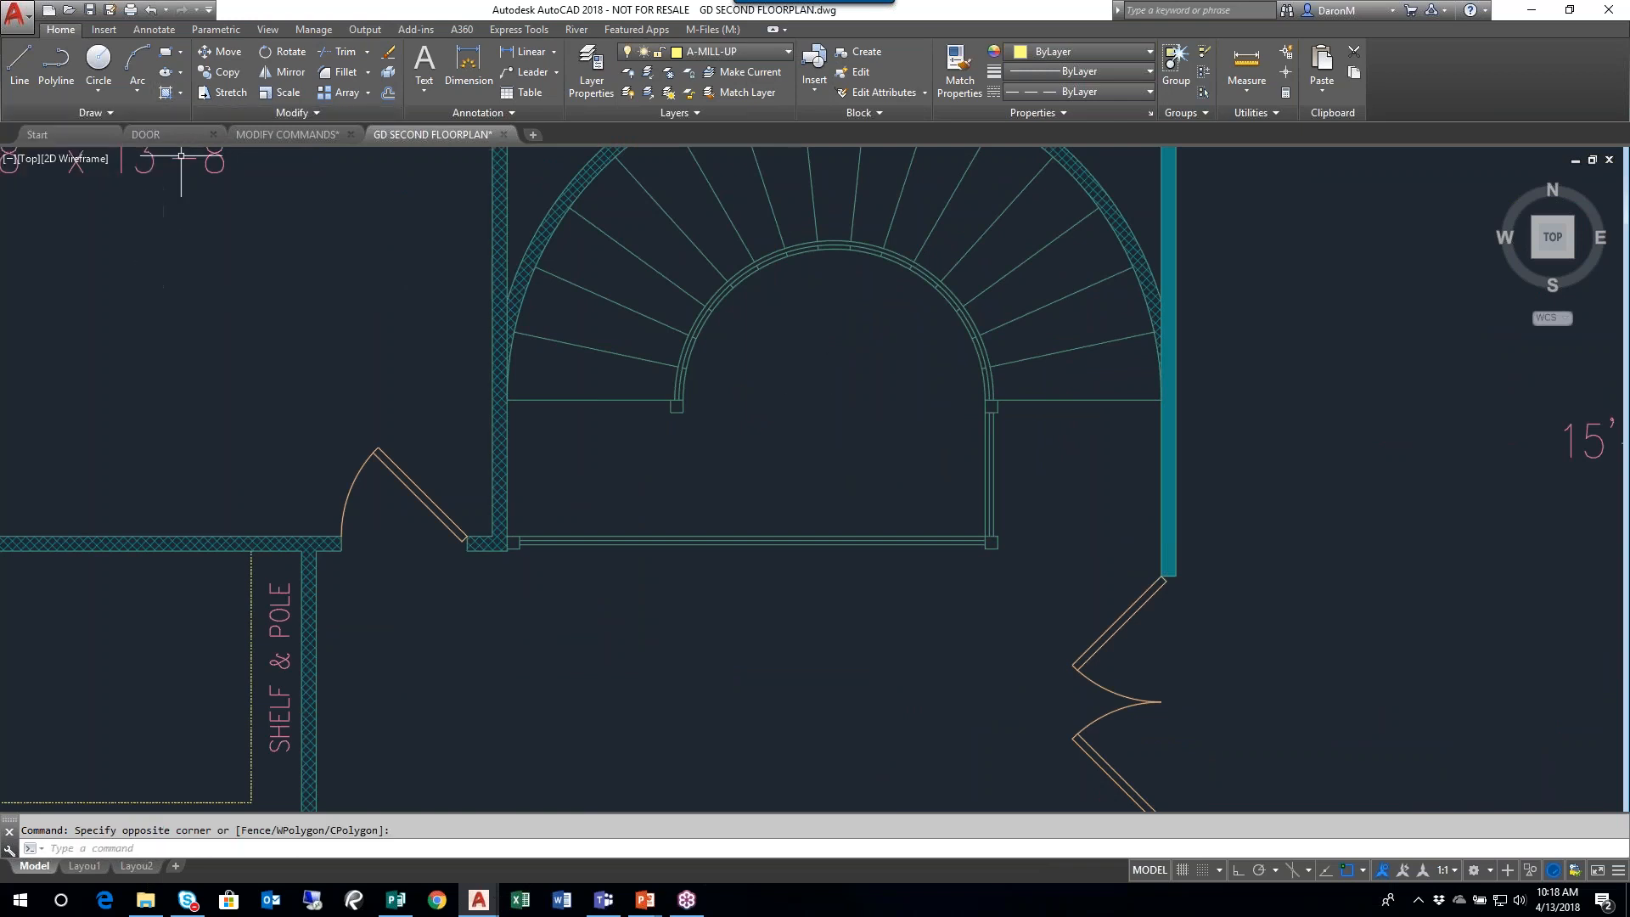
click(180, 95)
click(180, 93)
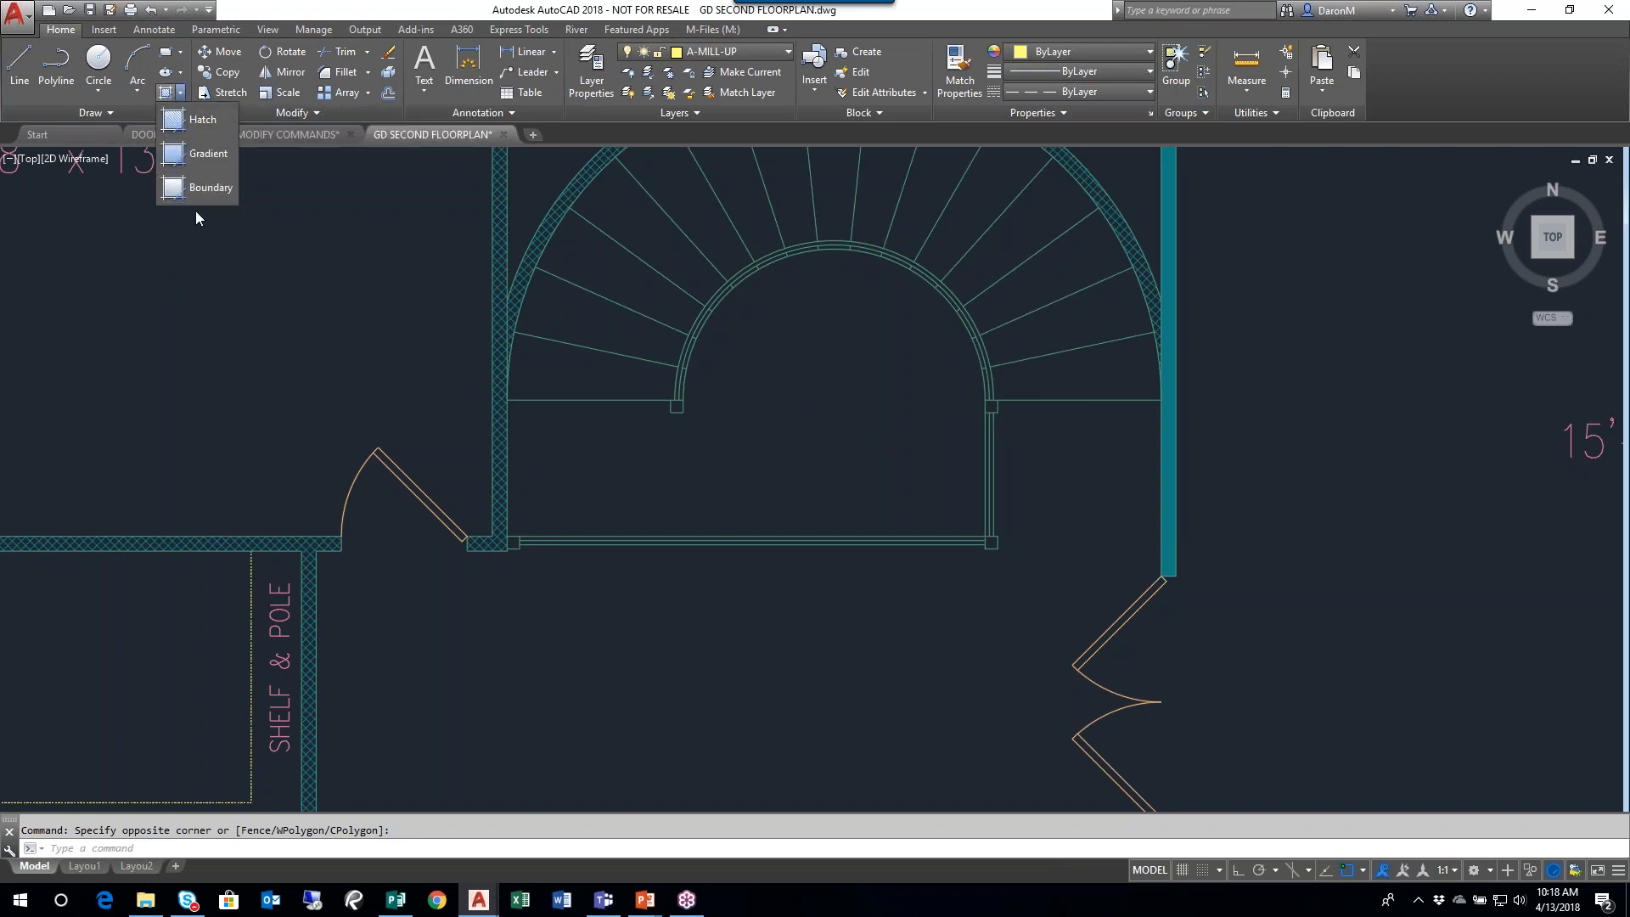
click(201, 187)
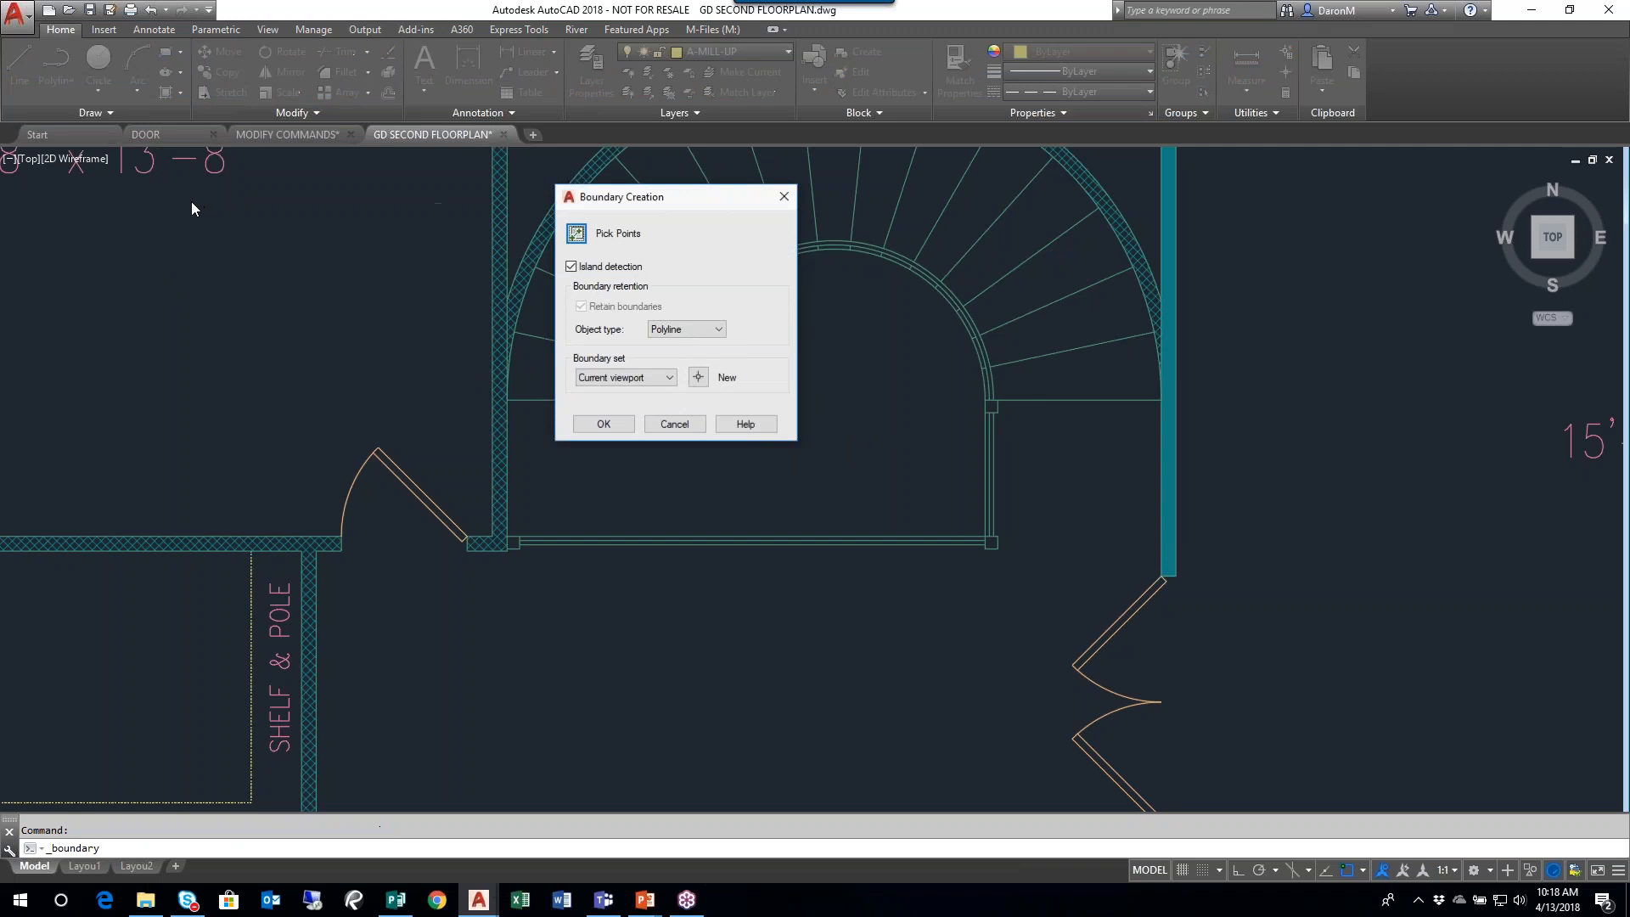
click(576, 235)
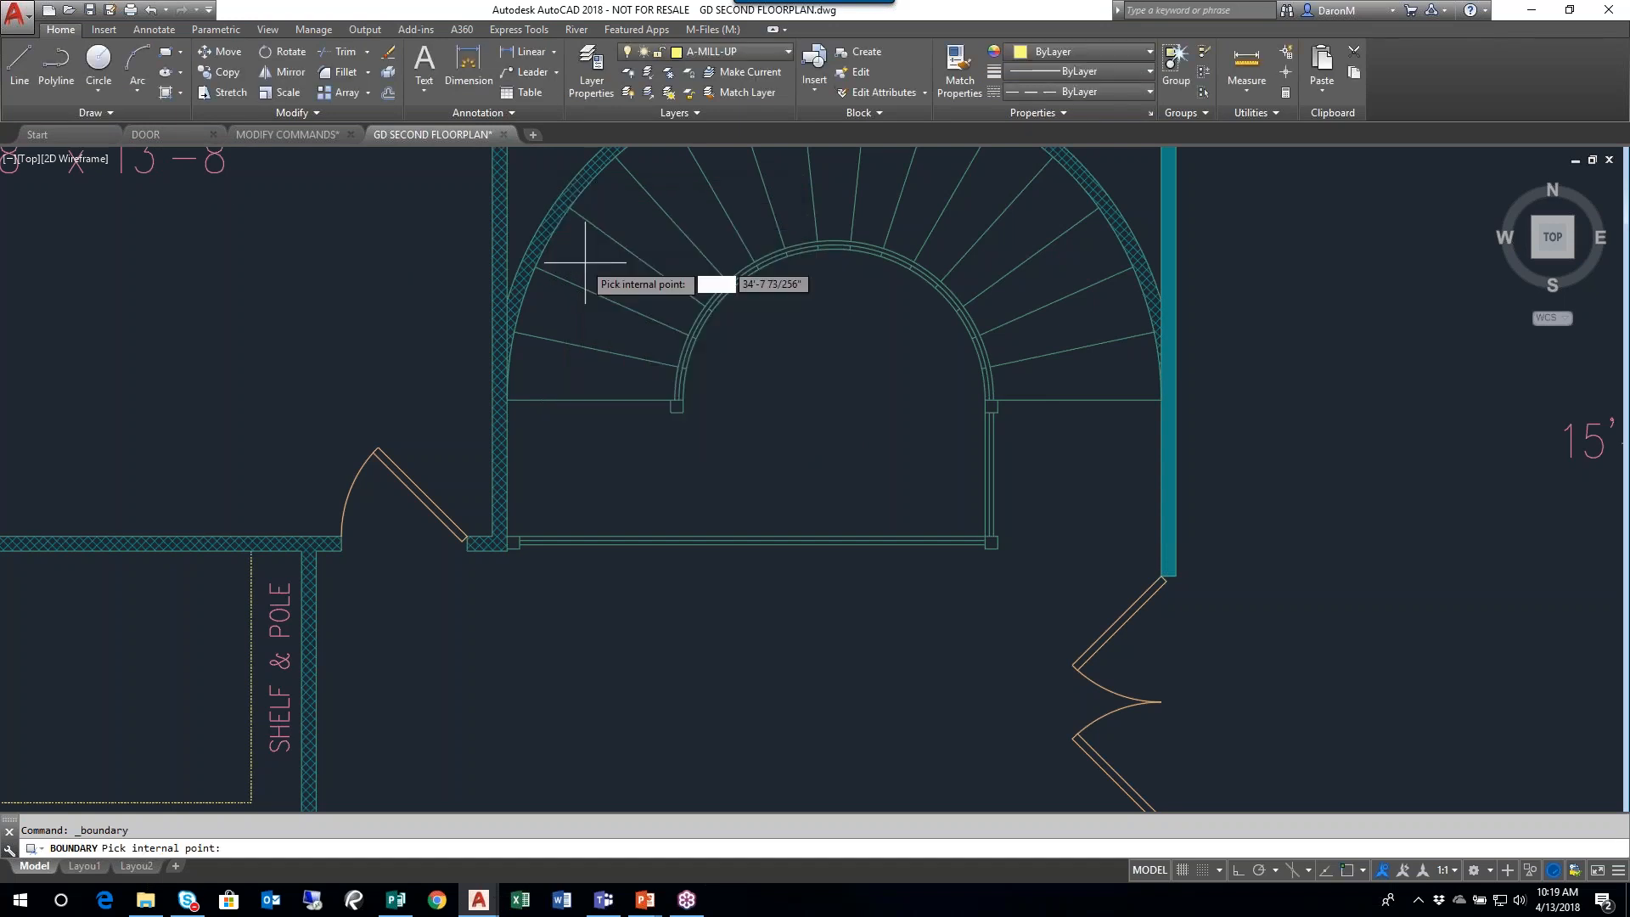
click(824, 385)
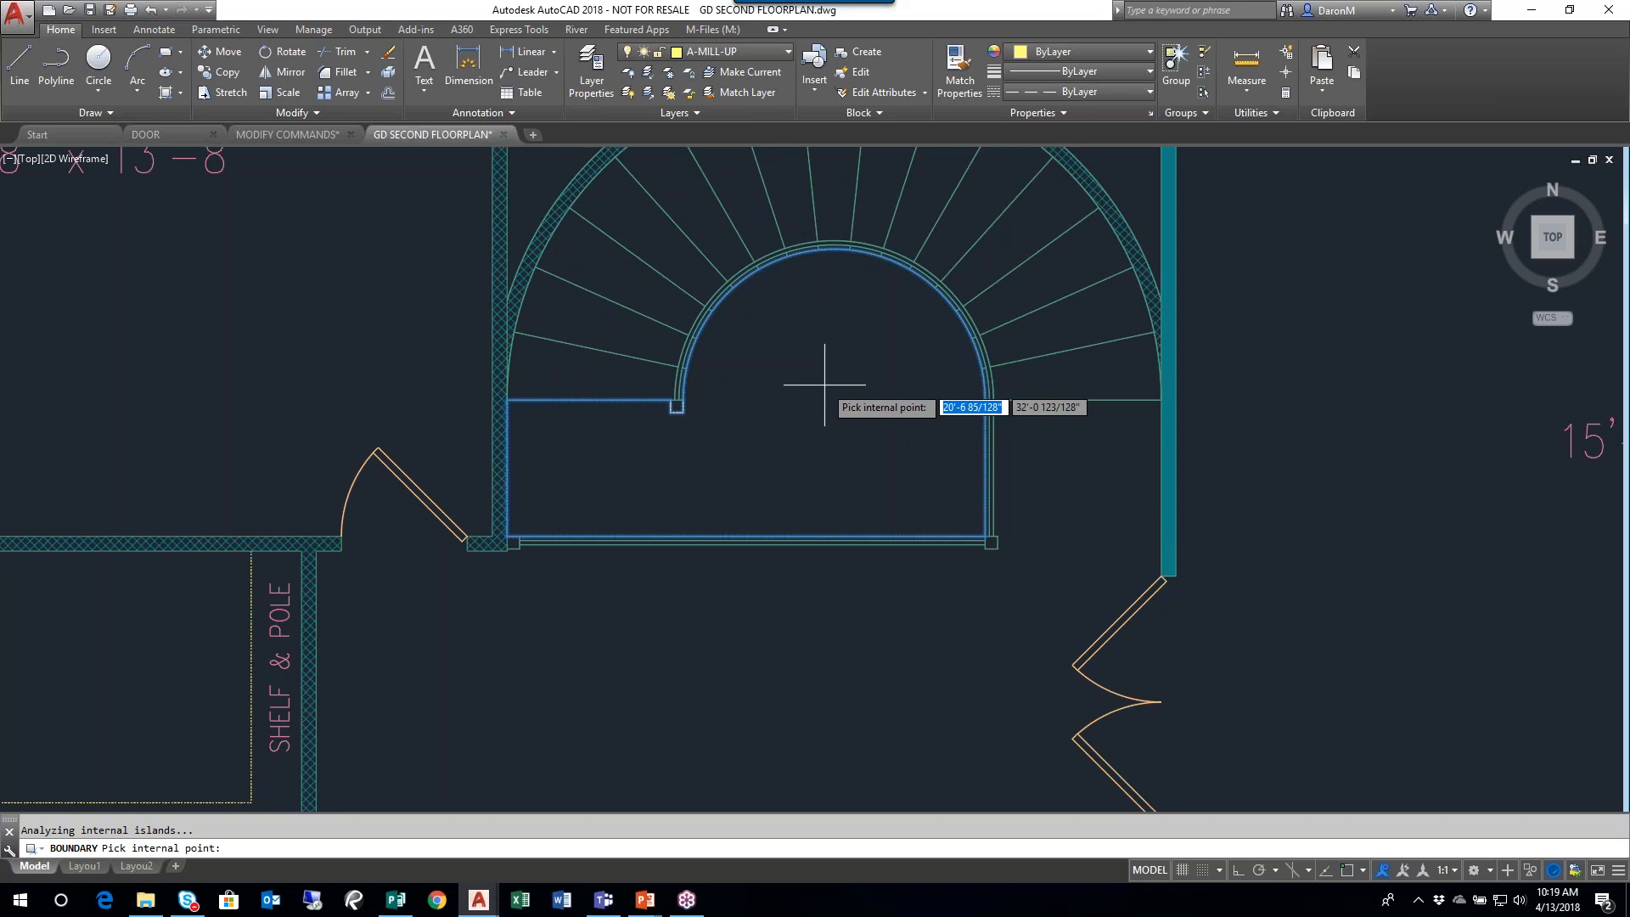
key(Return)
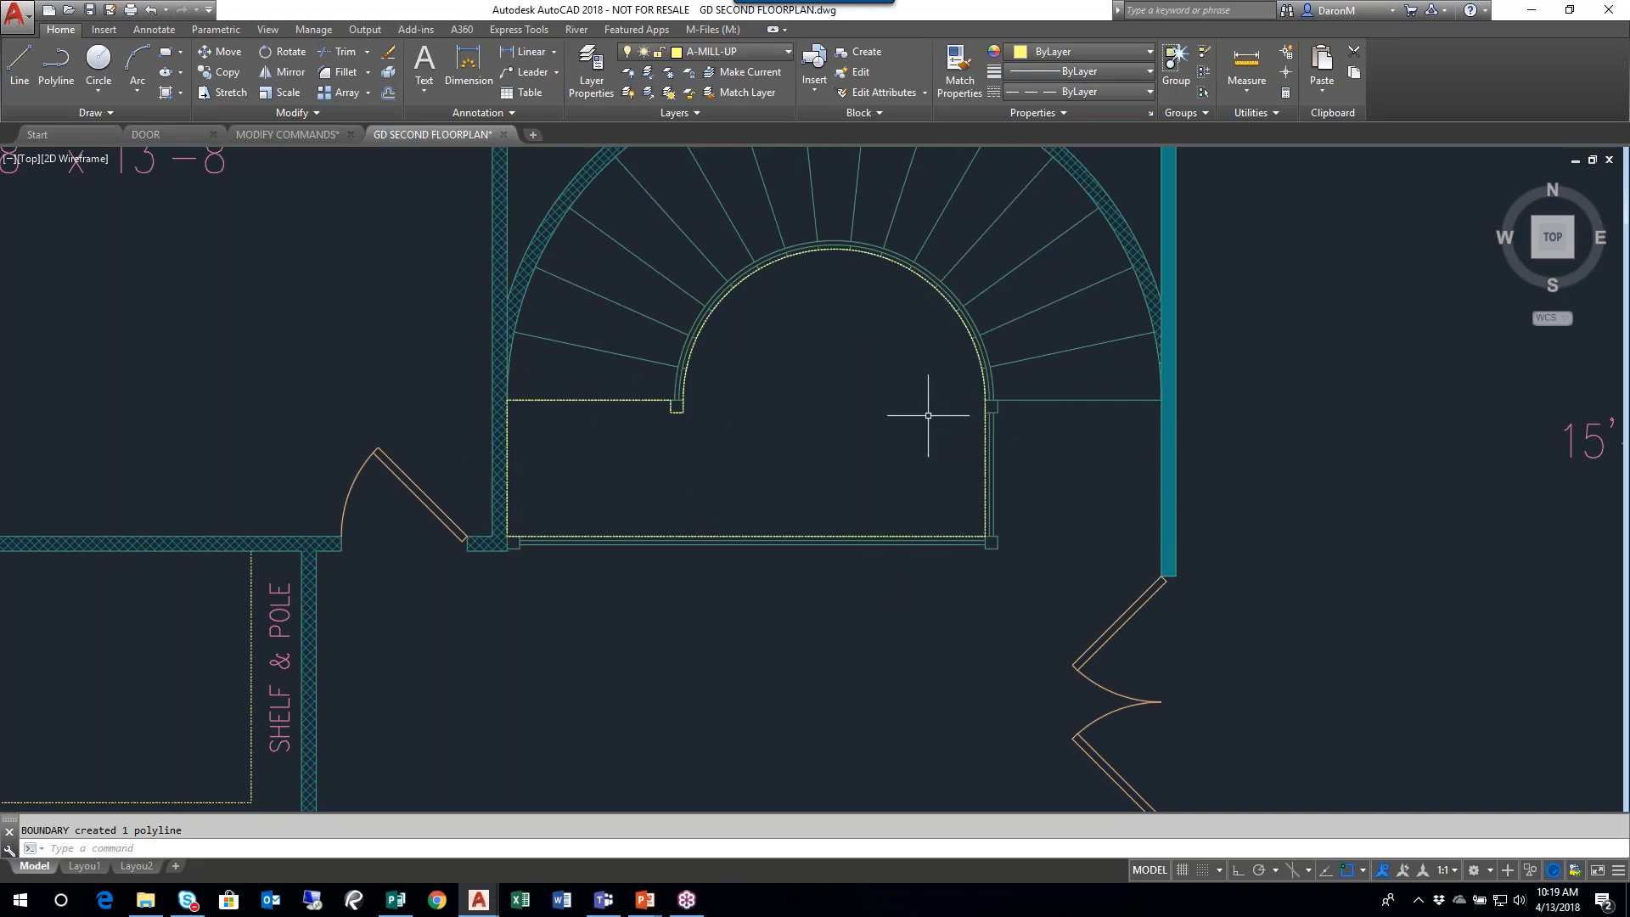
- Inspect the properties of the new boundary polyline around the stair opening, including its layer, area and closed setting
middle_drag(928, 416, 935, 436)
scroll(948, 307, up, 2)
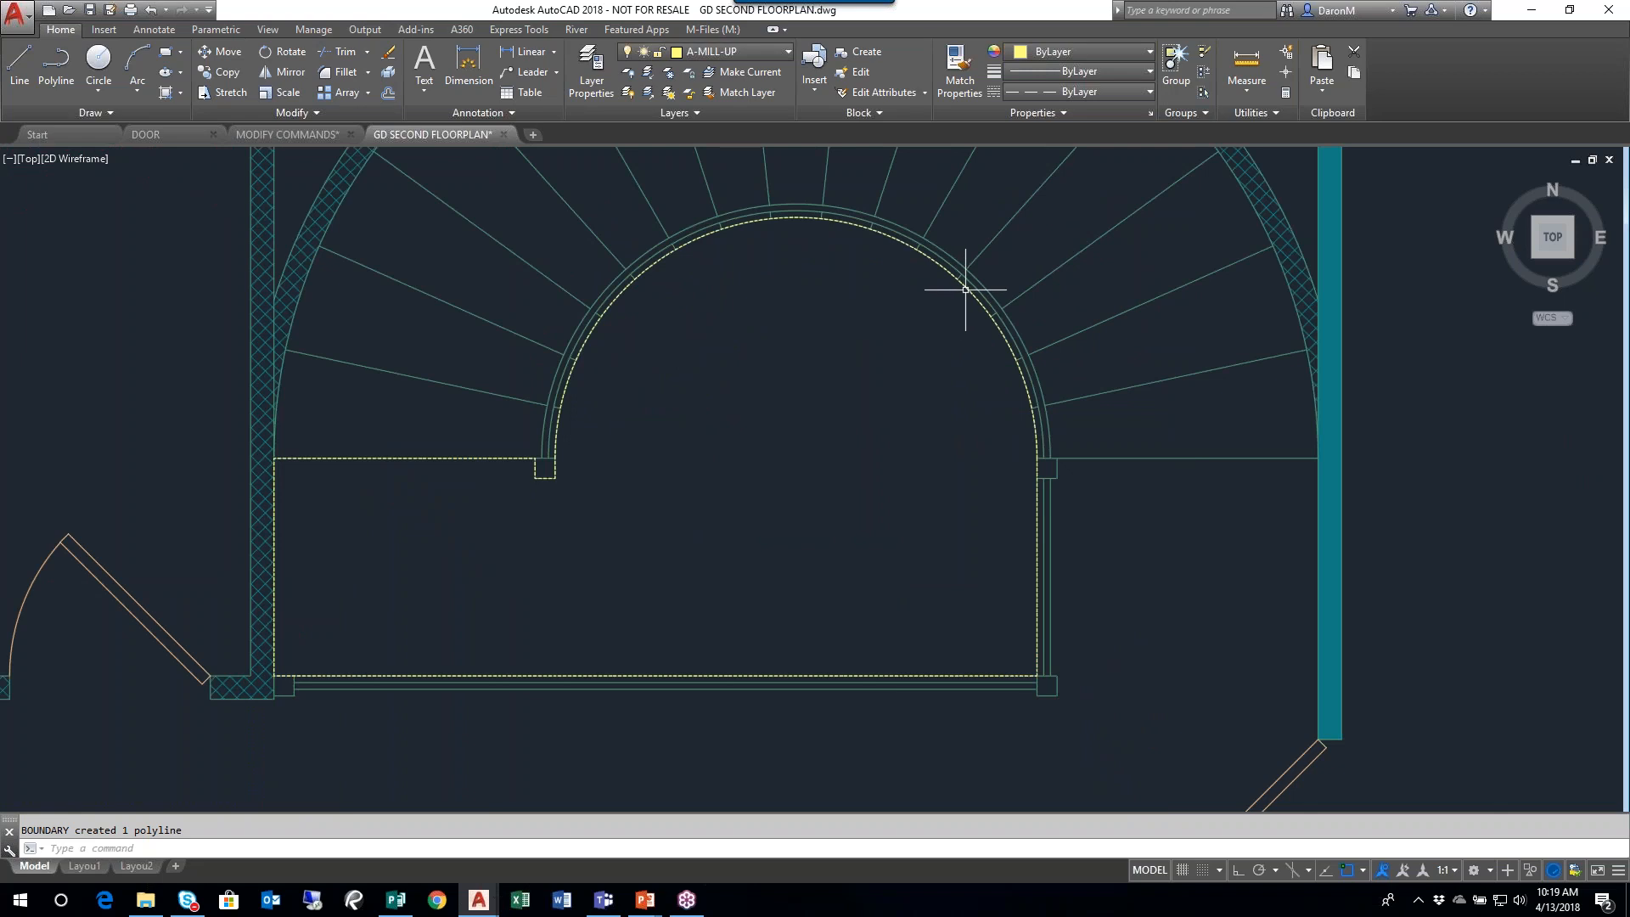
click(965, 287)
scroll(947, 357, down, 2)
middle_drag(944, 437, 928, 379)
right_click(1108, 446)
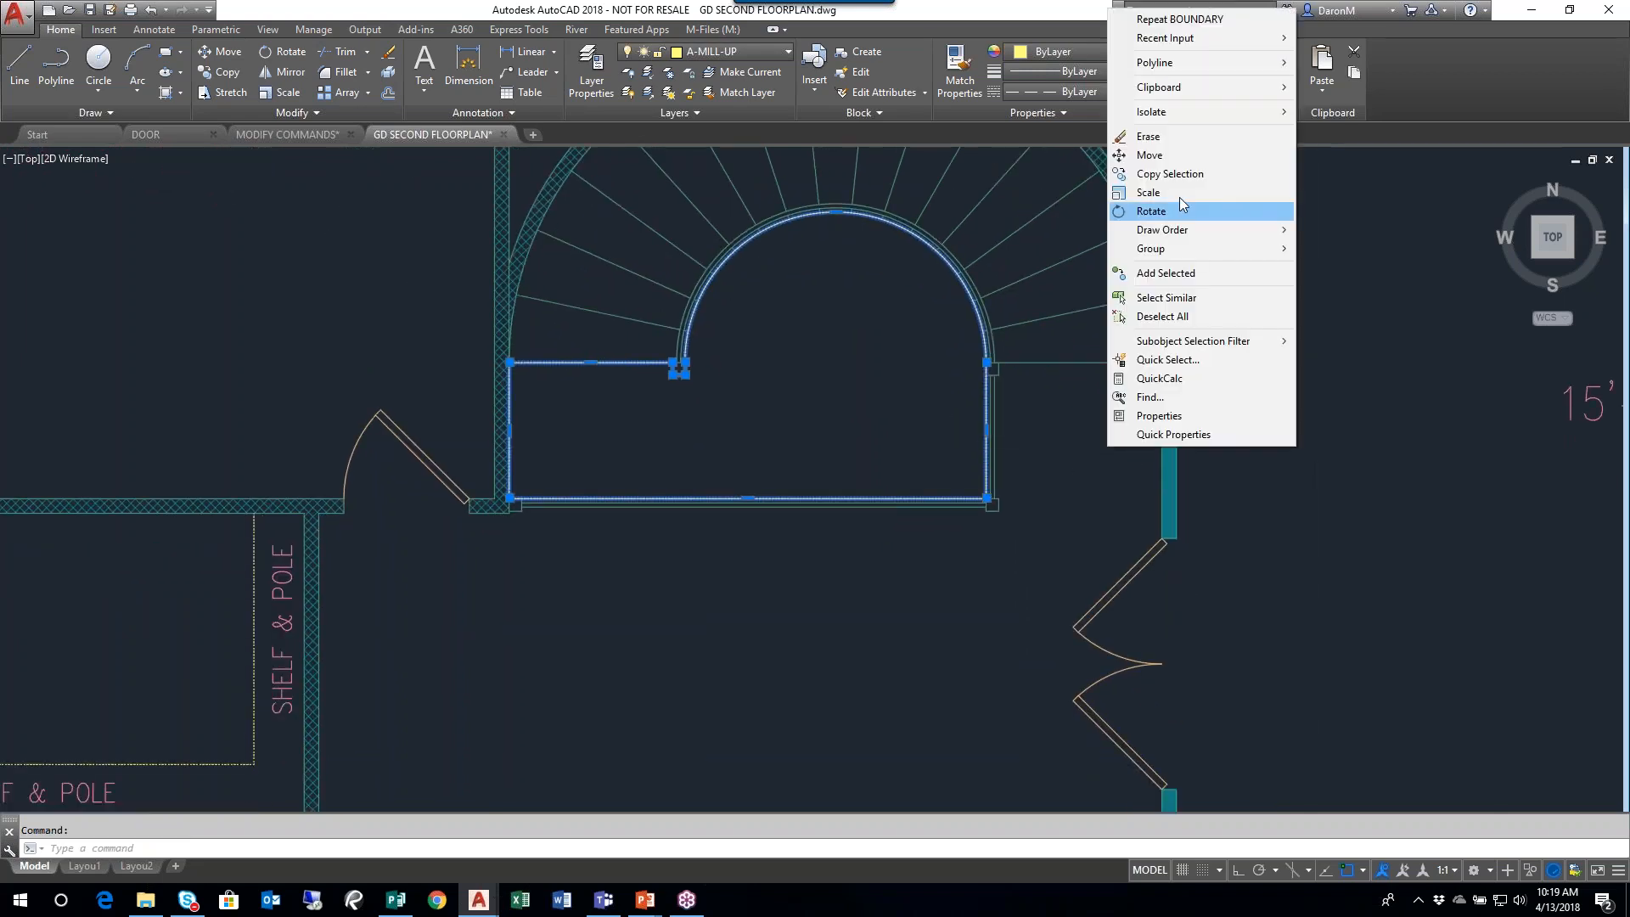
click(1160, 417)
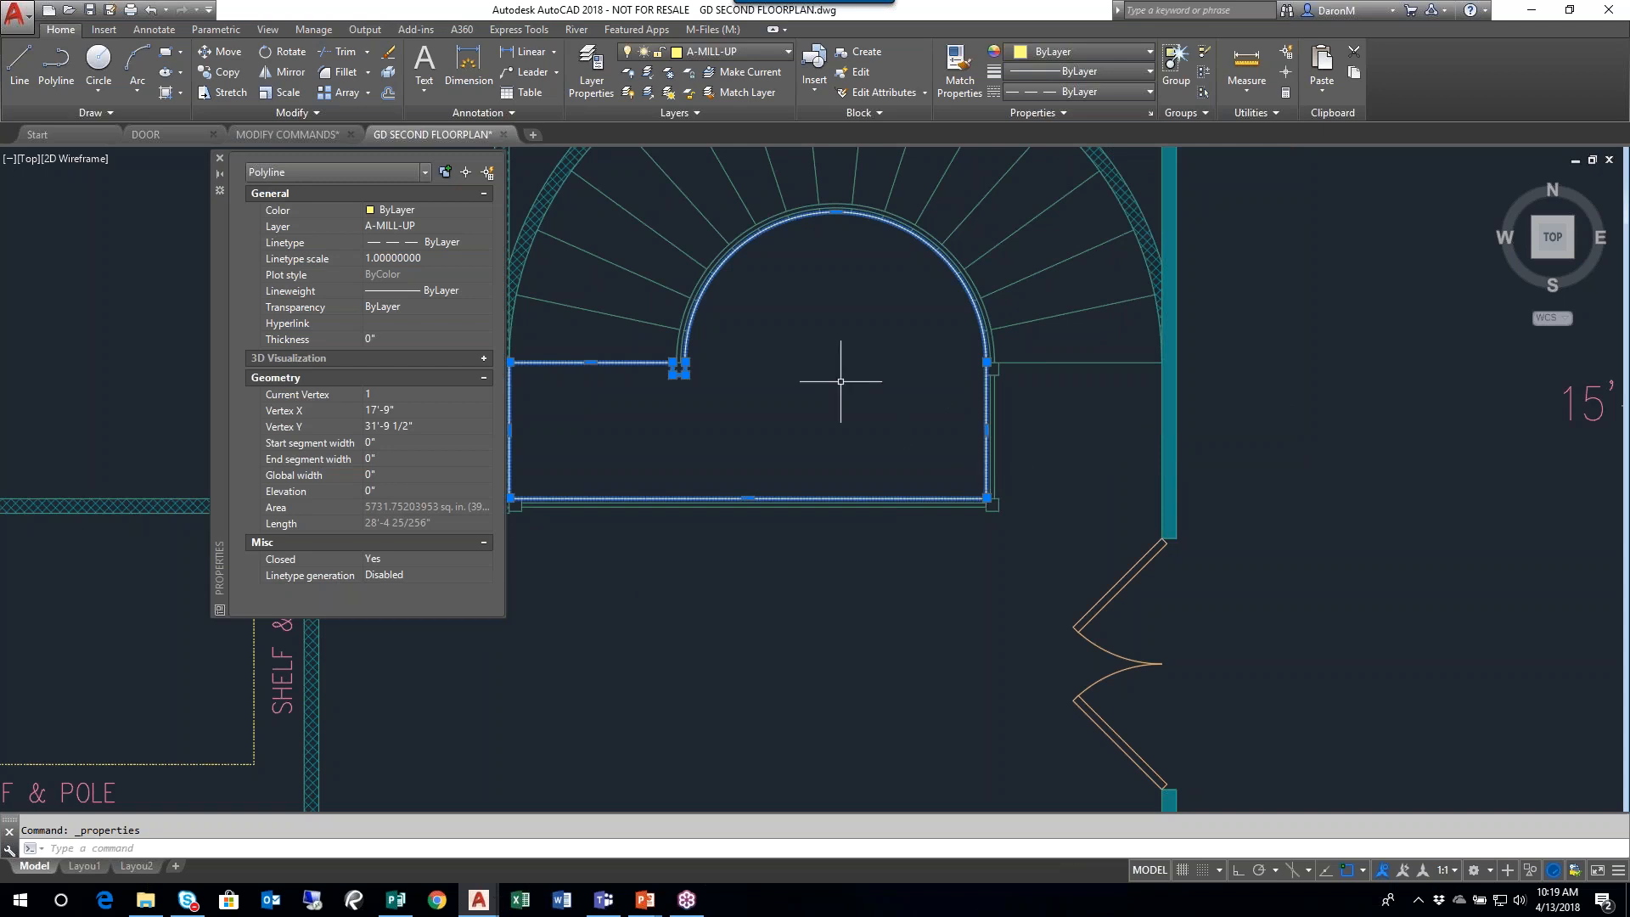
middle_drag(841, 381, 893, 385)
key(Escape)
click(219, 158)
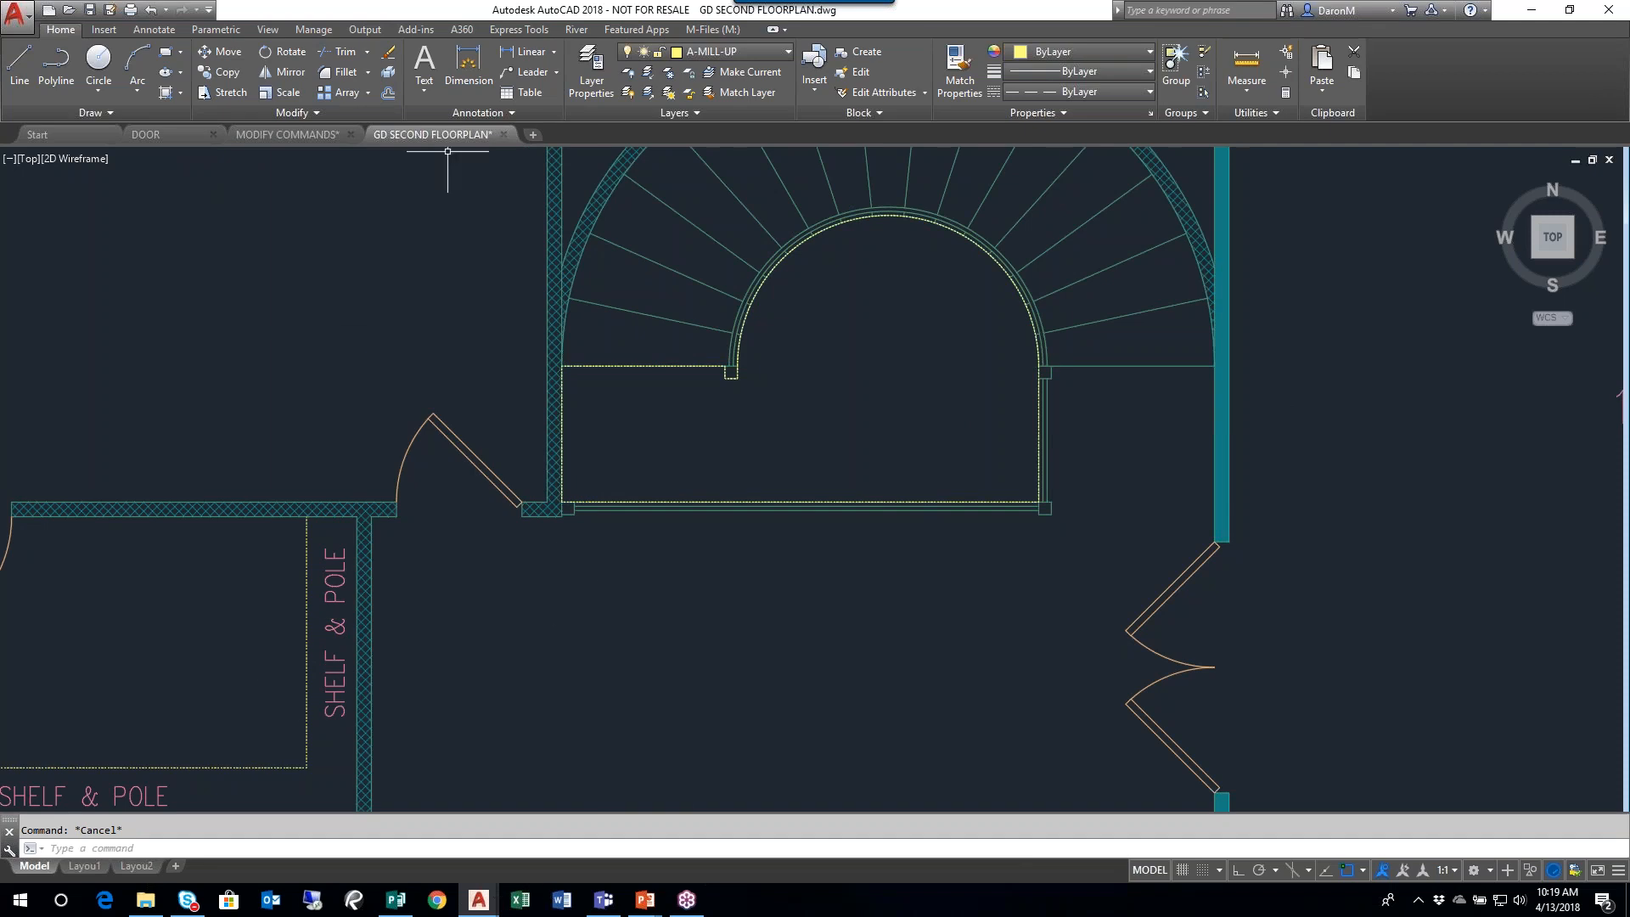
- Examine the stair opening and the surrounding bedrooms on the second floor plan
click(180, 95)
scroll(976, 424, down, 3)
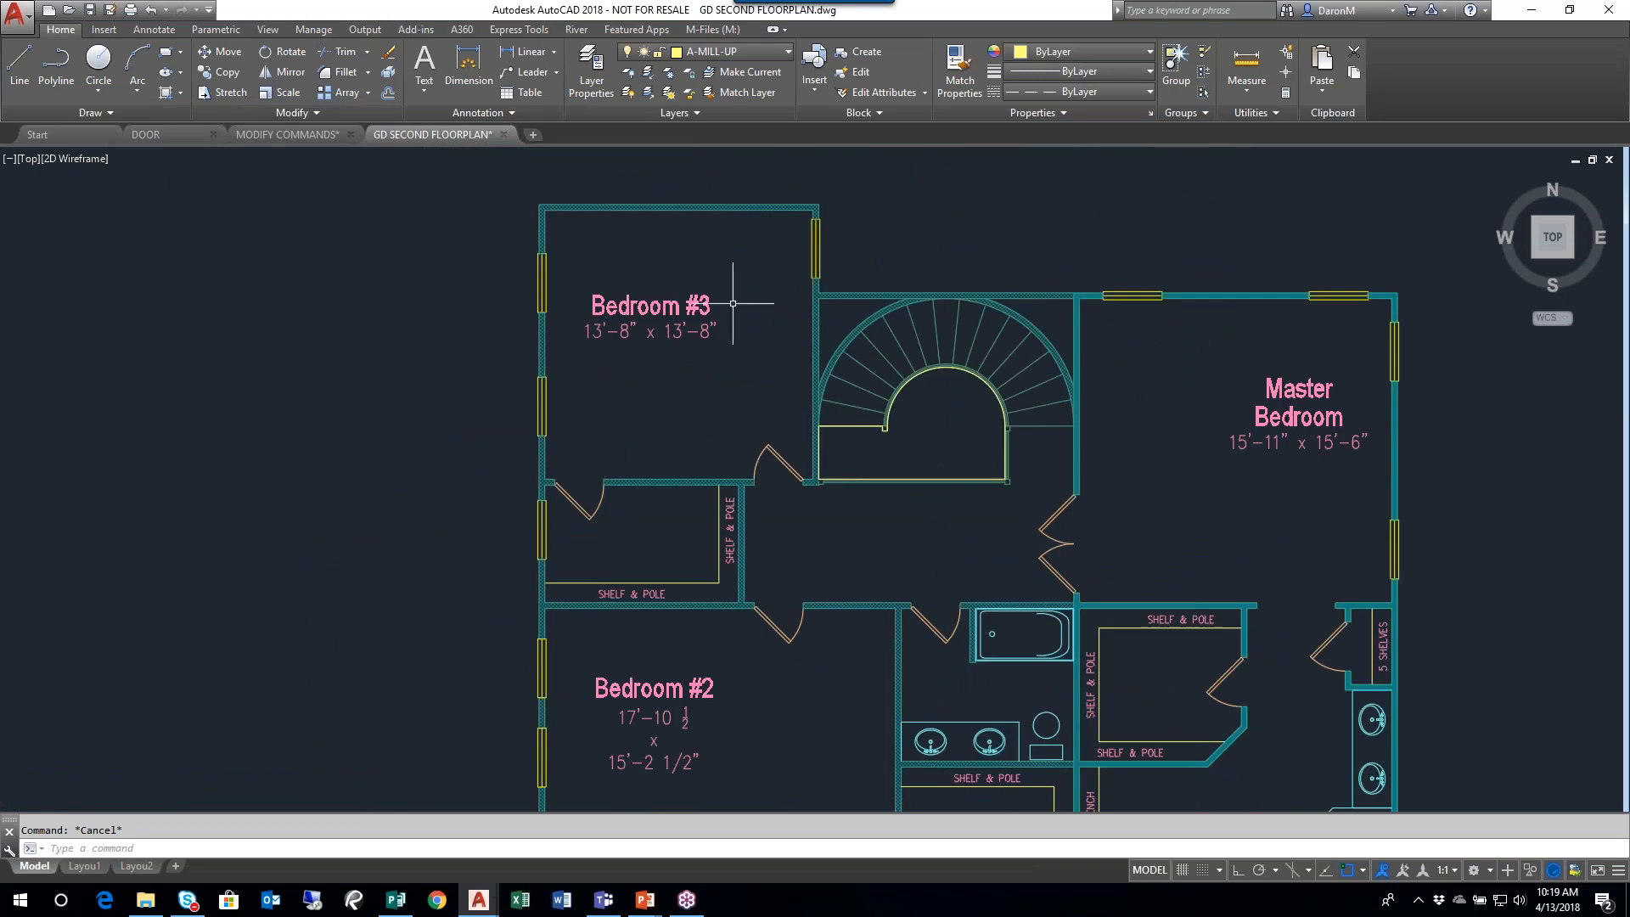
scroll(779, 457, up, 4)
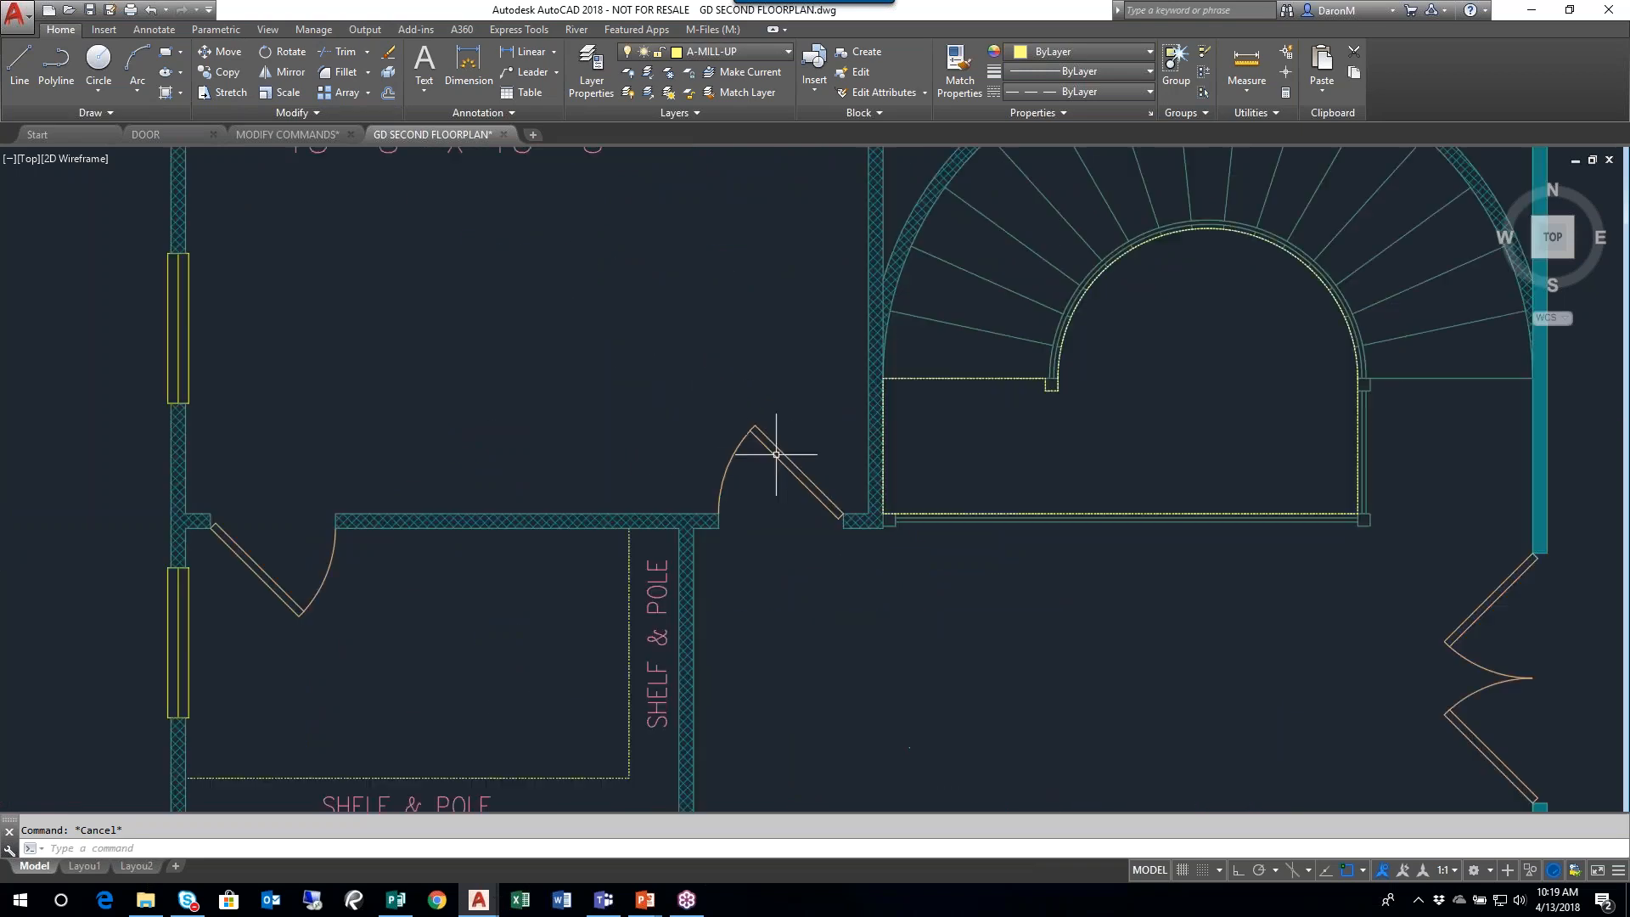
middle_drag(354, 465, 483, 500)
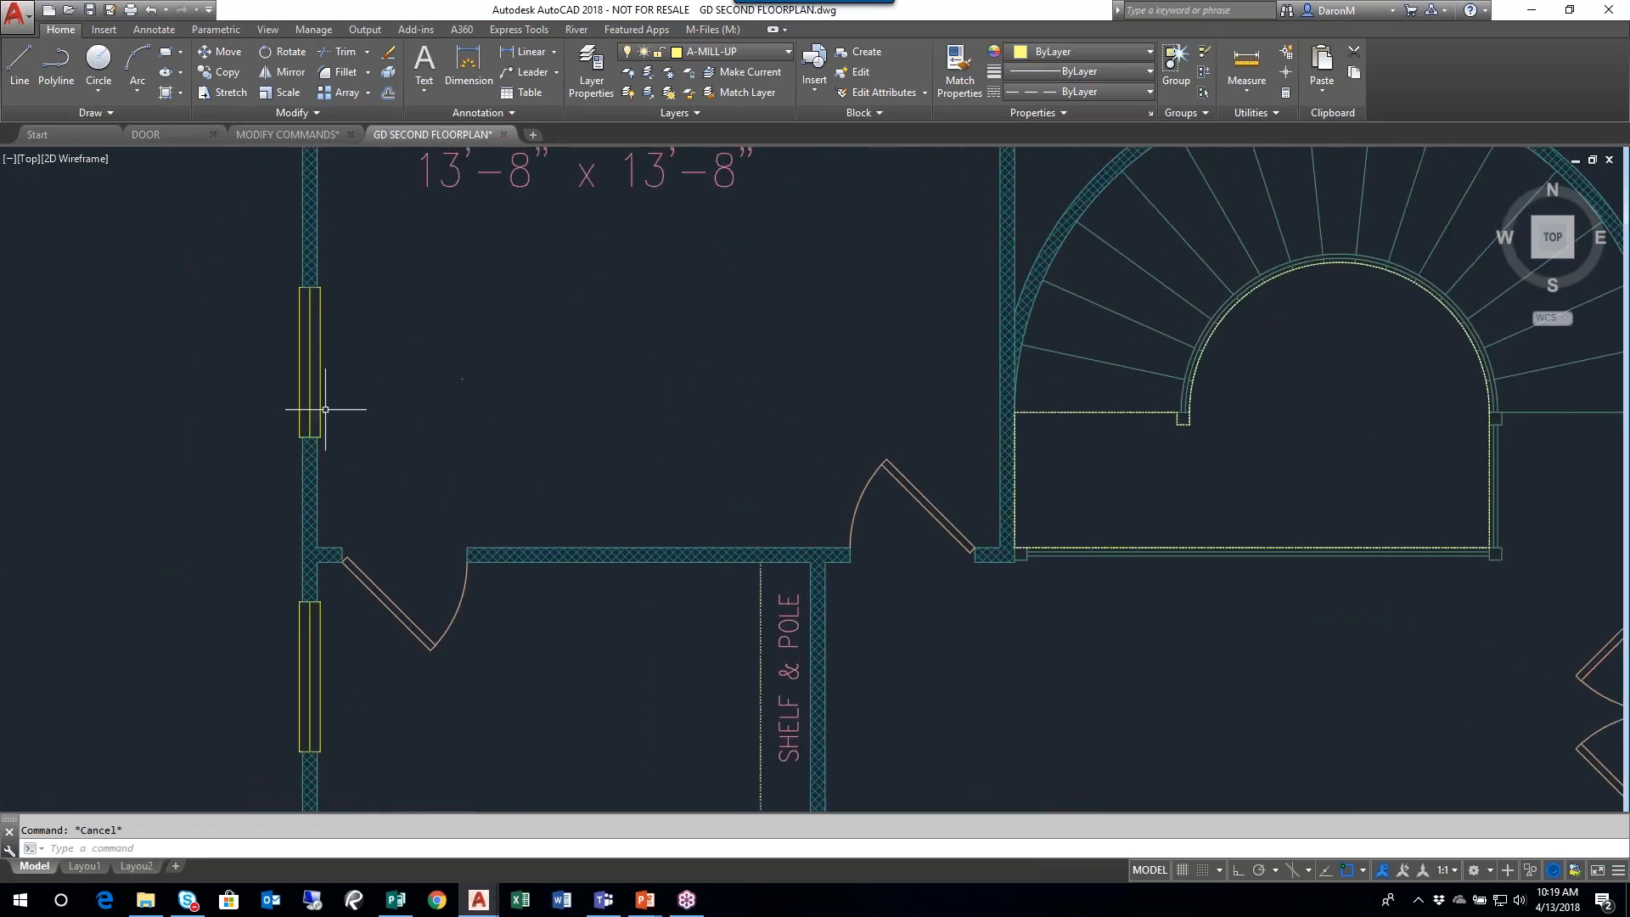
scroll(887, 346, down, 2)
middle_drag(849, 348, 799, 479)
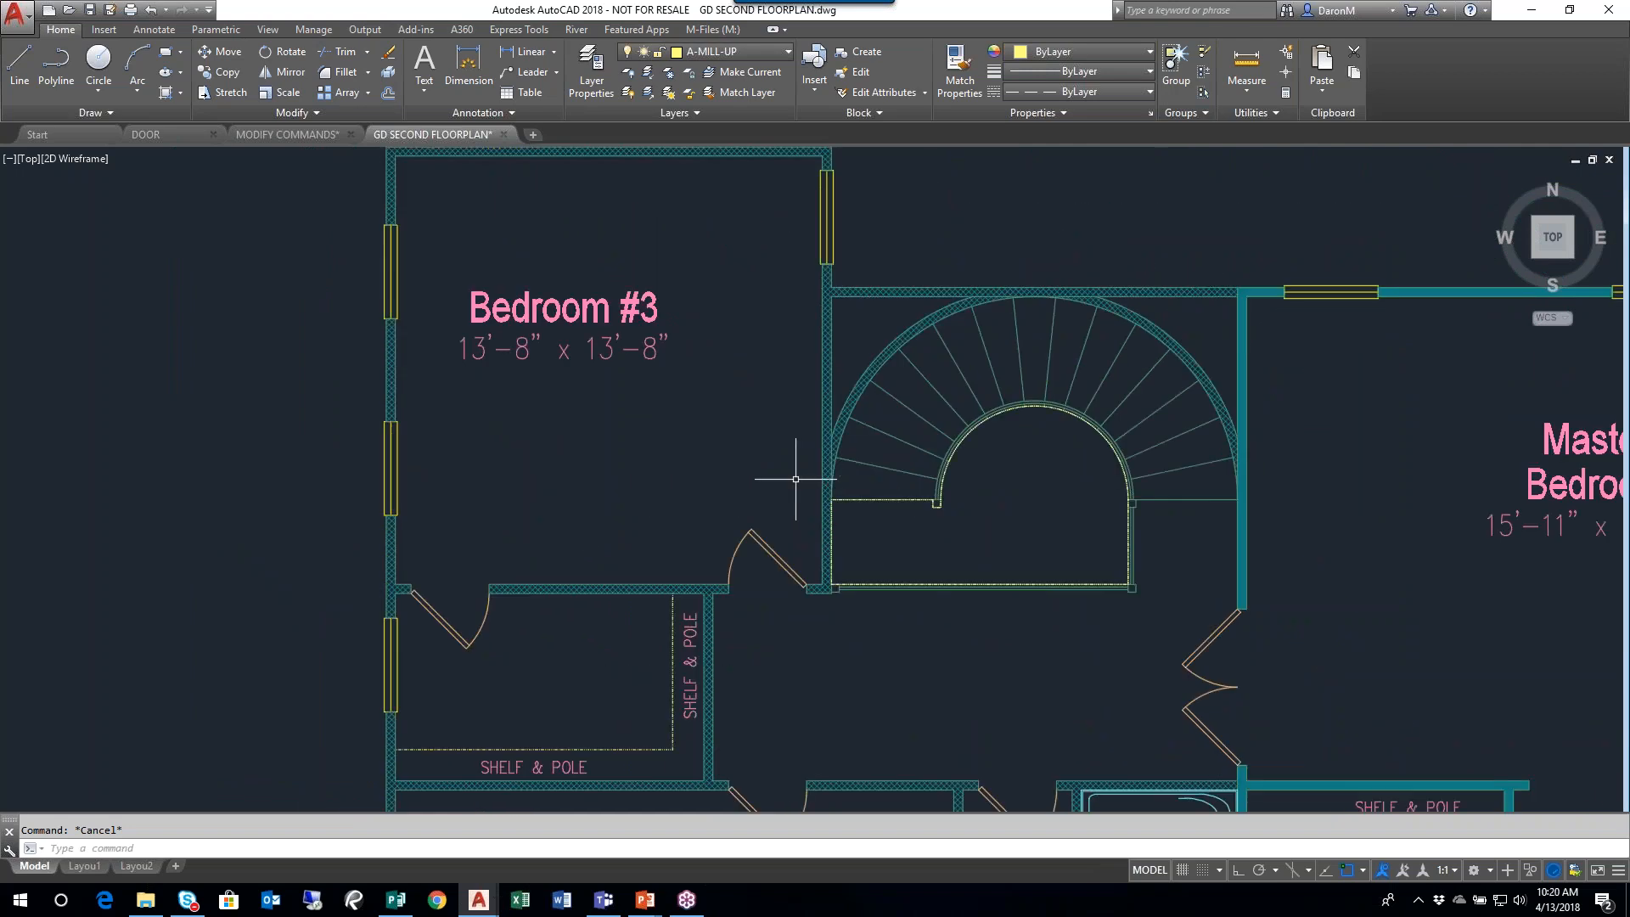
scroll(743, 462, down, 2)
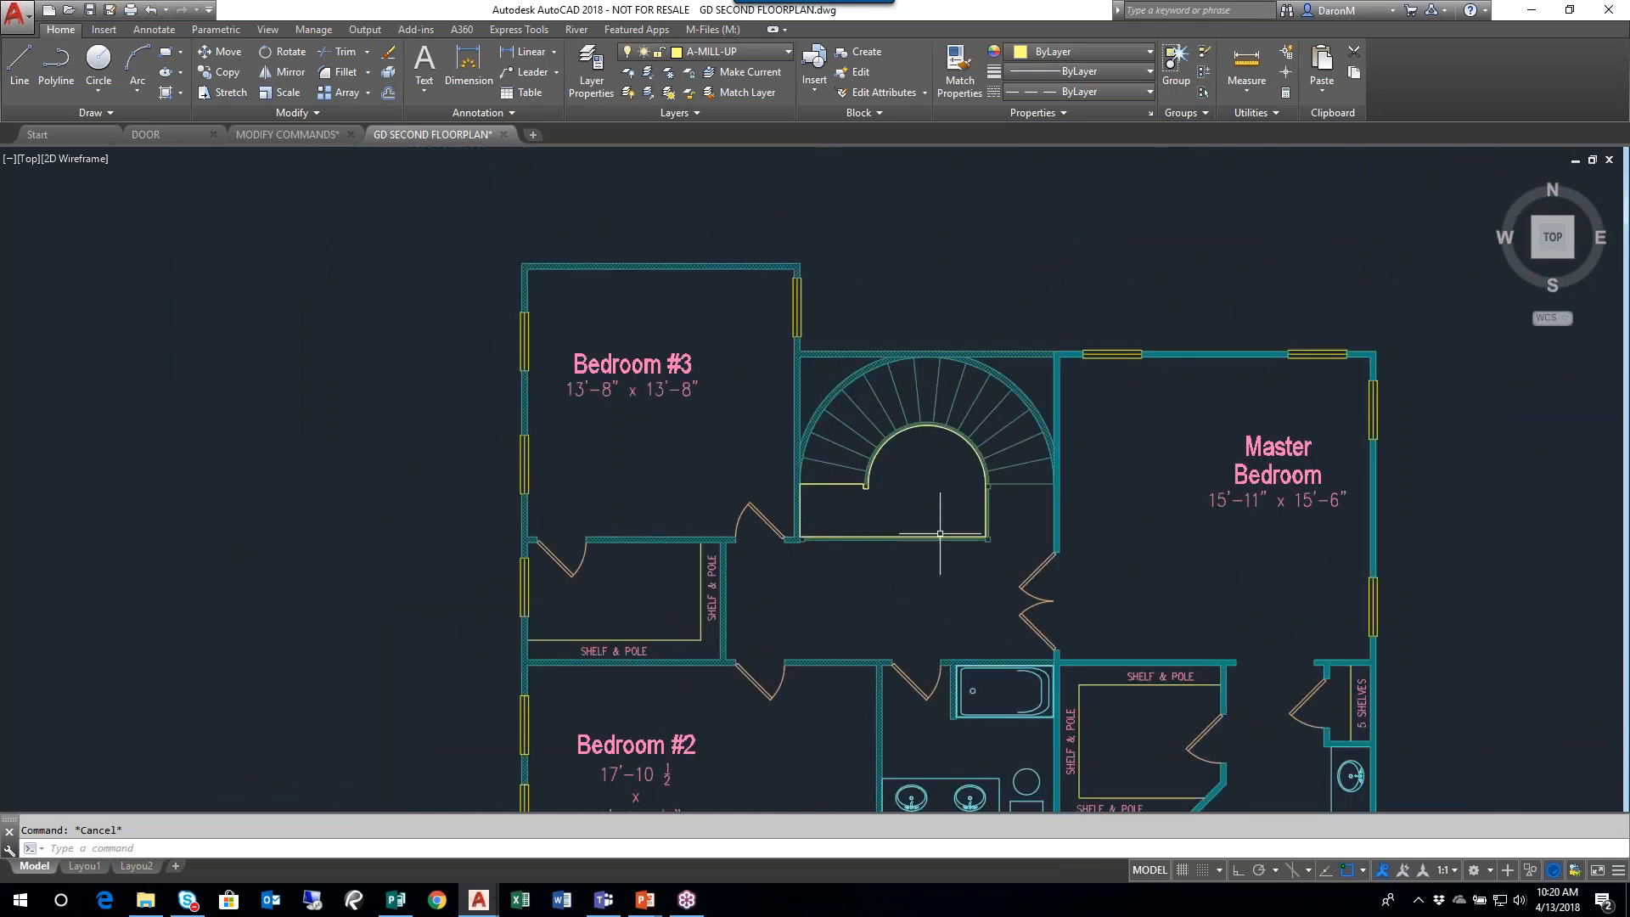
middle_drag(938, 527, 912, 453)
scroll(924, 365, up, 2)
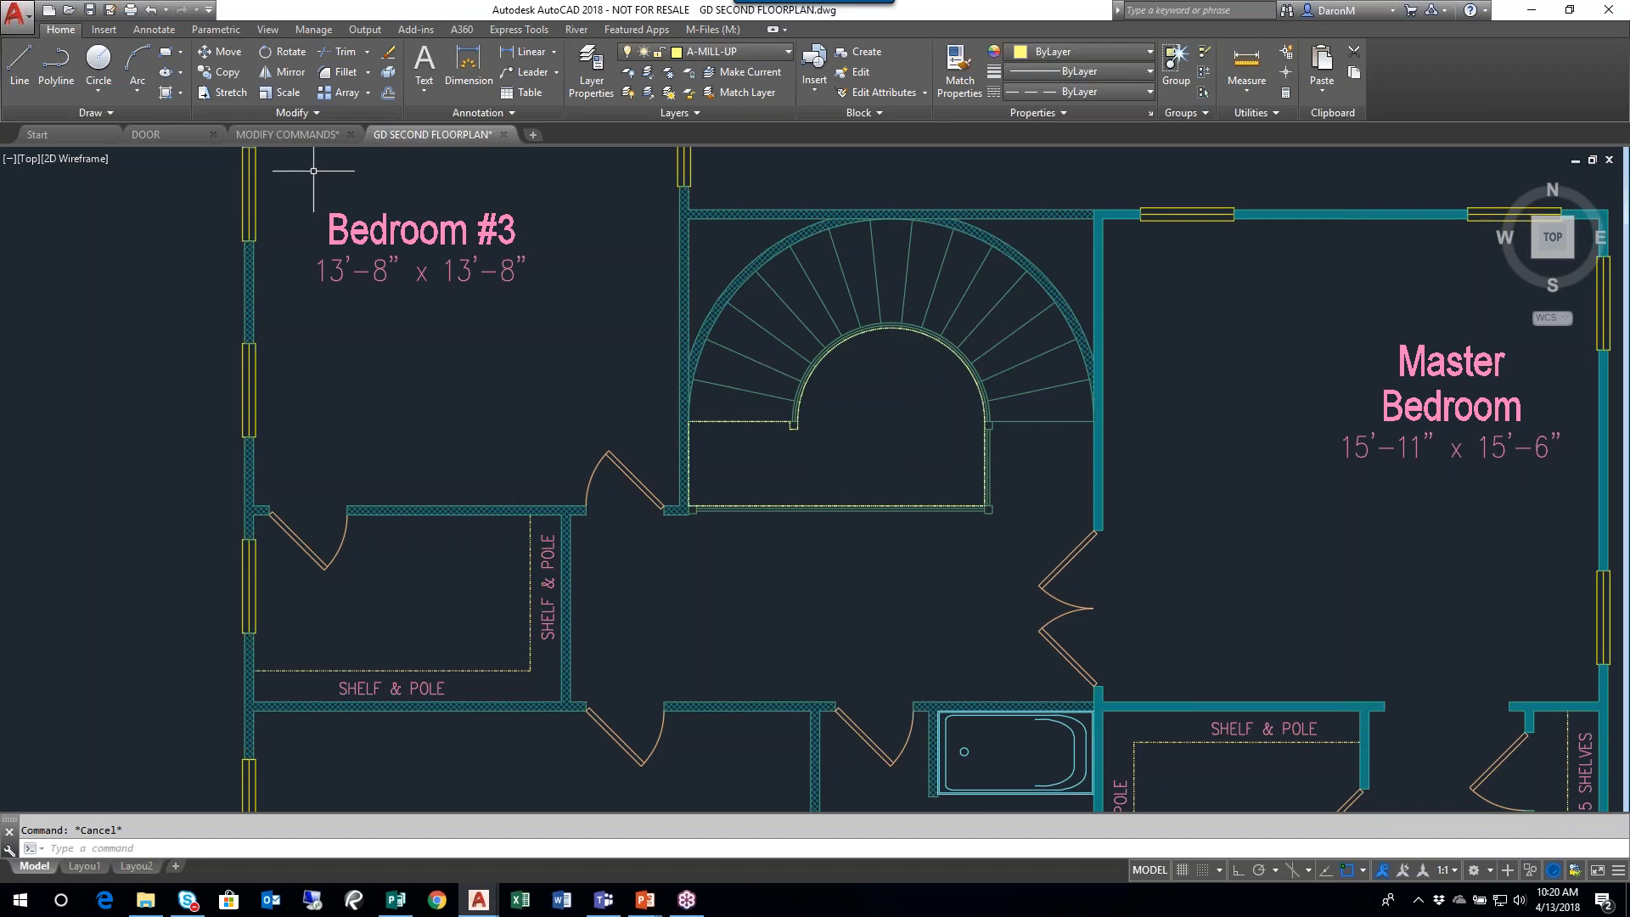
middle_drag(1024, 354, 1022, 326)
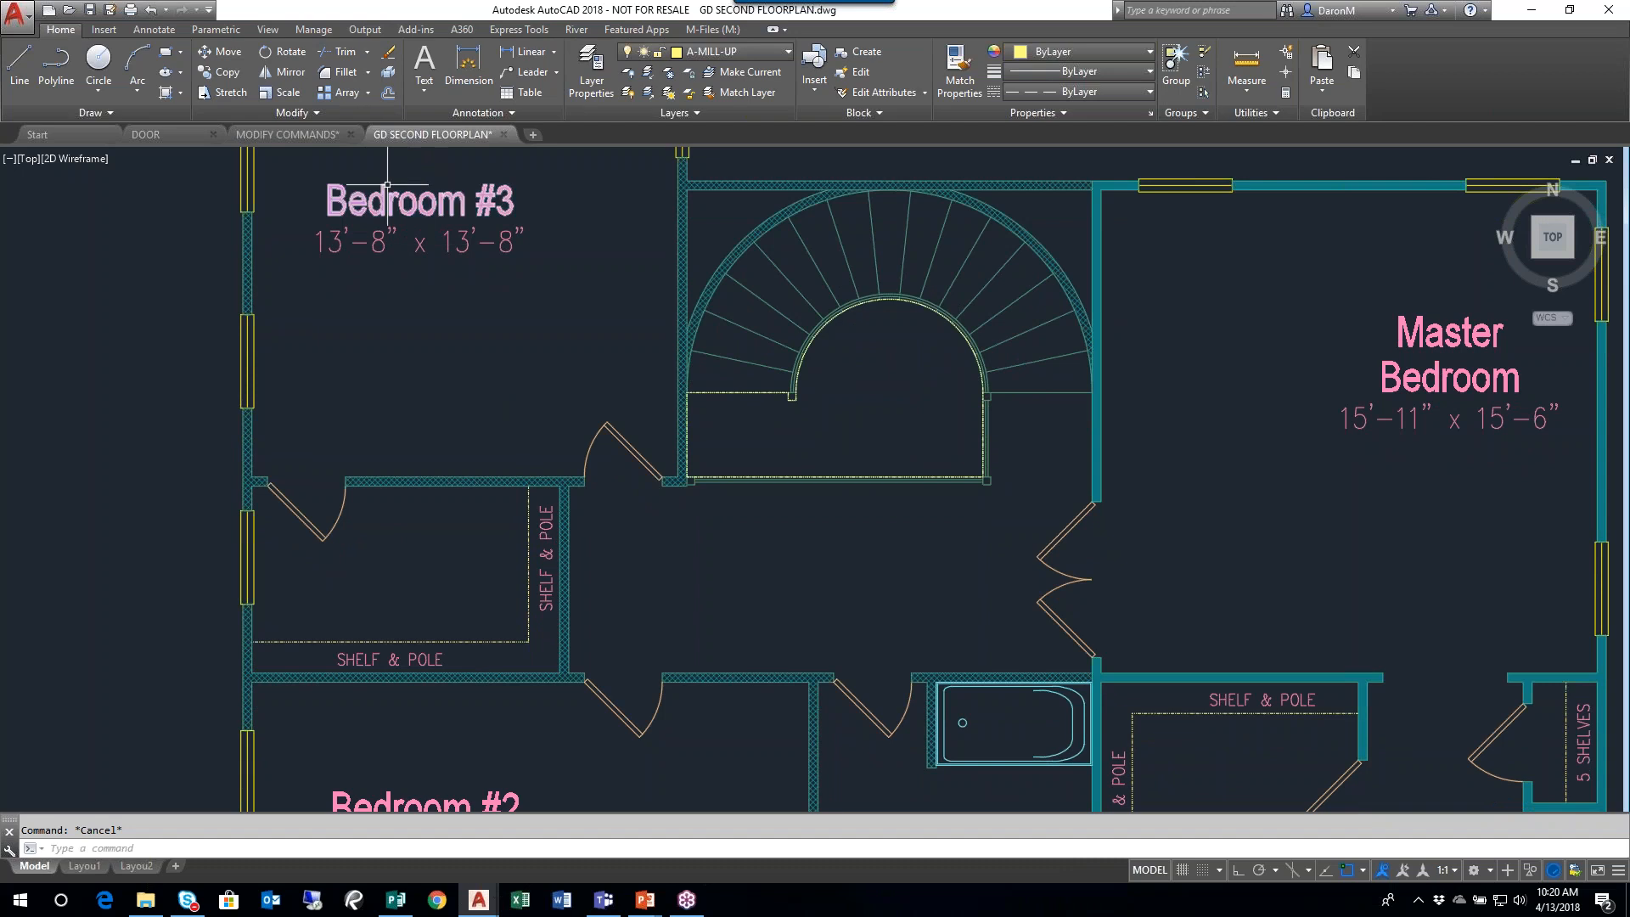
- In the MODIFY COMMANDS drawing, move the plain square's top line by its midpoint grip, half its length west and slightly above the square
click(287, 135)
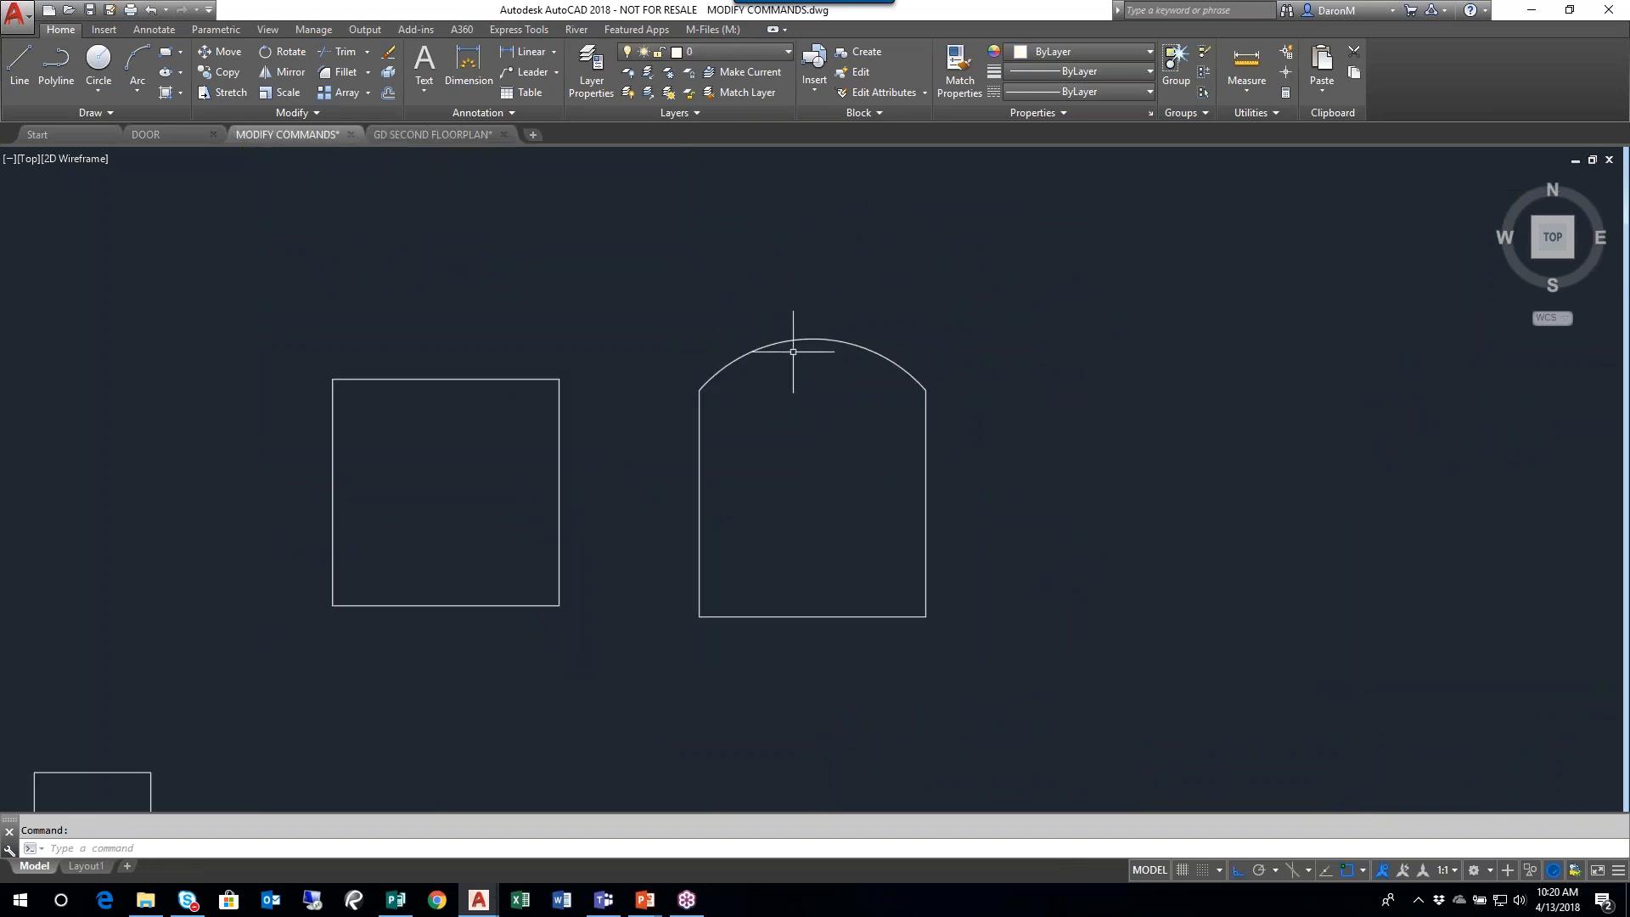
click(382, 379)
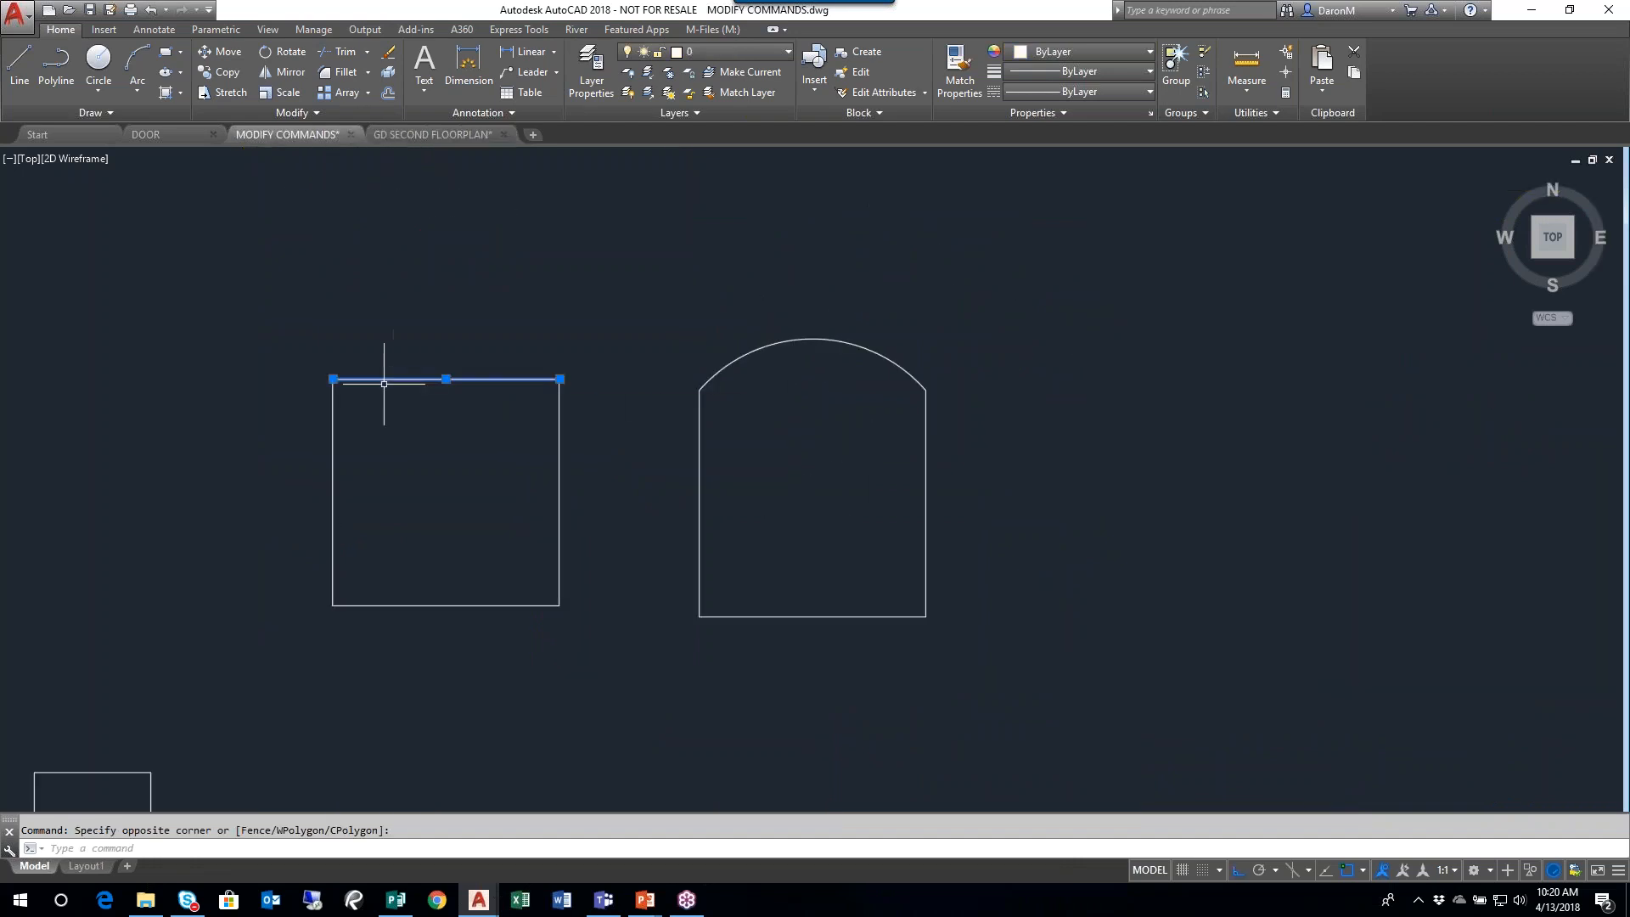
key(Escape)
click(456, 381)
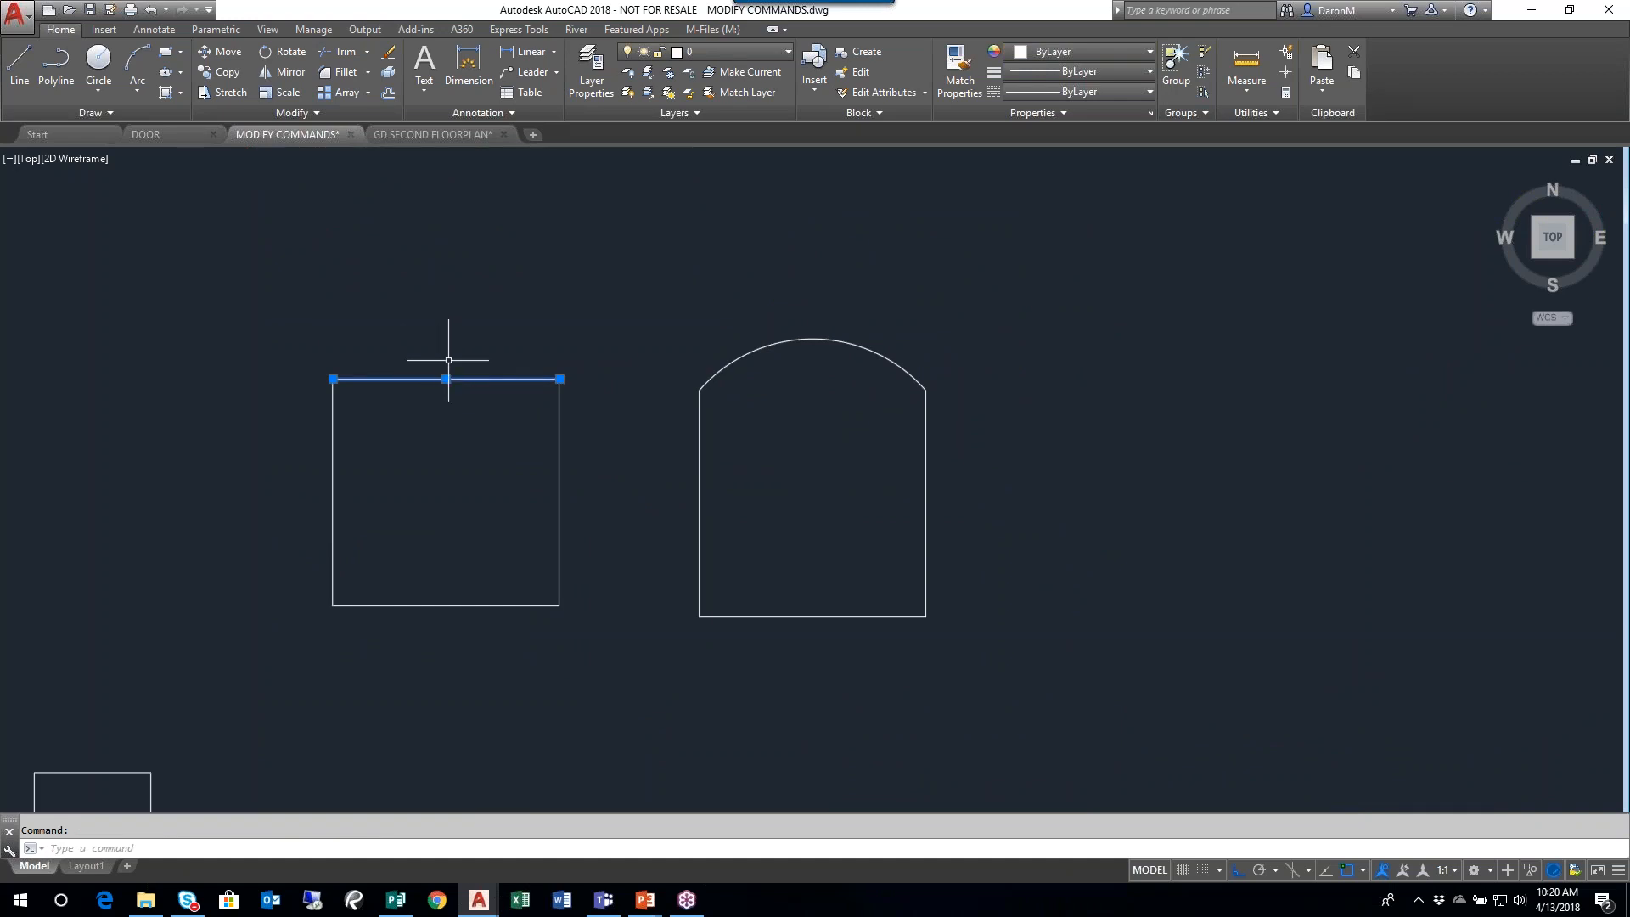
click(445, 379)
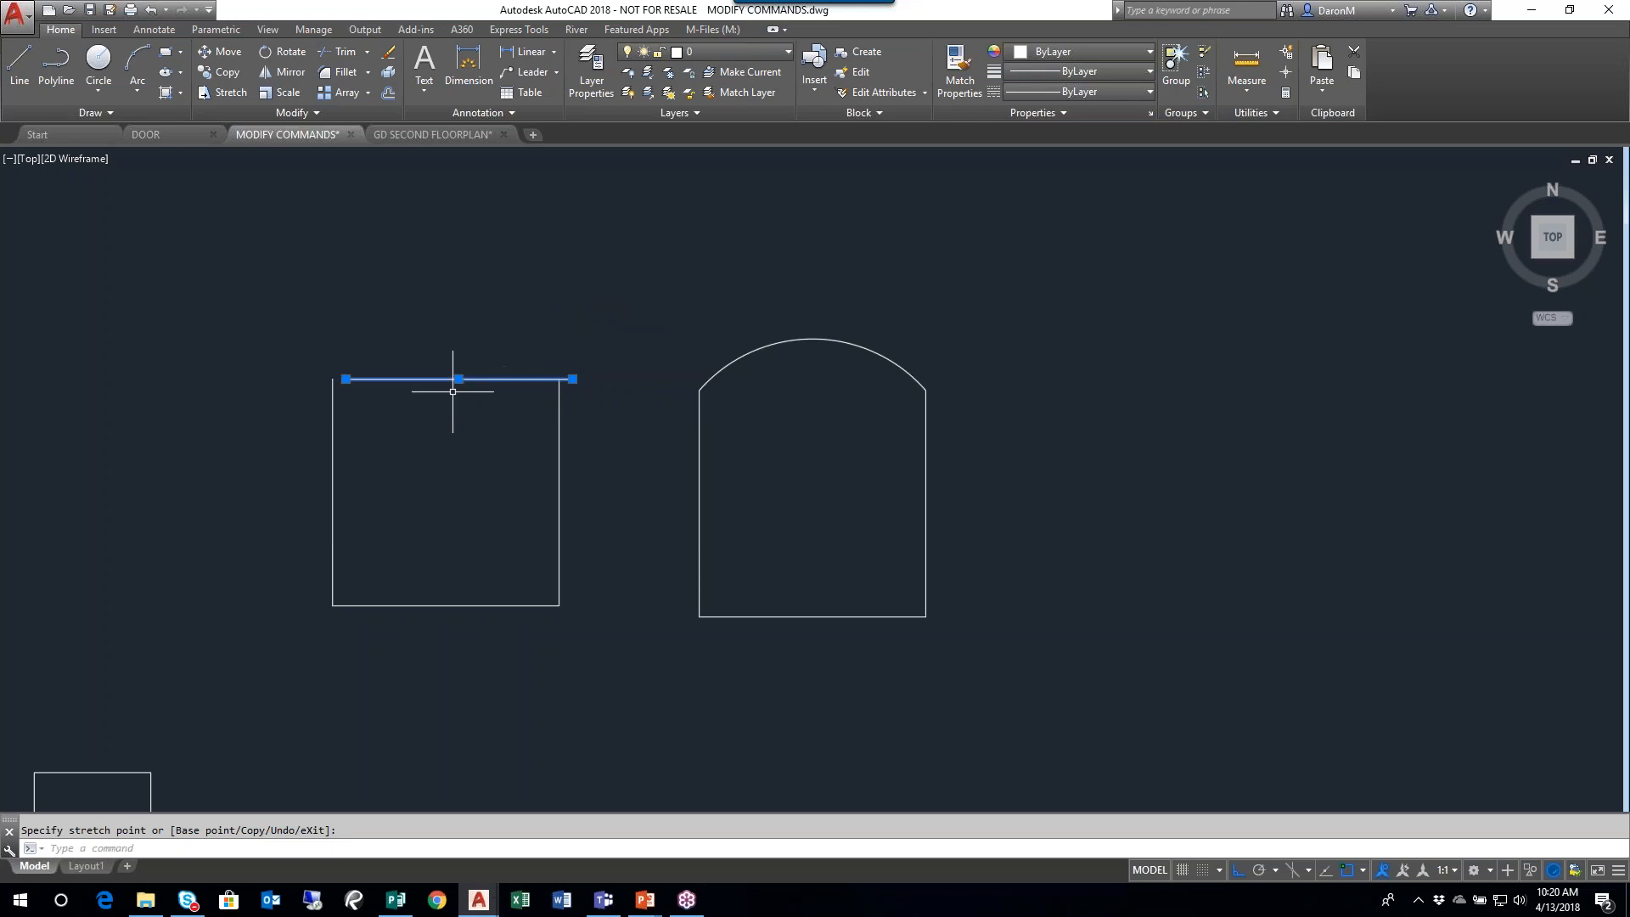
click(460, 279)
click(459, 279)
click(458, 365)
click(346, 365)
key(Escape)
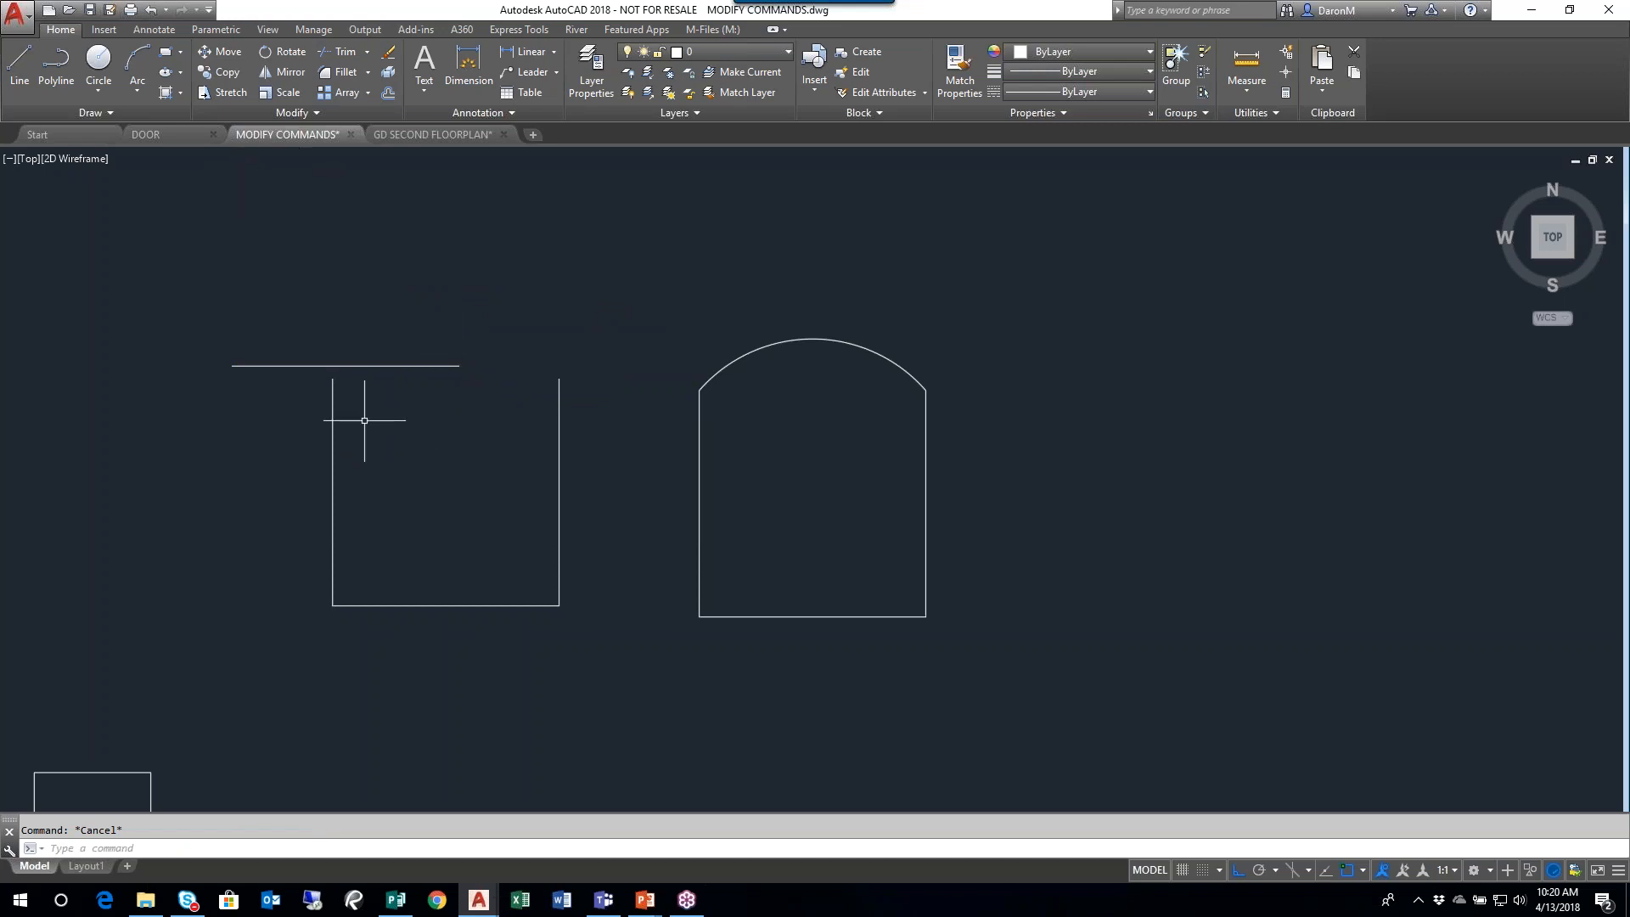
- Lengthen the detached horizontal line from its east endpoint grip to a total length of about 18'-2", past the arched shape
click(413, 365)
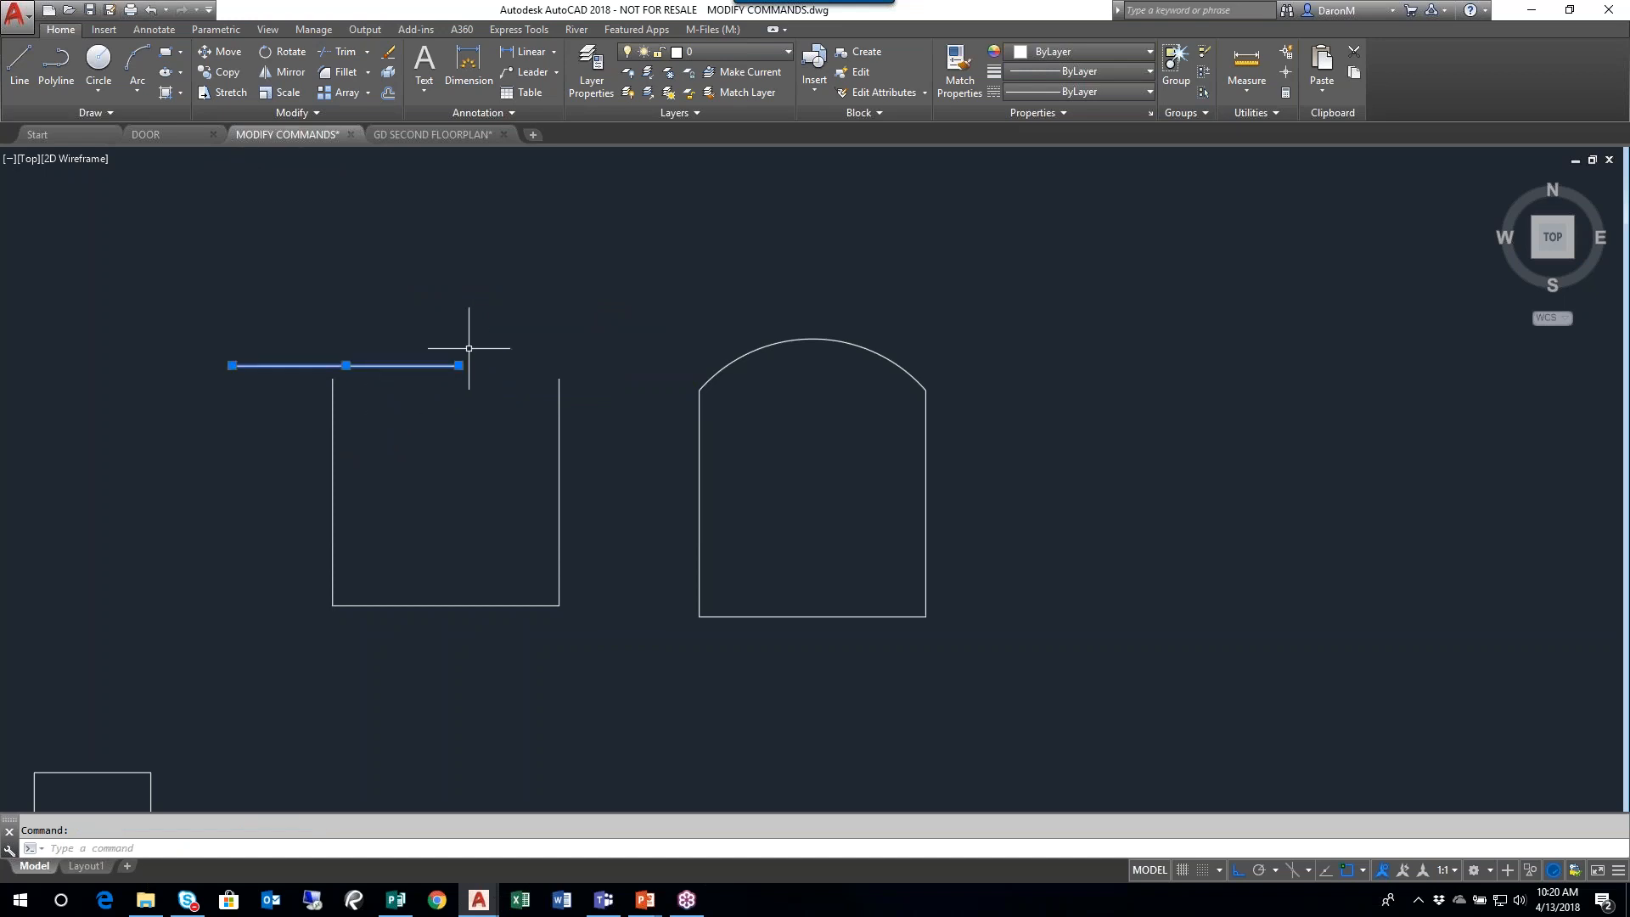
mouse_move(459, 365)
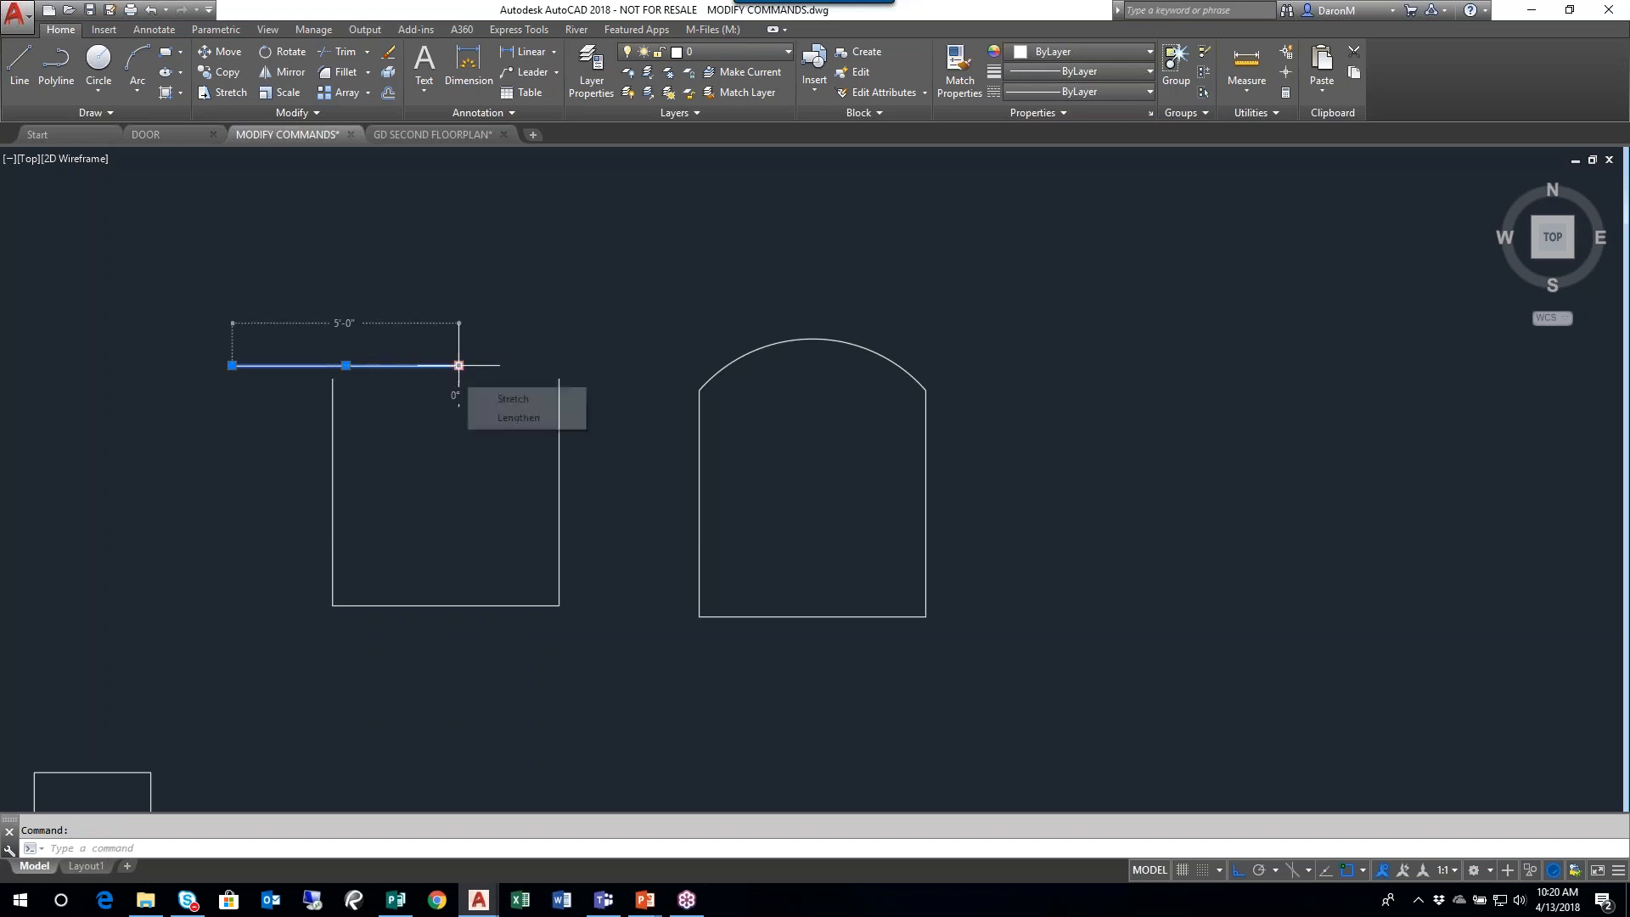
scroll(670, 509, down, 3)
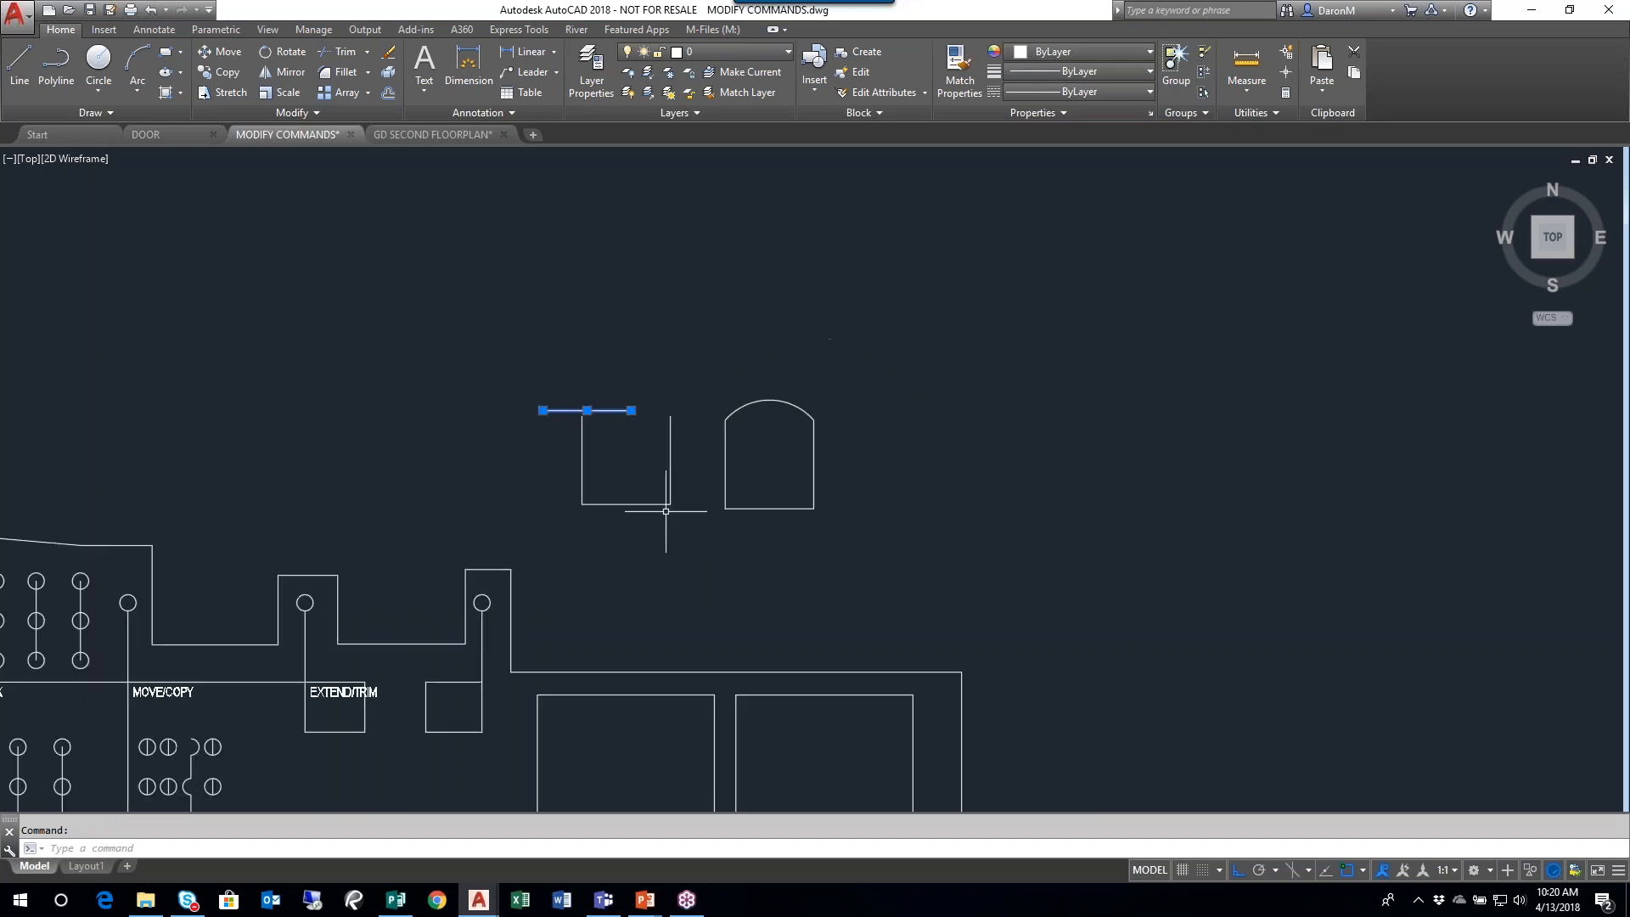
scroll(595, 509, down, 2)
scroll(631, 508, up, 4)
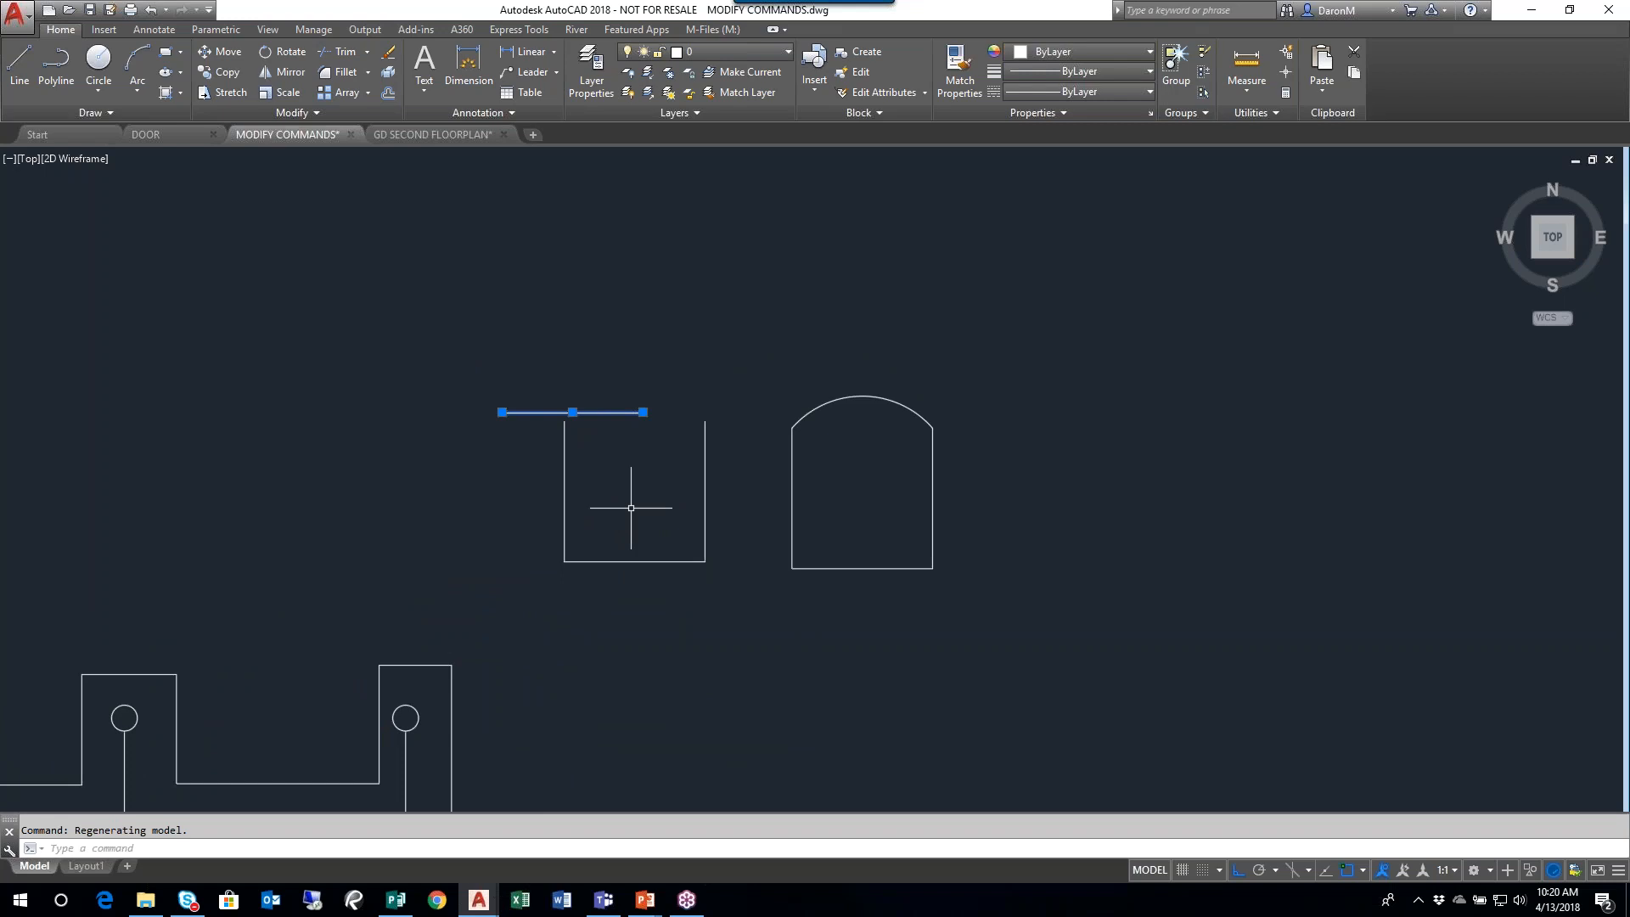
key(Escape)
scroll(620, 469, up, 2)
click(629, 379)
mouse_move(657, 380)
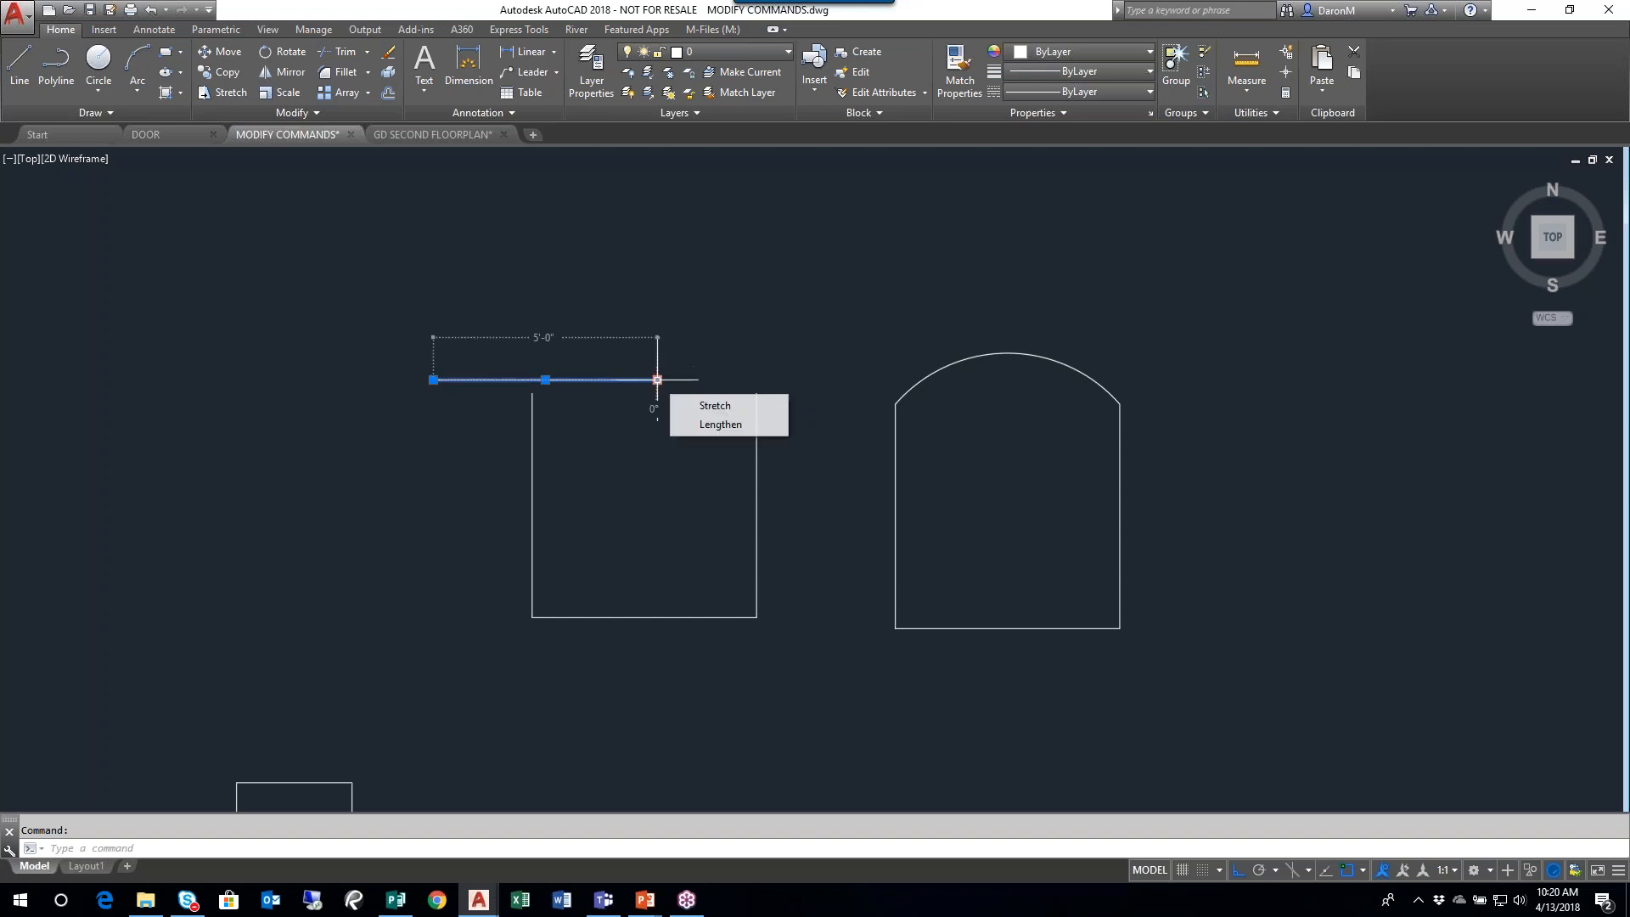
click(704, 424)
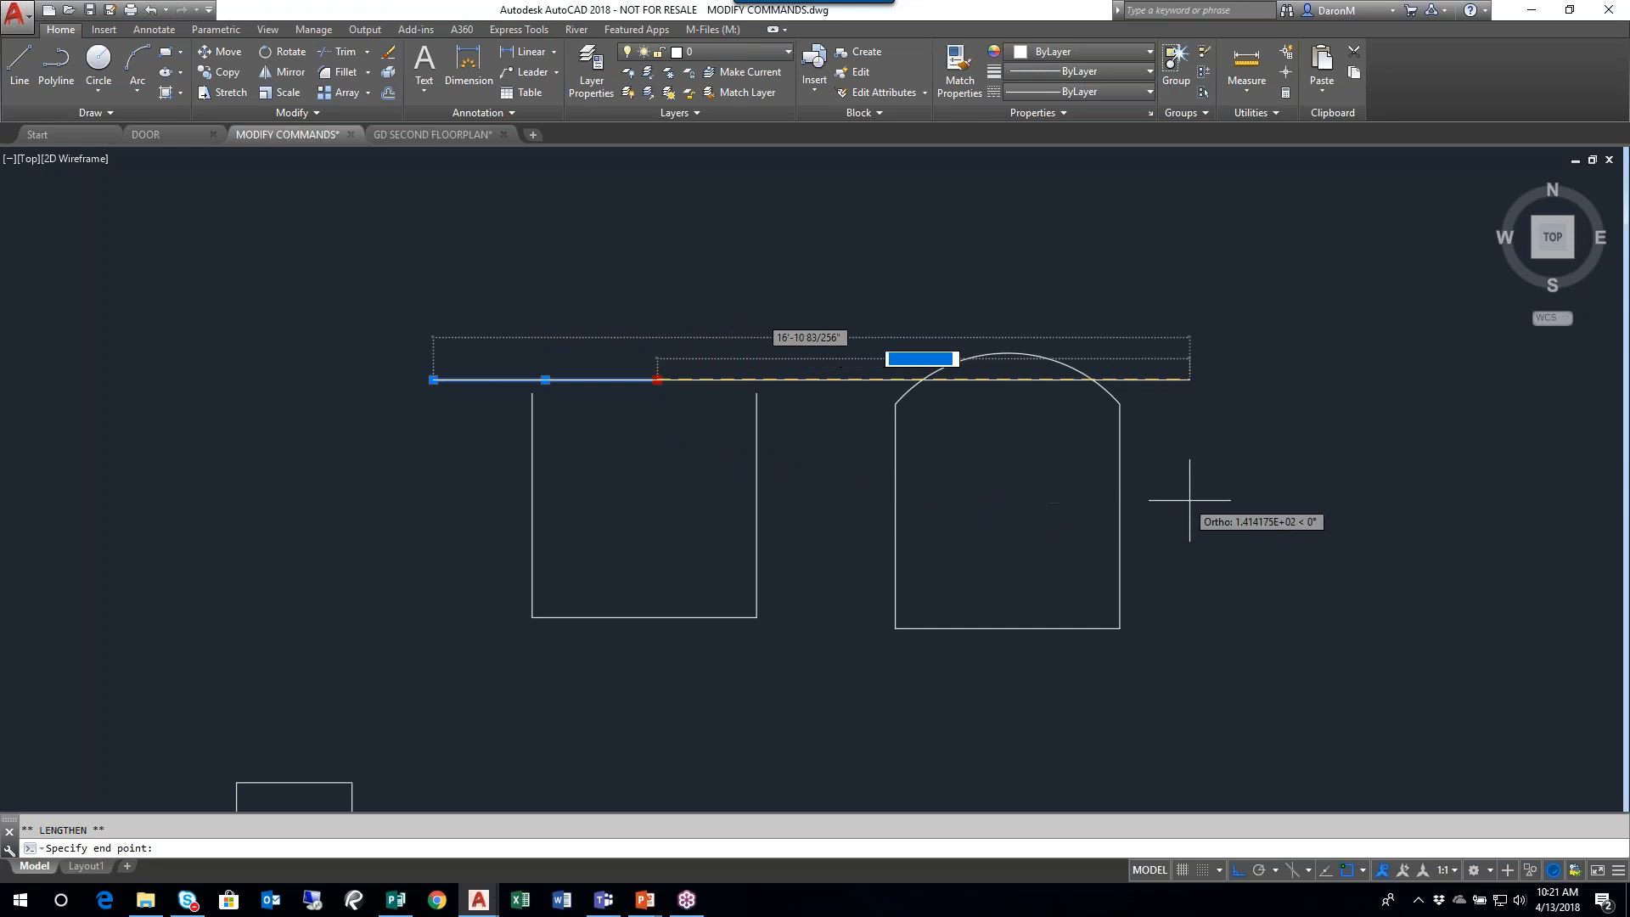
click(1249, 502)
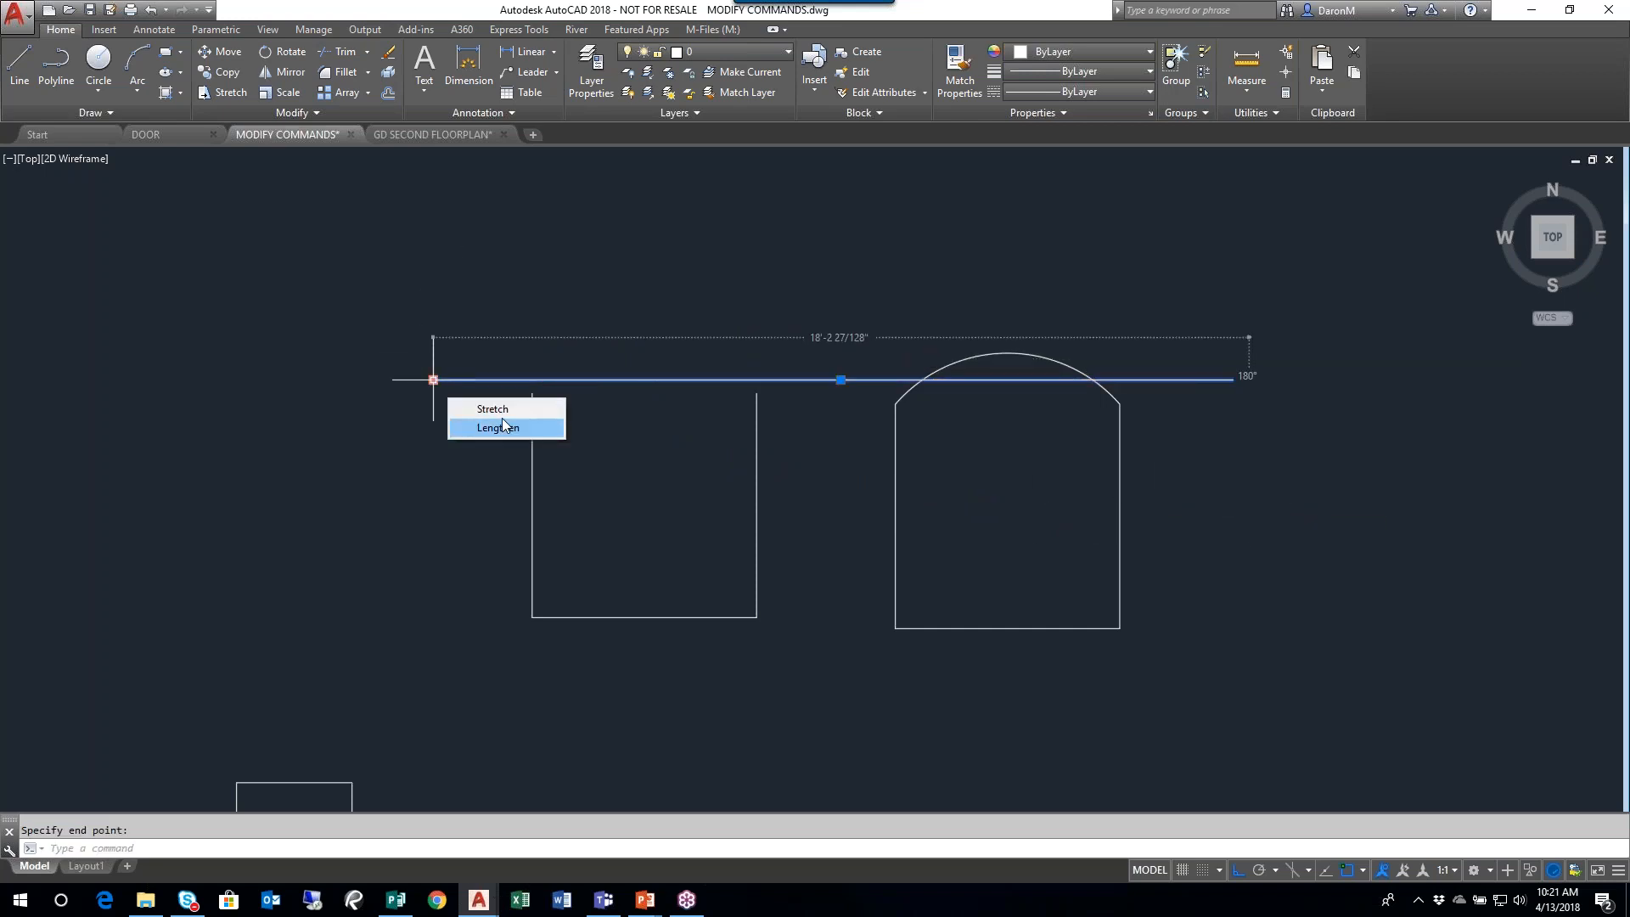
- Stretch the lengthened line's west endpoint straight down to slant the line, and undo both the stretch and the lengthening
click(433, 379)
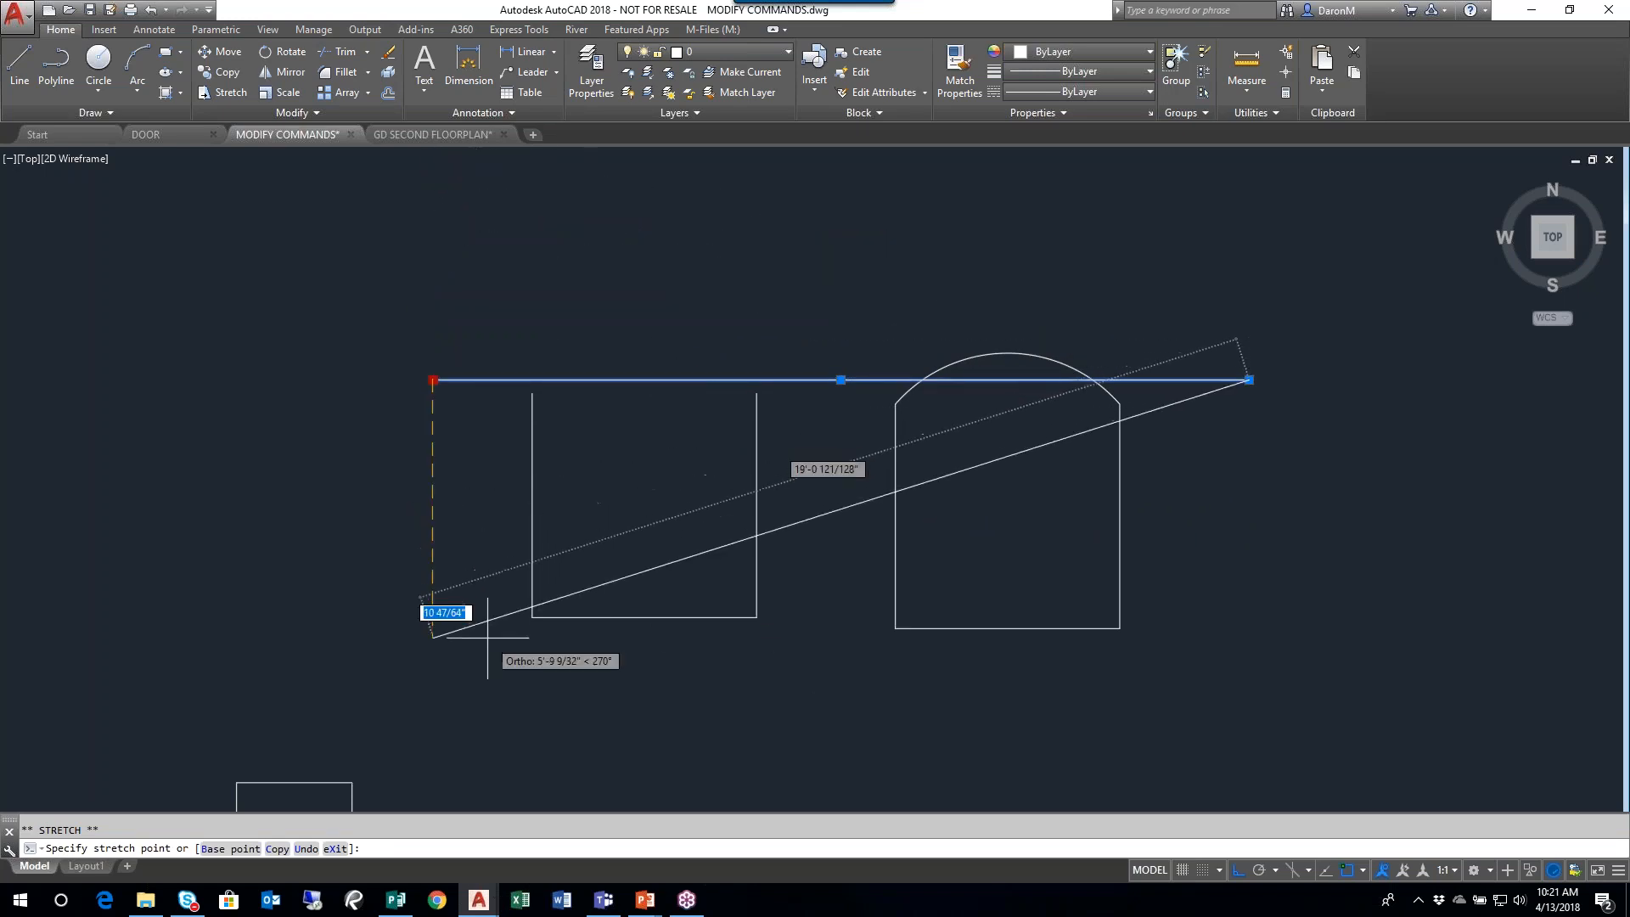
click(434, 606)
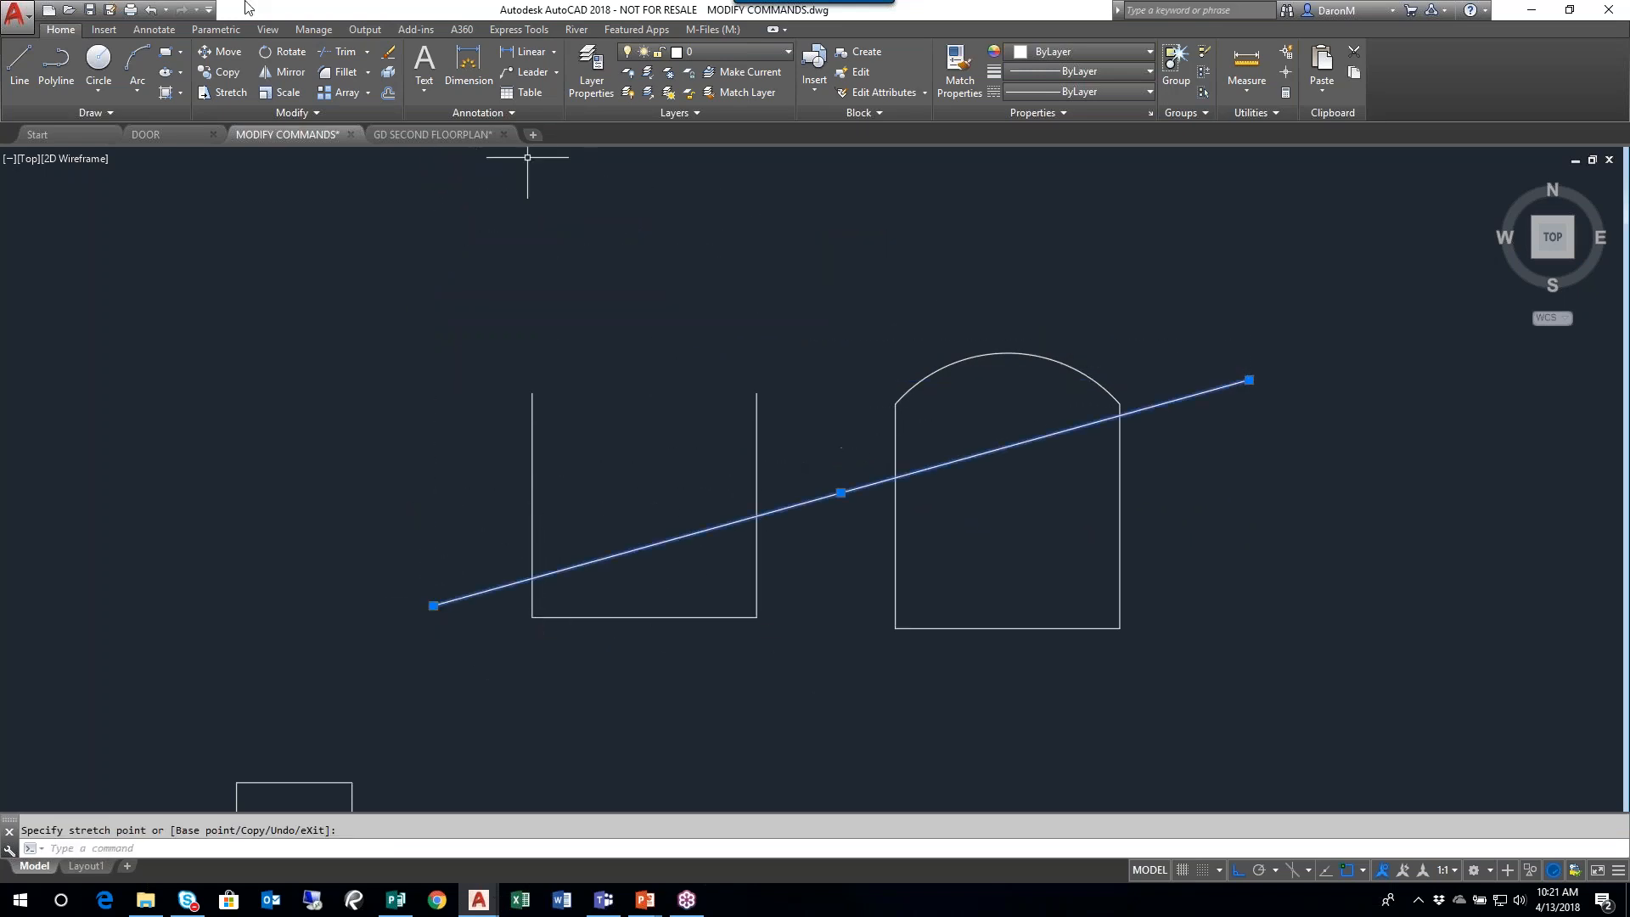
click(151, 11)
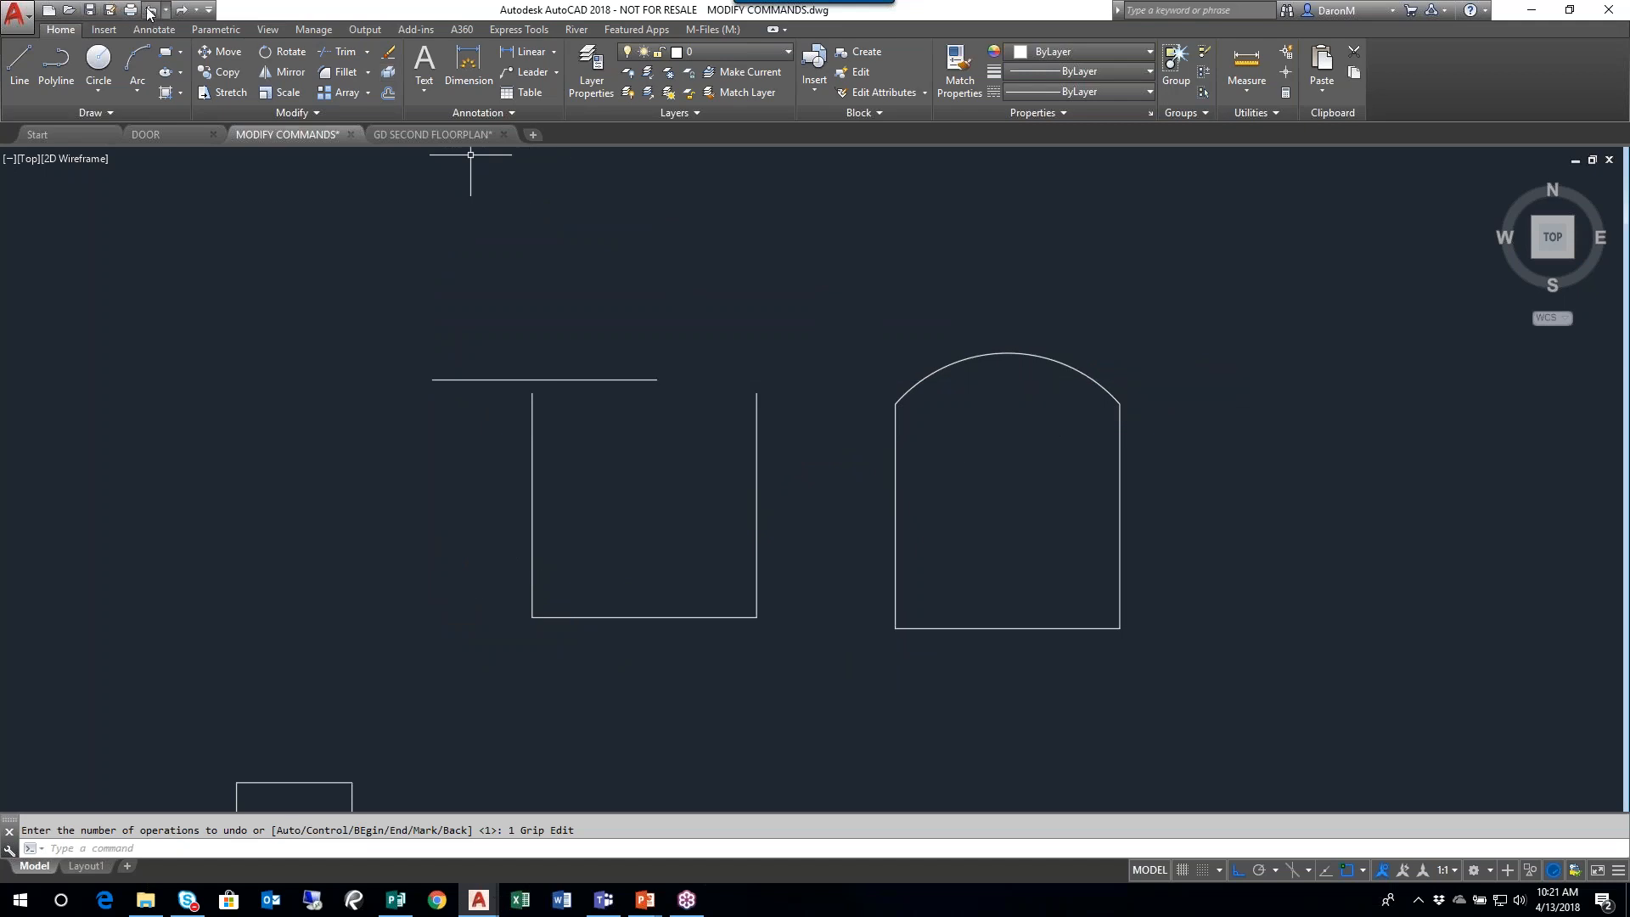
- Convert the arc segment at the top of the arched polyline to a straight line
click(1076, 352)
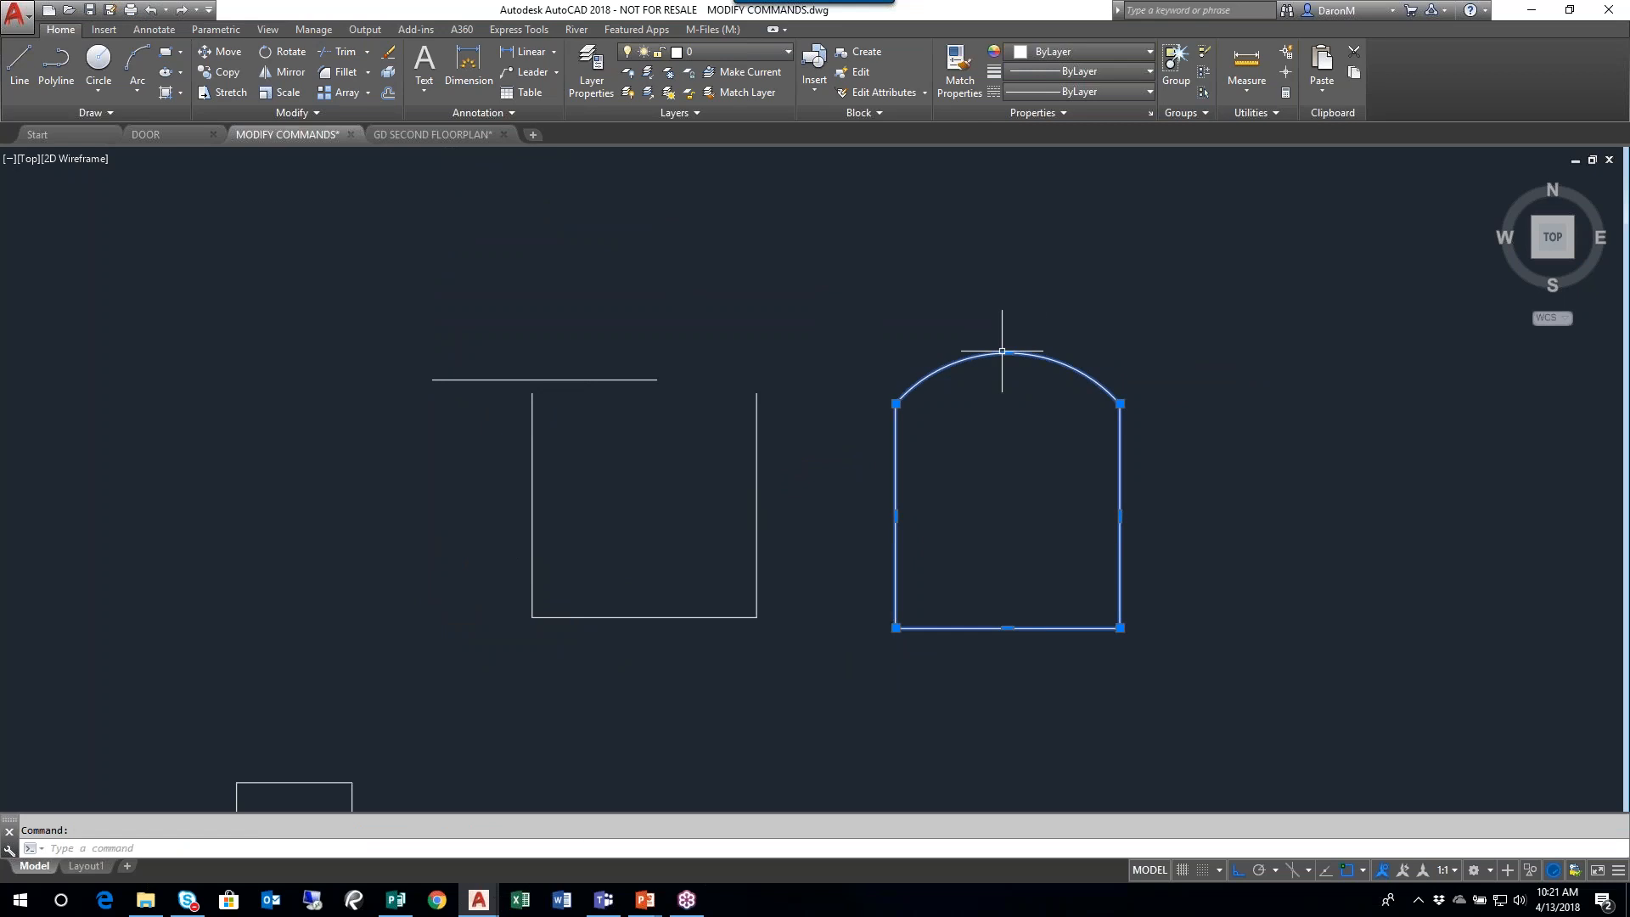
mouse_move(1008, 351)
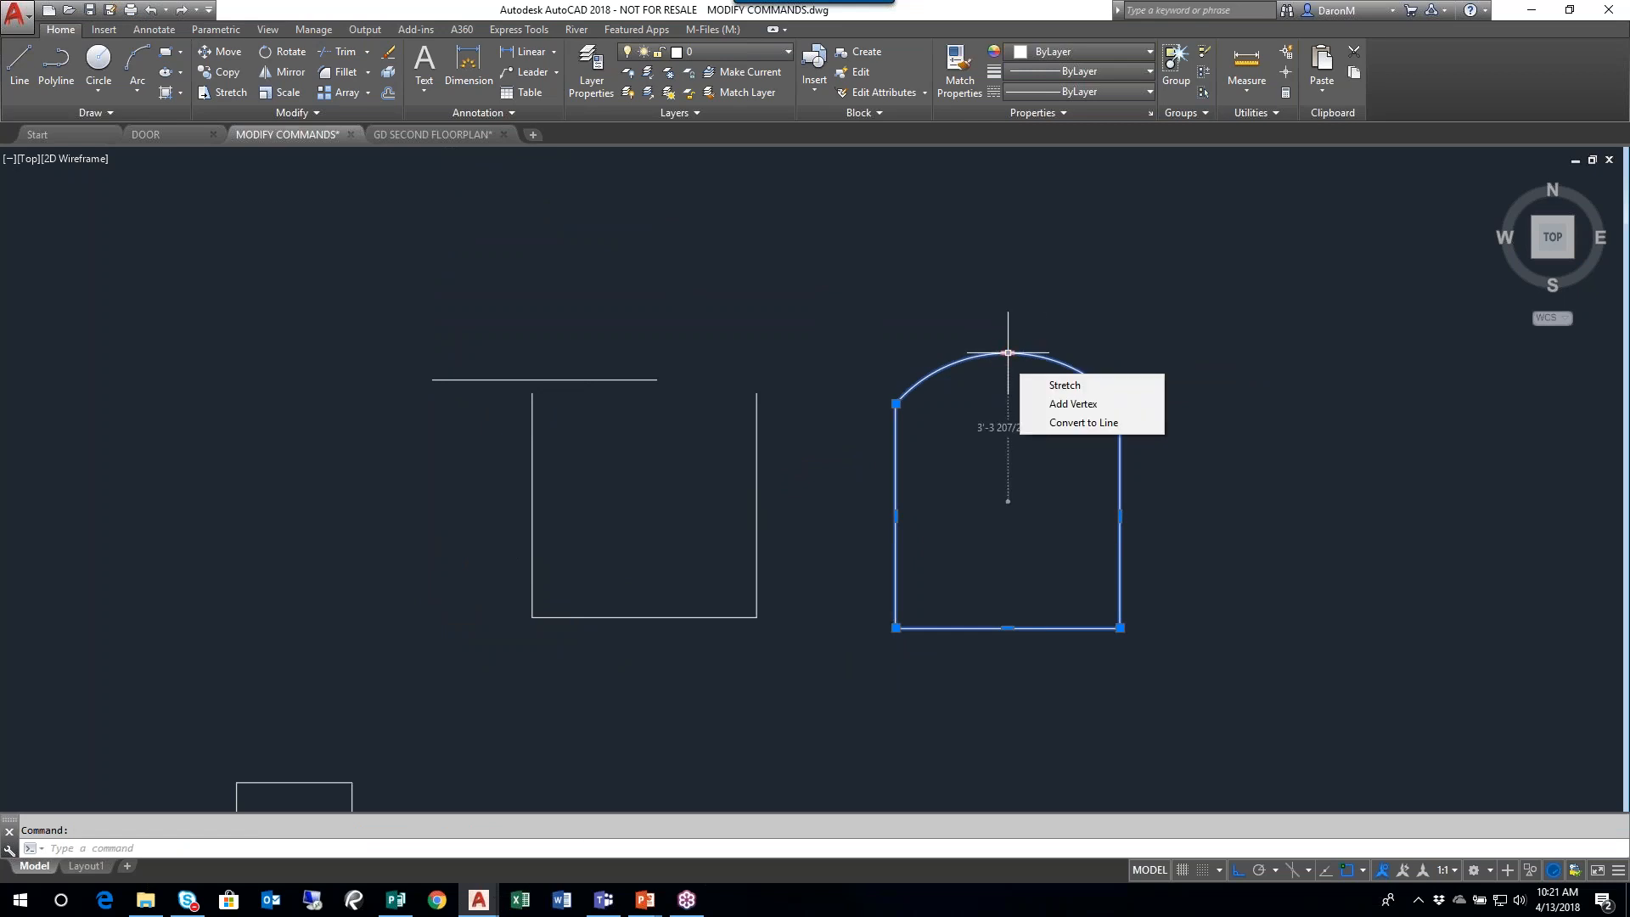
click(1078, 422)
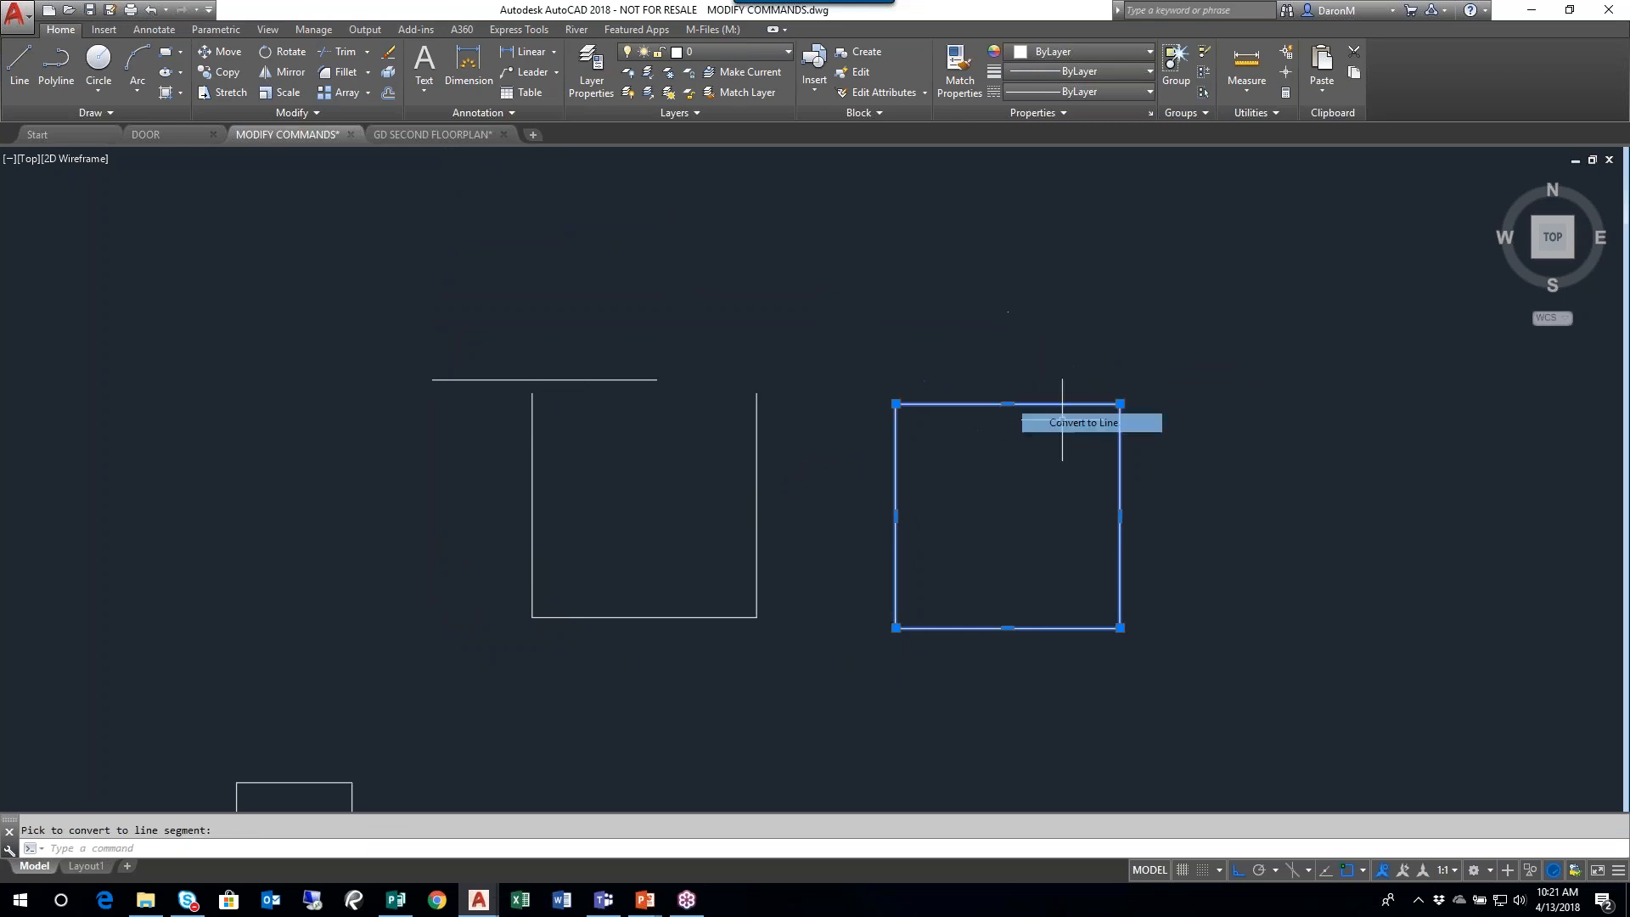
- Switch to Publisher to view the workbook page on polyline, rectangle and polygon commands, and return to the MODIFY COMMANDS drawing in AutoCAD
key(Escape)
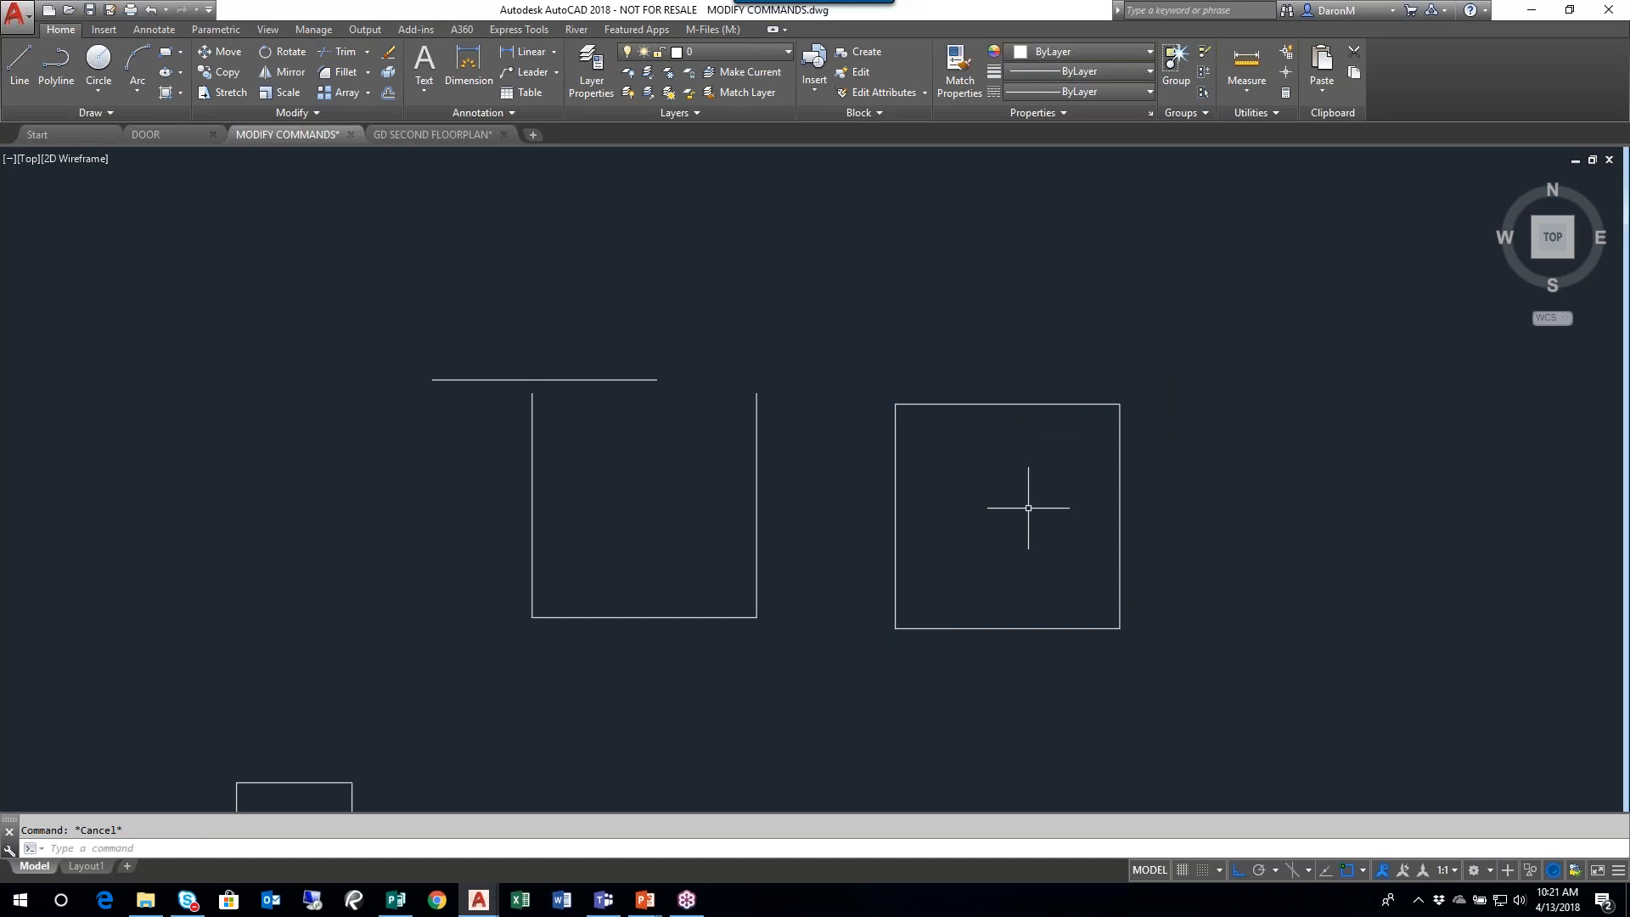
scroll(985, 513, down, 3)
middle_drag(942, 485, 870, 432)
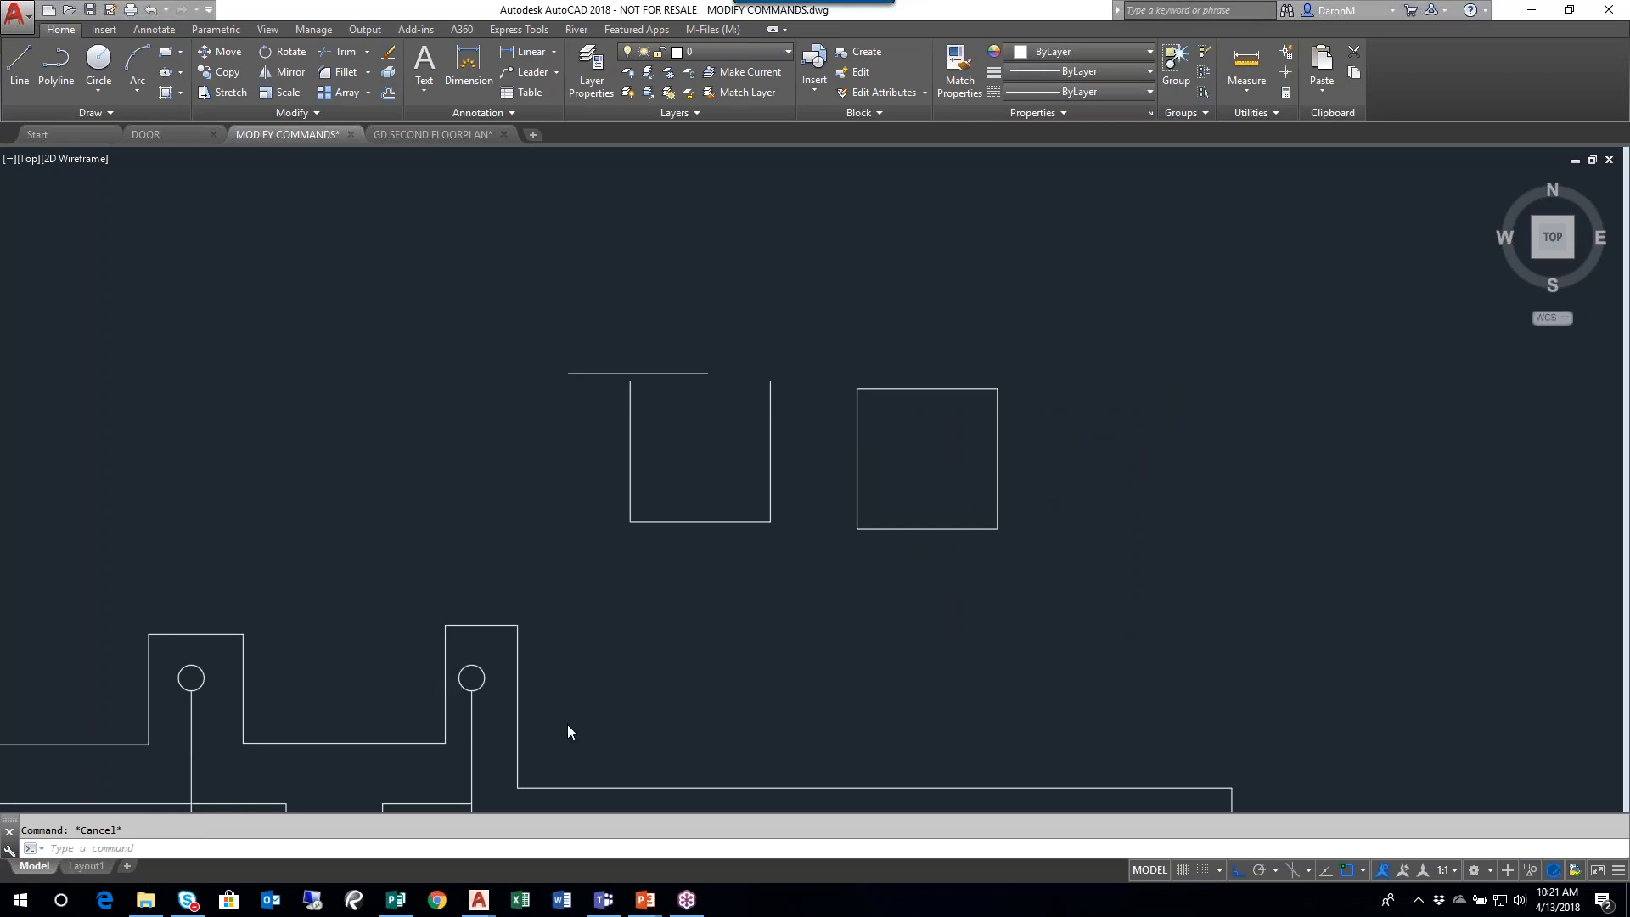
click(396, 900)
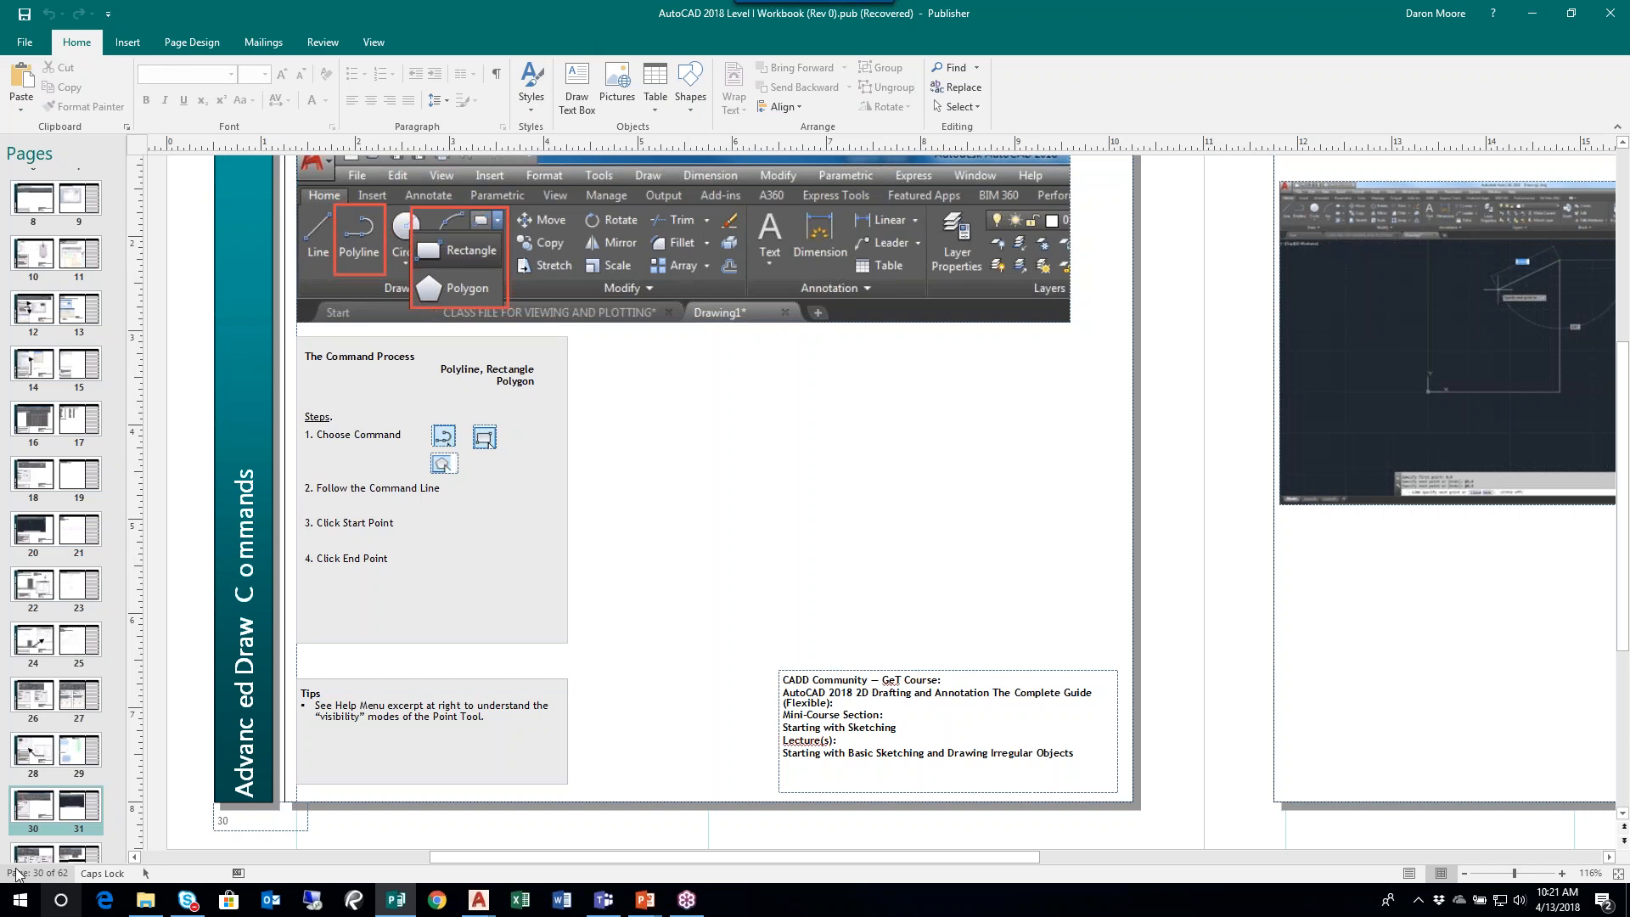
mouse_move(397, 902)
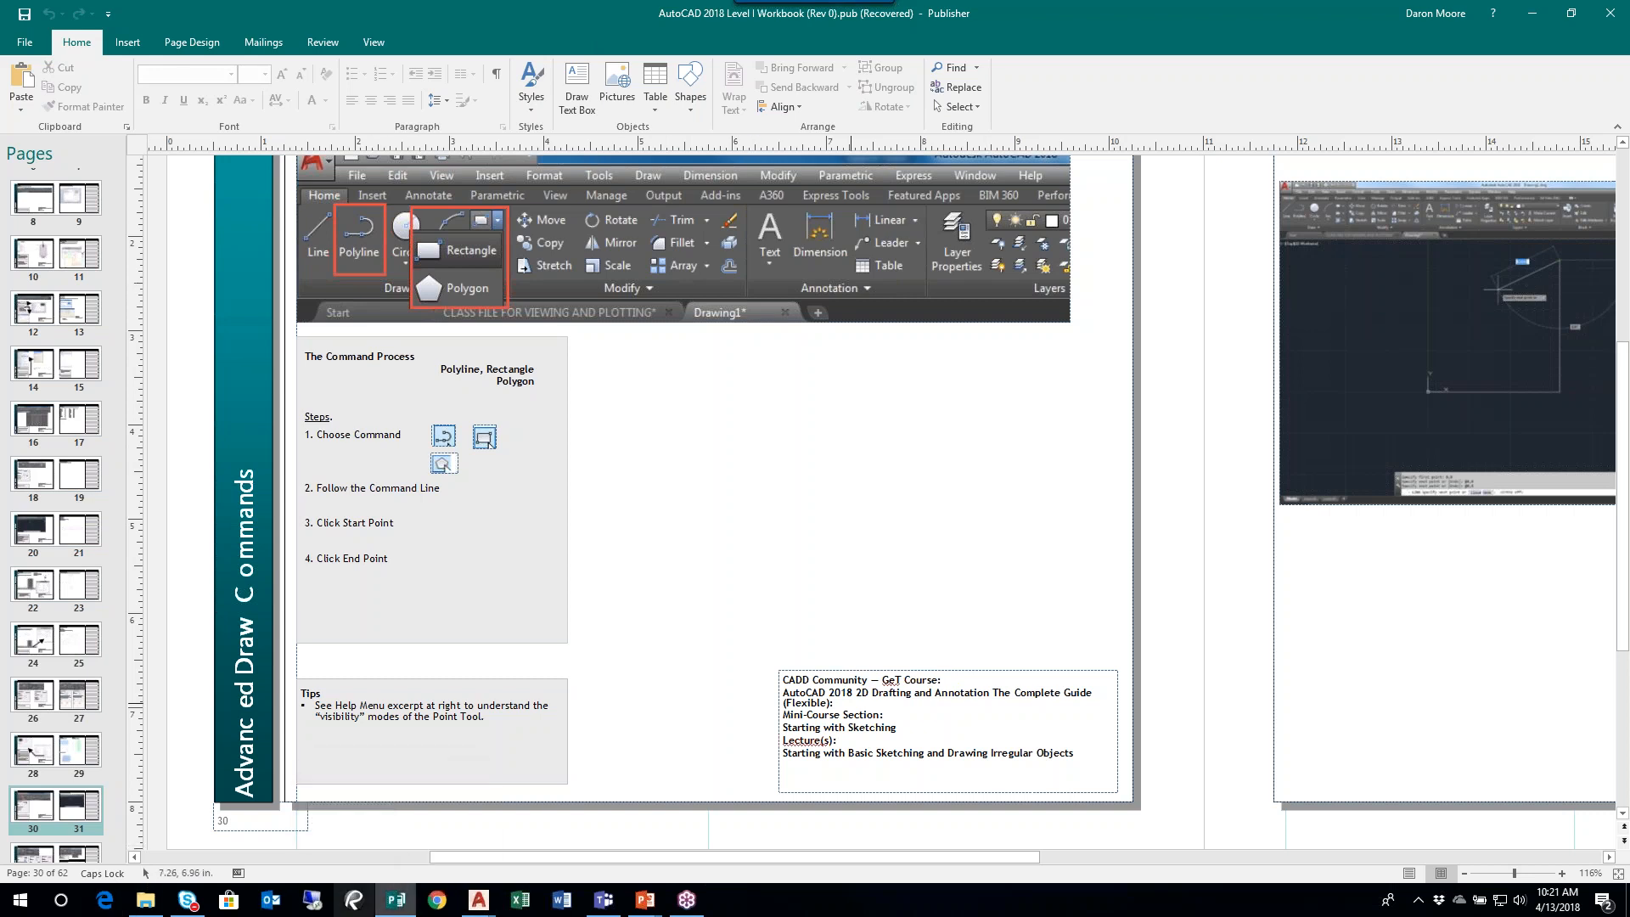
mouse_move(479, 900)
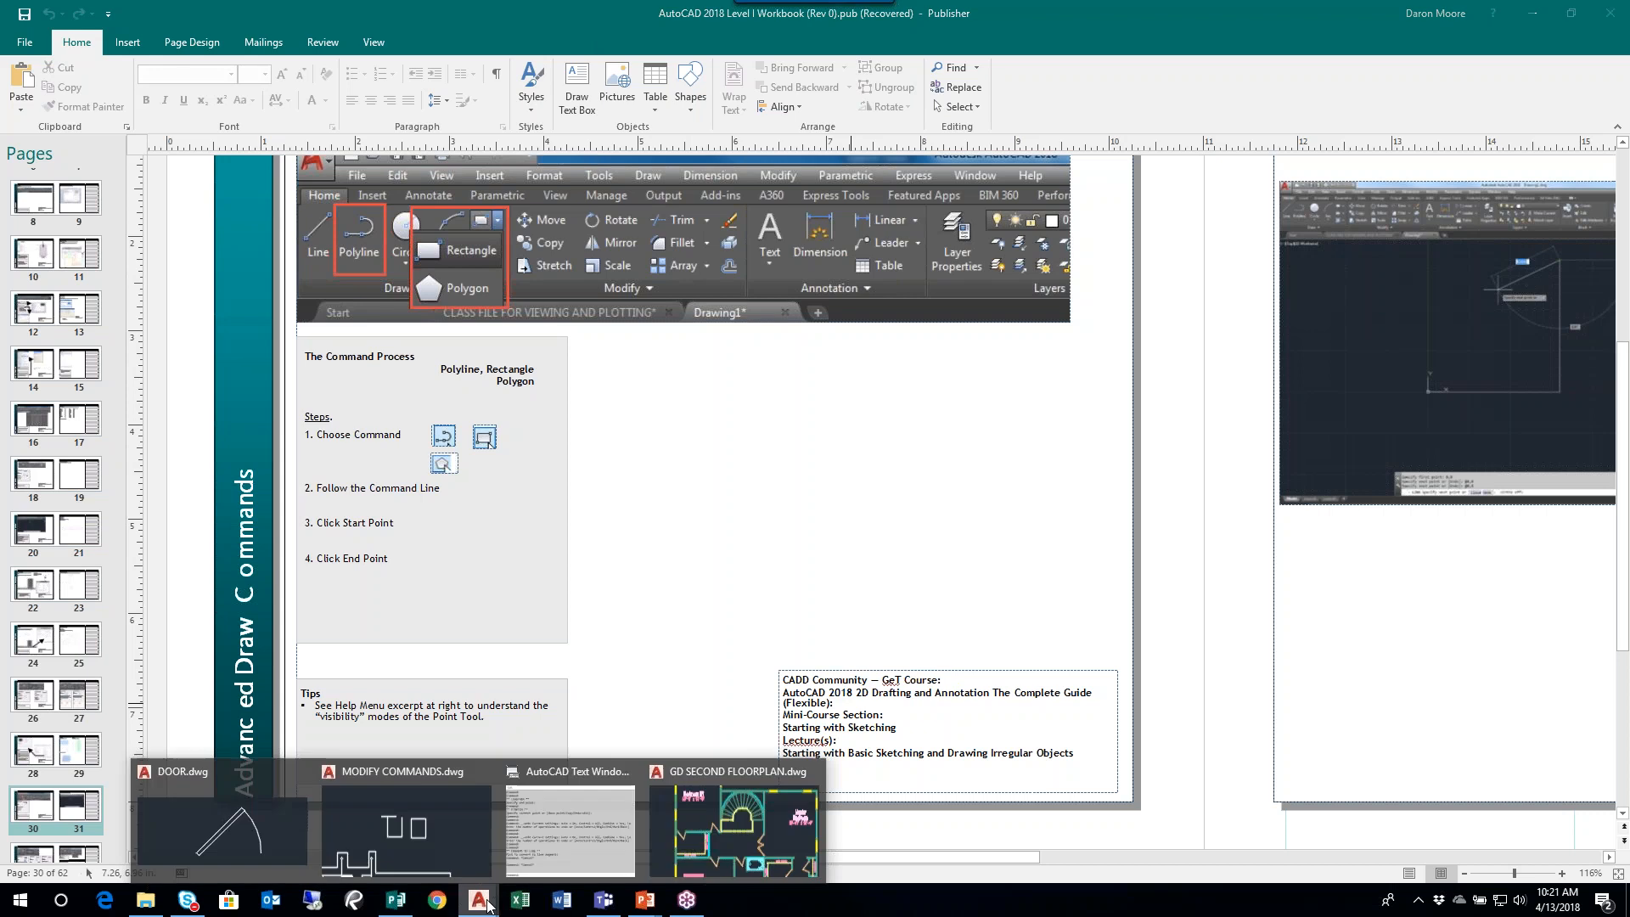
click(572, 834)
key(F2)
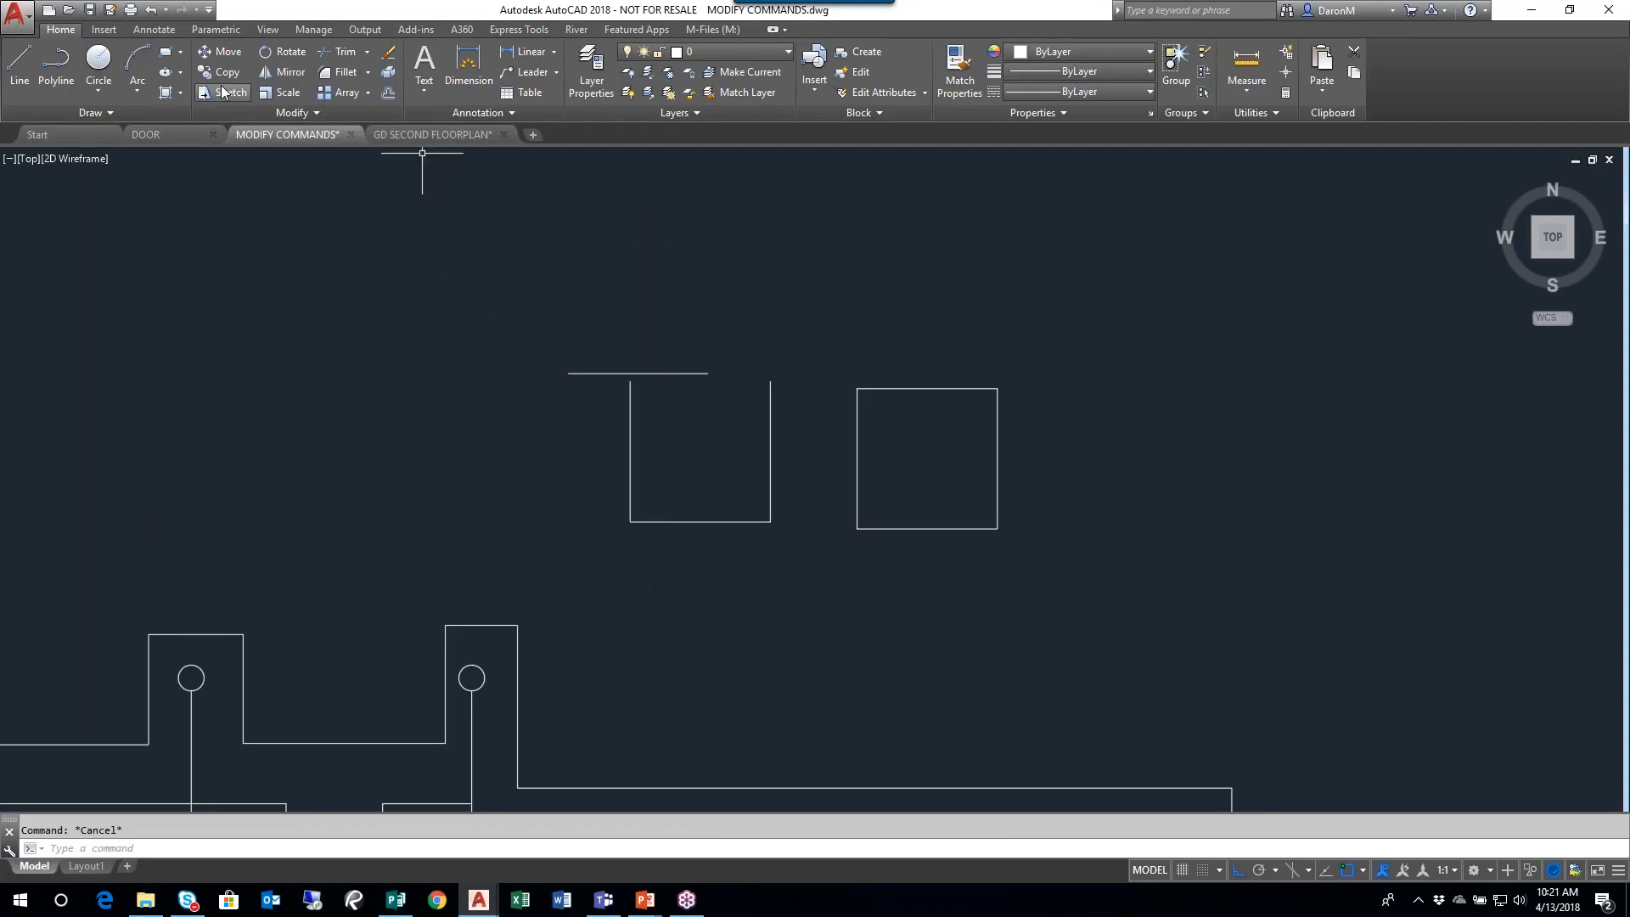
- Draw a wide rectangle west of the open square and a tall narrow rectangle overlapping its lower edge
click(166, 56)
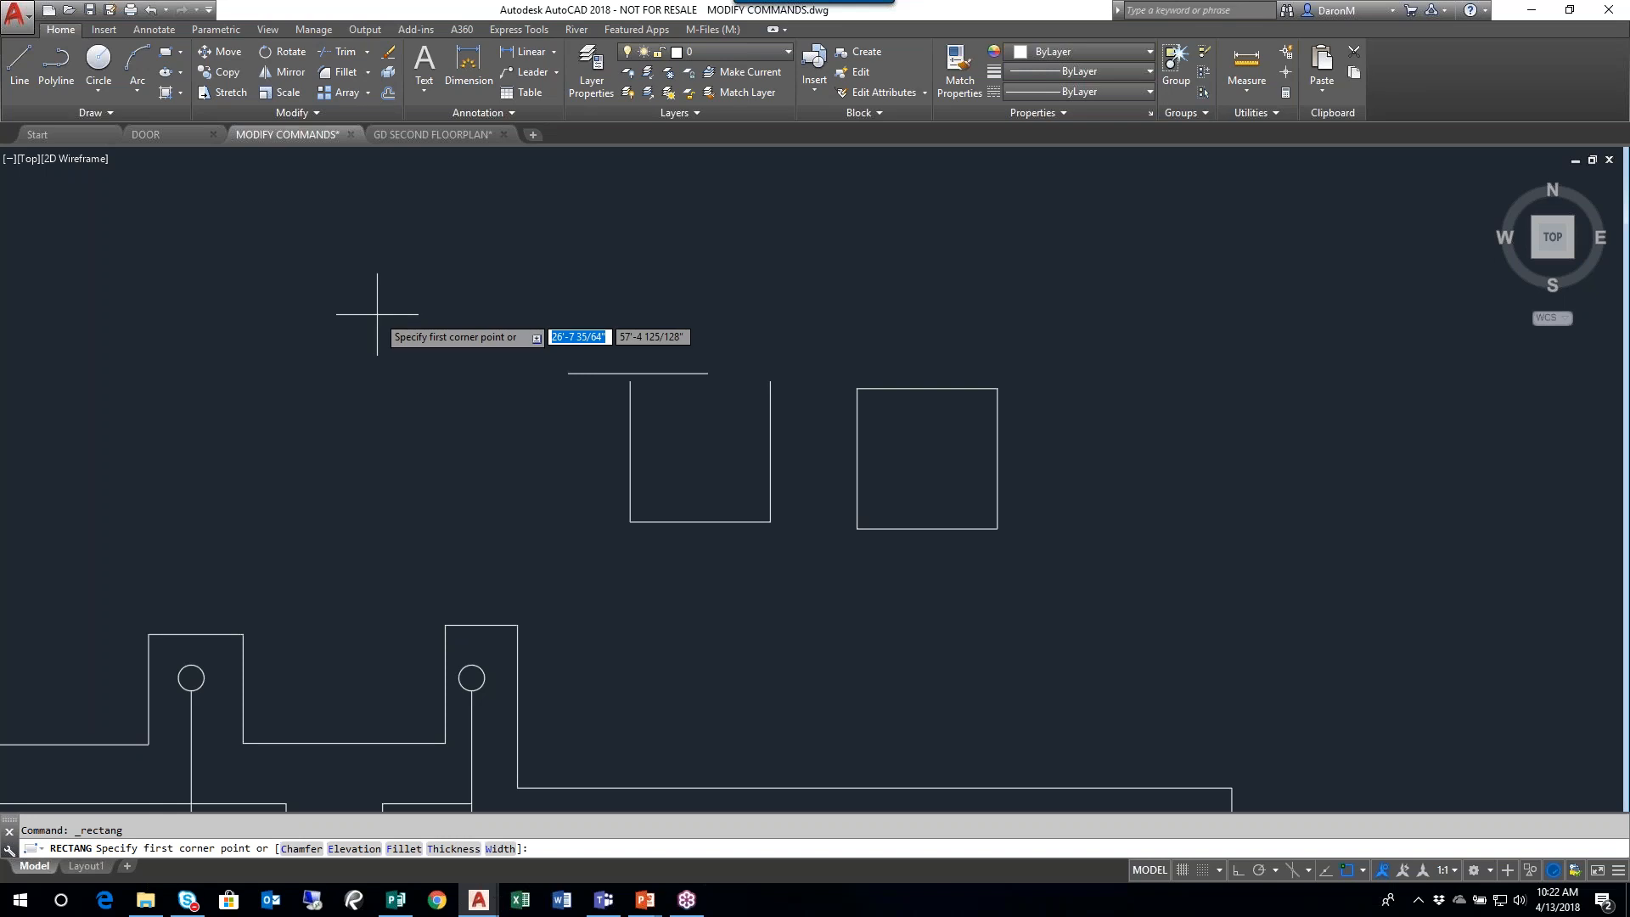
click(379, 316)
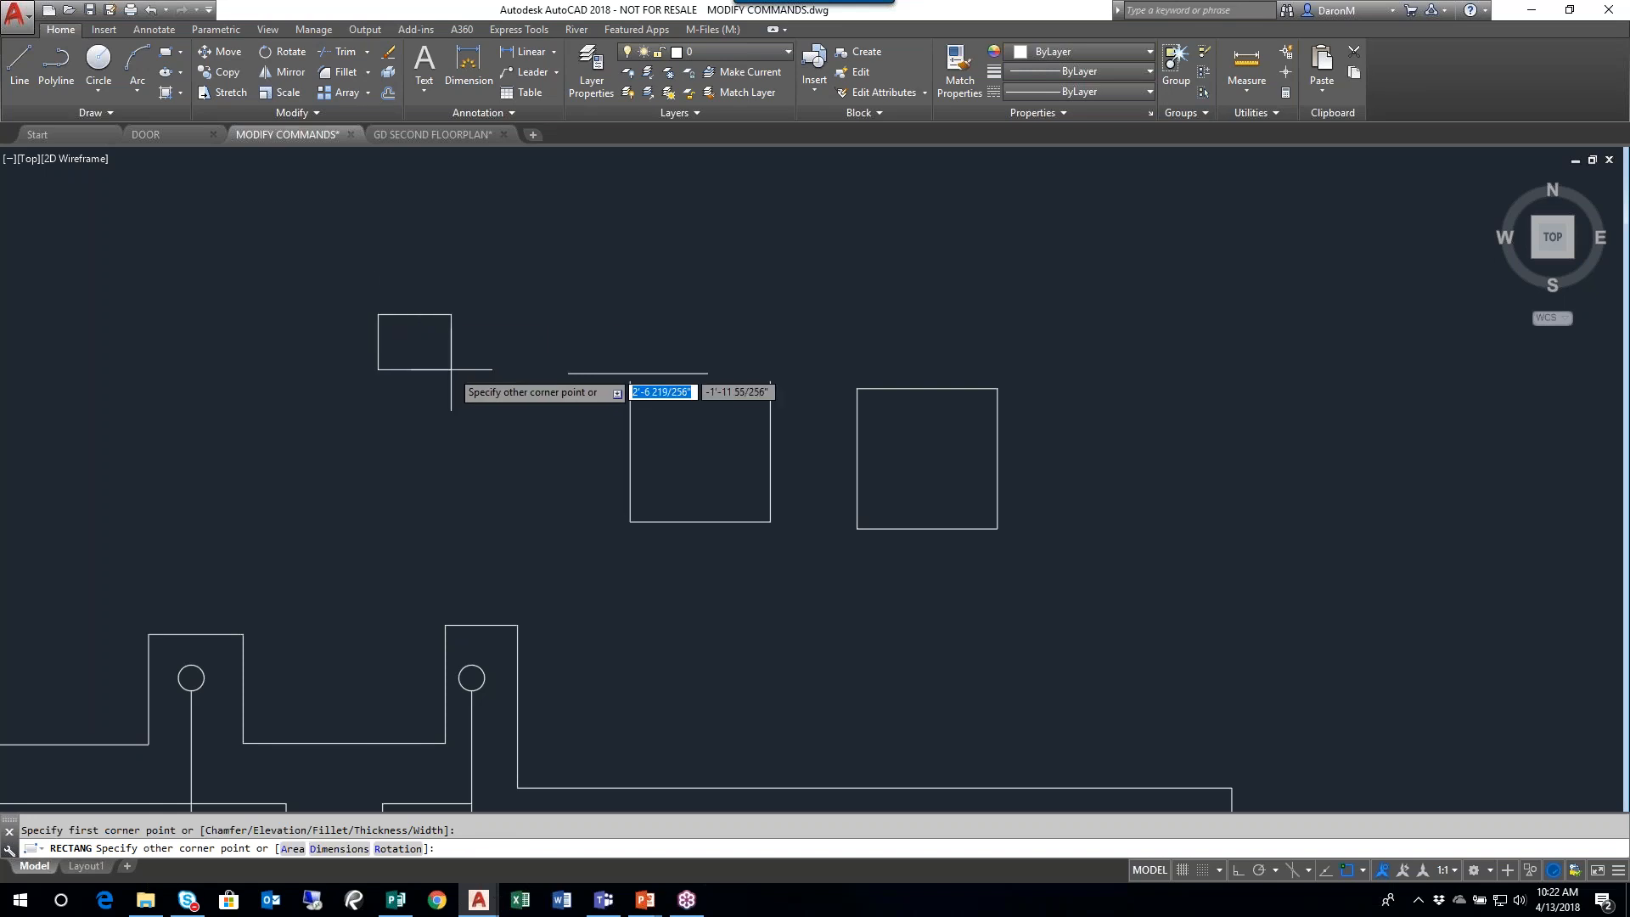
click(549, 406)
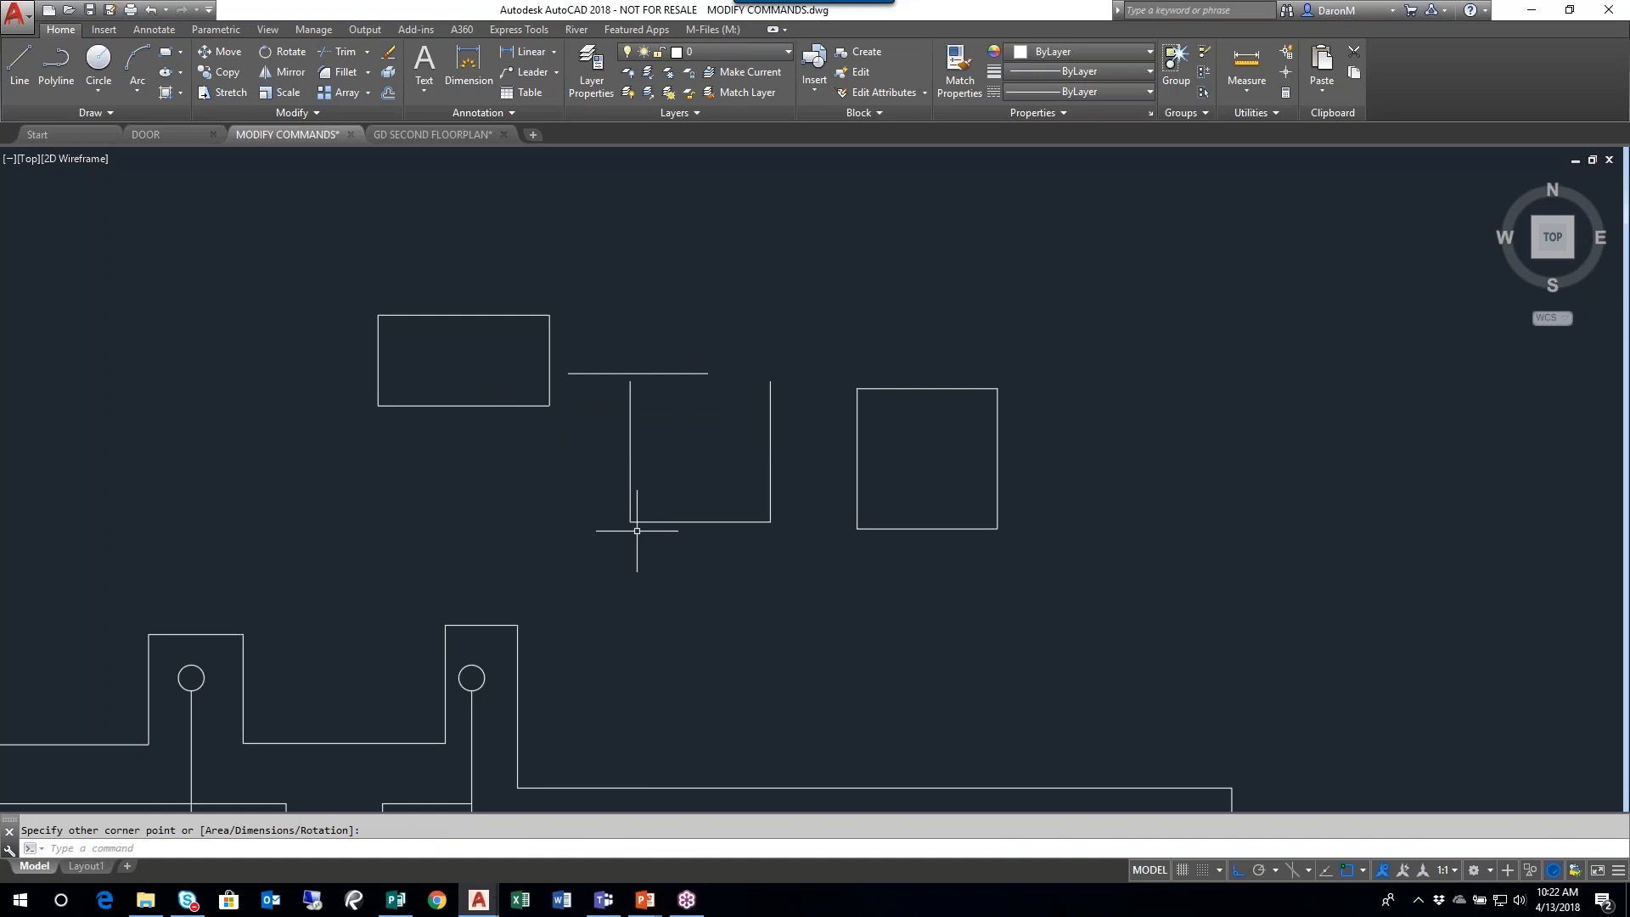
click(166, 52)
click(436, 355)
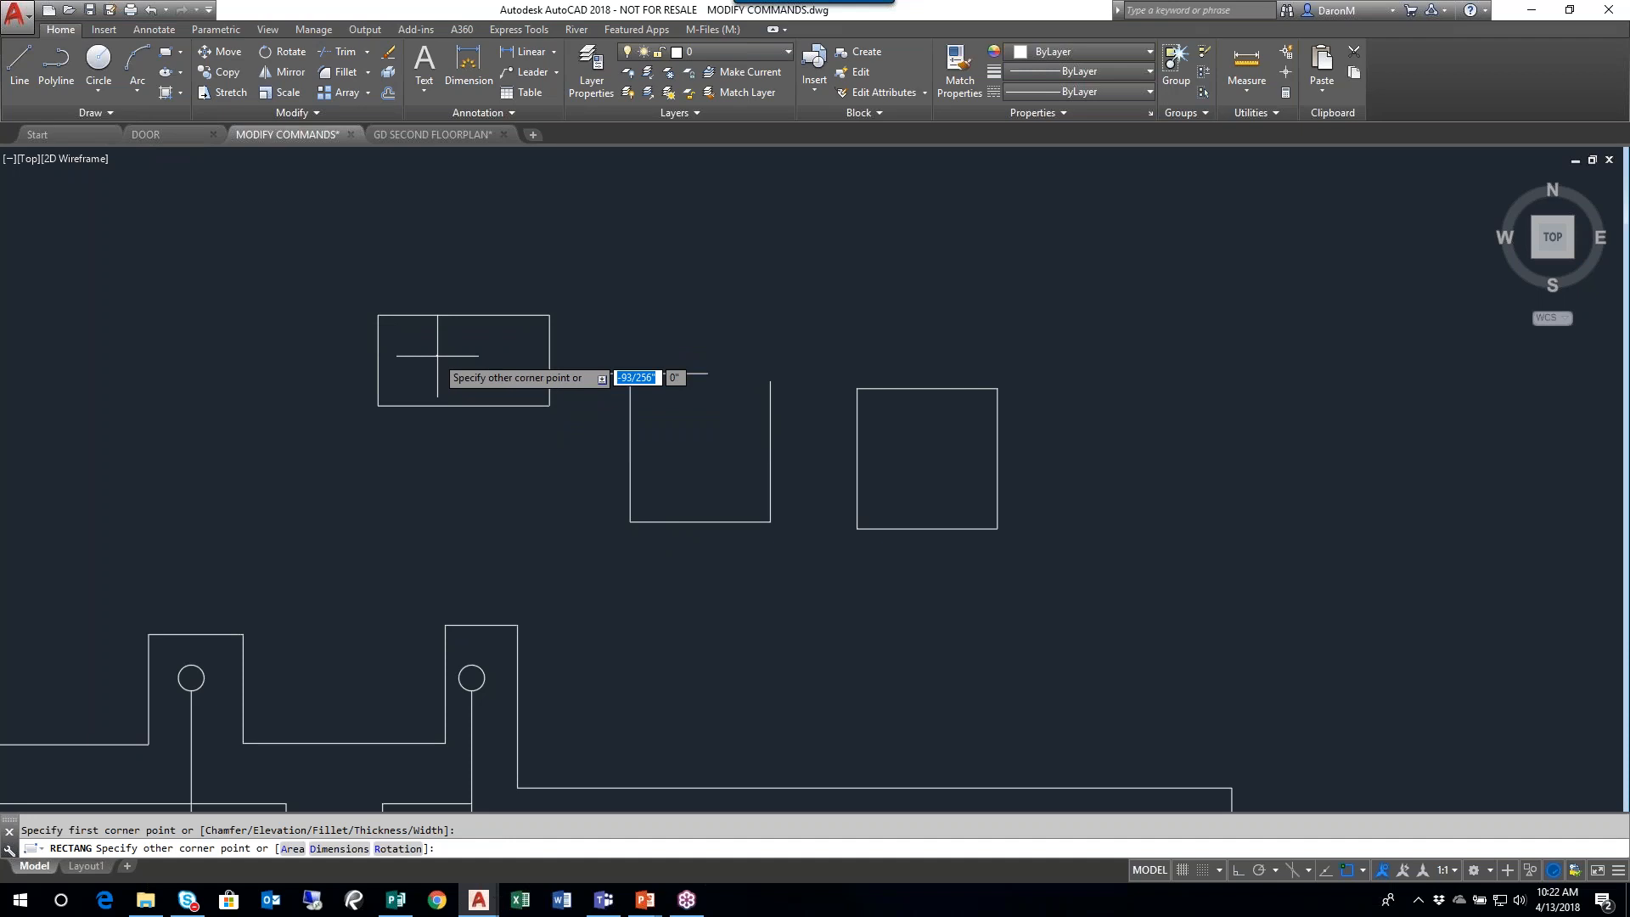
click(501, 534)
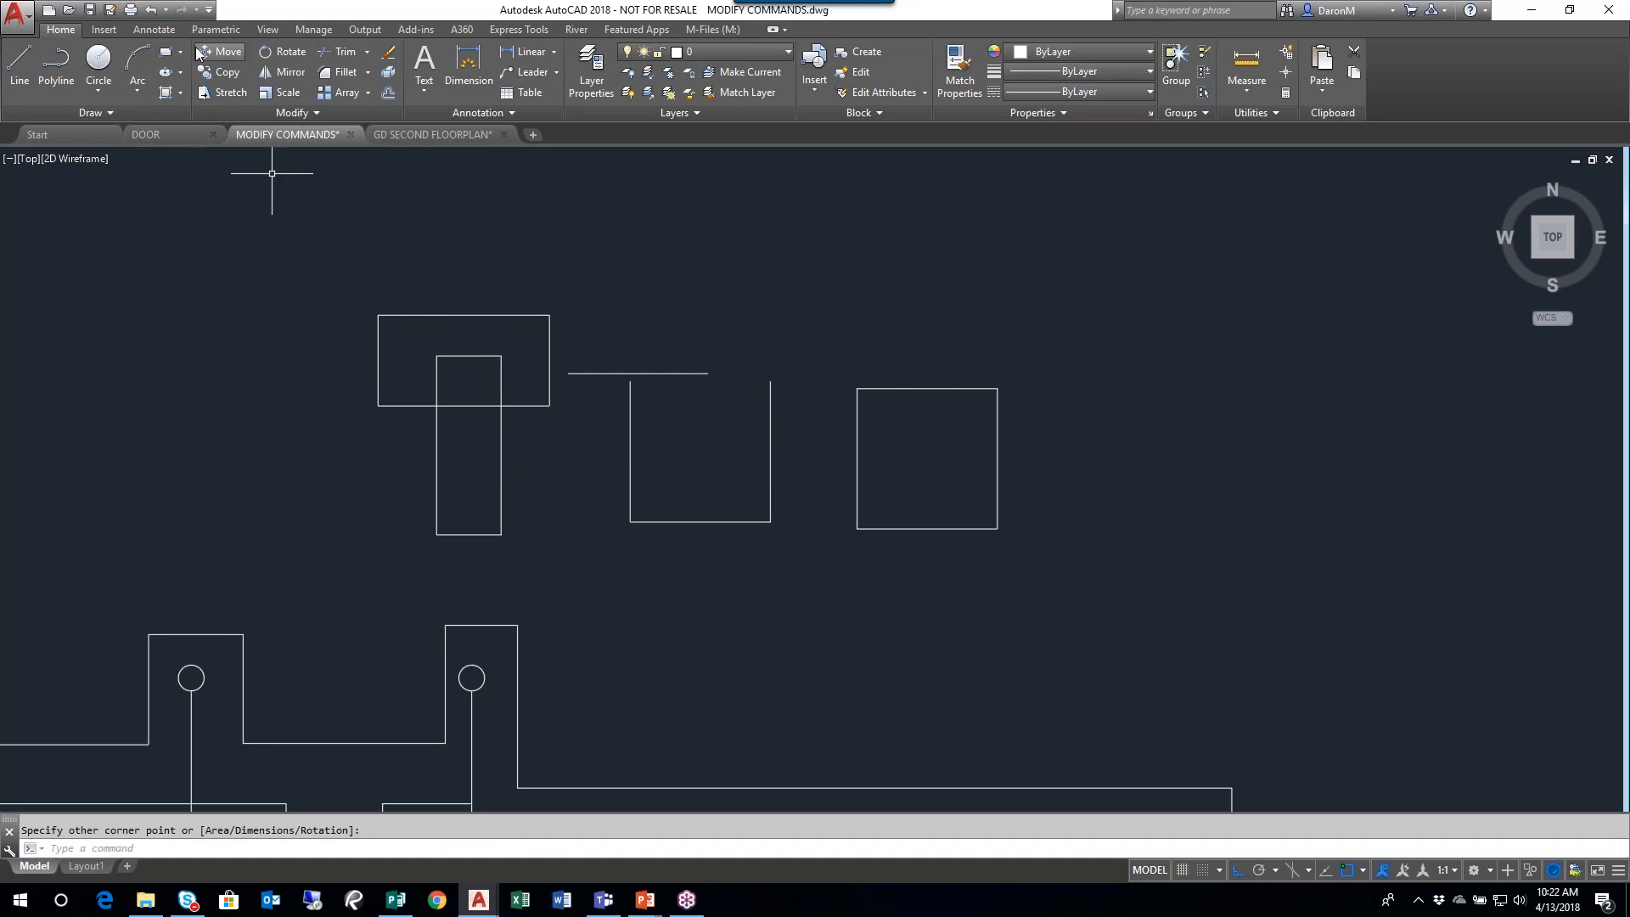
- Draw a long flat rectangle below the closed square and a larger wide rectangle above it
click(166, 52)
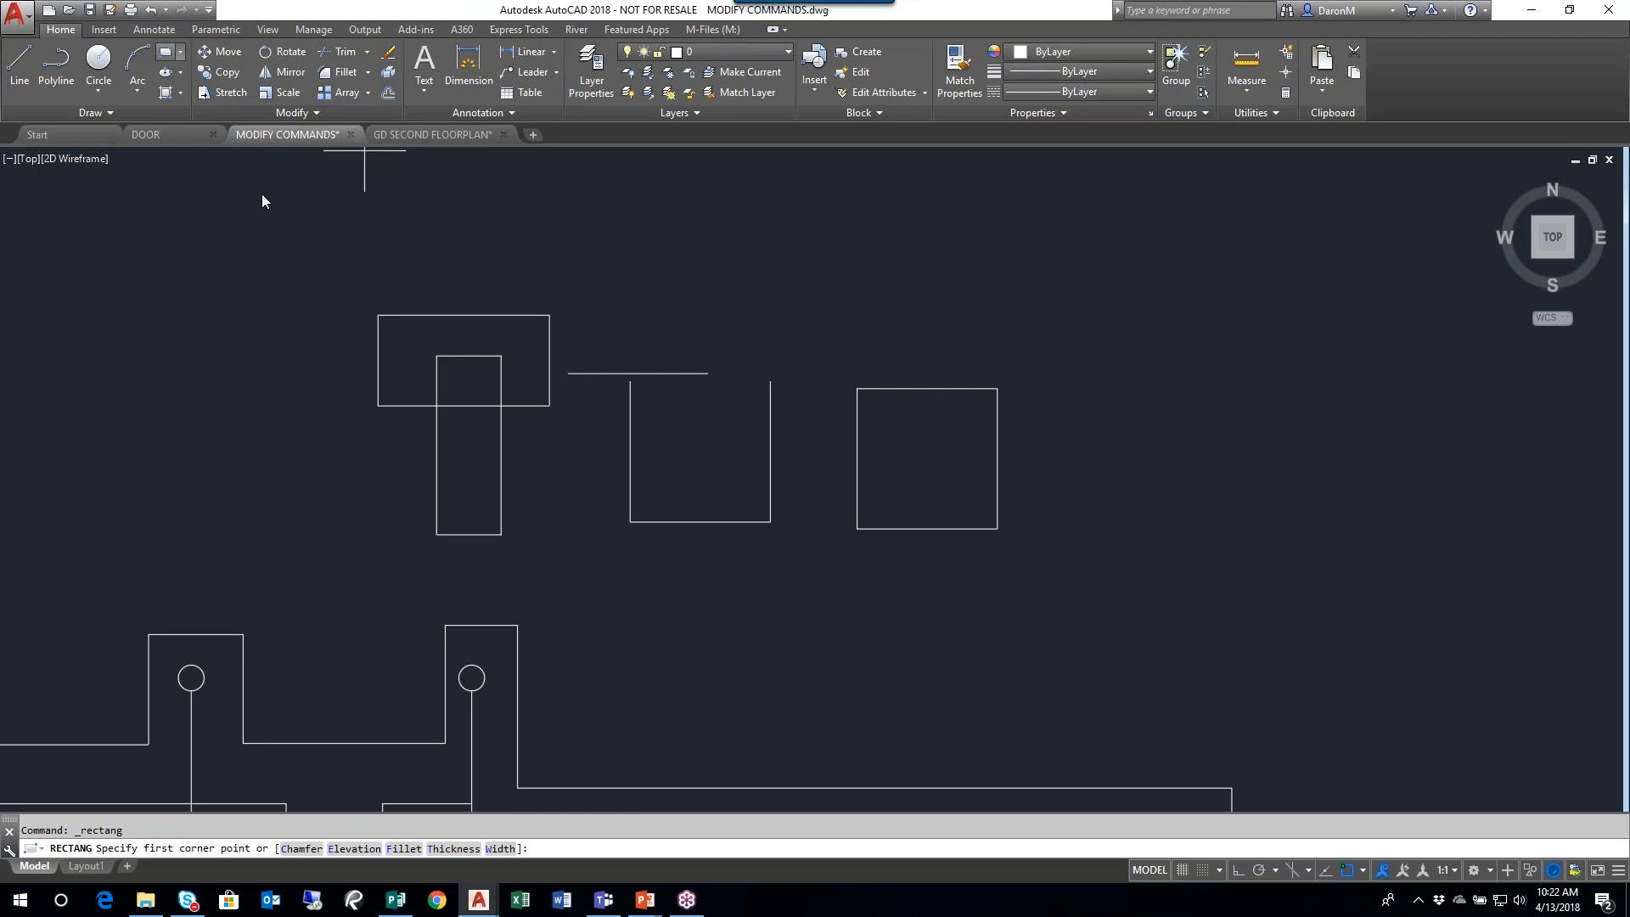
click(779, 598)
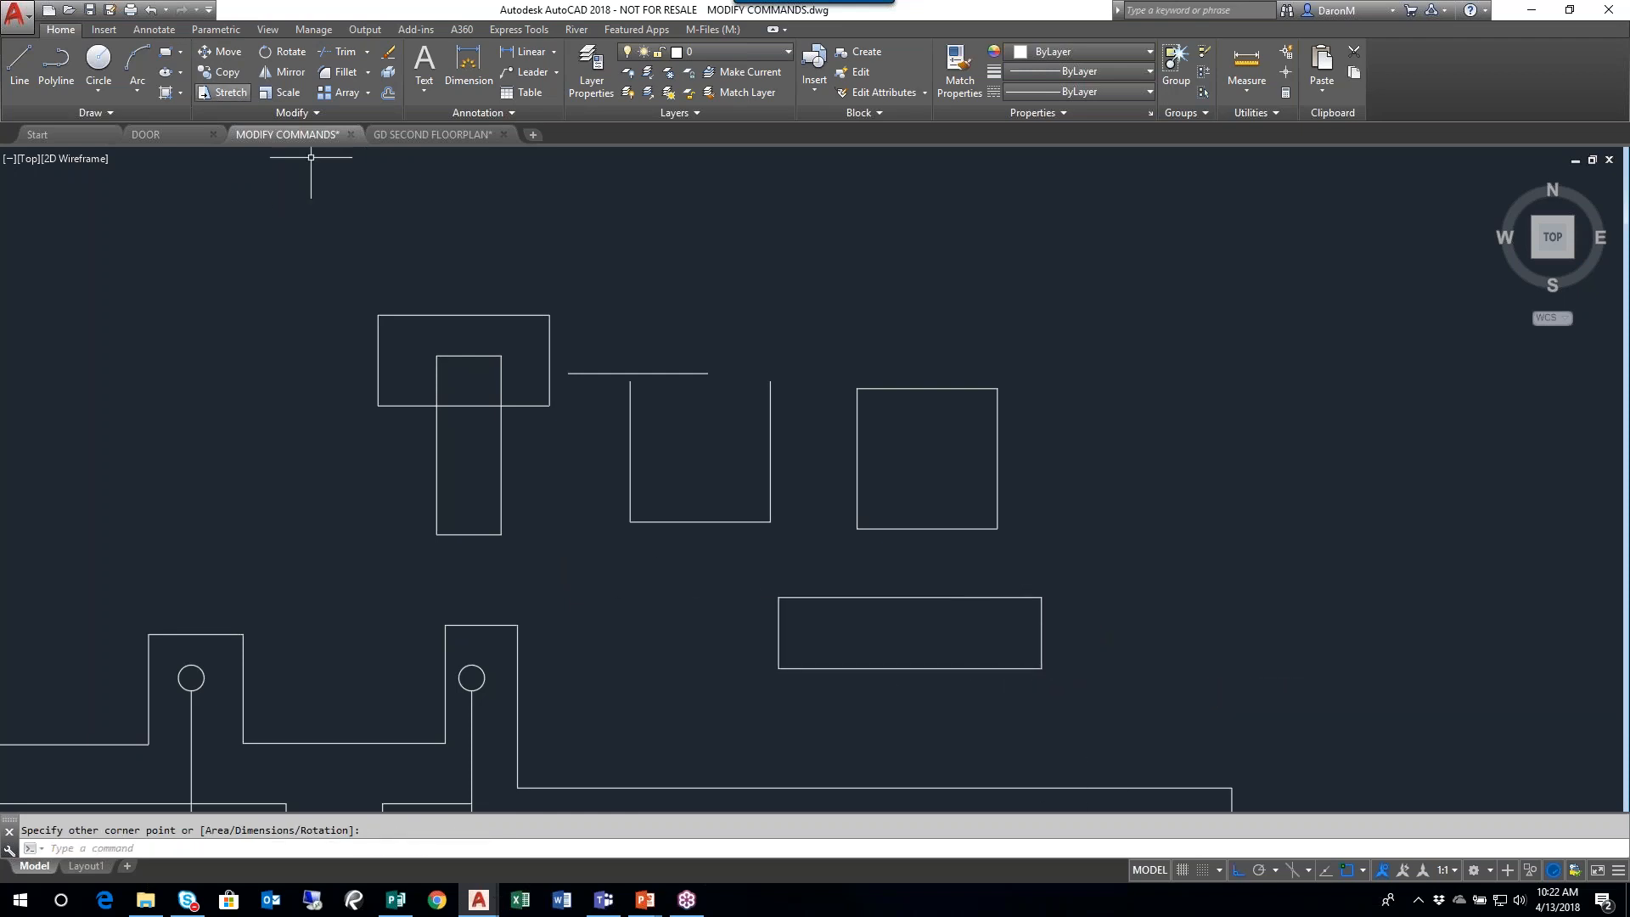
click(166, 52)
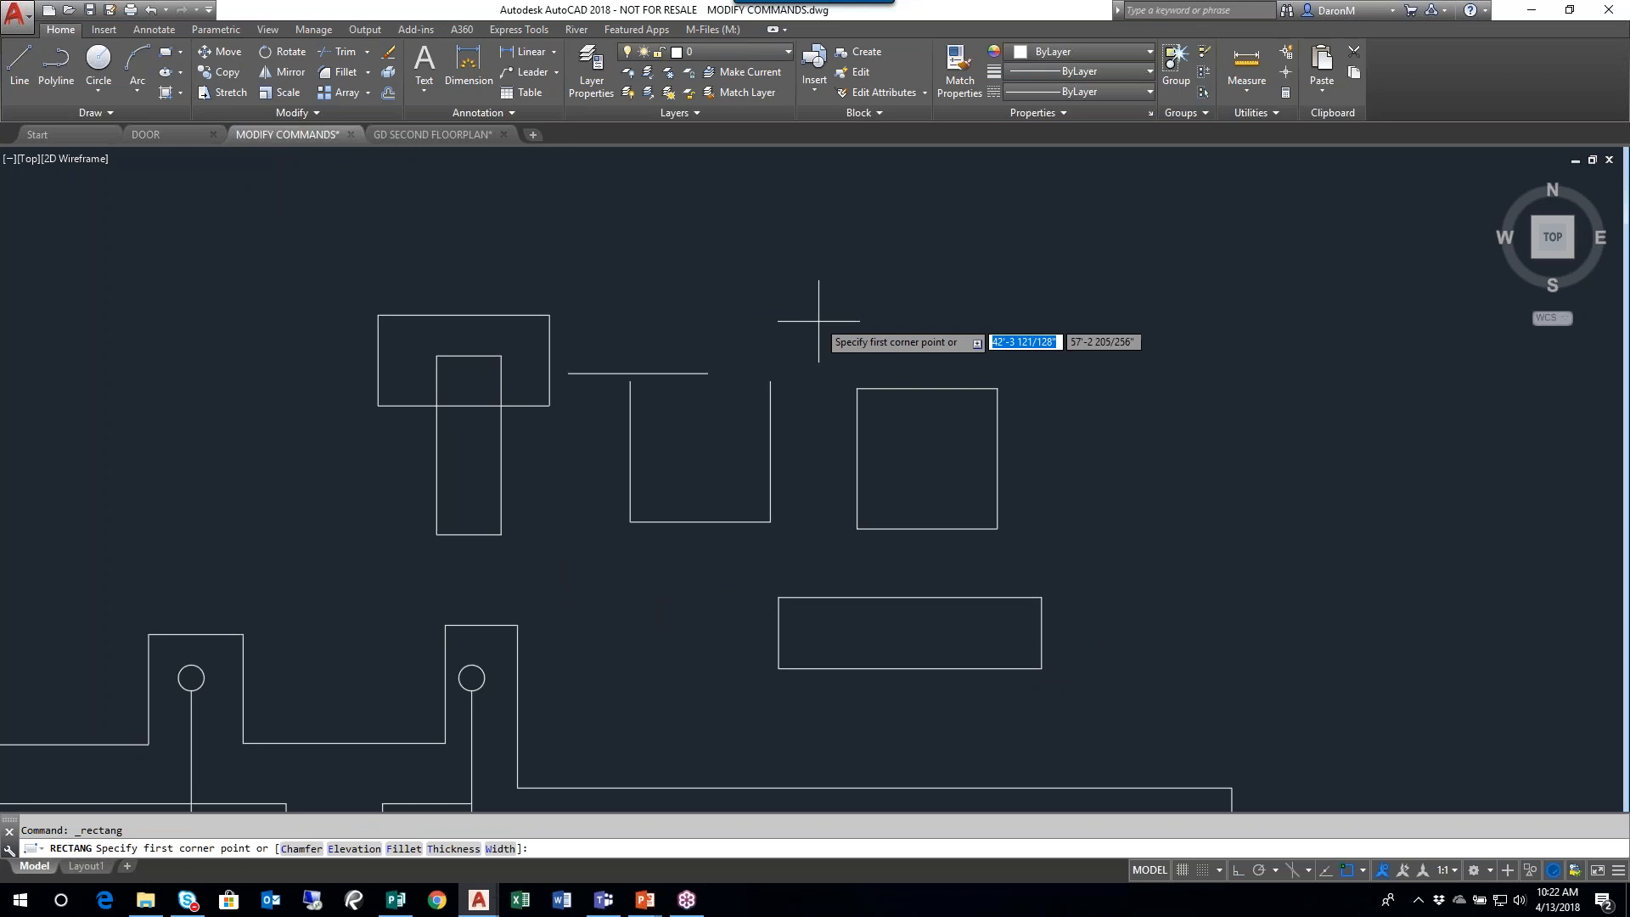
click(887, 358)
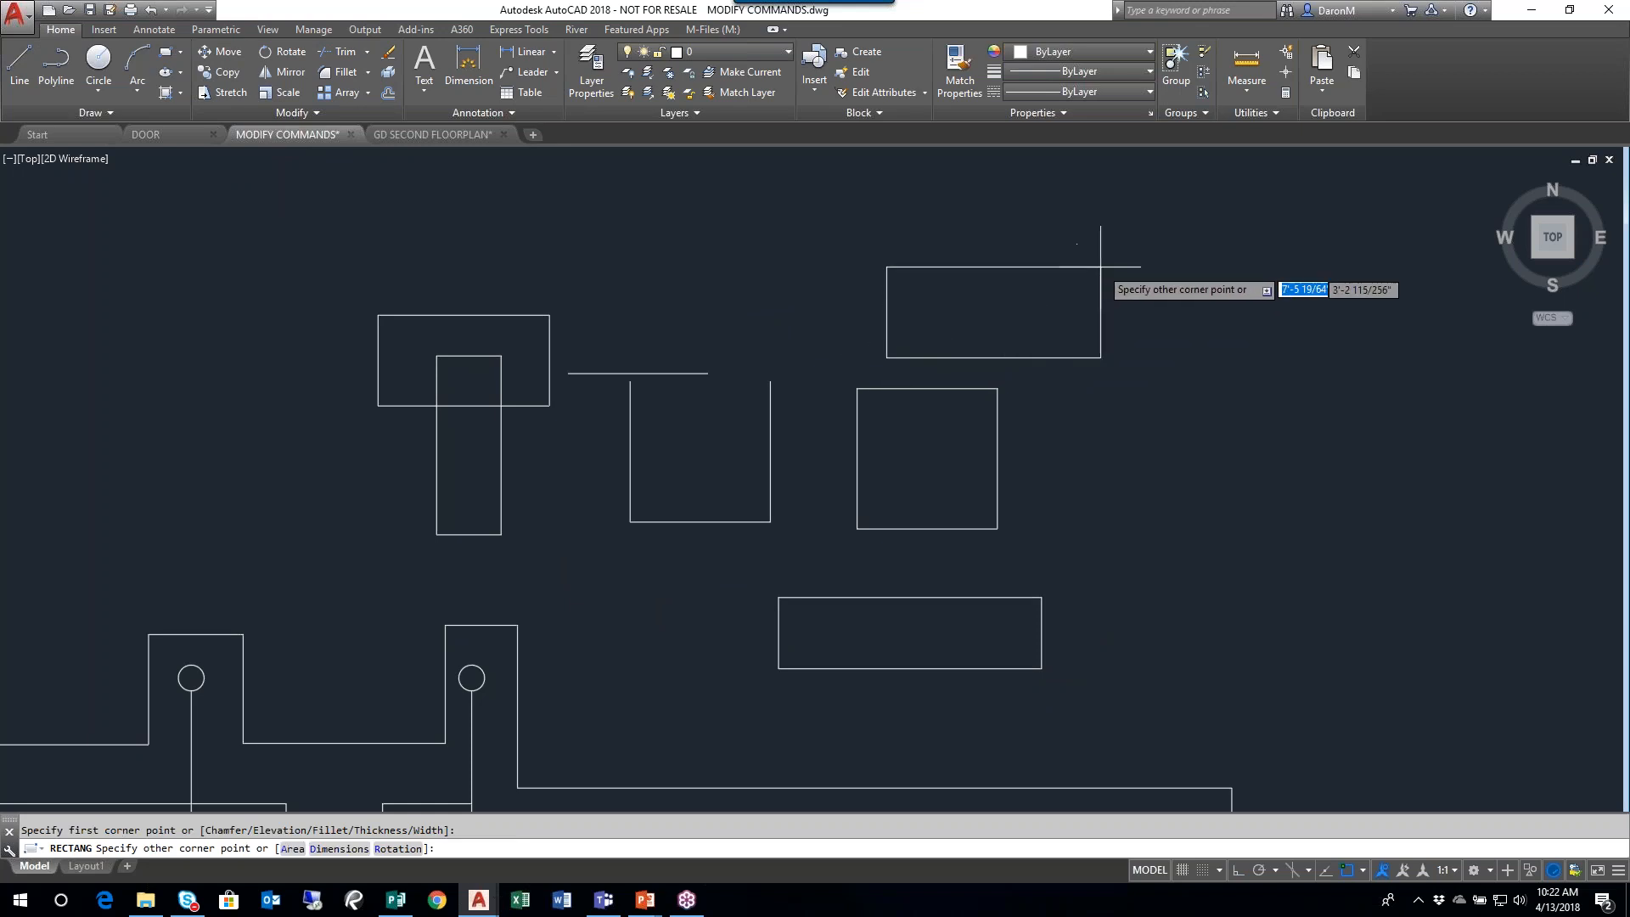
click(1174, 232)
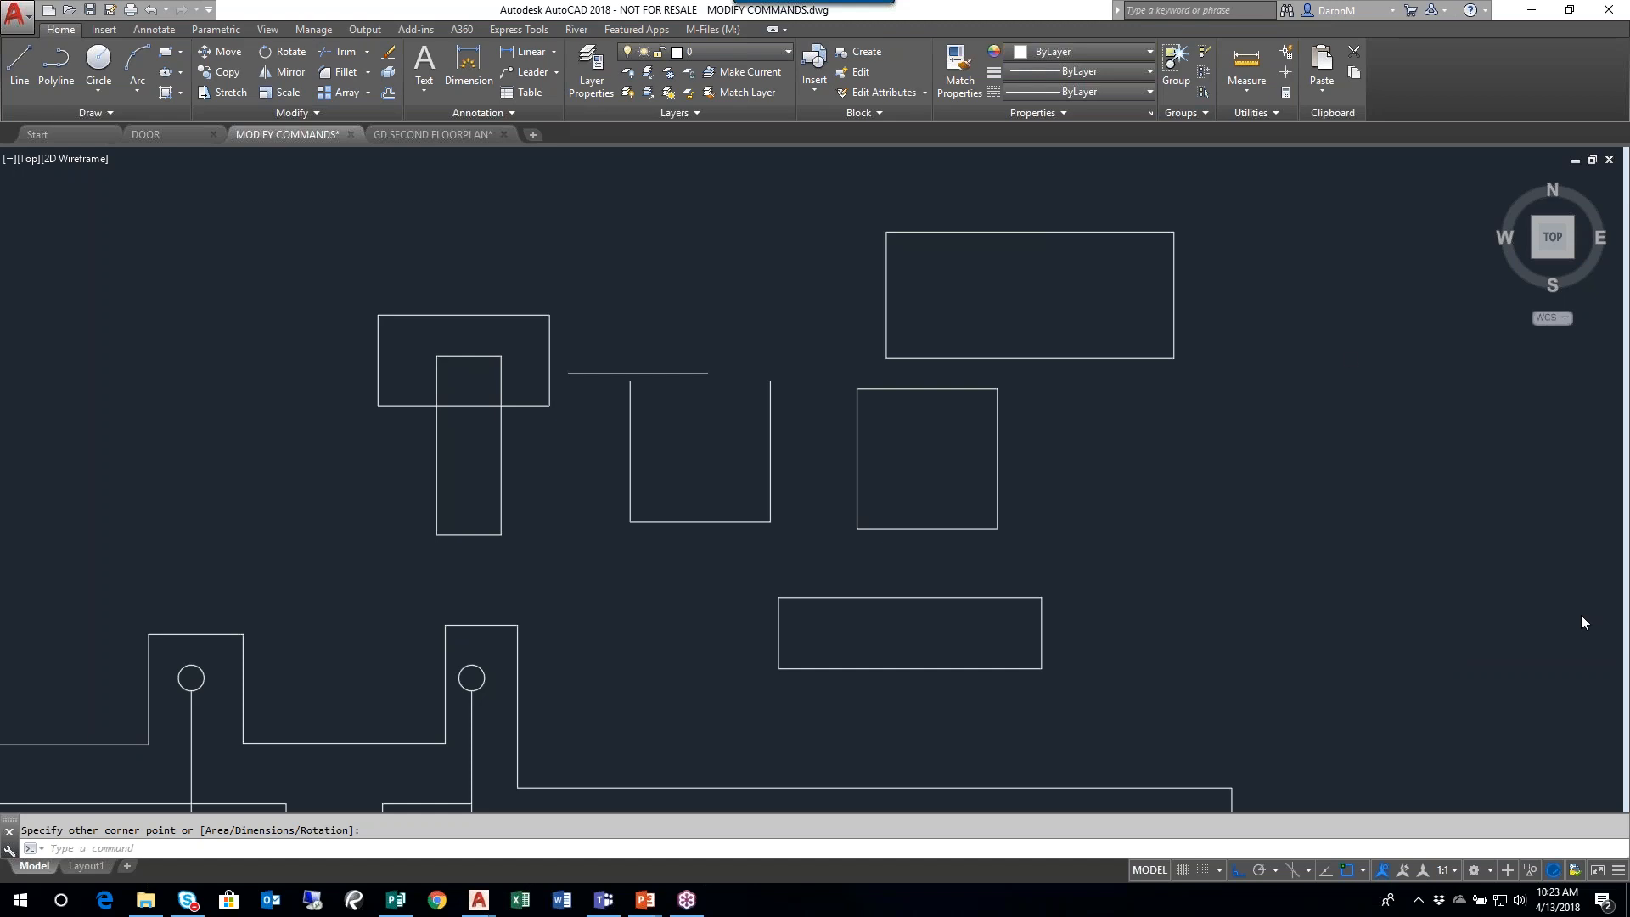
scroll(1141, 517, down, 1)
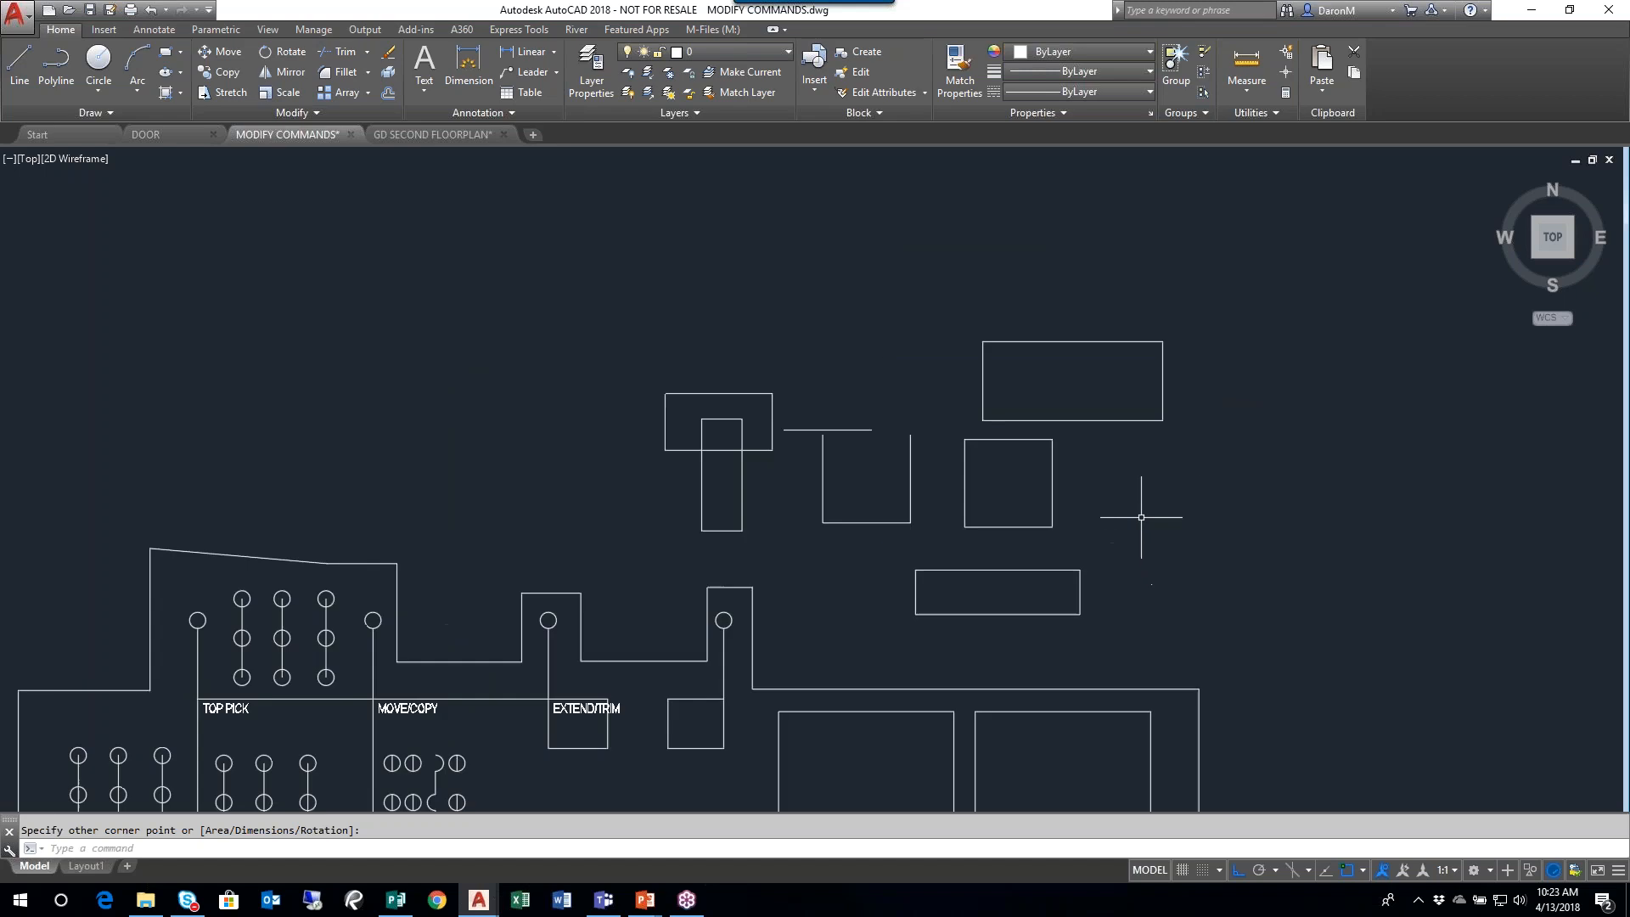
middle_drag(1141, 517, 1104, 369)
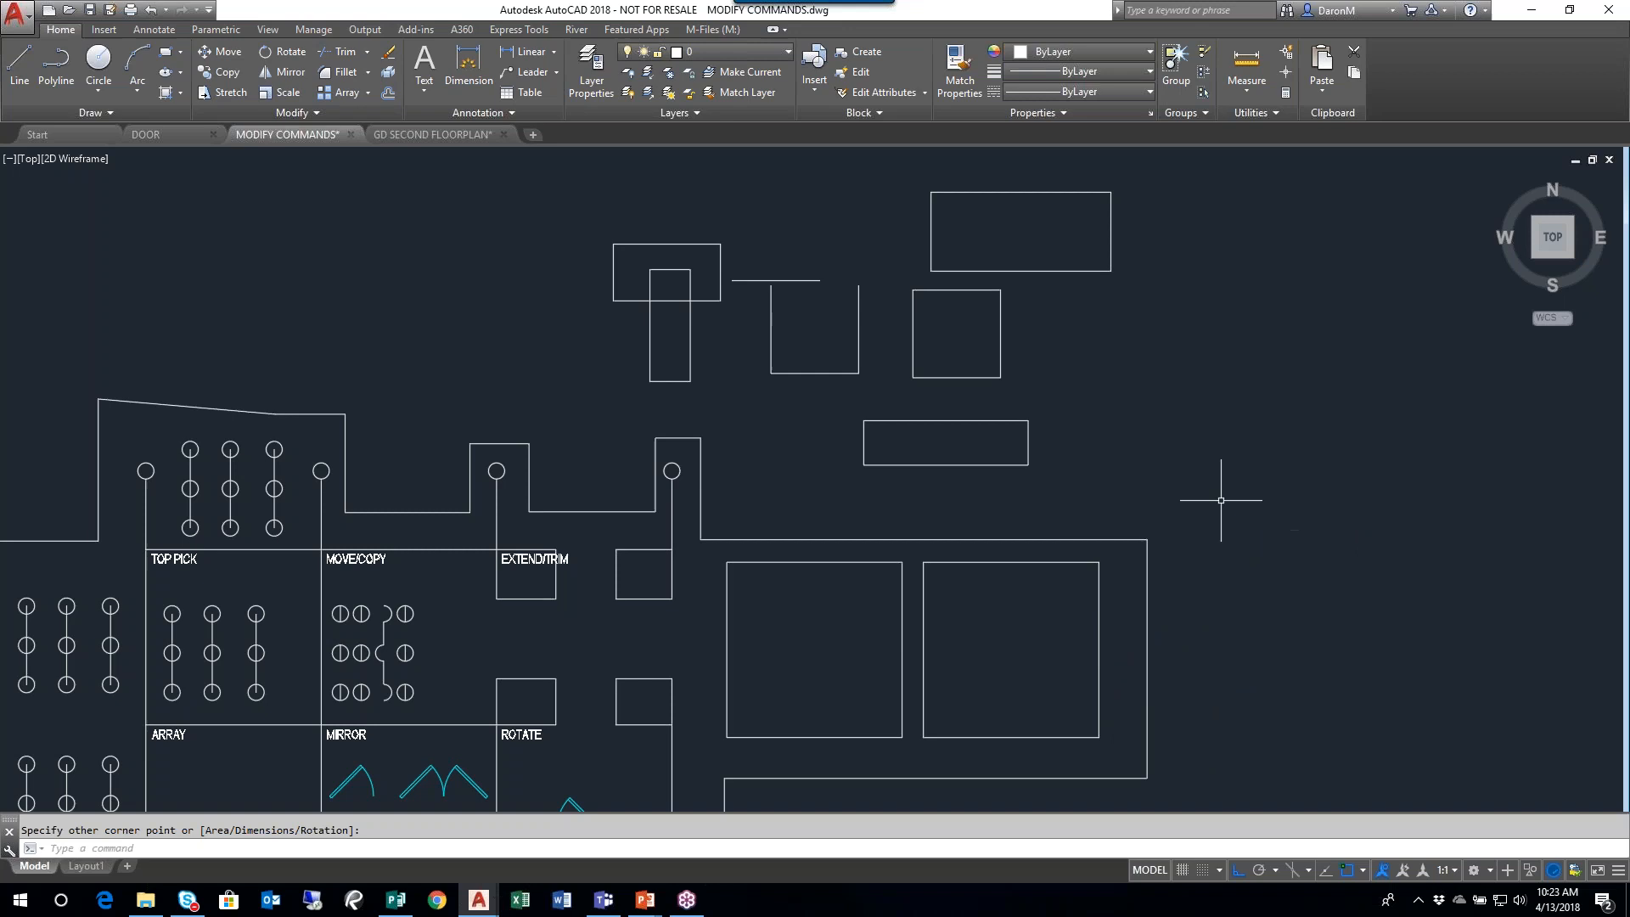
scroll(1233, 507, down, 2)
mouse_move(1233, 507)
middle_down()
mouse_move(1092, 455)
mouse_move(1046, 534)
middle_up()
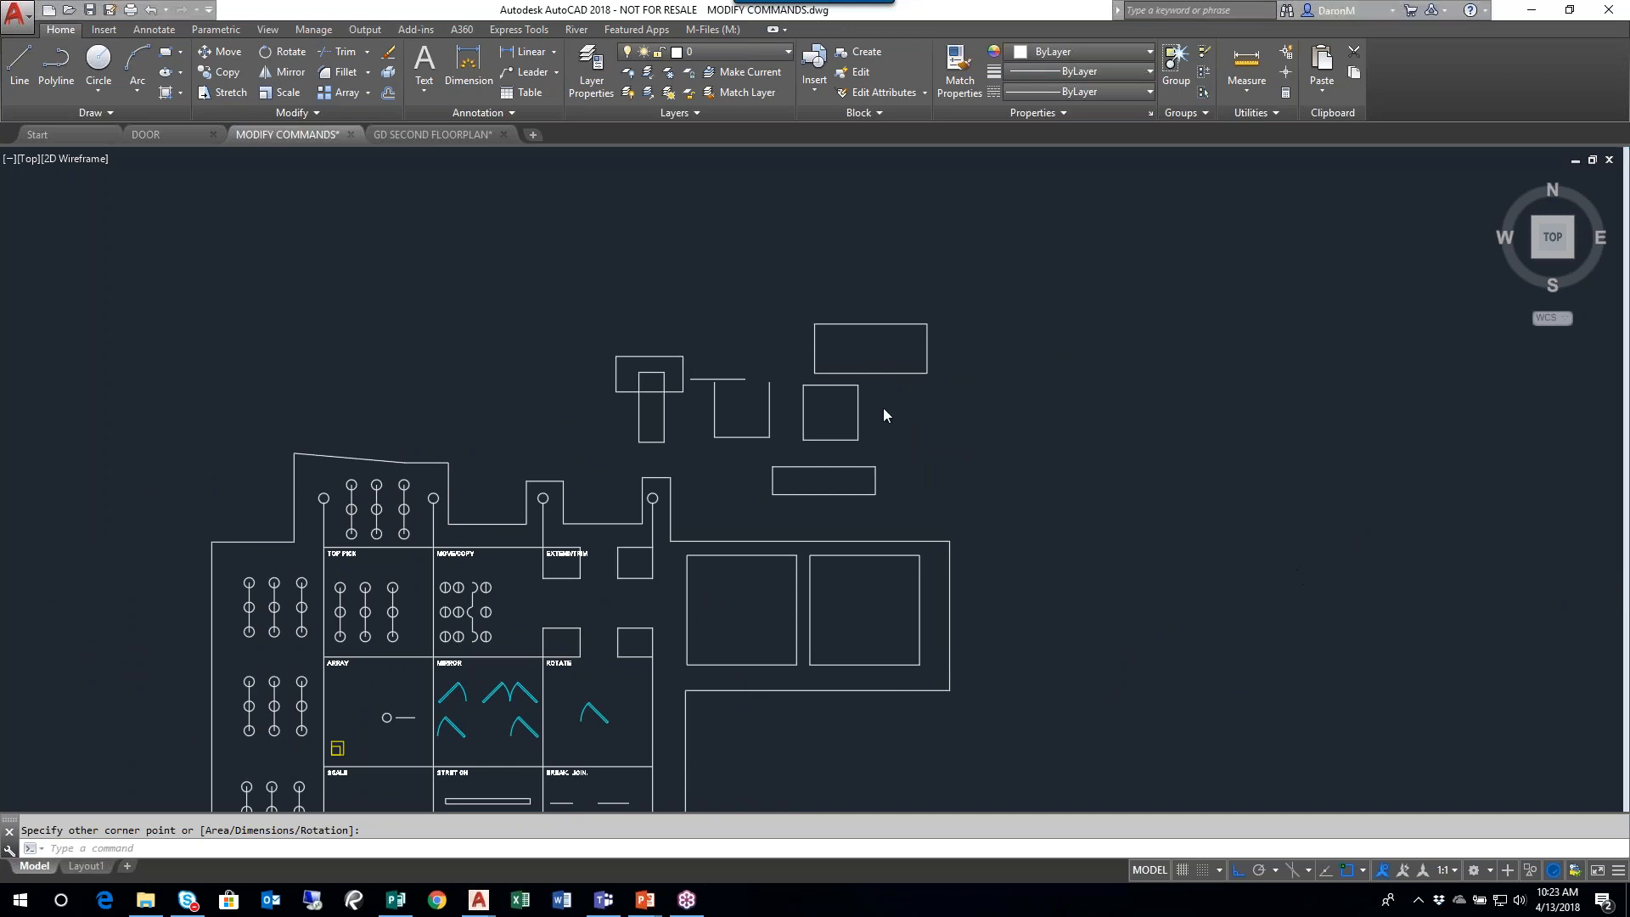
scroll(886, 396, up, 2)
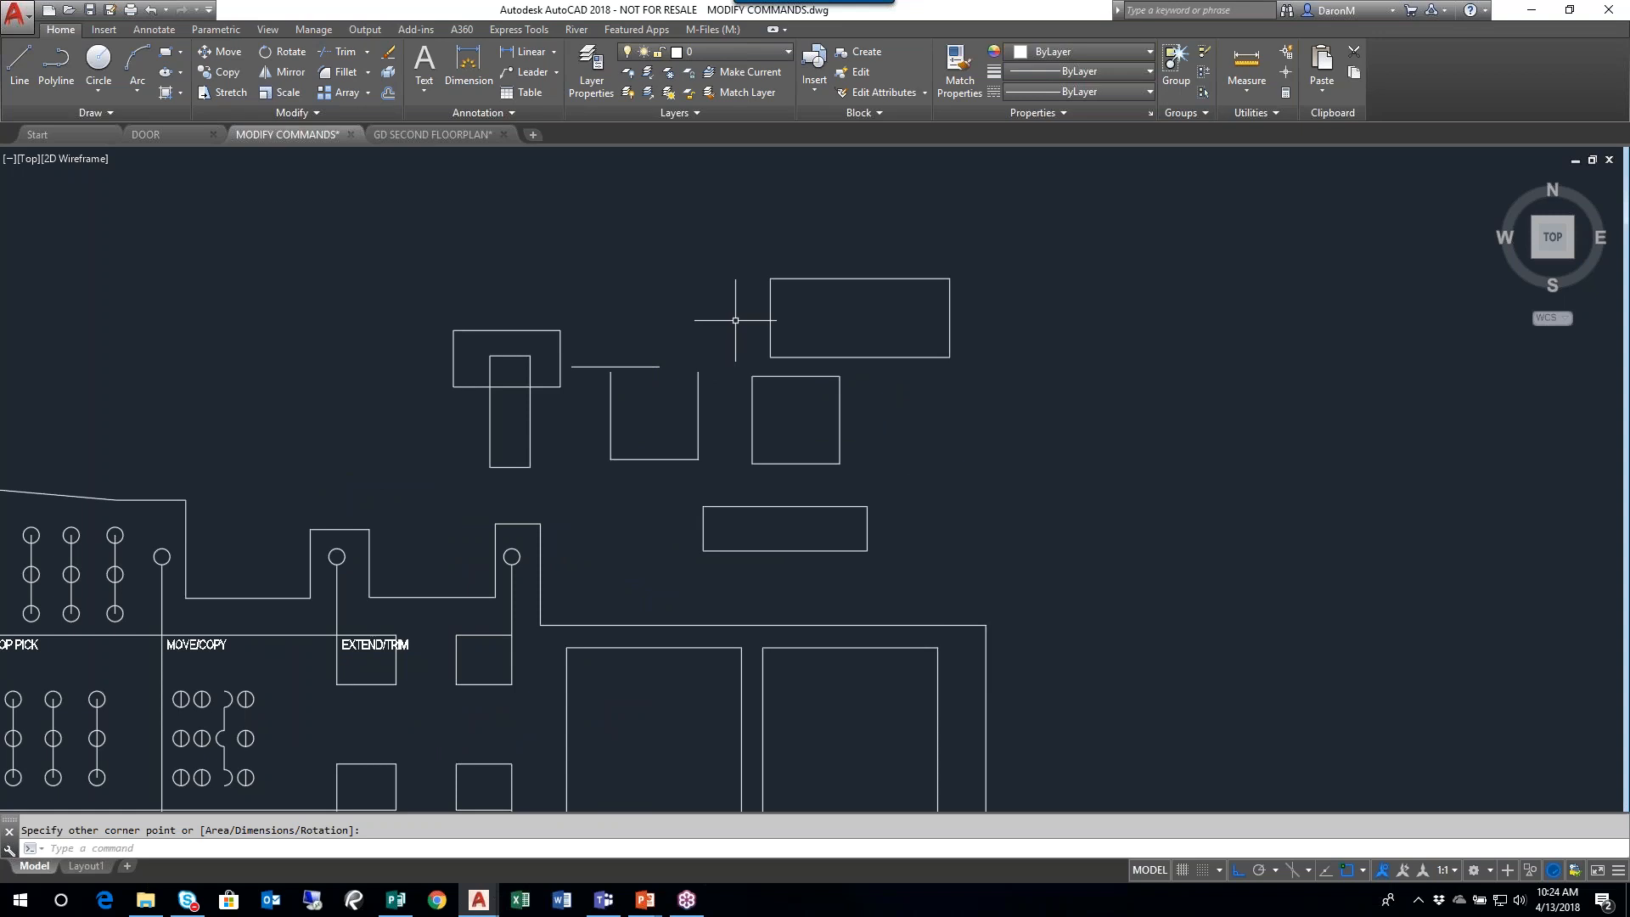
- In the GD SECOND FLOORPLAN drawing, draw a rectangle along Bedroom #3's inner walls, from the northwest inside corner to the southeast inside corner
click(441, 138)
scroll(612, 436, down, 2)
scroll(543, 360, up, 5)
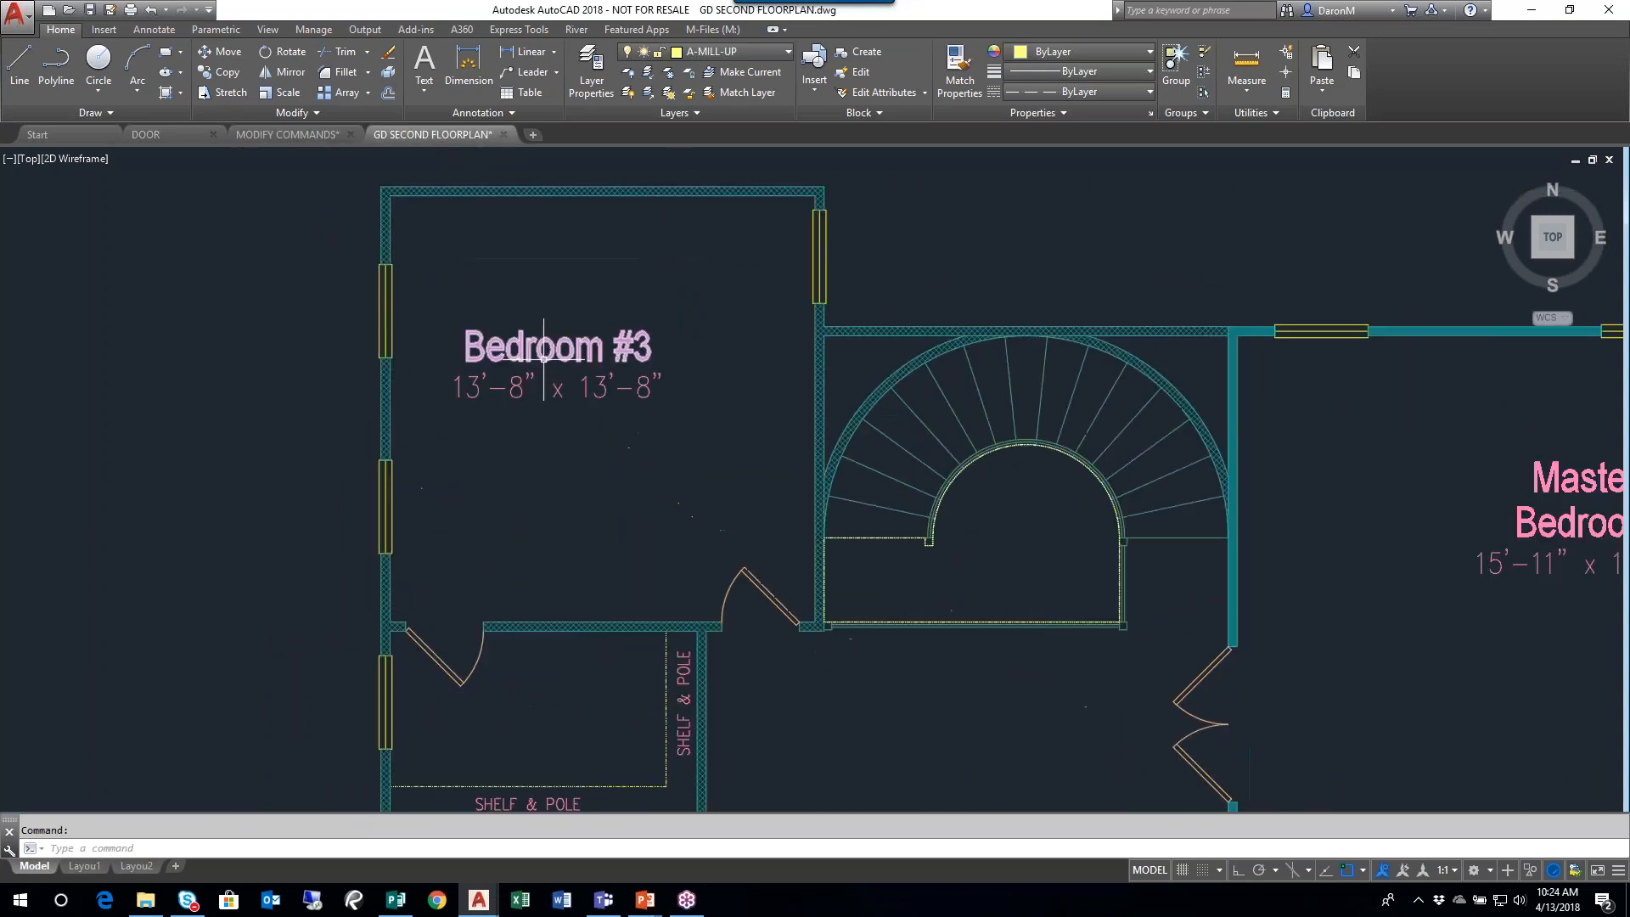
scroll(543, 360, down, 2)
middle_drag(636, 400, 576, 363)
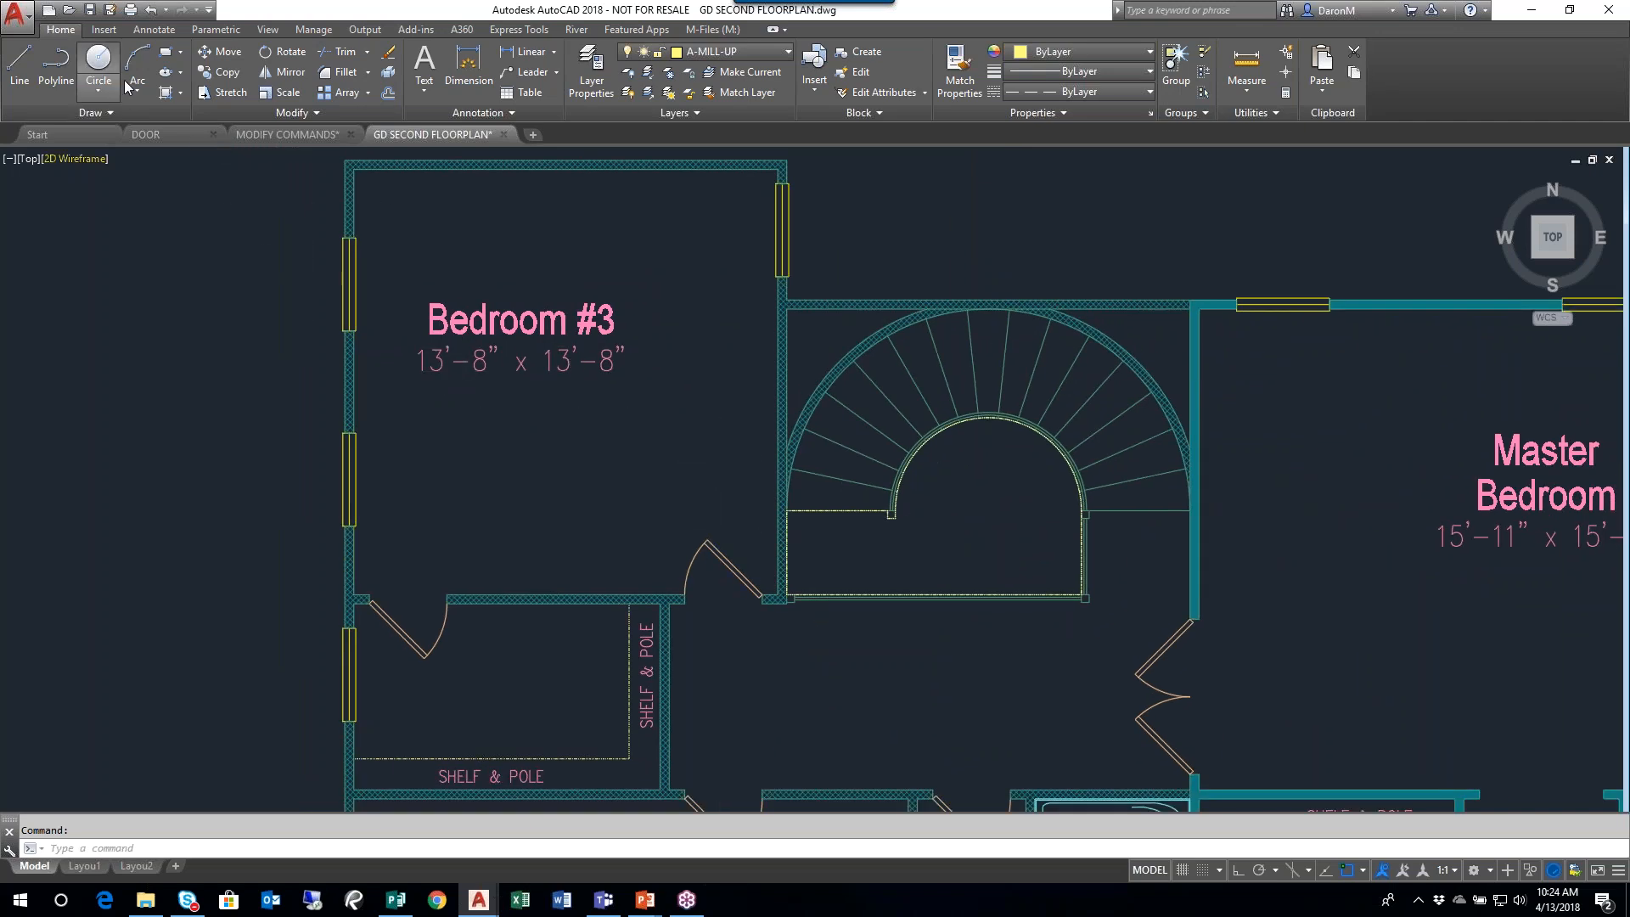
click(181, 52)
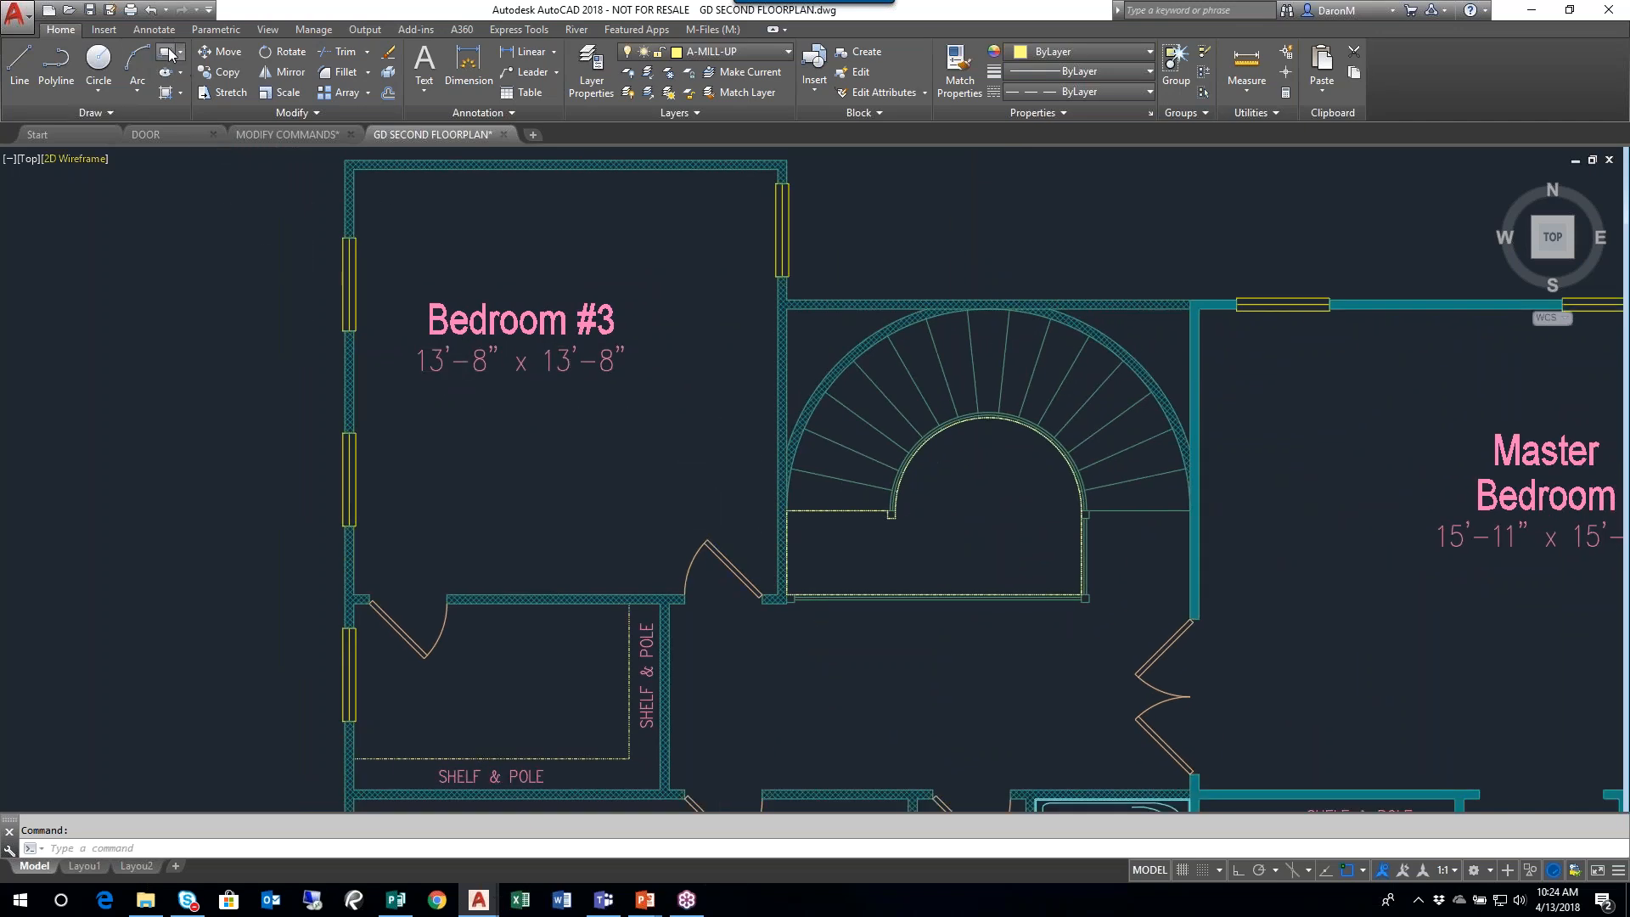
click(365, 182)
scroll(751, 548, up, 4)
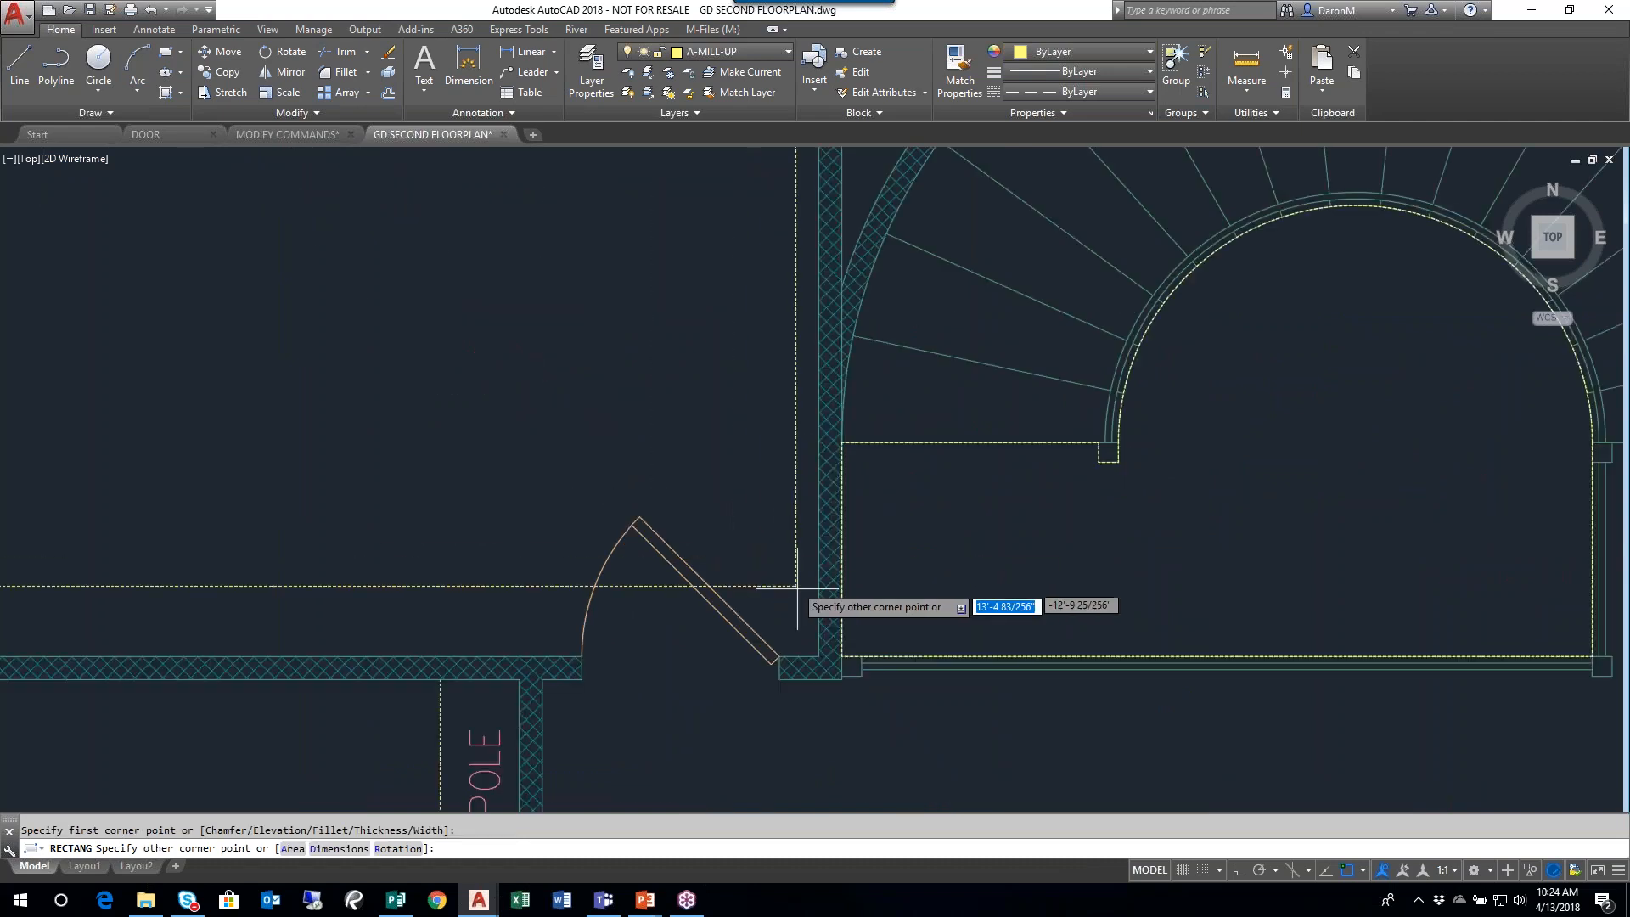
click(826, 636)
scroll(801, 609, down, 3)
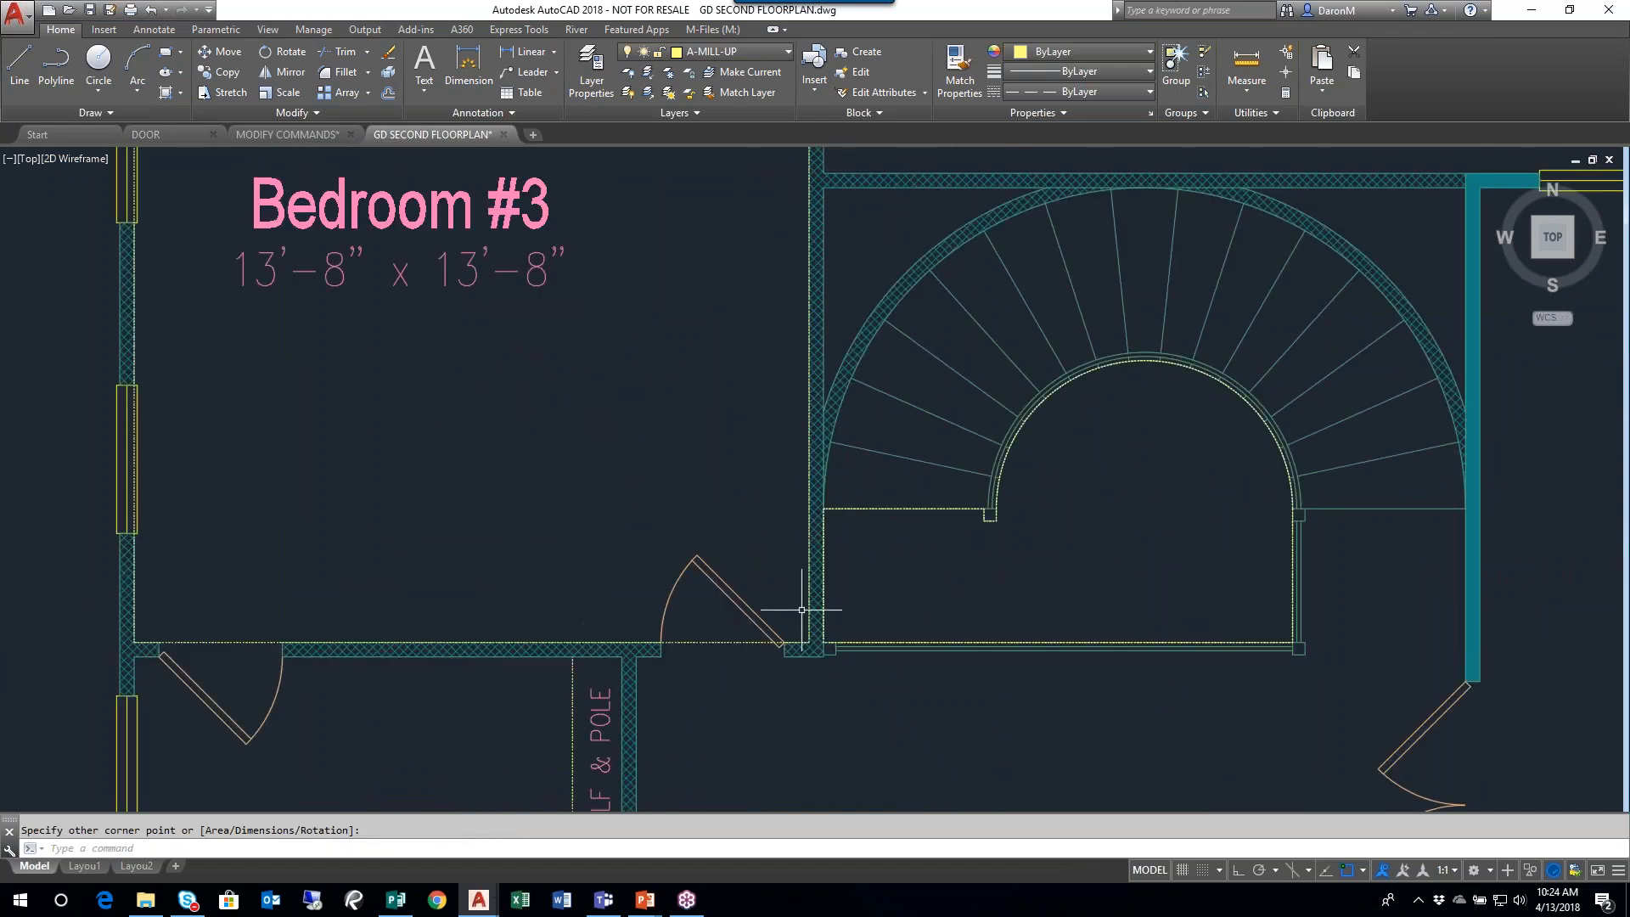
scroll(558, 485, down, 3)
middle_drag(613, 560, 615, 336)
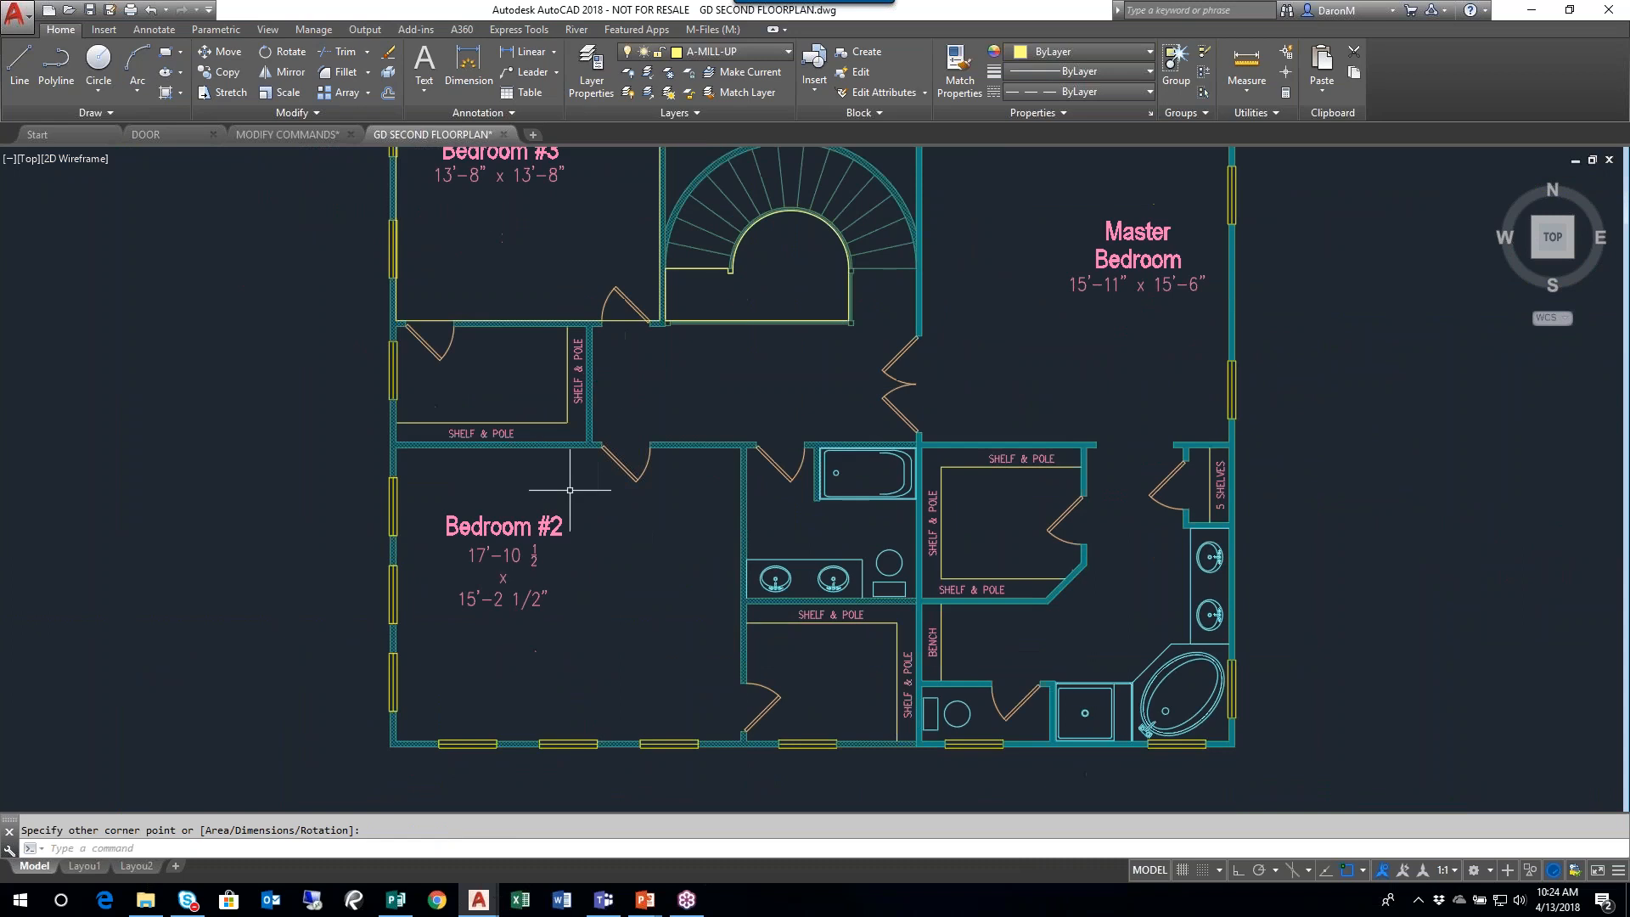
middle_drag(1183, 267, 1114, 363)
scroll(941, 463, down, 2)
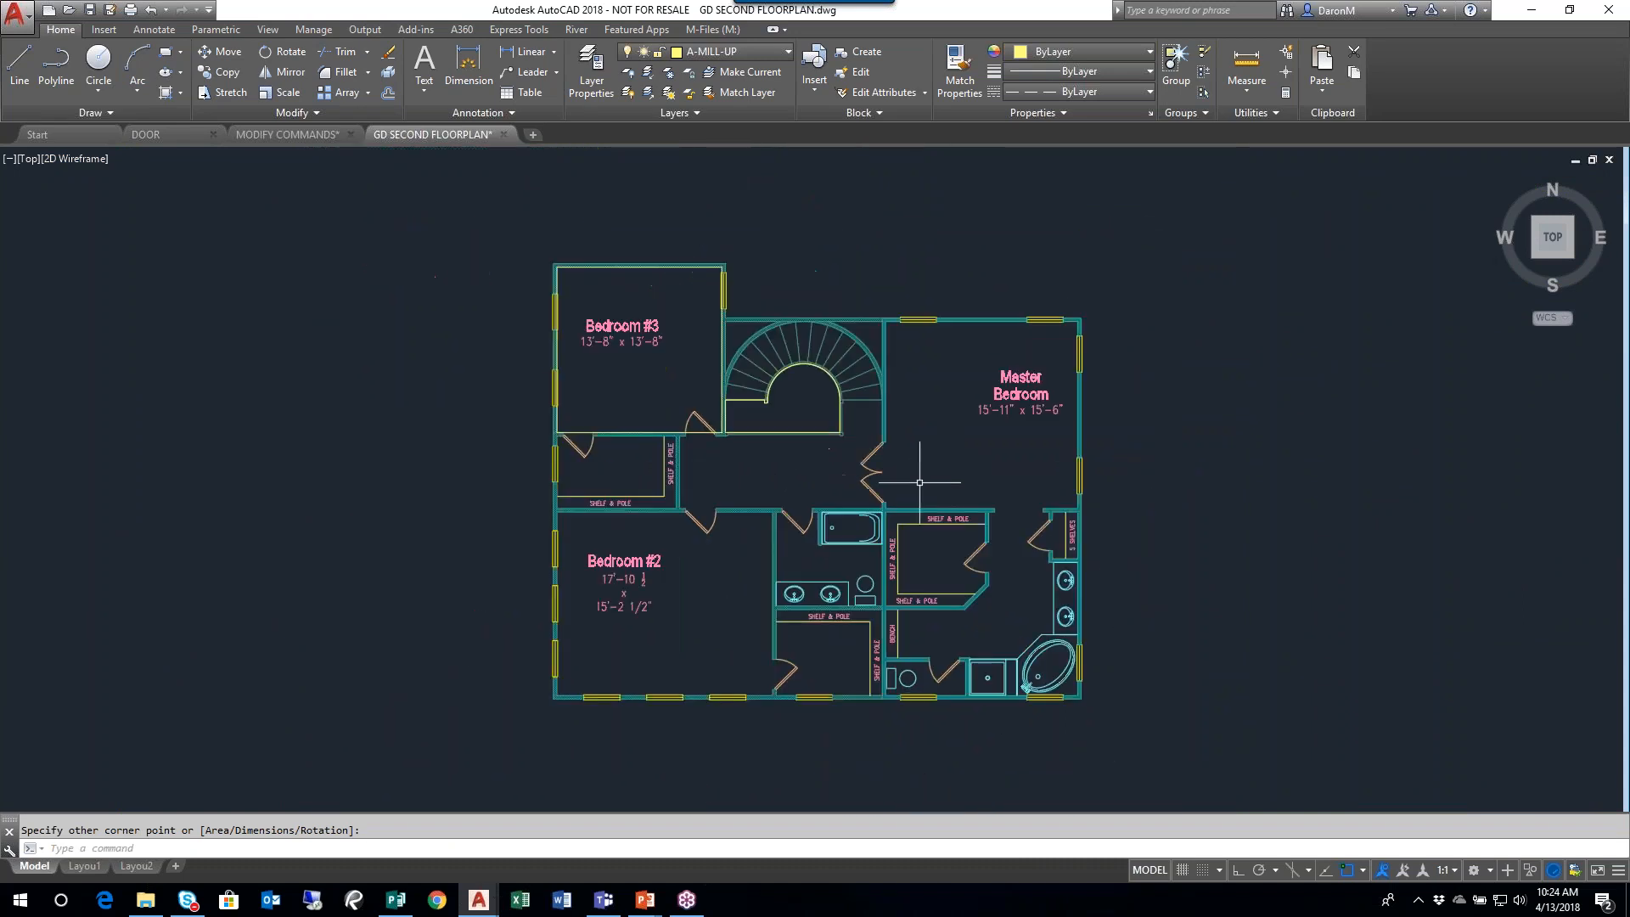
middle_drag(710, 658, 743, 561)
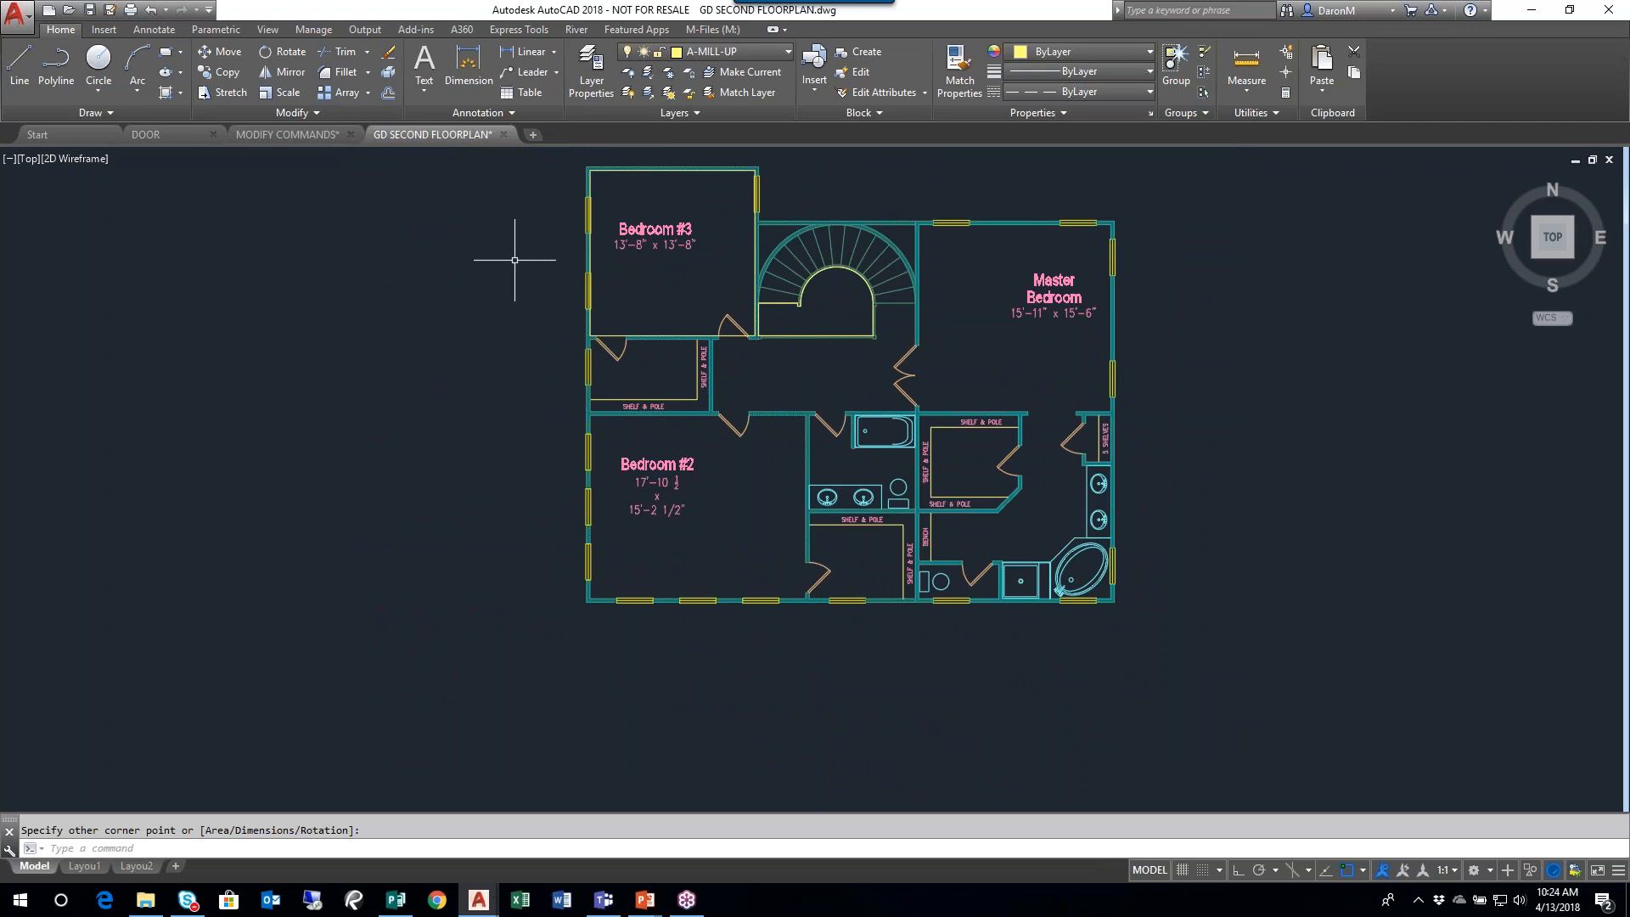
scroll(786, 344, up, 2)
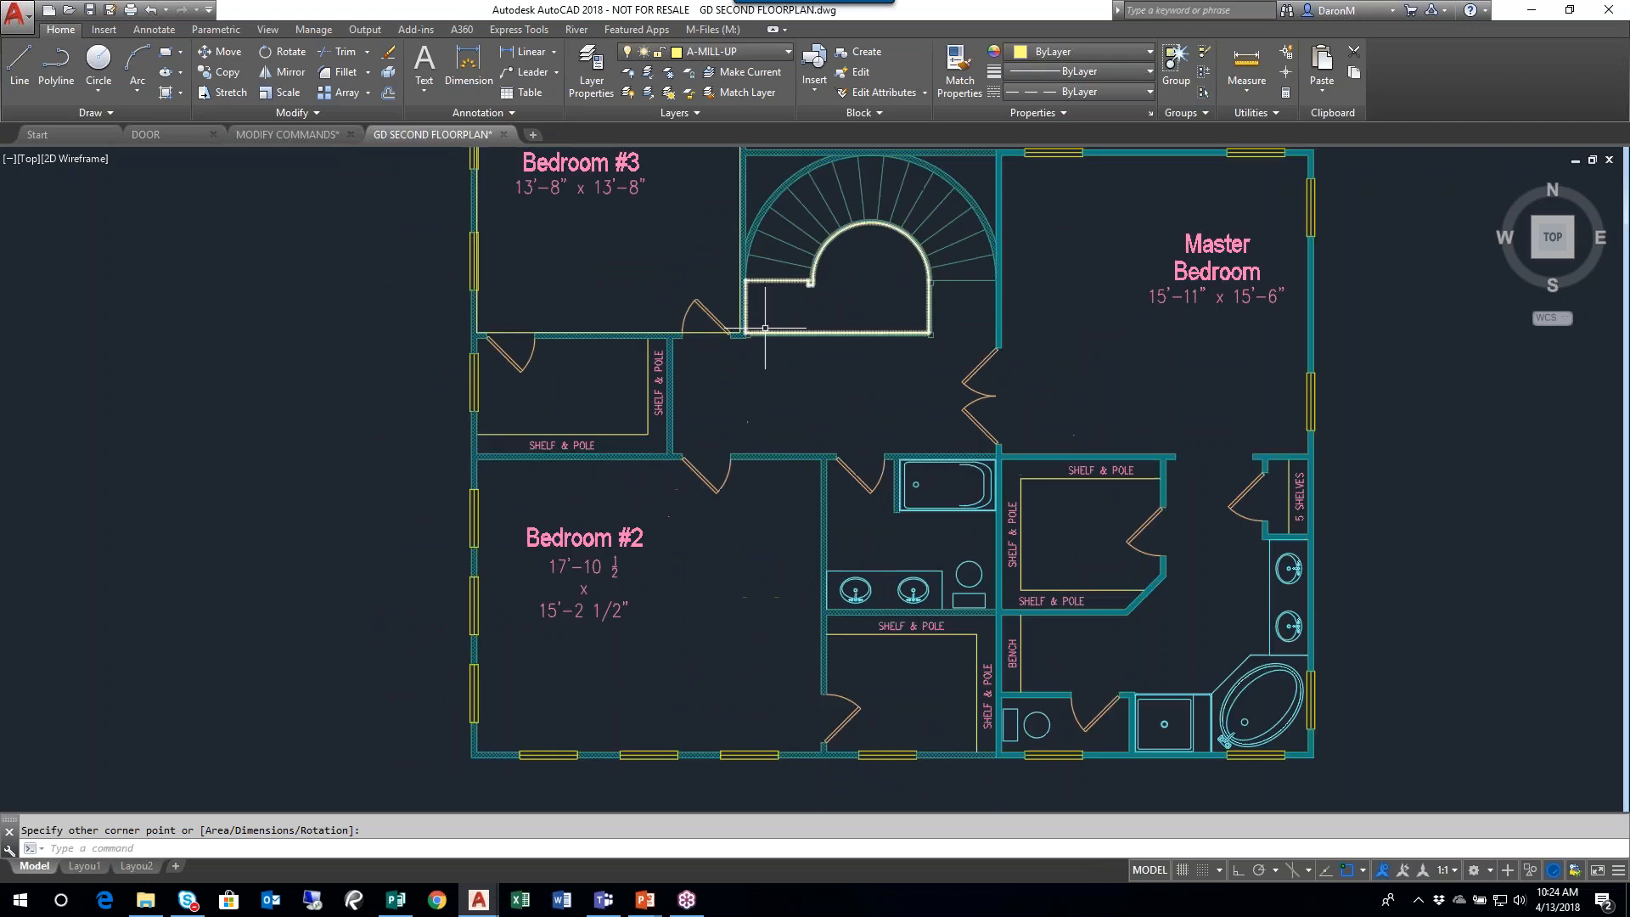
- In the MODIFY COMMANDS drawing, draw a tall rectangle and a small flat rectangle west of the two overlapping rectangles
click(292, 135)
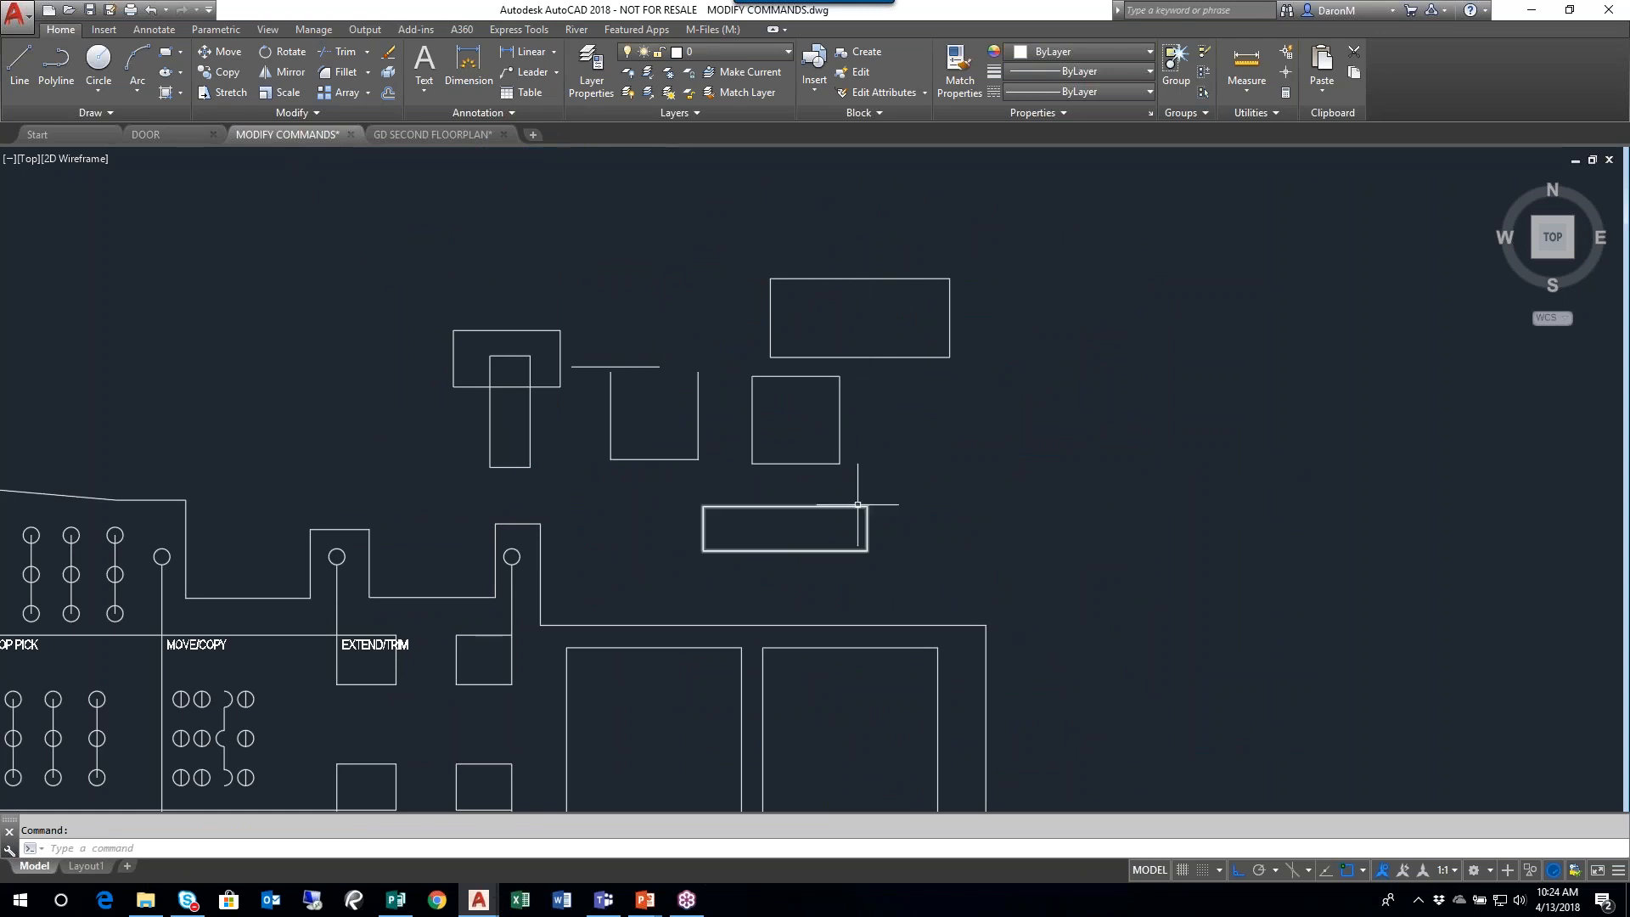
middle_drag(696, 440, 730, 239)
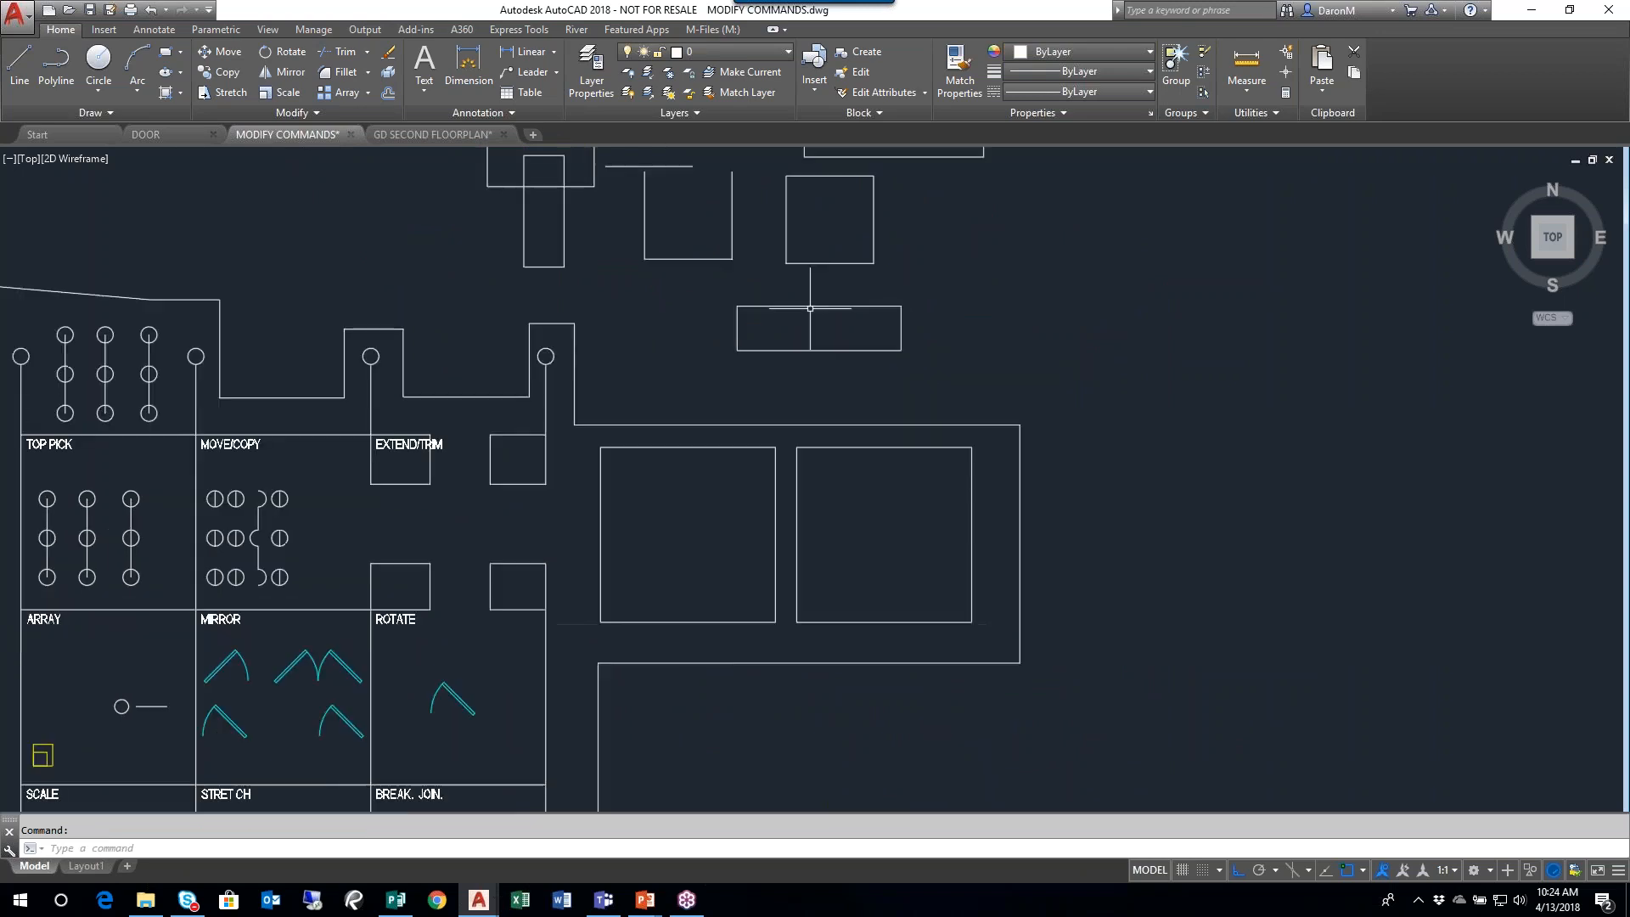
scroll(943, 443, down, 2)
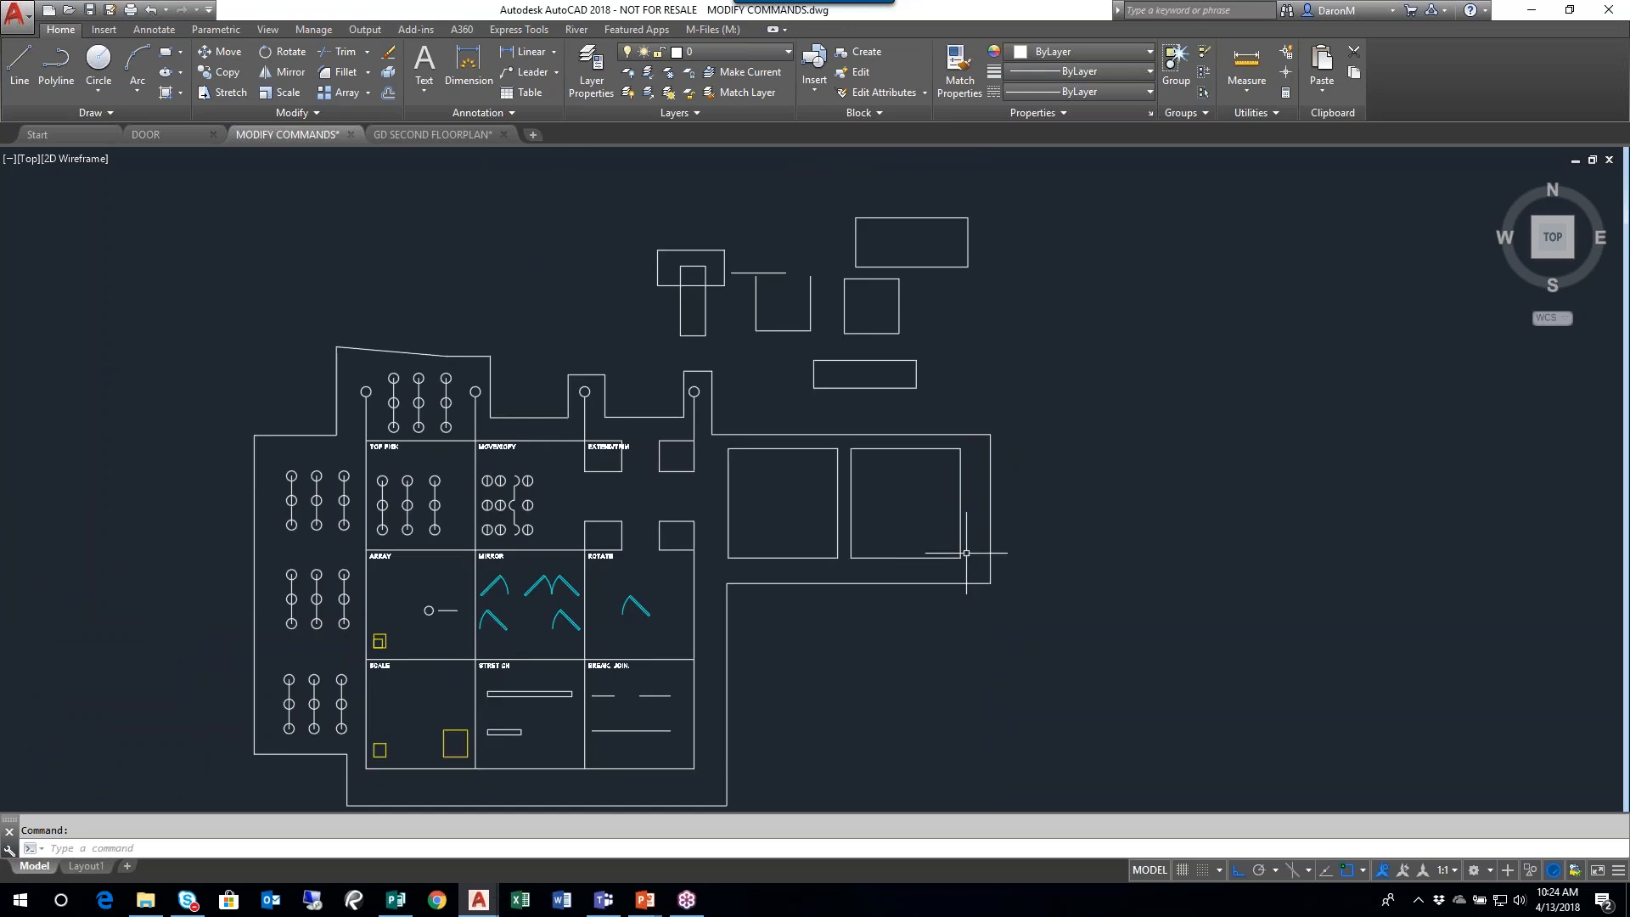
click(165, 51)
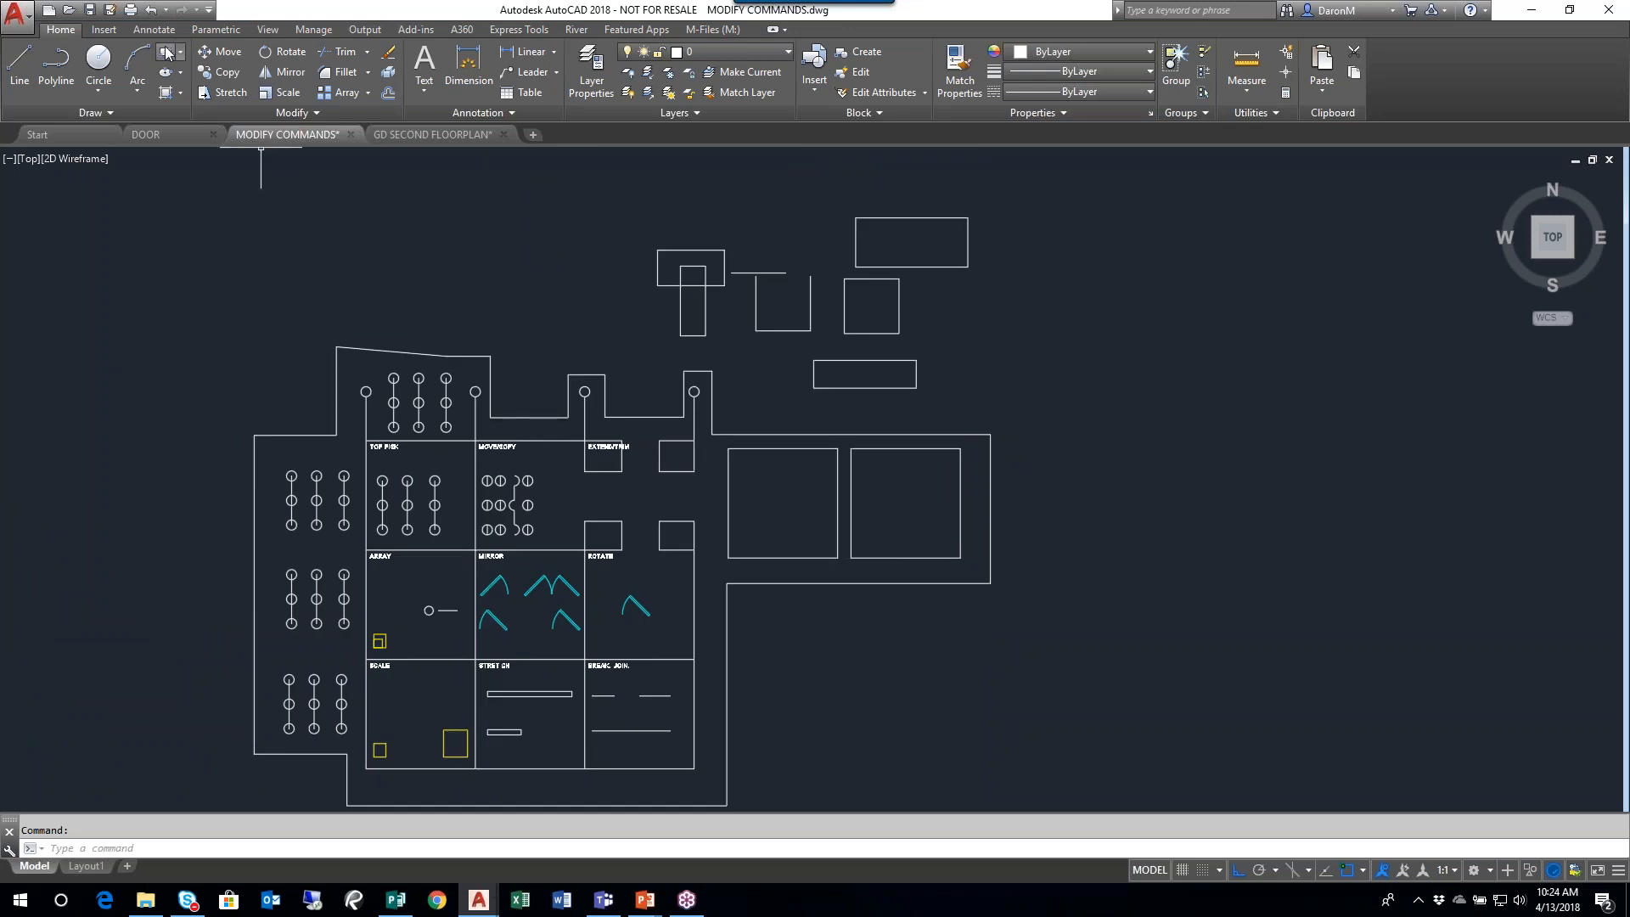
click(561, 268)
click(521, 336)
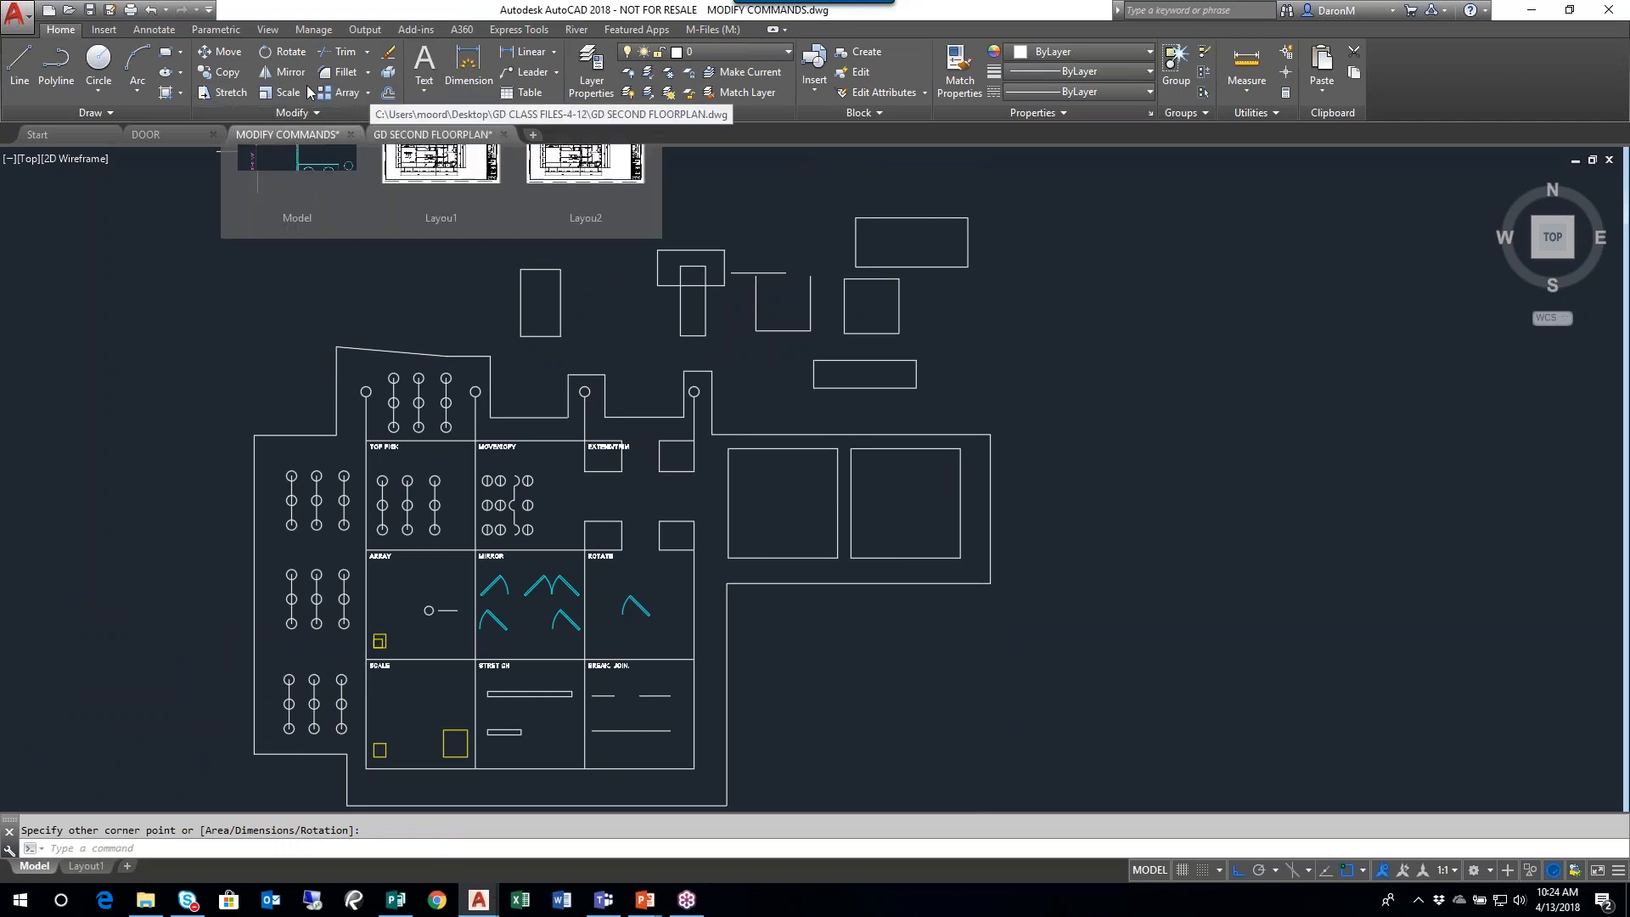
click(165, 51)
click(643, 330)
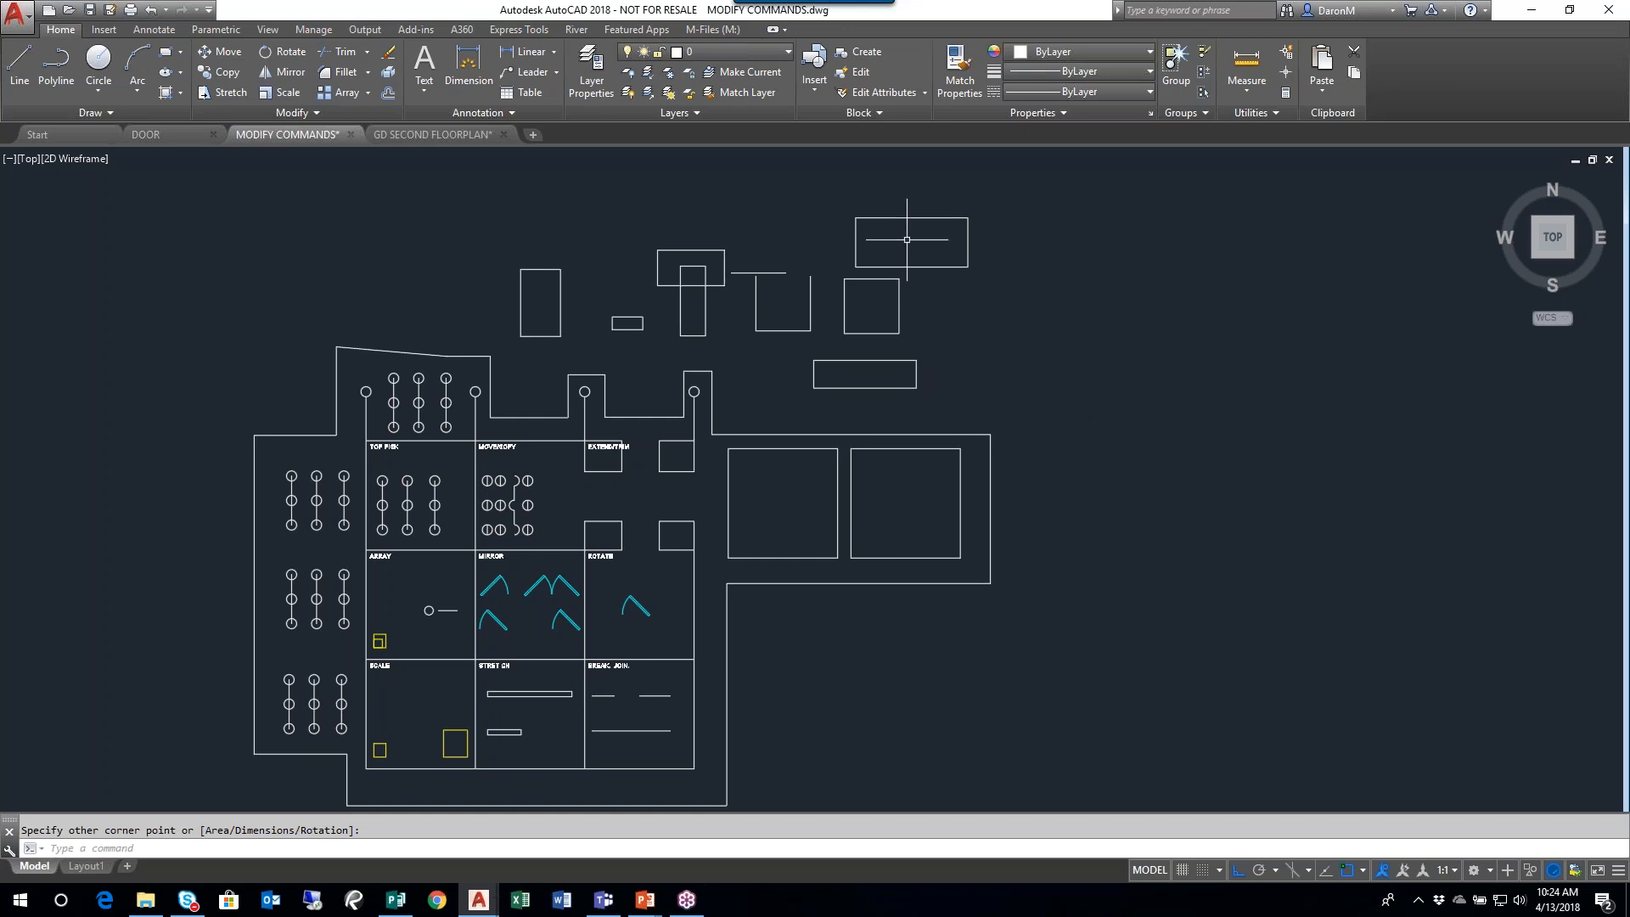
- Delete all the practice rectangles and open polylines above and beside the command grid, including the boundary outline around it
click(1013, 349)
click(510, 219)
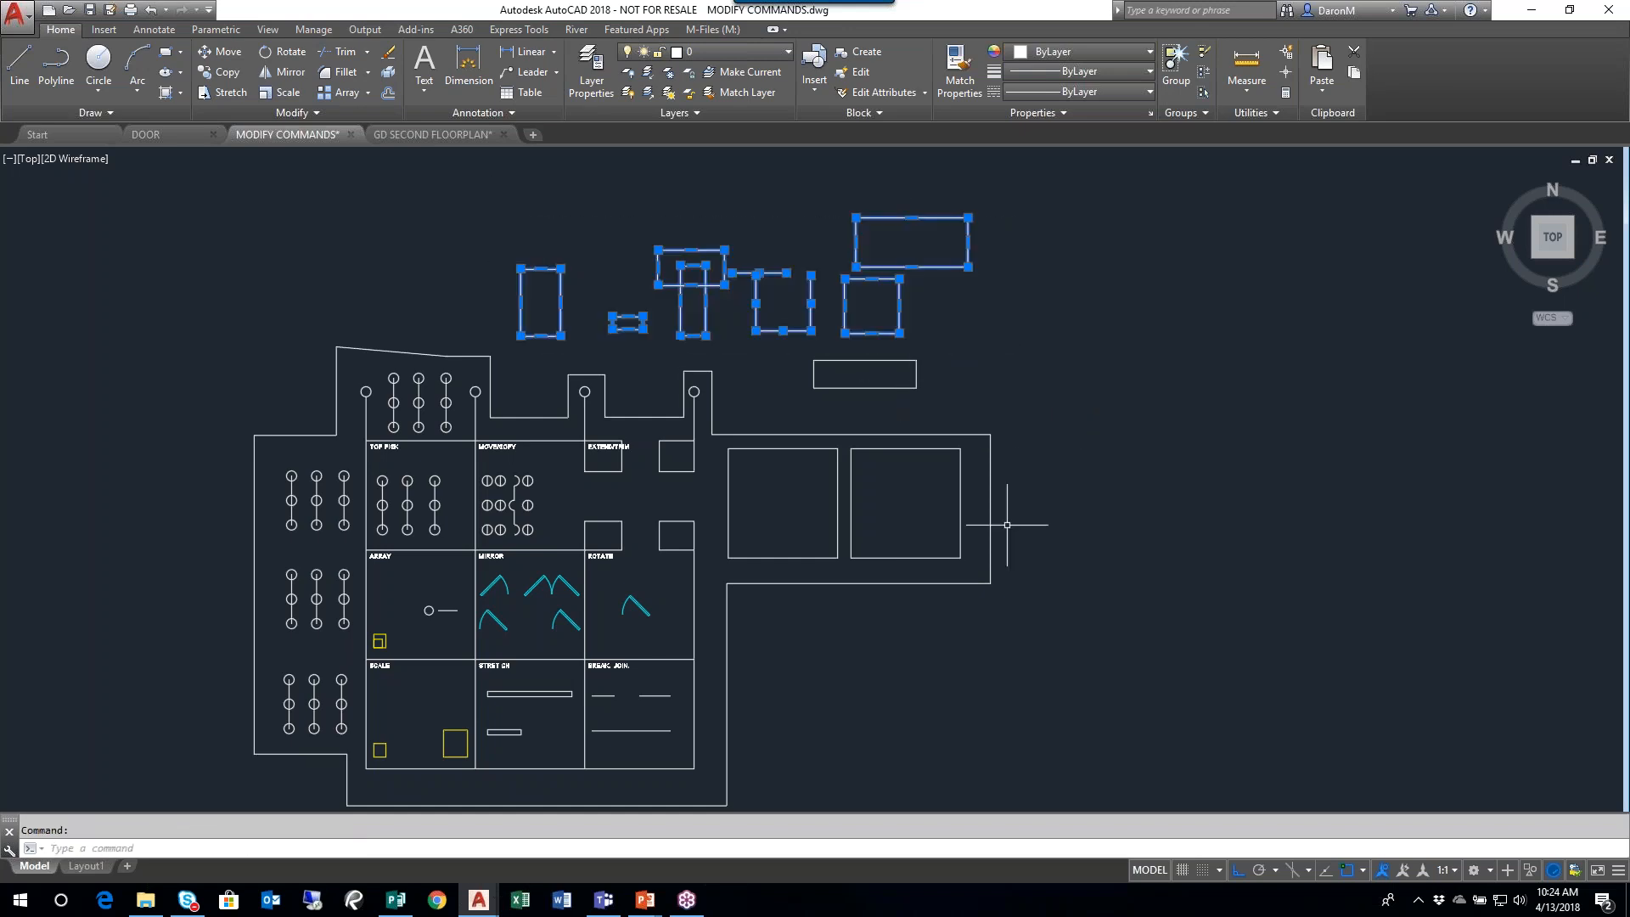
click(1074, 570)
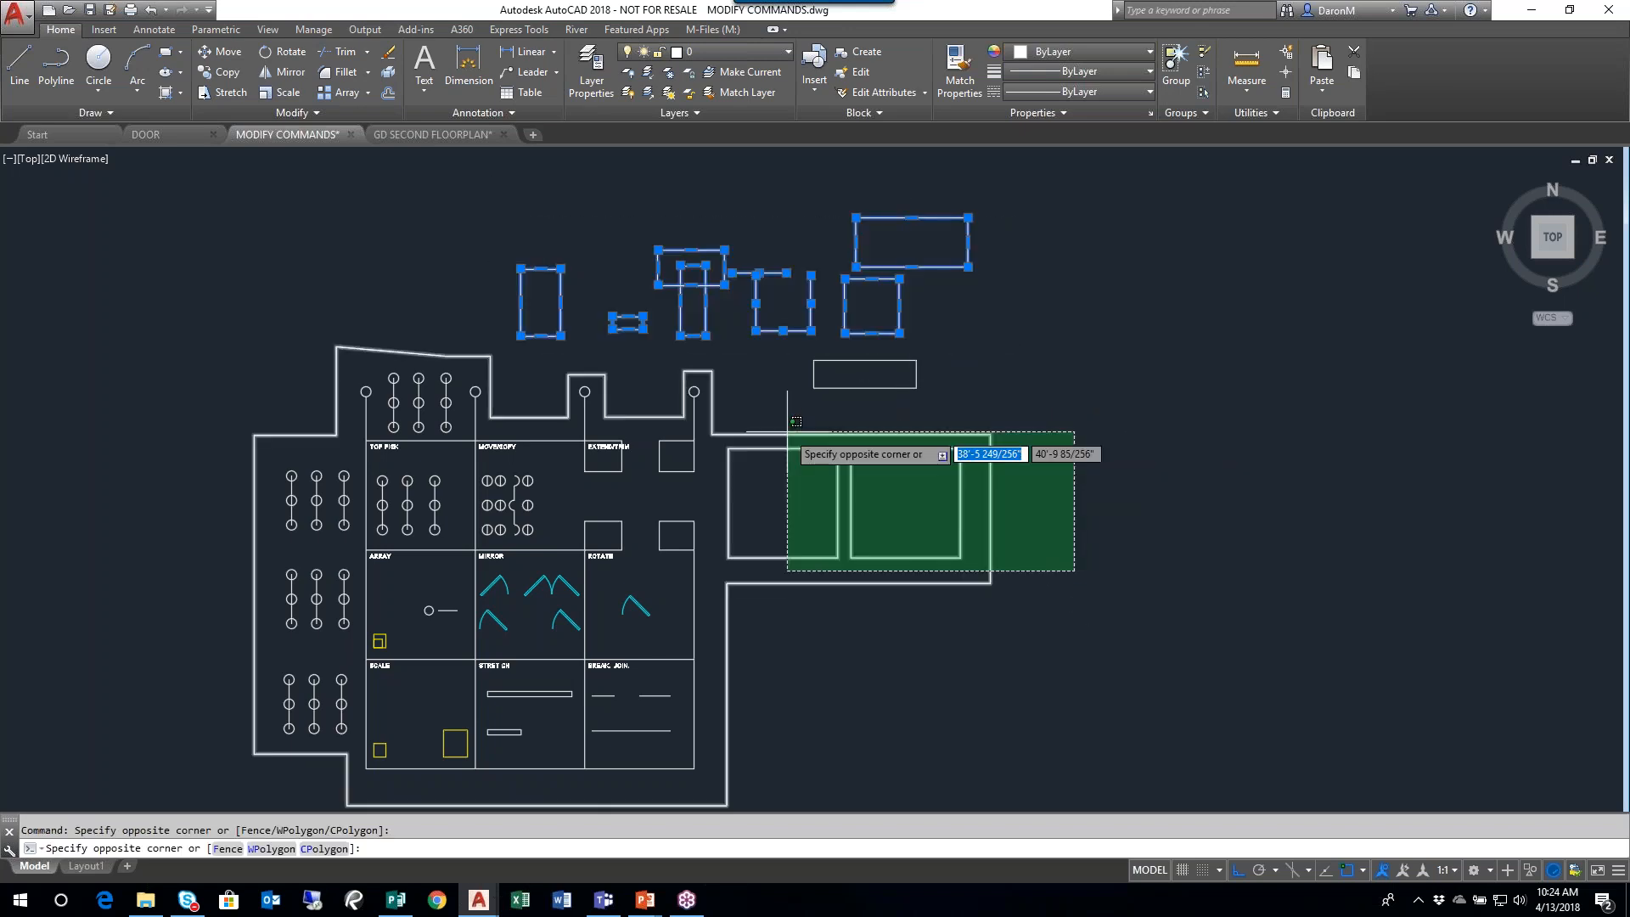
click(720, 430)
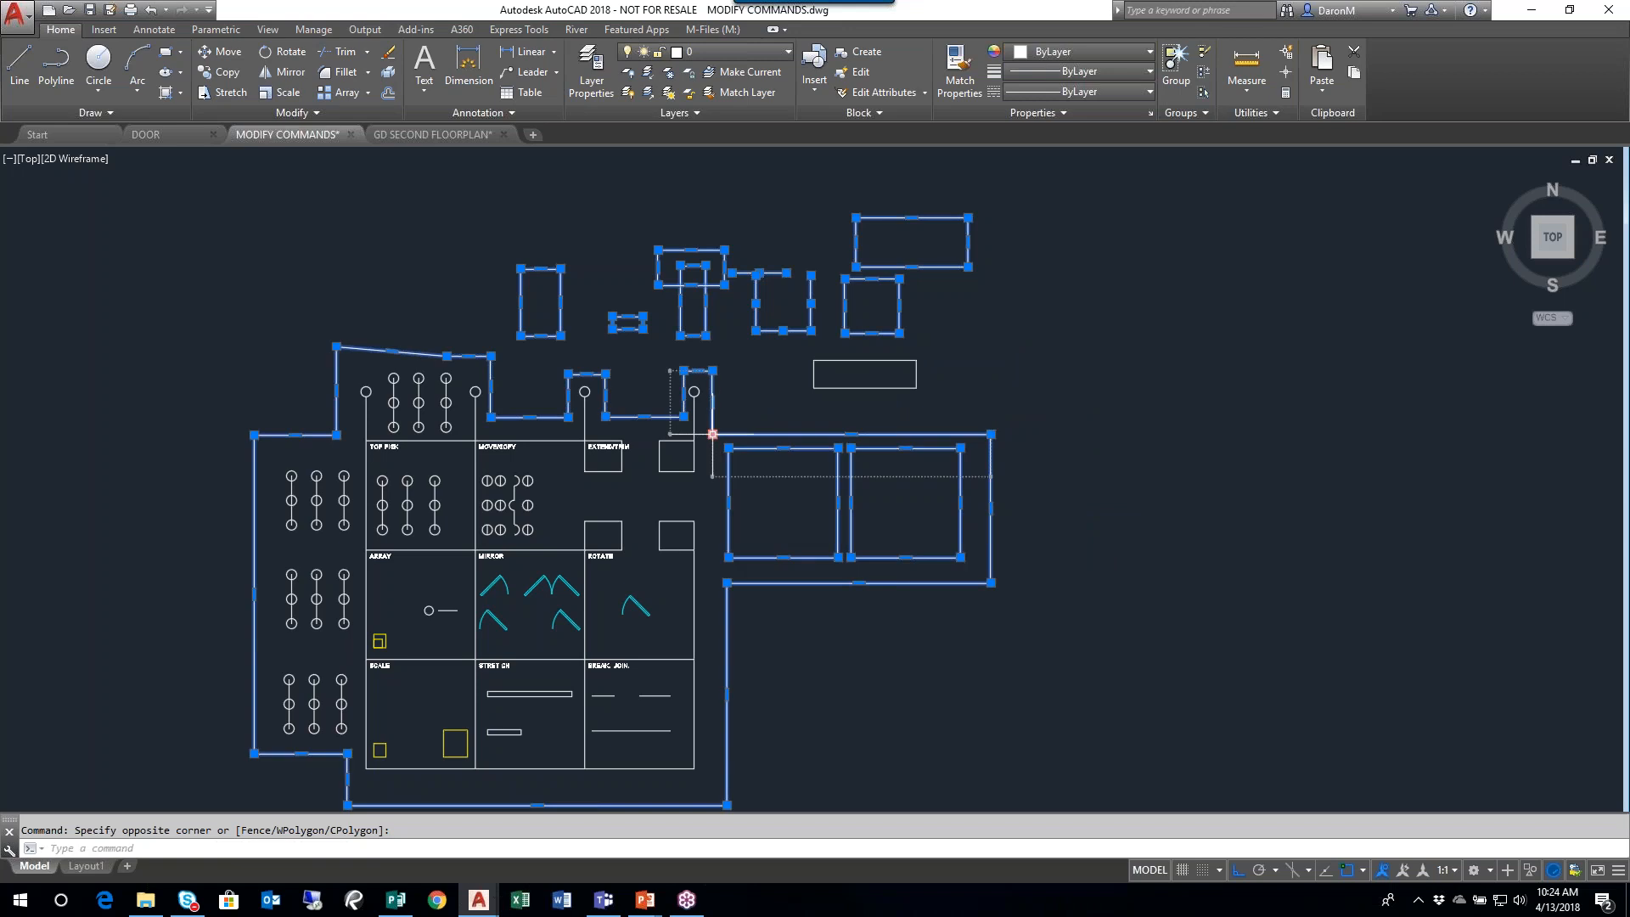
key(Delete)
click(979, 422)
click(816, 310)
key(Delete)
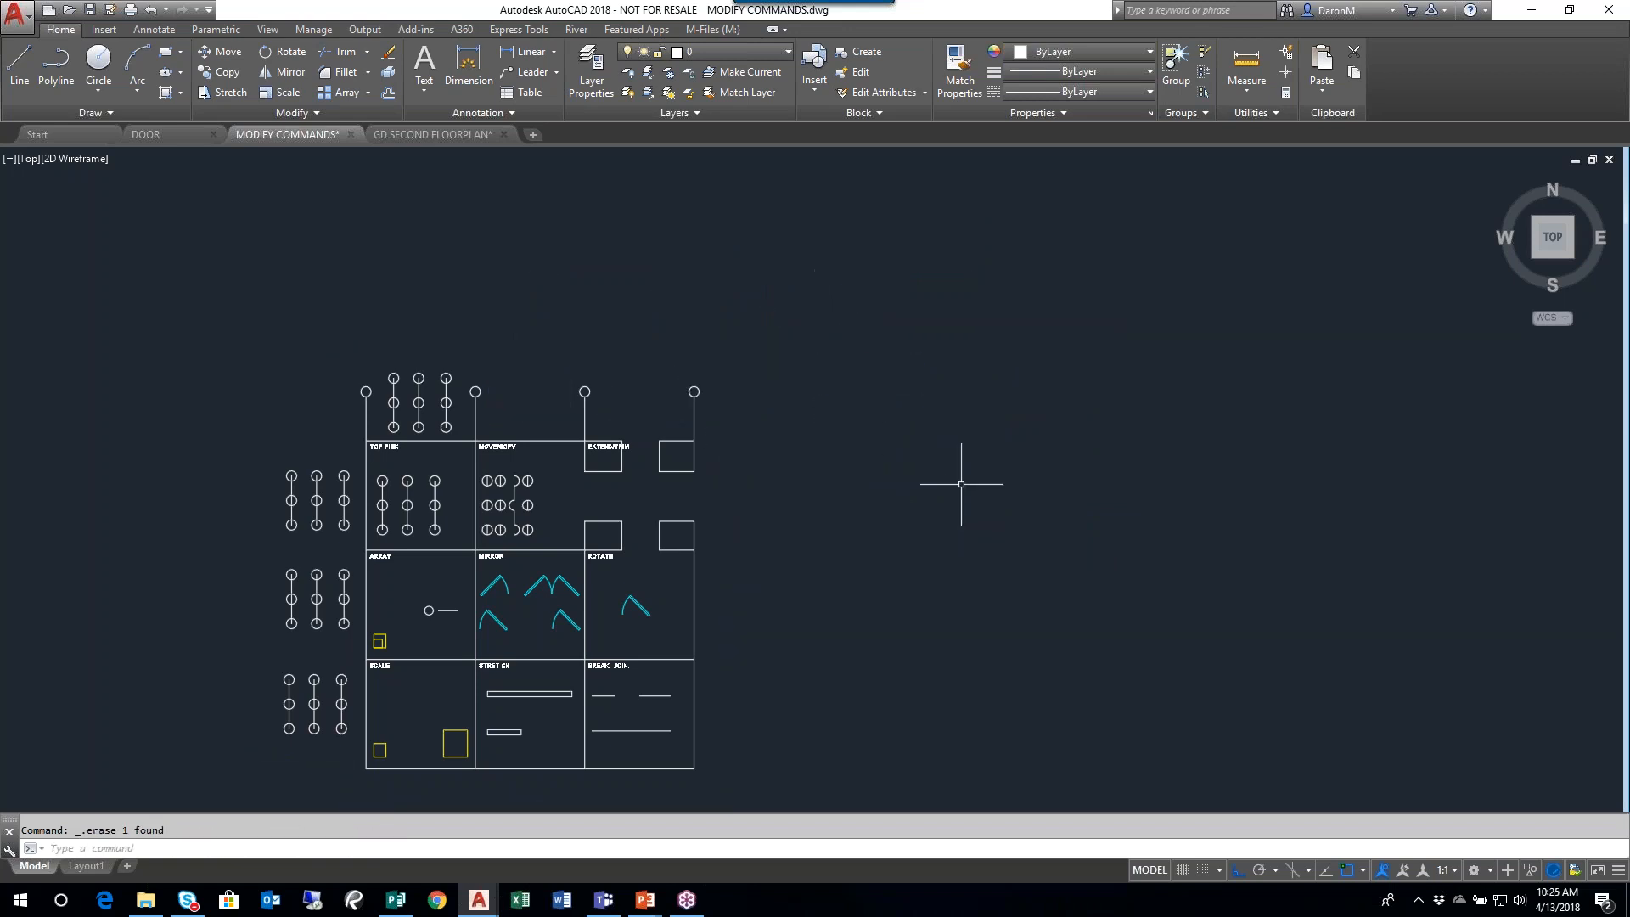
- Draw a wide rectangle in the empty area east of the command grid
click(165, 52)
click(803, 494)
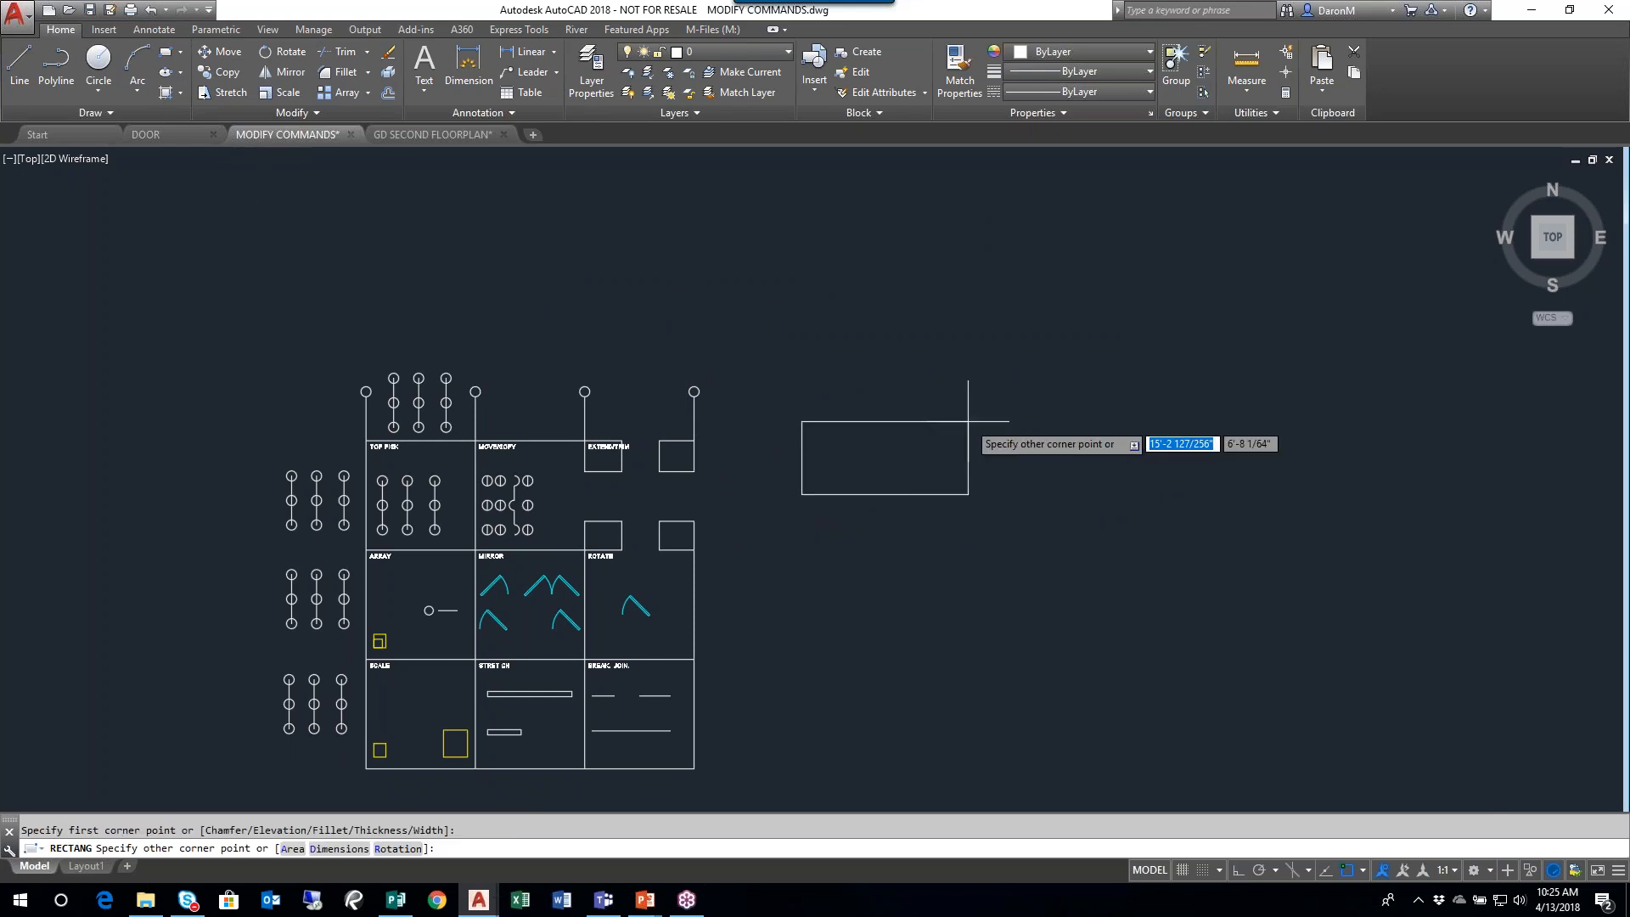
click(1030, 411)
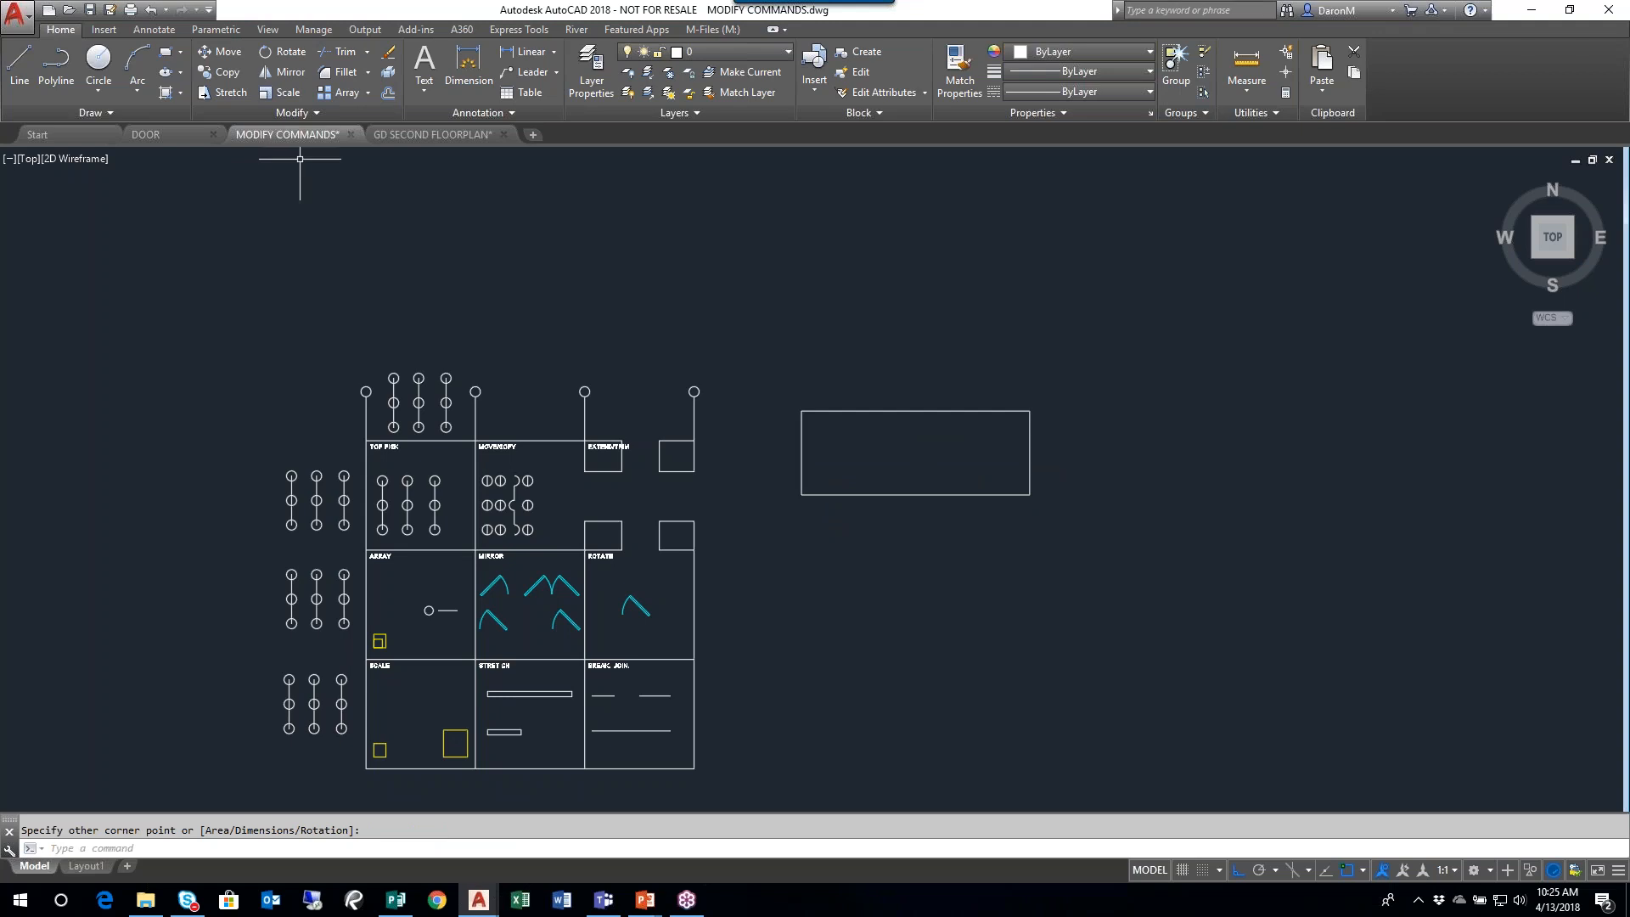
click(164, 51)
click(844, 324)
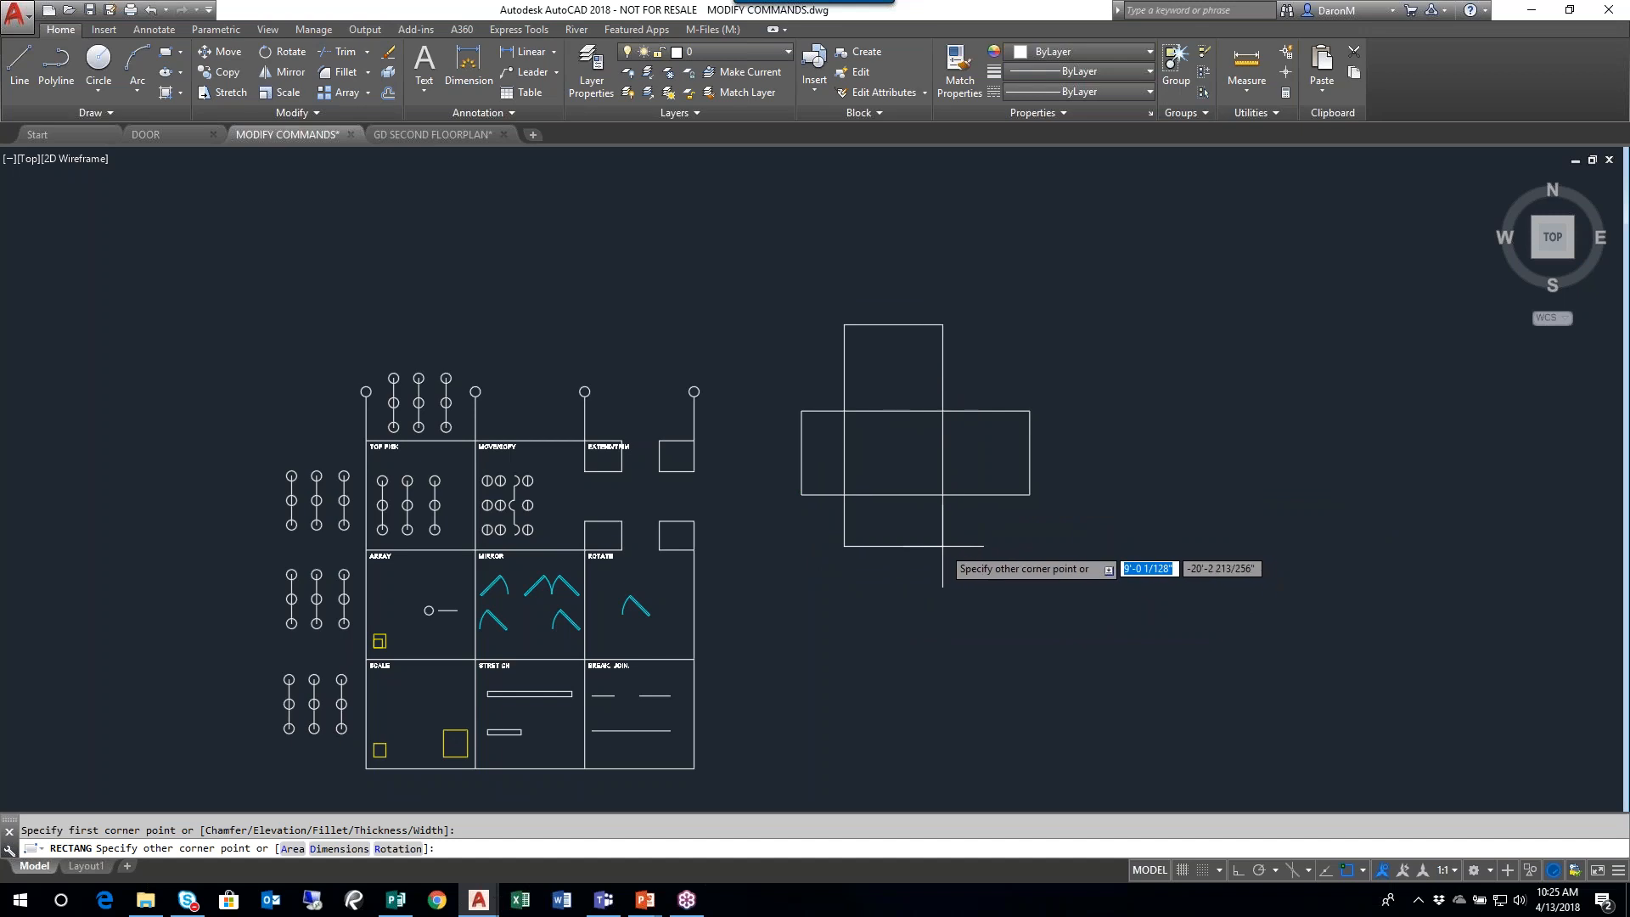
key(Escape)
- Delete the wide rectangle east of the command grid
click(945, 495)
key(Delete)
- Draw a smaller wide rectangle just east of the command grid from its lower-left to upper-right corner, and delete it
click(166, 52)
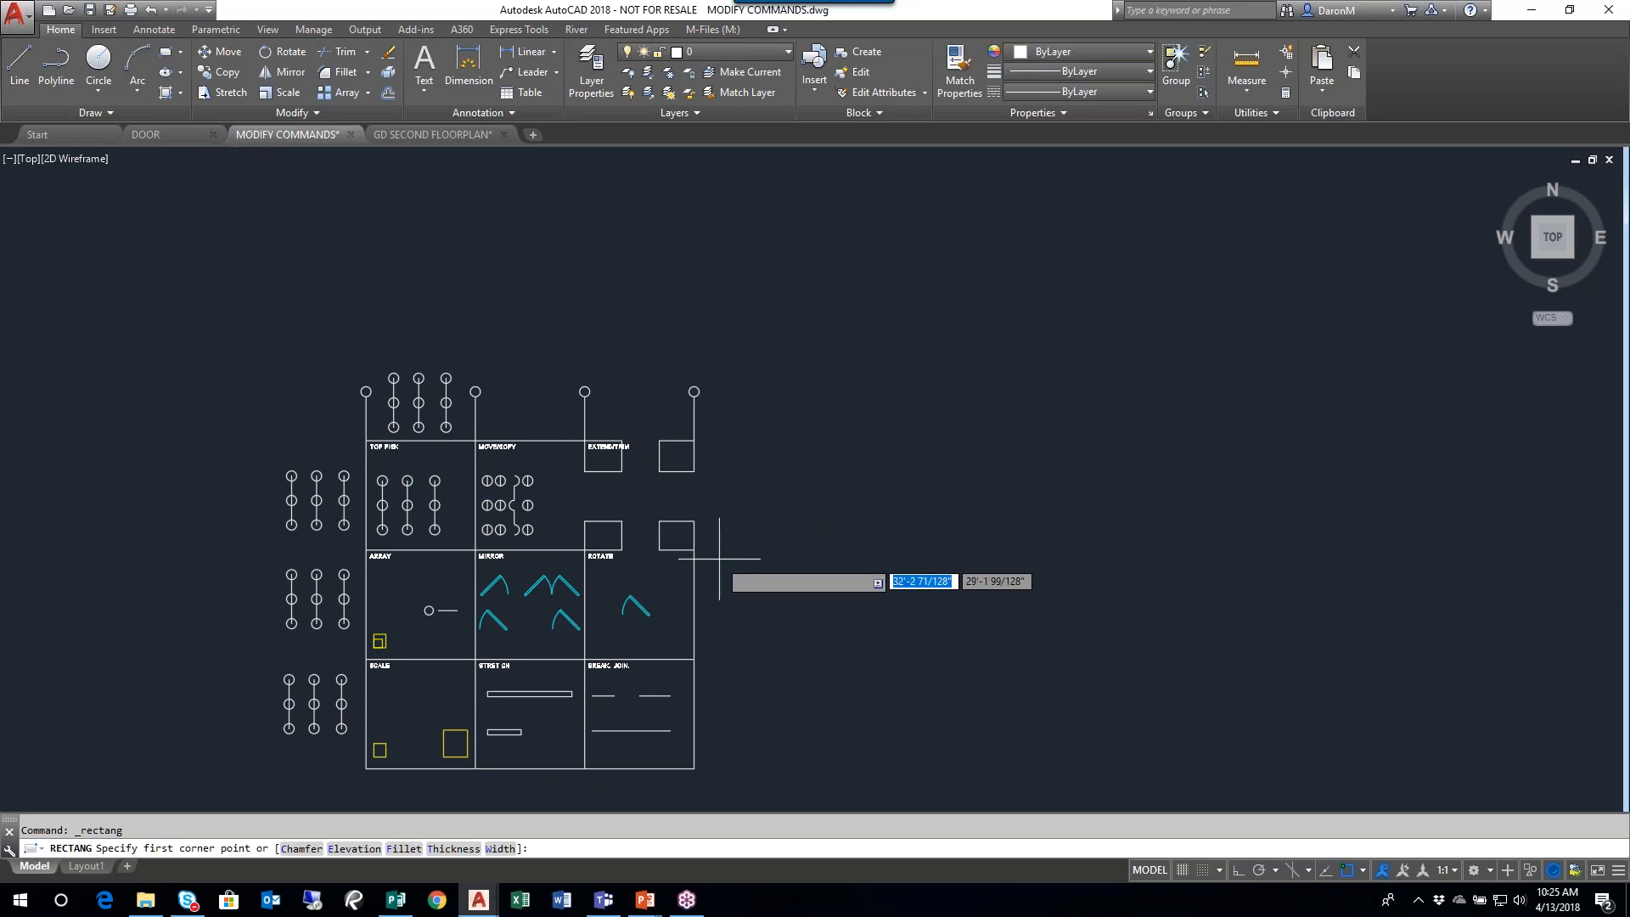
click(741, 546)
click(897, 481)
click(843, 479)
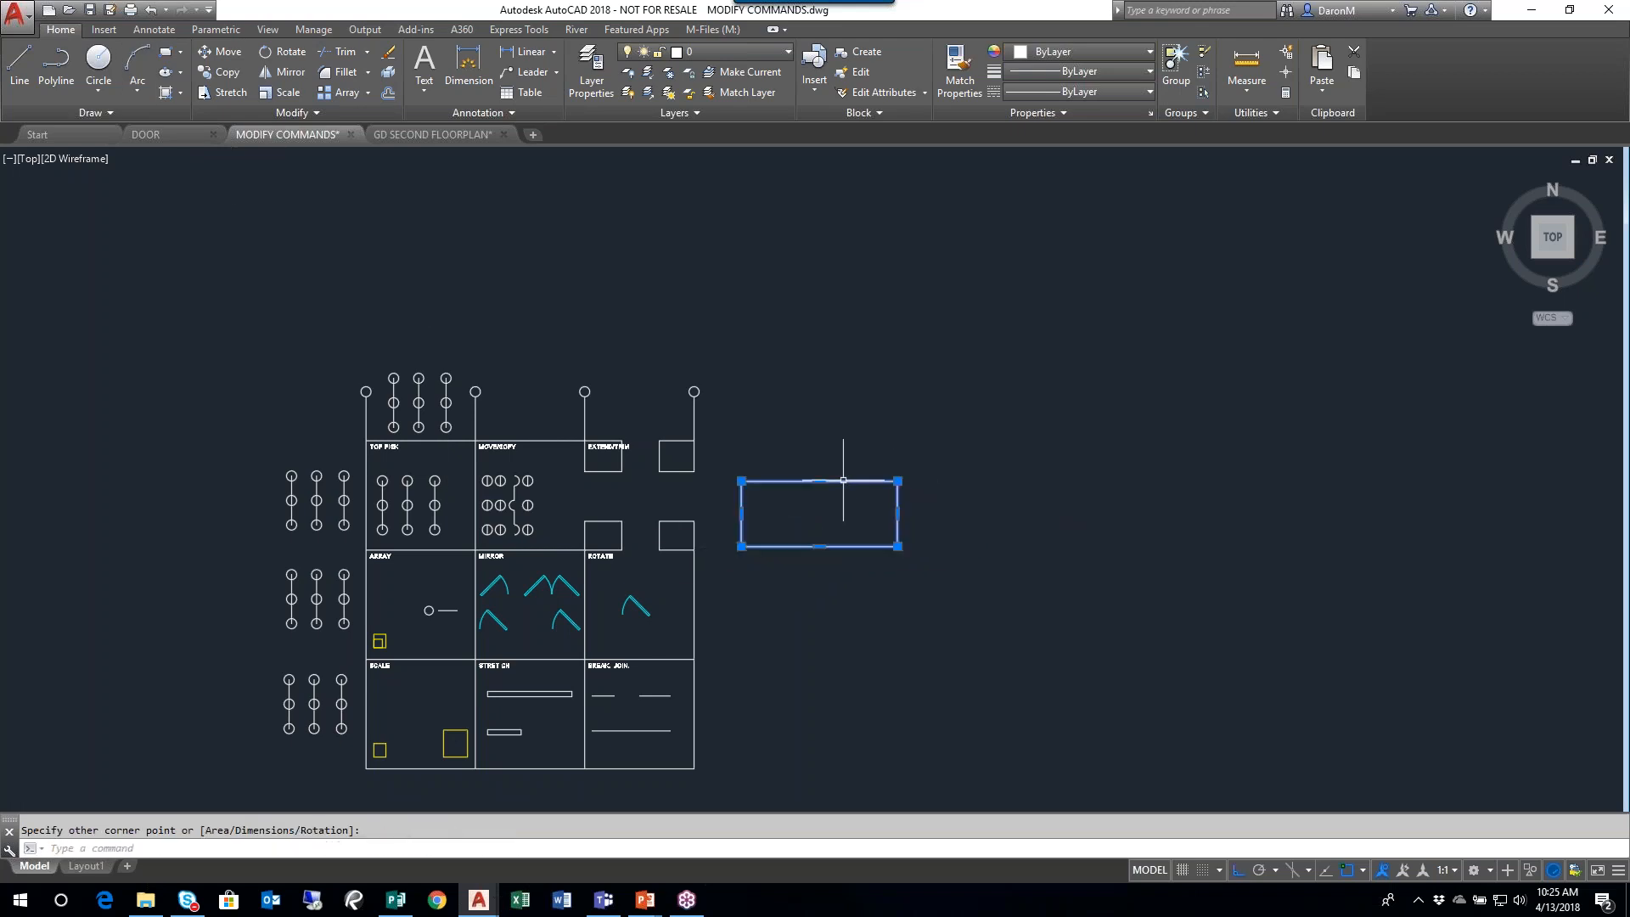
key(Delete)
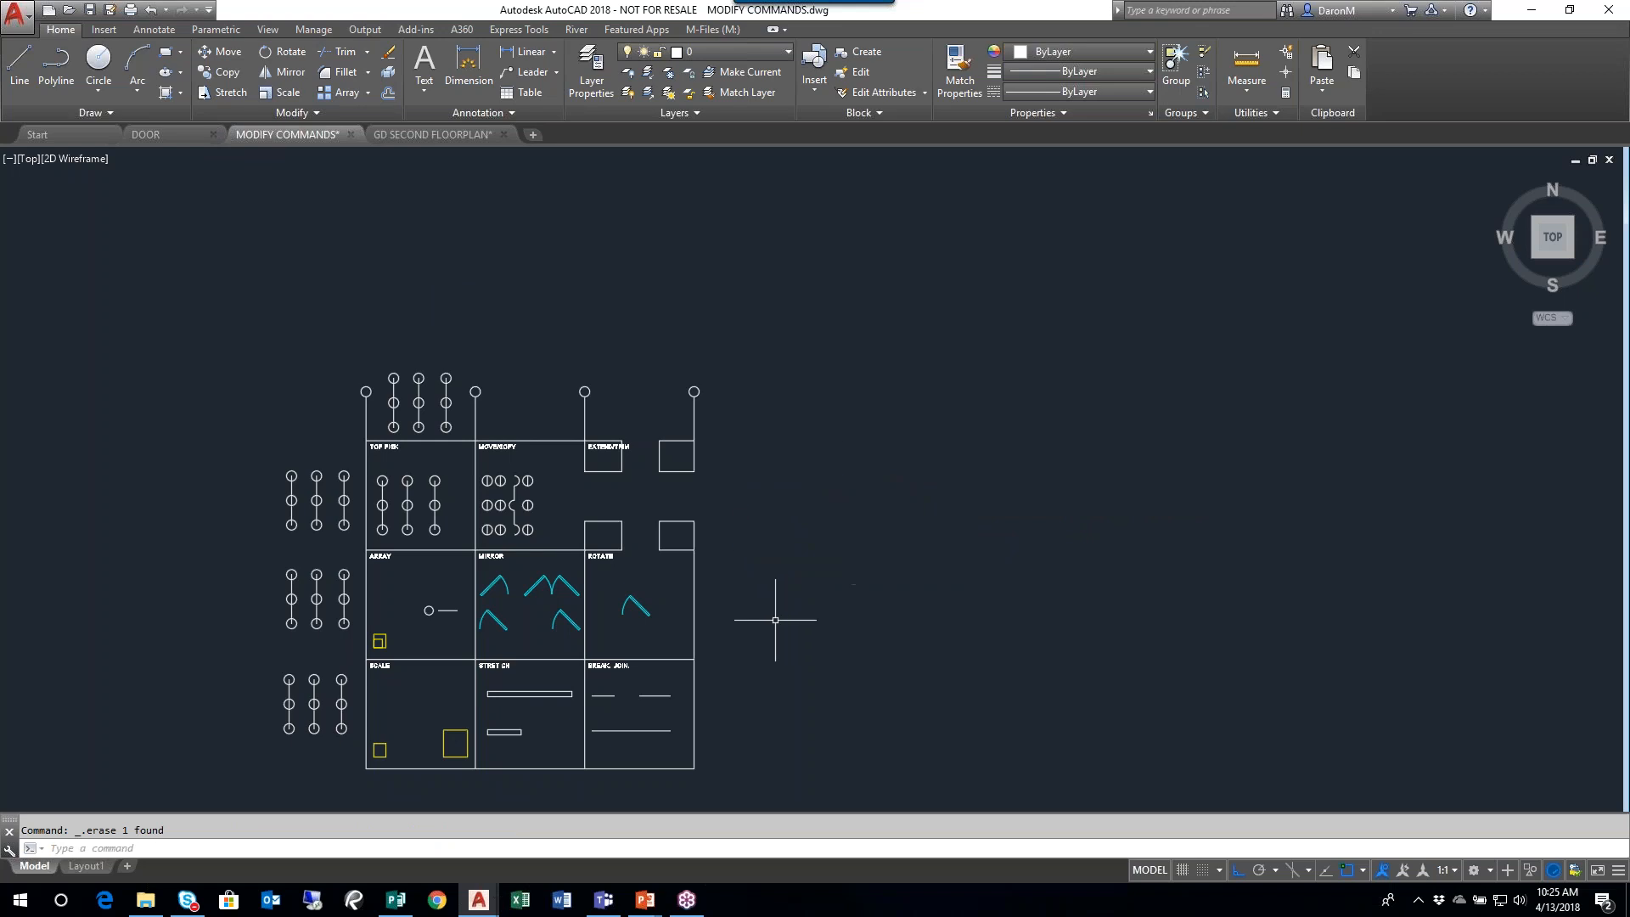
- Draw a rectangle enclosing the whole command grid with its column symbols, and a larger rectangle around it
click(165, 52)
middle_drag(397, 434, 355, 343)
click(202, 253)
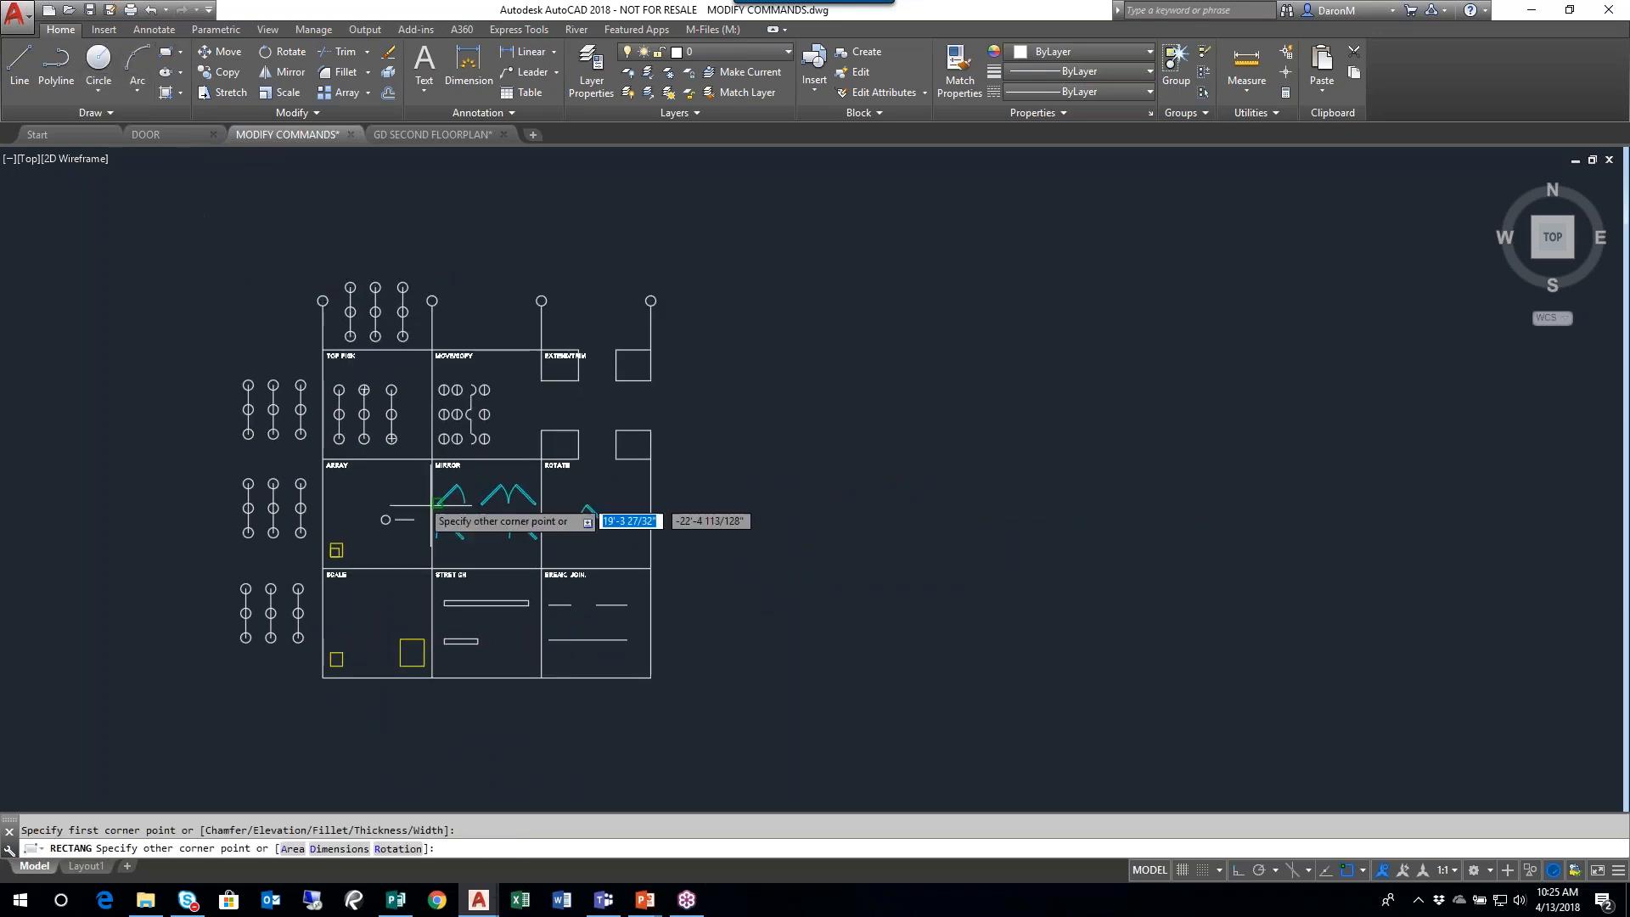
click(698, 695)
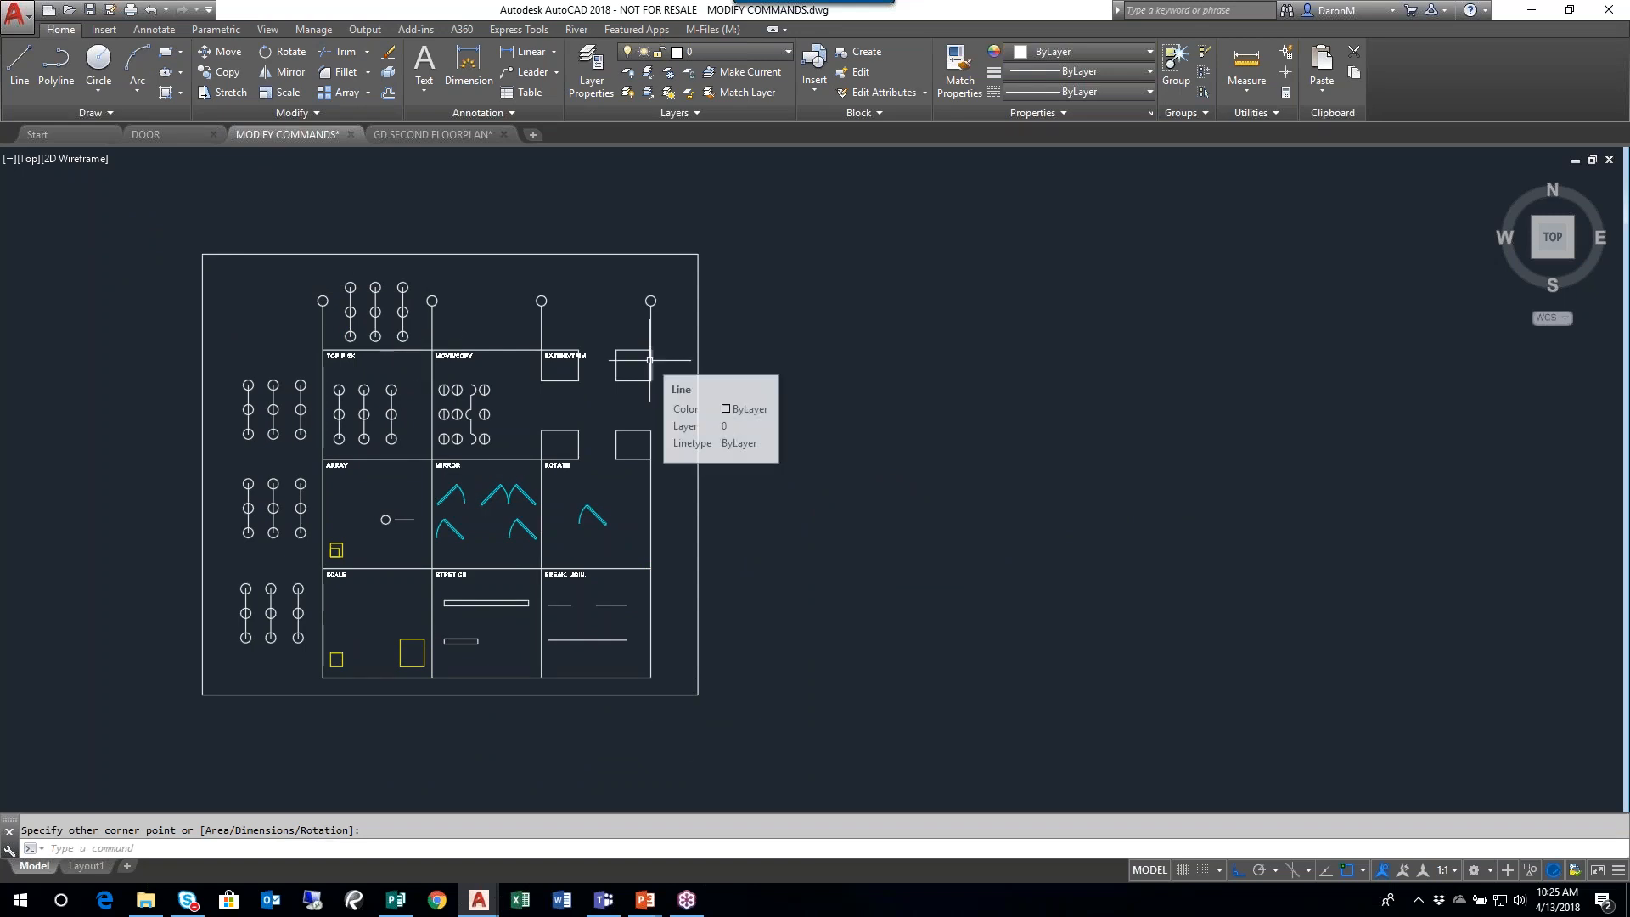
key(Return)
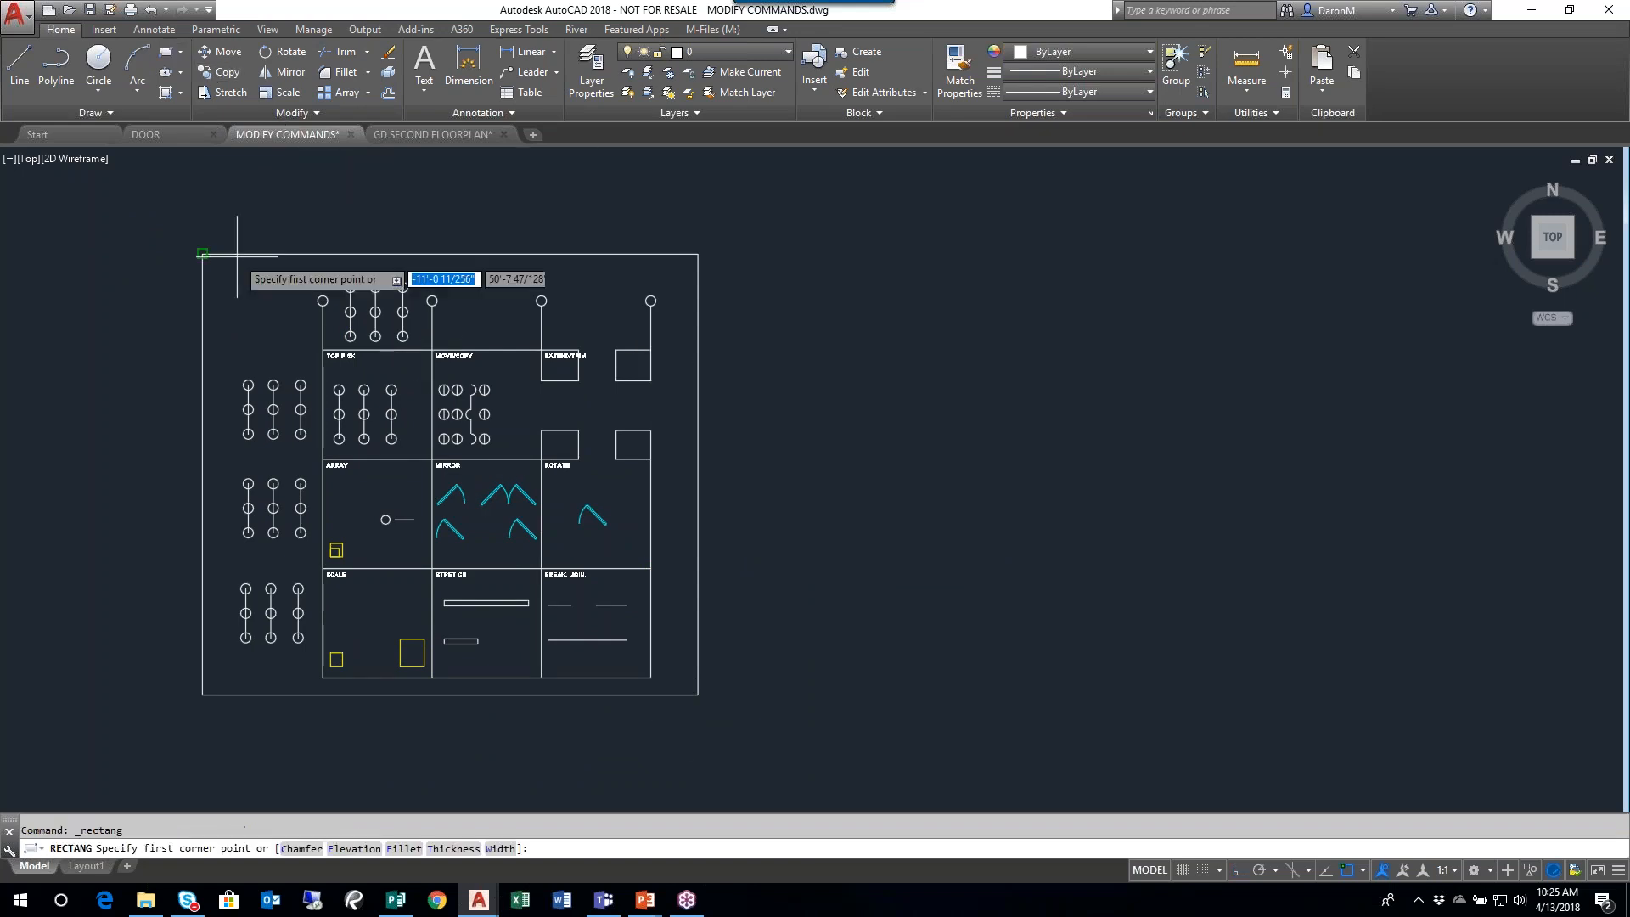
click(181, 210)
click(734, 703)
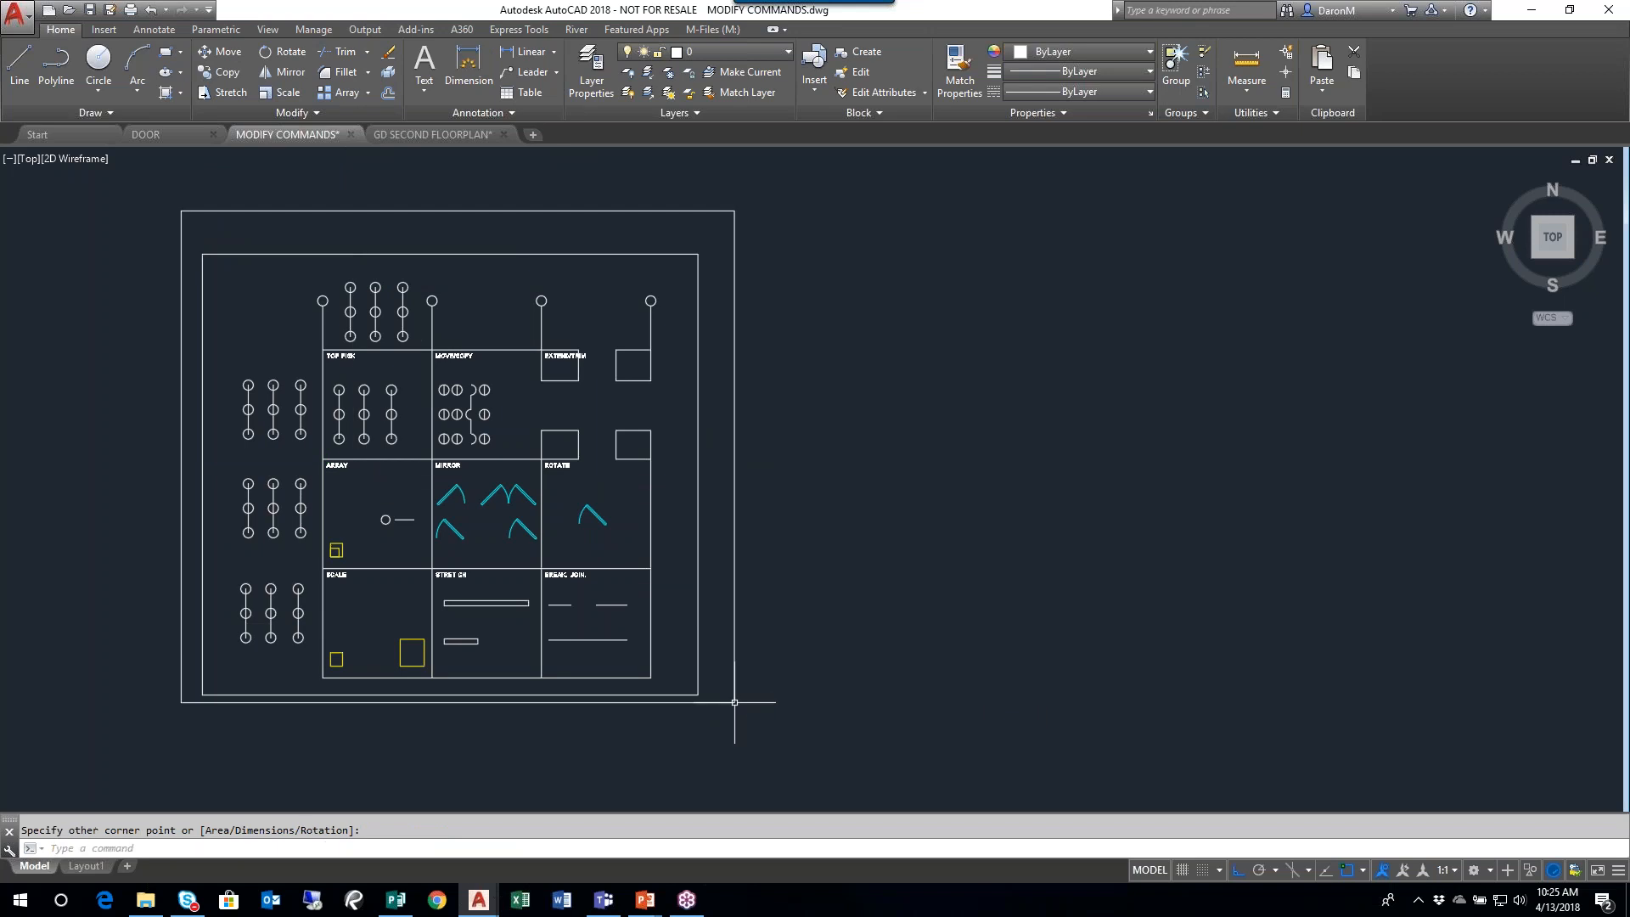
- Delete the two nested rectangles enclosing the command grid
key(Escape)
click(564, 264)
click(490, 171)
key(Delete)
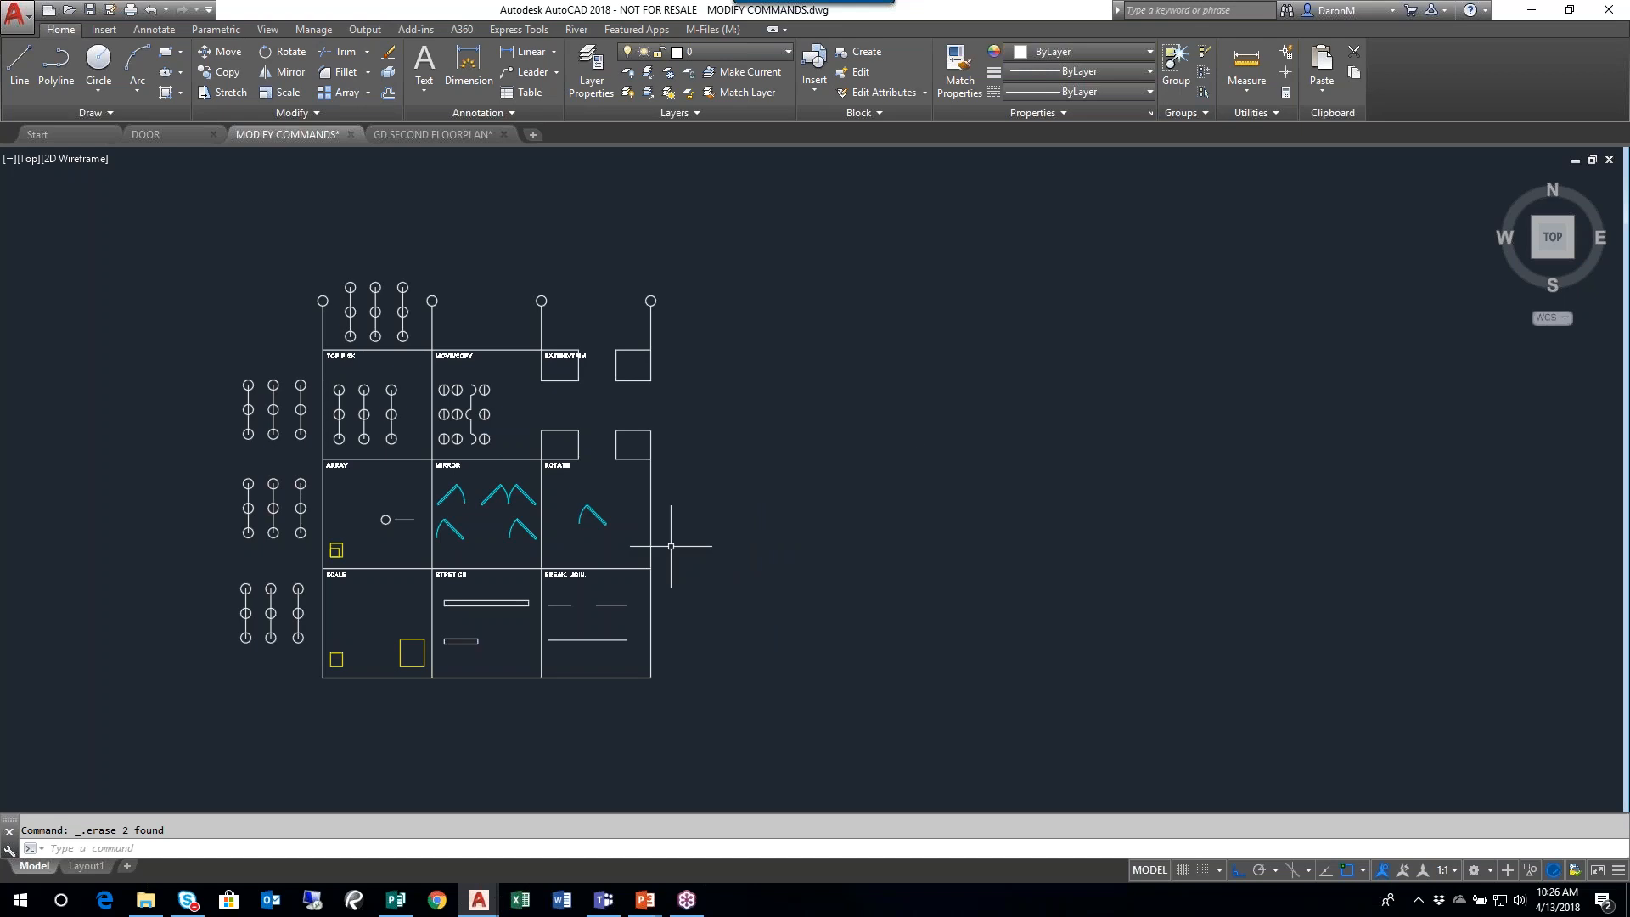
scroll(873, 444, down, 2)
scroll(844, 430, up, 2)
click(688, 414)
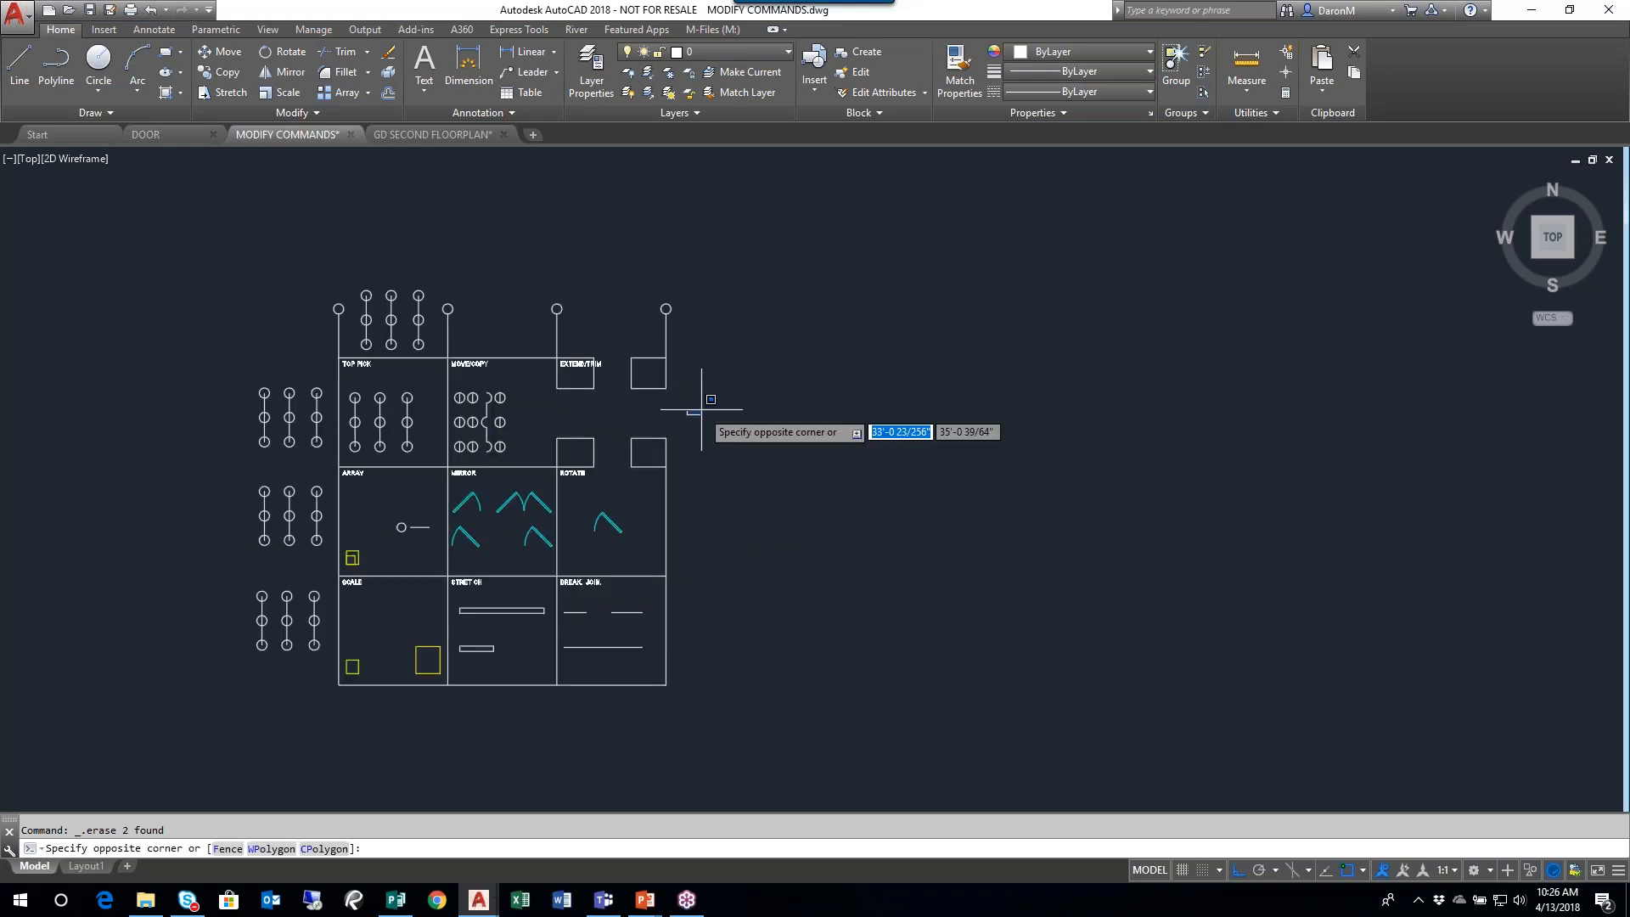
click(782, 328)
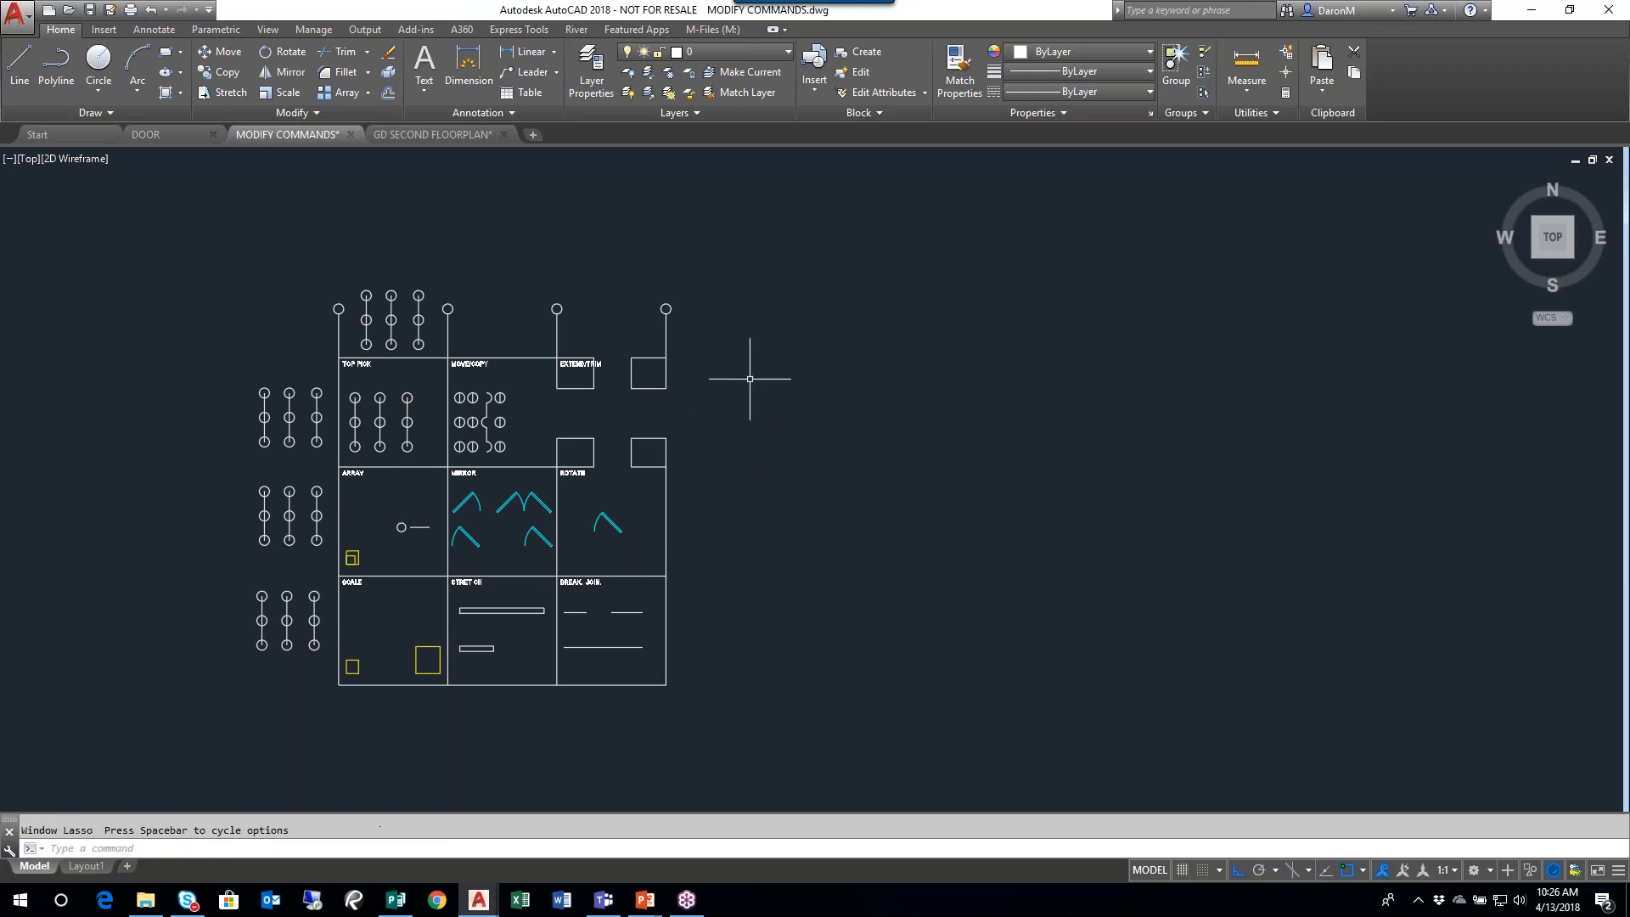
click(719, 458)
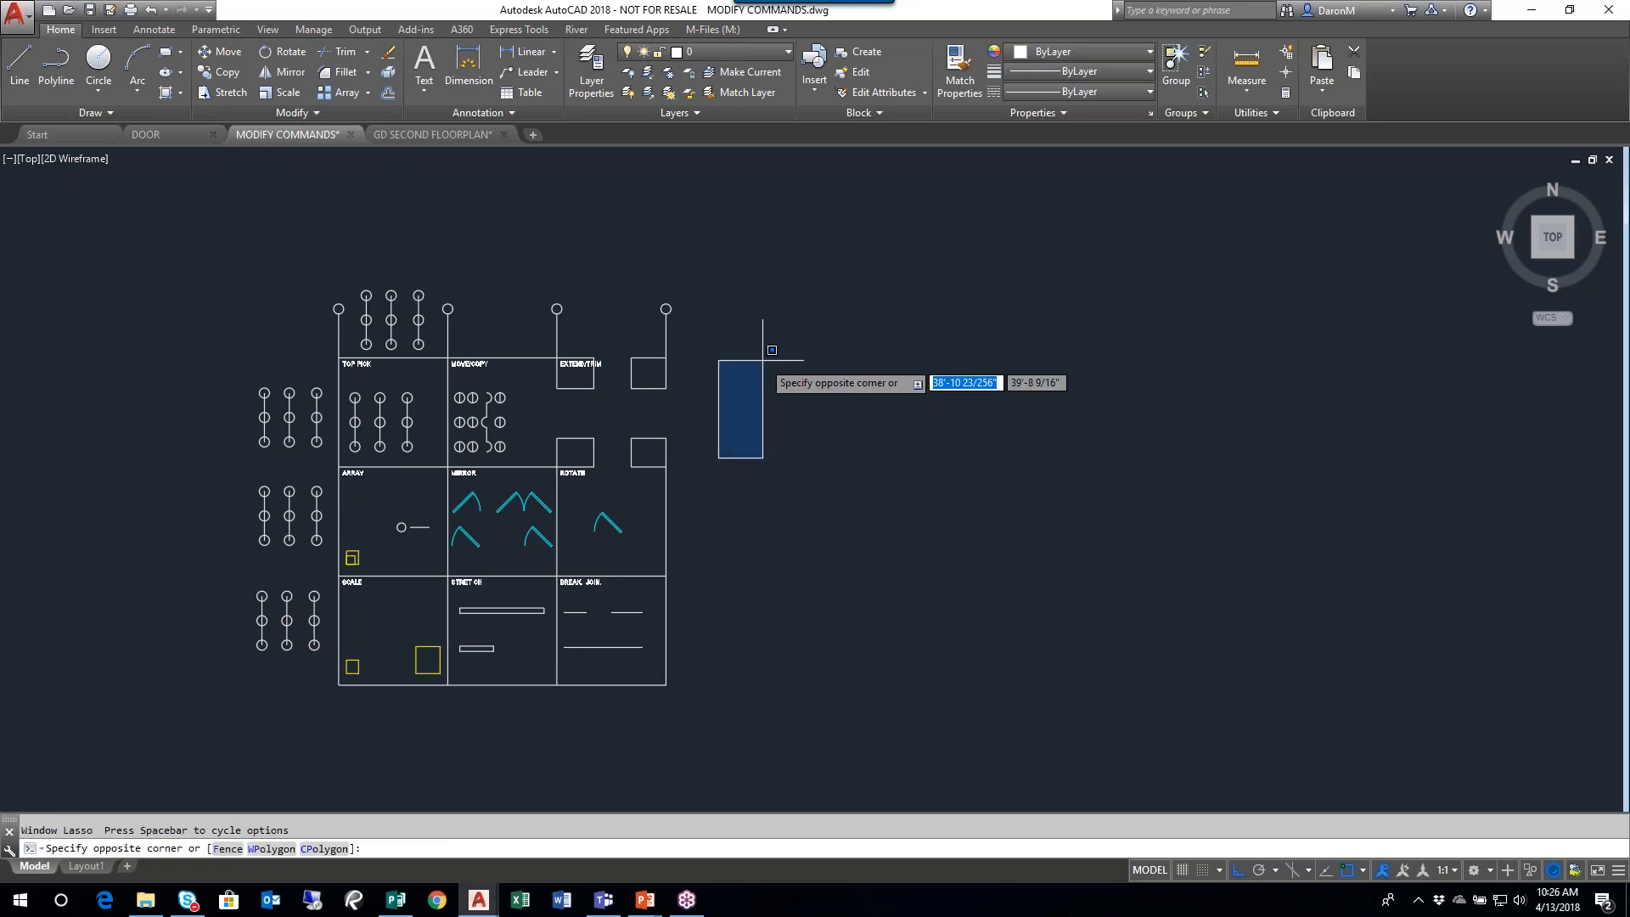
click(692, 546)
click(696, 484)
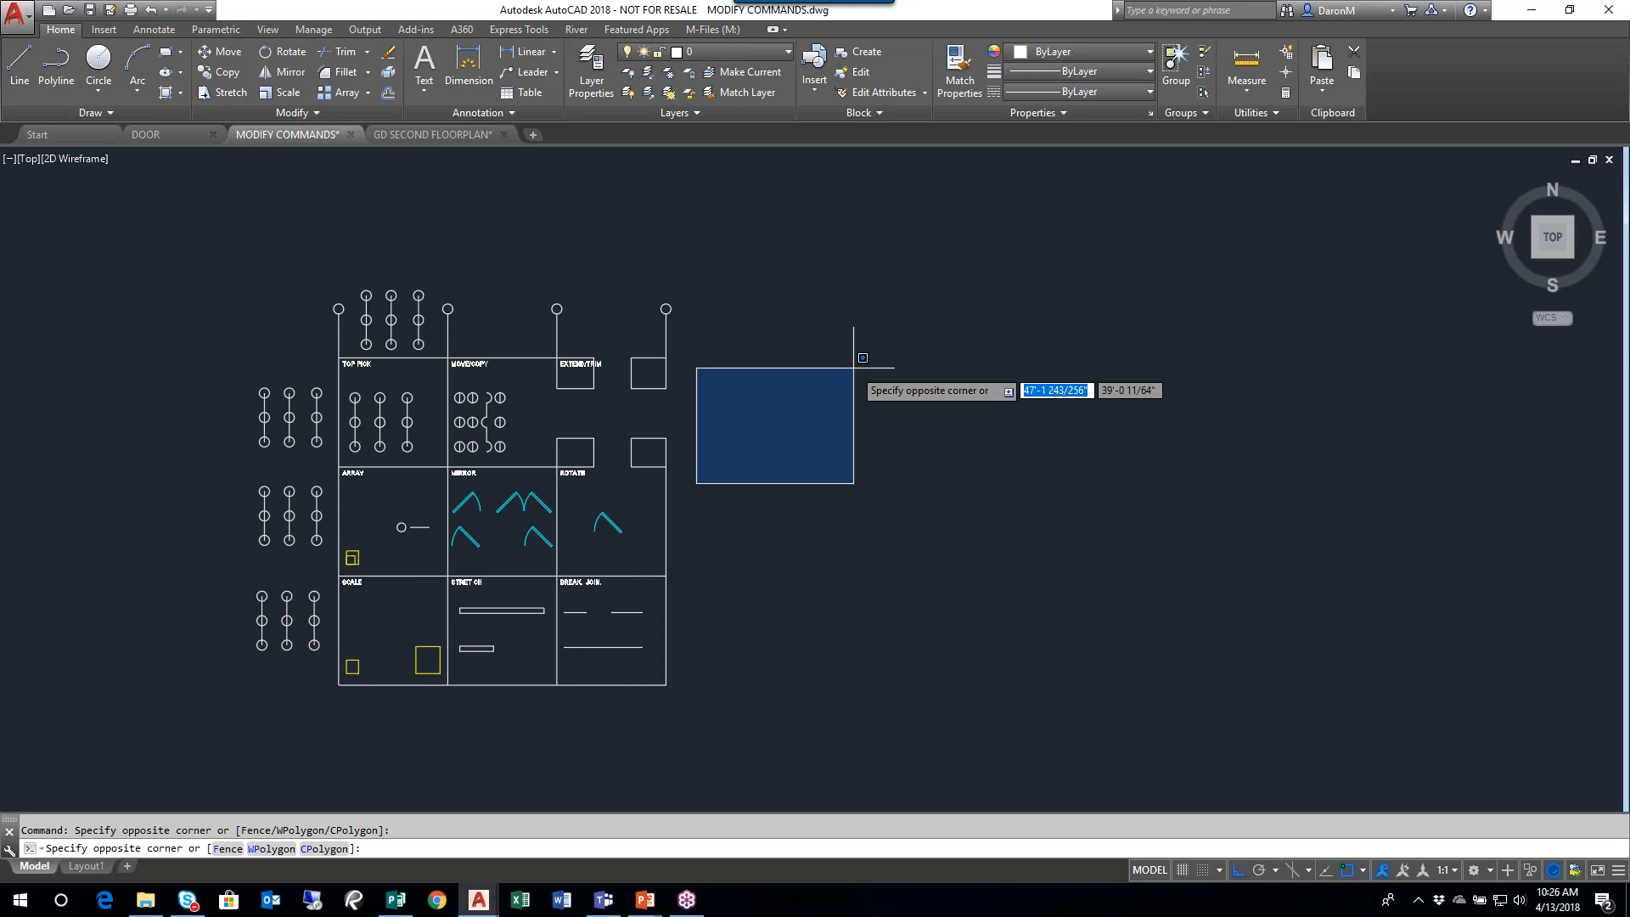
key(Escape)
- Draw a rectangle 12' wide and 24' high east of the command grid, starting from its lower-left corner
middle_drag(823, 360, 664, 353)
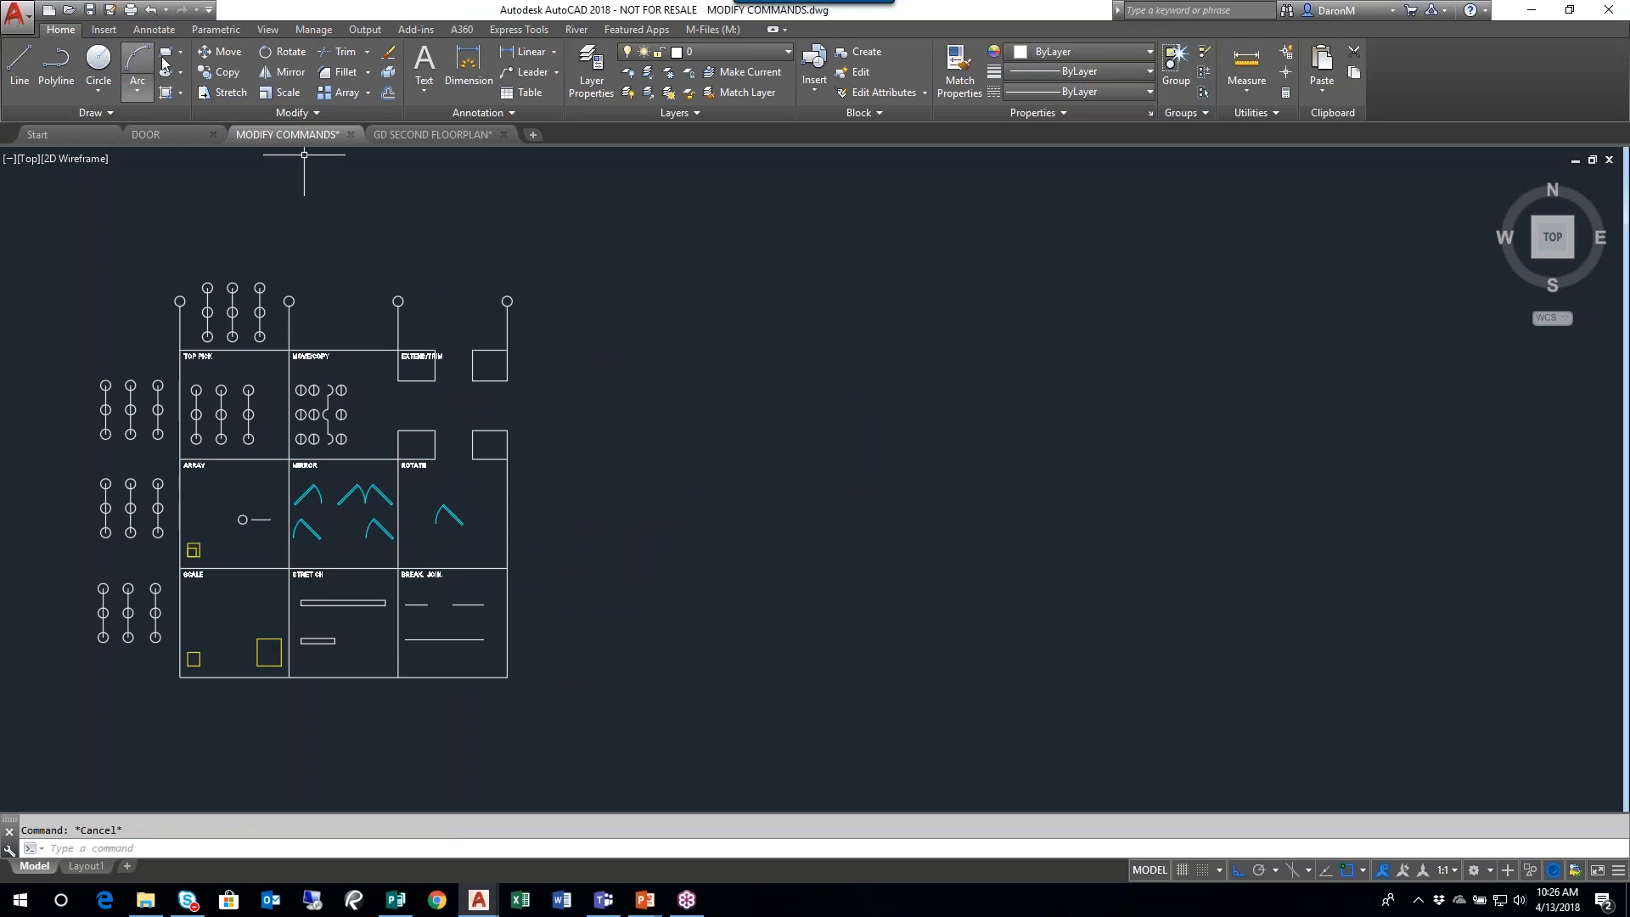
click(167, 52)
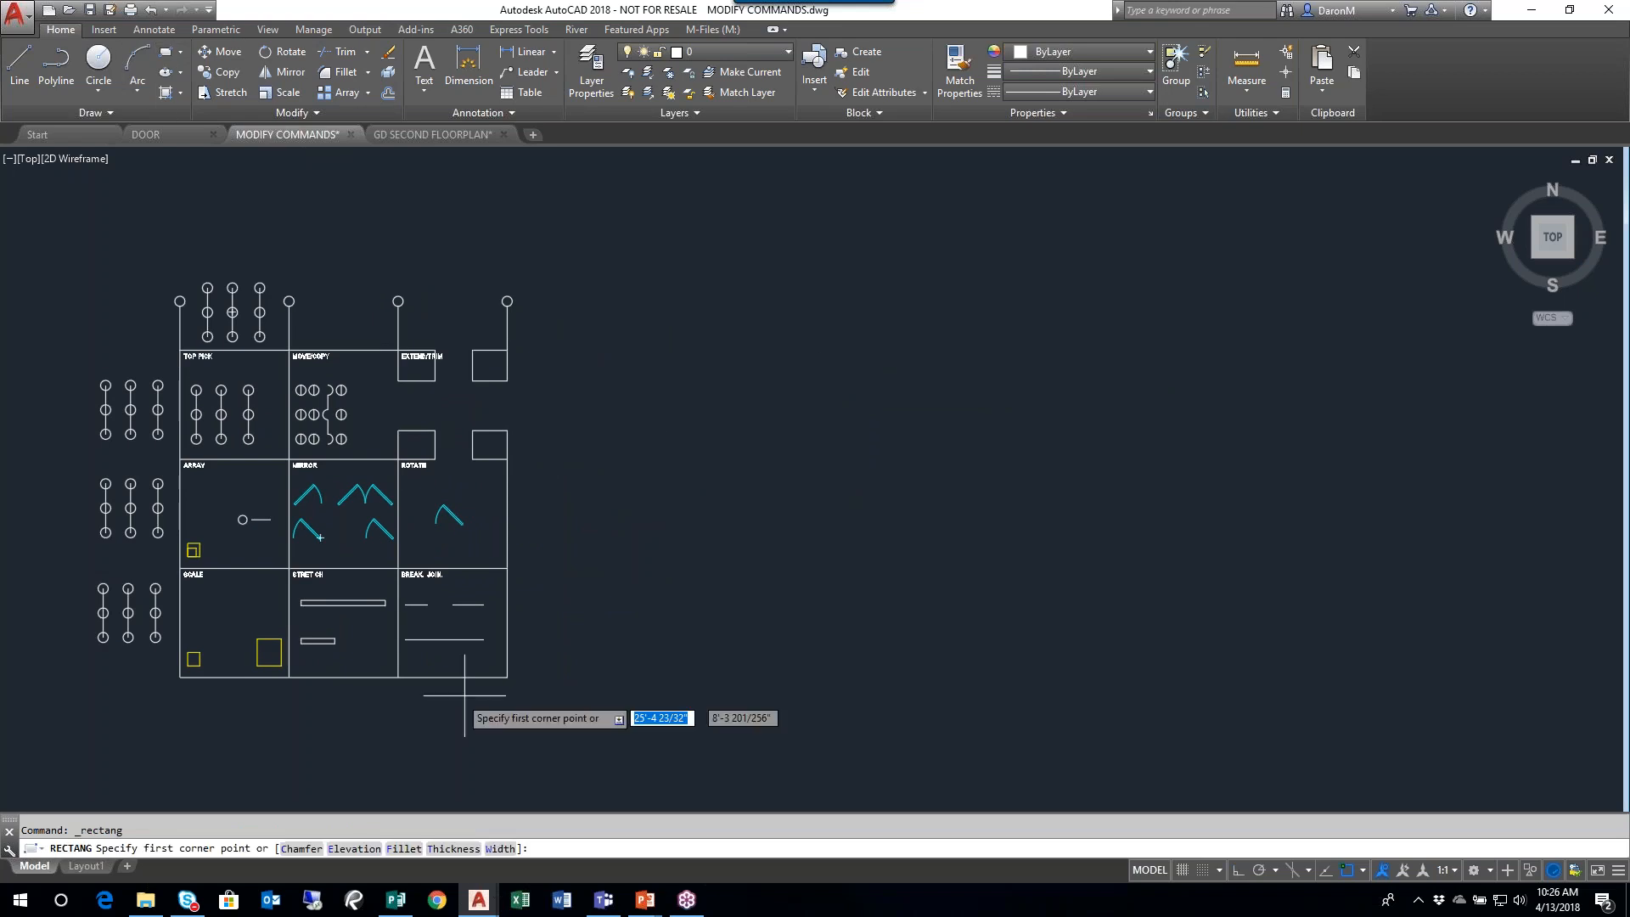
click(560, 674)
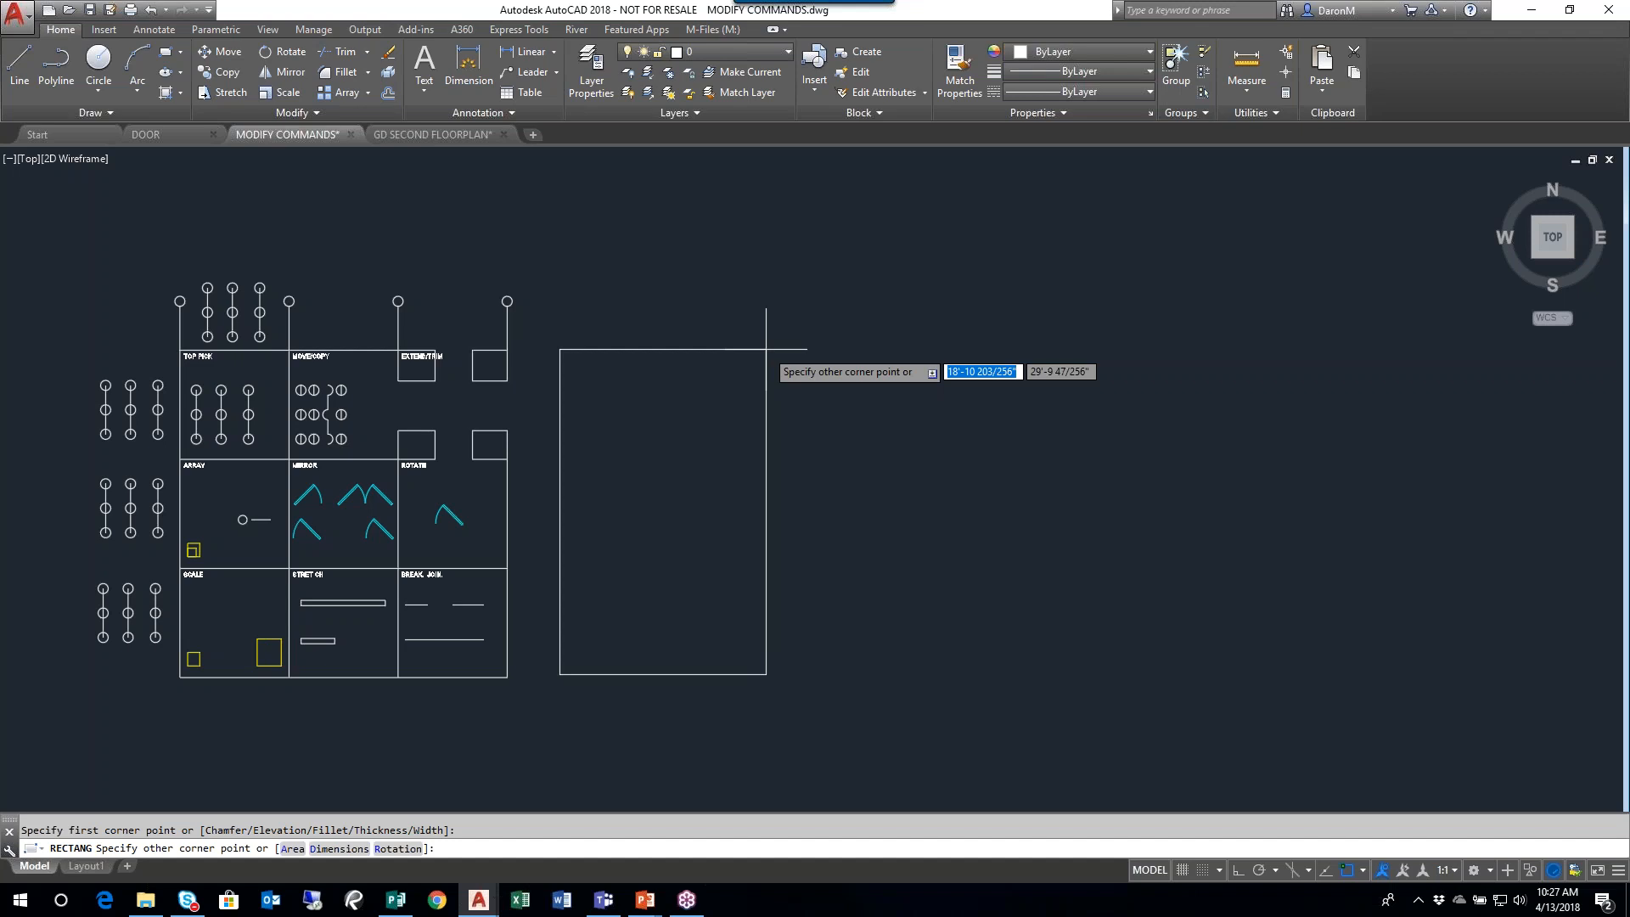
text(12)
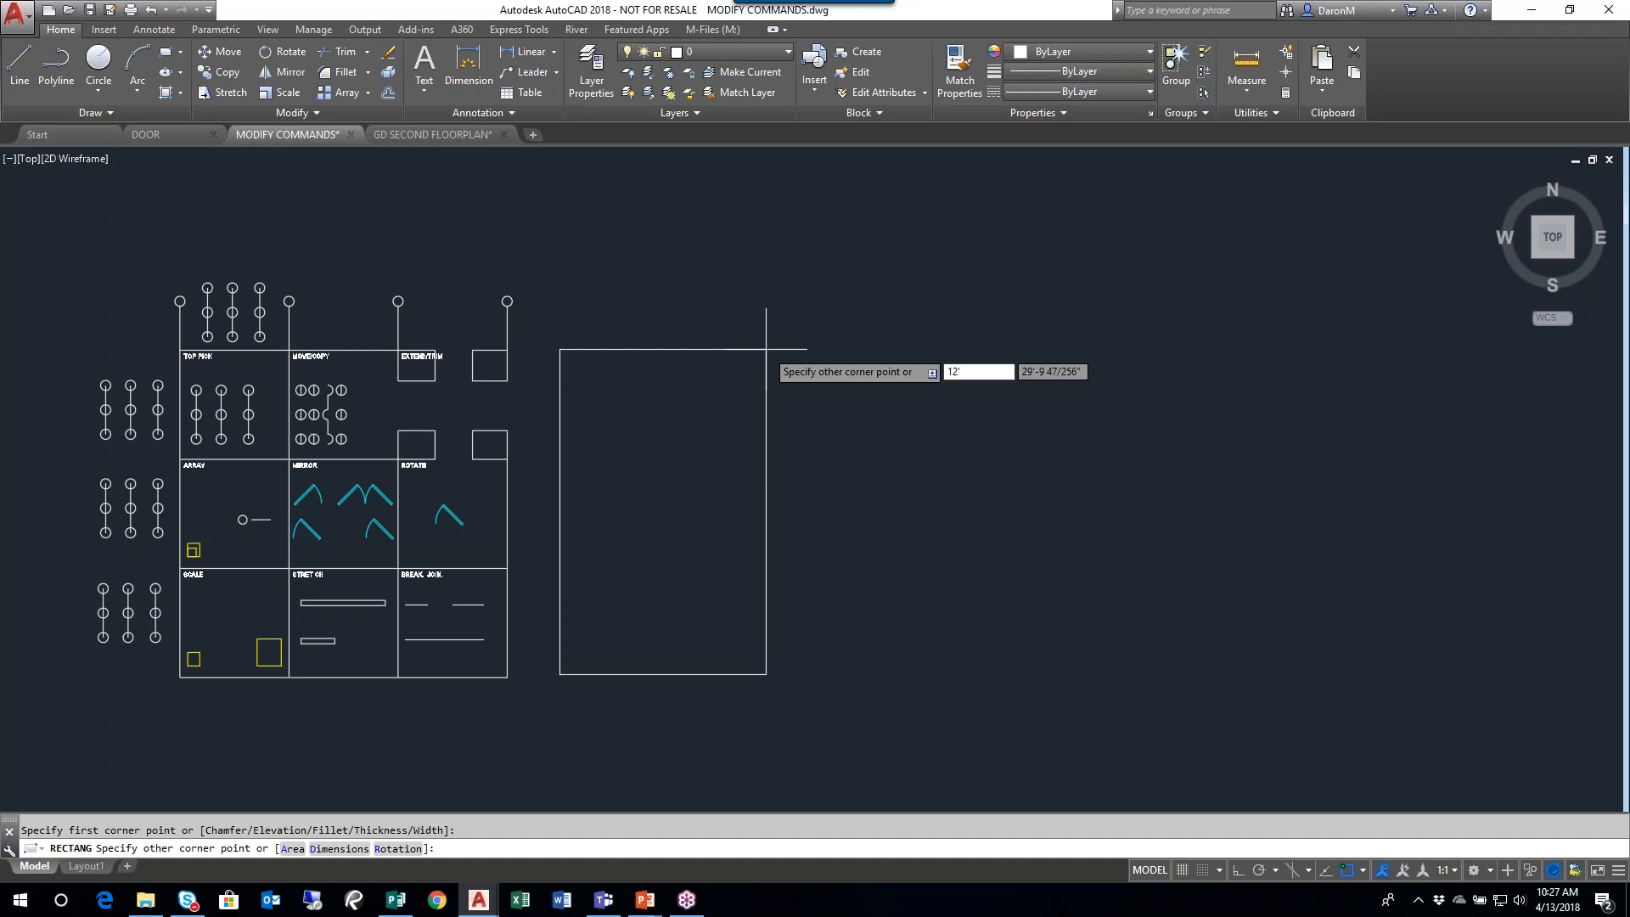
key(Tab)
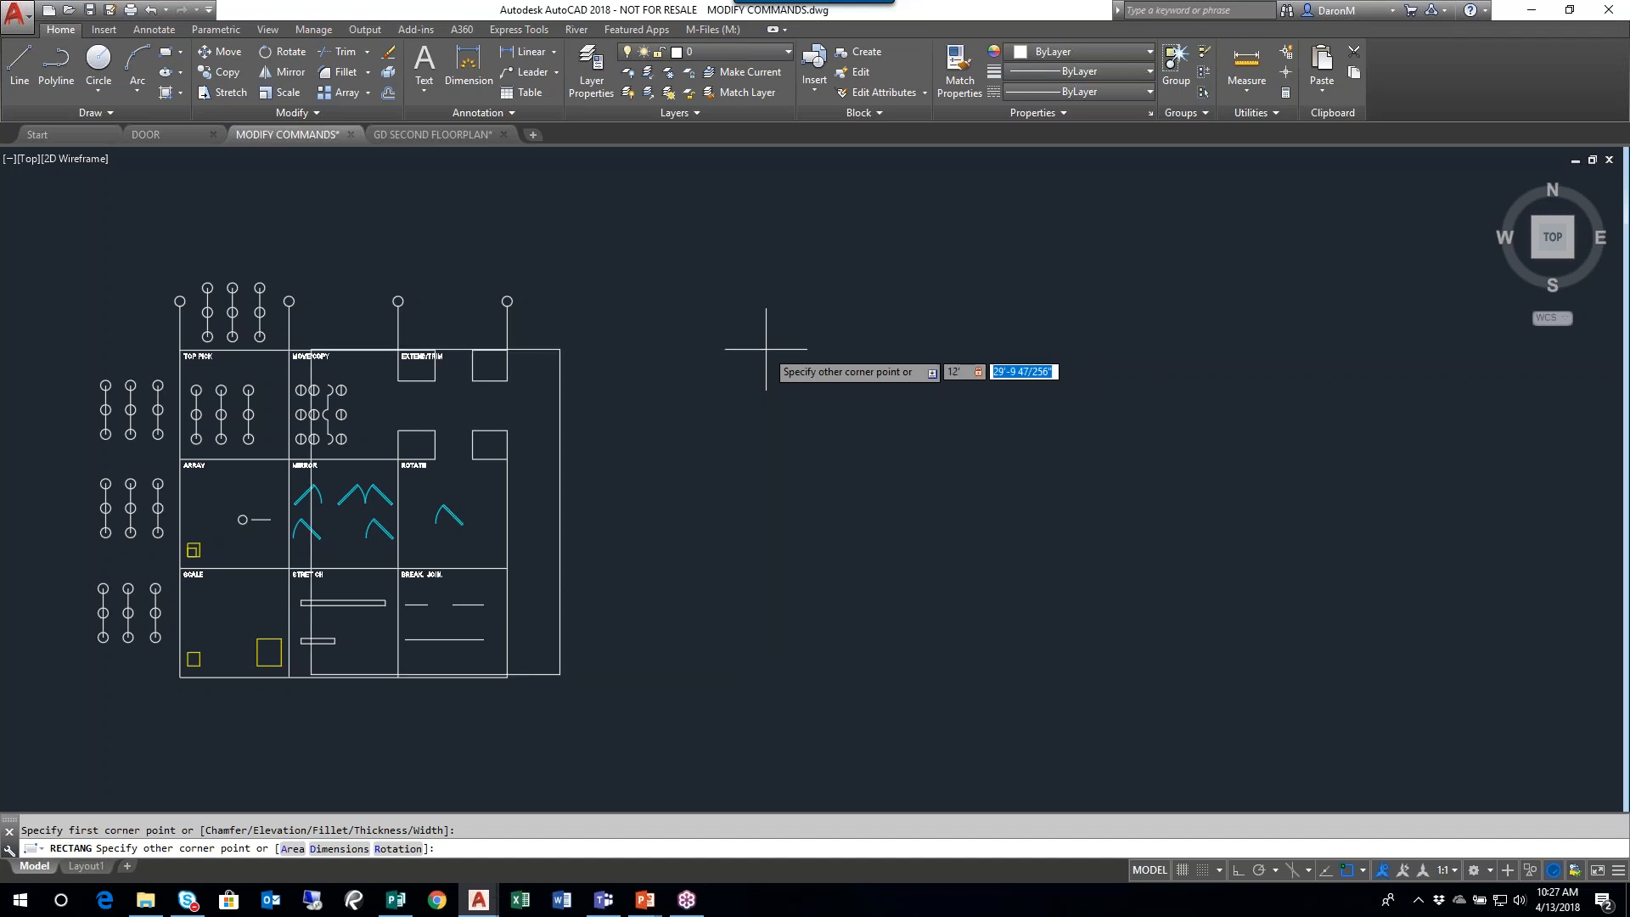
text(24)
key(Return)
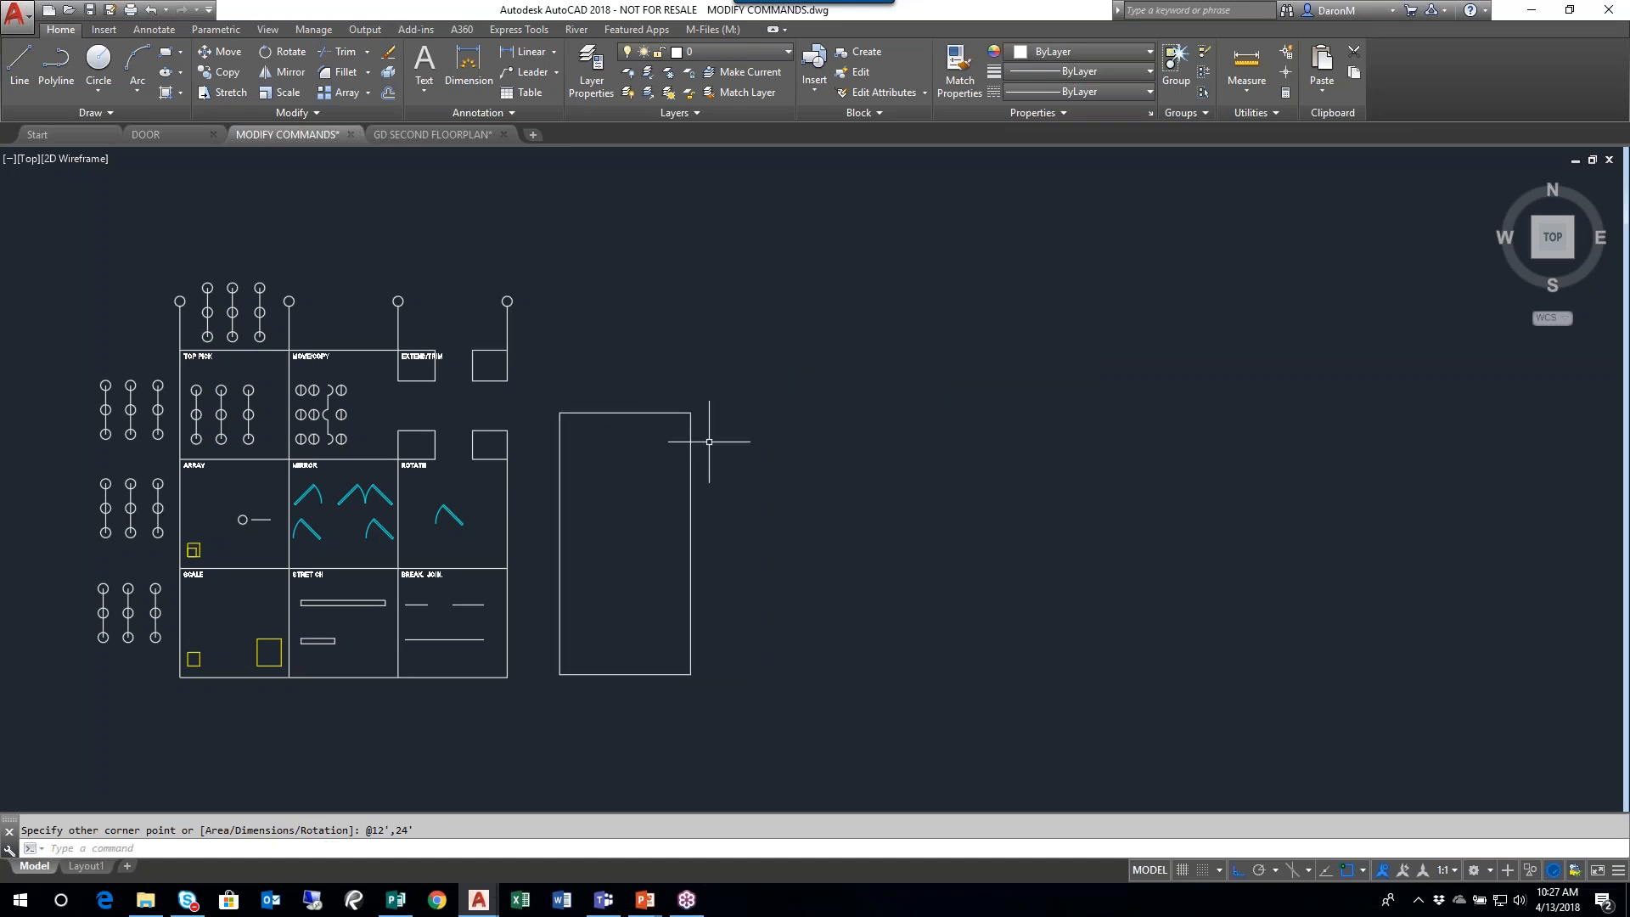
- Draw a second 12' by 24' rectangle east of the first one, starting level with its lower edge
middle_drag(596, 505, 513, 498)
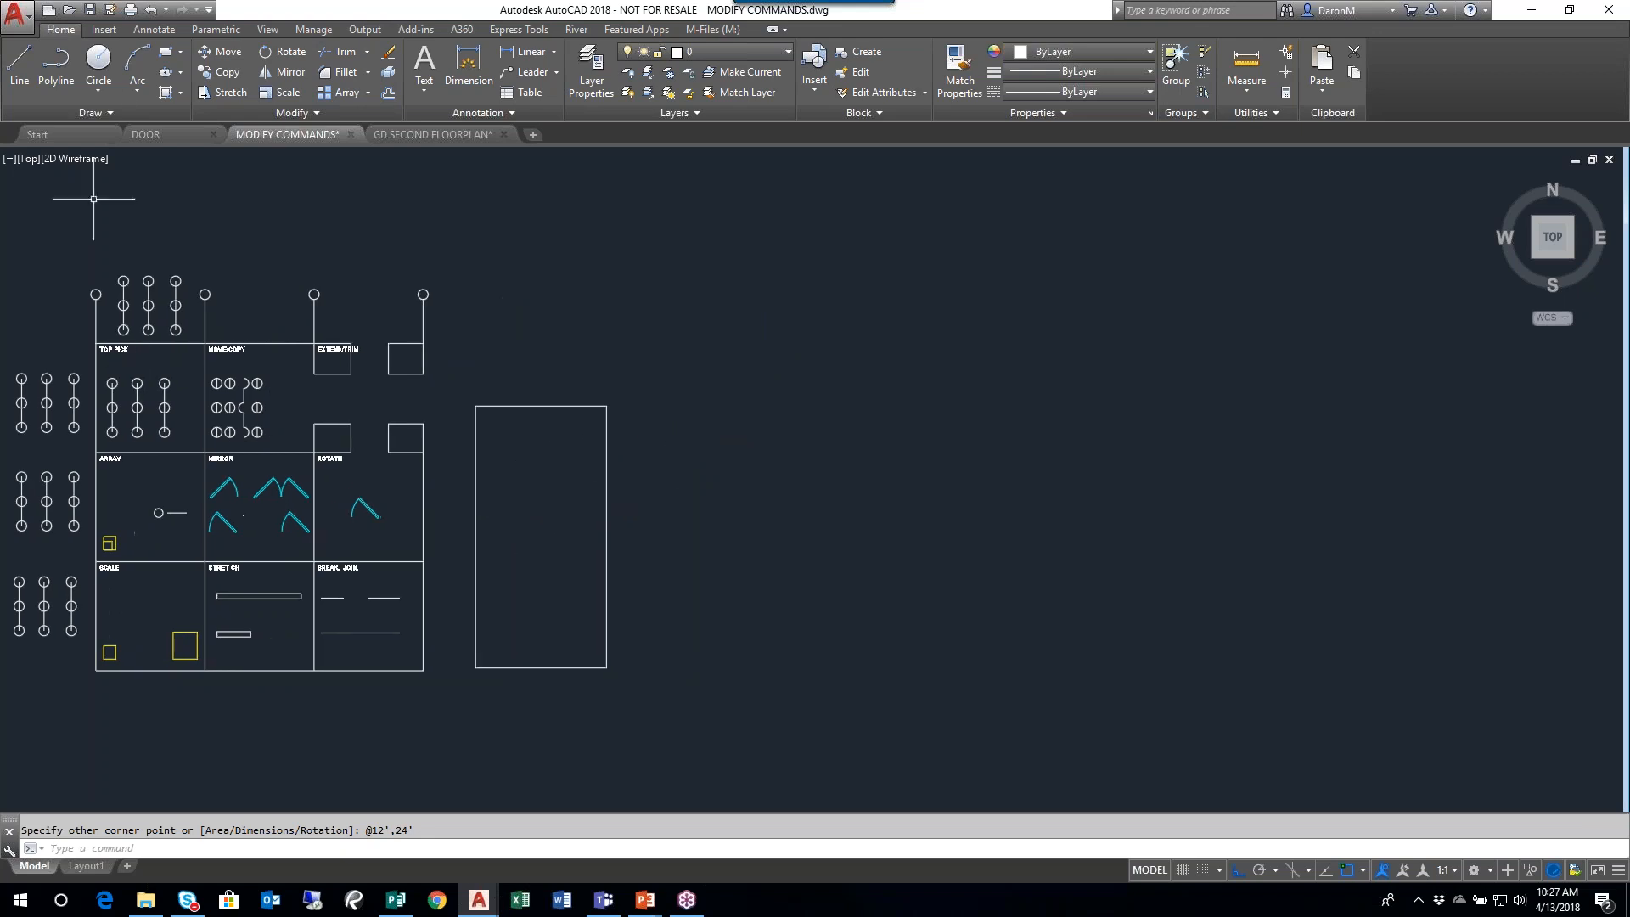
click(165, 52)
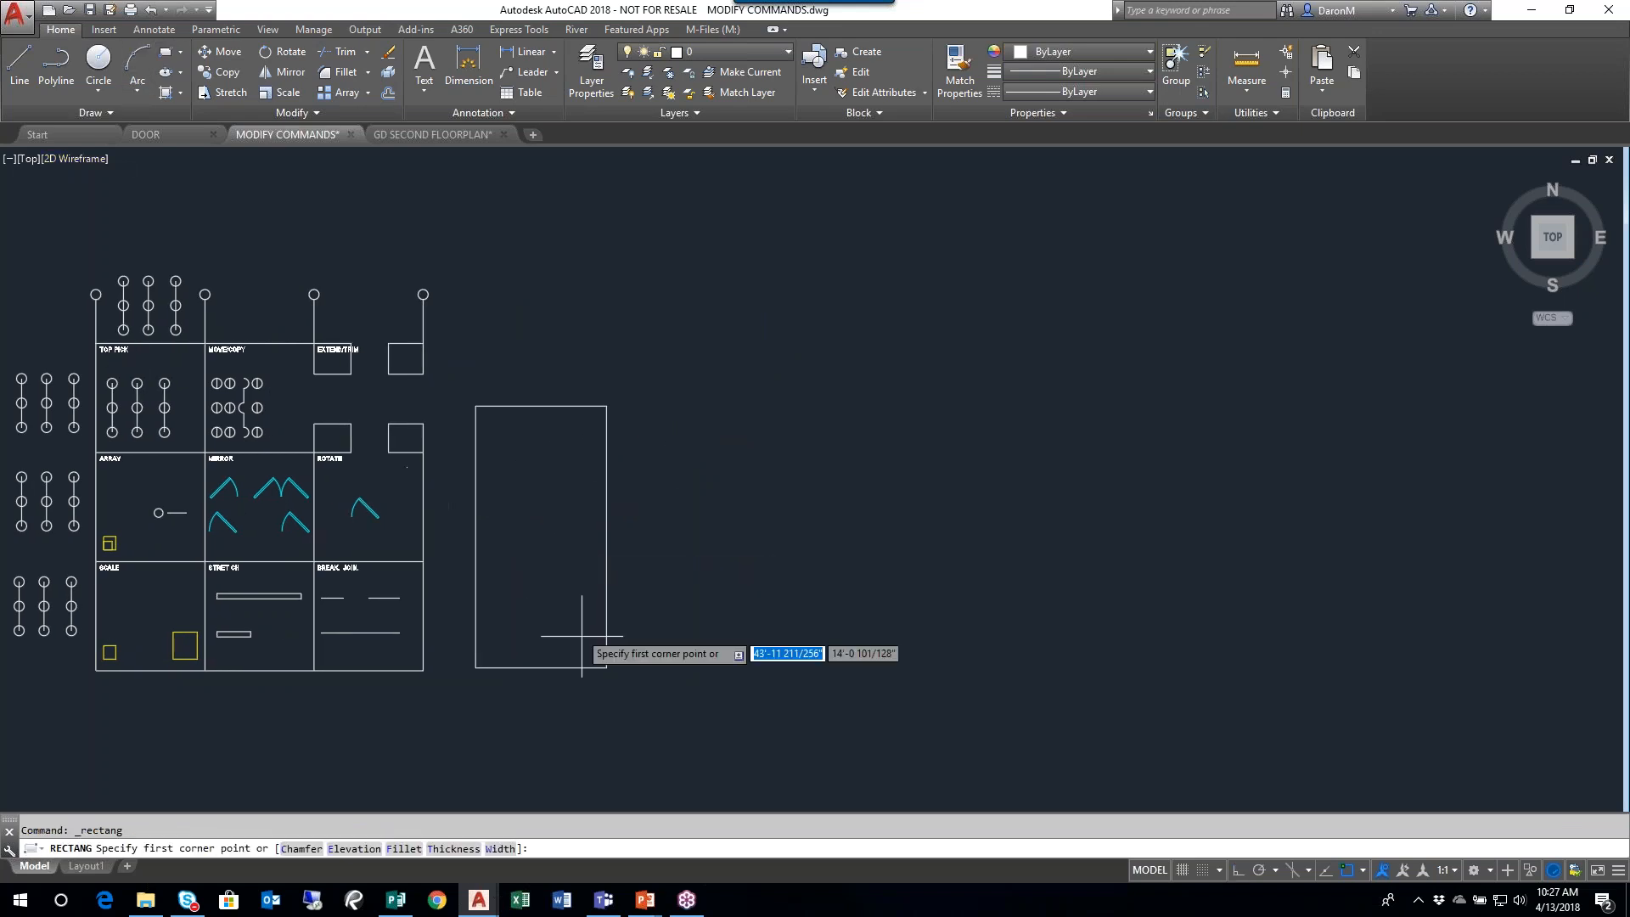
click(649, 663)
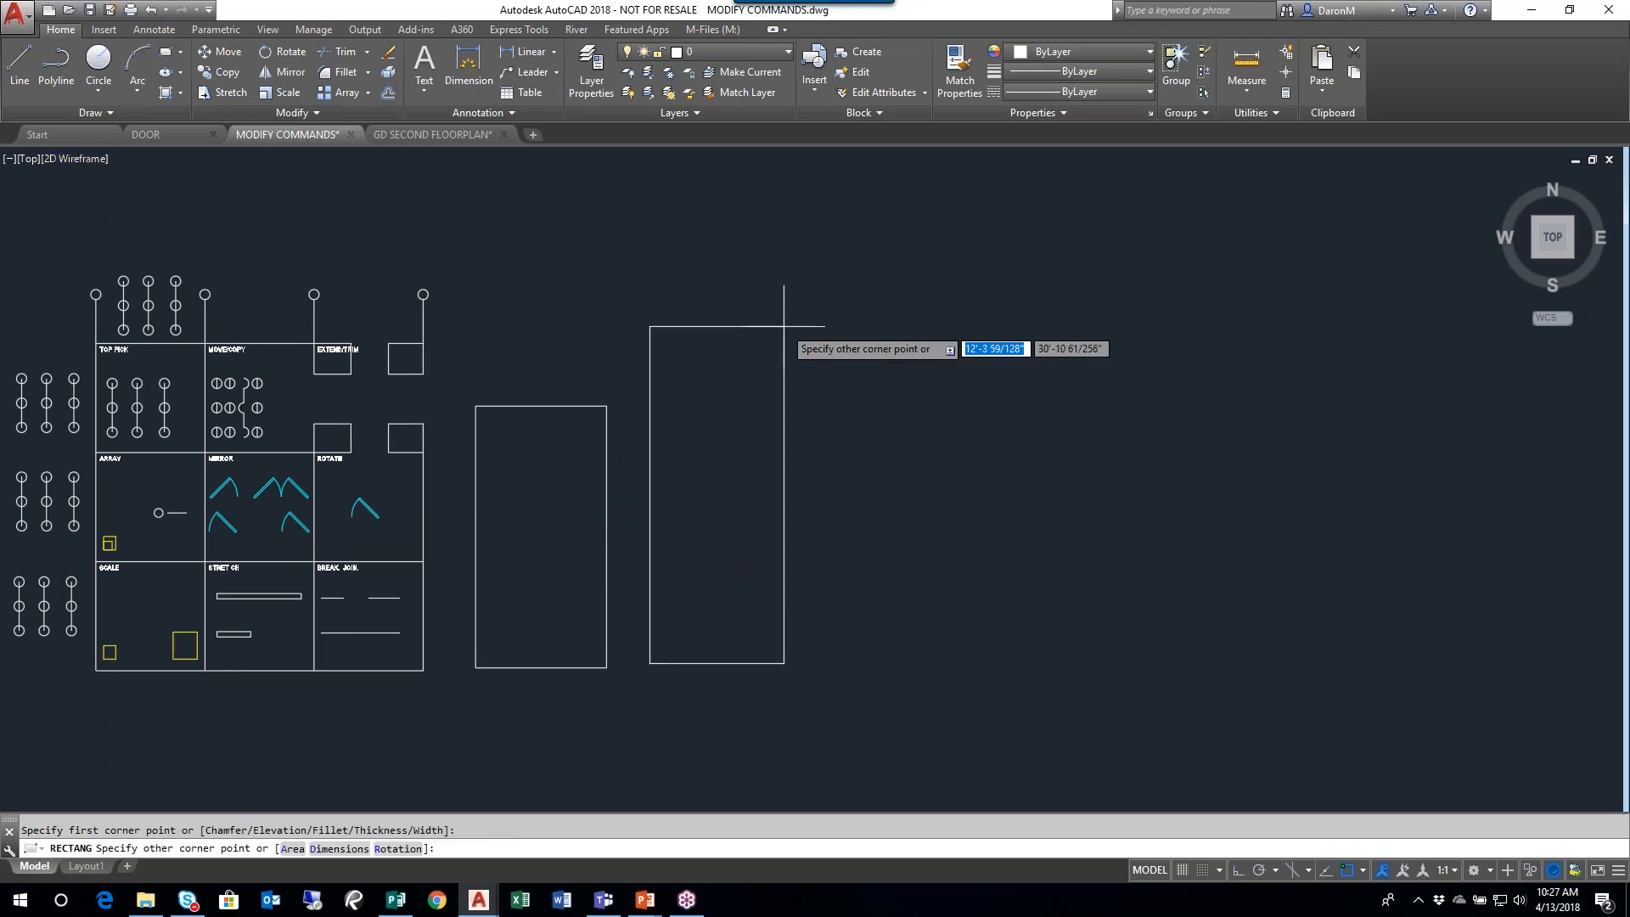
text(12)
key(Tab)
text(24')
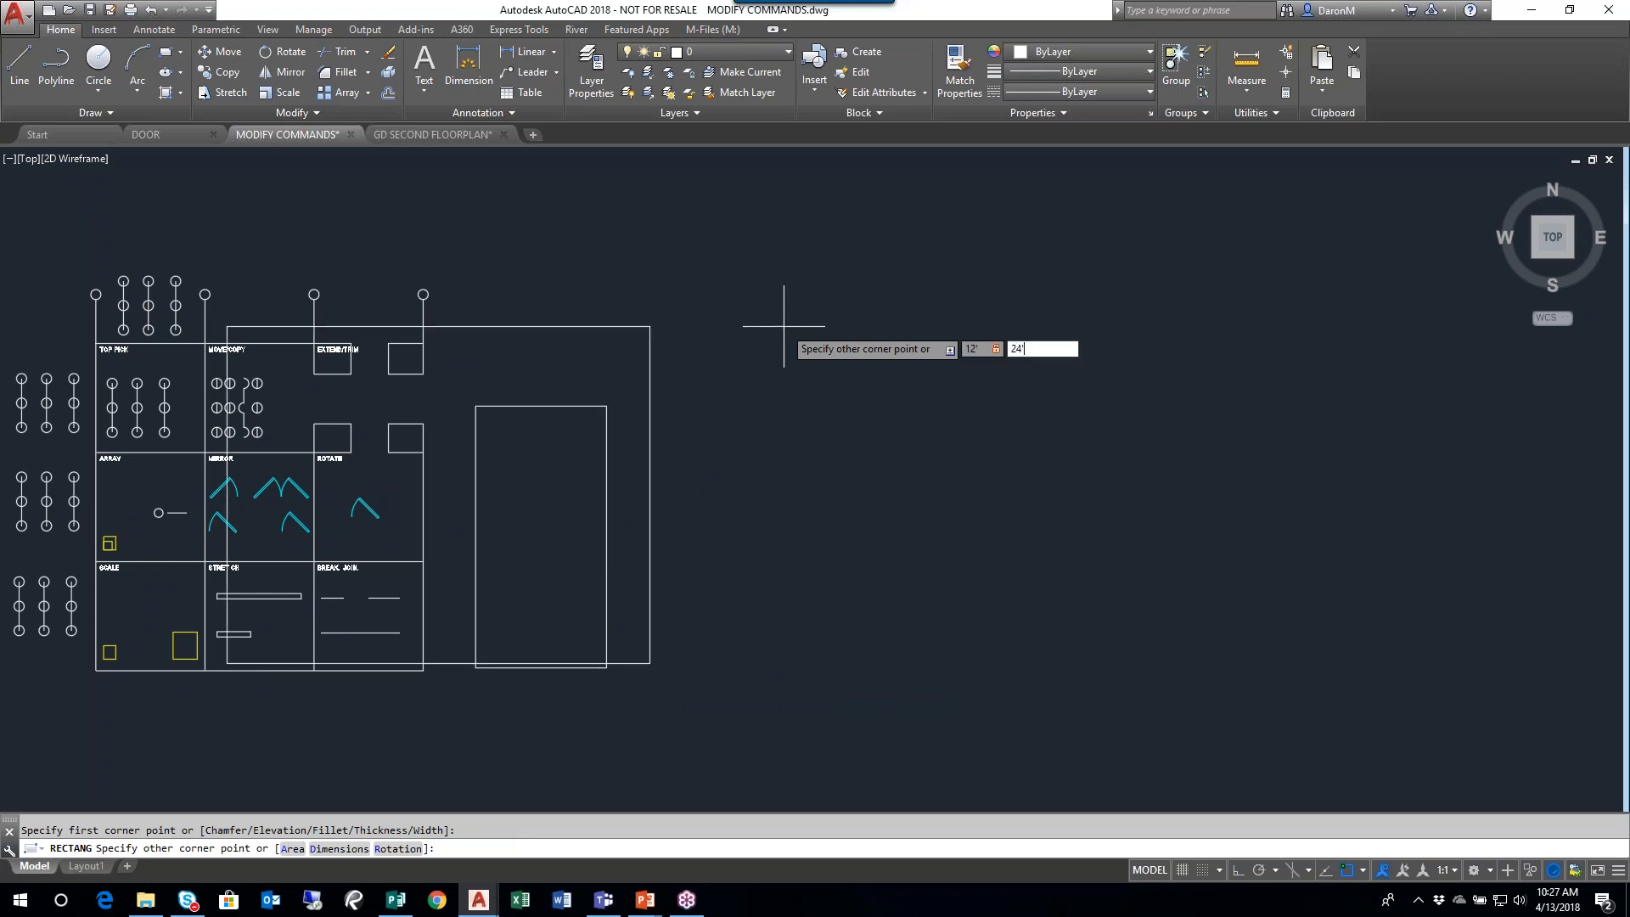
key(Return)
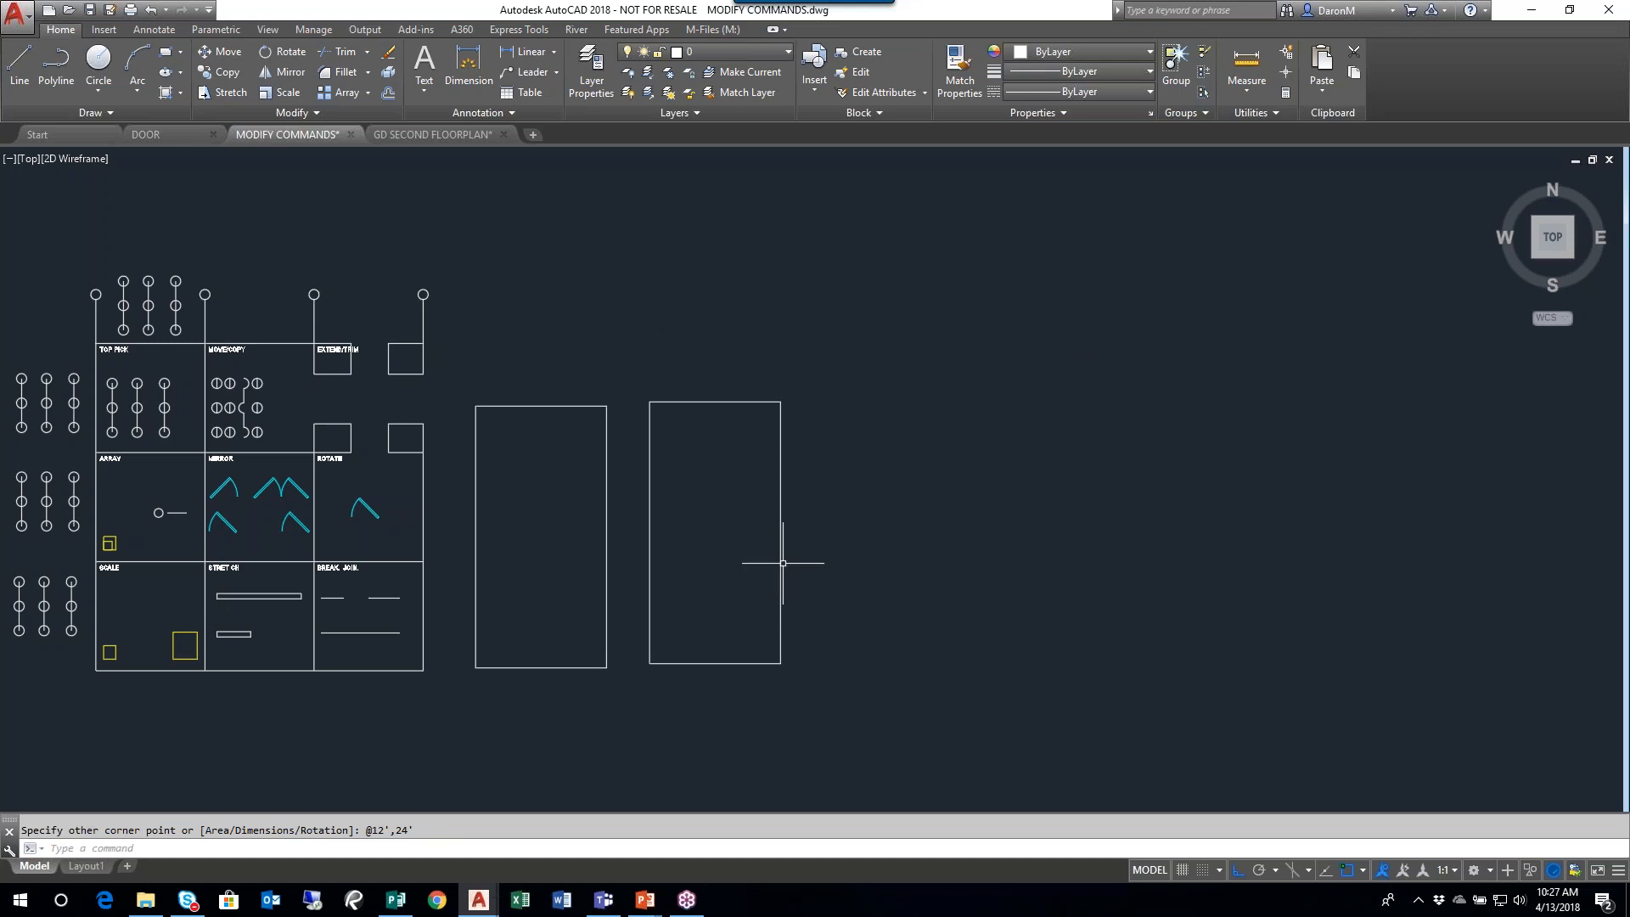
- Draw a rectangle 5' wide and 3' high above the western 12' by 24' rectangle
middle_drag(724, 532, 727, 611)
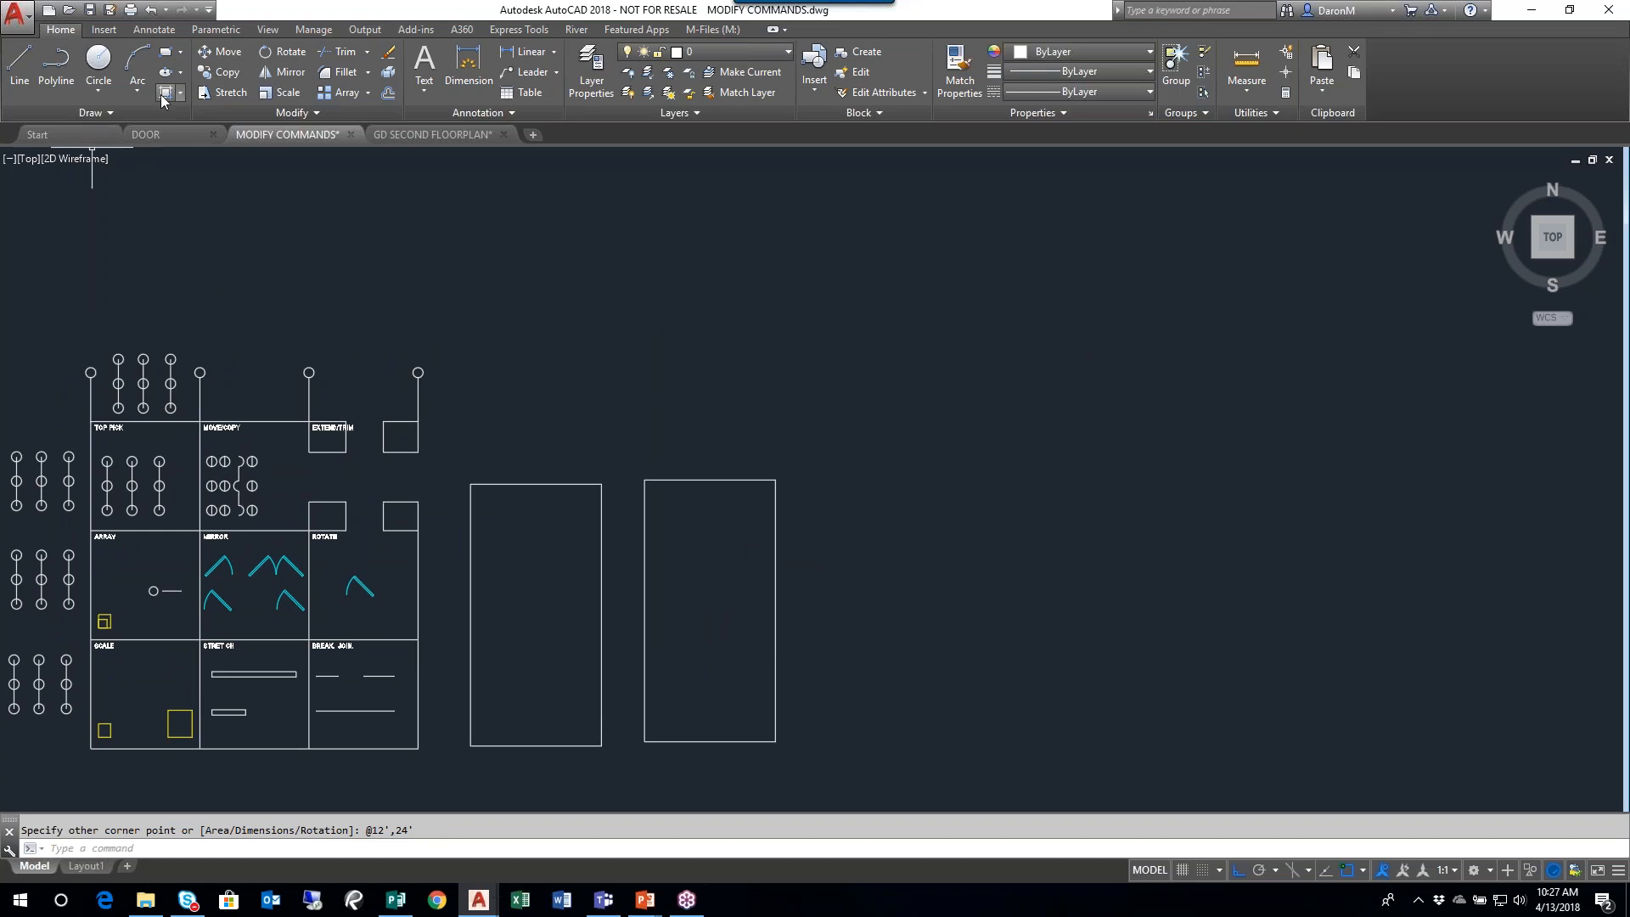
click(166, 60)
click(527, 409)
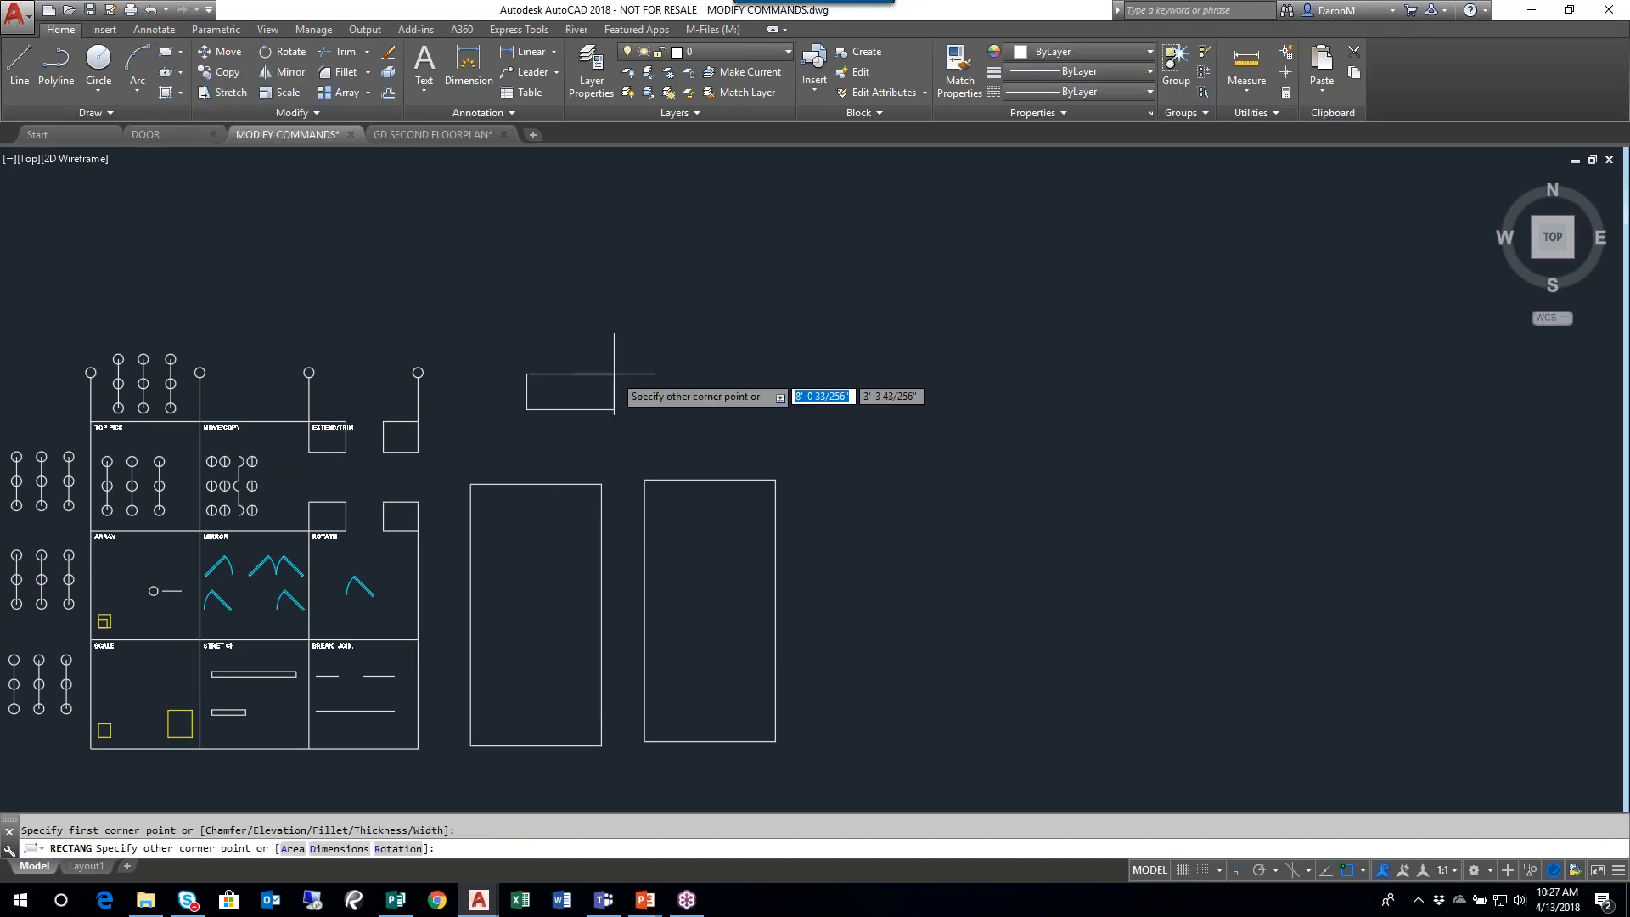
text(5')
key(Tab)
text(3)
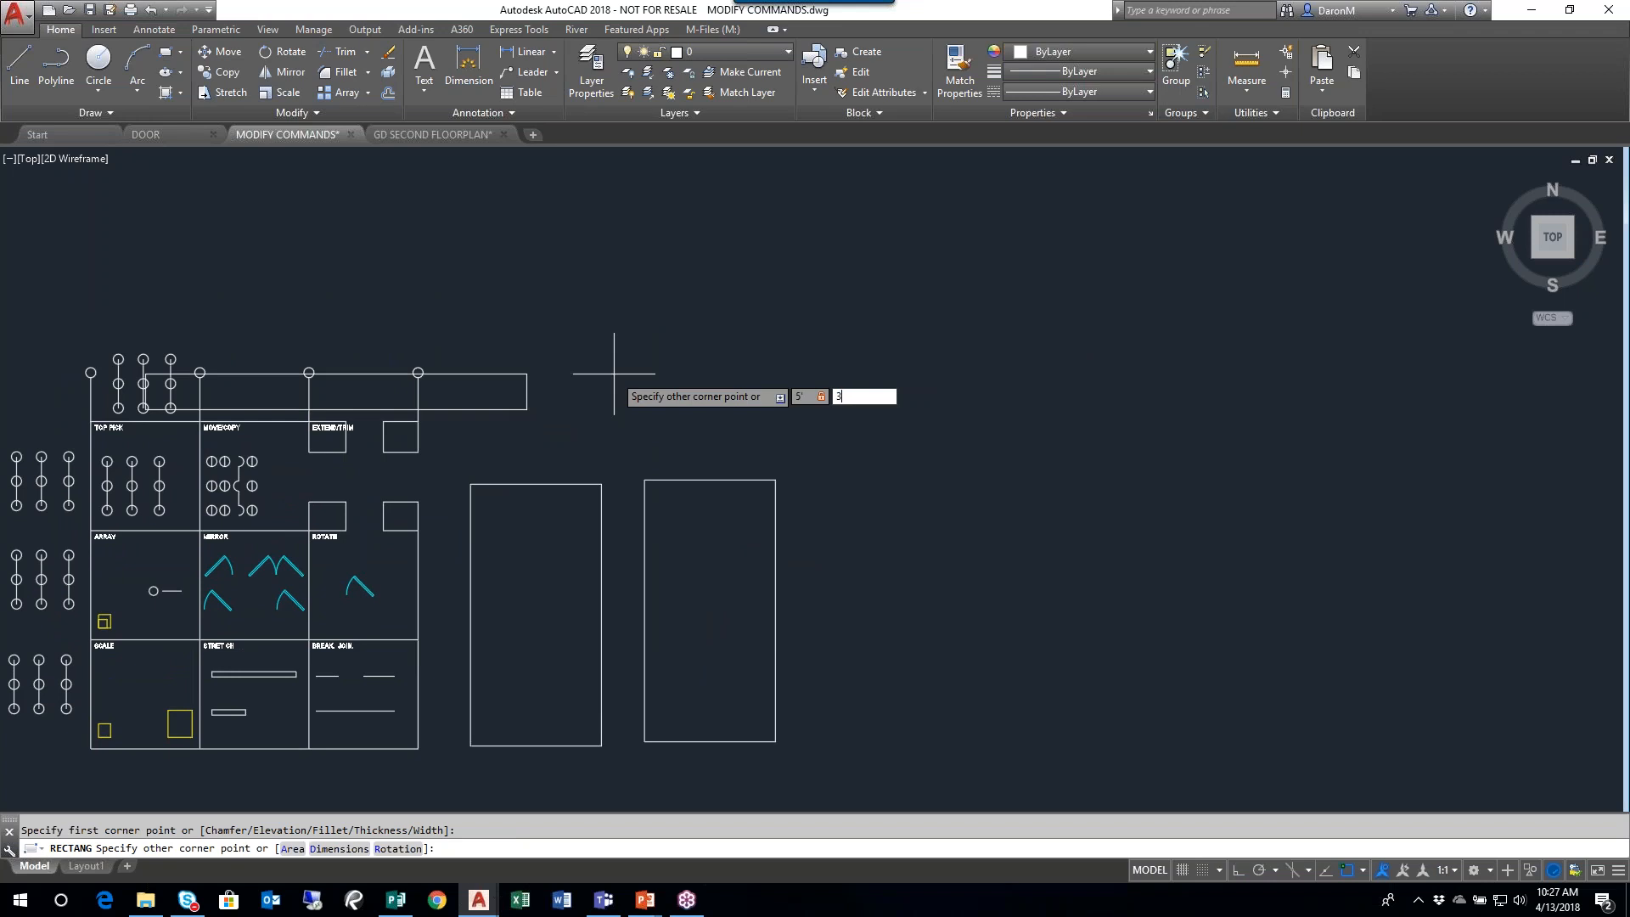
key(Return)
- Draw a 10' by 10' square with the Rectangle command, east of the 5' by 3' rectangle
scroll(614, 374, up, 2)
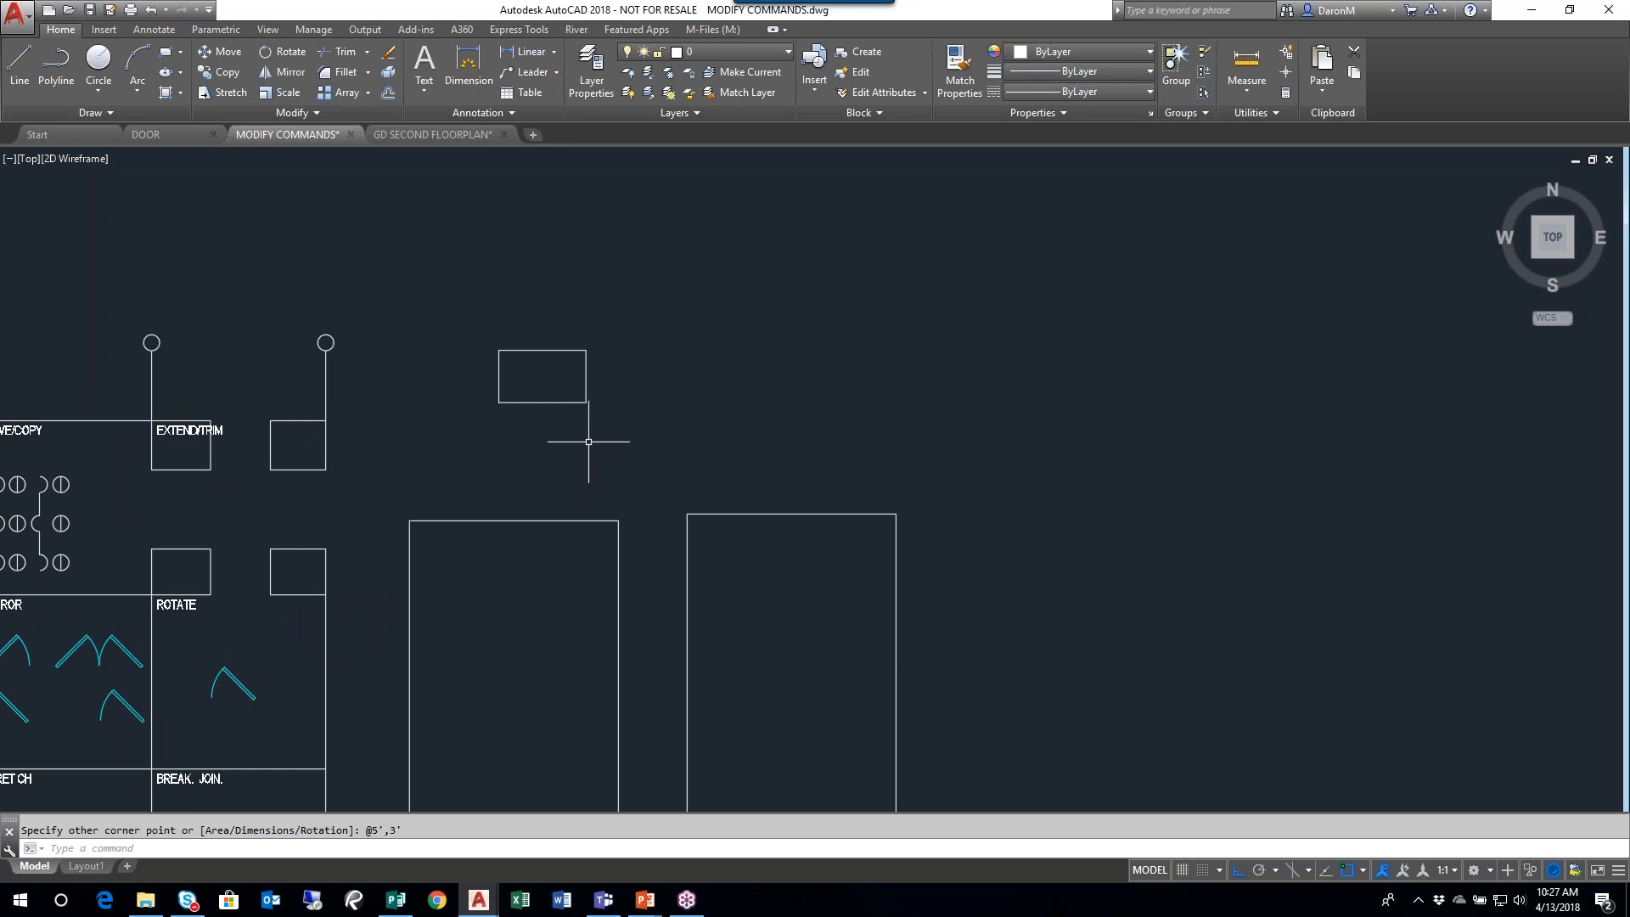
click(166, 52)
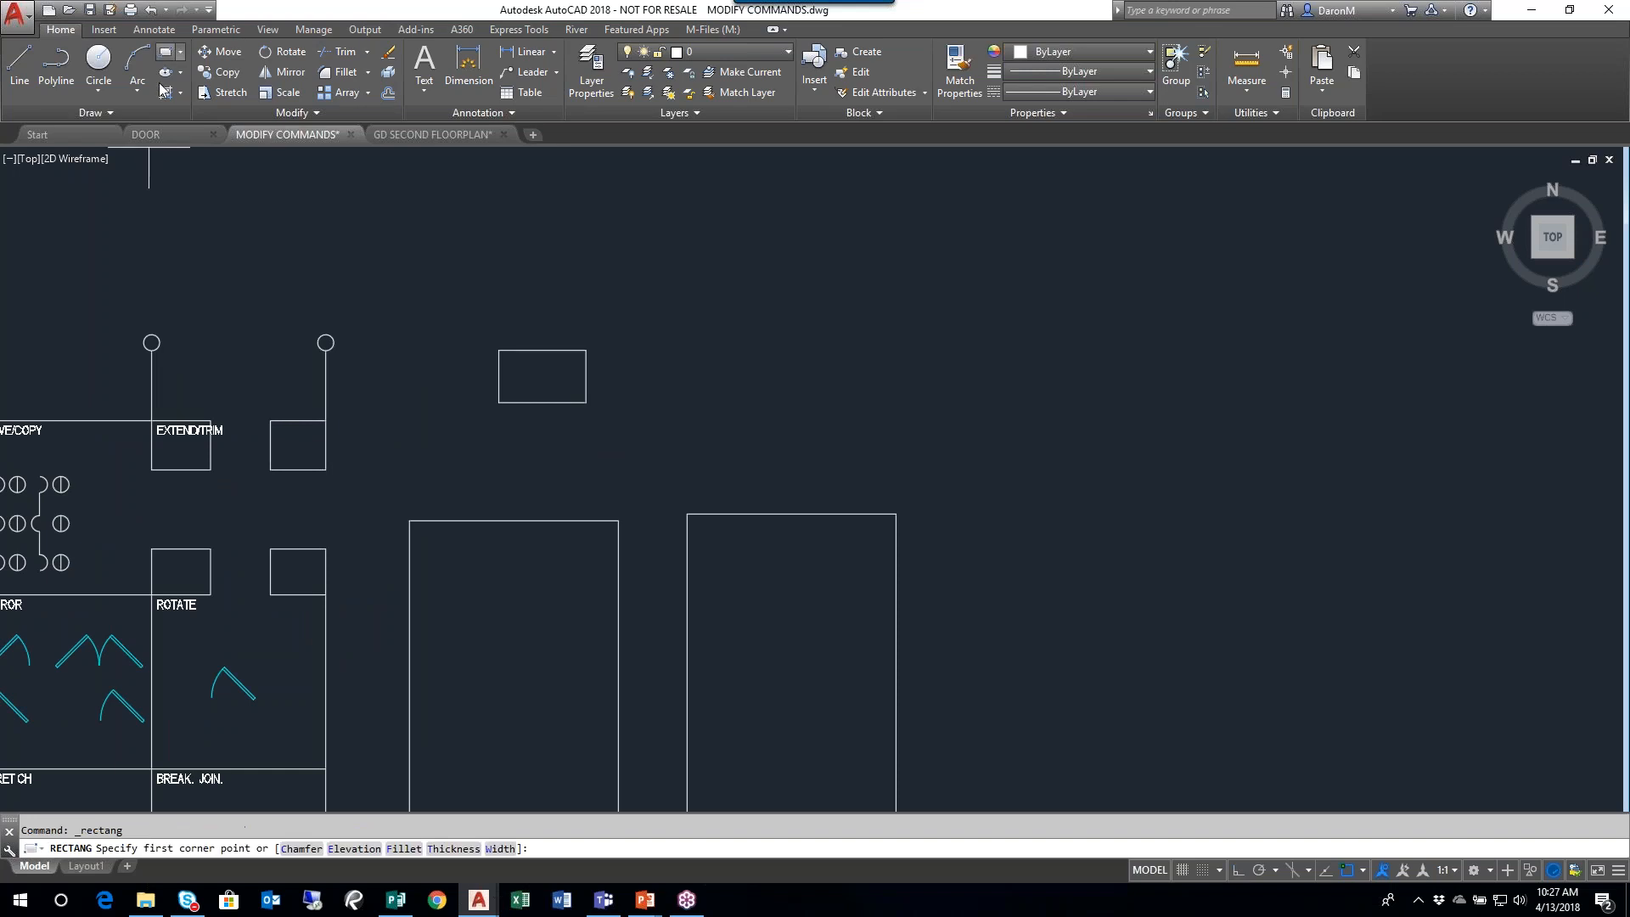
click(667, 441)
text(10)
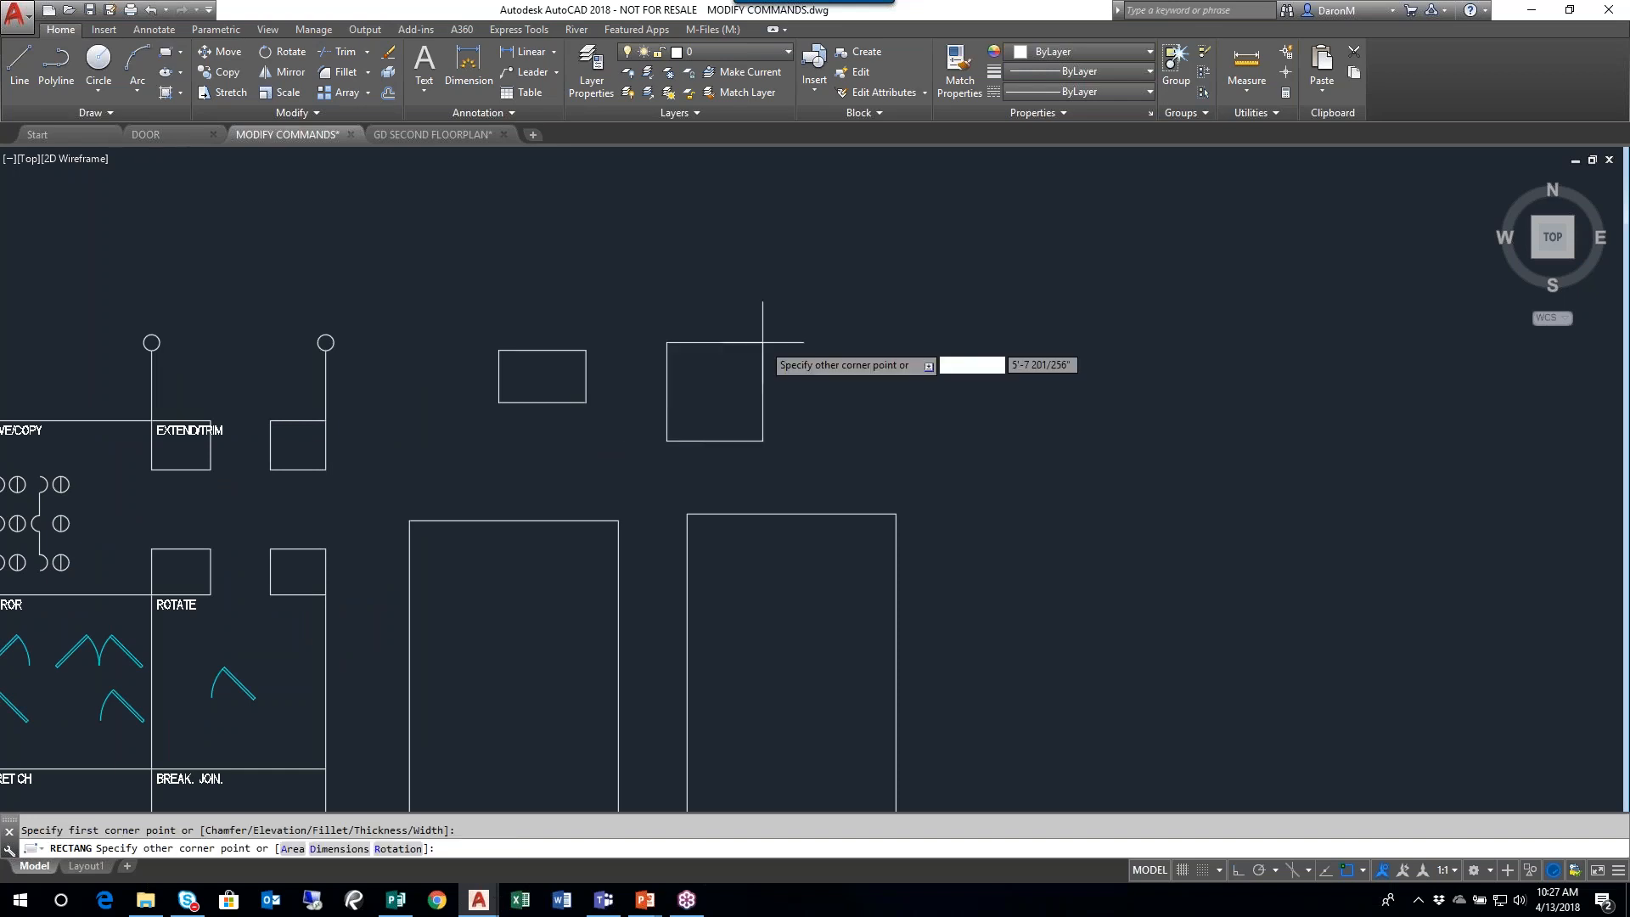
key(Tab)
text(10)
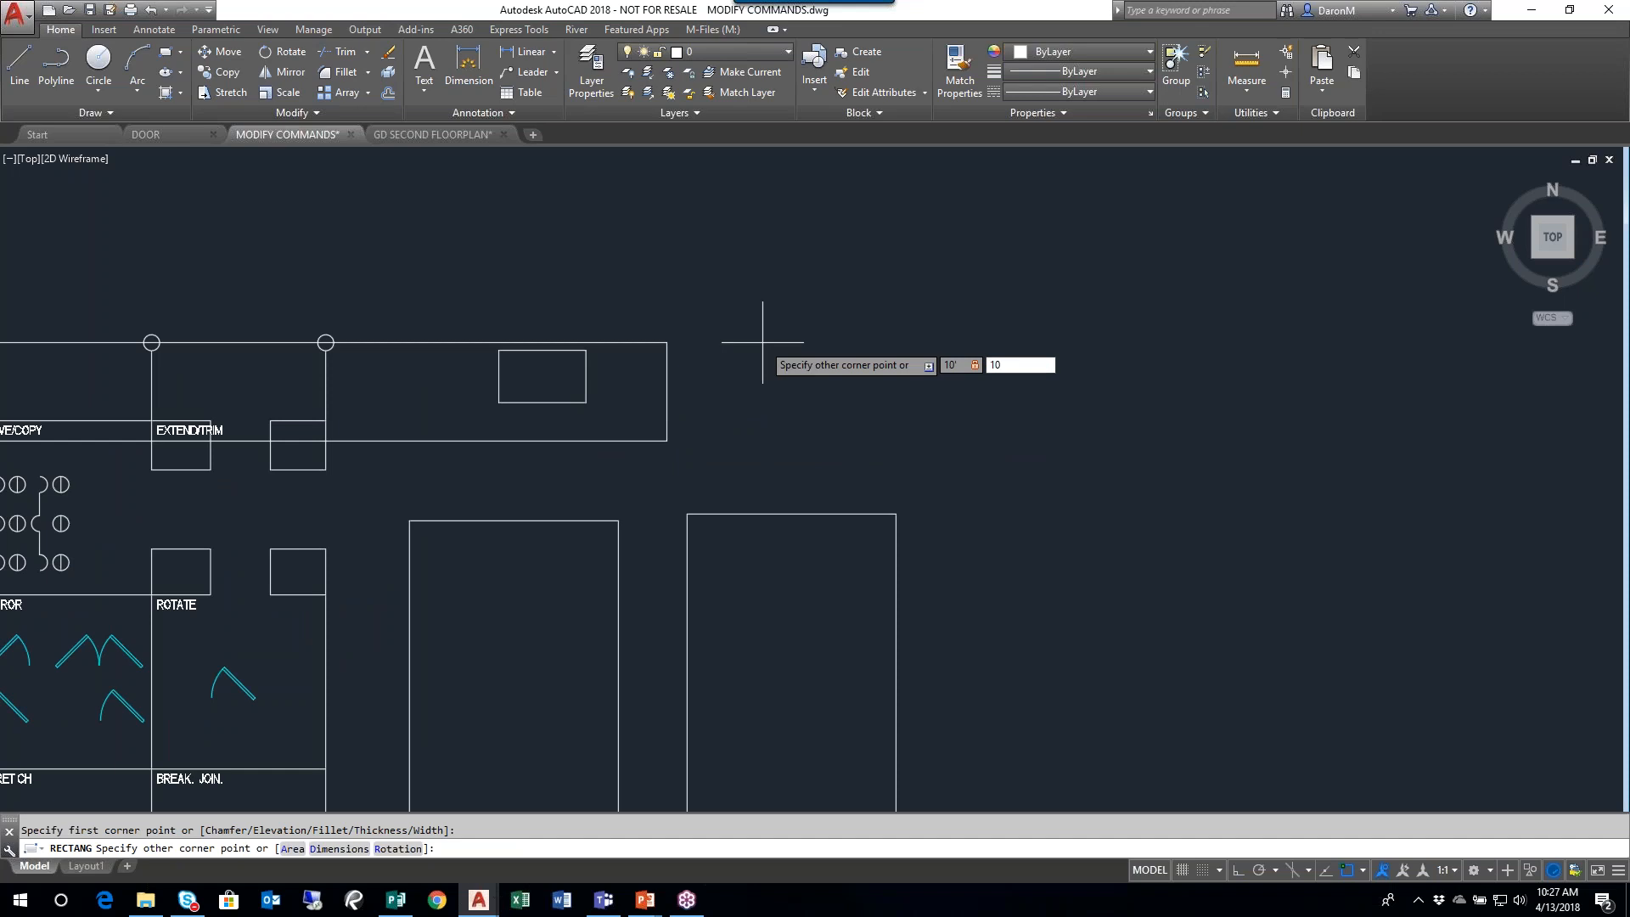
key(Return)
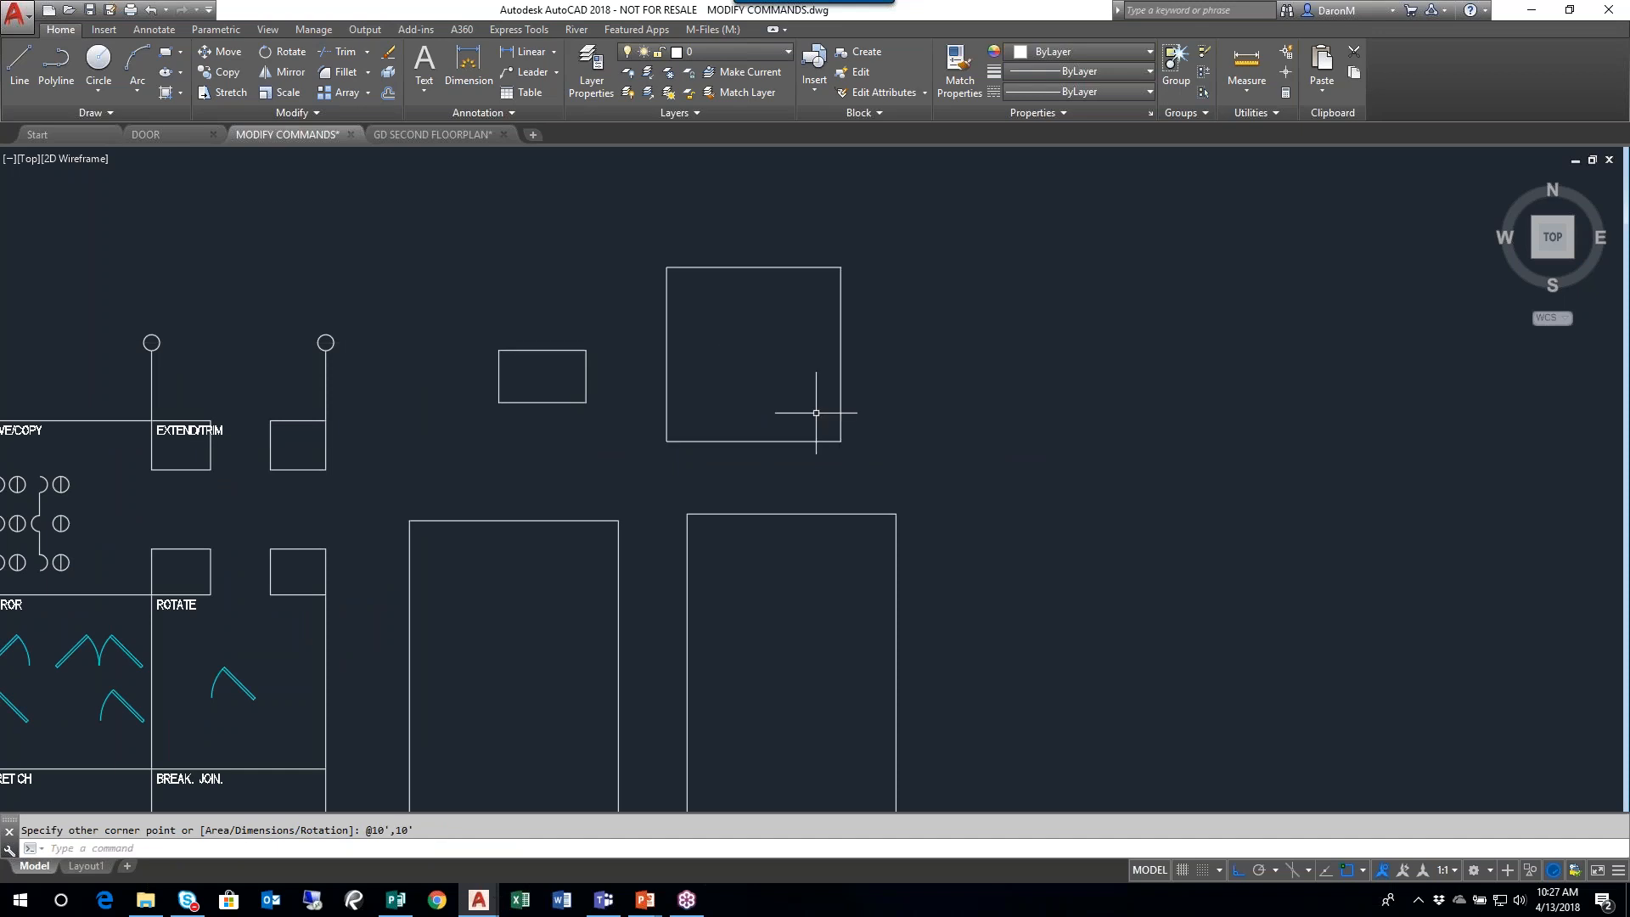
- Delete the four practice rectangles east of the command grid
scroll(971, 473, down, 2)
middle_drag(971, 473, 898, 403)
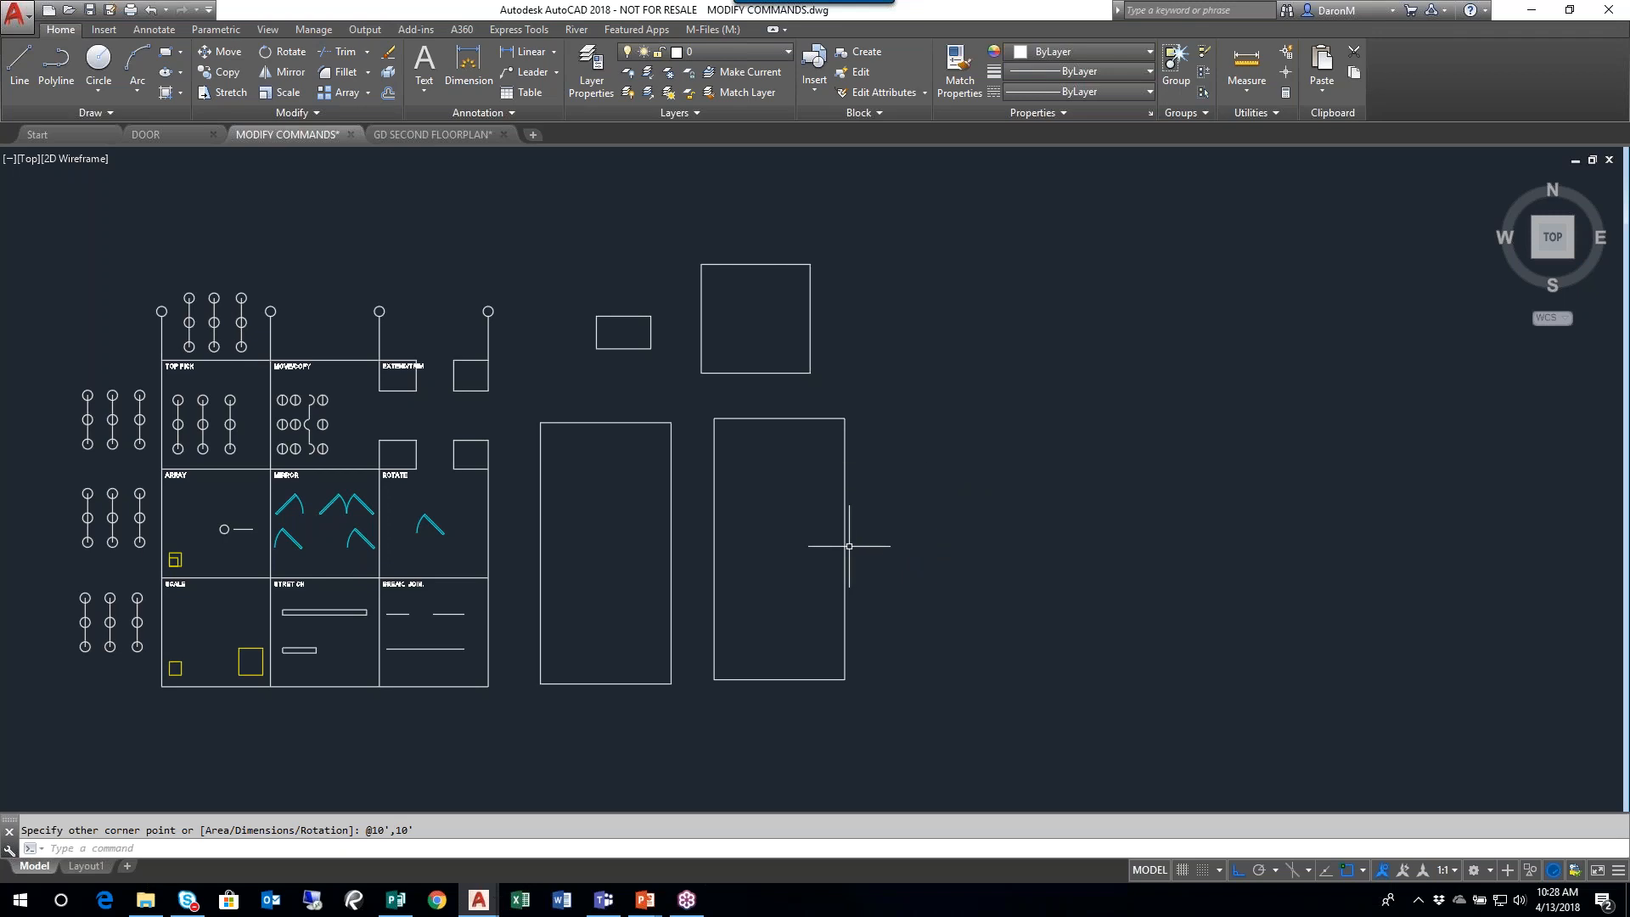
click(792, 540)
click(648, 229)
key(Delete)
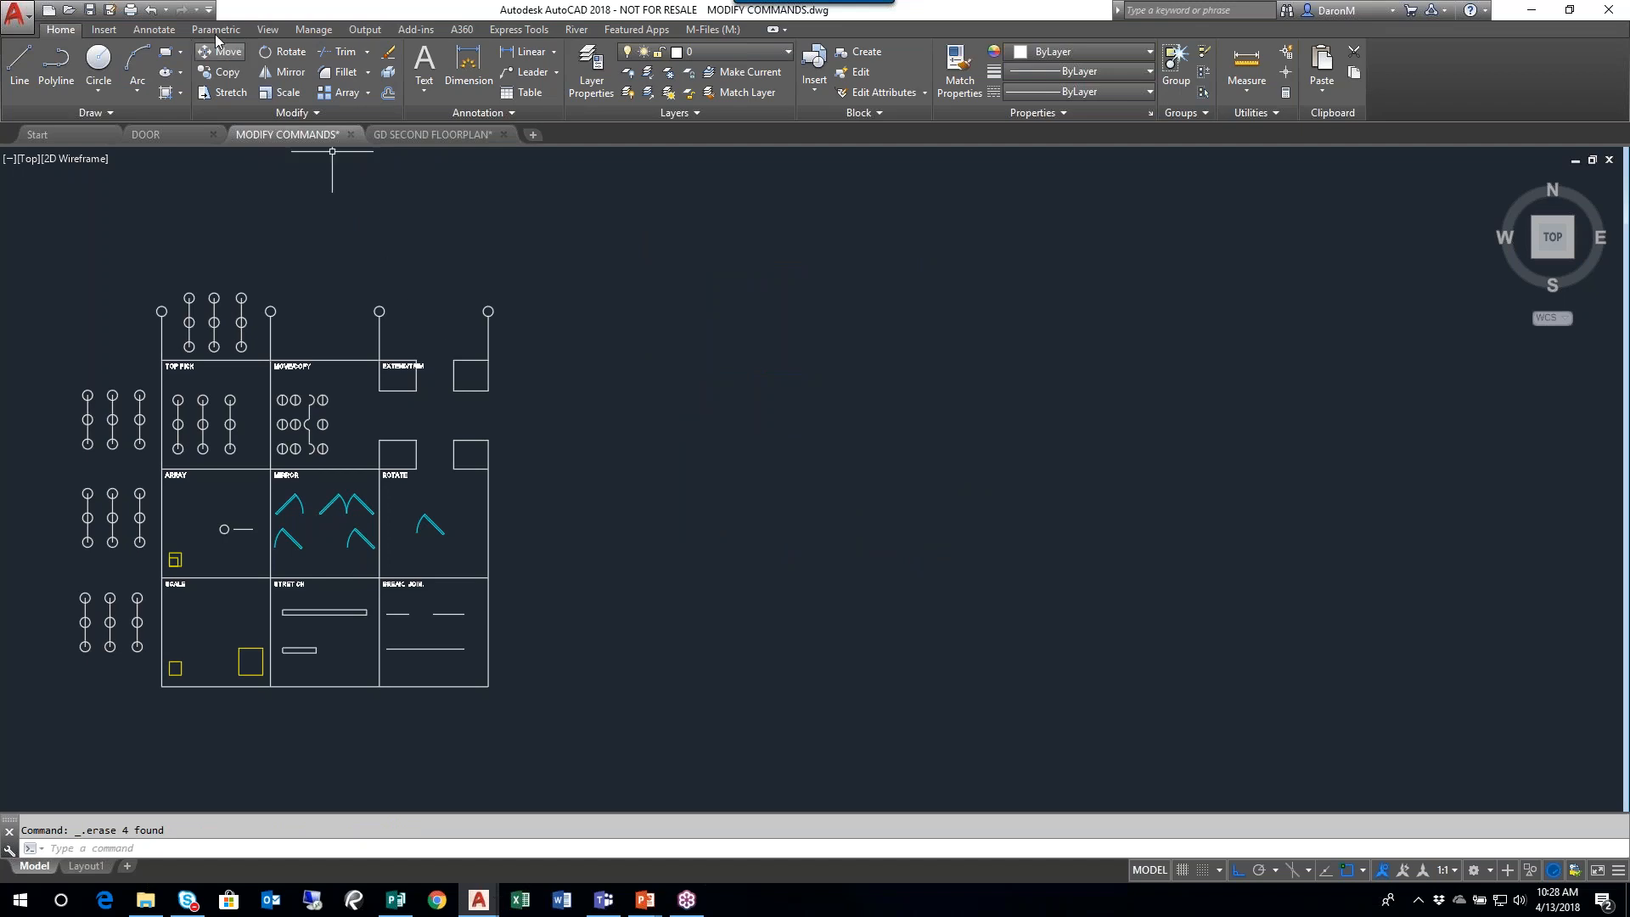
click(166, 58)
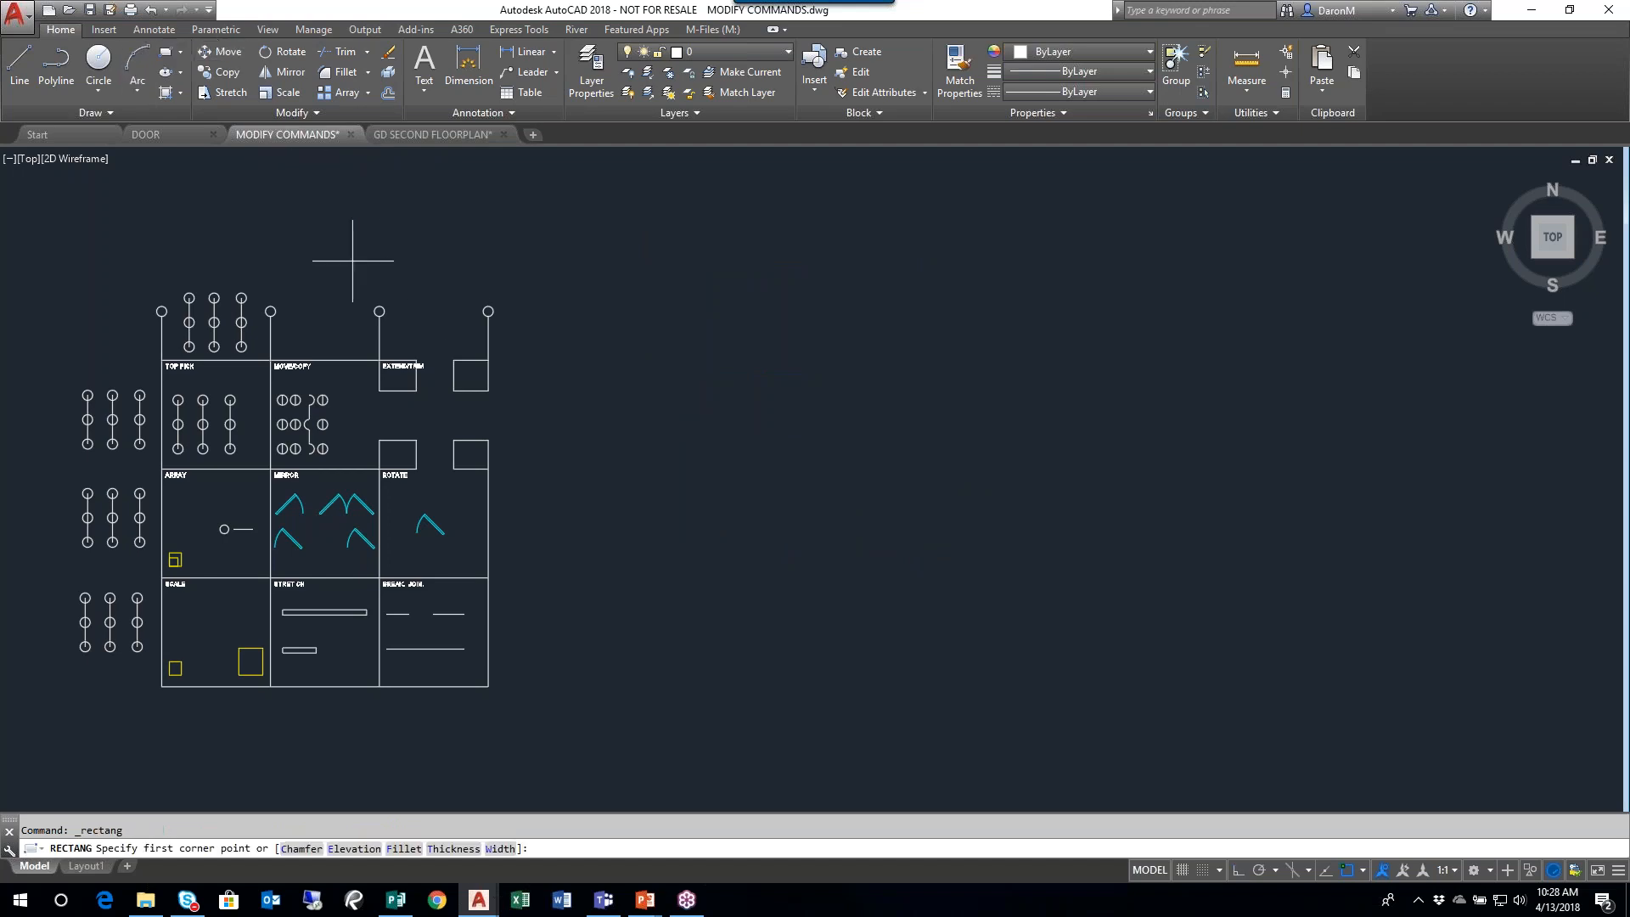
click(527, 692)
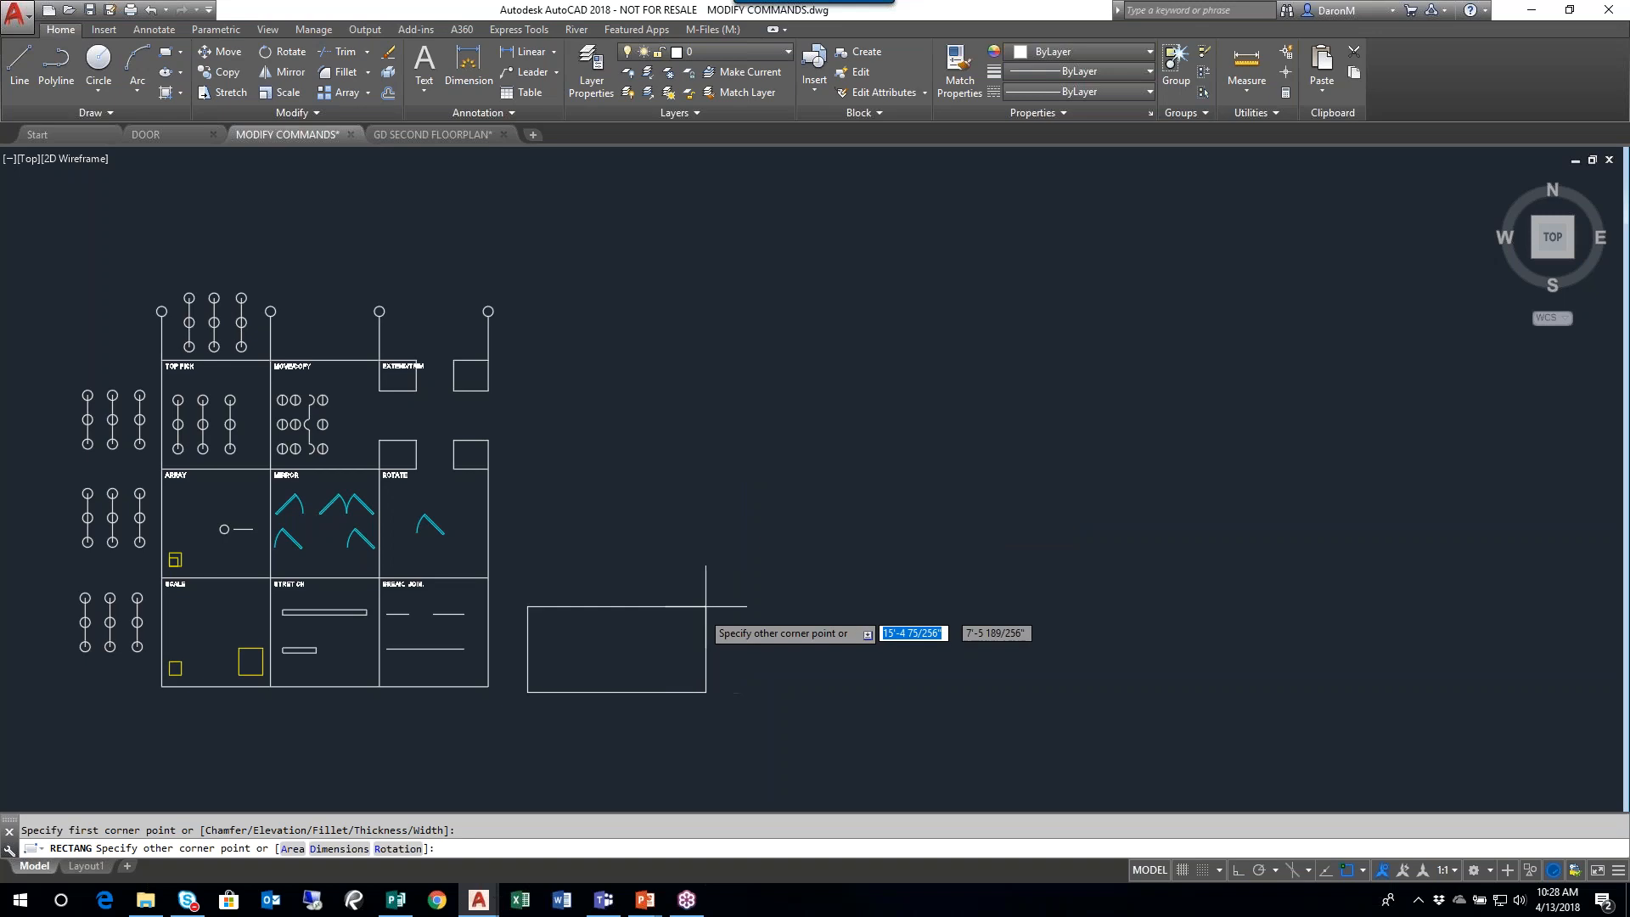
text(16'6,31)
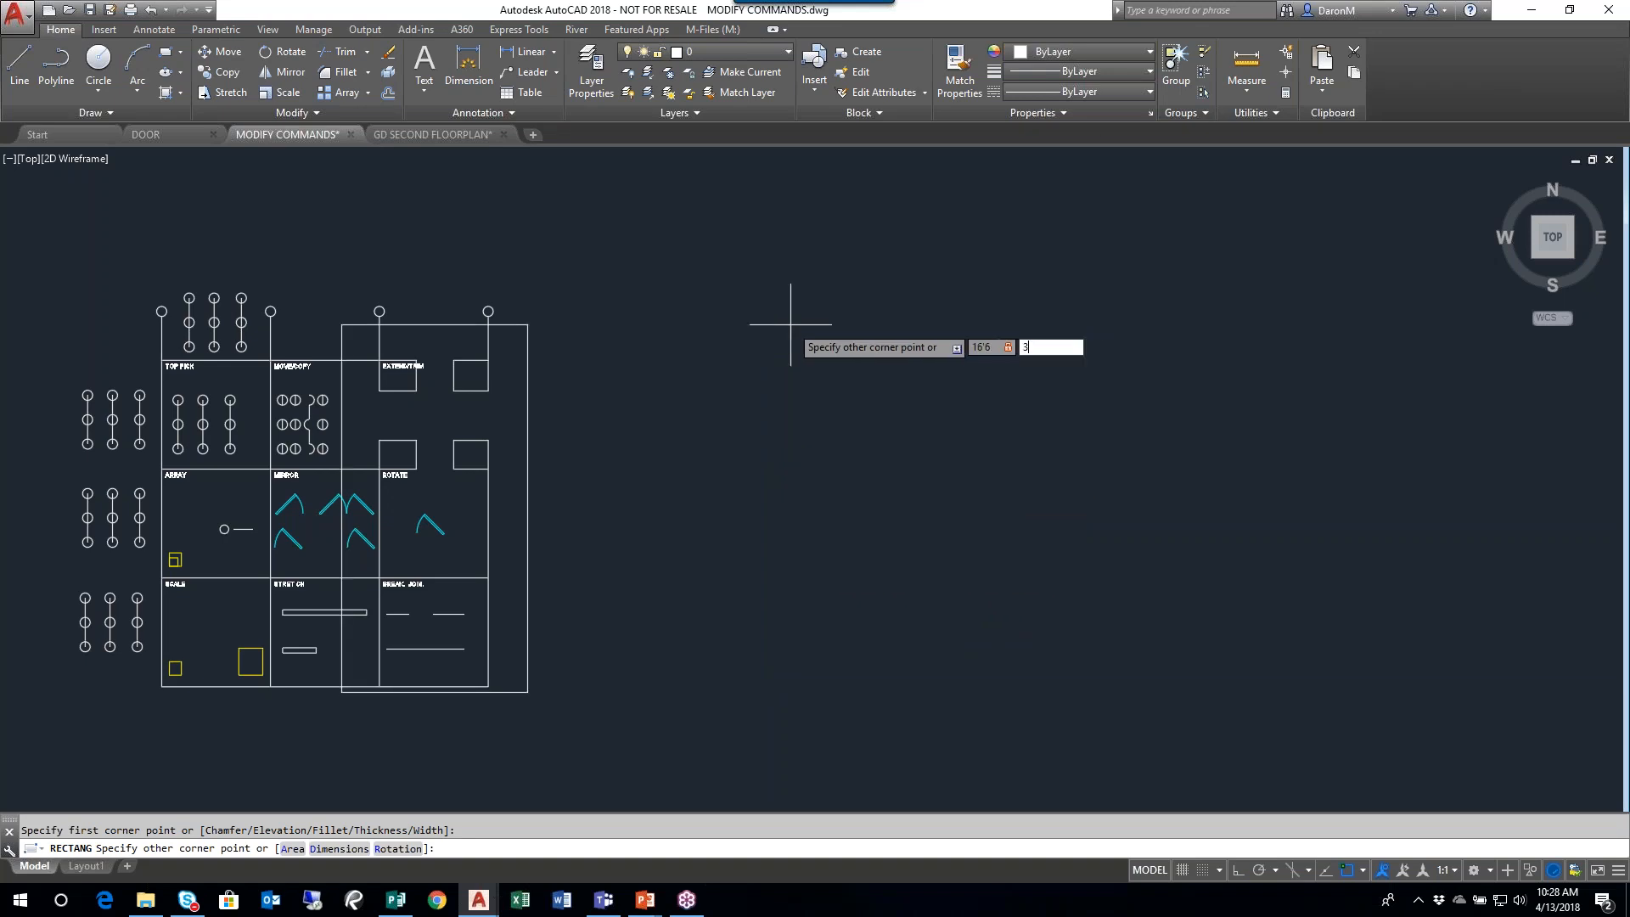
key(Return)
text(z)
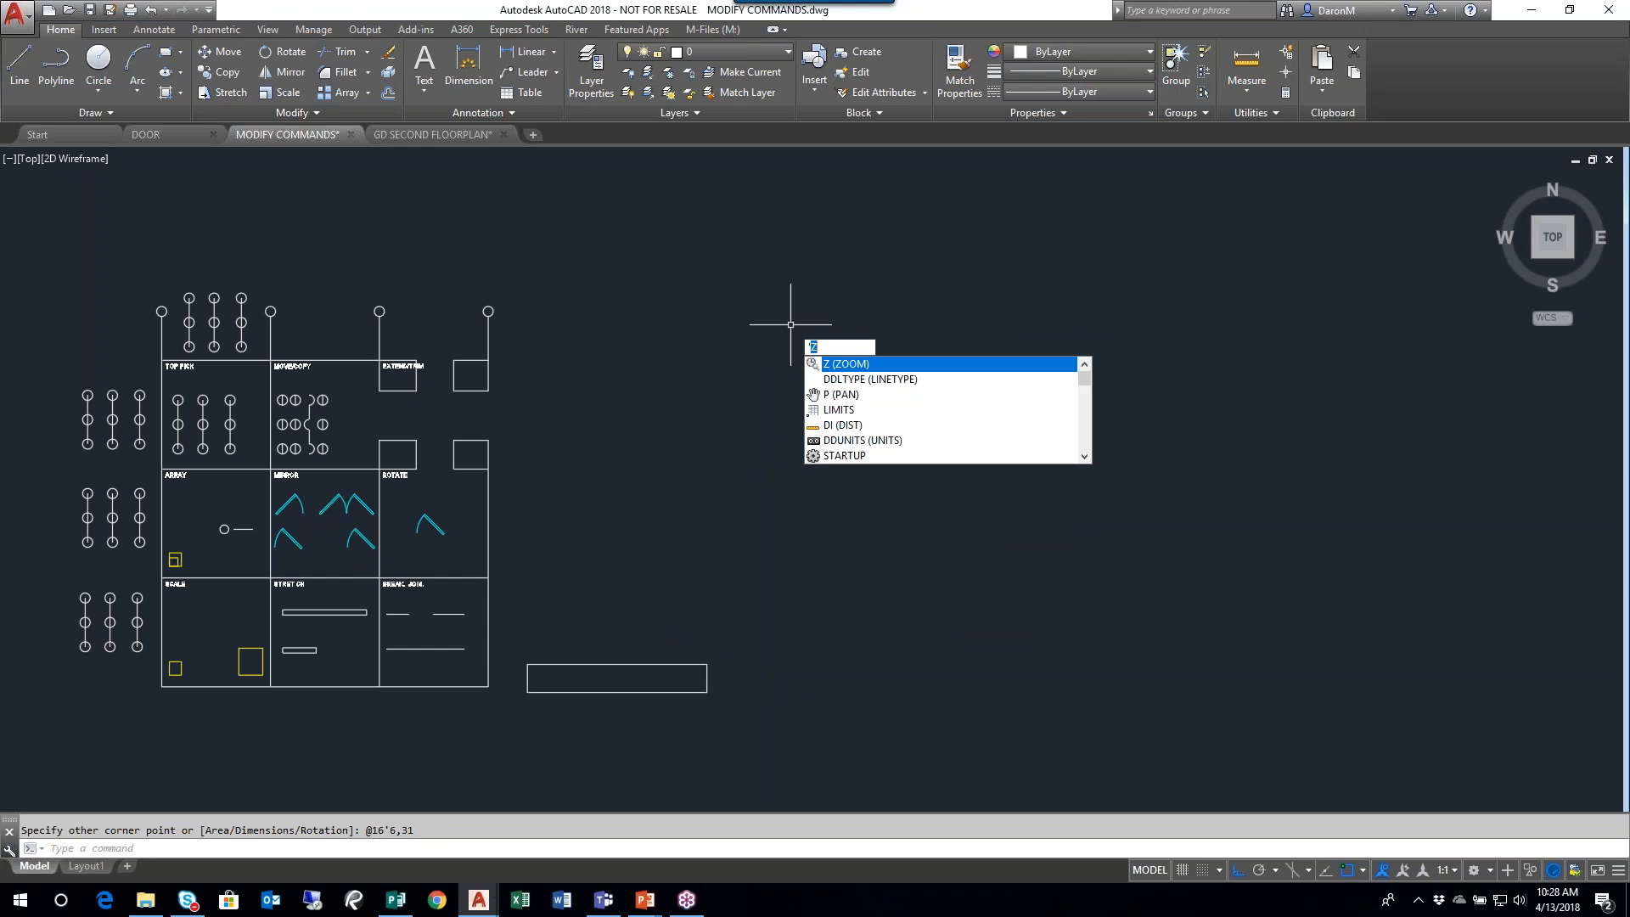
key(Escape)
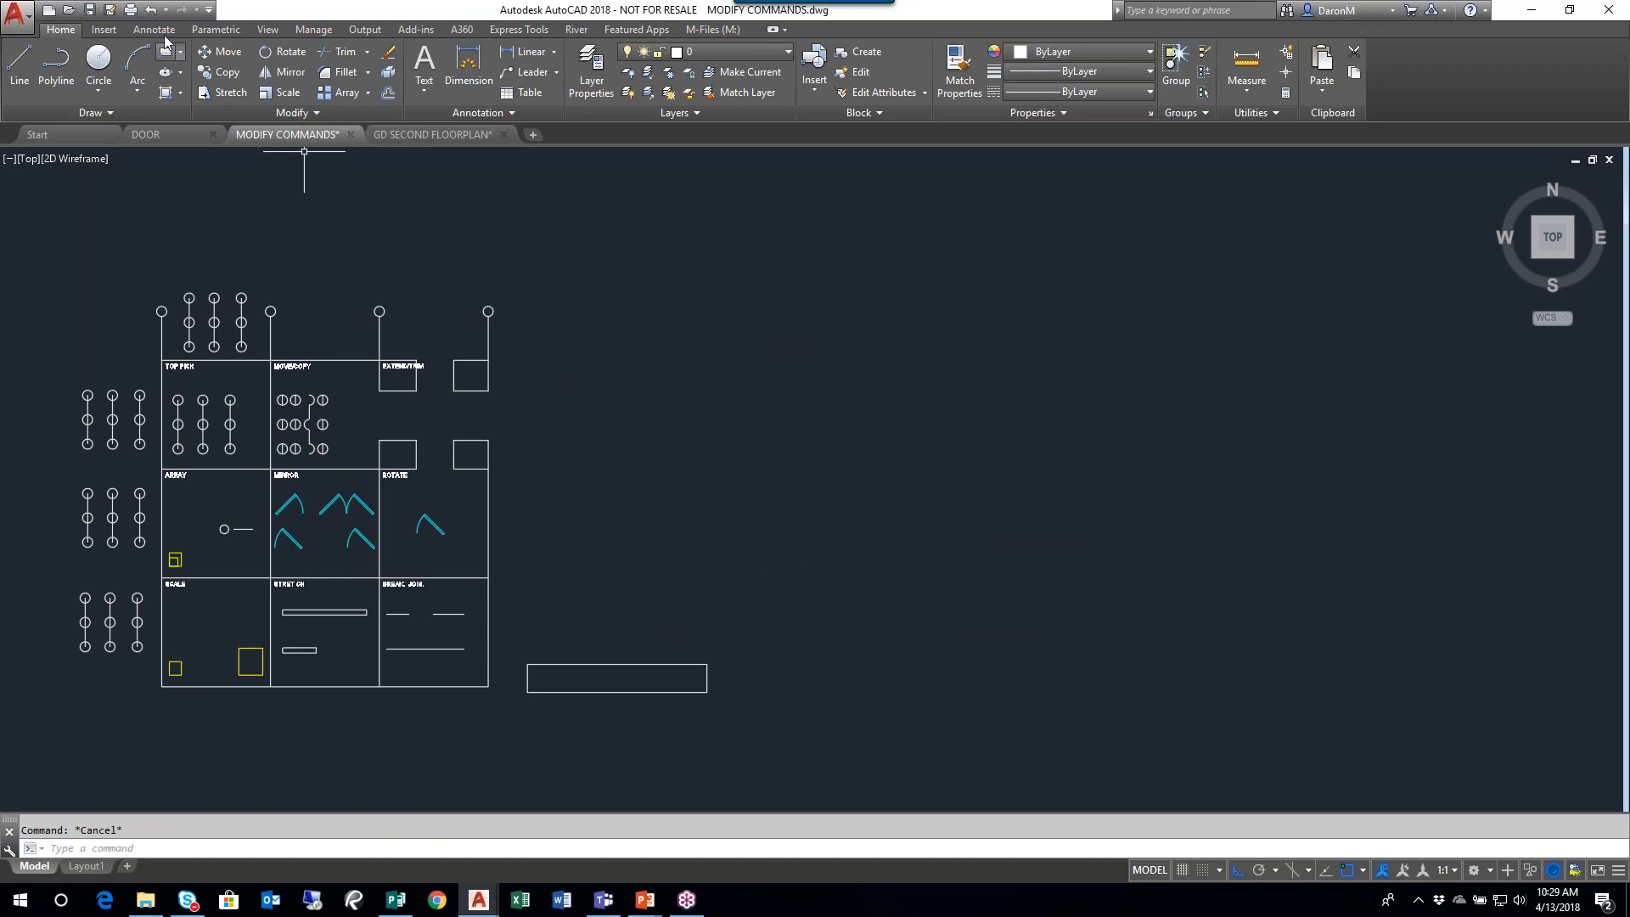
click(151, 9)
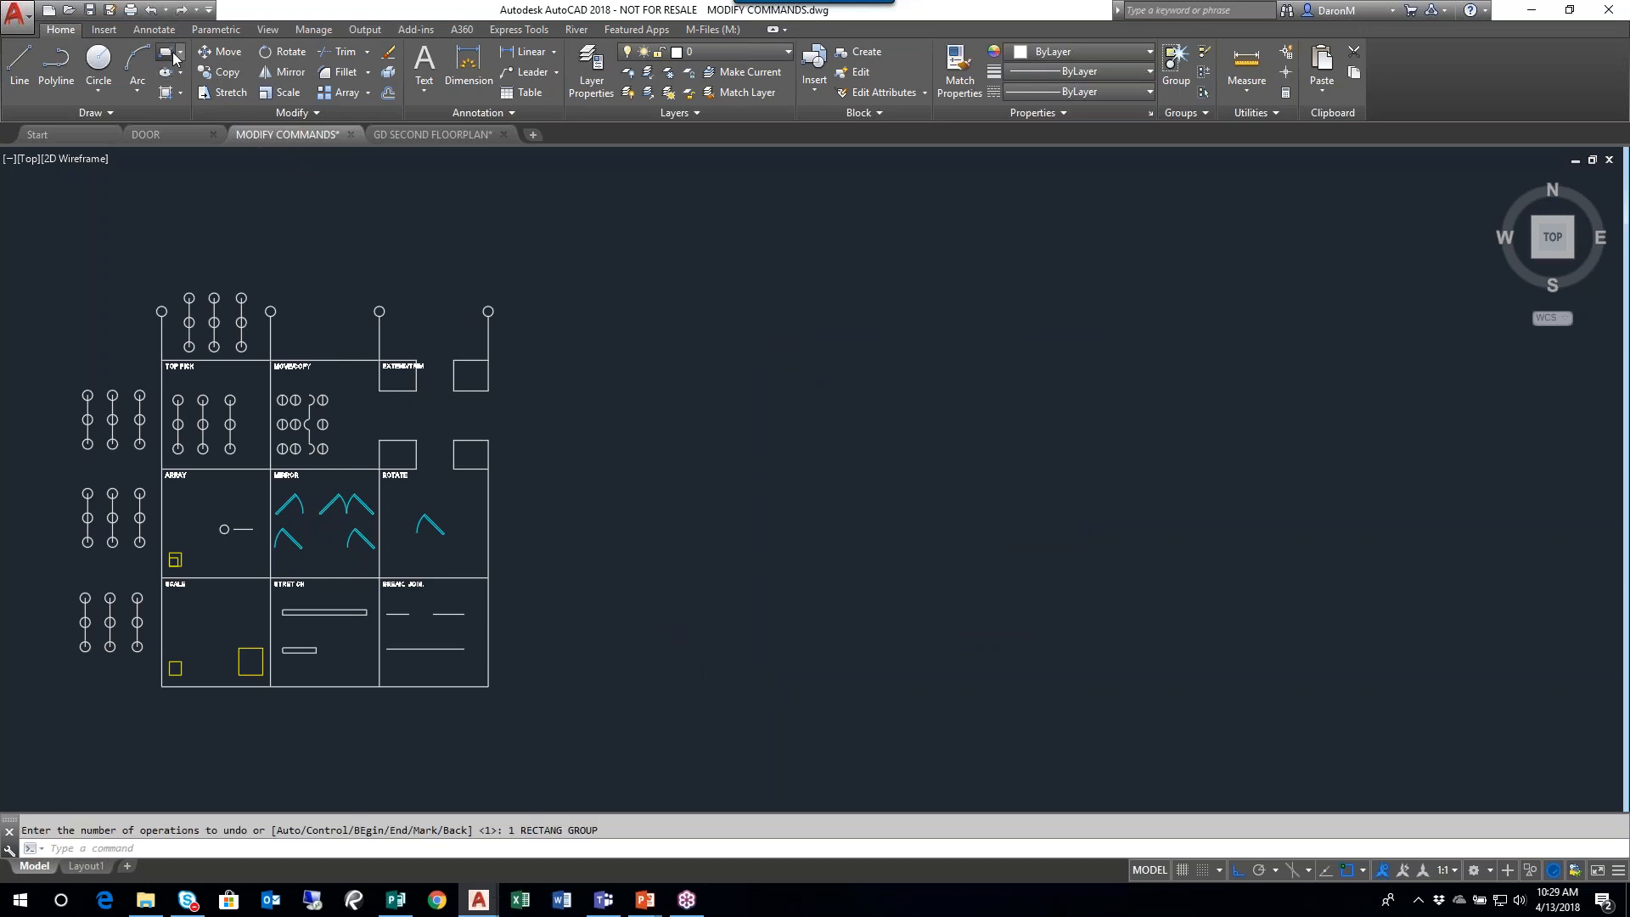
- Draw a rectangle 16'6" wide and 31'7" high east of the command grid, starting from its lower-left corner
click(166, 51)
click(561, 671)
text(16')
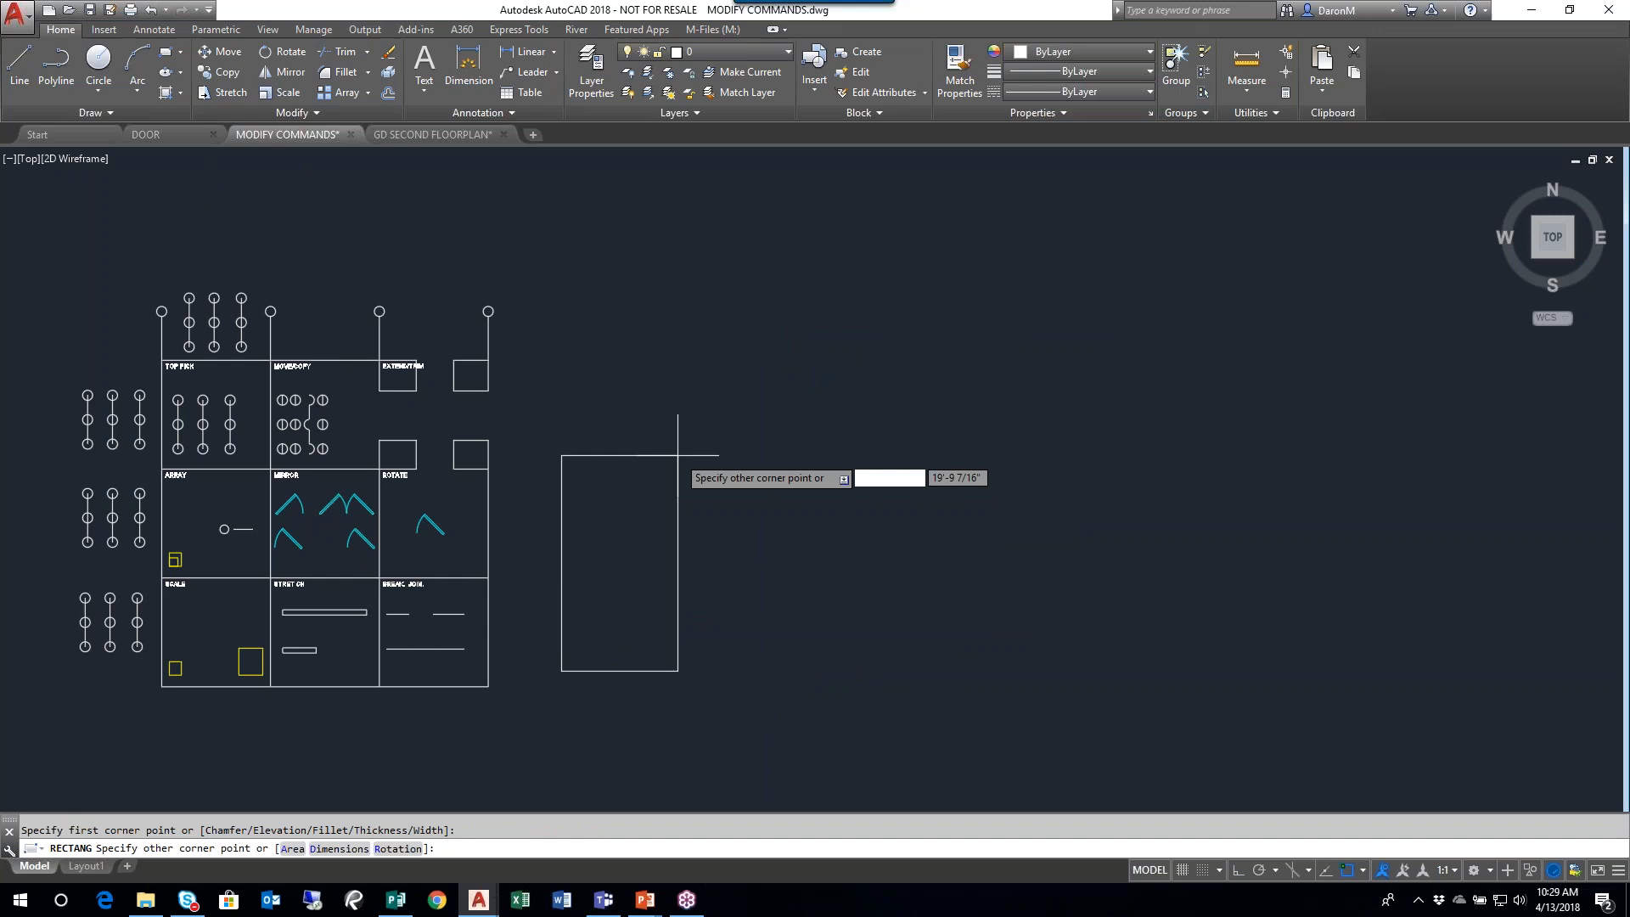
text(6)
key(Tab)
text(31'7)
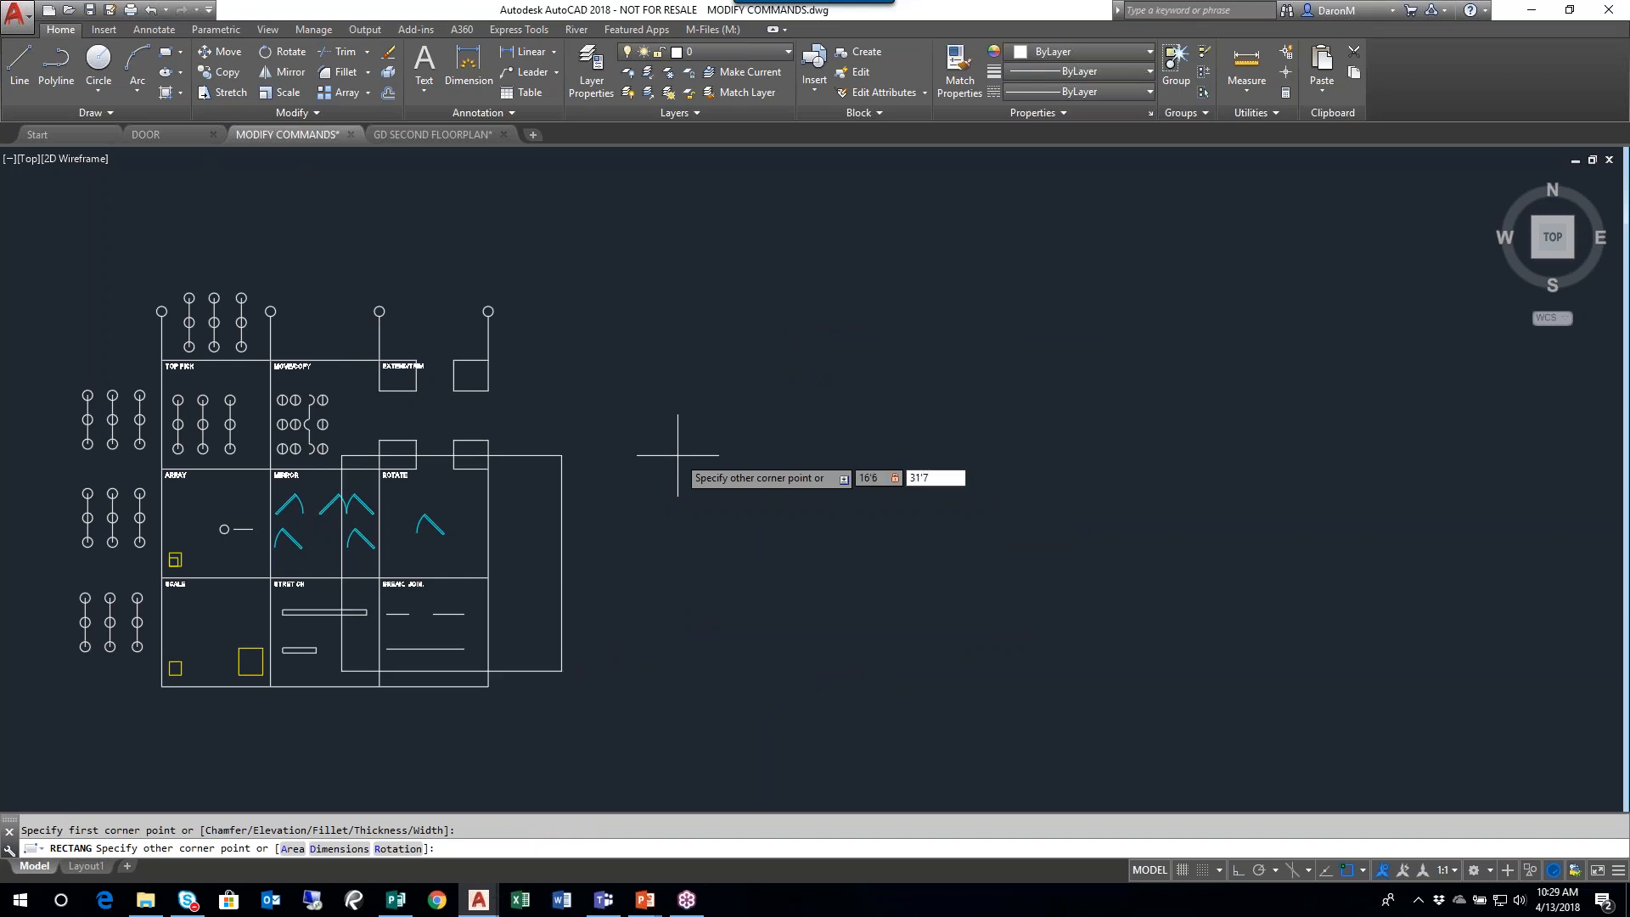
key(Return)
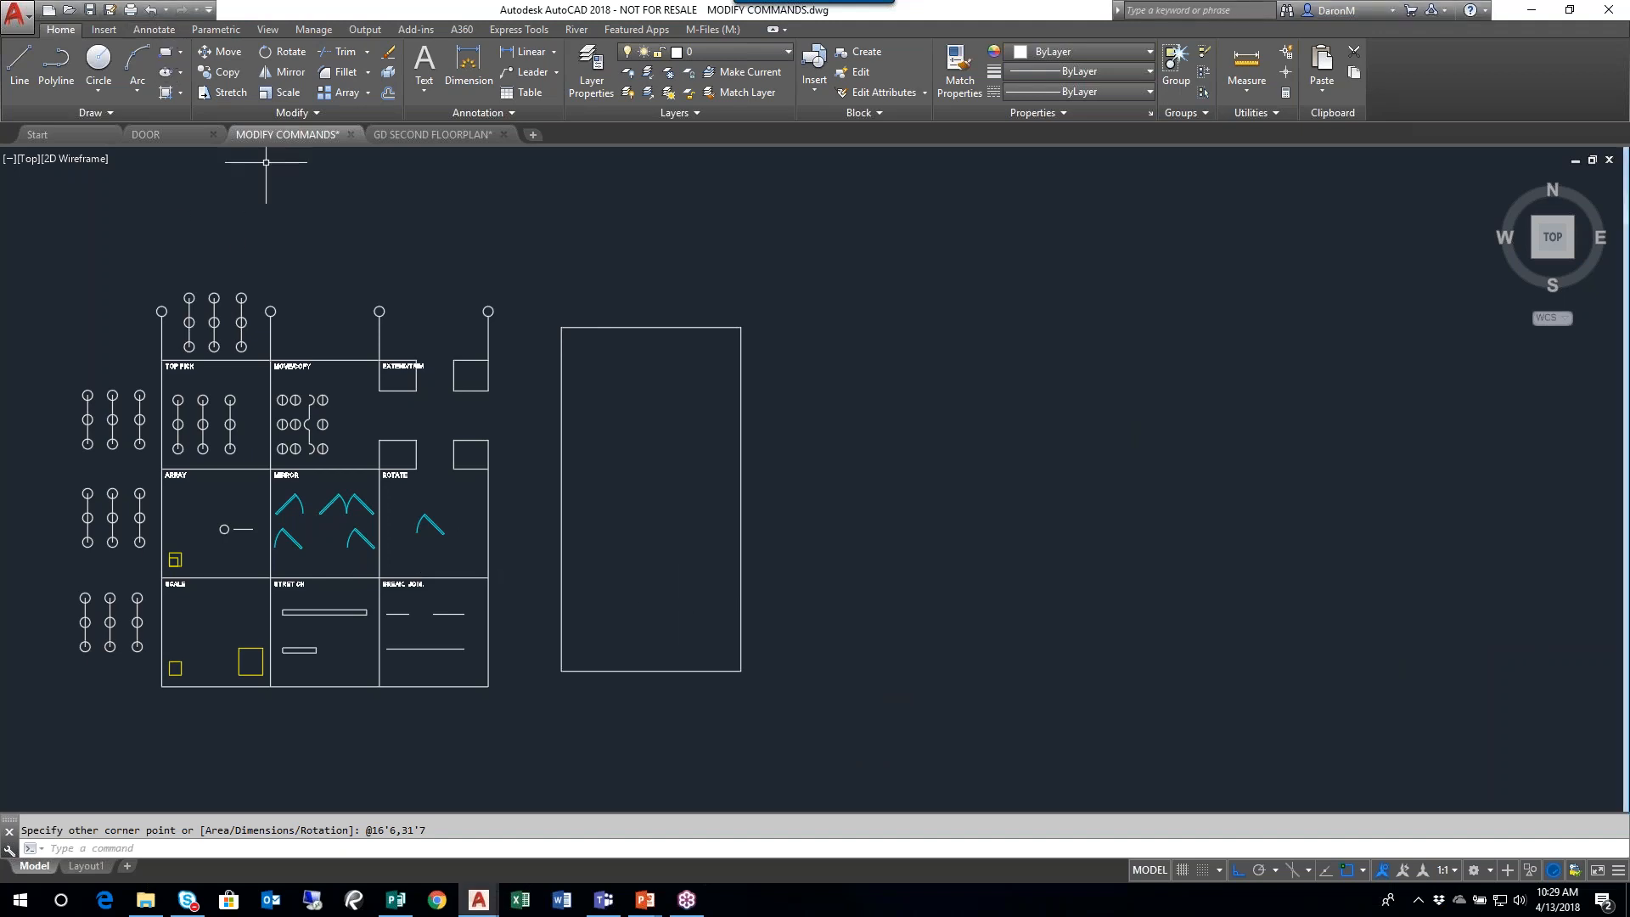
- Draw a second 16'6" by 31'7" rectangle east of the first one, starting level with its lower edge
click(166, 51)
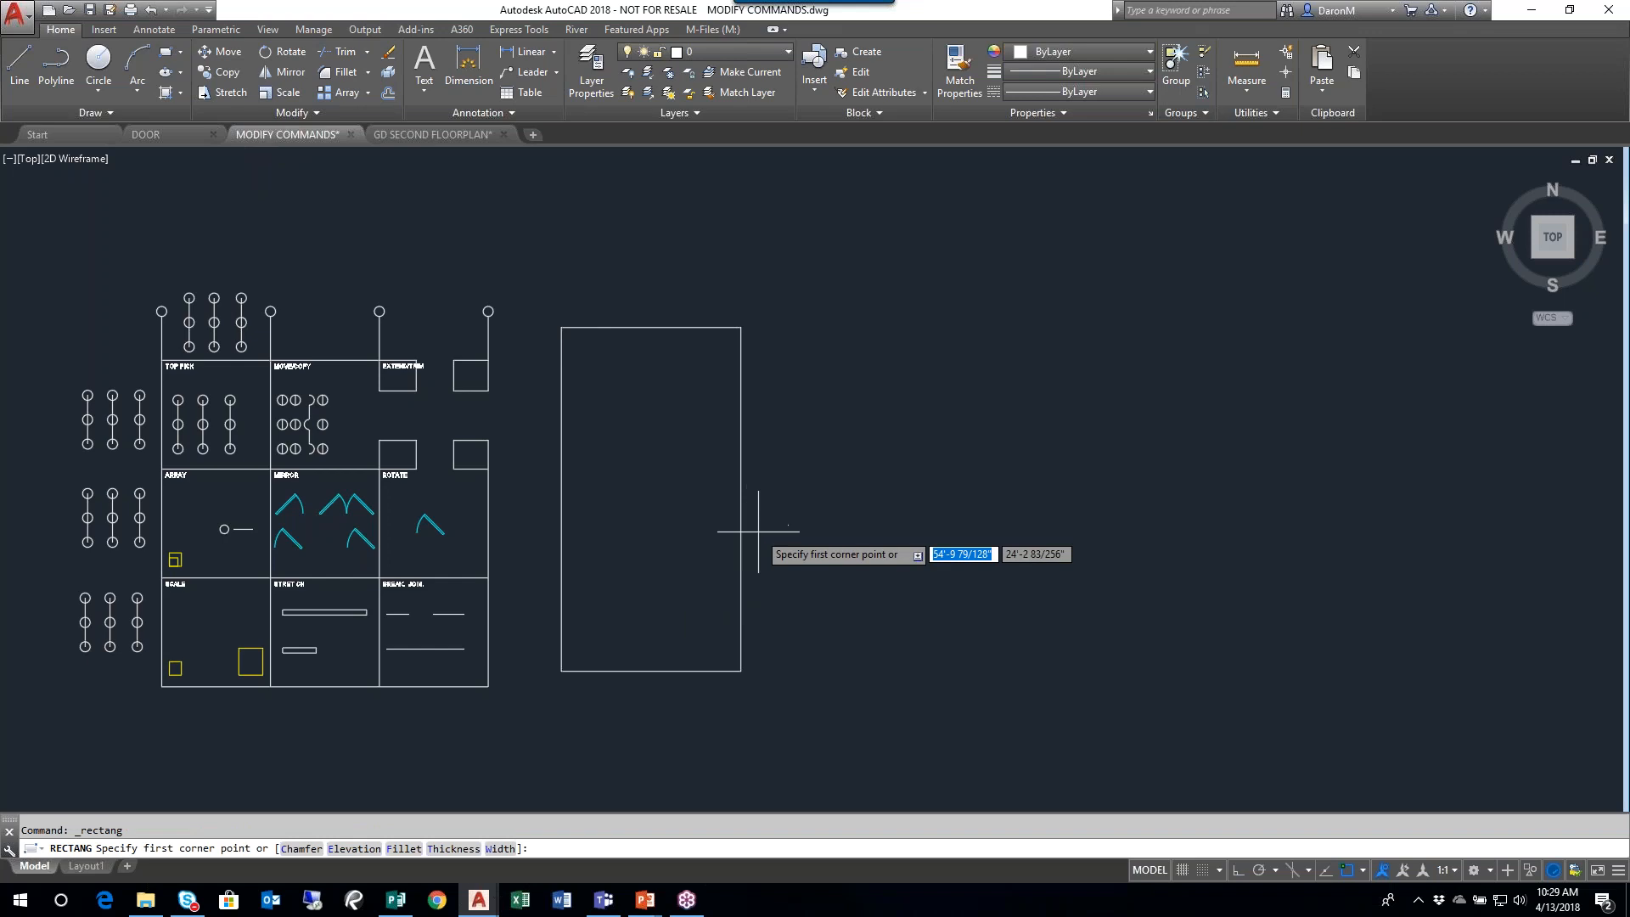
click(782, 671)
text(16')
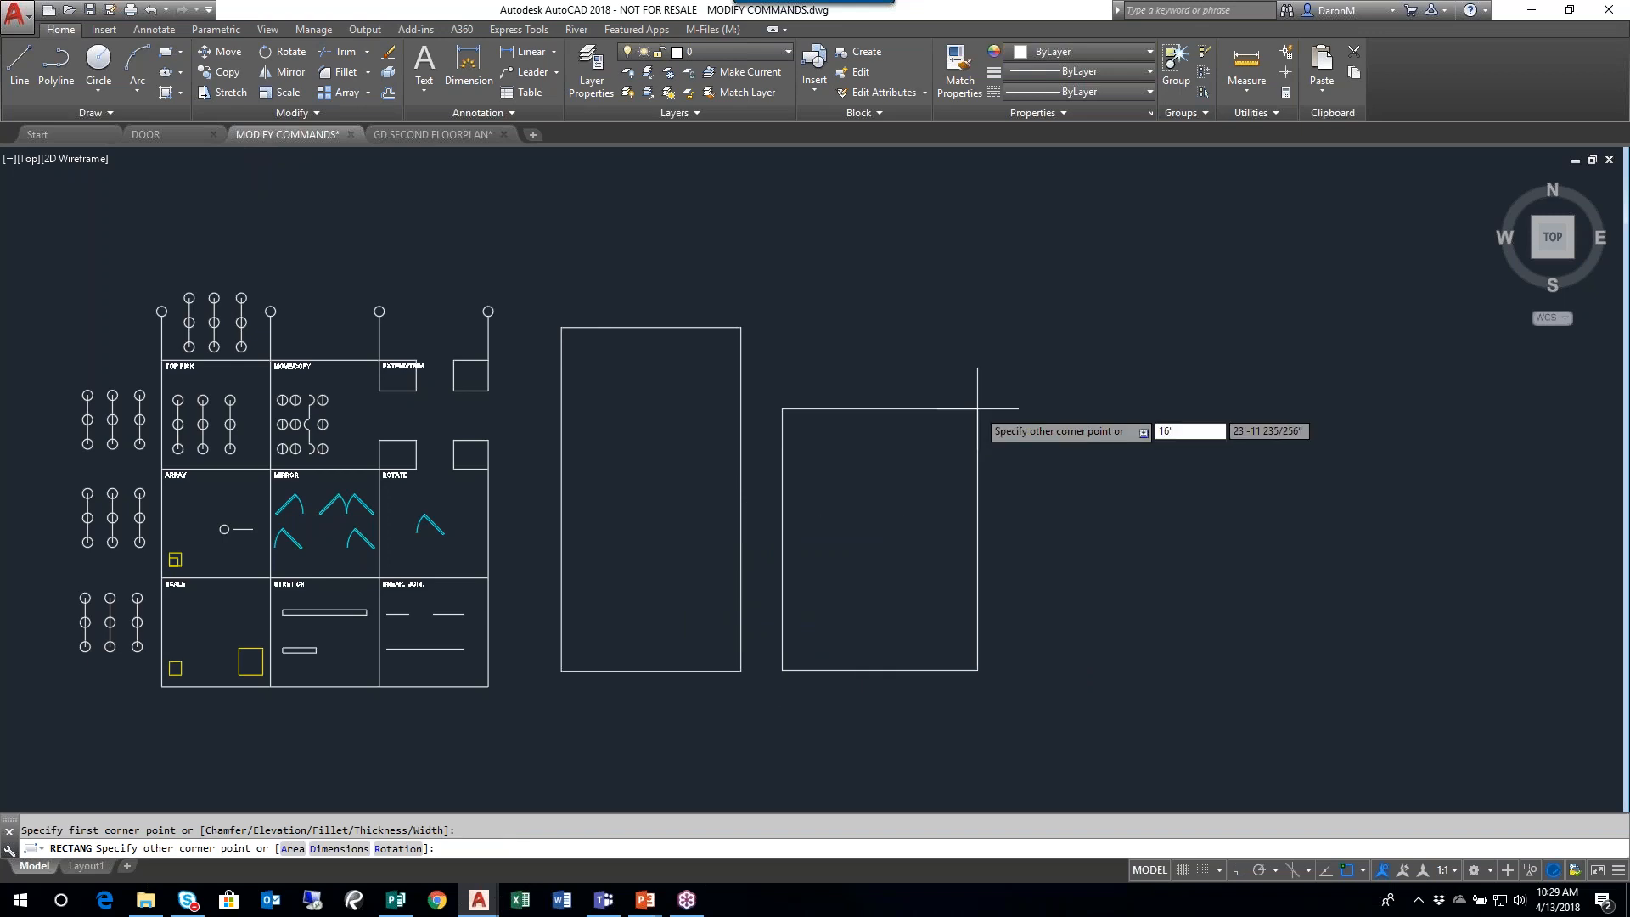
text(6)
key(Tab)
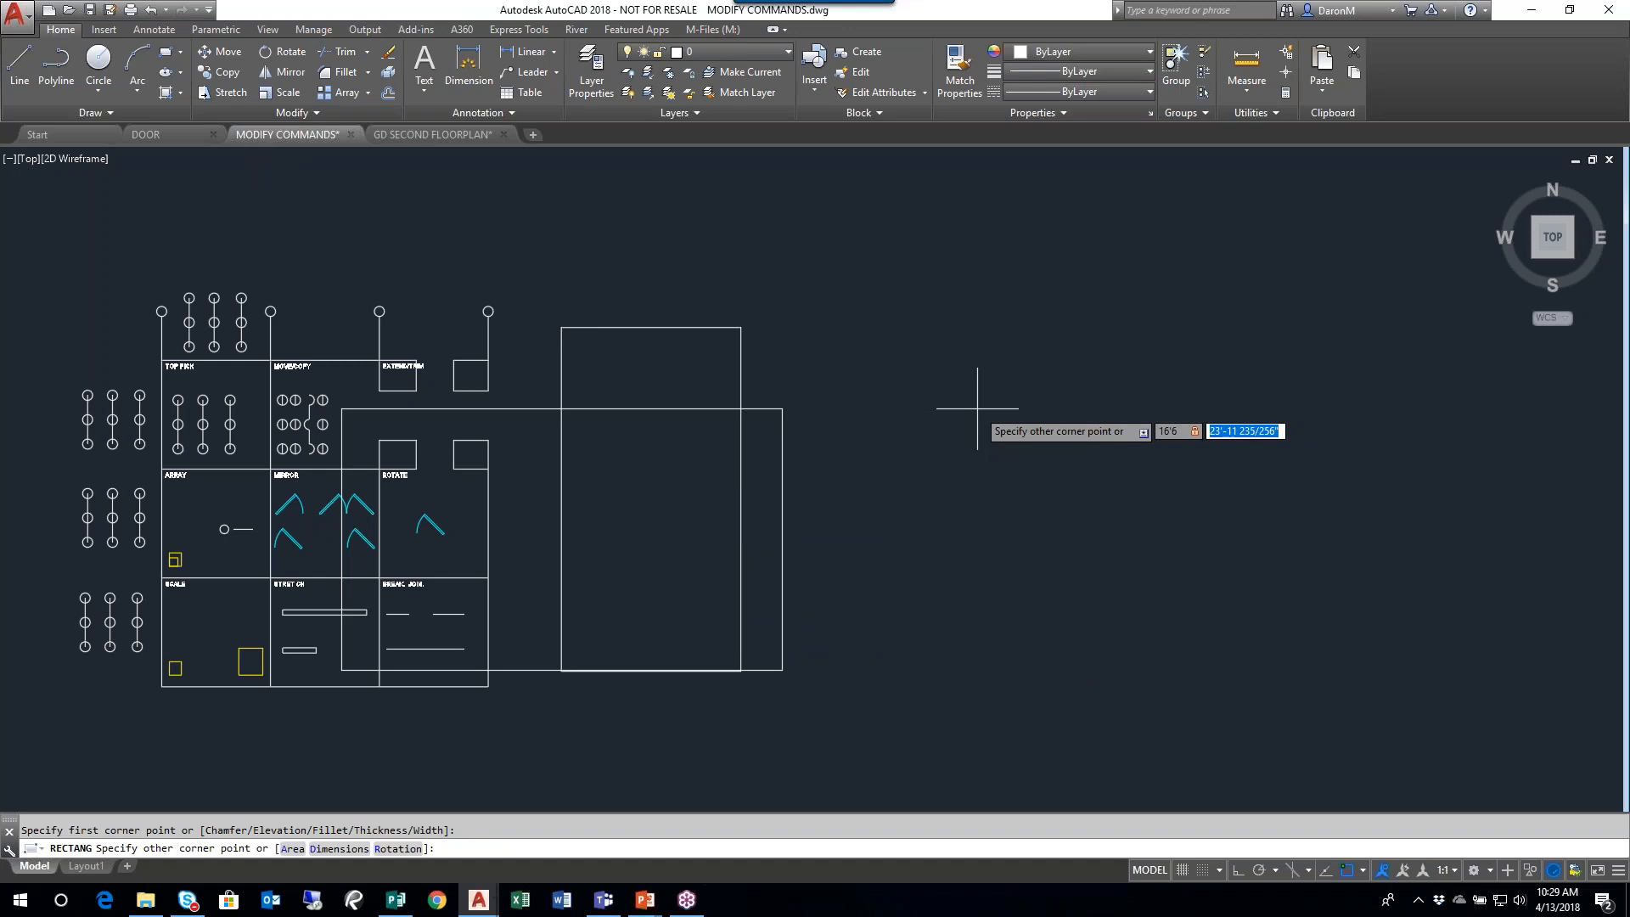
text(31'7)
key(Return)
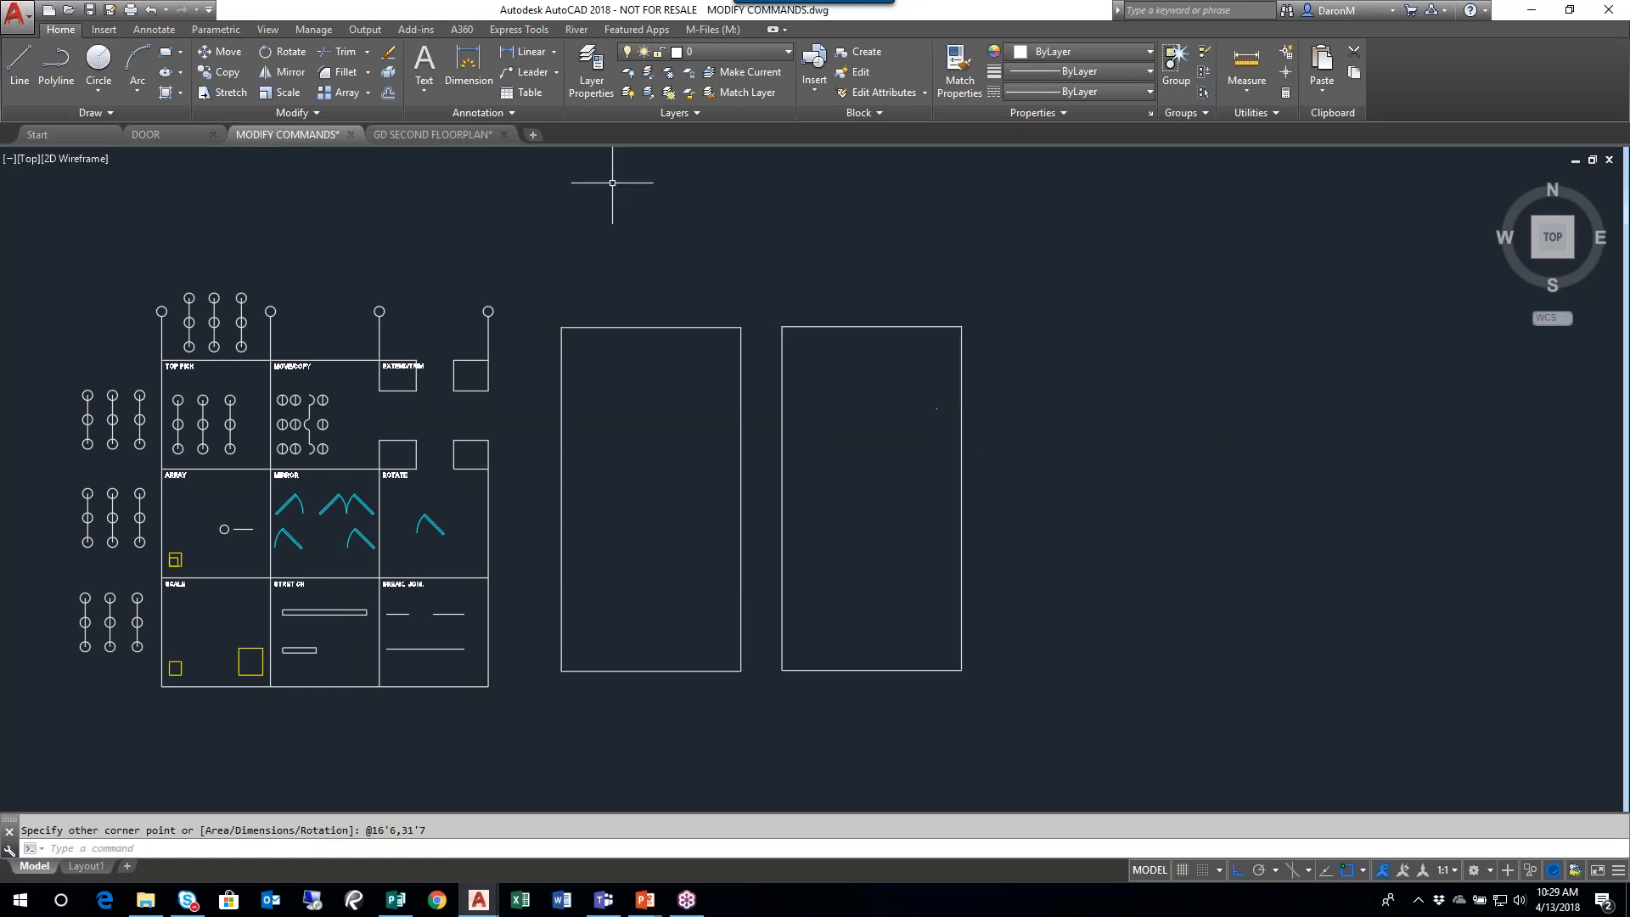
- Draw a narrow, tall rectangle freehand east of the two 16'6" by 31'7" rectangles, roughly matching their height
click(166, 52)
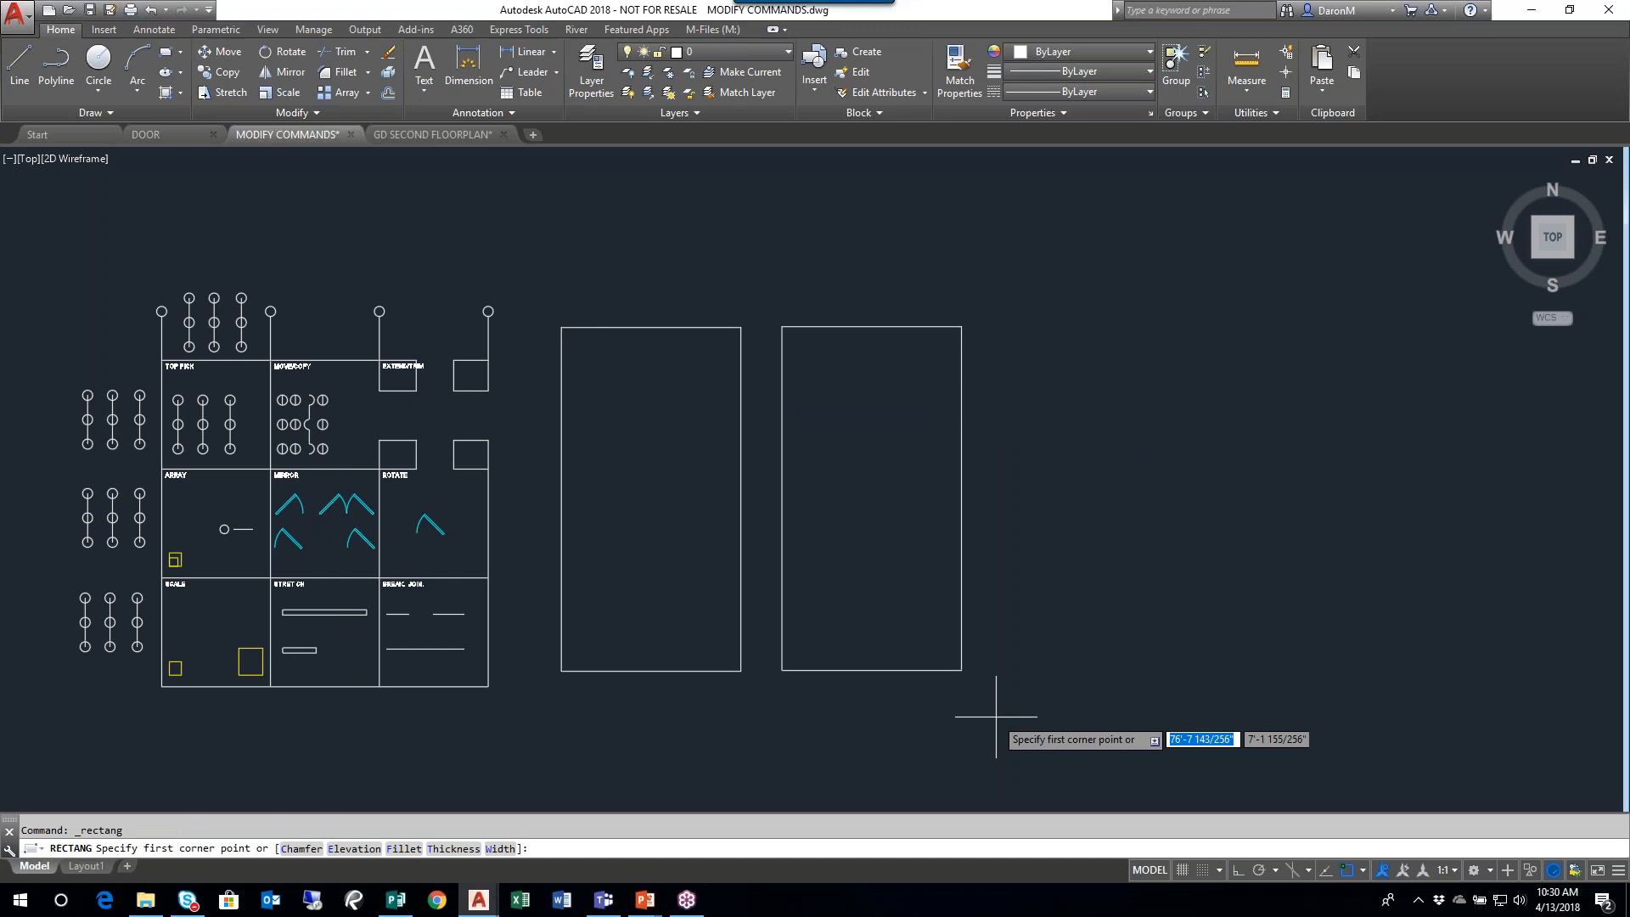
click(1000, 682)
click(1088, 324)
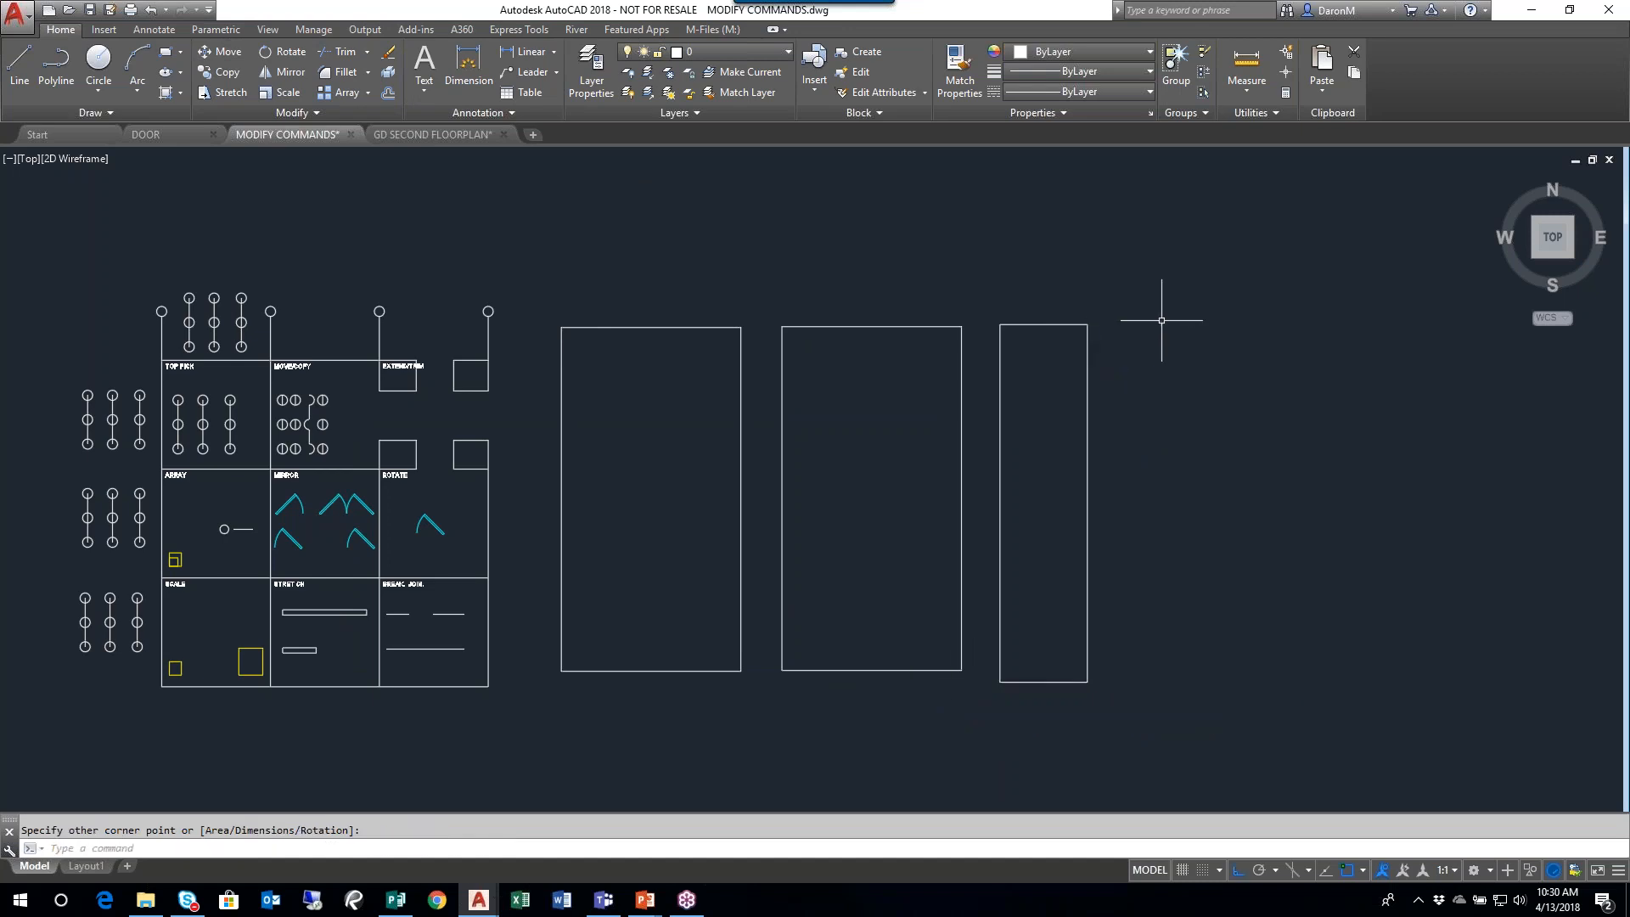
- Delete the two 16'6" by 31'7" rectangles together with the narrow freehand one
click(1121, 371)
click(713, 226)
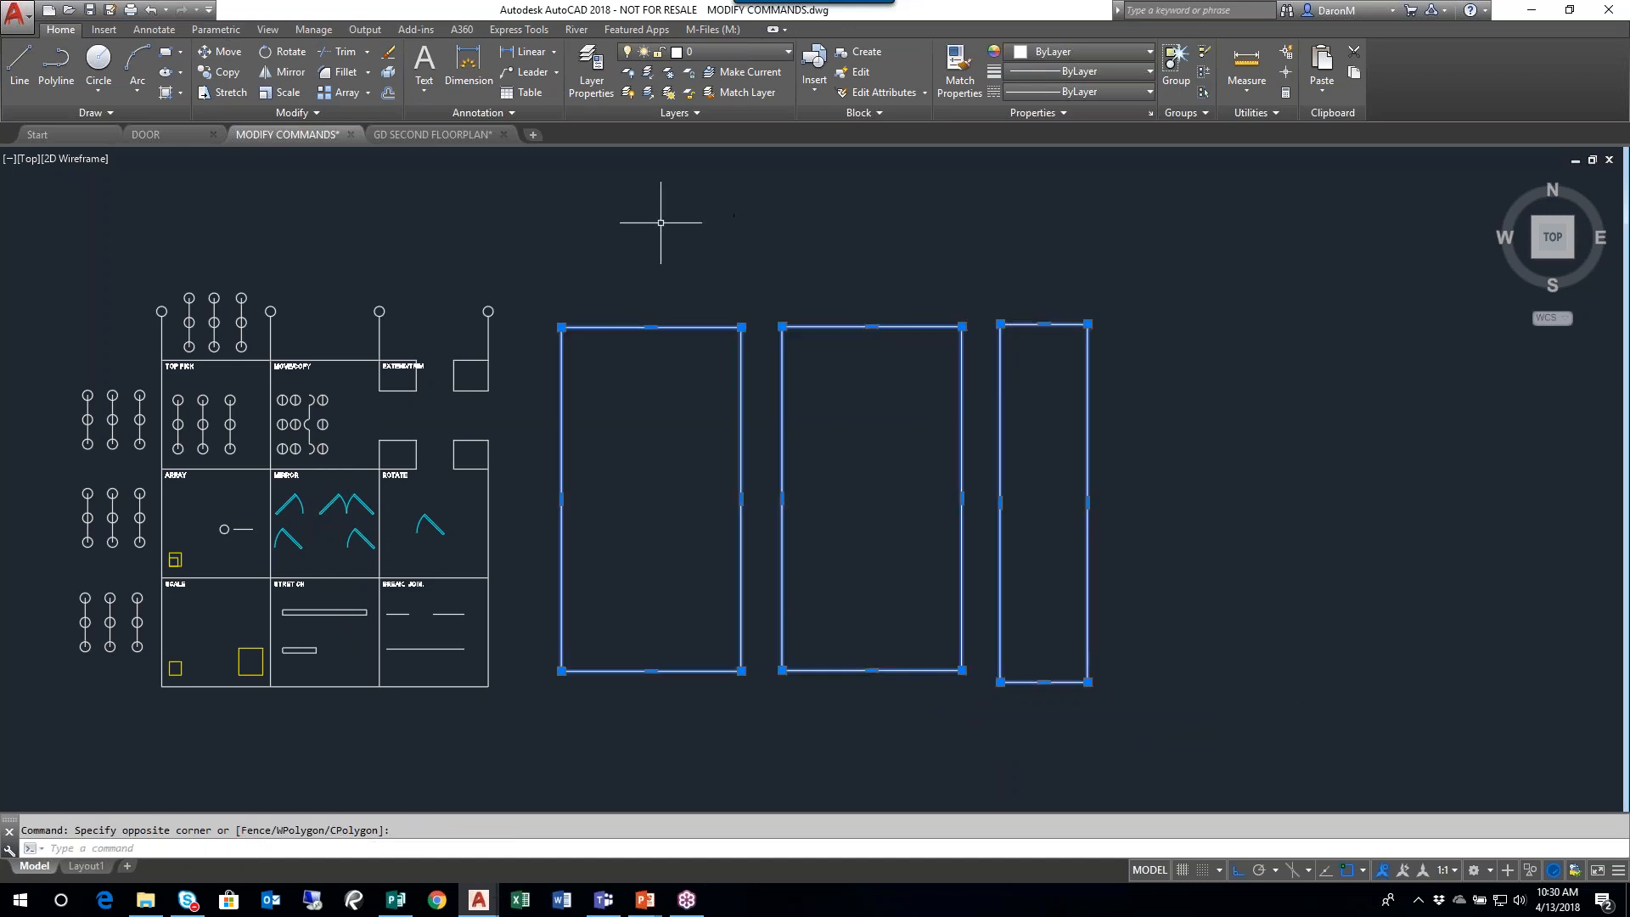
key(Delete)
- Draw a single rectangle 16'6" wide and 31'7" high in the cleared space east of the command grid
click(165, 52)
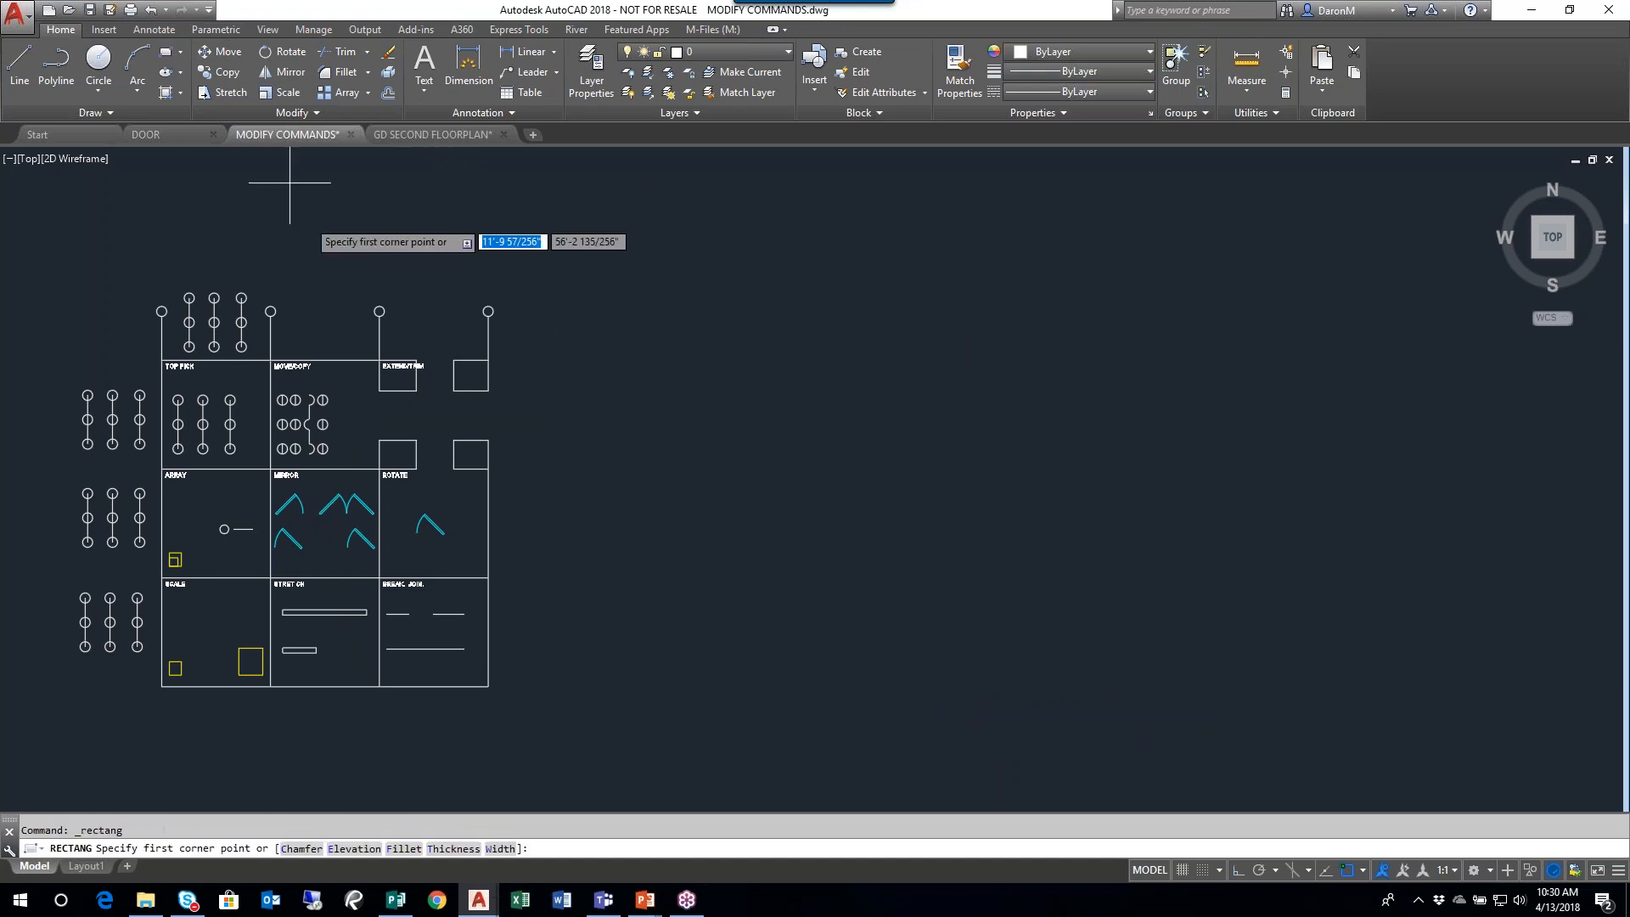
click(643, 664)
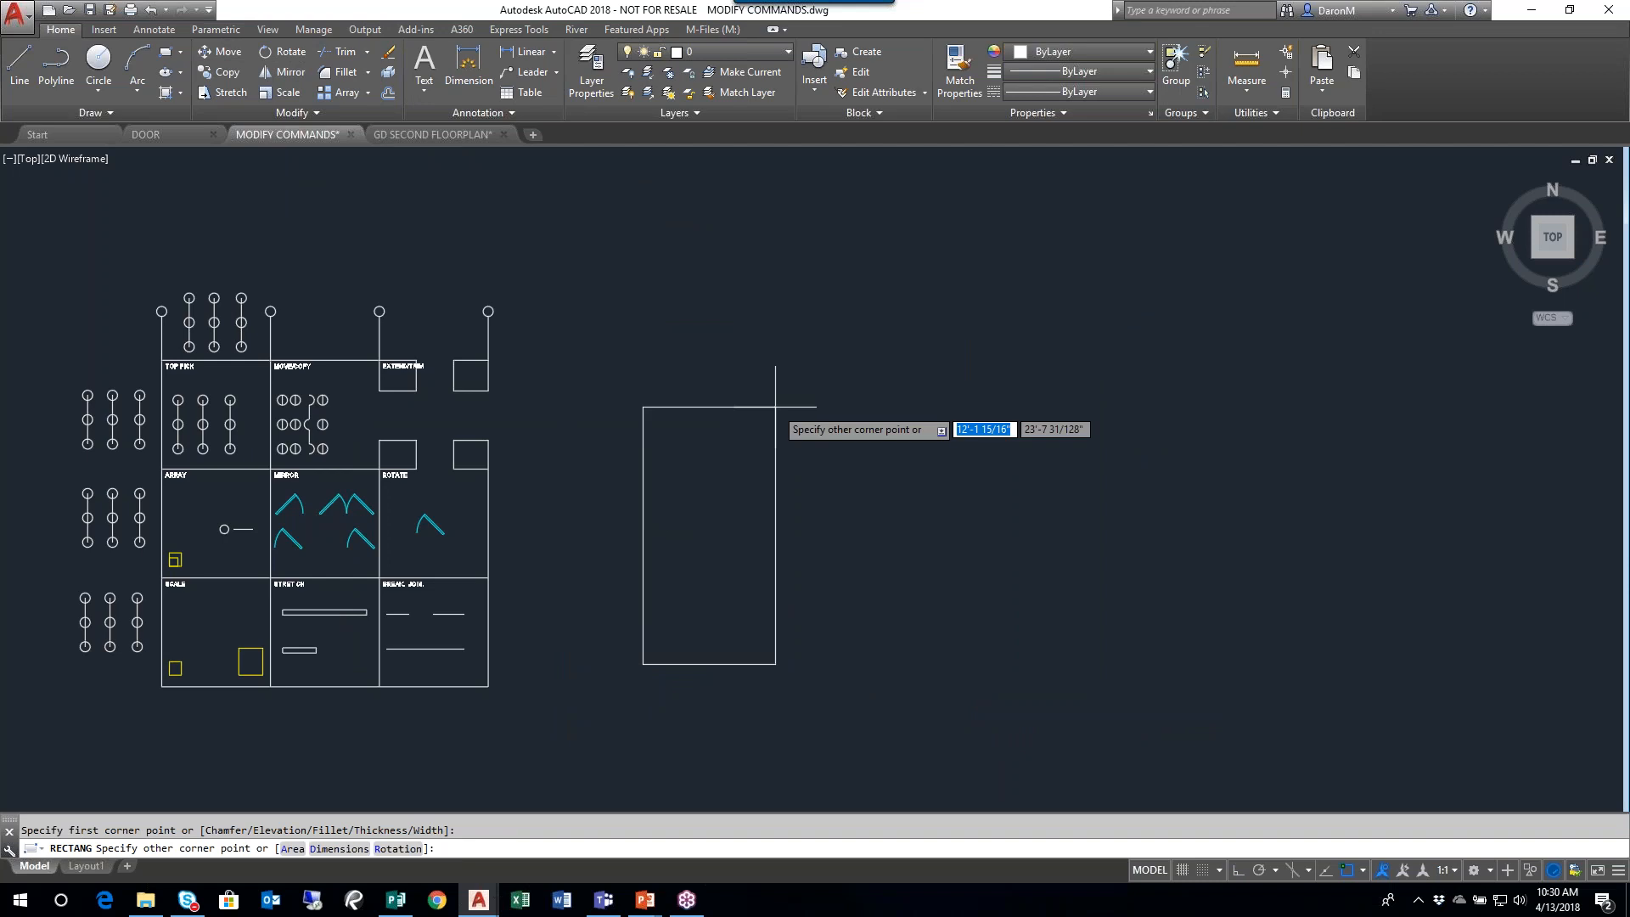
text(16'6)
key(Tab)
text(31'7)
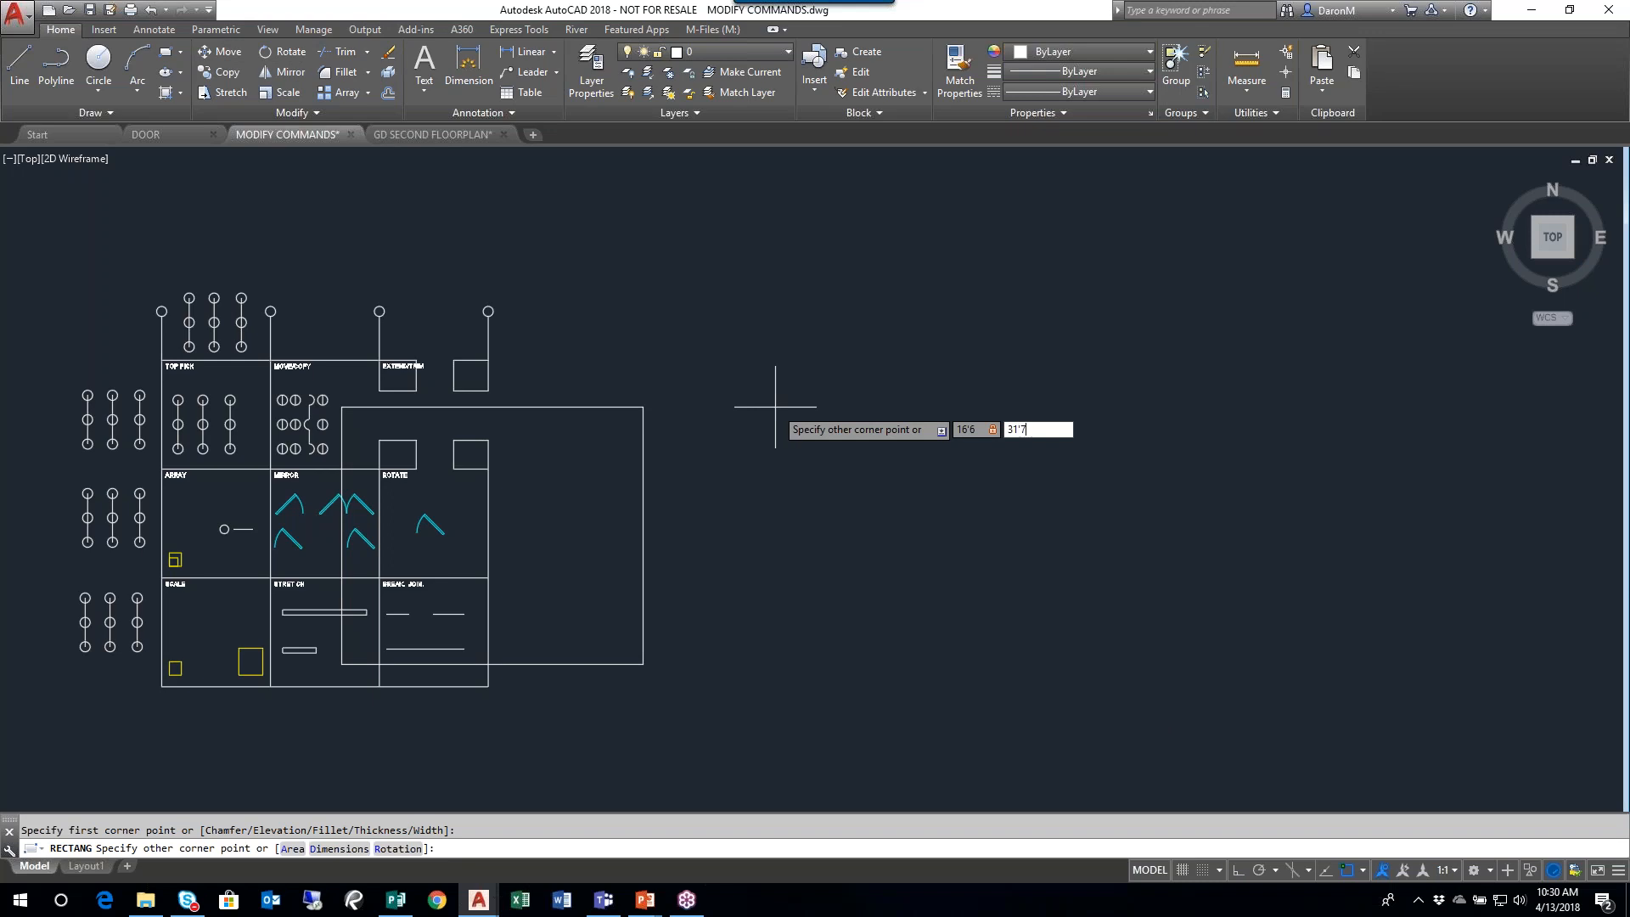
key(Return)
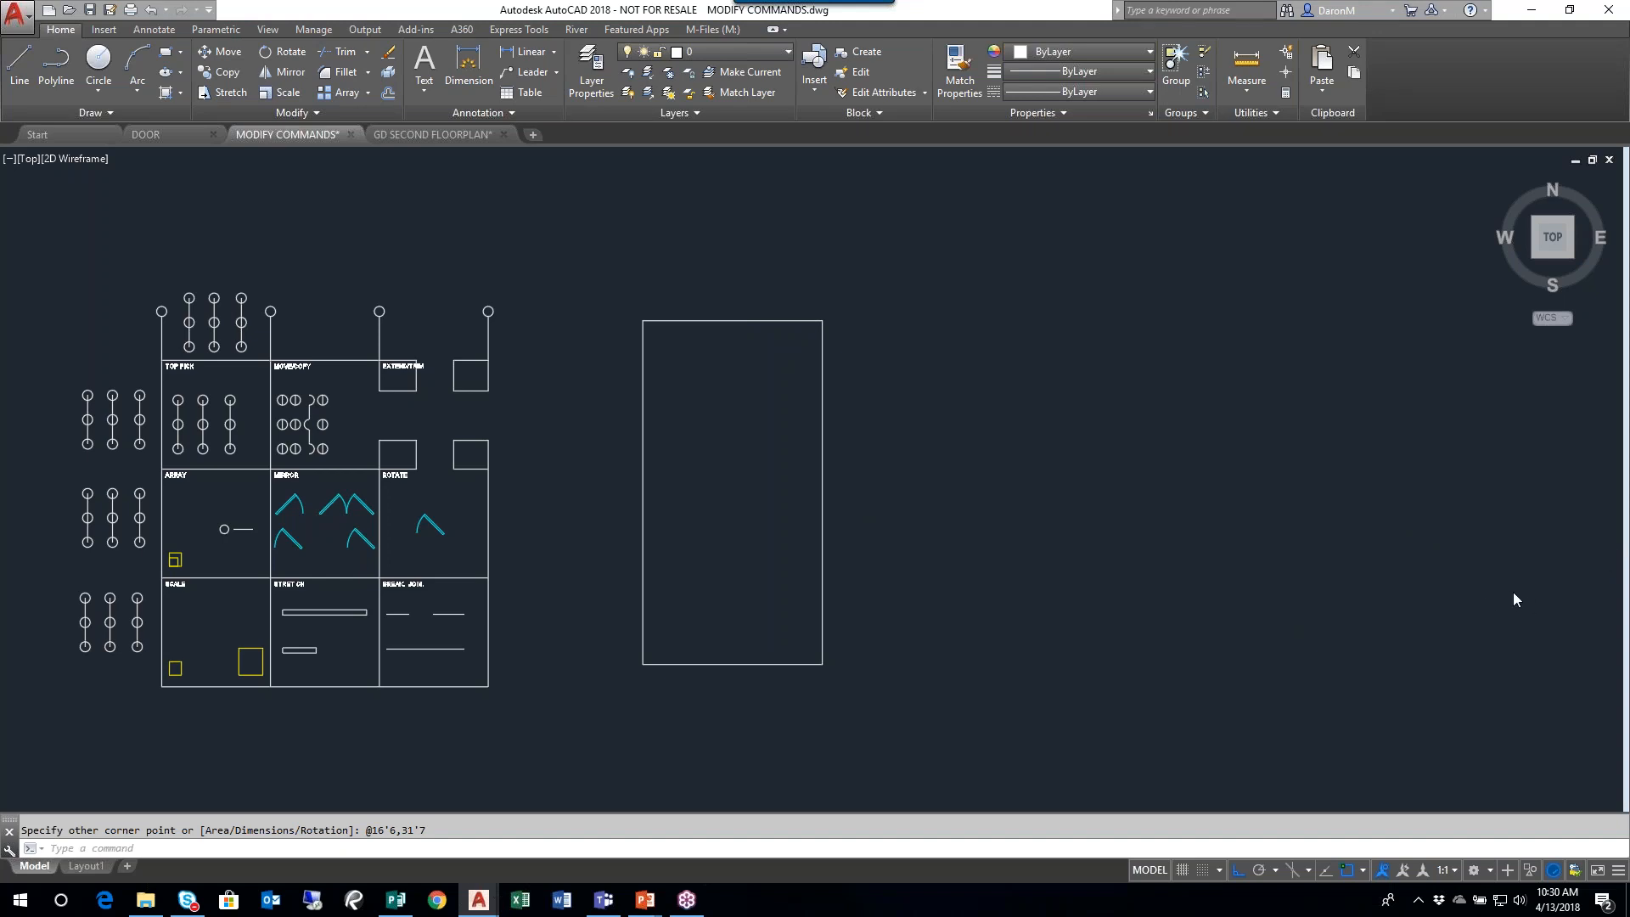
click(1479, 580)
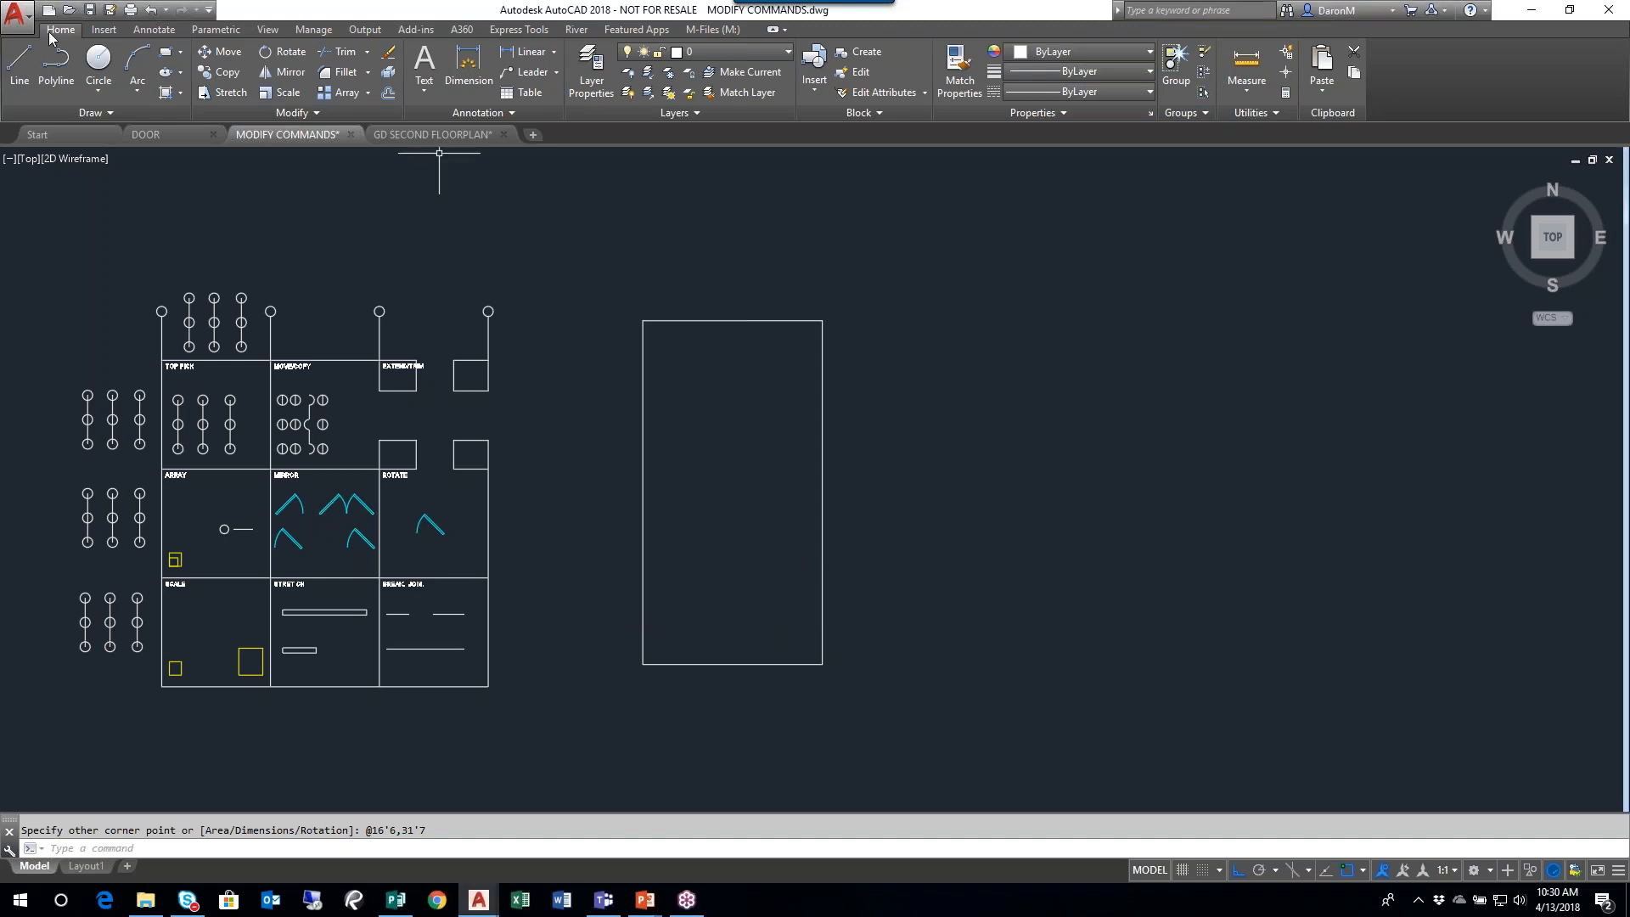
click(69, 11)
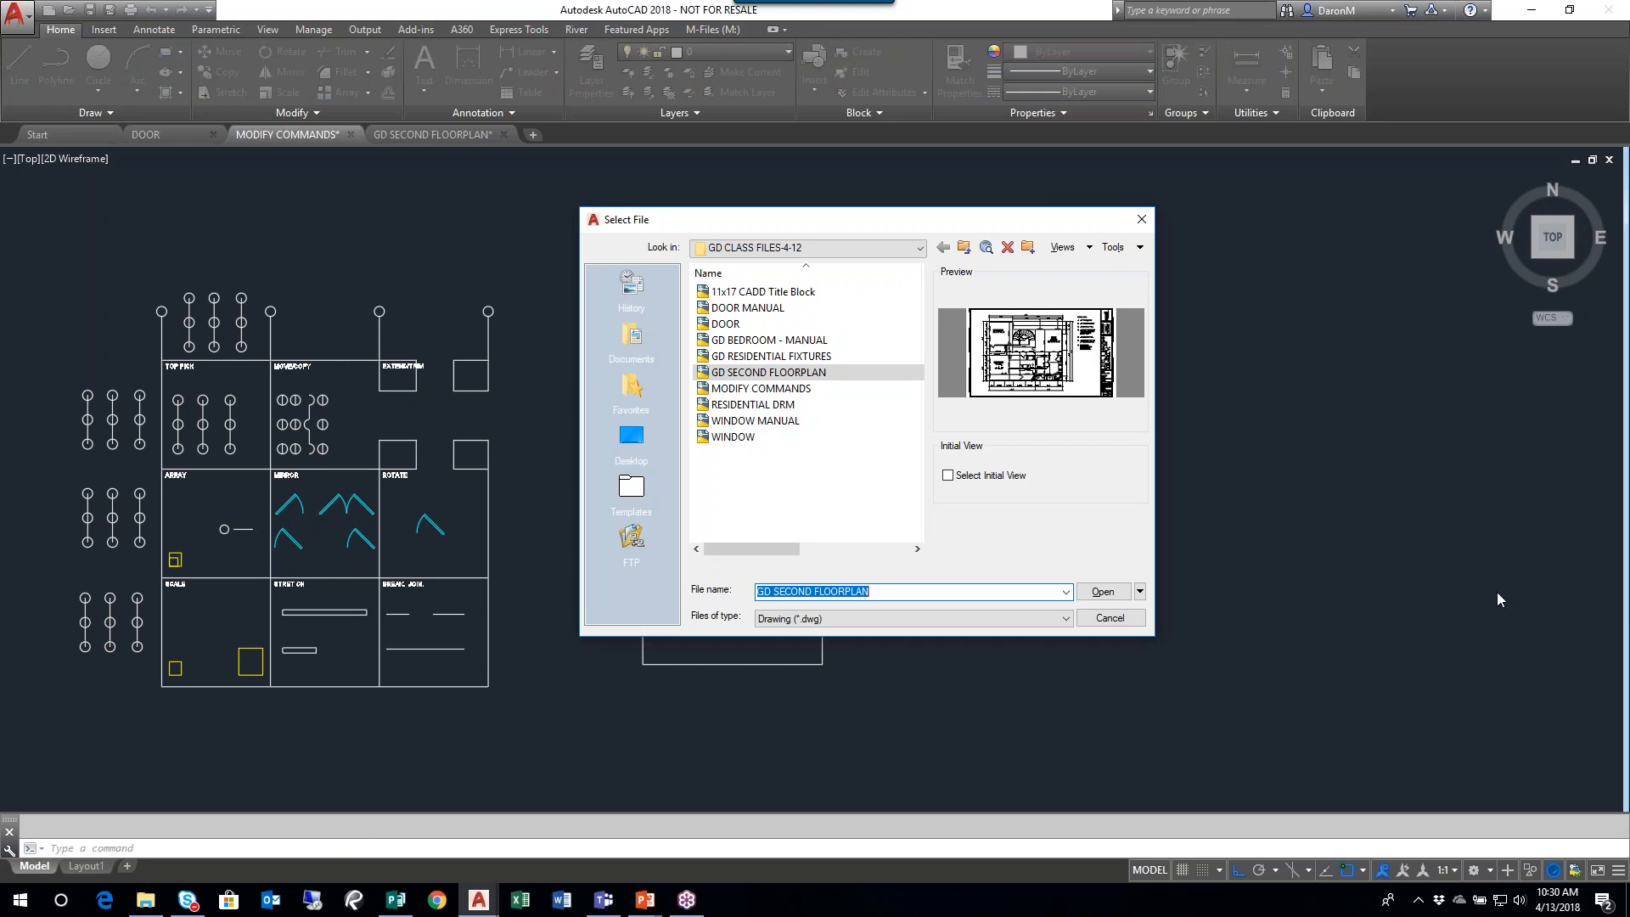
click(1611, 587)
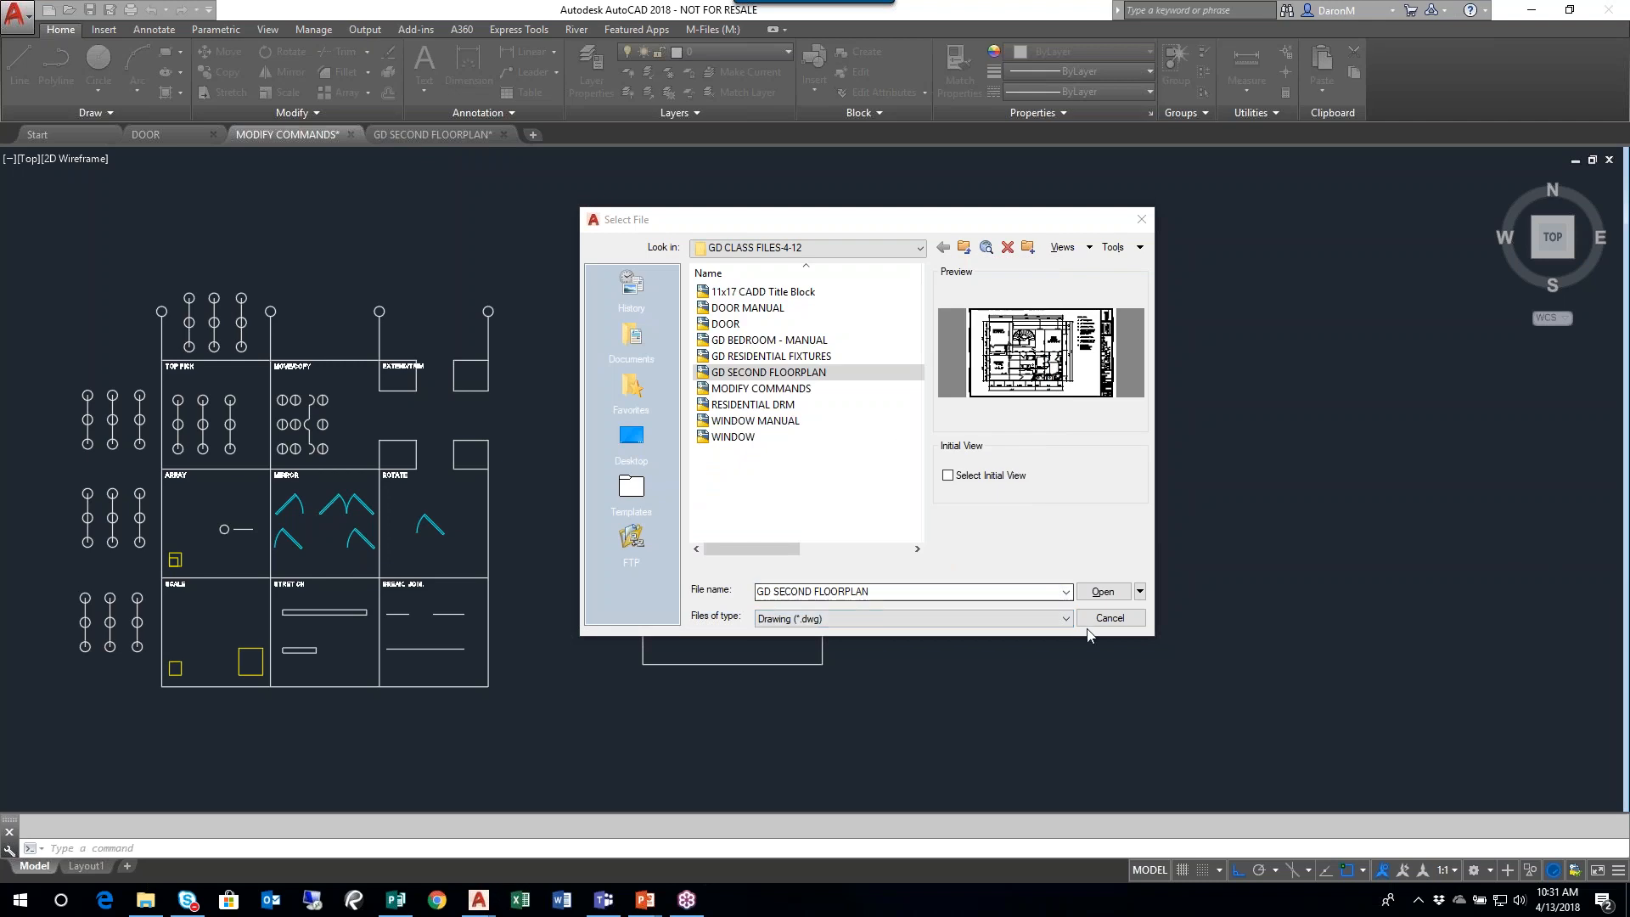
click(1108, 618)
- Switch to File Explorer and open the GD BEDROOM - MANUAL drawing from the GD CLASS FILES-4-12 folder with the AutoCAD Application
click(145, 900)
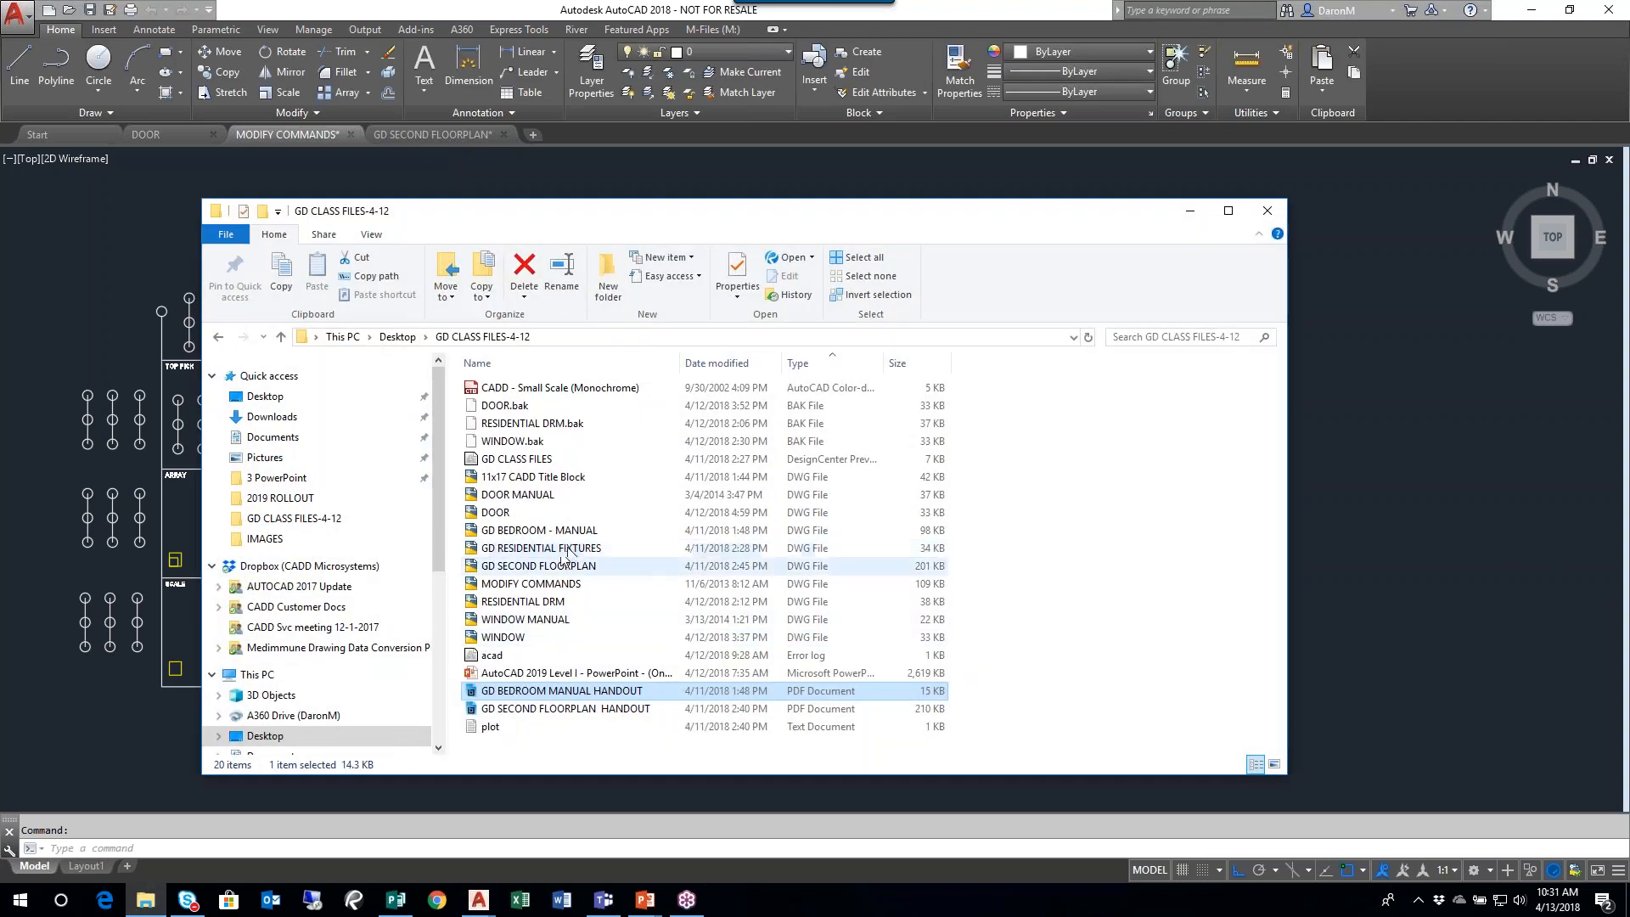
click(534, 532)
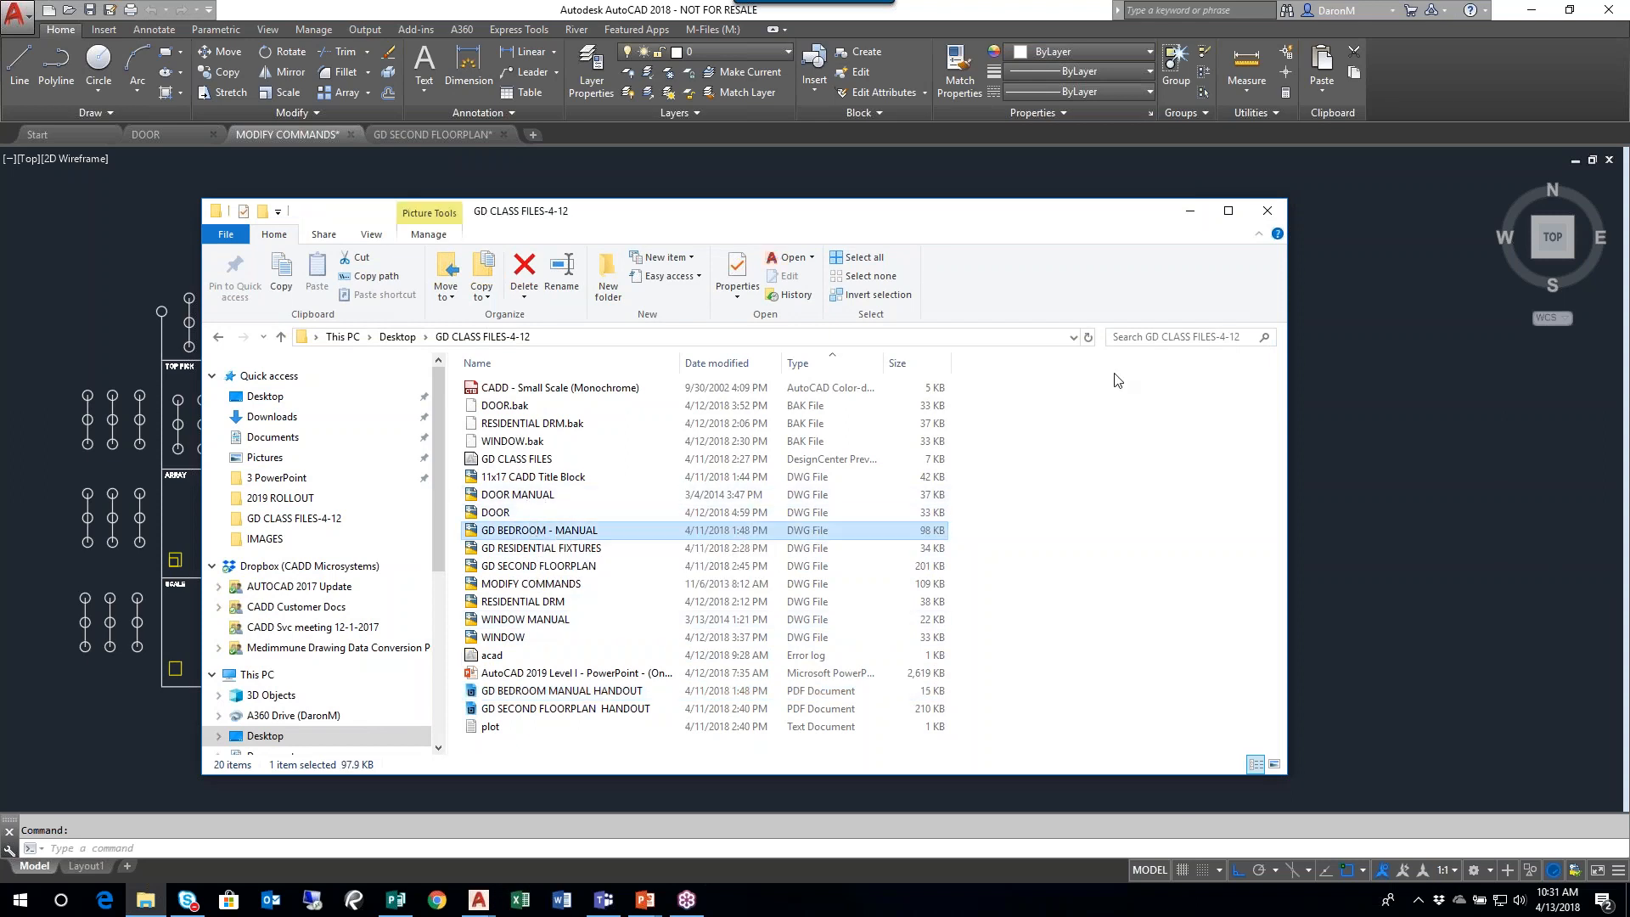
double_click(485, 535)
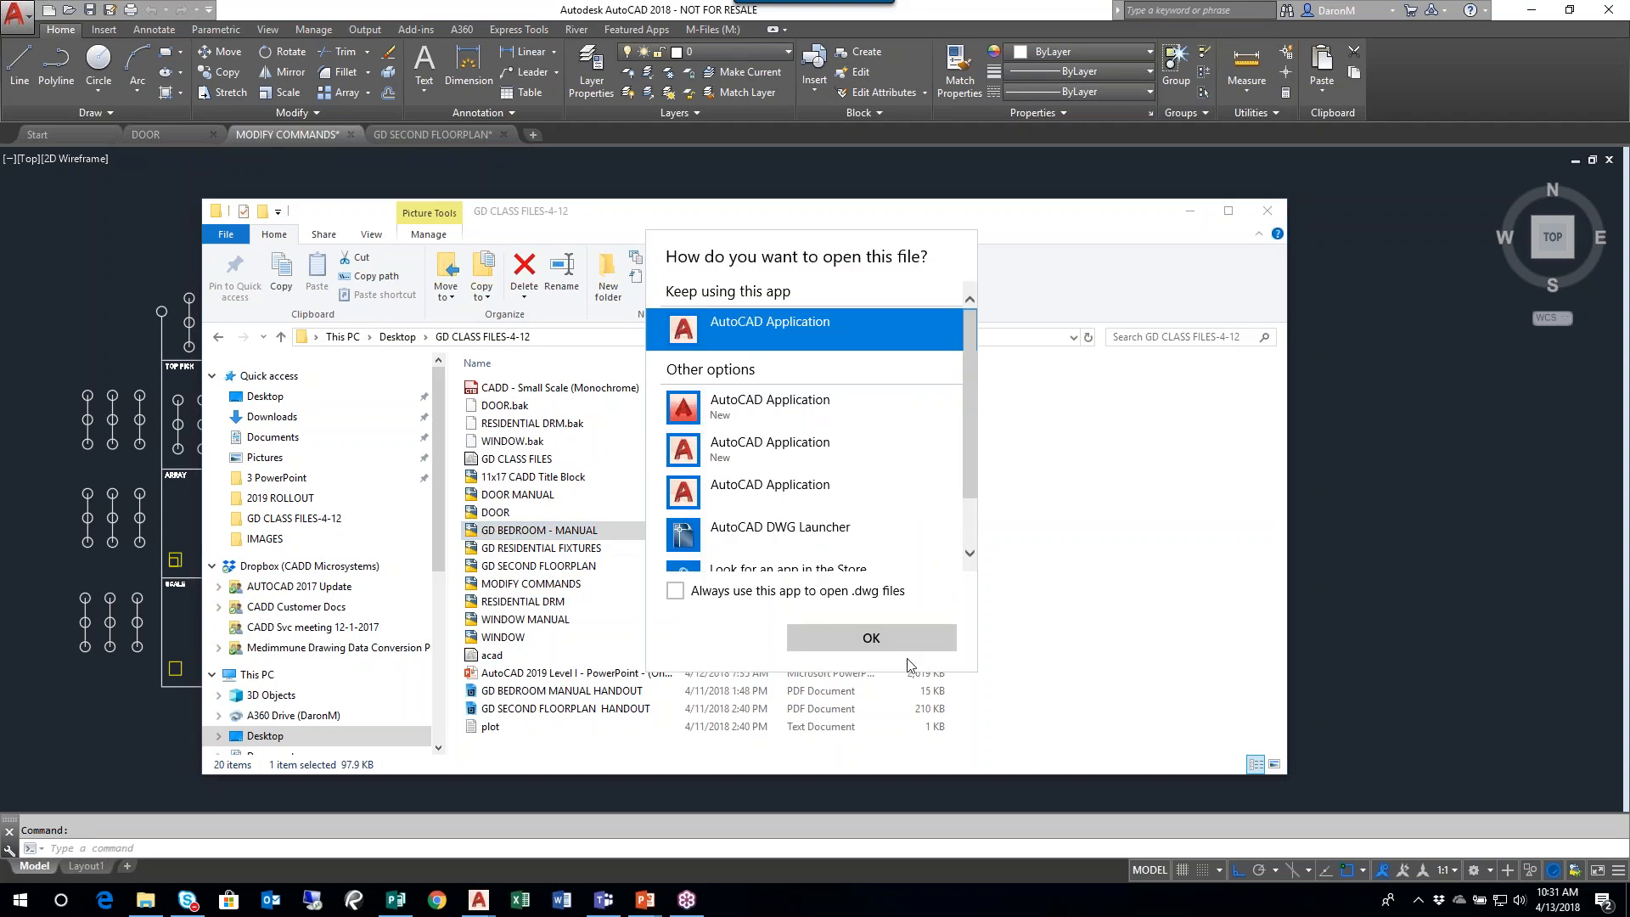
click(903, 642)
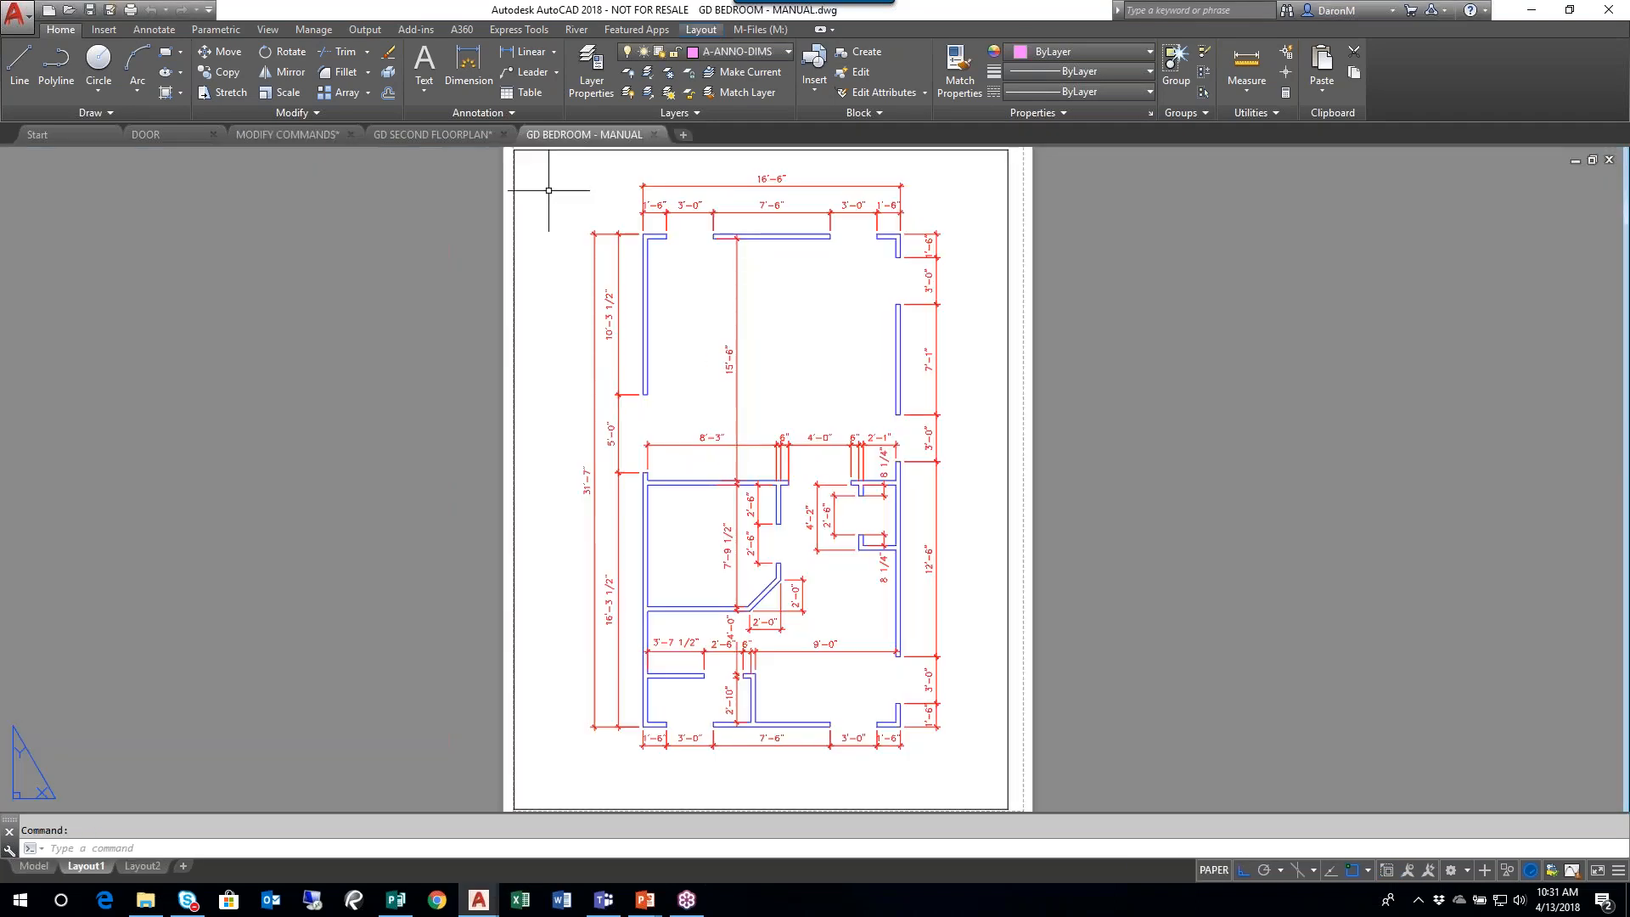